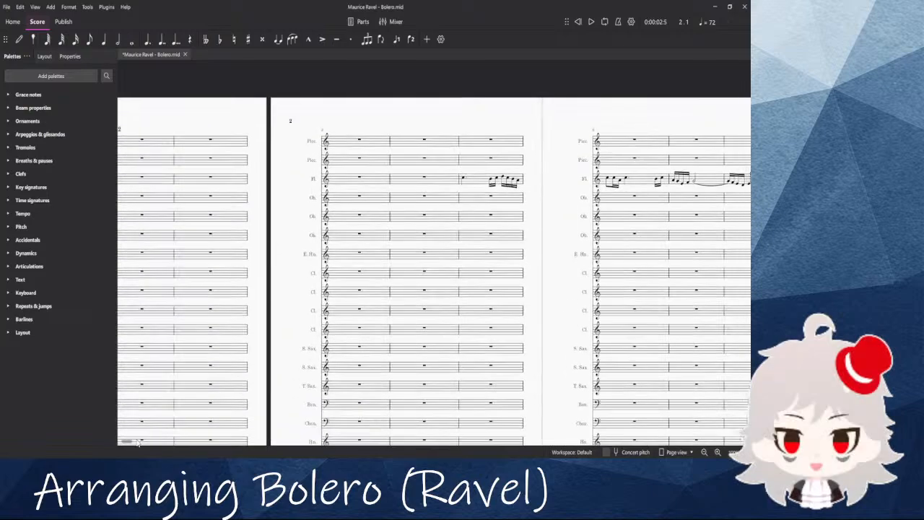
# Step: Restore the score window from its maximized state and resize it to a narrower width
pyautogui.moveTo(125, 444); pyautogui.dragTo(78, 456)
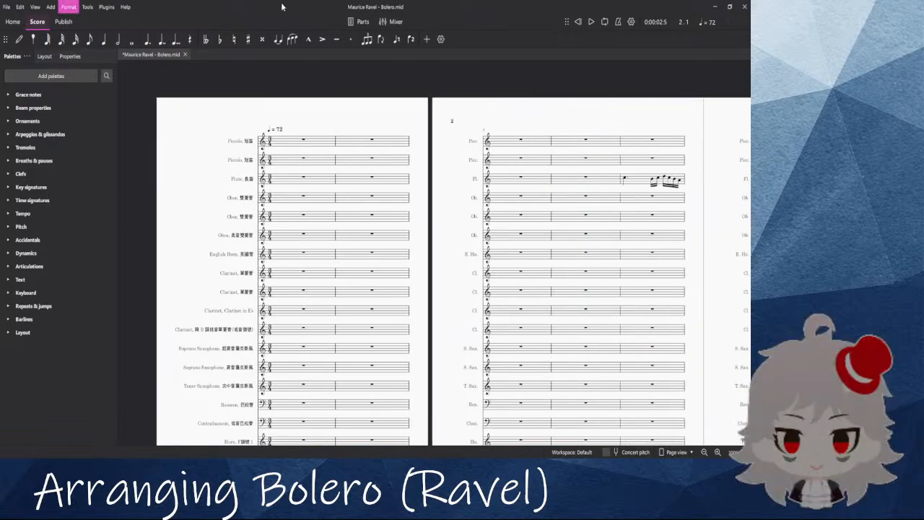
pyautogui.moveTo(283, 4); pyautogui.dragTo(280, 13)
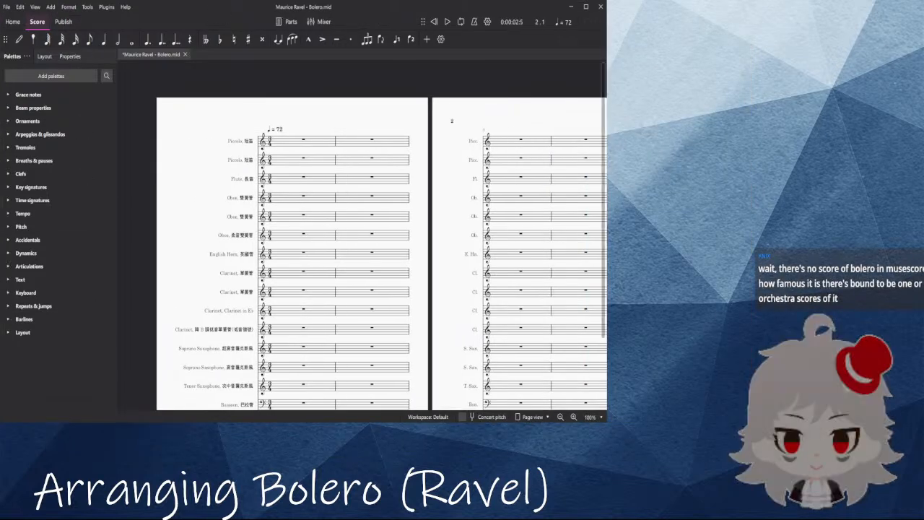
pyautogui.moveTo(605, 419); pyautogui.dragTo(666, 453)
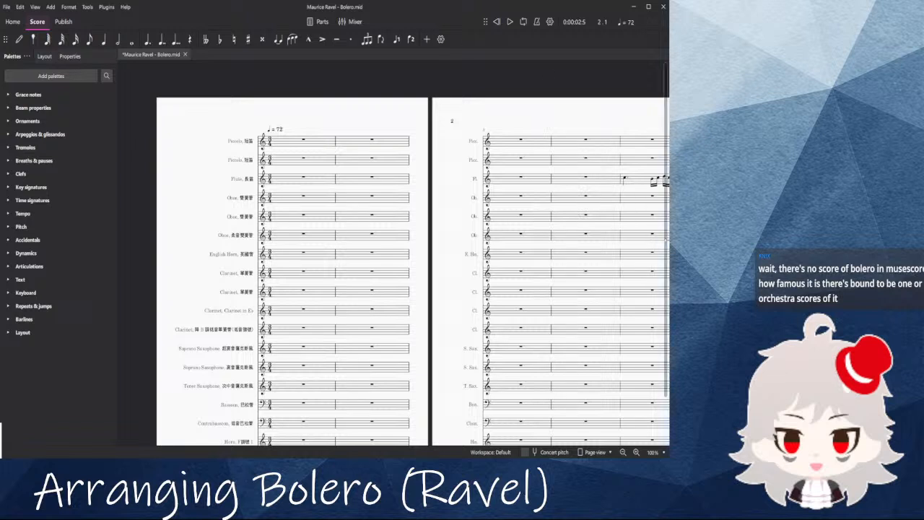
pyautogui.moveTo(670, 239); pyautogui.dragTo(639, 239)
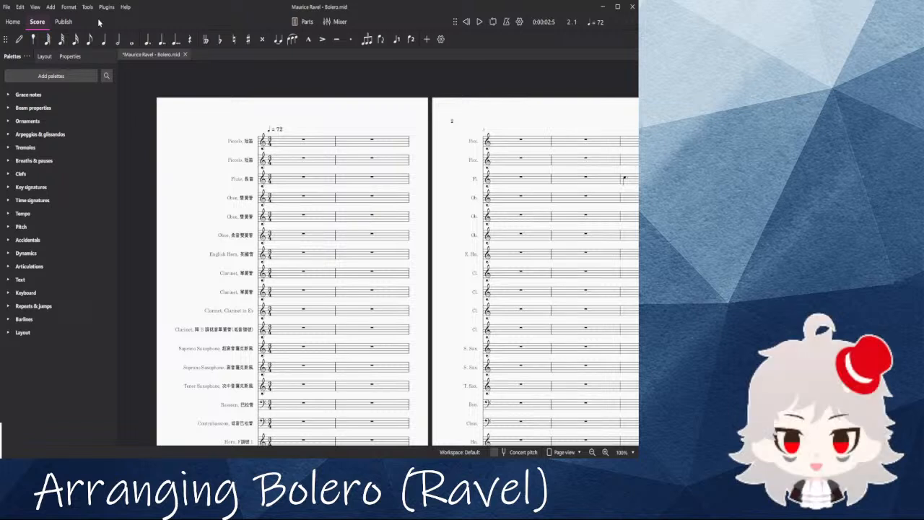
# Step: Reduce the staff size of the whole score so more staves and measures fit on each page
pyautogui.moveTo(428, 242); pyautogui.dragTo(392, 110)
pyautogui.moveTo(405, 295); pyautogui.dragTo(135, 322)
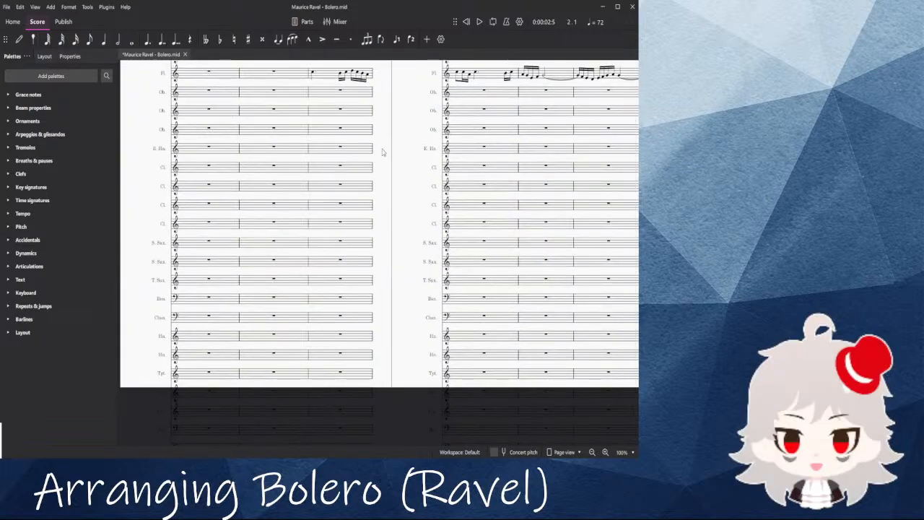
pyautogui.moveTo(391, 148); pyautogui.dragTo(282, 279)
pyautogui.moveTo(469, 103); pyautogui.dragTo(148, 123)
pyautogui.moveTo(329, 108); pyautogui.dragTo(26, 116)
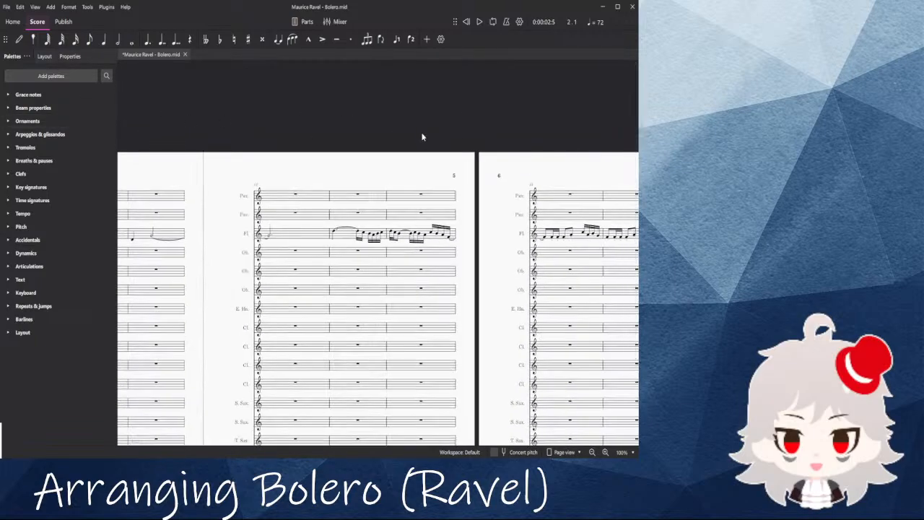
pyautogui.moveTo(167, 121); pyautogui.dragTo(436, 79)
pyautogui.moveTo(182, 90); pyautogui.dragTo(512, 81)
pyautogui.click(69, 8)
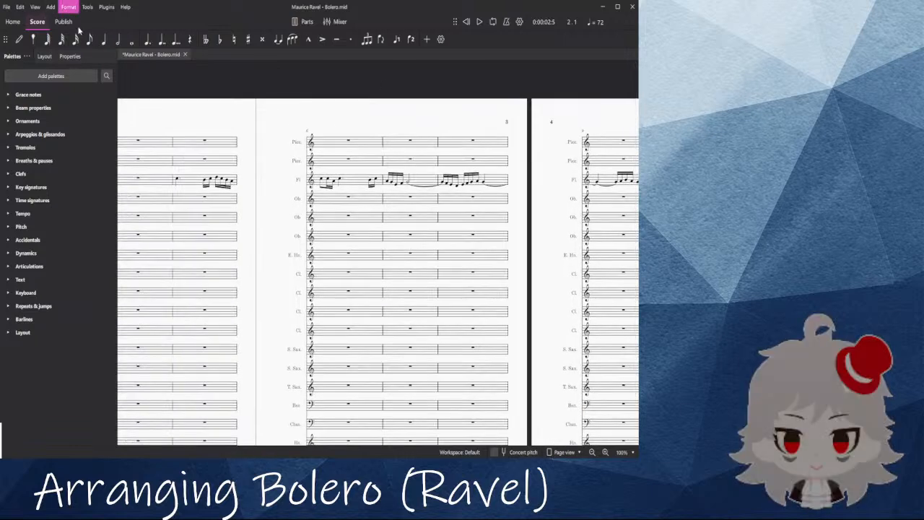
pyautogui.click(210, 54)
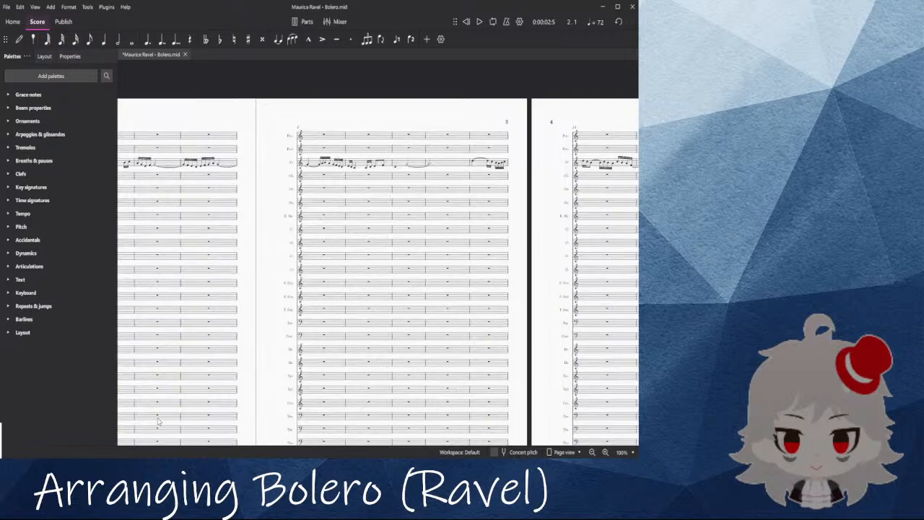
# Step: Reduce the score's staff size further so the full orchestra, down to the contrabass, fits on each page
pyautogui.moveTo(419, 77); pyautogui.dragTo(657, 74)
pyautogui.moveTo(354, 129); pyautogui.dragTo(440, 73)
pyautogui.scroll(-3, 440, 73)
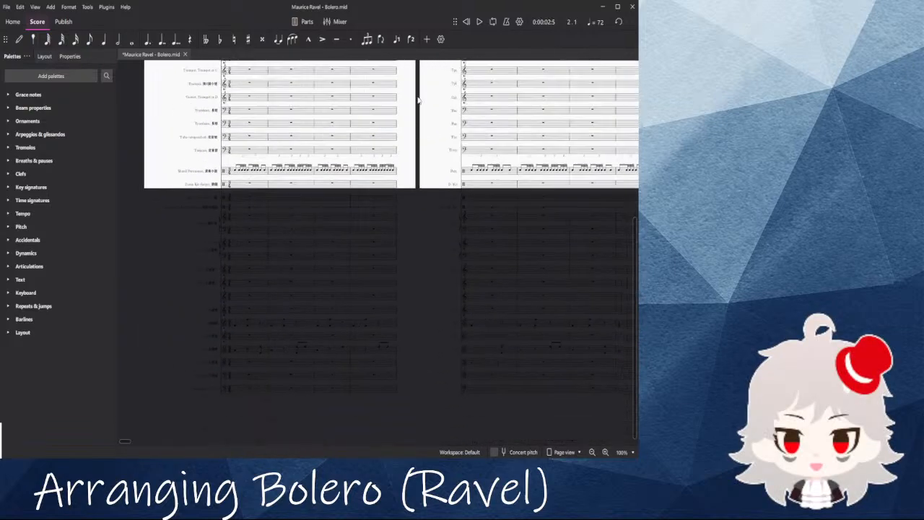
pyautogui.scroll(2, 418, 102)
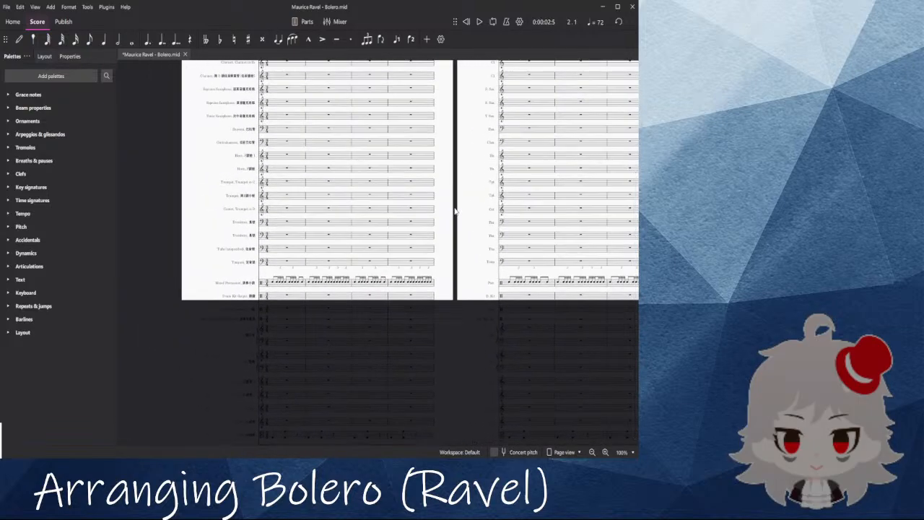
pyautogui.click(71, 8)
pyautogui.click(372, 163)
pyautogui.click(69, 7)
pyautogui.click(73, 20)
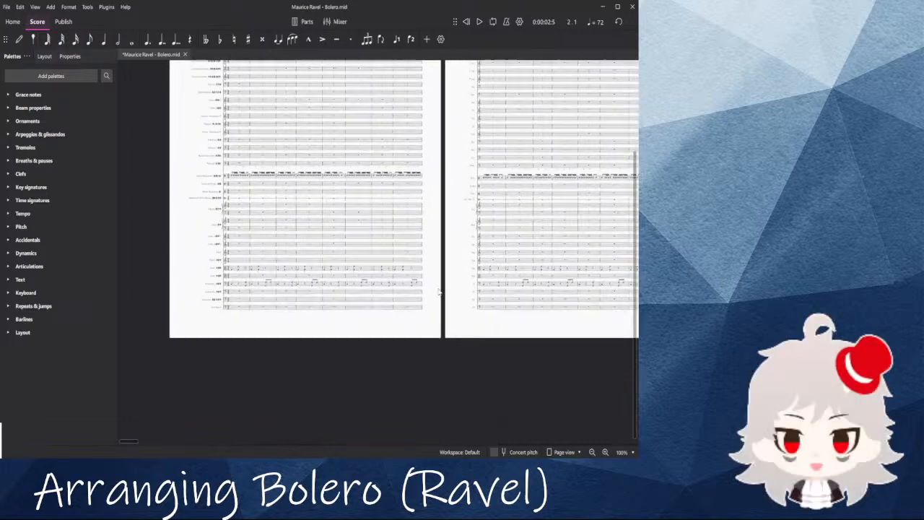
# Step: Play back the opening from the timpani's first measure and look over the percussion staves
pyautogui.scroll(5, 470, 394)
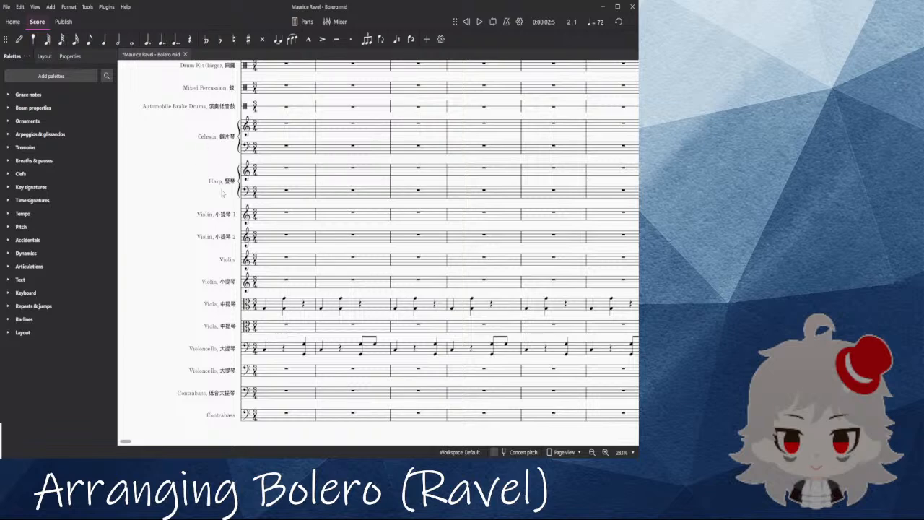
pyautogui.scroll(5, 166, 159)
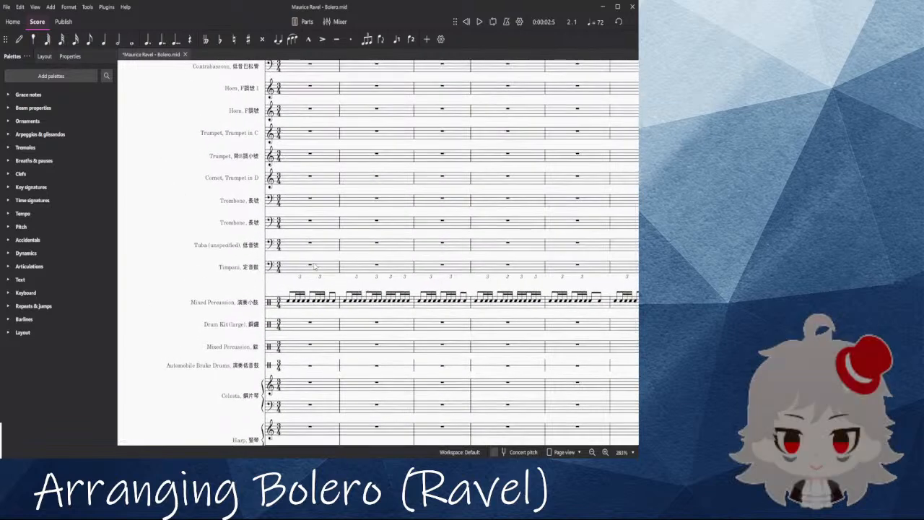
pyautogui.click(310, 267)
pyautogui.press('space')
pyautogui.scroll(-4, 318, 267)
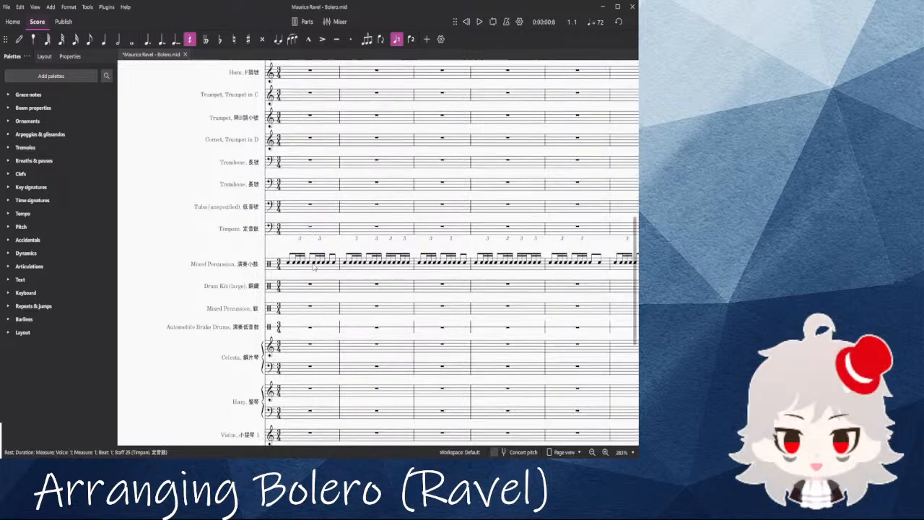
pyautogui.scroll(4, 318, 264)
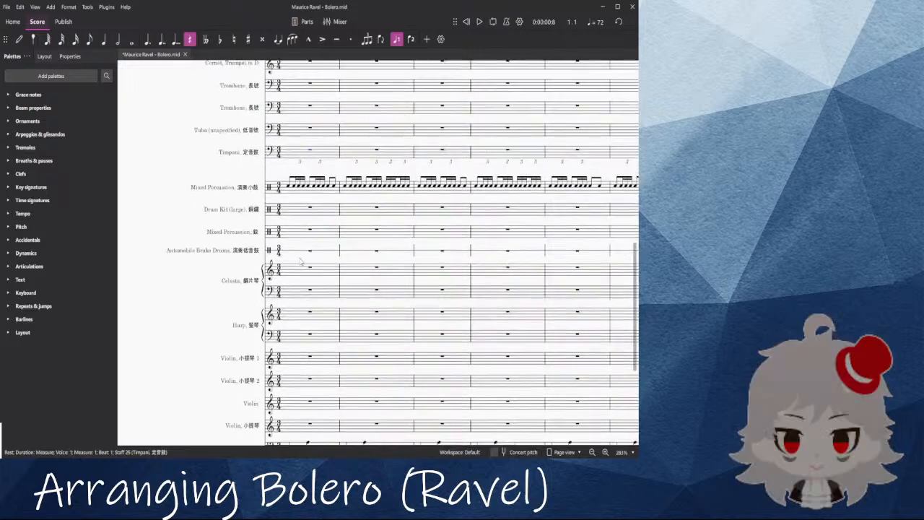
# Step: Add a pizz. playing technique to the first notes of the upper viola and upper violoncello staves
pyautogui.scroll(-4, 307, 235)
pyautogui.click(289, 338)
pyautogui.keyDown('ctrl'); pyautogui.click(290, 296); pyautogui.keyUp('ctrl')
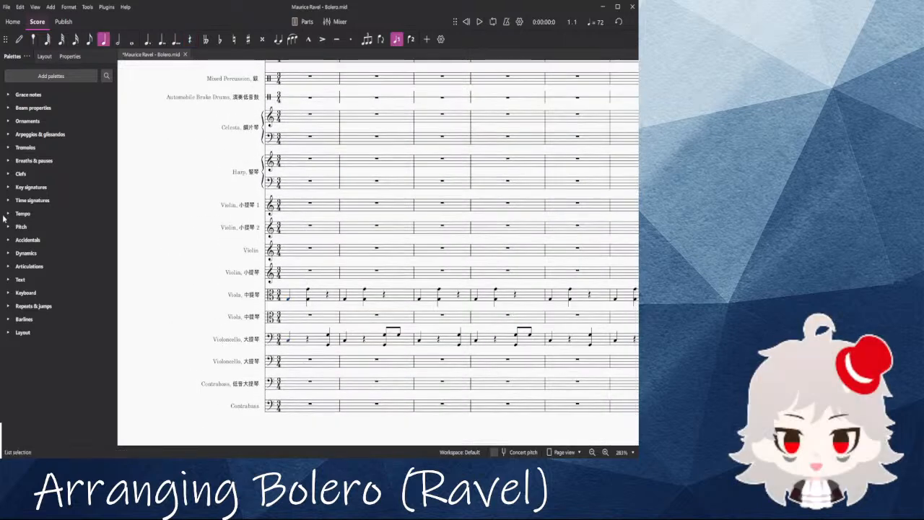
pyautogui.click(285, 299)
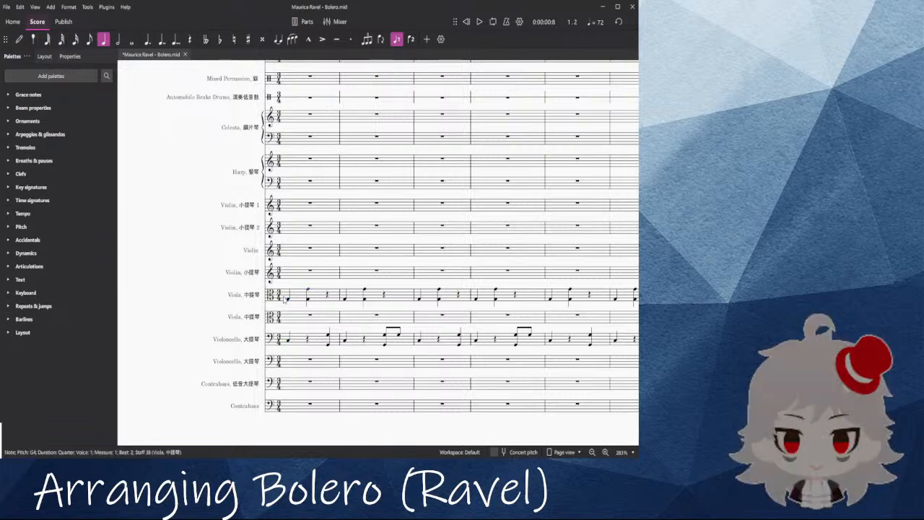
pyautogui.keyDown('ctrl'); pyautogui.click(289, 339); pyautogui.keyUp('ctrl')
pyautogui.click(9, 282)
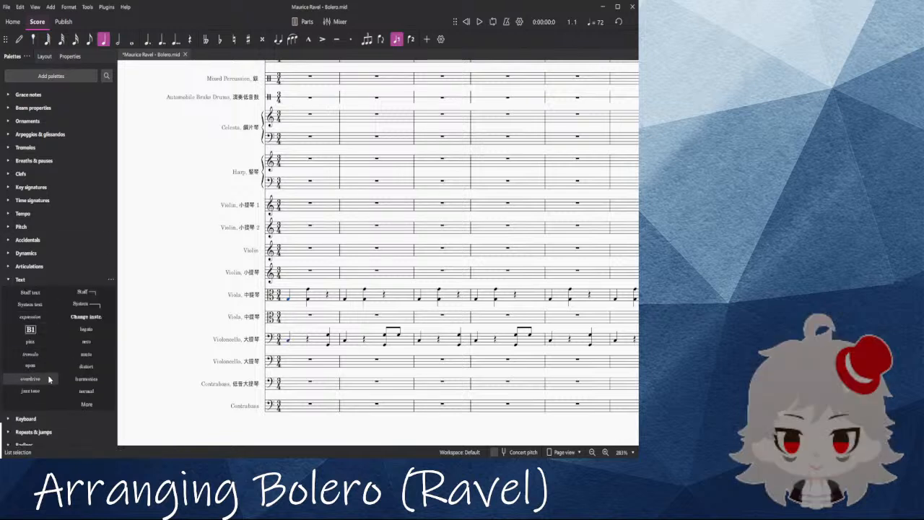
pyautogui.click(31, 343)
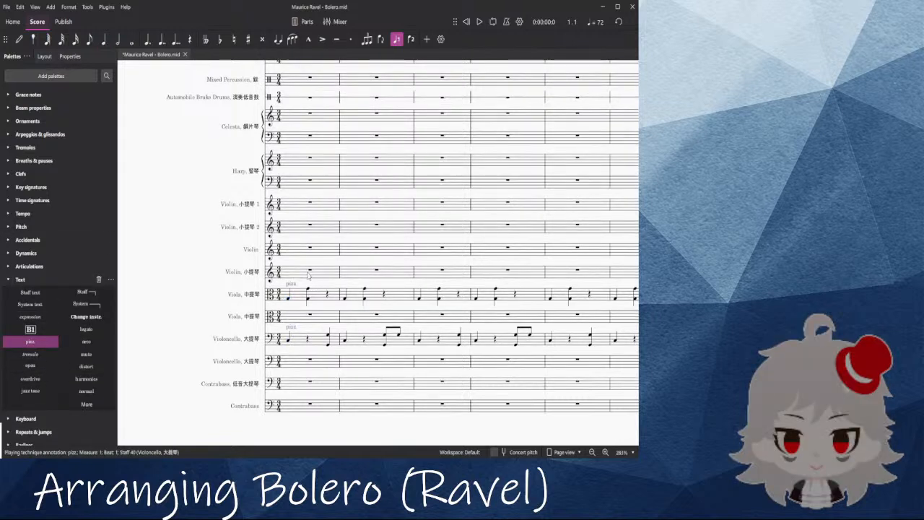
# Step: Play back the opening measures from measure 1 to hear the pizzicato viola and cello
pyautogui.click(310, 272)
pyautogui.press('space')
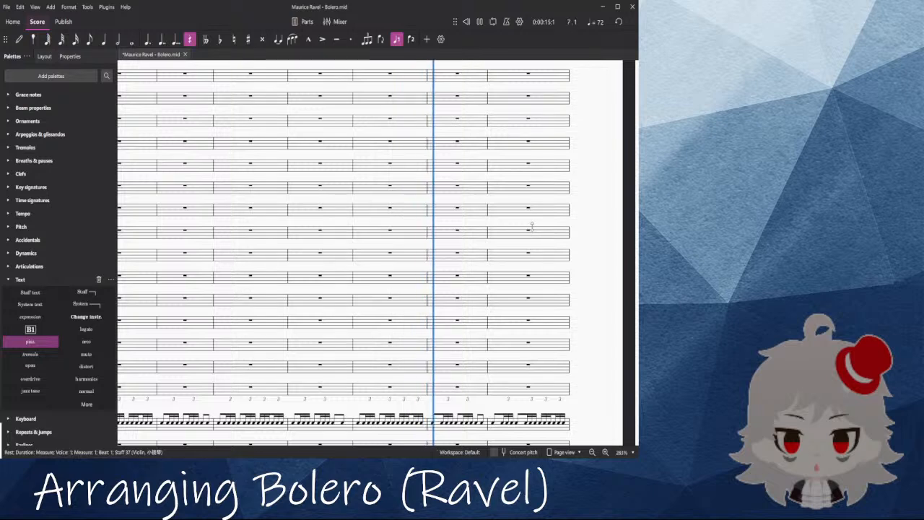
pyautogui.press('space')
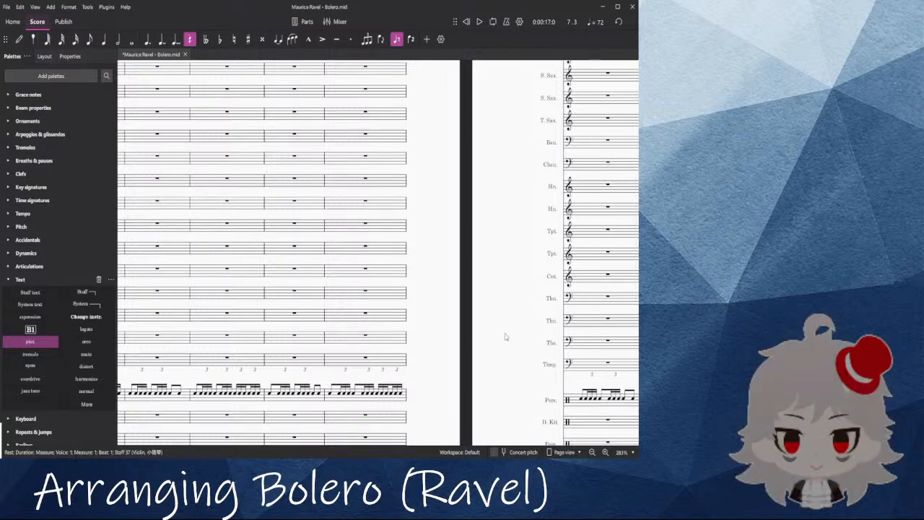
# Step: Check the percussion staves' playback sounds in the mixer and the percussion pads
pyautogui.press('F10')
pyautogui.moveTo(481, 297); pyautogui.dragTo(605, 176)
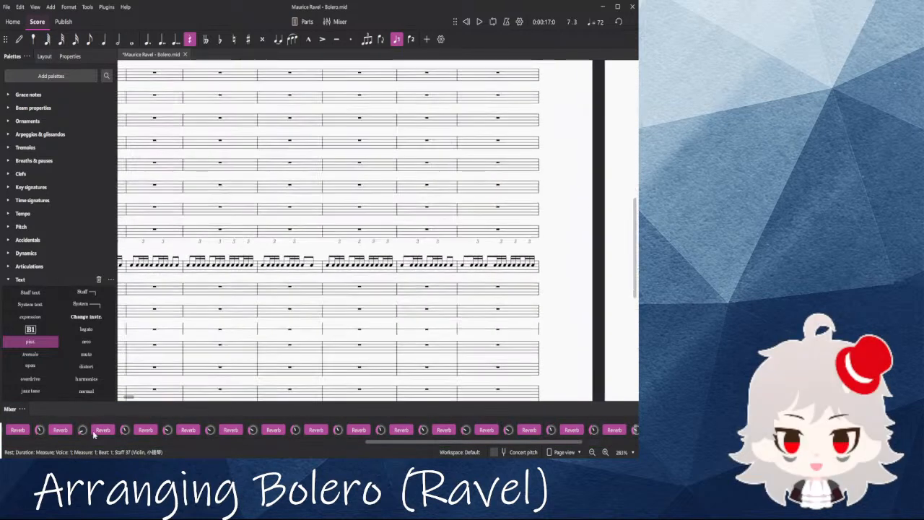
pyautogui.click(143, 325)
pyautogui.click(301, 325)
pyautogui.click(367, 316)
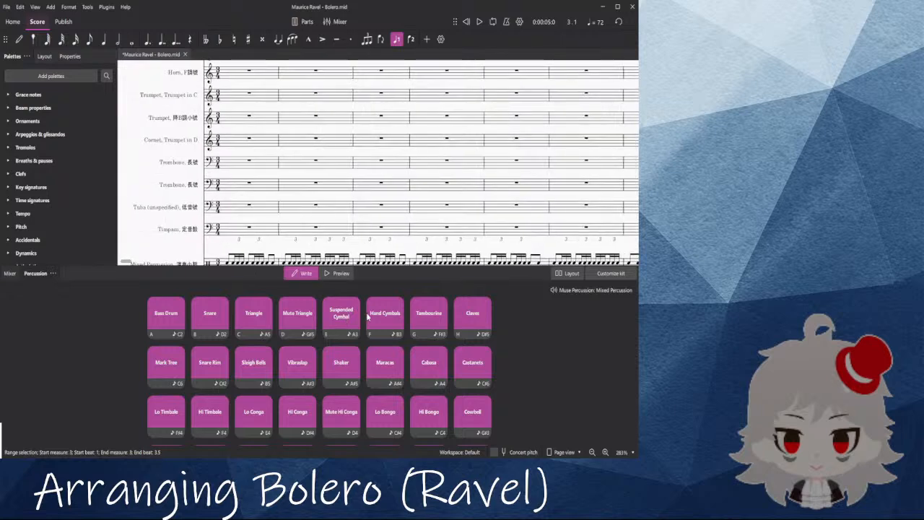
pyautogui.click(410, 315)
pyautogui.click(171, 189)
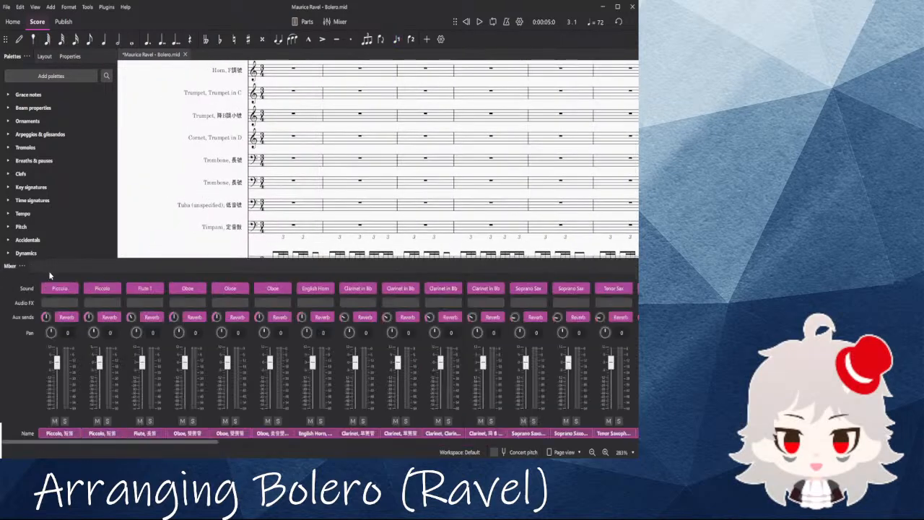
pyautogui.press('F10')
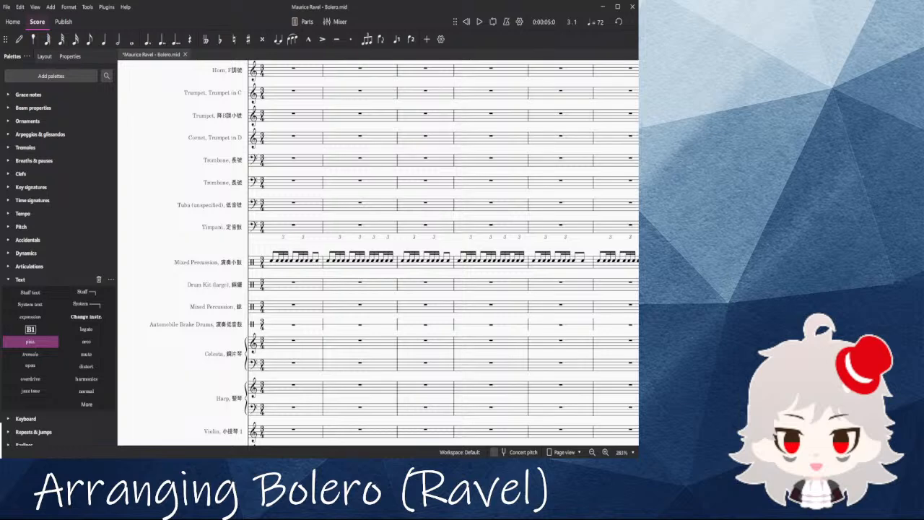
# Step: Play back the opening from the first measure of the Trumpet in C staff
pyautogui.scroll(3, 145, 157)
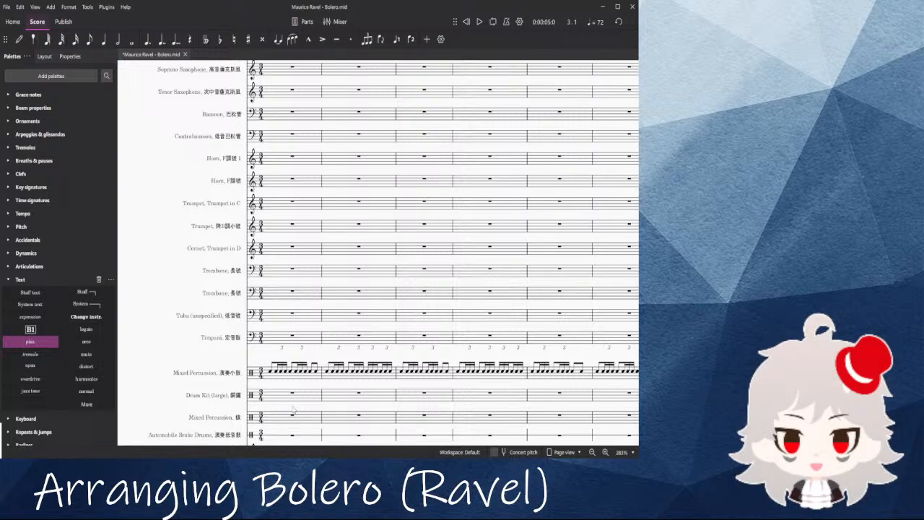
pyautogui.click(292, 204)
pyautogui.press('space')
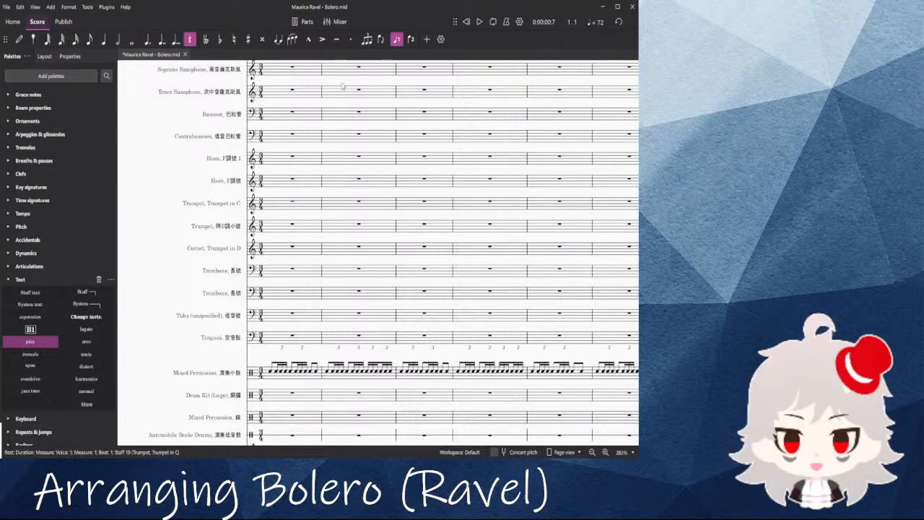
pyautogui.click(294, 207)
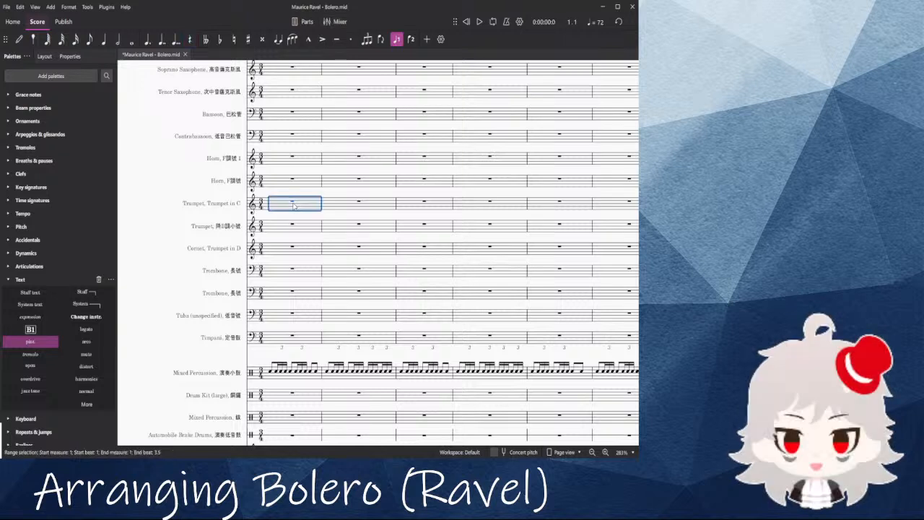
pyautogui.press('space')
pyautogui.press('space')
# Step: Try to lower the pitch of every note in the entire score
pyautogui.click(278, 383)
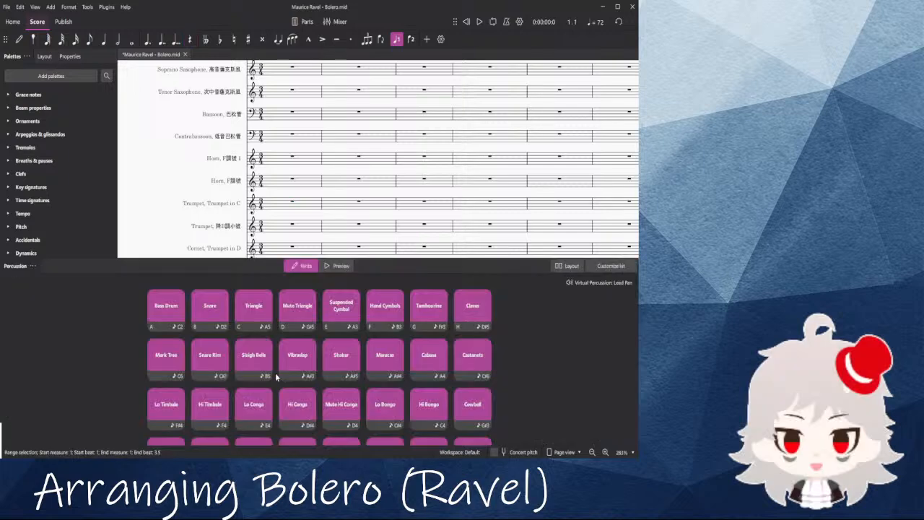
pyautogui.scroll(-2, 264, 198)
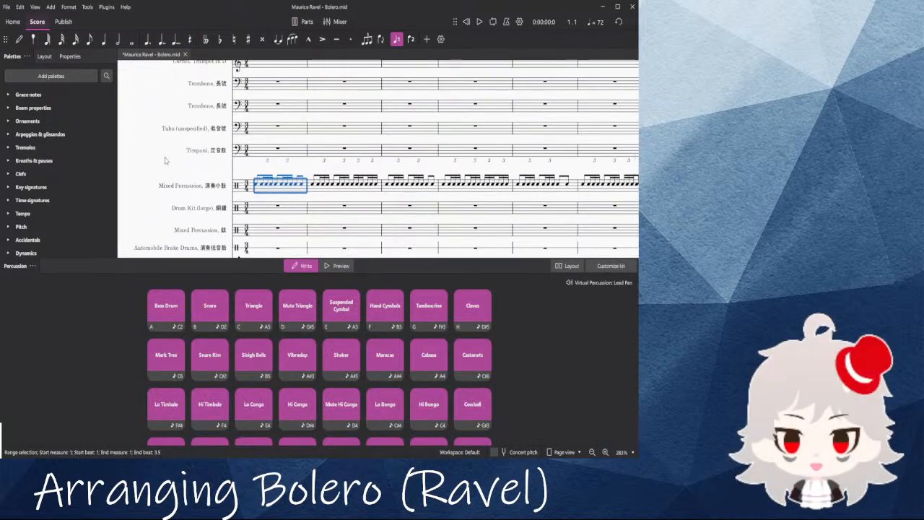
pyautogui.hotkey('ctrl', 'a')
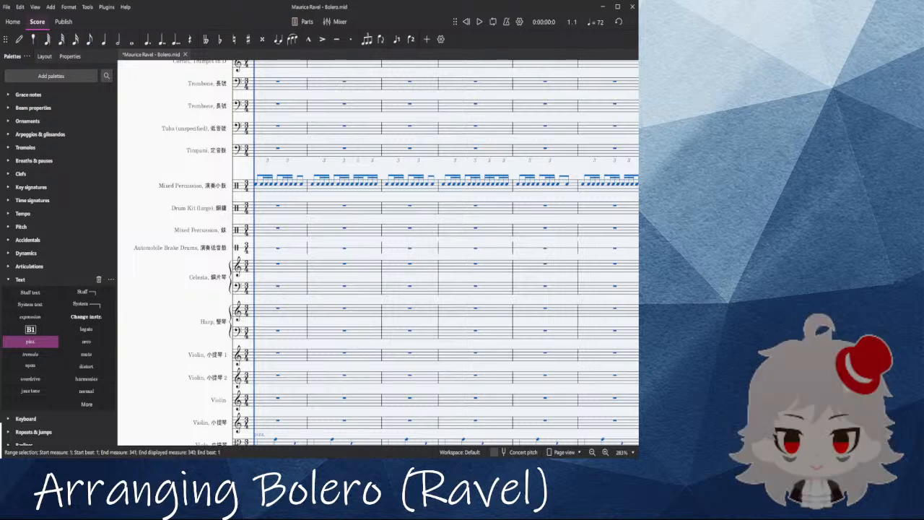
pyautogui.press('Down')
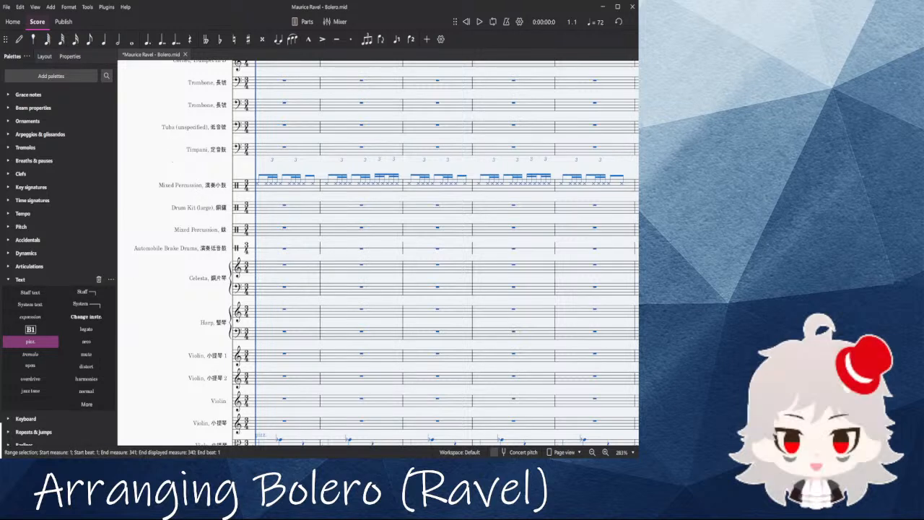
# Step: Play back the opening again from the soprano saxophone's first measure
pyautogui.click(284, 206)
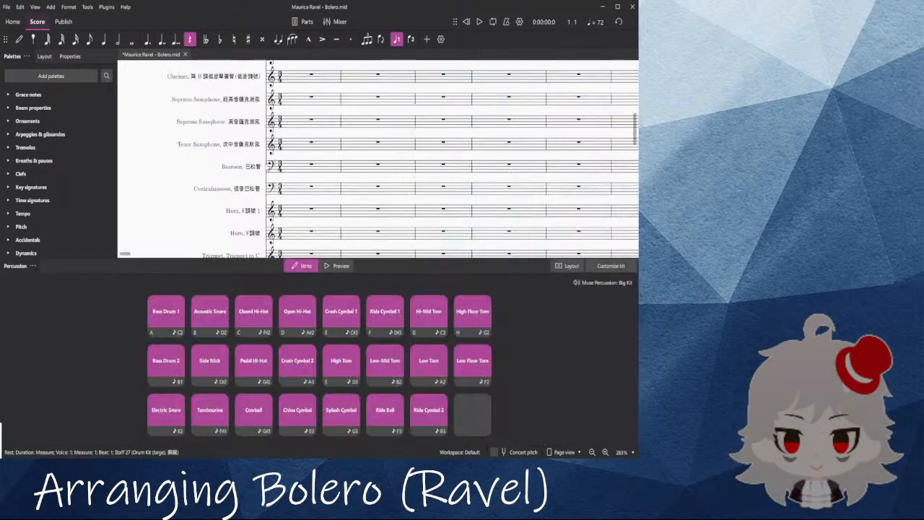
pyautogui.click(340, 23)
pyautogui.click(339, 24)
pyautogui.click(311, 122)
pyautogui.press('space')
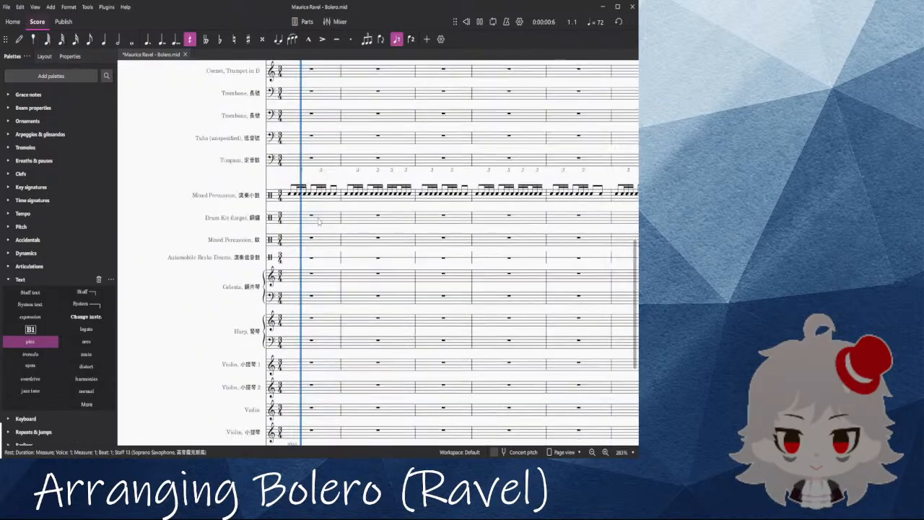
pyautogui.press('space')
# Step: Stop playback and check the snare-part Mixed Percussion staff's drum pads and the percussion channels' mixer sounds
pyautogui.click(318, 193)
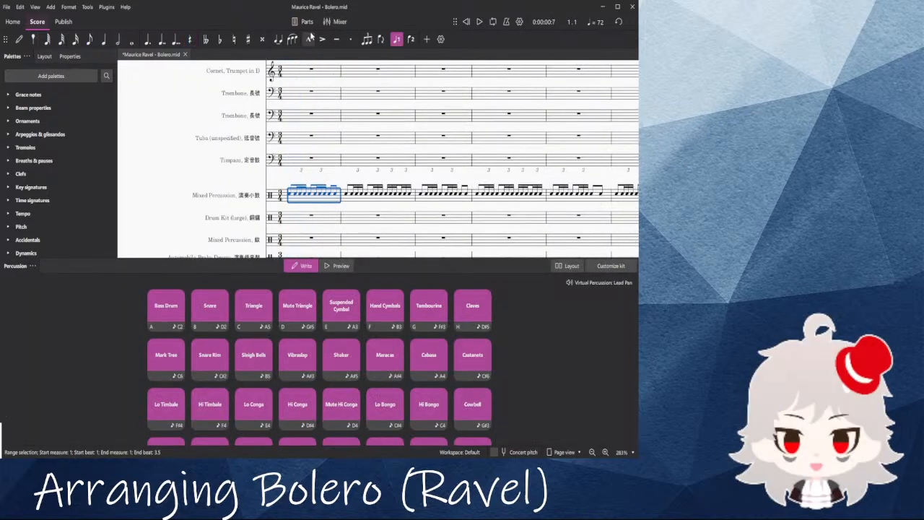
pyautogui.click(339, 21)
pyautogui.moveTo(354, 456); pyautogui.dragTo(532, 457)
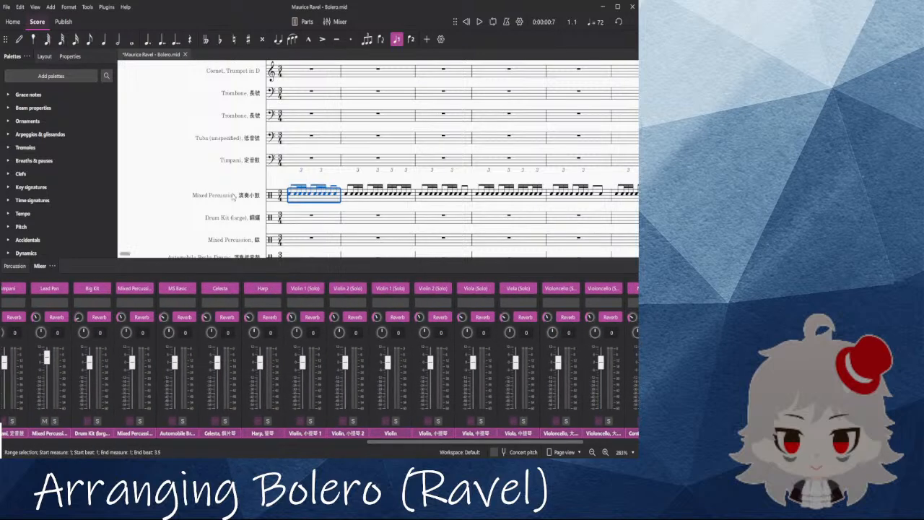
pyautogui.click(172, 176)
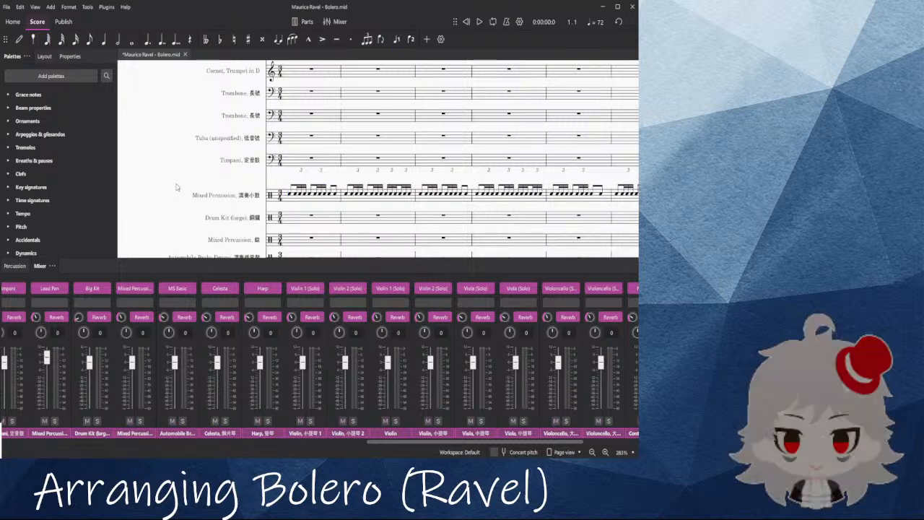
# Step: Check the woodwind and saxophone channels' sounds in the mixer, and close the mixer and percussion panels
pyautogui.click(311, 136)
pyautogui.click(334, 22)
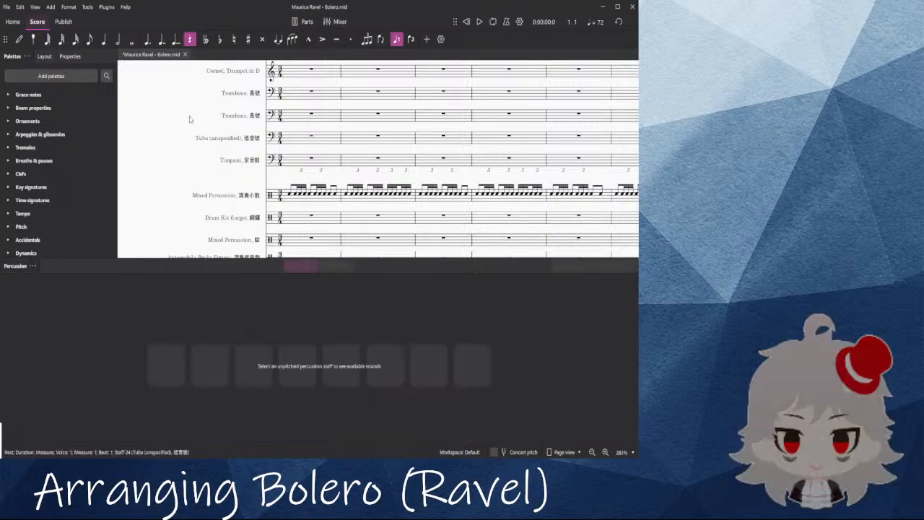
pyautogui.scroll(2, 179, 204)
pyautogui.scroll(2, 180, 204)
pyautogui.click(334, 21)
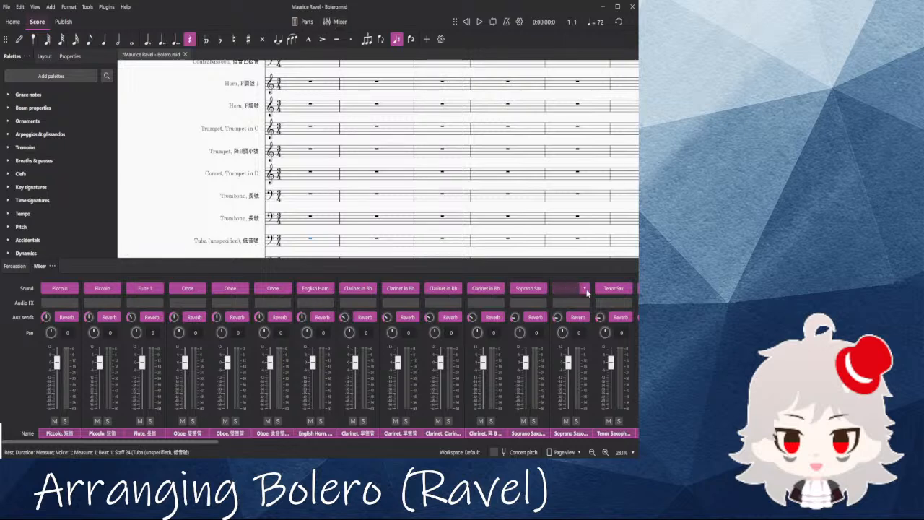
pyautogui.scroll(3, 186, 137)
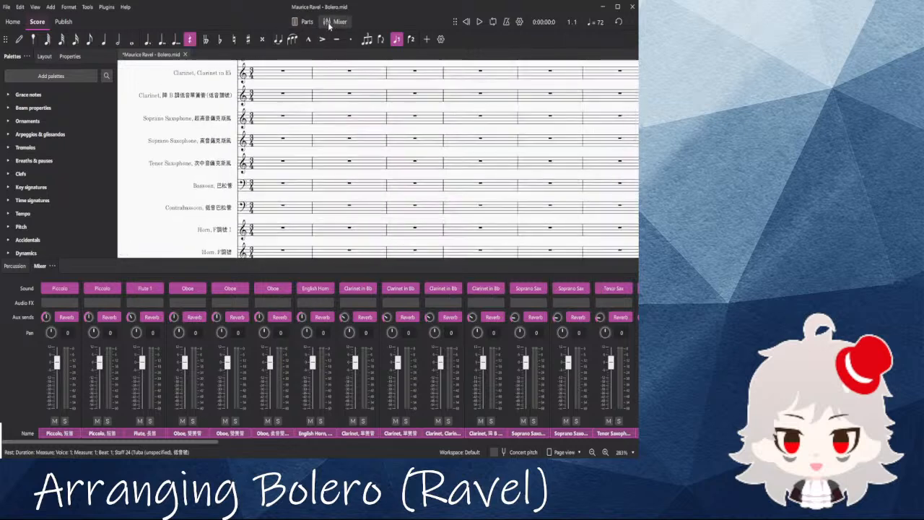
pyautogui.click(334, 22)
pyautogui.click(33, 265)
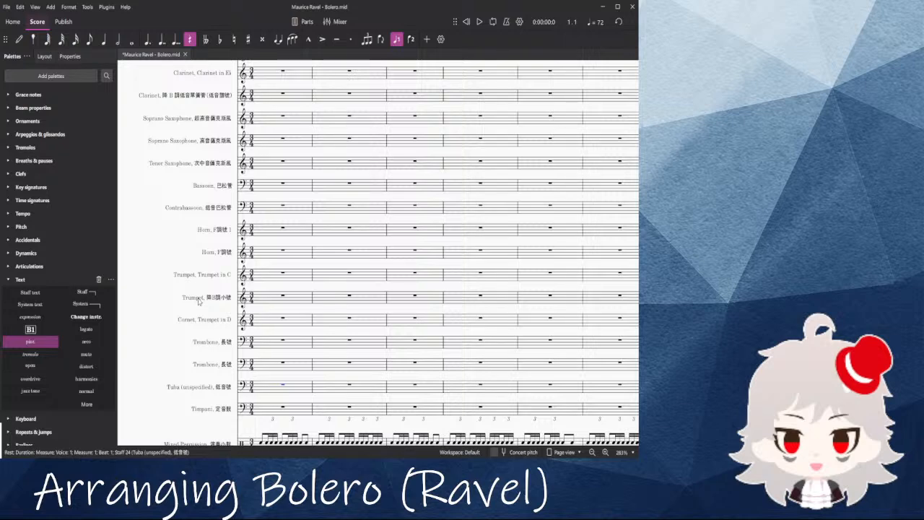
# Step: Look over the opening measures of every staff from the piccolos down to the contrabasses
pyautogui.scroll(3, 167, 209)
pyautogui.scroll(3, 155, 169)
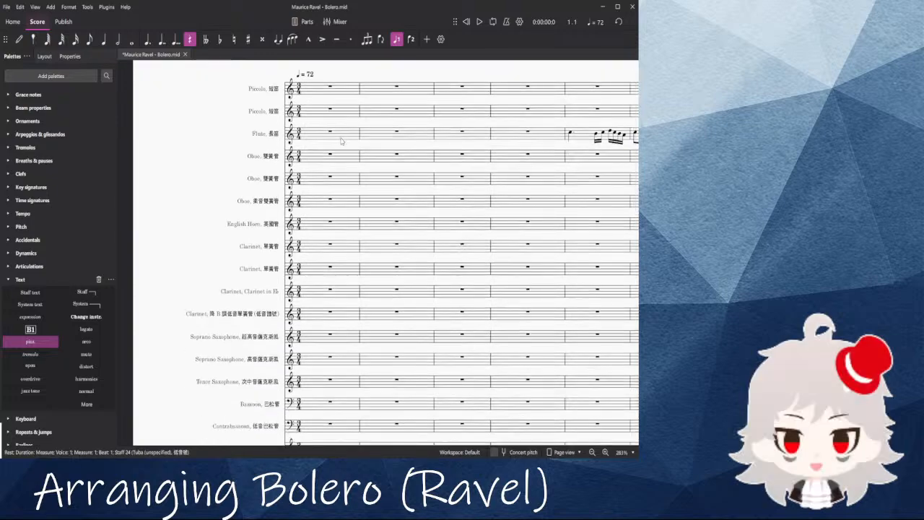
pyautogui.scroll(-2, 184, 166)
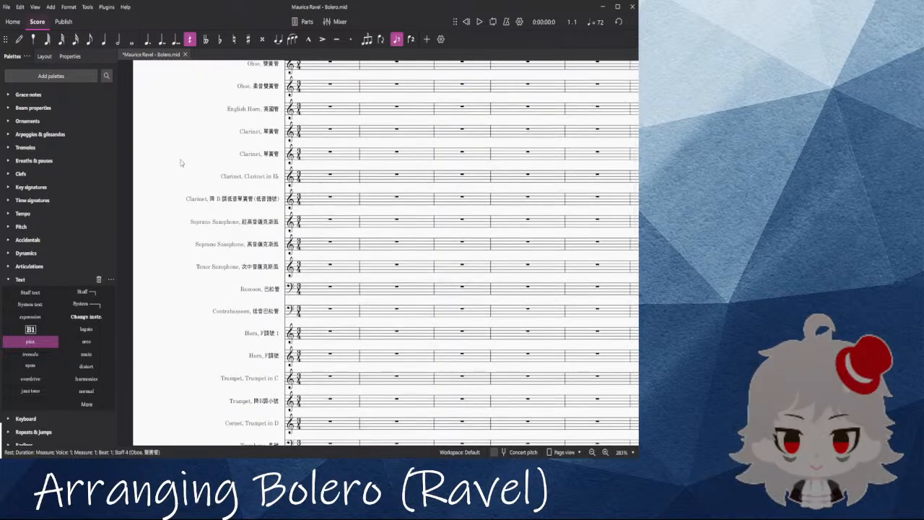
pyautogui.scroll(2, 173, 216)
pyautogui.scroll(-10, 161, 262)
pyautogui.scroll(-1, 292, 268)
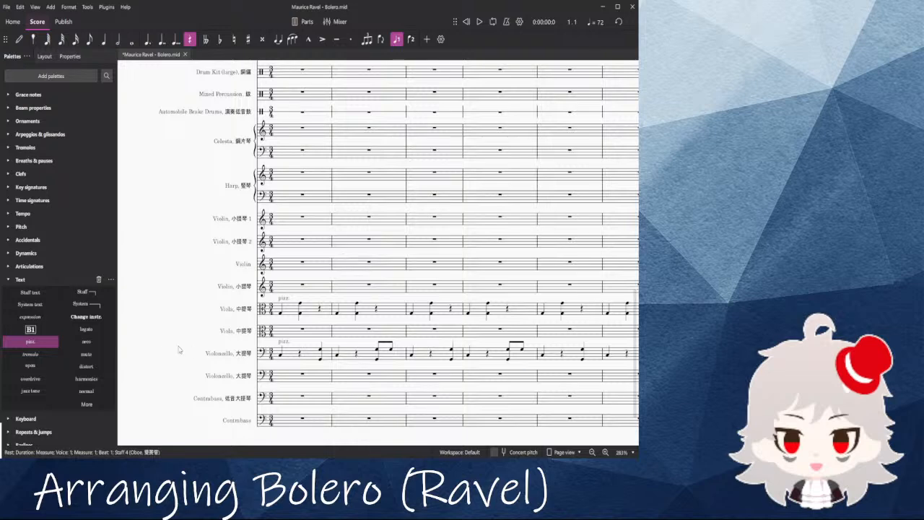
pyautogui.scroll(2, 168, 289)
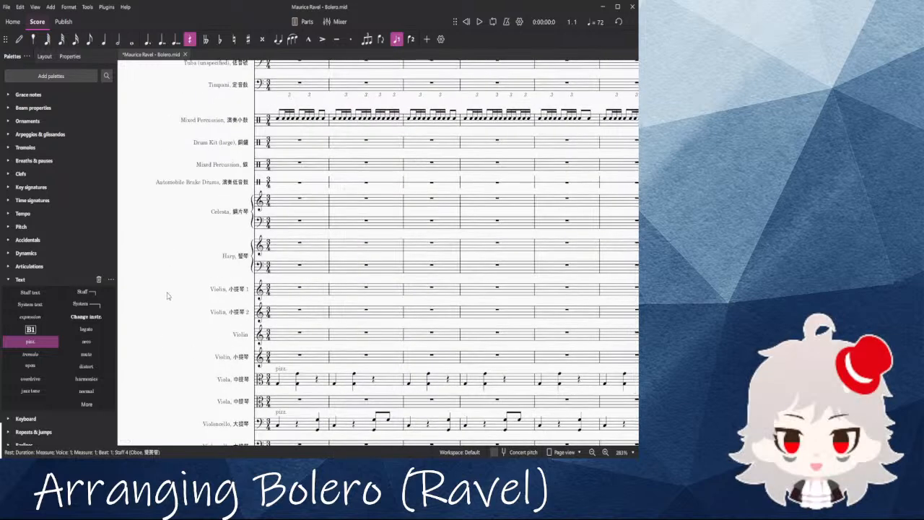
pyautogui.scroll(3, 338, 192)
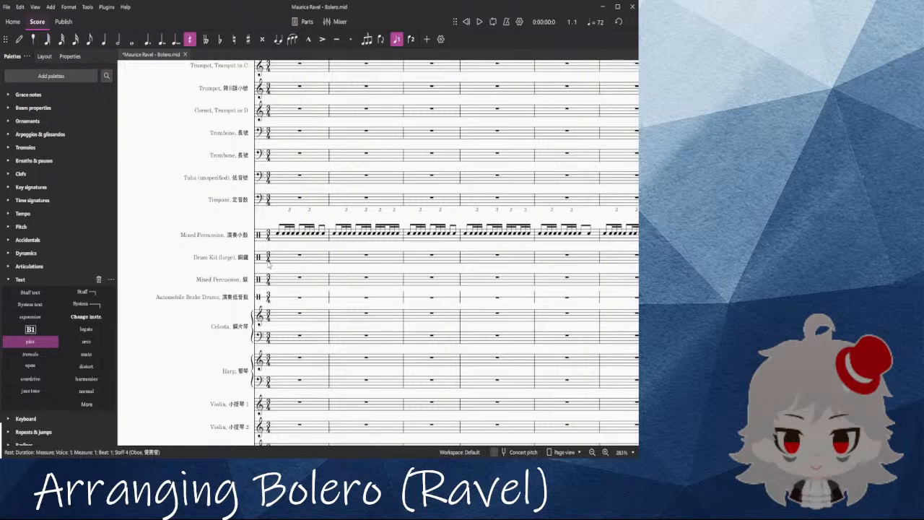
pyautogui.scroll(-3, 268, 263)
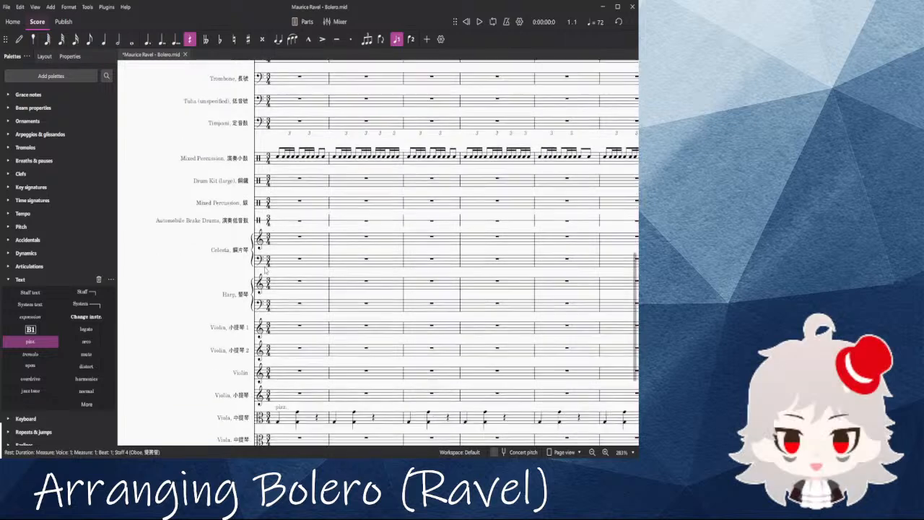
pyautogui.scroll(-5, 259, 266)
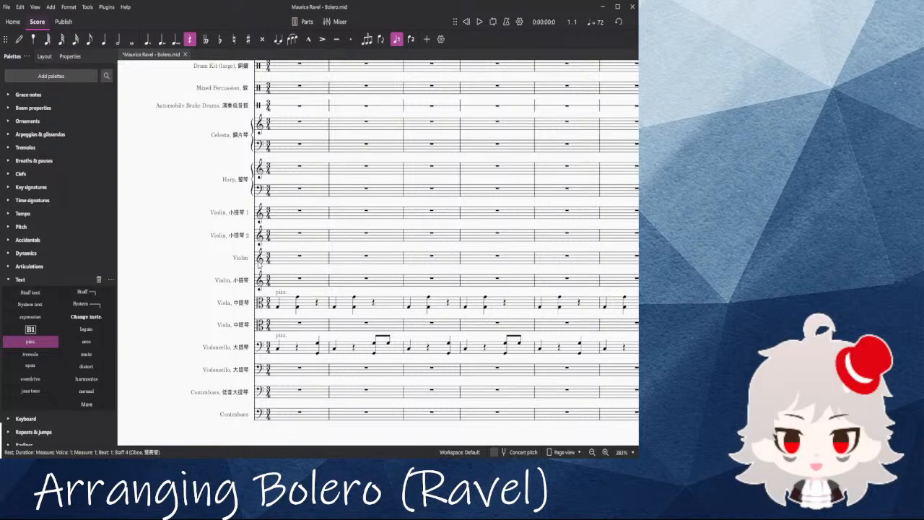
# Step: Examine the staff order and opening content again, from the woodwinds and horns through the percussion to the strings
pyautogui.scroll(10, 258, 264)
pyautogui.scroll(1, 258, 267)
pyautogui.scroll(5, 290, 271)
pyautogui.click(300, 280)
pyautogui.moveTo(308, 237); pyautogui.dragTo(307, 218)
pyautogui.scroll(-5, 301, 253)
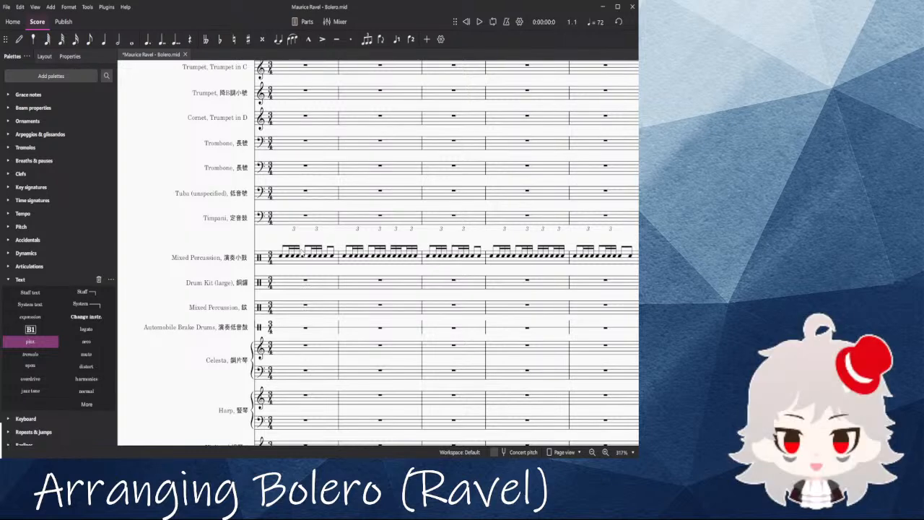
pyautogui.scroll(4, 303, 248)
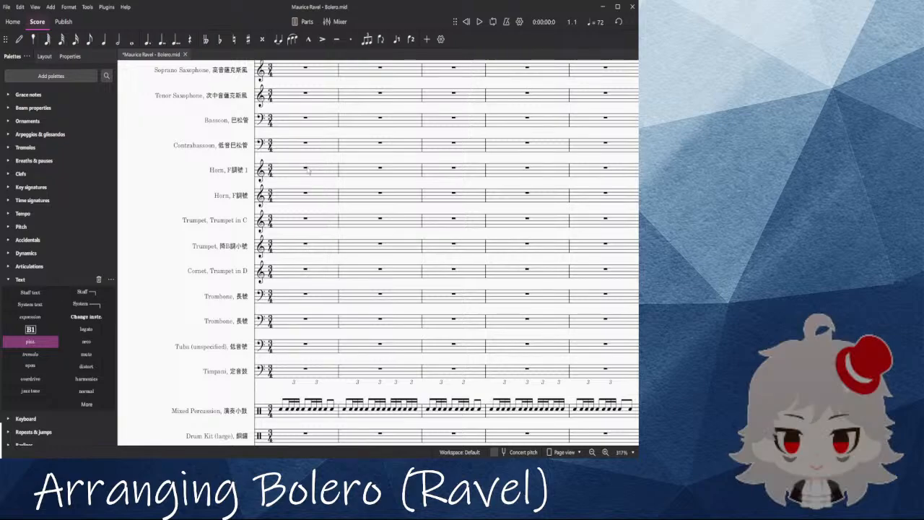
pyautogui.click(304, 170)
pyautogui.scroll(10, 165, 257)
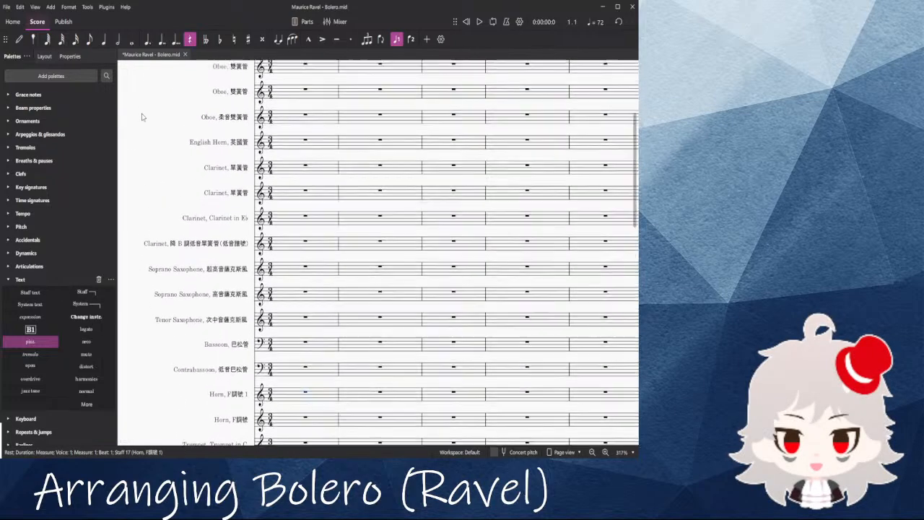
pyautogui.scroll(-15, 171, 403)
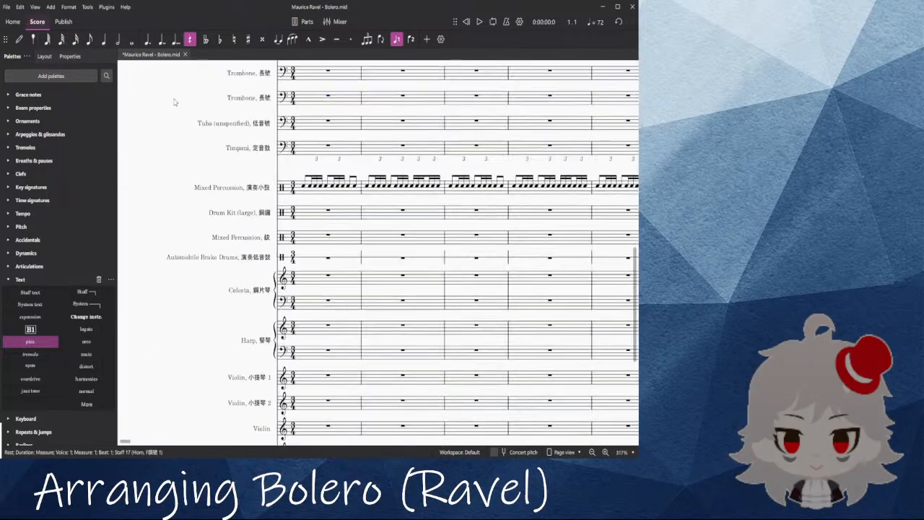
pyautogui.scroll(-1, 173, 72)
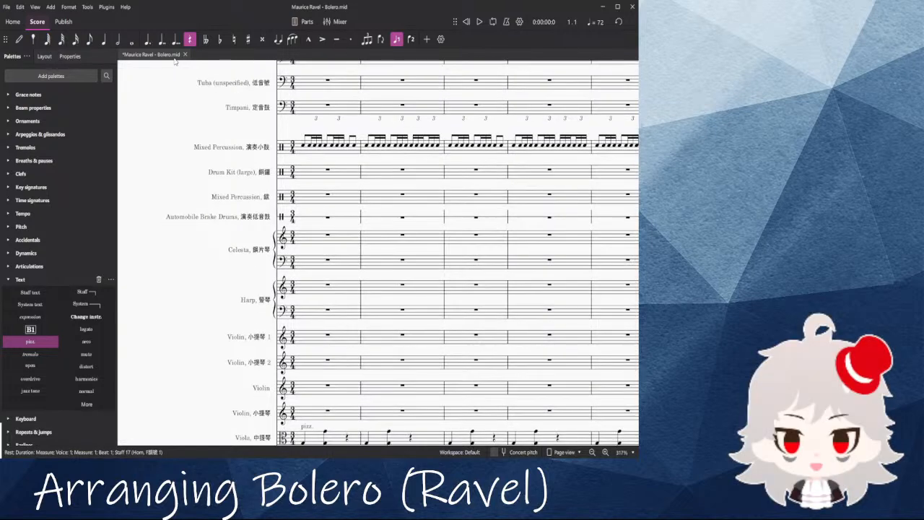
pyautogui.scroll(-5, 169, 81)
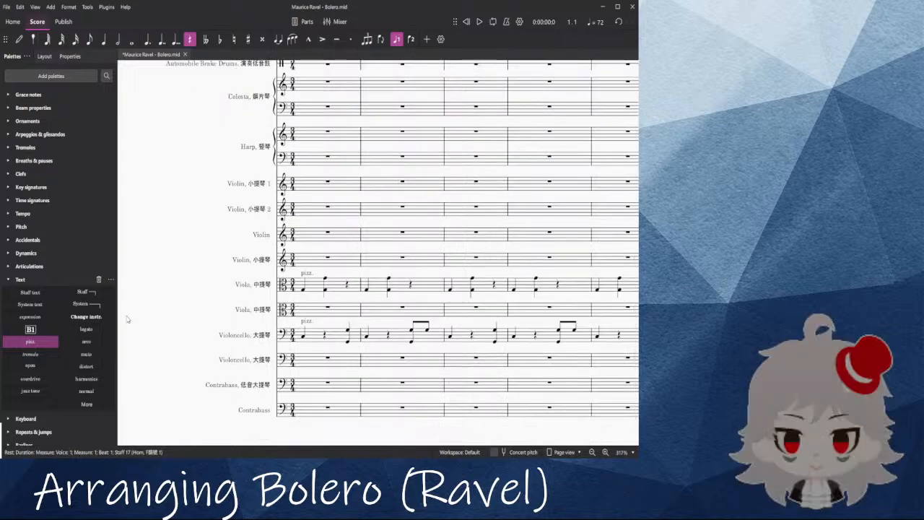
pyautogui.moveTo(221, 142); pyautogui.dragTo(208, 330)
pyautogui.scroll(5, 319, 287)
# Step: Check which sounds are assigned to the percussion and string channels in the mixer
pyautogui.click(336, 22)
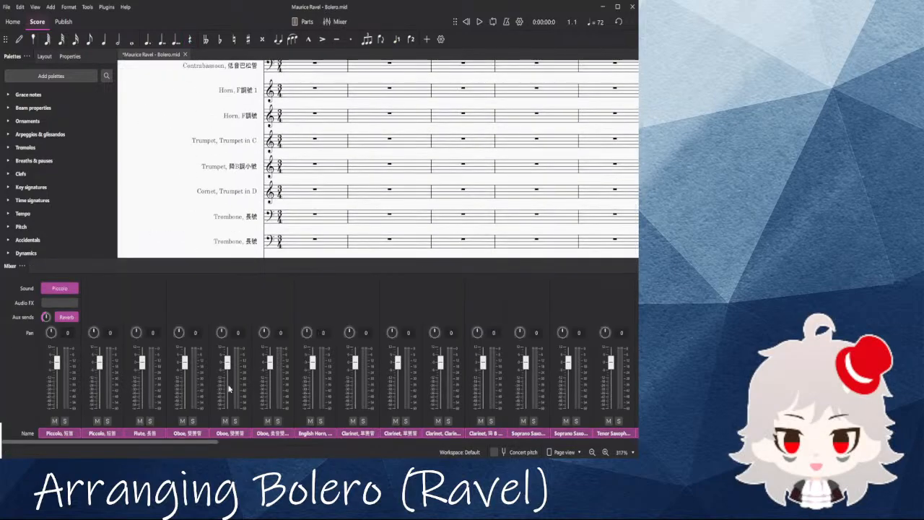
pyautogui.moveTo(200, 441); pyautogui.dragTo(524, 446)
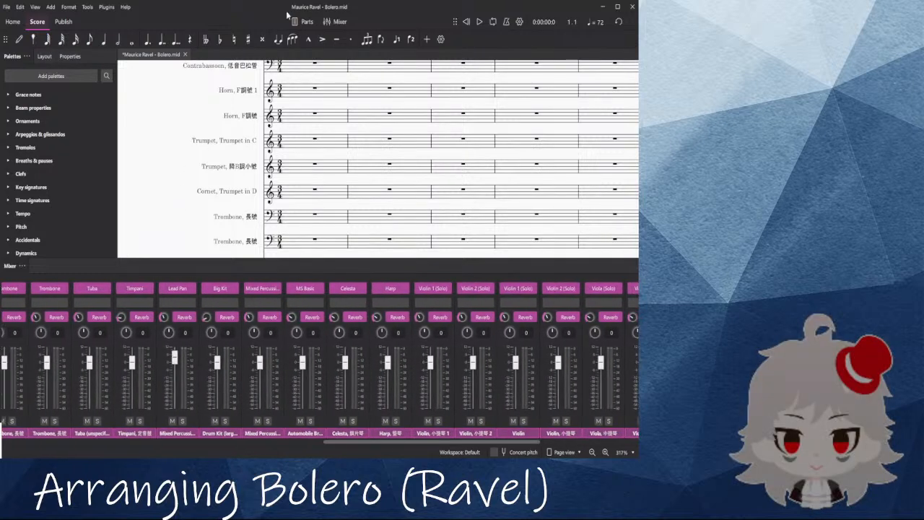
pyautogui.click(334, 22)
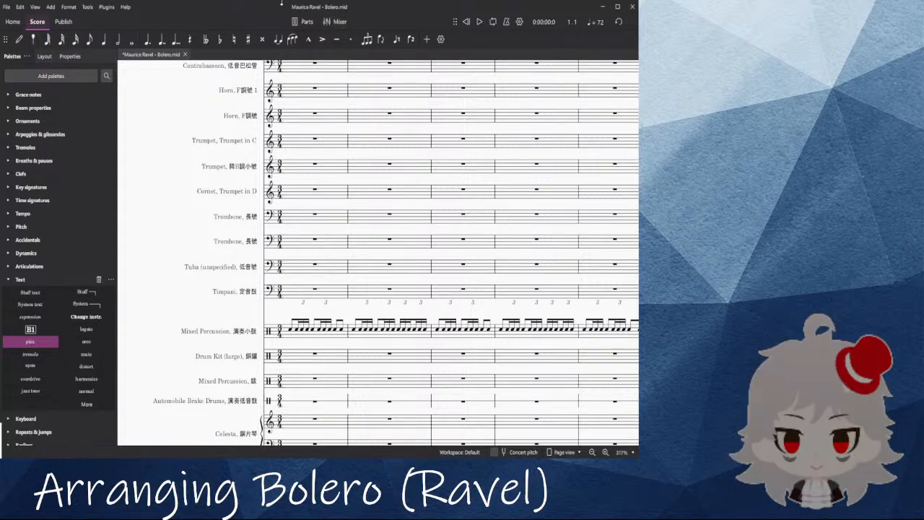
# Step: Change the playback sound of the snare-part Mixed Percussion channel to Propane Tank in the mixer
pyautogui.scroll(2, 307, 367)
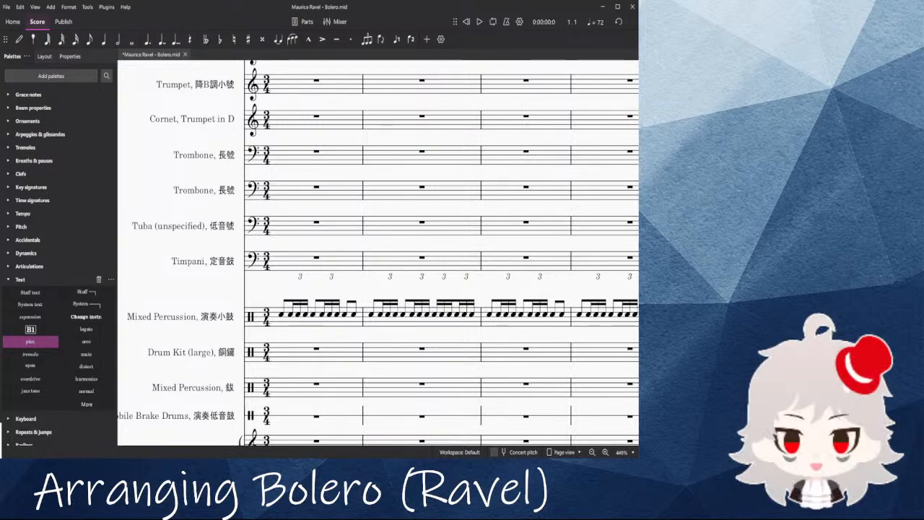
pyautogui.scroll(-1, 378, 253)
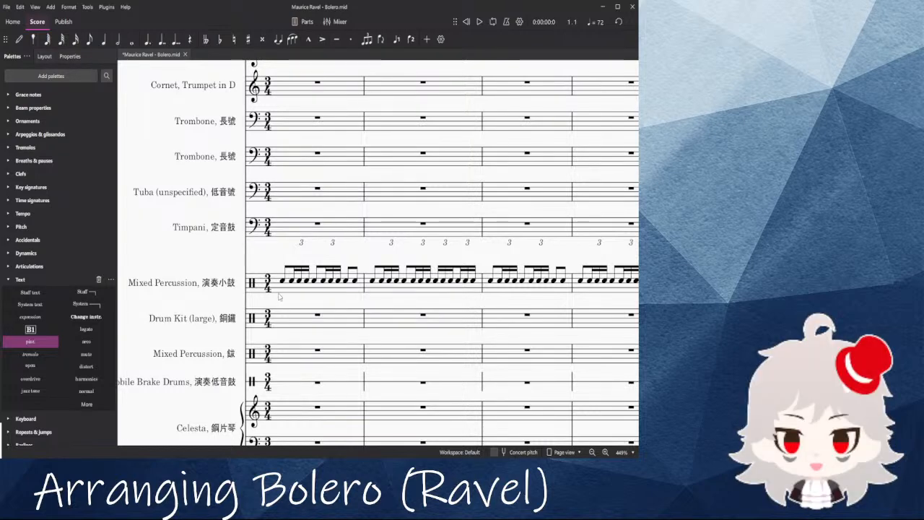
pyautogui.moveTo(260, 261); pyautogui.dragTo(274, 190)
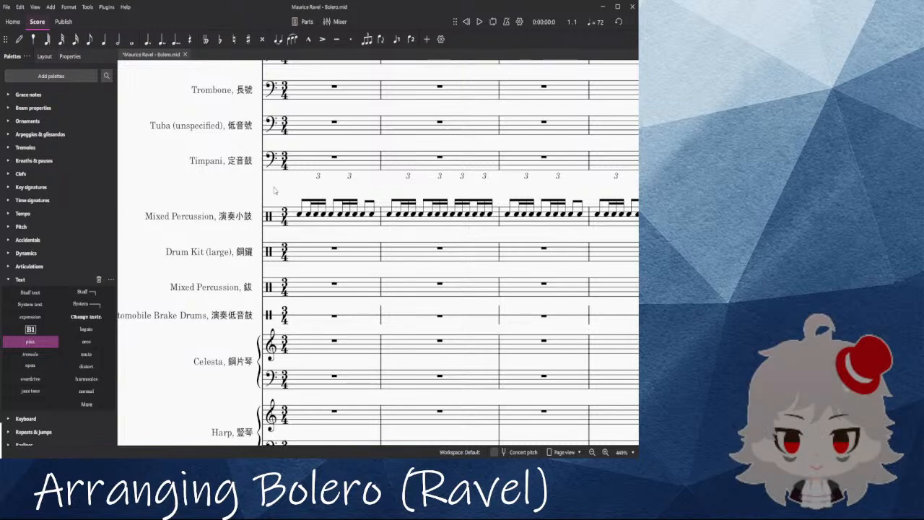
pyautogui.click(339, 21)
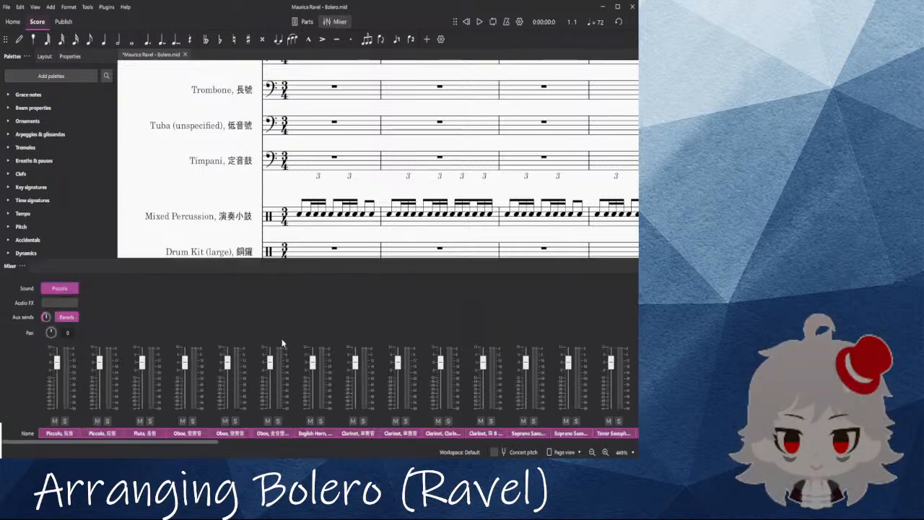
pyautogui.moveTo(174, 443); pyautogui.dragTo(459, 455)
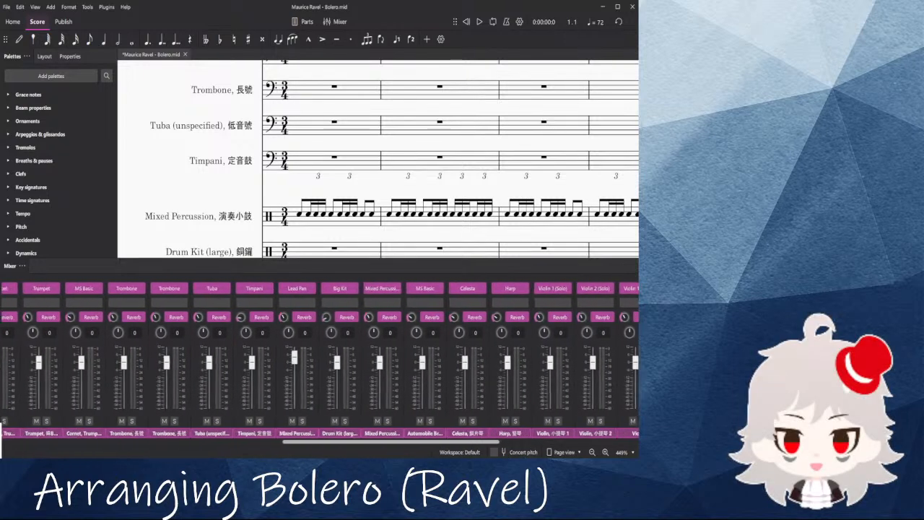
pyautogui.click(311, 290)
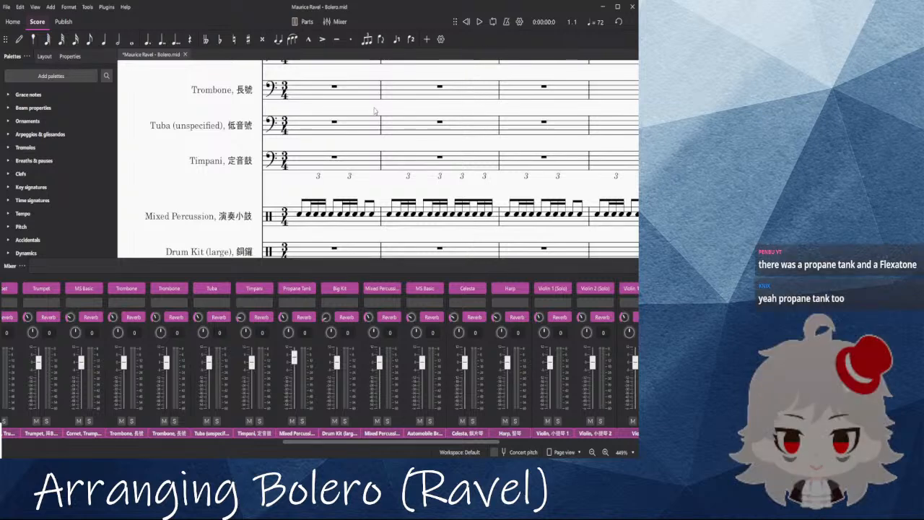
# Step: Select measures 1 to 4 of the snare-part Mixed Percussion staff and play them back to hear the Propane Tank sound
pyautogui.scroll(-1, 232, 162)
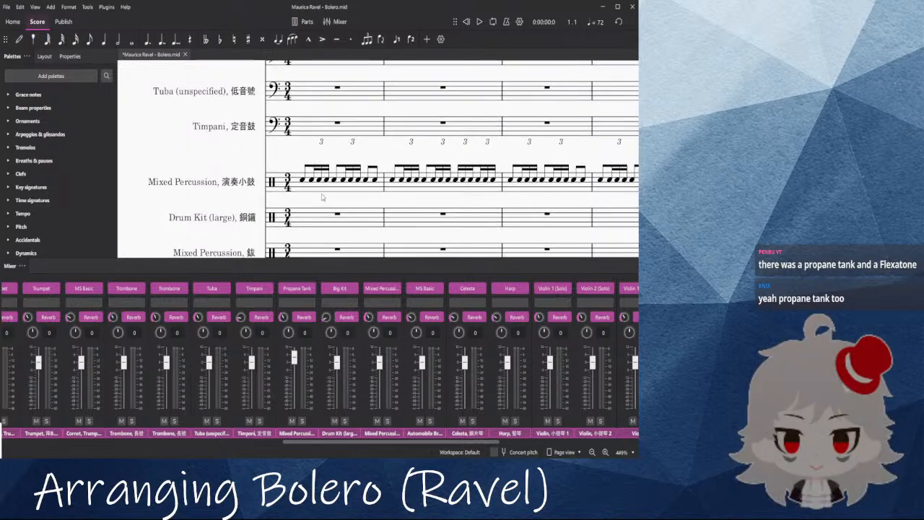
pyautogui.click(350, 194)
pyautogui.keyDown('shift'); pyautogui.click(609, 189); pyautogui.keyUp('shift')
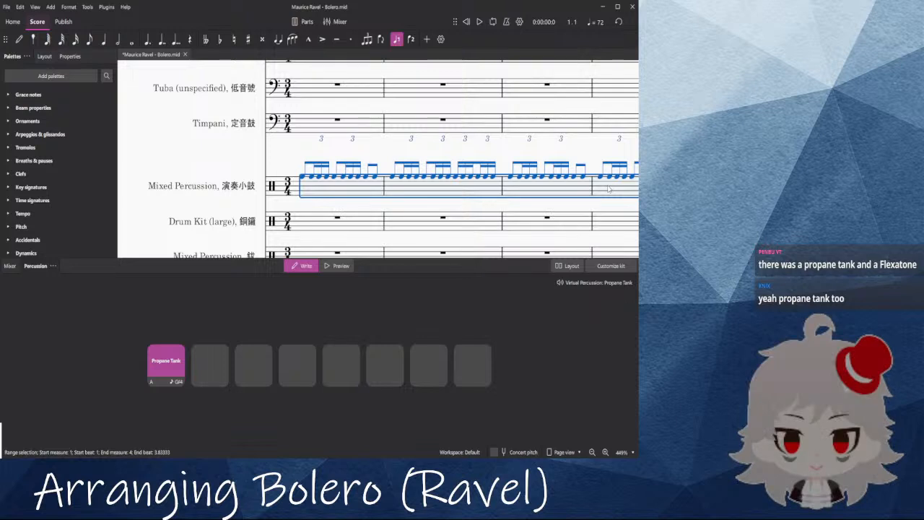
pyautogui.press('space')
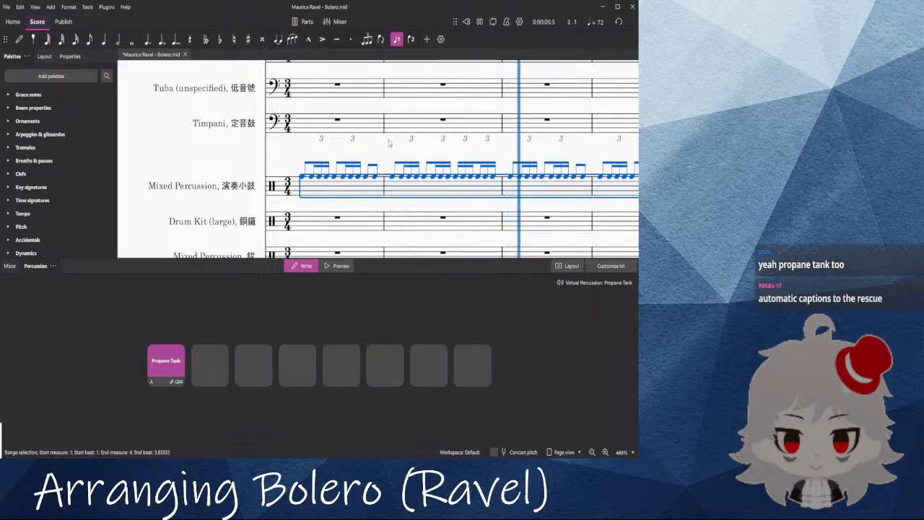
pyautogui.press('space')
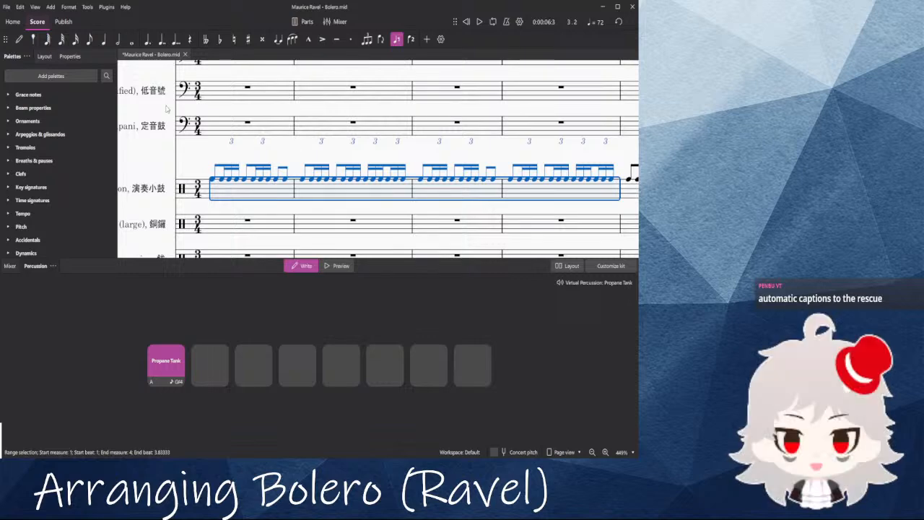
# Step: Clear the range selection and select the snare part's first measure to inspect its percussion pads
pyautogui.click(199, 161)
pyautogui.moveTo(201, 161); pyautogui.dragTo(263, 170)
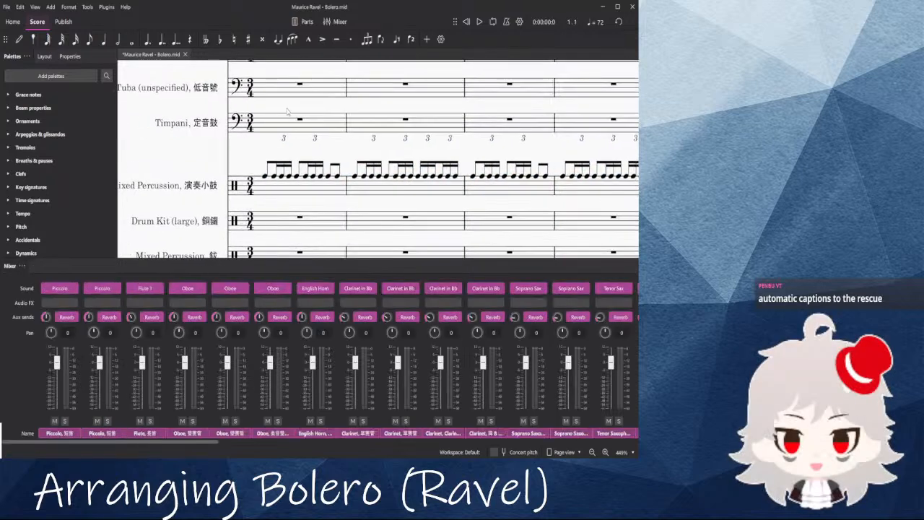
pyautogui.click(271, 189)
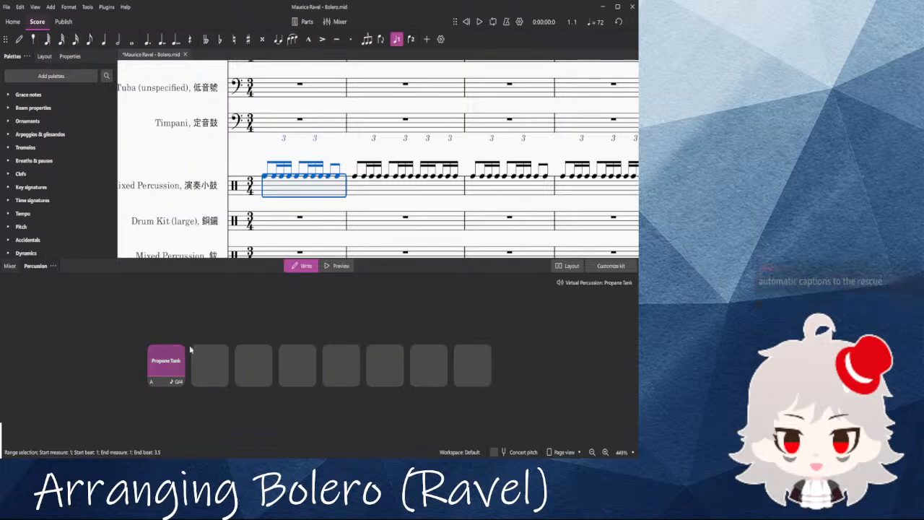
# Step: Change the playback sound of the snare-part Mixed Percussion channel to Frog in the mixer
pyautogui.click(335, 22)
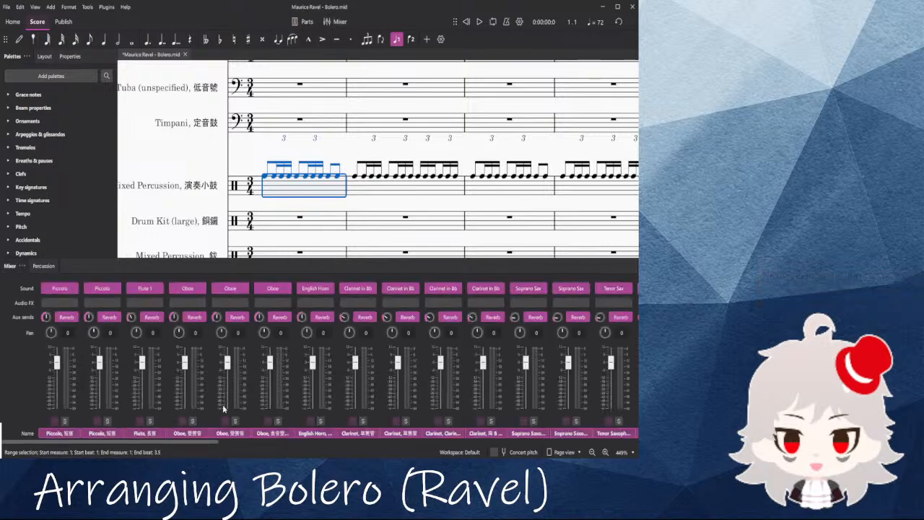
pyautogui.moveTo(158, 440); pyautogui.dragTo(437, 440)
pyautogui.click(314, 290)
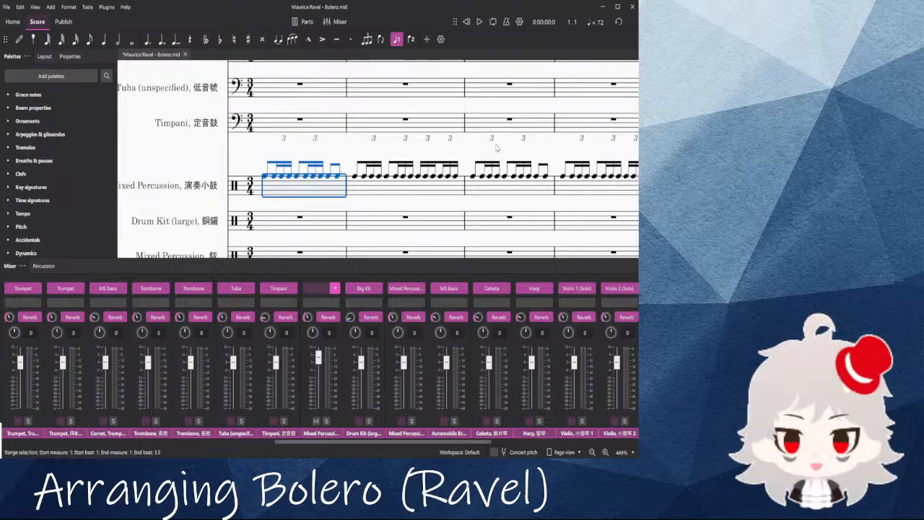
# Step: Play the snare-part staff from measure 1 several times to hear the Frog sound
pyautogui.click(305, 181)
pyautogui.press('space')
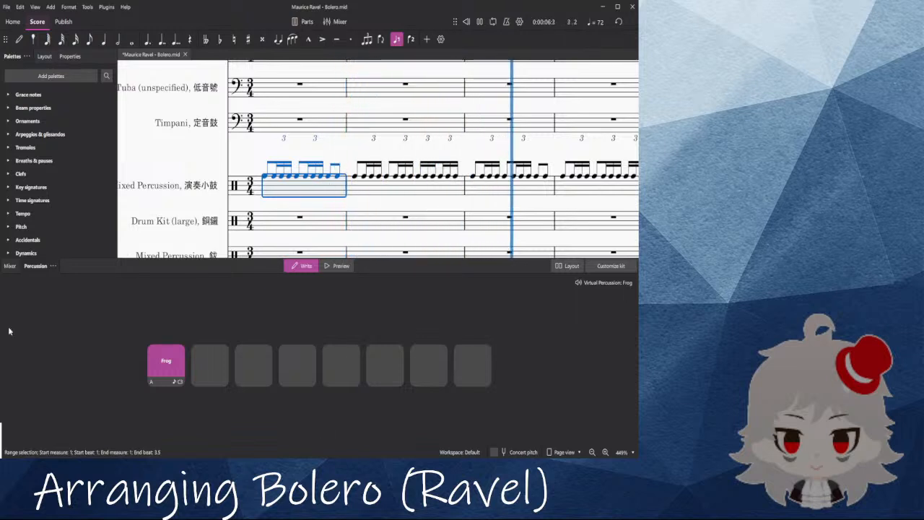
pyautogui.press('space')
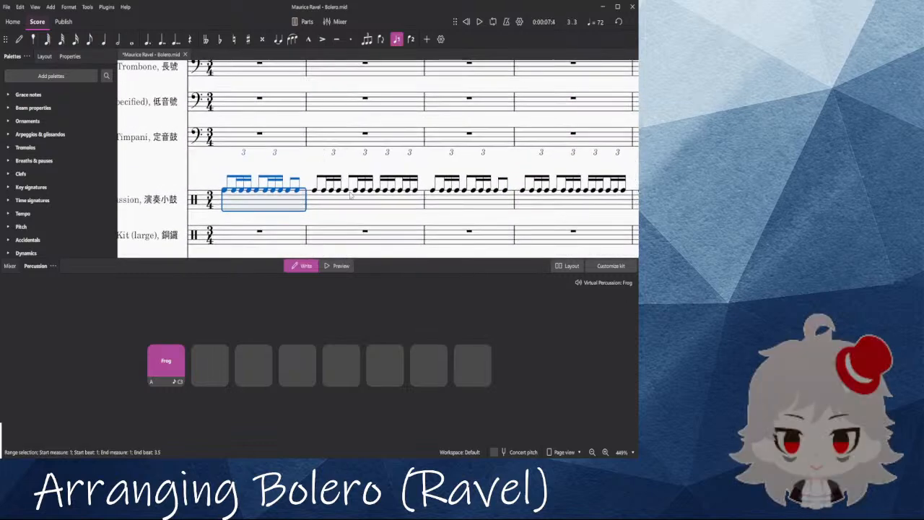
pyautogui.click(215, 169)
pyautogui.click(249, 205)
pyautogui.press('space')
pyautogui.press('space')
pyautogui.click(224, 173)
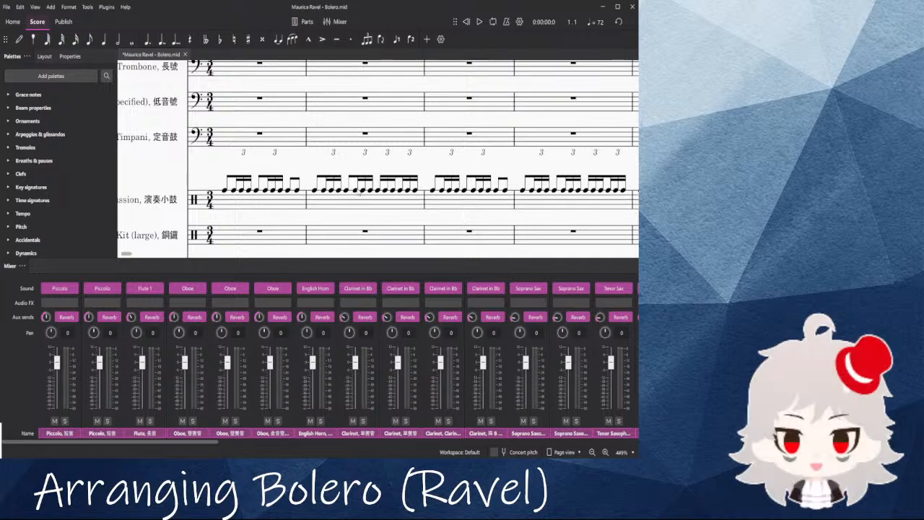
pyautogui.click(261, 199)
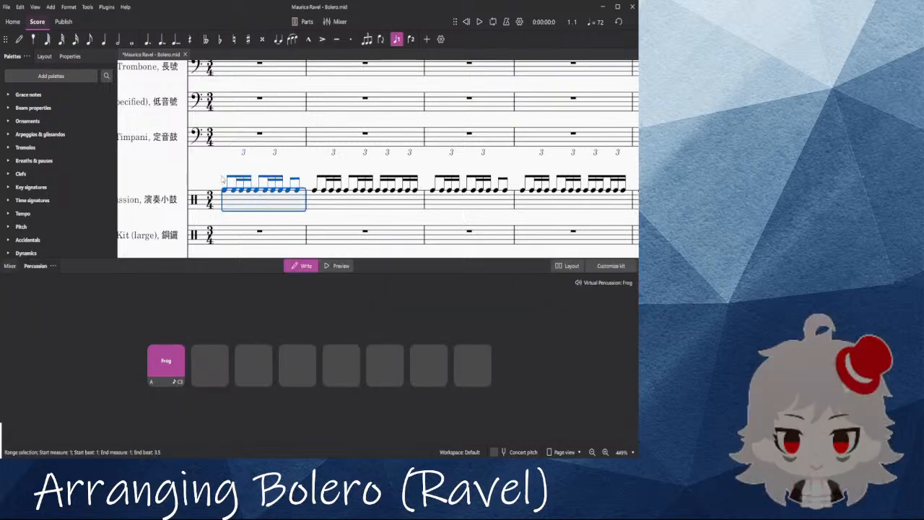
pyautogui.press('space')
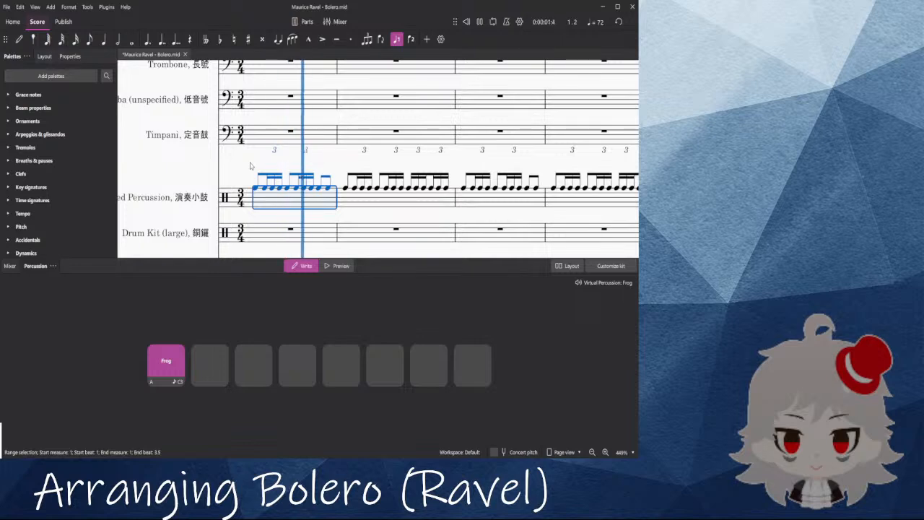
pyautogui.press('space')
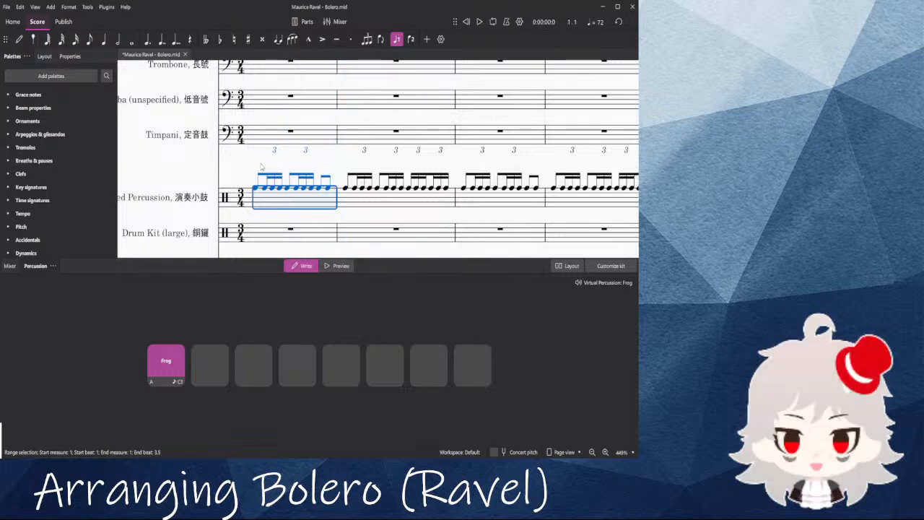
# Step: Clear the selection and check the snare-part channel's sound in the mixer alongside its staff in the score
pyautogui.click(261, 166)
pyautogui.click(335, 23)
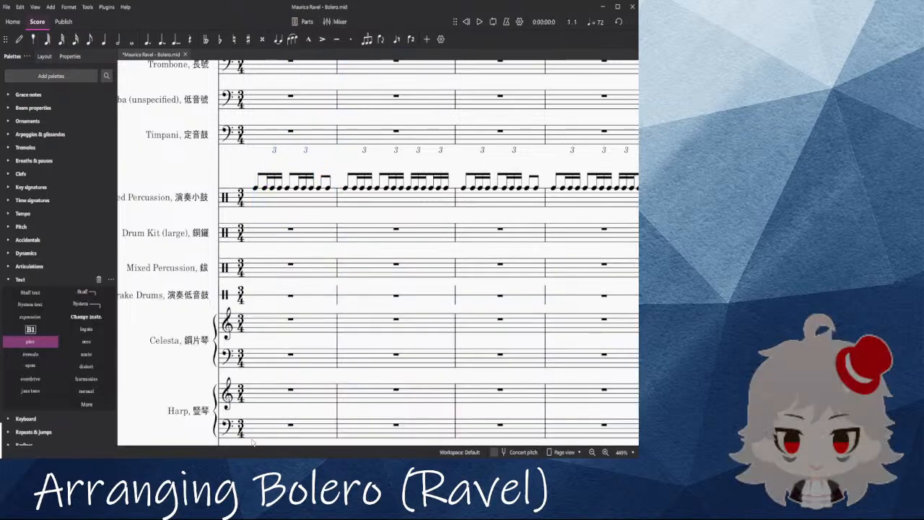
pyautogui.click(335, 22)
pyautogui.moveTo(223, 444); pyautogui.dragTo(379, 455)
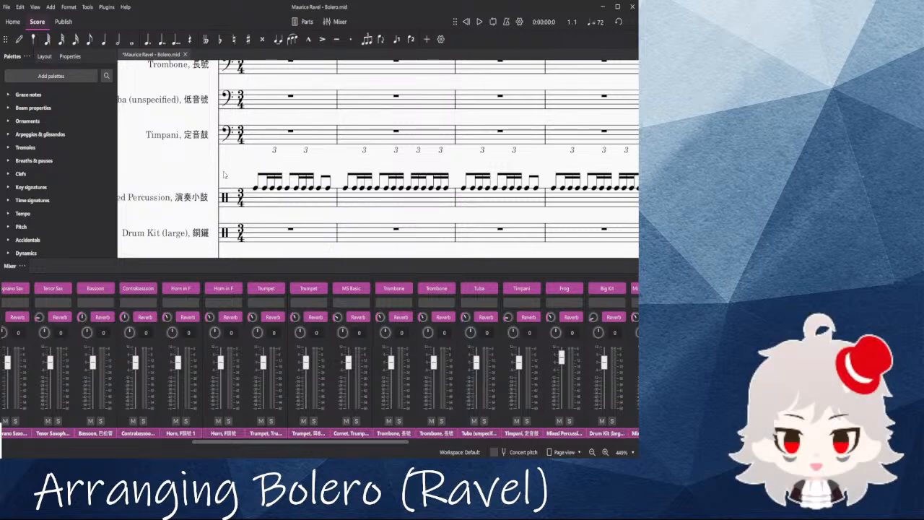
pyautogui.scroll(-5, 236, 180)
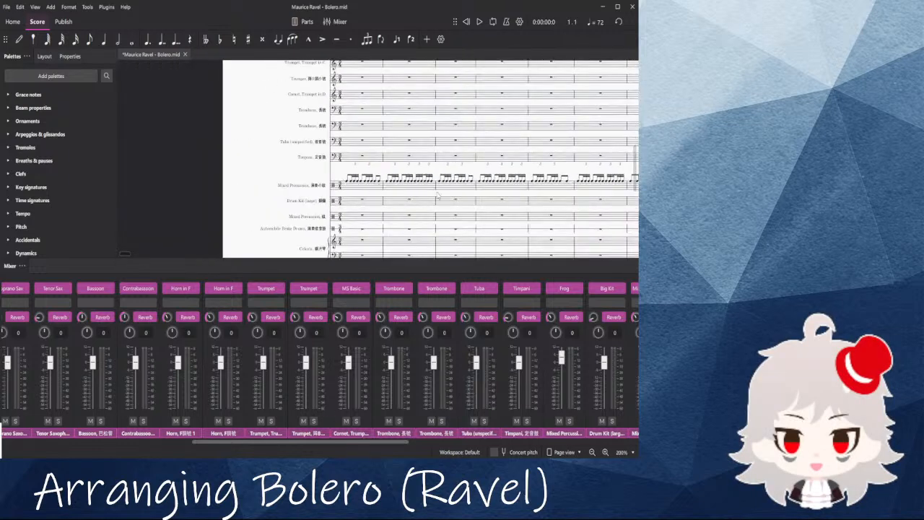
pyautogui.moveTo(469, 197); pyautogui.dragTo(334, 189)
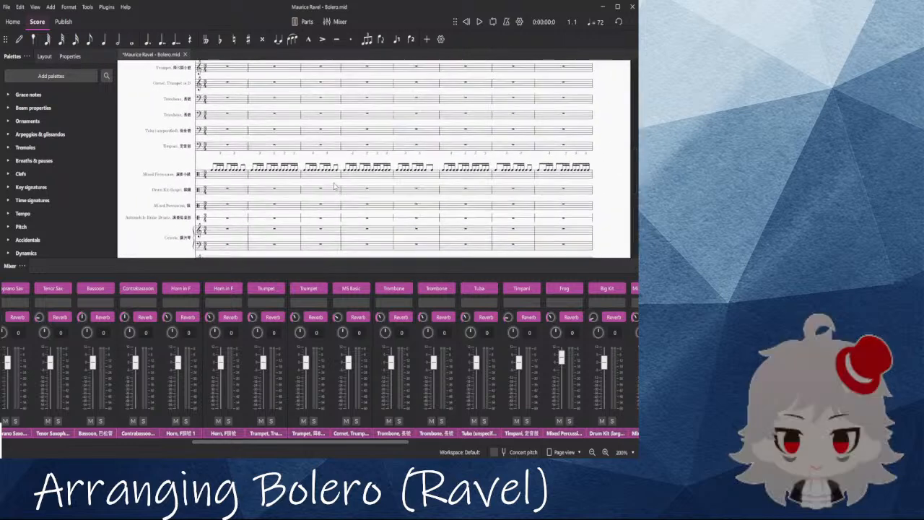
# Step: Mark individual snare-part notes across measures 1 to 3 by selecting them together, and clear the selection
pyautogui.click(209, 172)
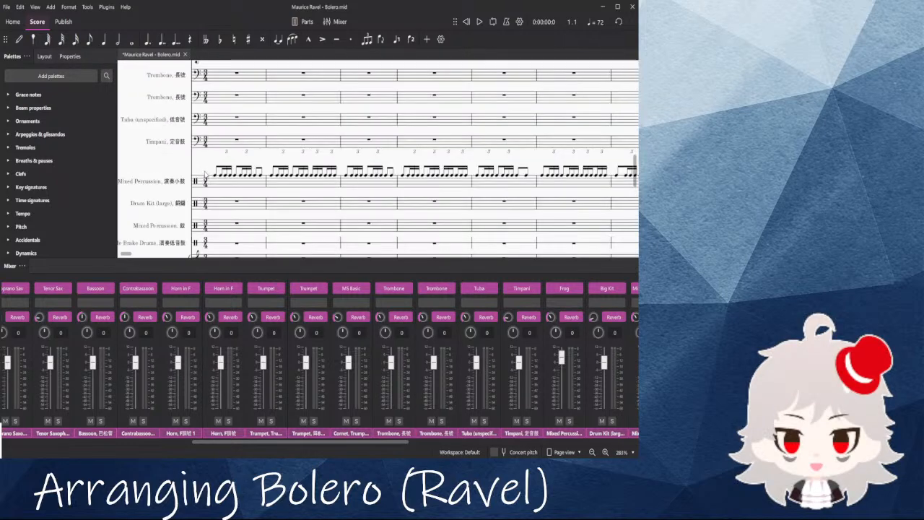
pyautogui.scroll(5, 209, 172)
pyautogui.press('n')
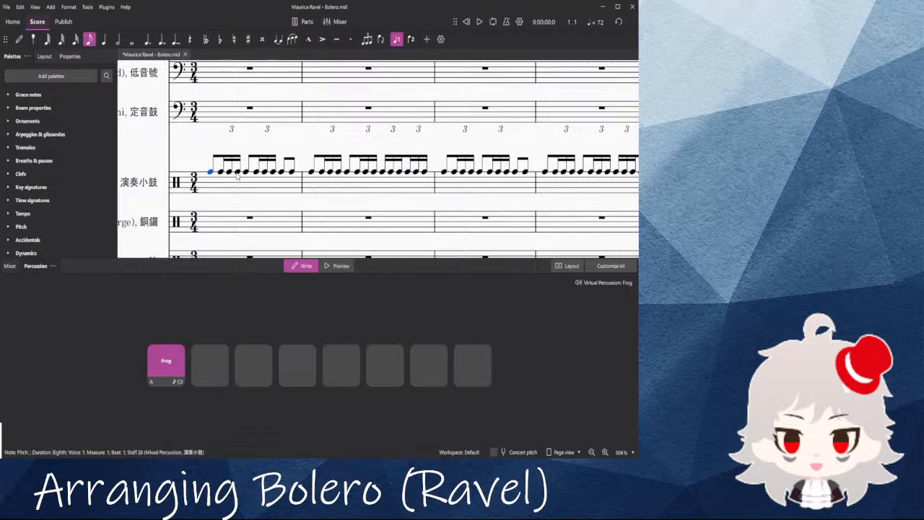
pyautogui.press('Escape')
pyautogui.keyDown('ctrl'); pyautogui.click(237, 174); pyautogui.keyUp('ctrl')
pyautogui.keyDown('ctrl'); pyautogui.click(347, 172); pyautogui.keyUp('ctrl')
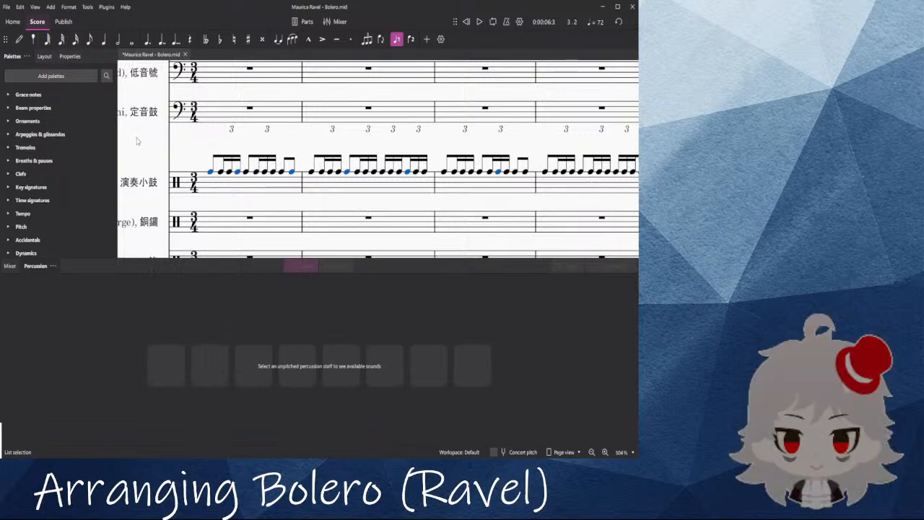
pyautogui.click(220, 203)
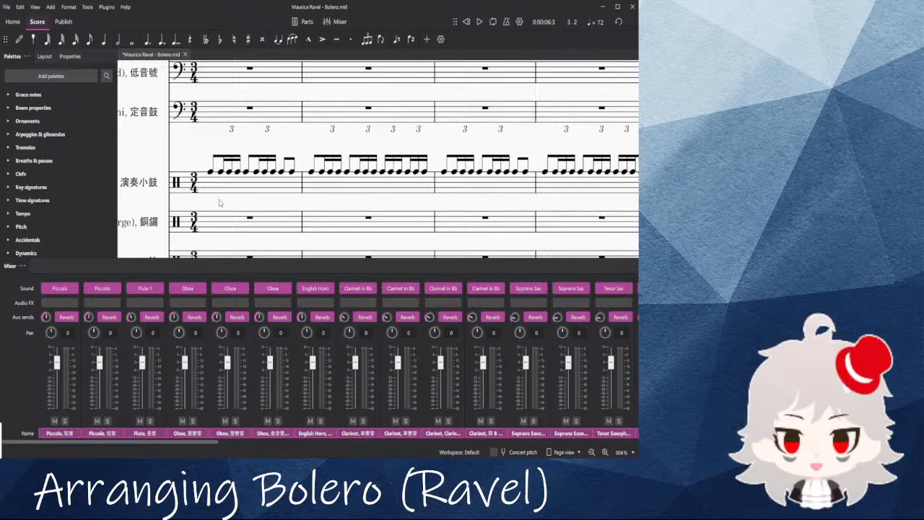
# Step: Copy the snare part's first measure into measure 1 of the cymbal-part Mixed Percussion staff, starting after a 16th rest
pyautogui.click(242, 186)
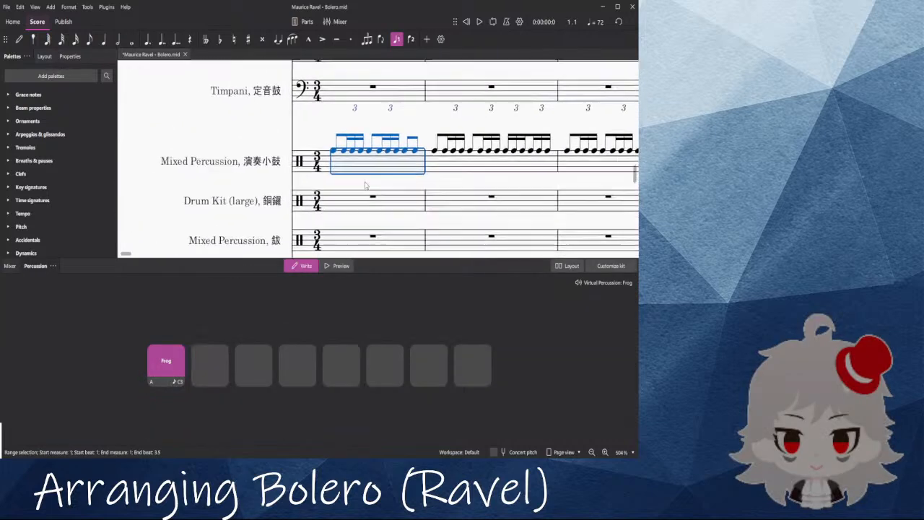
pyautogui.click(291, 236)
pyautogui.press('n')
pyautogui.press('3')
pyautogui.press('0')
pyautogui.click(272, 224)
pyautogui.hotkey('ctrl', 'v')
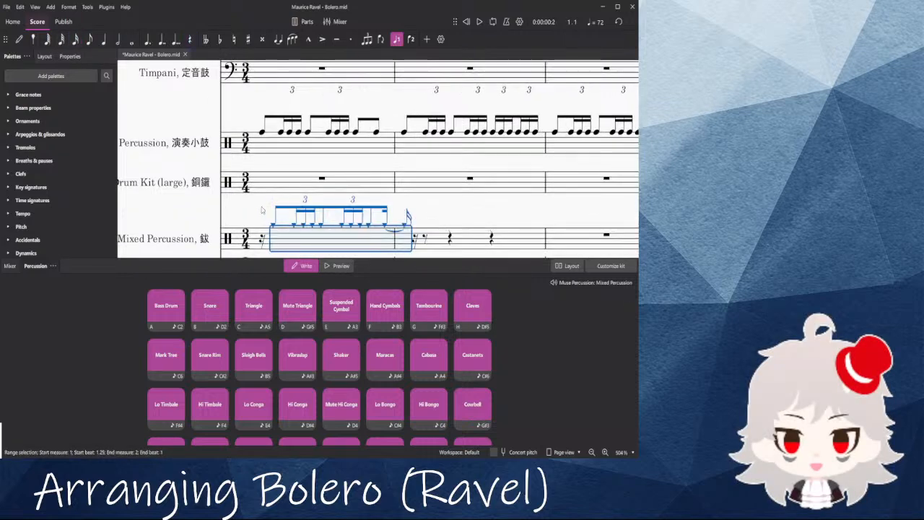
# Step: Extend the selection up to the snare staff and play both parts together to hear the 16th-note offset
pyautogui.scroll(-1, 262, 210)
pyautogui.keyDown('shift'); pyautogui.click(267, 125); pyautogui.keyUp('shift')
pyautogui.press('space')
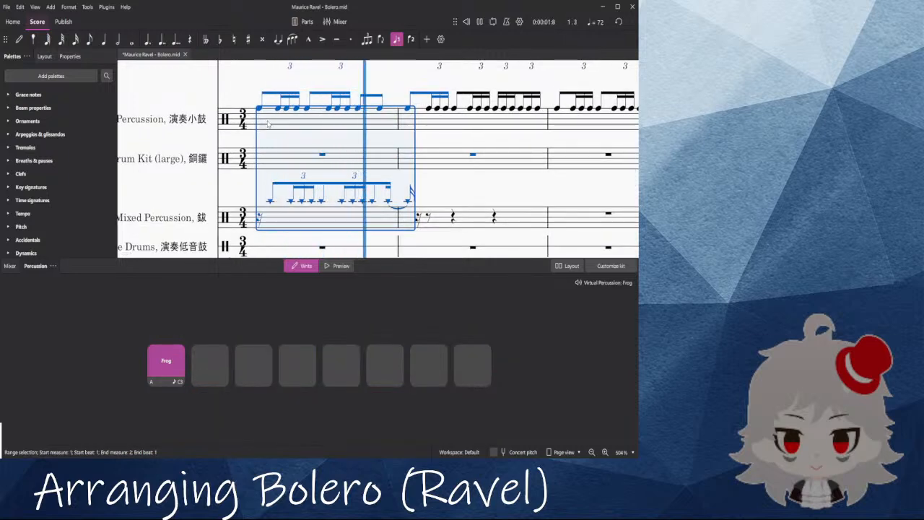
# Step: Paste the snare rhythm again directly after the first copy in the cymbal staff and play both staves together
pyautogui.click(419, 220)
pyautogui.hotkey('ctrl', 'v')
pyautogui.keyDown('shift'); pyautogui.click(278, 120); pyautogui.keyUp('shift')
pyautogui.press('space')
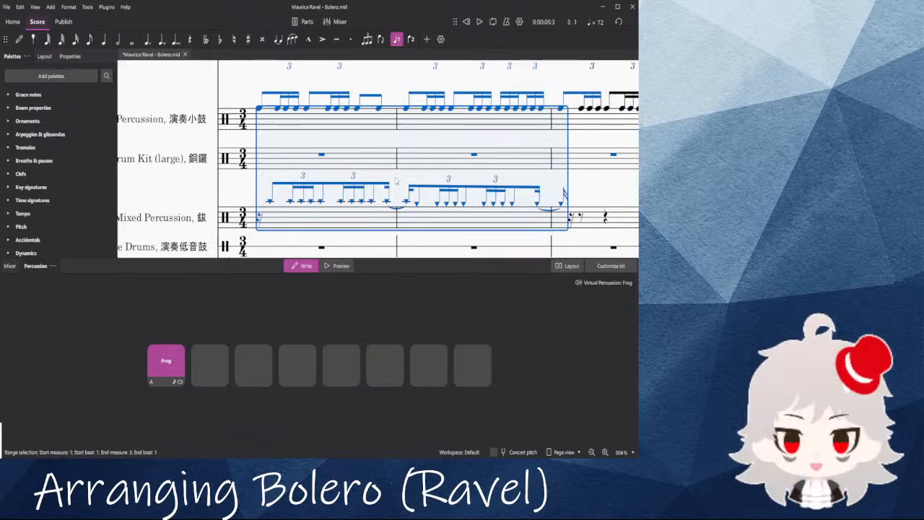
# Step: Delete the pasted notes in the cymbal-part staff from measure 1 to the start of measure 3
pyautogui.press('Escape')
pyautogui.press('F10')
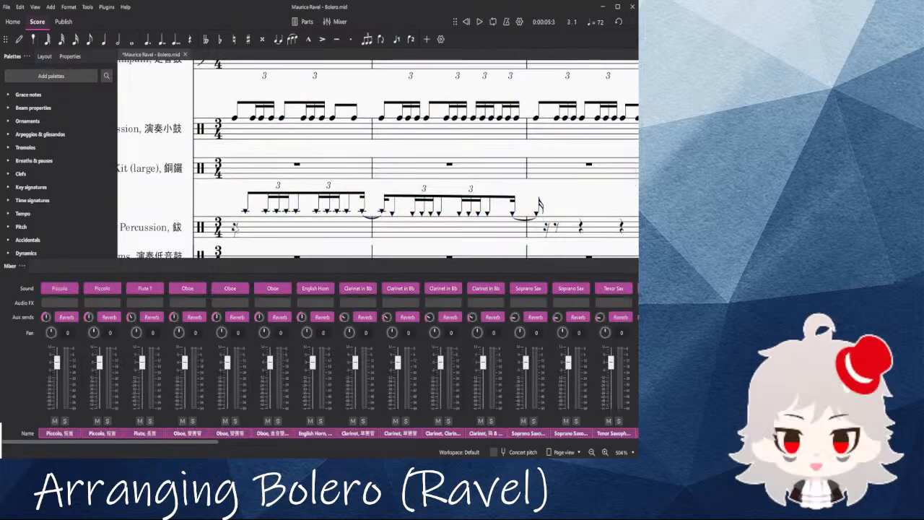
pyautogui.press('n')
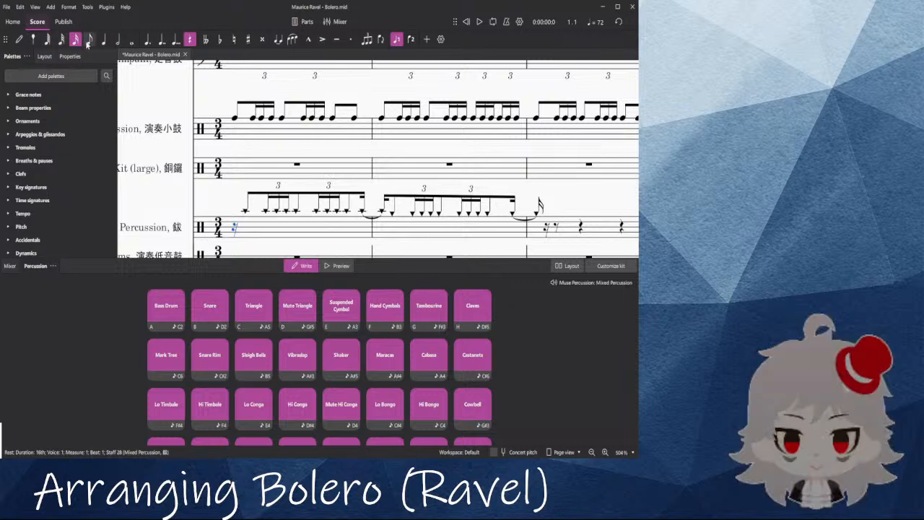
pyautogui.click(245, 212)
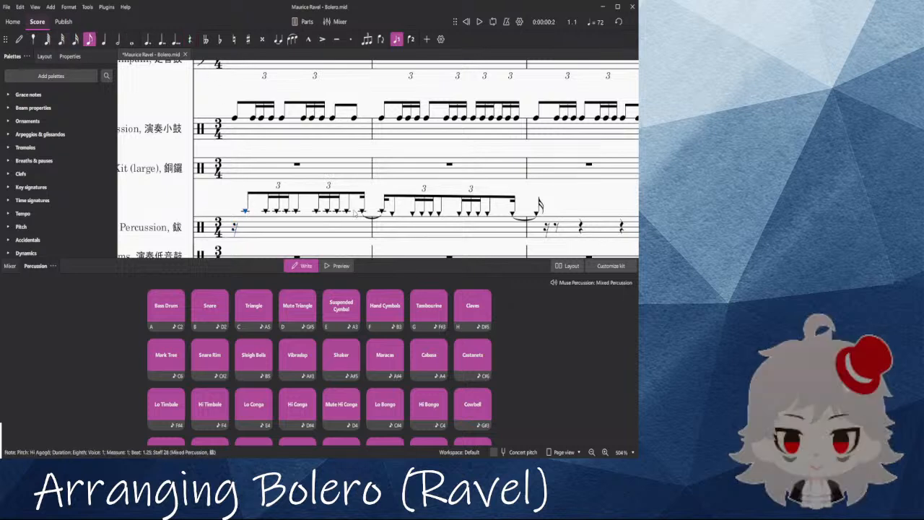
pyautogui.keyDown('shift'); pyautogui.click(536, 215); pyautogui.keyUp('shift')
pyautogui.press('Delete')
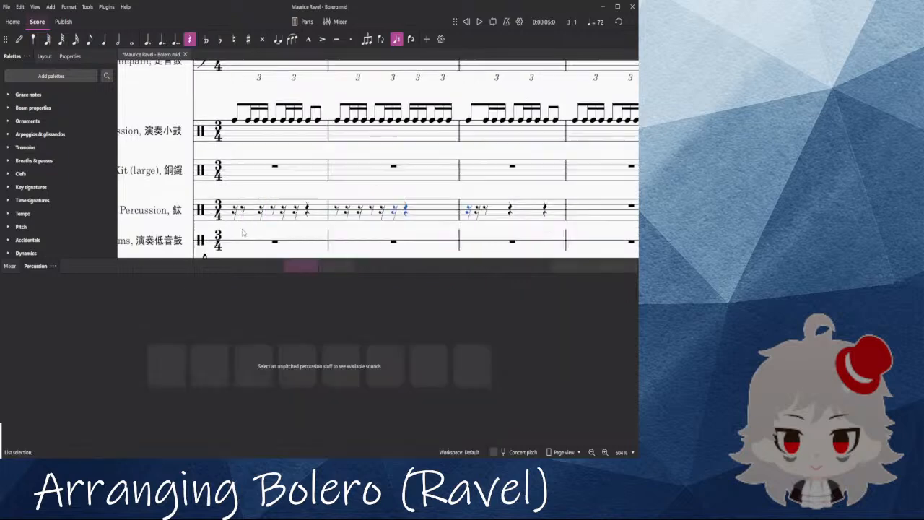
# Step: Offset the pasted rhythm in the cymbal staff by a triple-dotted 16th rest and play it with the snare part
pyautogui.click(253, 213)
pyautogui.click(295, 210)
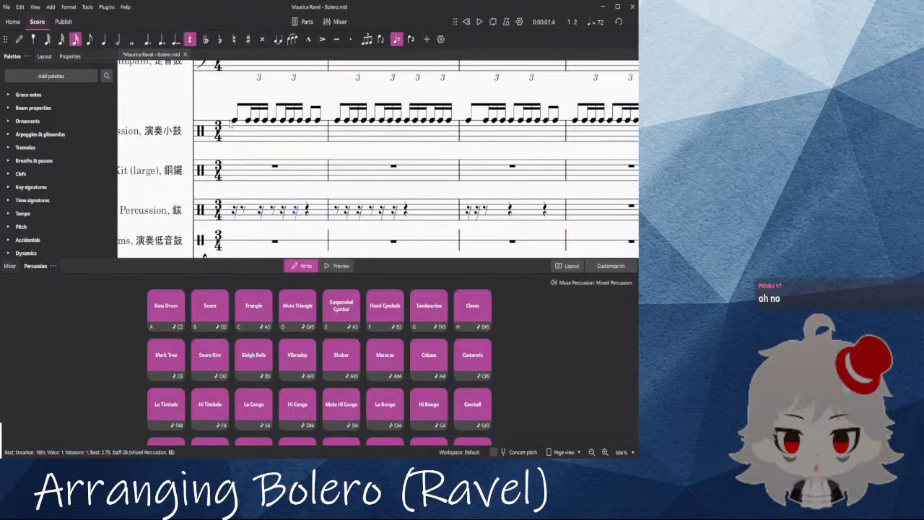
pyautogui.click(176, 39)
pyautogui.hotkey('ctrl', 'z')
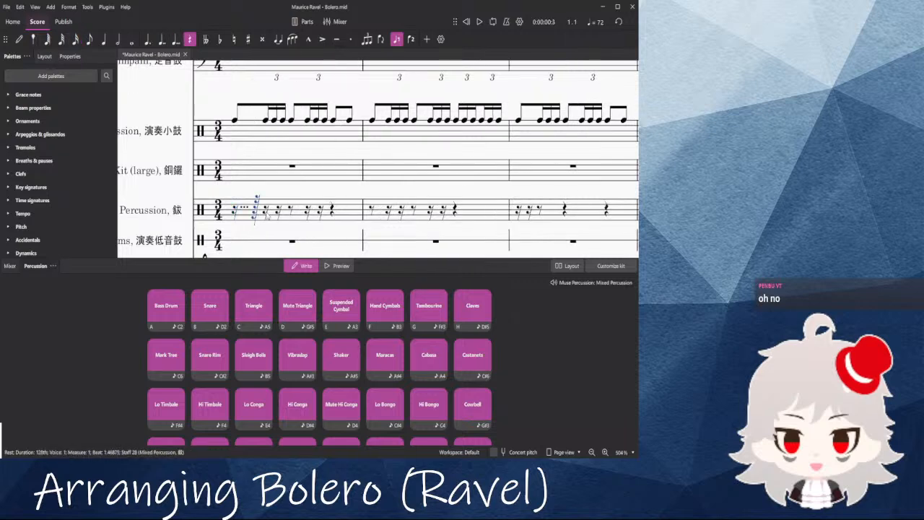
pyautogui.hotkey('ctrl', 'z')
pyautogui.press('space')
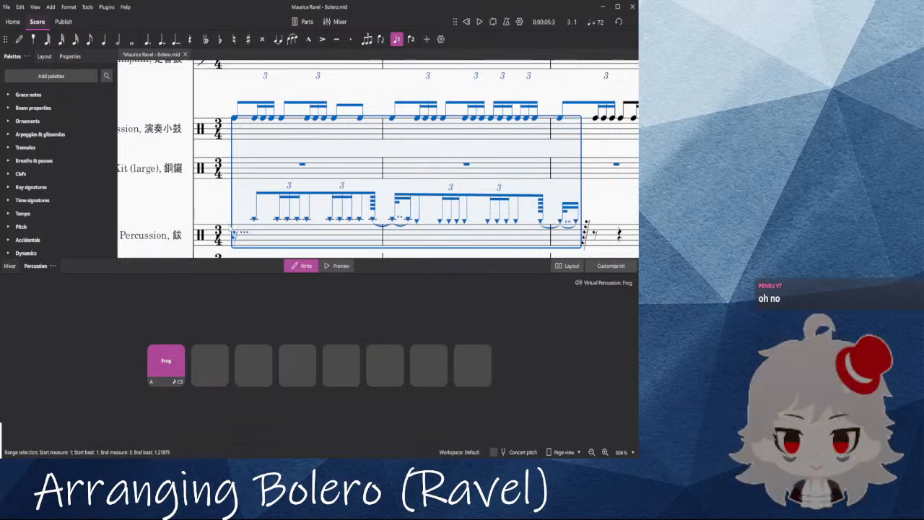
# Step: Select measure 1 from the cymbal-part staff up to the snare staff to compare the two offset rhythms
pyautogui.click(237, 243)
pyautogui.click(255, 237)
pyautogui.moveTo(244, 184); pyautogui.dragTo(235, 140)
pyautogui.scroll(3, 241, 144)
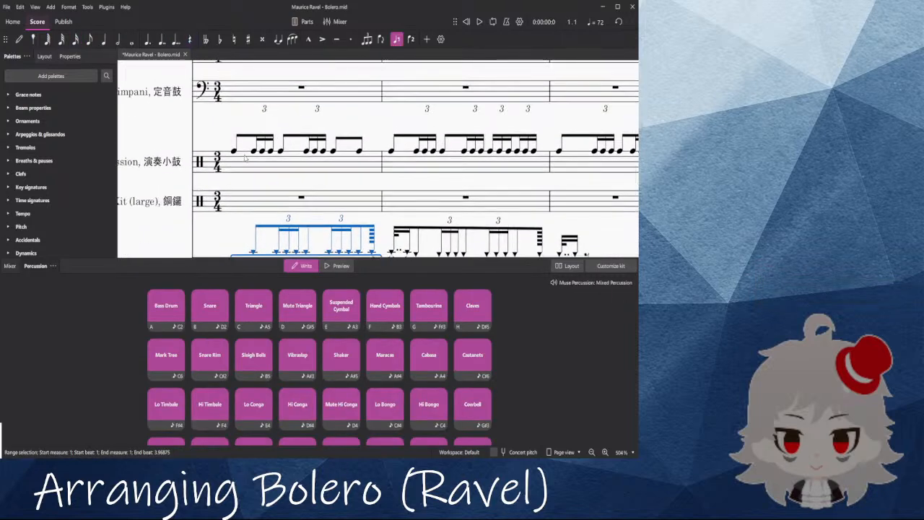
pyautogui.keyDown('shift'); pyautogui.click(245, 163); pyautogui.keyUp('shift')
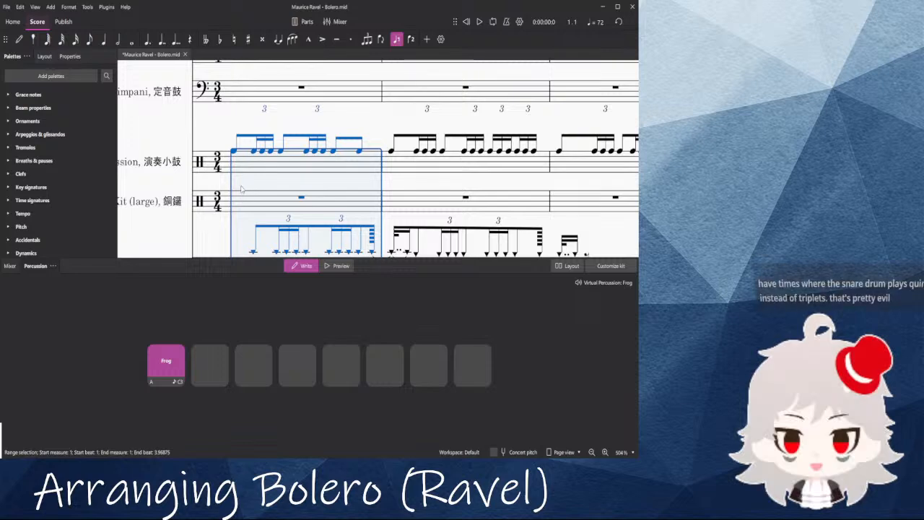
# Step: Clear the selection and delete the contents of measures 1 to 3 in the cymbal-part staff
pyautogui.click(270, 124)
pyautogui.moveTo(270, 124); pyautogui.dragTo(239, 105)
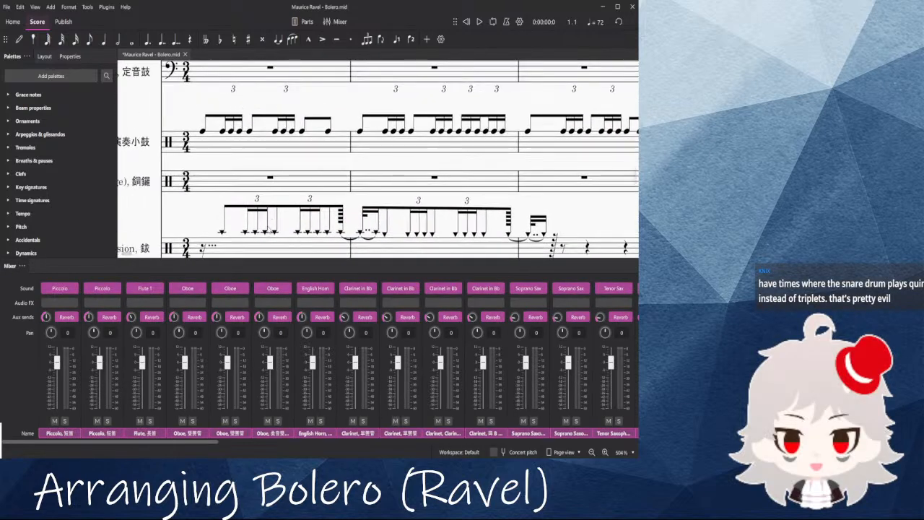
pyautogui.click(234, 244)
pyautogui.keyDown('shift'); pyautogui.click(574, 249); pyautogui.keyUp('shift')
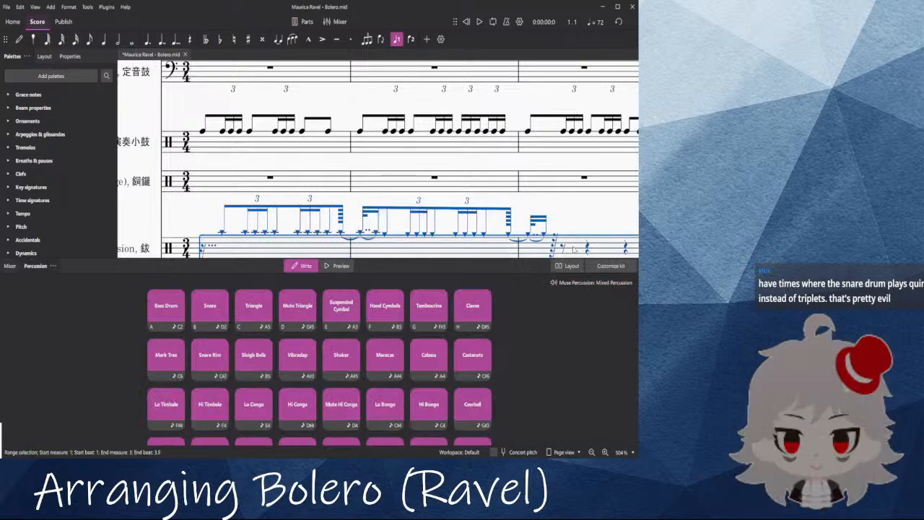
pyautogui.press('Delete')
# Step: Examine the snare part's triplets in measures 1 to 3 up close and select the third triplet number in measure 2
pyautogui.scroll(5, 271, 149)
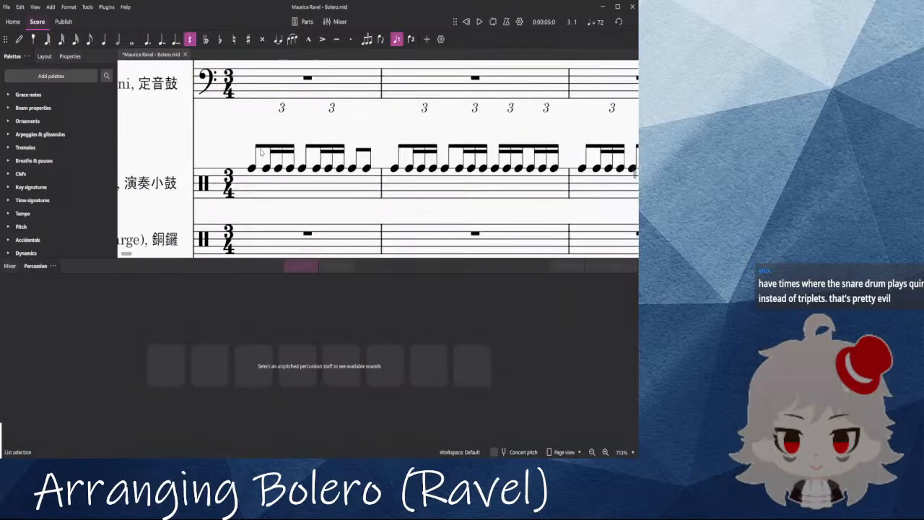
pyautogui.hscroll(-3, 264, 176)
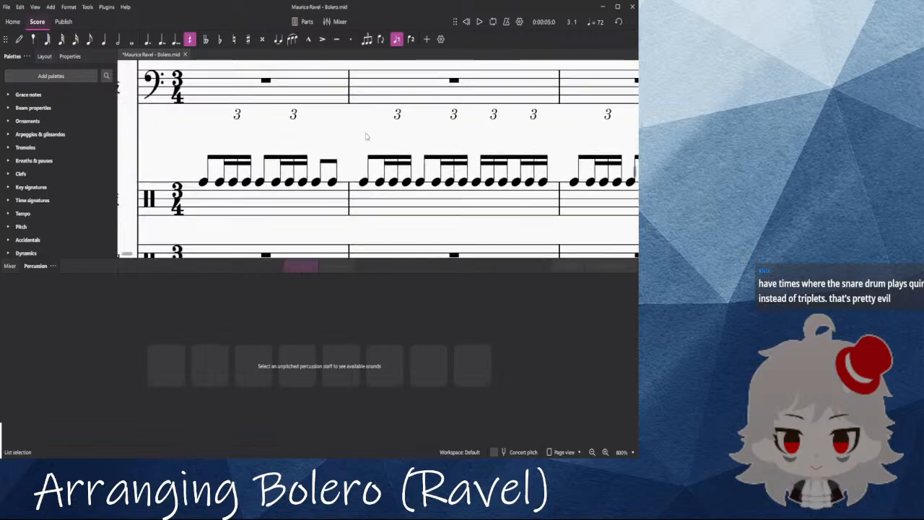
pyautogui.click(251, 116)
pyautogui.moveTo(286, 144); pyautogui.dragTo(227, 160)
pyautogui.click(274, 152)
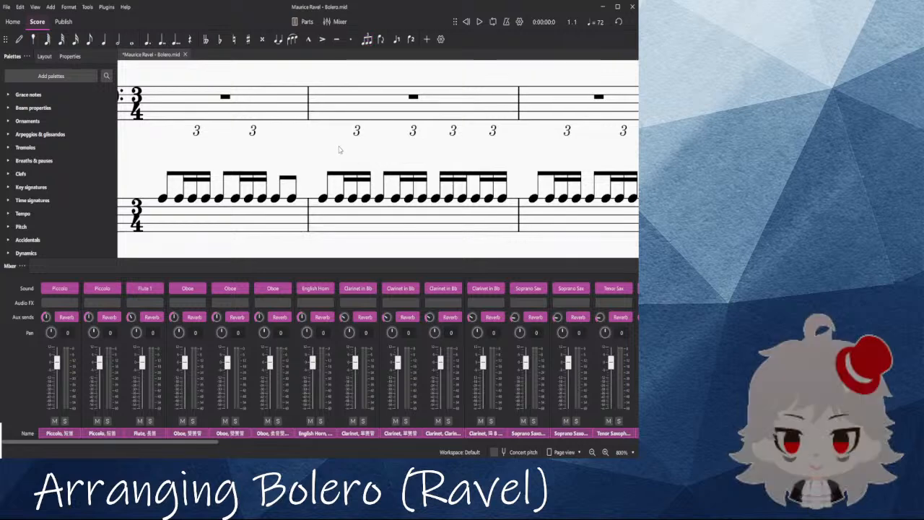
pyautogui.hscroll(2, 340, 149)
pyautogui.scroll(-1, 340, 149)
pyautogui.click(400, 123)
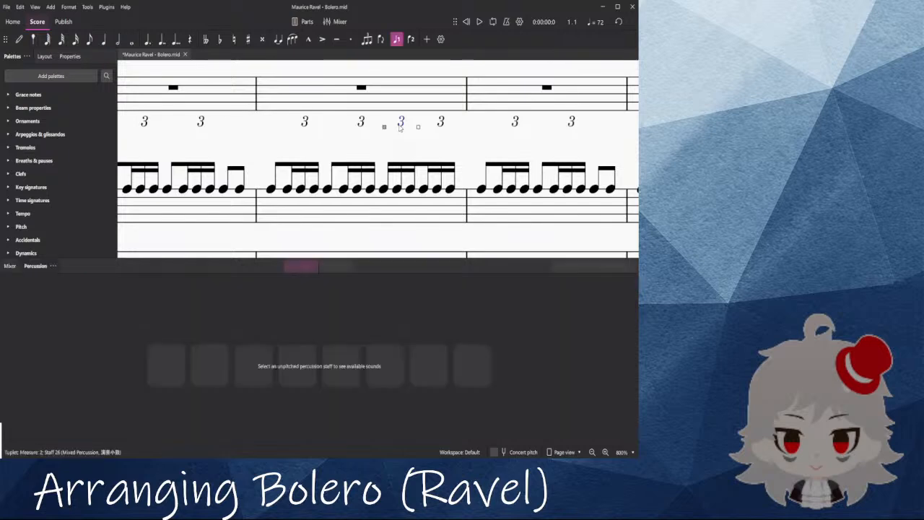
# Step: Try deleting the third triplet in measure 2 of the snare part and play that measure
pyautogui.press('Delete')
pyautogui.moveTo(392, 167); pyautogui.dragTo(377, 146)
pyautogui.click(371, 117)
pyautogui.click(324, 196)
pyautogui.press('space')
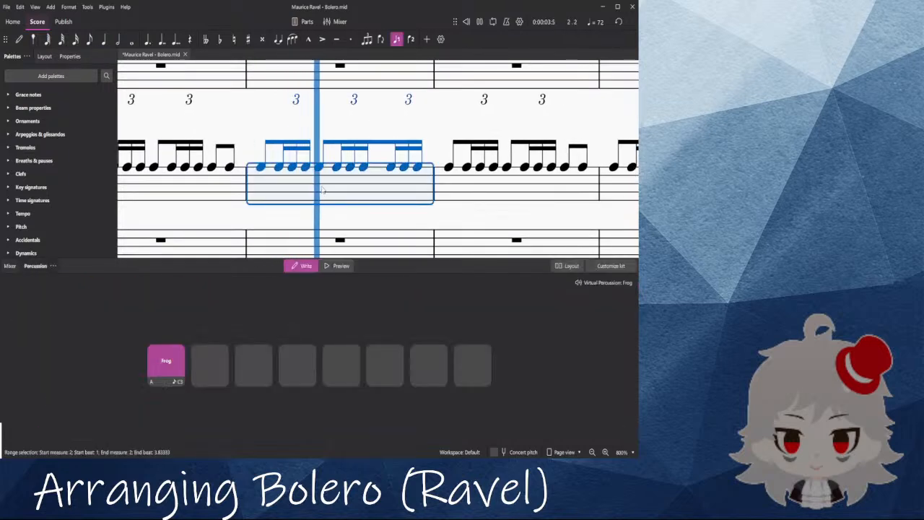
pyautogui.press('space')
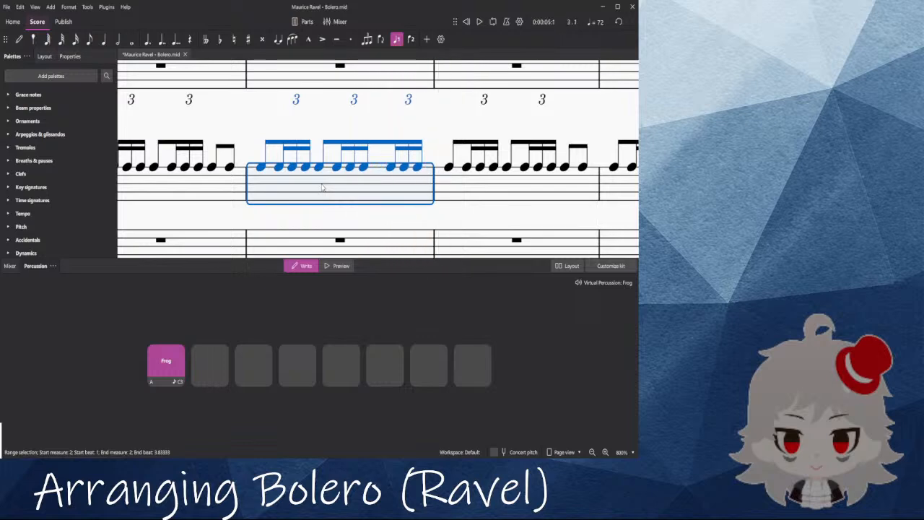
pyautogui.press('Escape')
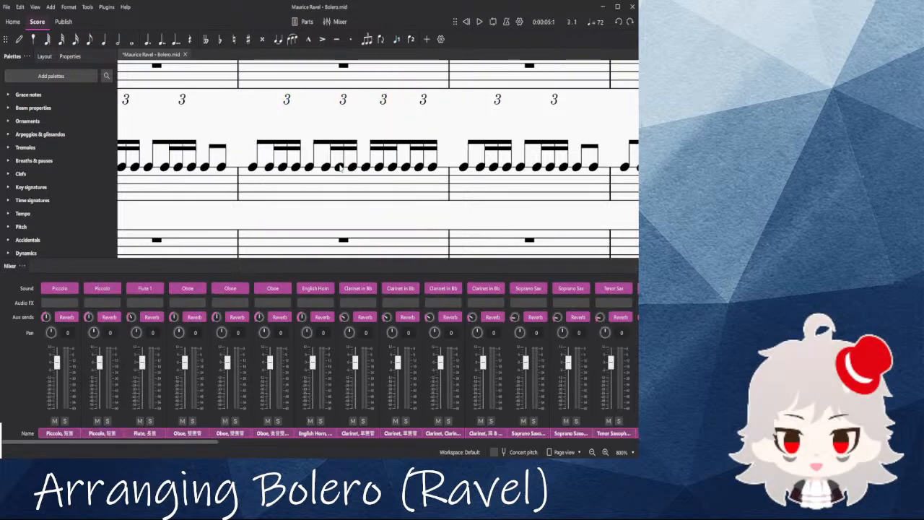
# Step: Look through the mixer channels as far as the snare part and hide the mixer
pyautogui.scroll(-5, 291, 128)
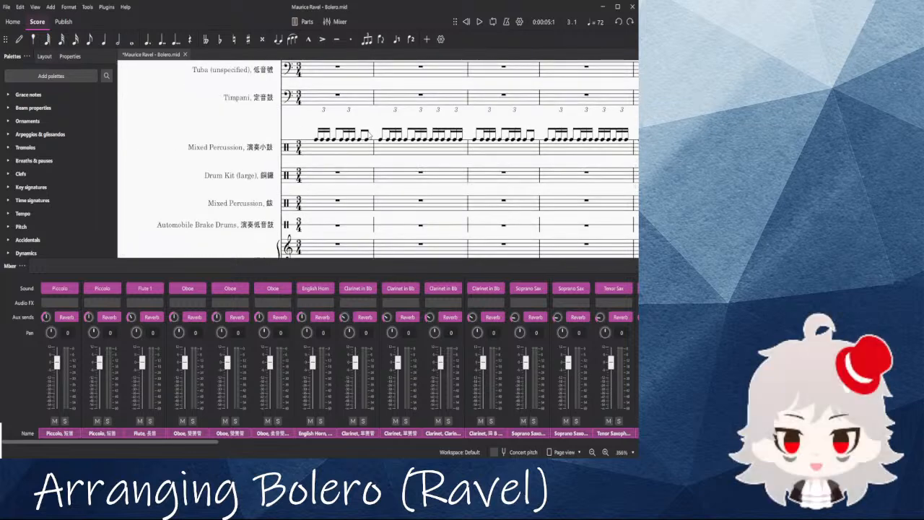
pyautogui.scroll(3, 370, 134)
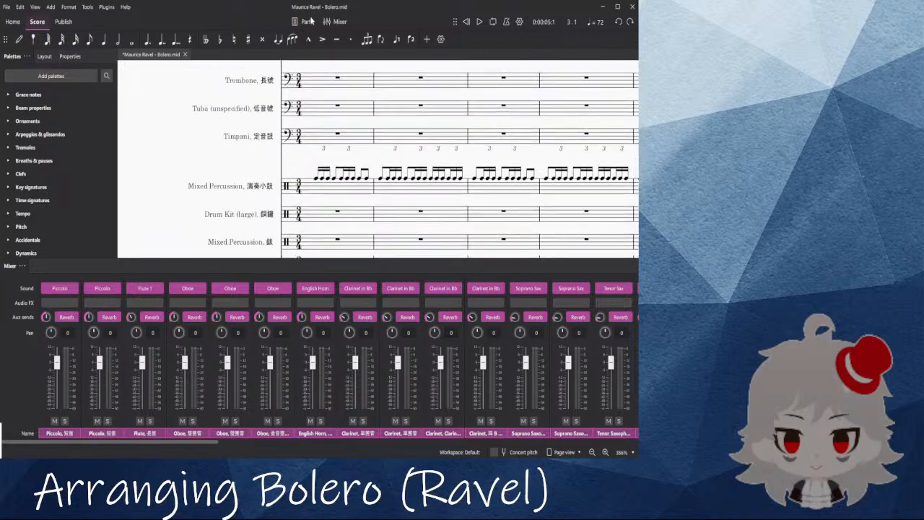
pyautogui.hscroll(10, 154, 441)
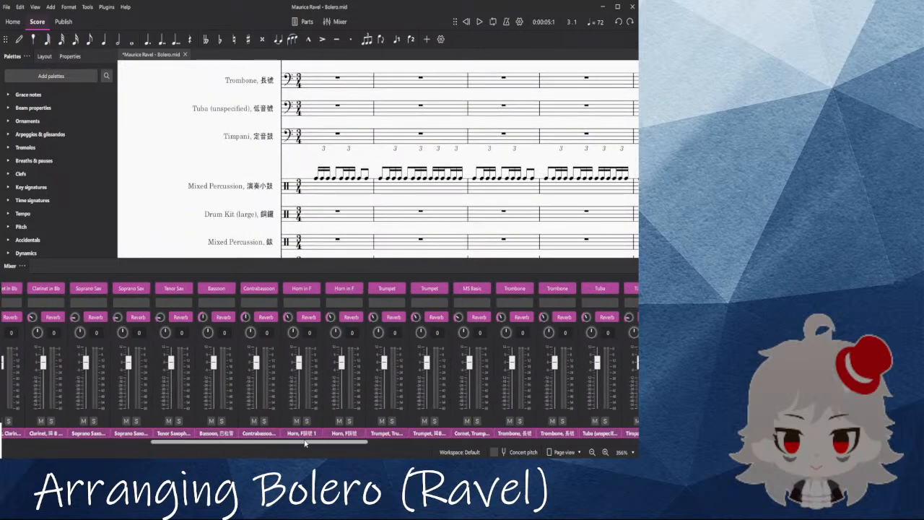
pyautogui.scroll(-5, 293, 185)
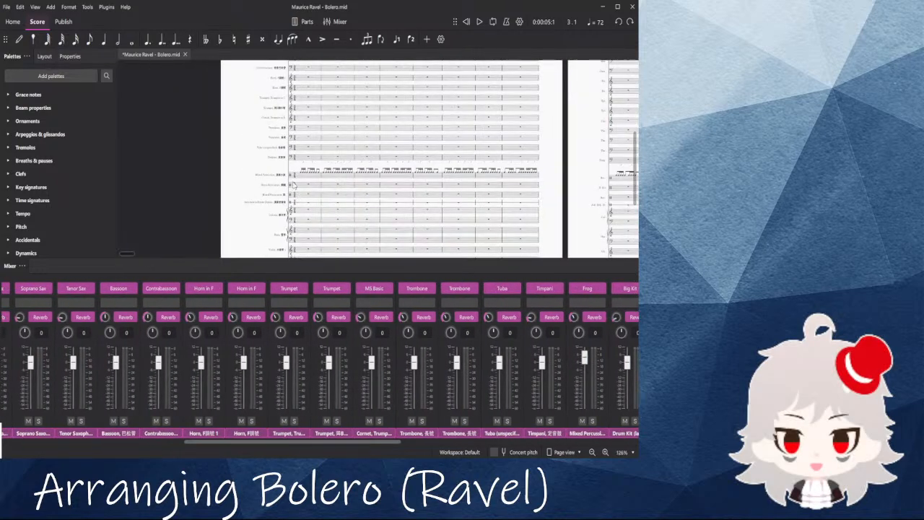
pyautogui.click(335, 22)
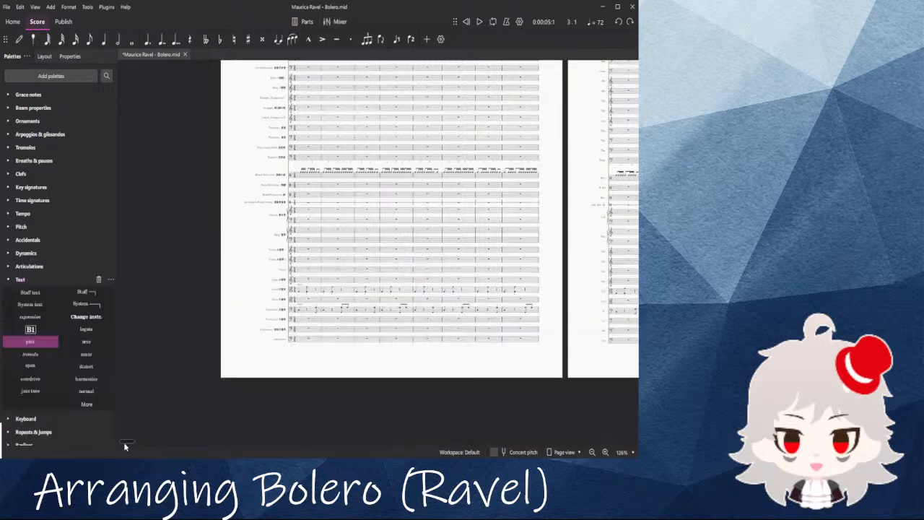
# Step: Go to the score's last page and play the flute staff from measure 339
pyautogui.moveTo(127, 441); pyautogui.dragTo(638, 438)
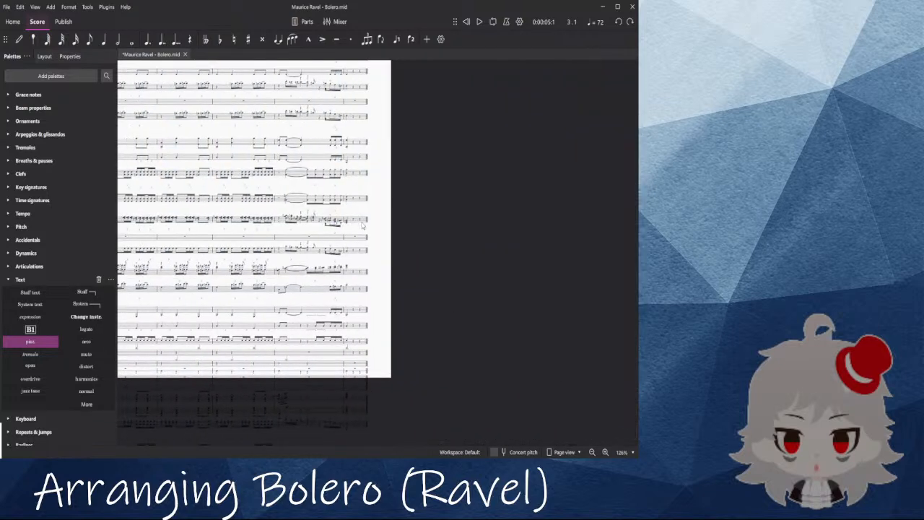
pyautogui.click(361, 224)
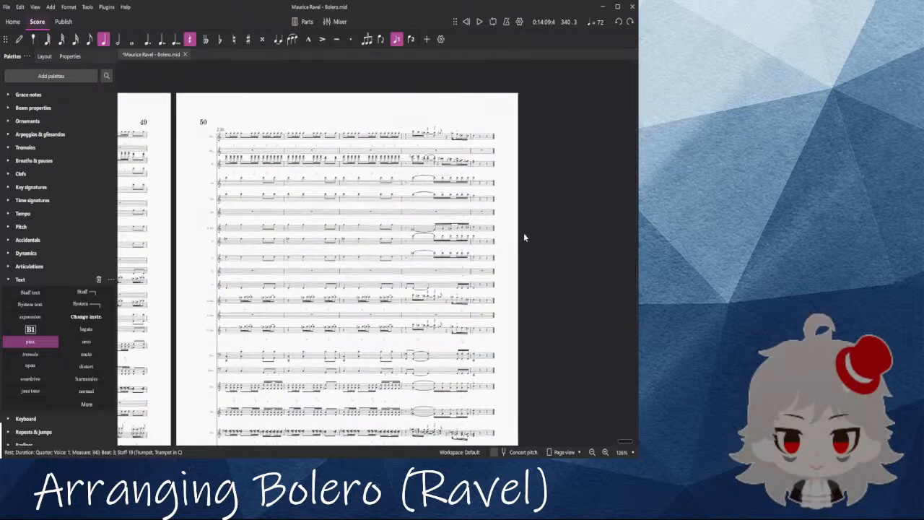
pyautogui.scroll(8, 398, 107)
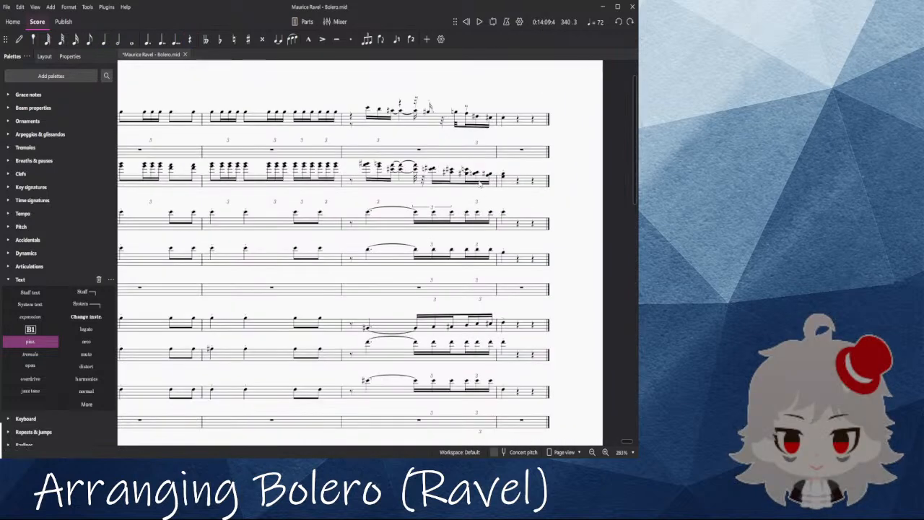
pyautogui.click(292, 188)
pyautogui.press('space')
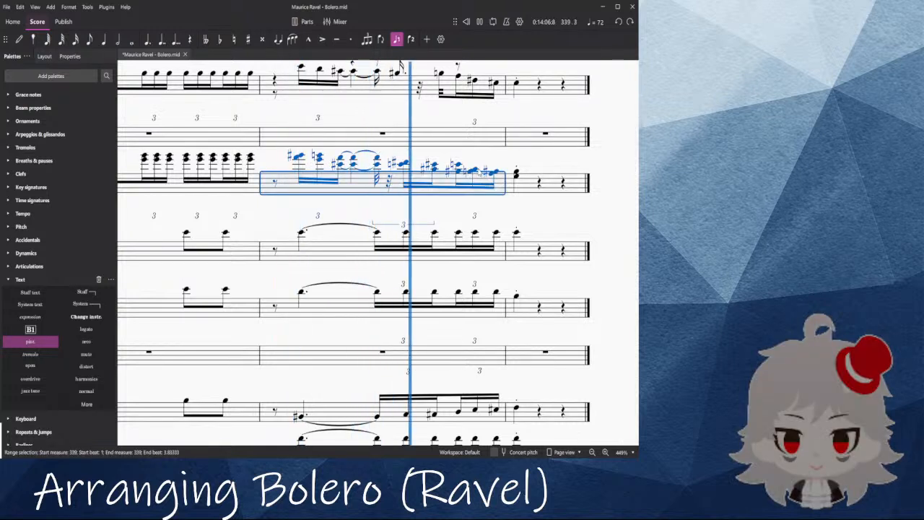
pyautogui.press('space')
pyautogui.press('Escape')
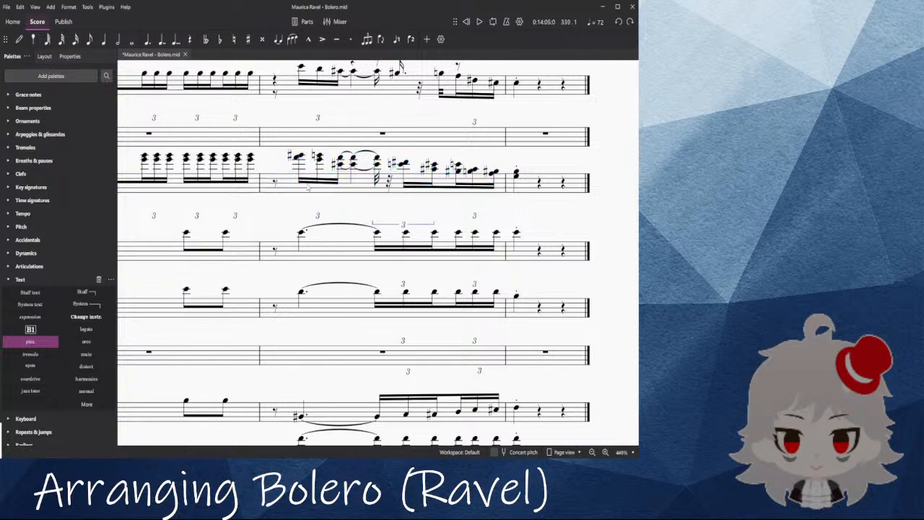
# Step: Play the ending again from the eighth rest that opens measure 339 in the flute staff
pyautogui.click(274, 182)
pyautogui.press('space')
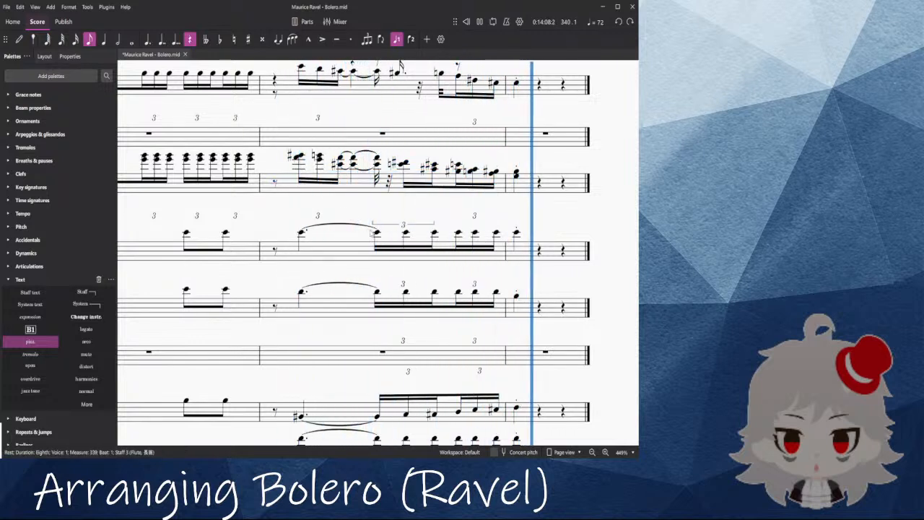
pyautogui.click(347, 210)
# Step: Return to the first page and examine the full list of instrument staves from piccolo to contrabass
pyautogui.scroll(-7, 345, 212)
pyautogui.moveTo(216, 118); pyautogui.dragTo(368, 113)
pyautogui.moveTo(626, 442); pyautogui.dragTo(122, 455)
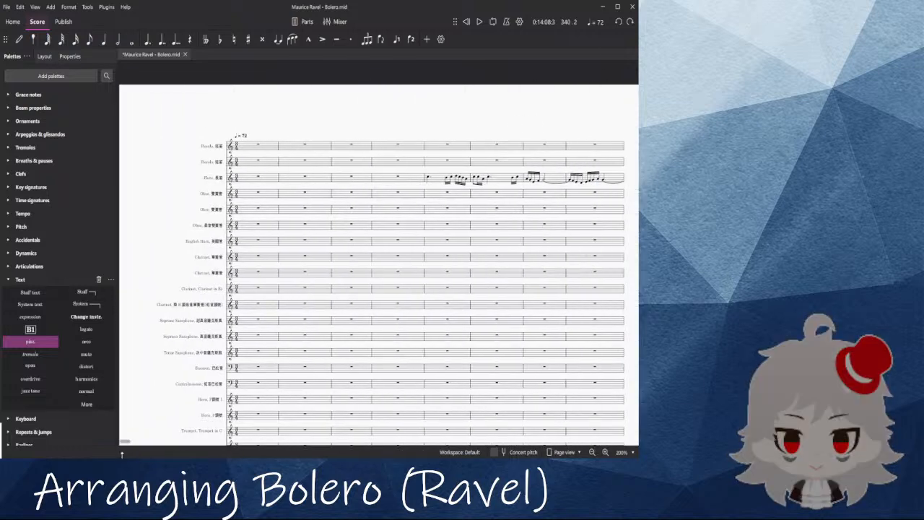
pyautogui.scroll(-4, 126, 367)
pyautogui.scroll(-3, 159, 351)
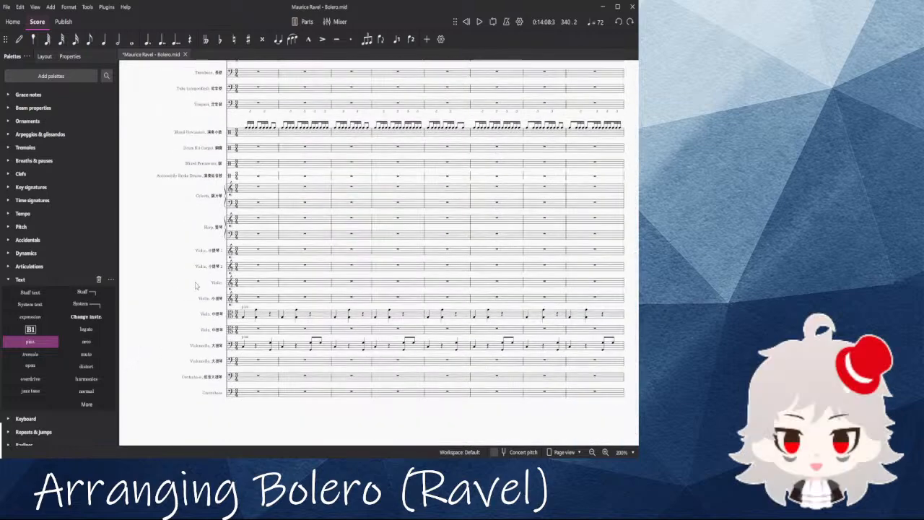
pyautogui.scroll(3, 248, 93)
pyautogui.scroll(6, 186, 182)
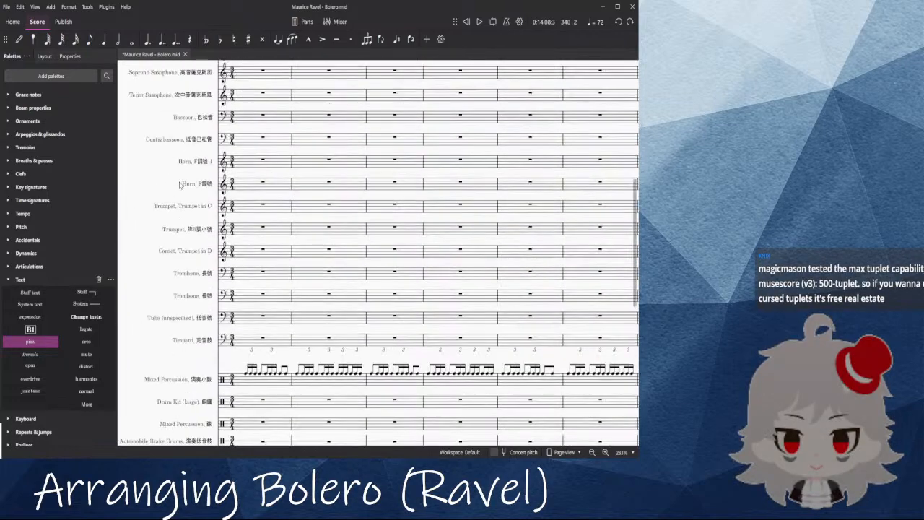
pyautogui.scroll(5, 144, 242)
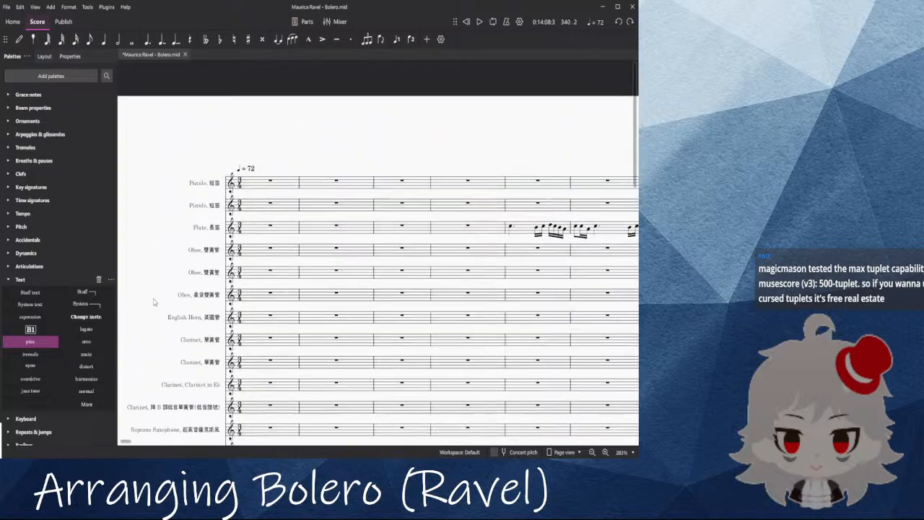
pyautogui.scroll(-2, 189, 184)
pyautogui.scroll(-3, 167, 287)
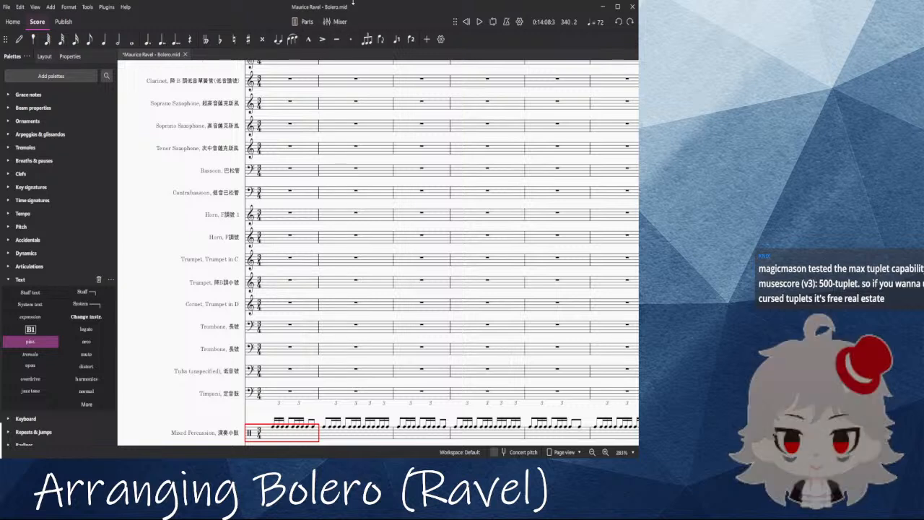
# Step: Set the snare channel's mixer sound to Piano and play the snare part from measure 1
pyautogui.click(339, 22)
pyautogui.moveTo(153, 437); pyautogui.dragTo(438, 455)
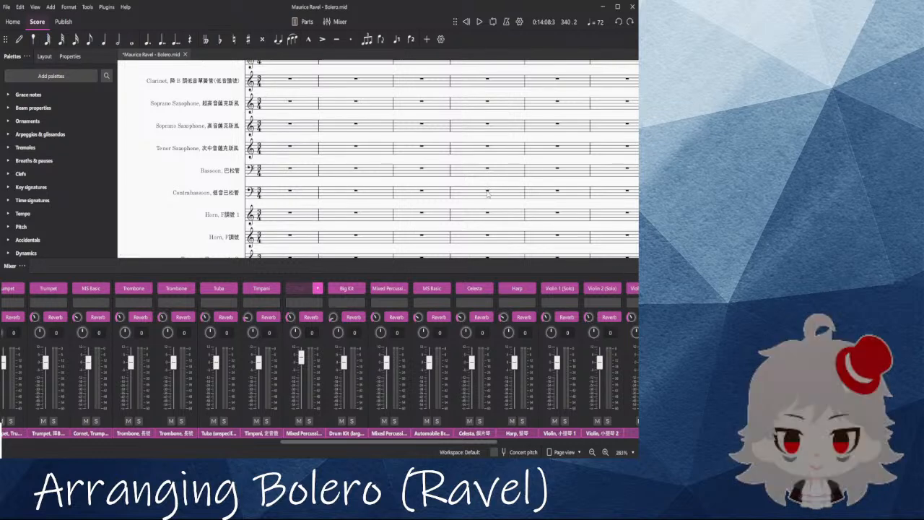
pyautogui.scroll(-10, 421, 160)
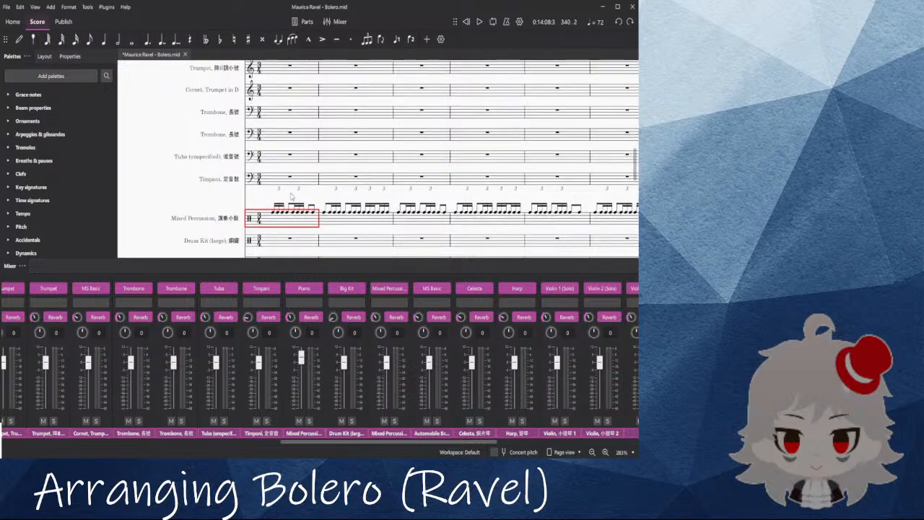
pyautogui.click(280, 223)
pyautogui.press('space')
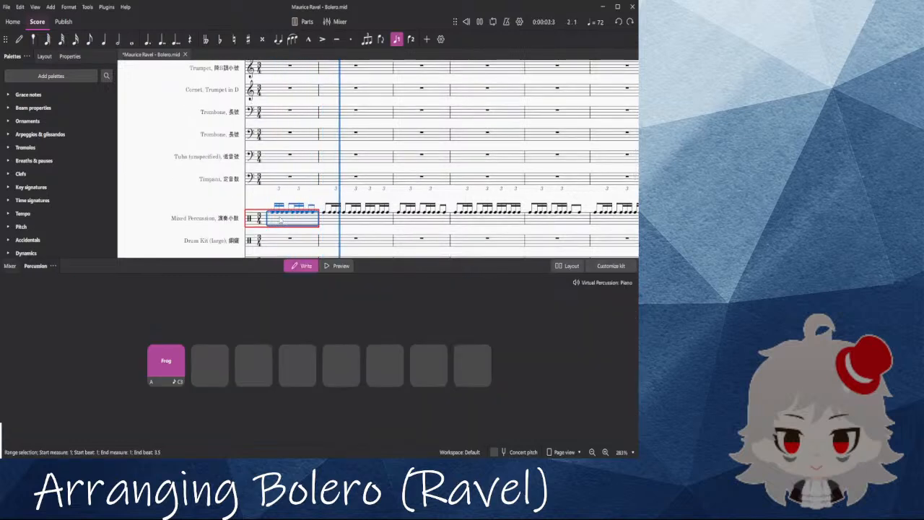
pyautogui.press('space')
pyautogui.click(257, 196)
# Step: Select the flute melody's opening note in measure 5 to check its pitch and return to the snare staff
pyautogui.scroll(7, 336, 152)
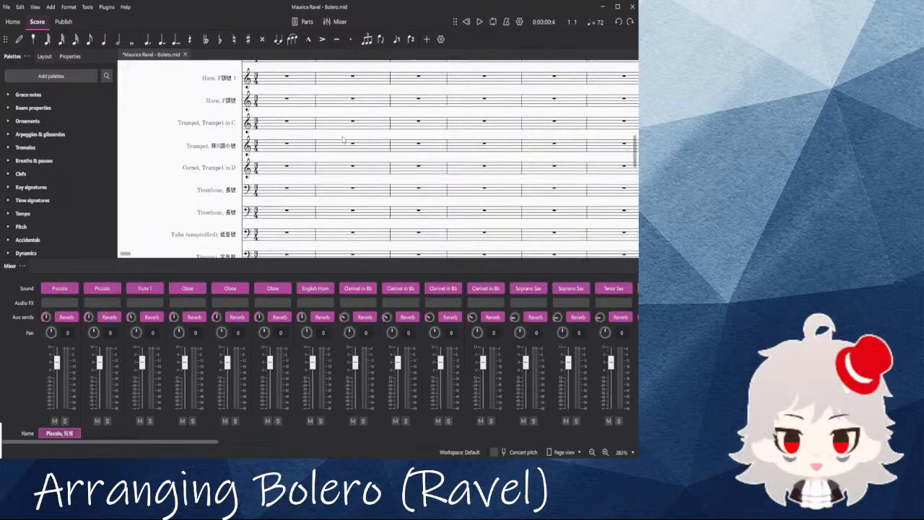
pyautogui.moveTo(171, 115); pyautogui.dragTo(81, 338)
pyautogui.moveTo(338, 117); pyautogui.dragTo(351, 151)
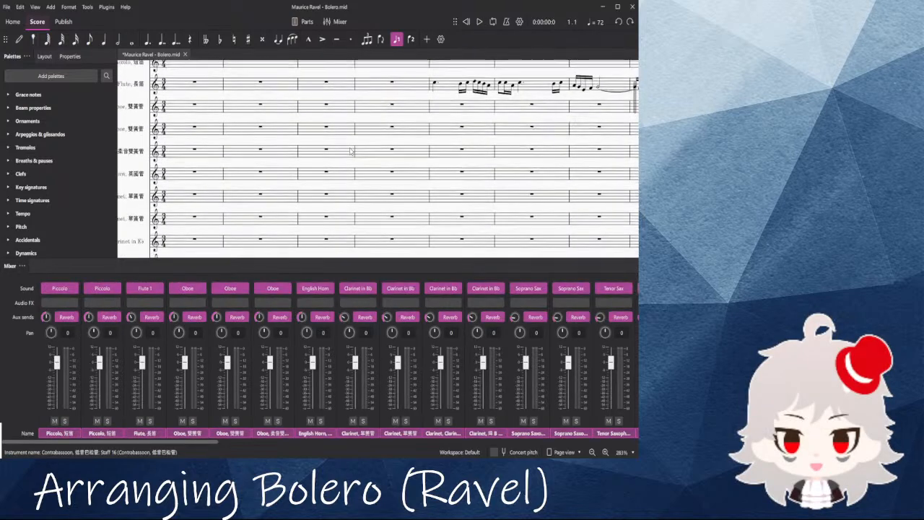
pyautogui.click(434, 86)
pyautogui.scroll(-5, 347, 210)
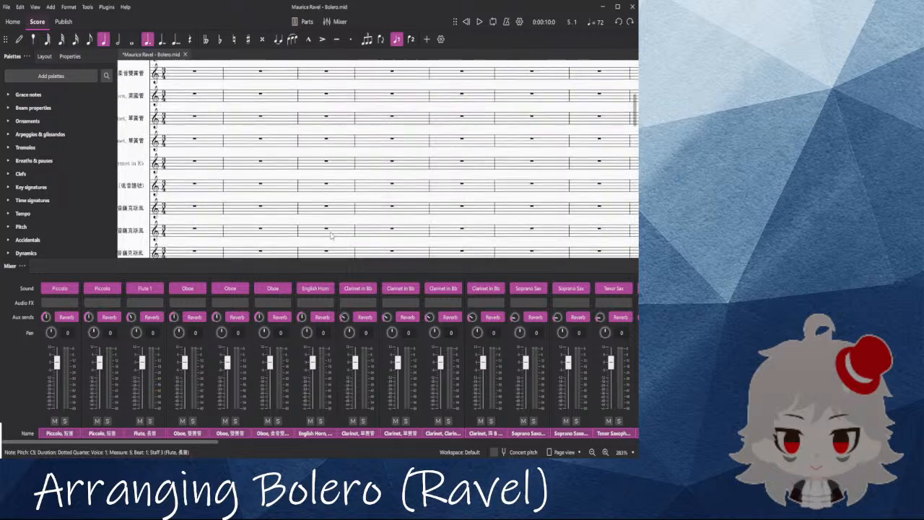
pyautogui.scroll(-6, 348, 210)
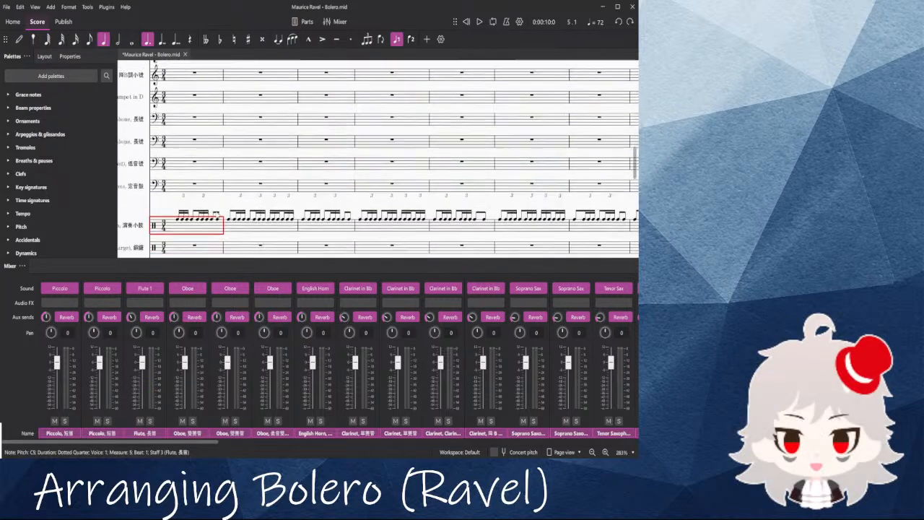
# Step: Select the entire snare staff from measure 1 through the final measure of the score
pyautogui.click(201, 187)
pyautogui.scroll(-5, 374, 203)
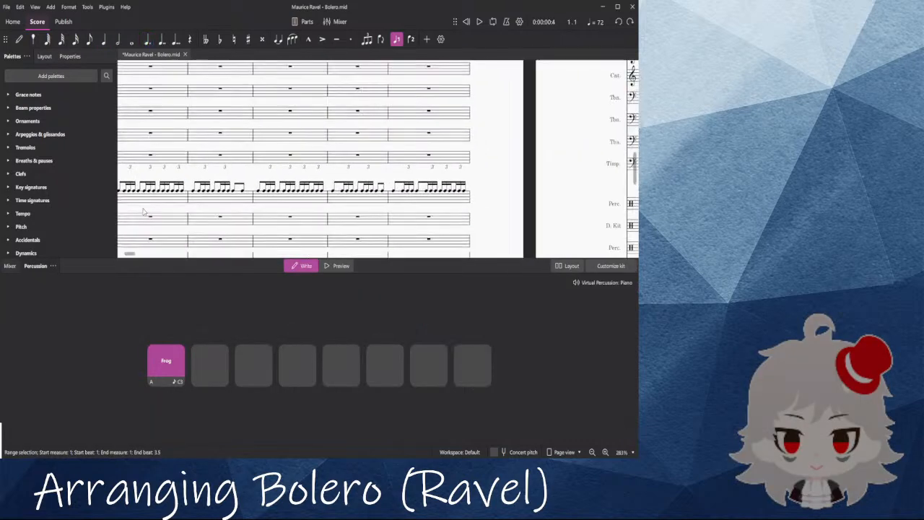
pyautogui.scroll(-1, 422, 191)
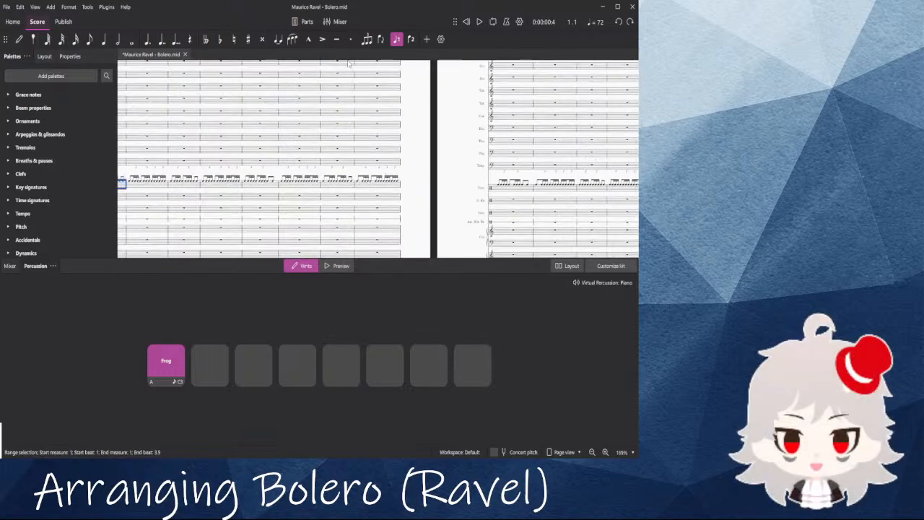
pyautogui.moveTo(421, 172); pyautogui.dragTo(316, 180)
pyautogui.moveTo(128, 259); pyautogui.dragTo(625, 431)
pyautogui.scroll(-6, 481, 342)
pyautogui.scroll(5, 544, 232)
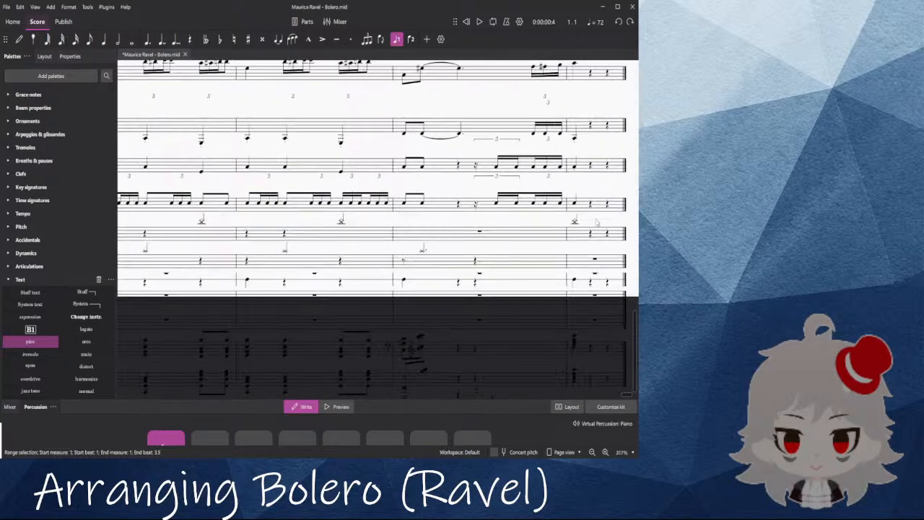
pyautogui.keyDown('shift'); pyautogui.click(581, 209); pyautogui.keyUp('shift')
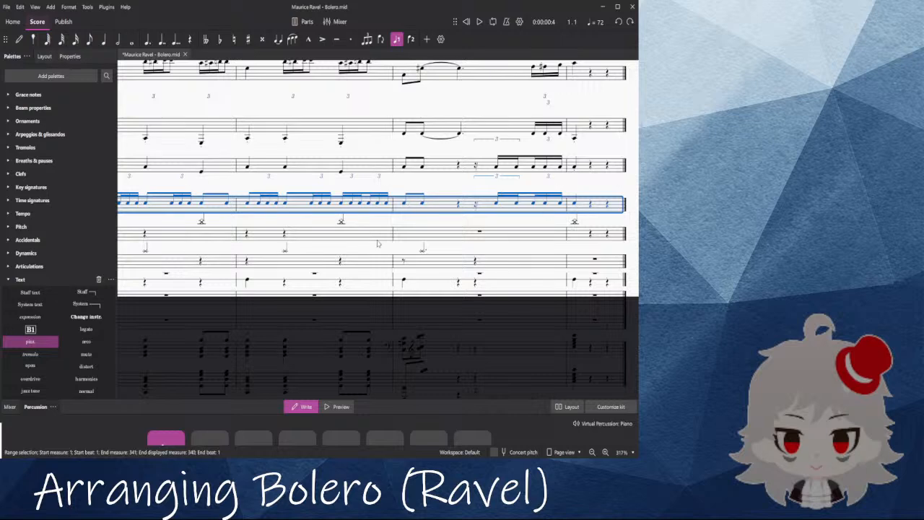
# Step: Play the selected snare part from the beginning, stop it and return to measure 1
pyautogui.press('space')
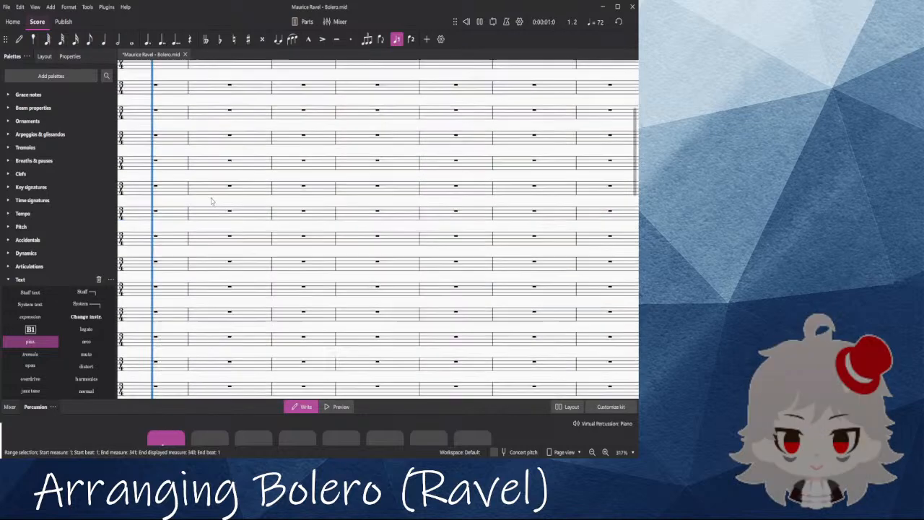
pyautogui.scroll(-6, 166, 332)
pyautogui.press('space')
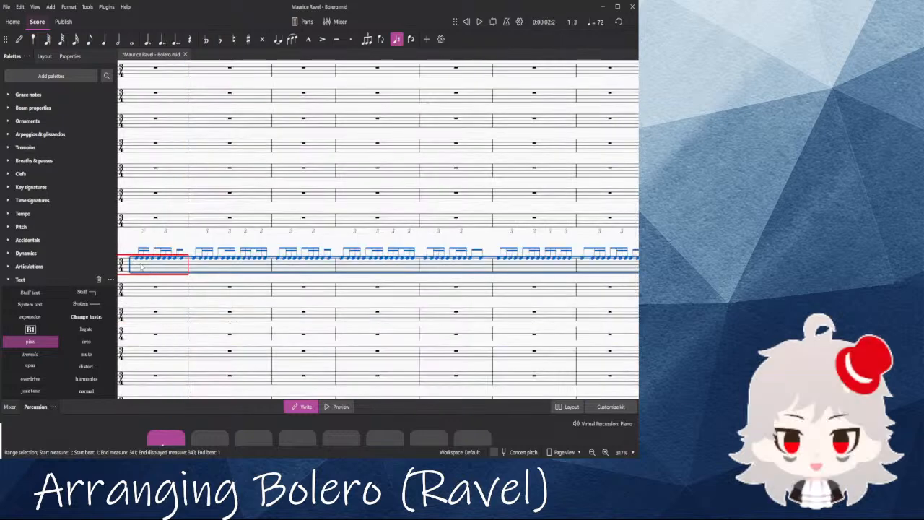
pyautogui.scroll(4, 137, 256)
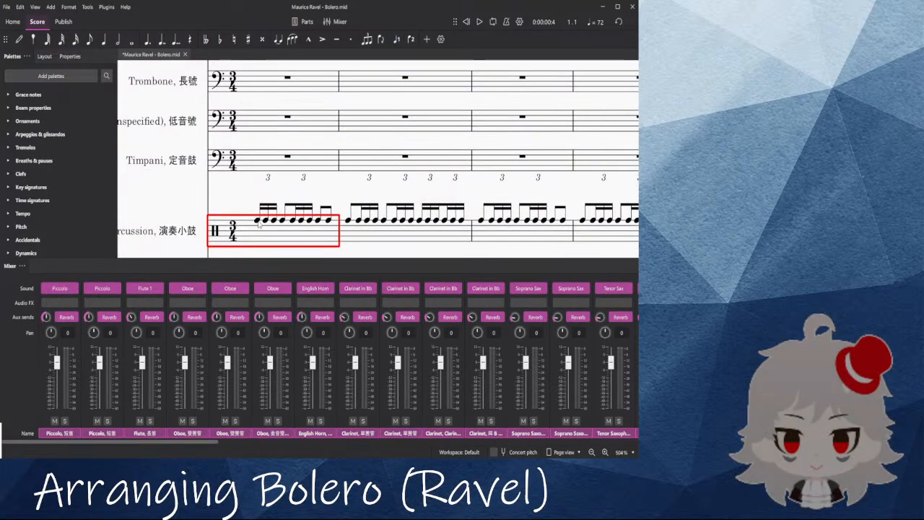
# Step: Select the first snare note in measure 1 and play the part from there
pyautogui.click(257, 220)
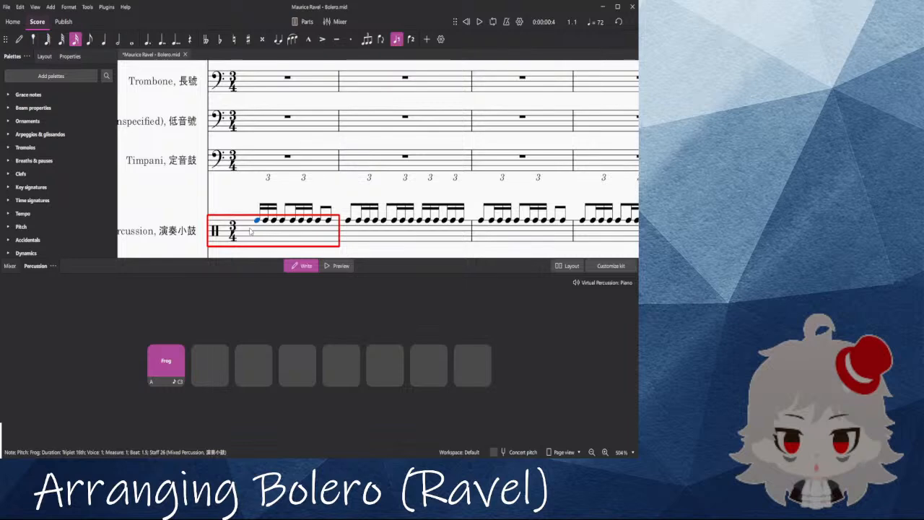
pyautogui.press('space')
pyautogui.scroll(-2, 267, 149)
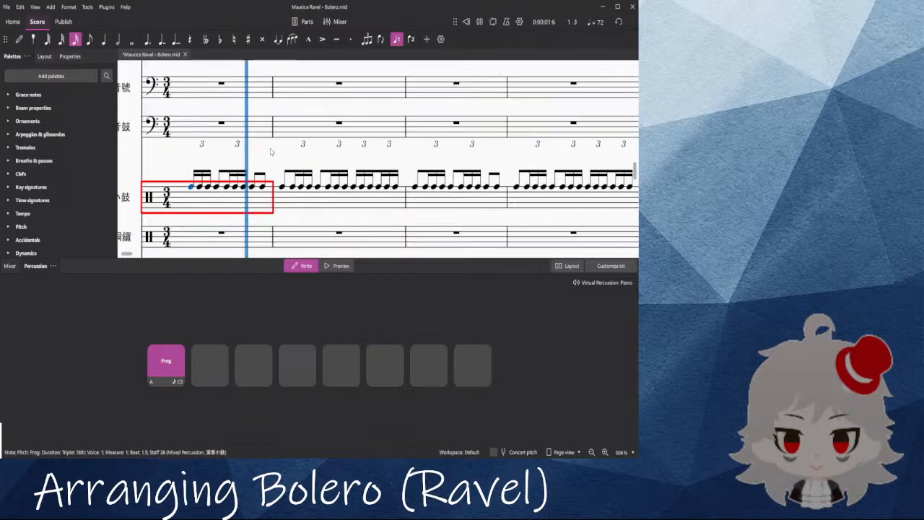
# Step: Select measure 1 of the snare staff and bring the staff's Piano channel into view in the mixer
pyautogui.scroll(-3, 267, 150)
pyautogui.press('space')
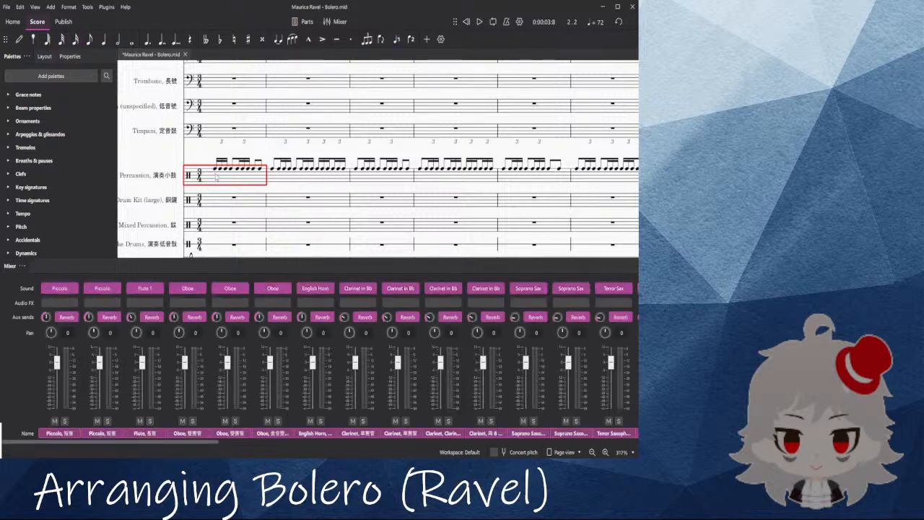
pyautogui.click(215, 175)
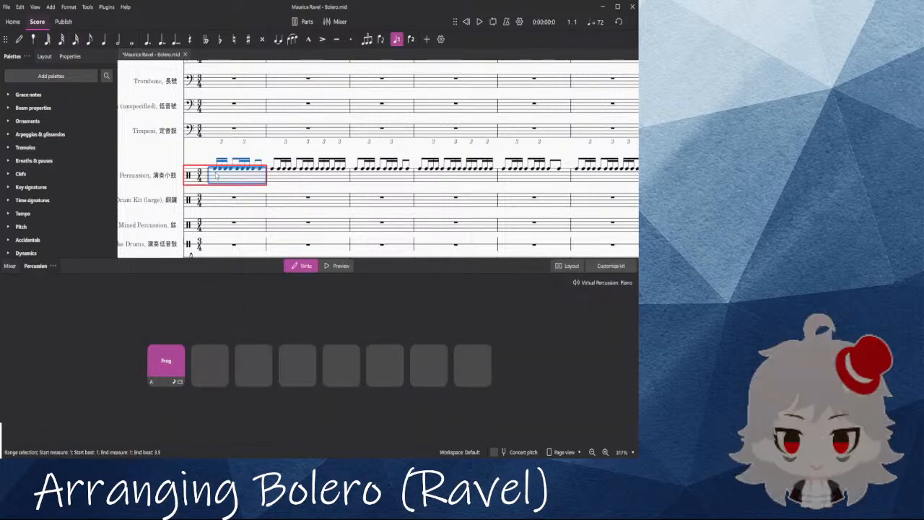
pyautogui.scroll(-2, 263, 200)
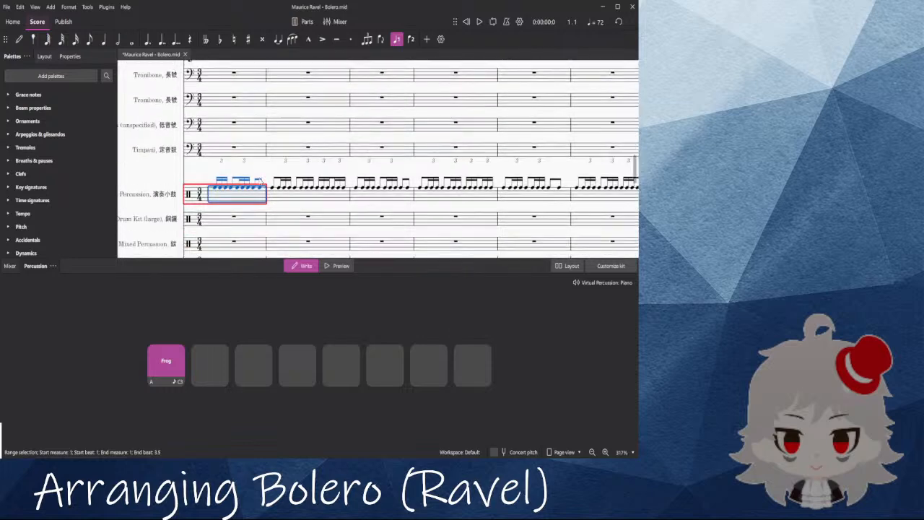
pyautogui.click(331, 22)
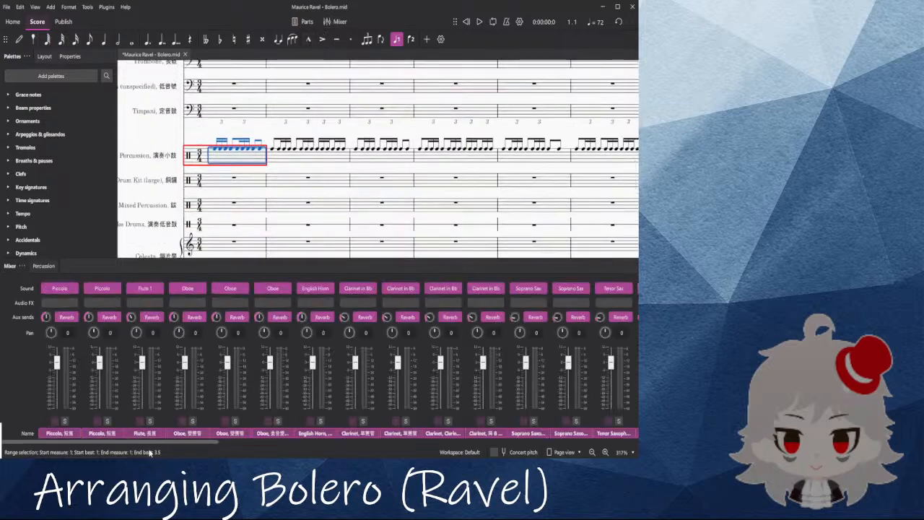
pyautogui.moveTo(138, 443); pyautogui.dragTo(505, 447)
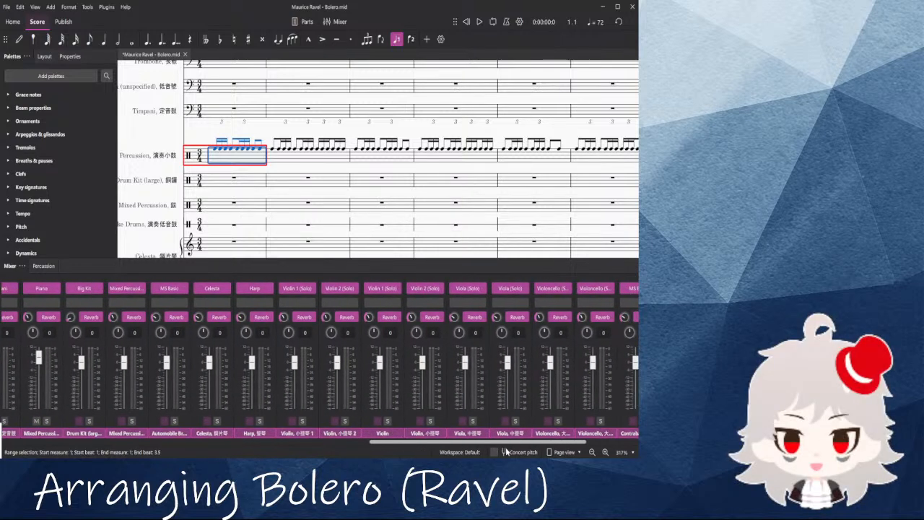
pyautogui.moveTo(430, 442); pyautogui.dragTo(371, 433)
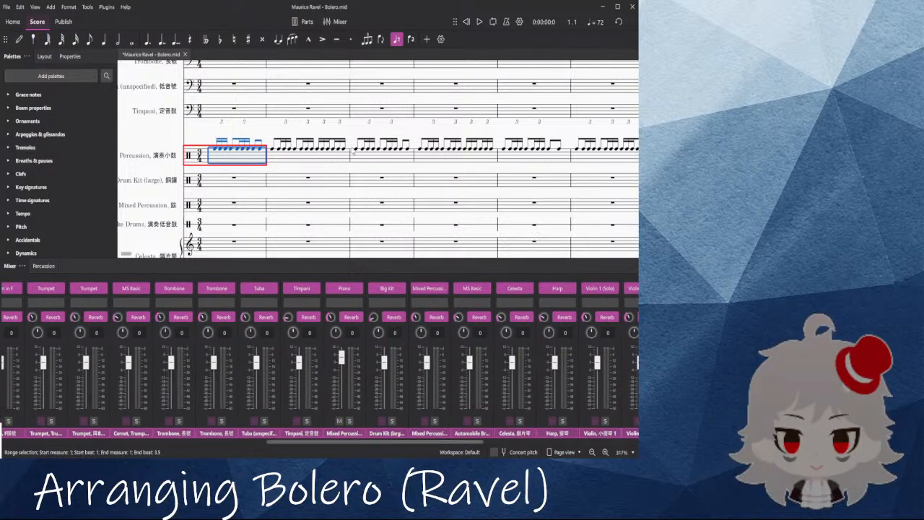
# Step: Insert a percussion clef before the first snare note in measure 1
pyautogui.press('space')
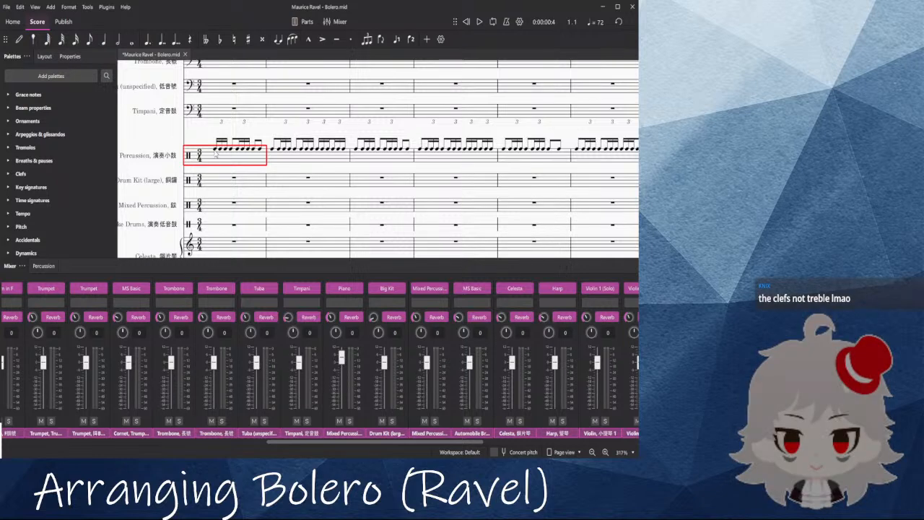
pyautogui.press('n')
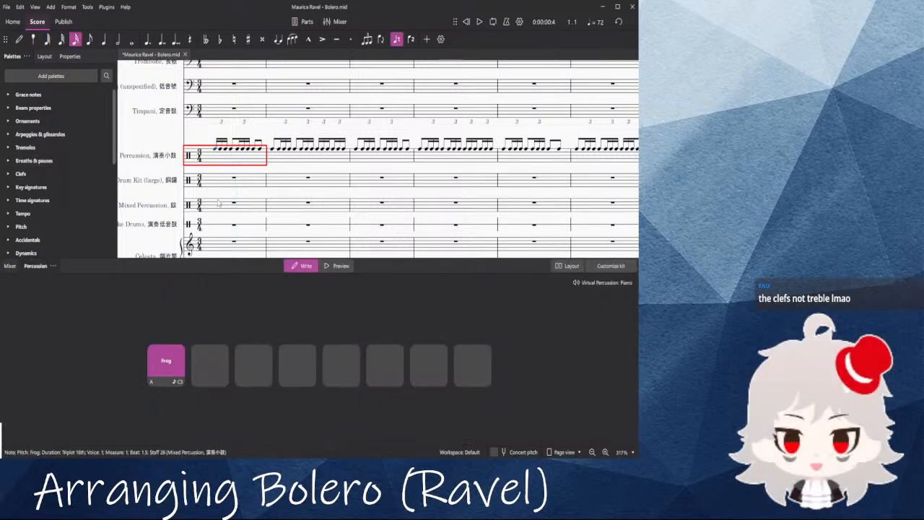
pyautogui.click(7, 173)
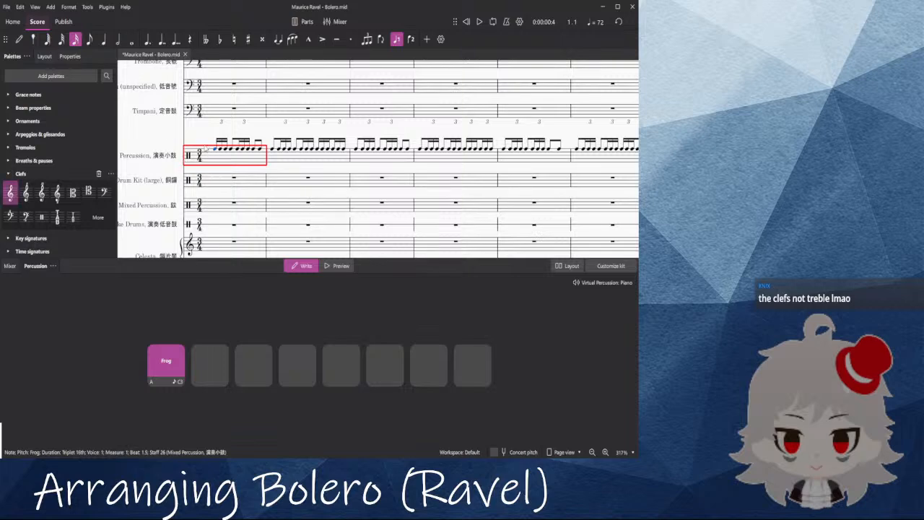
pyautogui.keyDown('ctrl'); pyautogui.scroll(4, 206, 148); pyautogui.keyUp('ctrl')
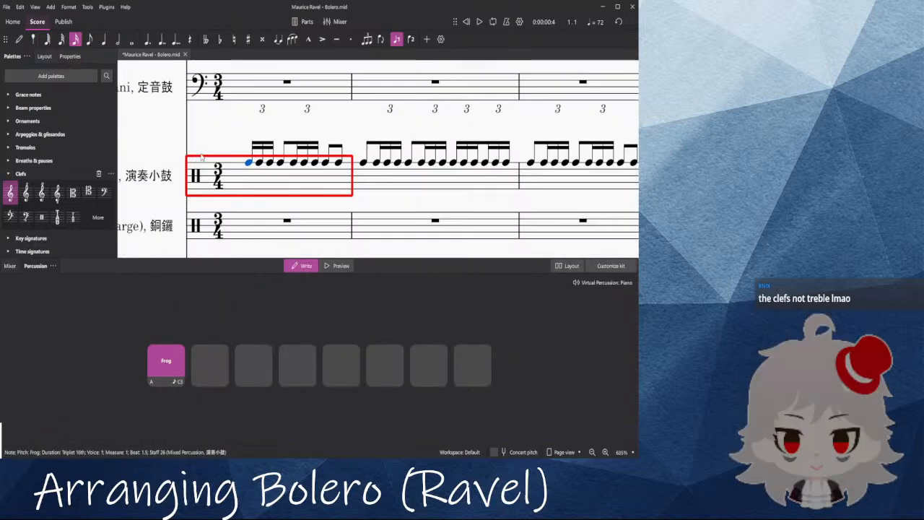
pyautogui.press('Escape')
pyautogui.keyDown('ctrl'); pyautogui.scroll(2, 201, 156); pyautogui.keyUp('ctrl')
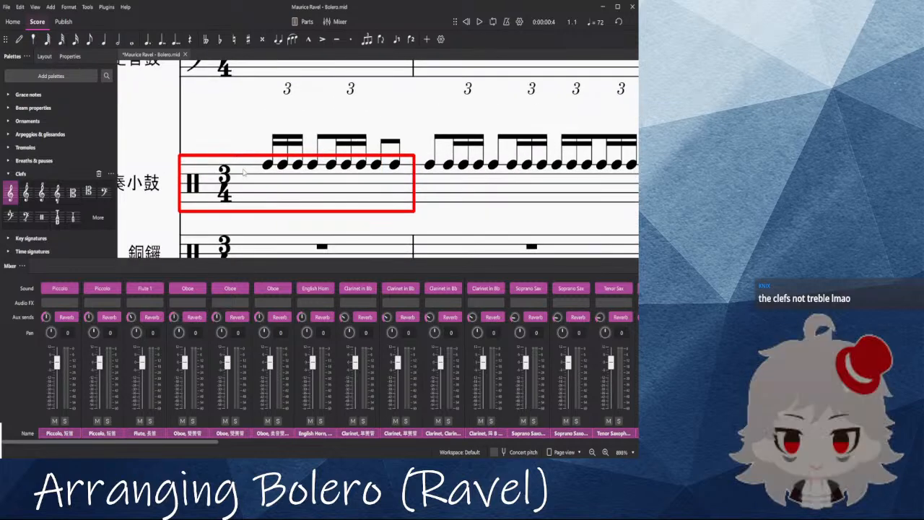
pyautogui.click(195, 186)
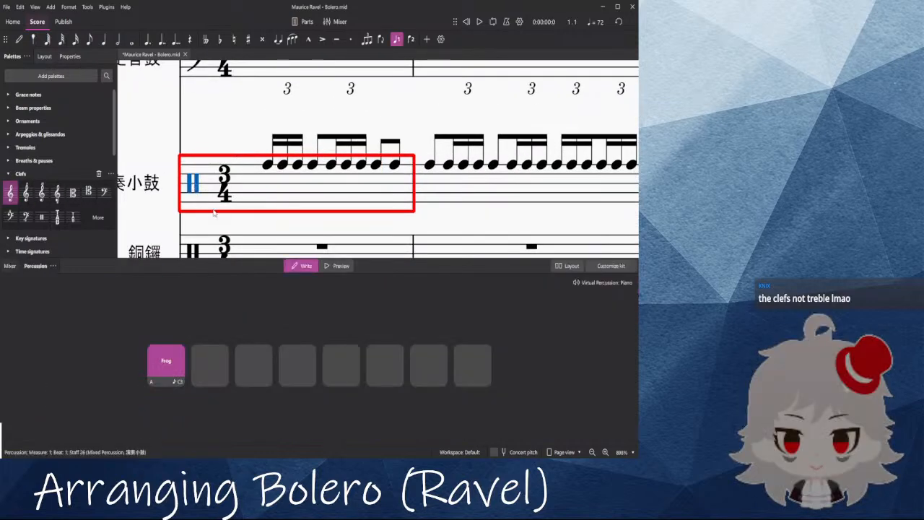
pyautogui.click(214, 134)
pyautogui.click(268, 165)
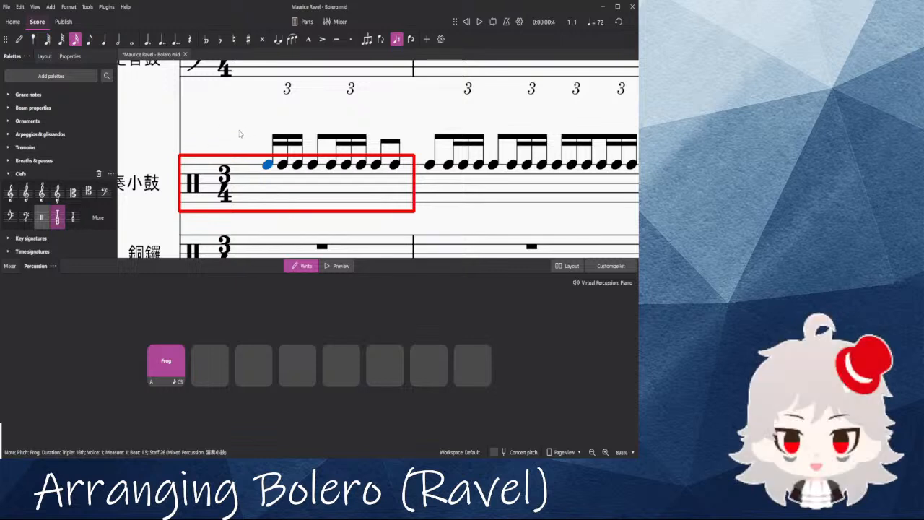
pyautogui.click(41, 217)
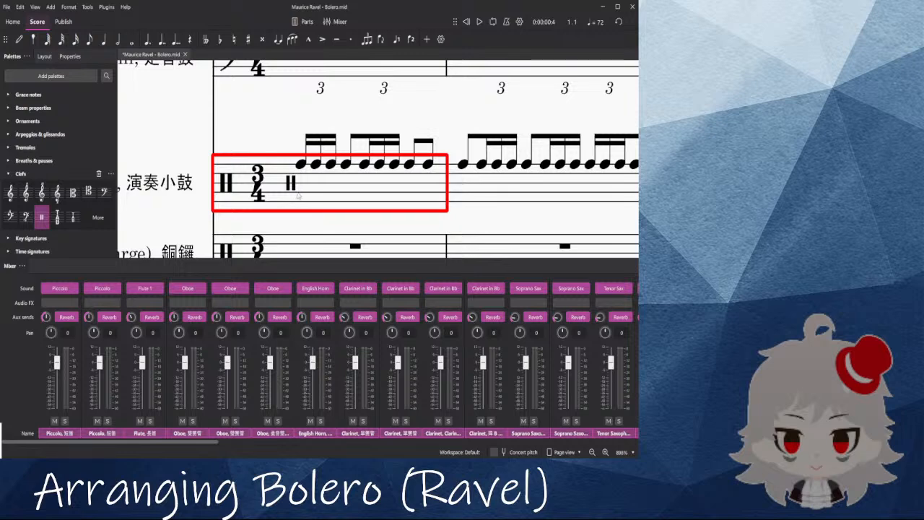
# Step: Play measure 1 of the snare staff with the added clef, then stop and clear the selection
pyautogui.click(295, 195)
pyautogui.press('space')
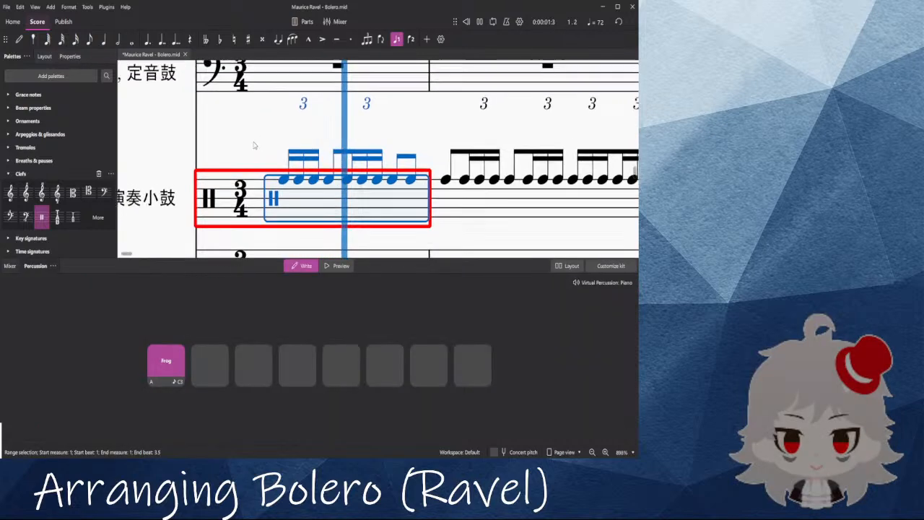
pyautogui.press('Escape')
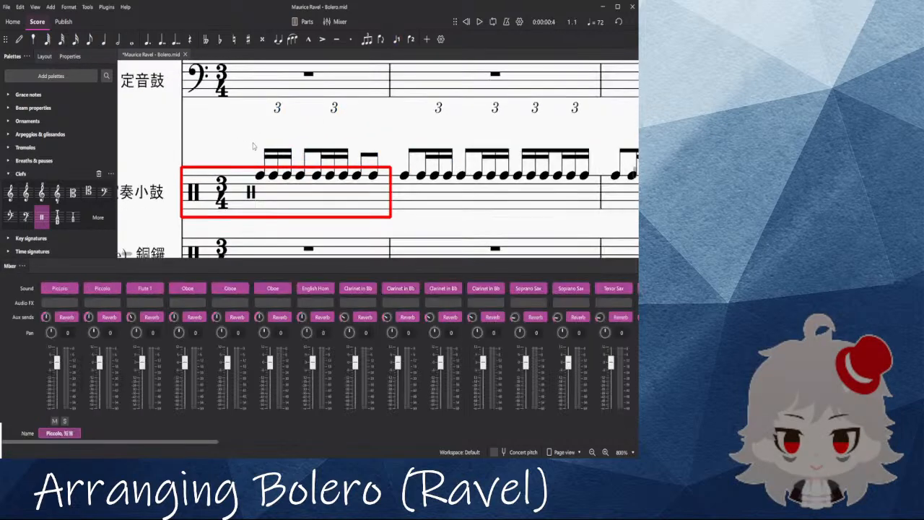
# Step: Change the snare staff's playback sound to Thundersheet from Virtual Percussion and play the part from measure 1
pyautogui.scroll(-3, 253, 147)
pyautogui.moveTo(171, 447); pyautogui.dragTo(422, 441)
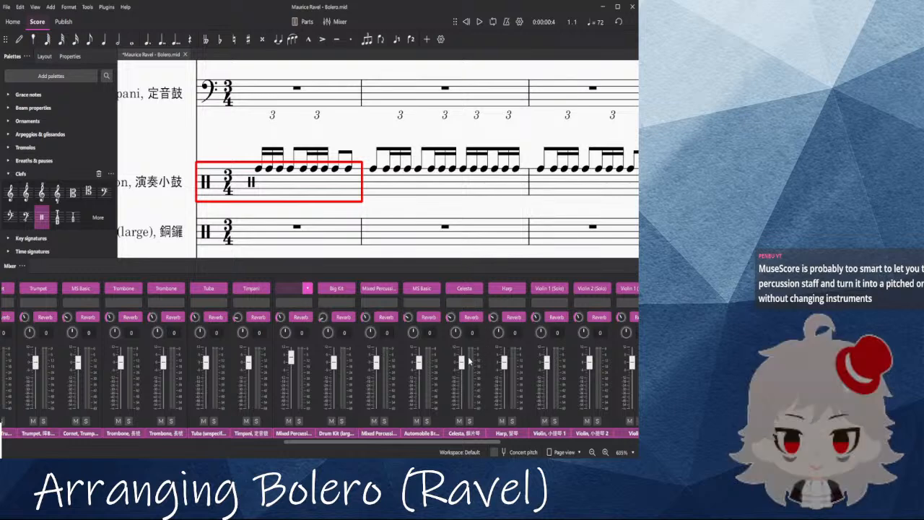
pyautogui.click(268, 188)
pyautogui.press('space')
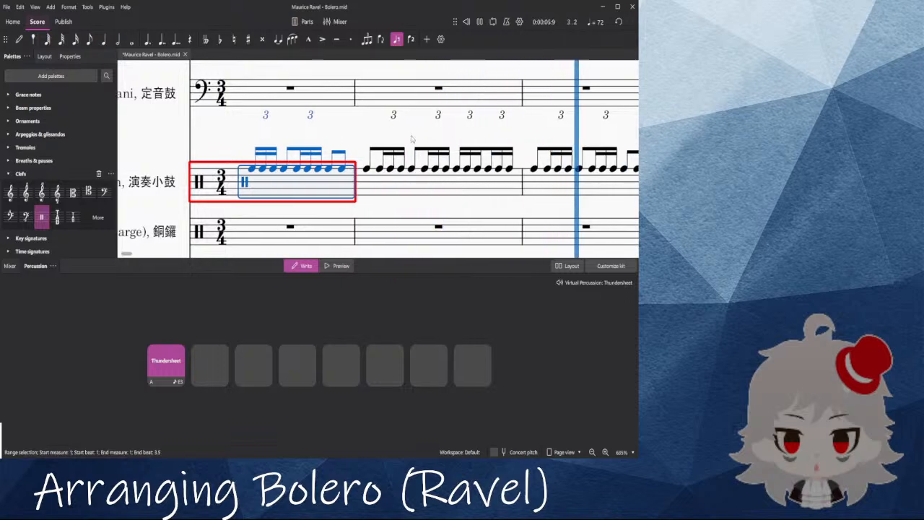
# Step: Apply 64th through-stem tremolos to all snare notes in measure 1 and play them briefly
pyautogui.press('space')
pyautogui.press('F10')
pyautogui.moveTo(368, 168); pyautogui.dragTo(513, 192)
pyautogui.click(324, 225)
pyautogui.click(8, 147)
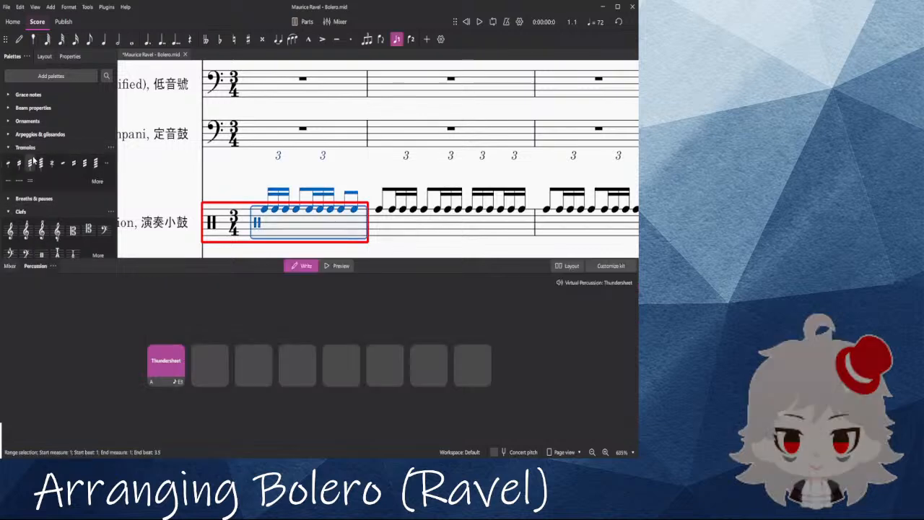
pyautogui.click(41, 163)
pyautogui.press('space')
pyautogui.press('space')
# Step: Change the snare staff's playback sound to Piatti from Muse Percussion and play the part from measure 1
pyautogui.click(335, 22)
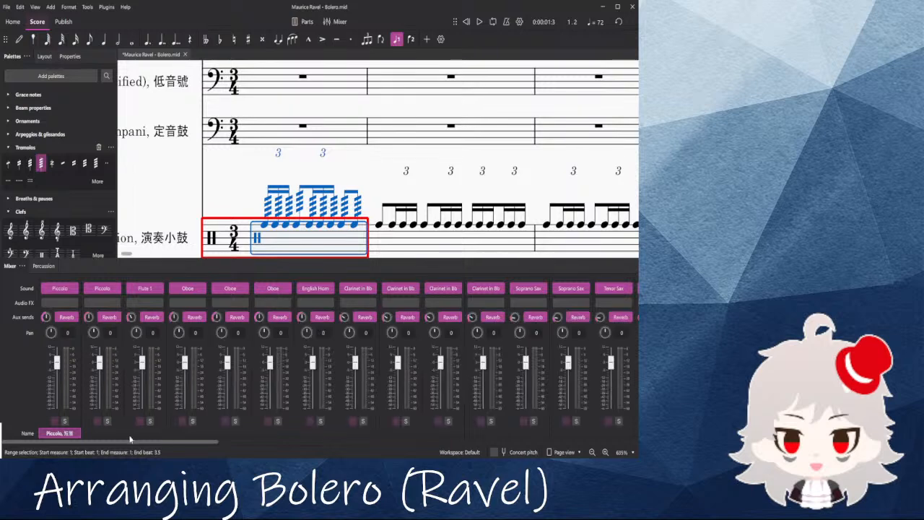
pyautogui.moveTo(130, 440); pyautogui.dragTo(458, 458)
pyautogui.click(173, 289)
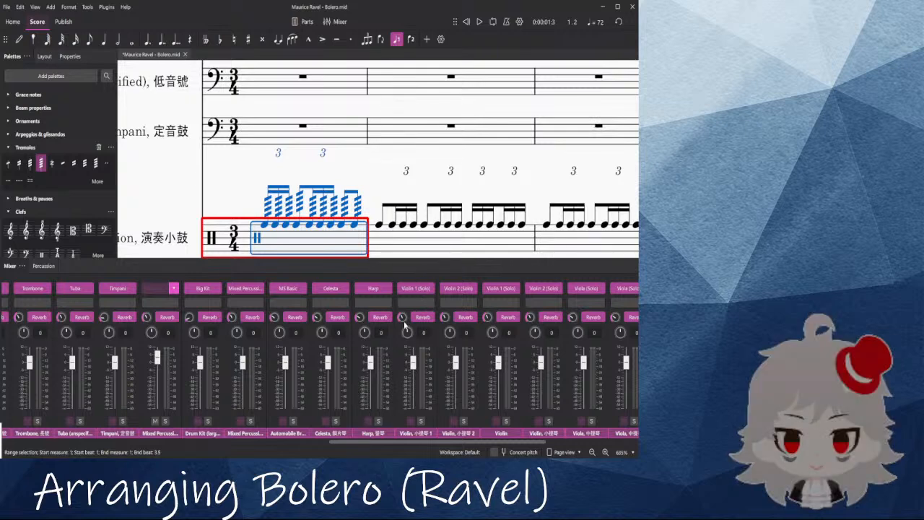
pyautogui.click(247, 203)
pyautogui.click(281, 237)
pyautogui.press('space')
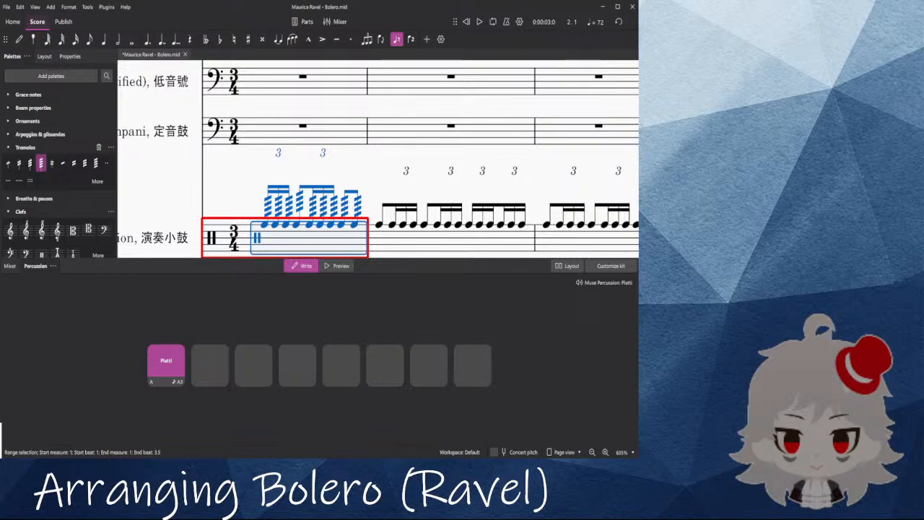
pyautogui.press('space')
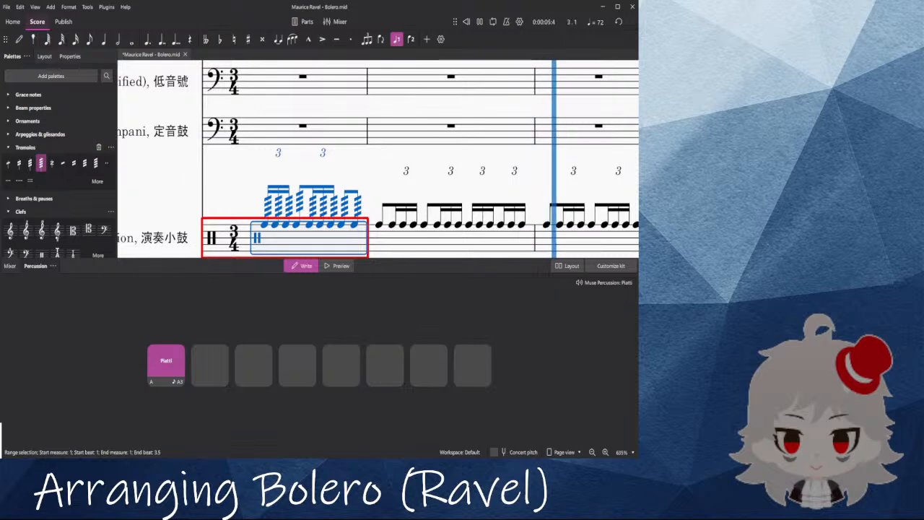
pyautogui.press('space')
# Step: Reselect measure 1 of the snare staff and play its tremolo notes again
pyautogui.click(239, 183)
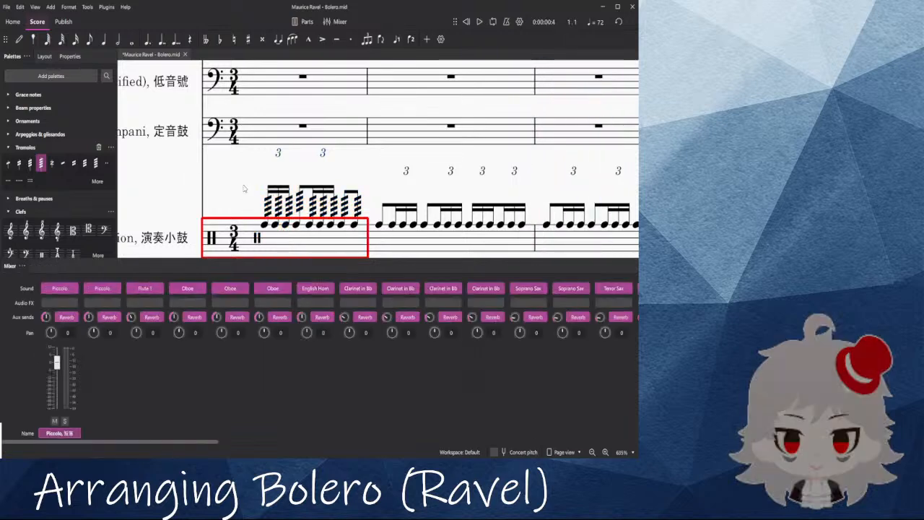
pyautogui.moveTo(239, 182); pyautogui.dragTo(226, 161)
pyautogui.click(257, 186)
pyautogui.scroll(-2, 257, 181)
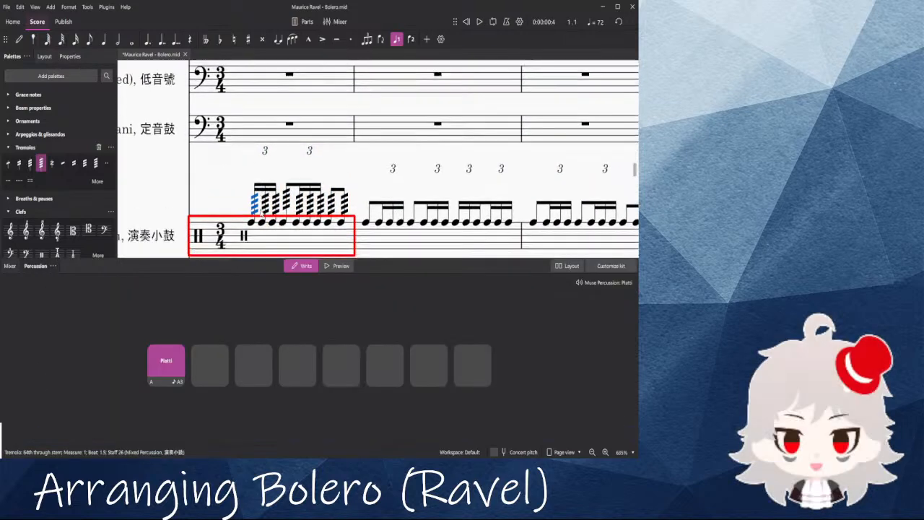
pyautogui.click(258, 177)
pyautogui.press('space')
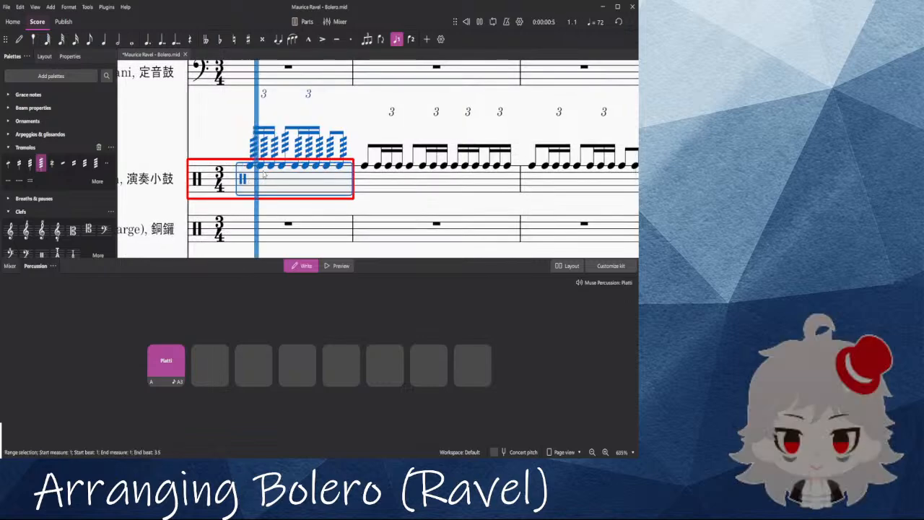
# Step: Change the snare staff's playback sound to Claps from Virtual Percussion and play measure 1 briefly
pyautogui.click(339, 21)
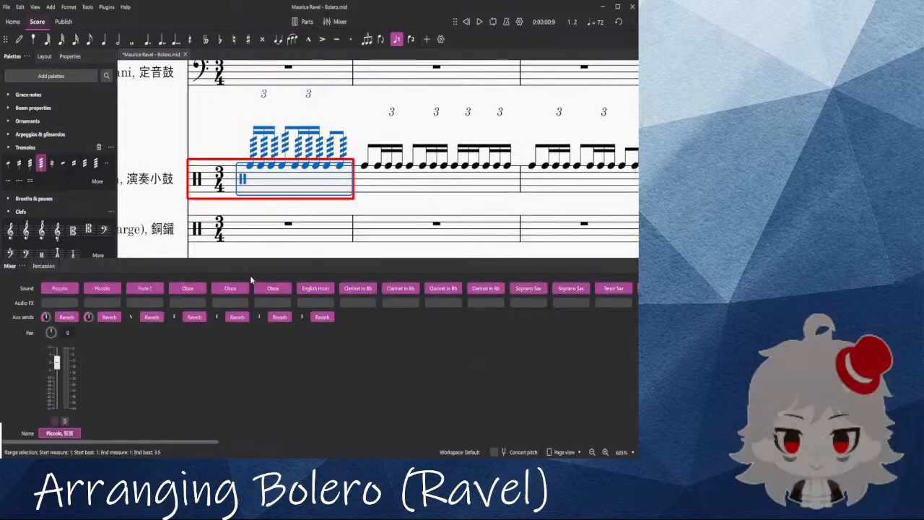
pyautogui.moveTo(271, 457); pyautogui.dragTo(356, 436)
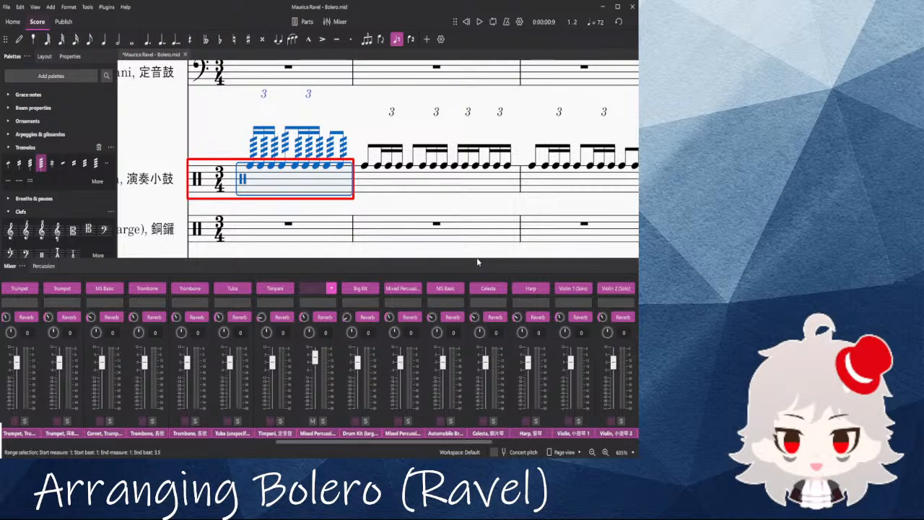
pyautogui.press('n')
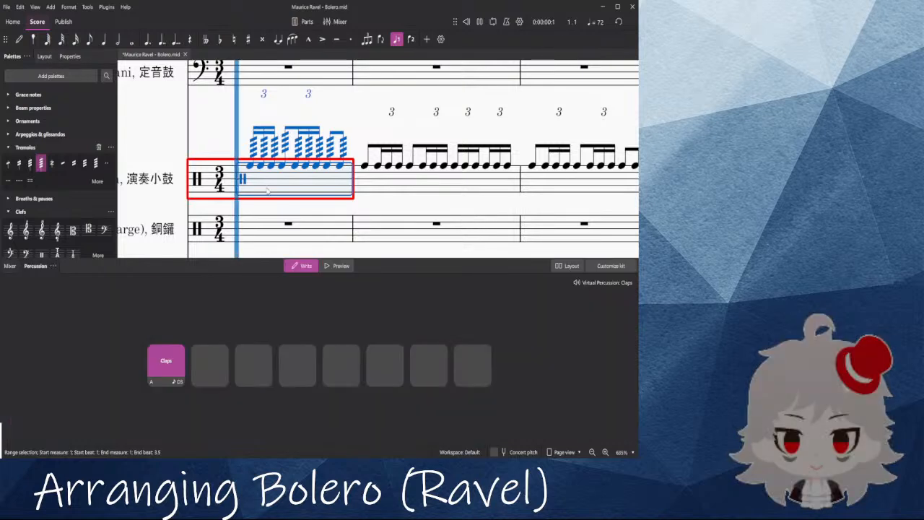
pyautogui.press('space')
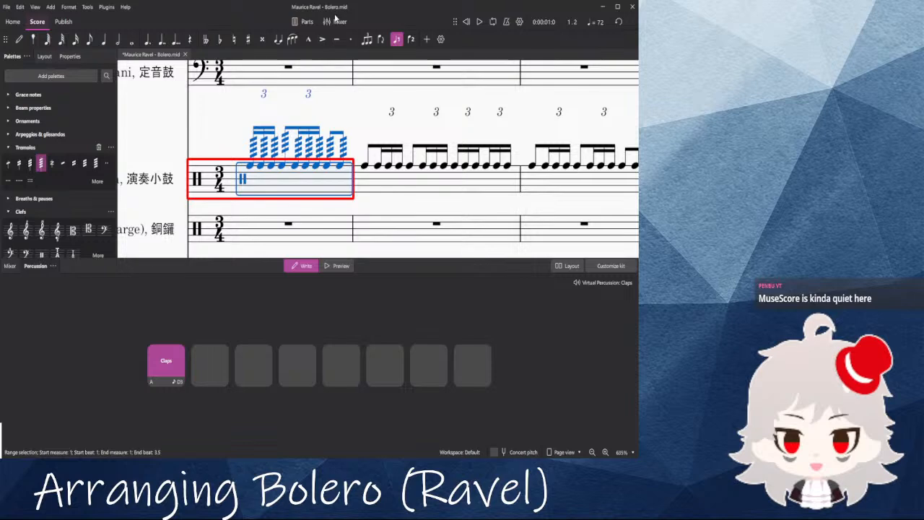
# Step: Bring the Master channel into view in the mixer, then play measure 1 of the snare staff and stop
pyautogui.click(335, 21)
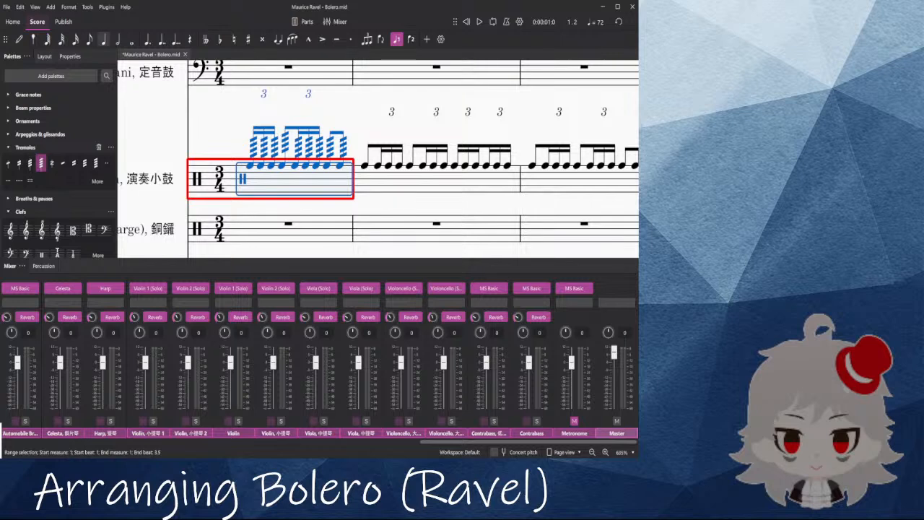
pyautogui.click(237, 121)
pyautogui.click(279, 183)
pyautogui.press('space')
pyautogui.press('space')
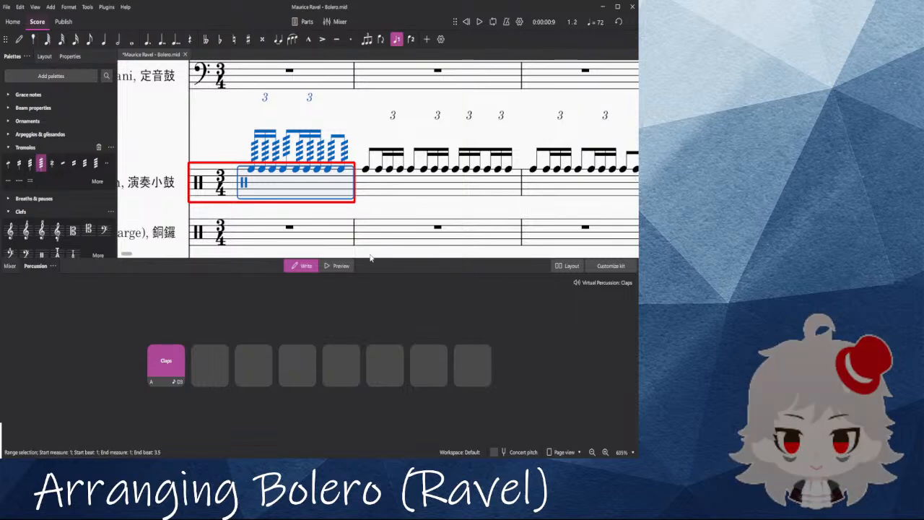
# Step: Remove the 64th tremolos from the snare notes in measure 1 and play the measure from its start
pyautogui.click(182, 130)
pyautogui.moveTo(181, 132); pyautogui.dragTo(231, 157)
pyautogui.click(296, 203)
pyautogui.click(307, 201)
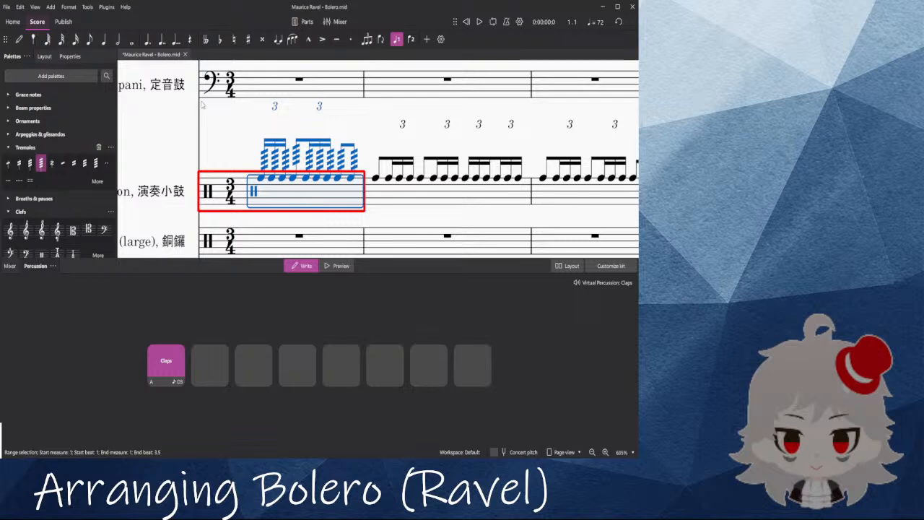
pyautogui.scroll(-1, 223, 114)
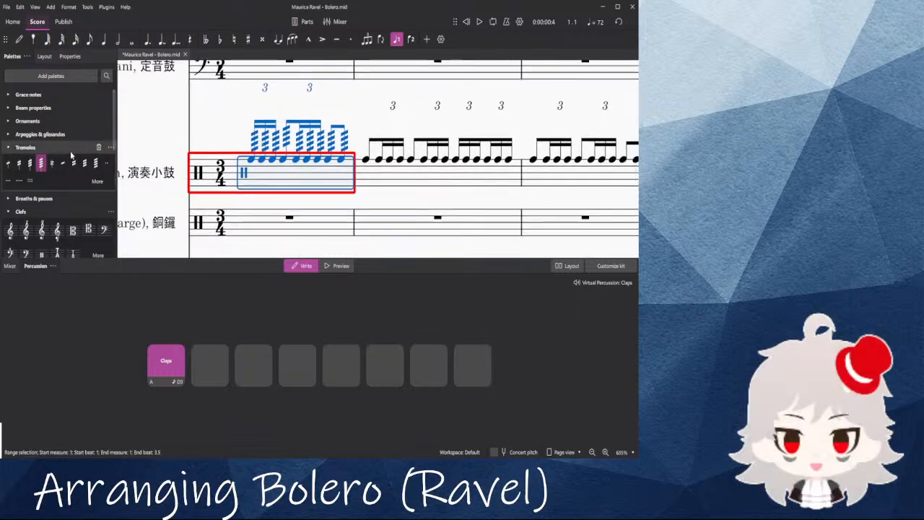
pyautogui.scroll(2, 233, 142)
pyautogui.press('space')
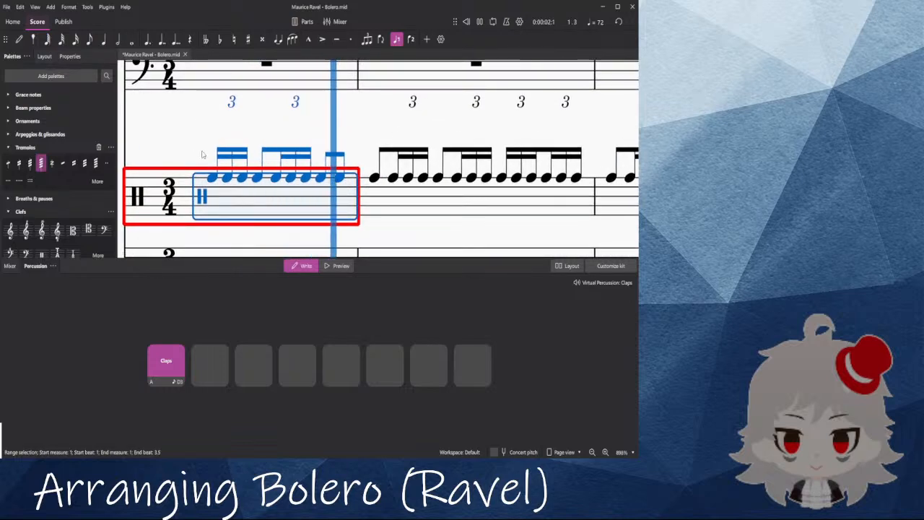
# Step: Add an eighth-note tremolo to the second snare note in measure 1 and a 32nd-note tremolo to the beat 2 eighth note
pyautogui.press('space')
pyautogui.click(205, 152)
pyautogui.click(228, 178)
pyautogui.click(20, 160)
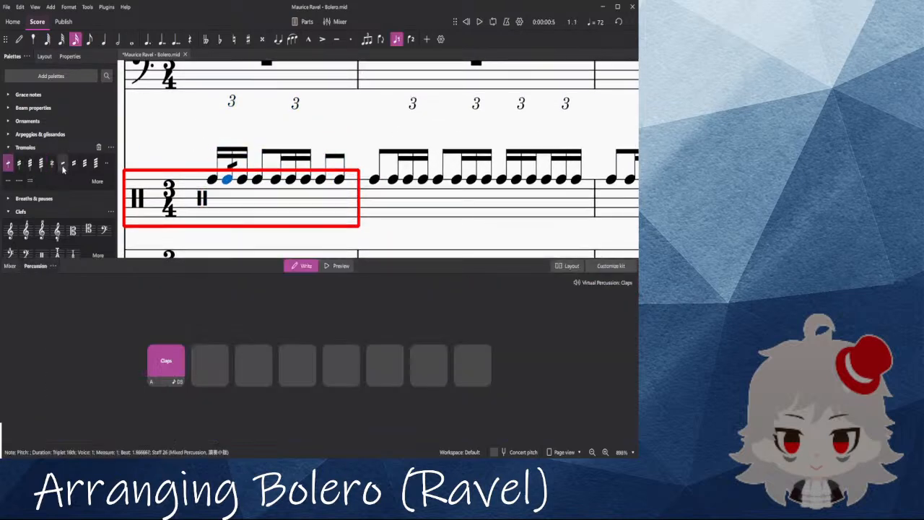
pyautogui.press('Right')
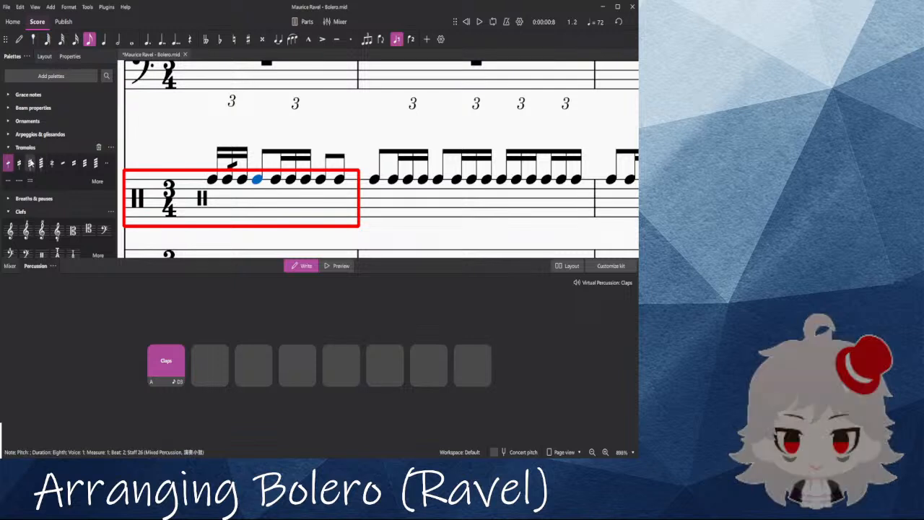
pyautogui.click(30, 163)
# Step: Add an eighth-note tremolo to the beat 3 snare note and a 64th-note tremolo to the second triplet's middle note
pyautogui.press('Right')
pyautogui.press('Right')
pyautogui.press('Right')
pyautogui.press('Right')
pyautogui.click(8, 163)
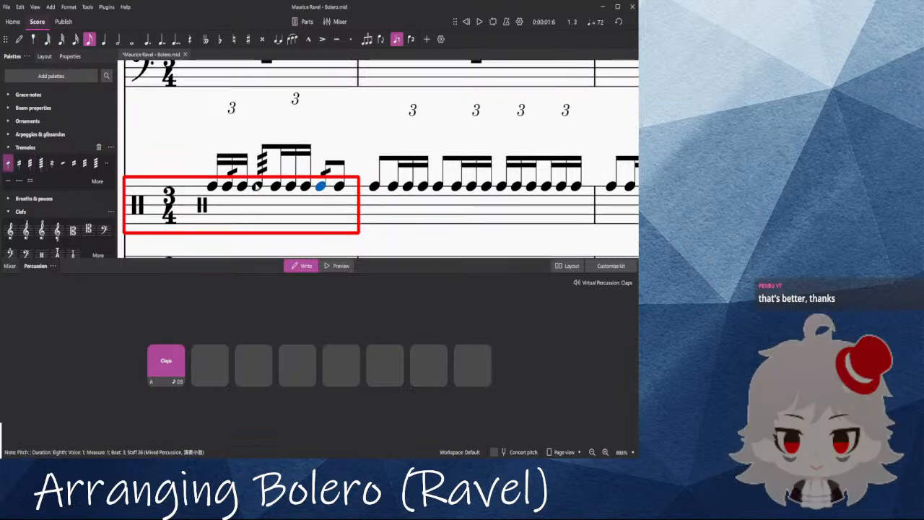
pyautogui.click(288, 188)
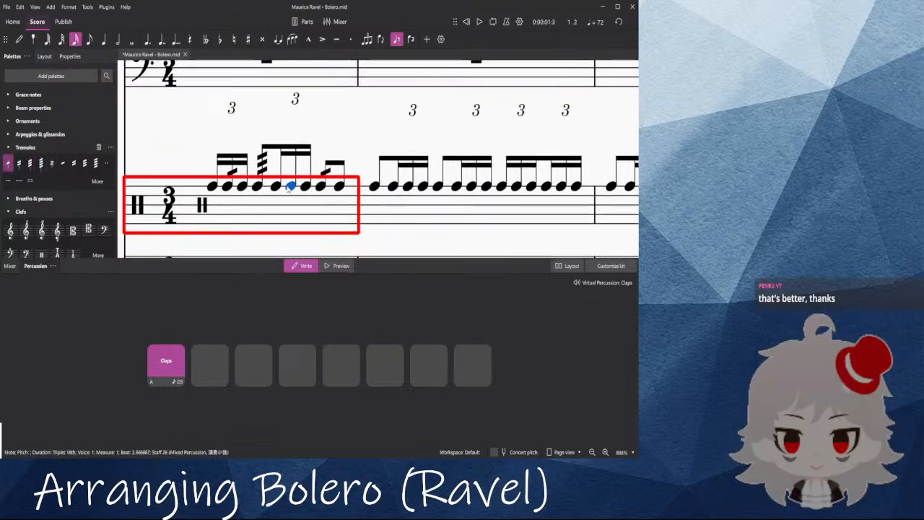
pyautogui.click(40, 164)
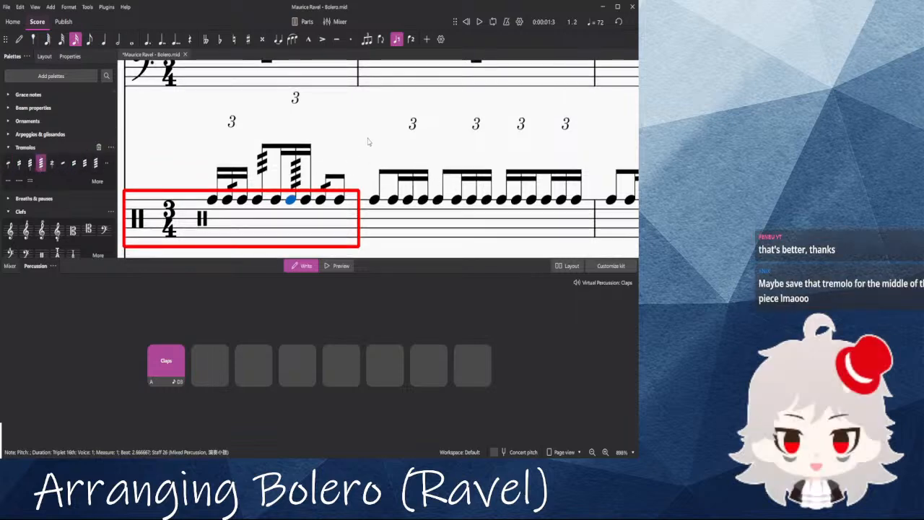
# Step: Play measure 1 of the snare staff repeatedly to hear the mixed tremolos
pyautogui.moveTo(368, 141); pyautogui.dragTo(468, 110)
pyautogui.click(340, 184)
pyautogui.press('space')
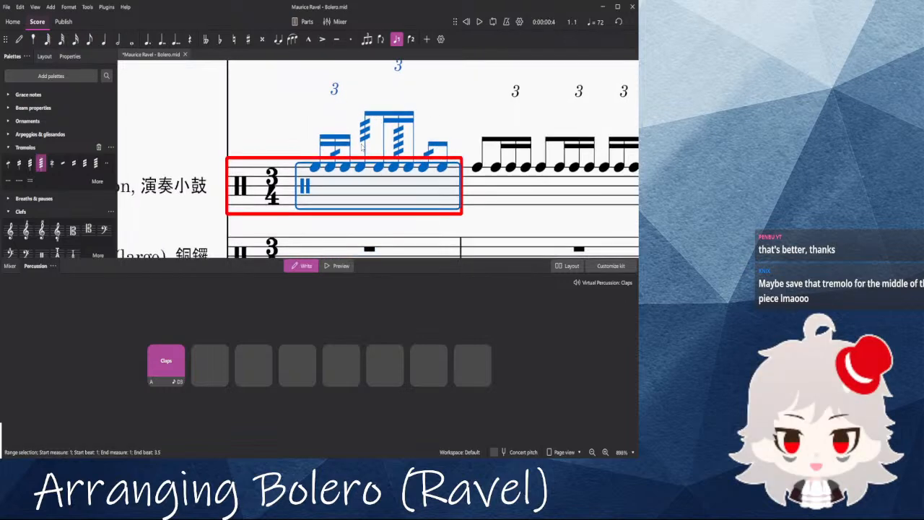
pyautogui.click(470, 112)
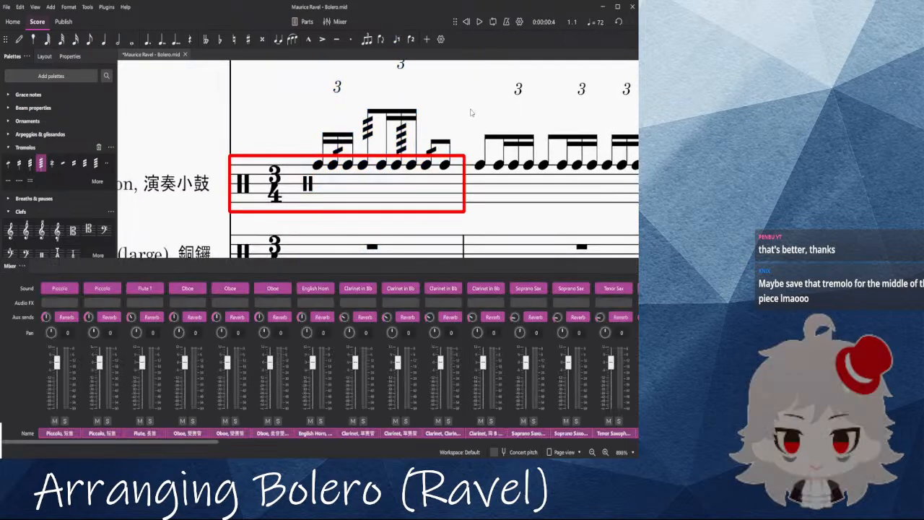
pyautogui.scroll(1, 470, 112)
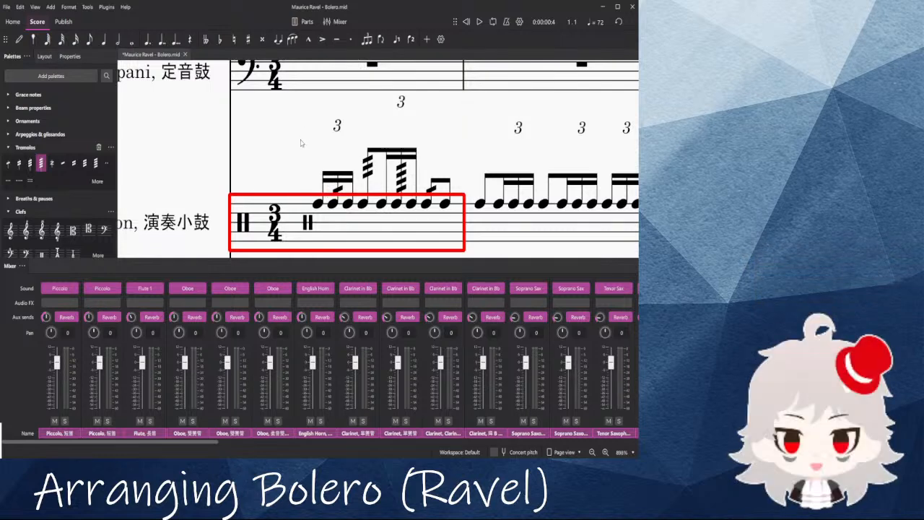
pyautogui.click(360, 223)
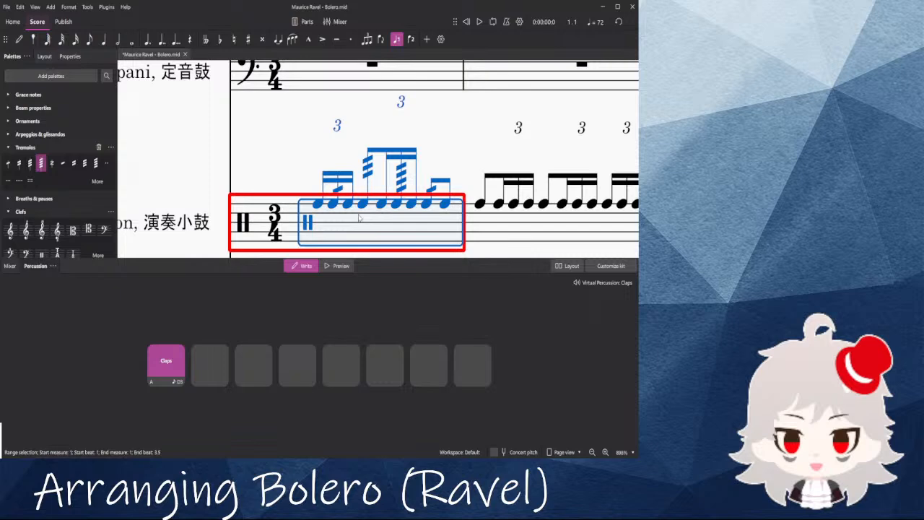
pyautogui.press('space')
pyautogui.press('space')
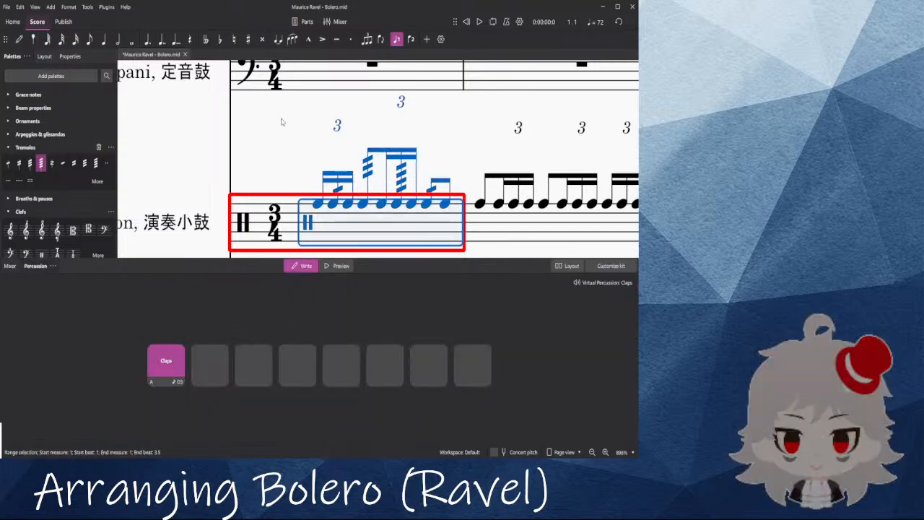
pyautogui.press('space')
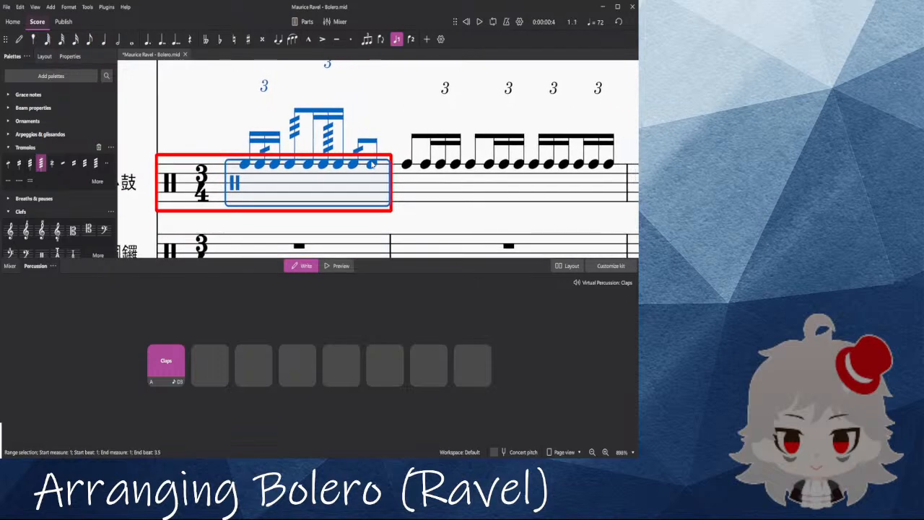
# Step: Add a buzz roll to the last note of the second triplet in snare measure 1 and play the measure
pyautogui.click(287, 95)
pyautogui.click(338, 164)
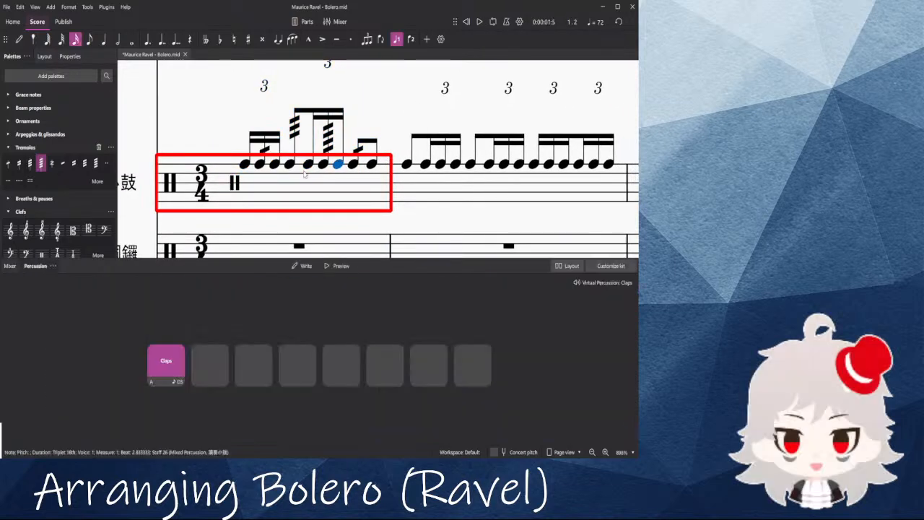
pyautogui.click(52, 165)
pyautogui.click(300, 181)
pyautogui.press('space')
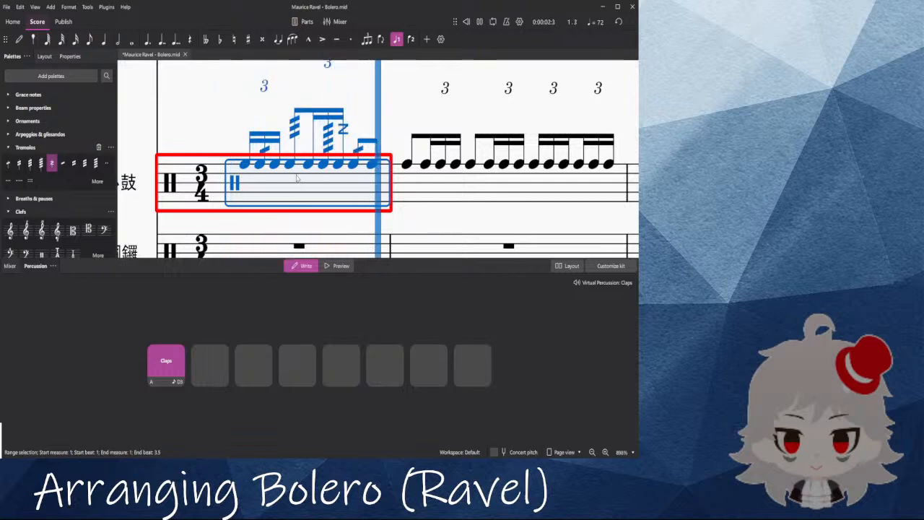
pyautogui.press('Escape')
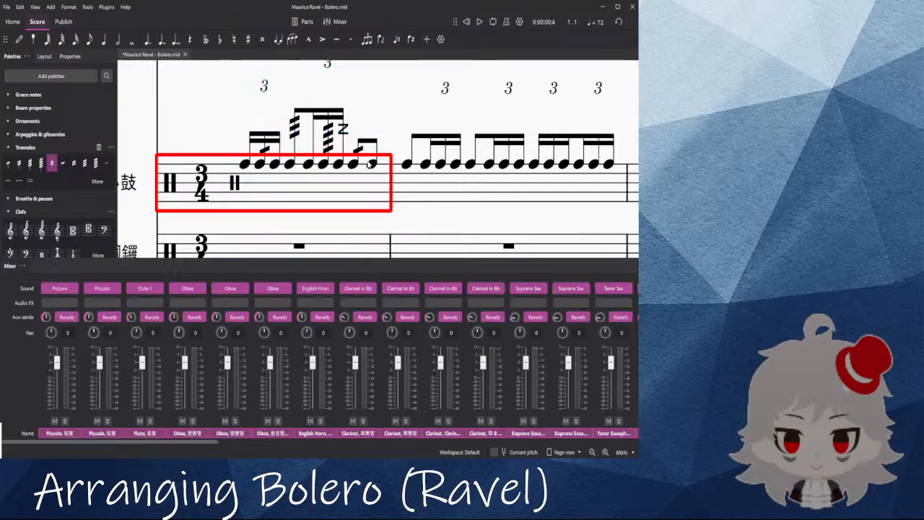
pyautogui.click(352, 165)
pyautogui.scroll(3, 363, 186)
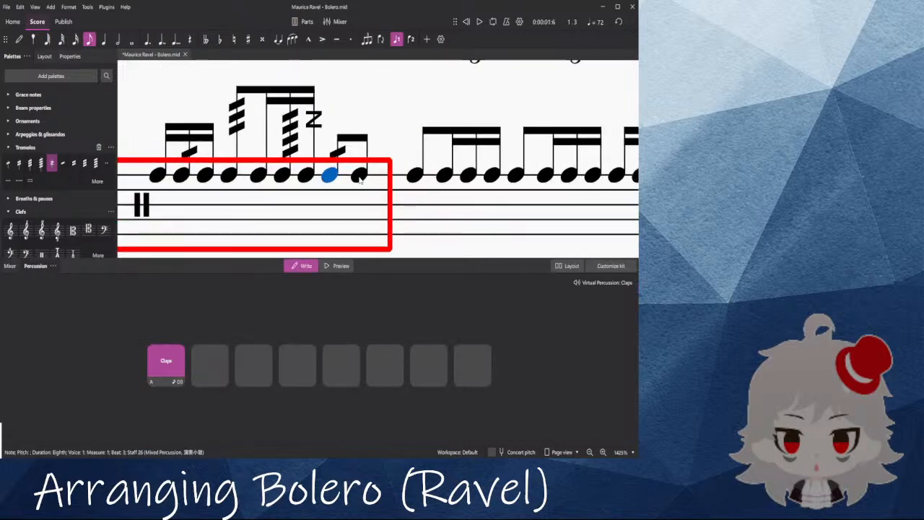
pyautogui.keyDown('ctrl'); pyautogui.click(360, 179); pyautogui.keyUp('ctrl')
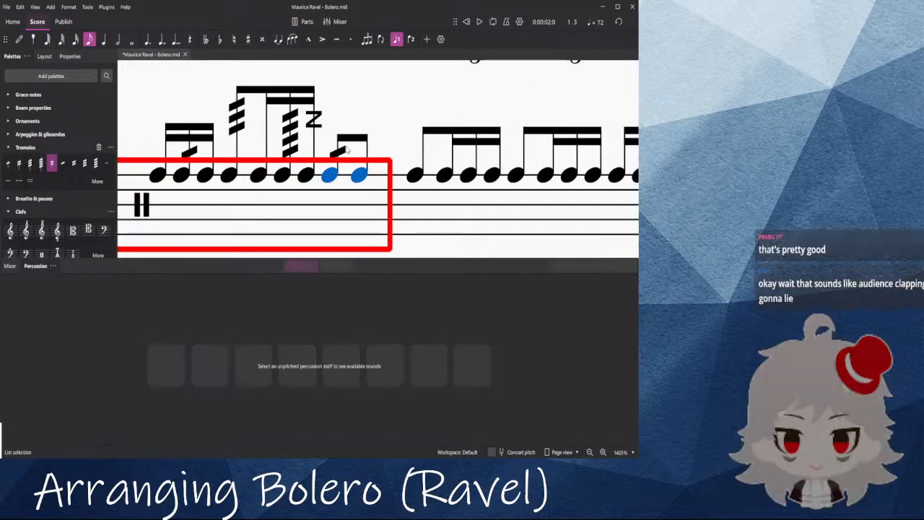
pyautogui.click(380, 107)
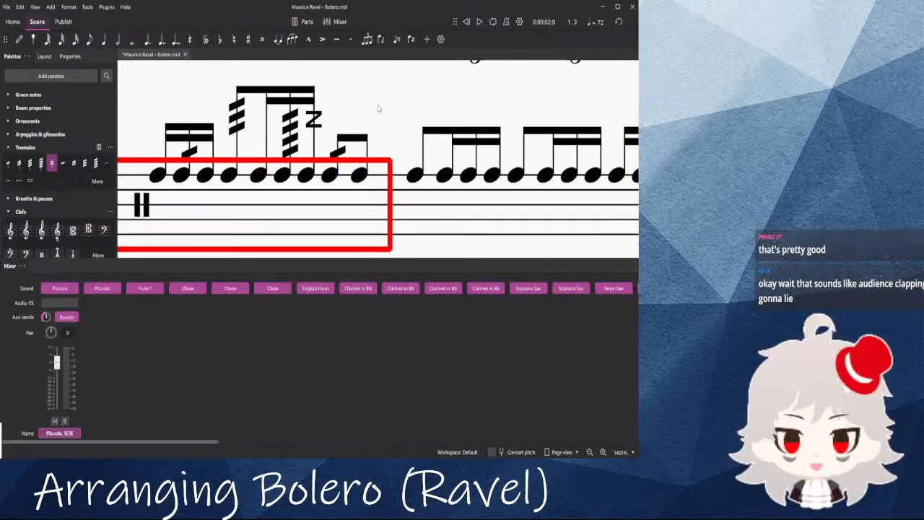
# Step: Play measure 1 of the snare staff two more times to check how the buzz roll sounds
pyautogui.click(260, 224)
pyautogui.keyDown('ctrl'); pyautogui.scroll(-5, 462, 117); pyautogui.keyUp('ctrl')
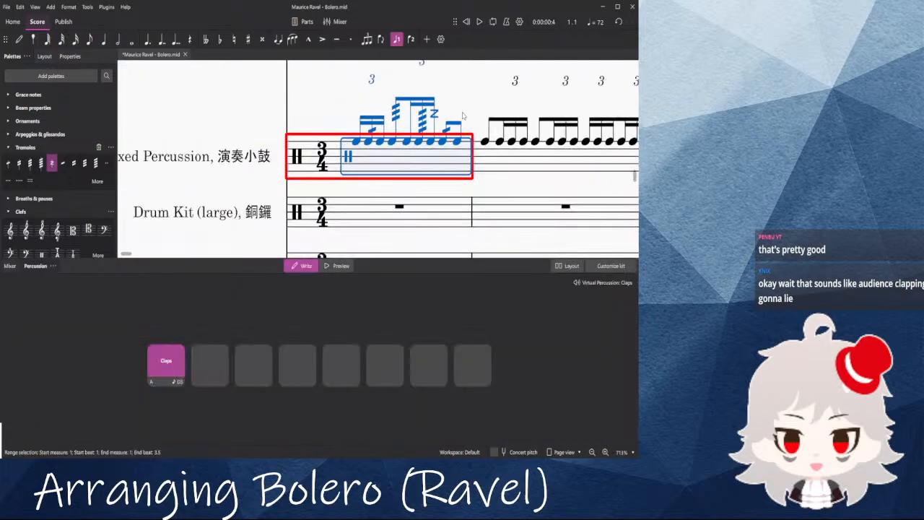
pyautogui.press('space')
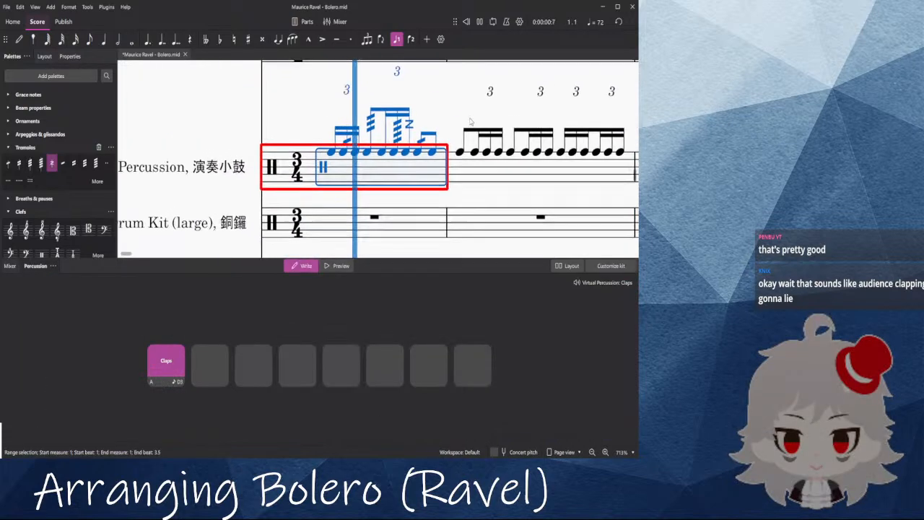
pyautogui.press('space')
pyautogui.click(467, 124)
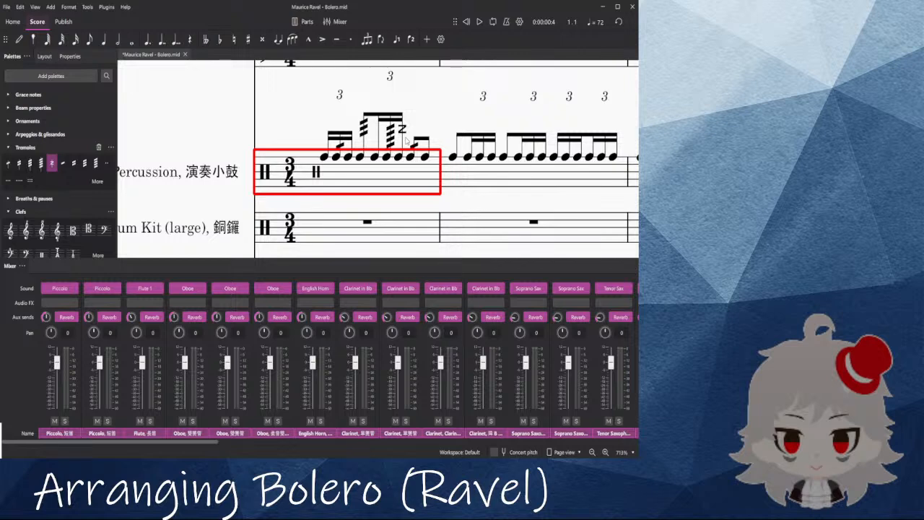
pyautogui.moveTo(285, 112); pyautogui.dragTo(270, 126)
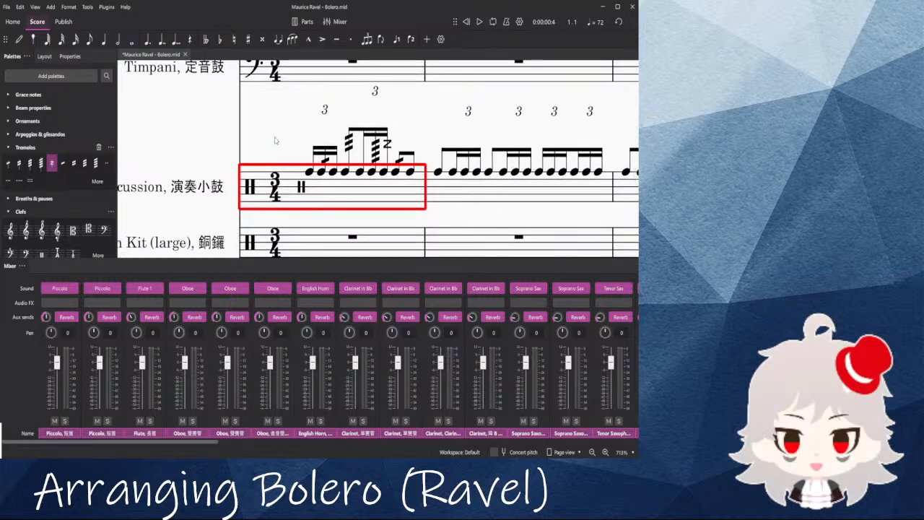
pyautogui.click(388, 145)
pyautogui.moveTo(416, 133); pyautogui.dragTo(358, 117)
pyautogui.click(287, 174)
pyautogui.press('space')
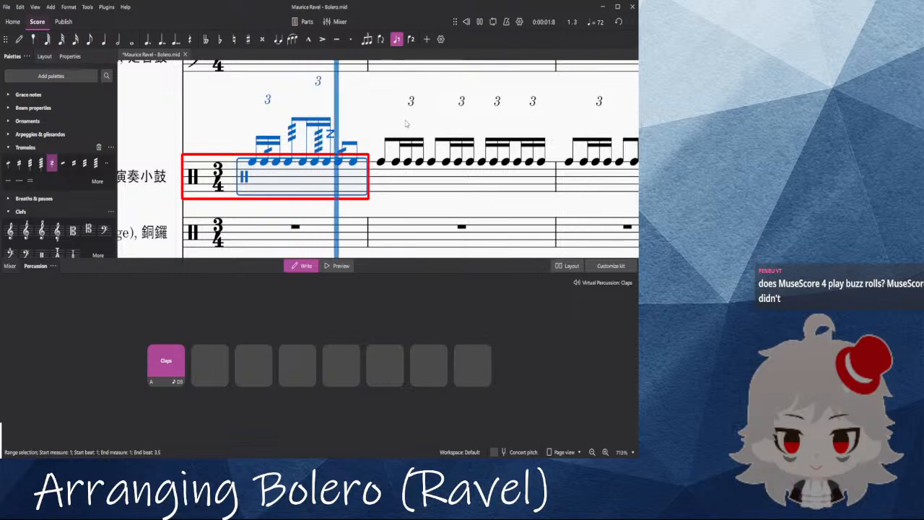
# Step: Add a fermata to the first note of the second triplet in measure 1 of the snare staff
pyautogui.click(314, 161)
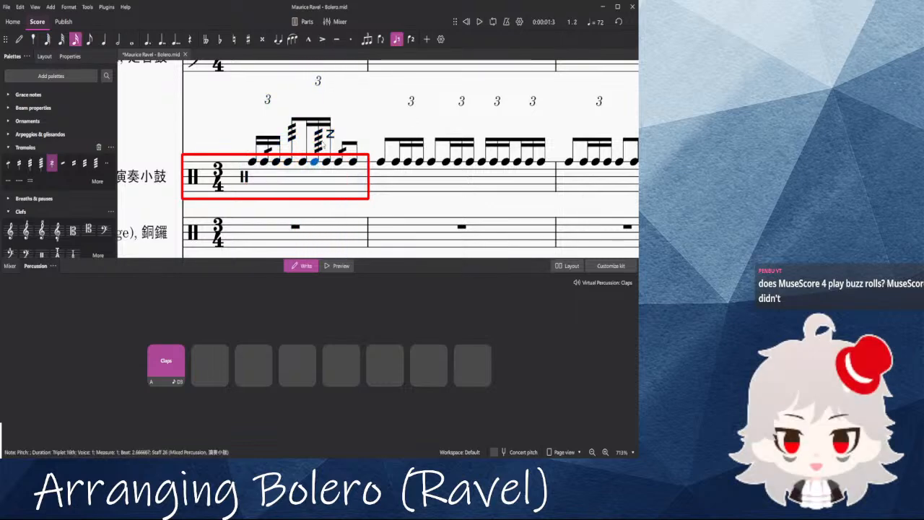
pyautogui.scroll(2, 298, 168)
pyautogui.scroll(-2, 303, 169)
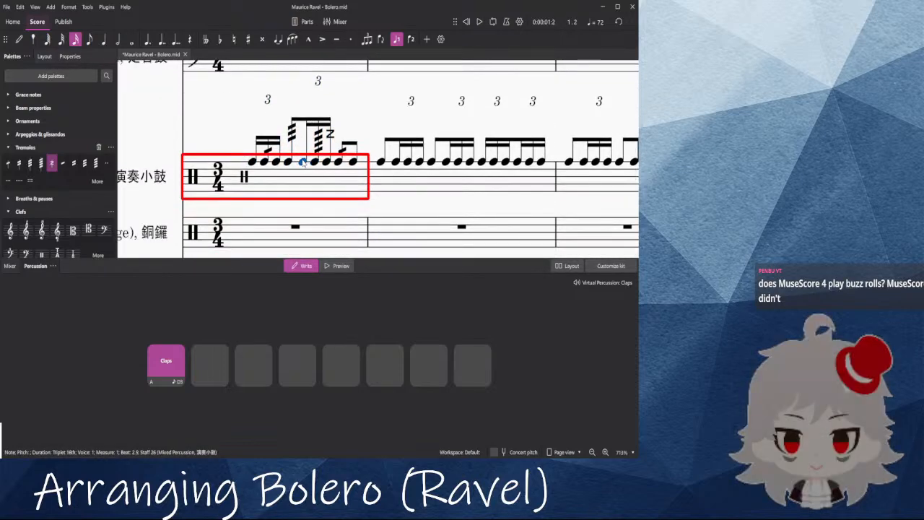
pyautogui.hotkey('ctrl', '+')
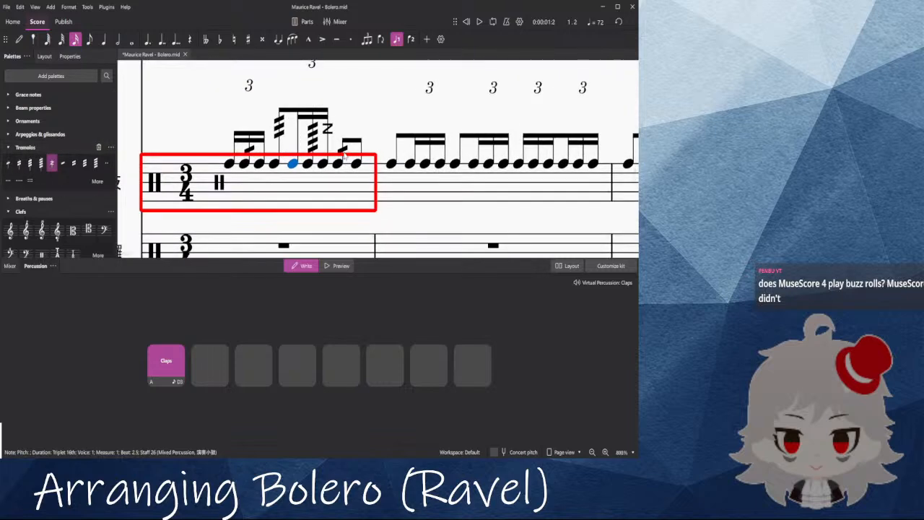
pyautogui.click(34, 121)
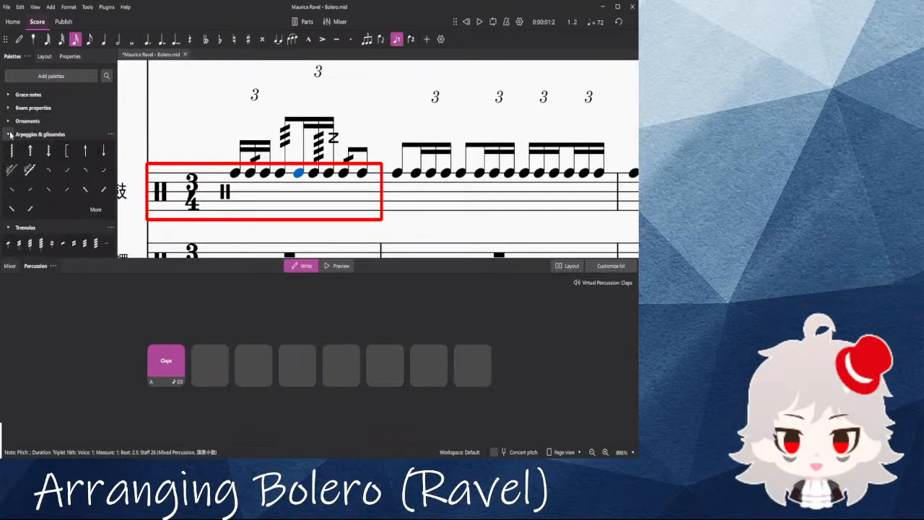
pyautogui.scroll(-3, 39, 125)
pyautogui.scroll(-5, 40, 124)
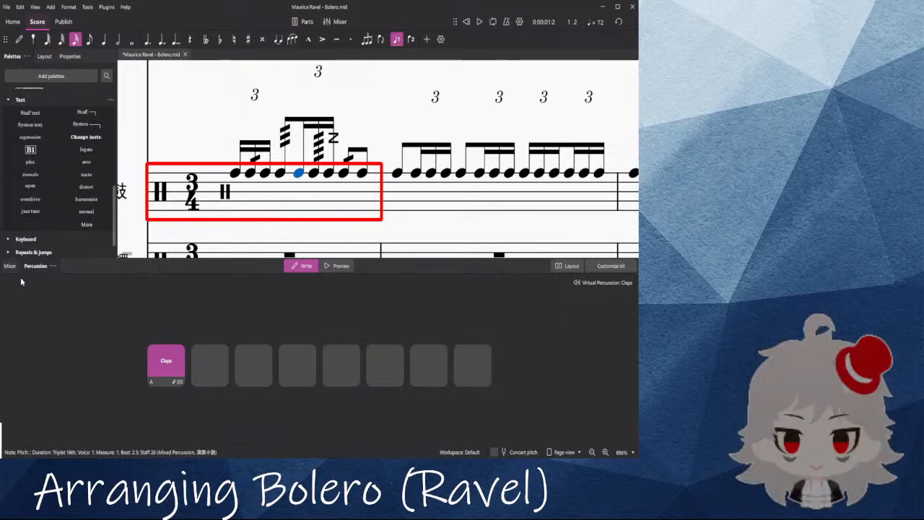
pyautogui.moveTo(192, 259); pyautogui.dragTo(193, 402)
pyautogui.scroll(4, 17, 153)
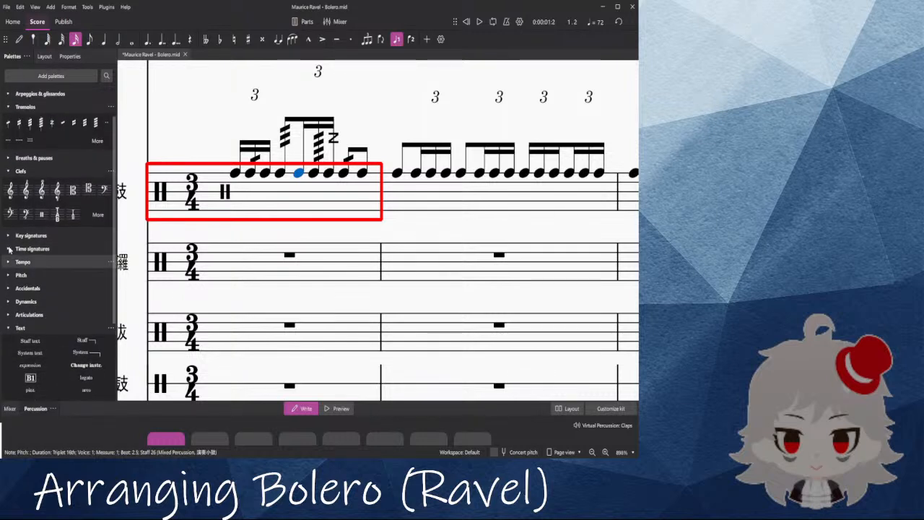
pyautogui.click(16, 199)
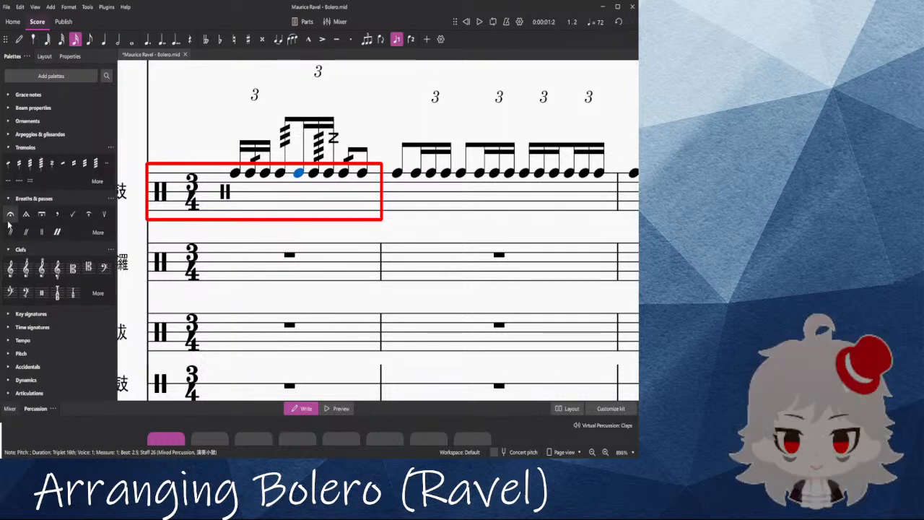
pyautogui.click(11, 214)
# Step: Play measure 1 of the snare staff with its fermata, and reselect the measure
pyautogui.click(245, 198)
pyautogui.press('space')
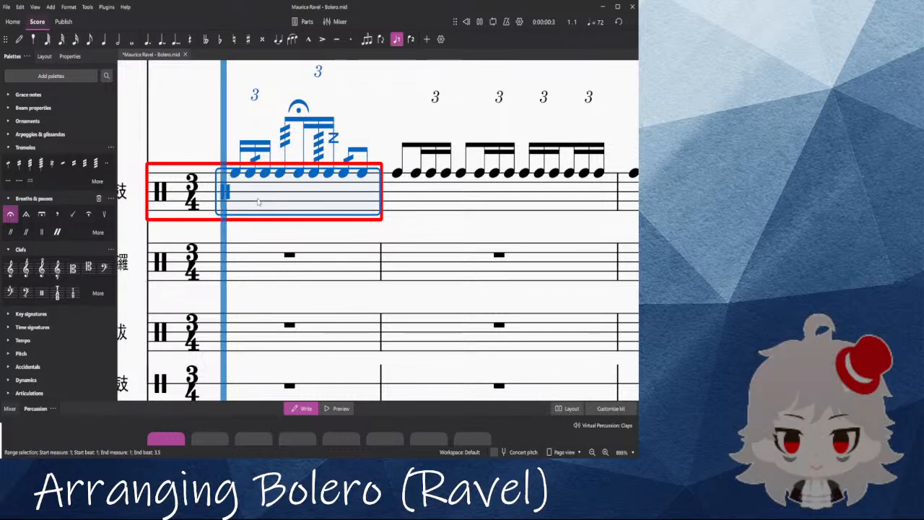
pyautogui.press('space')
pyautogui.click(385, 123)
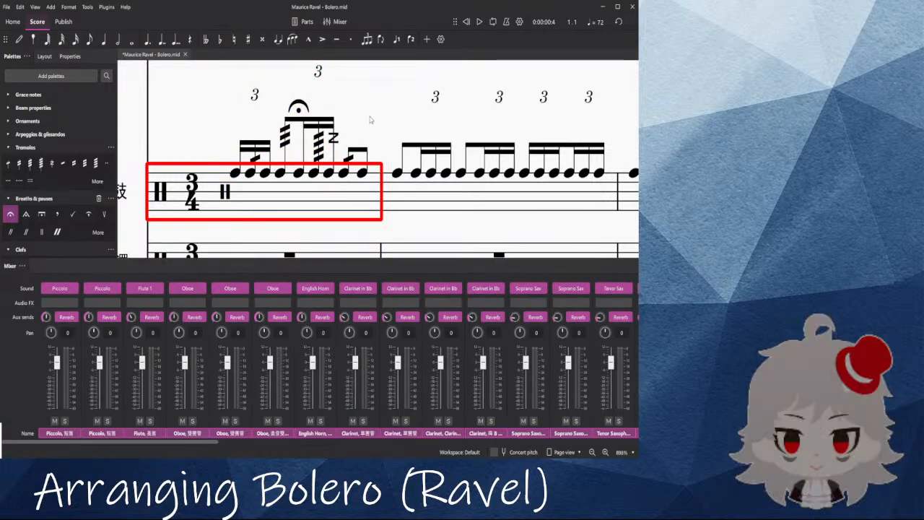
pyautogui.moveTo(223, 122); pyautogui.dragTo(251, 145)
pyautogui.keyDown('ctrl'); pyautogui.scroll(-3, 251, 145); pyautogui.keyUp('ctrl')
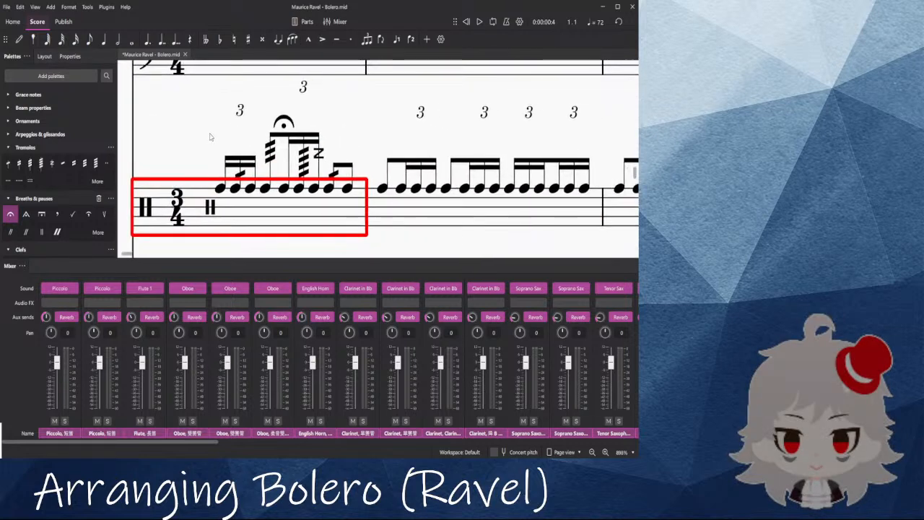
pyautogui.keyDown('ctrl'); pyautogui.scroll(-3, 252, 190); pyautogui.keyUp('ctrl')
pyautogui.click(253, 190)
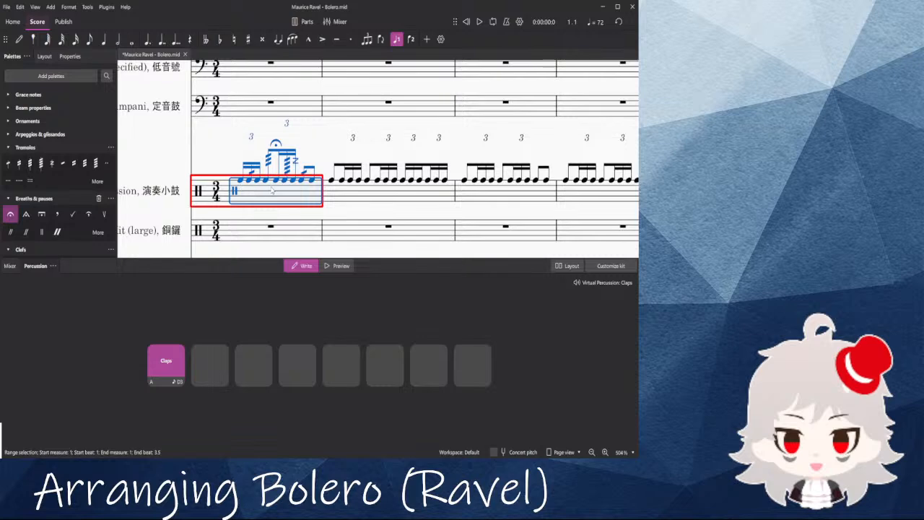
# Step: Add one-stroke tremolos to the 2nd, 7th, 10th and 14th notes in measure 2 of the snare staff
pyautogui.keyDown('ctrl'); pyautogui.scroll(5, 325, 173); pyautogui.keyUp('ctrl')
pyautogui.click(353, 187)
pyautogui.keyDown('ctrl'); pyautogui.click(433, 187); pyautogui.keyUp('ctrl')
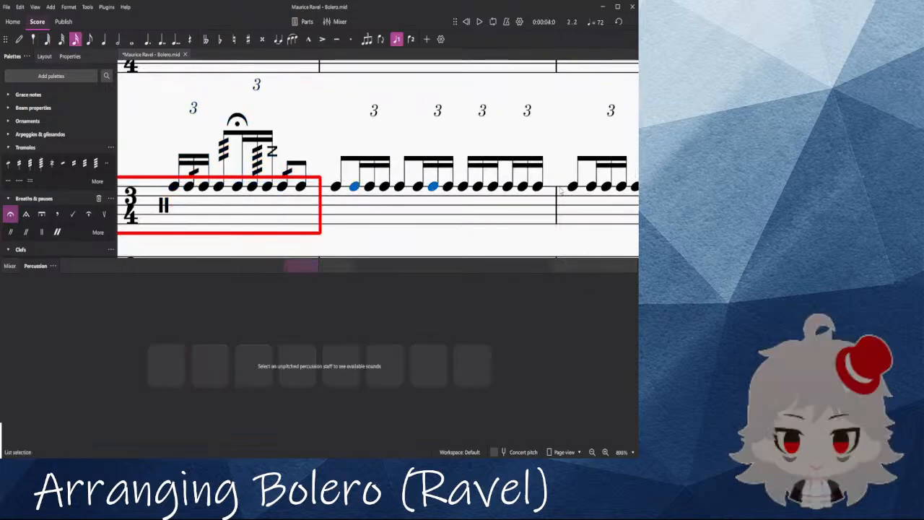
pyautogui.keyDown('ctrl'); pyautogui.click(537, 187); pyautogui.keyUp('ctrl')
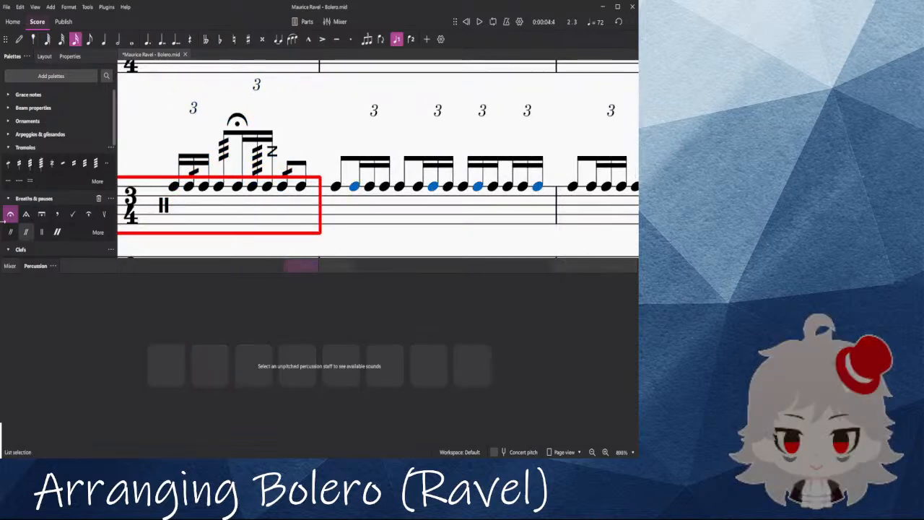
pyautogui.click(95, 163)
# Step: Add three-stroke tremolos to the 1st, 5th, 11th and 13th notes of snare measure 2, and four-stroke tremolos to the 4th and 9th
pyautogui.click(492, 187)
pyautogui.keyDown('ctrl'); pyautogui.click(398, 187); pyautogui.keyUp('ctrl')
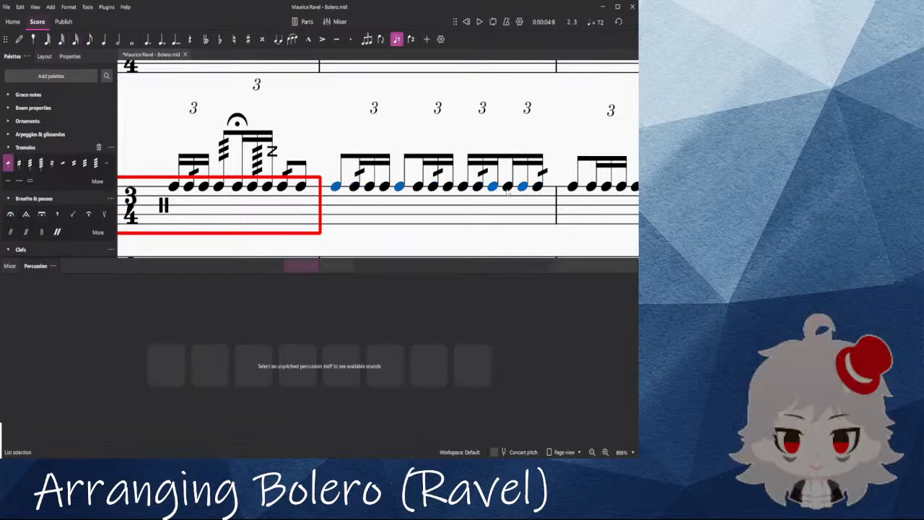
pyautogui.click(29, 163)
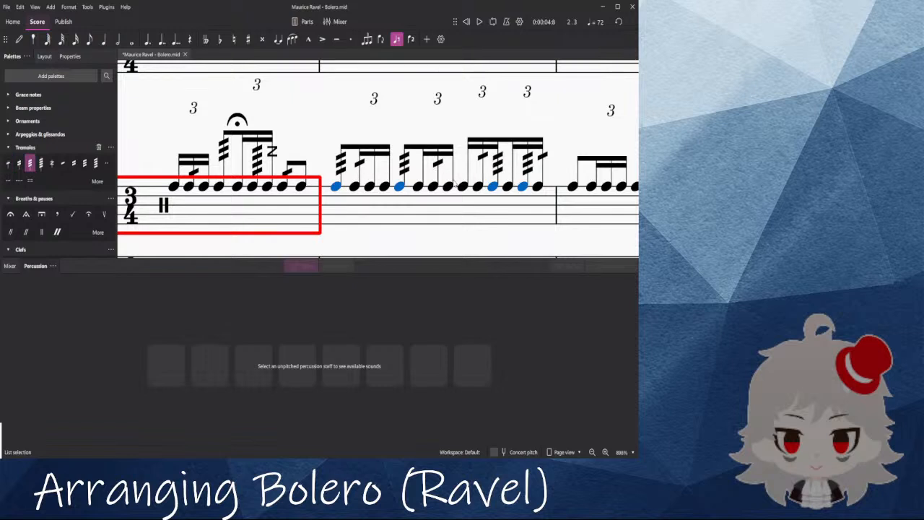
pyautogui.keyDown('ctrl'); pyautogui.click(384, 187); pyautogui.keyUp('ctrl')
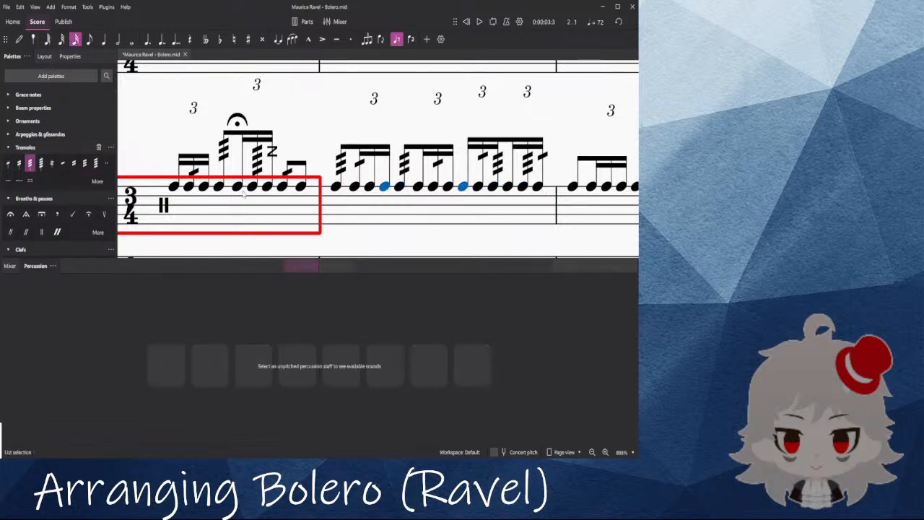
pyautogui.click(40, 164)
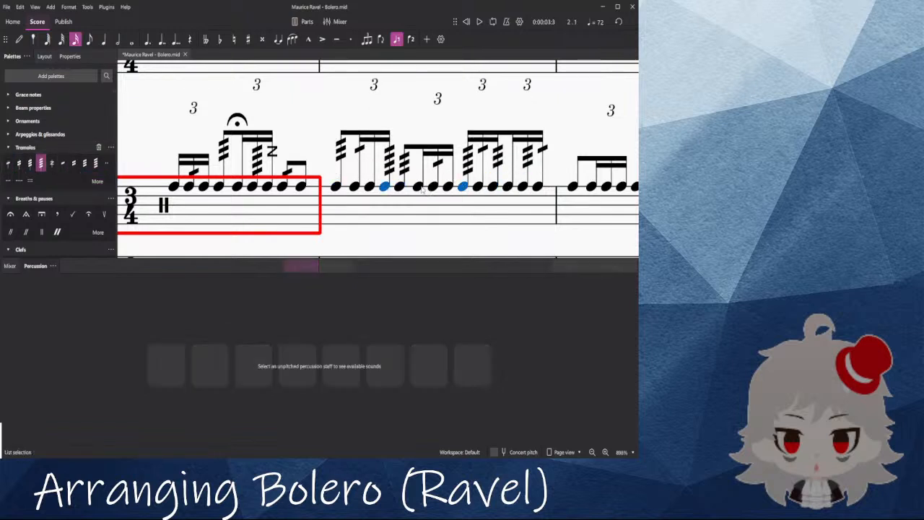
# Step: Add a turn ornament to the first note of the second triplet in snare measure 2
pyautogui.click(417, 186)
pyautogui.scroll(-2, 43, 173)
pyautogui.scroll(2, 43, 174)
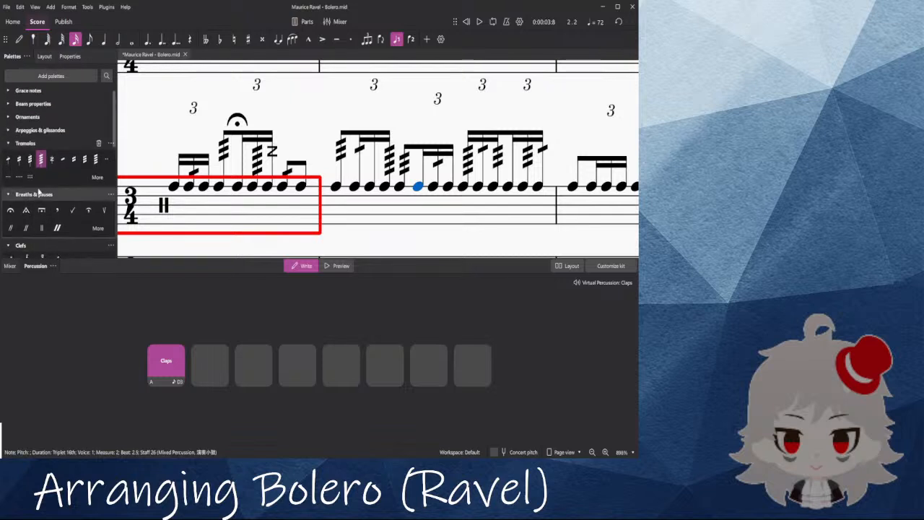
pyautogui.click(8, 121)
pyautogui.click(24, 132)
# Step: Play measures 1 and 2 of the snare staff twice to check how the tremolos and turn sound
pyautogui.click(300, 206)
pyautogui.press('space')
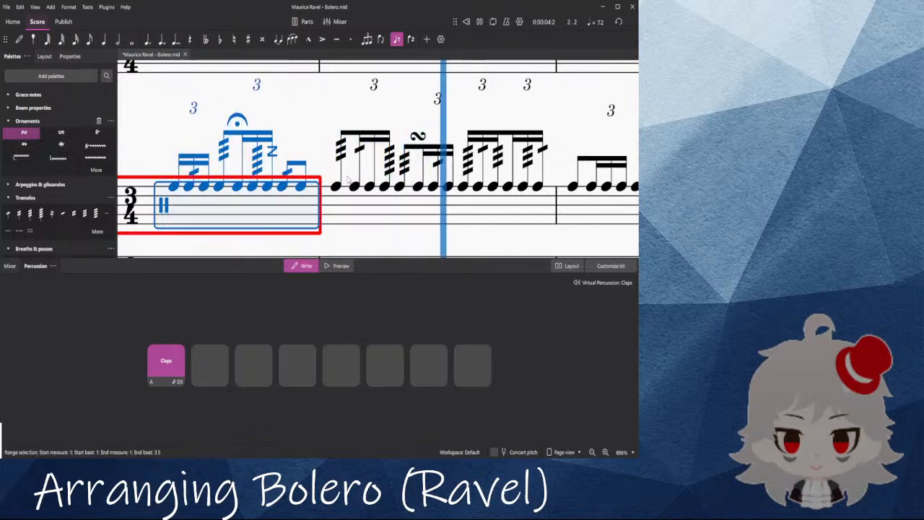
pyautogui.press('space')
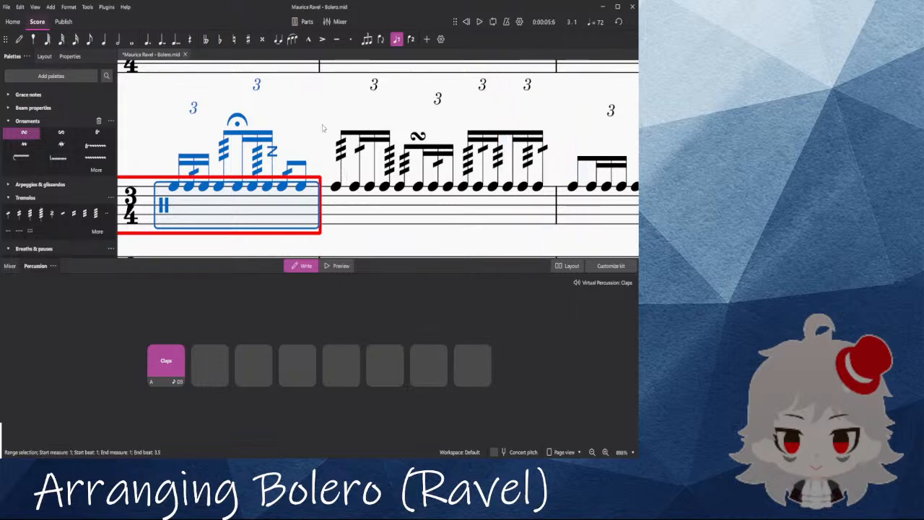
pyautogui.scroll(-3, 318, 122)
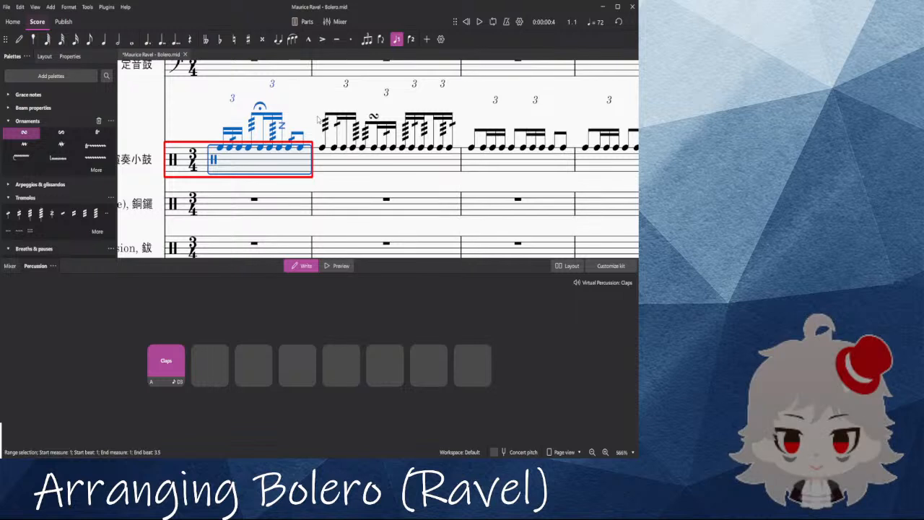
pyautogui.keyDown('shift'); pyautogui.click(336, 159); pyautogui.keyUp('shift')
pyautogui.press('Escape')
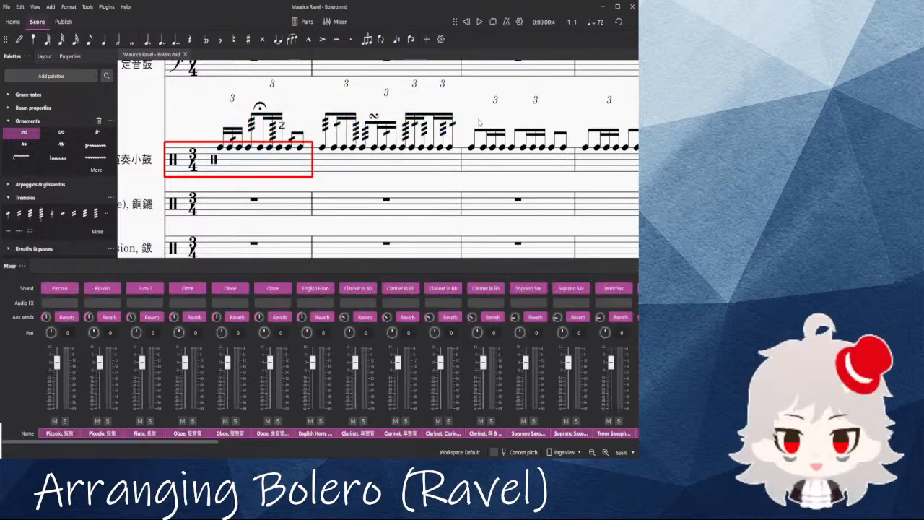
pyautogui.click(325, 170)
pyautogui.click(297, 164)
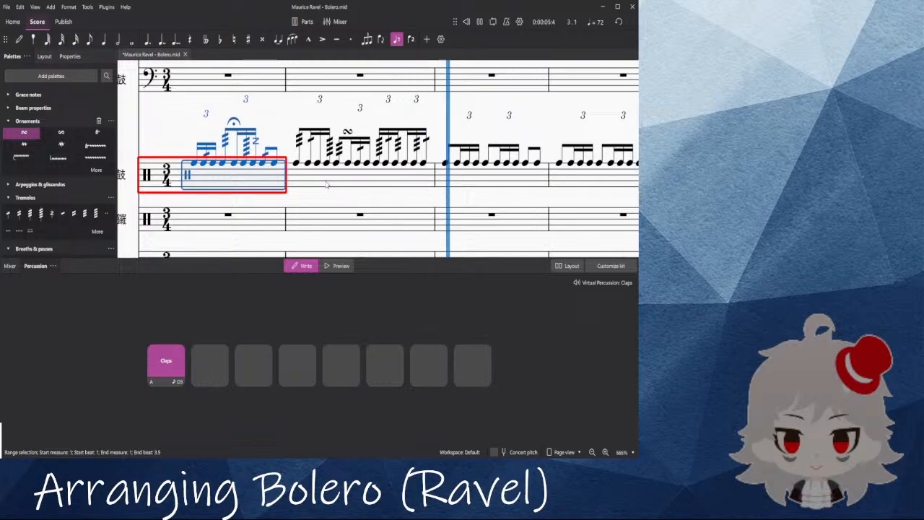
pyautogui.press('space')
pyautogui.moveTo(274, 114); pyautogui.dragTo(291, 138)
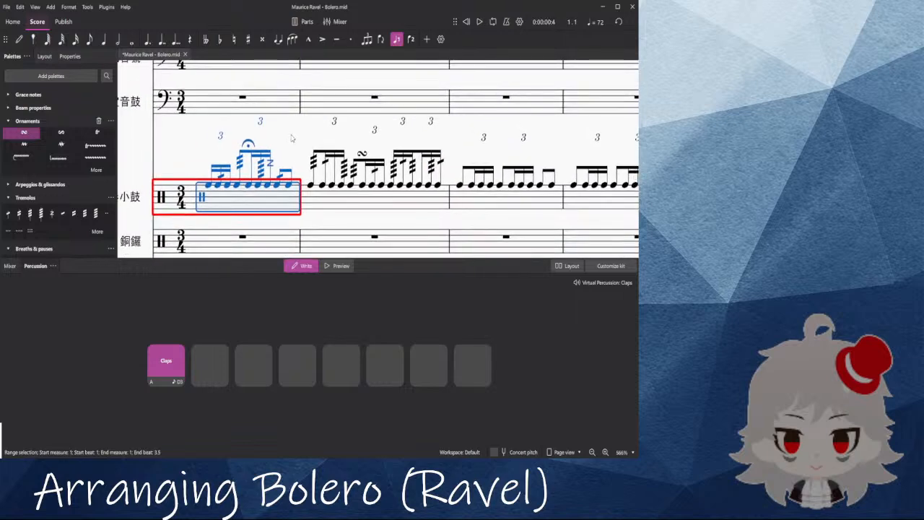
# Step: Copy measures 1 and 2 of the snare staff and paste them over measures 338 and 339 near the end of the score
pyautogui.keyDown('shift'); pyautogui.click(322, 193); pyautogui.keyUp('shift')
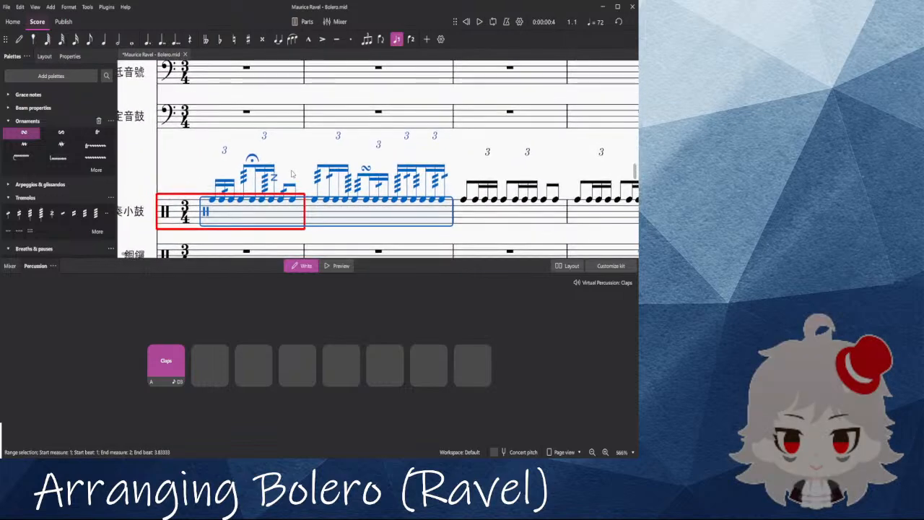
pyautogui.press('Escape')
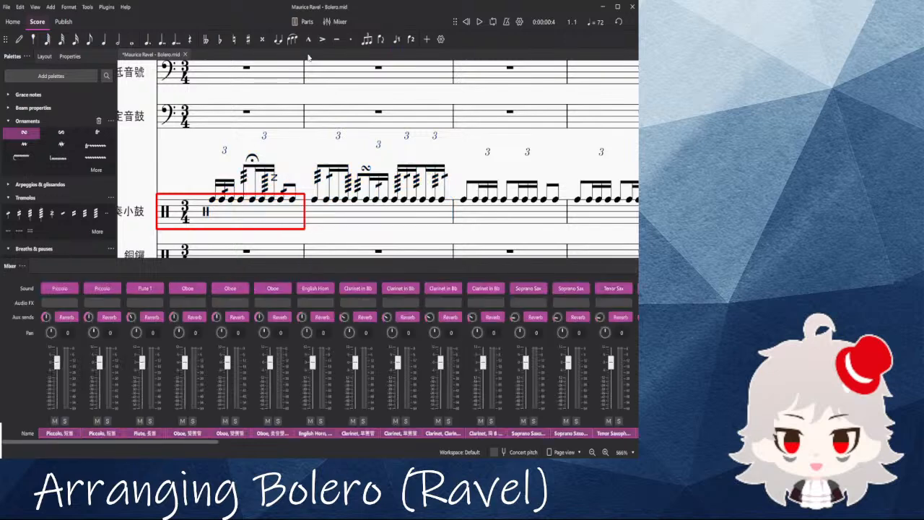
pyautogui.scroll(-3, 347, 156)
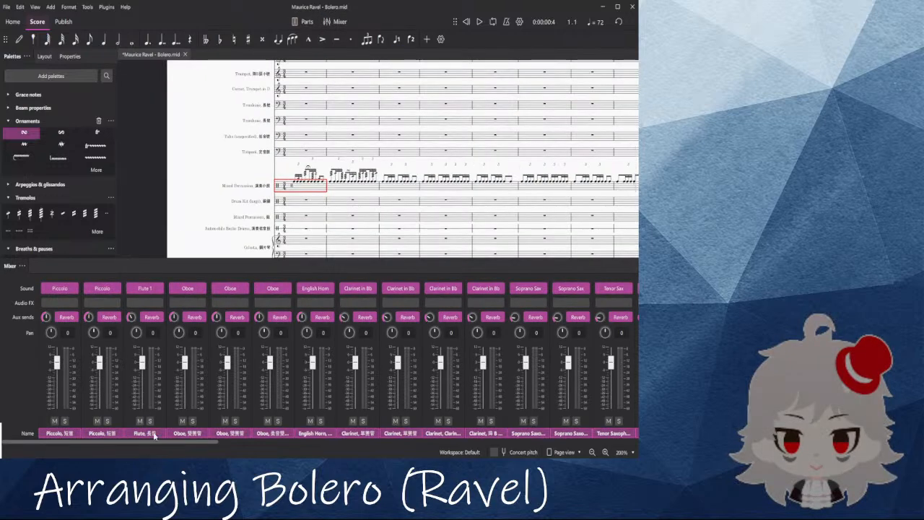
pyautogui.moveTo(155, 444)
pyautogui.mouseDown()
pyautogui.moveTo(423, 443)
pyautogui.moveTo(161, 442)
pyautogui.mouseUp()
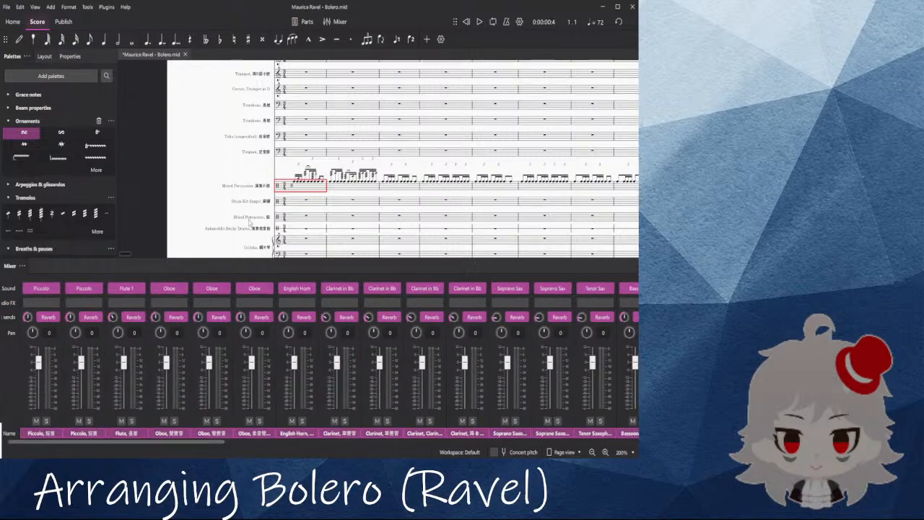
pyautogui.moveTo(128, 254); pyautogui.dragTo(616, 276)
pyautogui.scroll(-4, 515, 200)
pyautogui.moveTo(480, 172); pyautogui.dragTo(53, 184)
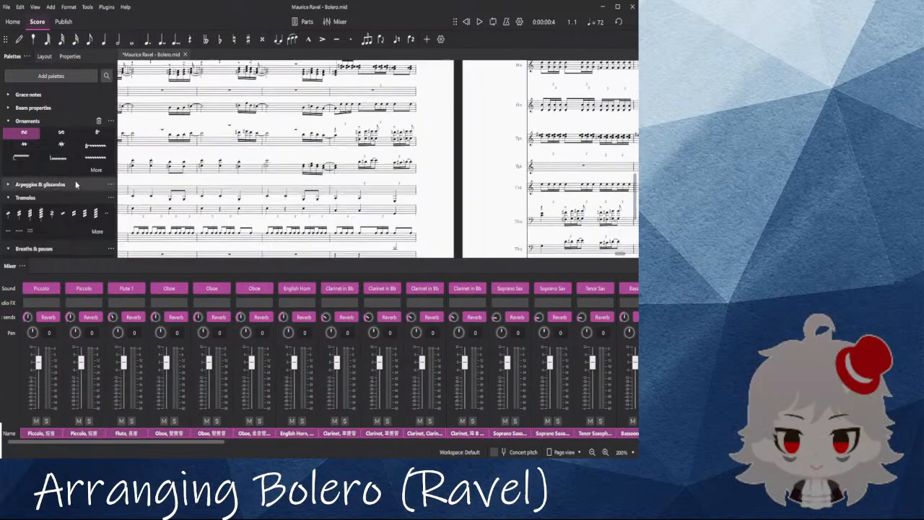
pyautogui.moveTo(489, 165); pyautogui.dragTo(62, 173)
pyautogui.scroll(-5, 424, 194)
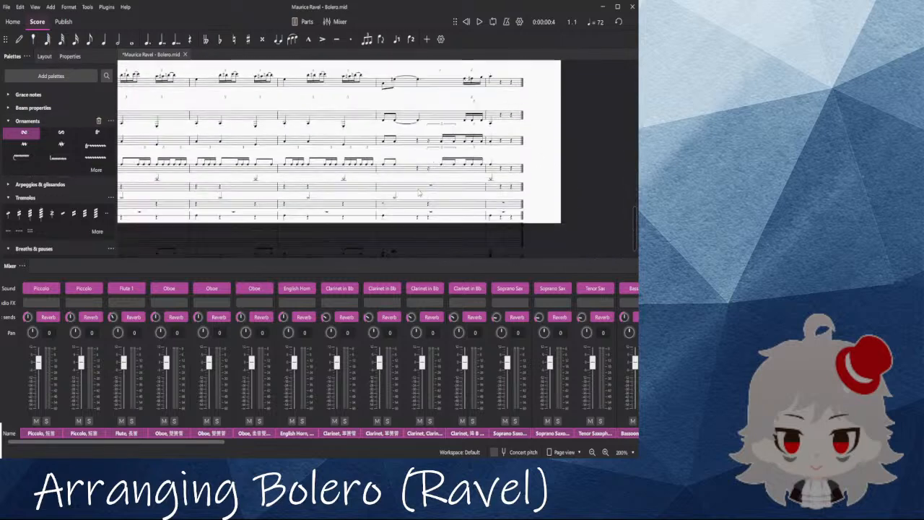
pyautogui.scroll(-1, 337, 206)
pyautogui.click(310, 148)
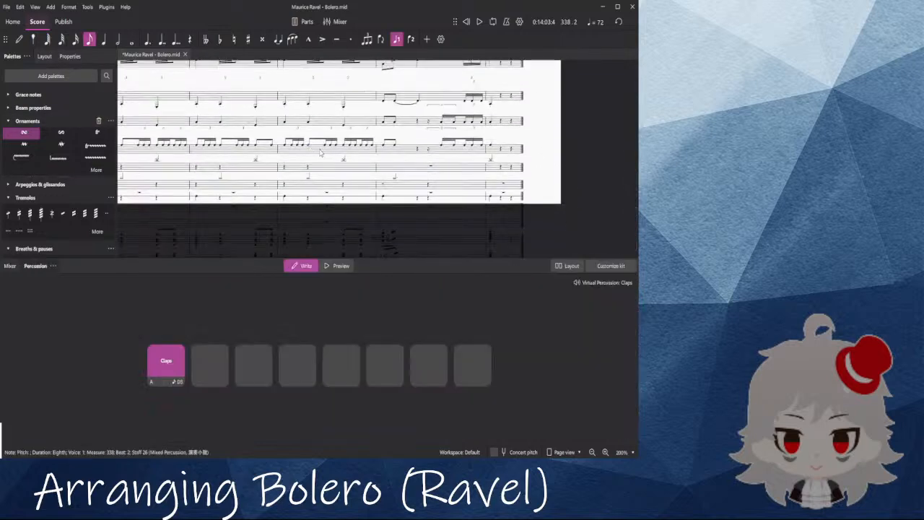
pyautogui.click(322, 152)
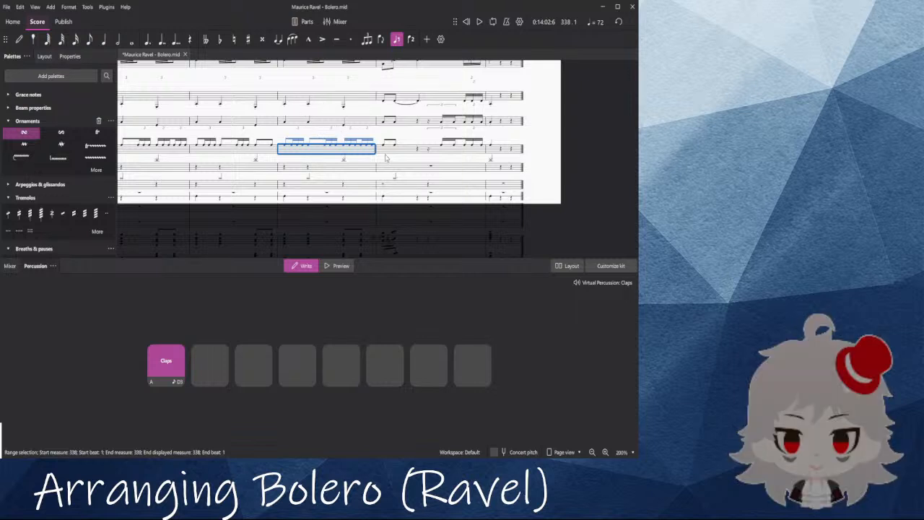
pyautogui.press('Escape')
# Step: Play the score from the first snare note of measure 336
pyautogui.scroll(2, 251, 173)
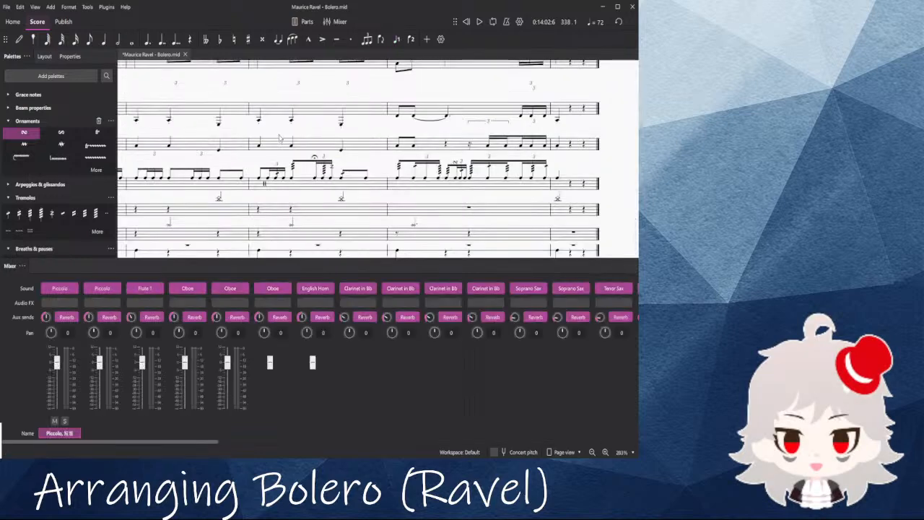
pyautogui.moveTo(251, 173); pyautogui.dragTo(392, 163)
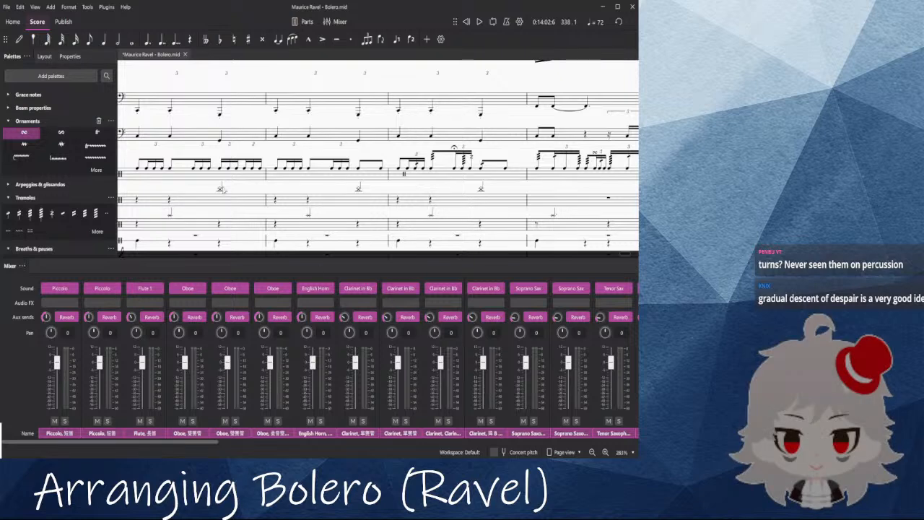
pyautogui.click(139, 172)
pyautogui.press('space')
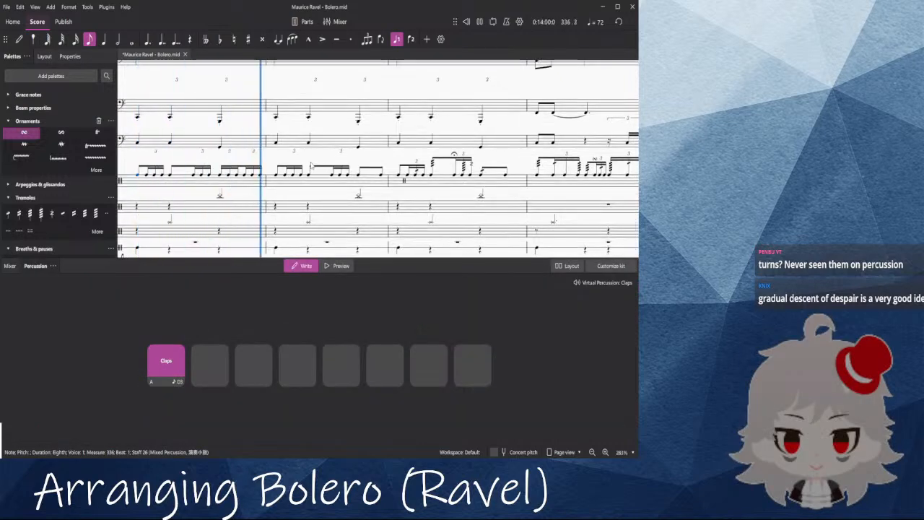
# Step: Stop the playback and bring the Claps channel into view in the mixer
pyautogui.click(334, 22)
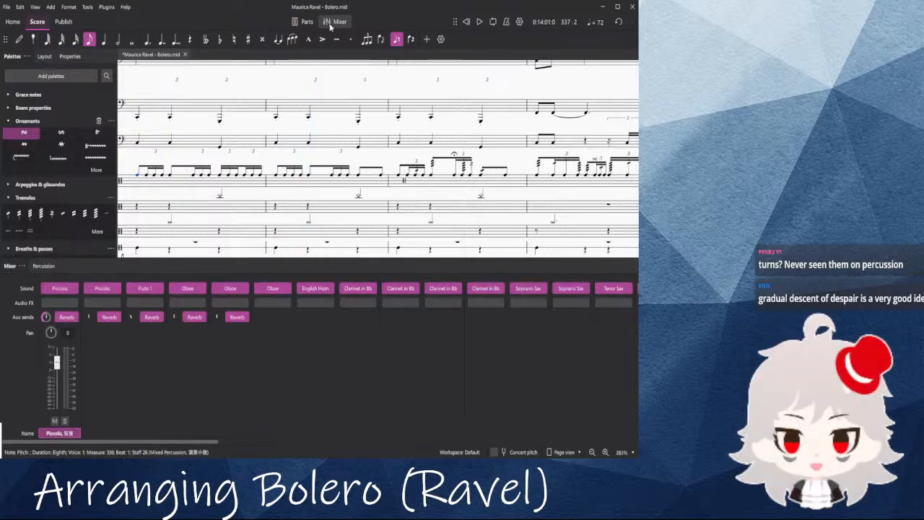
pyautogui.moveTo(193, 444); pyautogui.dragTo(449, 453)
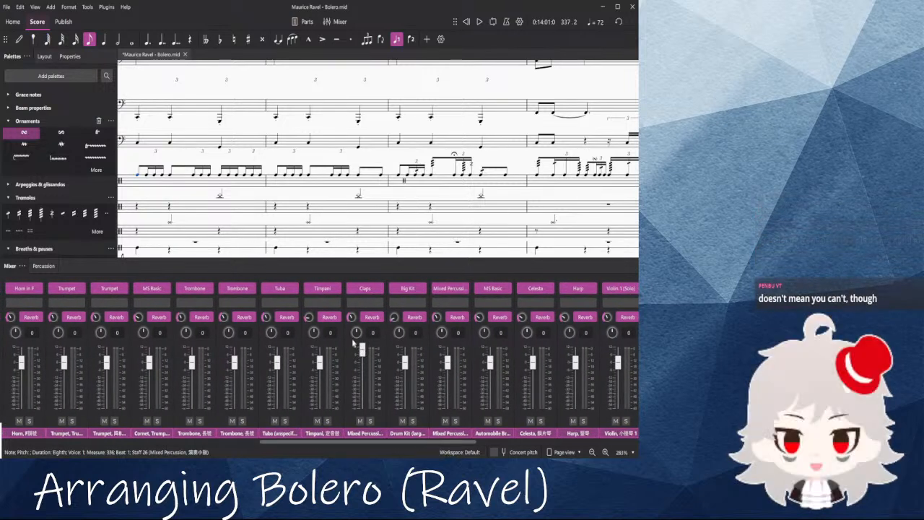
pyautogui.press('Escape')
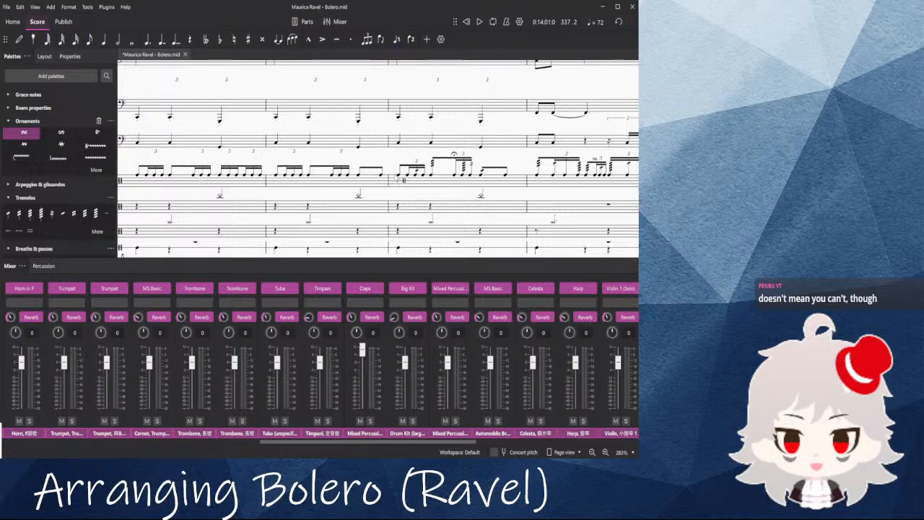
# Step: Play the score from the first snare note of measure 338 to hear the pasted measures, and clear the selection
pyautogui.click(405, 183)
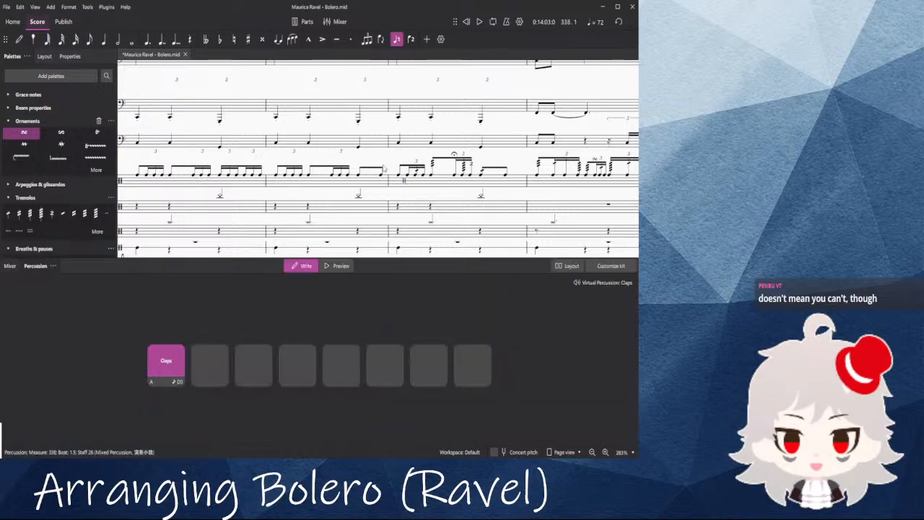
pyautogui.click(365, 156)
pyautogui.moveTo(365, 156); pyautogui.dragTo(327, 158)
pyautogui.click(361, 175)
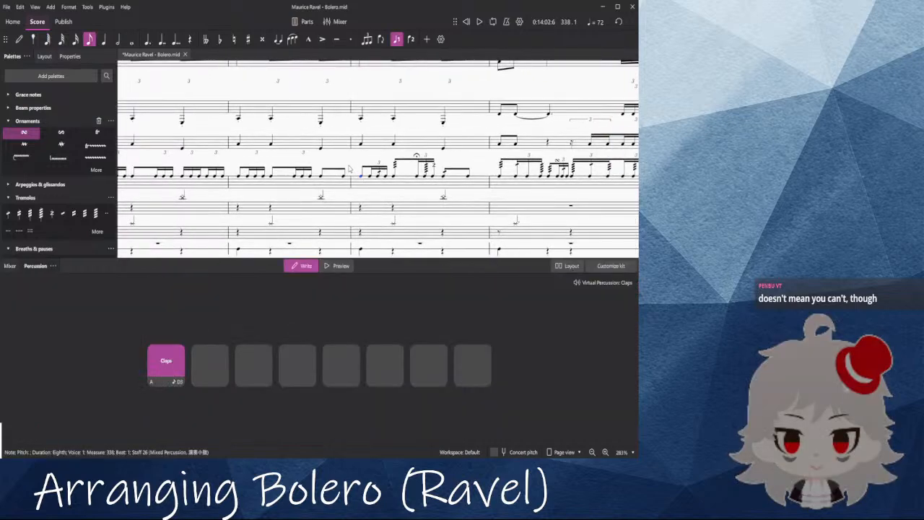
pyautogui.press('space')
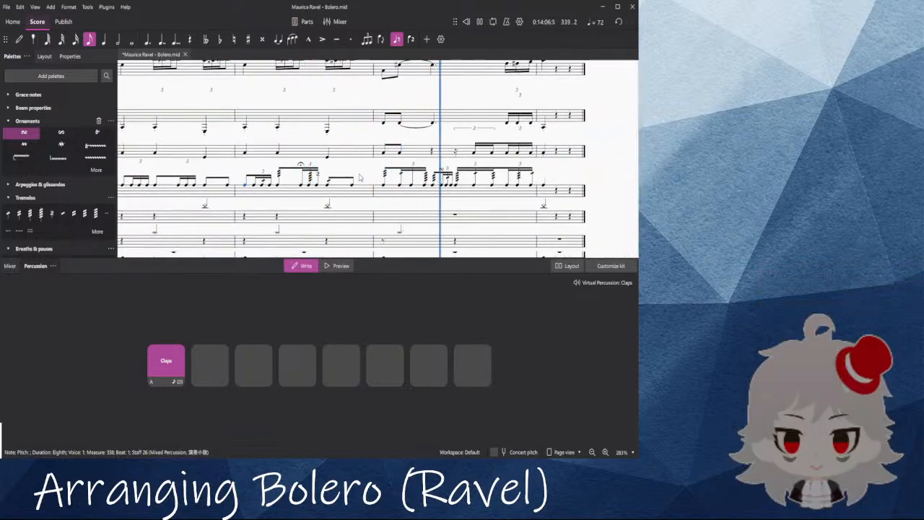
pyautogui.press('space')
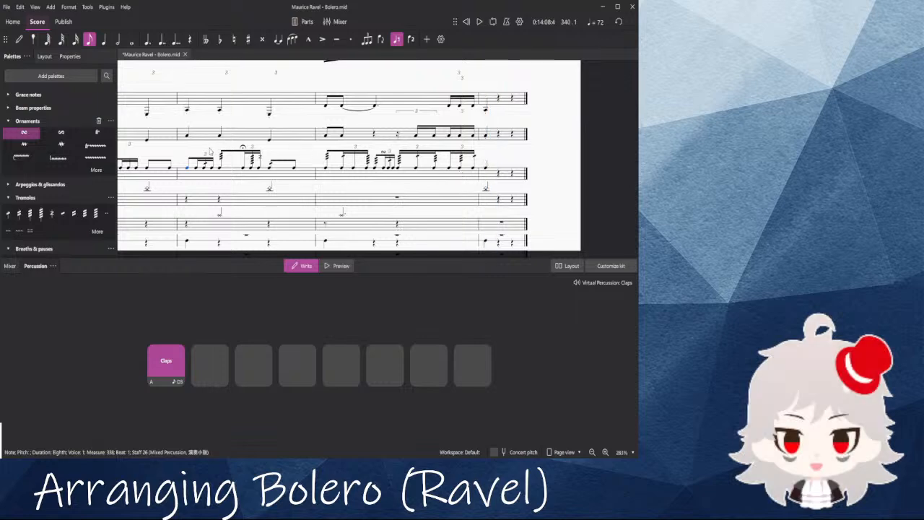
pyautogui.press('Escape')
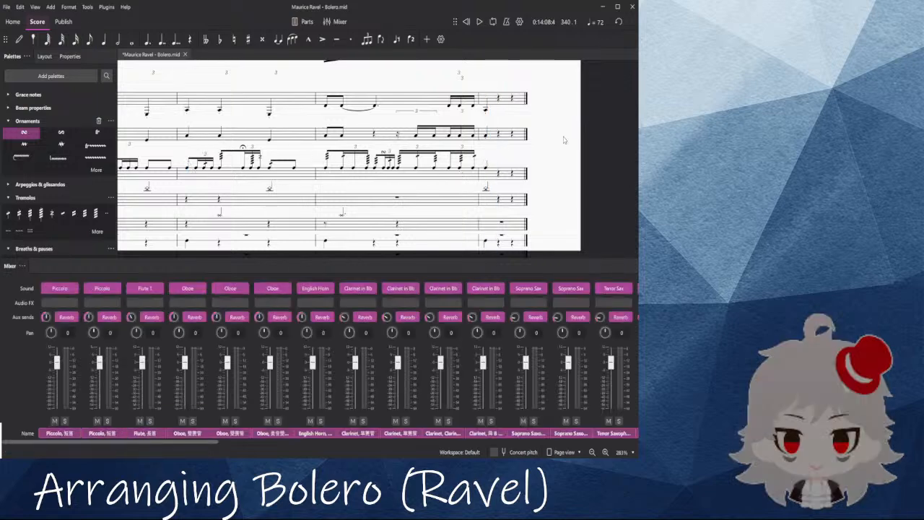
# Step: Play the ending of the score from the first snare note of measure 337
pyautogui.scroll(-3, 564, 140)
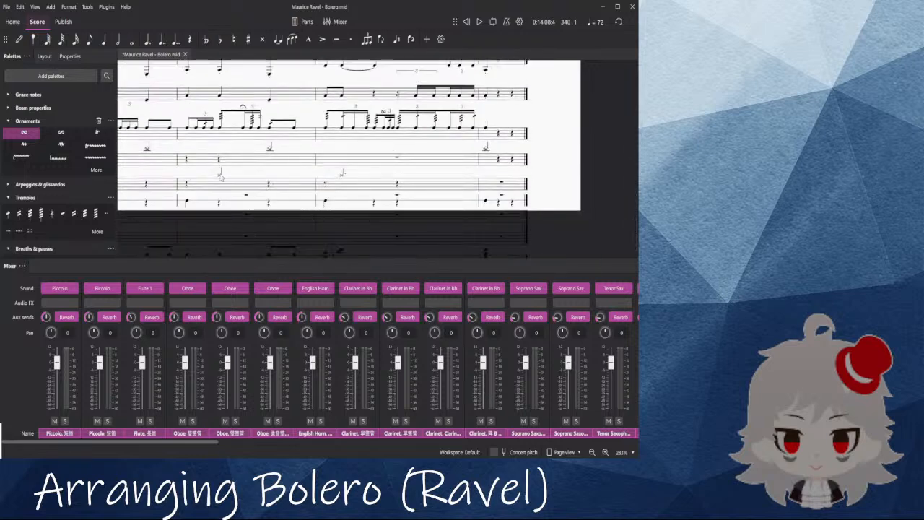
pyautogui.moveTo(191, 152); pyautogui.dragTo(387, 203)
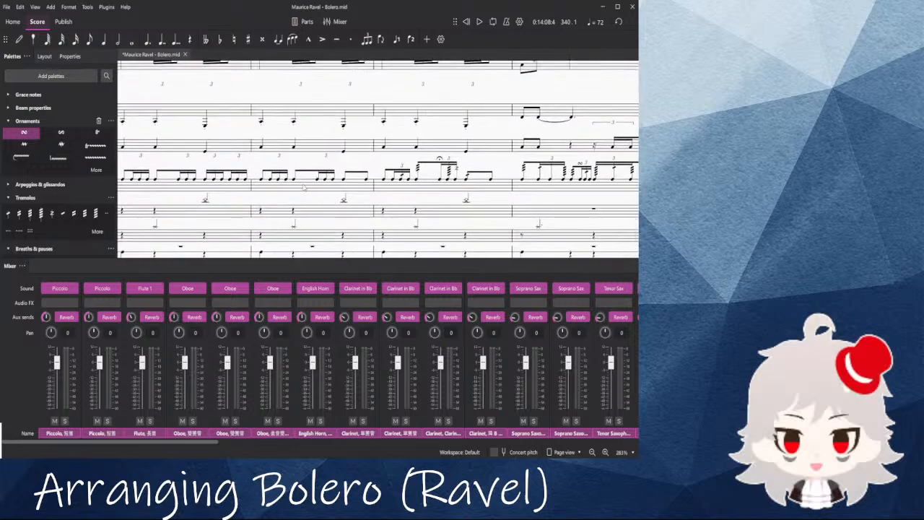
pyautogui.click(260, 179)
pyautogui.press('n')
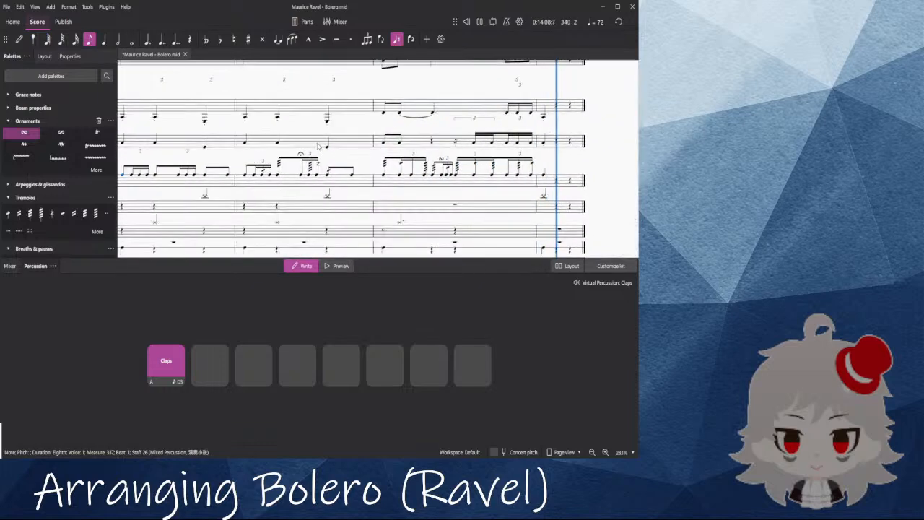
# Step: Stop the playback, select the piccolo's first note of measure 340 and look over the instrument channels in the mixer
pyautogui.press('space')
pyautogui.moveTo(405, 188); pyautogui.dragTo(324, 165)
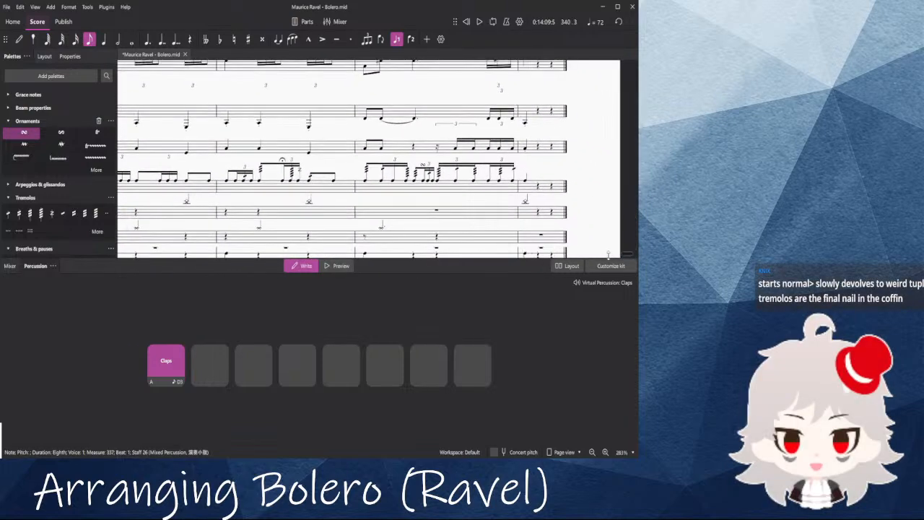
pyautogui.scroll(15, 566, 132)
pyautogui.scroll(-2, 541, 135)
pyautogui.scroll(-6, 541, 135)
pyautogui.moveTo(345, 258); pyautogui.dragTo(350, 399)
pyautogui.scroll(10, 592, 118)
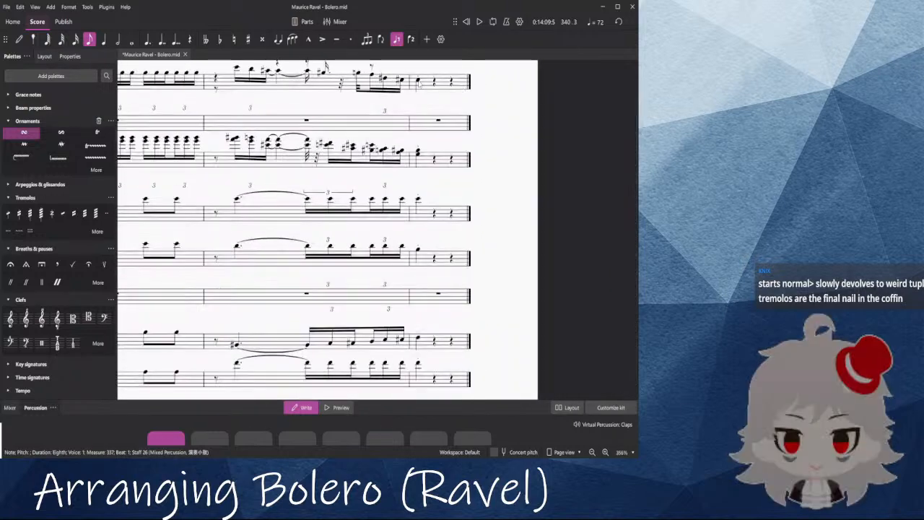
pyautogui.click(418, 82)
pyautogui.press('F10')
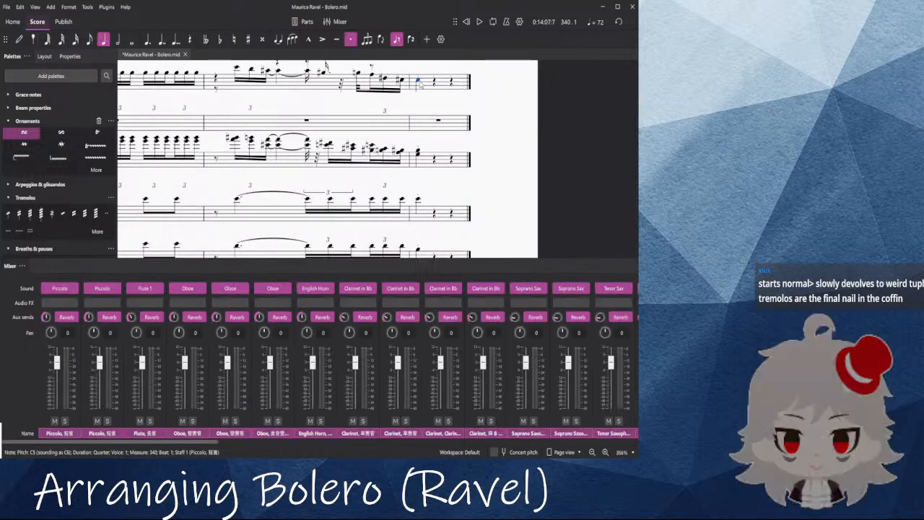
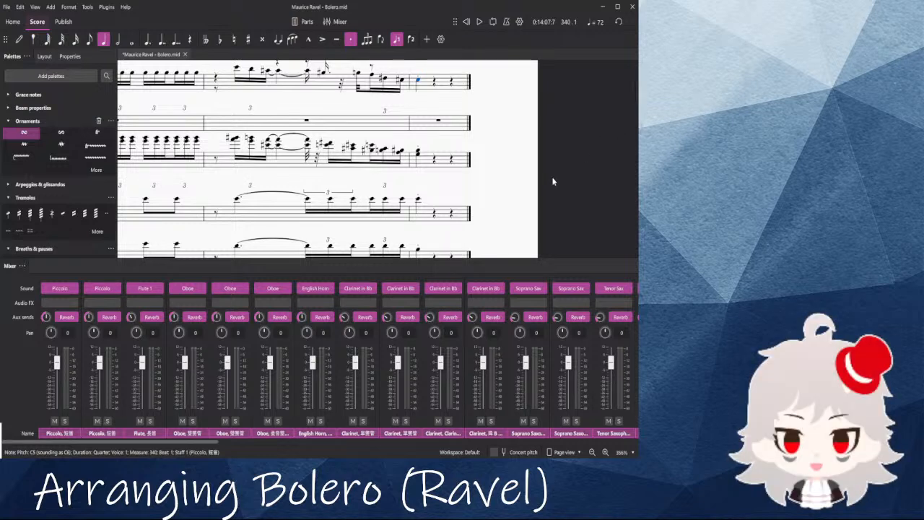
pyautogui.moveTo(547, 184); pyautogui.dragTo(602, 61)
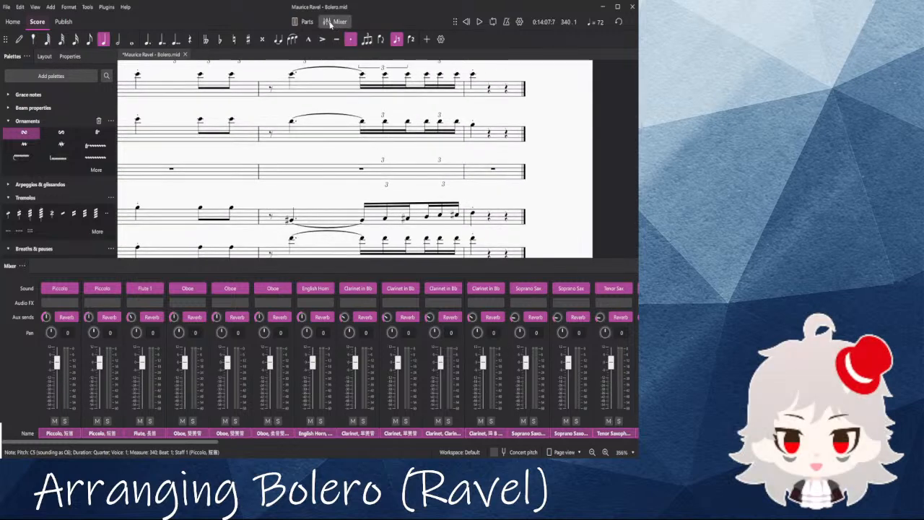
pyautogui.click(334, 23)
# Step: Alter the first notes of measure 340 for bassoon and English horn, and lower the staff 9 clarinet's note to A♭5
pyautogui.scroll(-2, 416, 272)
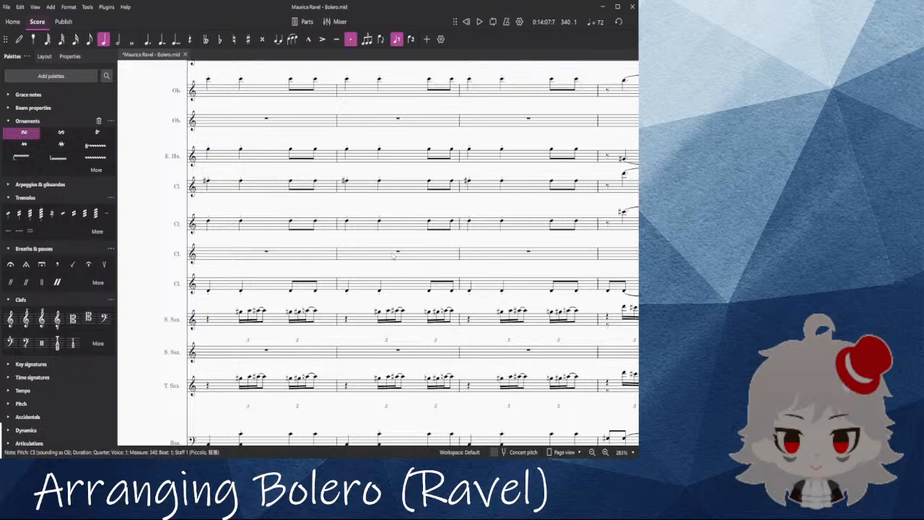
pyautogui.hscroll(5, 396, 234)
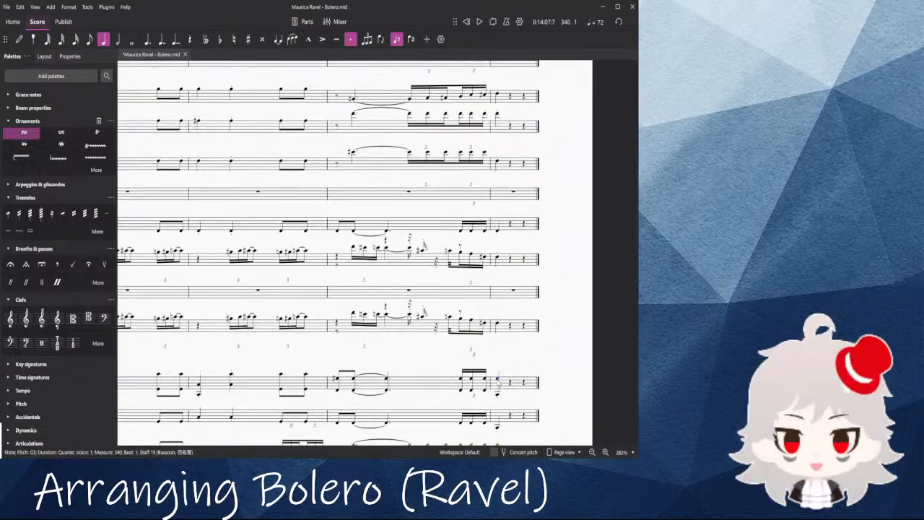
pyautogui.click(496, 229)
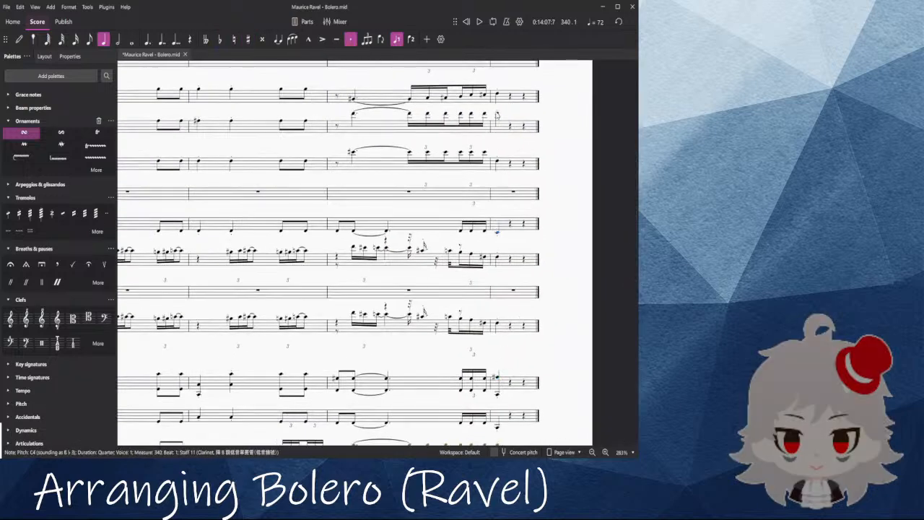
pyautogui.click(497, 114)
pyautogui.press('Down')
pyautogui.click(497, 164)
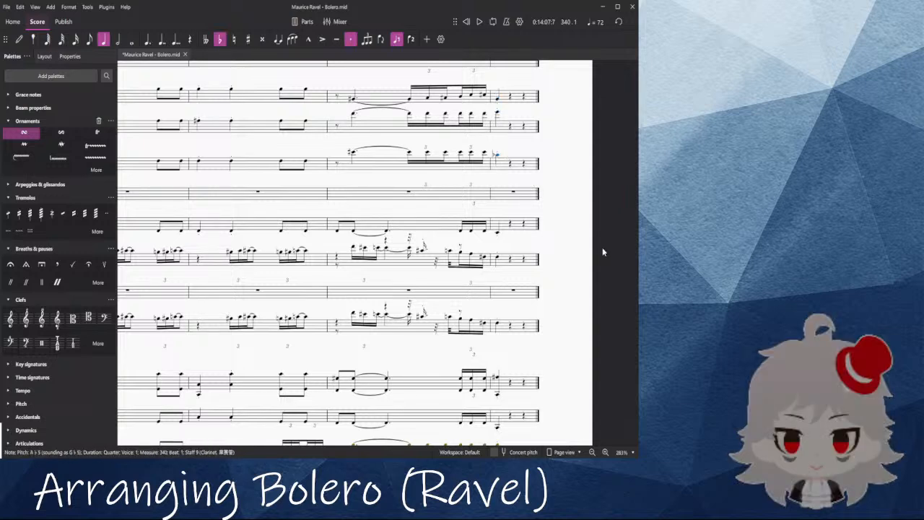
pyautogui.press('Down')
# Step: Alter the staff 17 horn chord in measure 340 and lower a note of the trumpet chord by an octave and a semitone
pyautogui.moveTo(604, 250); pyautogui.dragTo(517, 81)
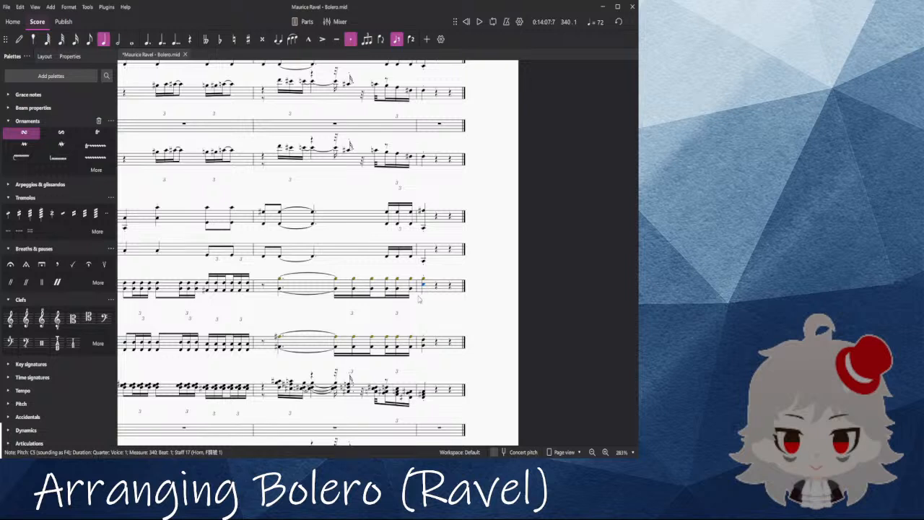
pyautogui.click(423, 392)
pyautogui.hotkey('ctrl', 'Down')
pyautogui.press('Down')
# Step: Play the ending from the trumpet's rest at the start of measure 339
pyautogui.hotkey('ctrl', 'Left')
pyautogui.moveTo(537, 333); pyautogui.dragTo(517, 330)
pyautogui.press('space')
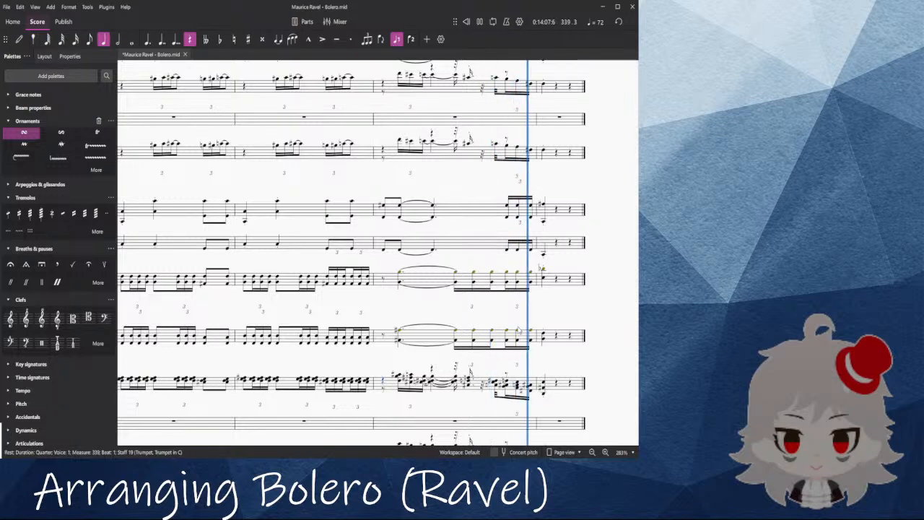
pyautogui.press('space')
# Step: Raise the staff 4 oboe's first note of measure 340 to D♯6
pyautogui.moveTo(602, 166); pyautogui.dragTo(545, 433)
pyautogui.moveTo(538, 140); pyautogui.dragTo(537, 259)
pyautogui.click(485, 236)
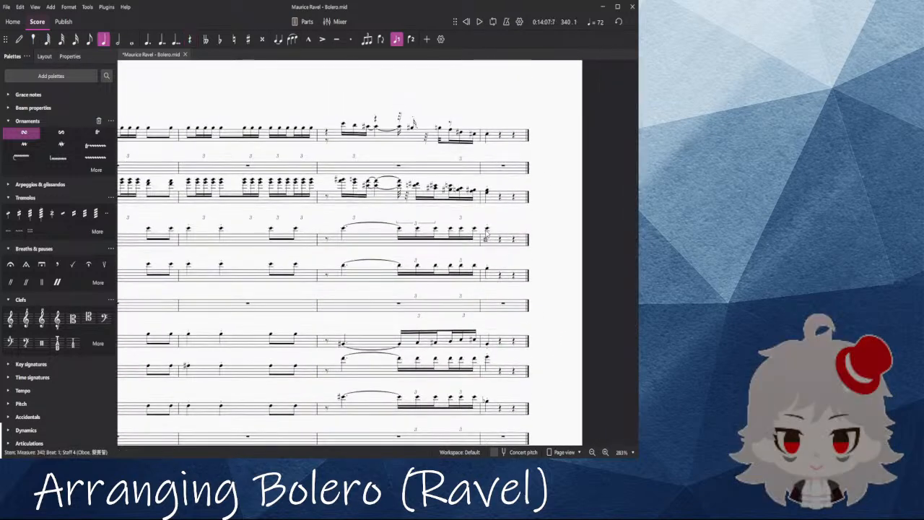
pyautogui.click(488, 231)
pyautogui.press('Up')
pyautogui.press('Up')
pyautogui.press('Up')
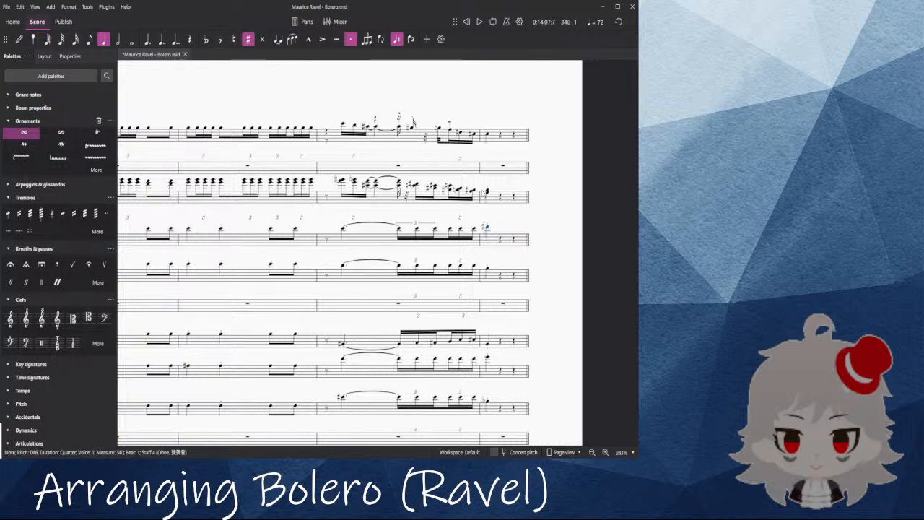
# Step: Lower a note of the flute chord in measure 340 and raise the piccolo's note there to D5
pyautogui.click(487, 192)
pyautogui.press('Down')
pyautogui.press('Down')
pyautogui.press('Down')
pyautogui.press('Down')
pyautogui.click(487, 136)
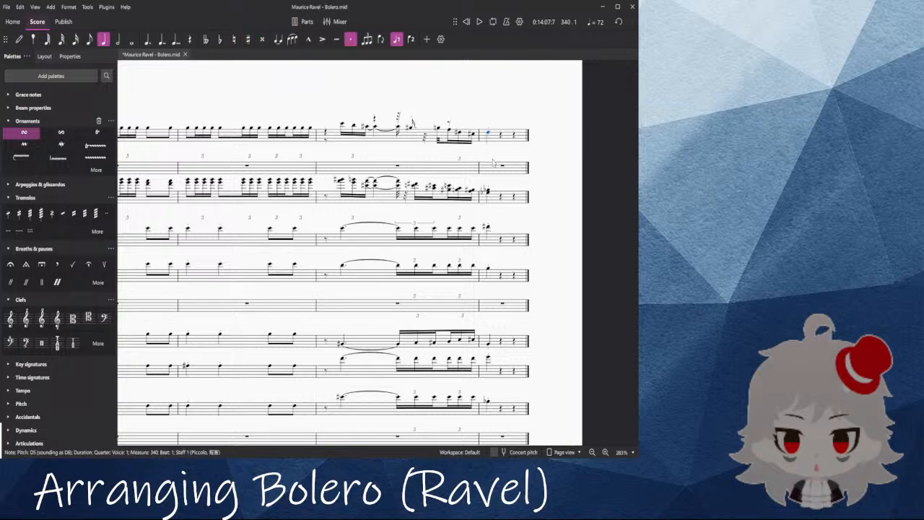
# Step: Raise the tenor saxophone's first note of measure 340 to D♯5
pyautogui.scroll(-4, 514, 266)
pyautogui.click(491, 244)
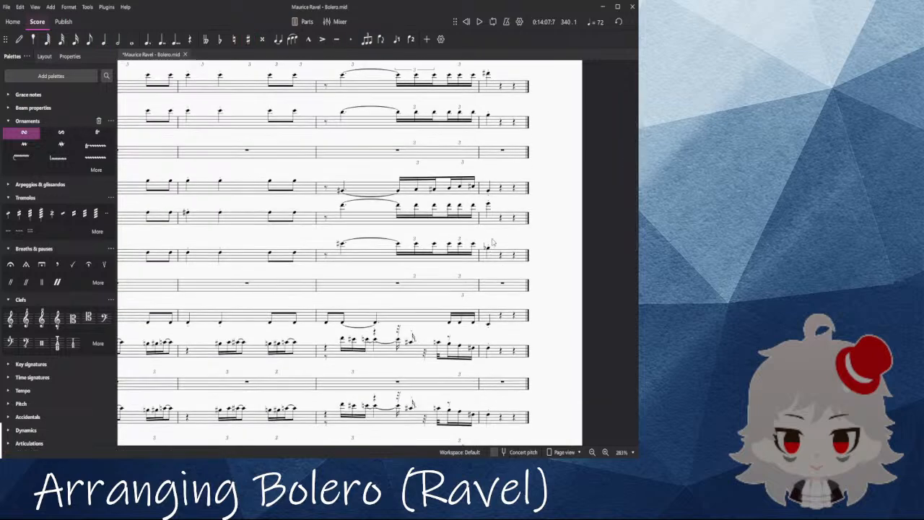
pyautogui.scroll(-3, 496, 265)
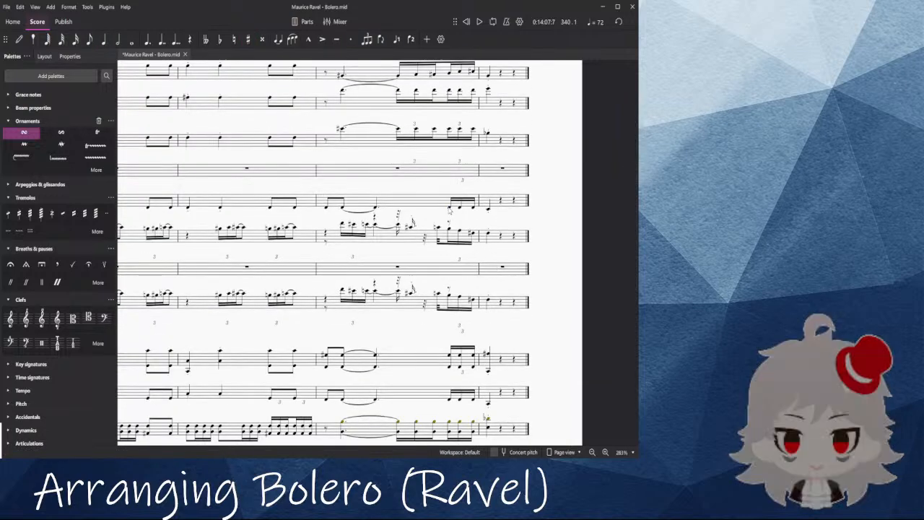
pyautogui.click(448, 208)
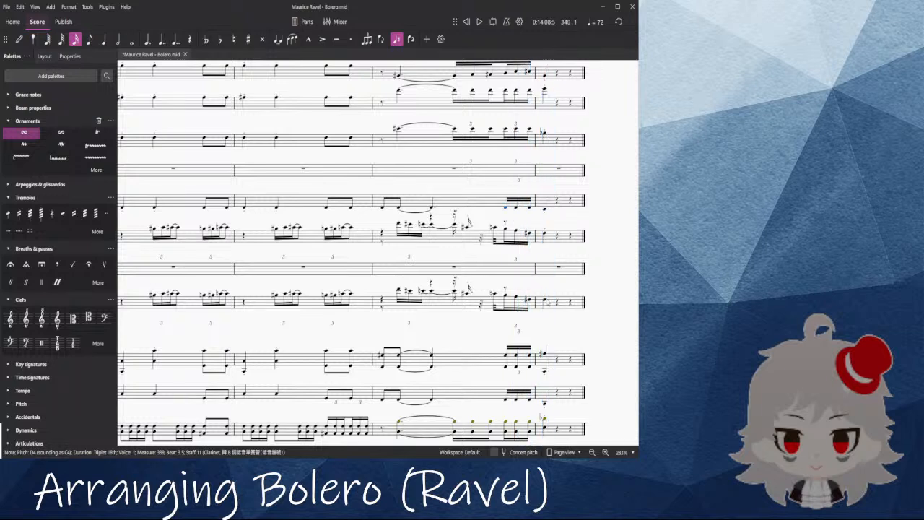
pyautogui.click(545, 302)
pyautogui.press('Up')
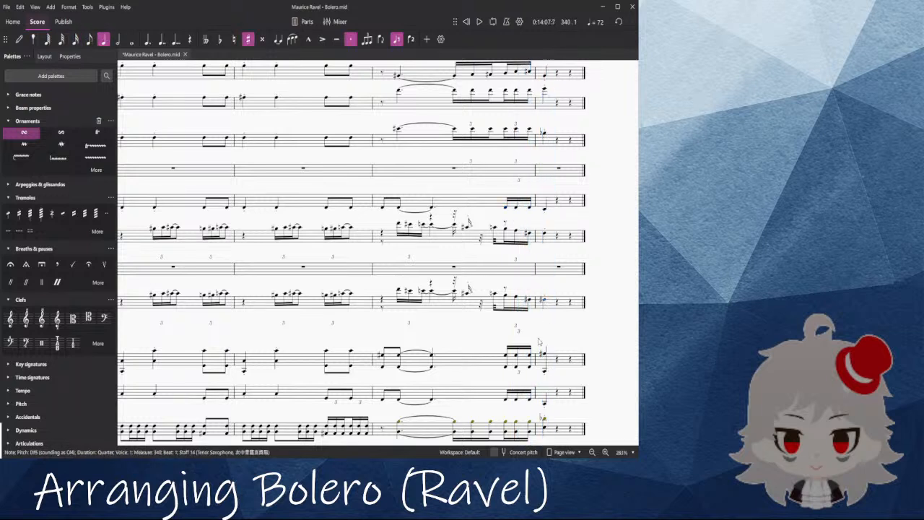
# Step: Lower the contrabassoon's first note of measure 340 to C2 and raise the trombones' notes on the same beat
pyautogui.scroll(-1, 545, 340)
pyautogui.click(544, 368)
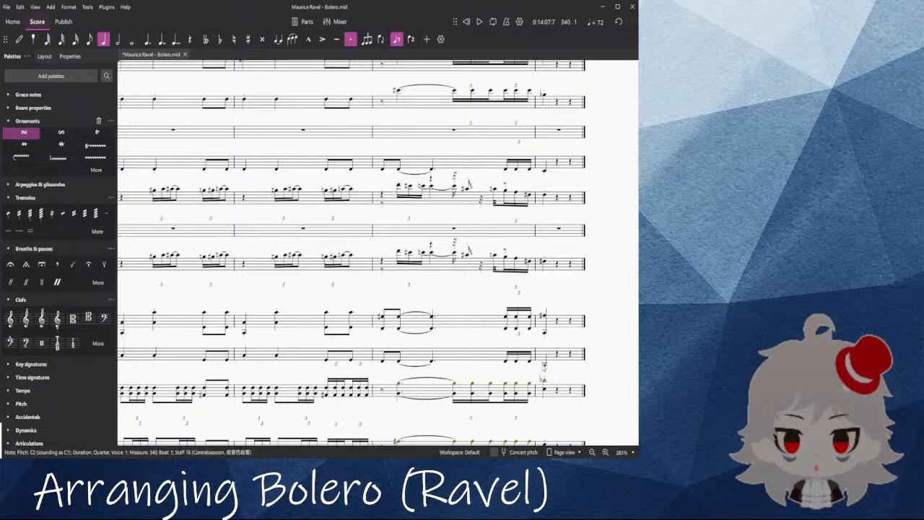
pyautogui.scroll(-7, 527, 354)
pyautogui.scroll(2, 569, 286)
pyautogui.click(539, 340)
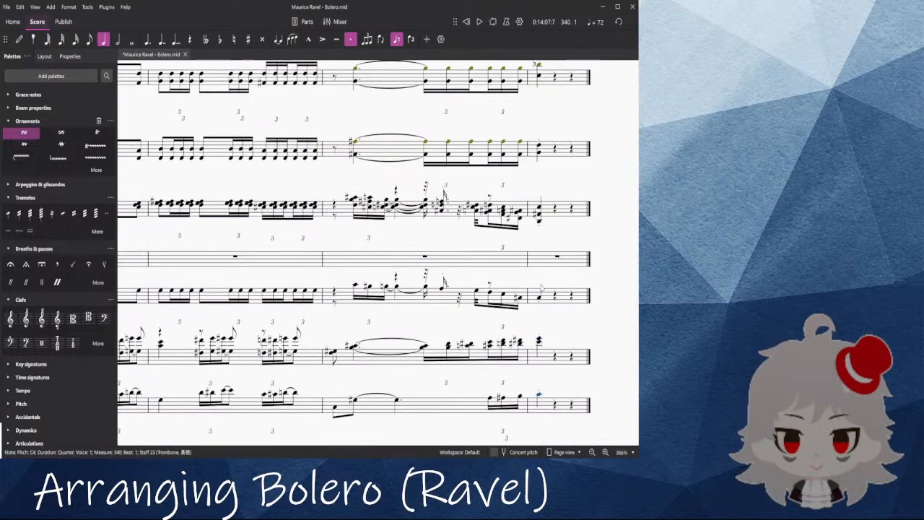
pyautogui.press('Up')
# Step: Lower the Trumpet in D's first note of measure 340 to A♭4 and play the ending from measure 339
pyautogui.click(538, 147)
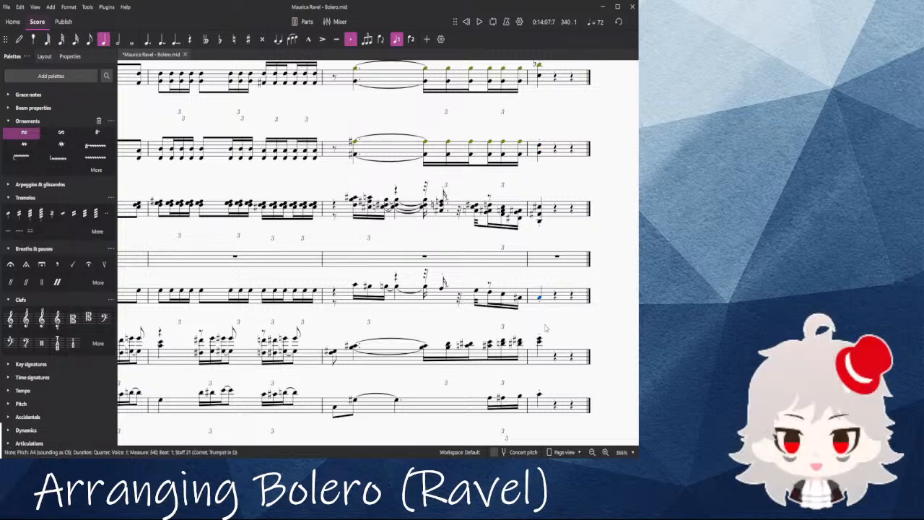
pyautogui.press('Down')
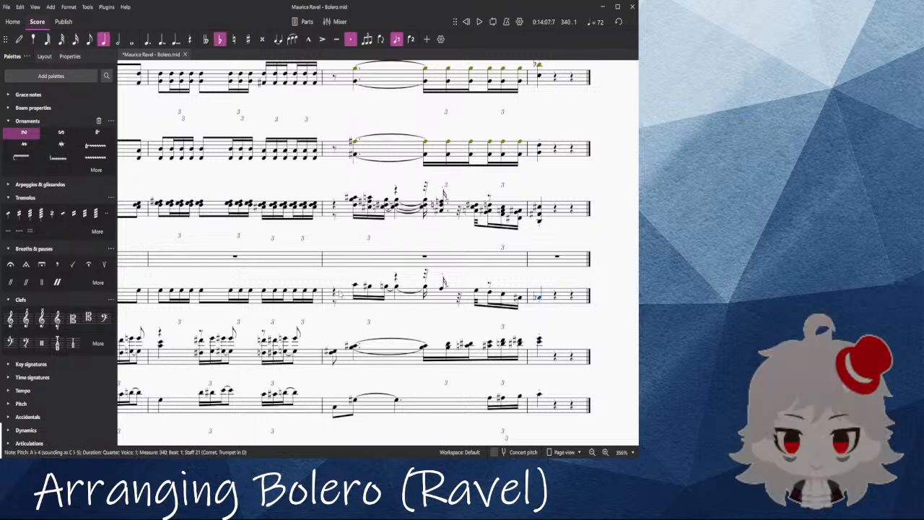
pyautogui.click(335, 293)
pyautogui.press('space')
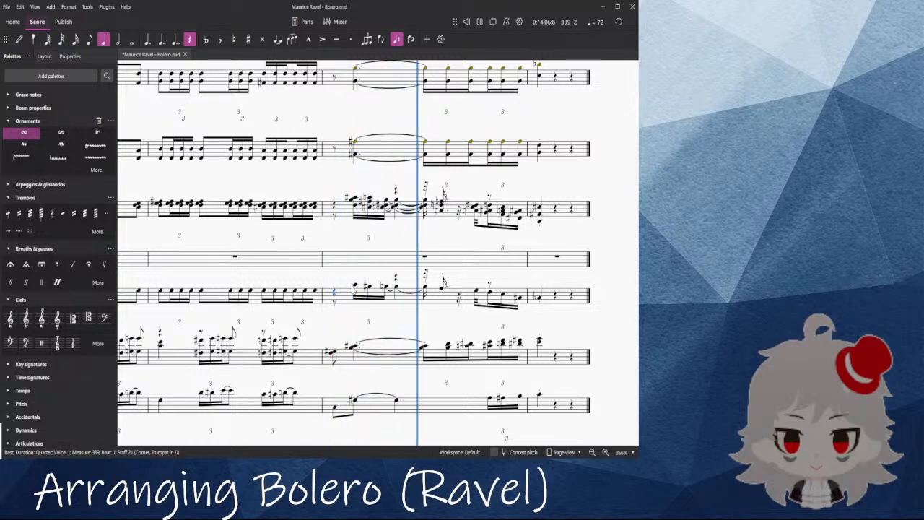
pyautogui.press('space')
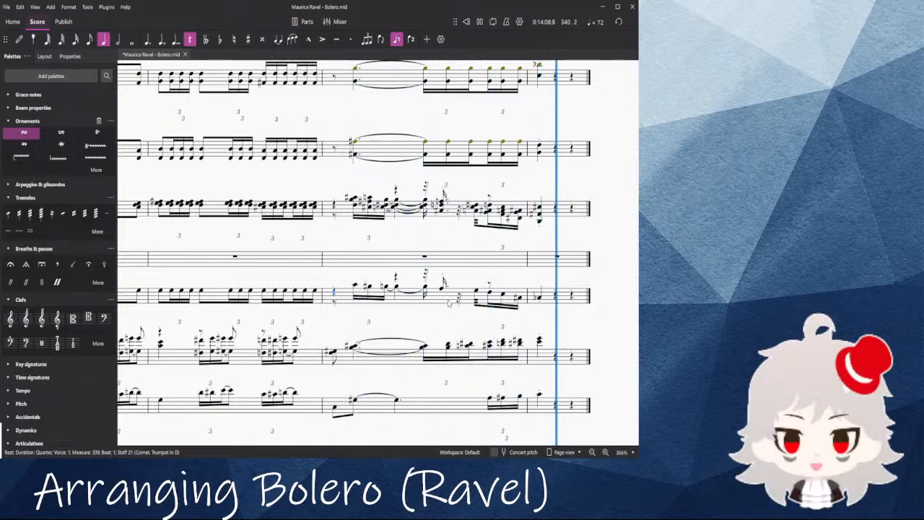
# Step: Move the tuba's C2 in measure 340 to beat 2 and shorten it to a 32nd note
pyautogui.click(399, 320)
pyautogui.scroll(-2, 404, 322)
pyautogui.scroll(-3, 528, 361)
pyautogui.scroll(3, 529, 361)
pyautogui.click(498, 319)
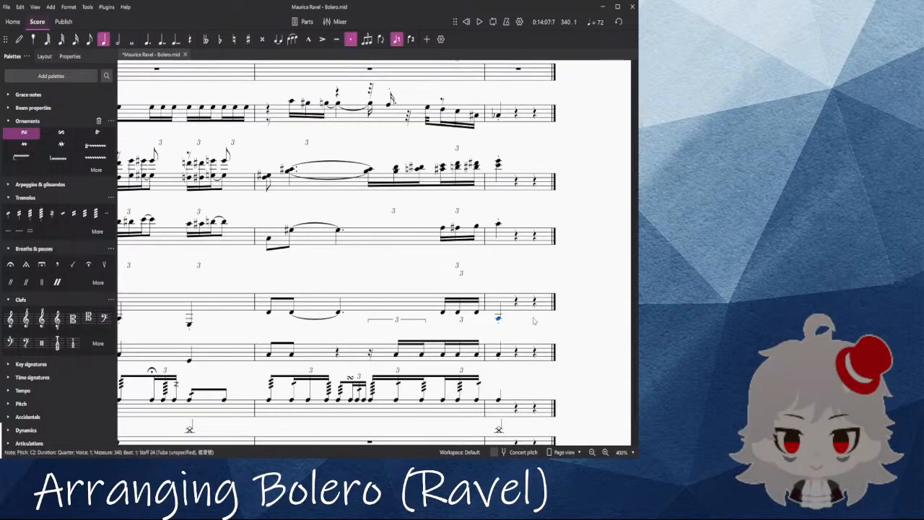
pyautogui.scroll(3, 532, 322)
pyautogui.press('c')
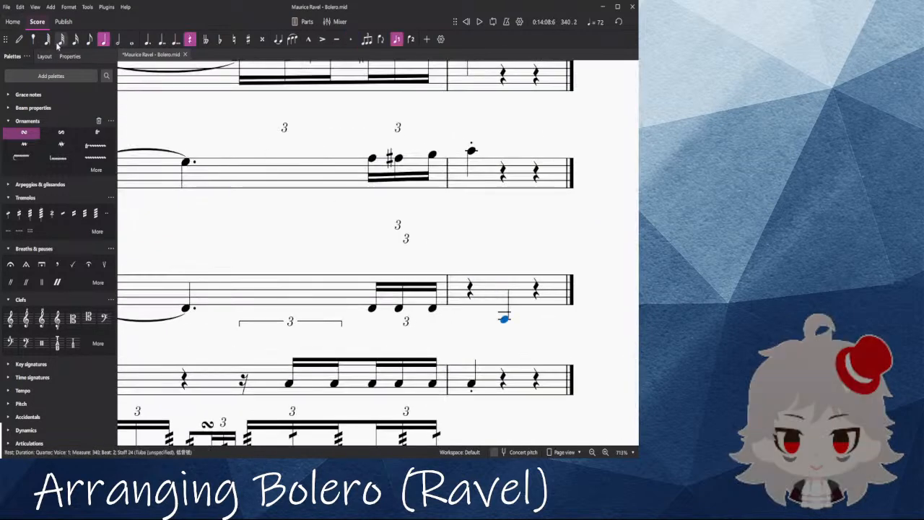
pyautogui.click(61, 39)
# Step: Play the ending from the tuba's dotted quarter note in measure 339
pyautogui.click(180, 307)
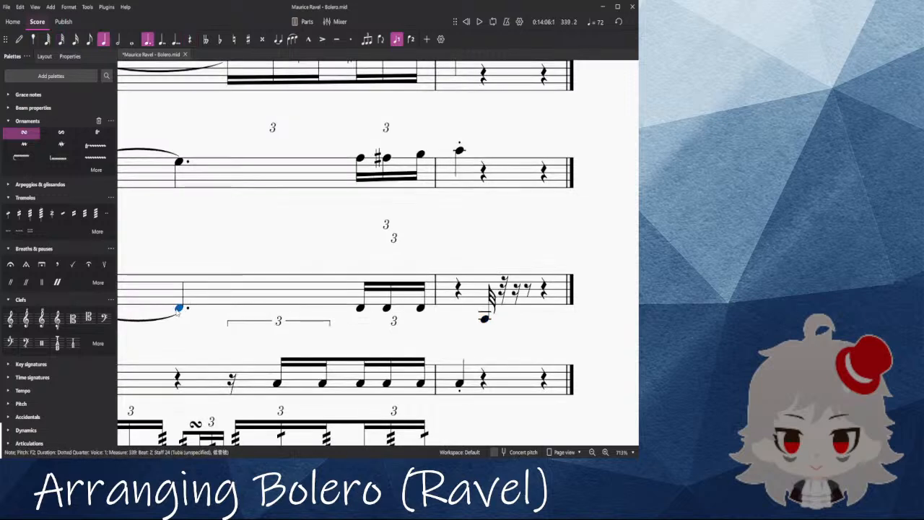
pyautogui.press('space')
pyautogui.scroll(-3, 396, 282)
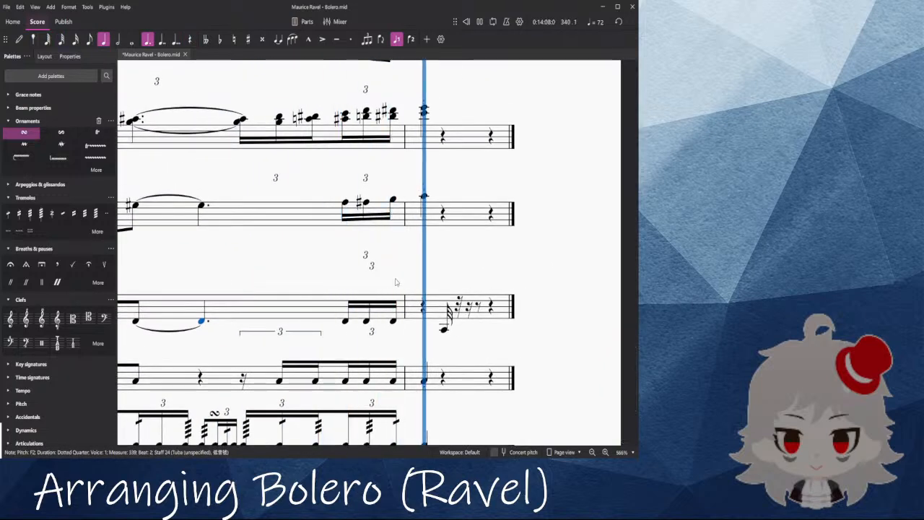
# Step: Give the tuba's 32nd note in measure 340 an fff dynamic, an accent and a staccato
pyautogui.click(459, 329)
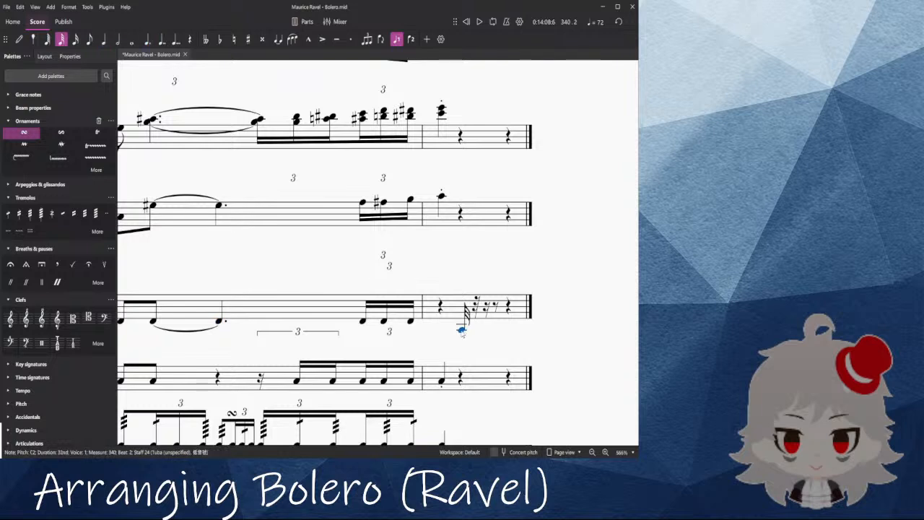
pyautogui.scroll(-4, 29, 318)
pyautogui.click(9, 281)
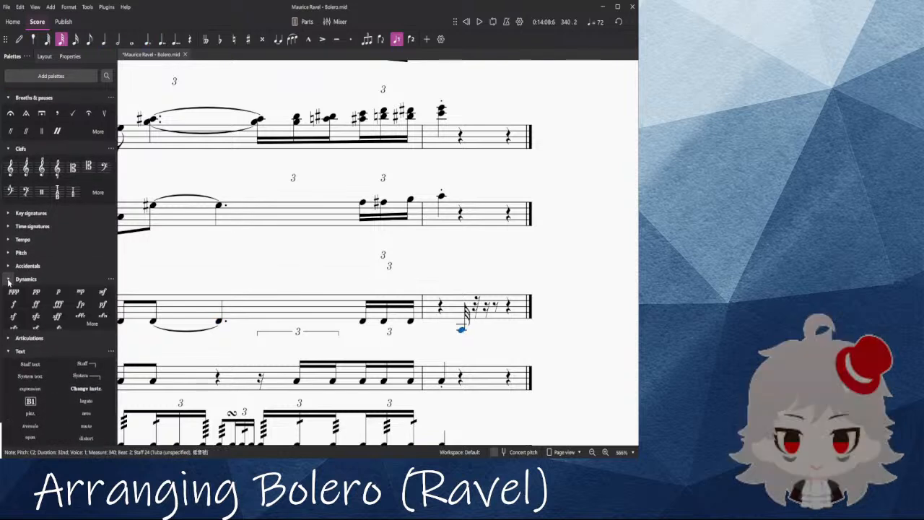
pyautogui.click(58, 304)
pyautogui.click(461, 331)
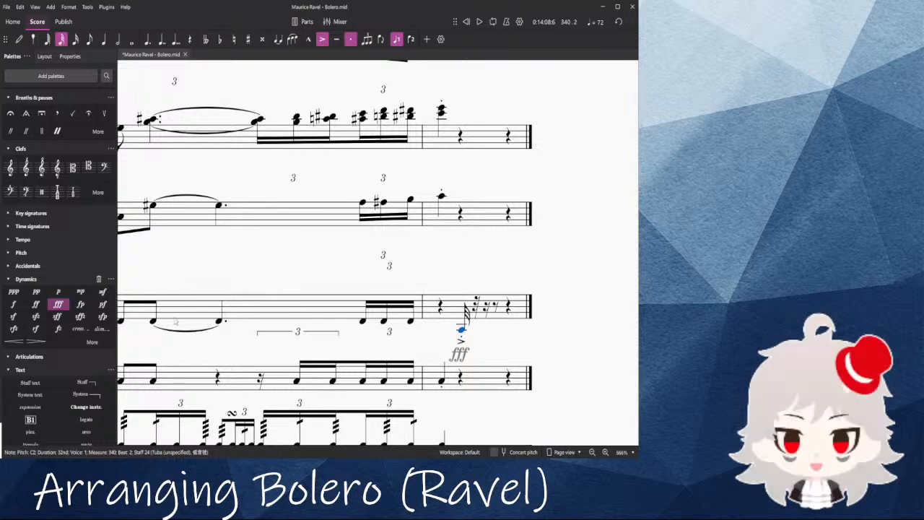
# Step: Play the ending from the tuba's tied eighth note in measure 339
pyautogui.click(154, 322)
pyautogui.press('space')
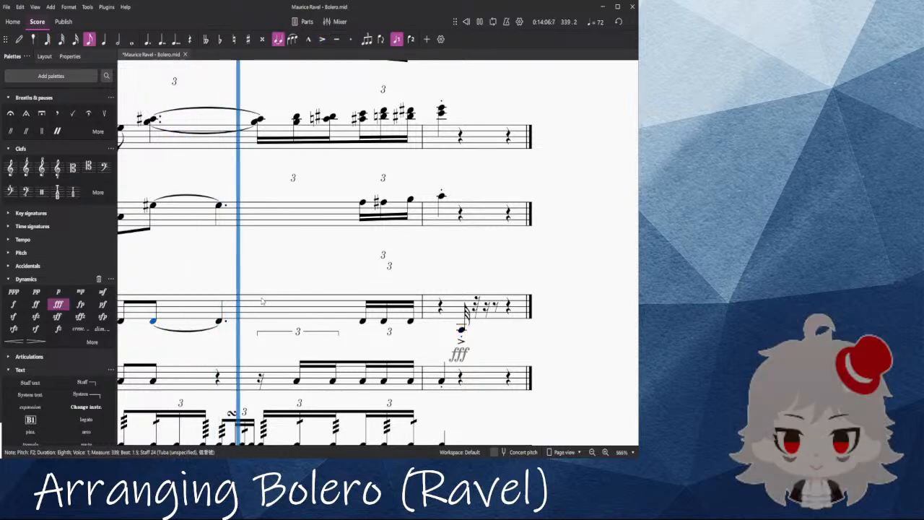
pyautogui.press('space')
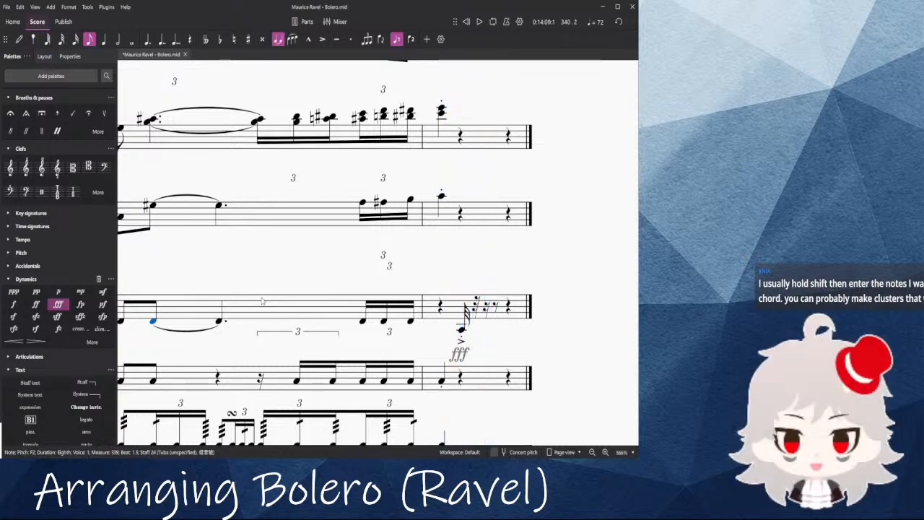
# Step: In measure 340, enter E4 in the upper trombone's beat 1 chord and a very high quarter note on beat 2
pyautogui.click(441, 197)
pyautogui.hotkey('shift', 'Up')
pyautogui.hotkey('shift', 'Up')
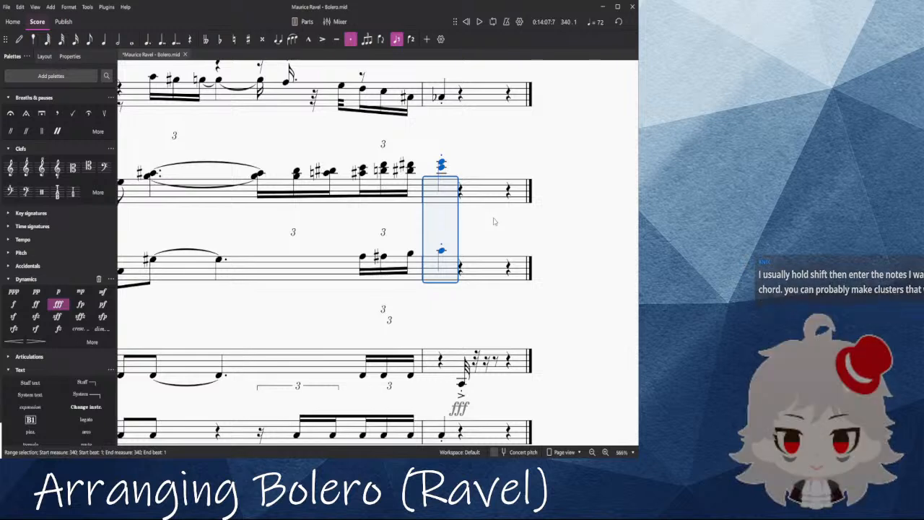
pyautogui.press('n')
pyautogui.click(460, 150)
pyautogui.click(442, 167)
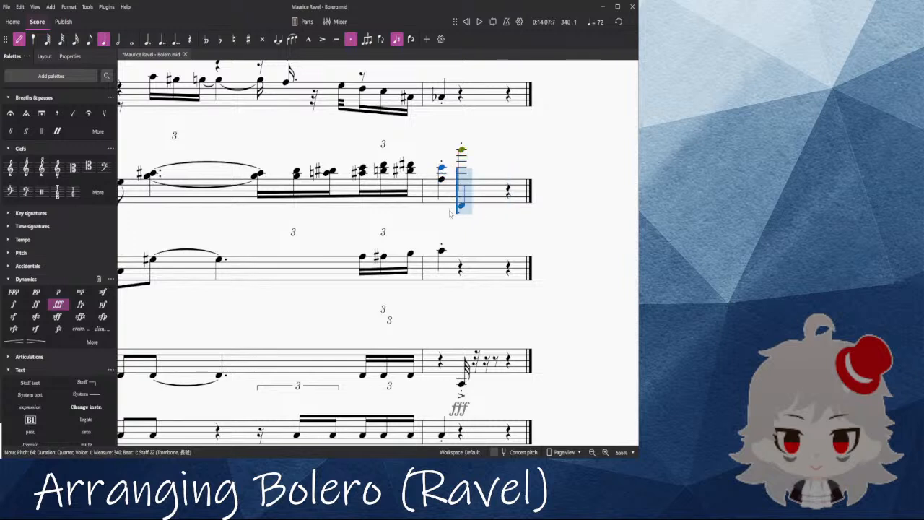
# Step: Add G♯3 to the lower trombone's note on beat 1 of measure 340 and play the ending
pyautogui.click(441, 236)
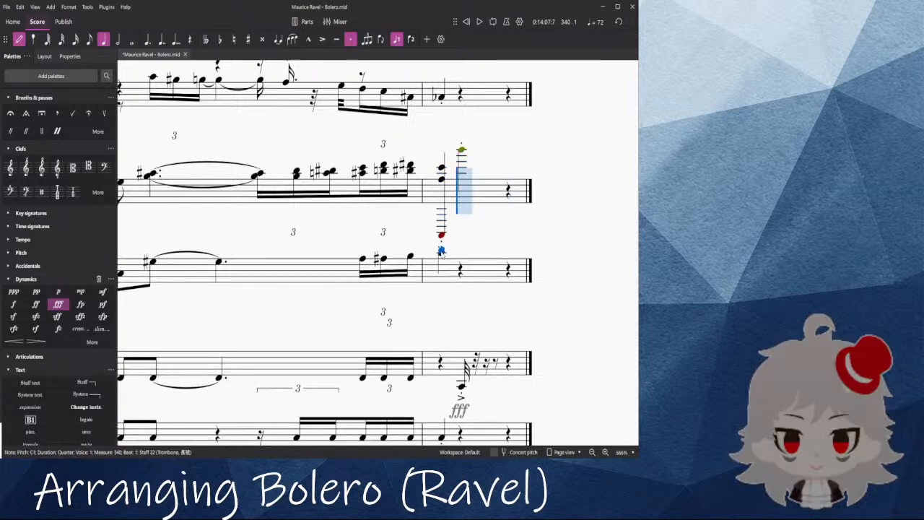
pyautogui.click(441, 261)
pyautogui.press('Up')
pyautogui.press('Escape')
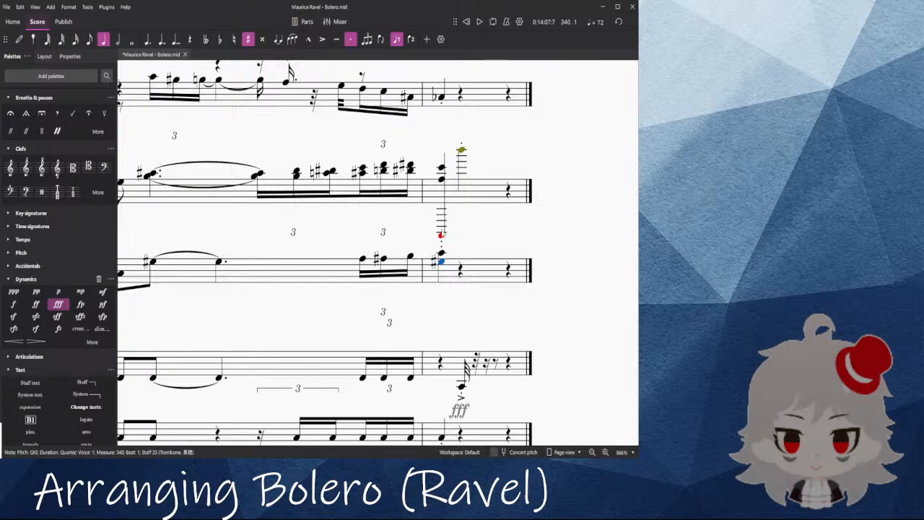
pyautogui.press('Delete')
pyautogui.press('space')
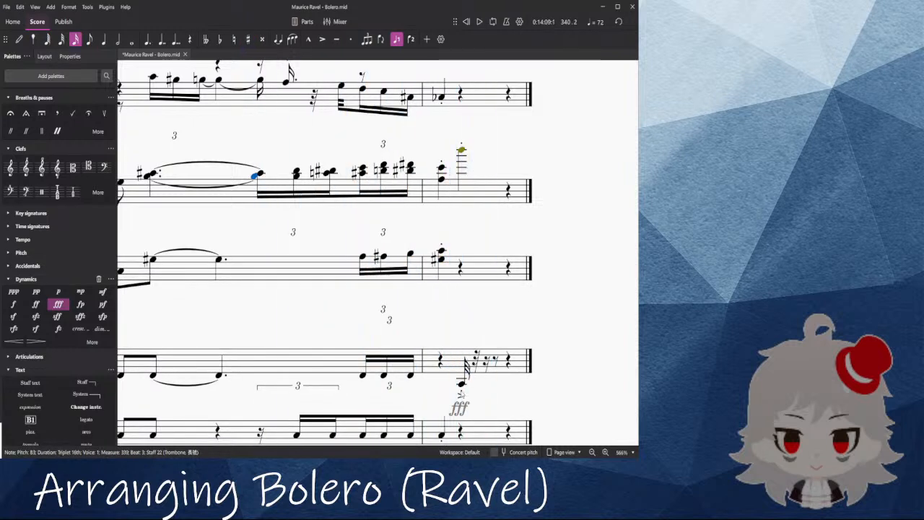
# Step: Add a fall to the tuba's 32nd note in measure 340, remove its staccato, and play the result
pyautogui.click(462, 384)
pyautogui.scroll(-5, 503, 391)
pyautogui.scroll(10, 499, 390)
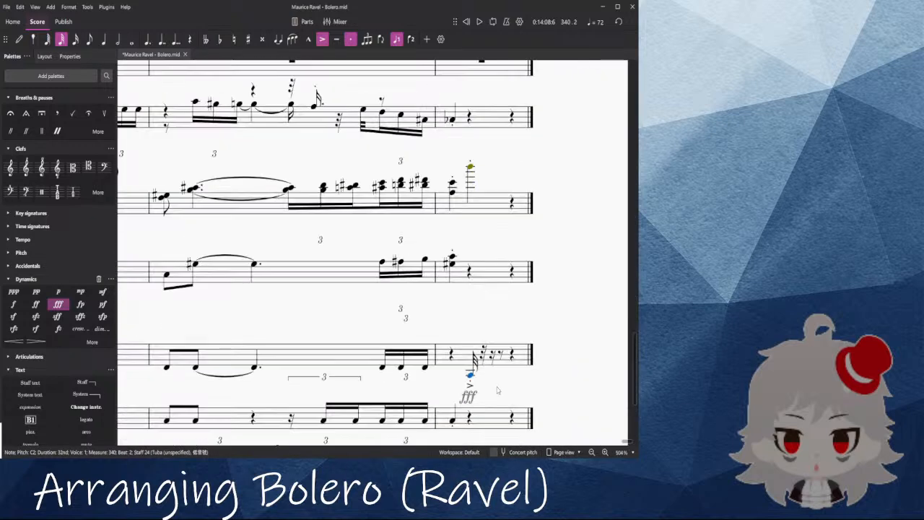
pyautogui.scroll(1, 485, 390)
pyautogui.scroll(5, 12, 148)
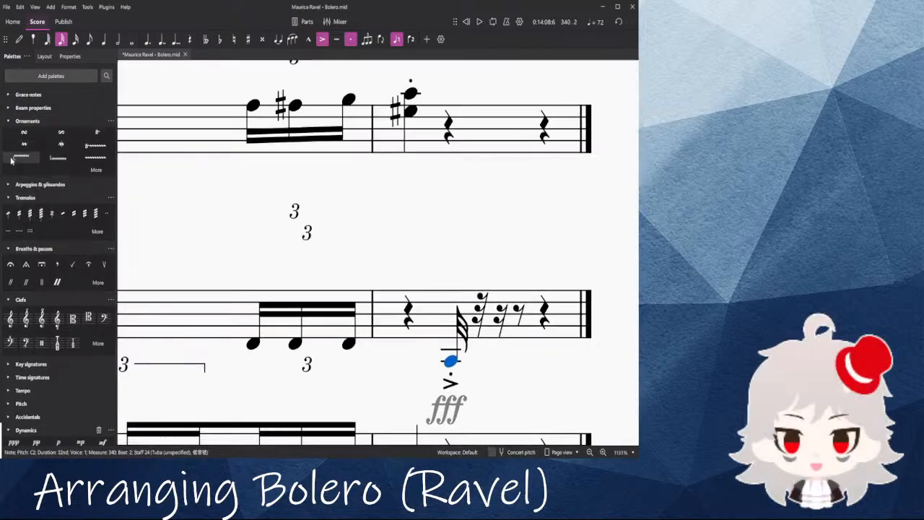
pyautogui.click(8, 185)
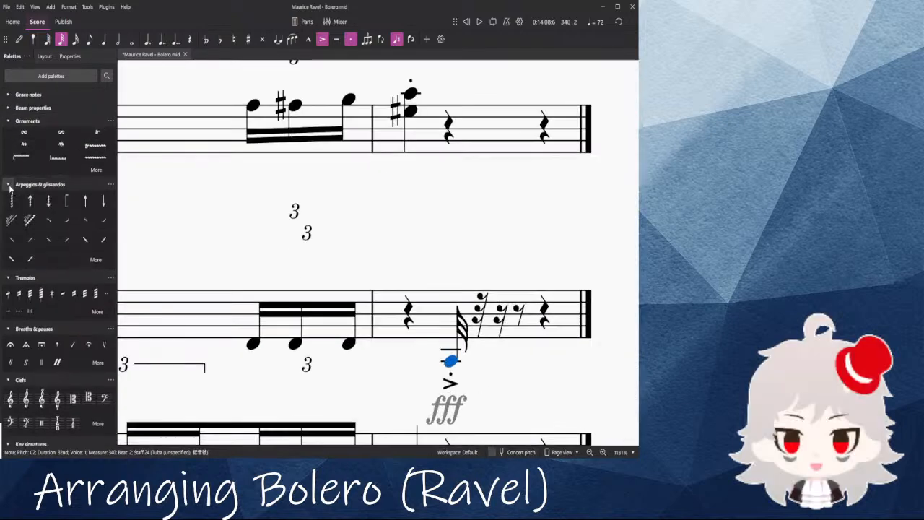
pyautogui.click(48, 220)
pyautogui.scroll(-5, 208, 287)
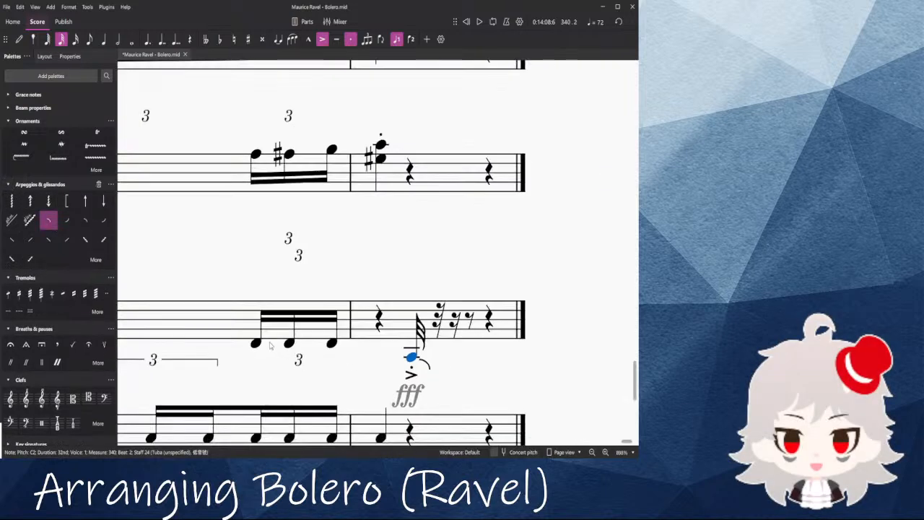
pyautogui.moveTo(223, 271); pyautogui.dragTo(300, 267)
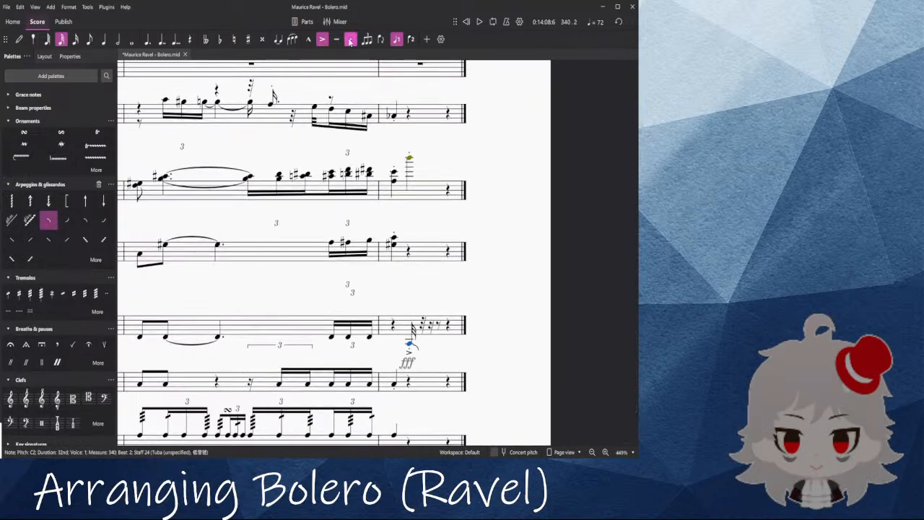
pyautogui.press('space')
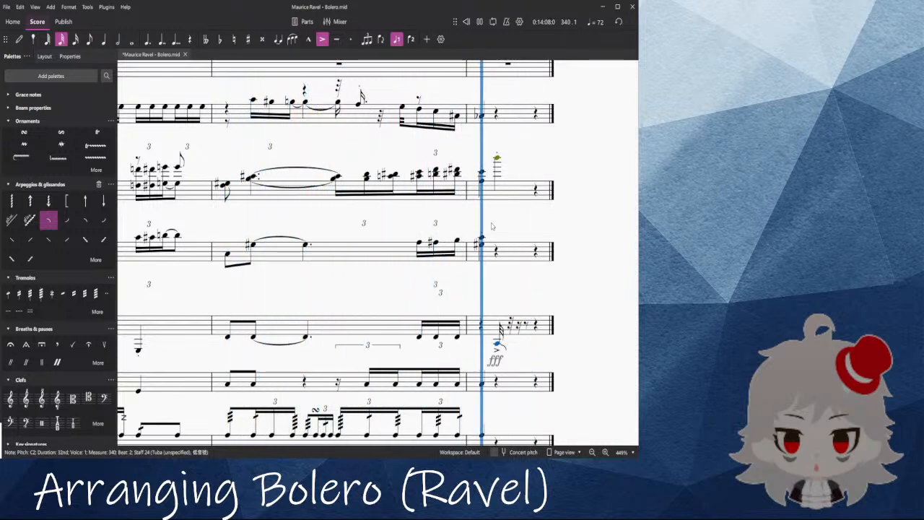
pyautogui.press('space')
# Step: Apply a fall to the notes of measure 340 in every staff from the top piccolo to the lower trombone
pyautogui.keyDown('ctrl'); pyautogui.scroll(-5, 488, 336); pyautogui.keyUp('ctrl')
pyautogui.keyDown('ctrl'); pyautogui.scroll(-1, 487, 336); pyautogui.keyUp('ctrl')
pyautogui.scroll(-3, 501, 361)
pyautogui.scroll(13, 501, 362)
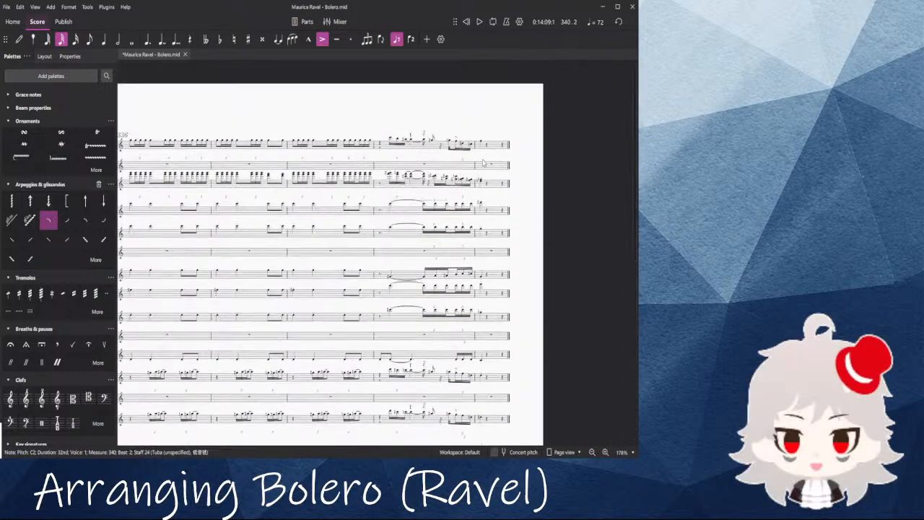
pyautogui.click(483, 144)
pyautogui.scroll(-5, 485, 388)
pyautogui.keyDown('shift'); pyautogui.click(489, 398); pyautogui.keyUp('shift')
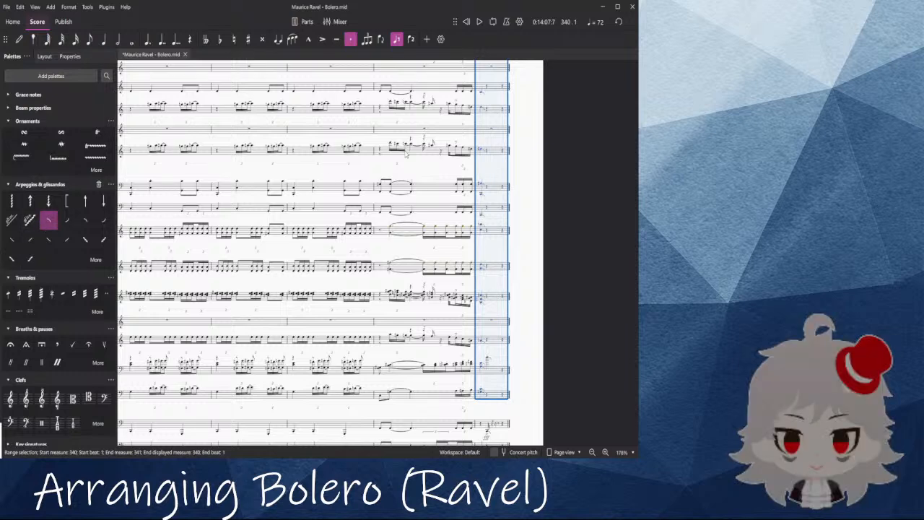
# Step: Play the ending from the tenor saxophone's rest in measure 339 and examine the falls on the final woodwind notes
pyautogui.press('space')
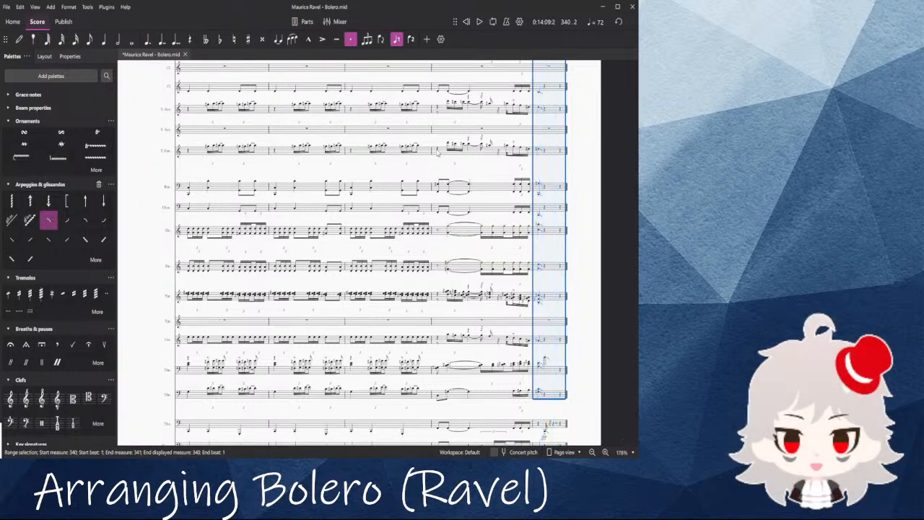
pyautogui.click(438, 151)
pyautogui.press('space')
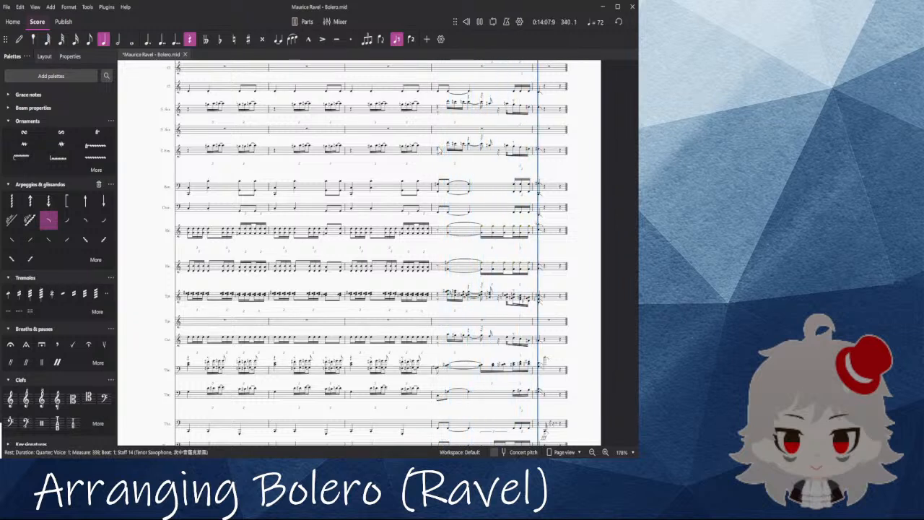
pyautogui.press('space')
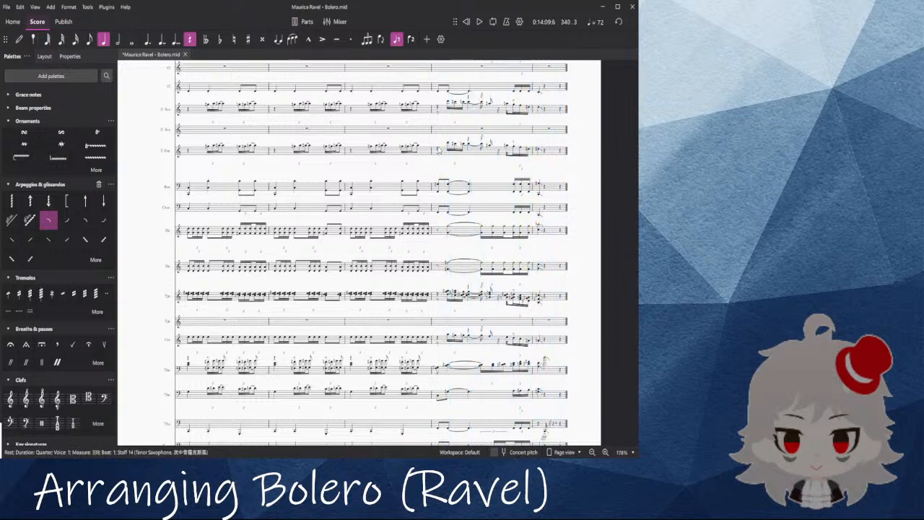
pyautogui.scroll(6, 512, 132)
pyautogui.moveTo(573, 132); pyautogui.dragTo(559, 189)
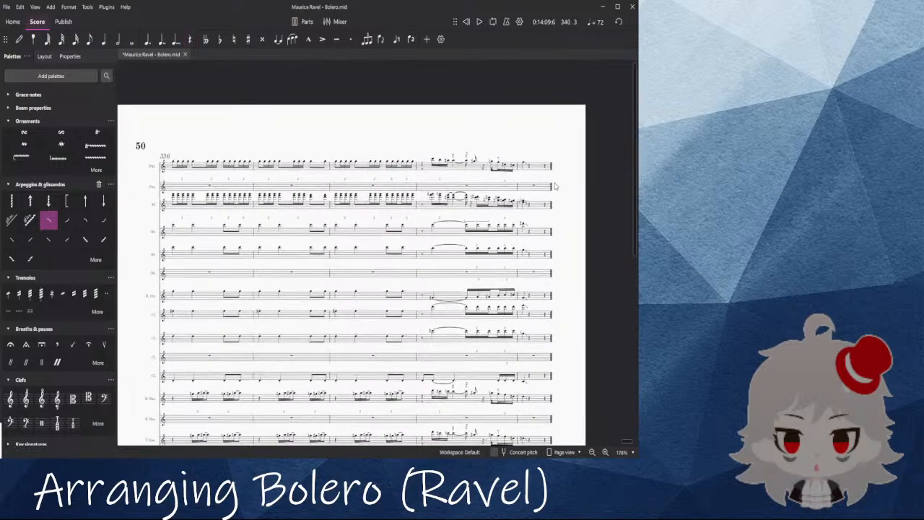
pyautogui.scroll(6, 552, 181)
pyautogui.scroll(7, 460, 228)
pyautogui.scroll(-5, 394, 299)
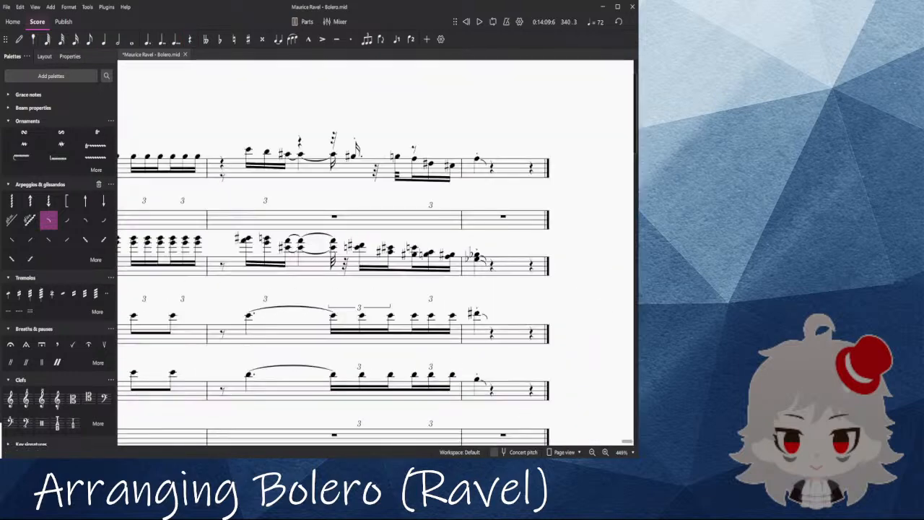
# Step: Copy the plain snare rhythm in measures 3 and 4 of the Claps staff
pyautogui.moveTo(628, 442); pyautogui.dragTo(125, 441)
pyautogui.scroll(-15, 155, 303)
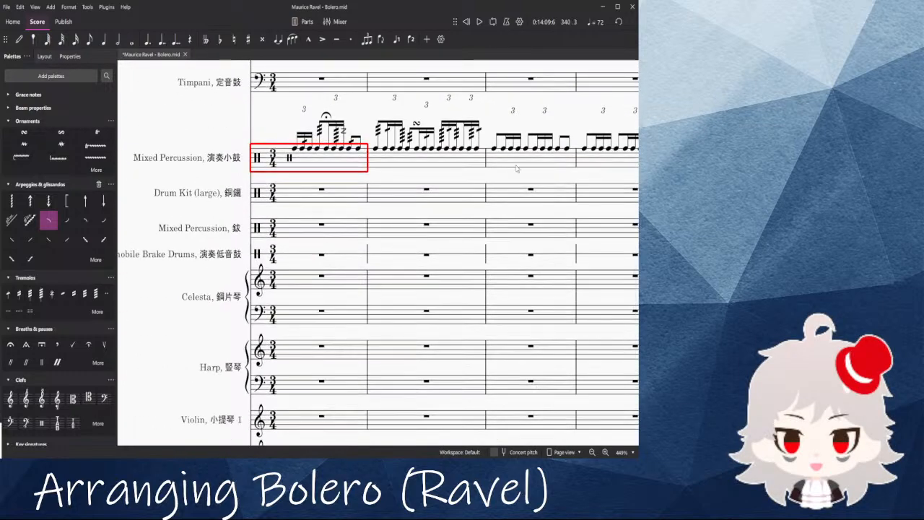
pyautogui.click(513, 172)
pyautogui.press('n')
pyautogui.scroll(1, 443, 179)
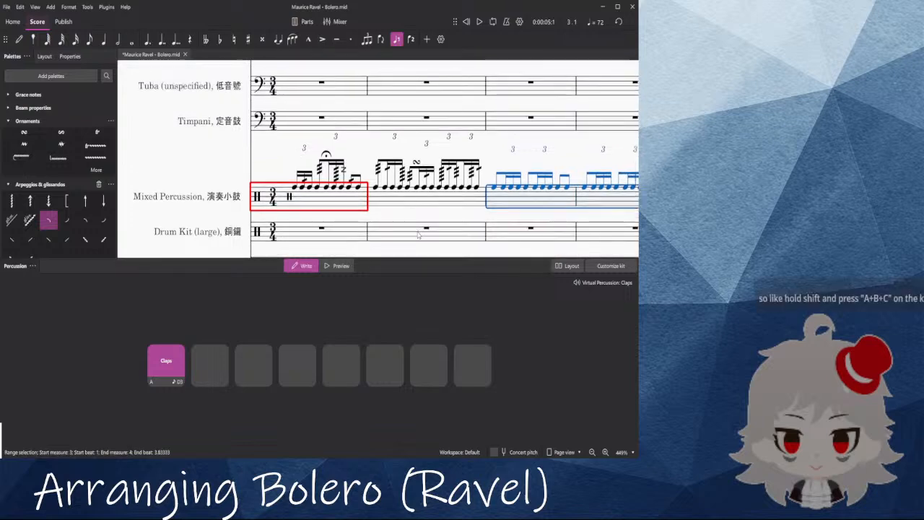
# Step: Clear measure 1 of the Claps staff and paste the copied plain rhythm over measures 1 and 2
pyautogui.click(300, 211)
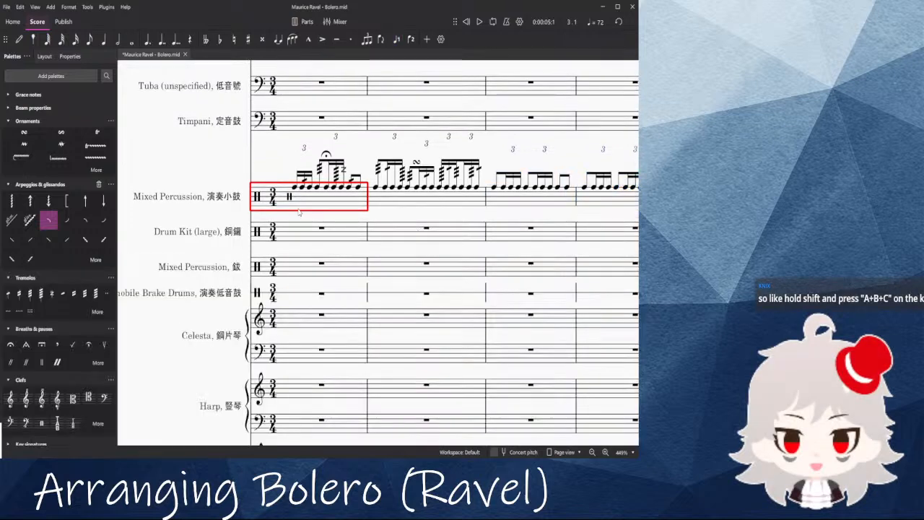
pyautogui.click(299, 205)
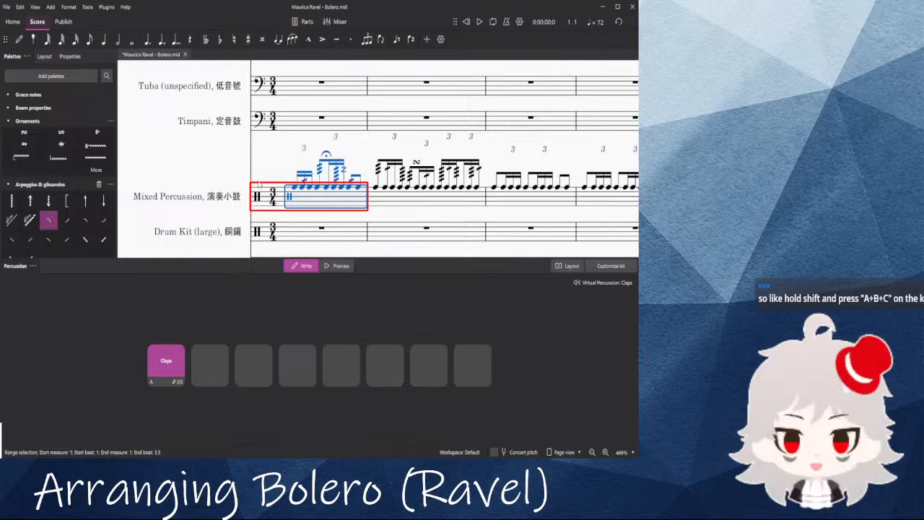
pyautogui.press('Delete')
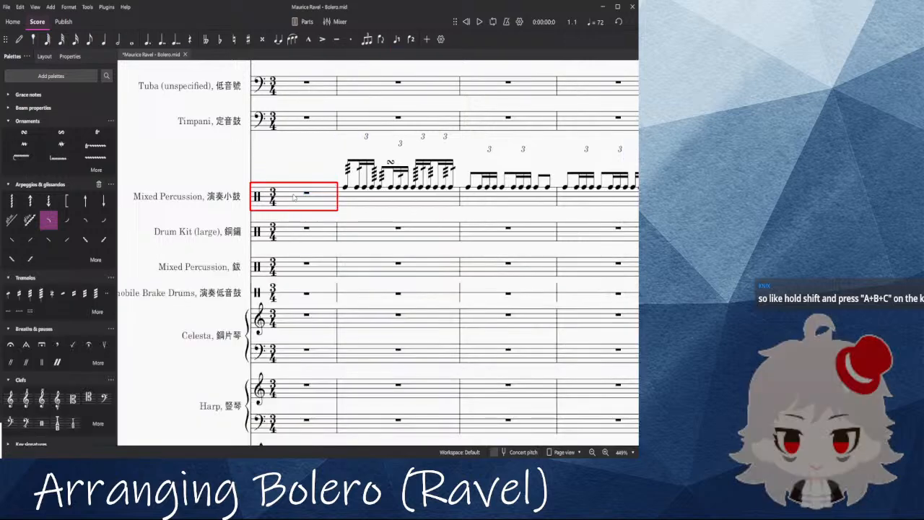
pyautogui.scroll(4, 280, 179)
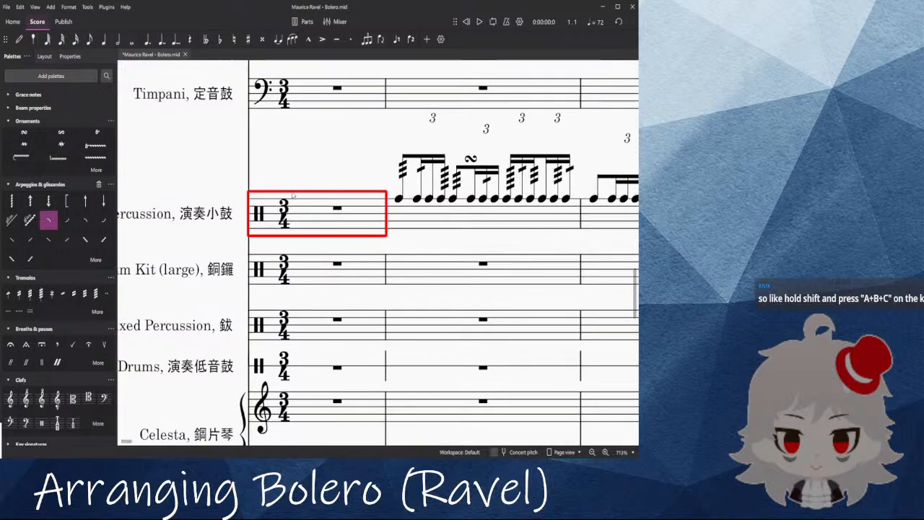
pyautogui.click(344, 211)
pyautogui.hotkey('ctrl', 'v')
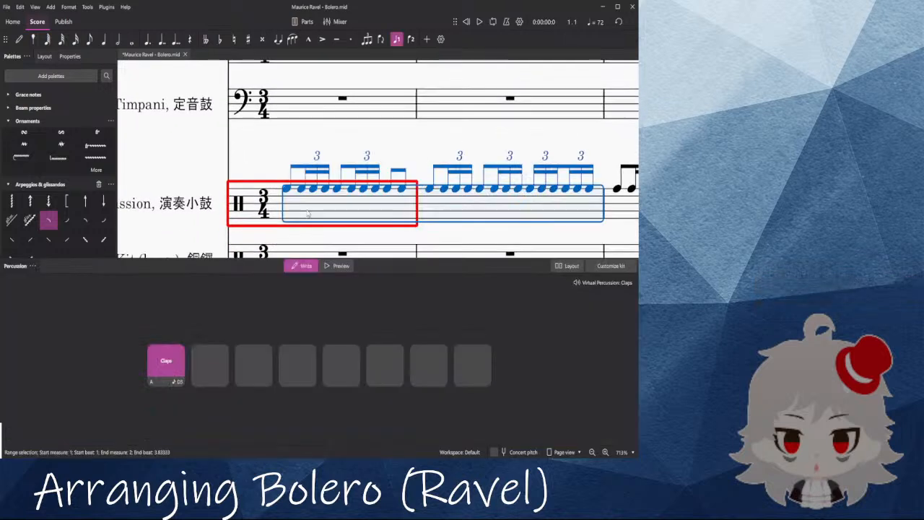
pyautogui.scroll(-8, 310, 181)
pyautogui.press('Escape')
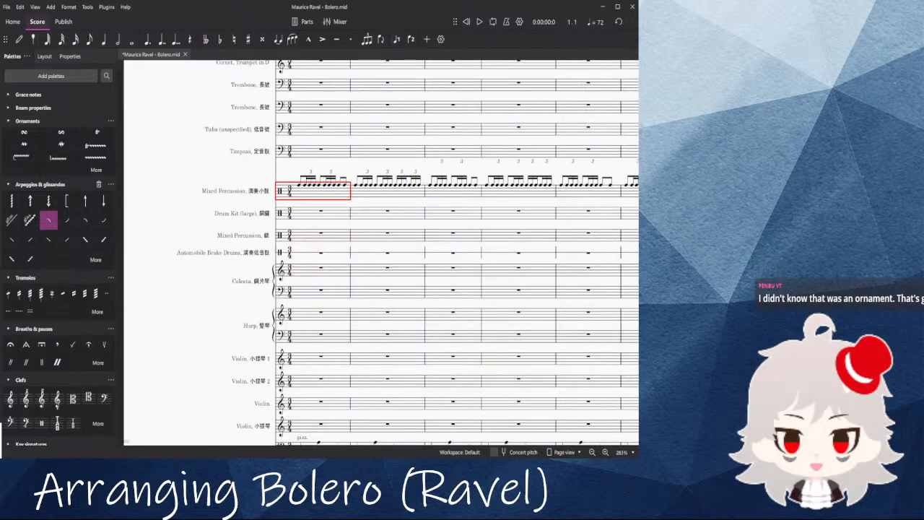
# Step: Look over the score's pages and play the flute melody from its dotted quarter note in measure 5
pyautogui.moveTo(128, 444); pyautogui.dragTo(418, 443)
pyautogui.moveTo(416, 361); pyautogui.dragTo(181, 402)
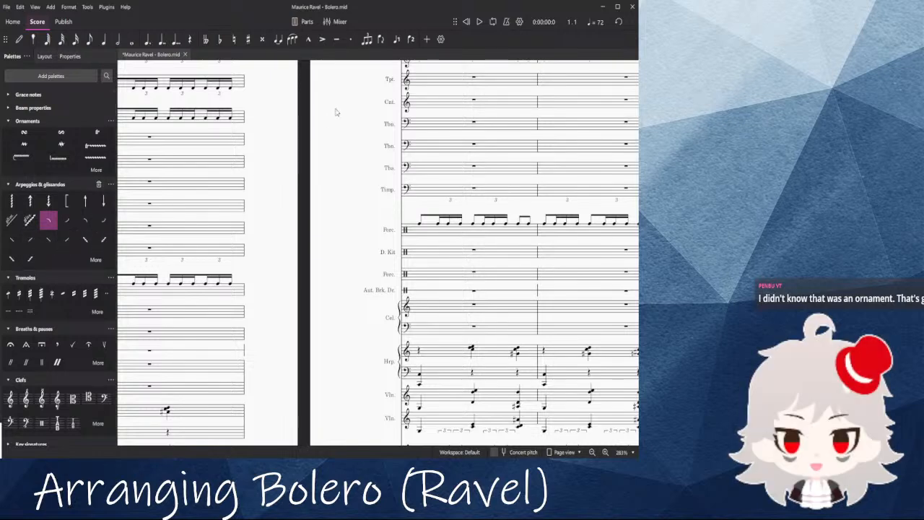
pyautogui.scroll(-8, 336, 112)
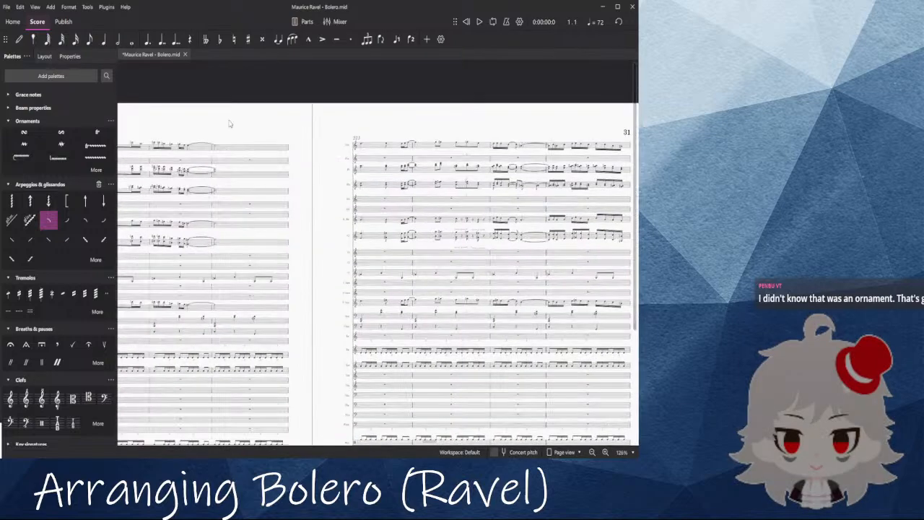
pyautogui.moveTo(243, 130); pyautogui.dragTo(510, 211)
pyautogui.moveTo(419, 442); pyautogui.dragTo(124, 442)
pyautogui.moveTo(149, 279); pyautogui.dragTo(181, 211)
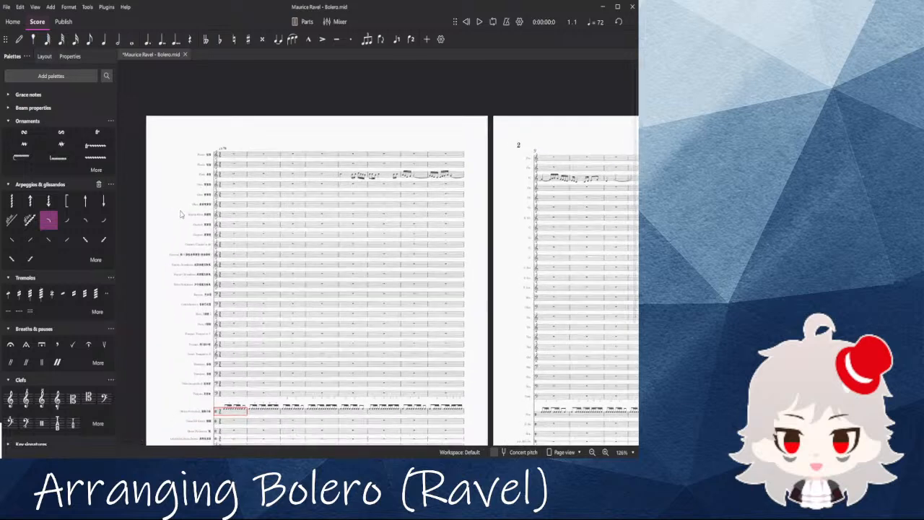
pyautogui.scroll(5, 181, 214)
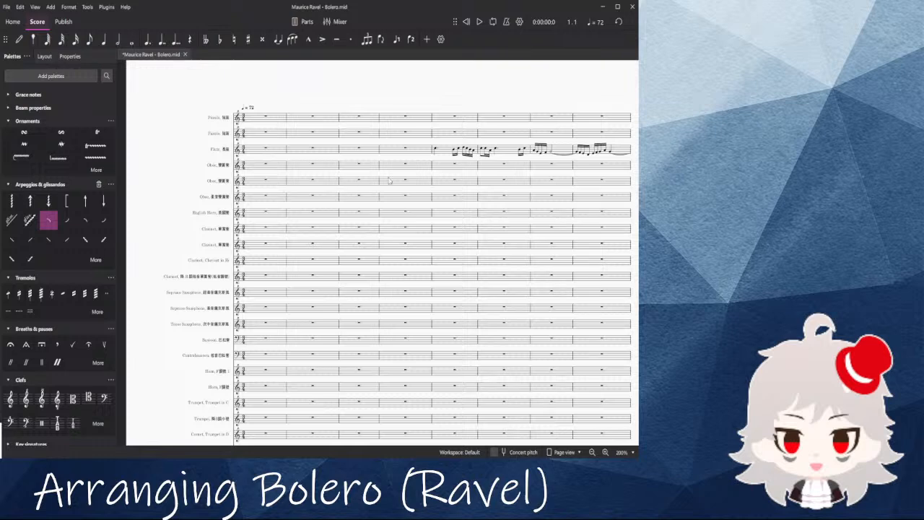
pyautogui.scroll(12, 454, 157)
pyautogui.click(395, 231)
pyautogui.press('space')
pyautogui.scroll(-7, 415, 215)
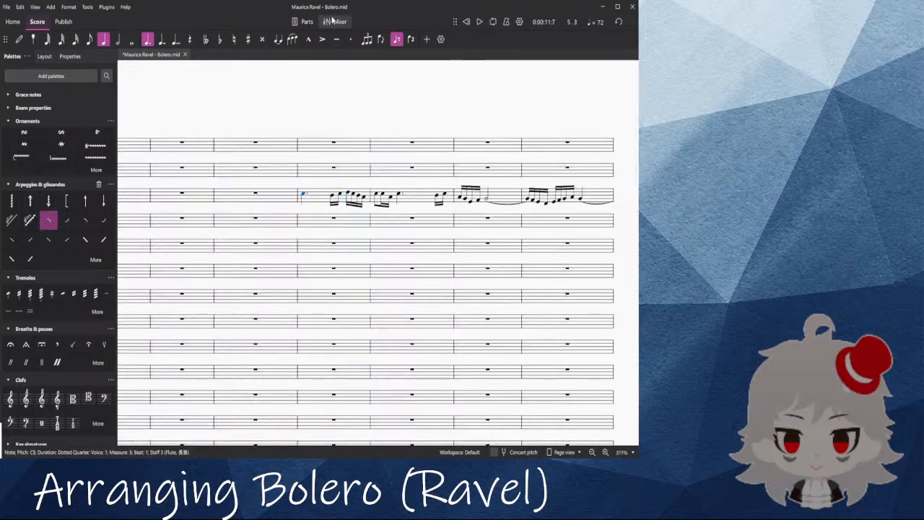
# Step: Check the snare staff's channel in the mixer and play the score from measure 4
pyautogui.click(334, 21)
pyautogui.moveTo(196, 445); pyautogui.dragTo(440, 445)
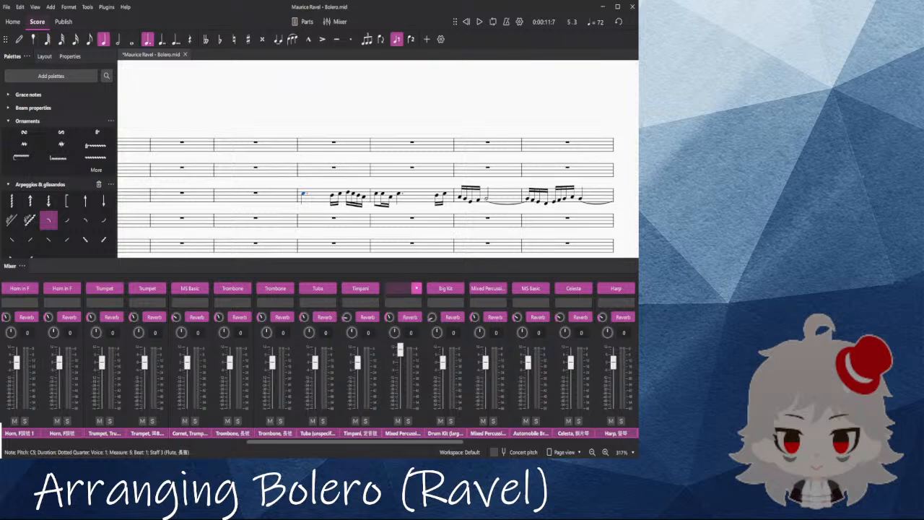
pyautogui.click(334, 21)
pyautogui.click(258, 143)
pyautogui.press('space')
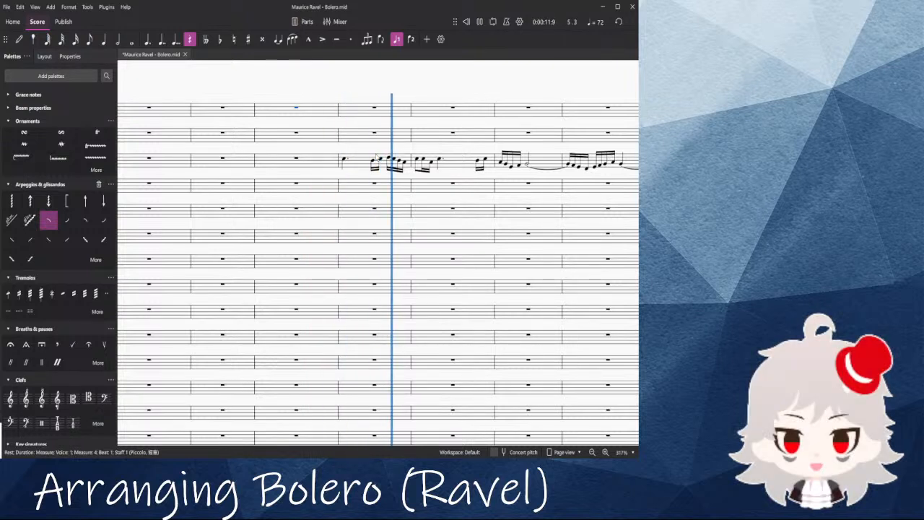
pyautogui.press('space')
# Step: Add an mp dynamic at the start of the flute's entry in measure 5
pyautogui.click(359, 158)
pyautogui.scroll(-10, 51, 376)
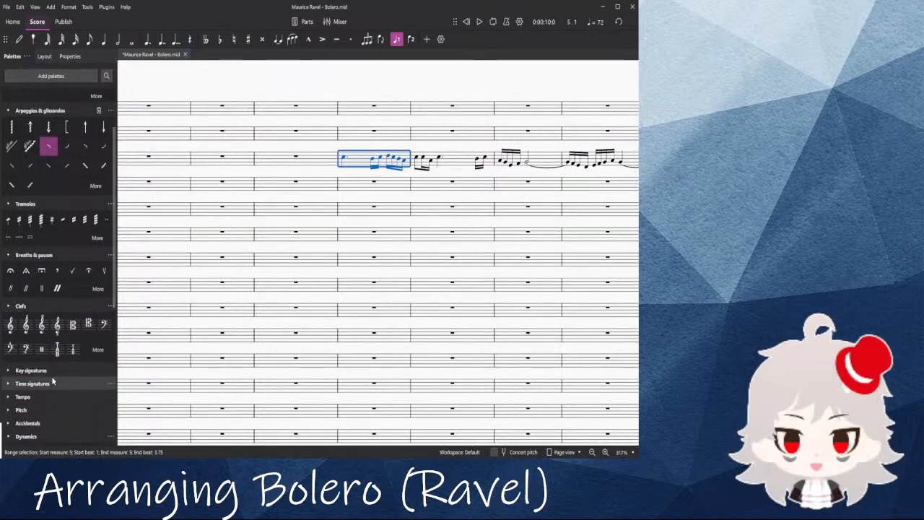
pyautogui.click(59, 182)
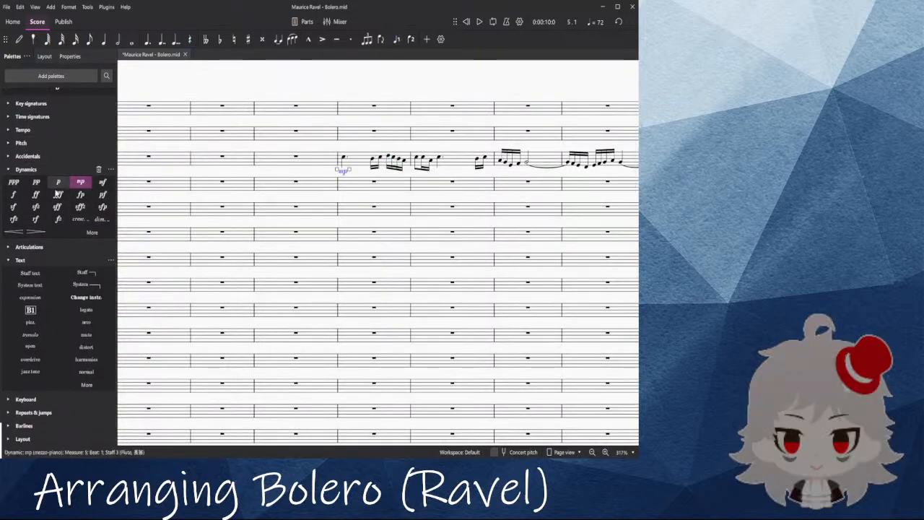
# Step: Change the dynamic at the flute's entry in measure 5 to p and play the passage briefly
pyautogui.press('space')
pyautogui.press('space')
# Step: Add a p dynamic to measure 1 of the snare drum staff and play the opening
pyautogui.moveTo(214, 196); pyautogui.dragTo(521, 19)
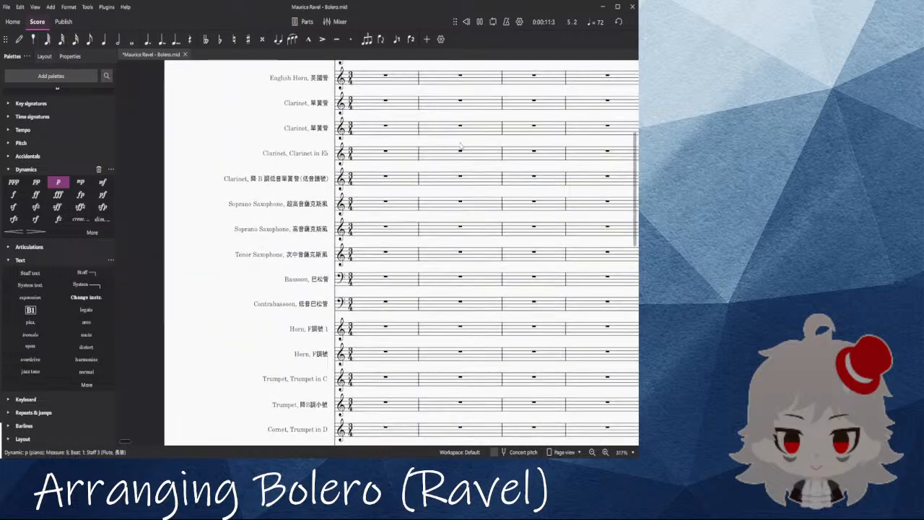
pyautogui.scroll(-7, 368, 310)
pyautogui.click(368, 310)
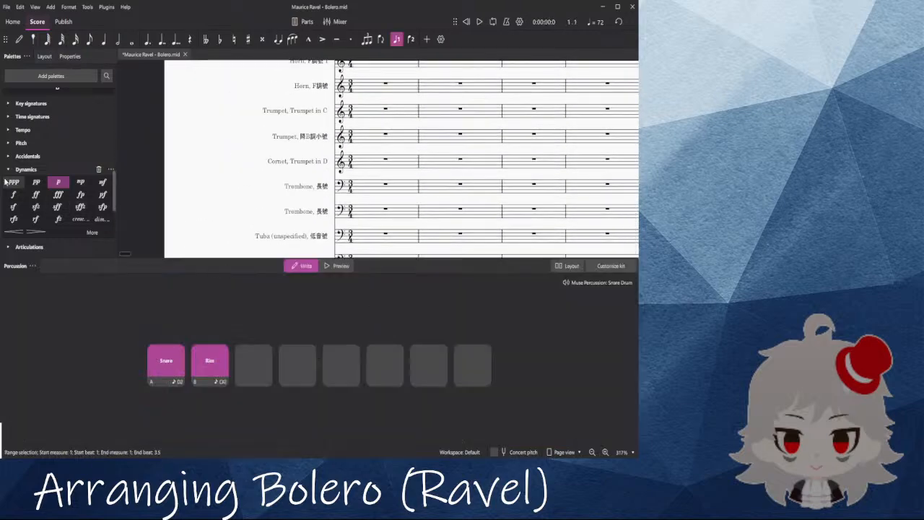
pyautogui.click(58, 182)
pyautogui.press('space')
pyautogui.scroll(-5, 225, 202)
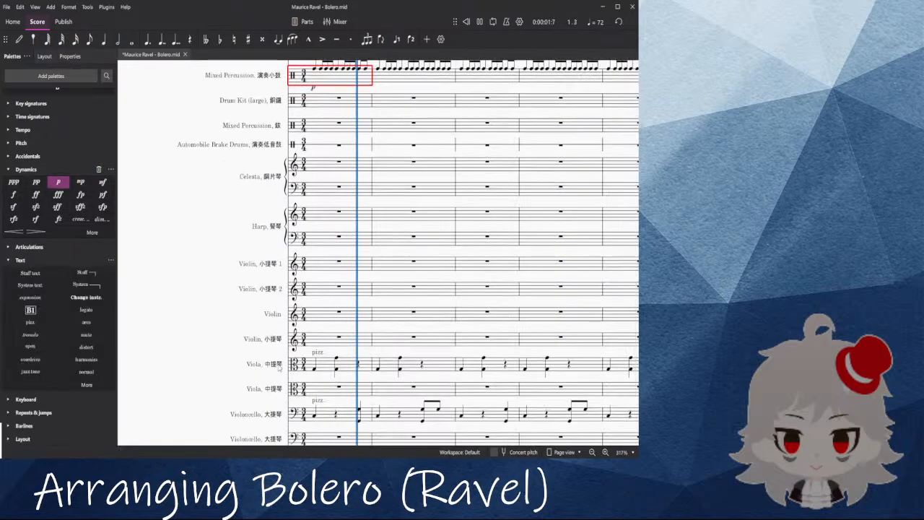
pyautogui.press('space')
# Step: Add p dynamics at measure 1 of the pizzicato viola and cello parts and play up to the flute's entry
pyautogui.click(328, 379)
pyautogui.keyDown('ctrl'); pyautogui.click(312, 334); pyautogui.keyUp('ctrl')
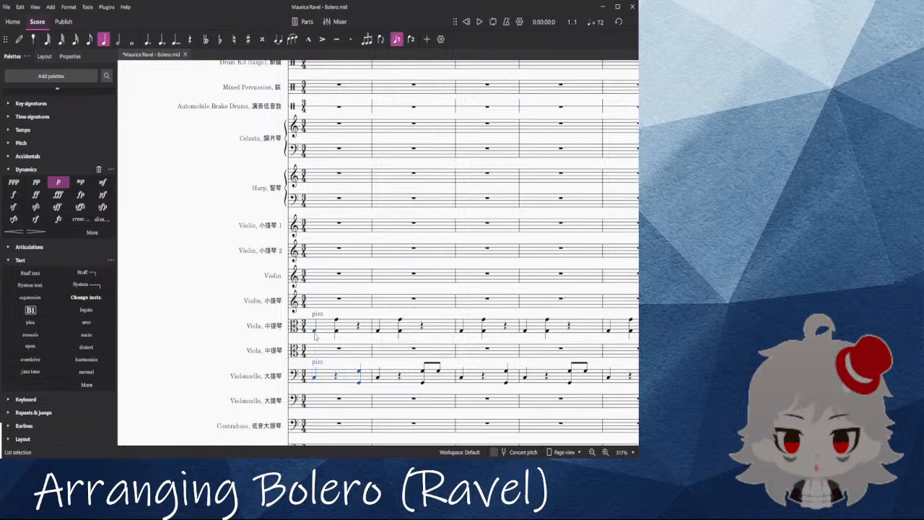
pyautogui.click(58, 182)
pyautogui.press('space')
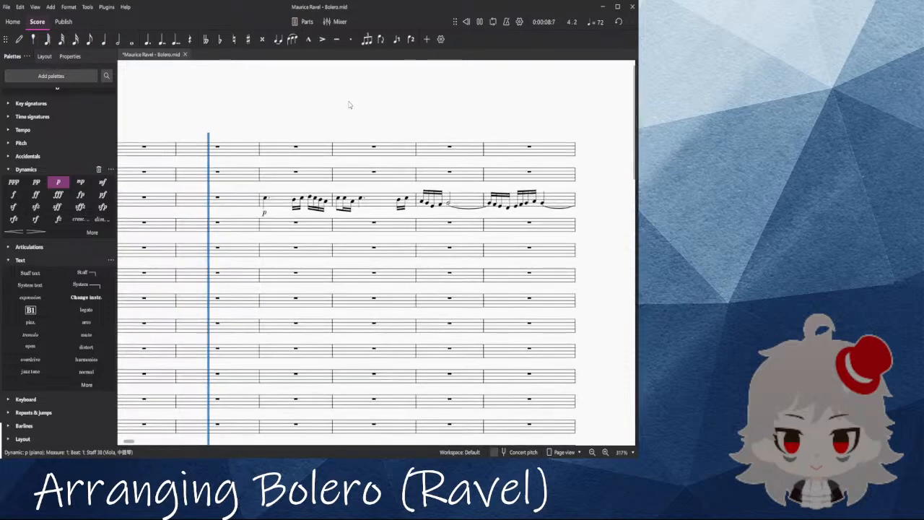
pyautogui.press('space')
# Step: Add an acciaccatura before the flute's dotted quarter note in measure 5
pyautogui.scroll(4, 271, 173)
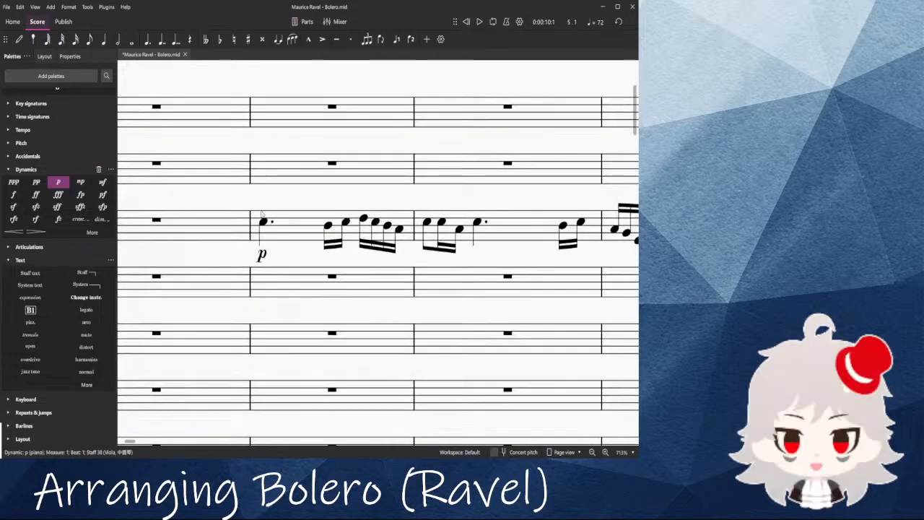
pyautogui.click(263, 220)
pyautogui.scroll(8, 4, 144)
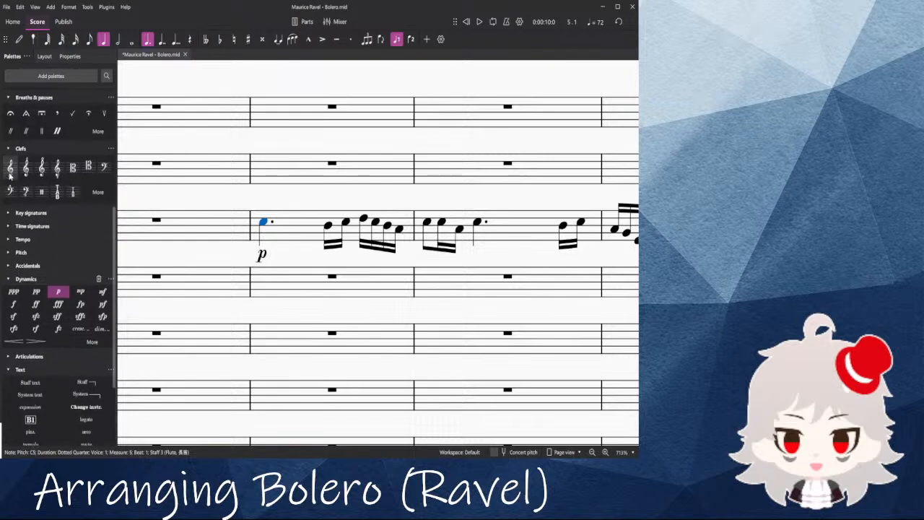
pyautogui.scroll(3, 6, 145)
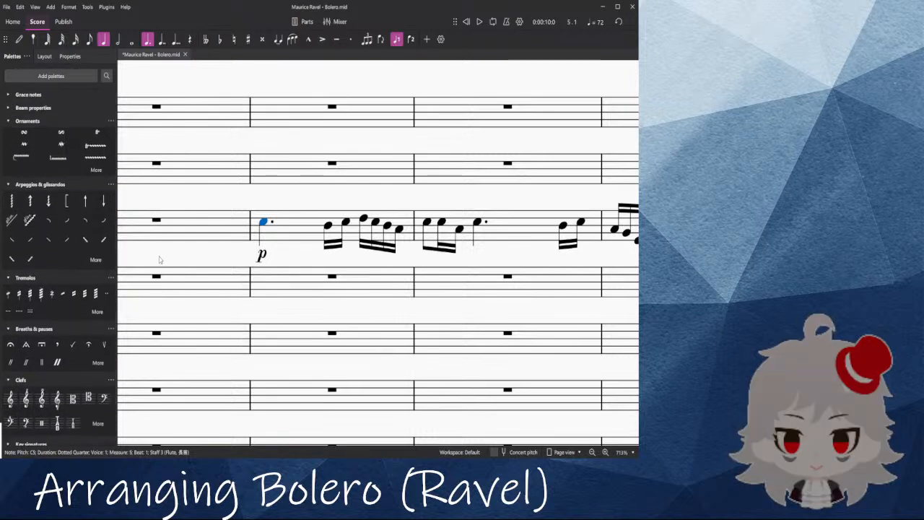
pyautogui.click(9, 95)
pyautogui.click(11, 111)
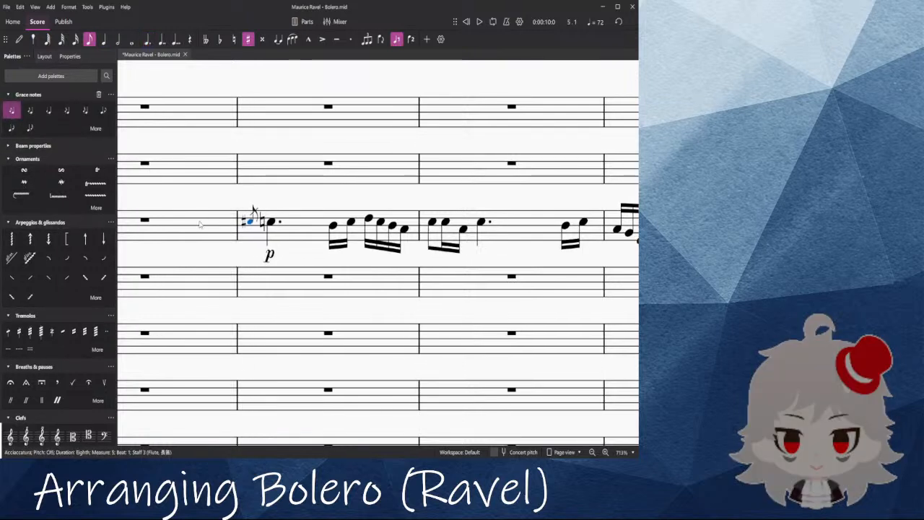
# Step: Play the score from the flute's measure 4 rest to hear the grace note at its entry
pyautogui.click(143, 222)
pyautogui.press('space')
pyautogui.scroll(-2, 275, 280)
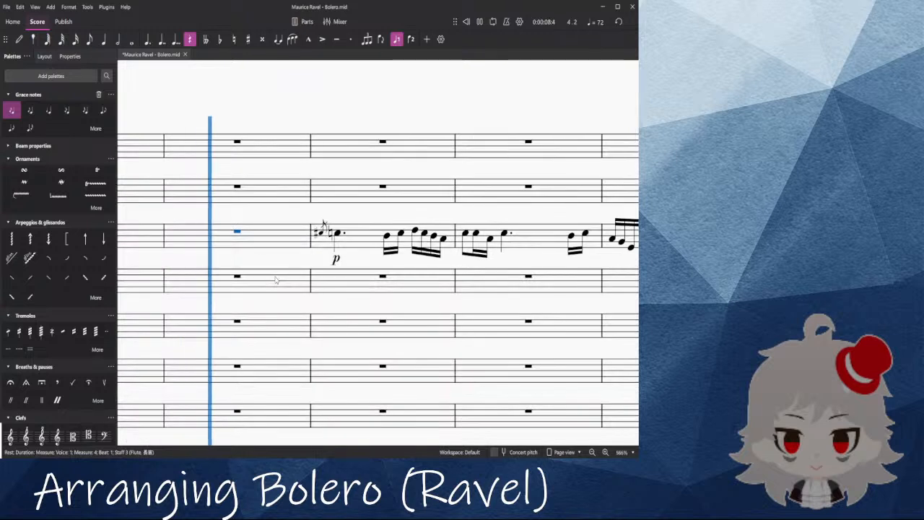
# Step: Stop the playback, clear the selection and examine the snare drum part around measures 4 and 5
pyautogui.press('space')
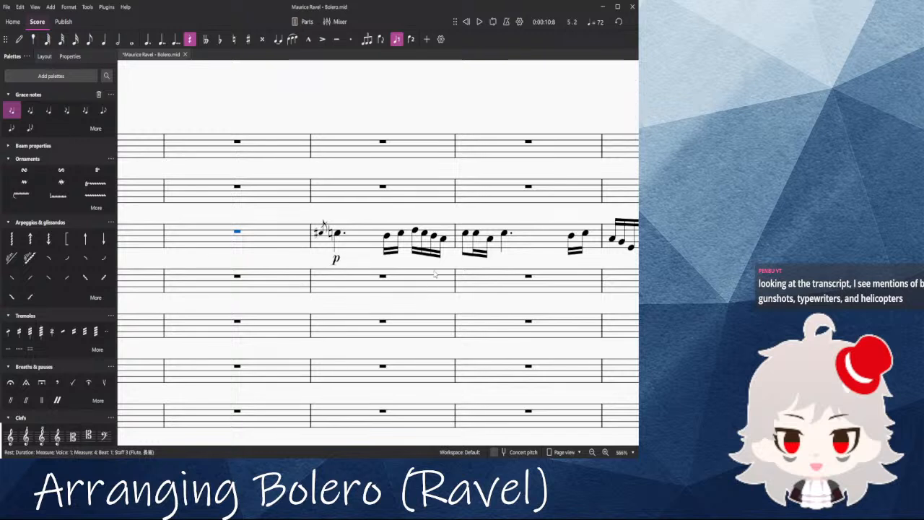
pyautogui.press('Escape')
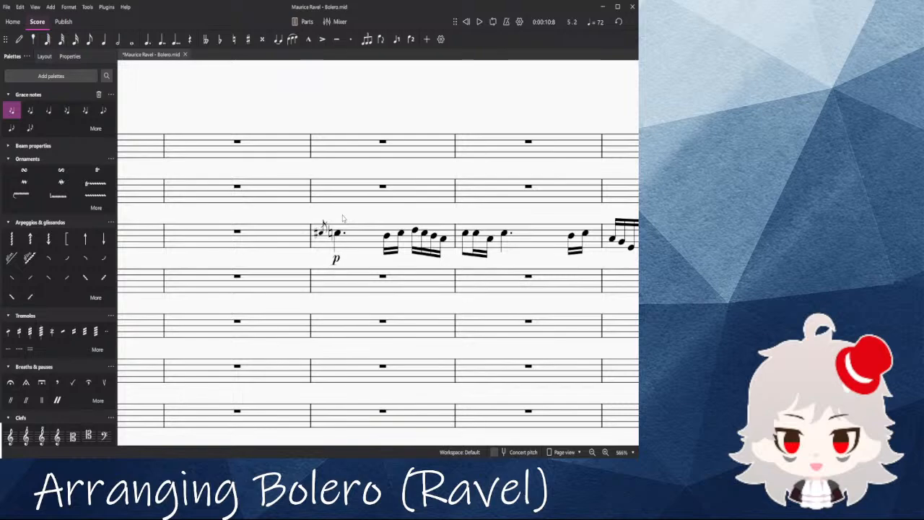
pyautogui.moveTo(344, 219); pyautogui.dragTo(517, 145)
pyautogui.scroll(-2, 404, 324)
pyautogui.scroll(-12, 380, 361)
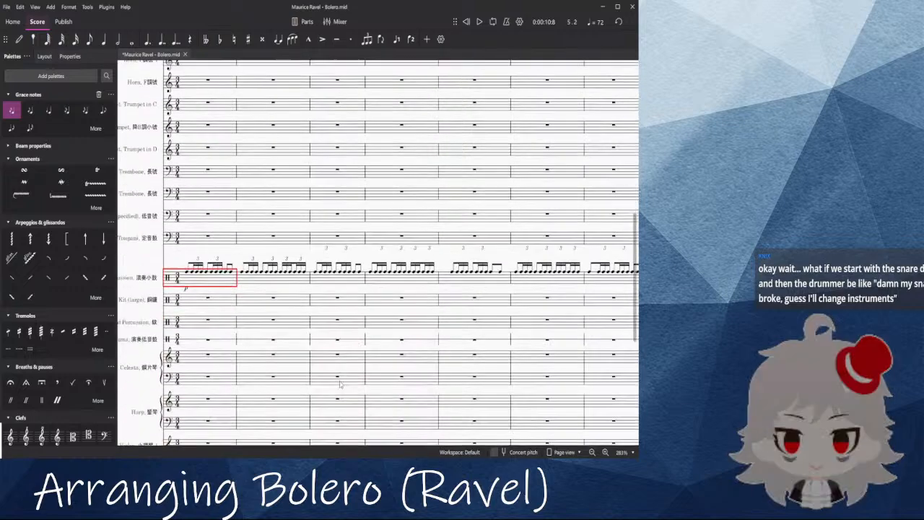
pyautogui.scroll(-2, 347, 381)
pyautogui.moveTo(270, 223); pyautogui.dragTo(115, 269)
pyautogui.moveTo(380, 272); pyautogui.dragTo(200, 274)
pyautogui.moveTo(463, 301); pyautogui.dragTo(436, 279)
pyautogui.scroll(4, 340, 262)
pyautogui.moveTo(130, 366); pyautogui.dragTo(587, 289)
pyautogui.scroll(6, 212, 371)
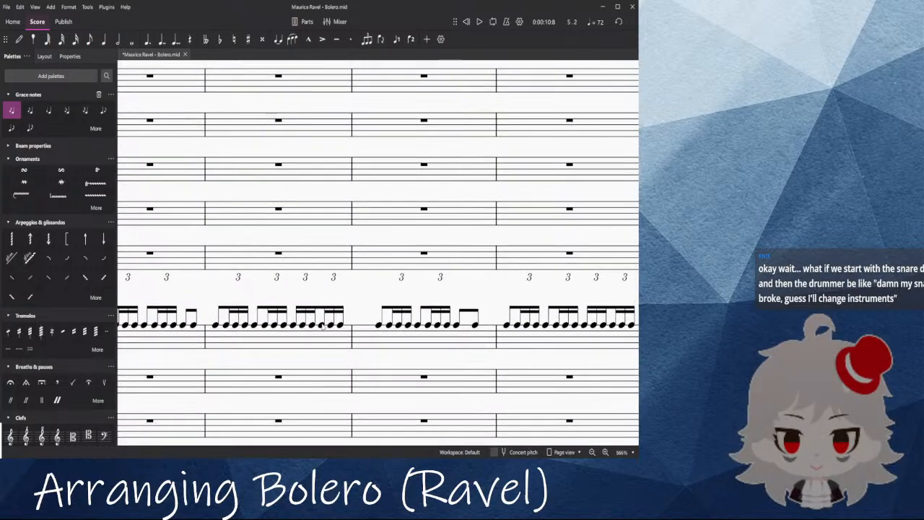
# Step: Select a snare drum note in measure 4, then check the percussion channels in the mixer and close it
pyautogui.click(323, 326)
pyautogui.scroll(-10, 29, 207)
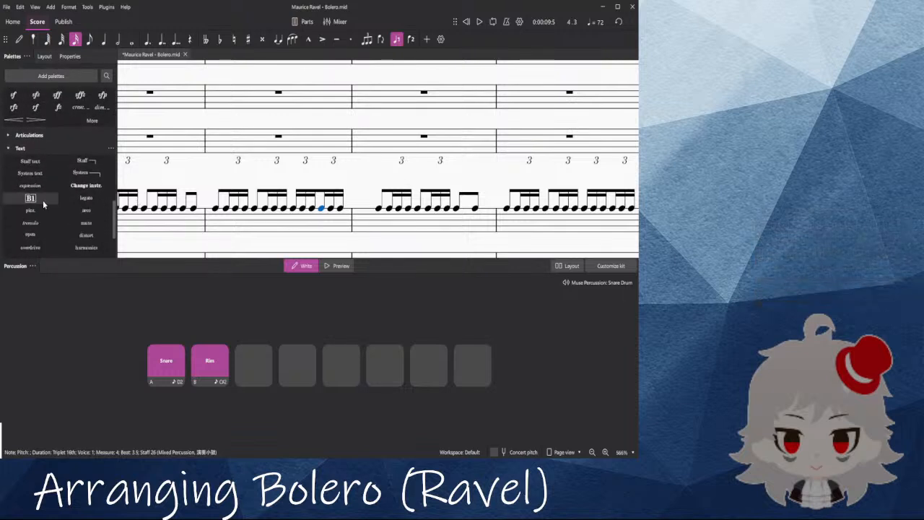
pyautogui.scroll(-2, 44, 205)
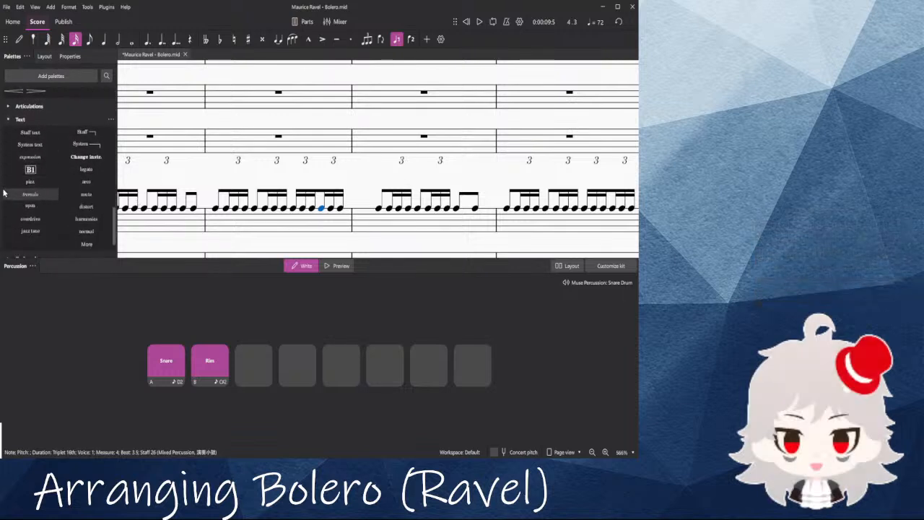
pyautogui.click(337, 25)
pyautogui.moveTo(456, 449); pyautogui.dragTo(333, 440)
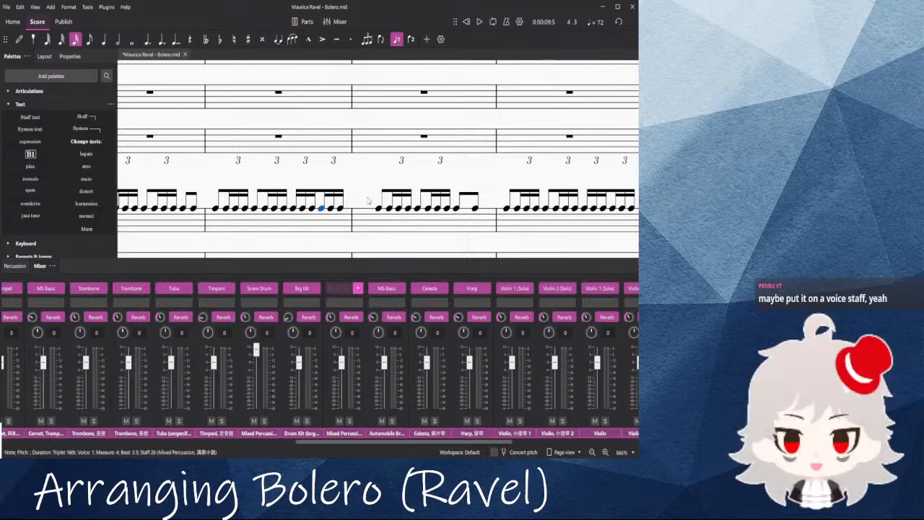
pyautogui.moveTo(383, 196); pyautogui.dragTo(464, 176)
pyautogui.click(344, 23)
pyautogui.click(473, 150)
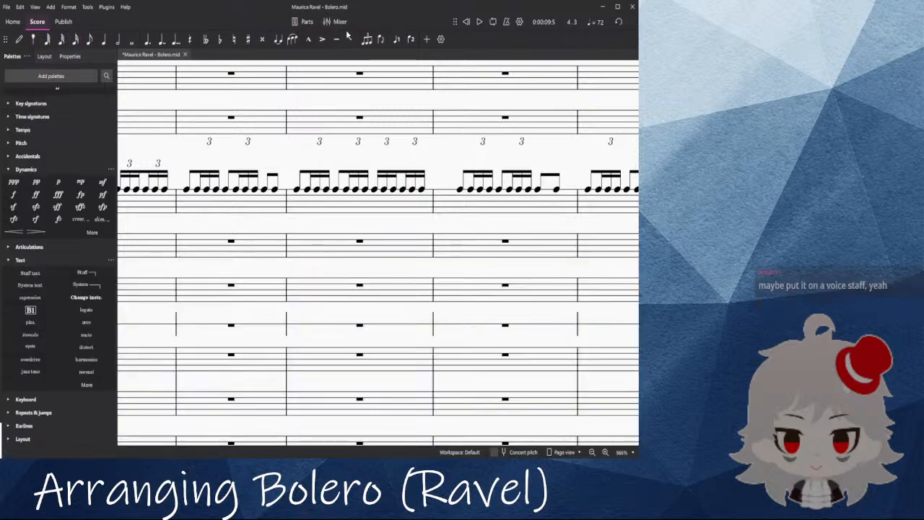
# Step: Play the score from the start of measure 5 on the snare drum staff, then stop
pyautogui.scroll(-5, 449, 205)
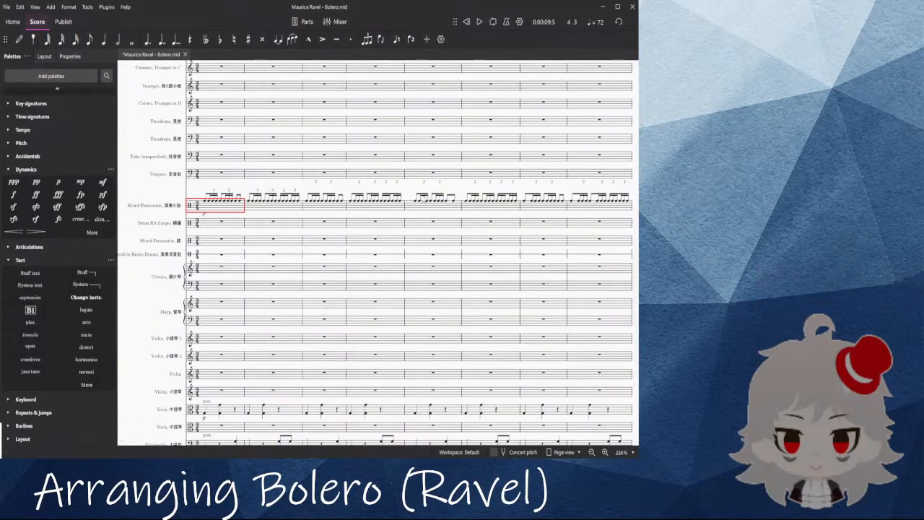
pyautogui.click(419, 205)
pyautogui.press('n')
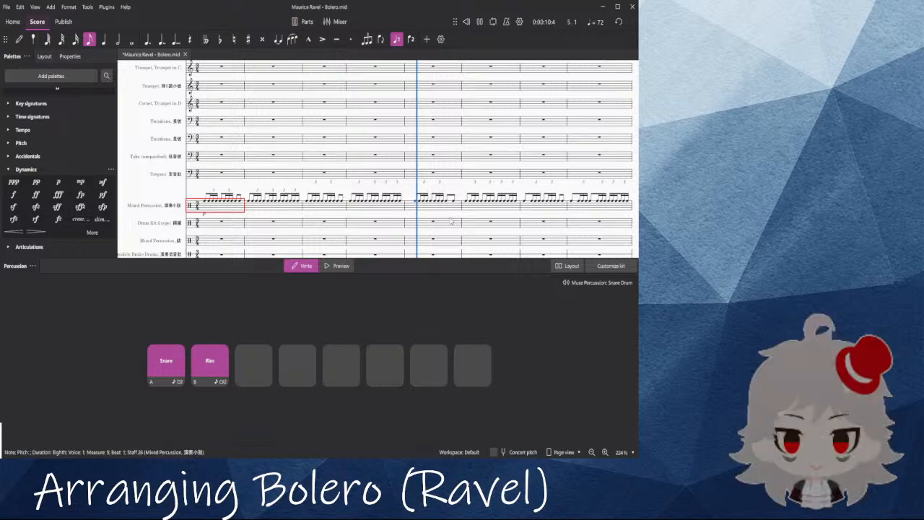
pyautogui.press('Escape')
# Step: Add an accent to the fourth snare drum note of measure 5
pyautogui.scroll(5, 430, 199)
pyautogui.scroll(1, 429, 208)
pyautogui.click(396, 190)
pyautogui.press('n')
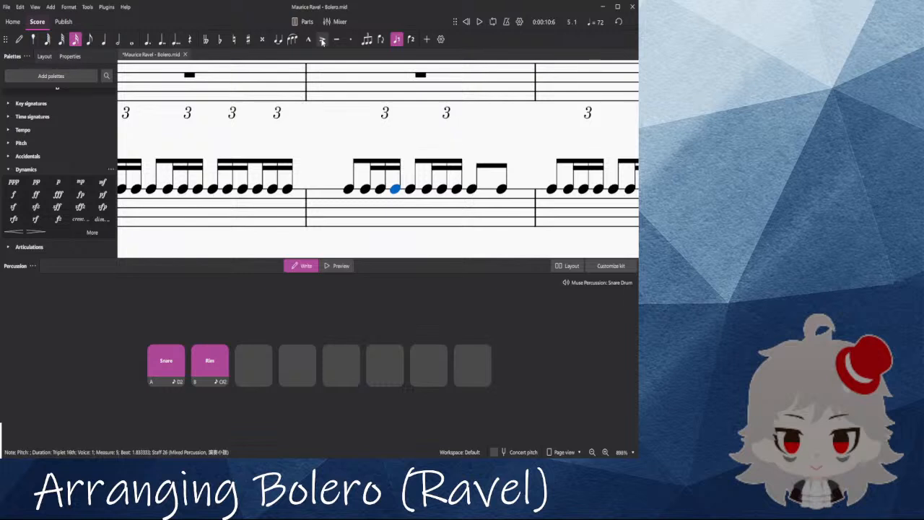
# Step: Delete the snare drum notes from beat 2 to the end of measure 5
pyautogui.click(410, 189)
pyautogui.keyDown('shift'); pyautogui.click(503, 192); pyautogui.keyUp('shift')
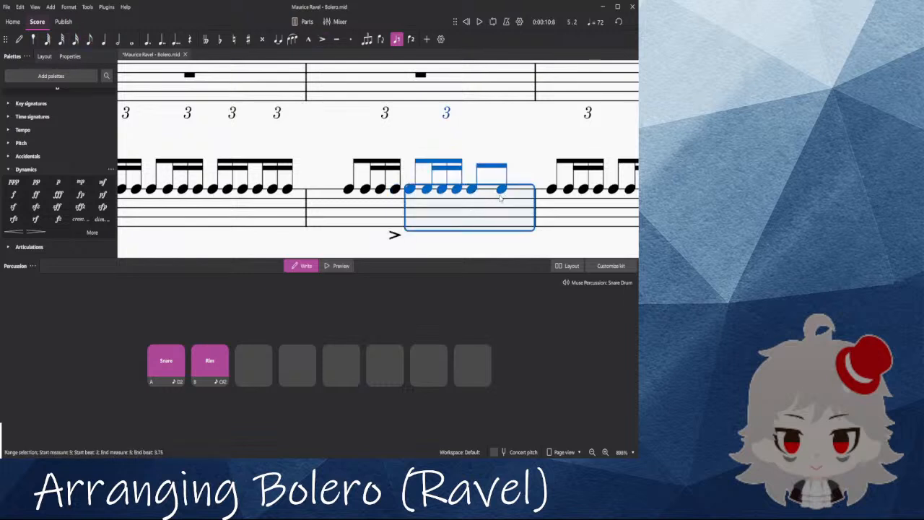
pyautogui.press('Delete')
# Step: Add an instrument change to Slap at the accented note in measure 5 of the snare drum staff
pyautogui.click(402, 190)
pyautogui.scroll(-1, 50, 198)
pyautogui.scroll(-3, 49, 199)
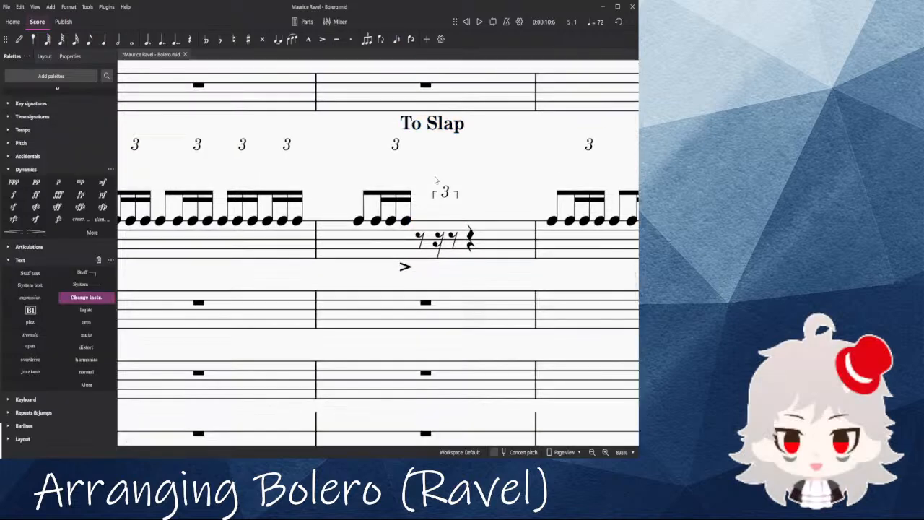
# Step: Check the Slap channel in the mixer and give the accented slap note in measure 5 an fff dynamic
pyautogui.click(406, 204)
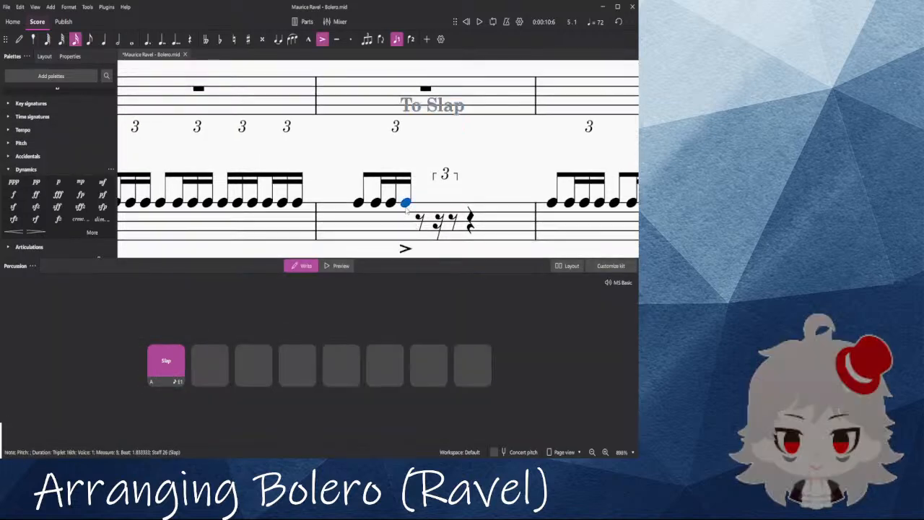
pyautogui.click(336, 21)
pyautogui.hscroll(10, 173, 360)
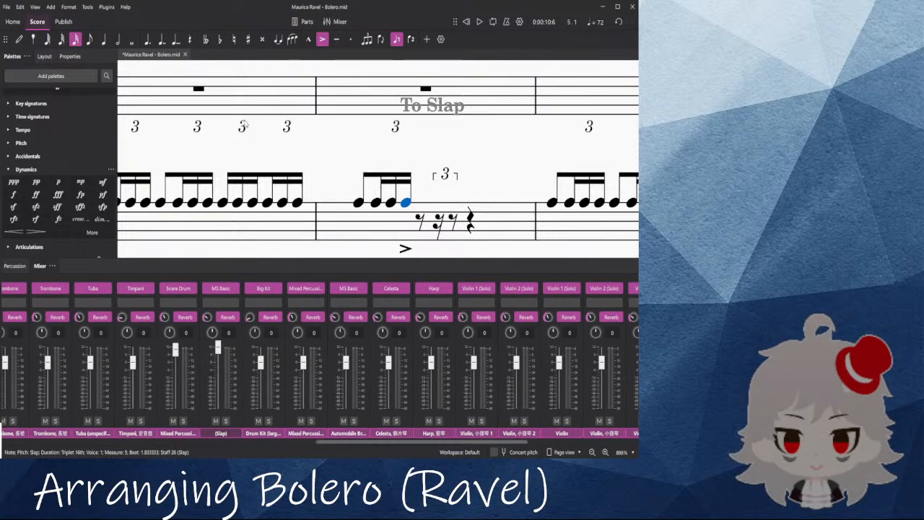
pyautogui.click(59, 194)
# Step: Play the snare drum part from measure 4 through the slap note, then stop
pyautogui.moveTo(198, 180); pyautogui.dragTo(412, 153)
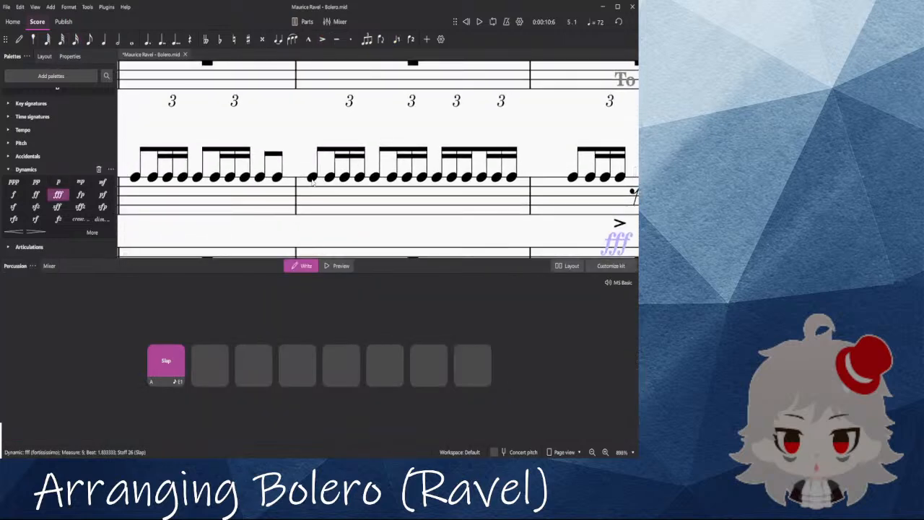
pyautogui.click(311, 179)
pyautogui.press('space')
pyautogui.scroll(-4, 363, 181)
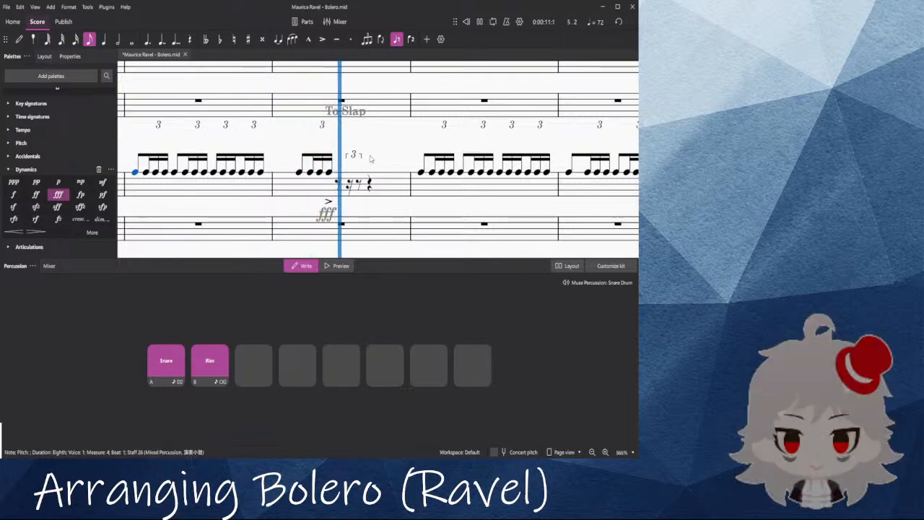
pyautogui.press('space')
# Step: Change the Slap mixer channel's sound to the Virtual Percussion Slapstick
pyautogui.click(334, 22)
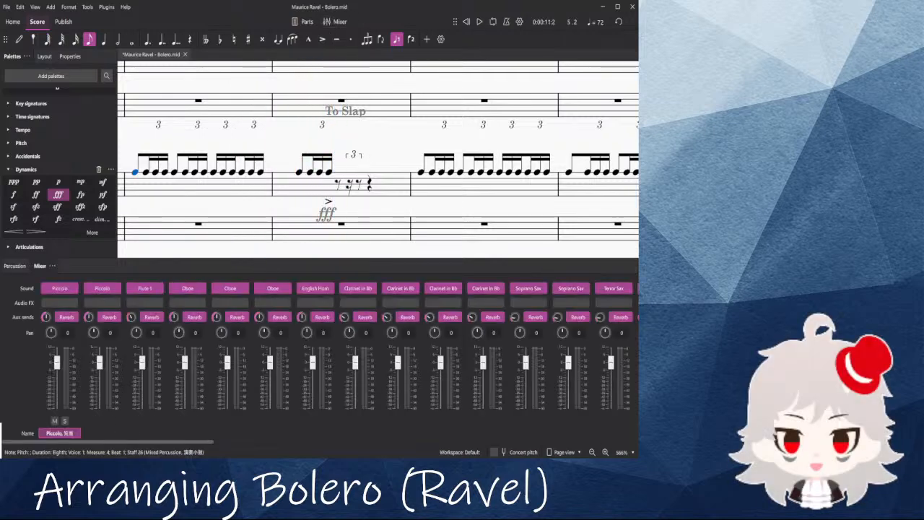
pyautogui.moveTo(256, 444); pyautogui.dragTo(596, 426)
pyautogui.moveTo(513, 444); pyautogui.dragTo(377, 442)
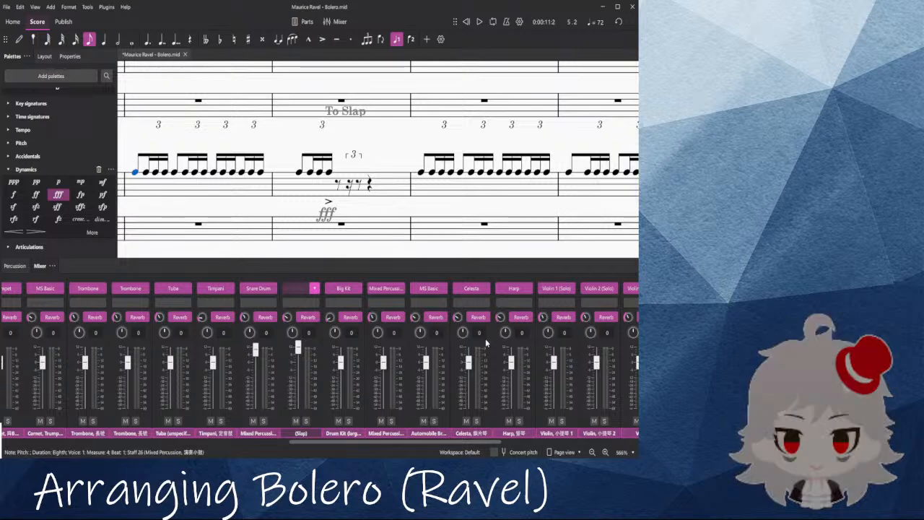
# Step: Replay the passage from the first snare drum note of measure 4 to hear the Slapstick sound
pyautogui.press('n')
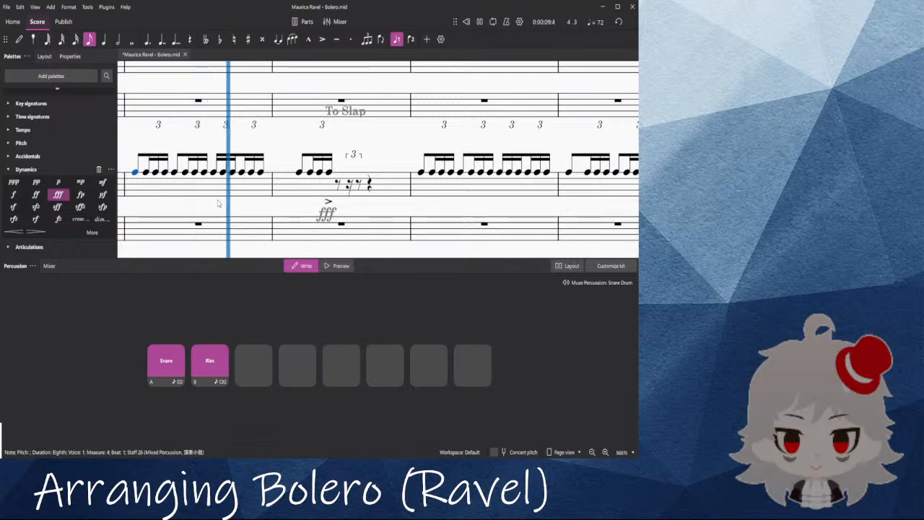
pyautogui.press('space')
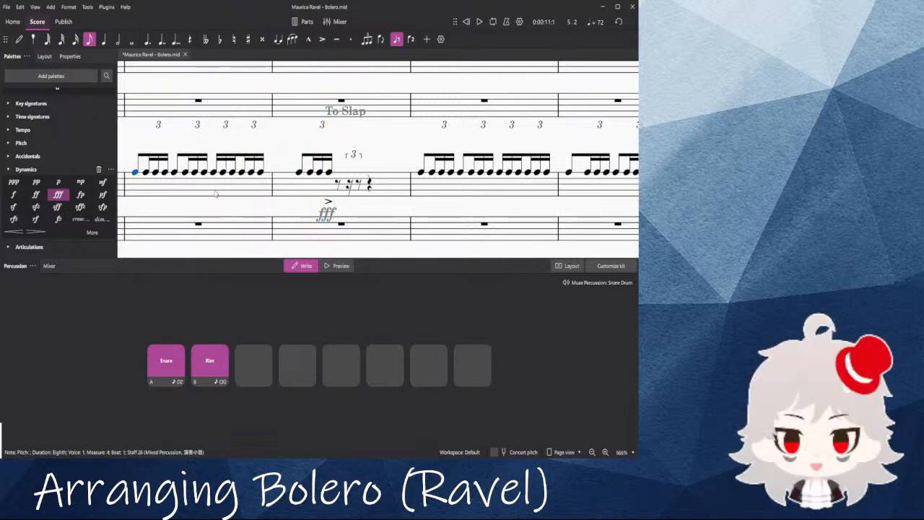
pyautogui.press('F10')
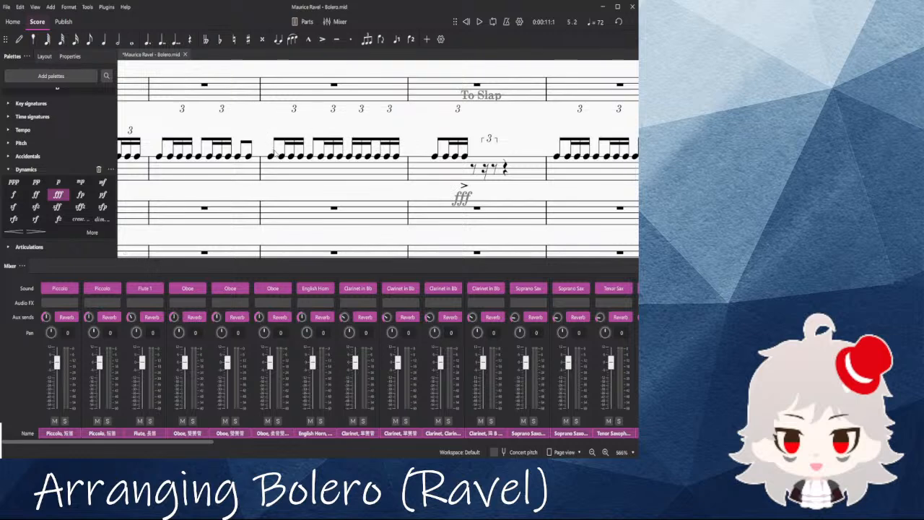
pyautogui.click(274, 165)
pyautogui.press('Escape')
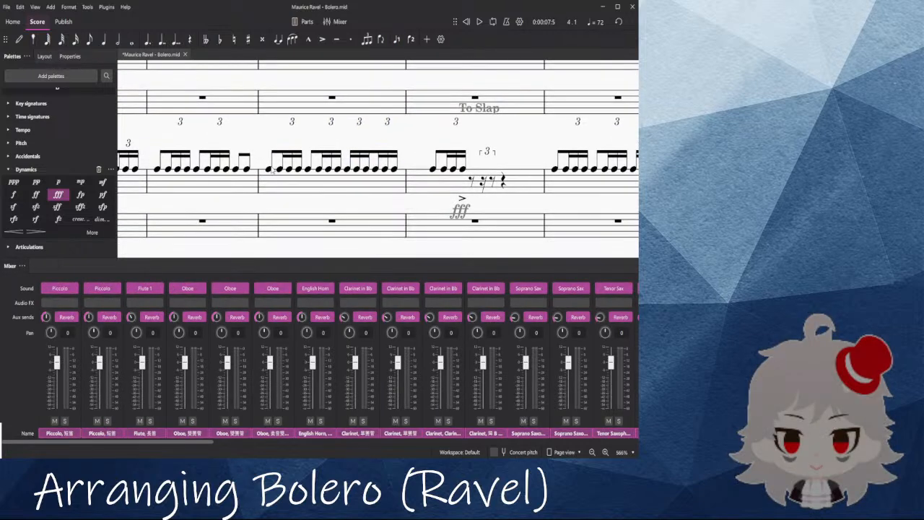
pyautogui.click(268, 168)
pyautogui.press('space')
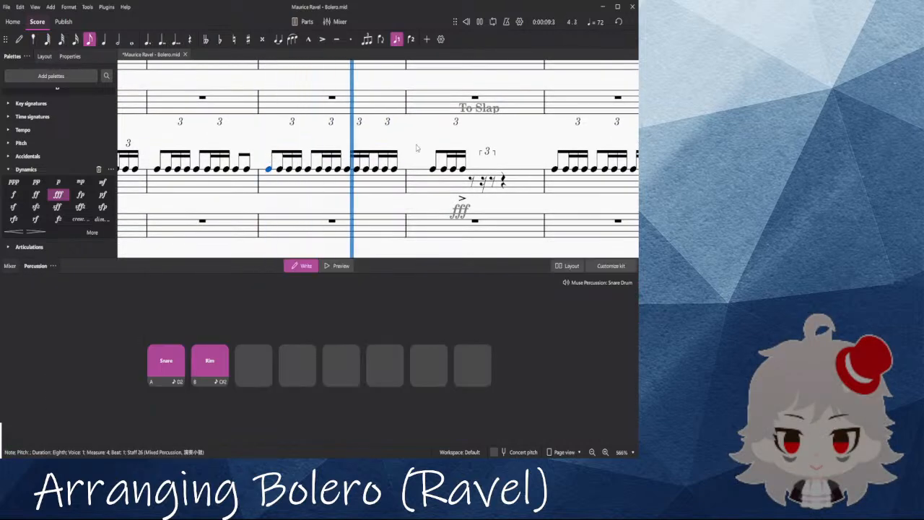
pyautogui.press('space')
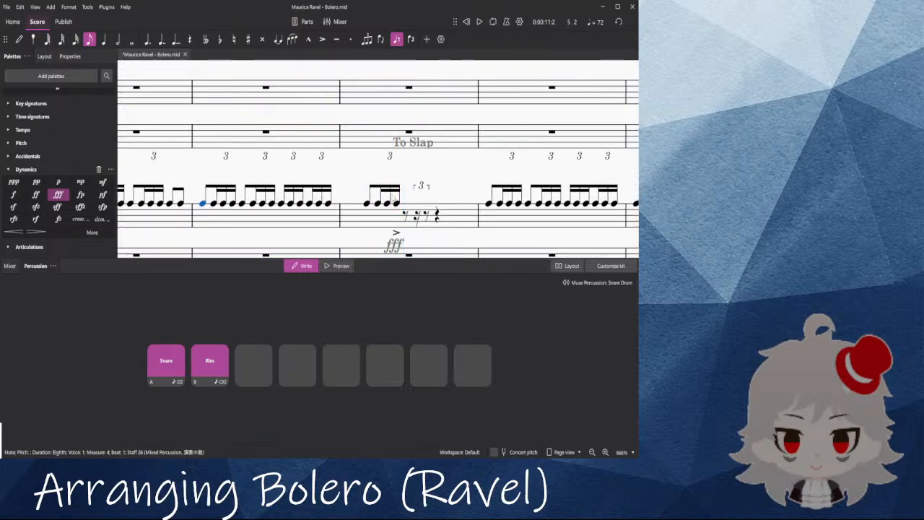
# Step: Delete the empty triplet that follows the slap note in measure 5
pyautogui.keyDown('ctrl'); pyautogui.scroll(2, 402, 208); pyautogui.keyUp('ctrl')
pyautogui.click(402, 207)
pyautogui.moveTo(456, 169); pyautogui.dragTo(397, 149)
pyautogui.click(371, 160)
pyautogui.press('Delete')
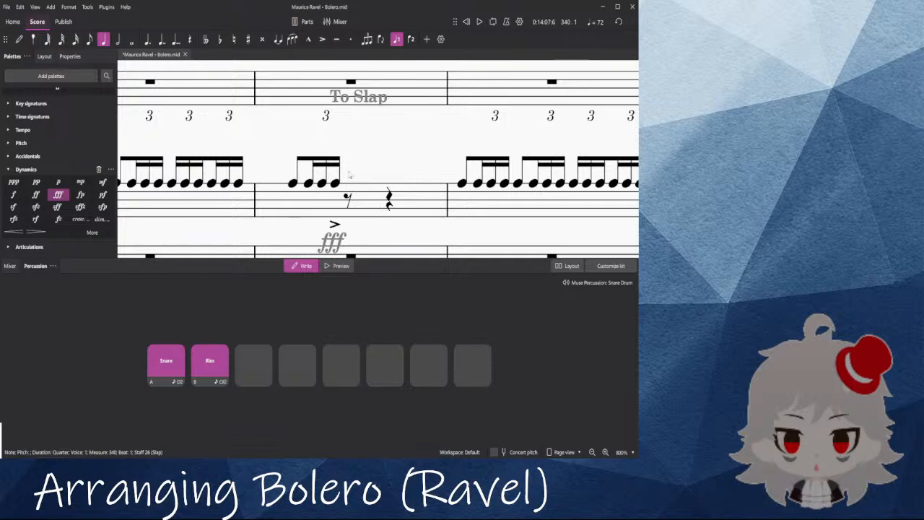
# Step: Delete the first three notes of measure 6 on the snare drum staff
pyautogui.click(349, 171)
pyautogui.keyDown('ctrl'); pyautogui.scroll(-4, 348, 170); pyautogui.keyUp('ctrl')
pyautogui.moveTo(420, 172); pyautogui.dragTo(365, 168)
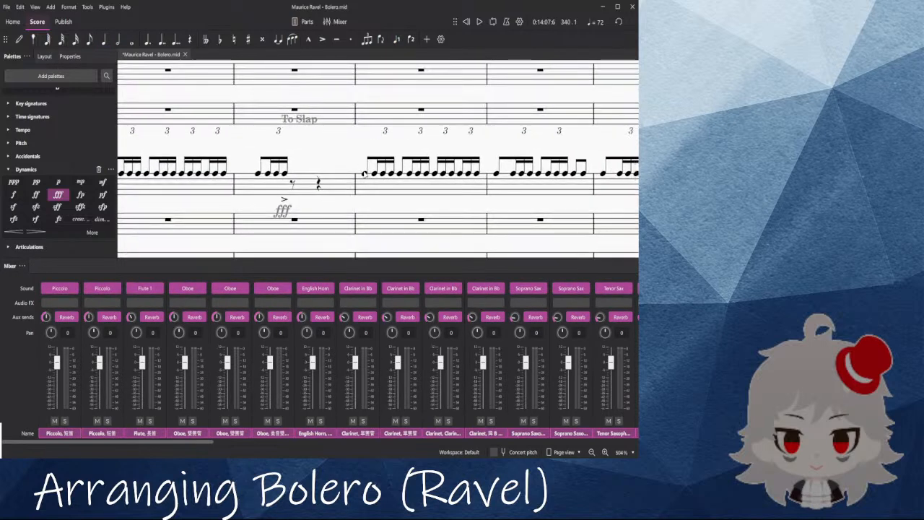
pyautogui.click(364, 173)
pyautogui.keyDown('ctrl'); pyautogui.click(383, 174); pyautogui.keyUp('ctrl')
pyautogui.keyDown('ctrl'); pyautogui.click(374, 173); pyautogui.keyUp('ctrl')
pyautogui.press('Delete')
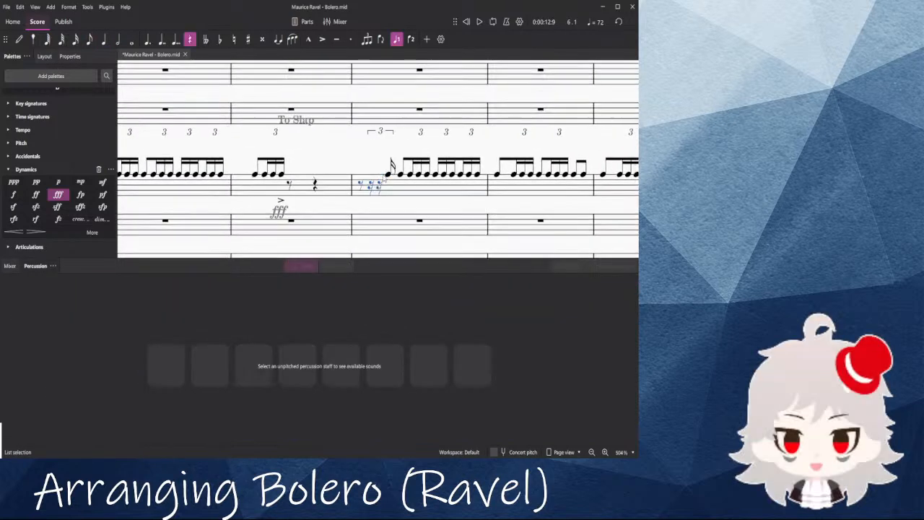
# Step: Delete the following notes of measure 6 except the last three, and remove the measure's first empty triplet
pyautogui.press('n')
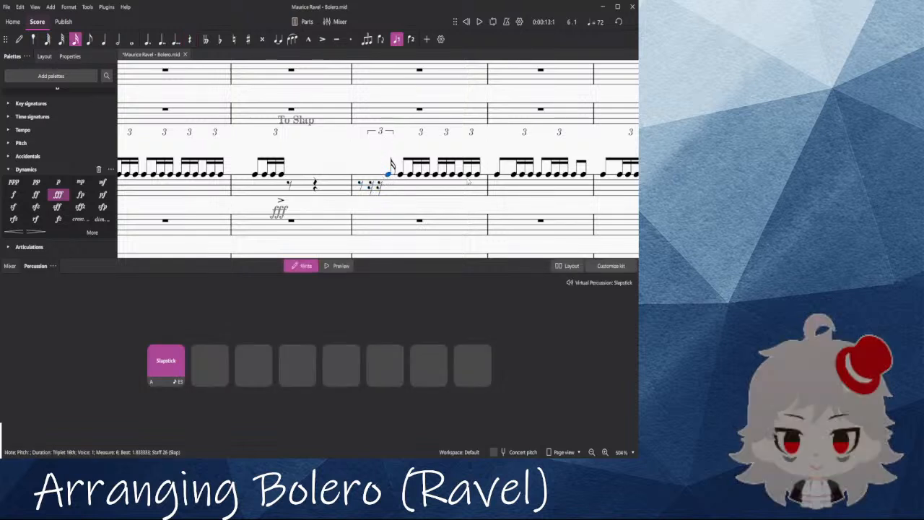
pyautogui.keyDown('shift'); pyautogui.click(452, 177); pyautogui.keyUp('shift')
pyautogui.press('Delete')
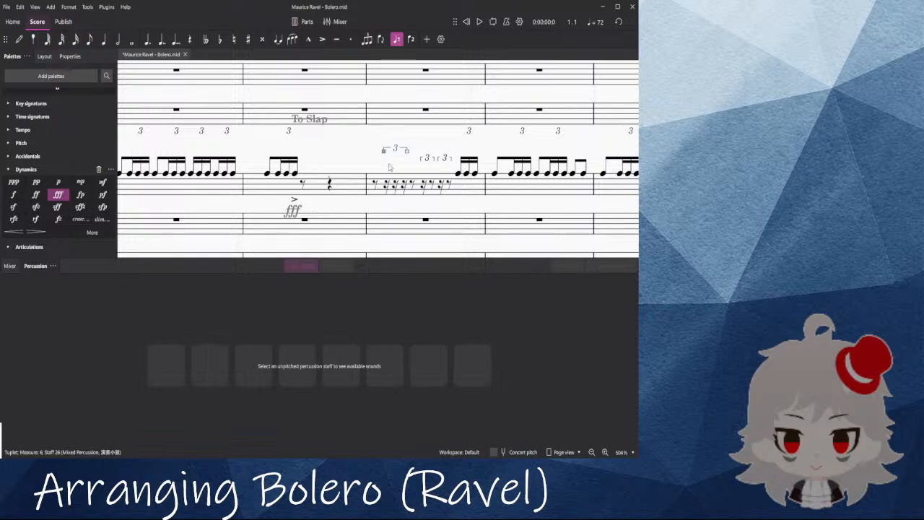
pyautogui.press('Delete')
# Step: Try to shorten measure 6's first rest to a 16th and remove the two remaining empty triplets
pyautogui.press('n')
pyautogui.click(75, 41)
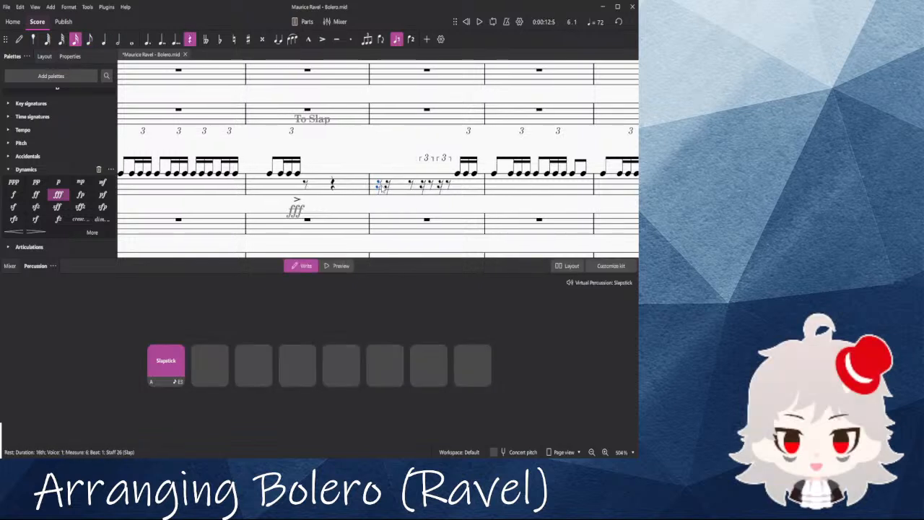
pyautogui.click(387, 186)
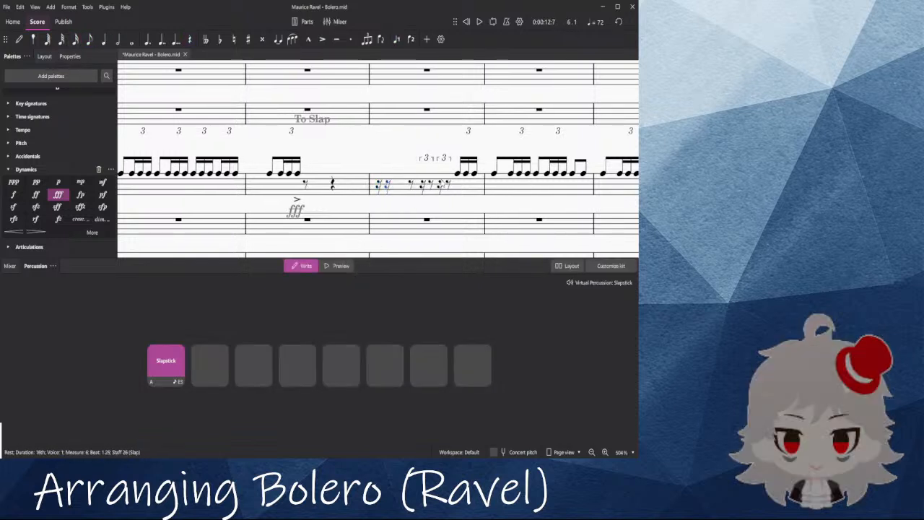
pyautogui.click(442, 159)
pyautogui.press('Delete')
pyautogui.press('n')
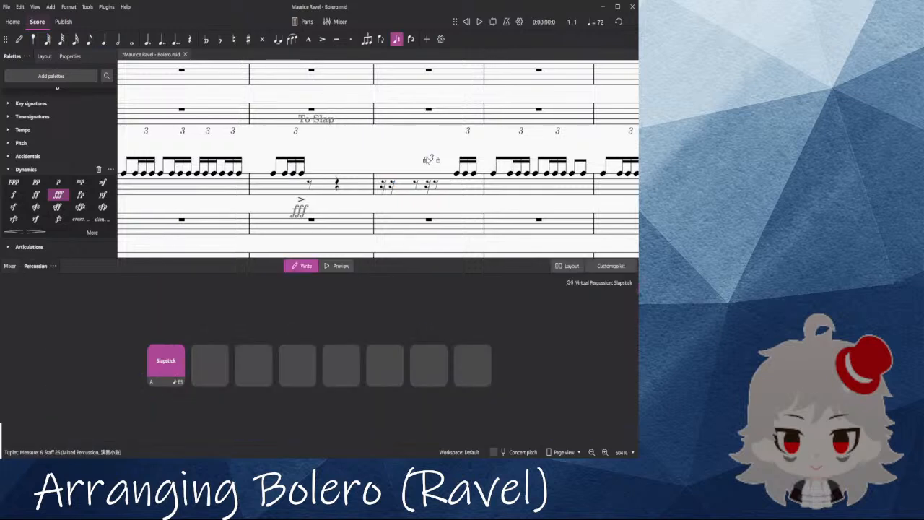
pyautogui.press('Escape')
pyautogui.click(390, 188)
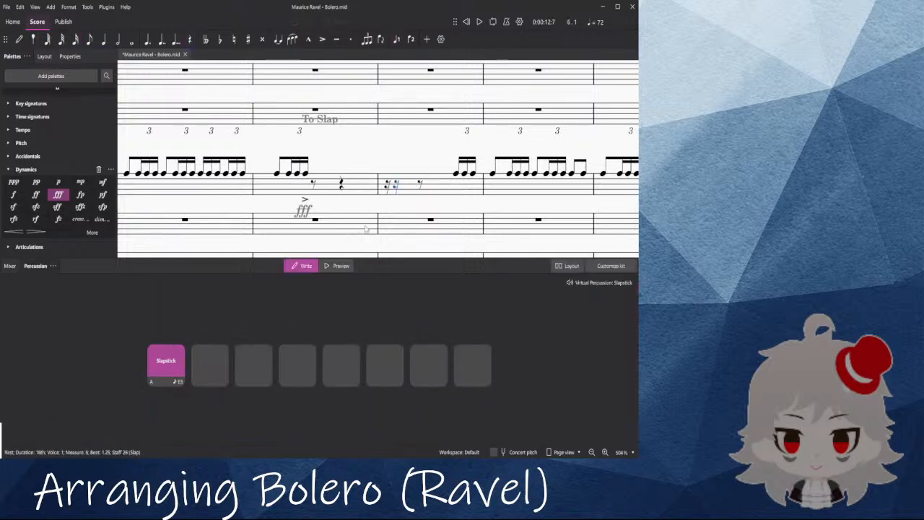
# Step: Undo the triplet removals and the 16th-rest change in measure 6
pyautogui.hotkey('ctrl', 'z')
pyautogui.hotkey('ctrl', 'z')
pyautogui.hotkey('ctrl', 'z')
pyautogui.hotkey('ctrl', 'z')
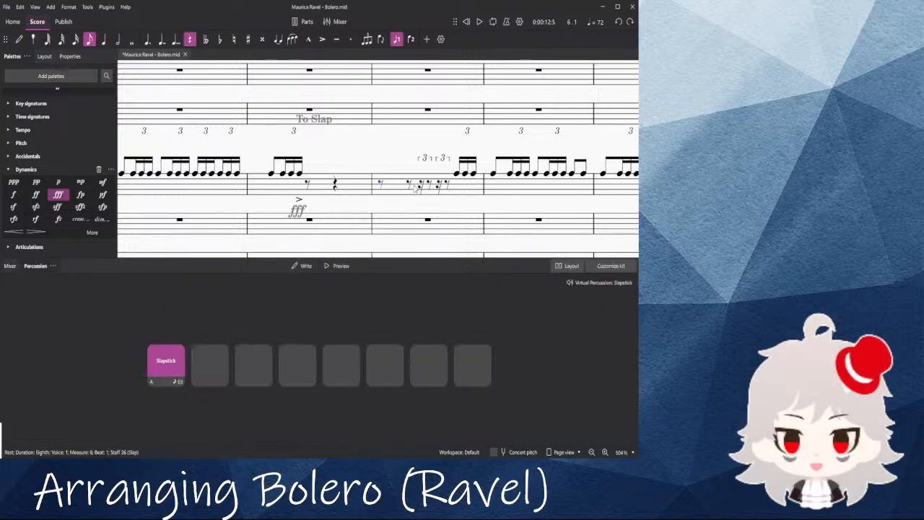
# Step: Undo the note deletions in measure 6 and move the triplet passage with its two leading 16th rests to the measure's start
pyautogui.hotkey('ctrl', 'z')
pyautogui.scroll(1, 441, 177)
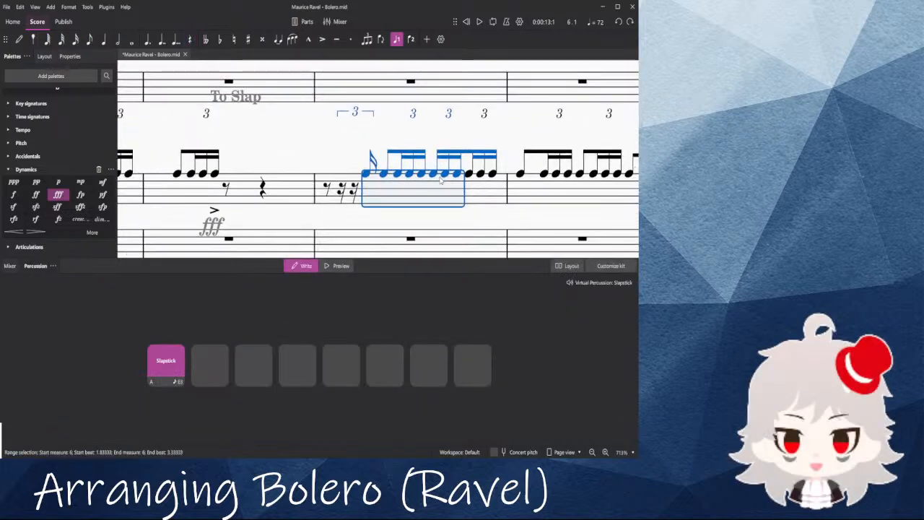
pyautogui.keyDown('shift'); pyautogui.click(345, 189); pyautogui.keyUp('shift')
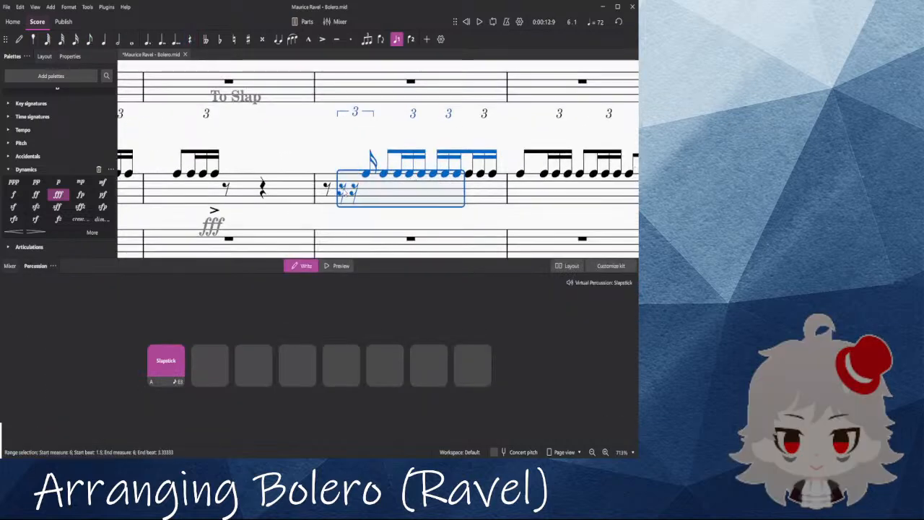
pyautogui.hotkey('ctrl', 'x')
pyautogui.click(353, 190)
pyautogui.hotkey('ctrl', 'v')
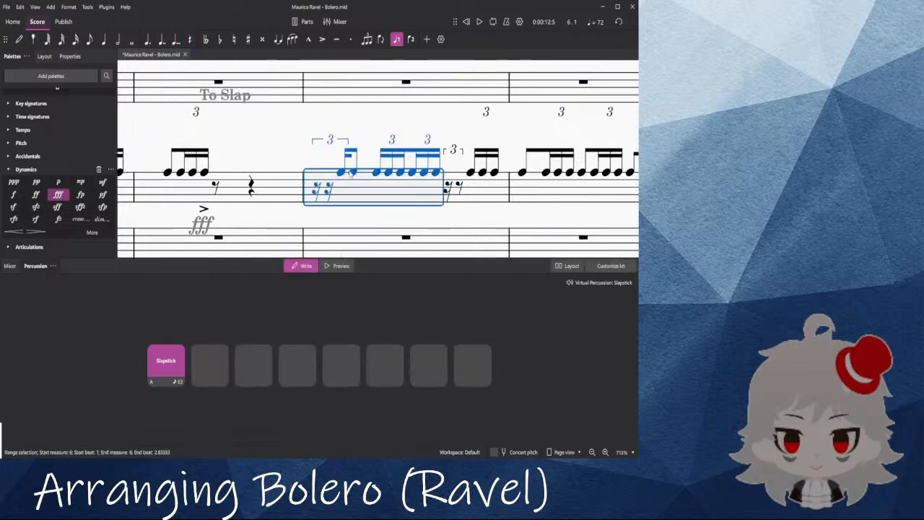
# Step: Fill the two rests of the empty triplet on beat 3 of measure 6 with notes, the first a triplet 16th
pyautogui.click(448, 183)
pyautogui.press('n')
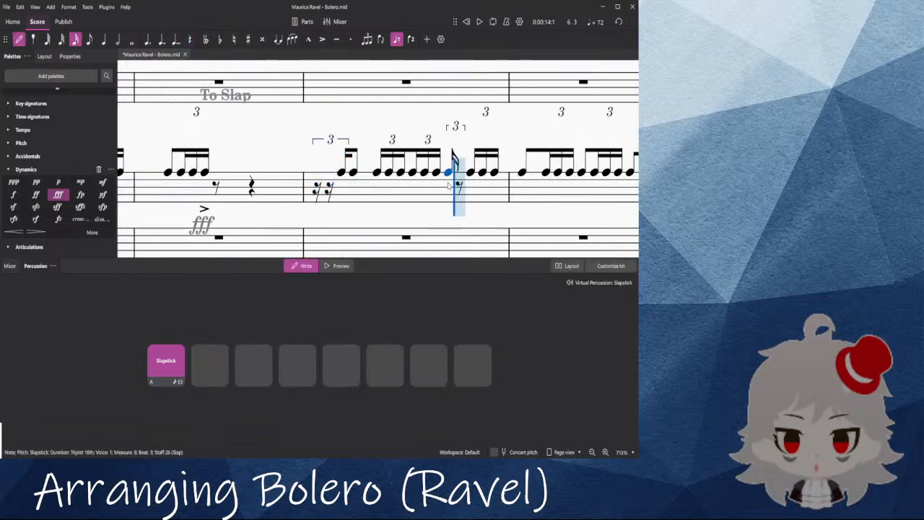
pyautogui.click(455, 174)
pyautogui.press('Escape')
pyautogui.click(460, 188)
pyautogui.press('a')
pyautogui.press('Escape')
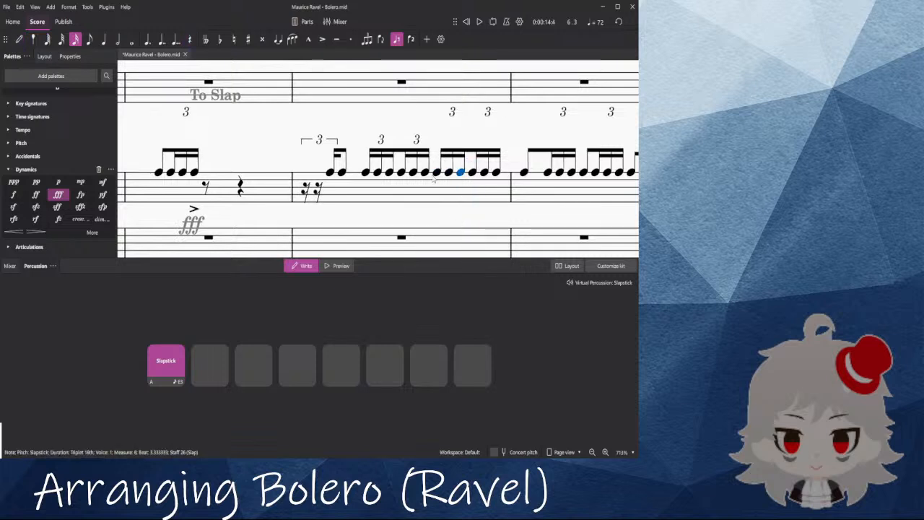
# Step: Shorten the note on the second half of measure 6's first beat to a 16th and delete the incomplete triplet before it
pyautogui.click(368, 174)
pyautogui.click(344, 174)
pyautogui.press('3')
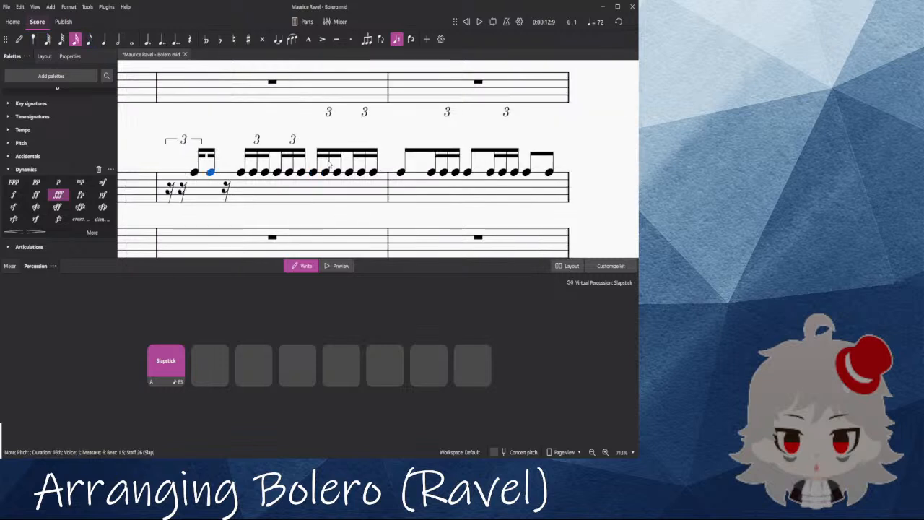
pyautogui.click(177, 187)
pyautogui.keyDown('shift'); pyautogui.click(194, 175); pyautogui.keyUp('shift')
pyautogui.press('Delete')
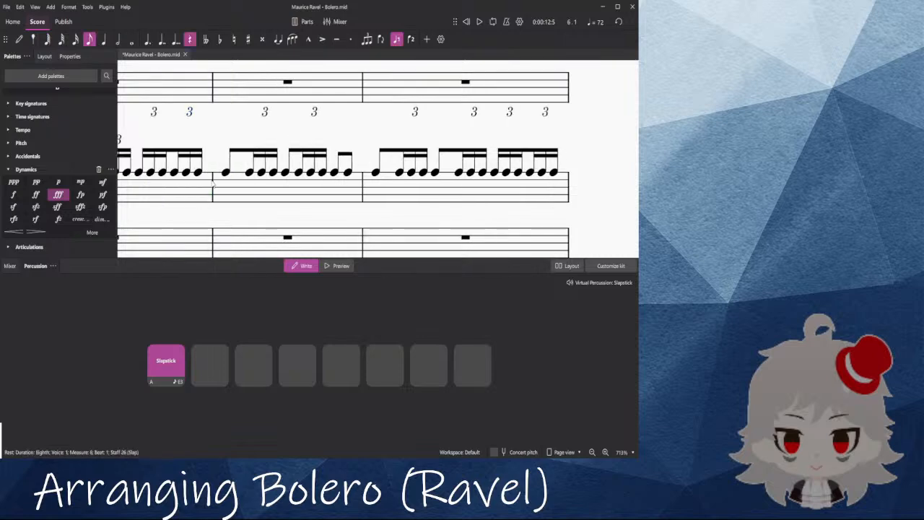
# Step: Turn the second half of measure 6's first beat into a 16th triplet of one rest followed by two notes
pyautogui.moveTo(276, 134); pyautogui.dragTo(587, 146)
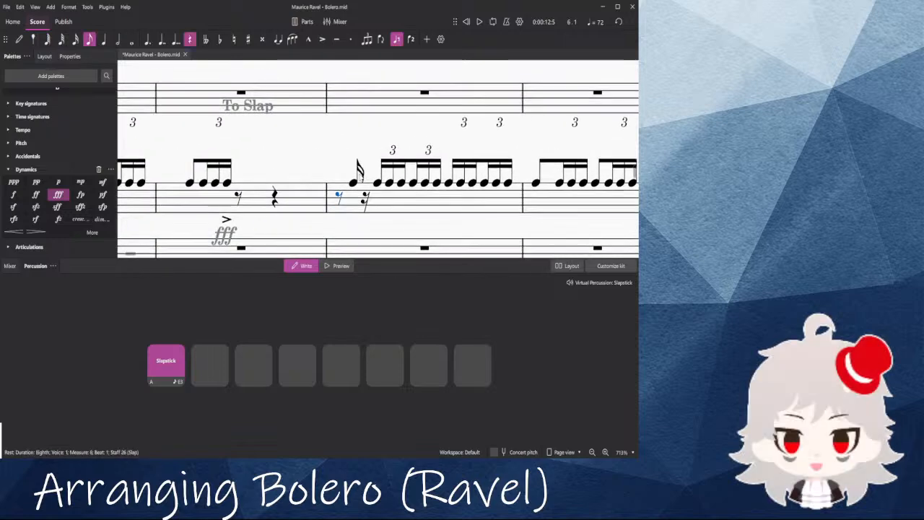
pyautogui.click(354, 182)
pyautogui.hotkey('ctrl', '3')
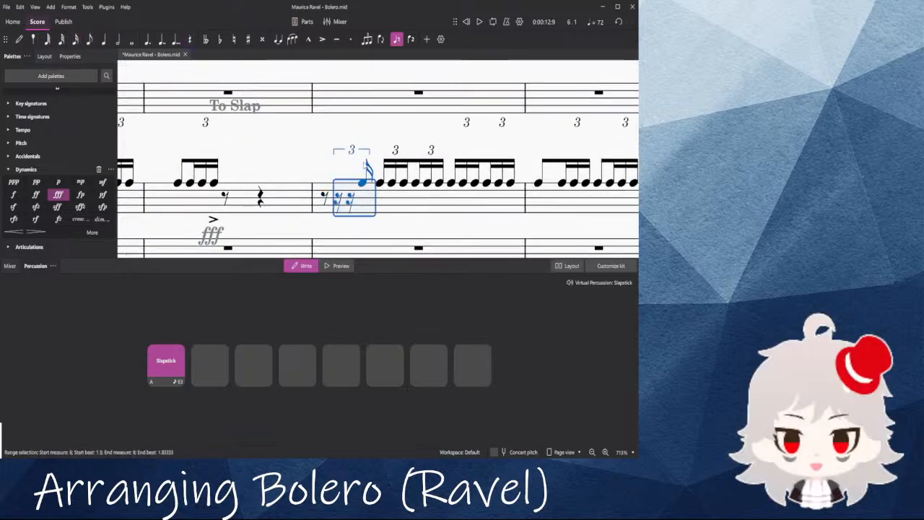
pyautogui.click(366, 217)
pyautogui.click(354, 183)
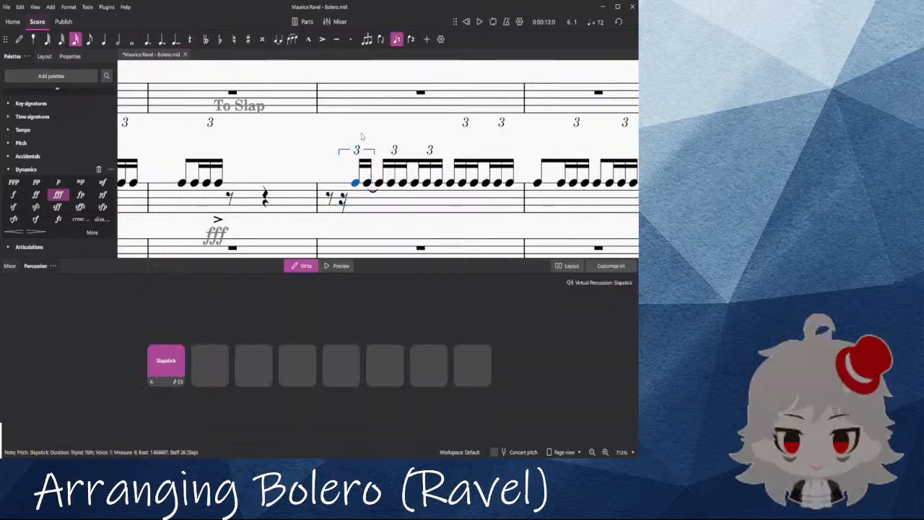
# Step: Add an instrument change to Snare Drum at the first note of measure 6 on the percussion staff
pyautogui.scroll(-5, 31, 246)
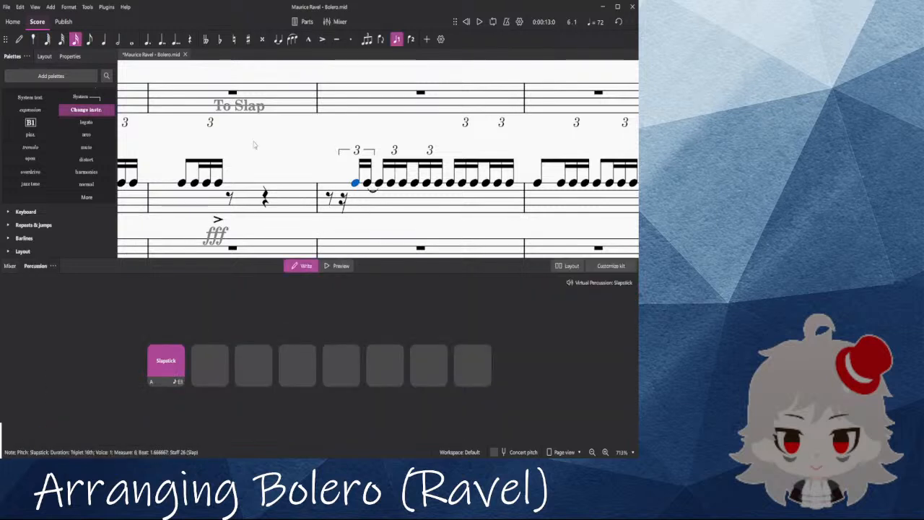
pyautogui.scroll(1, 253, 145)
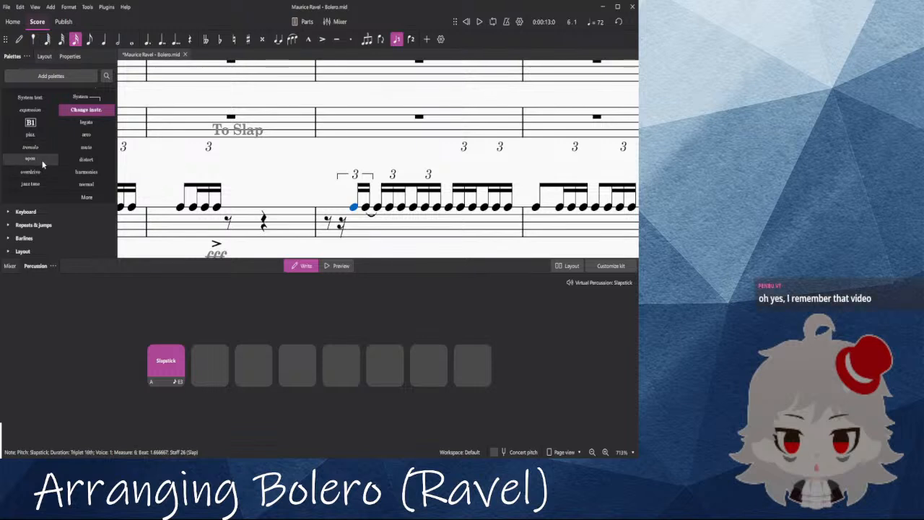
pyautogui.scroll(2, 41, 161)
pyautogui.click(74, 145)
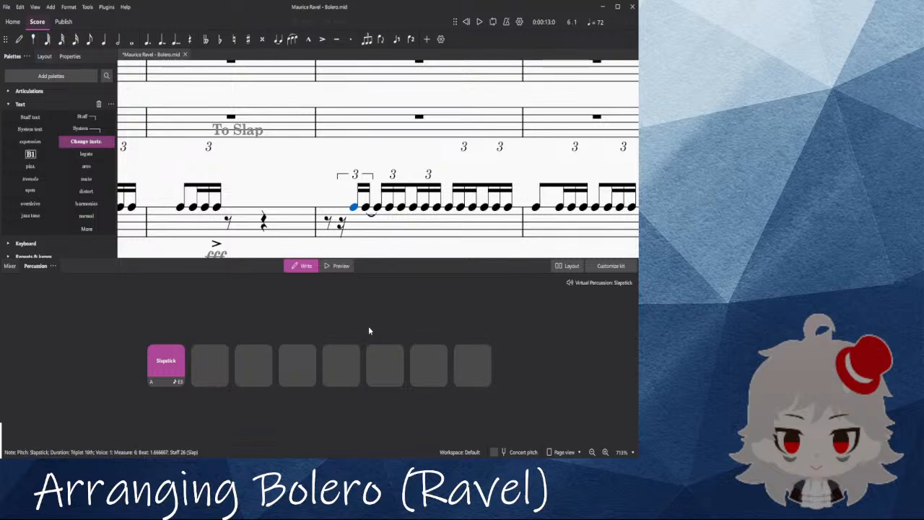
pyautogui.click(408, 353)
pyautogui.moveTo(277, 168); pyautogui.dragTo(261, 179)
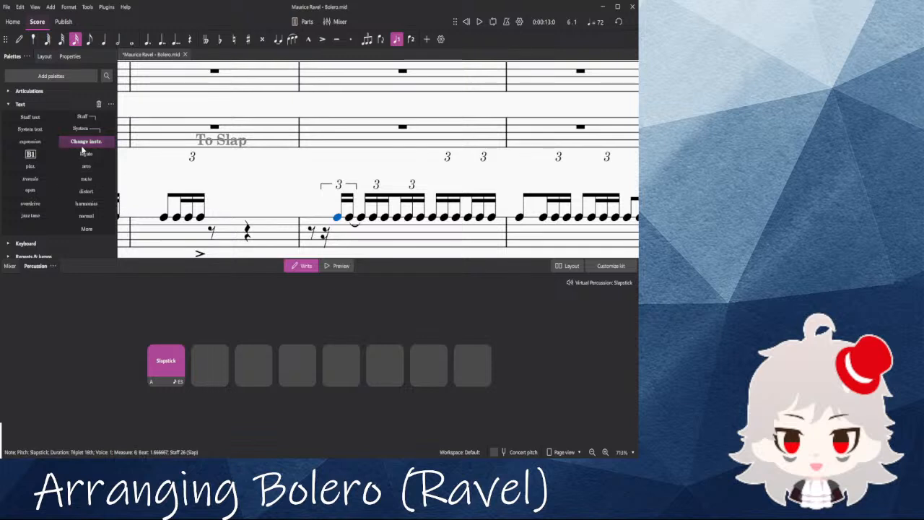
pyautogui.click(83, 146)
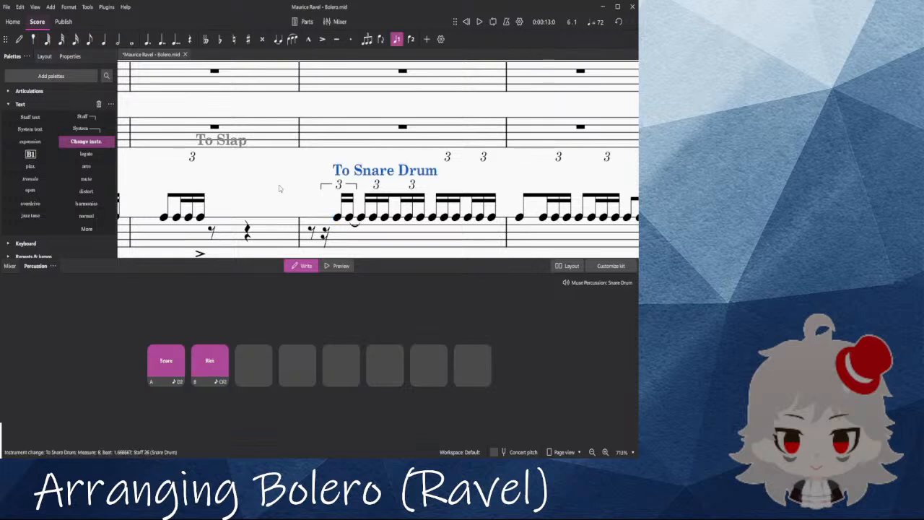
# Step: Attach a staff text with the snare off sound flag to the first note of measure 6 and play the measure back
pyautogui.click(337, 218)
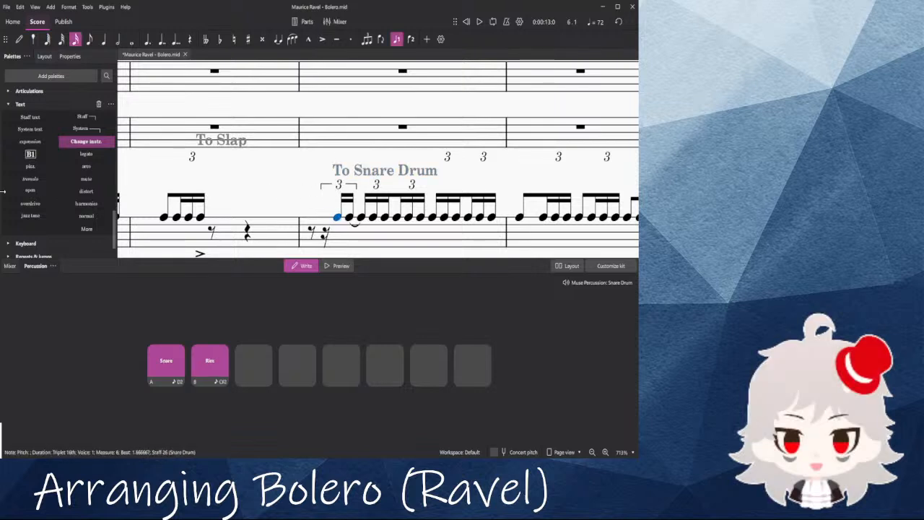
pyautogui.click(30, 118)
pyautogui.click(319, 171)
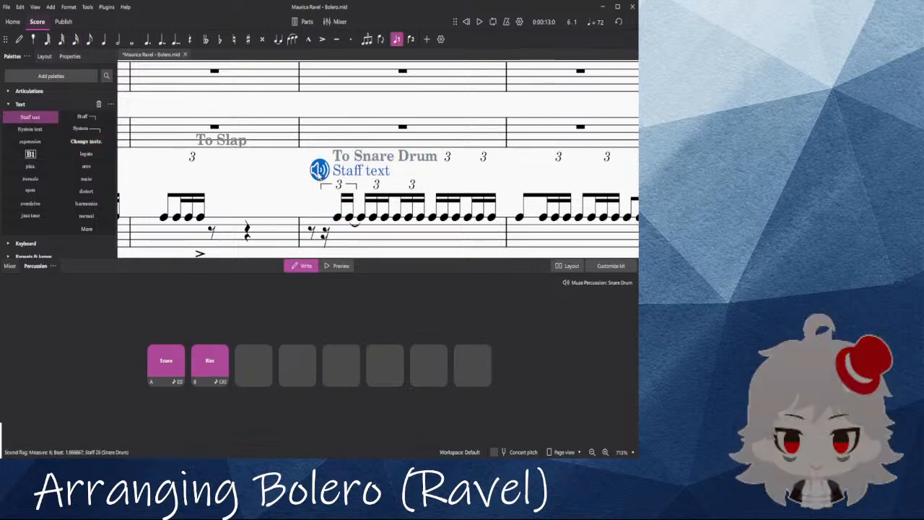
pyautogui.click(337, 219)
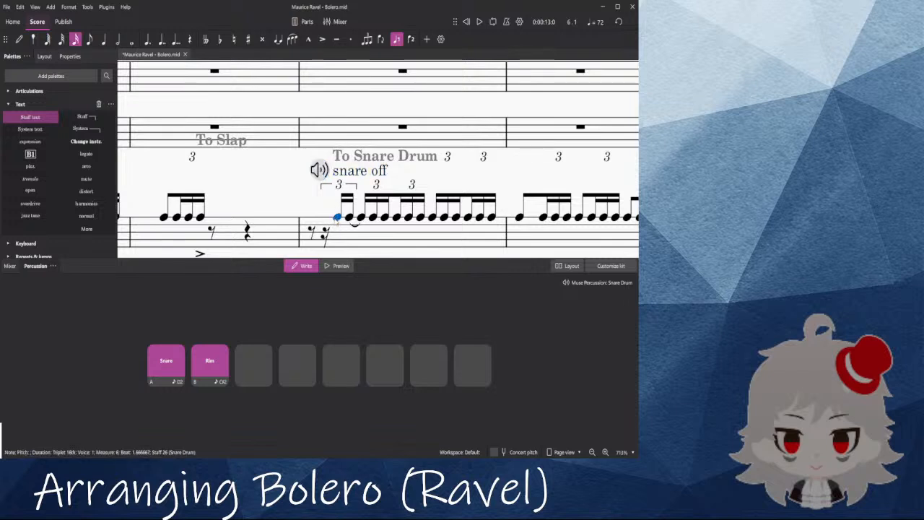
pyautogui.click(312, 232)
pyautogui.press('space')
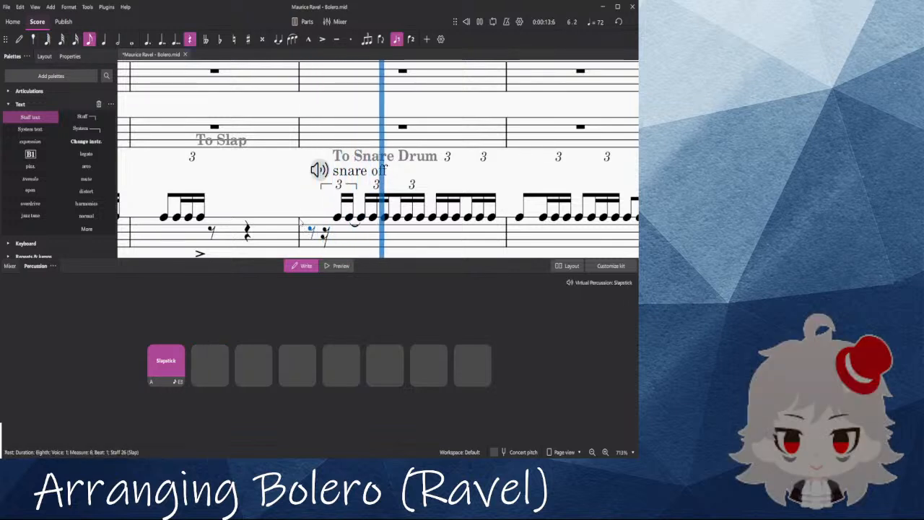
pyautogui.press('space')
# Step: Add a pp dynamic to the second note of measure 6 and play the measure back from its first rest
pyautogui.click(337, 217)
pyautogui.scroll(-1, 111, 174)
pyautogui.scroll(-2, 110, 174)
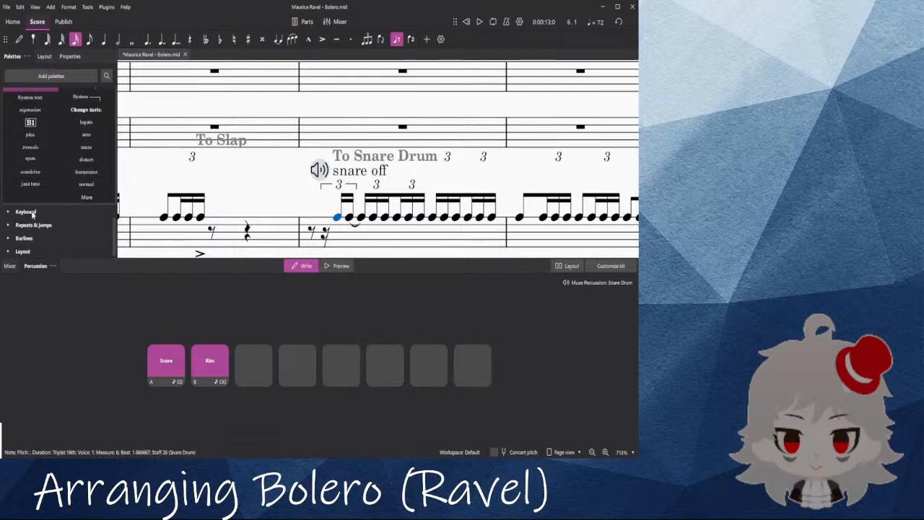
pyautogui.click(350, 218)
pyautogui.scroll(4, 58, 173)
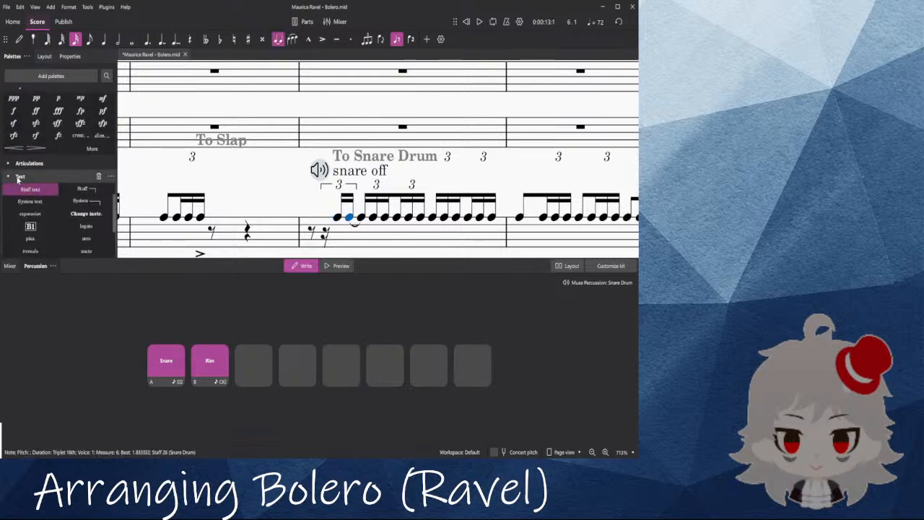
pyautogui.click(311, 231)
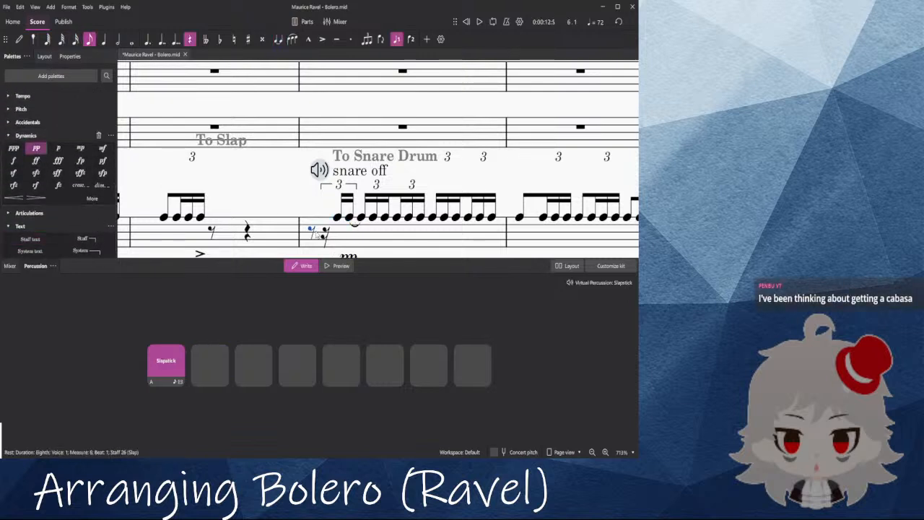
pyautogui.press('space')
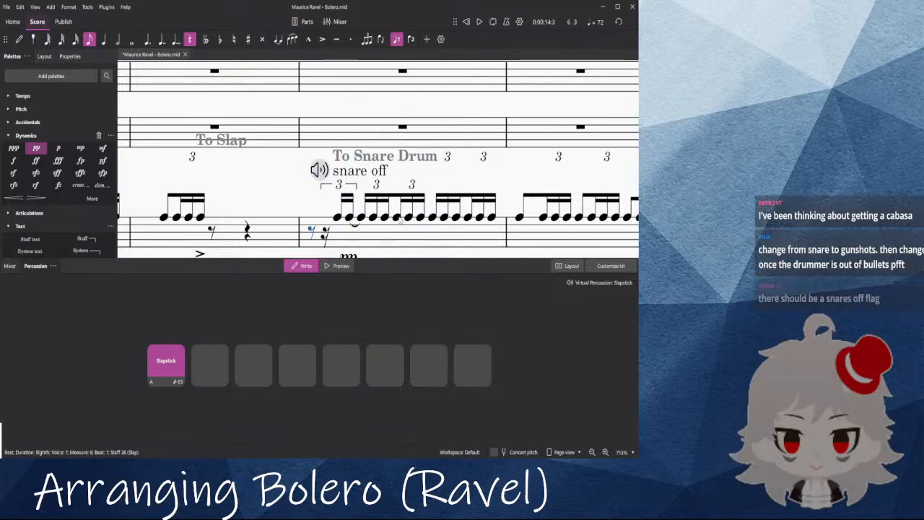
pyautogui.press('space')
# Step: Play the percussion staff from the start of measure 4 to check the lead-in to the slapstick hit
pyautogui.scroll(-1, 376, 220)
pyautogui.click(353, 222)
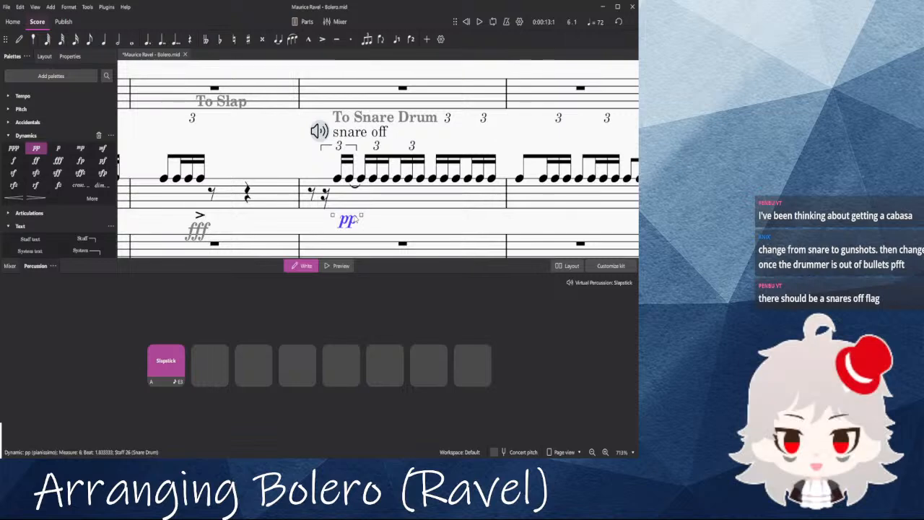
pyautogui.scroll(-2, 363, 208)
pyautogui.click(243, 142)
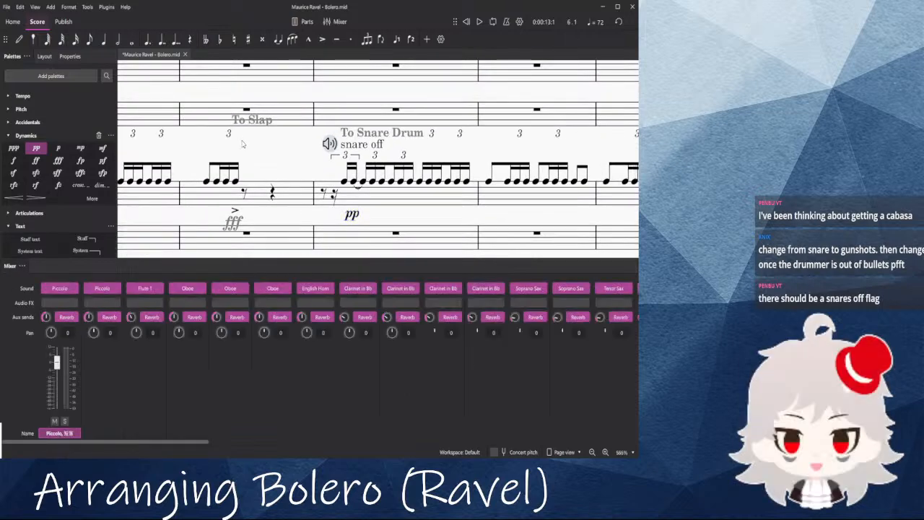
pyautogui.moveTo(248, 144); pyautogui.dragTo(395, 160)
pyautogui.moveTo(424, 194); pyautogui.dragTo(318, 180)
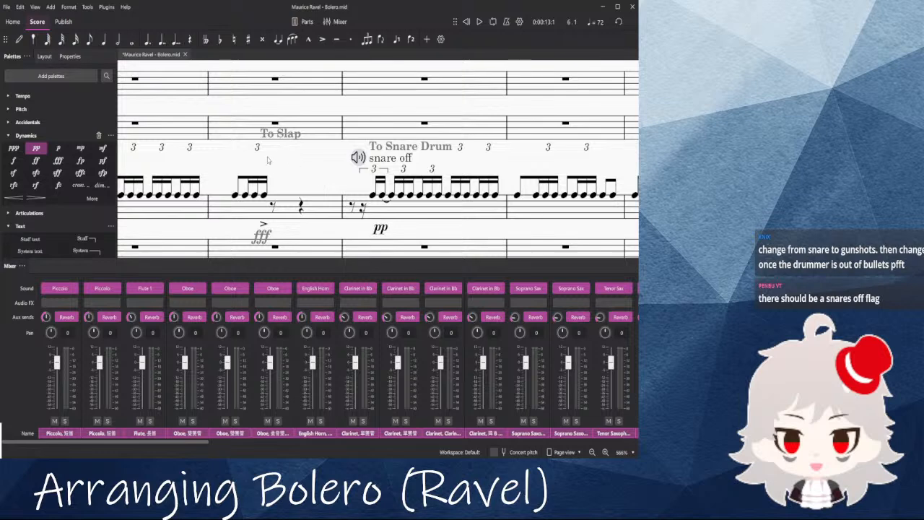
pyautogui.click(239, 195)
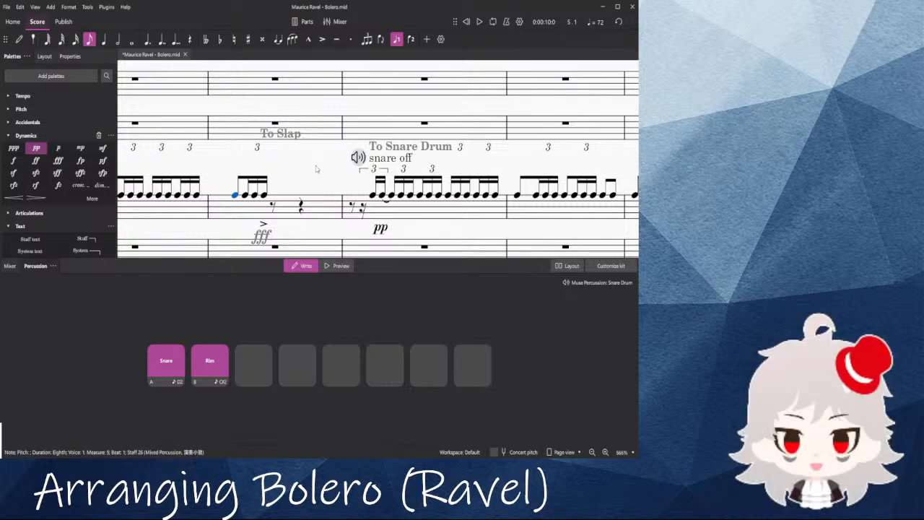
pyautogui.click(295, 165)
pyautogui.moveTo(293, 166); pyautogui.dragTo(521, 178)
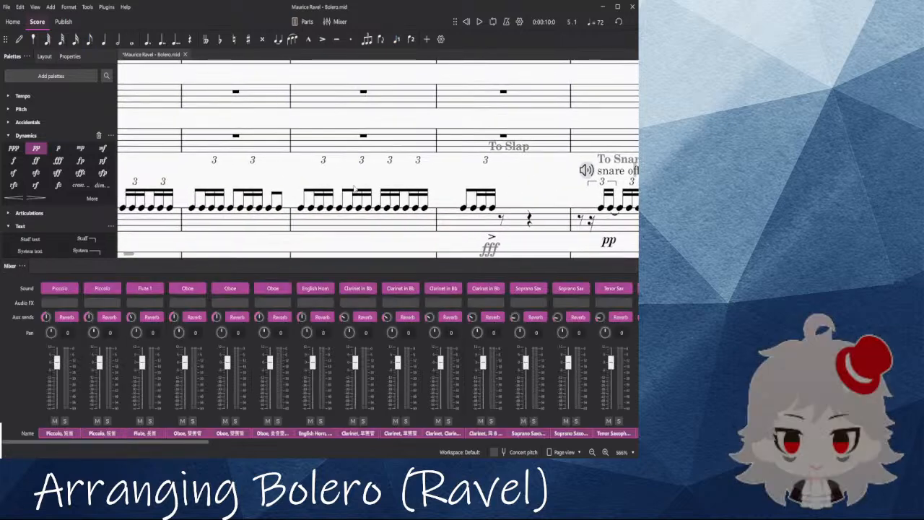
pyautogui.click(300, 208)
pyautogui.press('space')
pyautogui.scroll(-6, 332, 182)
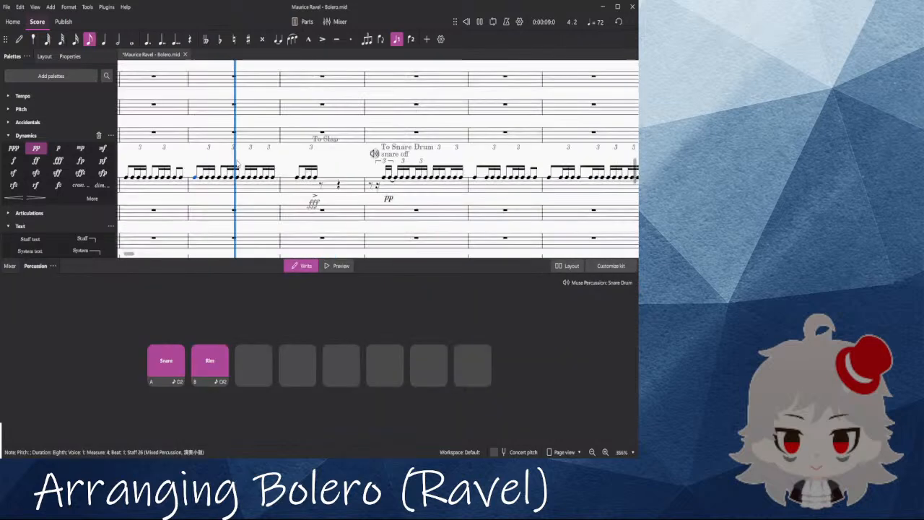
pyautogui.scroll(8, 310, 159)
pyautogui.press('space')
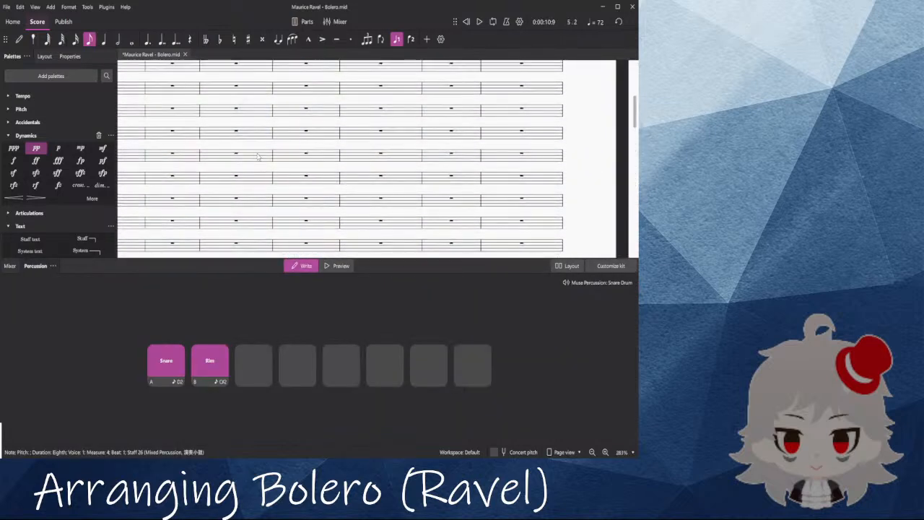
# Step: Add an ff dynamic and an accent to the flute's grace note at the start of measure 5
pyautogui.scroll(8, 268, 121)
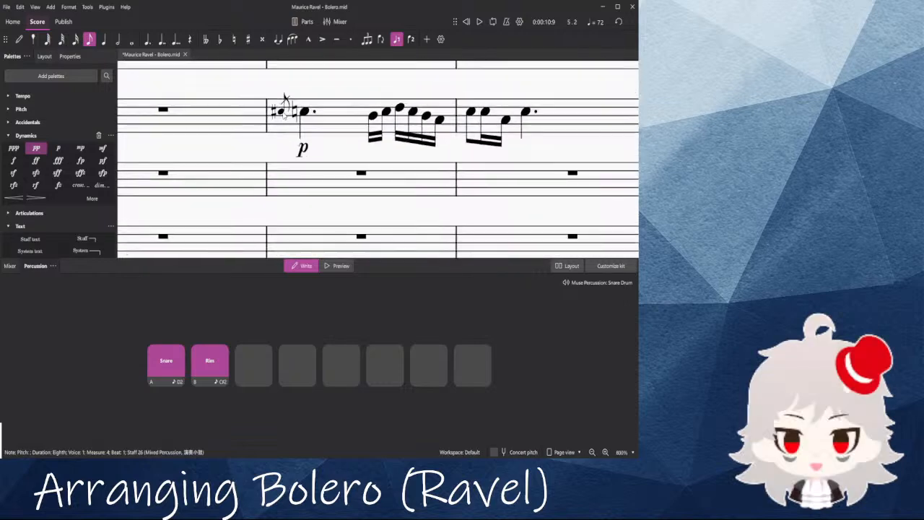
pyautogui.click(280, 111)
pyautogui.click(37, 163)
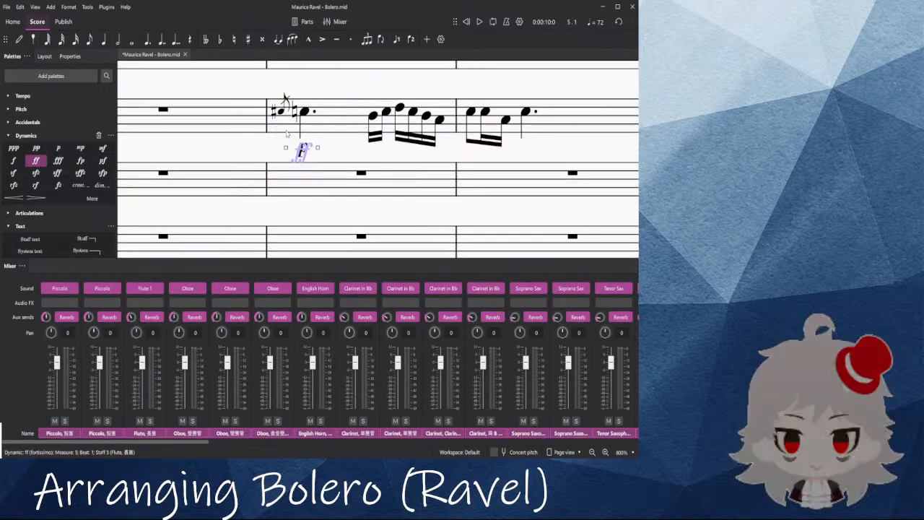
pyautogui.click(286, 97)
pyautogui.click(322, 39)
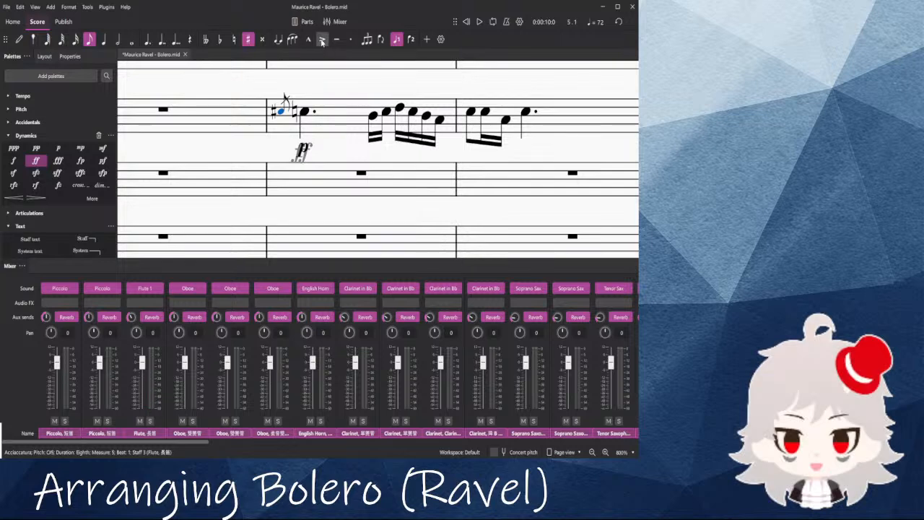
# Step: Play the flute's entry from measure 4 and change its ff dynamic in measure 5 to sffz
pyautogui.scroll(-3, 214, 94)
pyautogui.click(203, 103)
pyautogui.press('space')
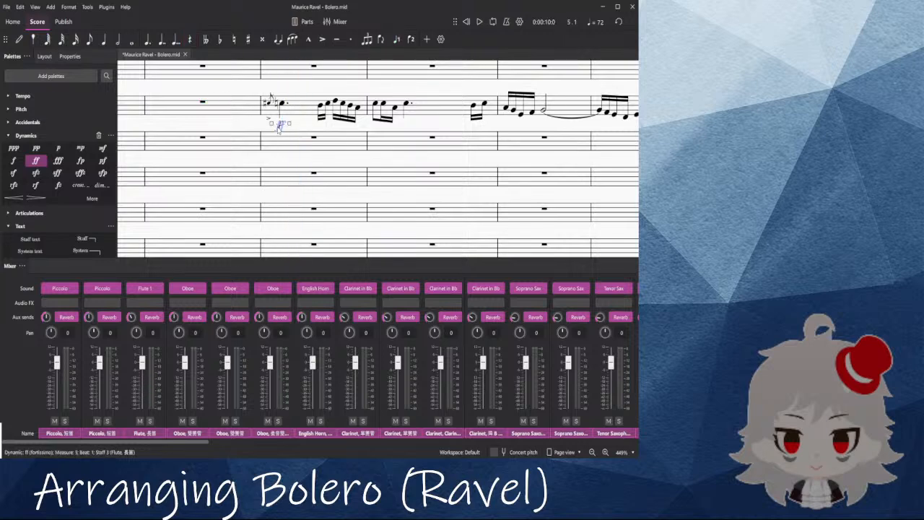
pyautogui.click(80, 172)
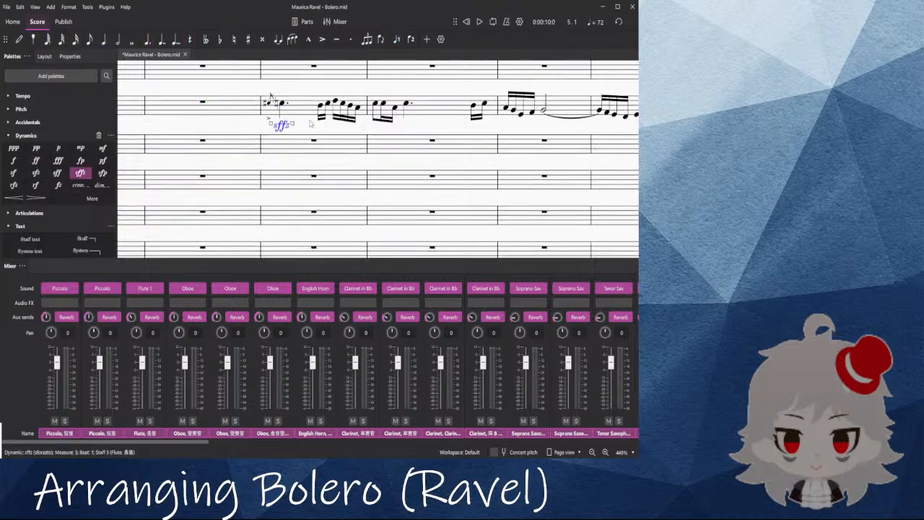
# Step: Replace the flute's sffz in measure 5 with sfp and play the score from the start of measure 4
pyautogui.click(103, 173)
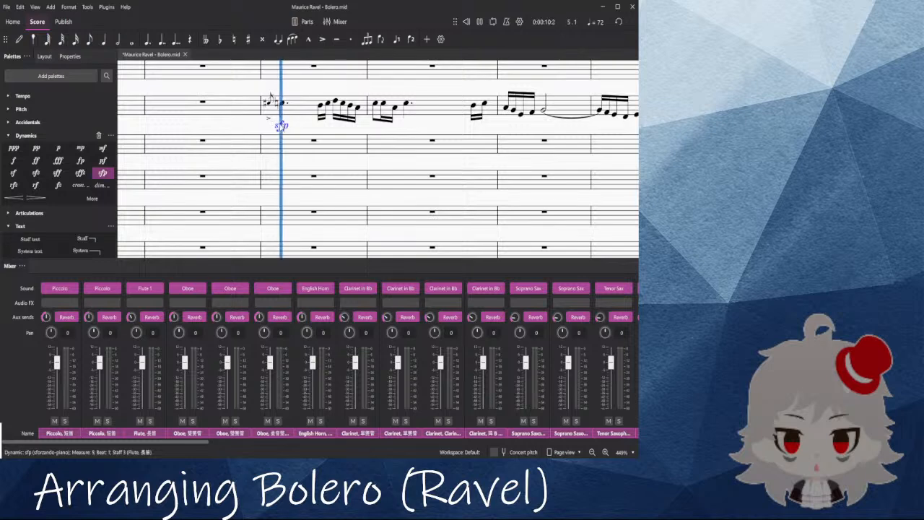
pyautogui.click(281, 126)
pyautogui.click(223, 111)
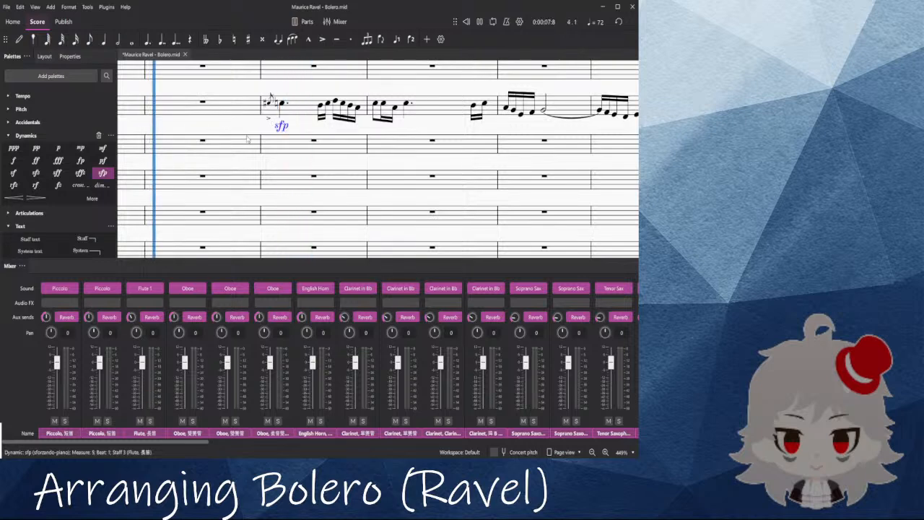
pyautogui.scroll(-5, 241, 132)
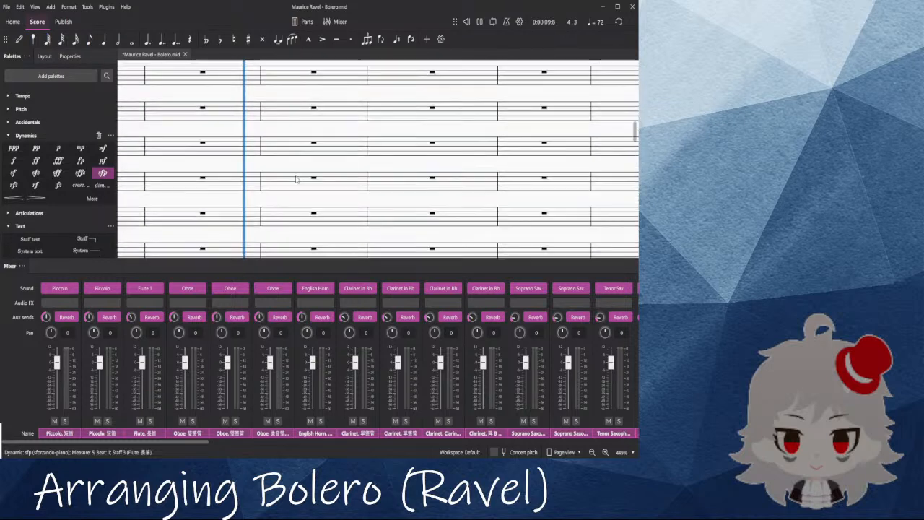
pyautogui.moveTo(293, 262); pyautogui.dragTo(293, 301)
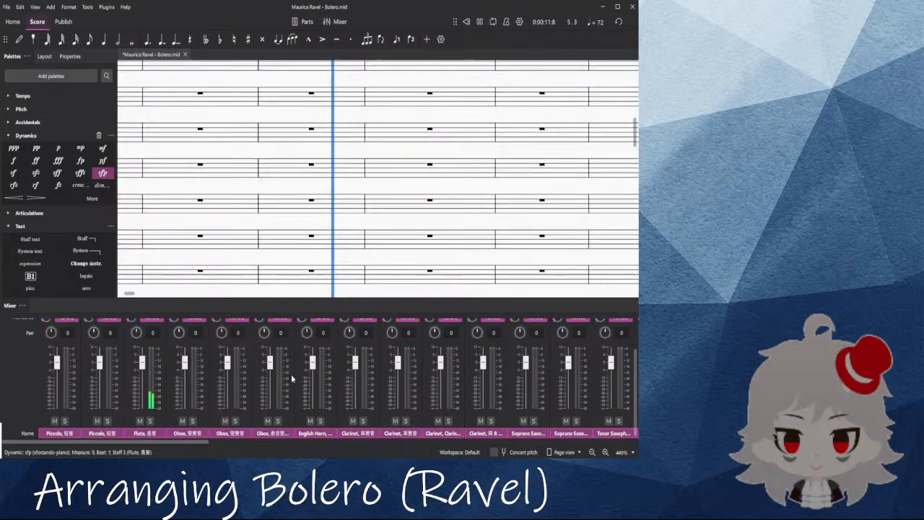
pyautogui.press('space')
# Step: Raise the flute's grace note in measure 5 to F♯5 and play its entry from measure 4
pyautogui.scroll(6, 247, 174)
pyautogui.scroll(2, 273, 152)
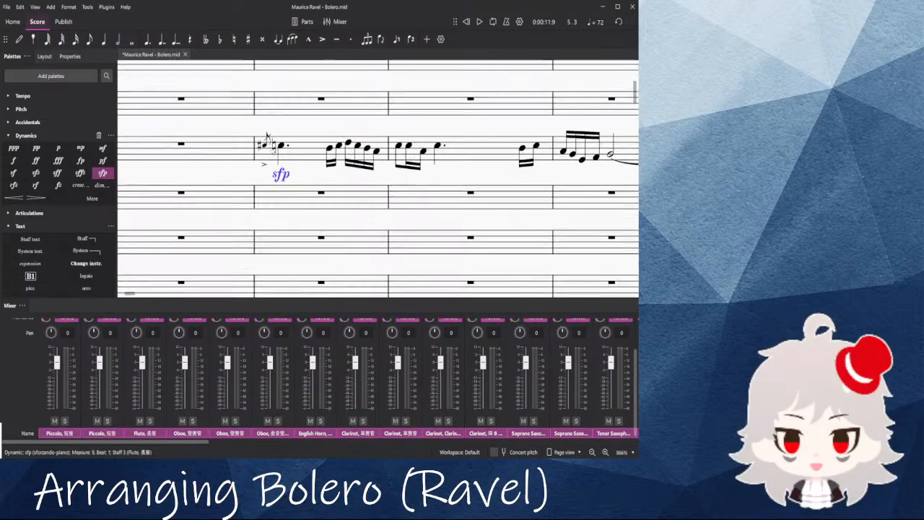
pyautogui.scroll(1, 267, 137)
pyautogui.click(269, 133)
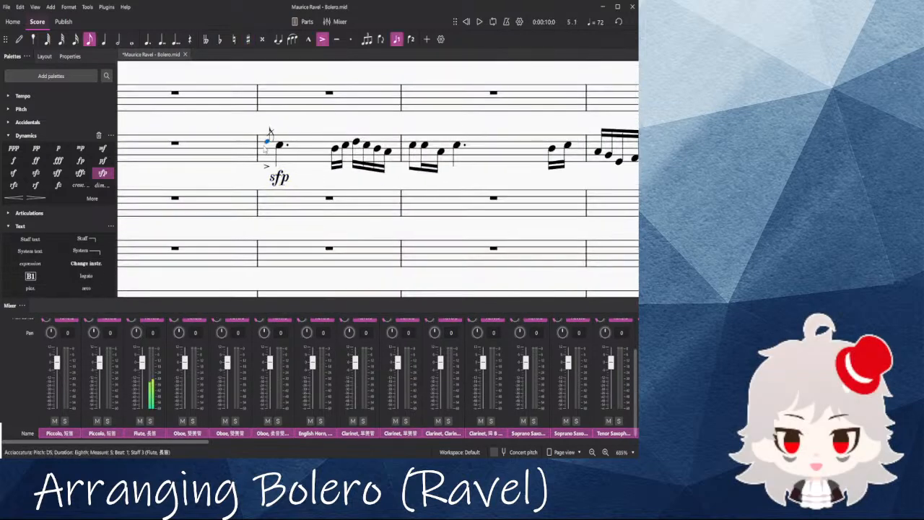
pyautogui.click(174, 144)
pyautogui.press('space')
pyautogui.scroll(-1, 184, 129)
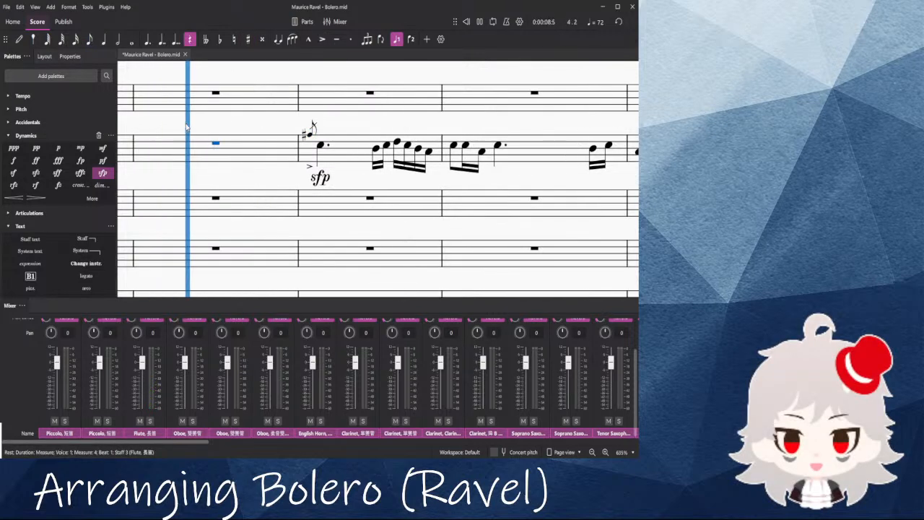
pyautogui.scroll(-3, 200, 117)
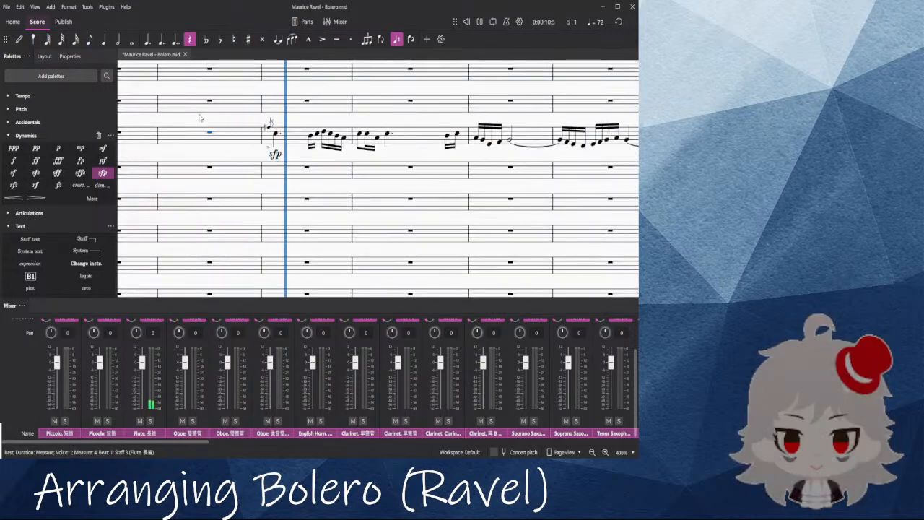
pyautogui.press('space')
# Step: Audition the flute's grace note and the dotted quarter after it, and replay the lead-in from measure 4
pyautogui.click(269, 123)
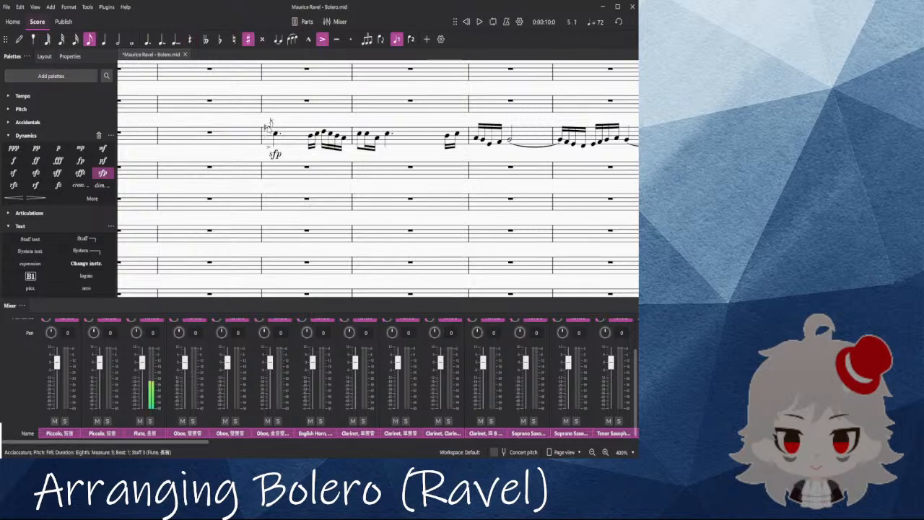
pyautogui.press('Right')
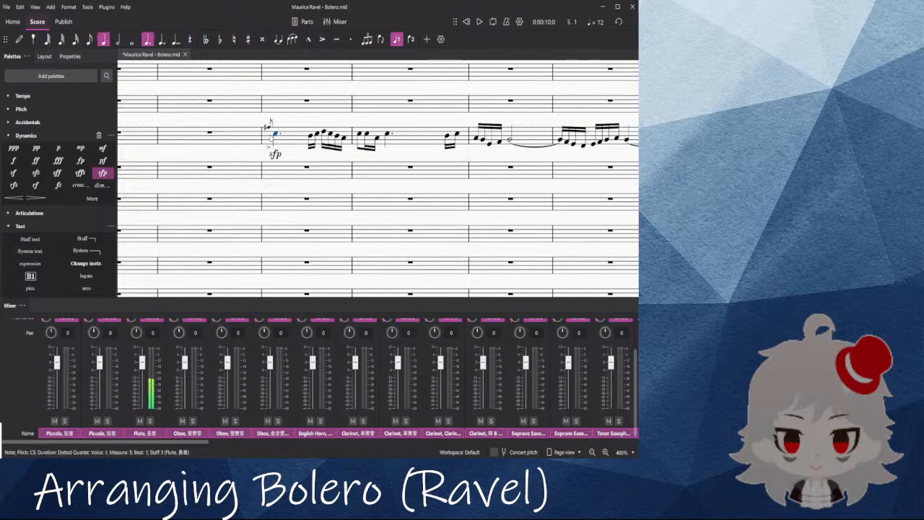
pyautogui.click(208, 135)
pyautogui.press('space')
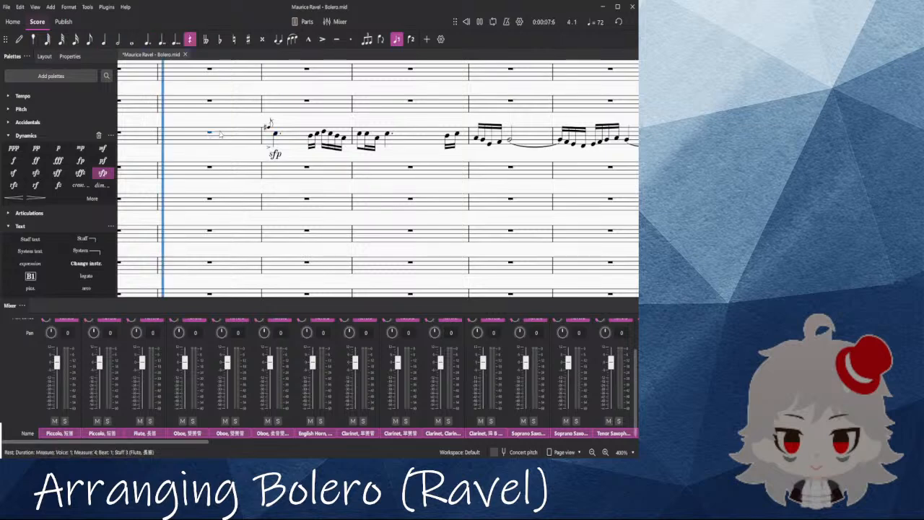
pyautogui.press('space')
# Step: Sharpen the flute's beat 3 sixteenth in measure 5 and third note in measure 6, and play from measure 5
pyautogui.scroll(5, 275, 110)
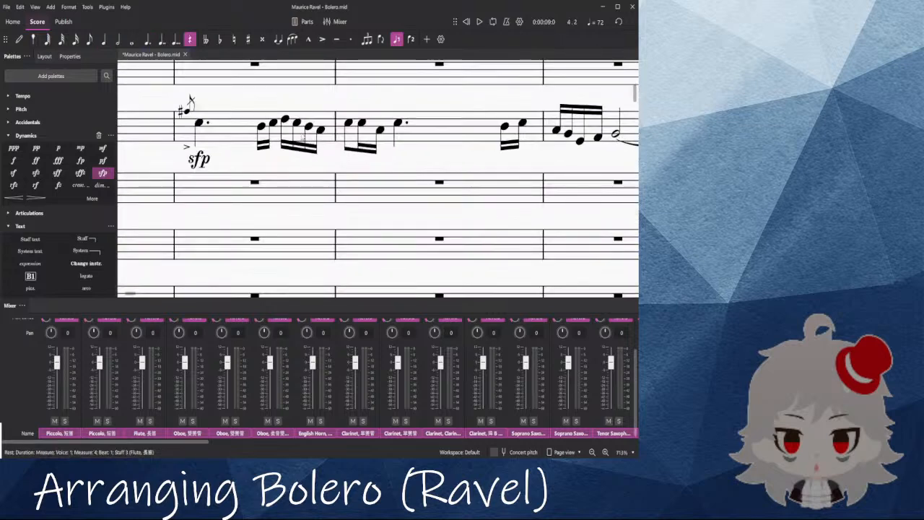
pyautogui.click(286, 119)
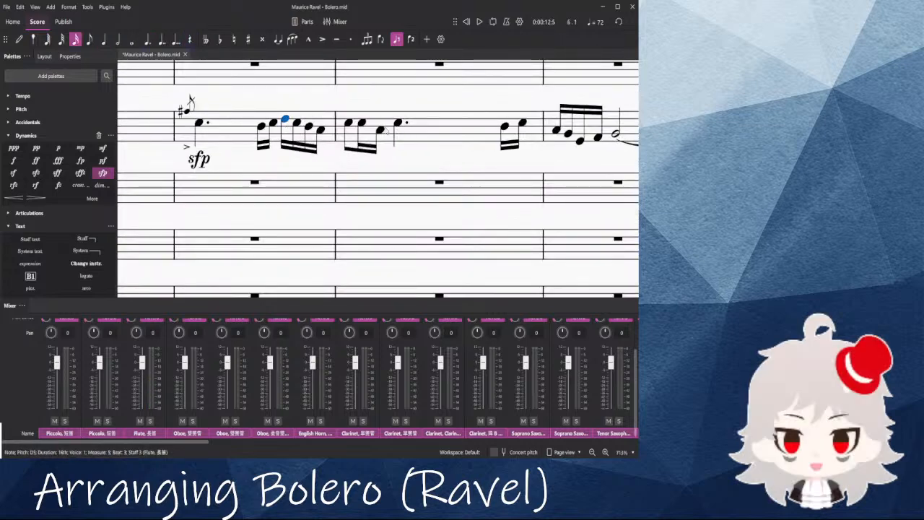
pyautogui.press('Up')
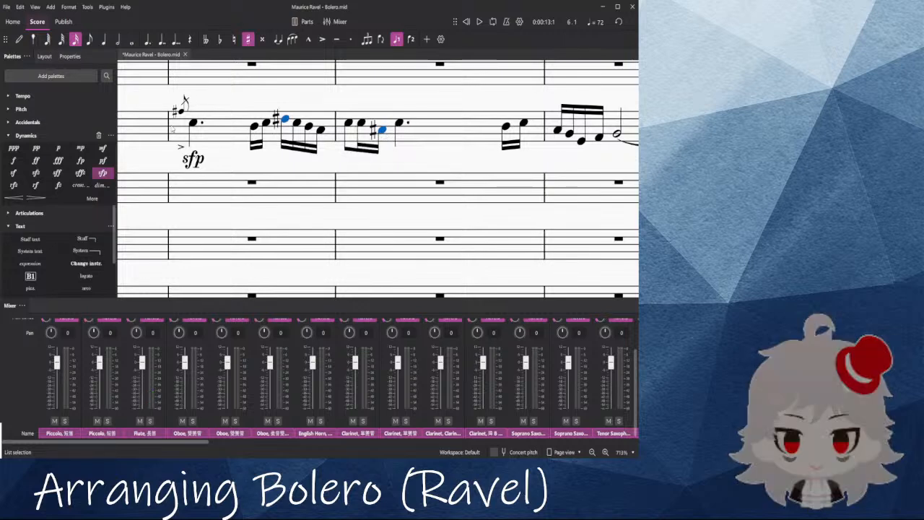
pyautogui.click(195, 124)
pyautogui.press('space')
pyautogui.scroll(-2, 269, 153)
pyautogui.scroll(-6, 271, 152)
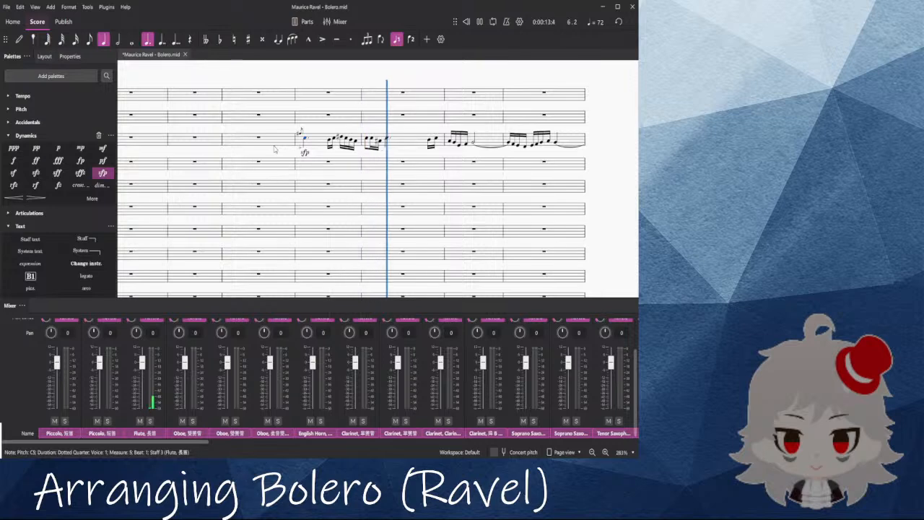
# Step: Review the percussion staff around the slapstick hit in measure 5 and play it from the start of measure 3
pyautogui.scroll(-5, 378, 242)
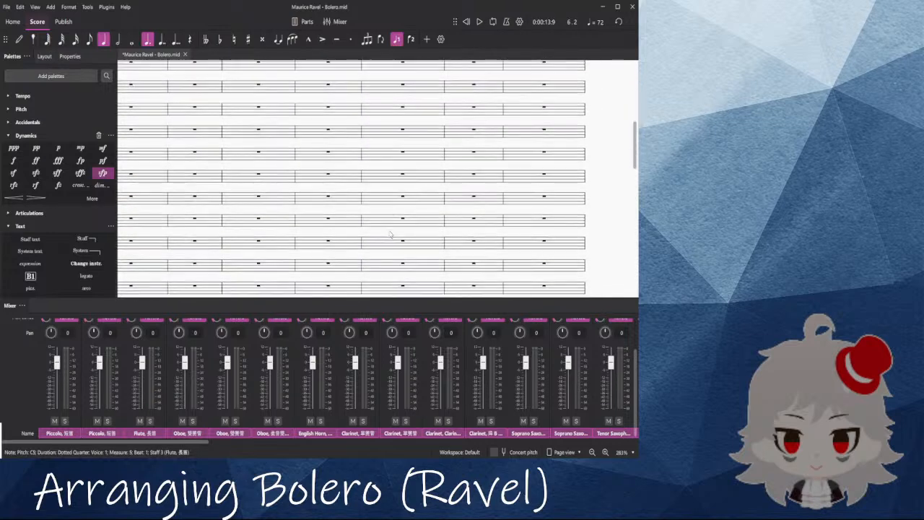
pyautogui.scroll(-3, 379, 242)
pyautogui.moveTo(265, 241); pyautogui.dragTo(387, 225)
pyautogui.click(448, 221)
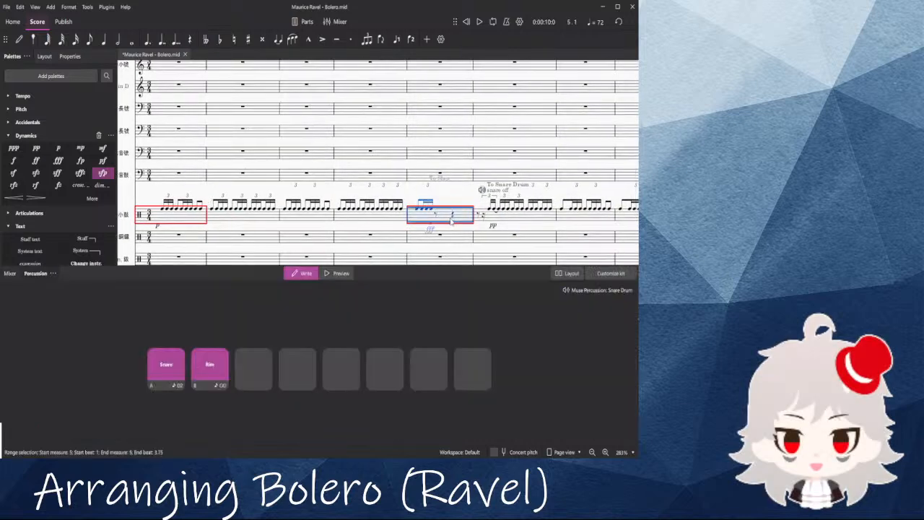
pyautogui.scroll(7, 447, 221)
pyautogui.press('Escape')
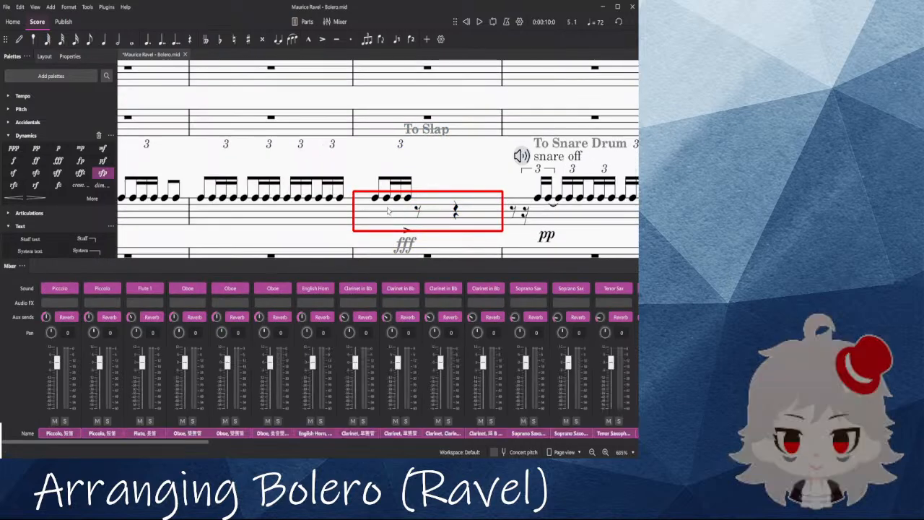
pyautogui.moveTo(430, 158); pyautogui.dragTo(313, 123)
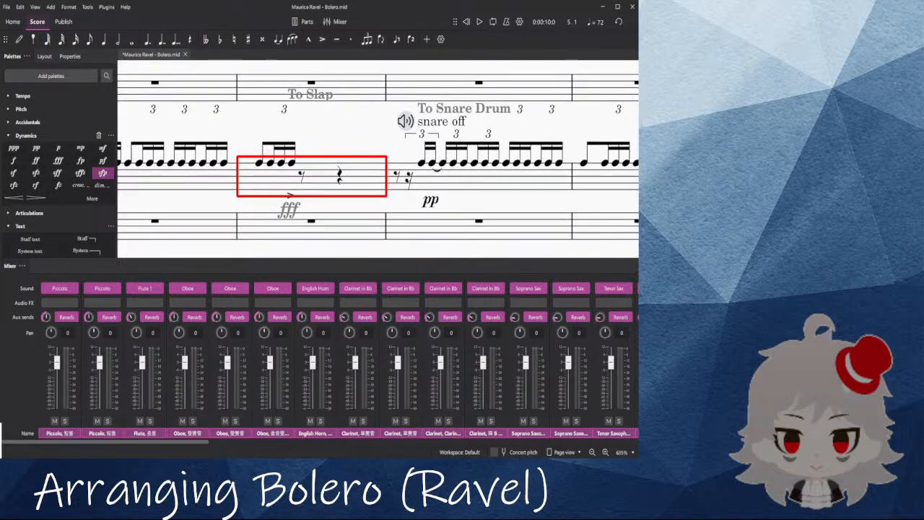
pyautogui.hscroll(-3, 255, 136)
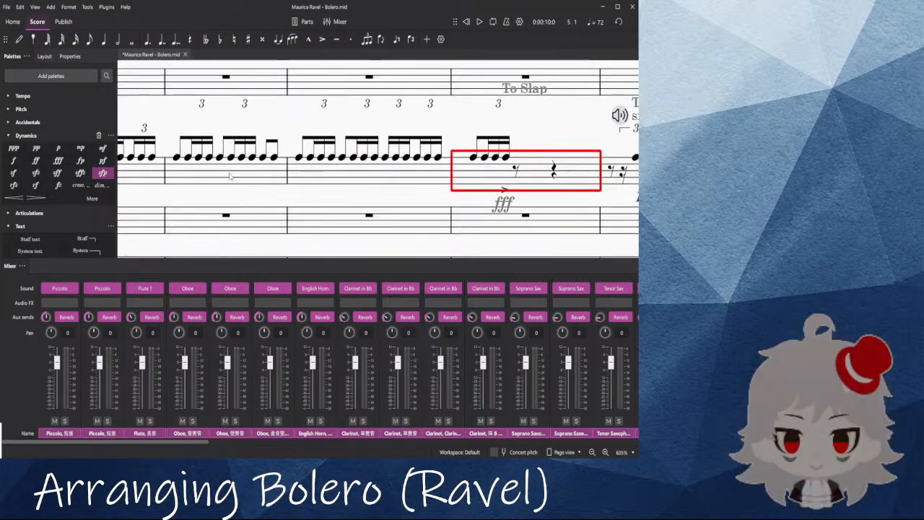
pyautogui.click(177, 157)
pyautogui.press('n')
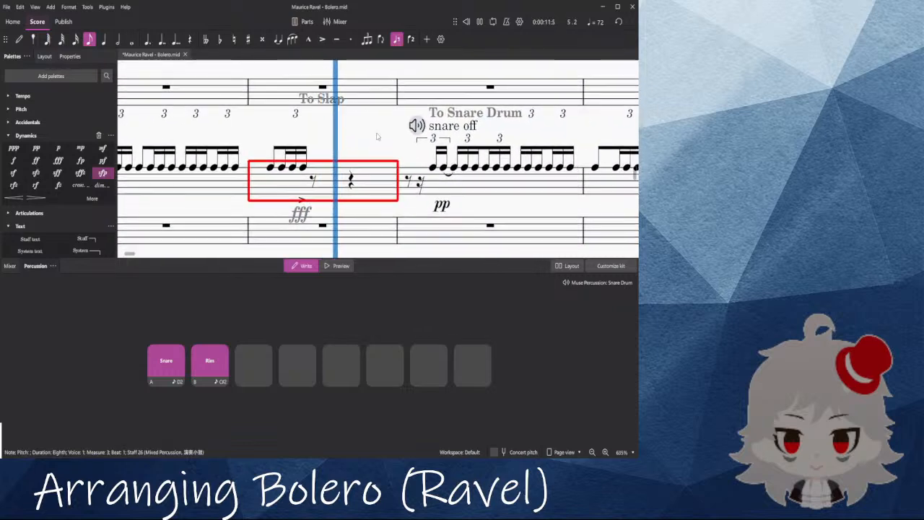
# Step: Select the slapstick's last triplet sixteenth in measure 5 to check where it falls
pyautogui.scroll(6, 288, 152)
pyautogui.scroll(-2, 287, 153)
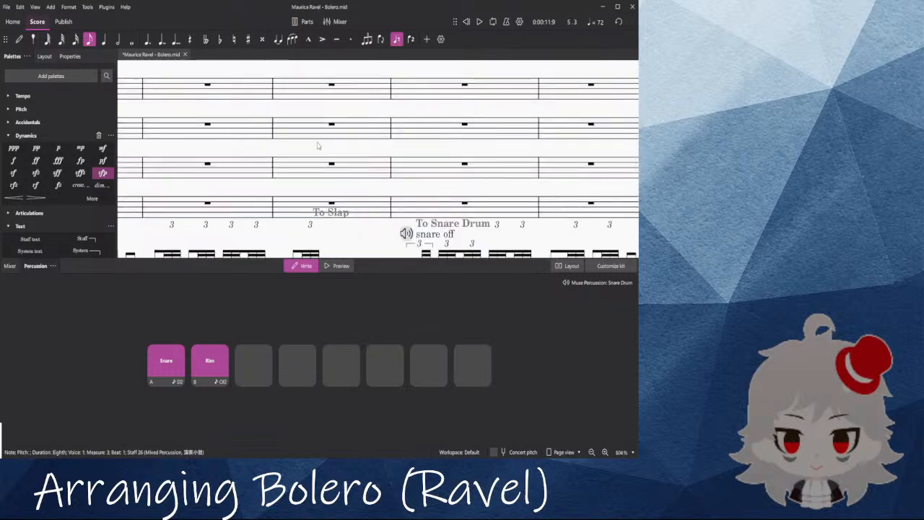
pyautogui.scroll(9, 322, 147)
pyautogui.scroll(-6, 328, 159)
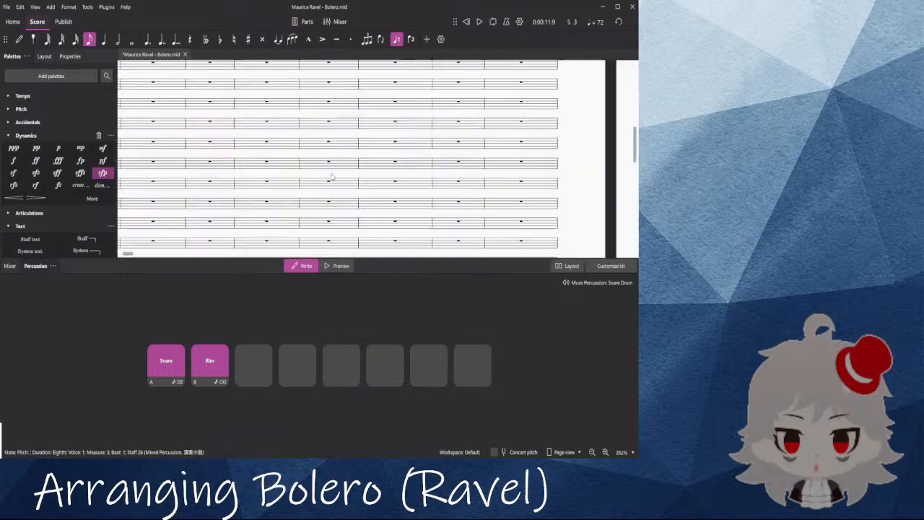
pyautogui.click(323, 234)
# Step: Lower the flute's sixteenth at beat 2.5 of measure 5 to B♭4 and the one on beat 3 to D5
pyautogui.scroll(12, 318, 208)
pyautogui.scroll(1, 330, 127)
pyautogui.scroll(4, 331, 127)
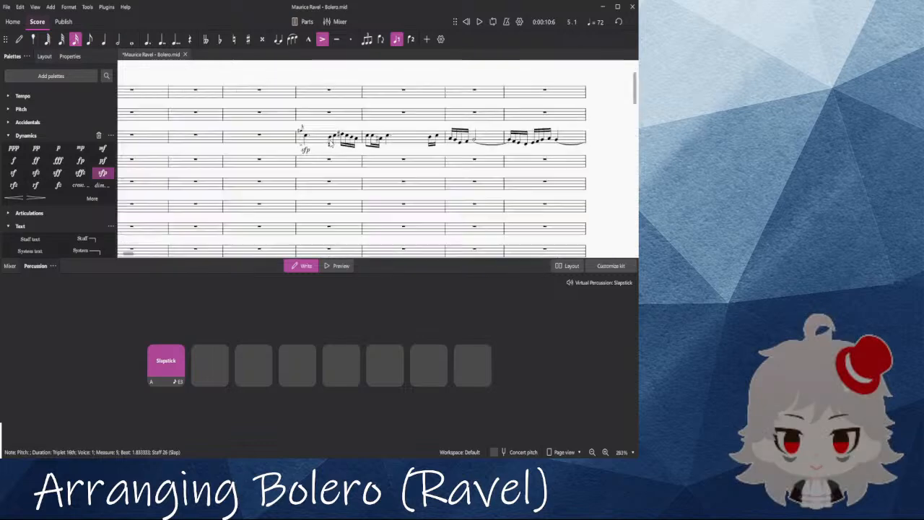
pyautogui.click(330, 136)
pyautogui.press('Down')
pyautogui.press('Down')
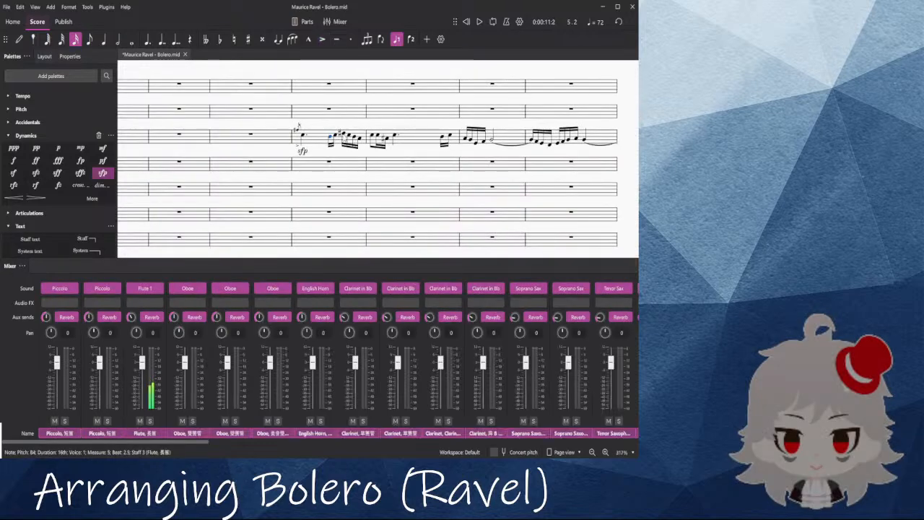
pyautogui.press('Down')
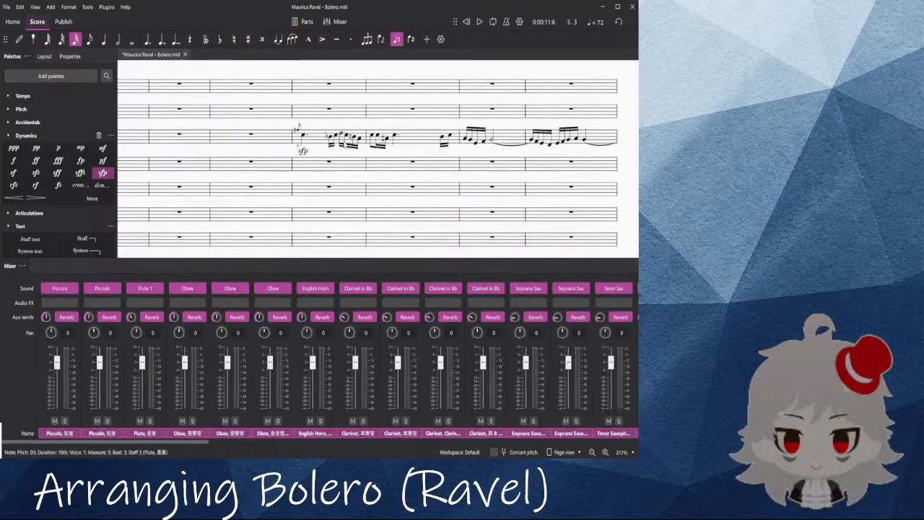
pyautogui.press('Left')
pyautogui.press('Left')
# Step: Add a tremolo and an ff dynamic to the flute's B♭4 in measure 5 and a p to the following note
pyautogui.scroll(5, 326, 119)
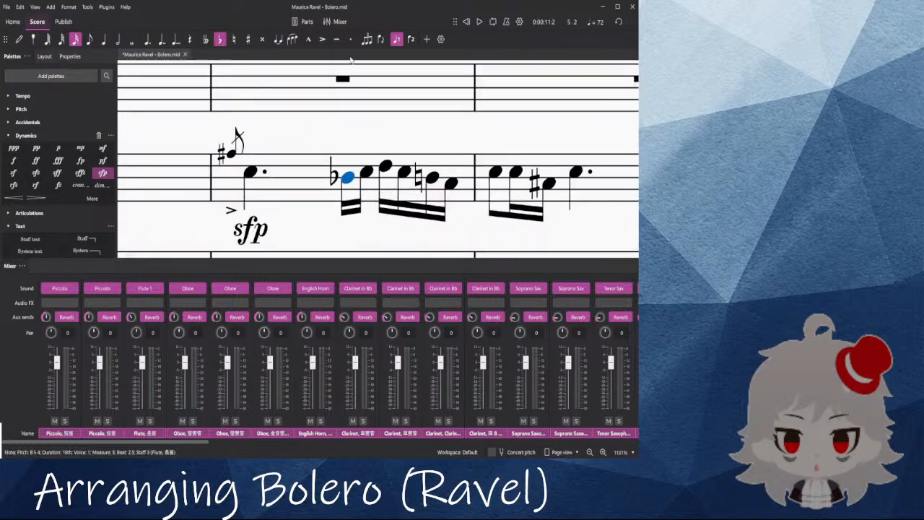
pyautogui.scroll(-5, 26, 144)
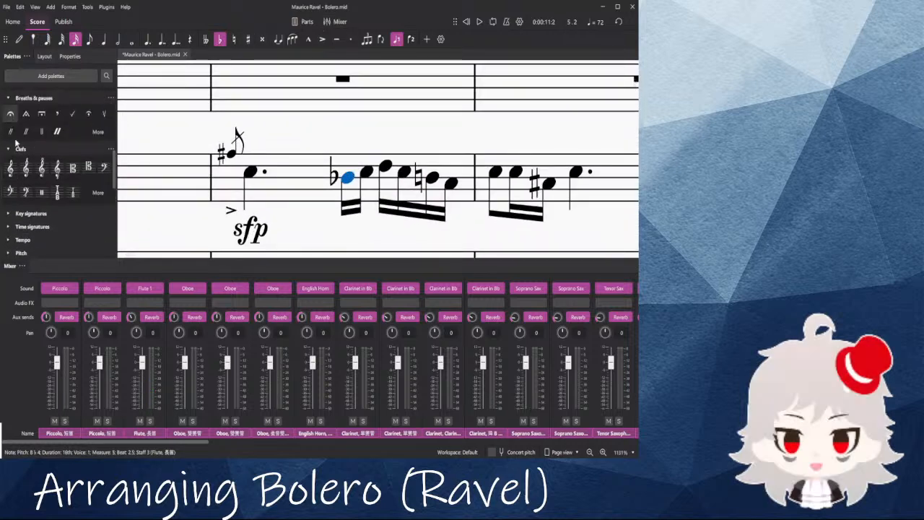
pyautogui.click(30, 141)
pyautogui.scroll(5, 32, 147)
pyautogui.click(36, 147)
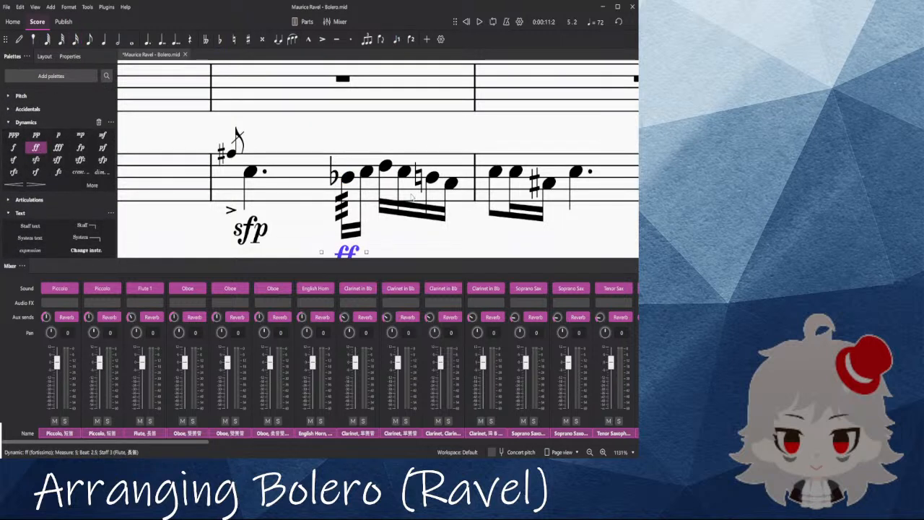
pyautogui.click(367, 173)
# Step: Play the flute line from its dotted quarter C5 in measure 5 to hear the tremolo and the ff to p change
pyautogui.click(251, 172)
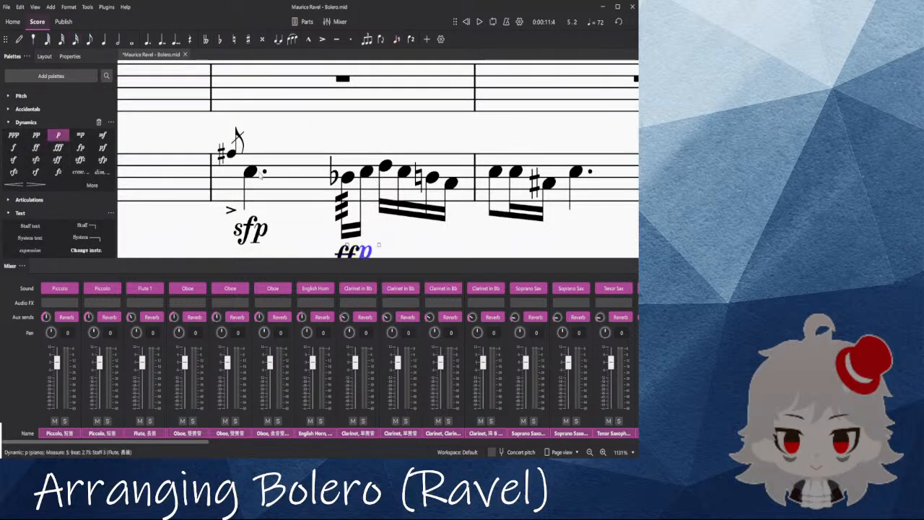
pyautogui.press('space')
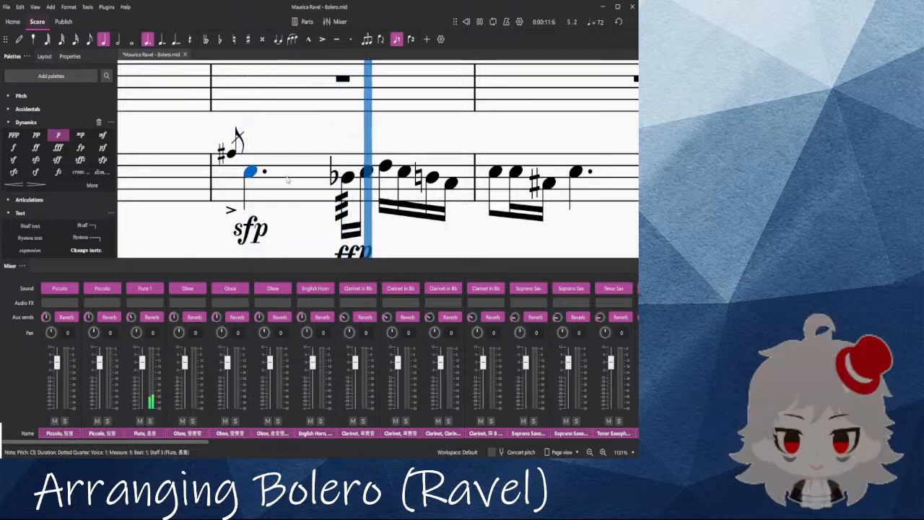
pyautogui.press('space')
pyautogui.scroll(-4, 253, 173)
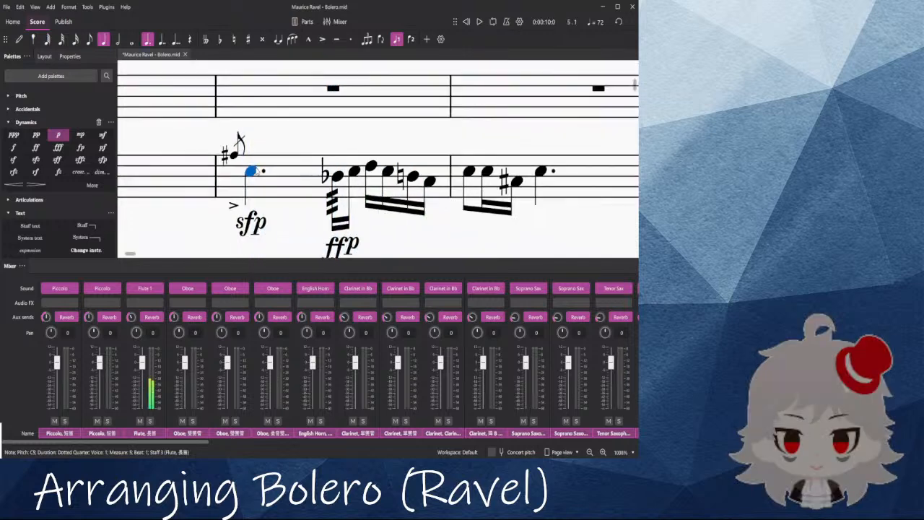
pyautogui.press('space')
pyautogui.press('space')
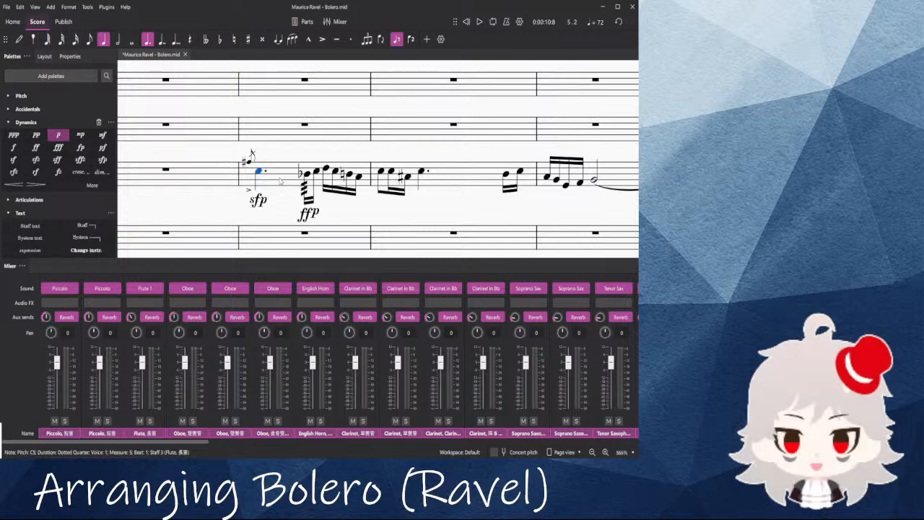
# Step: Try shortening the flute's C5 in measure 5 to a plain quarter note, undo it and replay the measure
pyautogui.click(101, 42)
pyautogui.scroll(4, 259, 176)
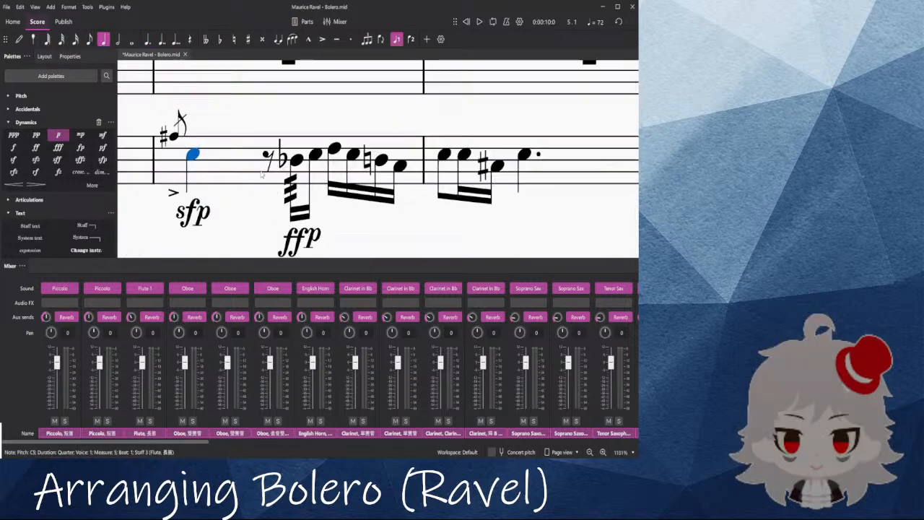
pyautogui.hotkey('ctrl', 'z')
pyautogui.press('space')
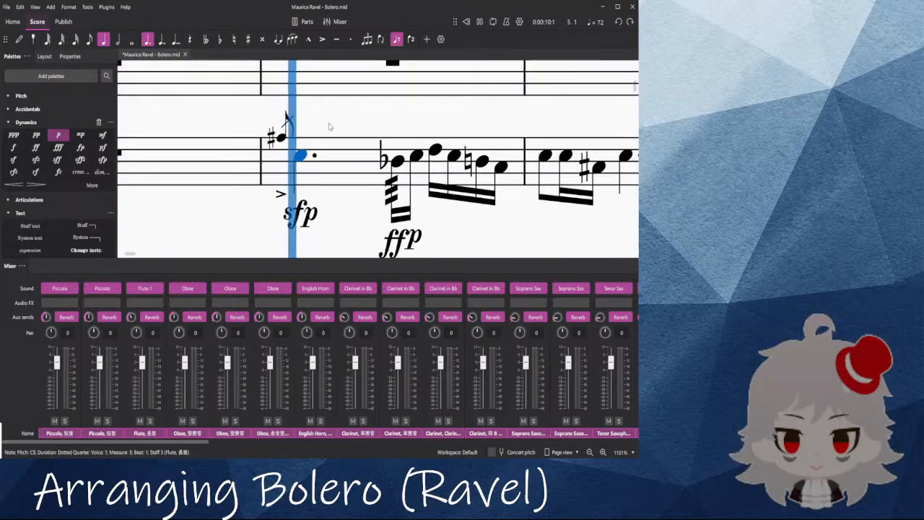
# Step: Stop playback and shorten the flute's C5 on beat 1 of measure 5 to a dotted eighth
pyautogui.press('space')
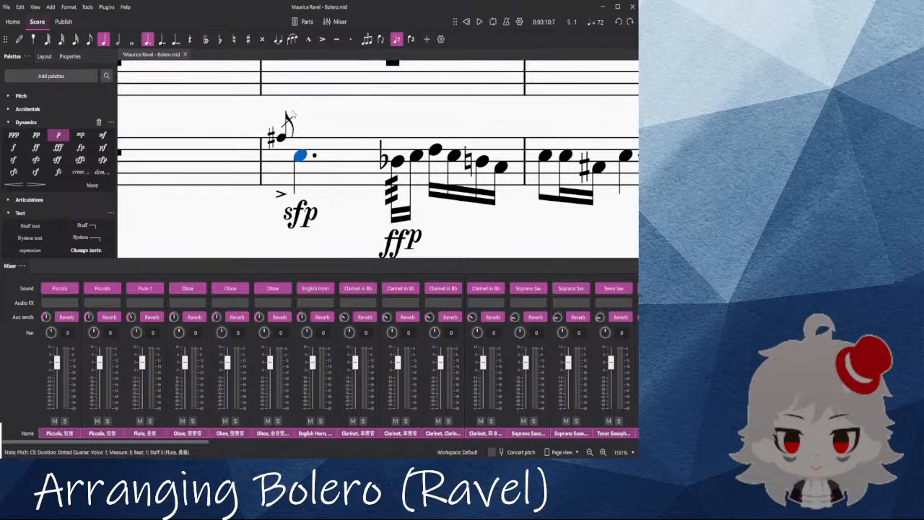
pyautogui.click(91, 43)
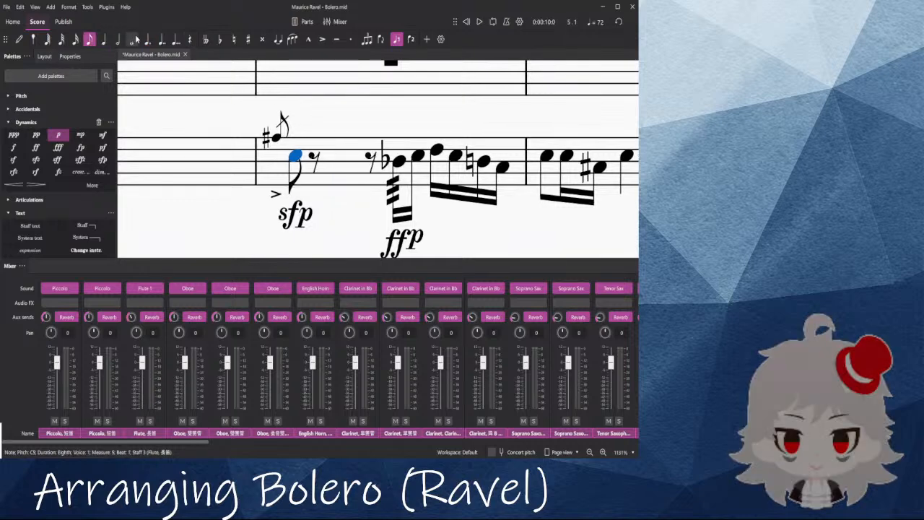
pyautogui.click(133, 43)
pyautogui.click(145, 43)
pyautogui.click(134, 43)
pyautogui.hotkey('ctrl', 'z')
pyautogui.hotkey('ctrl', 'z')
pyautogui.hotkey('ctrl', 'z')
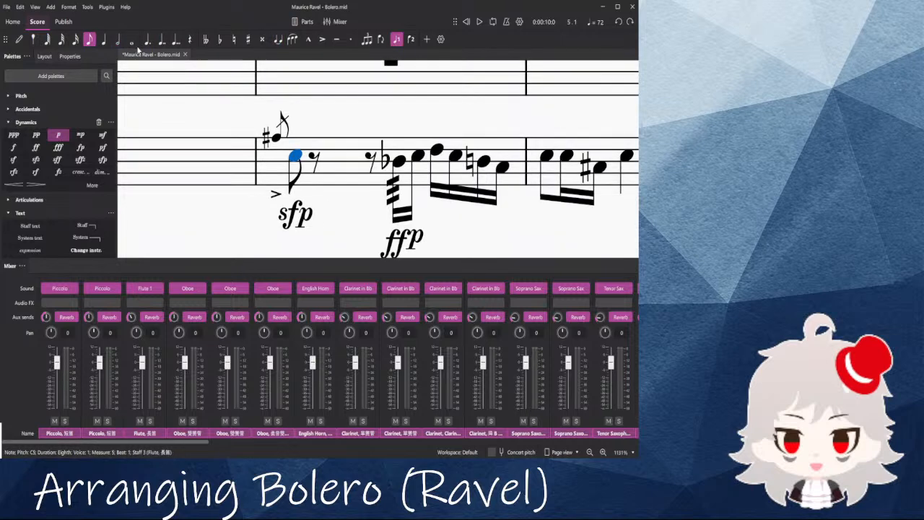
# Step: Enter a sixteenth-note C7 on beat 1.75 of measure 5 in the flute, in place of the sixteenth rest
pyautogui.click(346, 174)
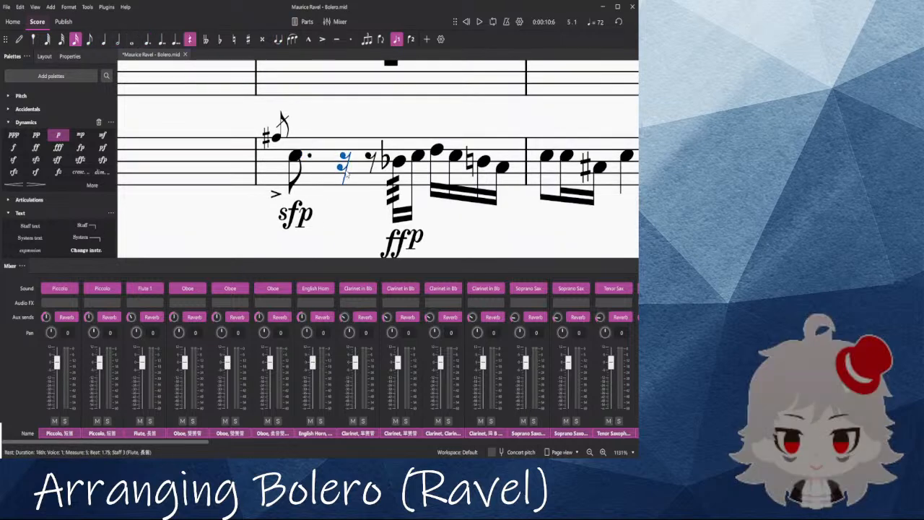
pyautogui.press('c')
pyautogui.hotkey('ctrl', 'Up')
pyautogui.hotkey('ctrl', 'Up')
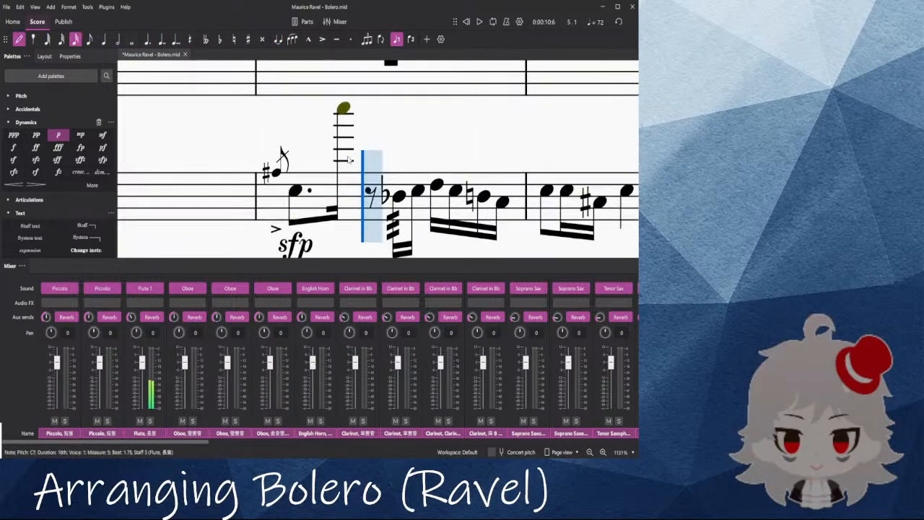
pyautogui.press('Escape')
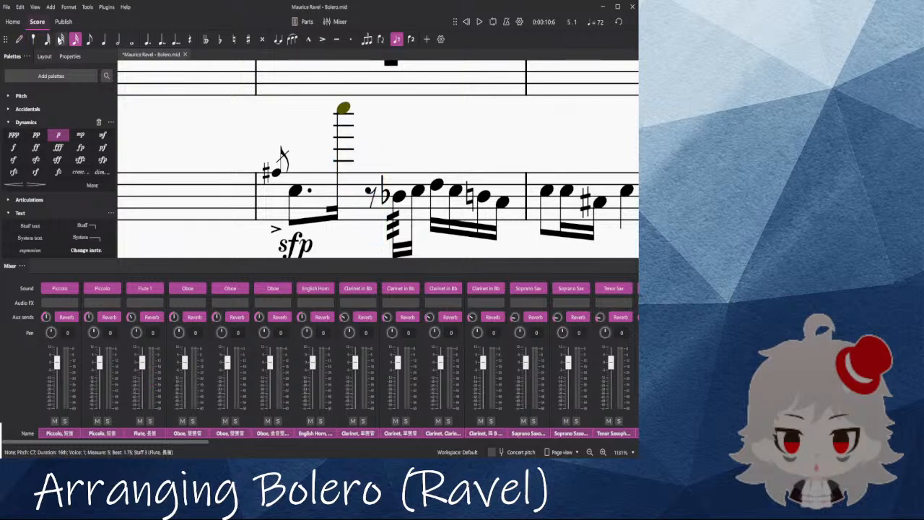
# Step: Shorten the flute's C7 in measure 5 to a 64th note and follow it with a quarter-note C5
pyautogui.click(297, 181)
pyautogui.press('c')
pyautogui.press('Escape')
pyautogui.hotkey('ctrl', 'Down')
pyautogui.hotkey('ctrl', 'Down')
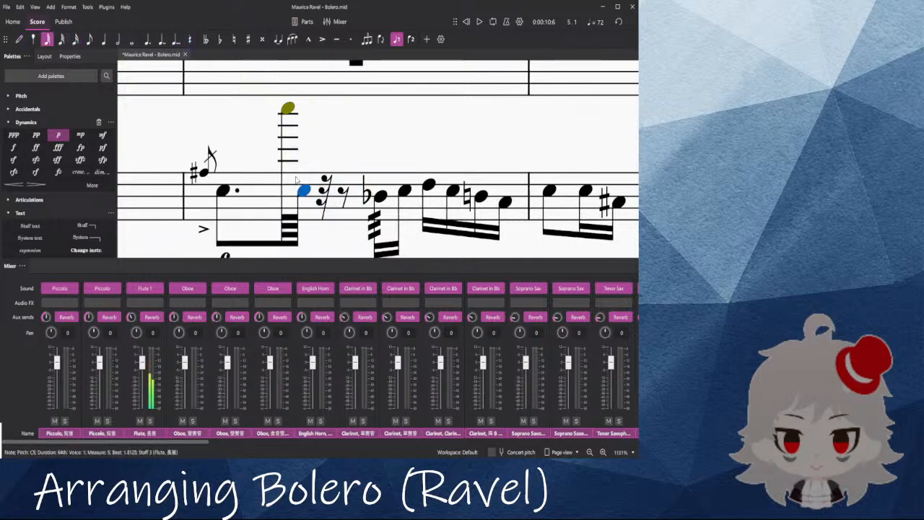
pyautogui.click(89, 40)
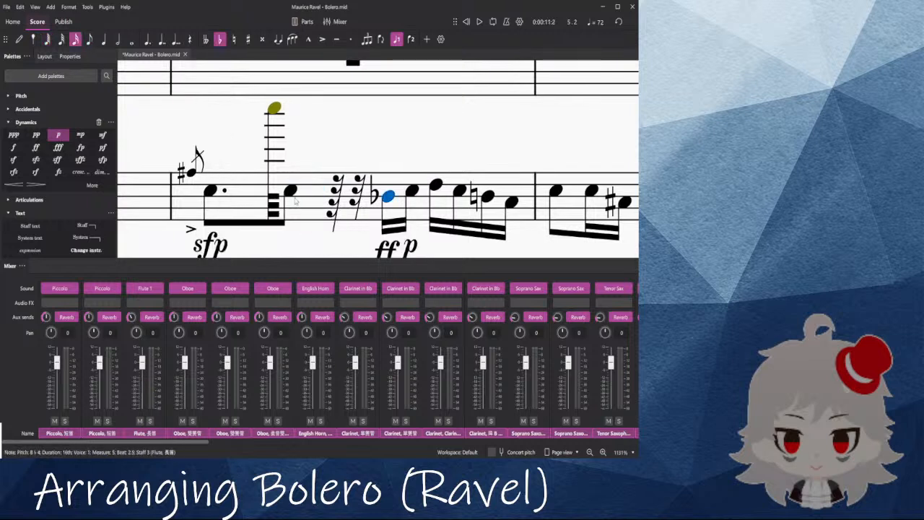
pyautogui.click(102, 40)
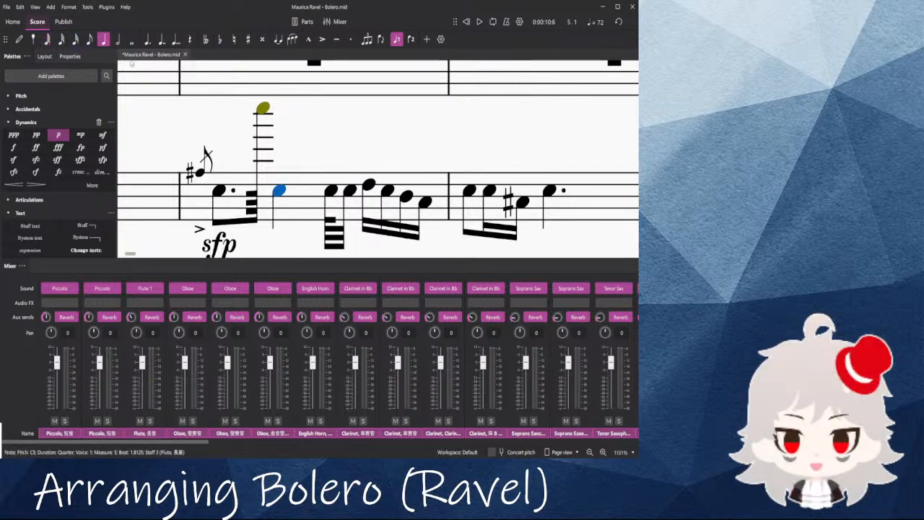
# Step: Play the flute line from the start of measure 5 and again from measure 4 to hear the high C7
pyautogui.click(218, 191)
pyautogui.press('space')
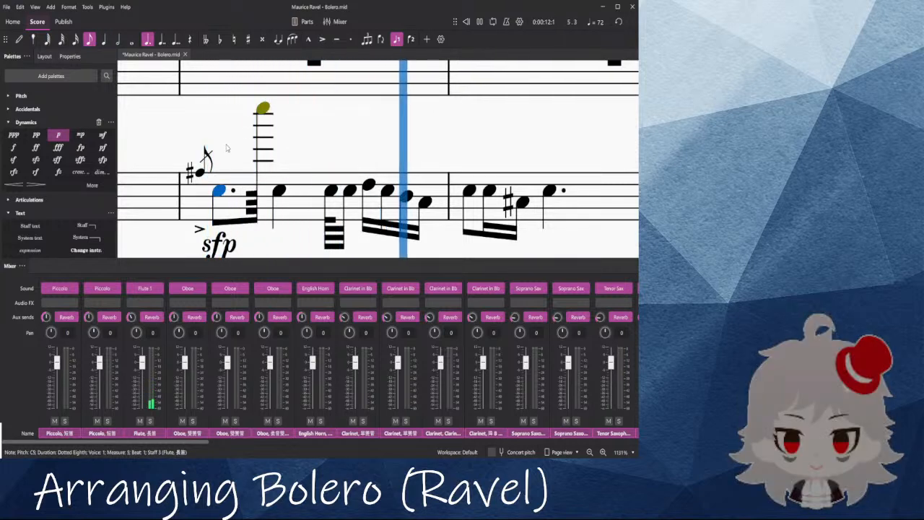
pyautogui.scroll(-3, 223, 139)
pyautogui.press('space')
pyautogui.scroll(-3, 231, 159)
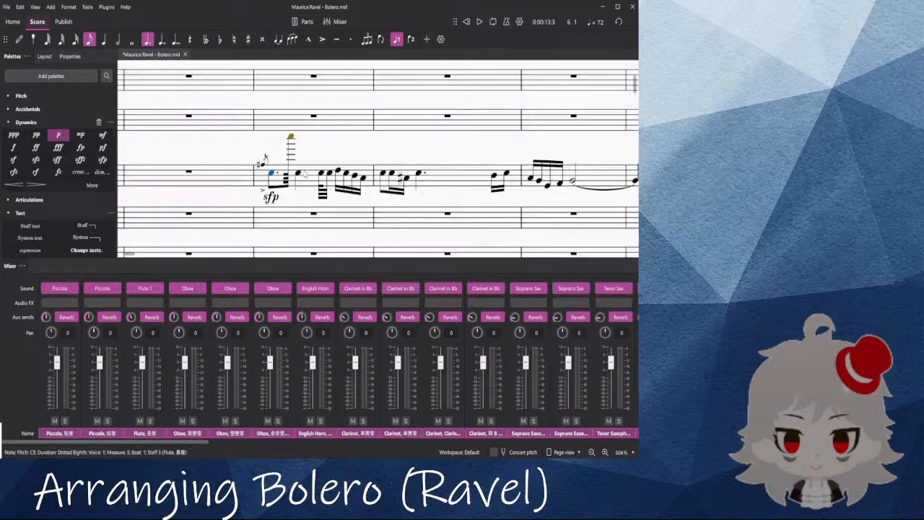
pyautogui.click(213, 174)
pyautogui.press('space')
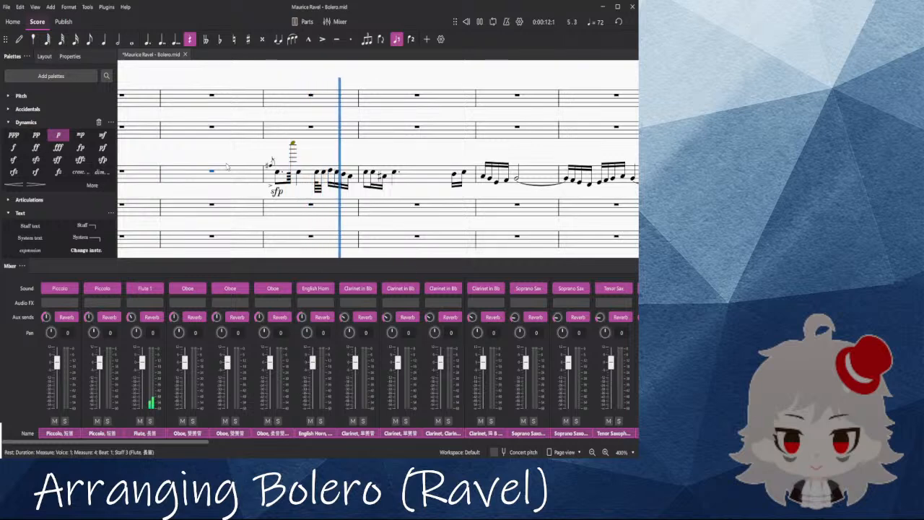
# Step: Delete the flute's 64th-note C7 on beat 1.75 of measure 5
pyautogui.scroll(3, 282, 159)
pyautogui.click(304, 120)
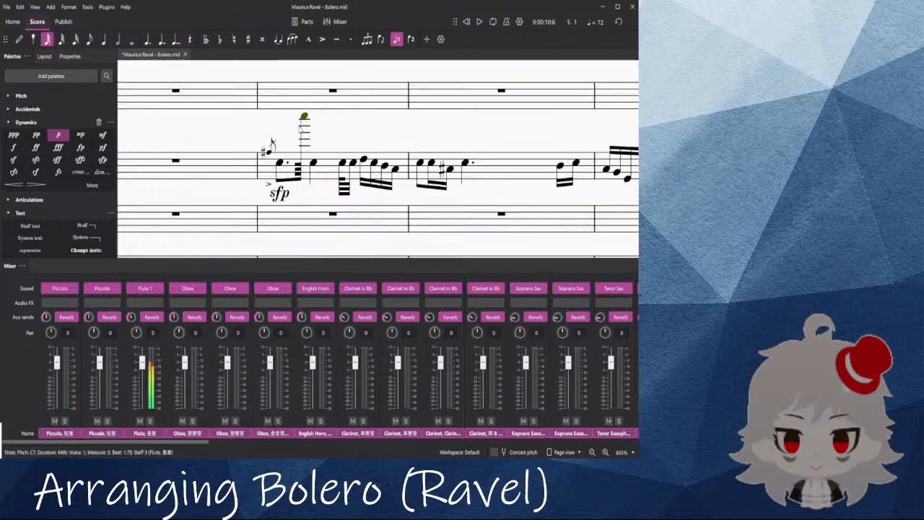
pyautogui.press('Delete')
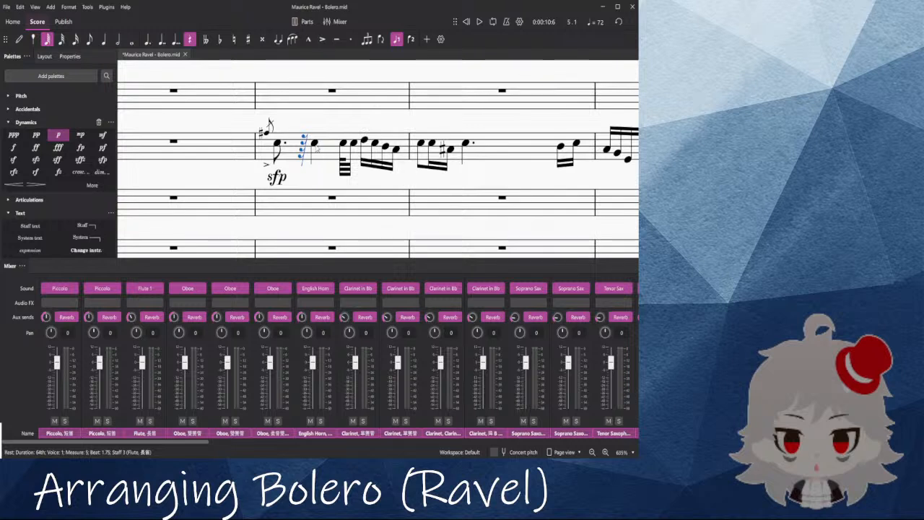
# Step: Turn the flute's C5 just after that rest into a 64th-note C7 and follow it with a dotted-eighth C5 on beat 1.875
pyautogui.click(315, 146)
pyautogui.hotkey('ctrl', 'v')
pyautogui.click(427, 164)
pyautogui.press('c')
pyautogui.press('Escape')
pyautogui.hotkey('ctrl', 'Down')
pyautogui.hotkey('ctrl', 'Down')
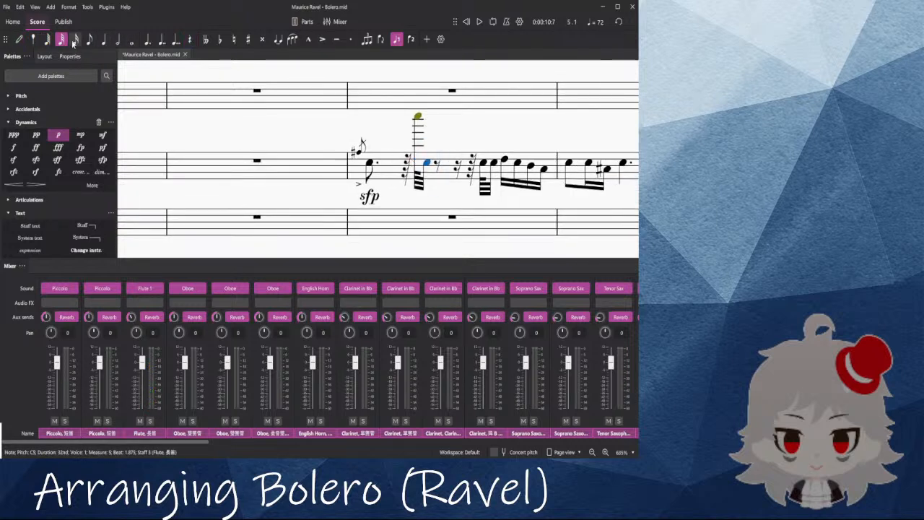
pyautogui.press('4')
pyautogui.press('.')
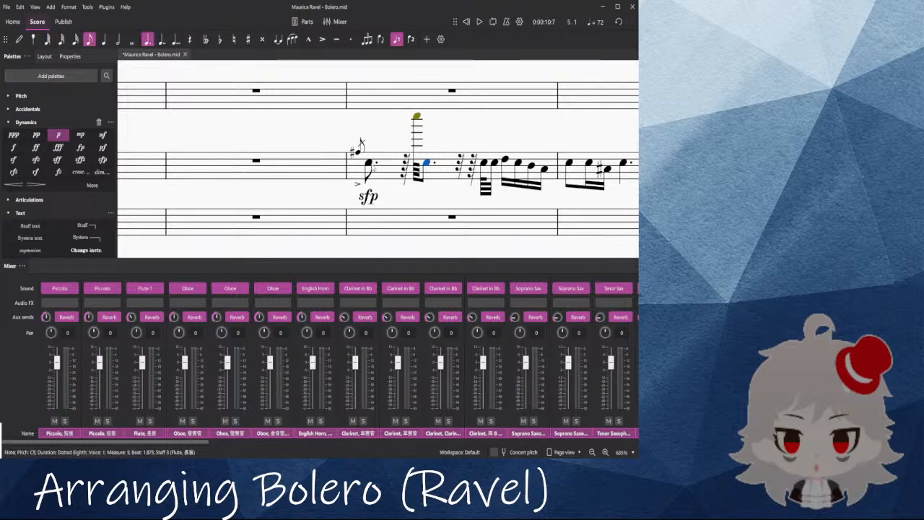
# Step: Enter 32nd-note C5s on beats 1.75 and 2.625 of measure 5 in the flute and play the line
pyautogui.click(405, 163)
pyautogui.hotkey('ctrl', 'z')
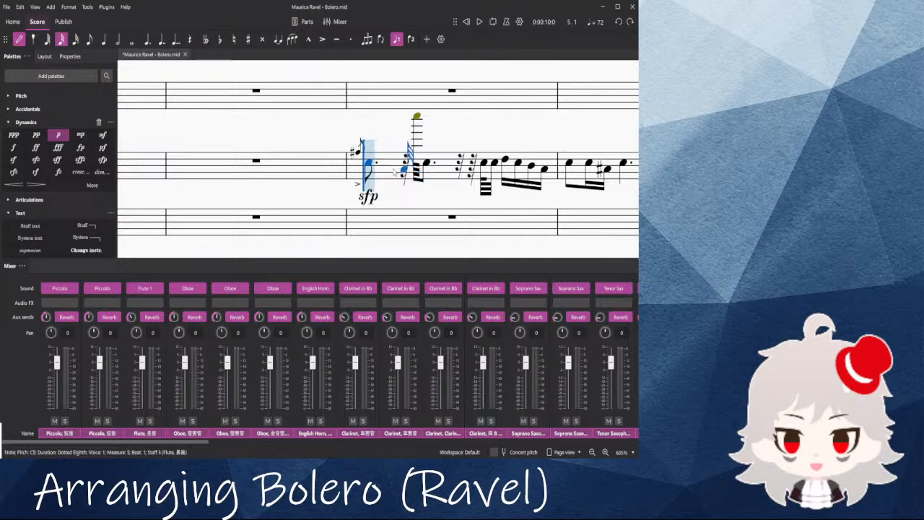
pyautogui.click(405, 164)
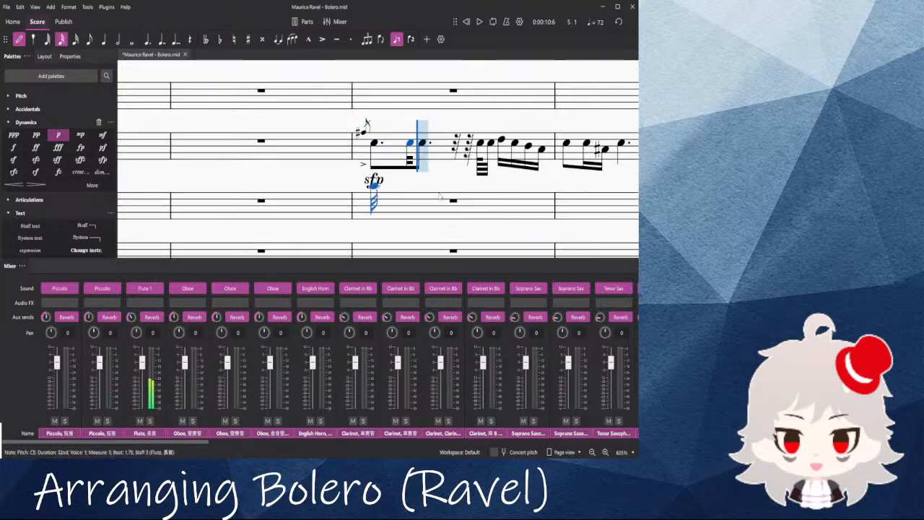
pyautogui.click(453, 148)
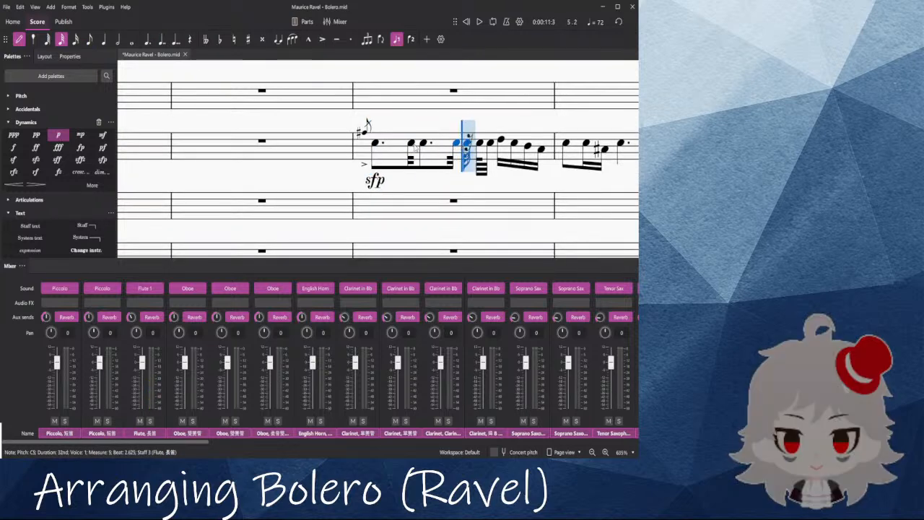
pyautogui.press('c')
pyautogui.click(277, 143)
pyautogui.press('space')
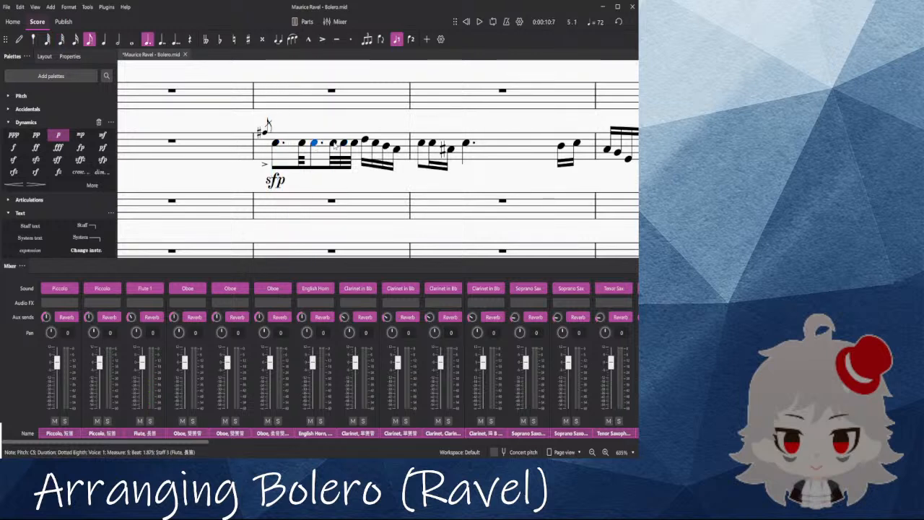
# Step: Raise the flute's 32nd note on beat 2.625 of measure 5 to C7 and play the line from the measure's start
pyautogui.click(337, 144)
pyautogui.hotkey('ctrl', 'Up')
pyautogui.hotkey('ctrl', 'Up')
pyautogui.click(277, 164)
pyautogui.press('space')
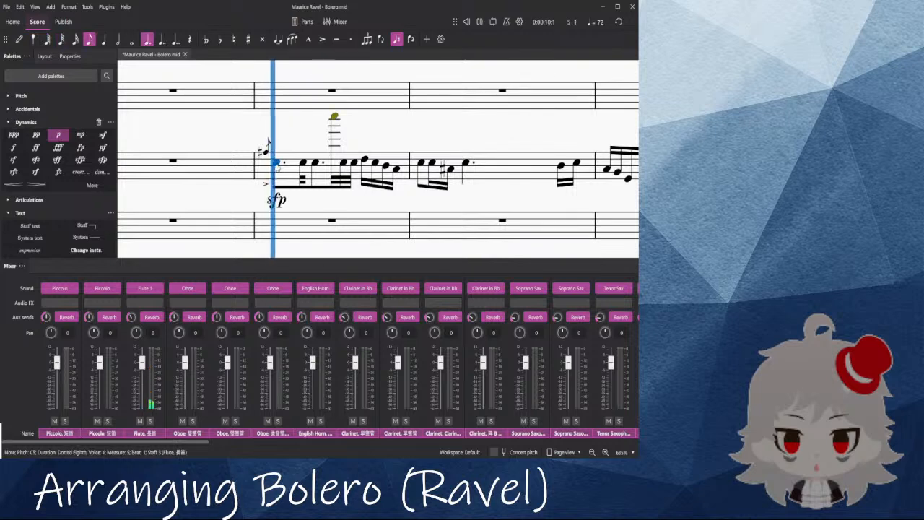
pyautogui.keyDown('ctrl'); pyautogui.scroll(-2, 323, 190); pyautogui.keyUp('ctrl')
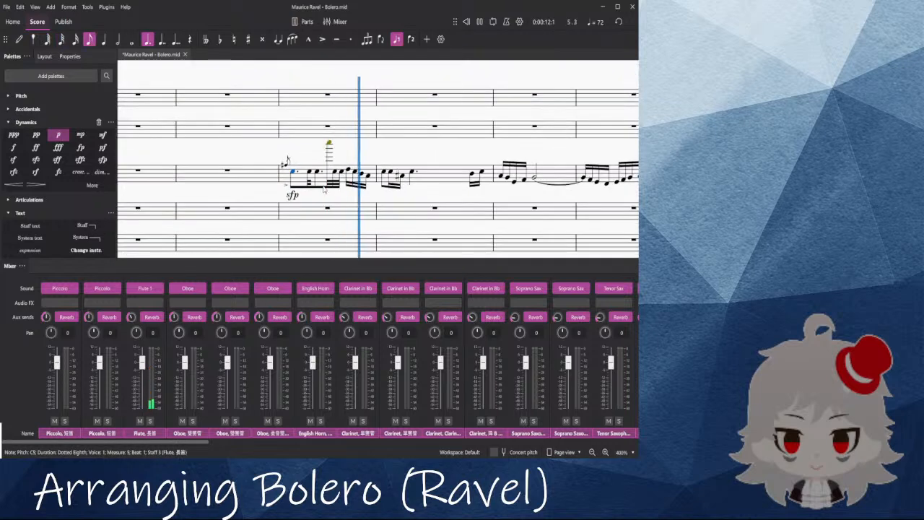
pyautogui.keyDown('ctrl'); pyautogui.scroll(-4, 320, 186); pyautogui.keyUp('ctrl')
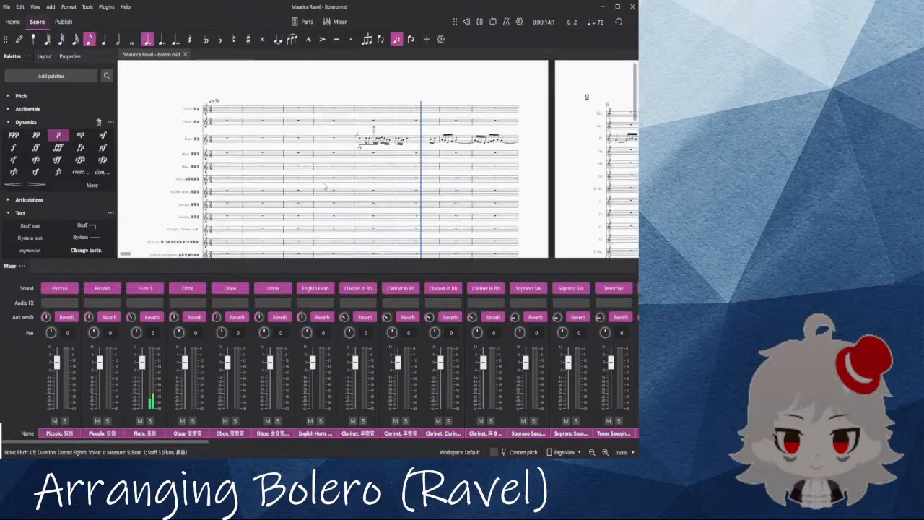
pyautogui.keyDown('ctrl'); pyautogui.scroll(8, 392, 128); pyautogui.keyUp('ctrl')
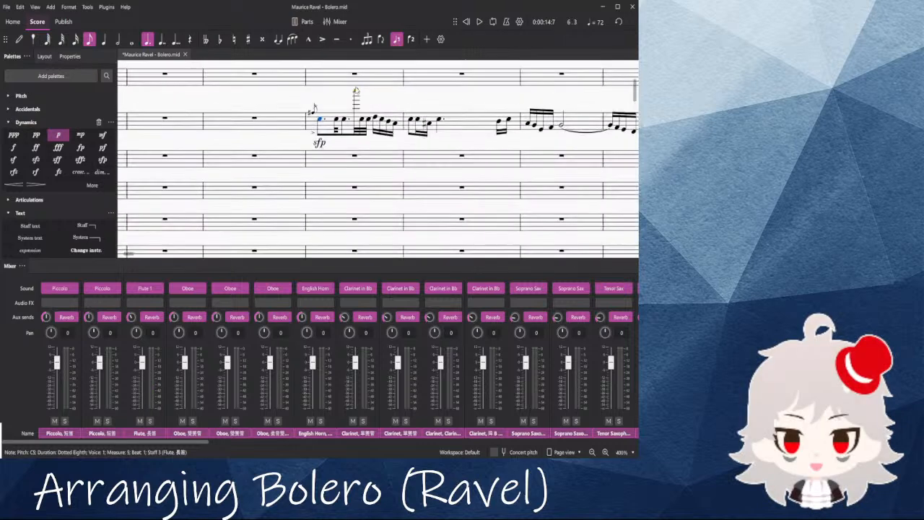
# Step: Delete the C7 on beat 2.625 of measure 5 and make the flute's C5 on beat 1.875 a 32nd-note C7
pyautogui.click(357, 91)
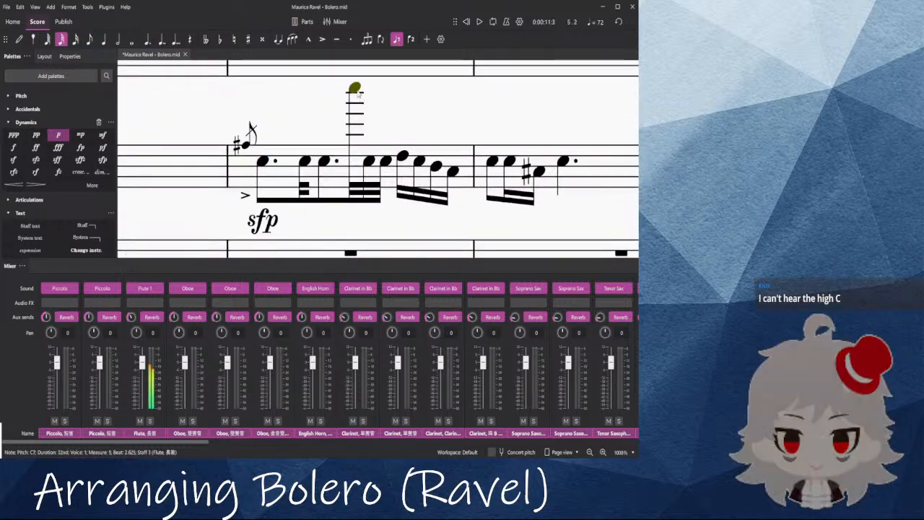
pyautogui.press('Delete')
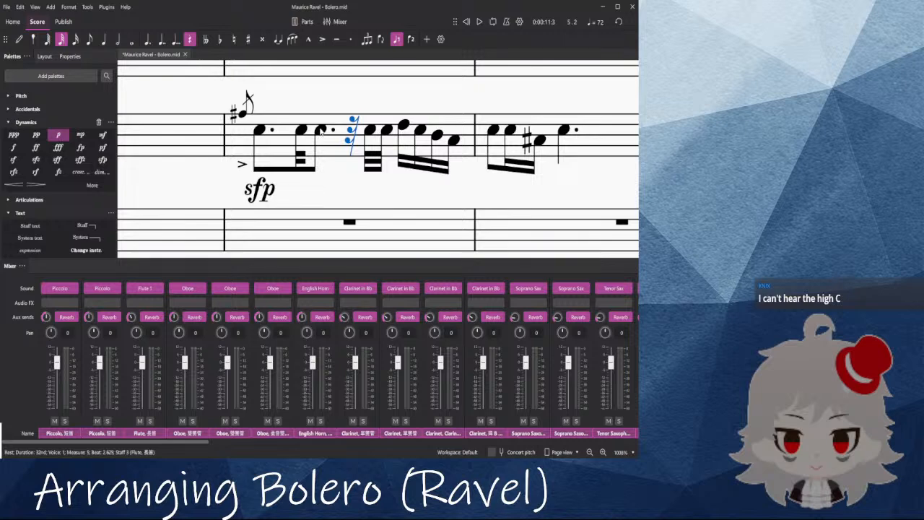
pyautogui.click(321, 131)
pyautogui.moveTo(321, 87); pyautogui.dragTo(312, 131)
pyautogui.click(314, 171)
pyautogui.click(314, 174)
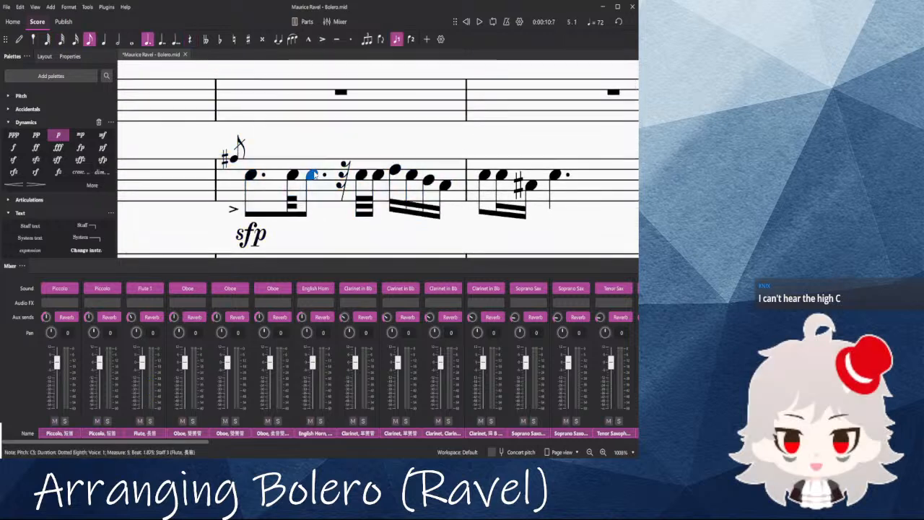
pyautogui.hotkey('ctrl', 'z')
# Step: Enter a dotted-eighth C5 on beat 2 of measure 5, right after the flute's high C7
pyautogui.click(505, 214)
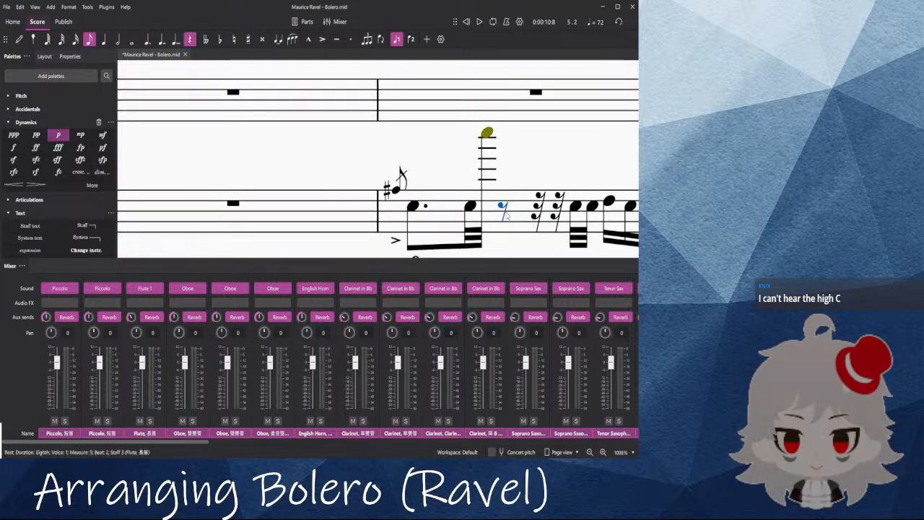
pyautogui.press('c')
pyautogui.hotkey('ctrl', 'Down')
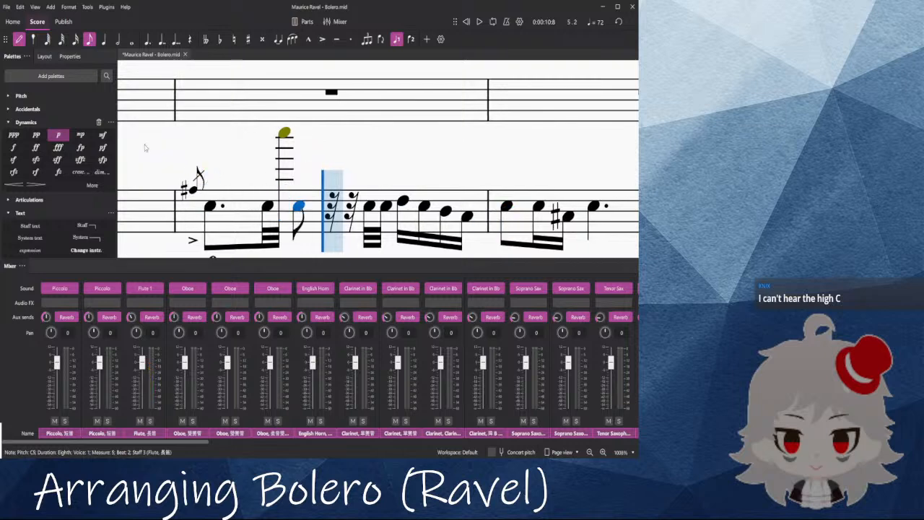
pyautogui.press('Escape')
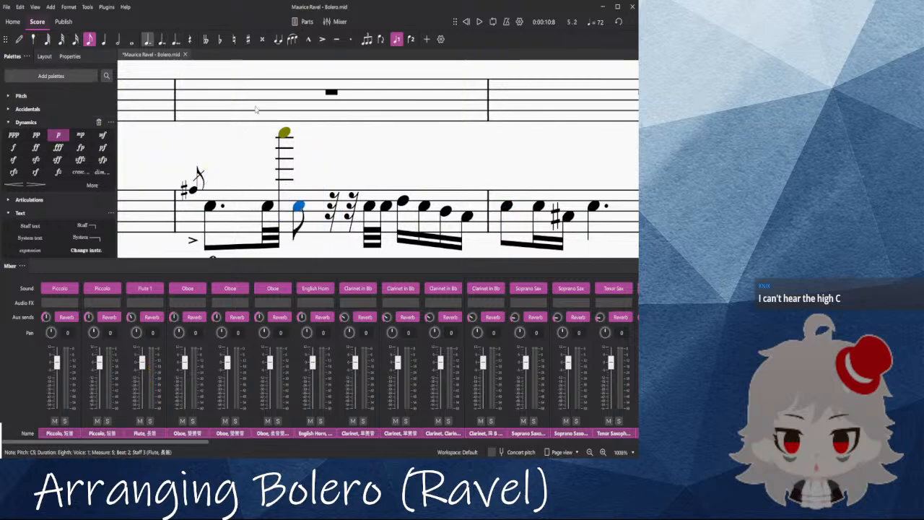
pyautogui.press('.')
# Step: Play the flute line in measure 5 to hear the repositioned high C7
pyautogui.press('space')
pyautogui.press('space')
pyautogui.scroll(-4, 406, 138)
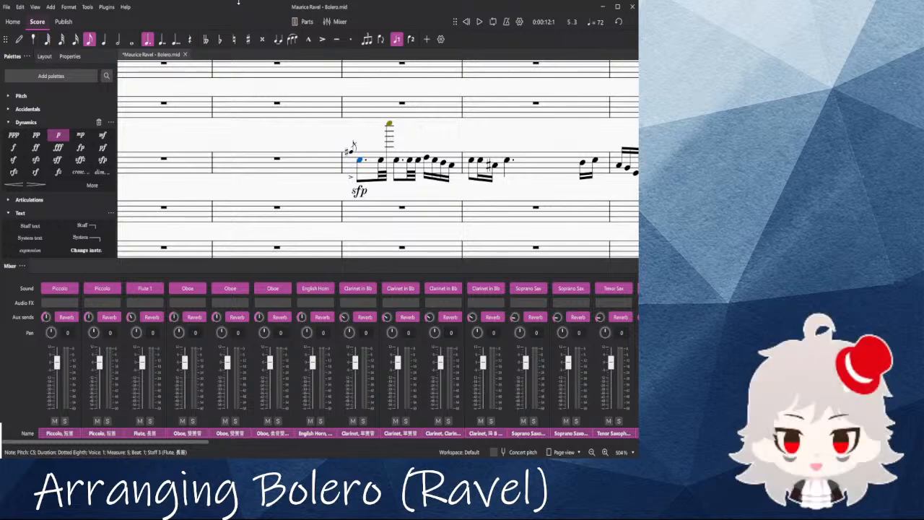
# Step: Add the staff text "snare grill pops" above the slapstick hit in measure 5 of the percussion staff
pyautogui.scroll(-4, 404, 121)
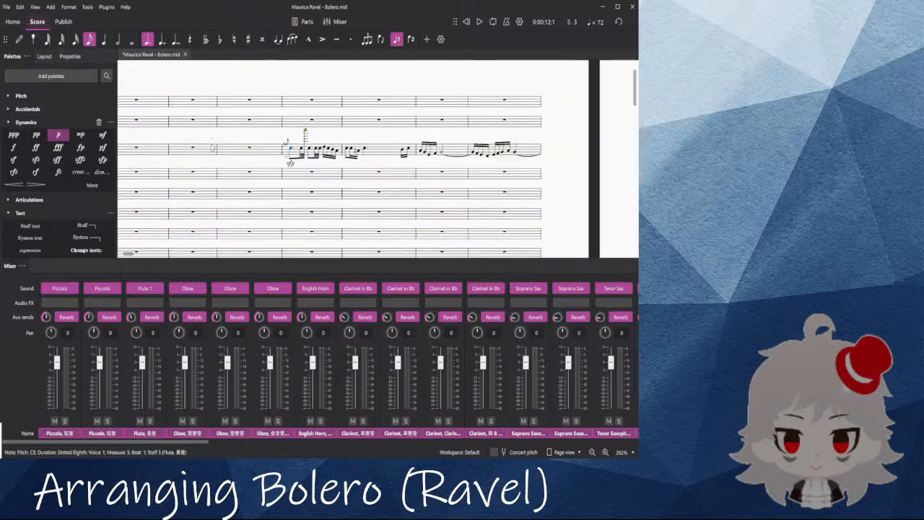
pyautogui.scroll(-8, 405, 121)
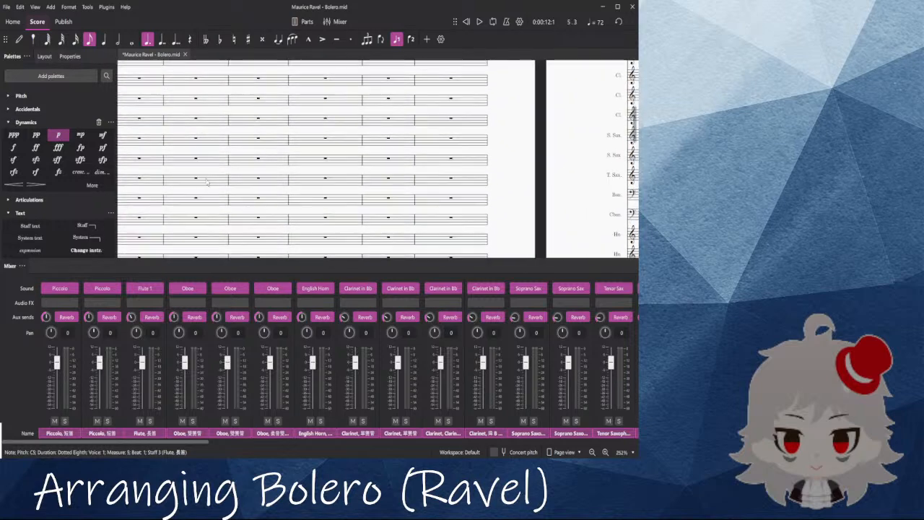
pyautogui.scroll(8, 221, 216)
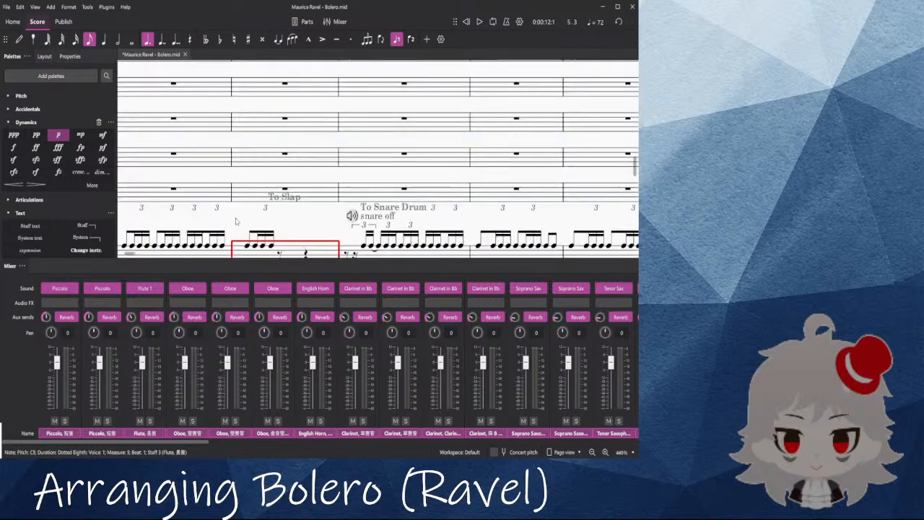
pyautogui.moveTo(195, 99); pyautogui.dragTo(206, 130)
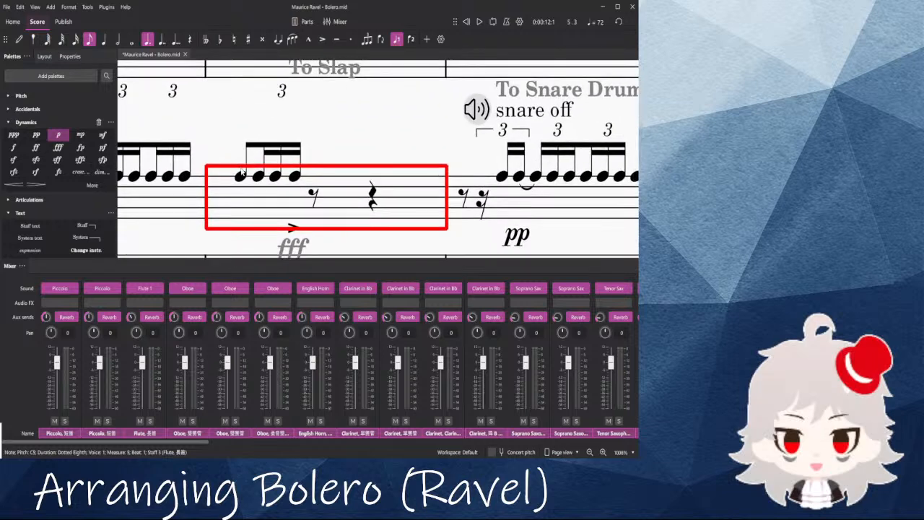
pyautogui.click(295, 179)
pyautogui.scroll(-2, 33, 213)
pyautogui.click(38, 197)
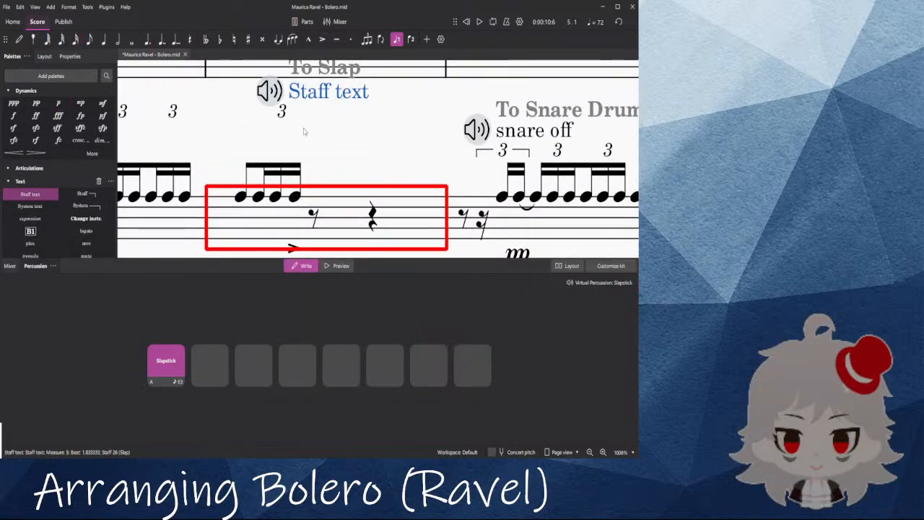
pyautogui.write('snare f')
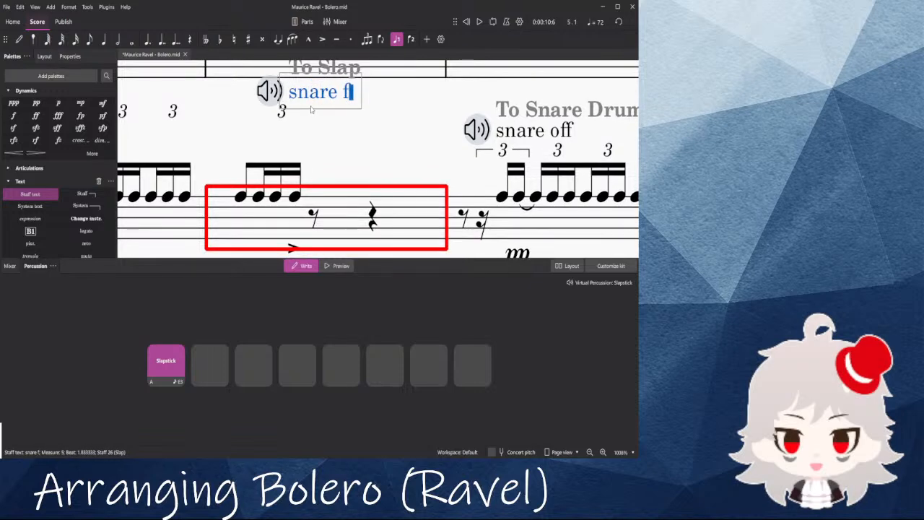
pyautogui.press('BackSpace')
pyautogui.write('grill pops')
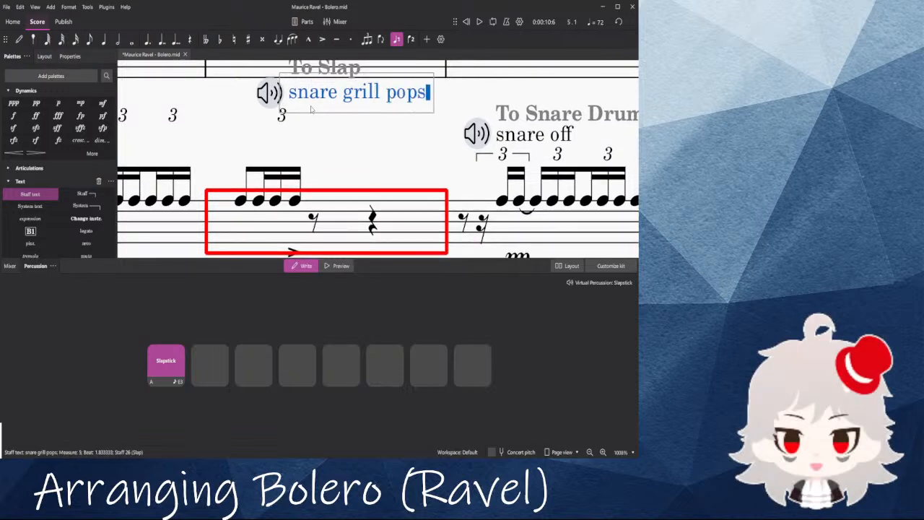
pyautogui.press('Escape')
# Step: Add the two-line staff text "player checks under, completely forgetting to play" to the percussion staff in measure 5 and place it beneath "snare grill pops"
pyautogui.click(373, 221)
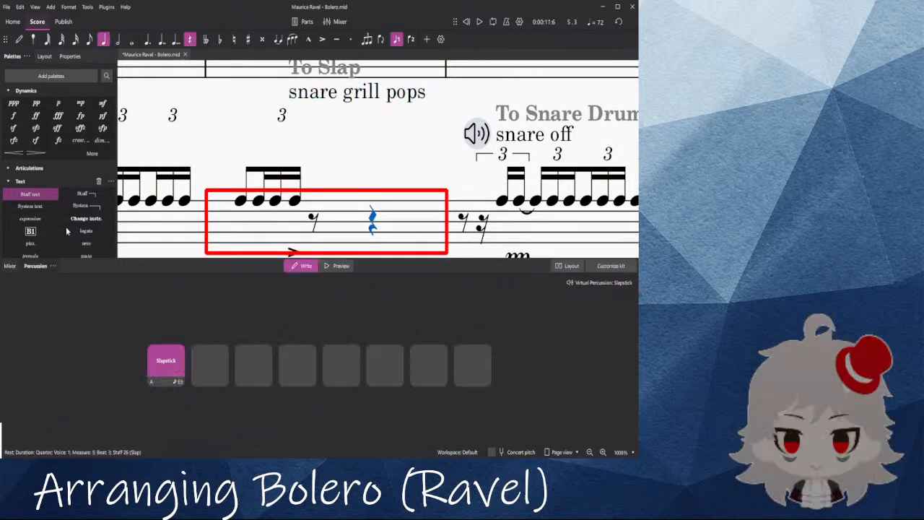
pyautogui.click(29, 194)
pyautogui.moveTo(399, 91); pyautogui.dragTo(392, 151)
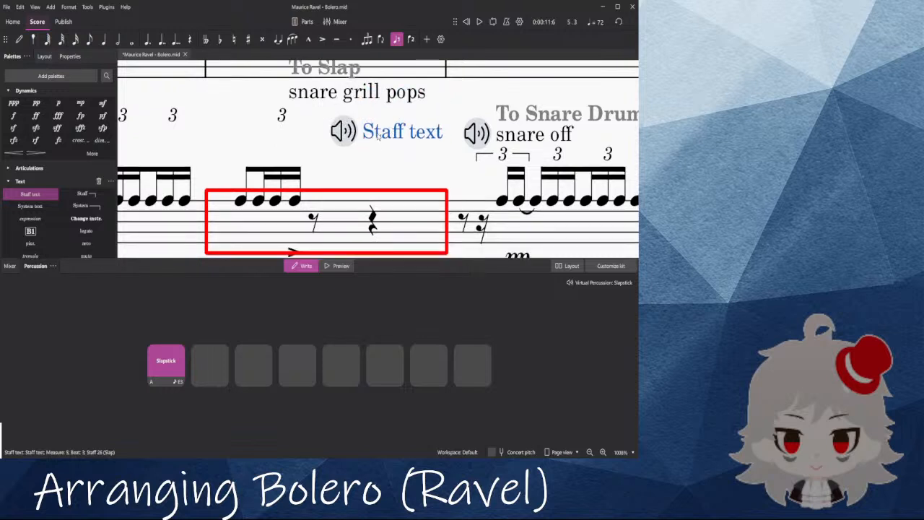
pyautogui.write('player')
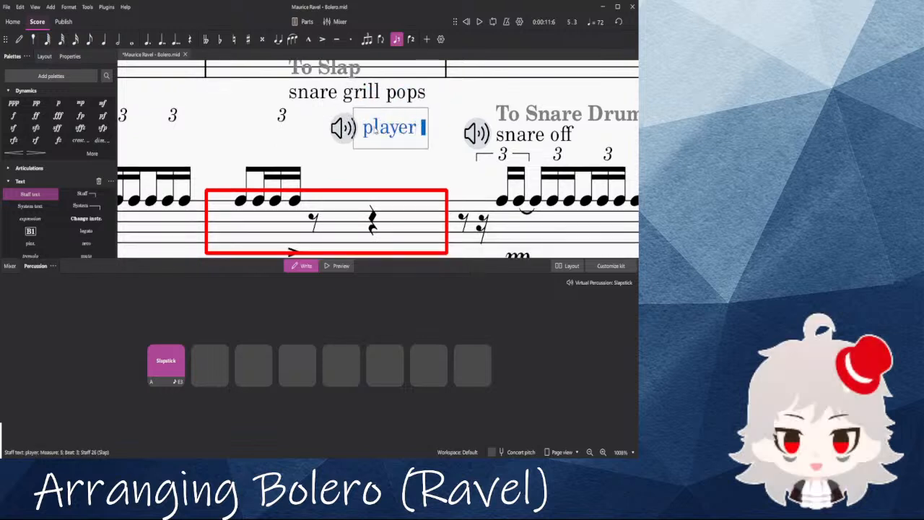
pyautogui.write('checks')
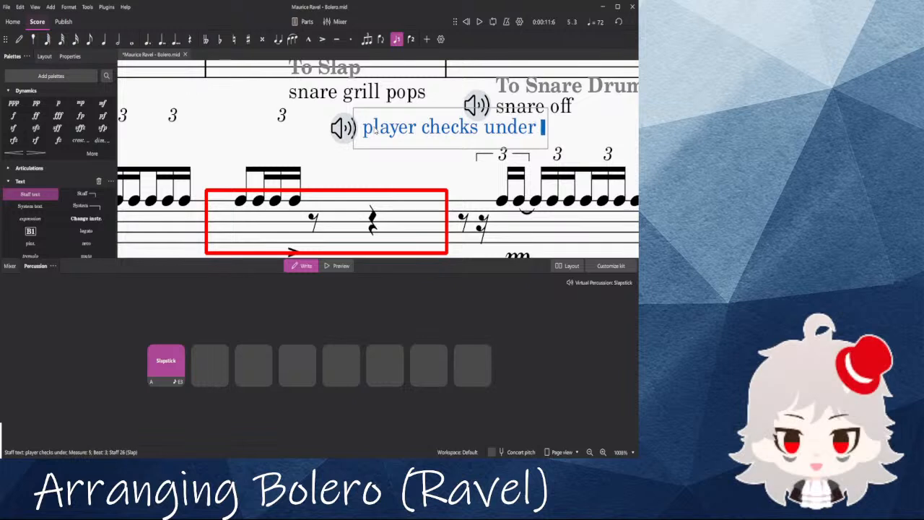
pyautogui.write(' under, completely')
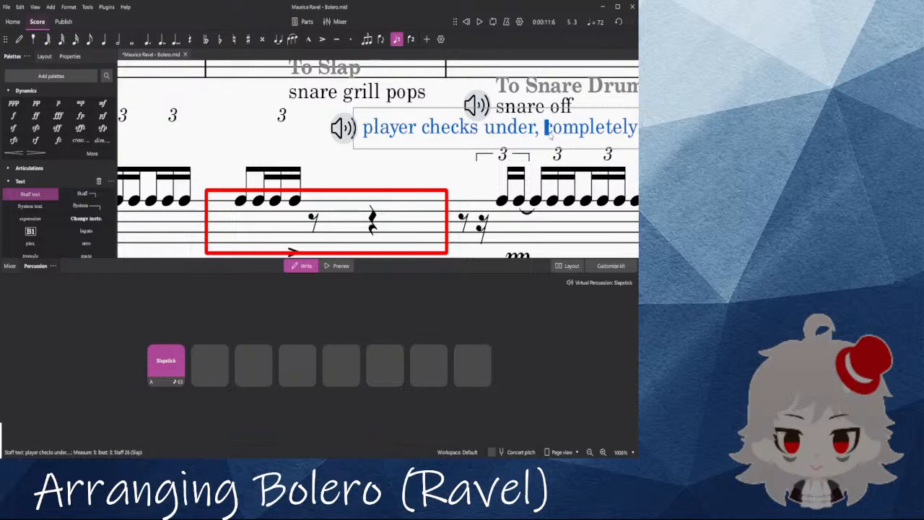
pyautogui.press('Return')
pyautogui.click(455, 171)
pyautogui.moveTo(412, 125); pyautogui.dragTo(333, 137)
# Step: Mark the flute's C7 on beat 1.875 of measure 5 fff with an accent, and the C5 on beat 2 p
pyautogui.keyDown('ctrl'); pyautogui.scroll(-4, 333, 137); pyautogui.keyUp('ctrl')
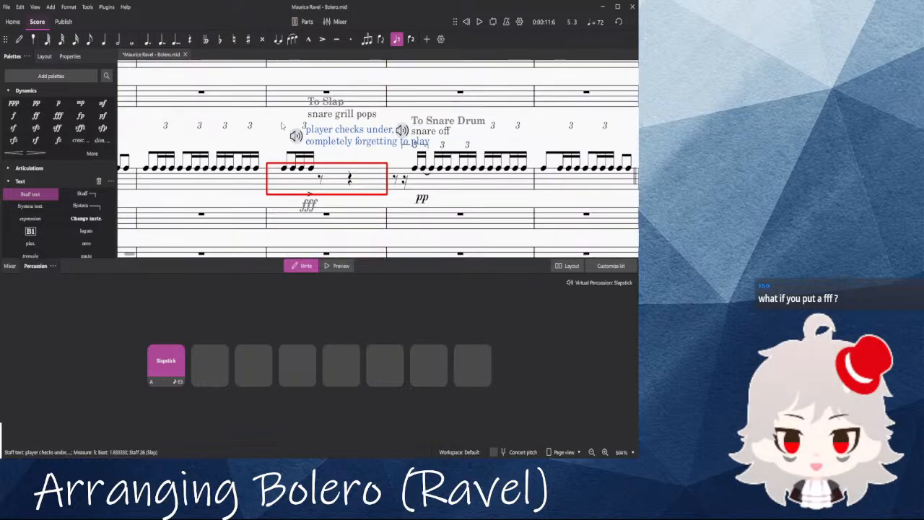
pyautogui.scroll(5, 289, 144)
pyautogui.scroll(5, 270, 154)
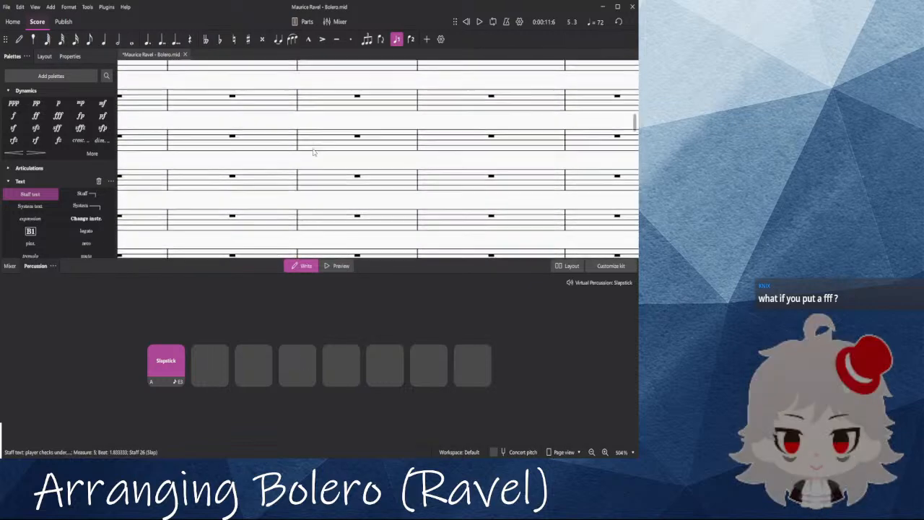
pyautogui.moveTo(324, 148); pyautogui.dragTo(326, 333)
pyautogui.click(347, 111)
pyautogui.keyDown('ctrl'); pyautogui.scroll(2, 322, 123); pyautogui.keyUp('ctrl')
pyautogui.click(68, 116)
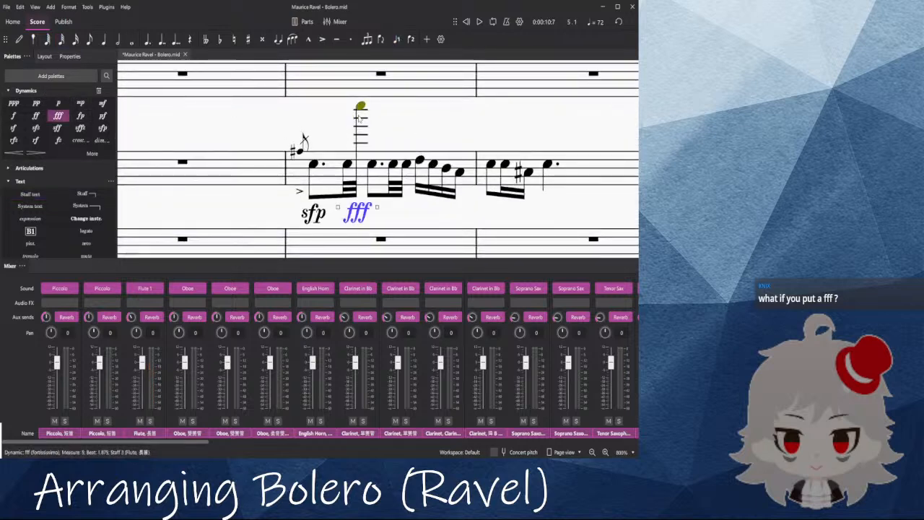
pyautogui.click(322, 39)
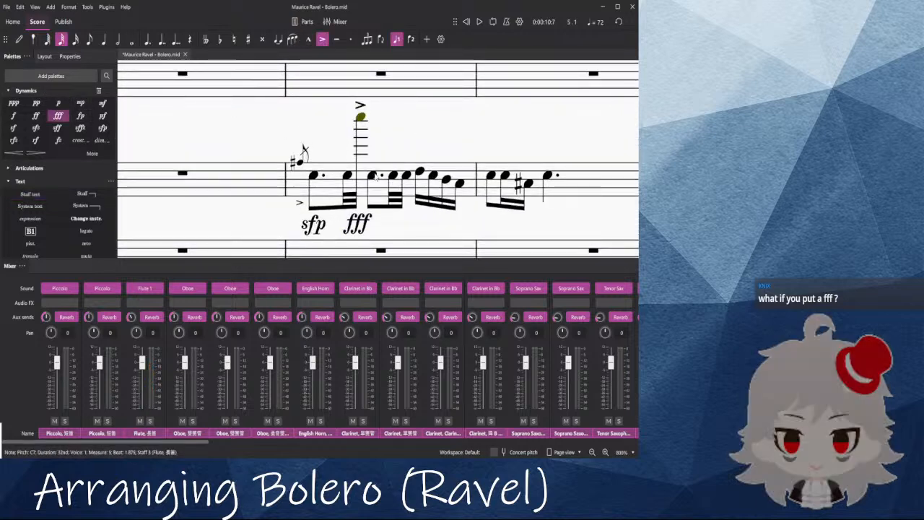
pyautogui.click(372, 176)
pyautogui.click(67, 103)
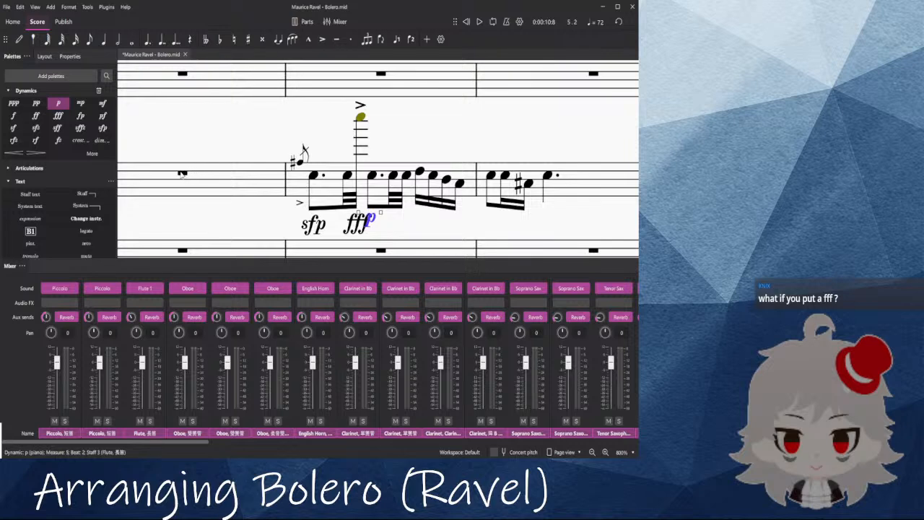
# Step: Play the flute line from measure 4 to hear the new dynamics and accent
pyautogui.click(182, 174)
pyautogui.press('space')
pyautogui.scroll(-5, 209, 174)
pyautogui.scroll(-2, 385, 191)
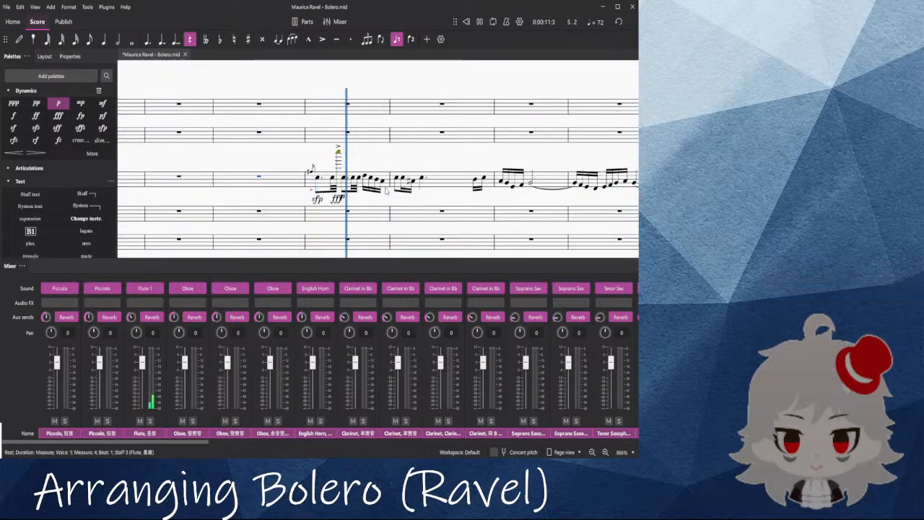
pyautogui.scroll(9, 386, 191)
pyautogui.press('space')
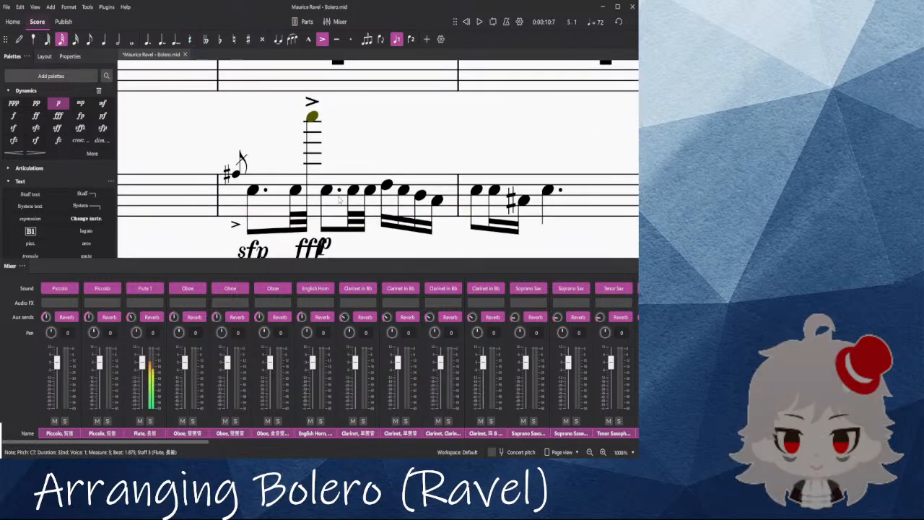
# Step: Shorten the flute's C5 on beat 2 of measure 5 to an eighth and move the C7 from beat 1.875 to beat 2.5
pyautogui.press('space')
pyautogui.press('space')
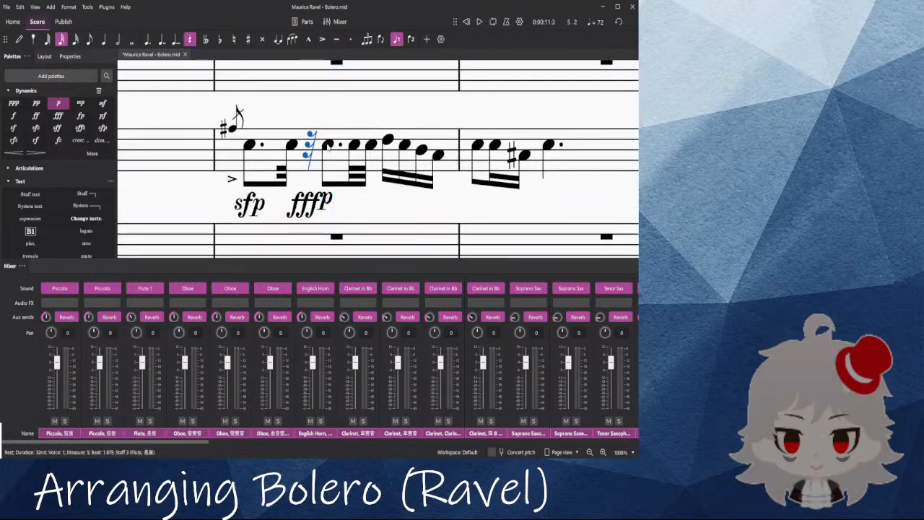
pyautogui.press('Right')
pyautogui.click(86, 41)
pyautogui.click(336, 157)
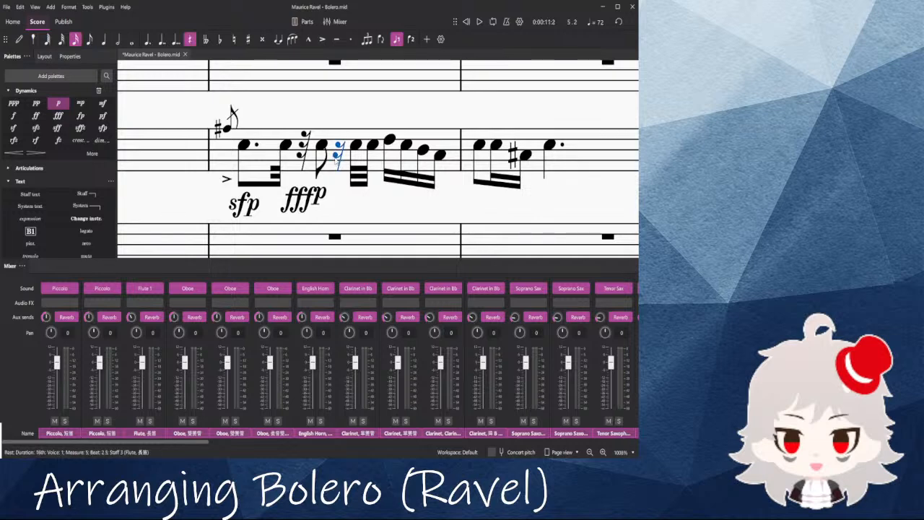
pyautogui.hotkey('ctrl', 'v')
# Step: Make the flute's first C5 in measure 5 a quarter tied to beat 2, and move the p marking to the C5 on beat 2.75
pyautogui.click(408, 178)
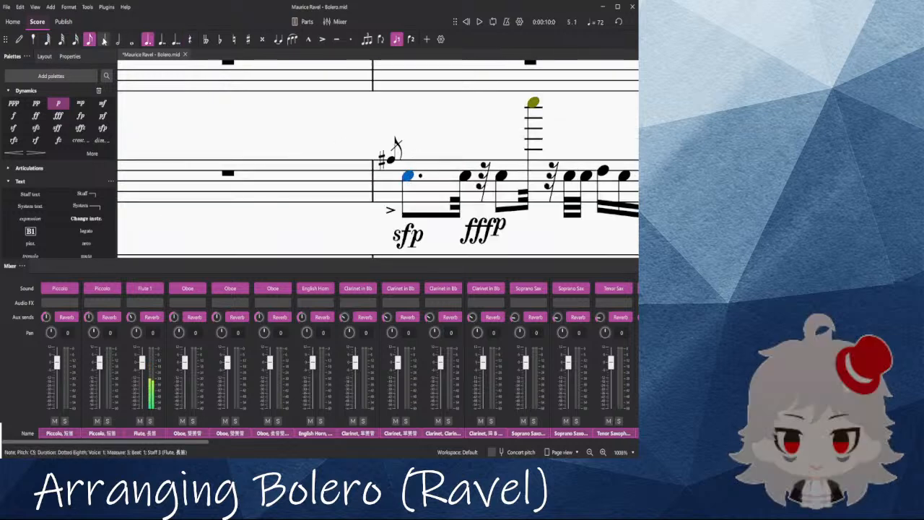
pyautogui.click(104, 40)
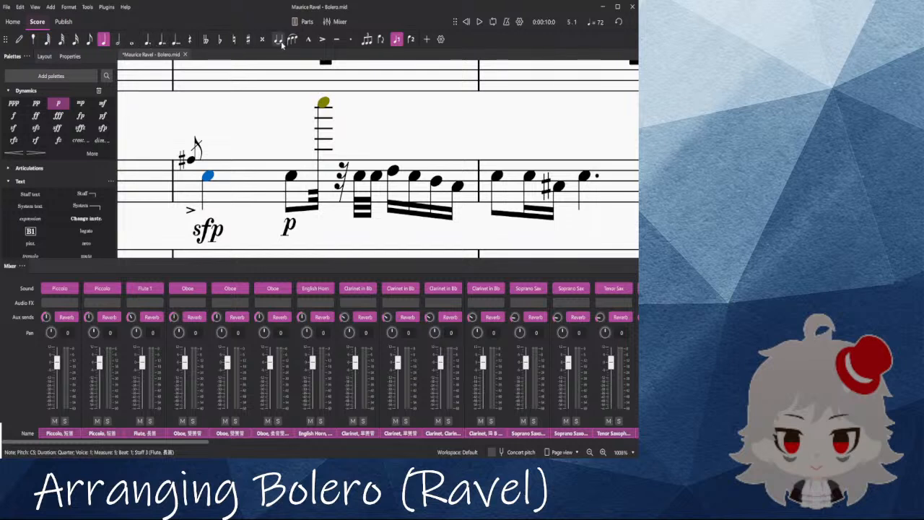
pyautogui.click(289, 225)
pyautogui.press('Delete')
pyautogui.click(342, 179)
pyautogui.click(357, 181)
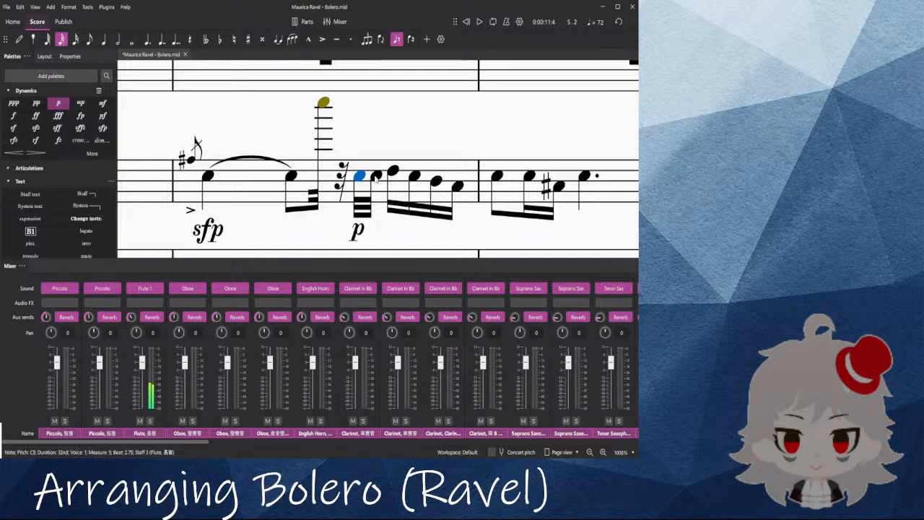
pyautogui.press('space')
pyautogui.press('space')
# Step: Mark the flute's C7 on beat 2.5 of measure 5 fff, play the line, and add an accent to that note
pyautogui.click(323, 103)
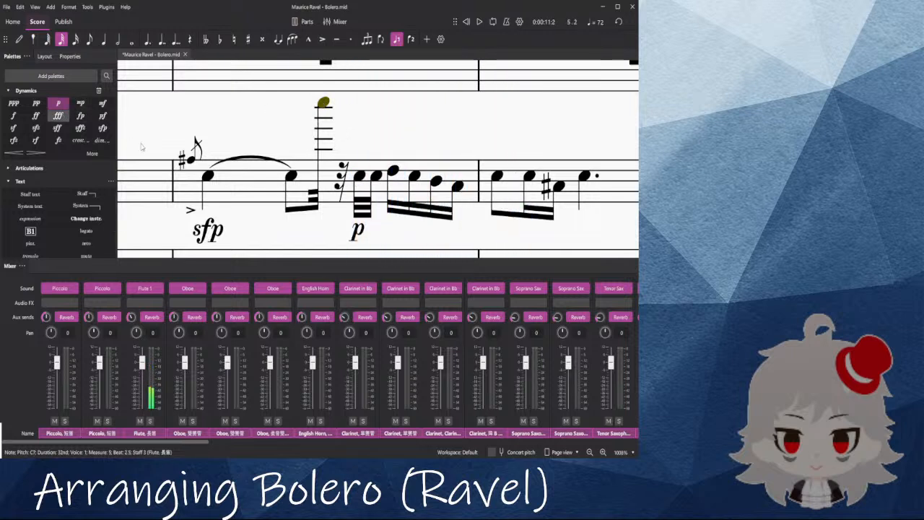
pyautogui.click(58, 116)
pyautogui.click(191, 159)
pyautogui.press('space')
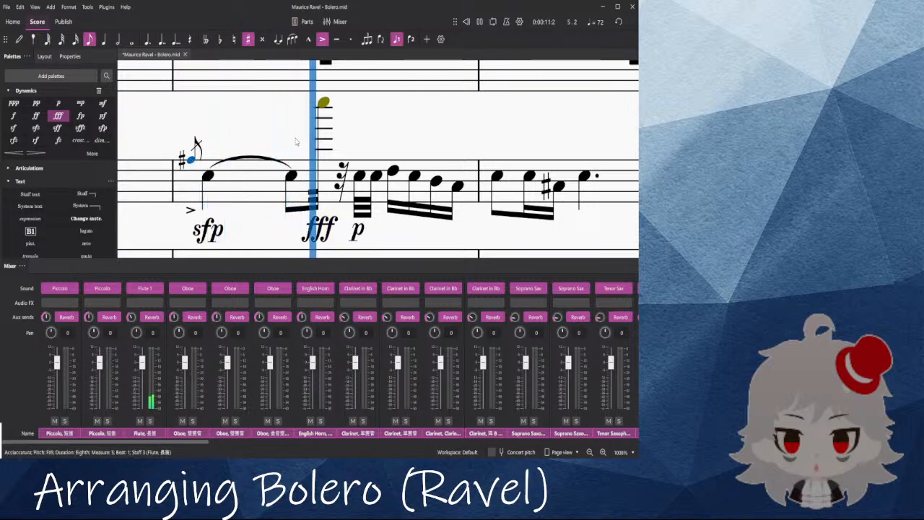
pyautogui.press('space')
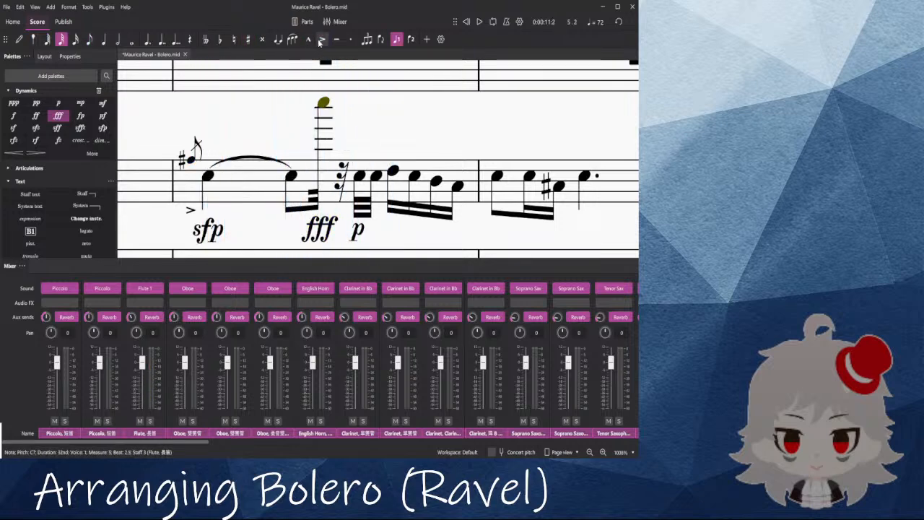
pyautogui.click(320, 41)
# Step: Play the flute line from the grace note at the start of measure 5
pyautogui.moveTo(247, 133); pyautogui.dragTo(283, 92)
pyautogui.click(222, 141)
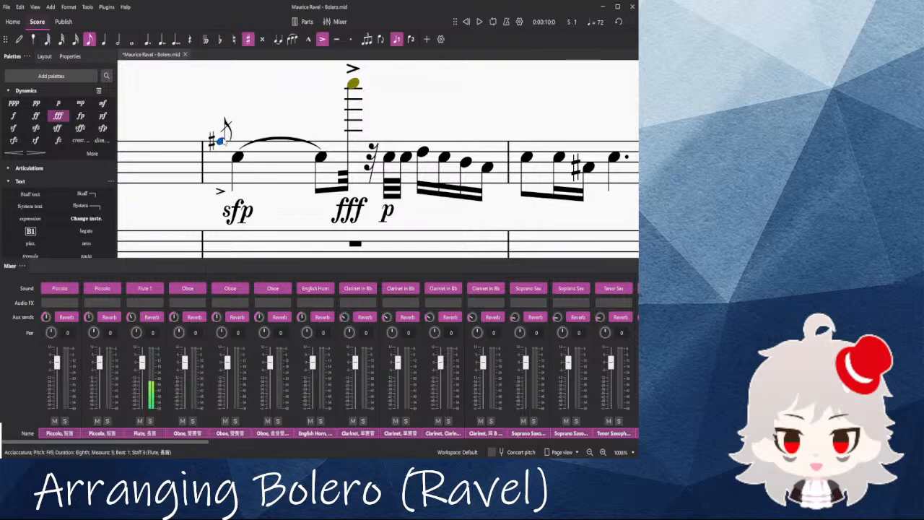
pyautogui.press('space')
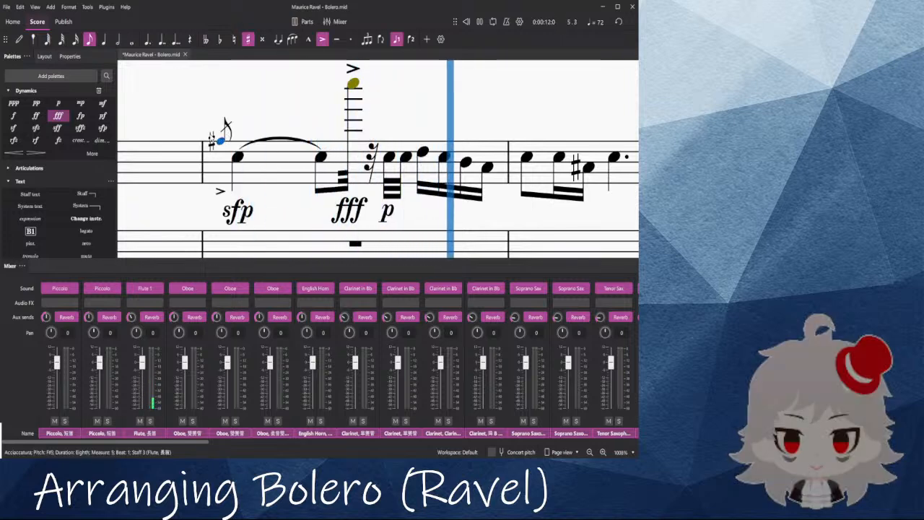
pyautogui.scroll(-2, 253, 124)
pyautogui.press('space')
pyautogui.scroll(1, 260, 124)
# Step: Shorten the flute's C5 on beat 2 of measure 5 to a dotted sixteenth and move the accented fff C7 to beat 2.375
pyautogui.click(297, 167)
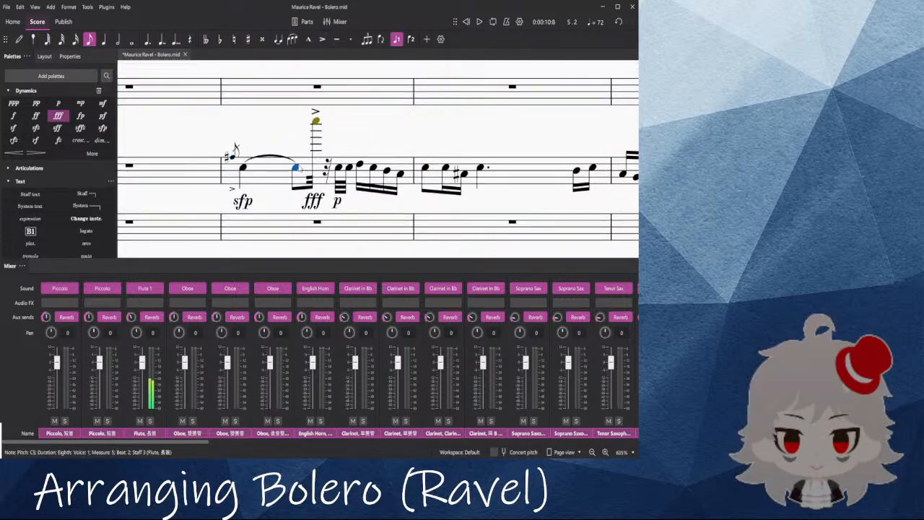
pyautogui.scroll(3, 298, 169)
pyautogui.click(77, 41)
pyautogui.click(148, 40)
pyautogui.click(336, 123)
pyautogui.keyDown('shift'); pyautogui.click(341, 214); pyautogui.keyUp('shift')
pyautogui.press('Delete')
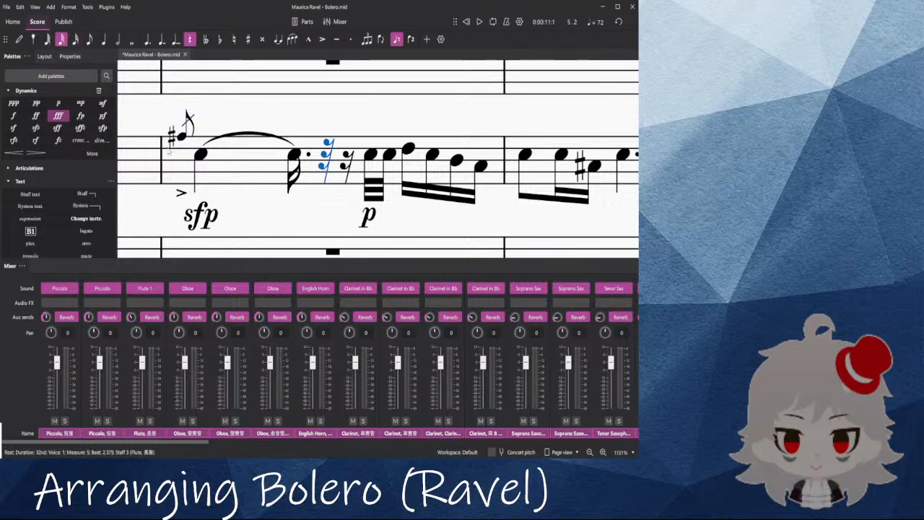
pyautogui.hotkey('ctrl', 'z')
# Step: Play the revised flute line from the first C5 of measure 5, and again from measure 4
pyautogui.click(191, 204)
pyautogui.press('space')
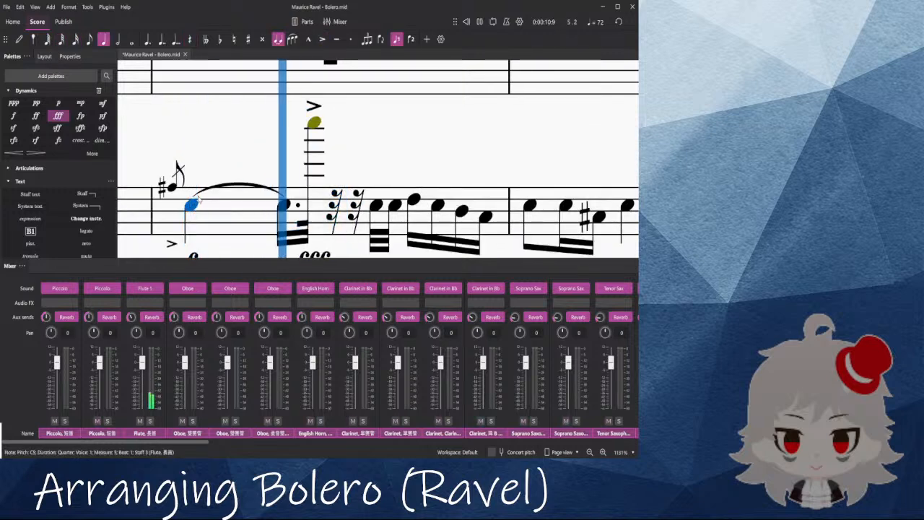
pyautogui.keyDown('ctrl'); pyautogui.scroll(-2, 303, 206); pyautogui.keyUp('ctrl')
pyautogui.keyDown('ctrl'); pyautogui.scroll(-1, 306, 202); pyautogui.keyUp('ctrl')
pyautogui.press('space')
pyautogui.moveTo(351, 159); pyautogui.dragTo(349, 167)
pyautogui.click(348, 167)
pyautogui.keyDown('ctrl'); pyautogui.scroll(-1, 340, 165); pyautogui.keyUp('ctrl')
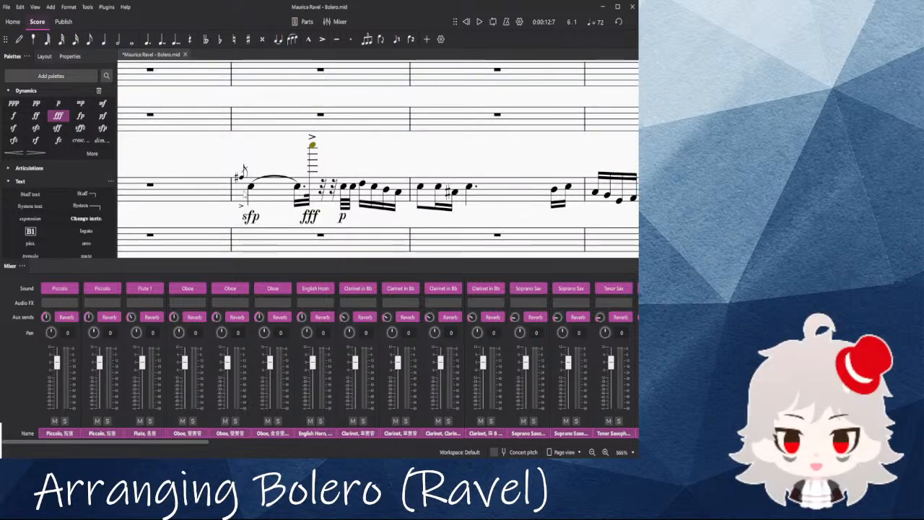
pyautogui.click(150, 186)
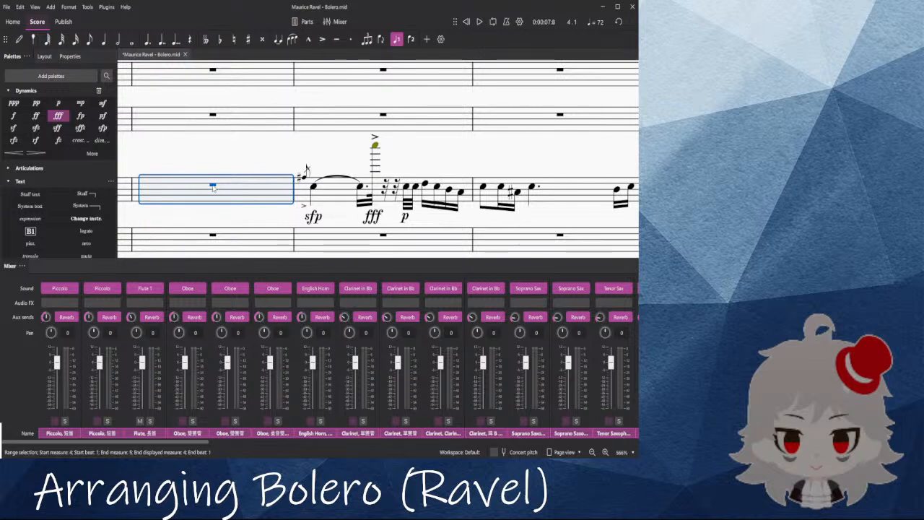
pyautogui.press('space')
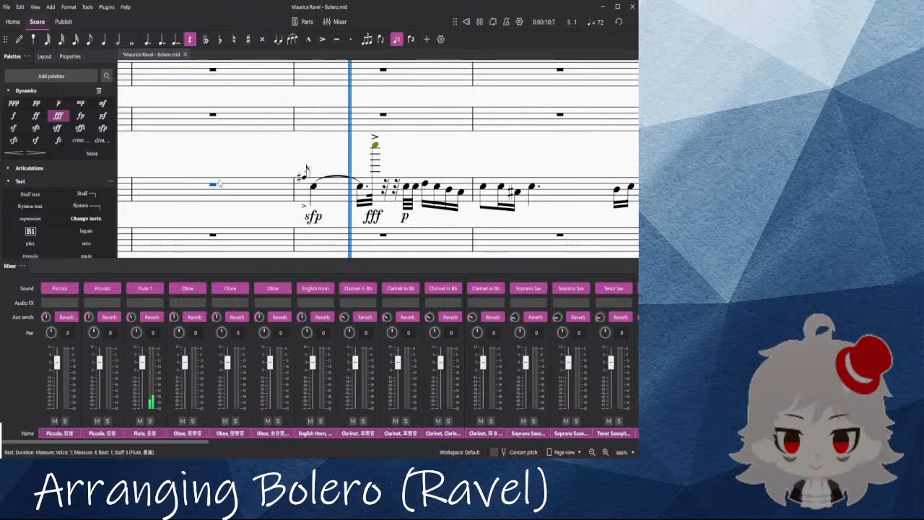
# Step: Stop playback and mark the snare drum note on beat 2.33 of measure 6 fff
pyautogui.scroll(-5, 394, 220)
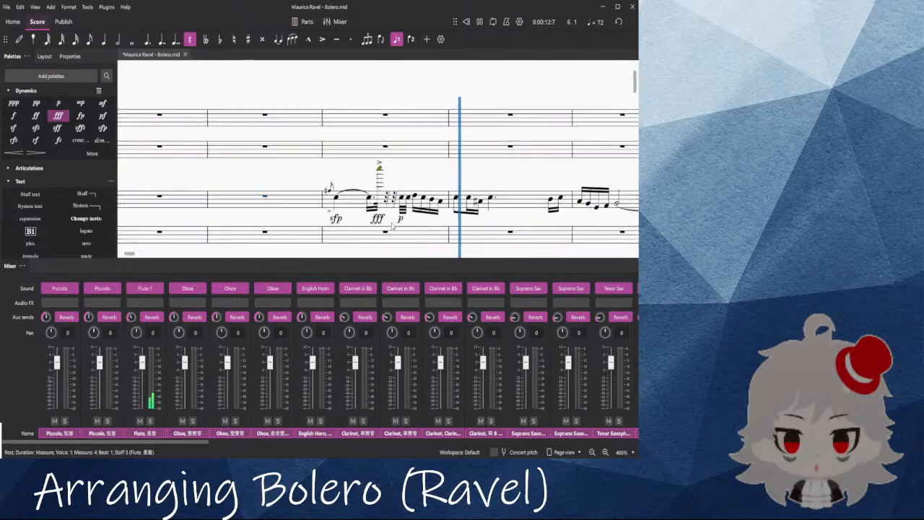
pyautogui.scroll(-1, 394, 221)
pyautogui.press('space')
pyautogui.scroll(-2, 368, 172)
pyautogui.scroll(10, 369, 177)
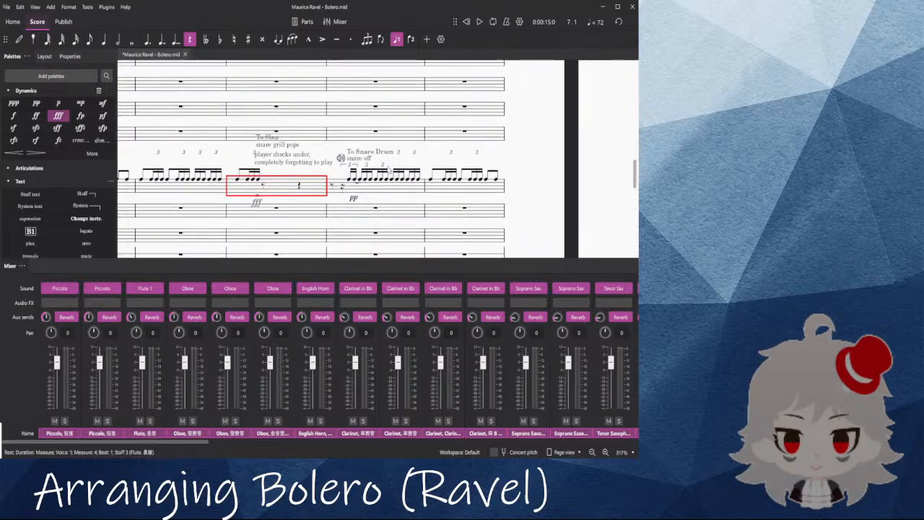
pyautogui.scroll(2, 300, 193)
pyautogui.click(363, 191)
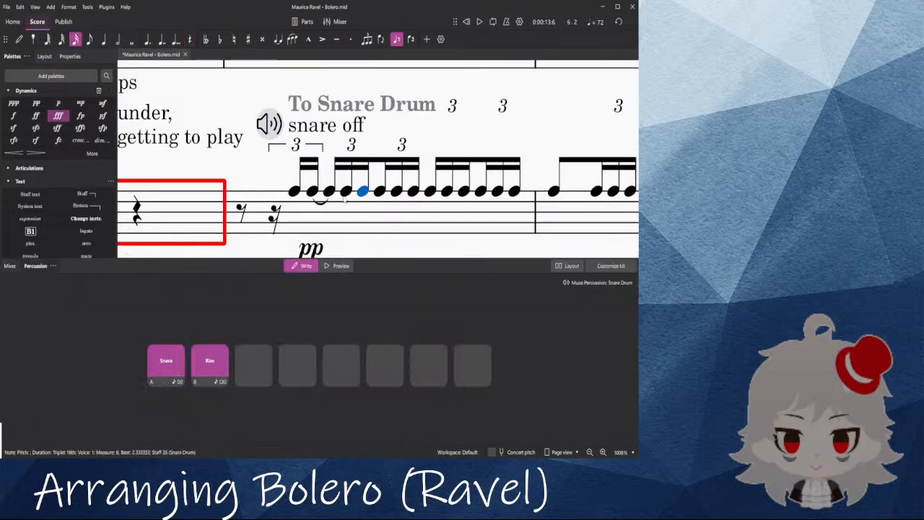
pyautogui.scroll(-2, 337, 194)
pyautogui.click(54, 117)
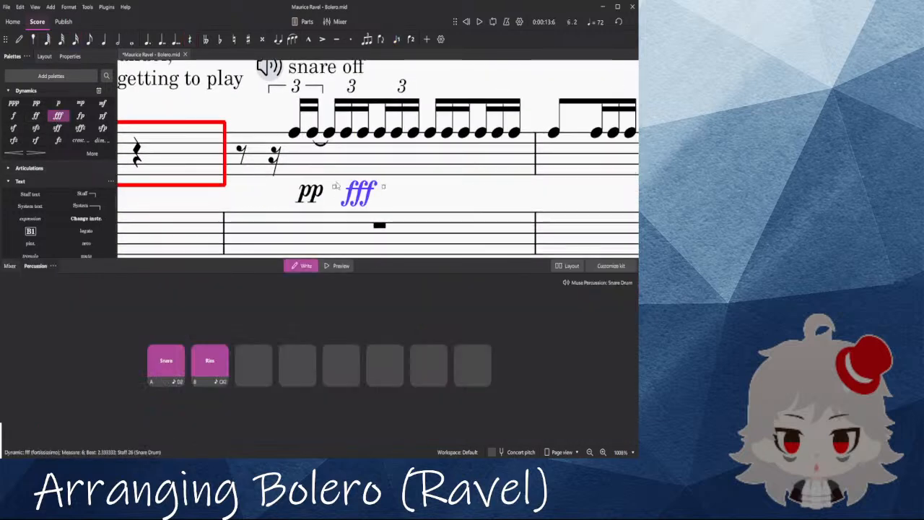
# Step: Delete the three snare notes just before the fff in measure 6, starting on beat 1.83, and remove the pp marking
pyautogui.click(305, 198)
pyautogui.click(314, 134)
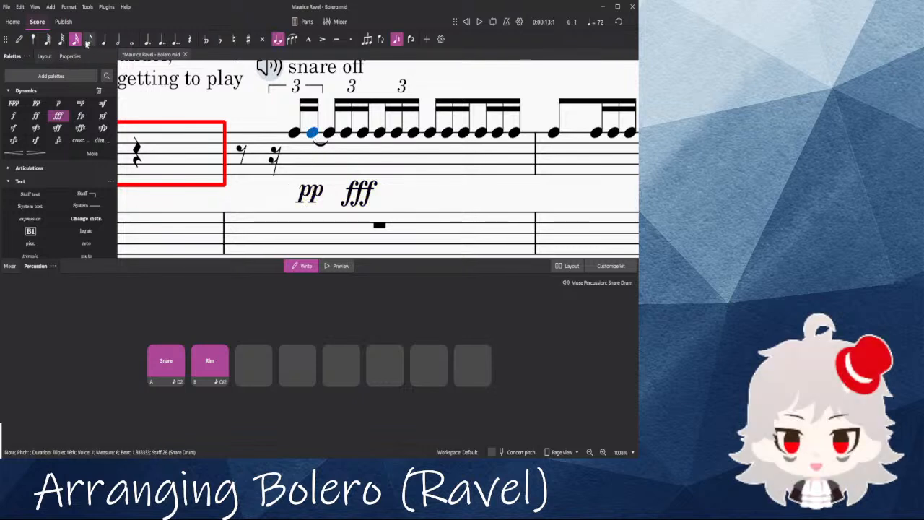
pyautogui.keyDown('ctrl'); pyautogui.click(346, 132); pyautogui.keyUp('ctrl')
pyautogui.keyDown('ctrl'); pyautogui.click(329, 132); pyautogui.keyUp('ctrl')
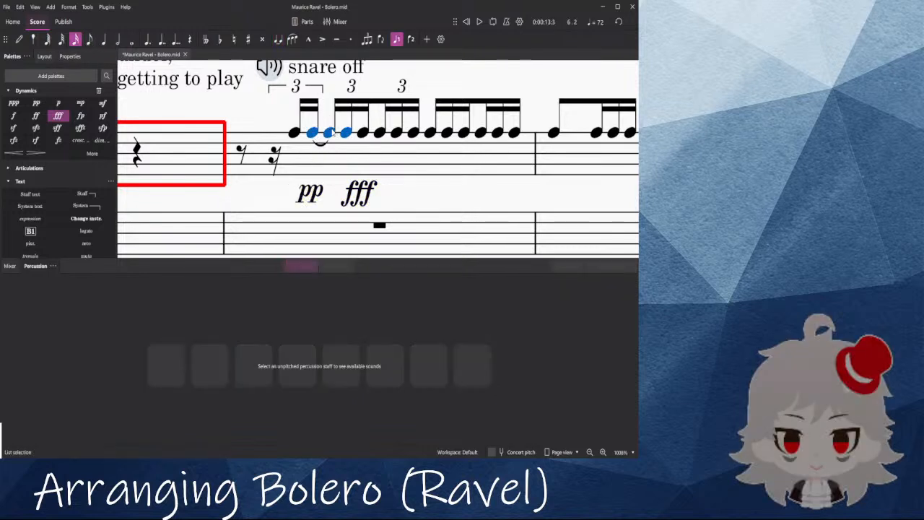
pyautogui.press('Delete')
pyautogui.click(309, 191)
pyautogui.press('Delete')
# Step: Play the thinned-out snare line from the eighth rest at the start of measure 6
pyautogui.click(239, 153)
pyautogui.press('space')
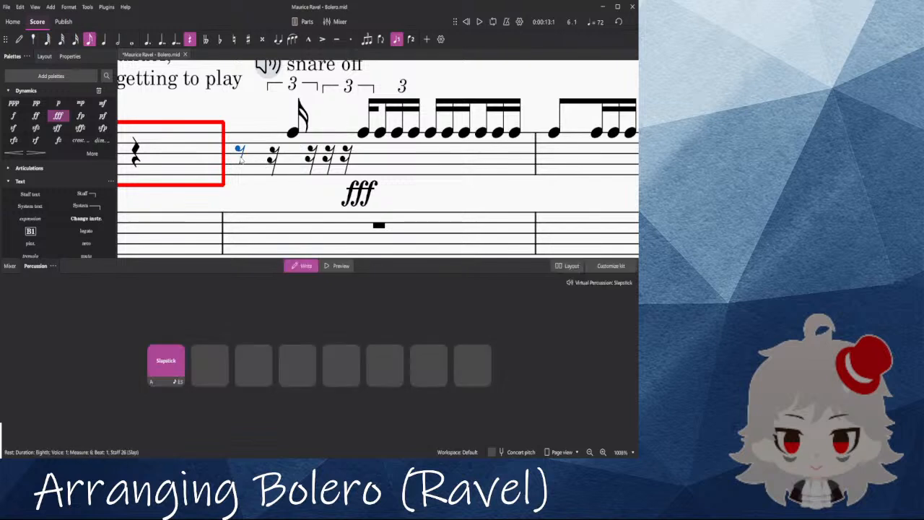
pyautogui.press('space')
# Step: Delete the snare note on beat 2.5 of measure 6 and remove the whole triplet there
pyautogui.click(380, 132)
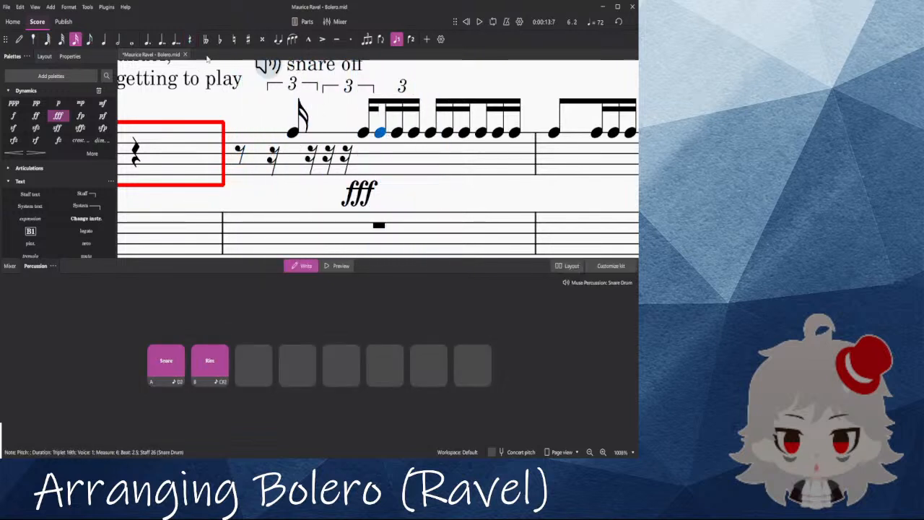
pyautogui.press('Delete')
pyautogui.click(396, 134)
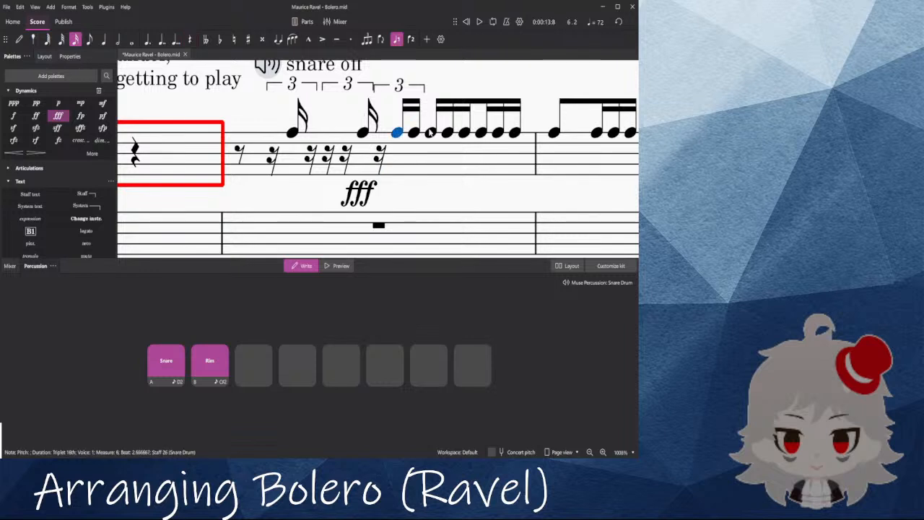
pyautogui.click(401, 86)
pyautogui.press('Delete')
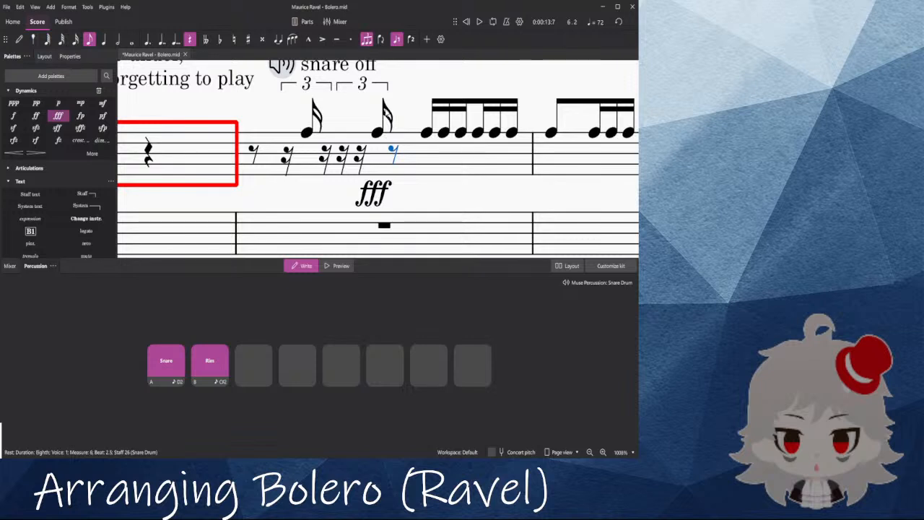
# Step: Fill beat 2.5 of measure 6 with a 32nd-note quintuplet made of a 32nd rest and two sixteenth snare notes
pyautogui.hotkey('ctrl', '5')
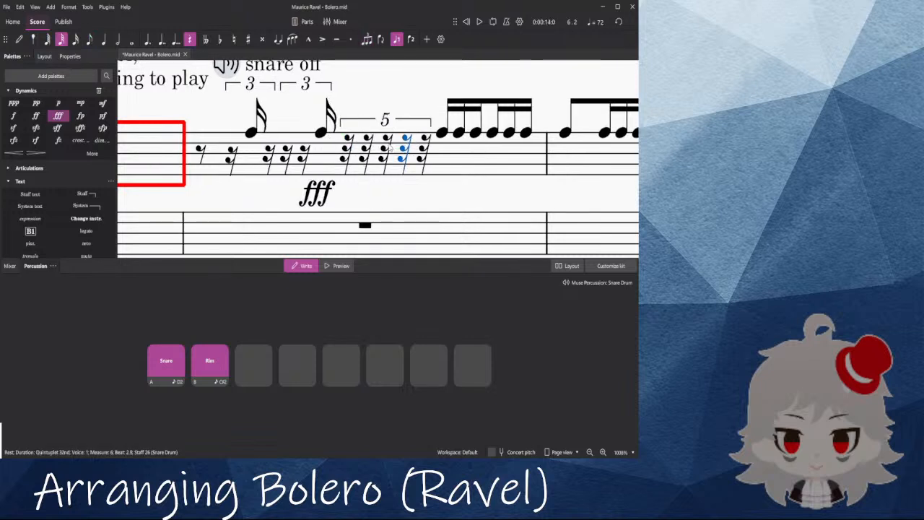
pyautogui.click(75, 40)
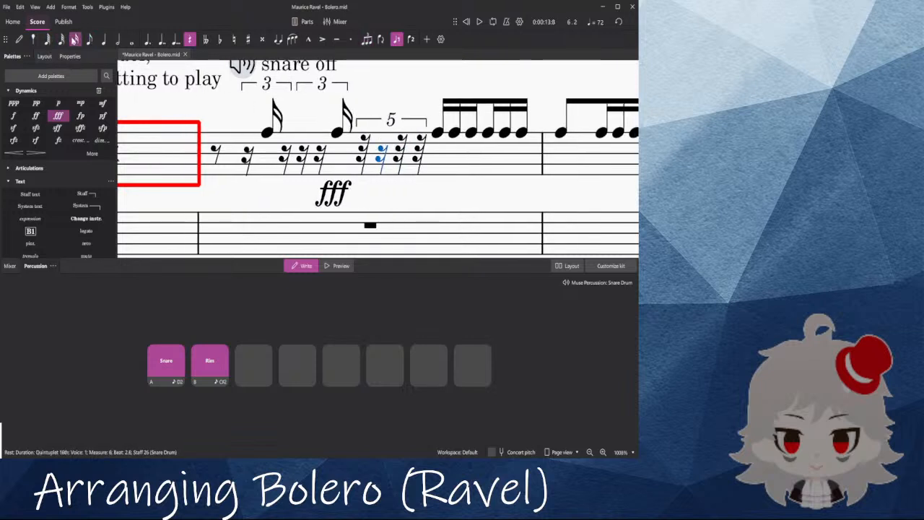
pyautogui.press('a')
pyautogui.press('a')
pyautogui.press('Escape')
# Step: Play measure 6 from its first rest to hear the new snare quintuplet
pyautogui.click(230, 152)
pyautogui.press('space')
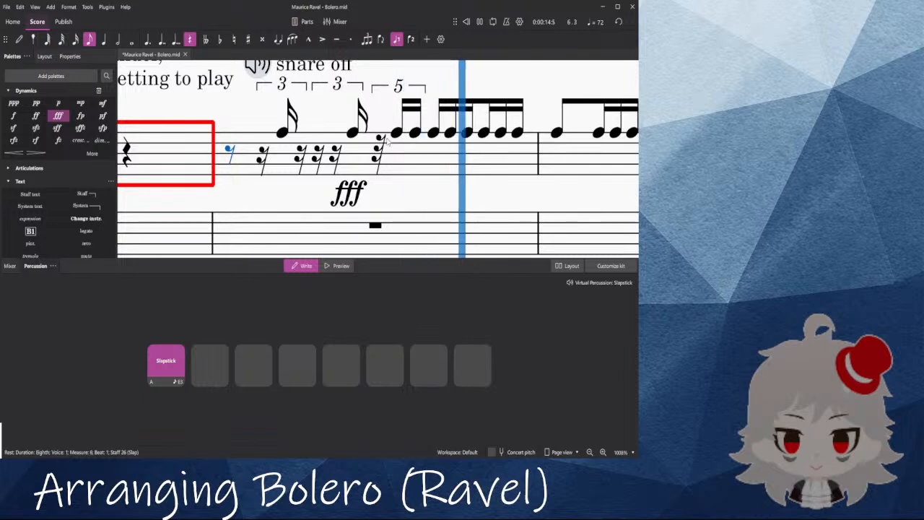
pyautogui.press('space')
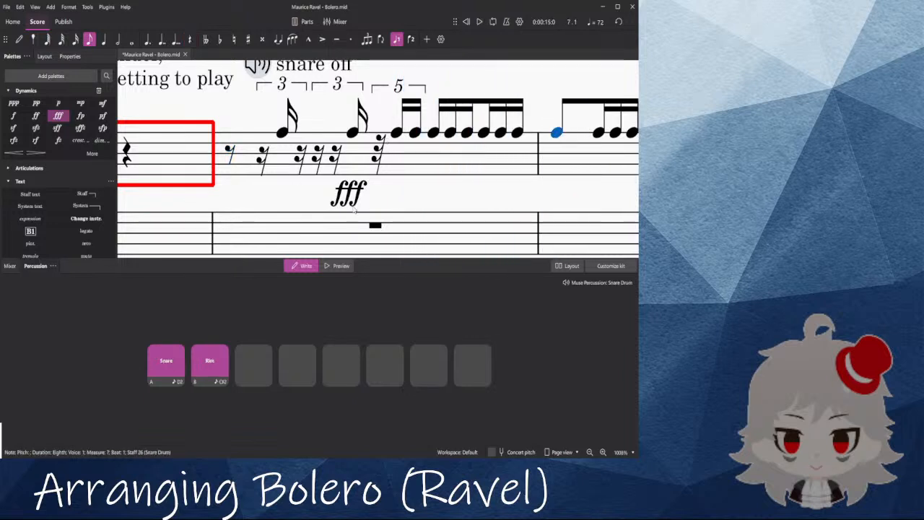
# Step: Mark the snare drum's first note of measure 7 p
pyautogui.moveTo(474, 194); pyautogui.dragTo(281, 195)
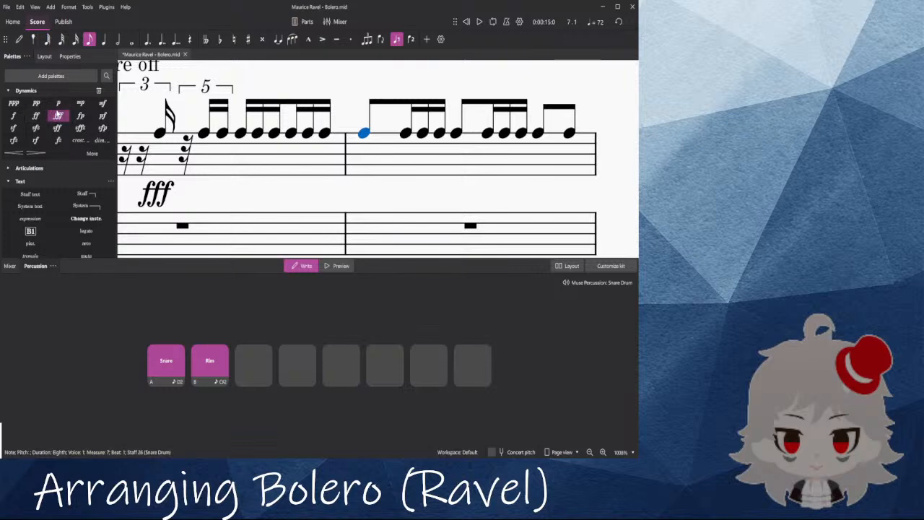
pyautogui.click(59, 106)
pyautogui.click(288, 189)
pyautogui.moveTo(288, 189); pyautogui.dragTo(531, 179)
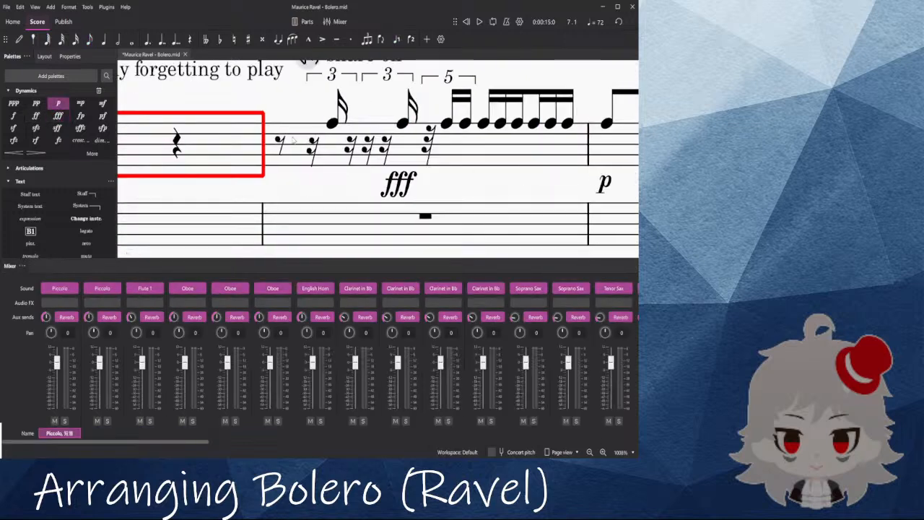
# Step: Play the snare line from the start of measure 6 into the p in measure 7
pyautogui.click(283, 142)
pyautogui.press('space')
pyautogui.scroll(-7, 356, 152)
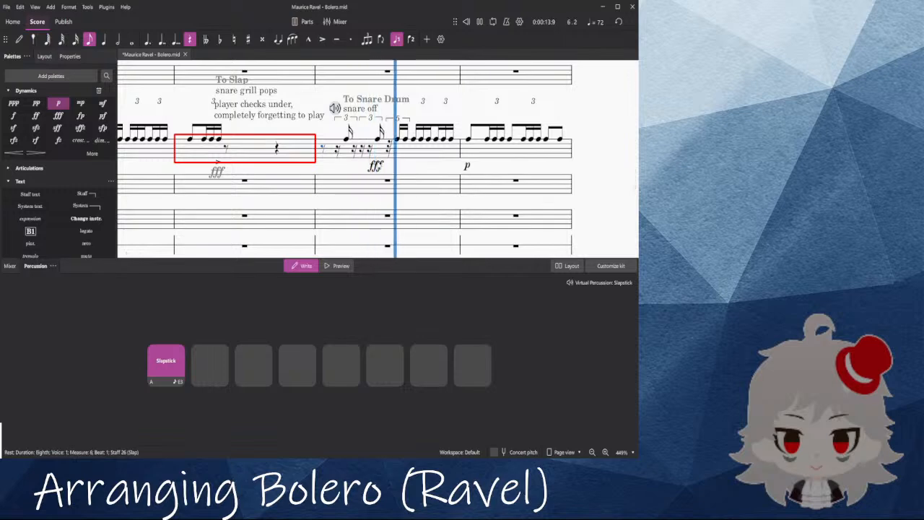
pyautogui.press('space')
pyautogui.scroll(-4, 459, 176)
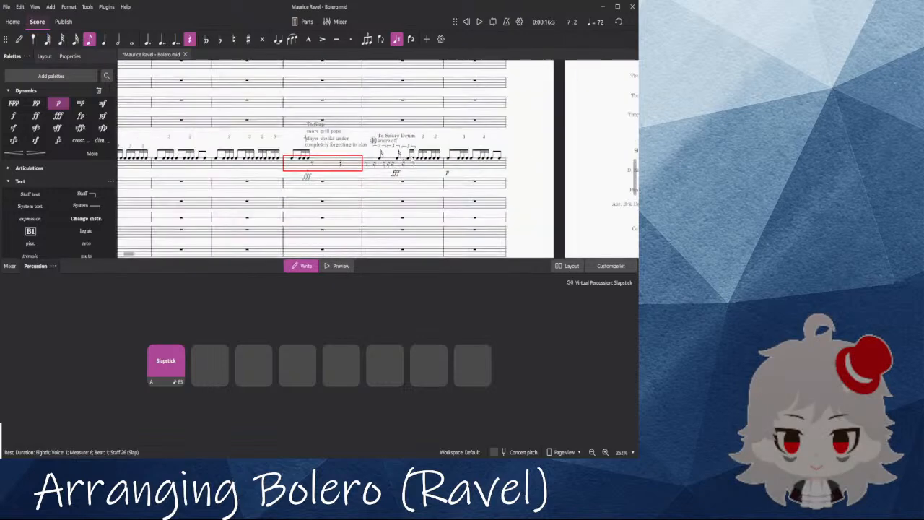
# Step: Try to lengthen the snare's triplet rest on beat 2 of measure 6 to an eighth
pyautogui.scroll(5, 408, 167)
pyautogui.click(350, 160)
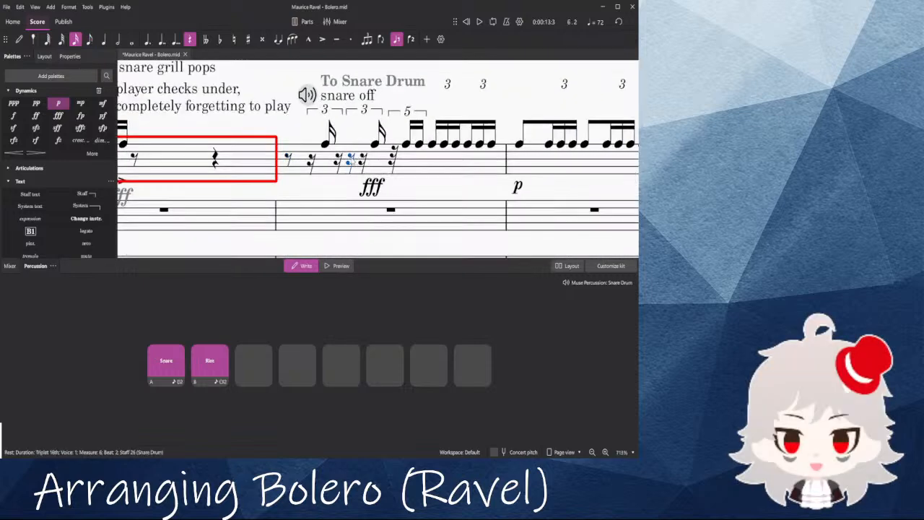
pyautogui.click(90, 39)
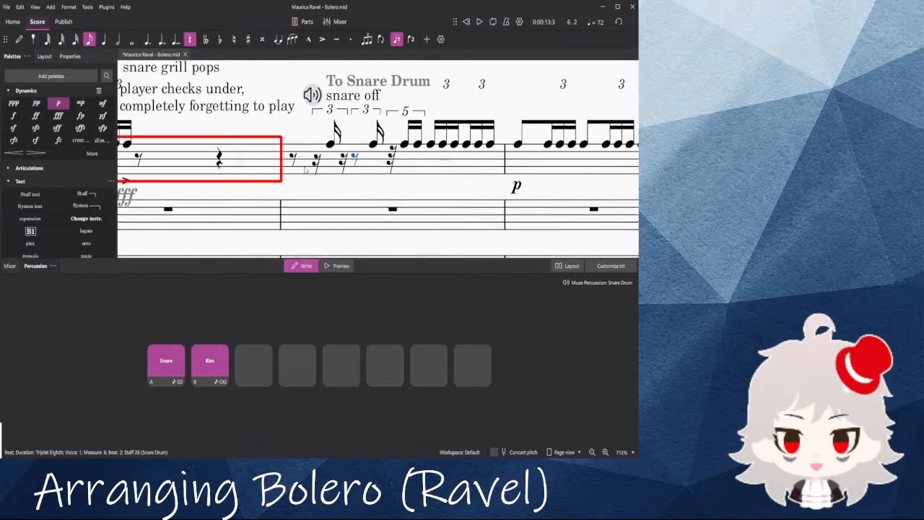
pyautogui.hotkey('ctrl', 'z')
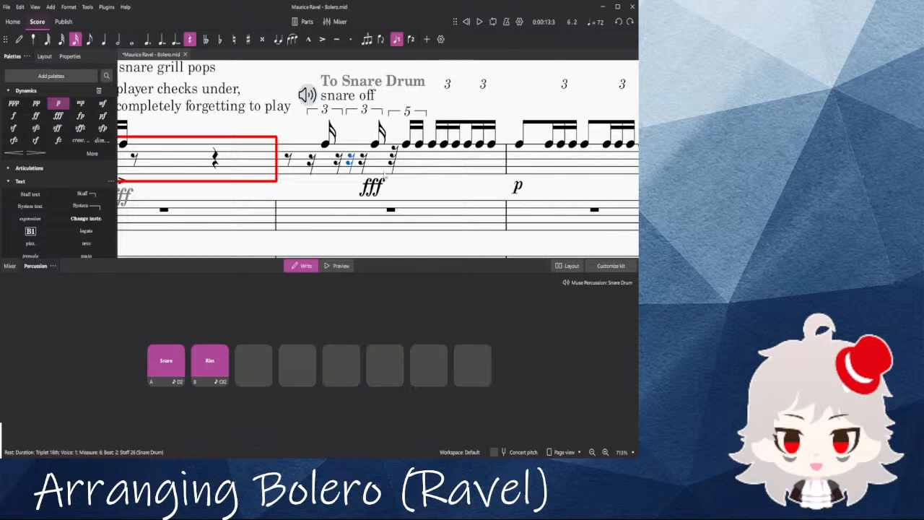
# Step: Play the passage from the snare's first note of measure 5
pyautogui.click(327, 179)
pyautogui.scroll(-2, 433, 177)
pyautogui.hscroll(-2, 340, 186)
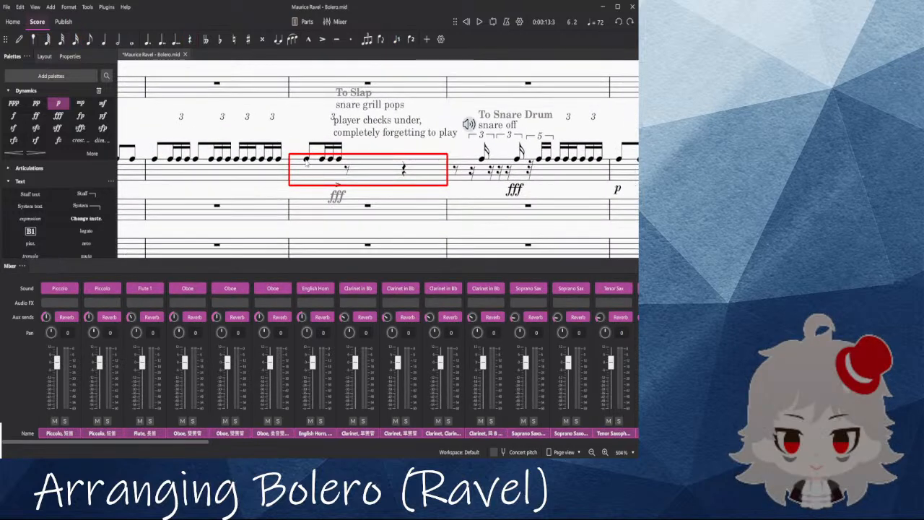
pyautogui.click(306, 160)
pyautogui.press('space')
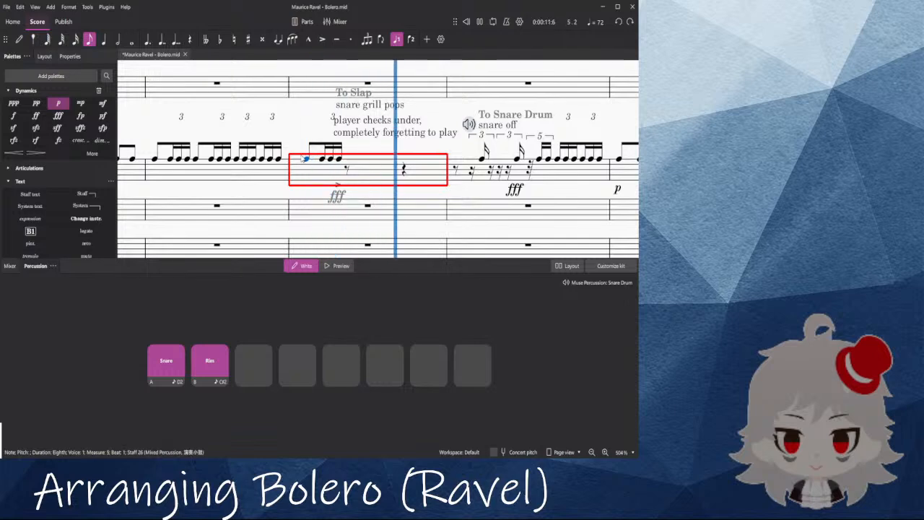
pyautogui.press('space')
# Step: Add a quarter note = 80 tempo marking at the start of measure 5
pyautogui.scroll(-4, 351, 109)
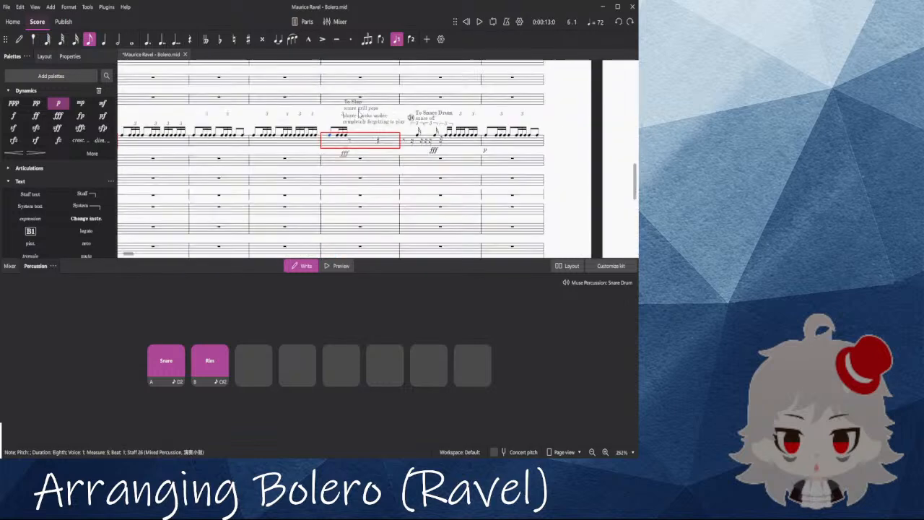
pyautogui.click(360, 99)
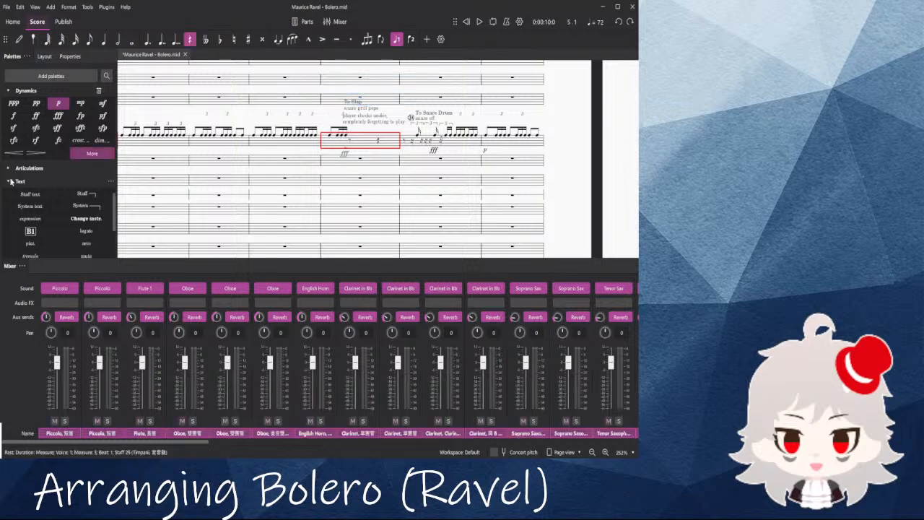
pyautogui.scroll(-1, 13, 209)
pyautogui.scroll(-2, 10, 208)
pyautogui.scroll(6, 21, 155)
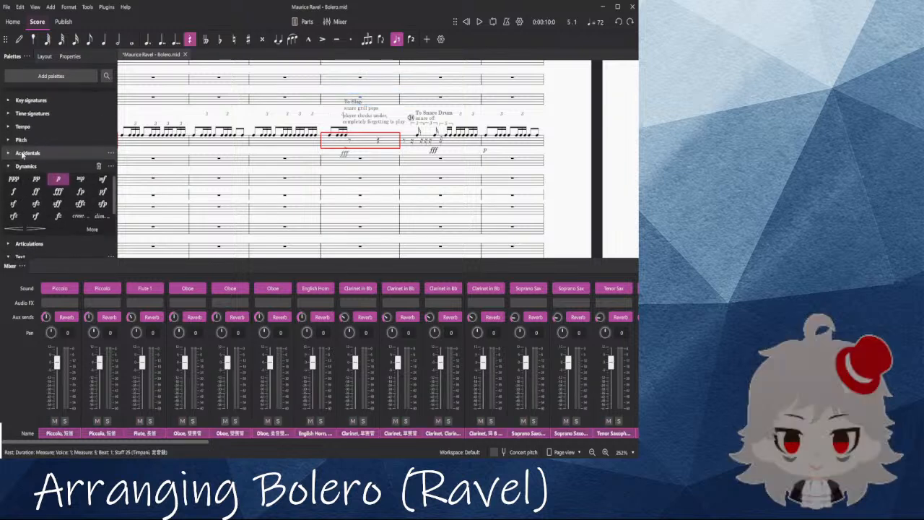
pyautogui.click(27, 196)
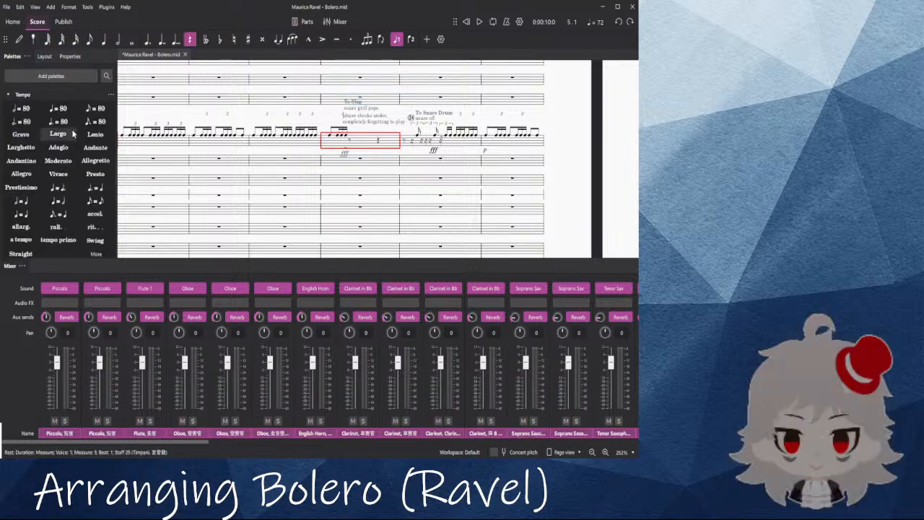
pyautogui.press('Return')
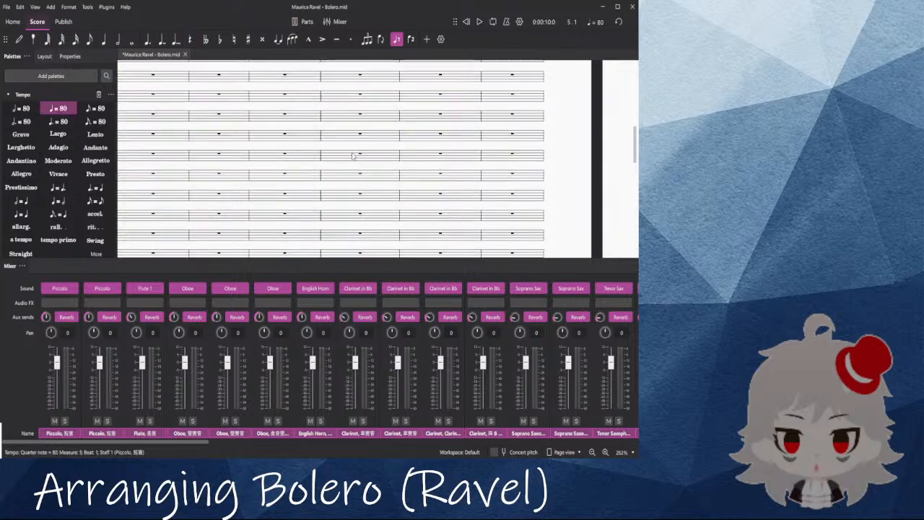
# Step: Move the tempo marking to beat 2.625 of measure 5 and set it to quarter note = 20
pyautogui.scroll(3, 357, 160)
pyautogui.scroll(1, 329, 166)
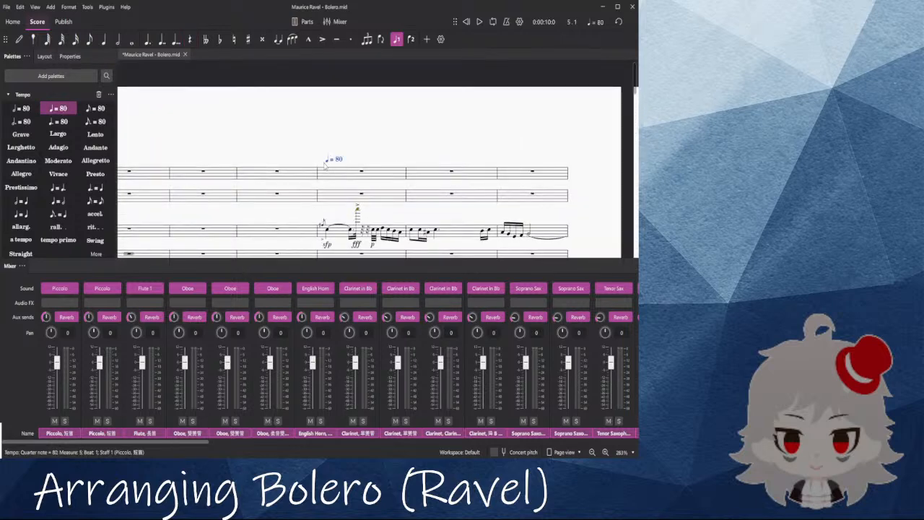
pyautogui.moveTo(325, 163); pyautogui.dragTo(367, 166)
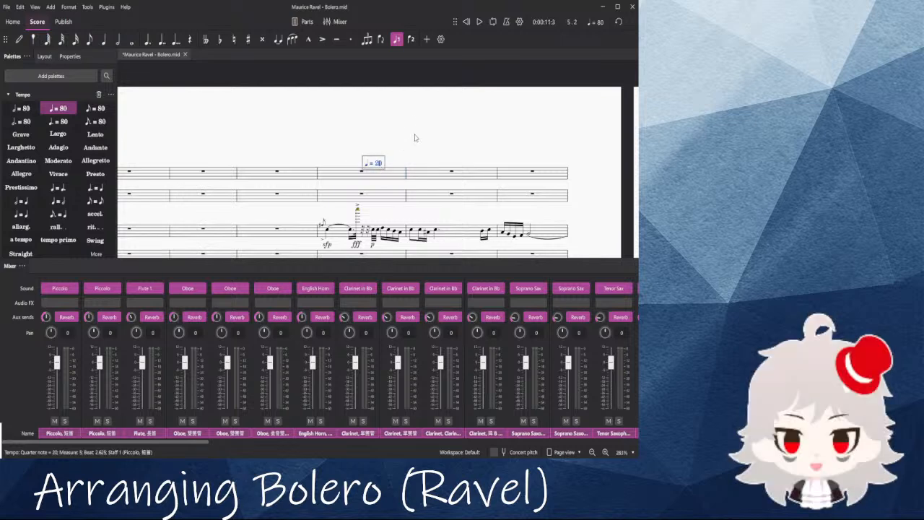
pyautogui.click(385, 157)
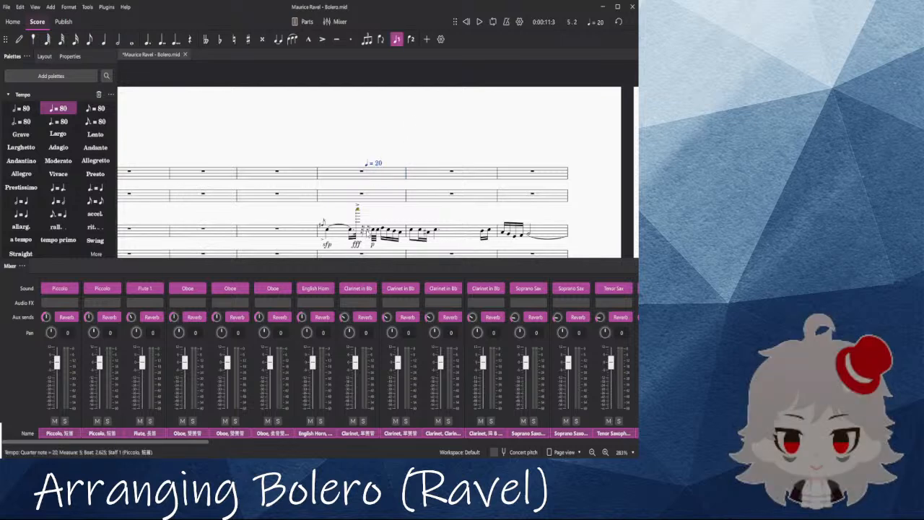
# Step: Add a second tempo marking on beat 2.75 of measure 5 and set it to quarter note = 47
pyautogui.scroll(4, 396, 166)
pyautogui.click(378, 153)
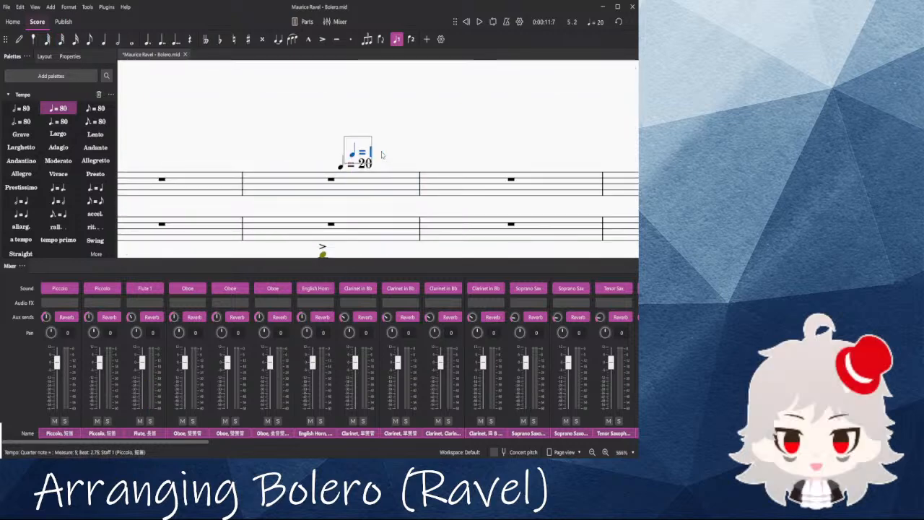
pyautogui.click(408, 171)
pyautogui.scroll(-2, 409, 170)
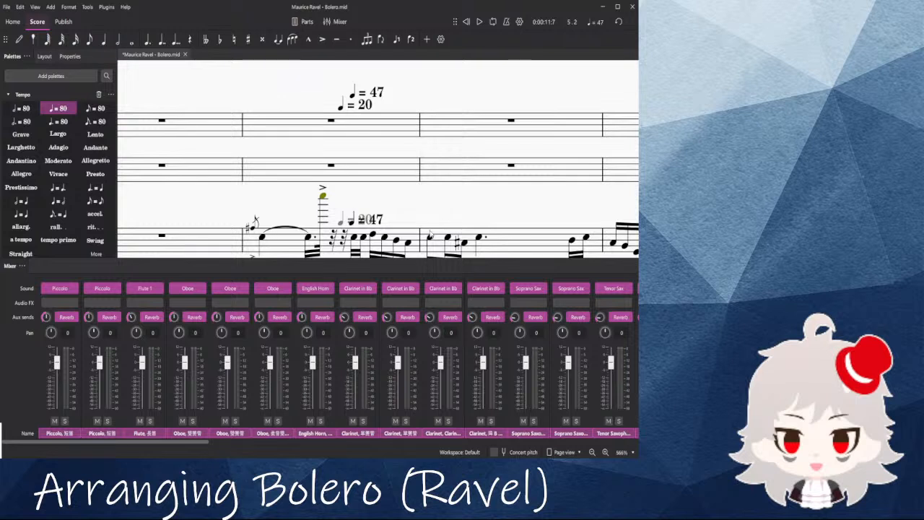
# Step: Add a tempo marking at the start of measure 6 and set it to quarter note = 70
pyautogui.click(429, 237)
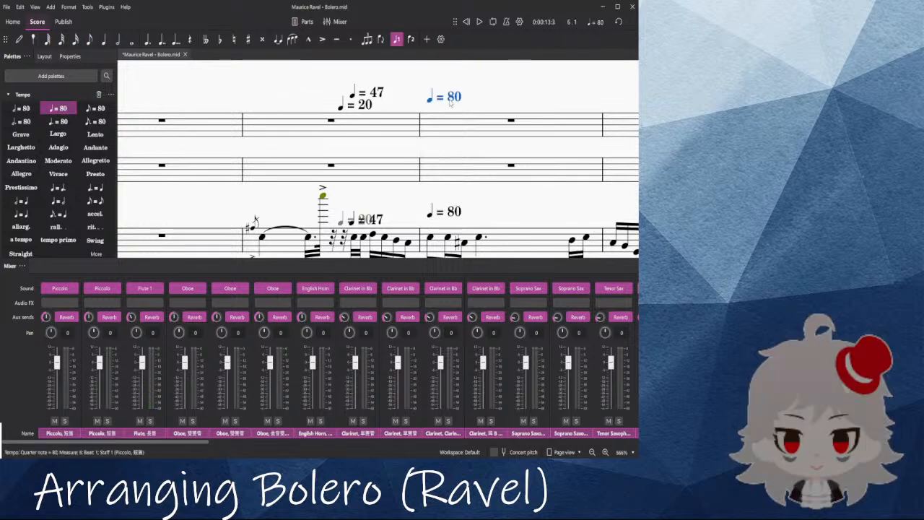
pyautogui.doubleClick(463, 103)
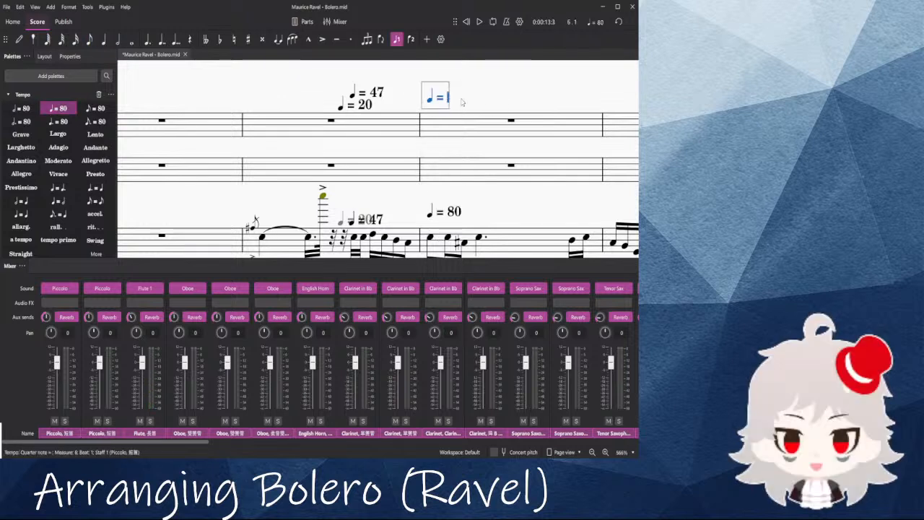
pyautogui.click(330, 124)
# Step: Play the flute passage from the start of measure 5 through measure 6 to hear the tempo changes
pyautogui.click(330, 120)
pyautogui.press('space')
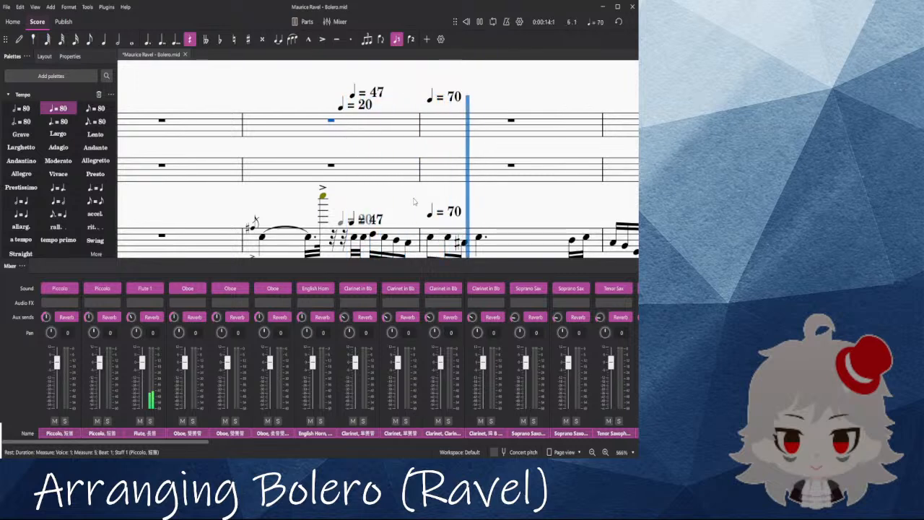
pyautogui.scroll(-2, 316, 132)
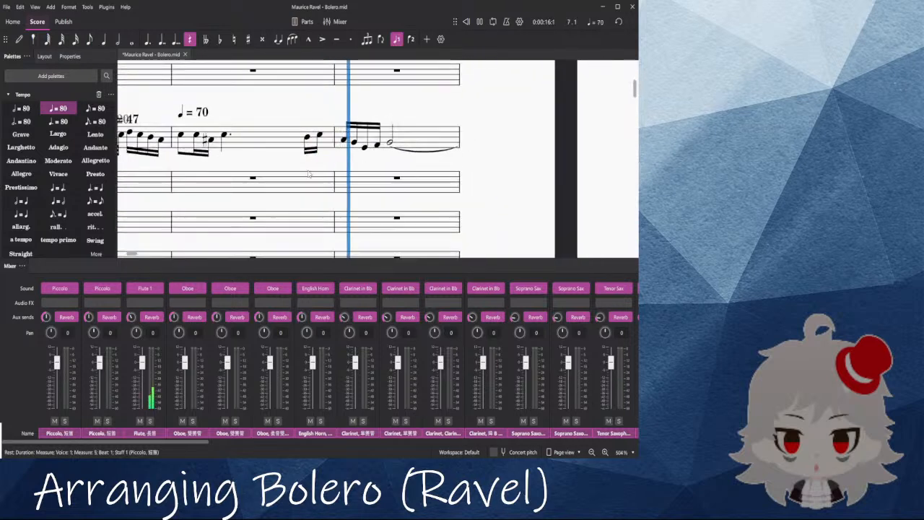
pyautogui.press('space')
# Step: Shrink the percussion and mixer panels to enlarge the score area around the snare staff
pyautogui.scroll(-8, 303, 182)
pyautogui.scroll(-3, 287, 193)
pyautogui.moveTo(258, 225); pyautogui.dragTo(316, 79)
pyautogui.moveTo(242, 246); pyautogui.dragTo(290, 171)
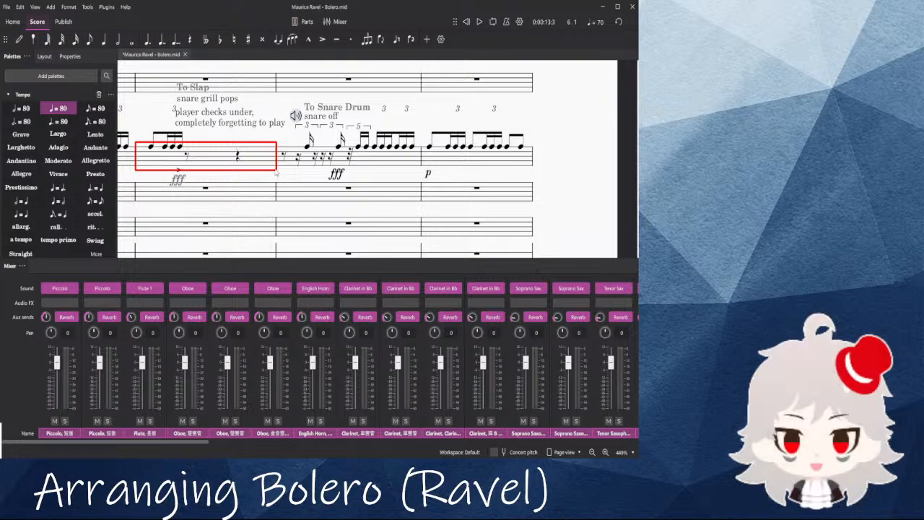
pyautogui.moveTo(284, 181); pyautogui.dragTo(469, 232)
pyautogui.click(355, 210)
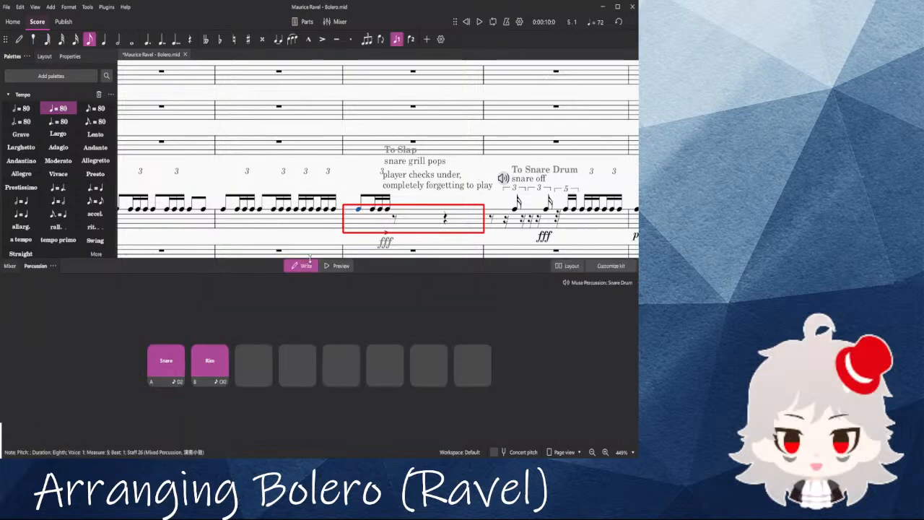
pyautogui.moveTo(311, 259); pyautogui.dragTo(309, 435)
pyautogui.click(249, 236)
pyautogui.moveTo(247, 237); pyautogui.dragTo(476, 204)
pyautogui.moveTo(315, 258); pyautogui.dragTo(285, 399)
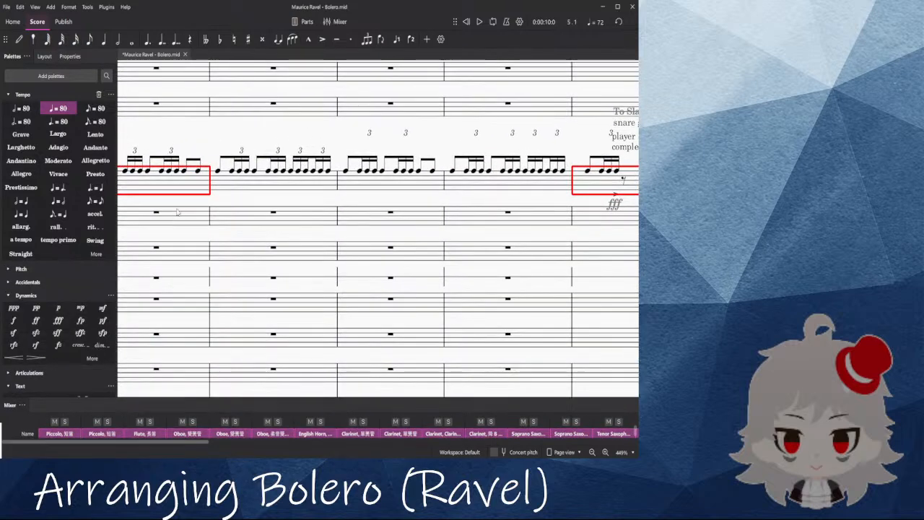
# Step: Play the opening from measure 1 and examine the viola and cello staves
pyautogui.press('space')
pyautogui.scroll(-5, 446, 109)
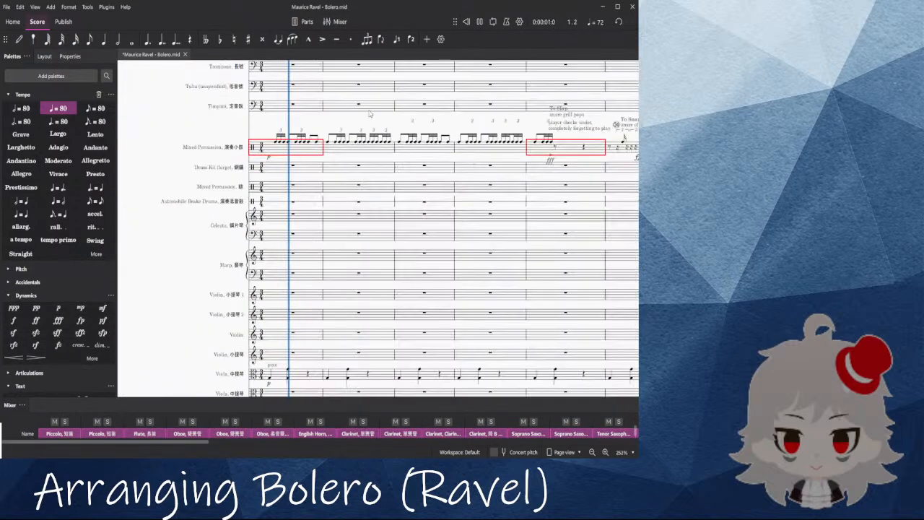
pyautogui.scroll(-2, 347, 349)
pyautogui.press('space')
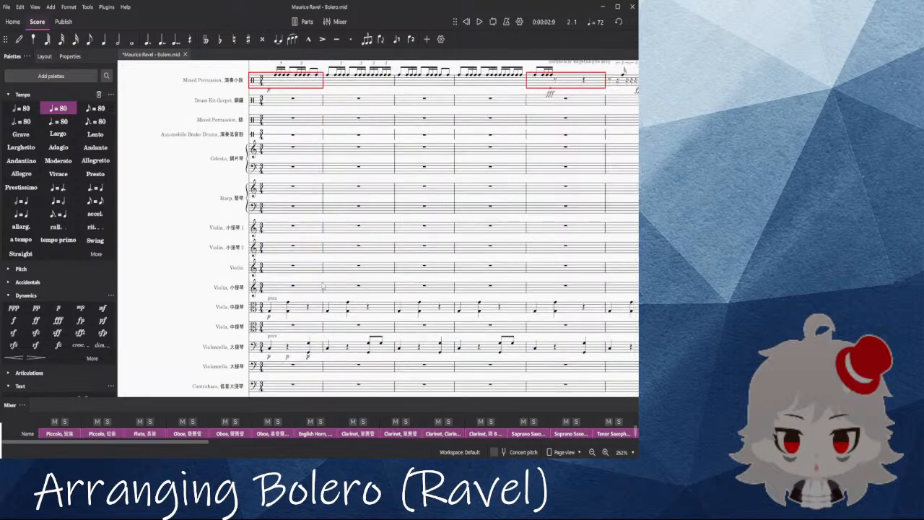
pyautogui.scroll(2, 348, 349)
pyautogui.scroll(-3, 346, 349)
pyautogui.hscroll(1, 346, 349)
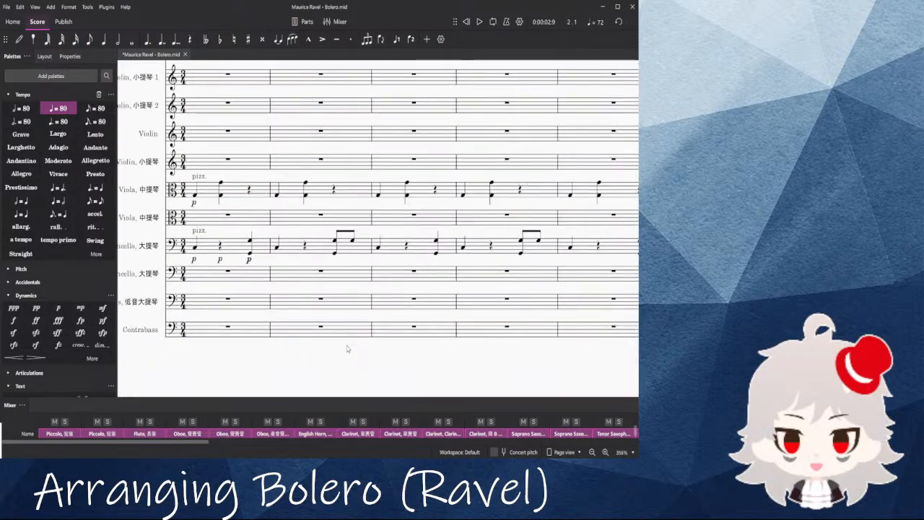
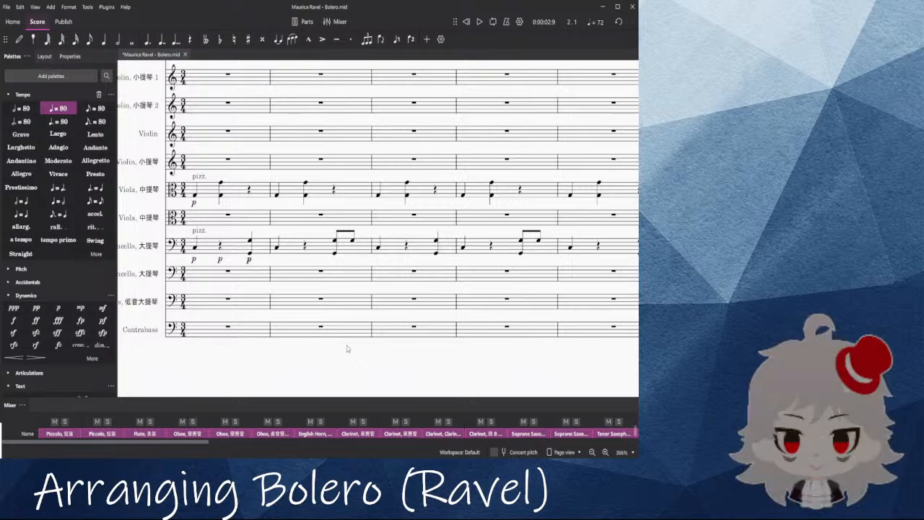
# Step: Select measure 1 across all string staves from Violin 1 to Contrabass and look through the palettes for an effect
pyautogui.click(203, 333)
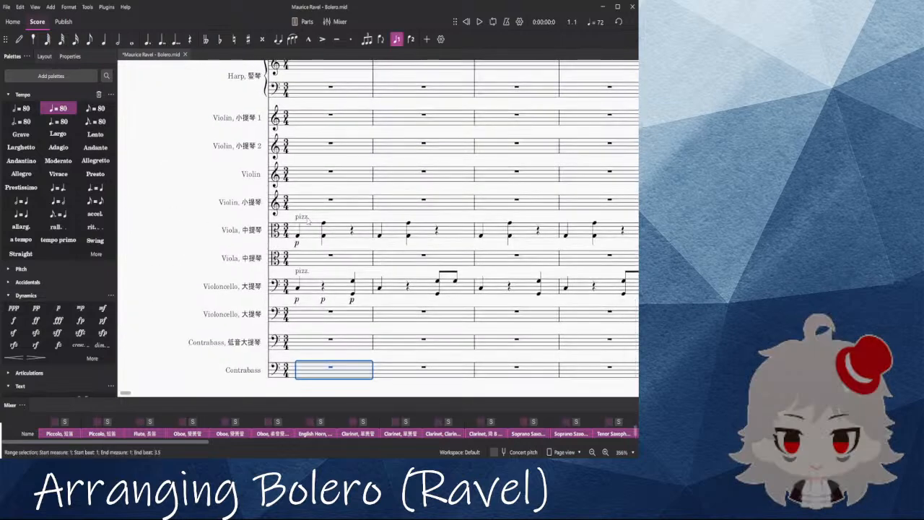
pyautogui.keyDown('shift'); pyautogui.click(312, 174); pyautogui.keyUp('shift')
pyautogui.keyDown('shift'); pyautogui.click(306, 120); pyautogui.keyUp('shift')
pyautogui.scroll(3, 47, 157)
pyautogui.scroll(5, 51, 156)
pyautogui.scroll(-15, 13, 352)
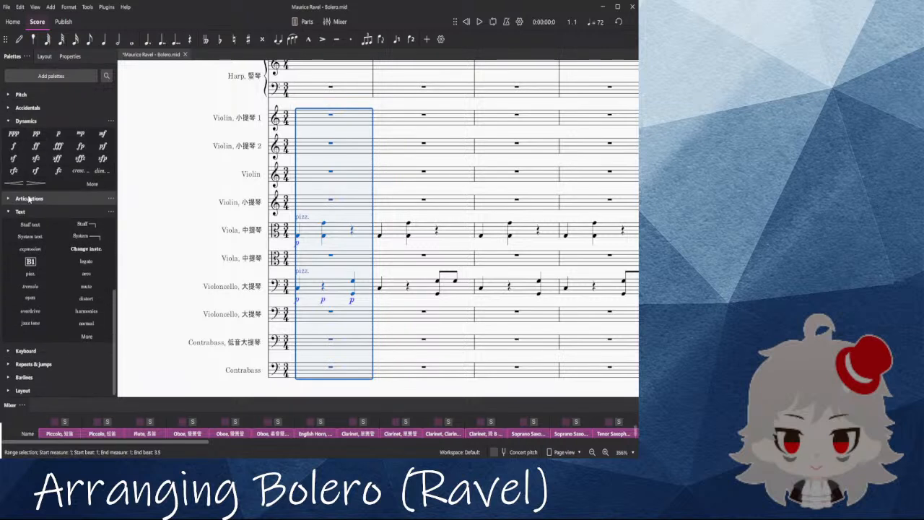
pyautogui.click(11, 389)
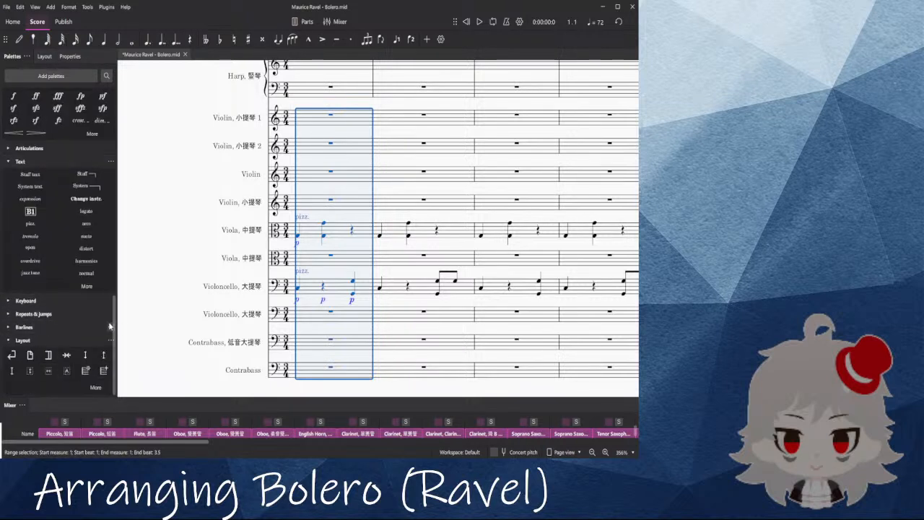
pyautogui.scroll(10, 110, 327)
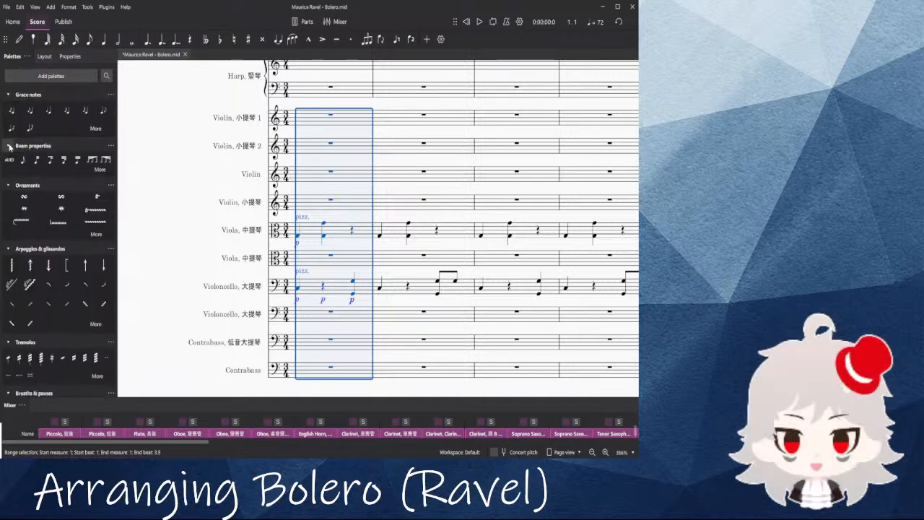
pyautogui.click(99, 179)
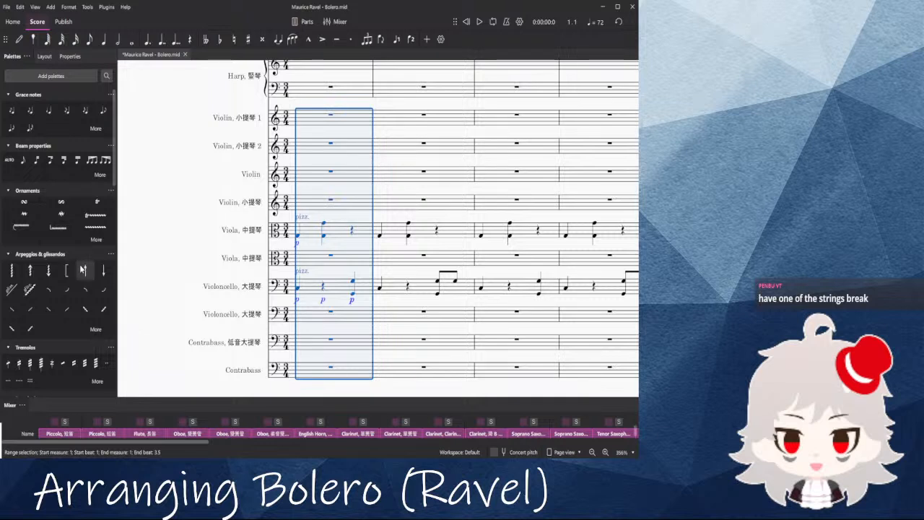
pyautogui.scroll(-2, 79, 265)
pyautogui.scroll(-1, 80, 265)
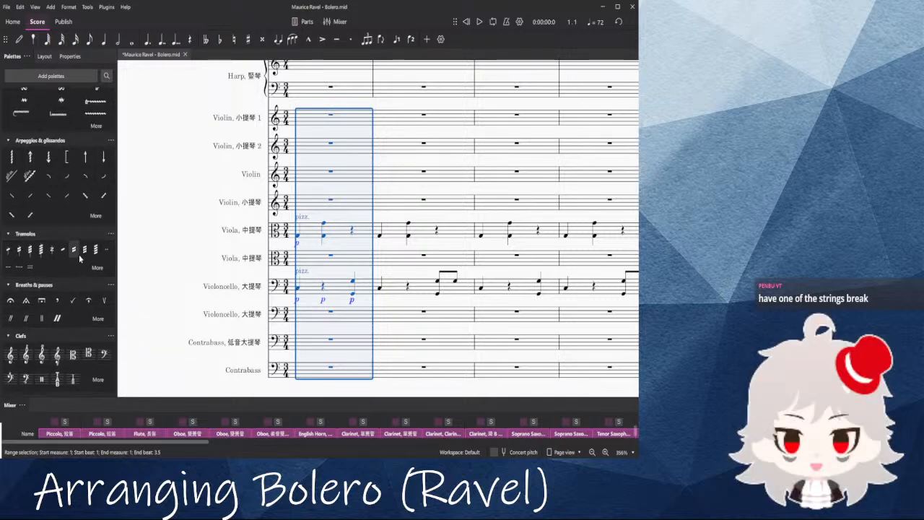
pyautogui.scroll(-2, 86, 271)
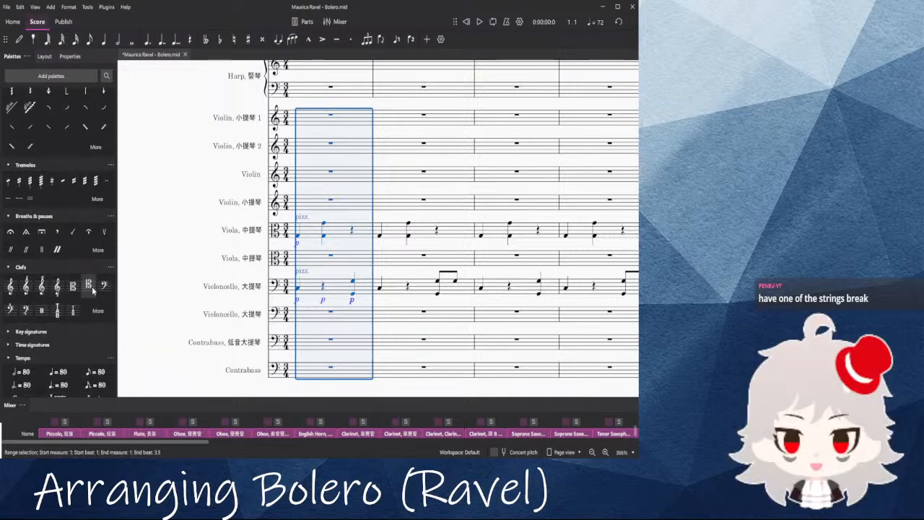
pyautogui.scroll(-8, 92, 286)
pyautogui.scroll(-4, 41, 284)
pyautogui.click(216, 297)
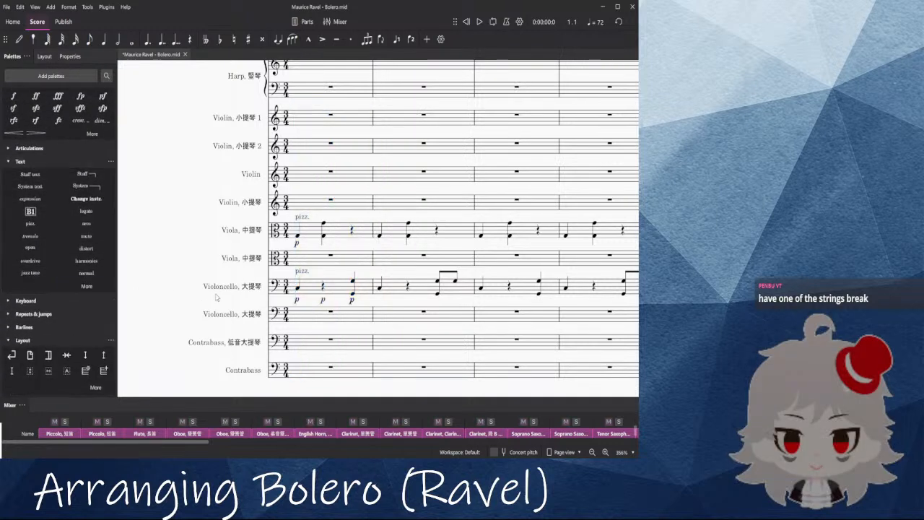
# Step: Play measure 1 from the lower viola staff's rest
pyautogui.click(296, 299)
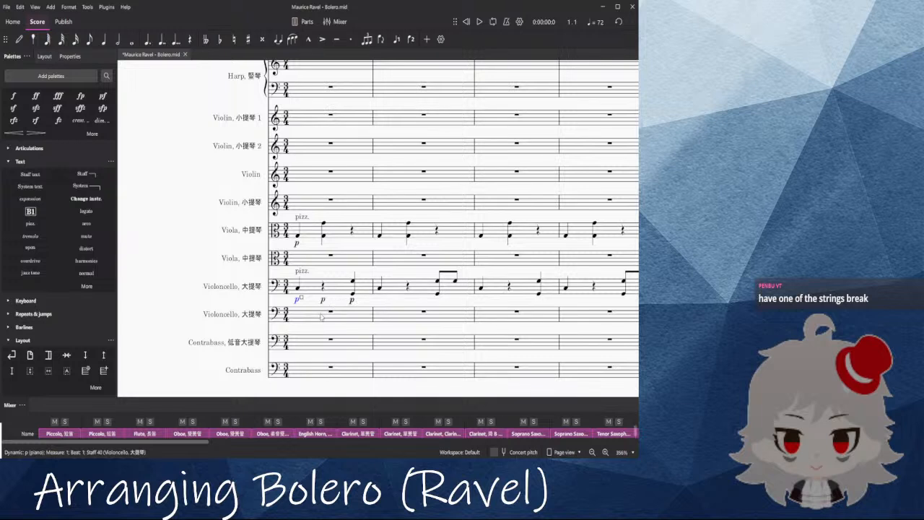
pyautogui.press('Escape')
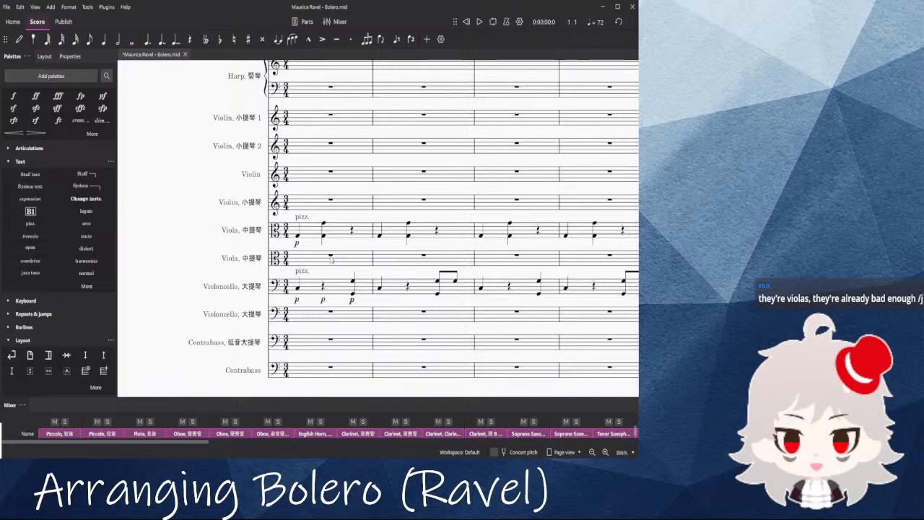
pyautogui.click(326, 255)
pyautogui.press('space')
pyautogui.press('space')
pyautogui.press('Escape')
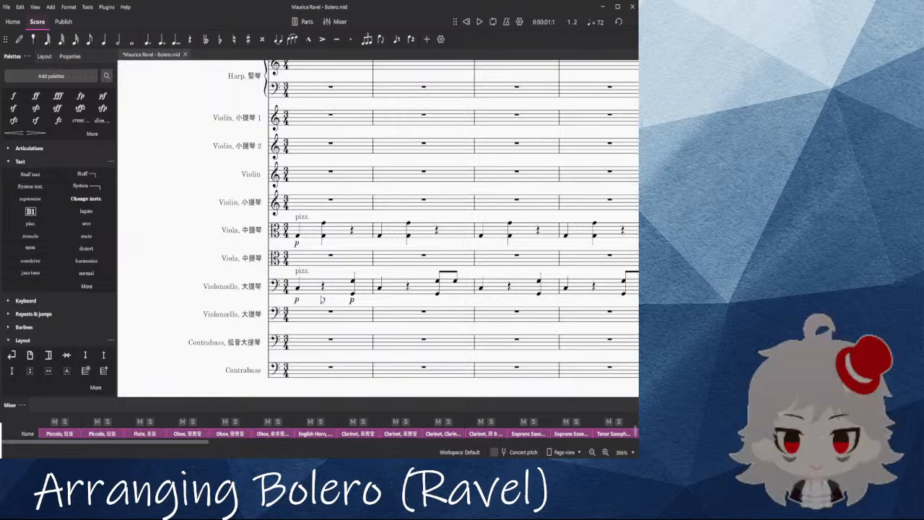
# Step: Add an arco marking to the cello's first note, move its pizz. to beat 3 of measure 1, and play it
pyautogui.scroll(5, 317, 303)
pyautogui.click(314, 273)
pyautogui.click(288, 267)
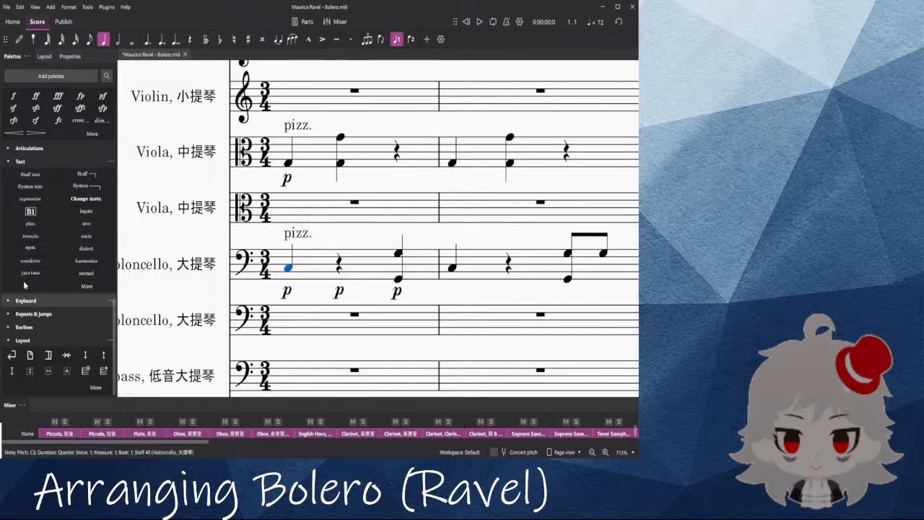
pyautogui.click(86, 223)
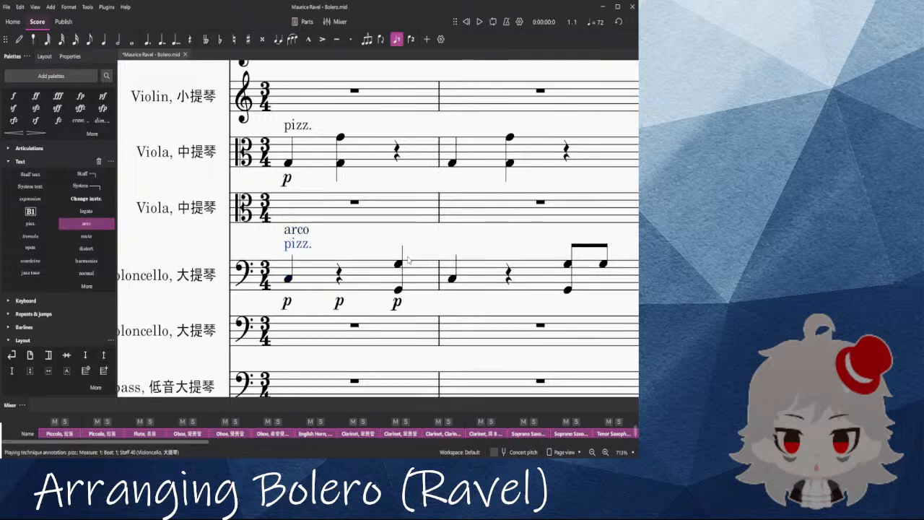
pyautogui.click(294, 297)
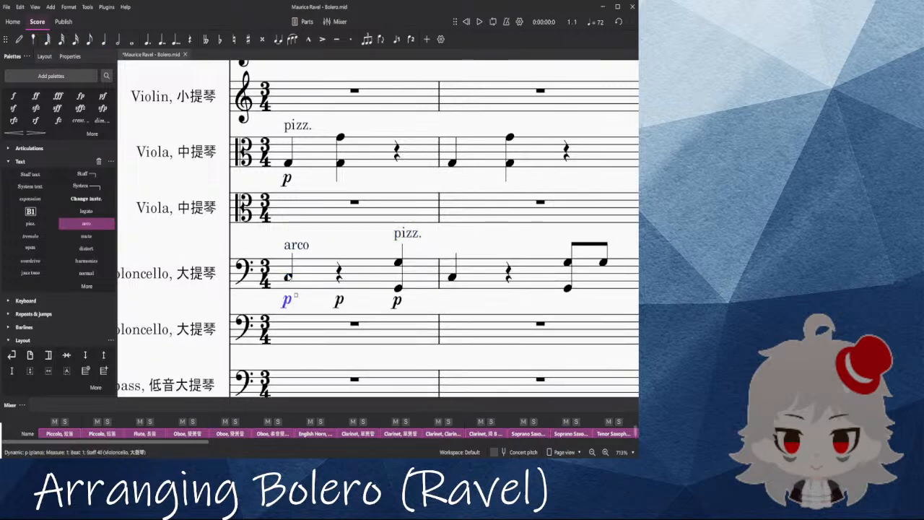
pyautogui.click(289, 279)
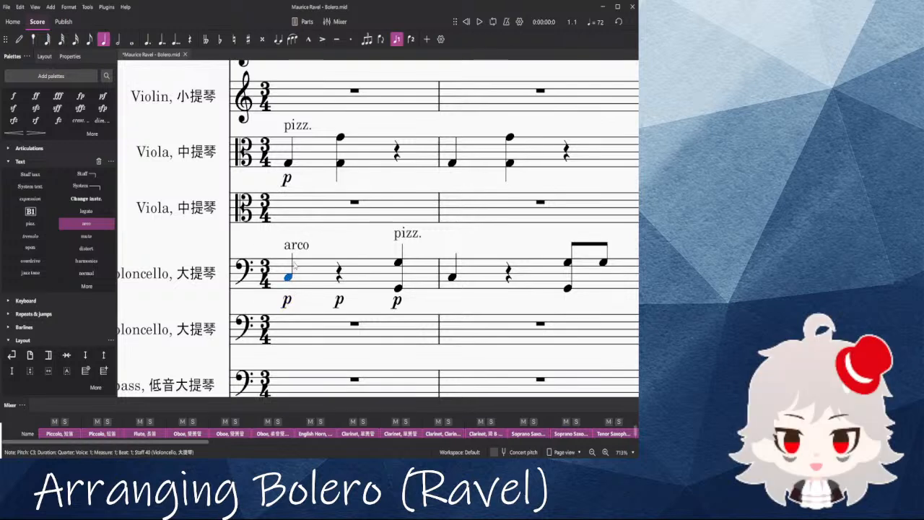
pyautogui.press('space')
# Step: Replace the p on the cello's first note with mf and play the measure
pyautogui.click(286, 302)
pyautogui.press('Delete')
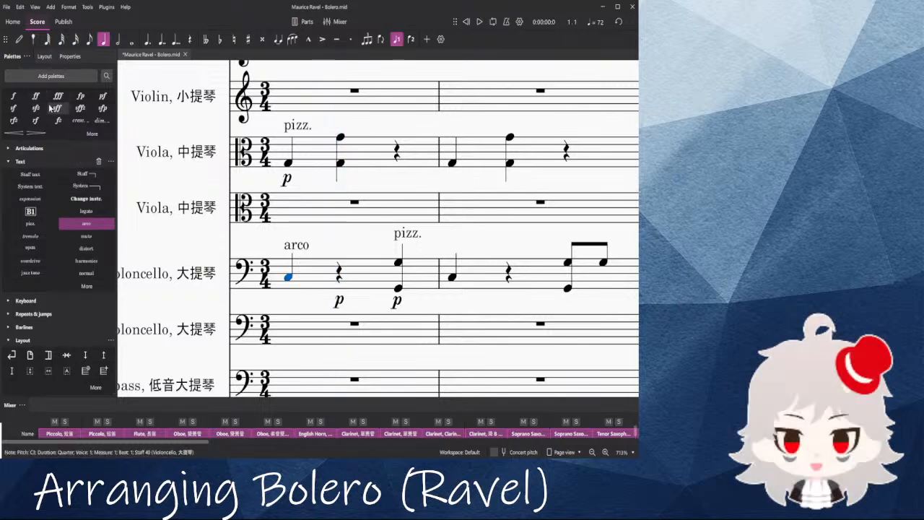
pyautogui.scroll(1, 47, 106)
pyautogui.click(103, 91)
pyautogui.press('space')
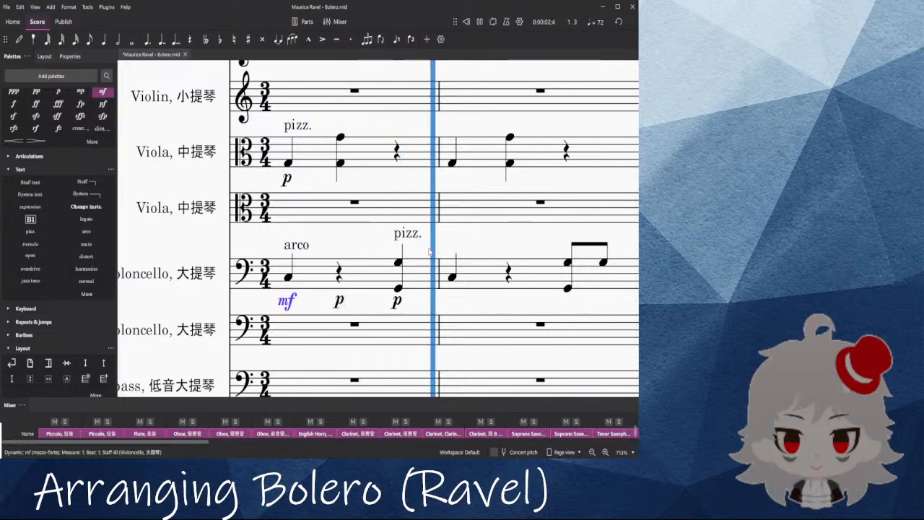
pyautogui.press('space')
# Step: Delete the cello's remaining p dynamics on beats 2 and 3 of measure 1 and add pp at the start of measure 2
pyautogui.click(301, 306)
pyautogui.press('Delete')
pyautogui.click(244, 306)
pyautogui.press('Delete')
pyautogui.click(304, 308)
pyautogui.press('Delete')
pyautogui.click(356, 281)
pyautogui.click(36, 91)
# Step: Play the passage from the cello's first note of measure 1
pyautogui.click(193, 281)
pyautogui.press('space')
pyautogui.press('space')
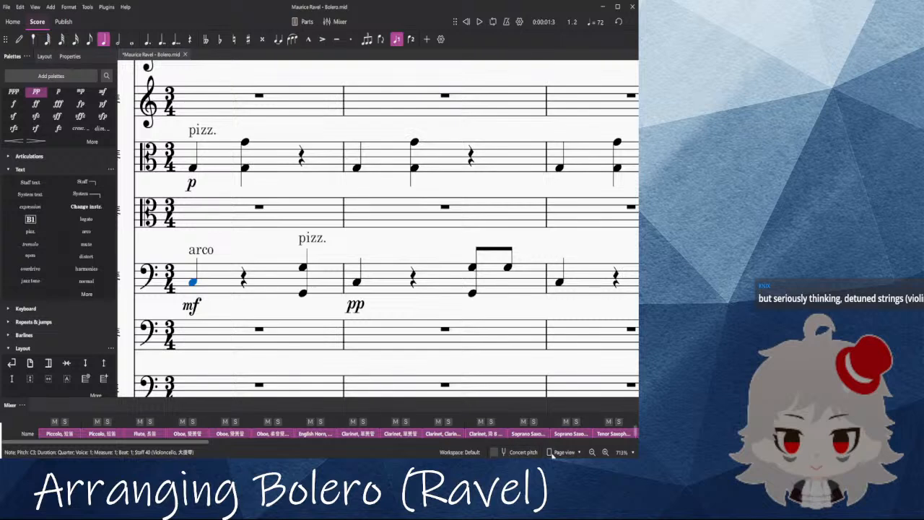
# Step: Reopen the mixer at full height and examine the string instruments' channels
pyautogui.scroll(1, 79, 238)
pyautogui.moveTo(155, 249); pyautogui.dragTo(293, 231)
pyautogui.click(336, 21)
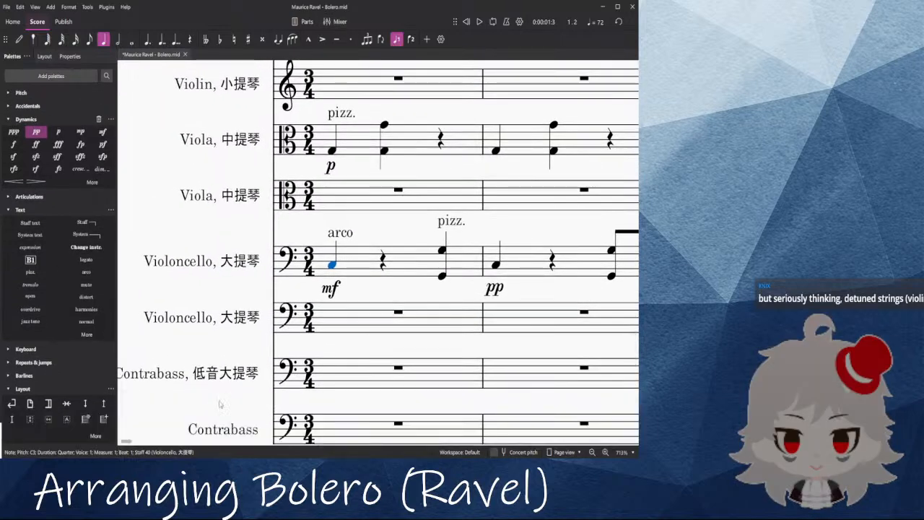
pyautogui.click(337, 21)
pyautogui.moveTo(174, 442); pyautogui.dragTo(549, 450)
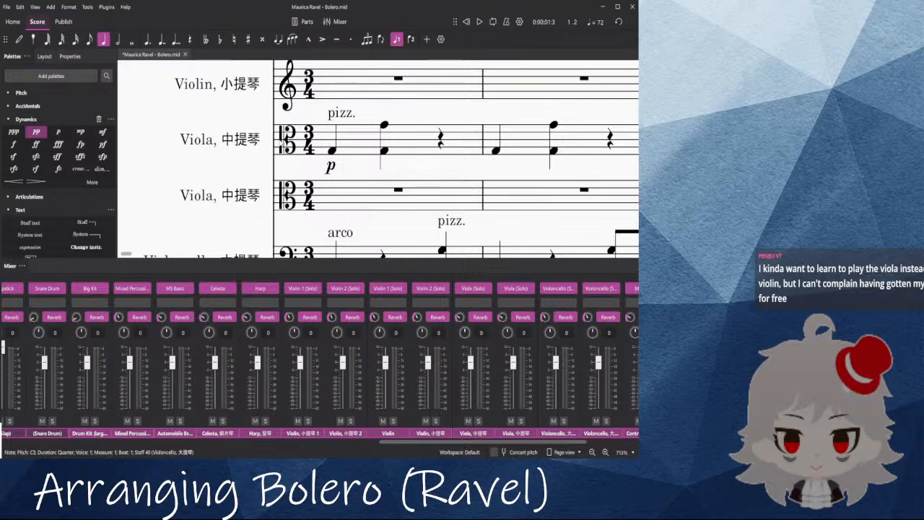
pyautogui.scroll(-3, 289, 174)
pyautogui.click(223, 150)
pyautogui.moveTo(223, 150); pyautogui.dragTo(75, 147)
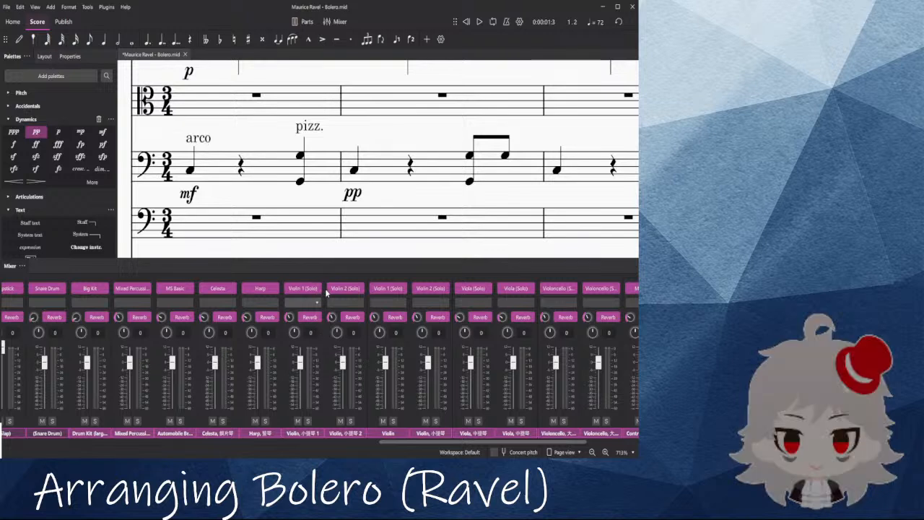
pyautogui.moveTo(209, 199); pyautogui.dragTo(302, 233)
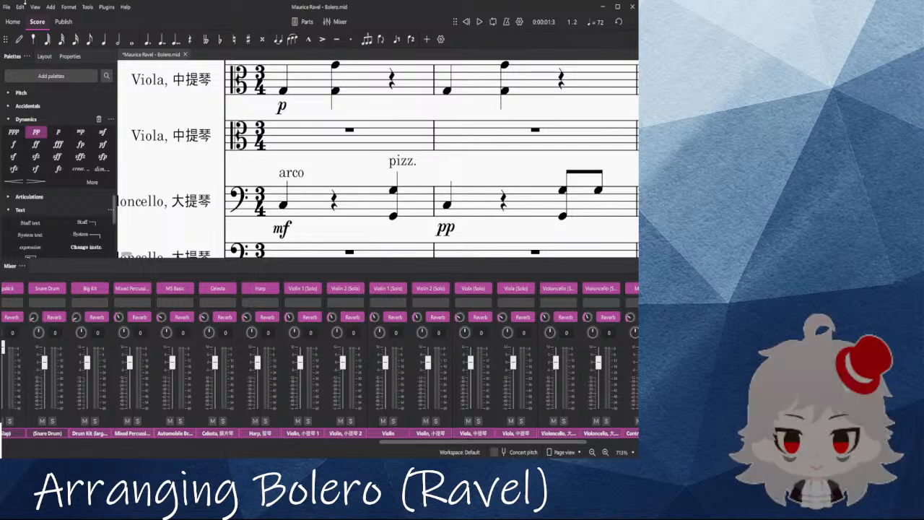
# Step: Set the tuning of the cello's first note in measure 1 to 1.5 cents and play the measure
pyautogui.click(70, 57)
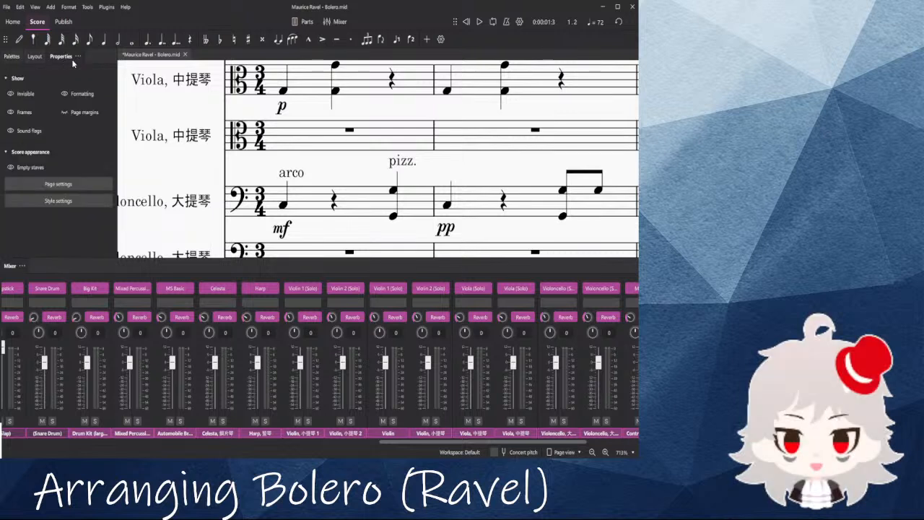
pyautogui.click(285, 206)
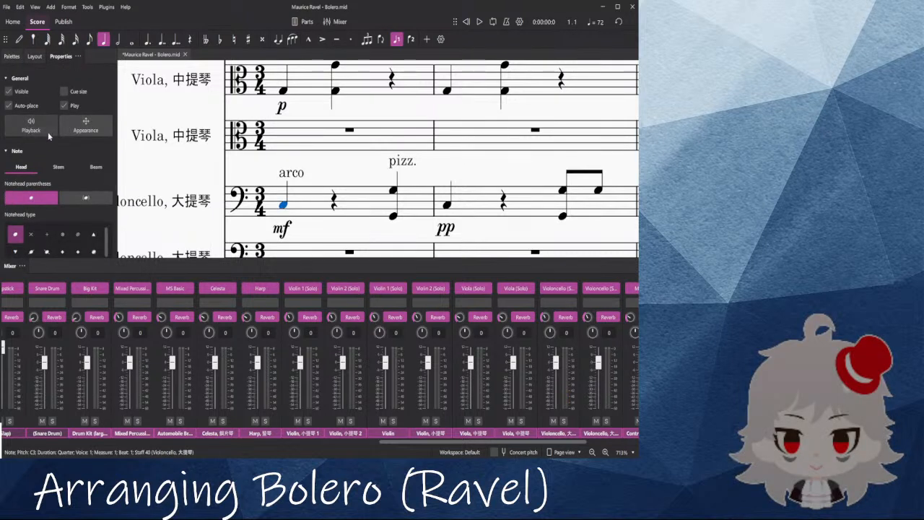
pyautogui.scroll(-1, 33, 135)
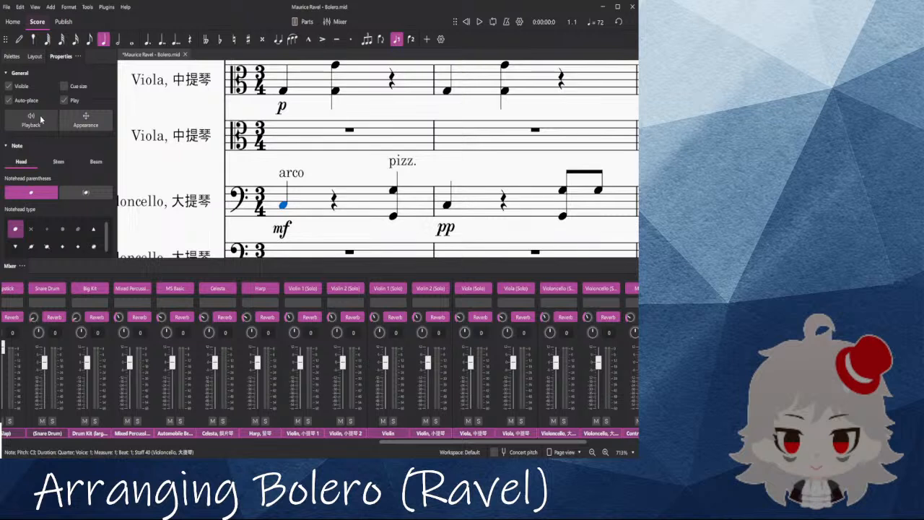
pyautogui.click(101, 170)
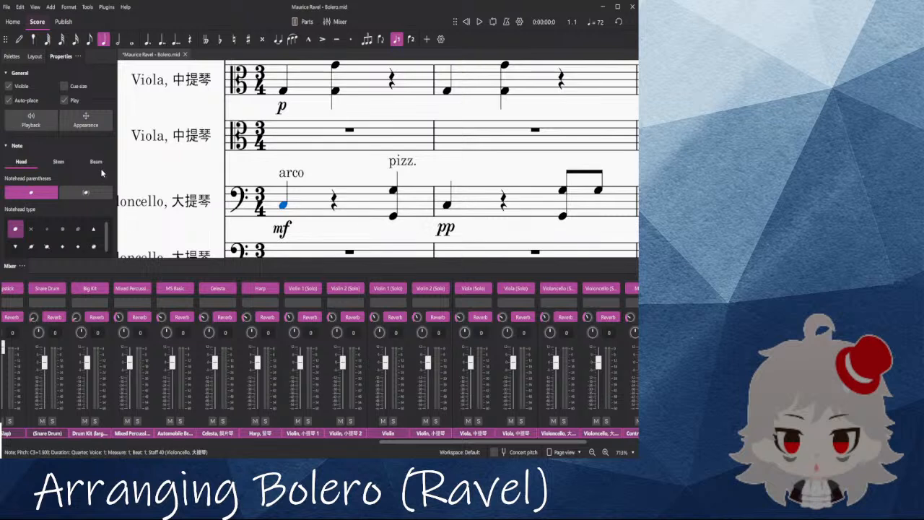
pyautogui.click(283, 207)
pyautogui.click(284, 207)
pyautogui.click(102, 173)
pyautogui.click(284, 207)
pyautogui.keyDown('shift'); pyautogui.click(294, 91); pyautogui.keyUp('shift')
pyautogui.press('space')
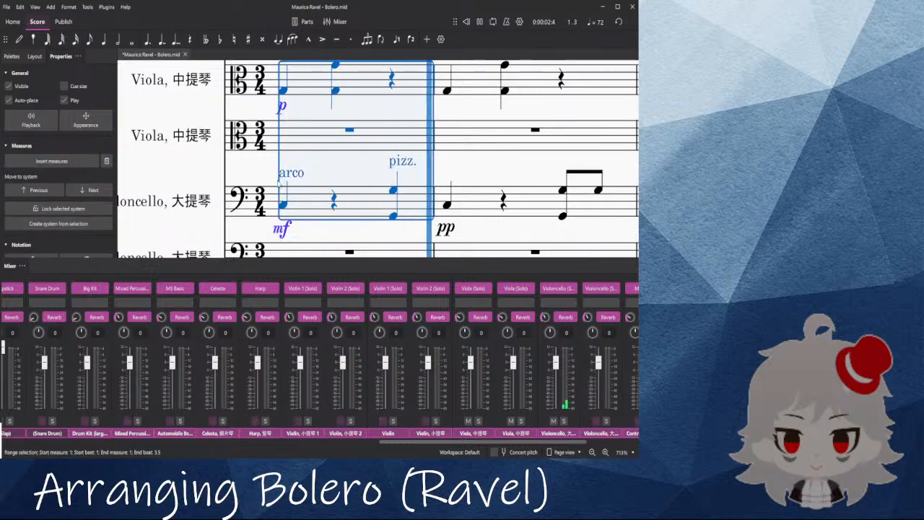
pyautogui.press('space')
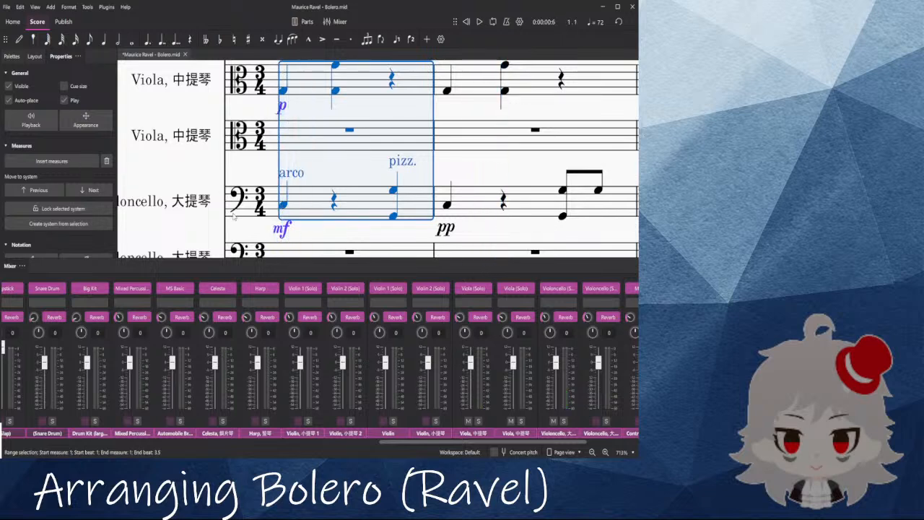
# Step: Set the tuning of the cello's first note to 100 cents and play measure 1 again
pyautogui.click(283, 206)
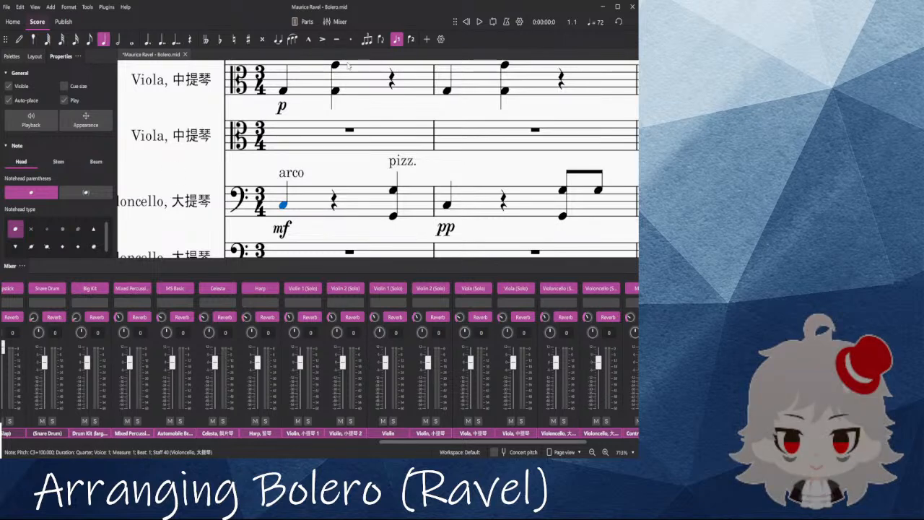
pyautogui.keyDown('shift'); pyautogui.click(354, 65); pyautogui.keyUp('shift')
pyautogui.press('space')
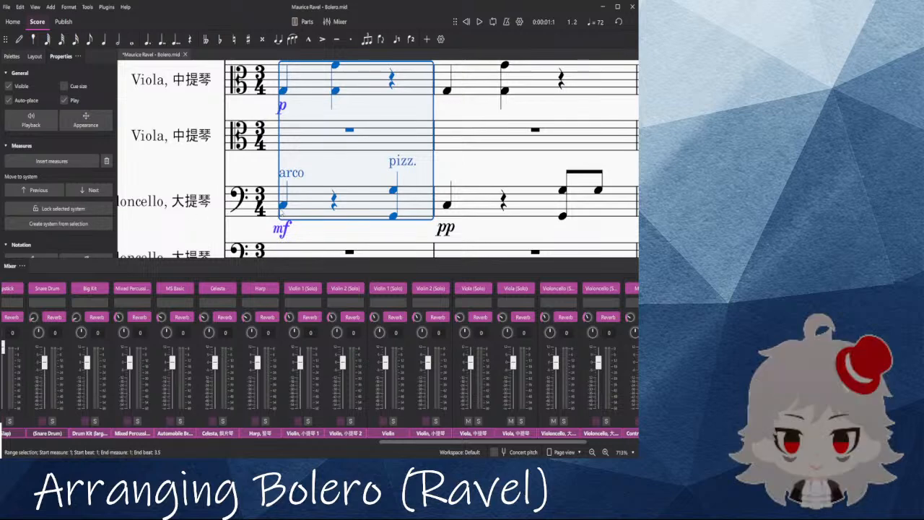
# Step: Reset the tuning offset of the cello's first note and close the mixer
pyautogui.click(282, 206)
pyautogui.scroll(-2, 305, 161)
pyautogui.click(333, 21)
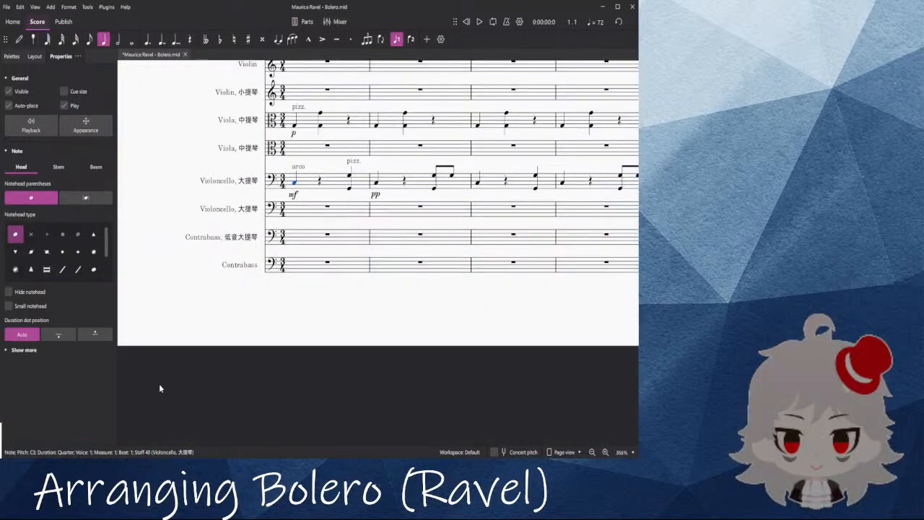
# Step: Set the tuning of the cello's first note in measure 1 to 50 cents and play the measure
pyautogui.moveTo(141, 442); pyautogui.dragTo(621, 416)
pyautogui.scroll(-5, 495, 347)
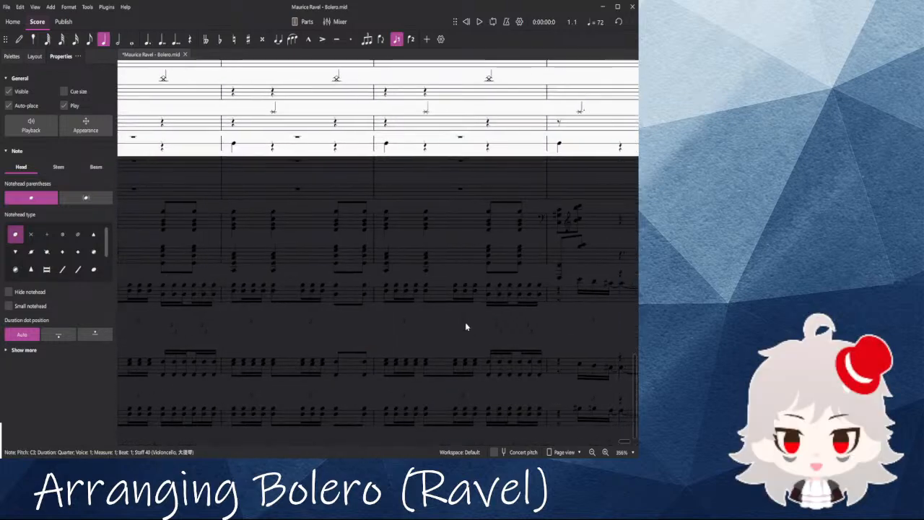
pyautogui.moveTo(491, 208); pyautogui.dragTo(140, 208)
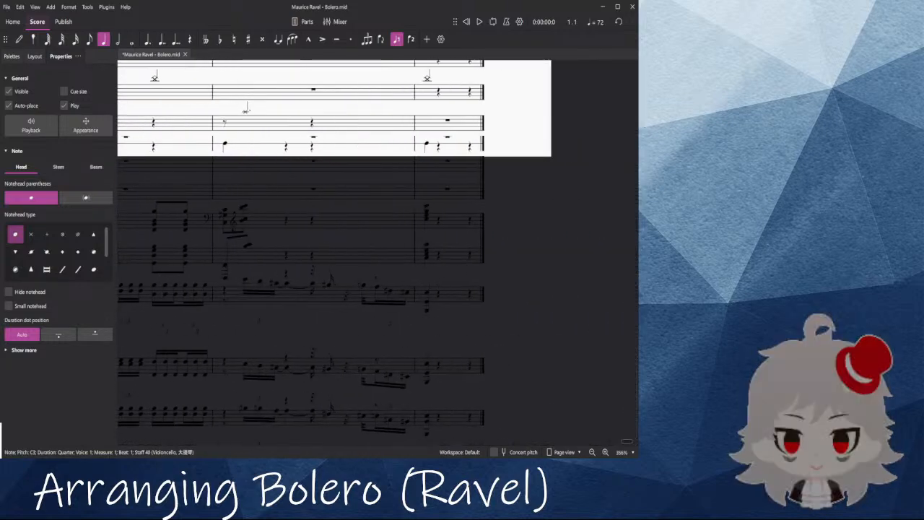
pyautogui.moveTo(625, 442); pyautogui.dragTo(136, 442)
pyautogui.moveTo(170, 127); pyautogui.dragTo(330, 417)
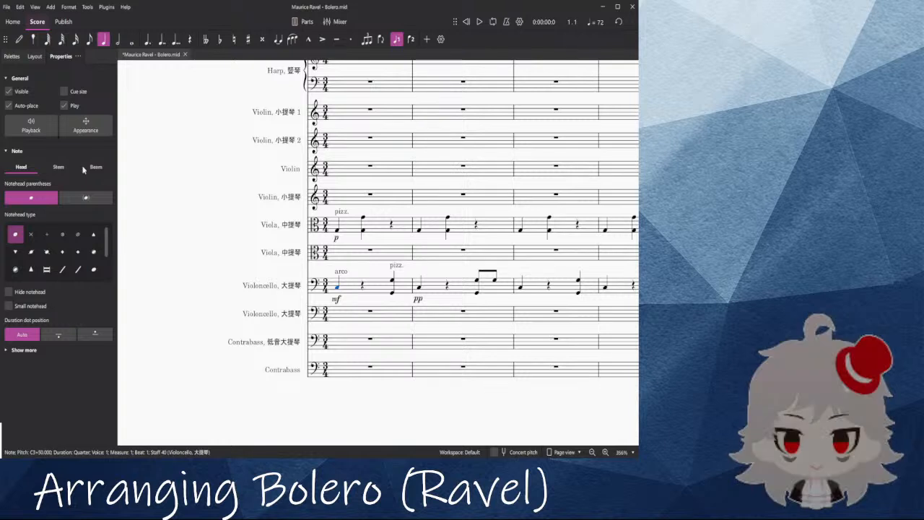
pyautogui.keyDown('shift'); pyautogui.click(356, 230); pyautogui.keyUp('shift')
pyautogui.press('space')
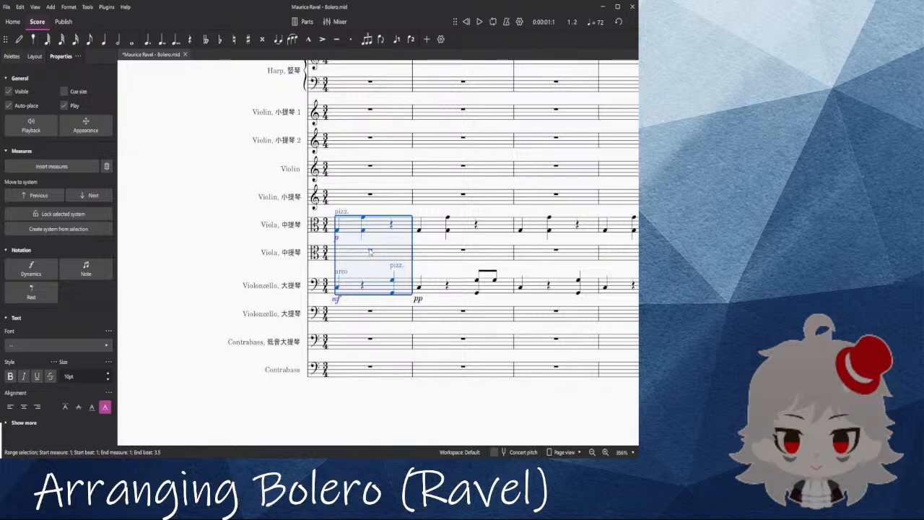
# Step: Select measure 1 from the cello up to the viola staff and play the opening once more
pyautogui.click(369, 251)
pyautogui.click(367, 290)
pyautogui.keyDown('shift'); pyautogui.click(348, 220); pyautogui.keyUp('shift')
pyautogui.press('space')
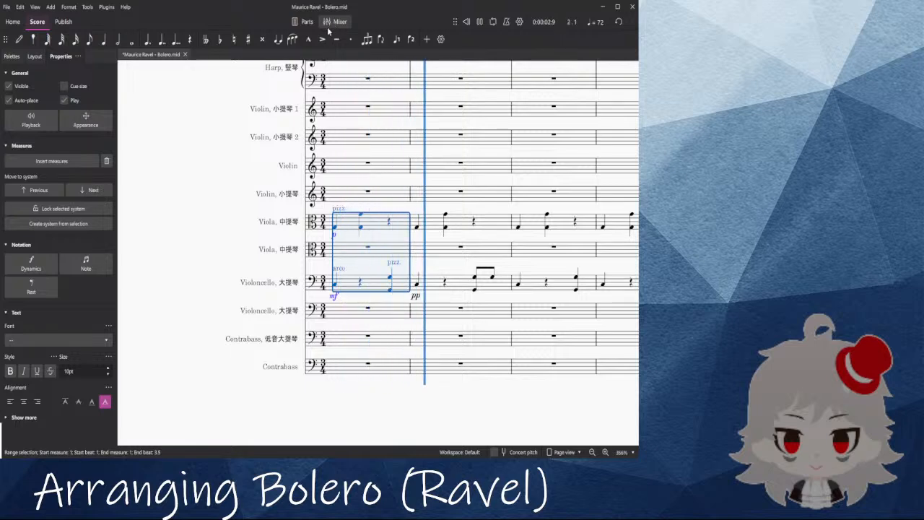
pyautogui.press('space')
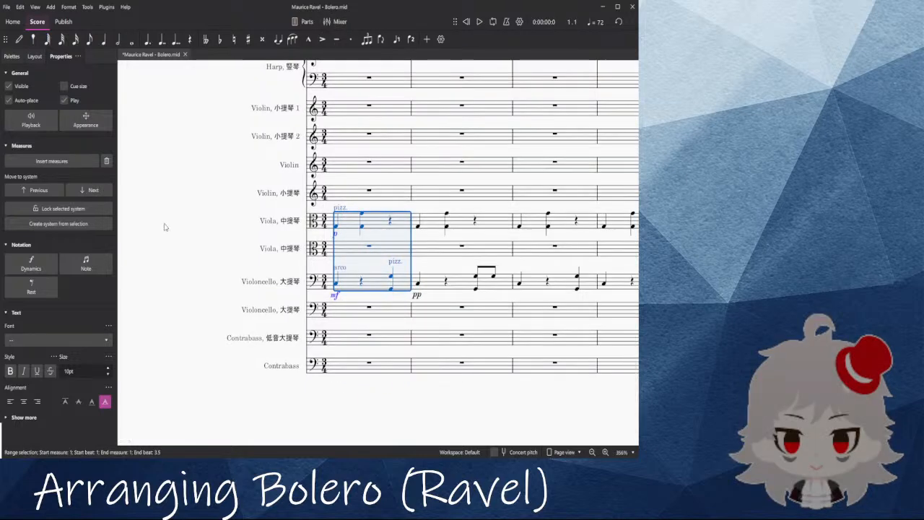
# Step: Return to the start of the score and recheck the properties of the cello's first note
pyautogui.press('Escape')
pyautogui.press('Home')
pyautogui.scroll(5, 155, 289)
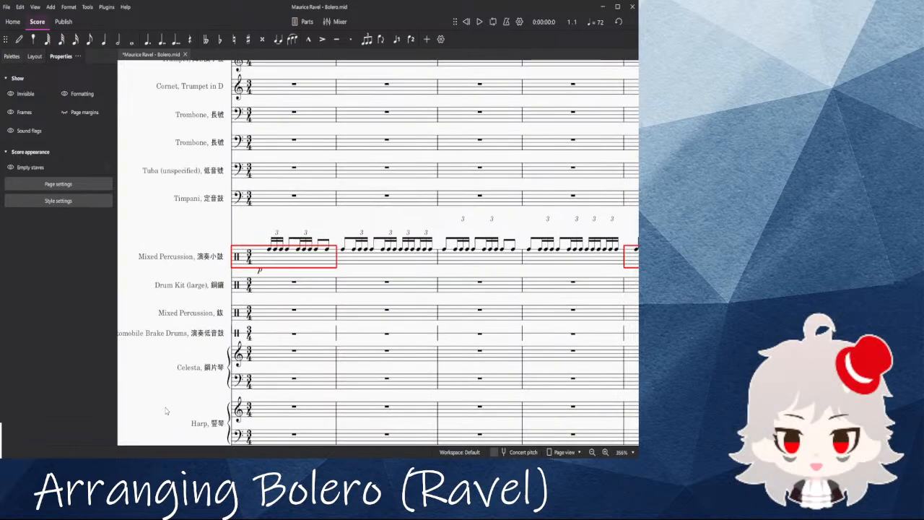
pyautogui.scroll(-2, 164, 325)
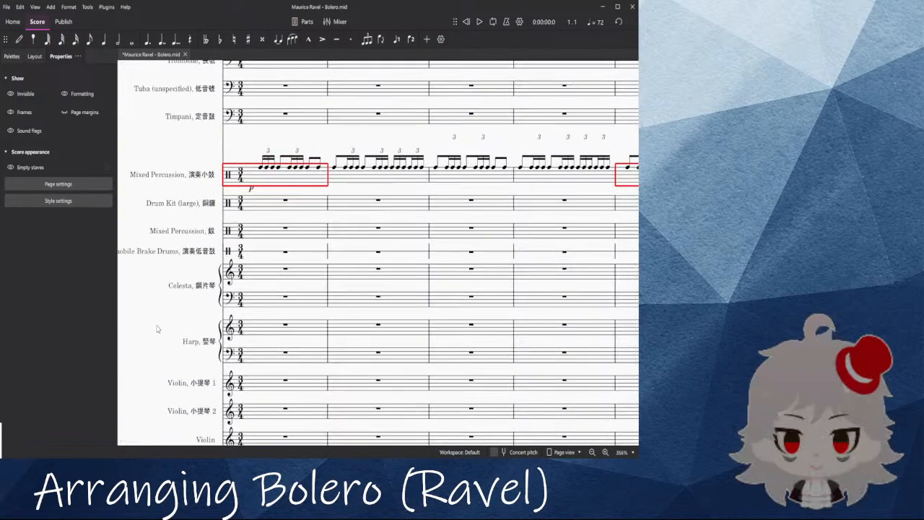
pyautogui.scroll(-5, 159, 324)
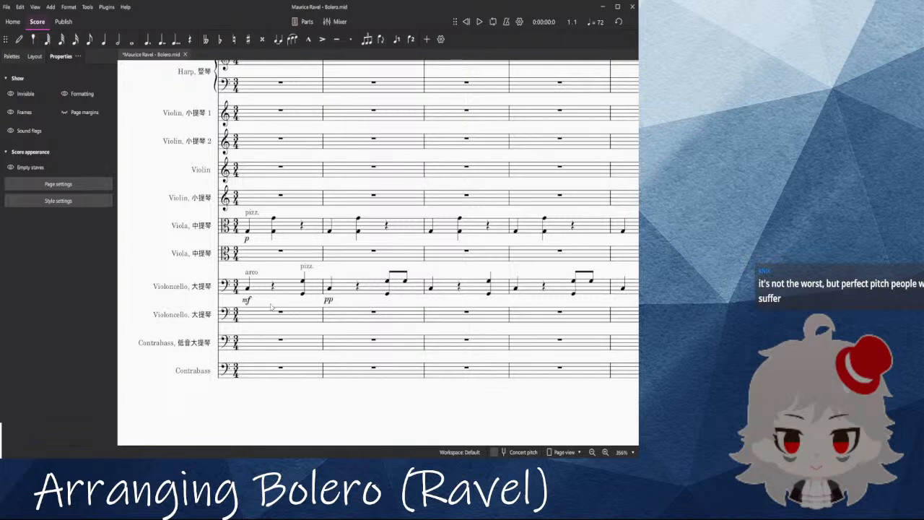
pyautogui.click(248, 289)
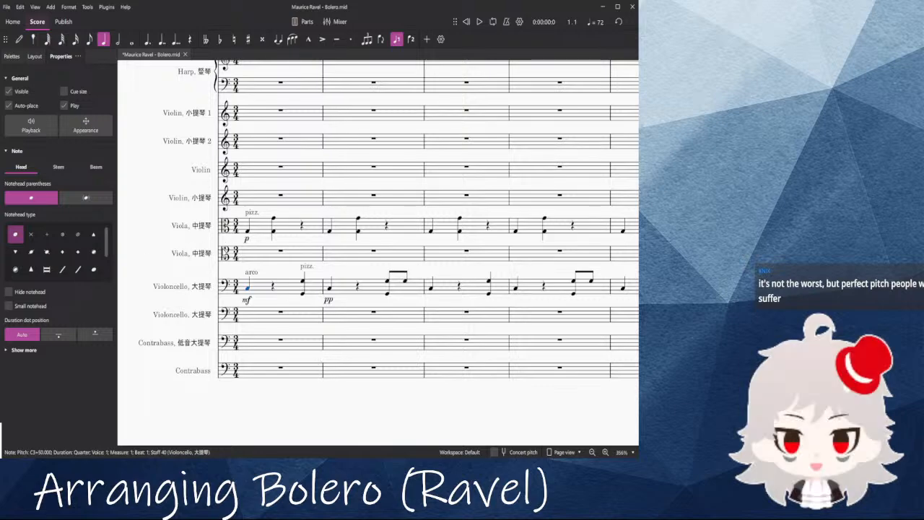
pyautogui.scroll(5, 229, 243)
pyautogui.moveTo(281, 246)
pyautogui.mouseDown()
pyautogui.moveTo(326, 277)
pyautogui.moveTo(290, 236)
pyautogui.mouseUp()
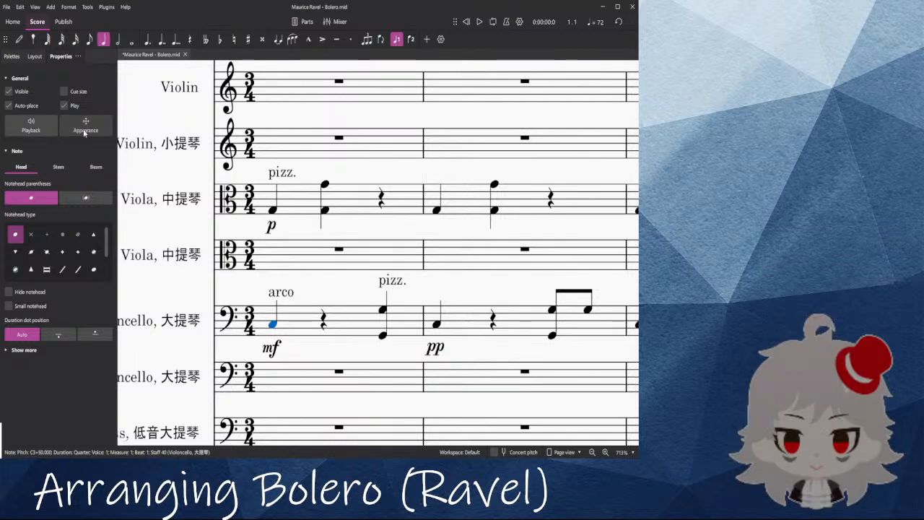
# Step: Play the opening two measures from the viola's first note
pyautogui.click(273, 210)
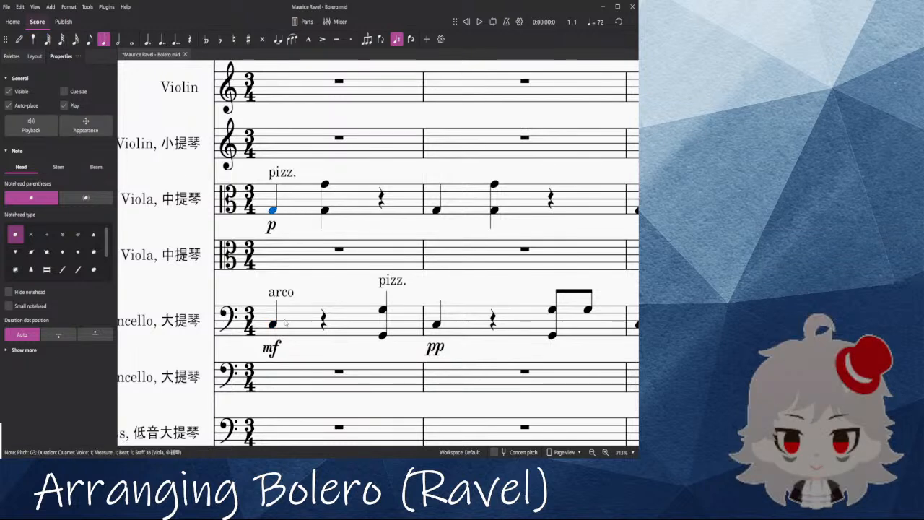
pyautogui.click(272, 210)
pyautogui.press('space')
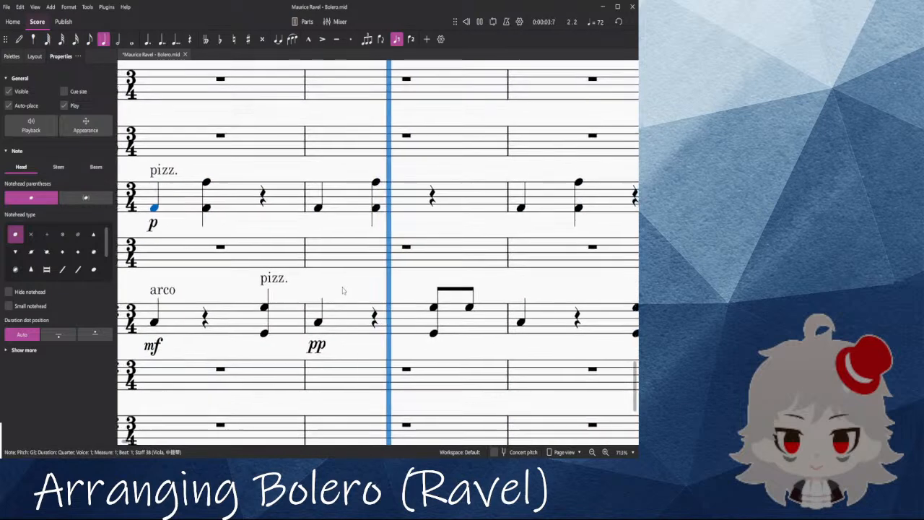
pyautogui.press('space')
# Step: Play the opening from the second cello staff's measure 1 rest and follow the percussion part into measure 3
pyautogui.scroll(-5, 316, 294)
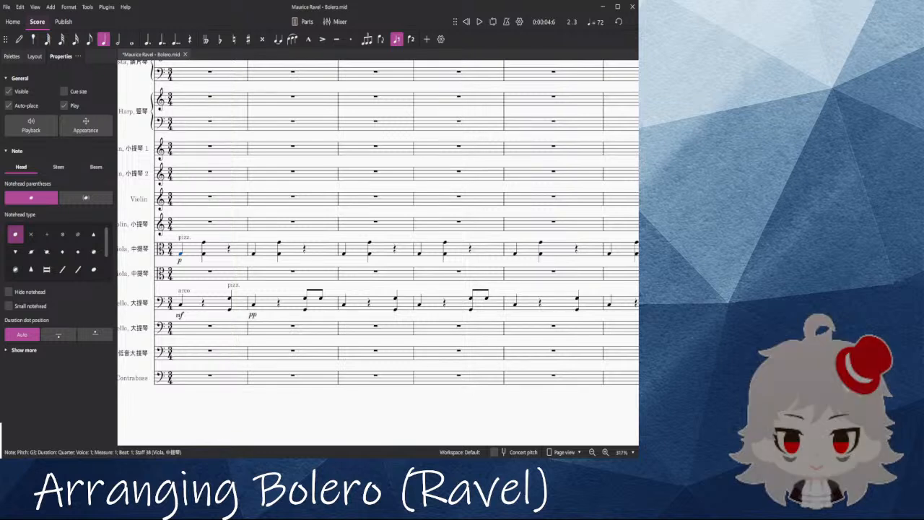
pyautogui.scroll(5, 253, 392)
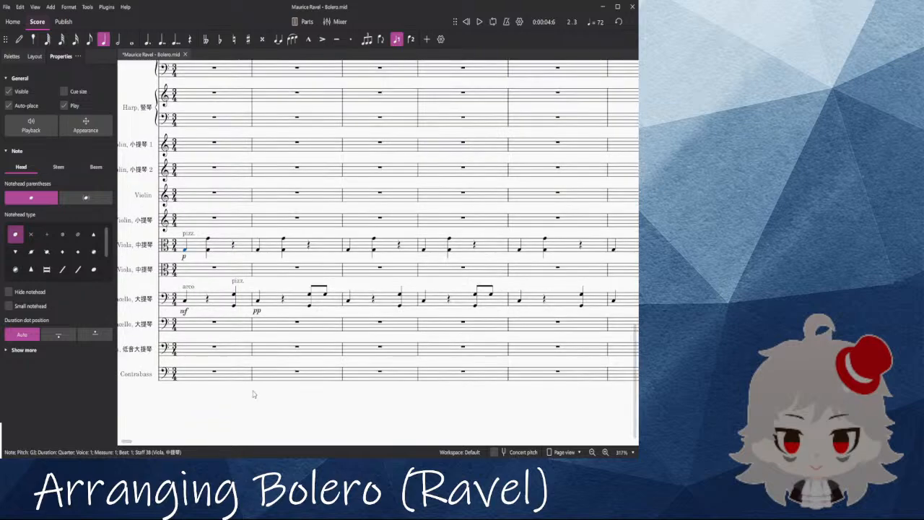
pyautogui.press('Escape')
pyautogui.click(372, 294)
pyautogui.press('space')
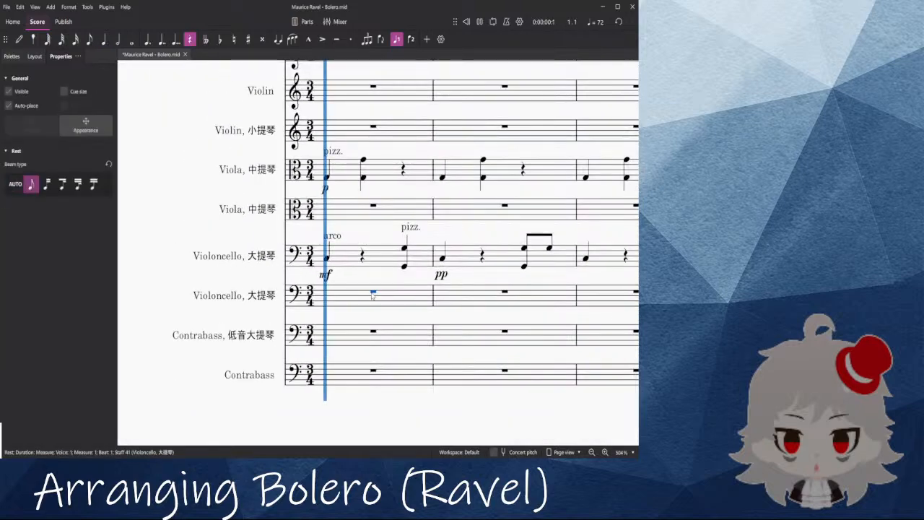
pyautogui.scroll(-10, 307, 300)
pyautogui.scroll(3, 299, 298)
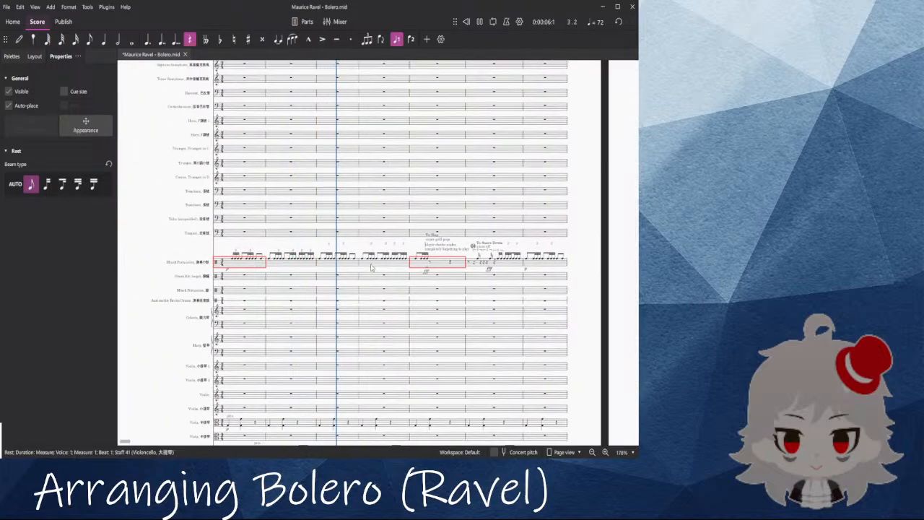
pyautogui.press('space')
# Step: Show the palettes and play the passage from the flute's rest in measure 4
pyautogui.moveTo(594, 263); pyautogui.dragTo(458, 250)
pyautogui.click(288, 250)
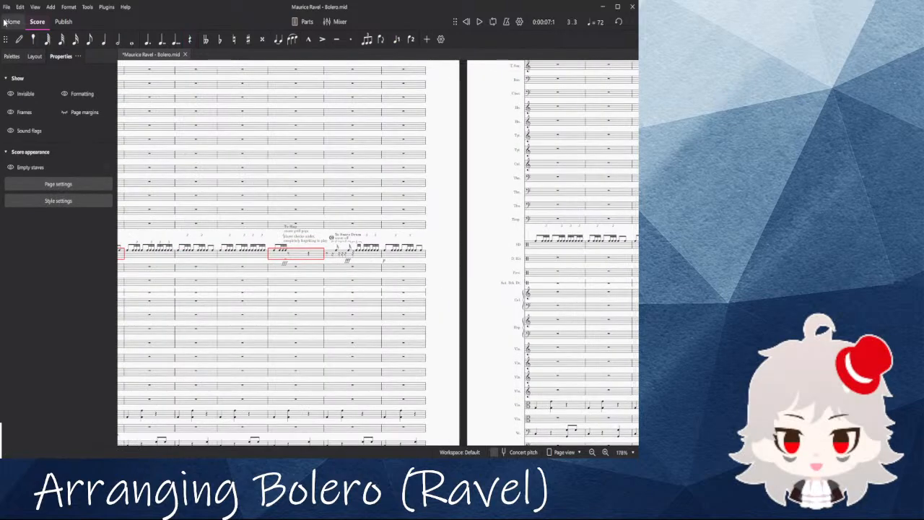
pyautogui.click(11, 56)
pyautogui.moveTo(498, 247); pyautogui.dragTo(205, 253)
pyautogui.moveTo(535, 238); pyautogui.dragTo(234, 265)
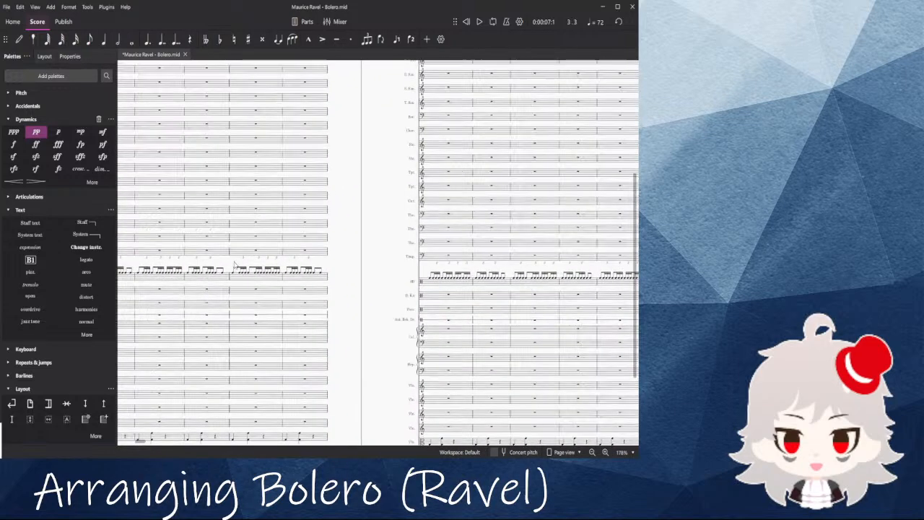
pyautogui.moveTo(345, 268); pyautogui.dragTo(580, 241)
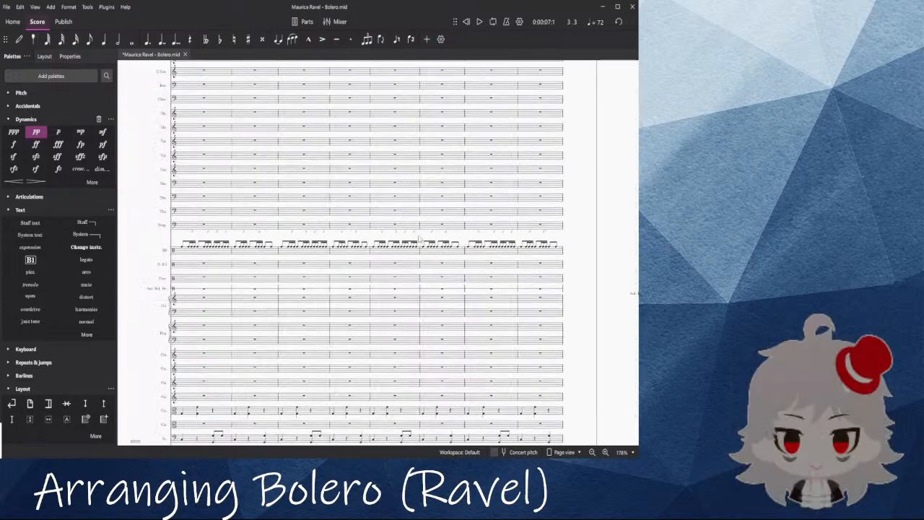
pyautogui.moveTo(134, 242); pyautogui.dragTo(393, 333)
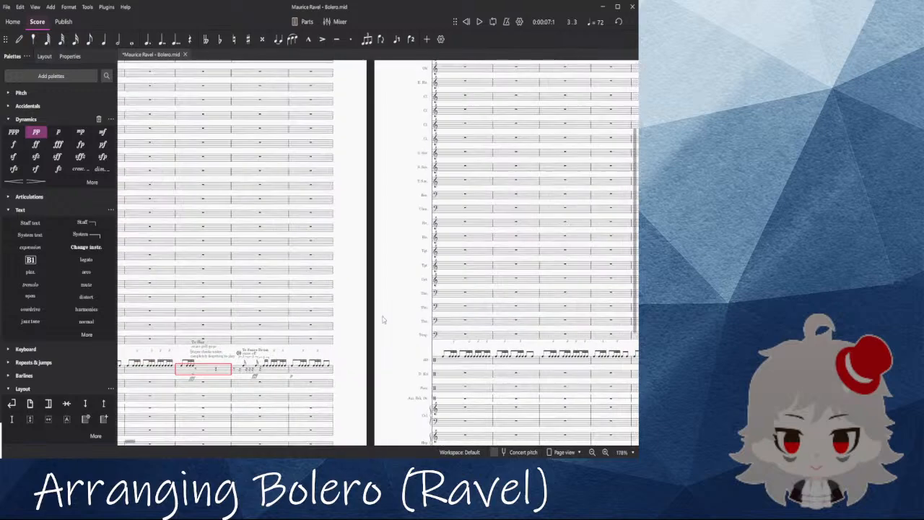
pyautogui.moveTo(352, 144); pyautogui.dragTo(422, 360)
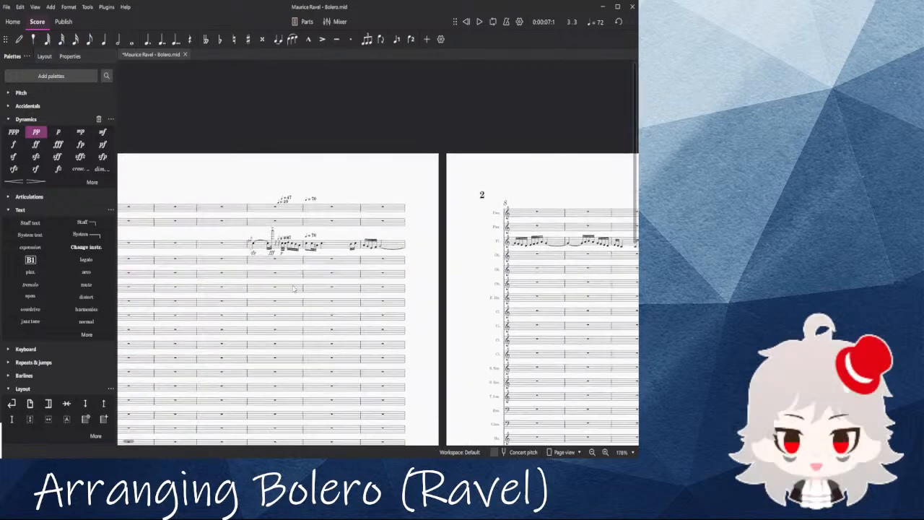
pyautogui.click(226, 246)
pyautogui.press('space')
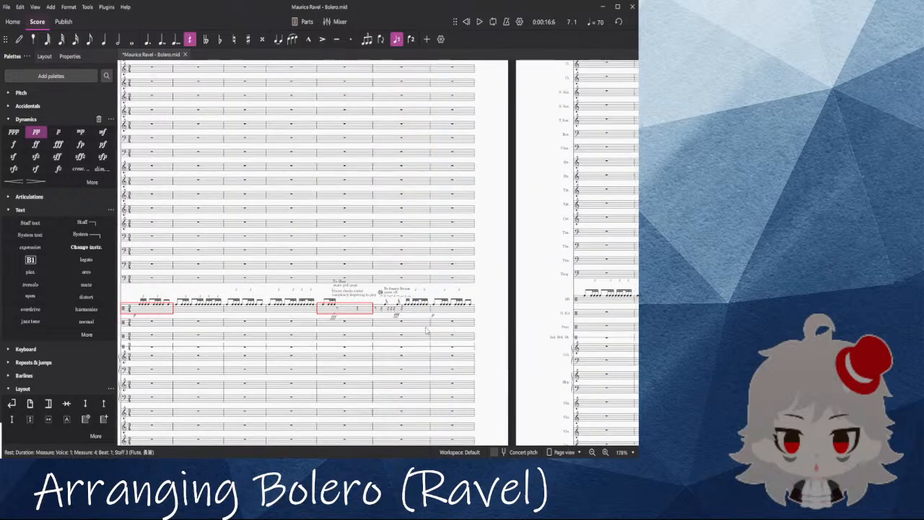
# Step: Add an mp dynamic to the snare drum's triplet 16th note at beat 3.5 of measure 6
pyautogui.scroll(8, 426, 333)
pyautogui.click(411, 280)
pyautogui.press('n')
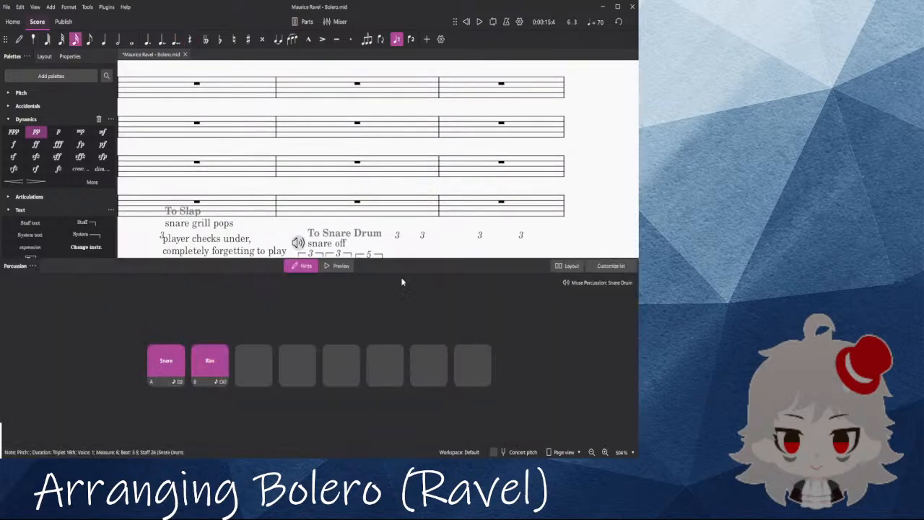
pyautogui.click(80, 133)
pyautogui.scroll(-2, 361, 159)
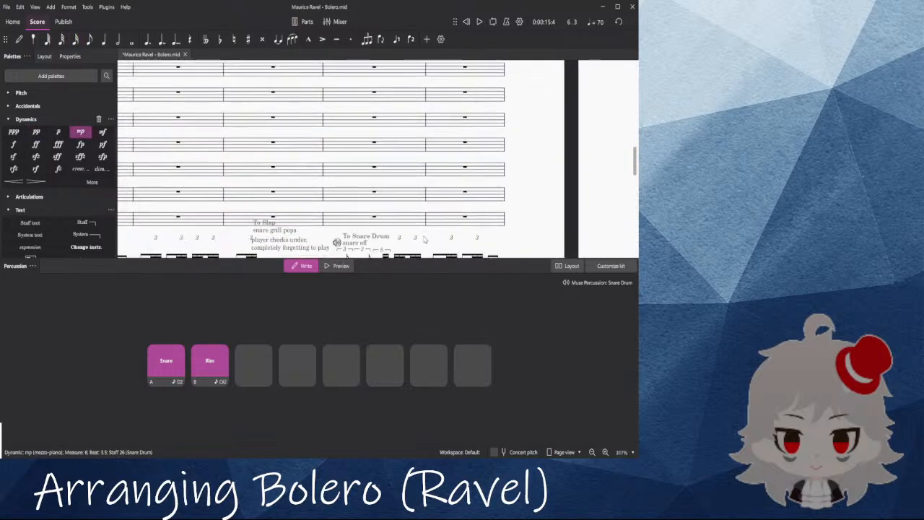
pyautogui.scroll(3, 417, 232)
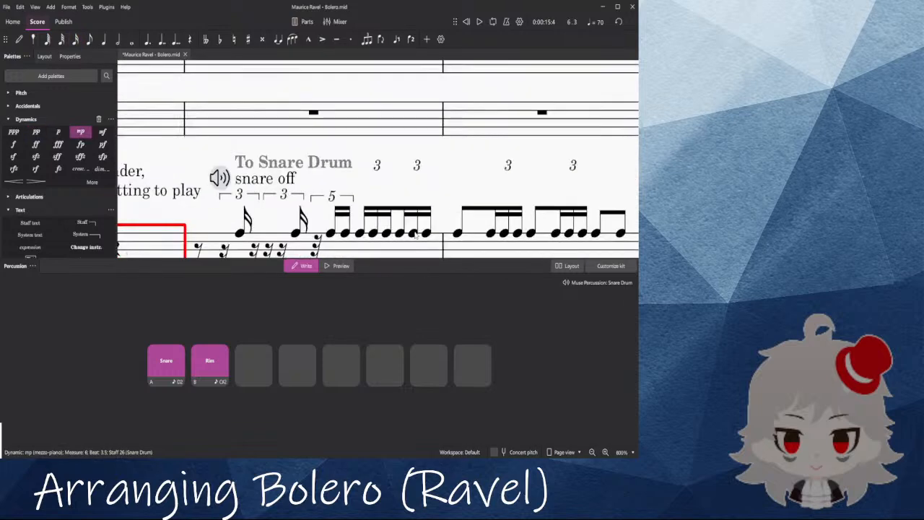
# Step: Add an ff dynamic to the snare drum's triplet note after the mp in measure 6, and hide both dynamics
pyautogui.click(36, 143)
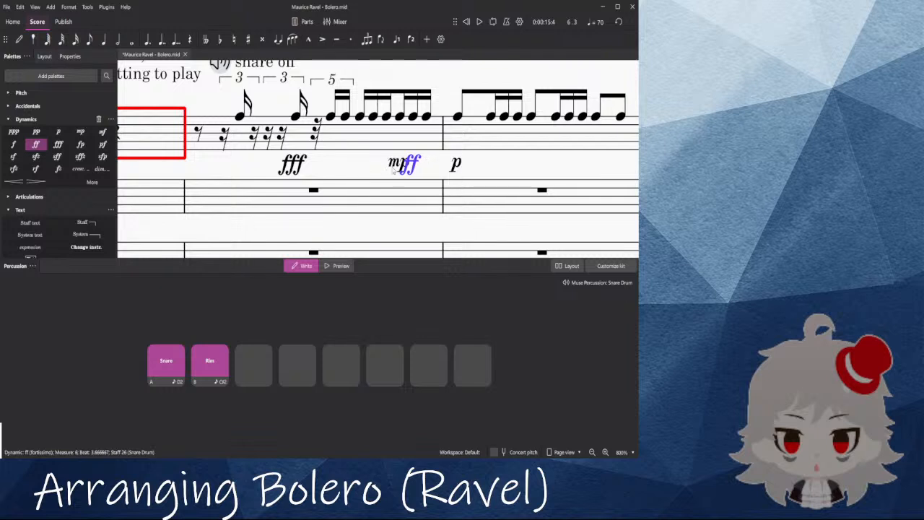
pyautogui.keyDown('ctrl'); pyautogui.click(391, 167); pyautogui.keyUp('ctrl')
# Step: Play the score from the slapstick's eighth rest at the start of measure 6 into measure 10
pyautogui.click(202, 139)
pyautogui.press('space')
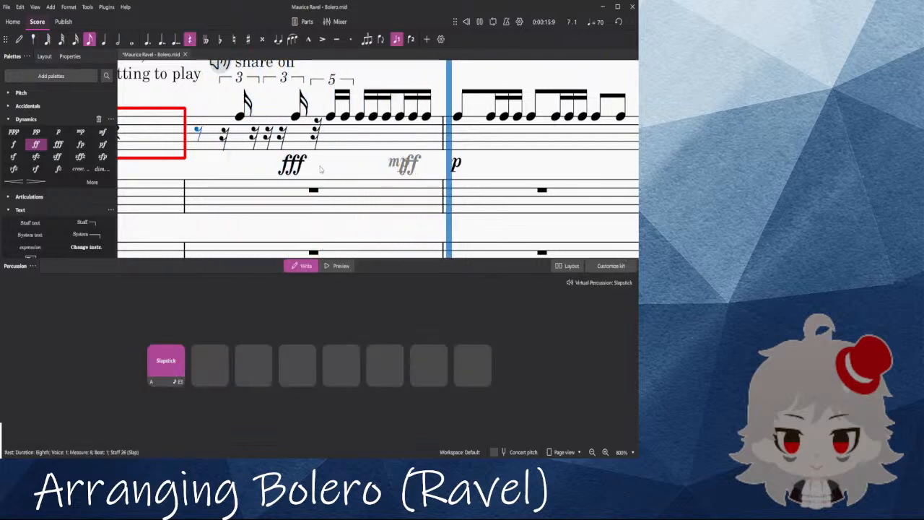
pyautogui.moveTo(503, 160); pyautogui.dragTo(298, 198)
pyautogui.scroll(-4, 307, 143)
pyautogui.moveTo(419, 135); pyautogui.dragTo(277, 171)
pyautogui.click(337, 22)
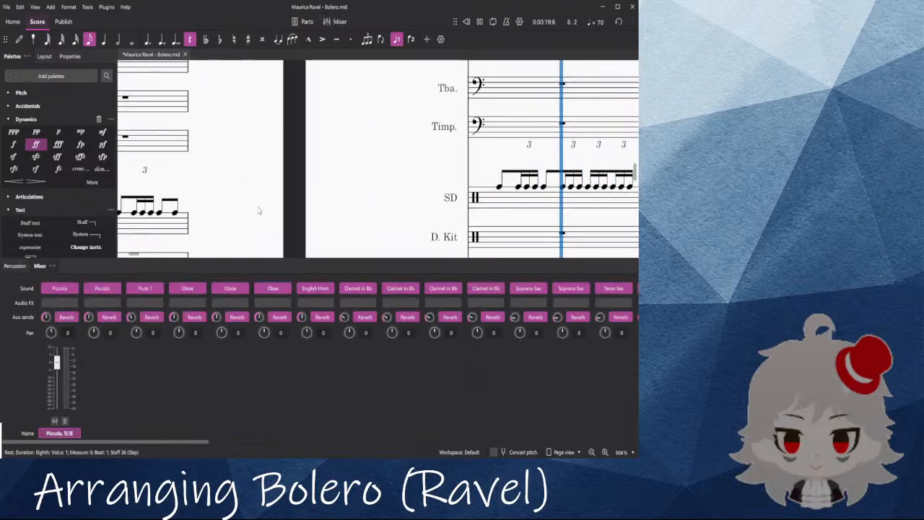
pyautogui.click(338, 22)
pyautogui.scroll(-4, 360, 173)
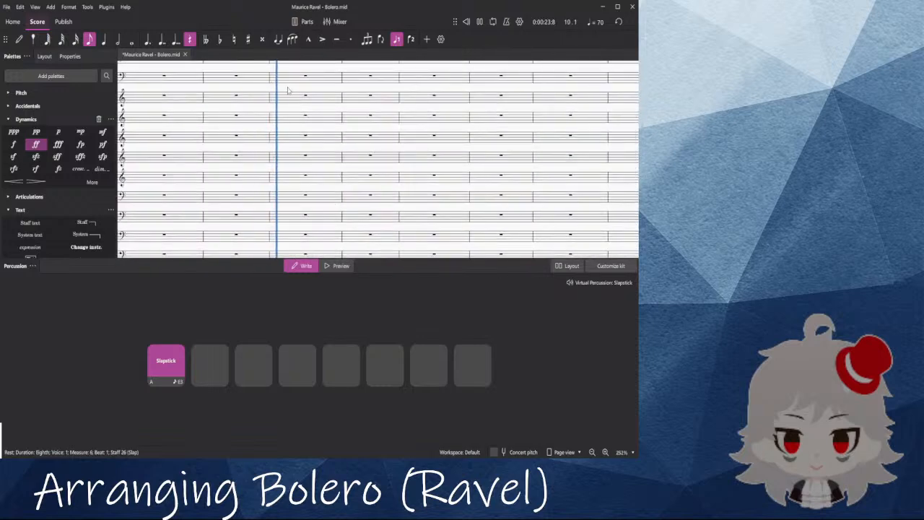
pyautogui.press('space')
# Step: Close the percussion panel to give the score the full height of the window
pyautogui.scroll(2, 284, 163)
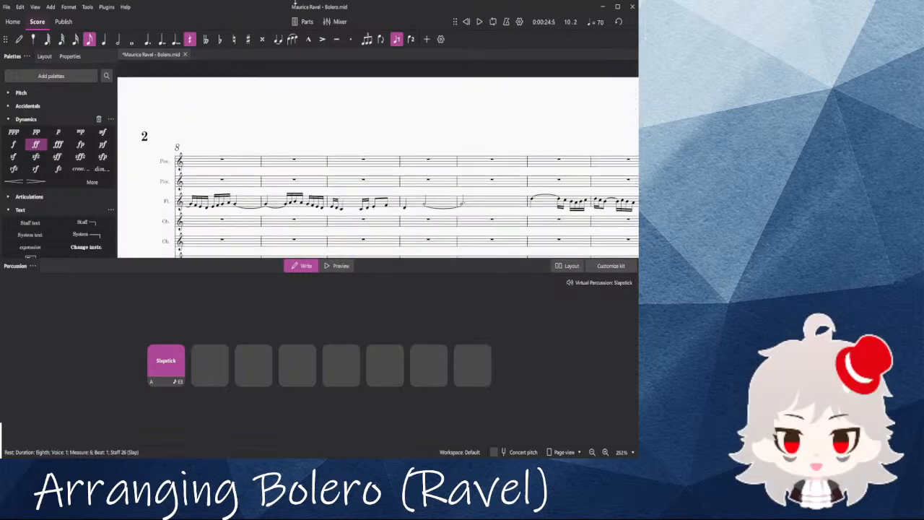
pyautogui.moveTo(255, 115); pyautogui.dragTo(351, 63)
pyautogui.moveTo(195, 160); pyautogui.dragTo(298, 122)
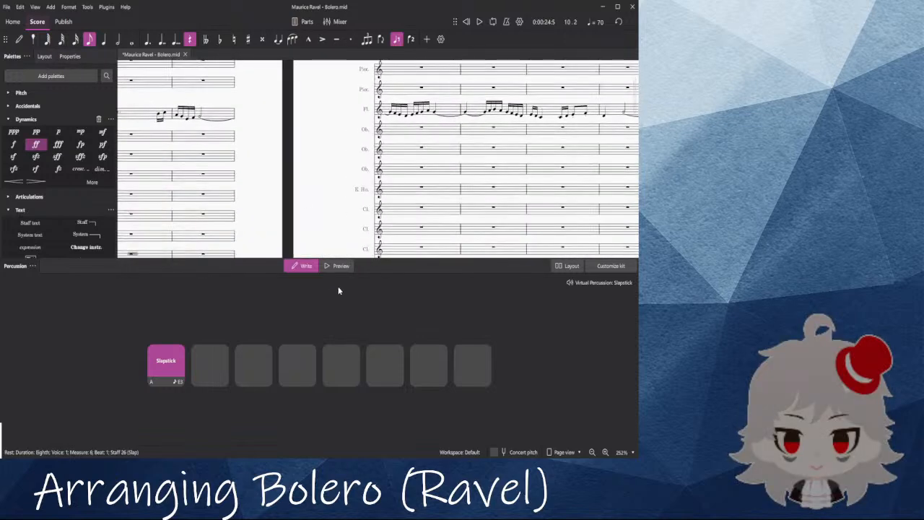
pyautogui.click(33, 267)
pyautogui.click(61, 288)
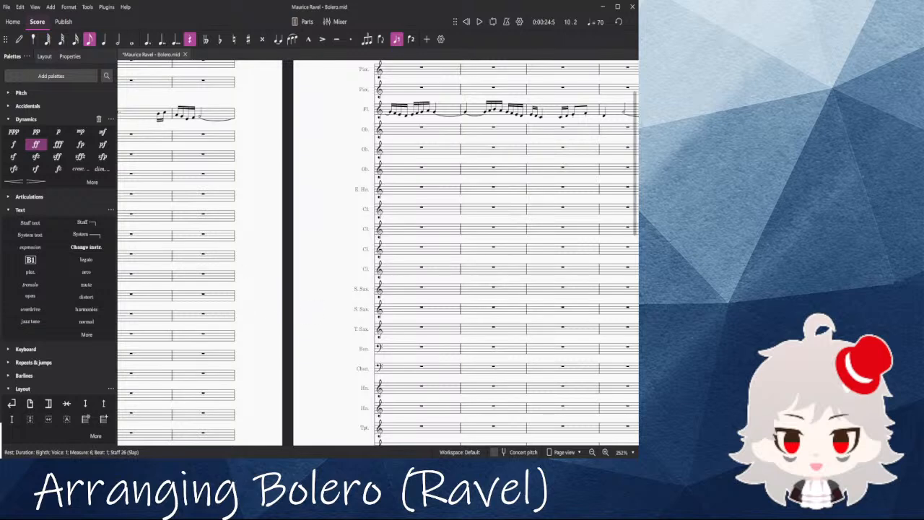
pyautogui.scroll(-6, 315, 292)
pyautogui.hscroll(2, 314, 292)
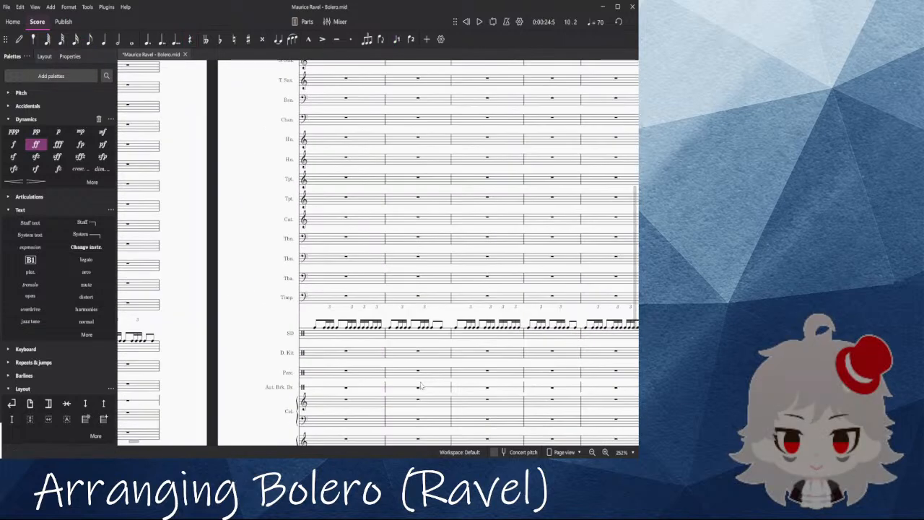
pyautogui.click(346, 390)
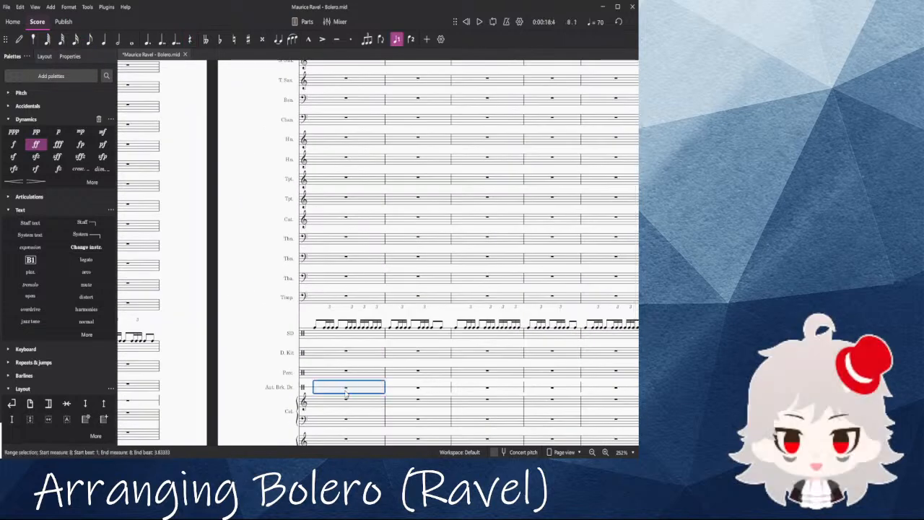
pyautogui.press('Escape')
pyautogui.moveTo(269, 373); pyautogui.dragTo(235, 324)
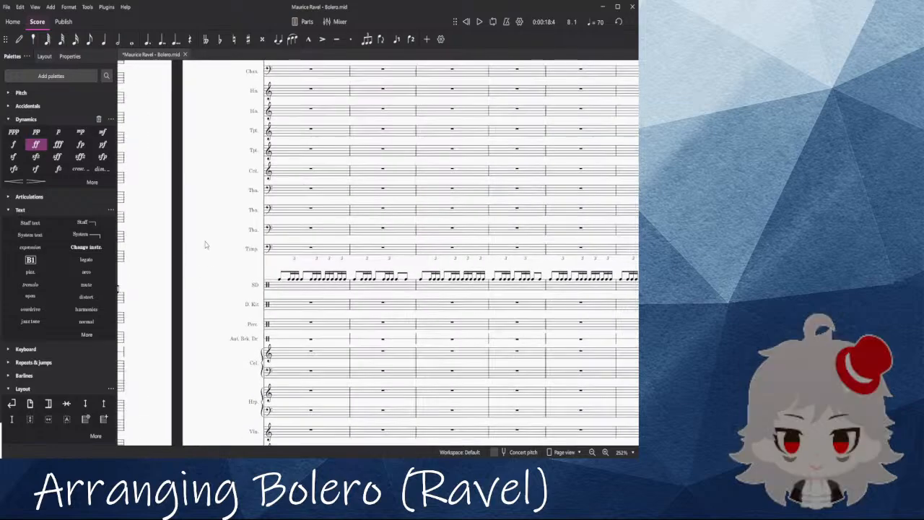
# Step: Play the flute passage from the start of measure 5 into measure 6
pyautogui.scroll(3, 215, 270)
pyautogui.moveTo(214, 274); pyautogui.dragTo(301, 392)
pyautogui.moveTo(277, 191); pyautogui.dragTo(461, 108)
pyautogui.moveTo(226, 80); pyautogui.dragTo(332, 234)
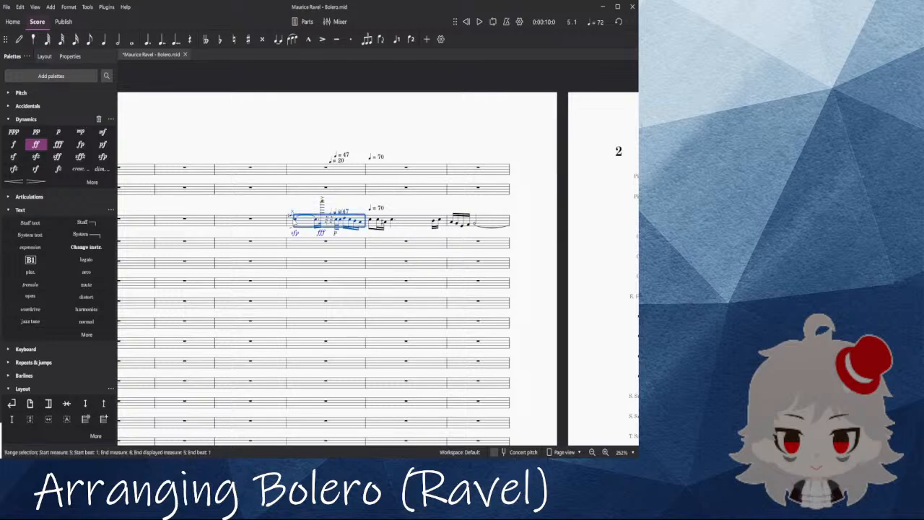
pyautogui.click(306, 221)
pyautogui.press('space')
pyautogui.press('space')
pyautogui.click(376, 188)
pyautogui.press('space')
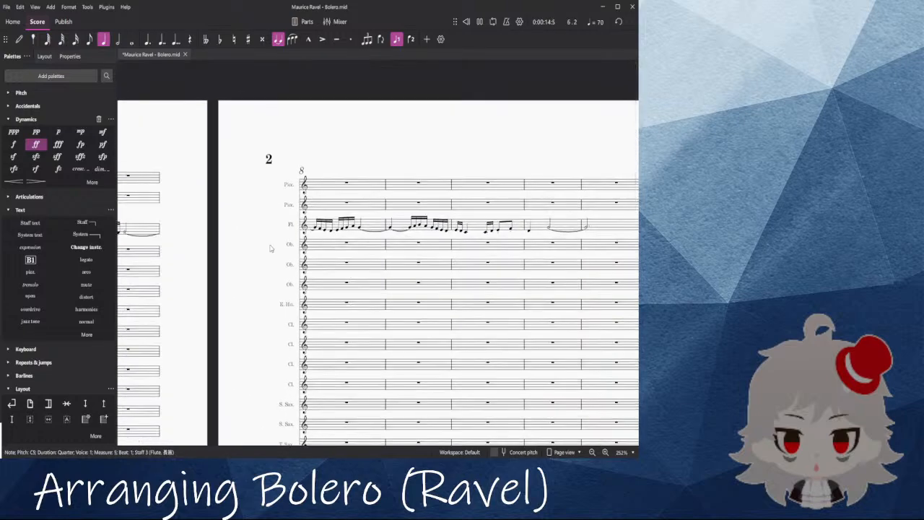
# Step: Change the flute's last 16th note of beat 2 in measure 8 to E4
pyautogui.scroll(10, 368, 261)
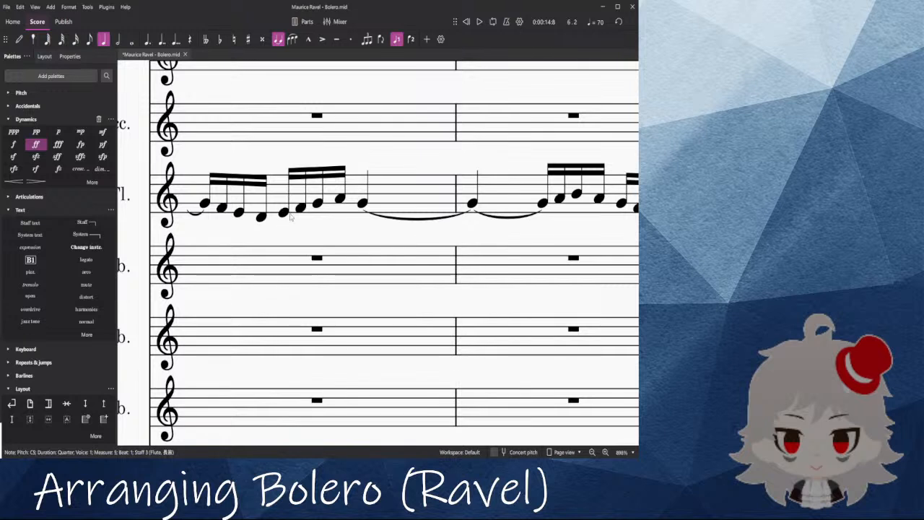
pyautogui.click(282, 212)
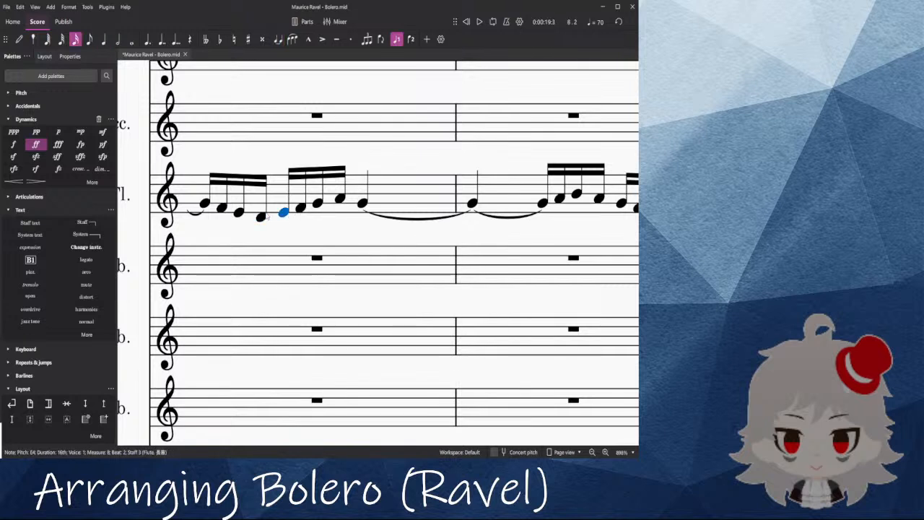
pyautogui.press('Right')
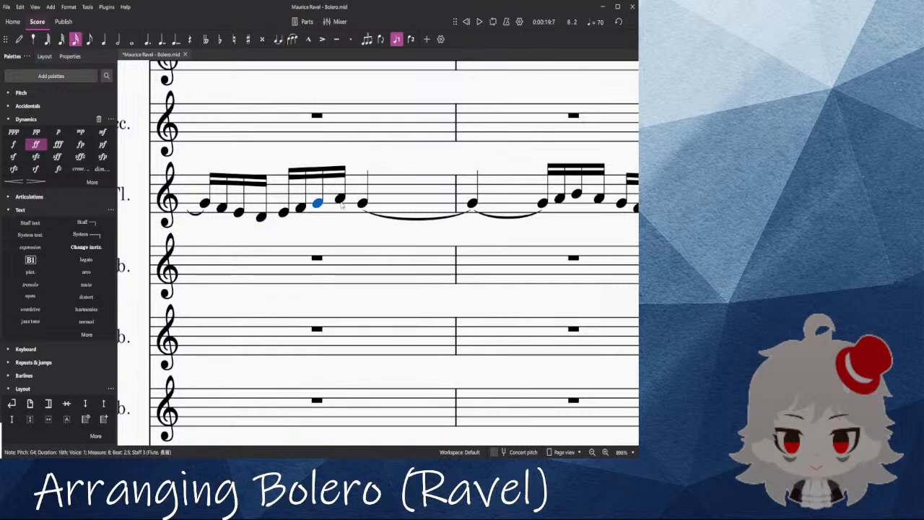
pyautogui.press('Right')
pyautogui.press('e')
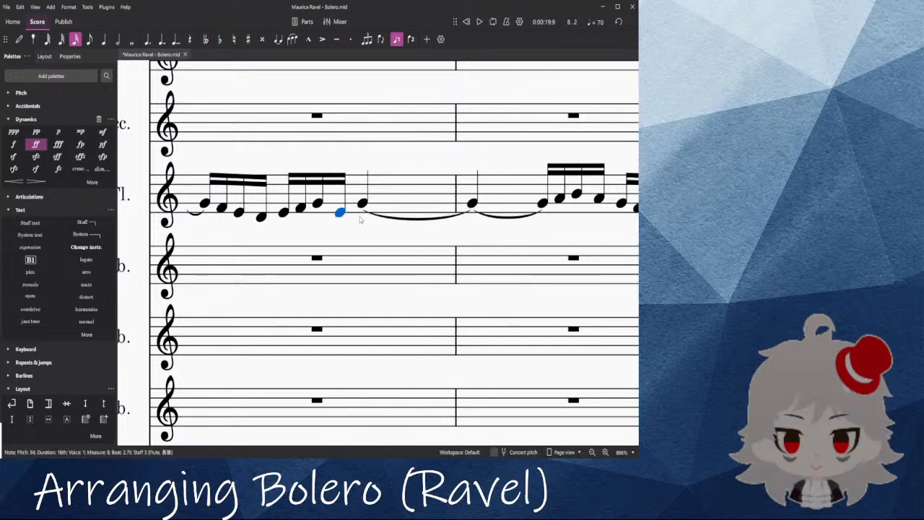
# Step: Replace the flute's tied quarter note at beat 3 of measure 8 with a 16th rest and a dotted eighth G4
pyautogui.click(360, 205)
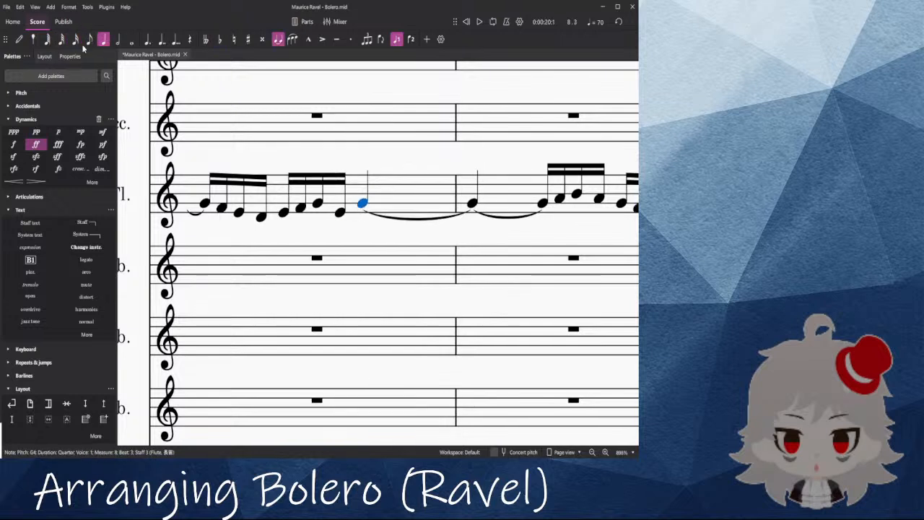
pyautogui.click(89, 39)
pyautogui.click(147, 39)
pyautogui.press('Delete')
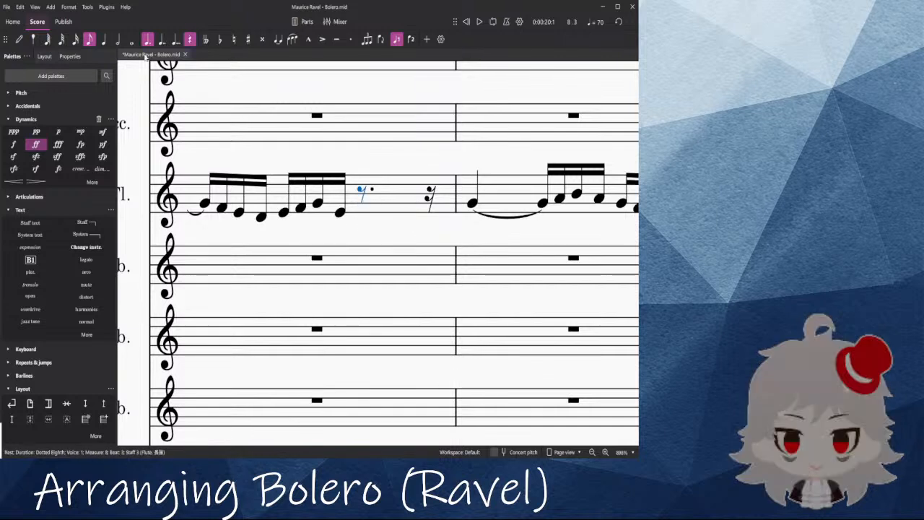
pyautogui.click(76, 41)
pyautogui.click(385, 196)
pyautogui.press('g')
pyautogui.press('.')
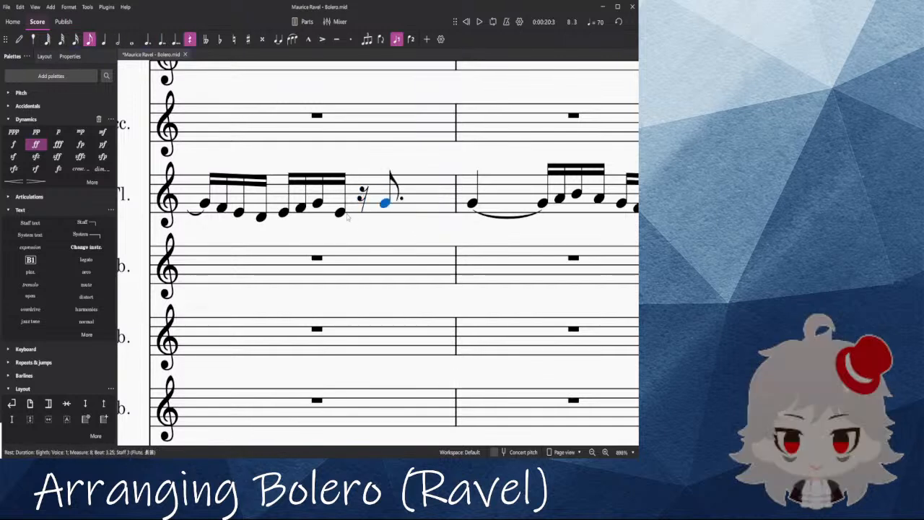
# Step: Enter a 16th-note C4 in place of the flute's rest at beat 3 of measure 8
pyautogui.click(340, 214)
pyautogui.press('Left')
pyautogui.press('Left')
pyautogui.press('Left')
pyautogui.press('Left')
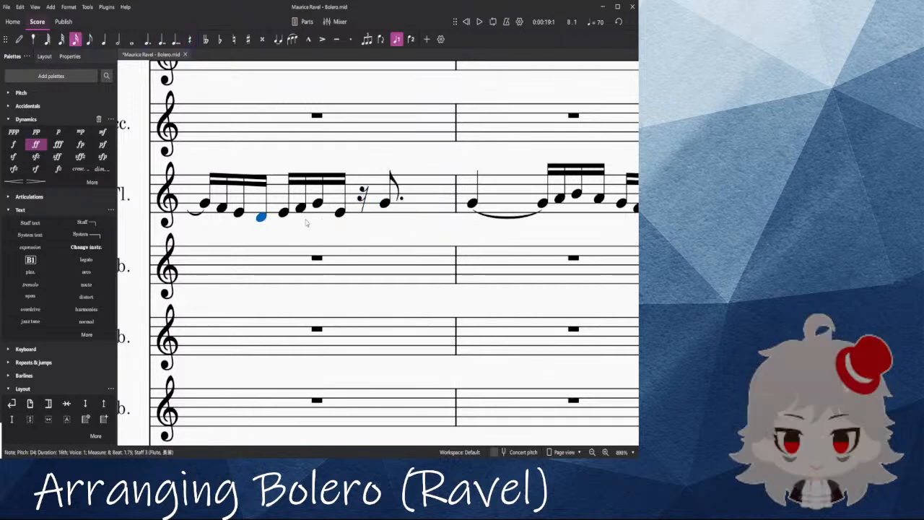
pyautogui.click(340, 212)
pyautogui.press('n')
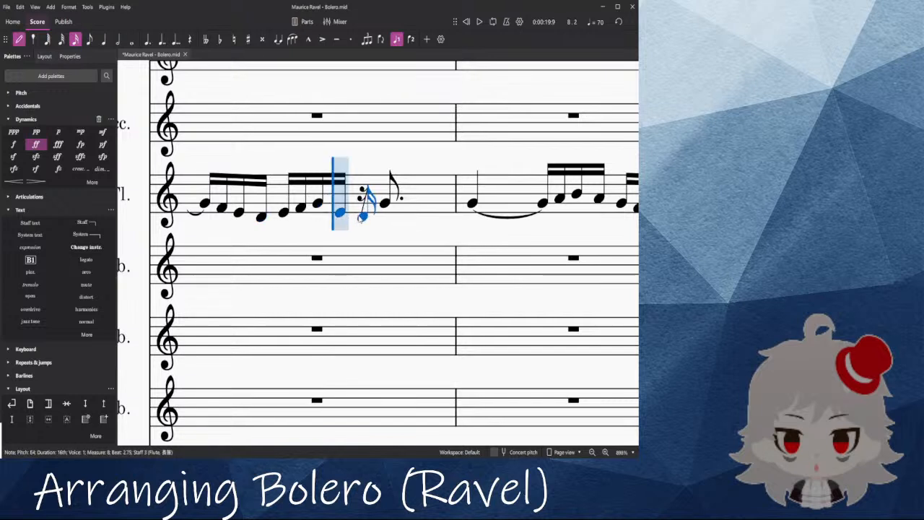
pyautogui.click(363, 222)
pyautogui.press('Escape')
# Step: Lower the flute's dotted eighth at beat 3.25 of measure 8 to D4
pyautogui.click(384, 204)
pyautogui.press('4')
pyautogui.press('.')
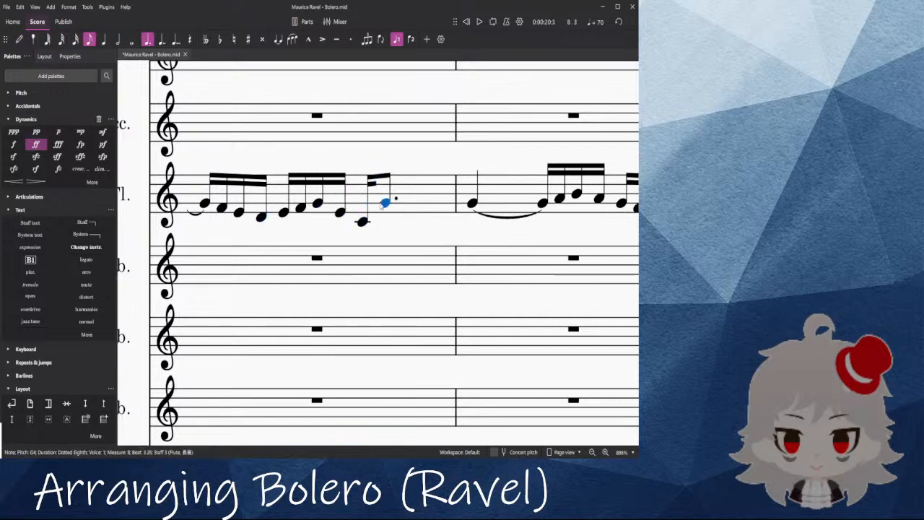
pyautogui.press('Down')
pyautogui.press('Down')
pyautogui.press('Down')
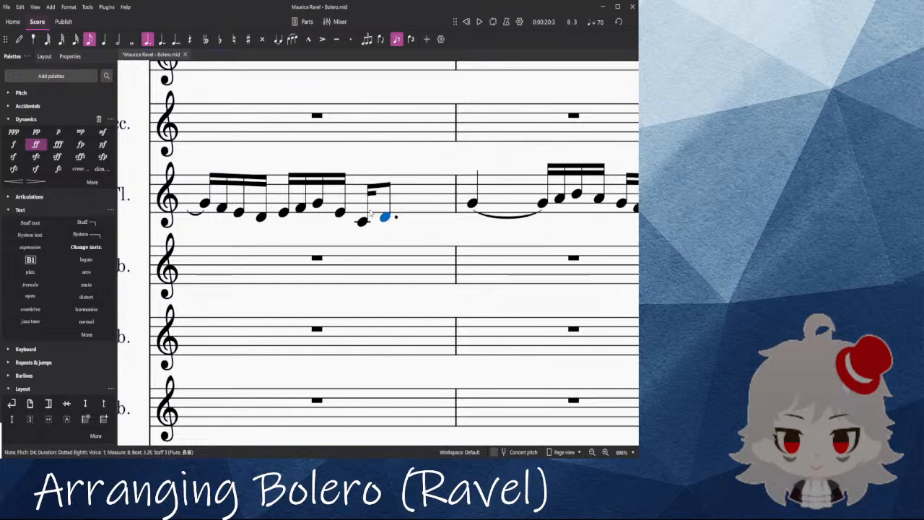
# Step: Play measure 8 from the flute's first 16th note
pyautogui.click(206, 205)
pyautogui.press('space')
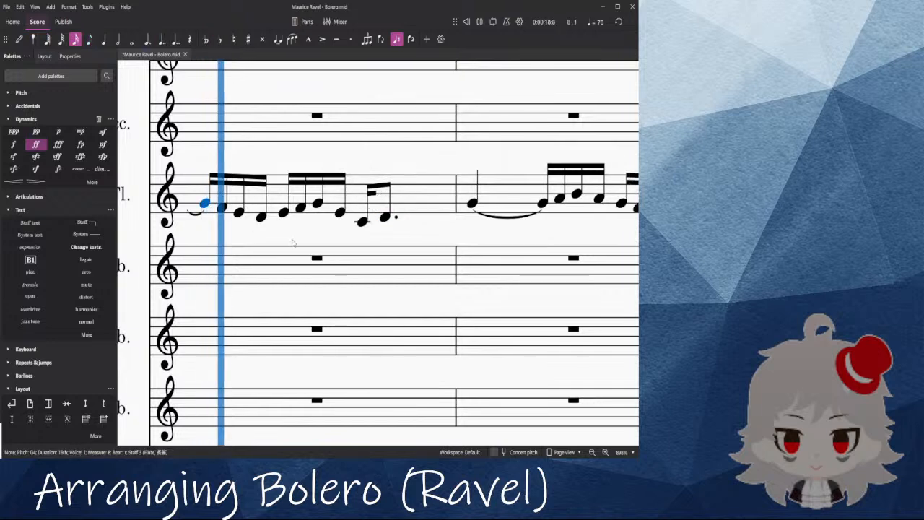
pyautogui.press('space')
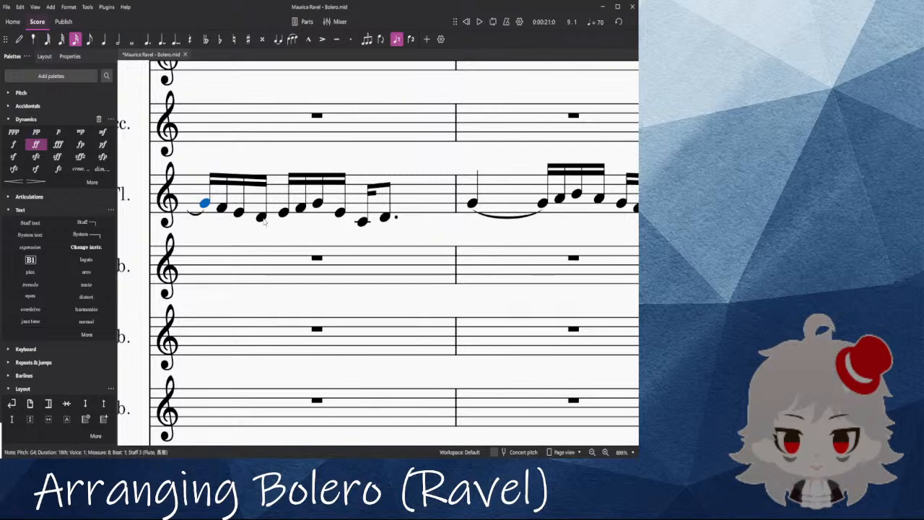
# Step: Shorten the flute's final D4 in measure 8 to a plain eighth note
pyautogui.keyDown('shift'); pyautogui.click(261, 218); pyautogui.keyUp('shift')
pyautogui.click(274, 218)
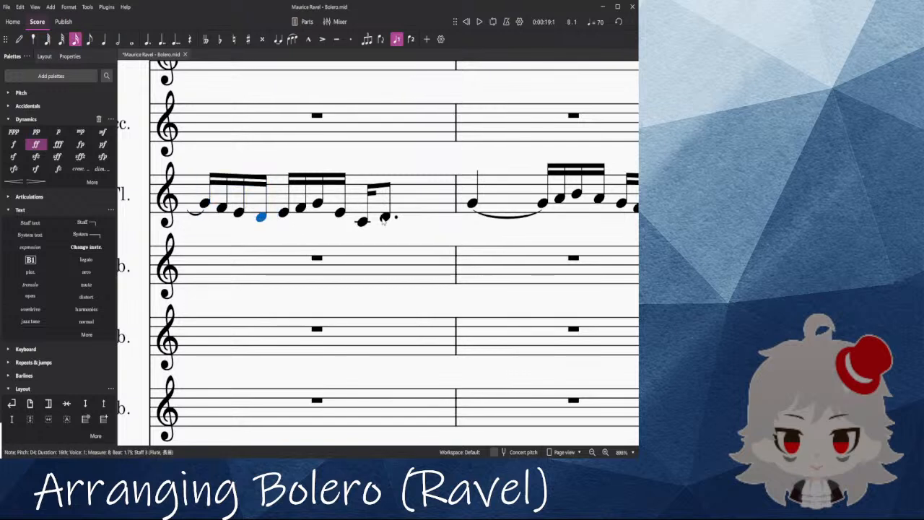
pyautogui.keyDown('shift'); pyautogui.click(385, 218); pyautogui.keyUp('shift')
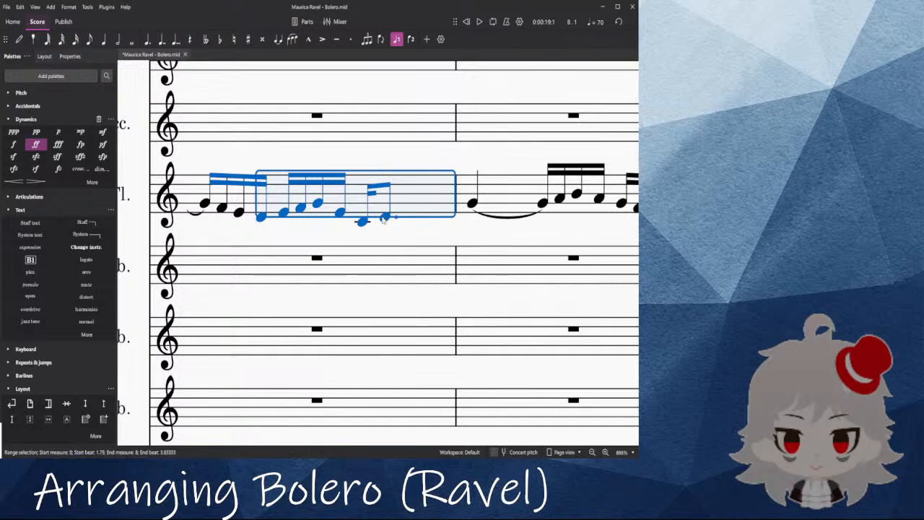
pyautogui.click(385, 217)
pyautogui.click(89, 39)
# Step: Copy the flute's notes from the D4 at beat 1.75 through the final D4 of measure 8 and paste them at beat 2
pyautogui.keyDown('shift'); pyautogui.click(261, 218); pyautogui.keyUp('shift')
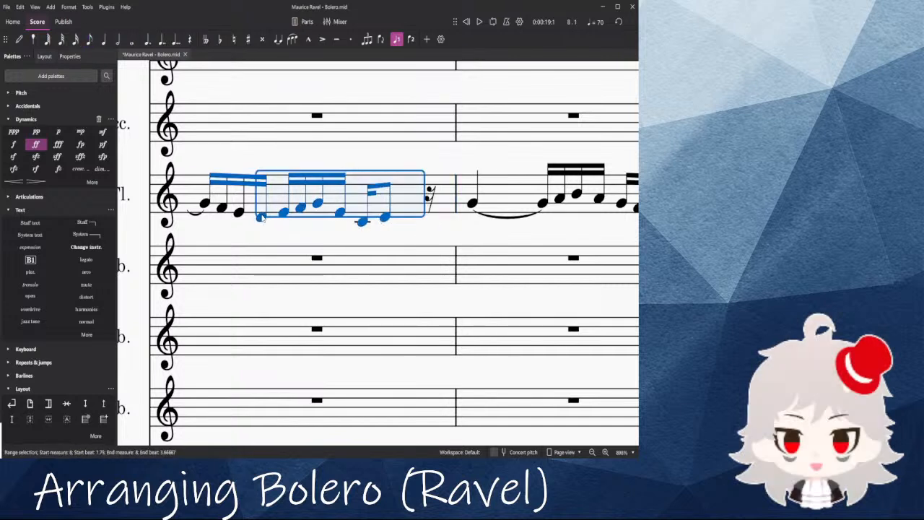
pyautogui.hotkey('ctrl', 'c')
pyautogui.click(285, 215)
pyautogui.hotkey('ctrl', 'v')
pyautogui.click(250, 218)
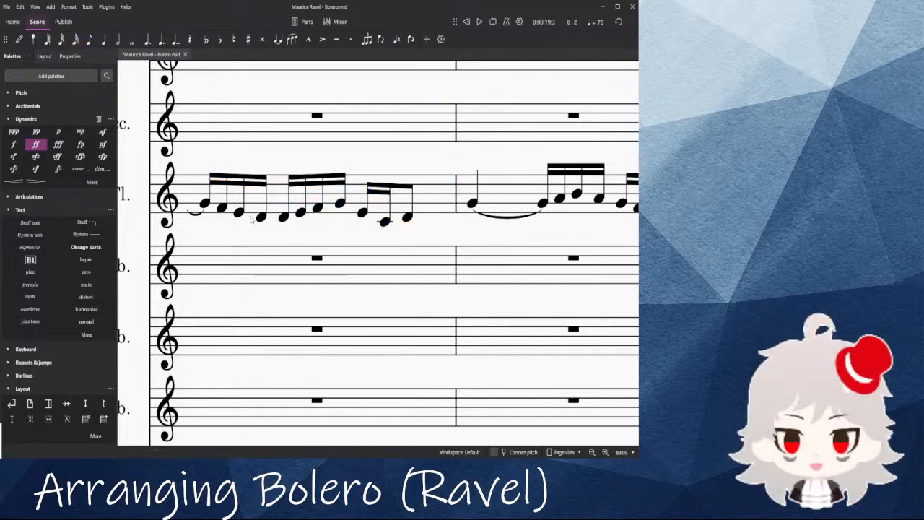
# Step: Play the flute run from the first note of measure 7 through measure 8
pyautogui.moveTo(244, 223); pyautogui.dragTo(337, 228)
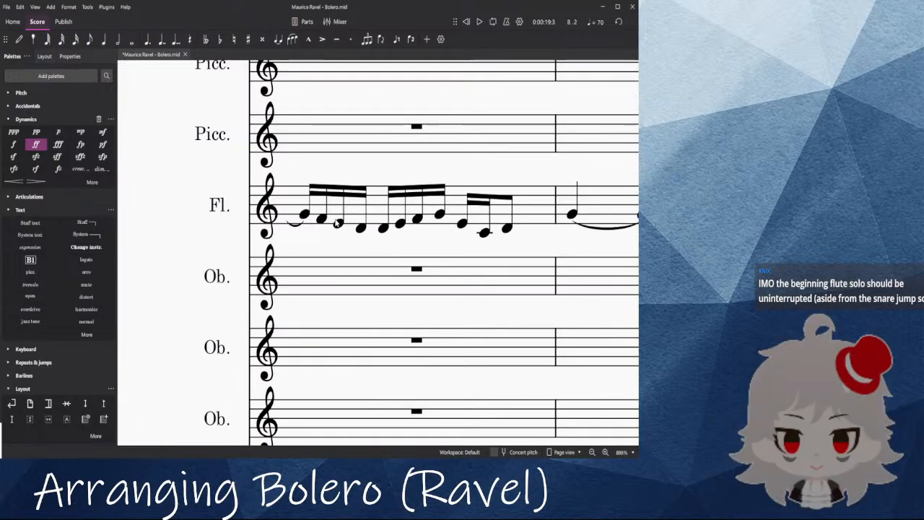
pyautogui.scroll(-5, 336, 224)
pyautogui.moveTo(206, 231); pyautogui.dragTo(232, 192)
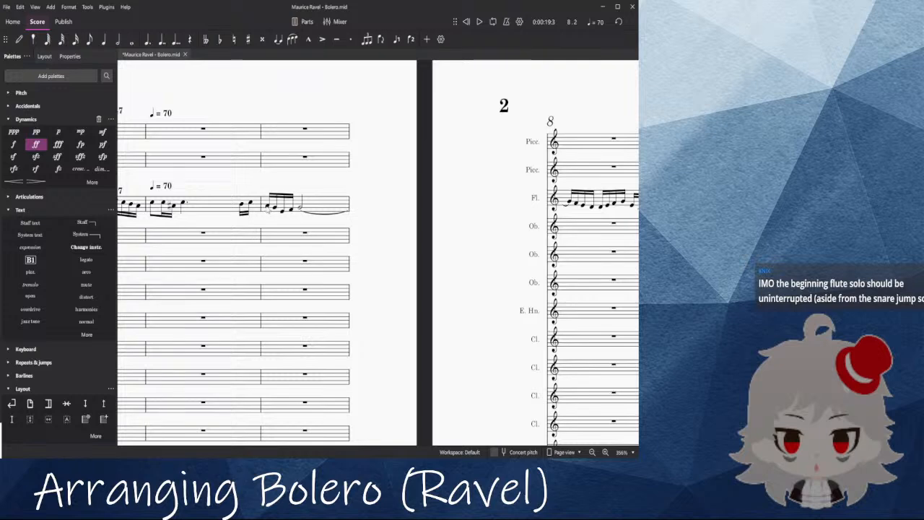
pyautogui.click(267, 207)
pyautogui.press('space')
pyautogui.moveTo(619, 202); pyautogui.dragTo(237, 223)
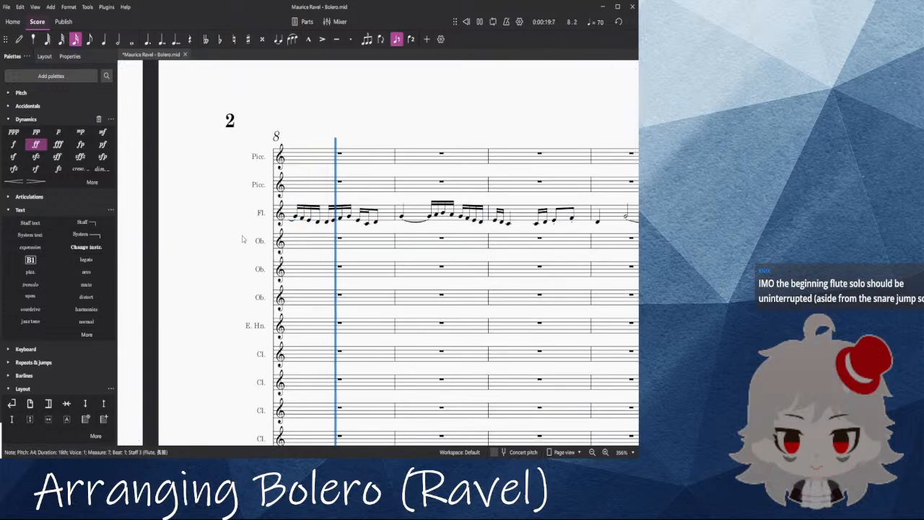
pyautogui.press('space')
# Step: Try a longer duration for the flute's E4 at beat 3 of measure 8, and undo it
pyautogui.scroll(5, 364, 237)
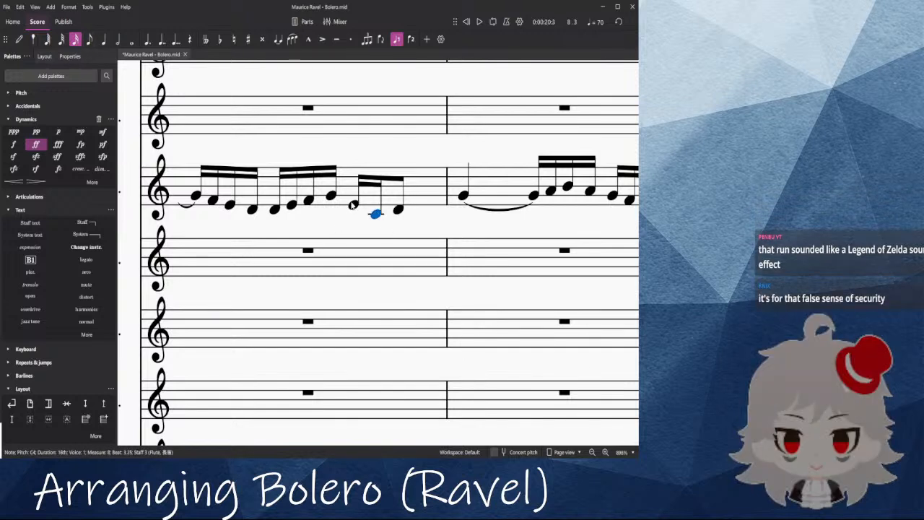
pyautogui.scroll(5, 392, 214)
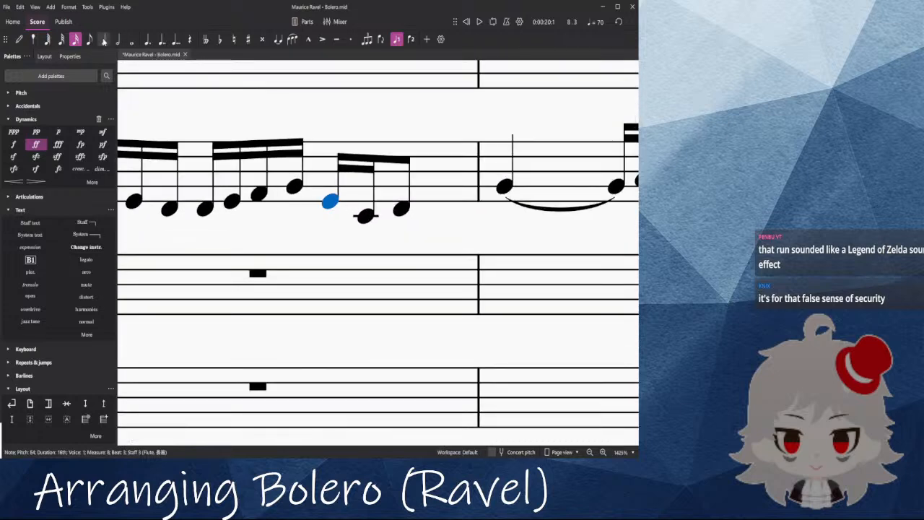
pyautogui.press('4')
pyautogui.hotkey('ctrl', 'z')
# Step: Audition the flute notes one by one from the D4 at beat 2 of measure 8 through the final D4
pyautogui.moveTo(307, 233); pyautogui.dragTo(374, 216)
pyautogui.click(286, 203)
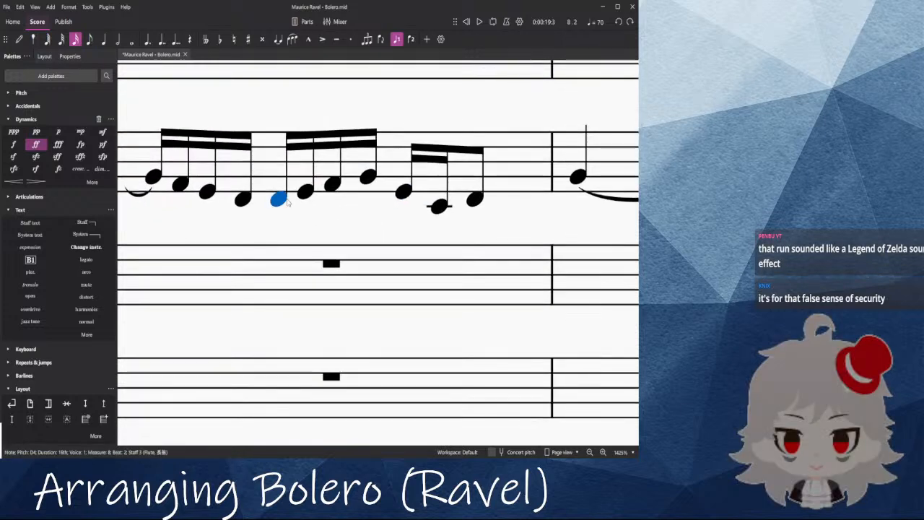
pyautogui.press('Right')
pyautogui.press('Right')
pyautogui.press('Right')
pyautogui.press('Right')
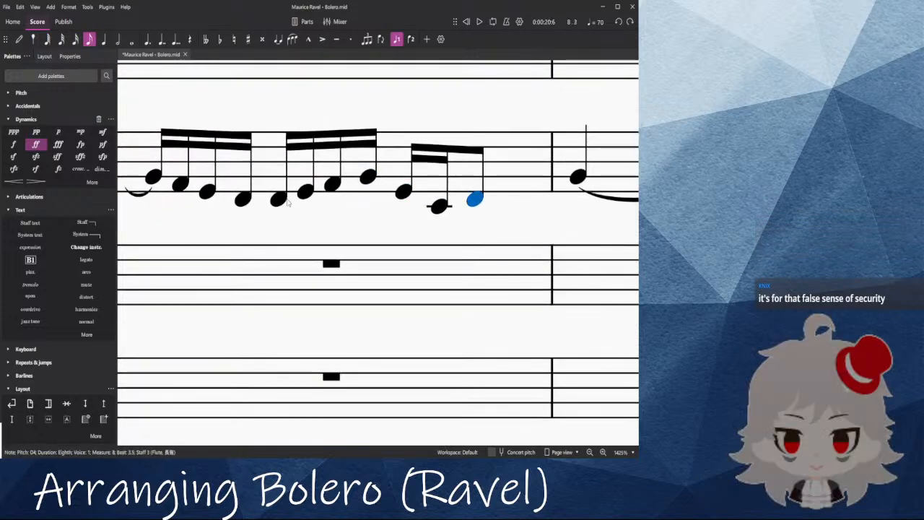
pyautogui.press('Escape')
# Step: Play back the flute line from the first note of measure 7 into the run in measure 8
pyautogui.keyDown('ctrl'); pyautogui.scroll(-5, 292, 203); pyautogui.keyUp('ctrl')
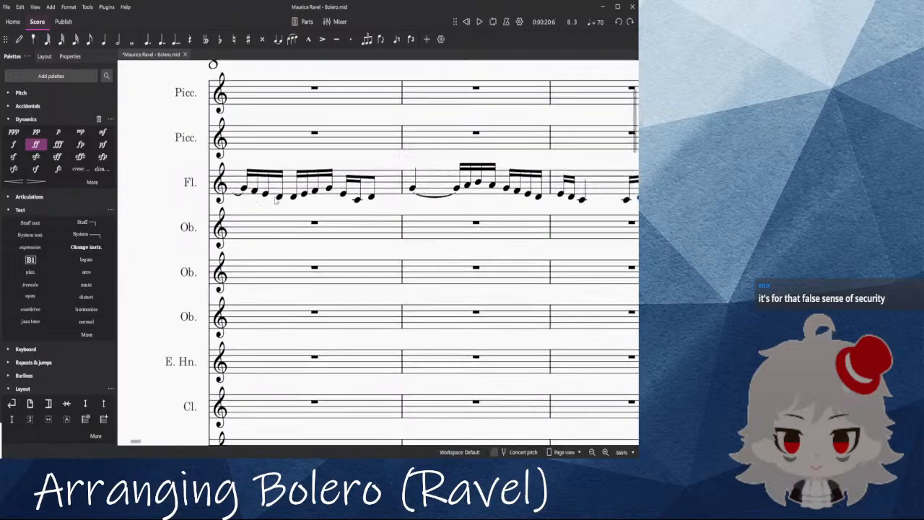
pyautogui.keyDown('ctrl'); pyautogui.scroll(-2, 372, 216); pyautogui.keyUp('ctrl')
pyautogui.moveTo(295, 204); pyautogui.dragTo(491, 168)
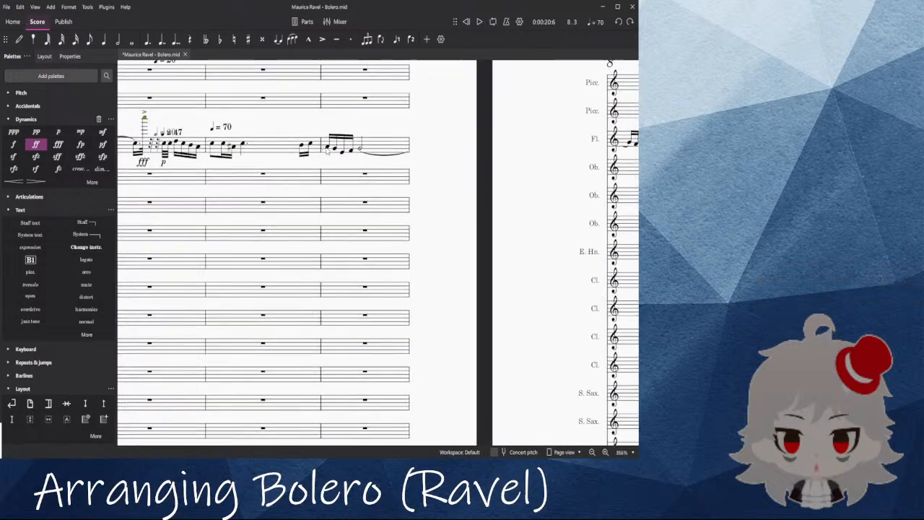
pyautogui.click(326, 149)
pyautogui.press('space')
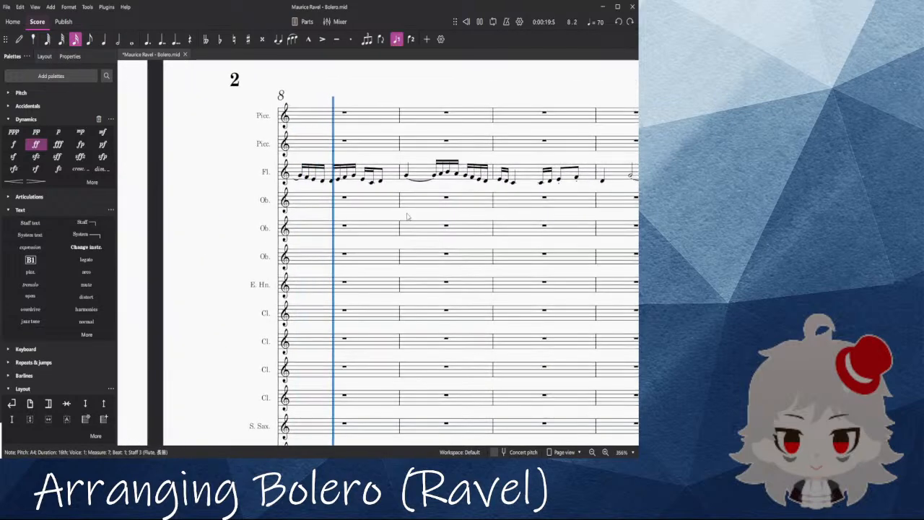
pyautogui.keyDown('ctrl'); pyautogui.scroll(1, 249, 200); pyautogui.keyUp('ctrl')
pyautogui.keyDown('ctrl'); pyautogui.scroll(2, 249, 201); pyautogui.keyUp('ctrl')
pyautogui.click(171, 183)
pyautogui.click(165, 184)
pyautogui.press('space')
pyautogui.press('space')
# Step: Dot the flute's sixteenth-note E4 at beat 3 of measure 8 and check the C4 that follows it
pyautogui.keyDown('ctrl'); pyautogui.scroll(2, 289, 205); pyautogui.keyUp('ctrl')
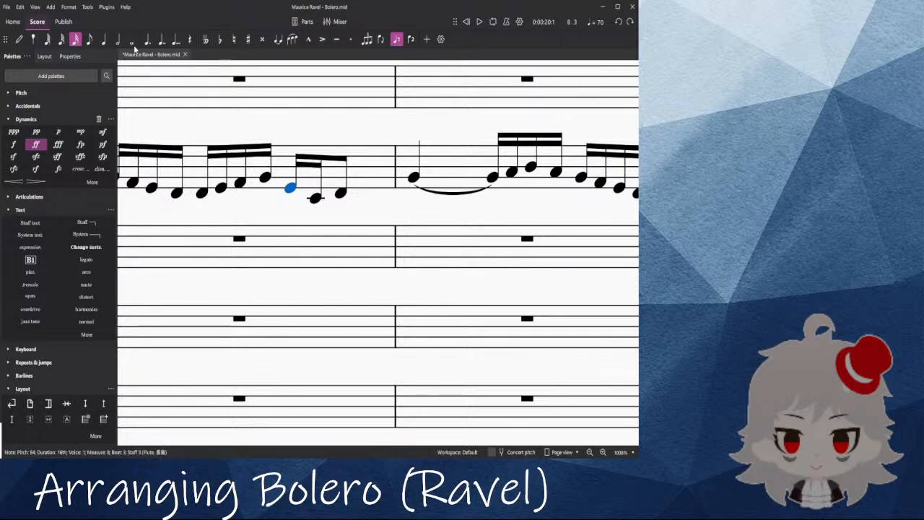
pyautogui.press('.')
pyautogui.click(327, 199)
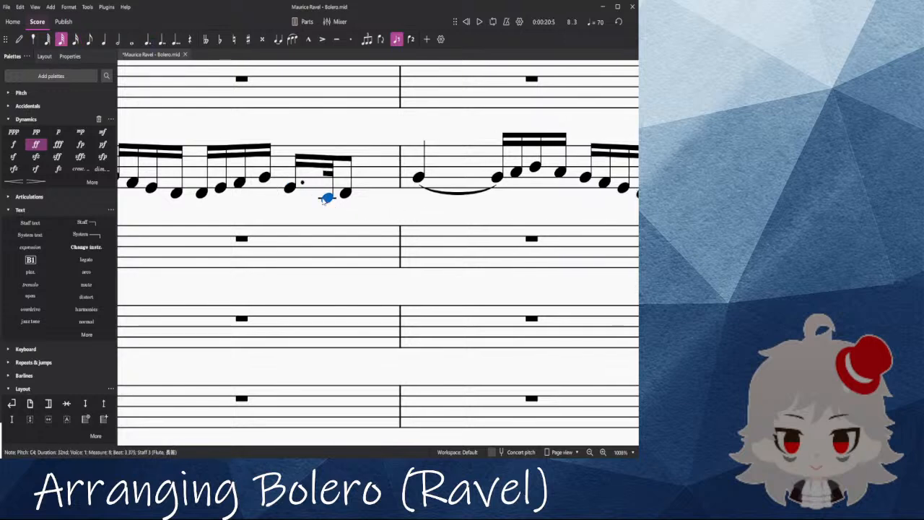
# Step: Step through the dotted version of the flute run from beat 2 of measure 8 to its final D4
pyautogui.click(202, 193)
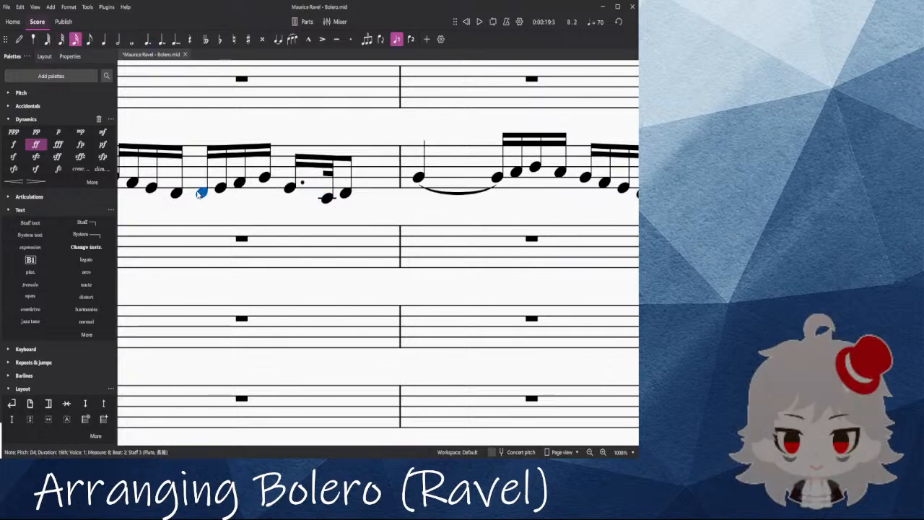
pyautogui.press('Right')
pyautogui.press('Right')
pyautogui.press('Right')
pyautogui.press('Right')
pyautogui.press('Right')
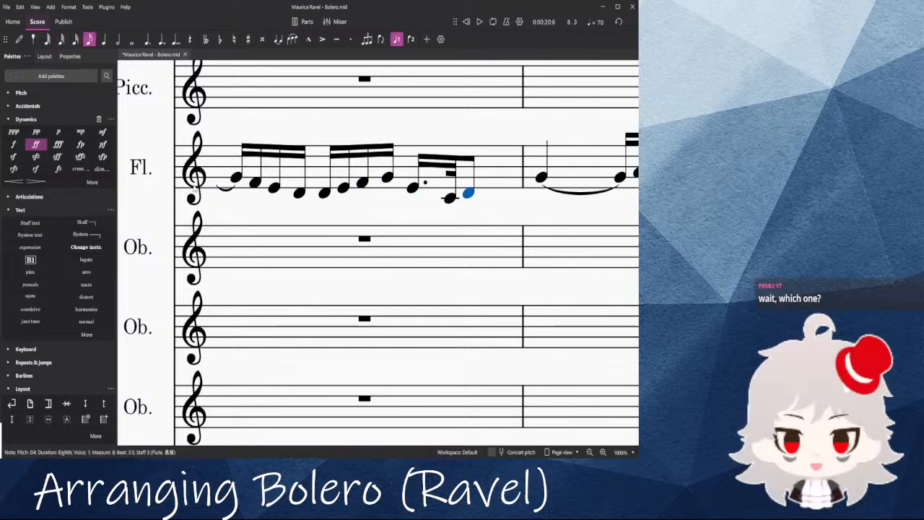
# Step: Play the flute passage from the A4 that opens measure 7 to hear the dotted rhythm in measure 8
pyautogui.click(230, 203)
pyautogui.moveTo(256, 208); pyautogui.dragTo(498, 198)
pyautogui.scroll(-6, 291, 209)
pyautogui.moveTo(199, 222); pyautogui.dragTo(373, 196)
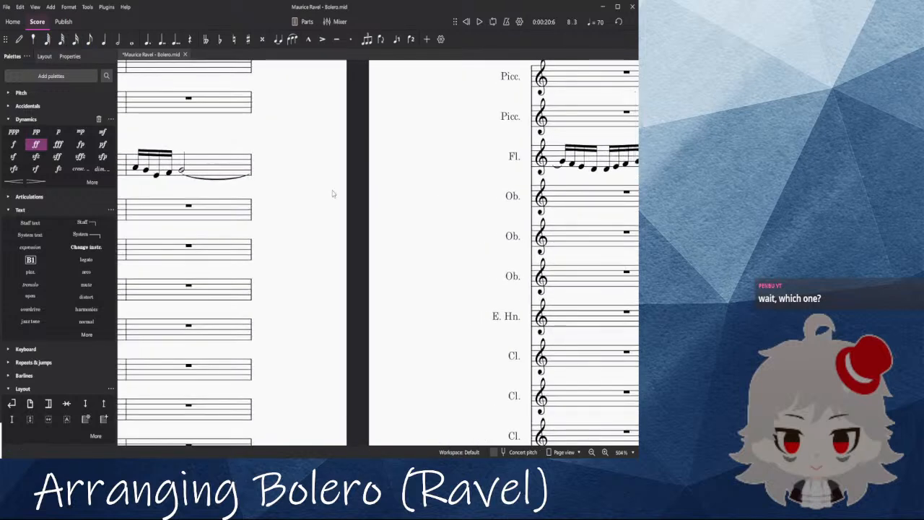
pyautogui.click(135, 167)
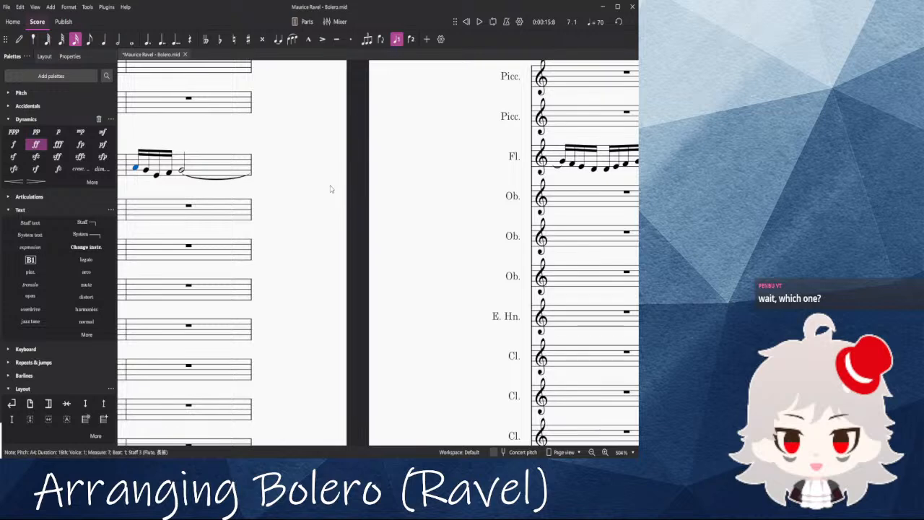
pyautogui.press('space')
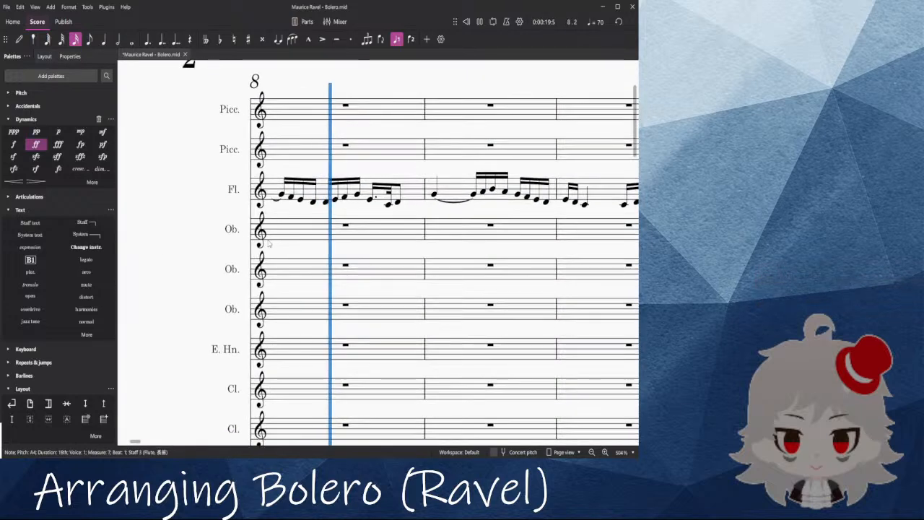
pyautogui.press('space')
# Step: Dot the flute's 32nd-note C4 at beat 3.375 of measure 8 and select the D4 right after it
pyautogui.click(385, 203)
pyautogui.scroll(8, 383, 203)
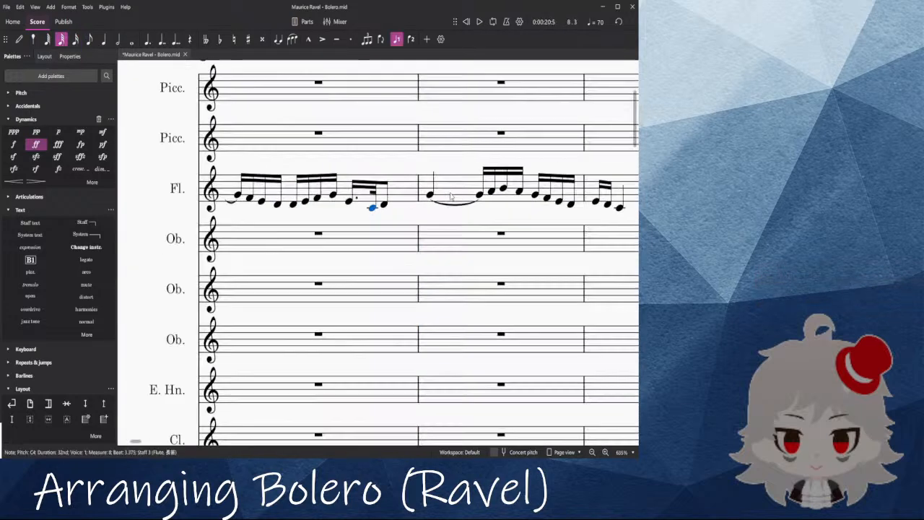
pyautogui.click(148, 40)
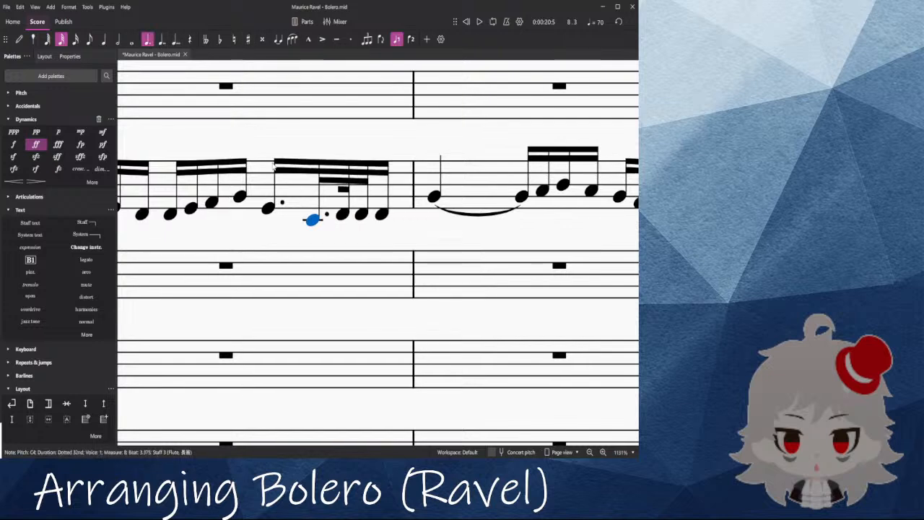
pyautogui.press('Right')
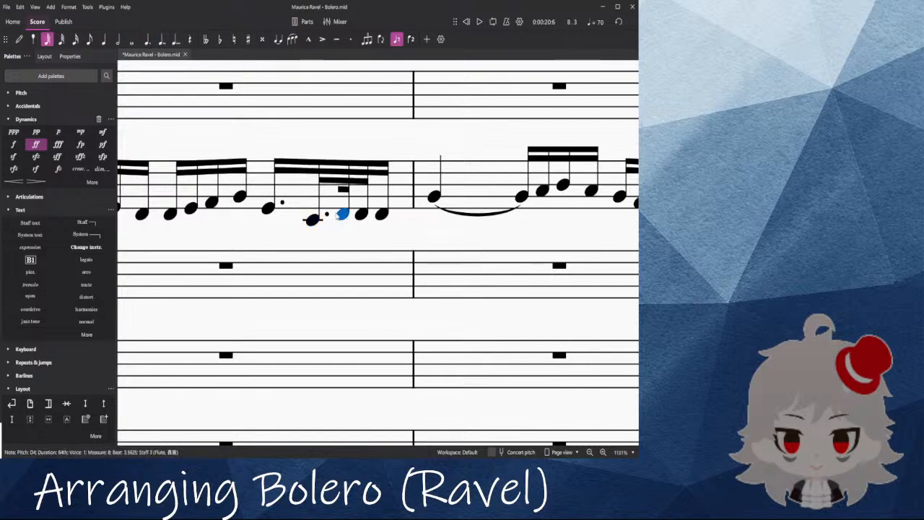
# Step: Lengthen the flute's D4 right after the C4 in measure 8 to a dotted sixteenth tied to the following D
pyautogui.click(89, 42)
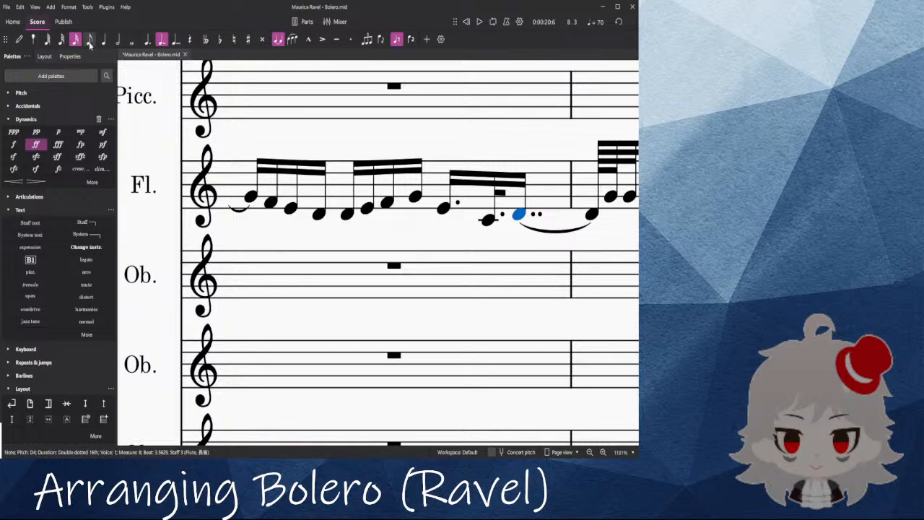
pyautogui.click(75, 40)
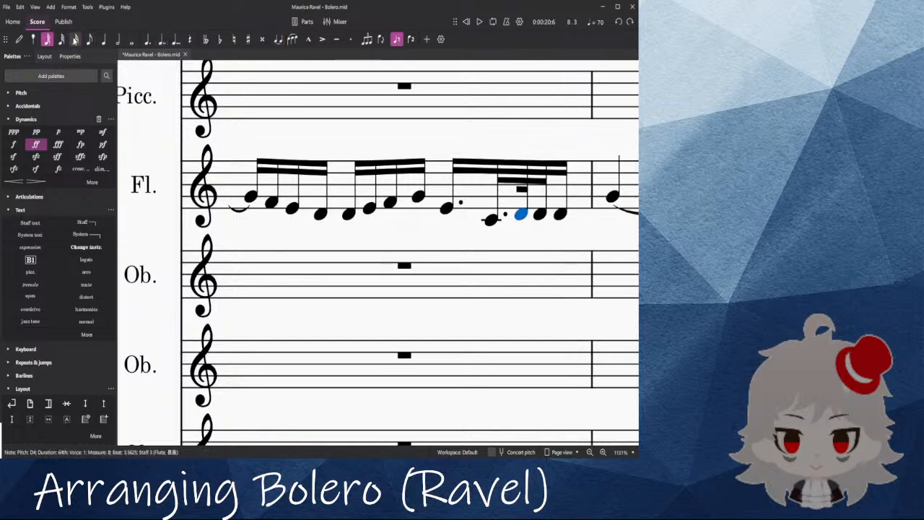
pyautogui.click(147, 40)
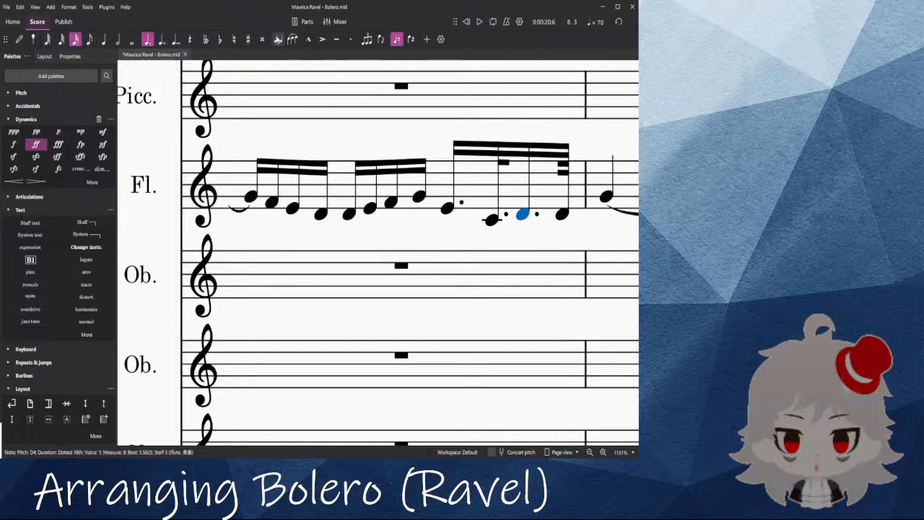
# Step: Play back the flute line from the tied G4 in measure 7, and replay measure 8 on its own
pyautogui.scroll(-5, 415, 175)
pyautogui.moveTo(205, 195); pyautogui.dragTo(506, 184)
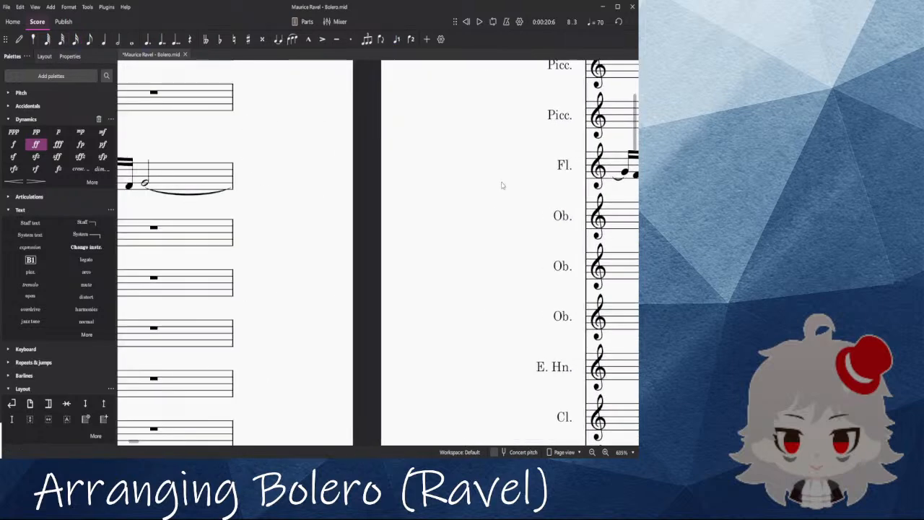
pyautogui.press('space')
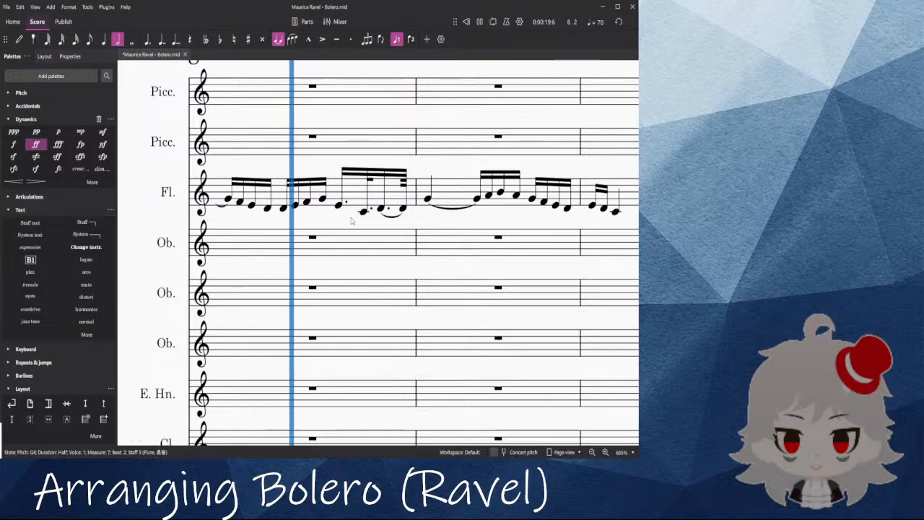
pyautogui.press('space')
pyautogui.scroll(5, 373, 223)
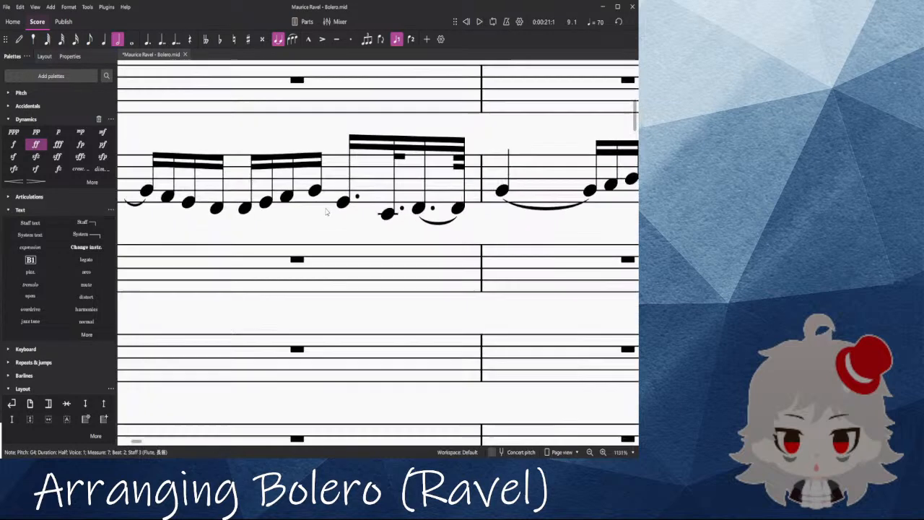
pyautogui.click(299, 191)
pyautogui.press('space')
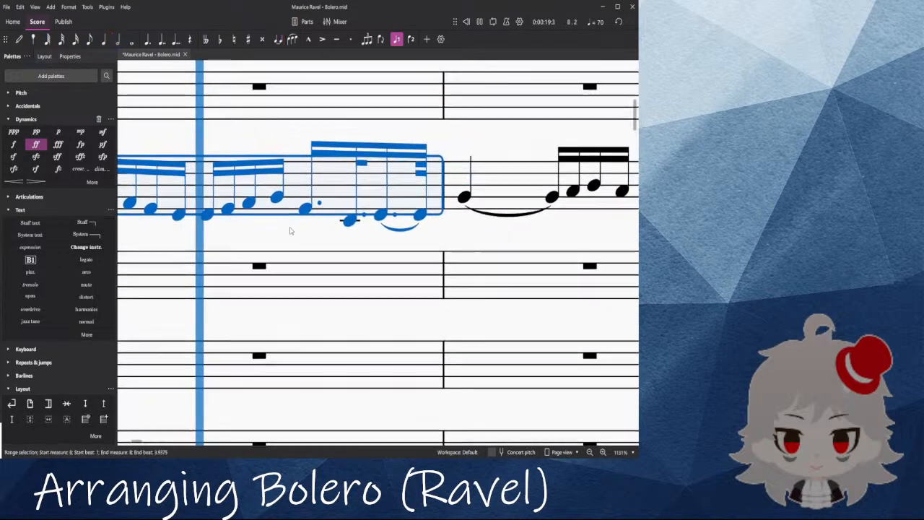
pyautogui.press('space')
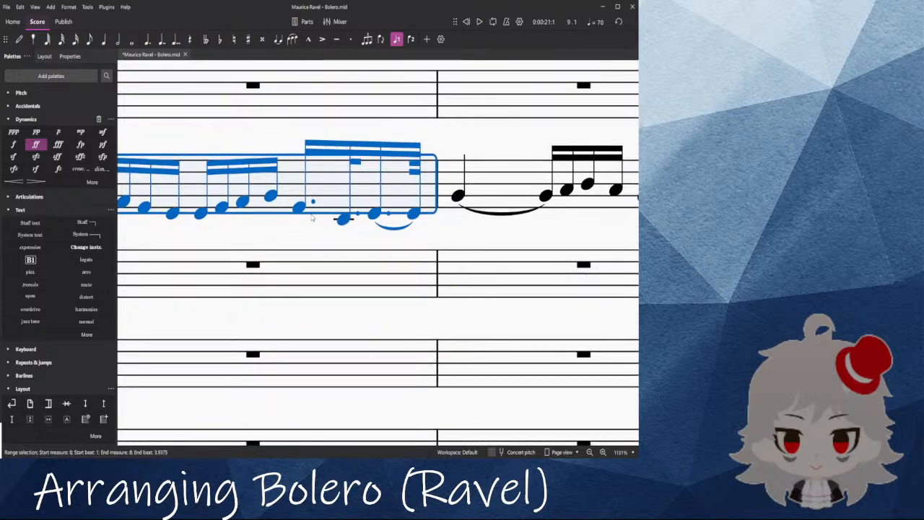
# Step: Replace the flute's C4 in measure 8 with a copy of the preceding dotted sixteenth E, lowered to C4
pyautogui.click(343, 219)
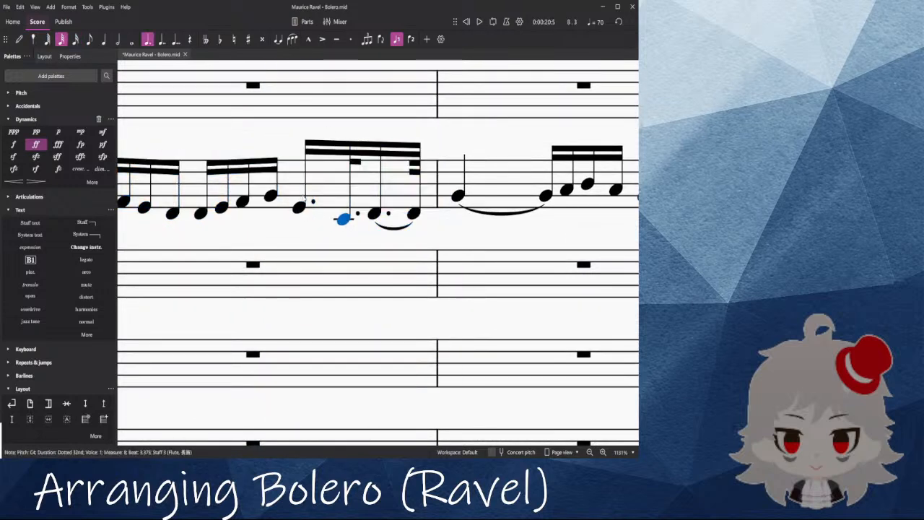
pyautogui.press('Left')
pyautogui.click(348, 223)
pyautogui.hotkey('ctrl', 'v')
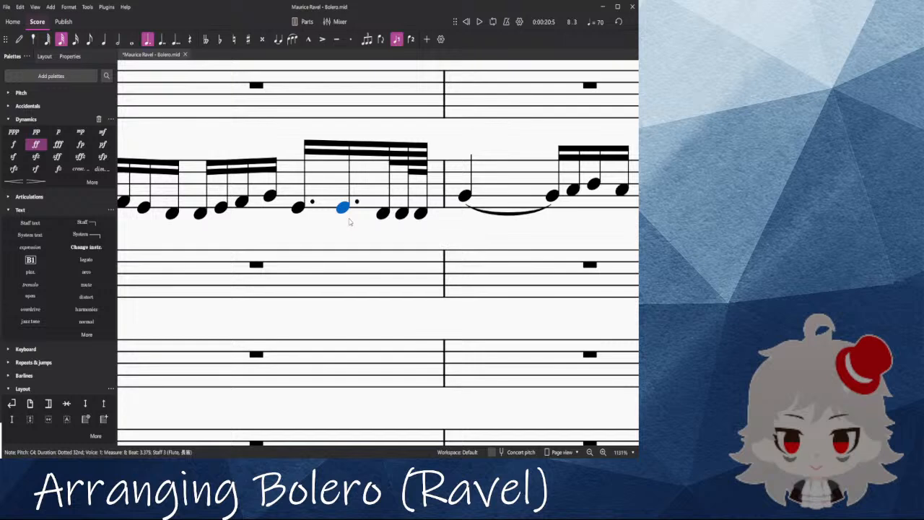
pyautogui.press('Down')
pyautogui.press('Down')
pyautogui.press('Down')
pyautogui.press('Down')
# Step: Set the D4 after the dotted C4 in the flute's measure 8 to a sixteenth note
pyautogui.press('Right')
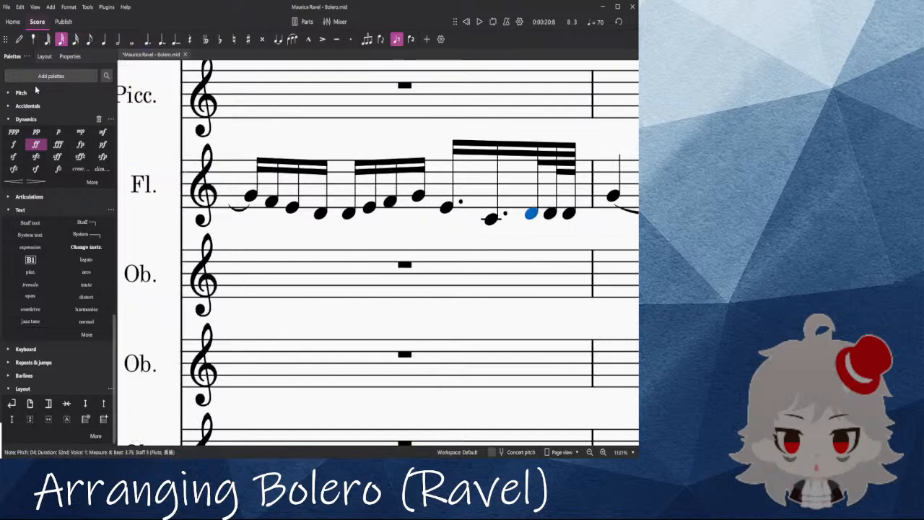
pyautogui.click(73, 39)
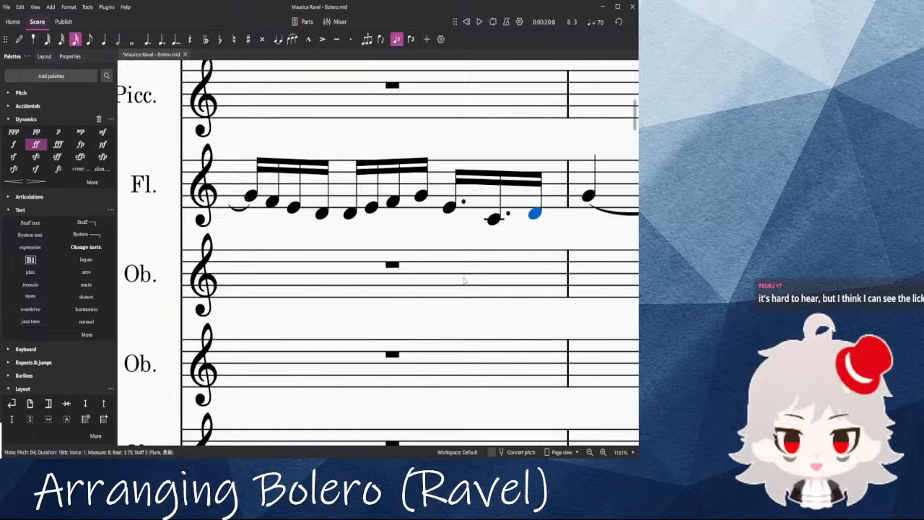
pyautogui.press('Escape')
pyautogui.scroll(-1, 264, 225)
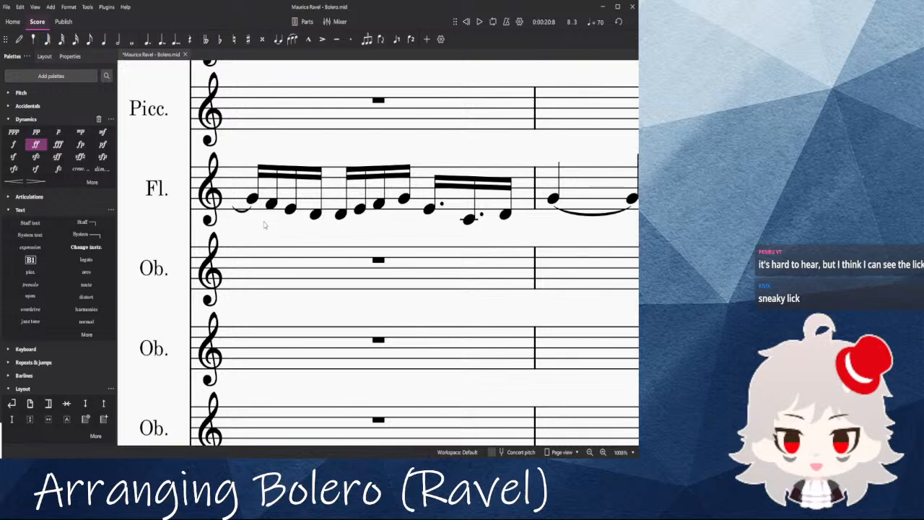
# Step: Examine the flute line and the surrounding staves across the first two pages, including the C5 opening measure 6
pyautogui.scroll(-5, 264, 225)
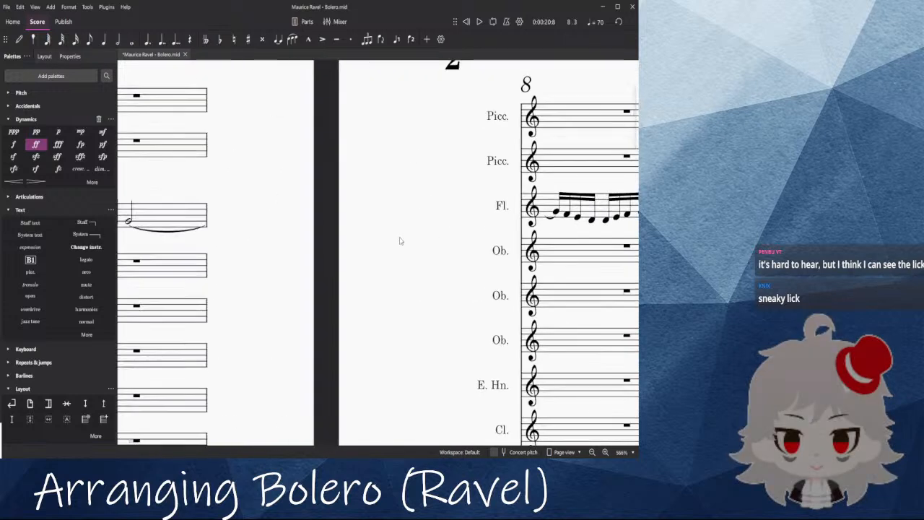
pyautogui.scroll(-5, 403, 240)
pyautogui.scroll(2, 394, 220)
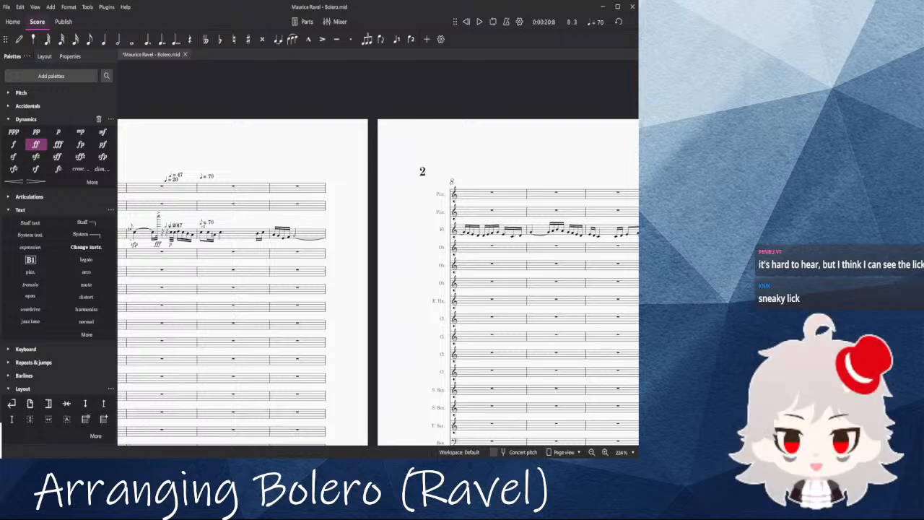
pyautogui.click(201, 237)
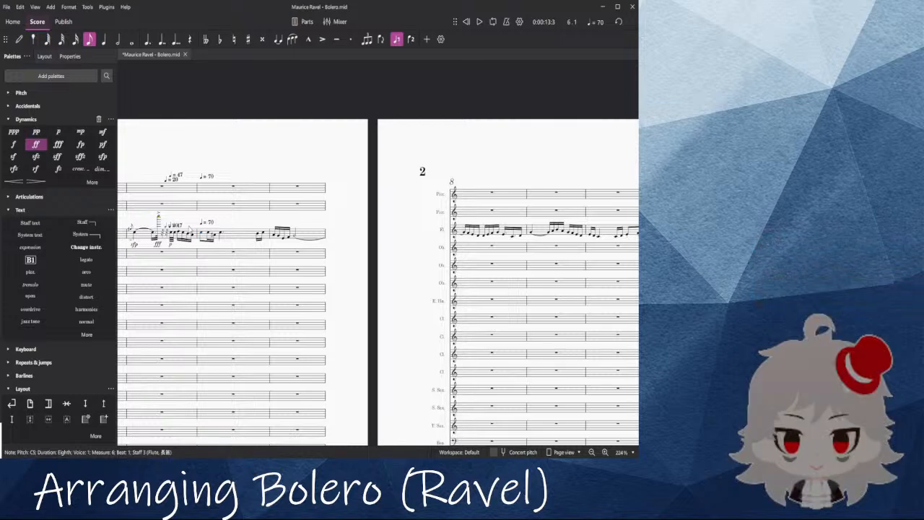
pyautogui.click(212, 145)
pyautogui.moveTo(204, 192); pyautogui.dragTo(373, 230)
pyautogui.moveTo(190, 258); pyautogui.dragTo(273, 223)
pyautogui.moveTo(378, 173); pyautogui.dragTo(489, 111)
pyautogui.moveTo(508, 146); pyautogui.dragTo(509, 70)
pyautogui.moveTo(442, 84); pyautogui.dragTo(279, 89)
pyautogui.moveTo(560, 236); pyautogui.dragTo(412, 190)
pyautogui.scroll(-8, 415, 209)
pyautogui.moveTo(429, 272); pyautogui.dragTo(453, 372)
pyautogui.scroll(10, 456, 218)
pyautogui.scroll(6, 223, 278)
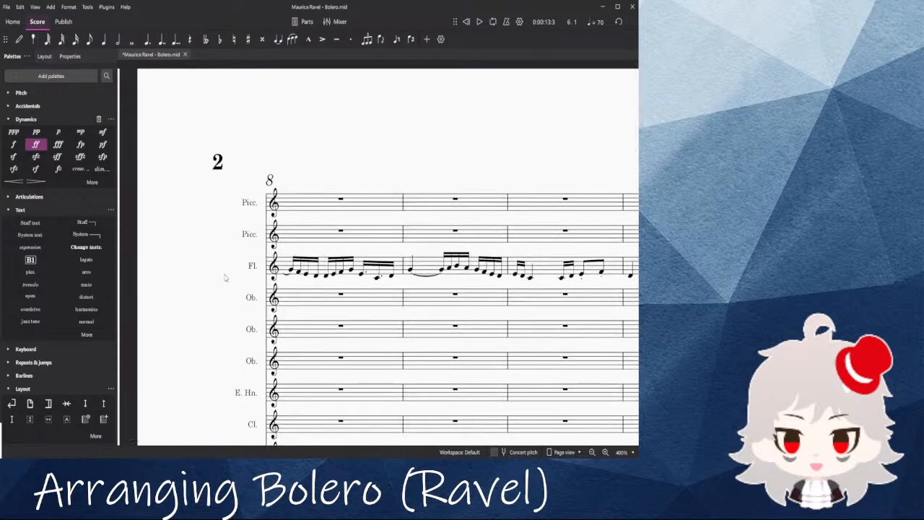
# Step: Play back the flute part from its first sixteenth in measure 7 onward
pyautogui.moveTo(224, 279); pyautogui.dragTo(452, 245)
pyautogui.click(182, 241)
pyautogui.press('space')
pyautogui.moveTo(606, 223); pyautogui.dragTo(201, 220)
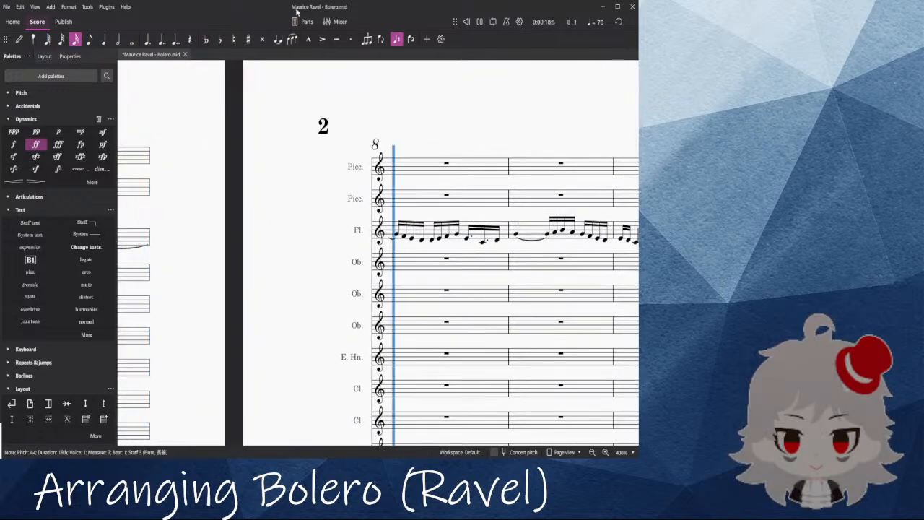
# Step: Raise the master channel's volume in the mixer, close the mixer and stop the playback
pyautogui.click(335, 21)
pyautogui.moveTo(185, 443); pyautogui.dragTo(614, 443)
pyautogui.moveTo(617, 358); pyautogui.dragTo(616, 349)
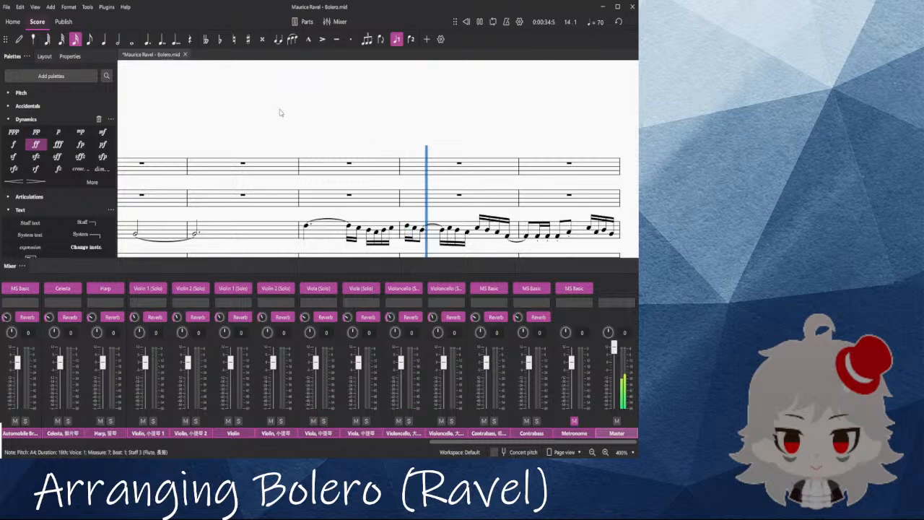
pyautogui.press('F10')
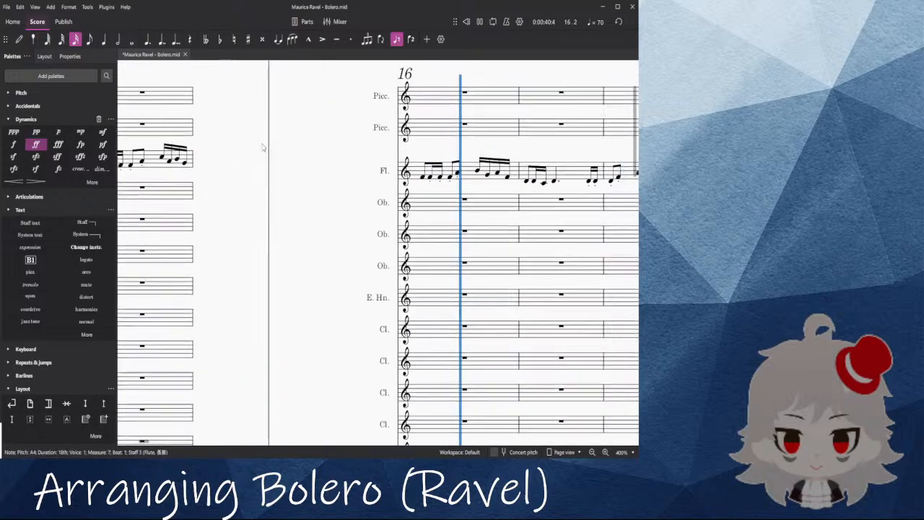
pyautogui.press('space')
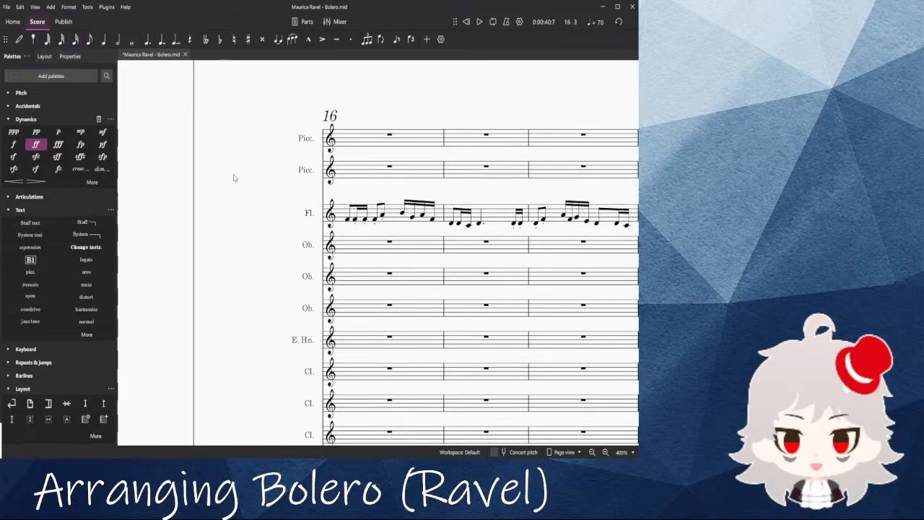
# Step: Play back the score from measure 5 on page 1, stop in measure 7 and clear the selection
pyautogui.moveTo(196, 132); pyautogui.dragTo(332, 133)
pyautogui.moveTo(193, 99); pyautogui.dragTo(524, 121)
pyautogui.moveTo(130, 94); pyautogui.dragTo(474, 109)
pyautogui.moveTo(170, 119); pyautogui.dragTo(565, 106)
pyautogui.moveTo(231, 122); pyautogui.dragTo(539, 123)
pyautogui.click(245, 148)
pyautogui.click(245, 148)
pyautogui.press('space')
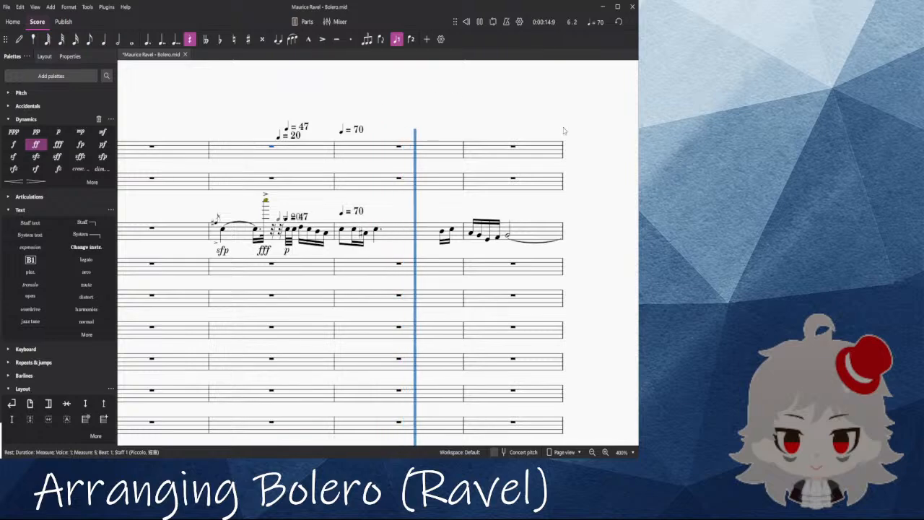
pyautogui.moveTo(342, 230); pyautogui.dragTo(385, 150)
pyautogui.press('space')
pyautogui.click(386, 159)
# Step: Inspect measure 6 of the snare drum staff and play back that passage from measure 5 into measure 7
pyautogui.moveTo(358, 431); pyautogui.dragTo(443, 46)
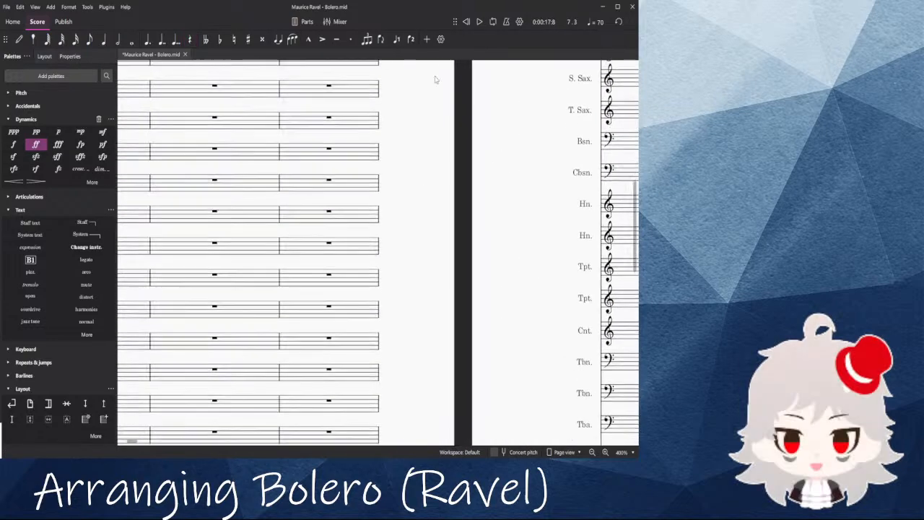
pyautogui.moveTo(448, 296); pyautogui.dragTo(464, 68)
pyautogui.moveTo(406, 400); pyautogui.dragTo(501, 332)
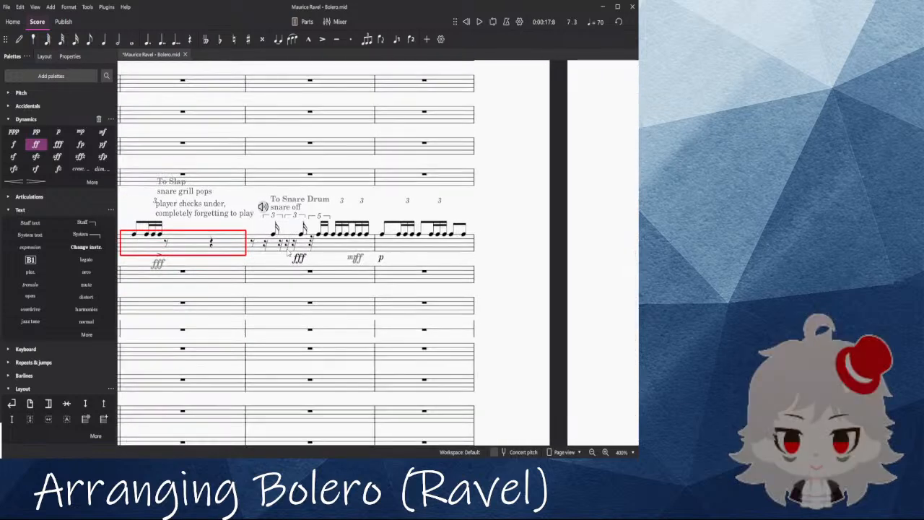
pyautogui.click(275, 247)
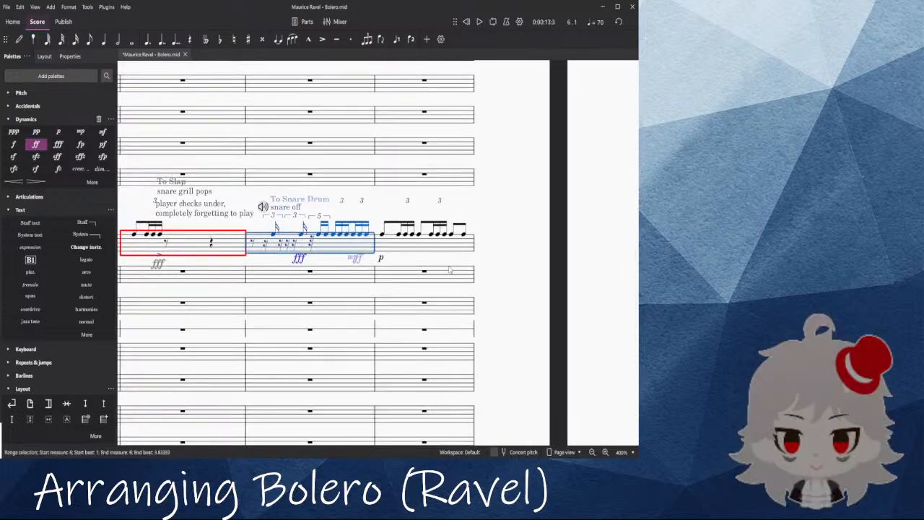
pyautogui.click(494, 269)
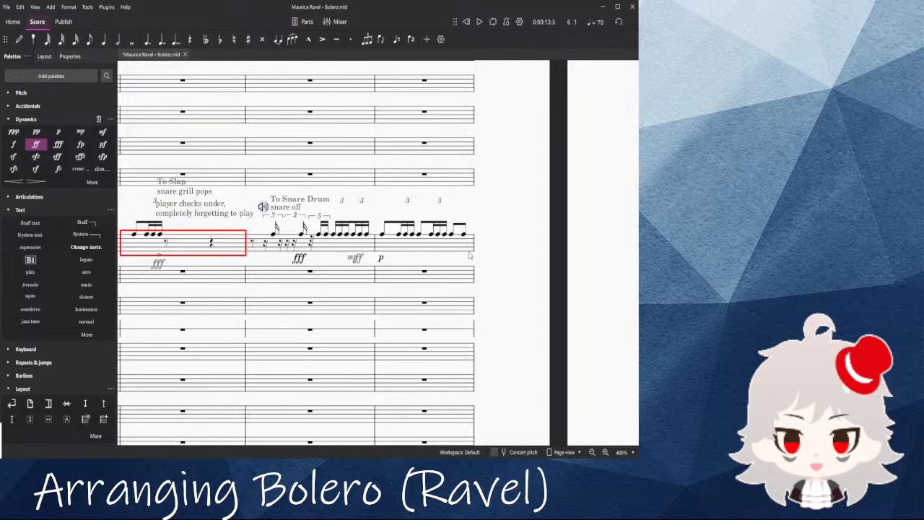
pyautogui.click(133, 234)
pyautogui.press('space')
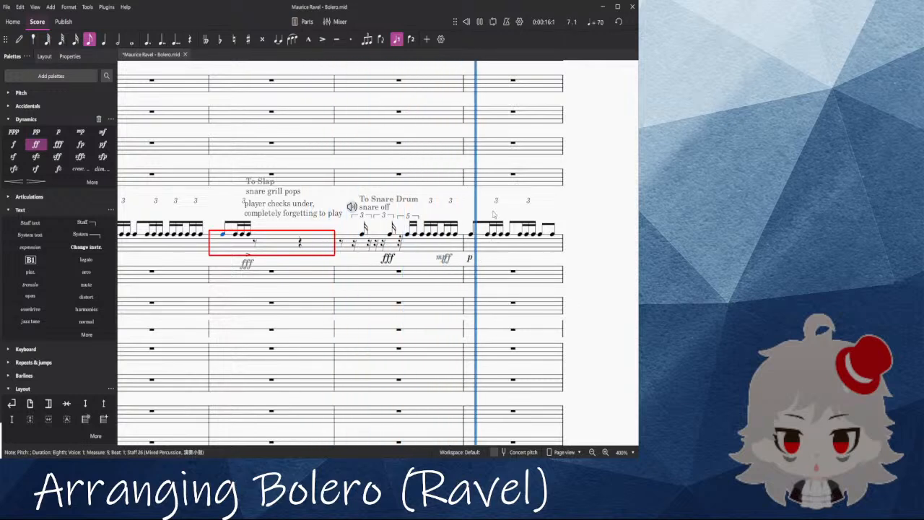
pyautogui.press('space')
# Step: Return to the flute staff and examine the tied half note G4 in measure 7
pyautogui.moveTo(396, 148); pyautogui.dragTo(355, 251)
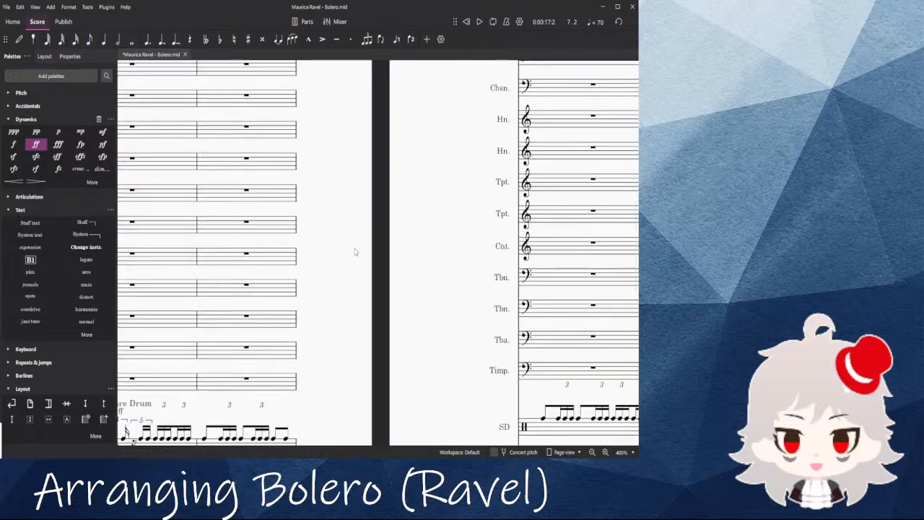
pyautogui.moveTo(404, 145); pyautogui.dragTo(306, 379)
pyautogui.moveTo(296, 103); pyautogui.dragTo(514, 373)
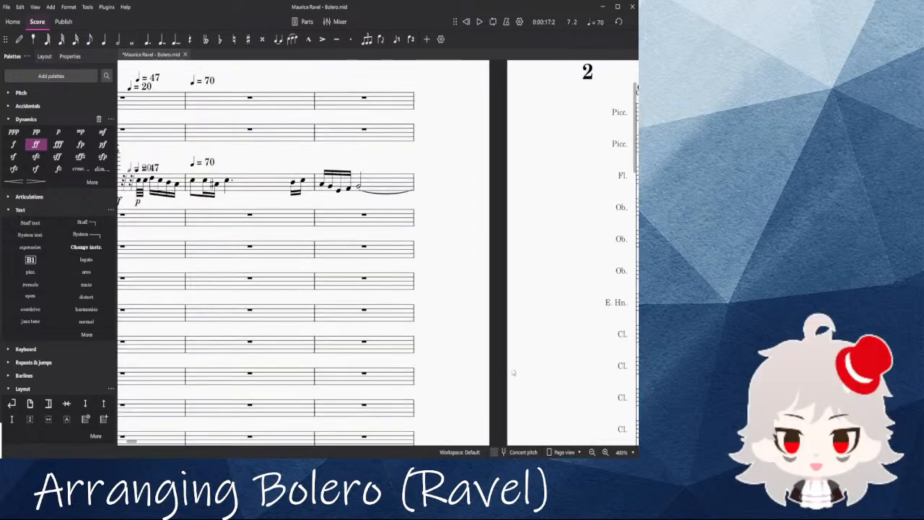
pyautogui.click(357, 187)
pyautogui.keyDown('ctrl'); pyautogui.scroll(5, 357, 187); pyautogui.keyUp('ctrl')
pyautogui.scroll(3, 29, 159)
pyautogui.scroll(2, 20, 141)
pyautogui.scroll(-5, 43, 187)
pyautogui.keyDown('ctrl'); pyautogui.scroll(-8, 431, 258); pyautogui.keyUp('ctrl')
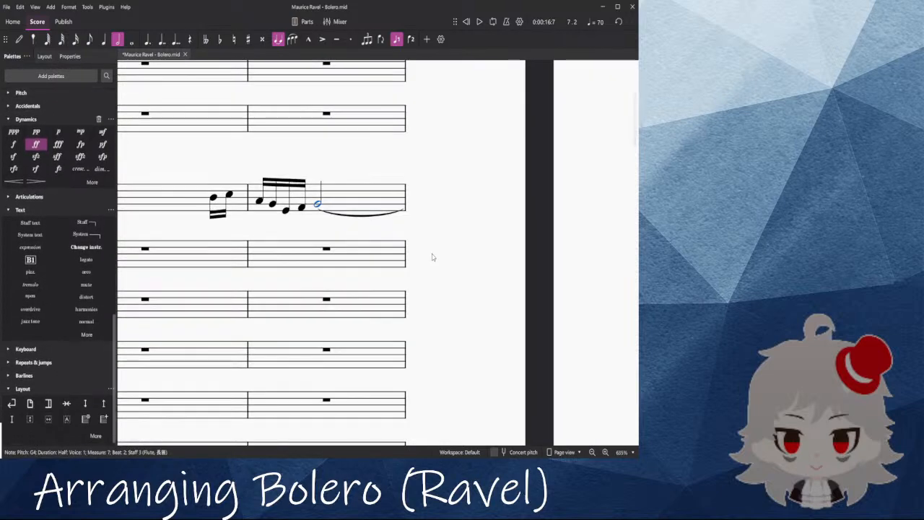
# Step: Look ahead to page 6 and select the first note of the bassoon solo in measure 41
pyautogui.moveTo(479, 123); pyautogui.dragTo(73, 162)
pyautogui.moveTo(447, 158); pyautogui.dragTo(15, 145)
pyautogui.moveTo(541, 141); pyautogui.dragTo(1, 125)
pyautogui.click(358, 140)
pyautogui.hscroll(8, 281, 142)
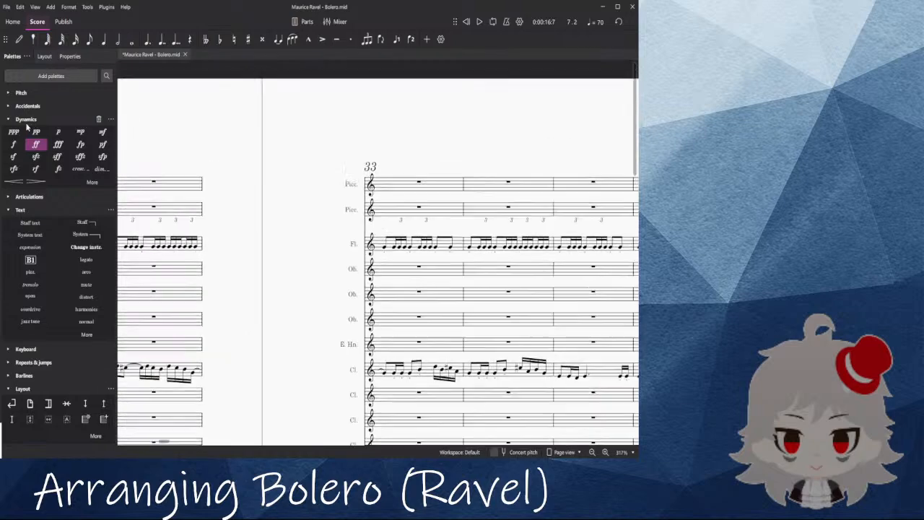
pyautogui.scroll(-5, 303, 164)
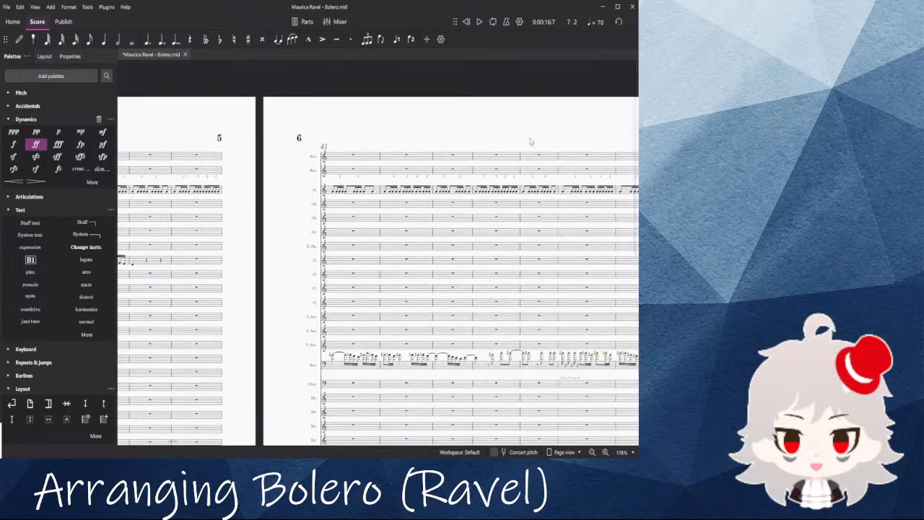
pyautogui.moveTo(570, 143); pyautogui.dragTo(184, 134)
pyautogui.moveTo(477, 111); pyautogui.dragTo(631, 125)
pyautogui.moveTo(513, 332); pyautogui.dragTo(650, 236)
pyautogui.scroll(5, 133, 252)
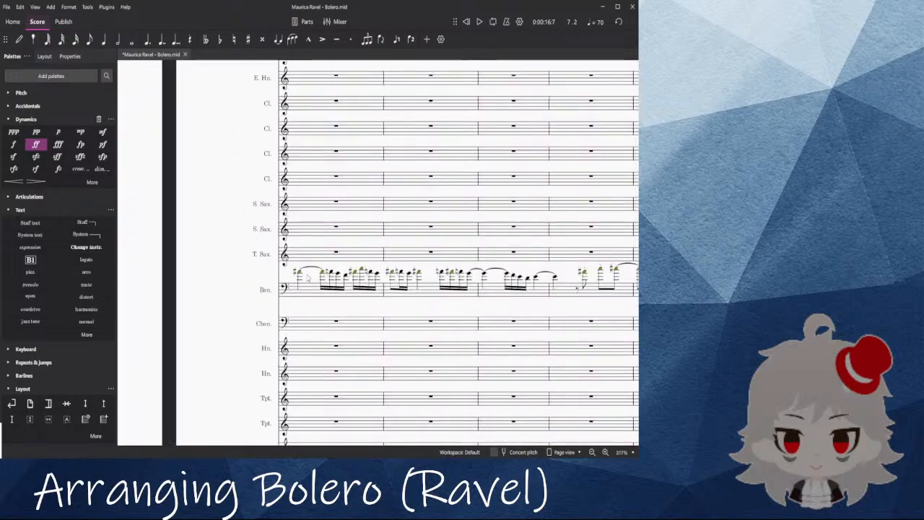
pyautogui.click(299, 277)
# Step: Browse ahead through the score to the full orchestral passage on pages 30 and 31, around measure 207
pyautogui.scroll(-8, 369, 303)
pyautogui.moveTo(580, 302); pyautogui.dragTo(8, 271)
pyautogui.moveTo(540, 102); pyautogui.dragTo(14, 100)
pyautogui.moveTo(459, 108); pyautogui.dragTo(3, 71)
pyautogui.moveTo(491, 111); pyautogui.dragTo(103, 231)
pyautogui.moveTo(404, 167); pyautogui.dragTo(64, 143)
pyautogui.moveTo(433, 156); pyautogui.dragTo(143, 177)
pyautogui.moveTo(252, 443); pyautogui.dragTo(431, 443)
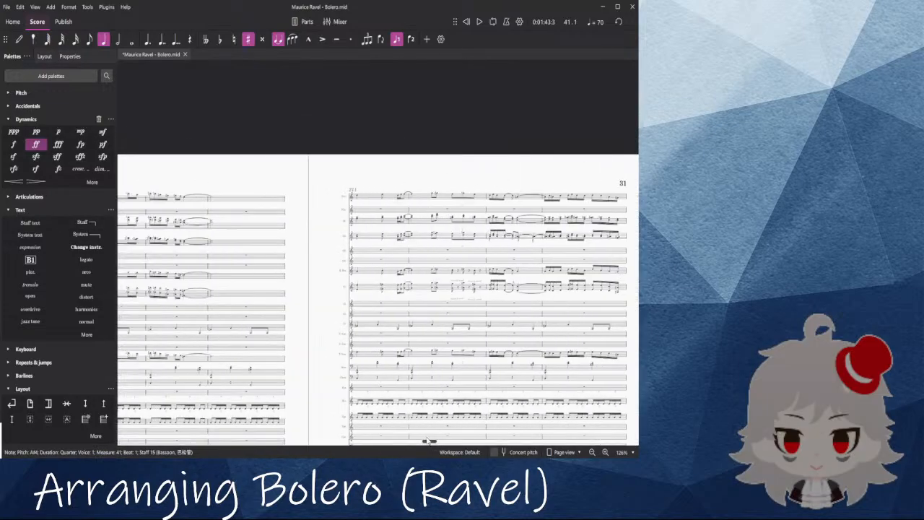
pyautogui.moveTo(321, 316); pyautogui.dragTo(479, 271)
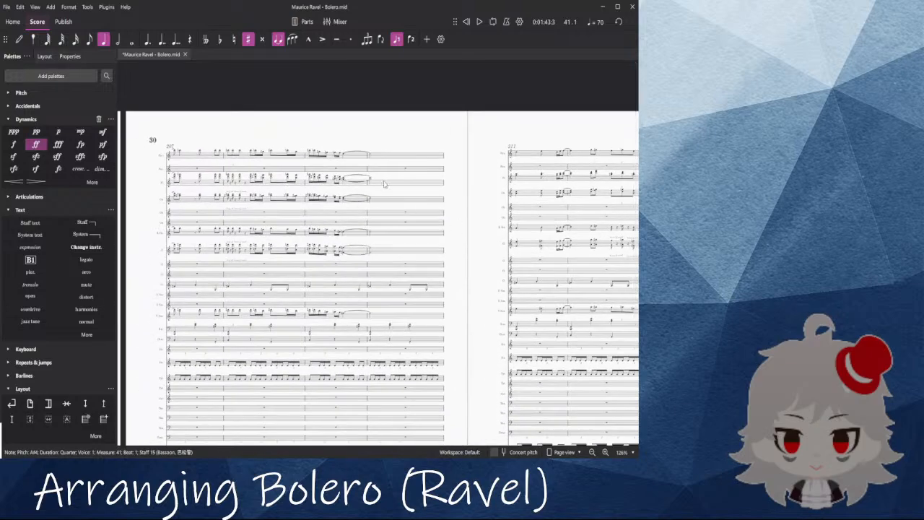
# Step: Play back a short excerpt of the orchestral passage from the piccolo's first note in measure 209
pyautogui.click(312, 154)
pyautogui.press('space')
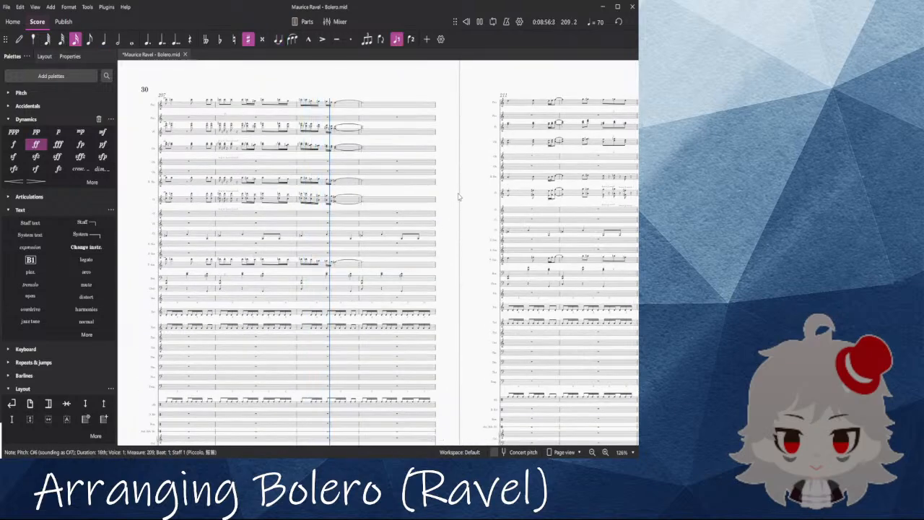
pyautogui.press('space')
# Step: Go back to measure 203 and briefly play the passage from the piccolo's first note
pyautogui.moveTo(163, 93); pyautogui.dragTo(609, 115)
pyautogui.moveTo(300, 99); pyautogui.dragTo(144, 97)
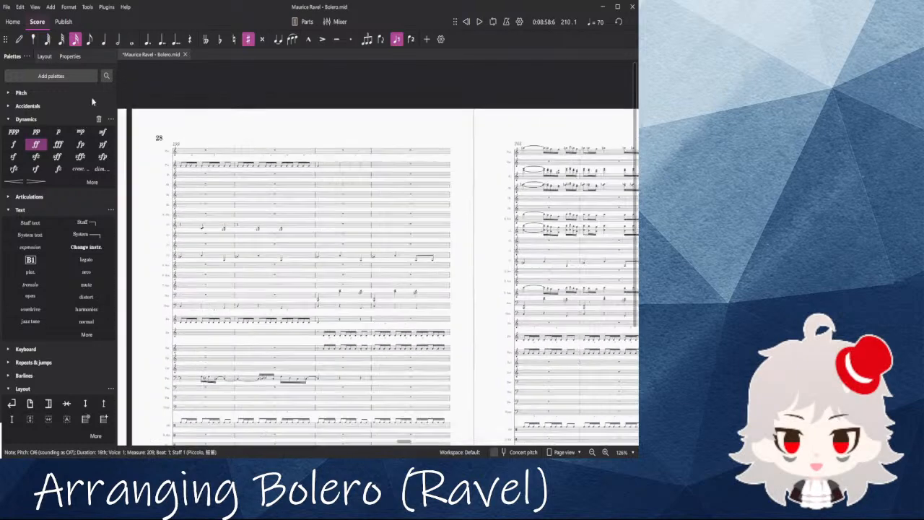
pyautogui.click(454, 151)
pyautogui.click(456, 149)
pyautogui.press('space')
pyautogui.press('space')
# Step: Add a Swing marking at the piccolo's first note in measure 203
pyautogui.scroll(7, 143, 82)
pyautogui.scroll(6, 144, 82)
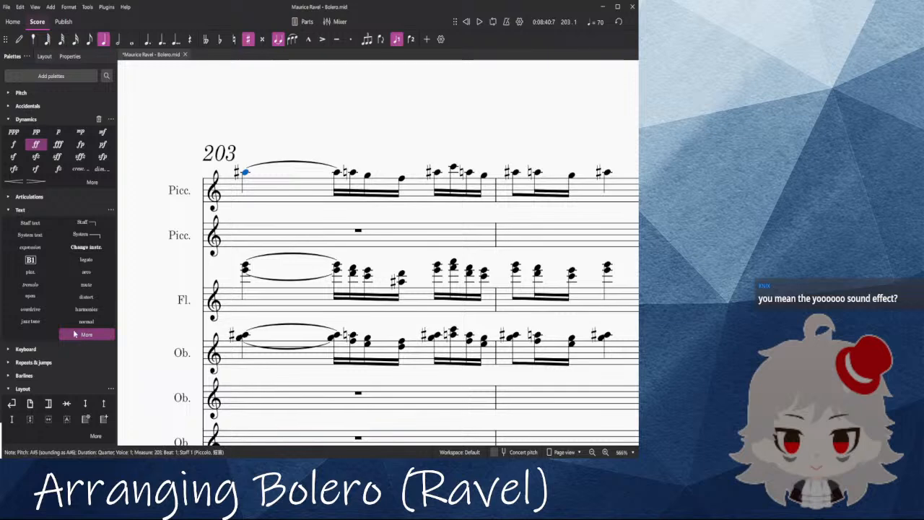
pyautogui.scroll(5, 60, 264)
pyautogui.scroll(4, 60, 264)
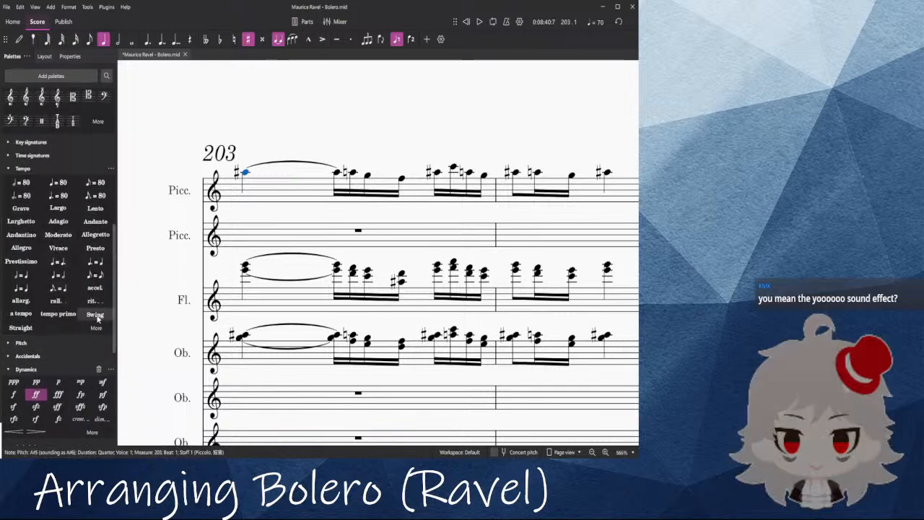
pyautogui.click(98, 315)
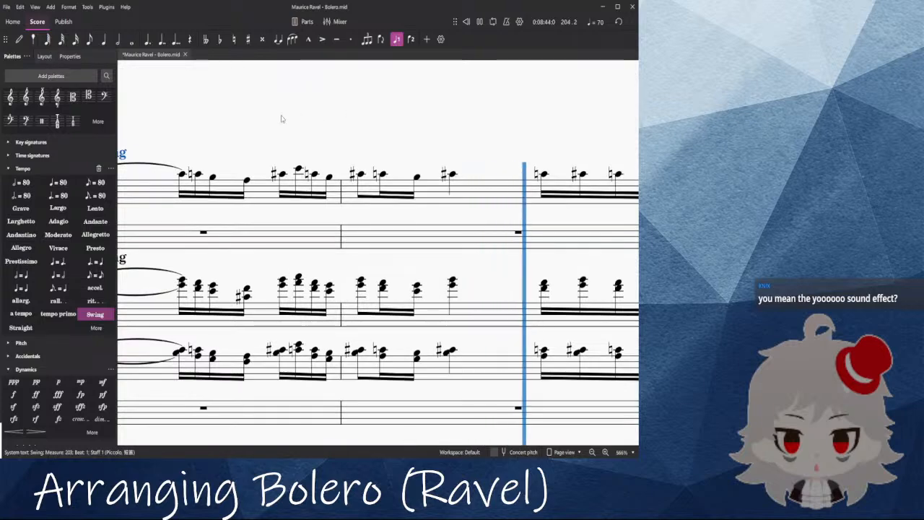
# Step: Listen to the swing feel by playing measures 203 and 204 from the piccolo's first note
pyautogui.press('space')
pyautogui.moveTo(143, 110); pyautogui.dragTo(586, 110)
pyautogui.moveTo(151, 159); pyautogui.dragTo(336, 180)
pyautogui.click(412, 140)
pyautogui.click(292, 180)
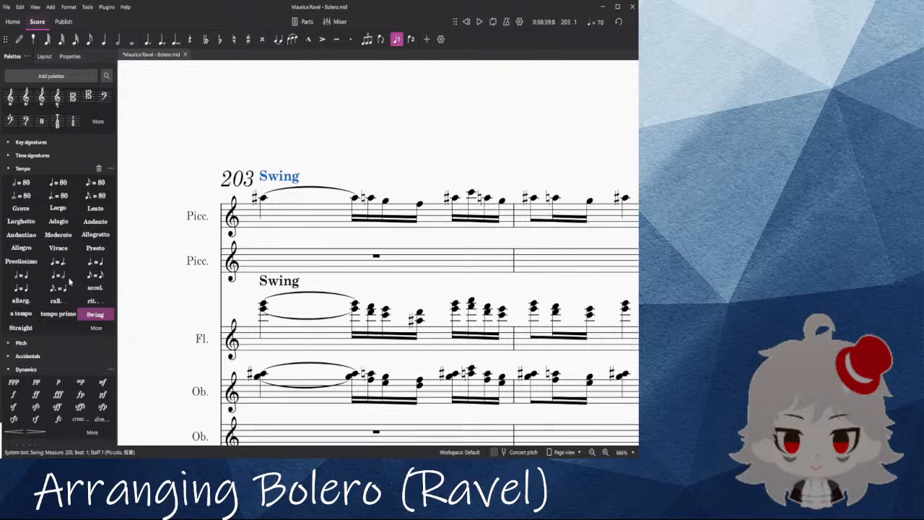
pyautogui.moveTo(162, 339); pyautogui.dragTo(143, 347)
pyautogui.click(156, 271)
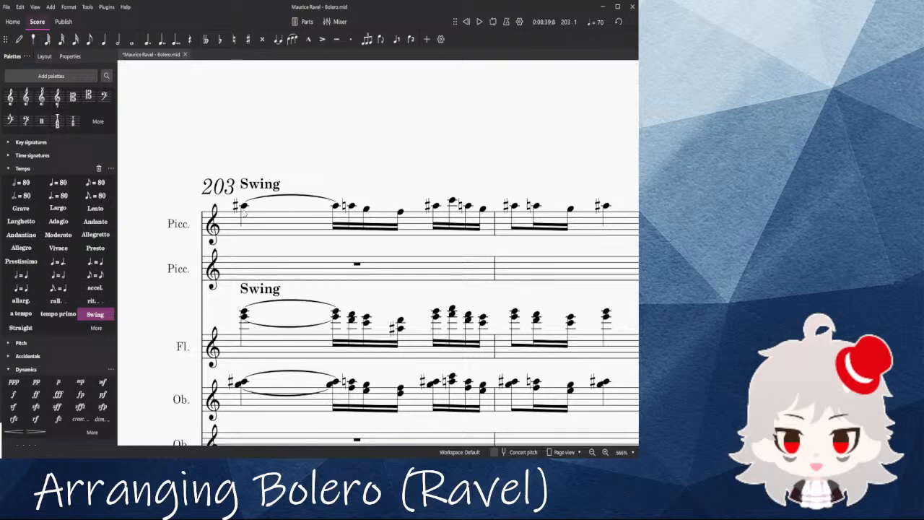
pyautogui.click(244, 207)
pyautogui.press('space')
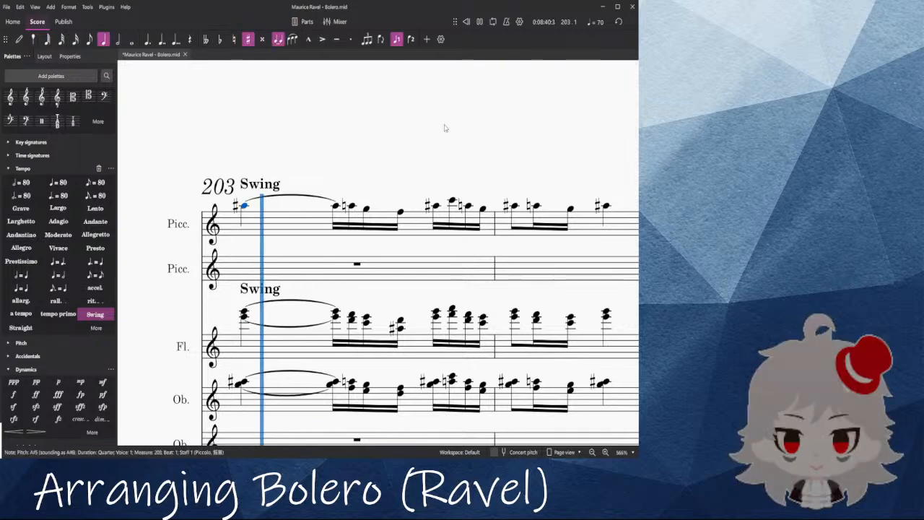
pyautogui.keyDown('ctrl'); pyautogui.scroll(-3, 311, 107); pyautogui.keyUp('ctrl')
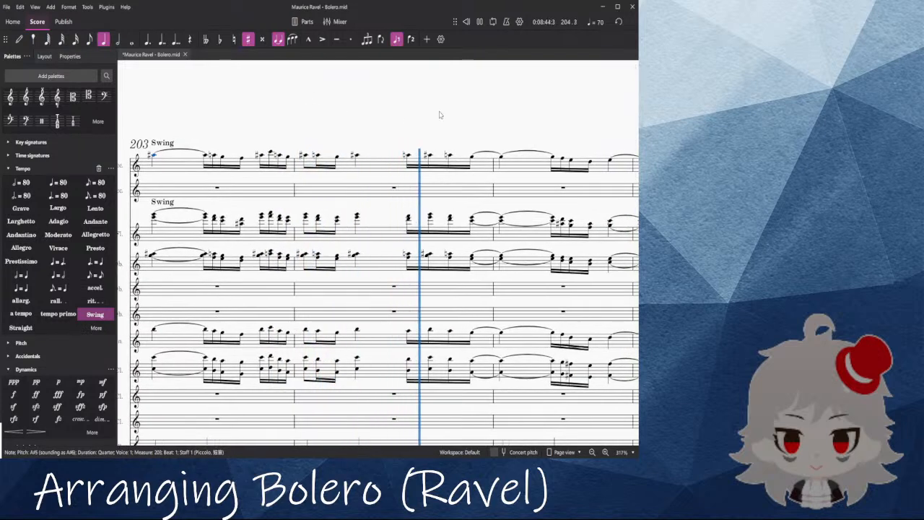
pyautogui.press('space')
# Step: Try changing the notes on beat 2 of measure 203, from the piccolo down to the saxophone melody staff, to dotted sixteenths
pyautogui.keyDown('ctrl'); pyautogui.scroll(6, 211, 156); pyautogui.keyUp('ctrl')
pyautogui.press('Right')
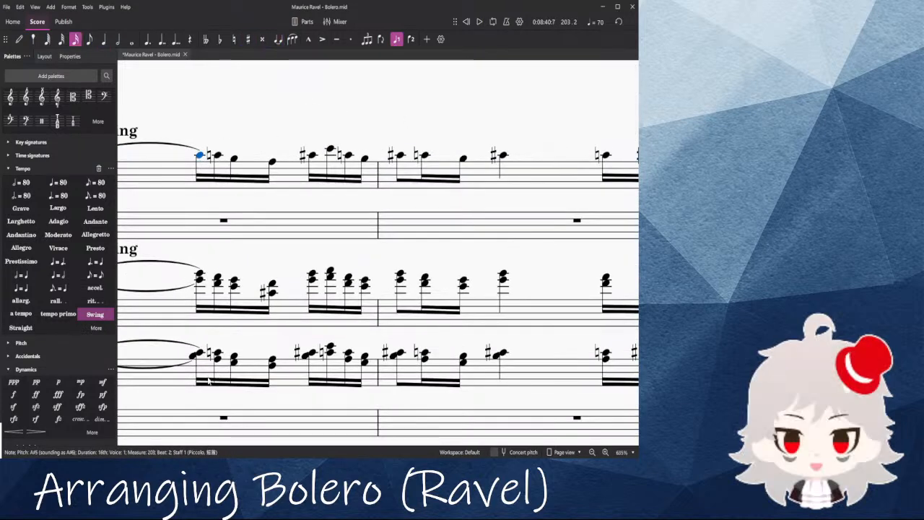
pyautogui.keyDown('ctrl'); pyautogui.scroll(-6, 201, 393); pyautogui.keyUp('ctrl')
pyautogui.scroll(-10, 203, 427)
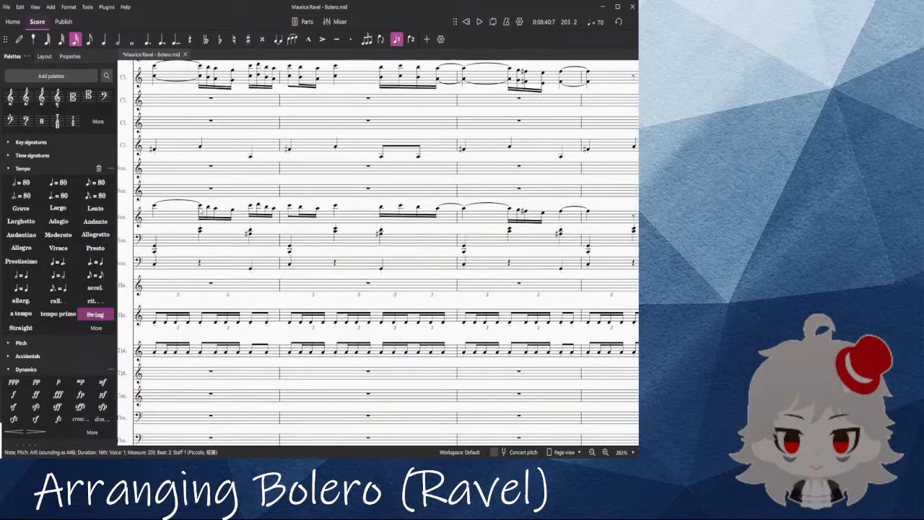
pyautogui.keyDown('shift'); pyautogui.click(200, 211); pyautogui.keyUp('shift')
pyautogui.scroll(3, 174, 108)
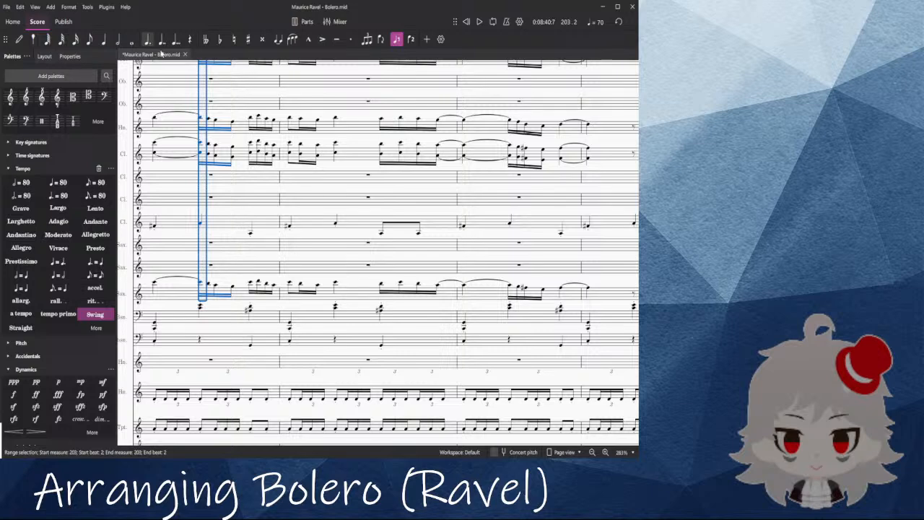
pyautogui.click(148, 40)
pyautogui.hotkey('ctrl', 'z')
pyautogui.scroll(4, 189, 97)
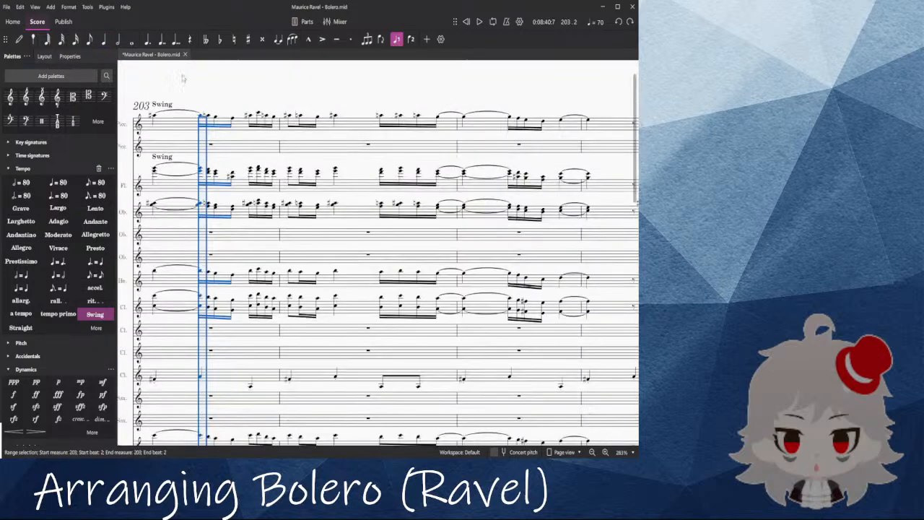
pyautogui.click(146, 41)
pyautogui.hotkey('ctrl', 'z')
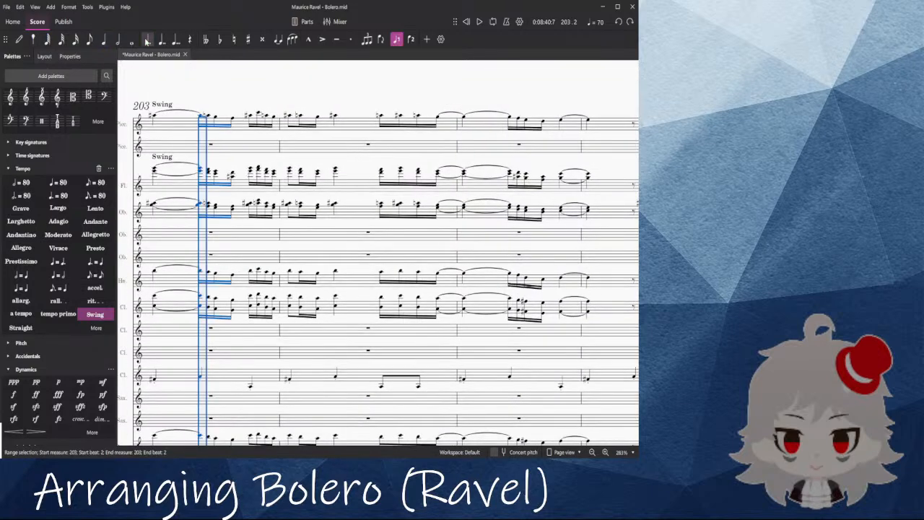
pyautogui.click(75, 40)
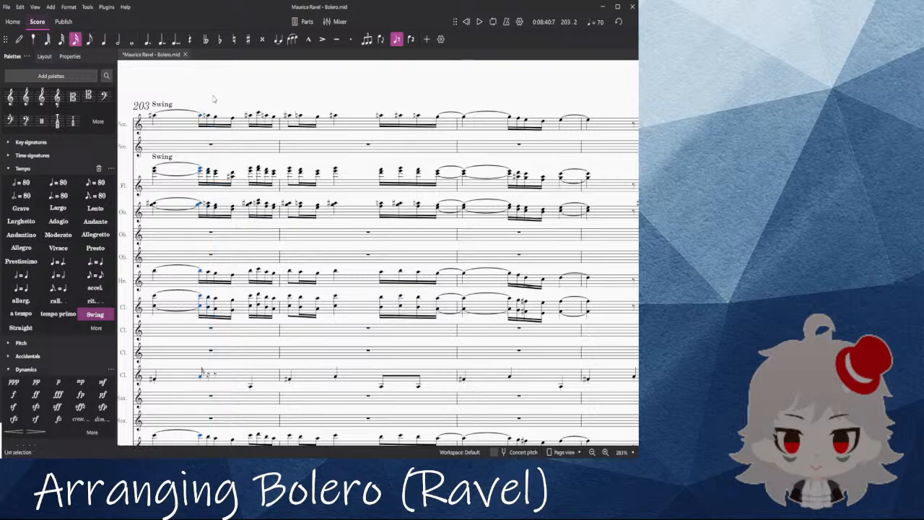
pyautogui.click(149, 41)
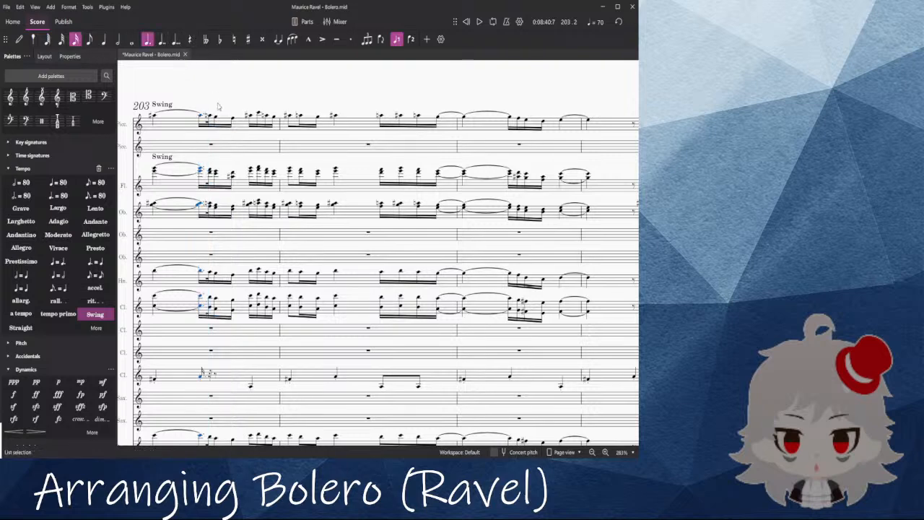
# Step: Try to dot the notes on the second half of beat 2 in measure 203 across the same staves
pyautogui.click(216, 121)
pyautogui.scroll(-3, 215, 121)
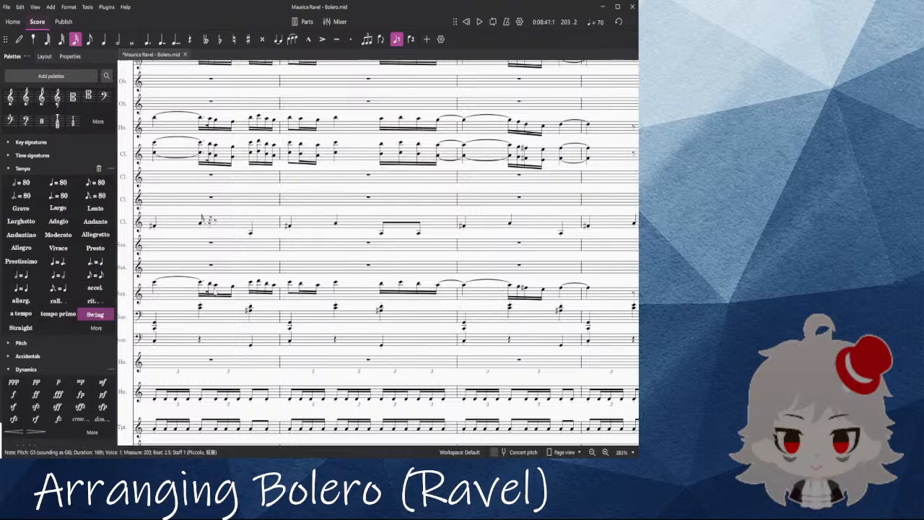
pyautogui.keyDown('shift'); pyautogui.click(219, 287); pyautogui.keyUp('shift')
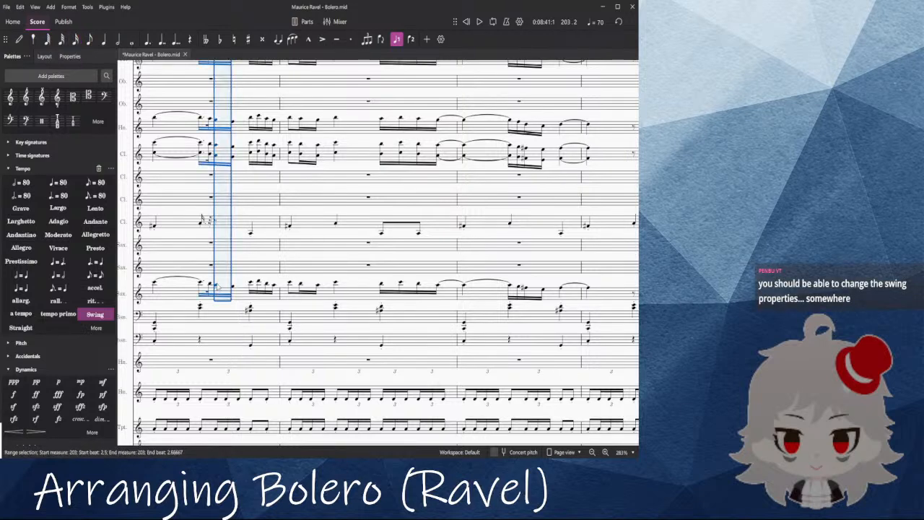
pyautogui.click(148, 40)
pyautogui.hotkey('ctrl', 'z')
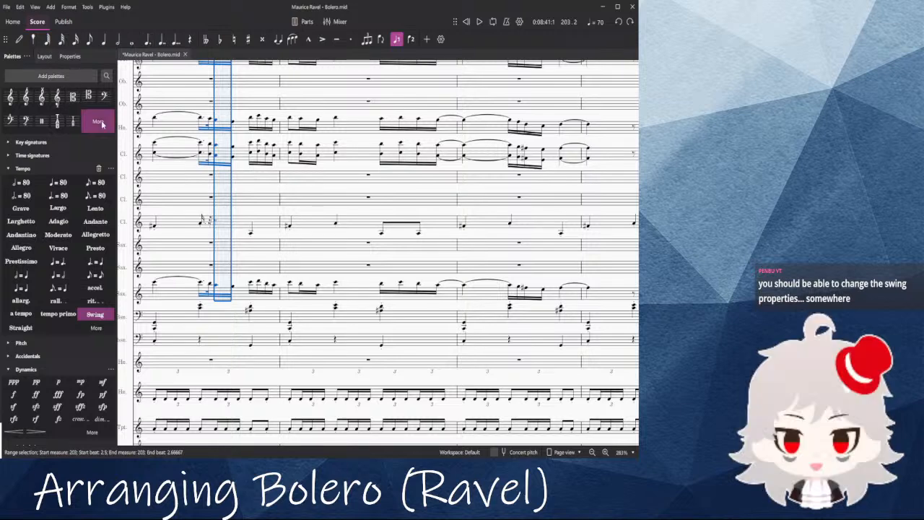
# Step: Examine the properties of the Swing marking at measure 203, including its additional text options, for swing settings
pyautogui.scroll(5, 161, 171)
pyautogui.click(162, 182)
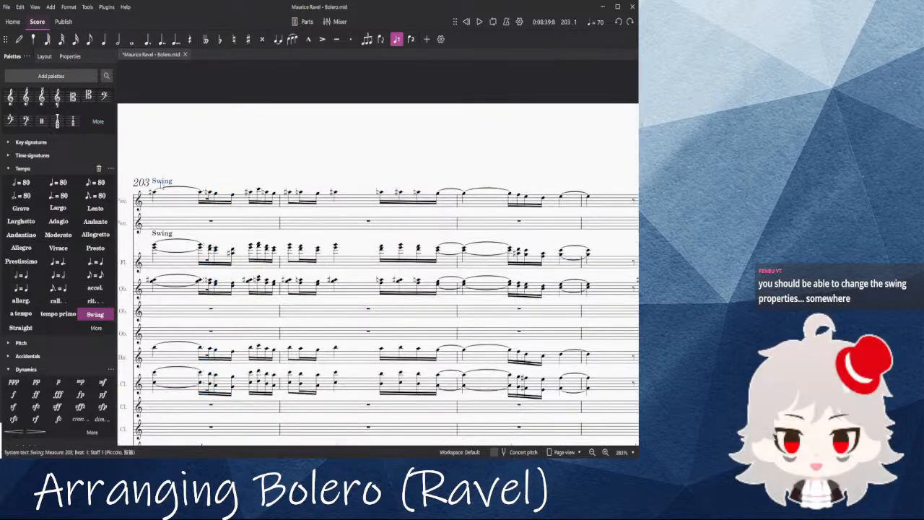
pyautogui.click(70, 56)
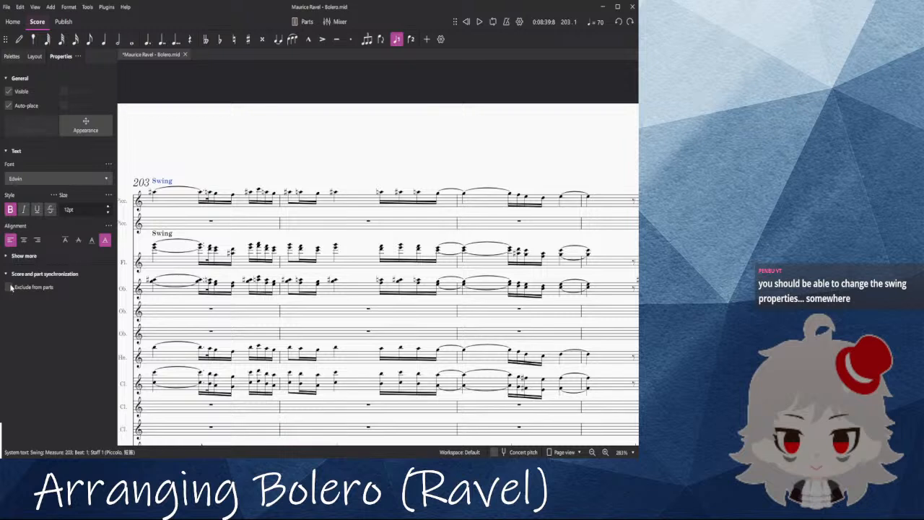
pyautogui.click(9, 257)
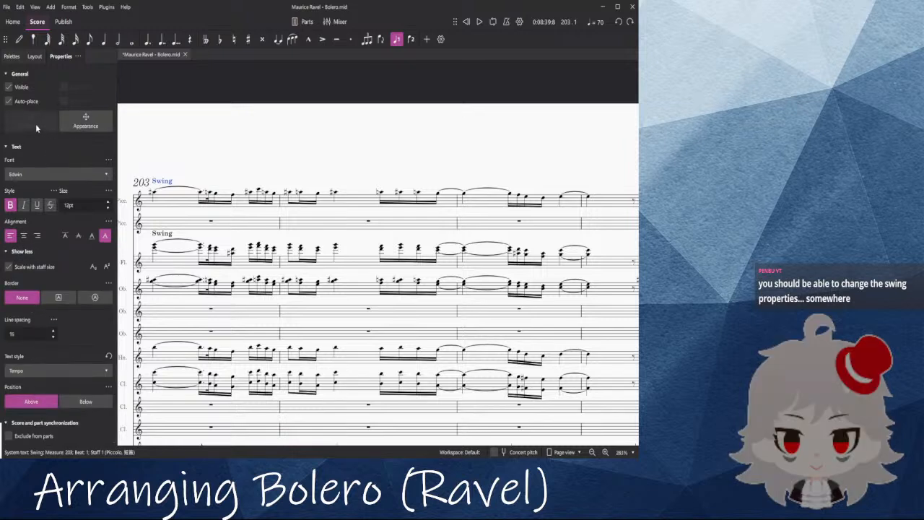
pyautogui.scroll(4, 128, 190)
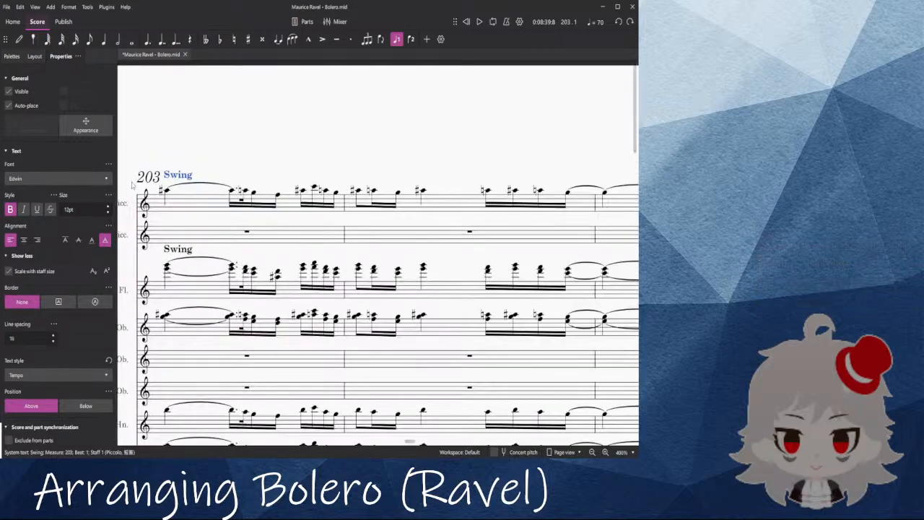
pyautogui.moveTo(190, 130); pyautogui.dragTo(246, 101)
pyautogui.scroll(-1, 104, 338)
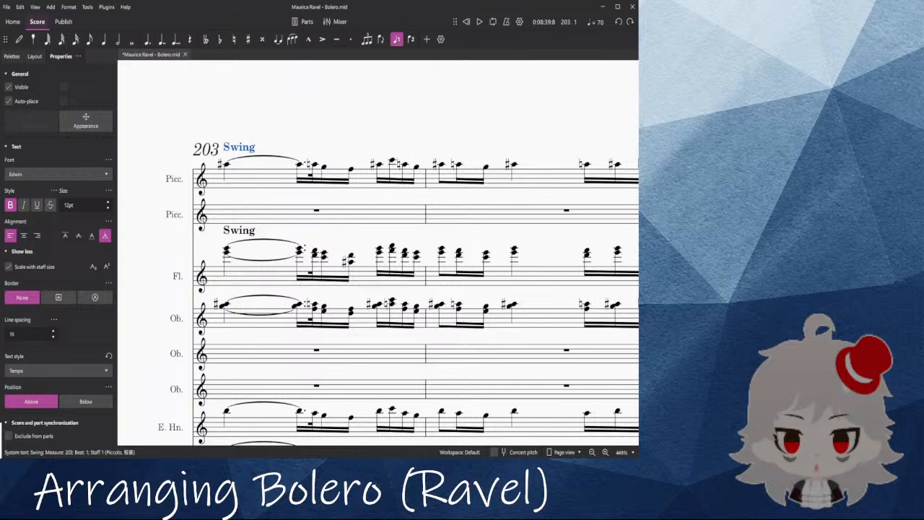
pyautogui.moveTo(180, 114); pyautogui.dragTo(181, 114)
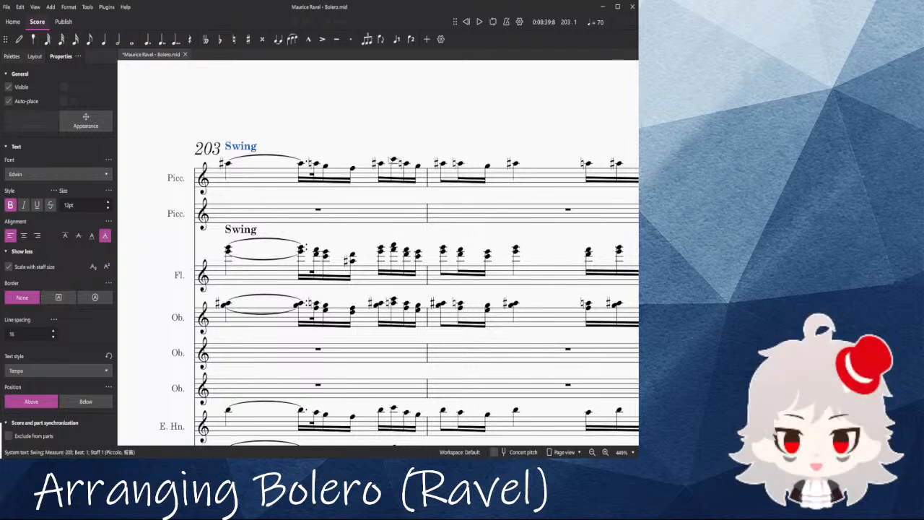
pyautogui.press('Escape')
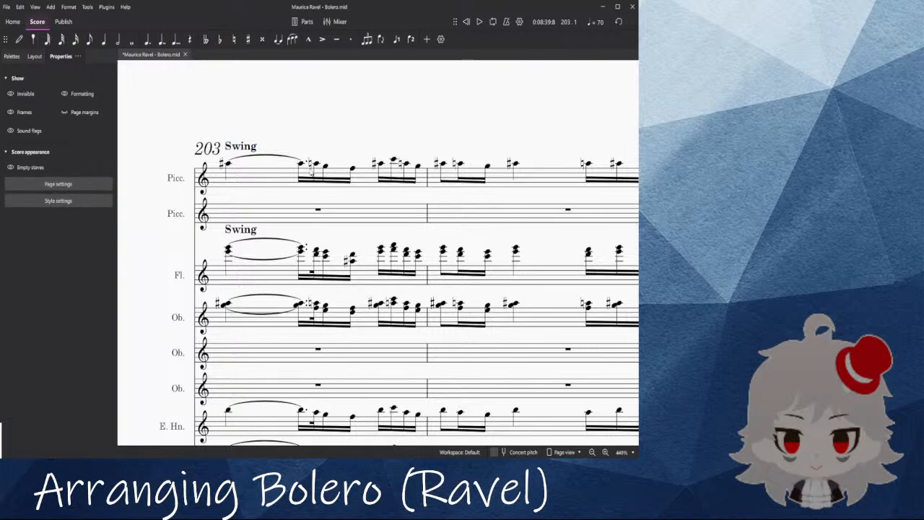
# Step: Undo the dotted-sixteenth rhythm changes on beat 2 of measure 203
pyautogui.click(299, 163)
pyautogui.scroll(-2, 316, 142)
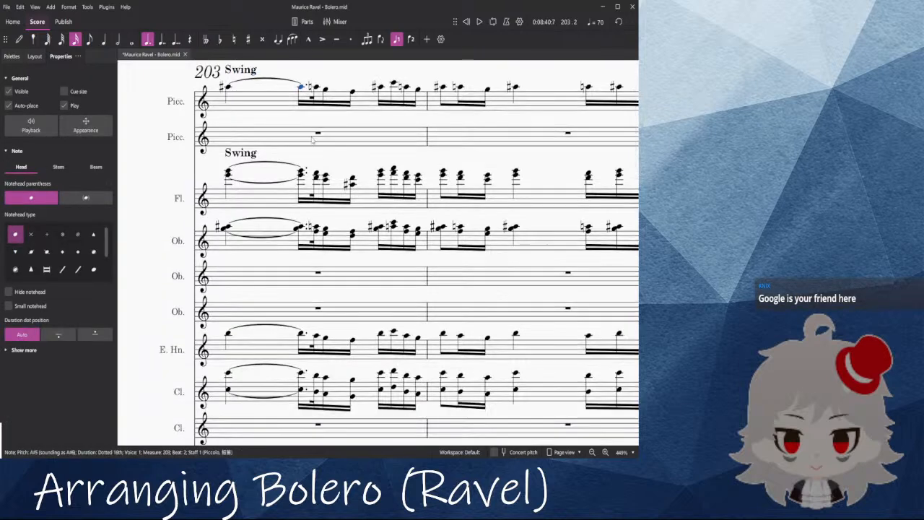
pyautogui.hotkey('ctrl', 'z')
pyautogui.hotkey('ctrl', 'z')
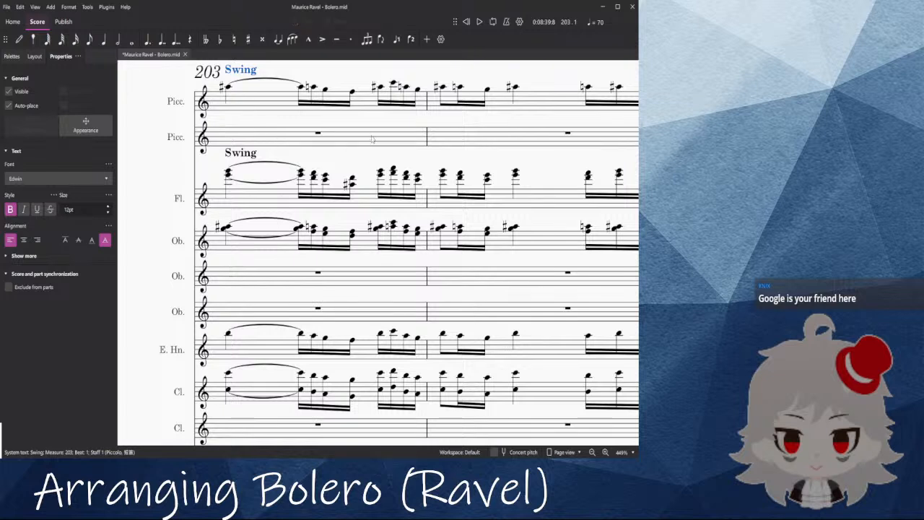
pyautogui.press('Escape')
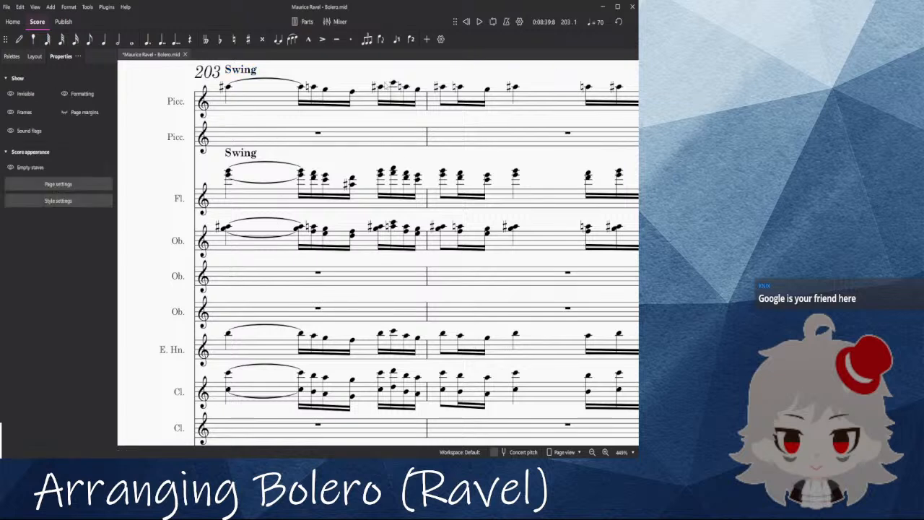
# Step: Replay measures 203 and 204 with the original sixteenth notes, starting from the piccolo's first note
pyautogui.click(228, 86)
pyautogui.press('space')
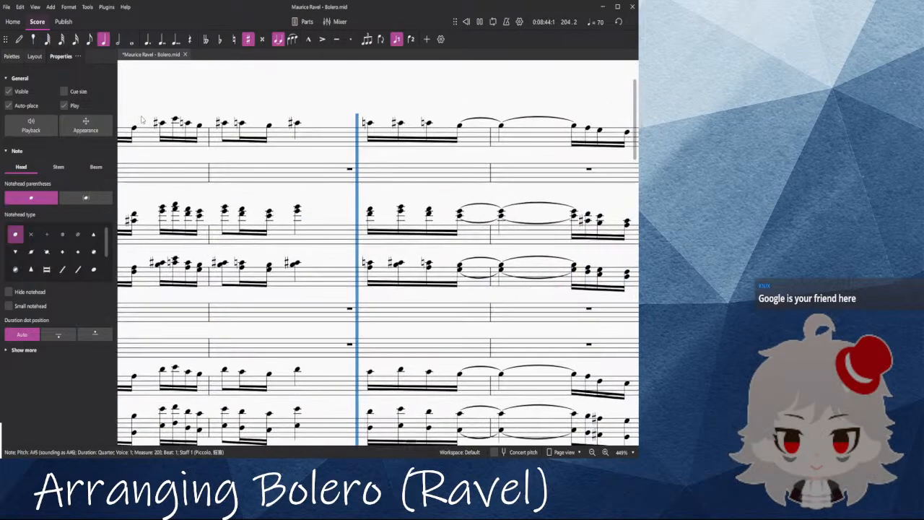
pyautogui.press('space')
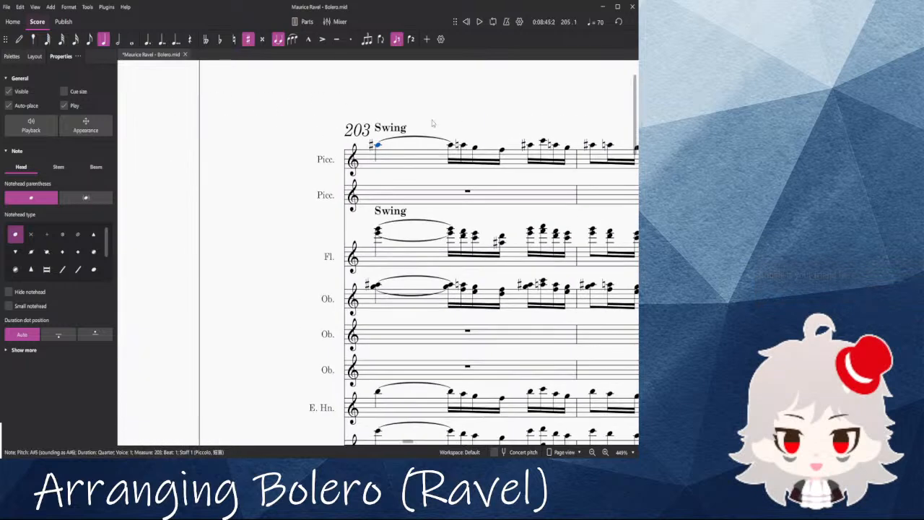
# Step: Play the swung passage from the Swing marking at measure 203 through to measure 209
pyautogui.click(403, 130)
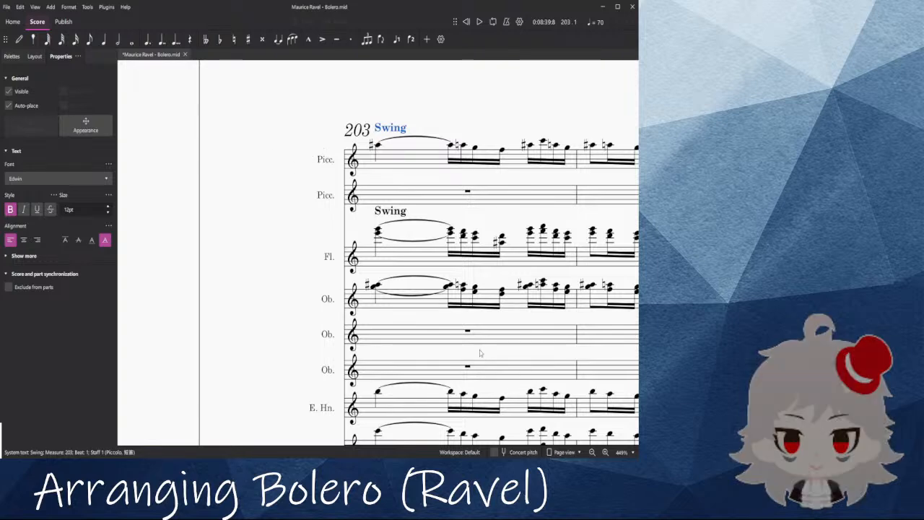
pyautogui.press('Escape')
pyautogui.press('space')
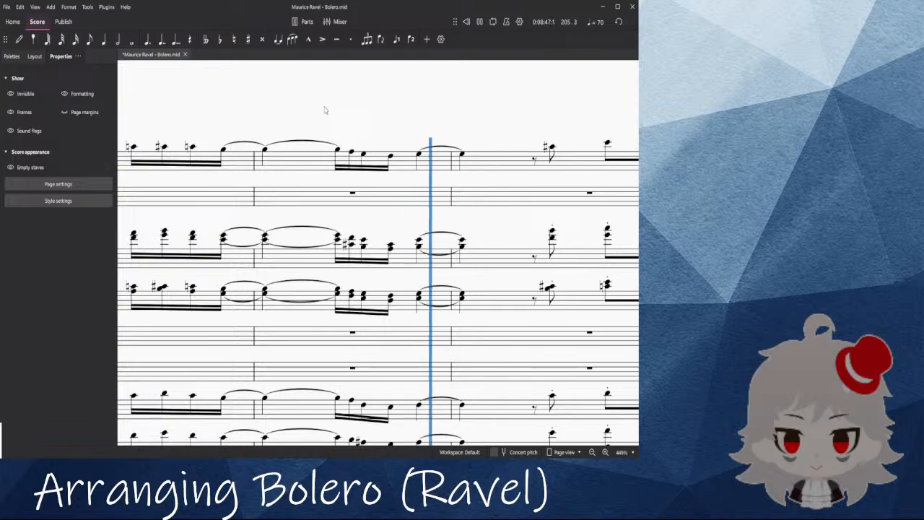
pyautogui.scroll(-2, 340, 111)
pyautogui.moveTo(497, 96); pyautogui.dragTo(180, 86)
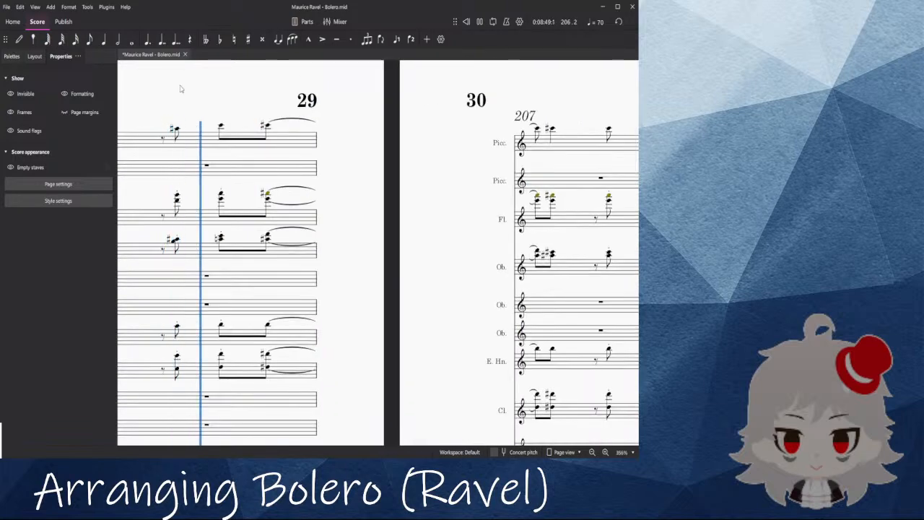
pyautogui.moveTo(535, 86); pyautogui.dragTo(464, 95)
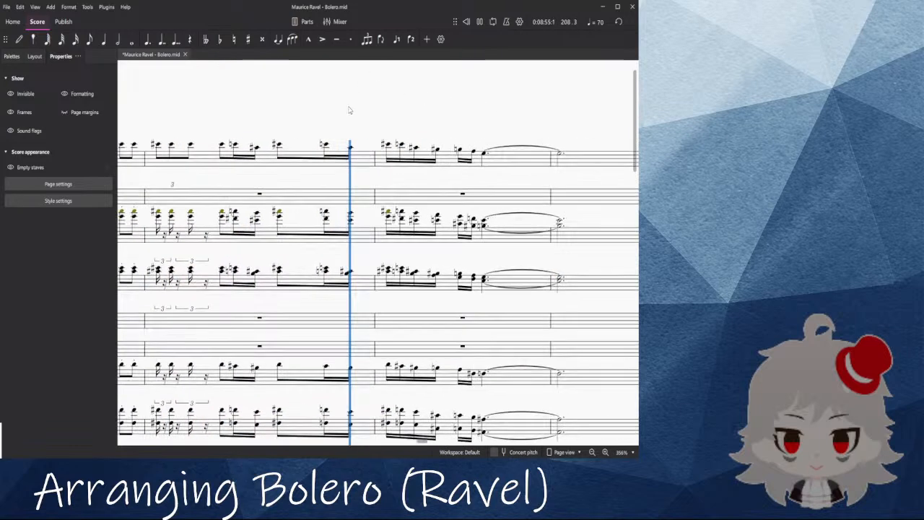
pyautogui.press('space')
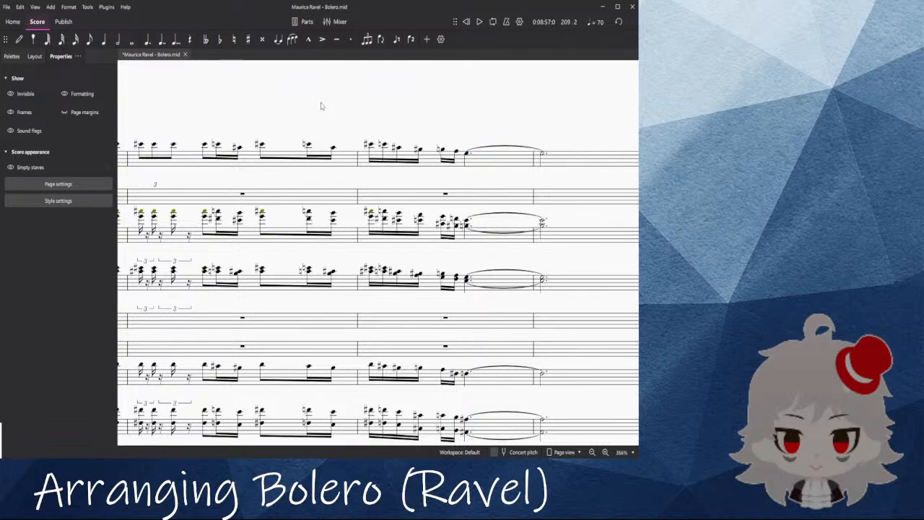
# Step: Return to the piccolo's first note in measure 203 and replay the passage into measure 204
pyautogui.keyDown('ctrl'); pyautogui.scroll(-5, 339, 102); pyautogui.keyUp('ctrl')
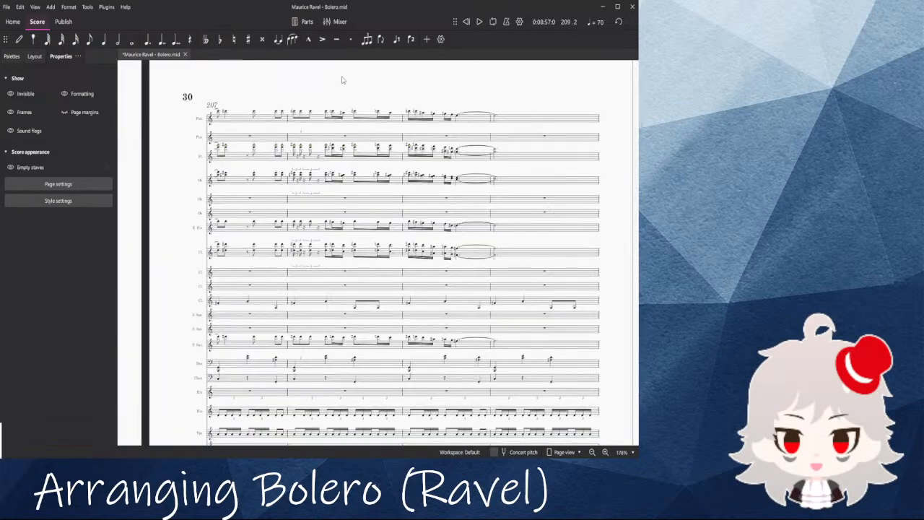
pyautogui.hscroll(-5, 208, 91)
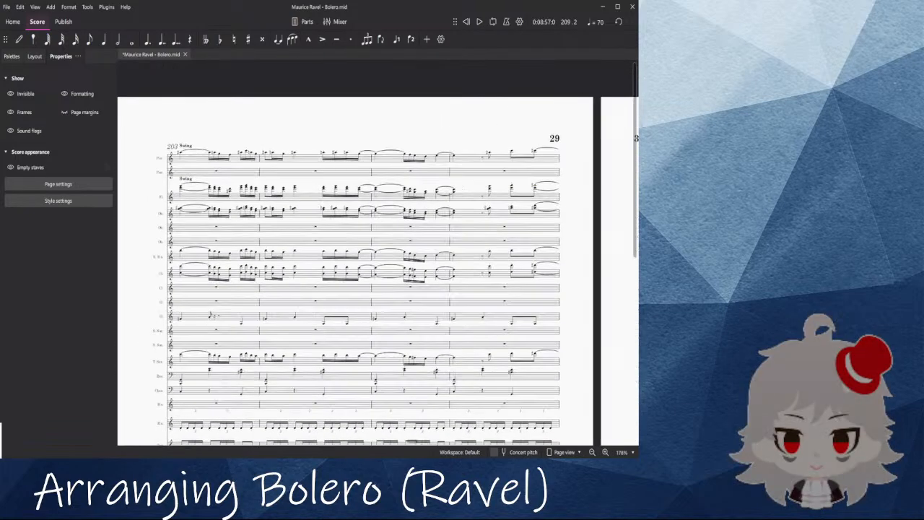
pyautogui.hscroll(-3, 439, 109)
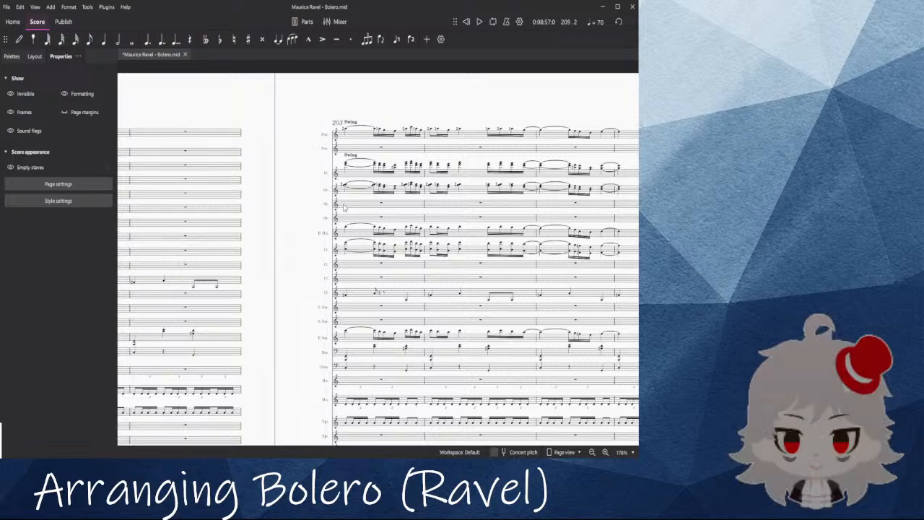
pyautogui.scroll(5, 364, 203)
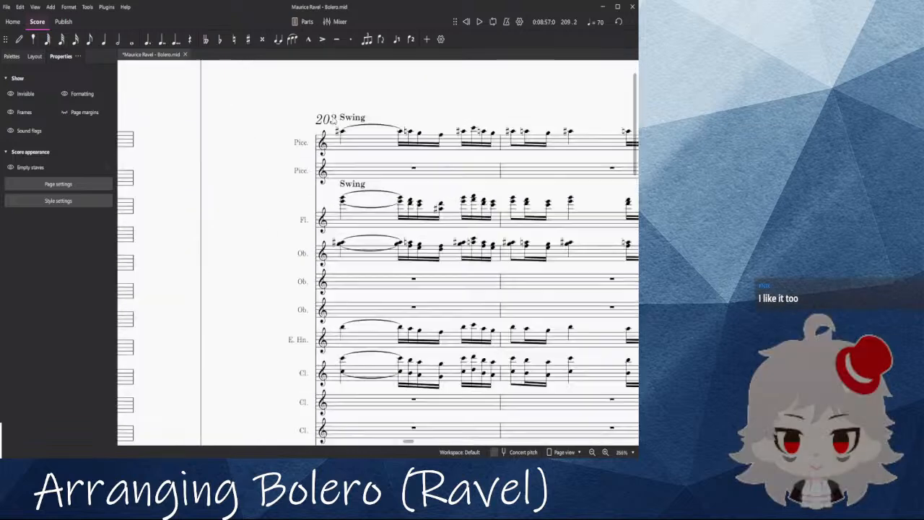
pyautogui.click(343, 135)
pyautogui.press('space')
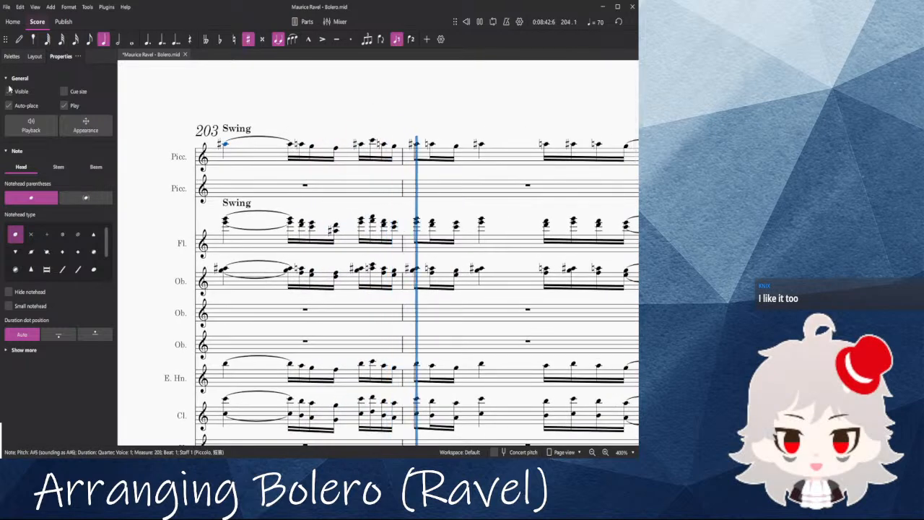
pyautogui.press('space')
# Step: Check the tempo palette for further swing markings with the piccolo's first note in measure 203 selected
pyautogui.click(12, 57)
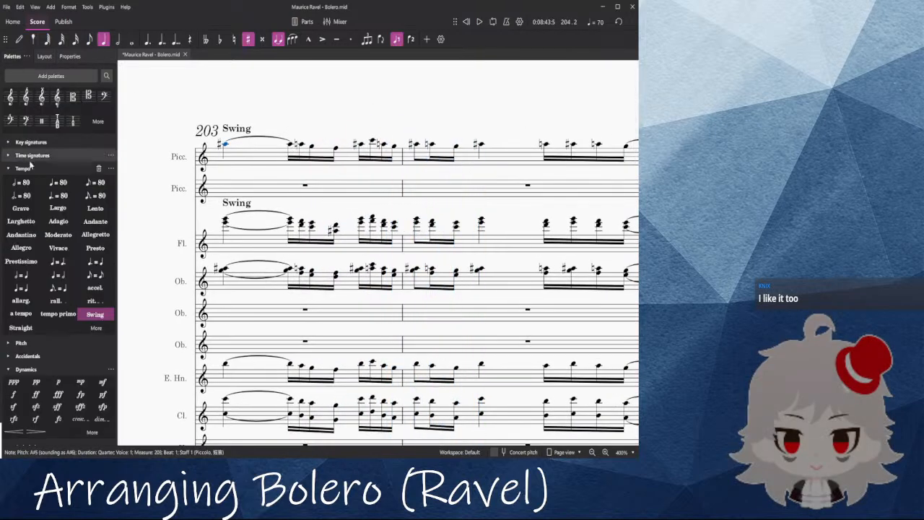
pyautogui.click(300, 103)
pyautogui.moveTo(279, 113); pyautogui.dragTo(380, 115)
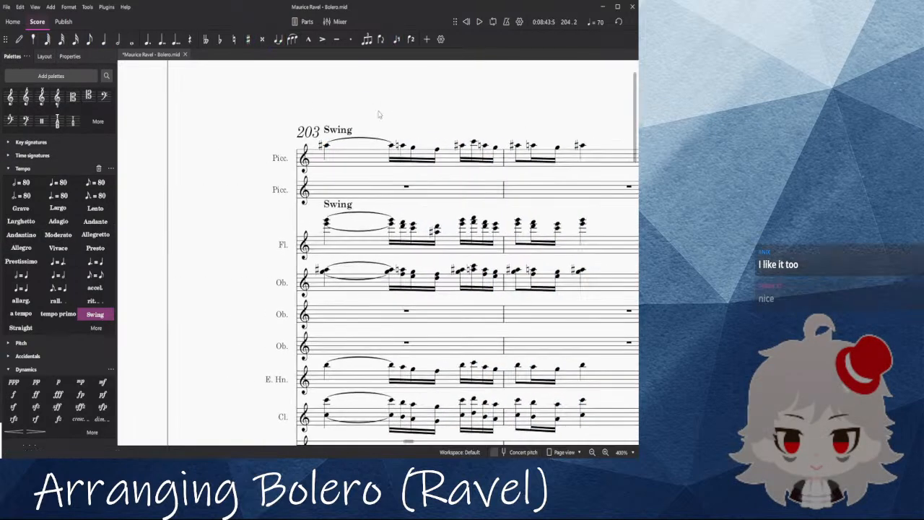
pyautogui.click(326, 149)
pyautogui.scroll(1, 32, 269)
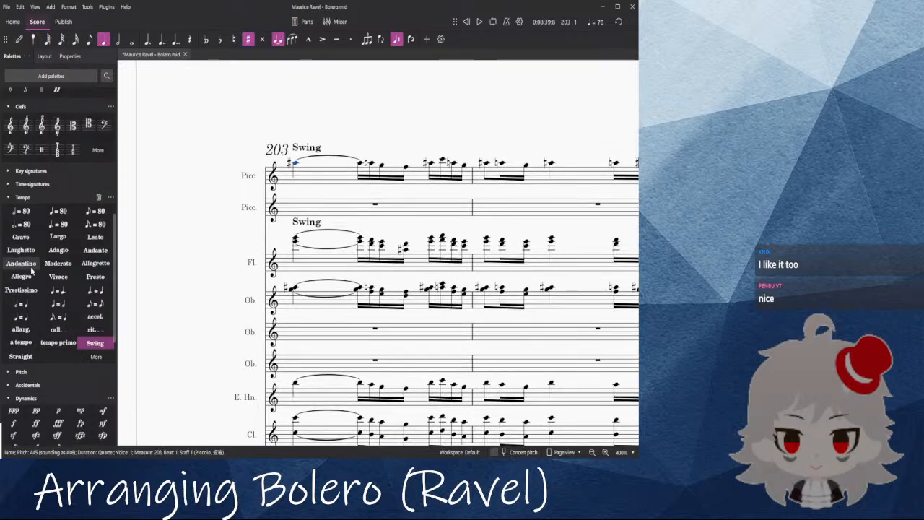
pyautogui.click(96, 359)
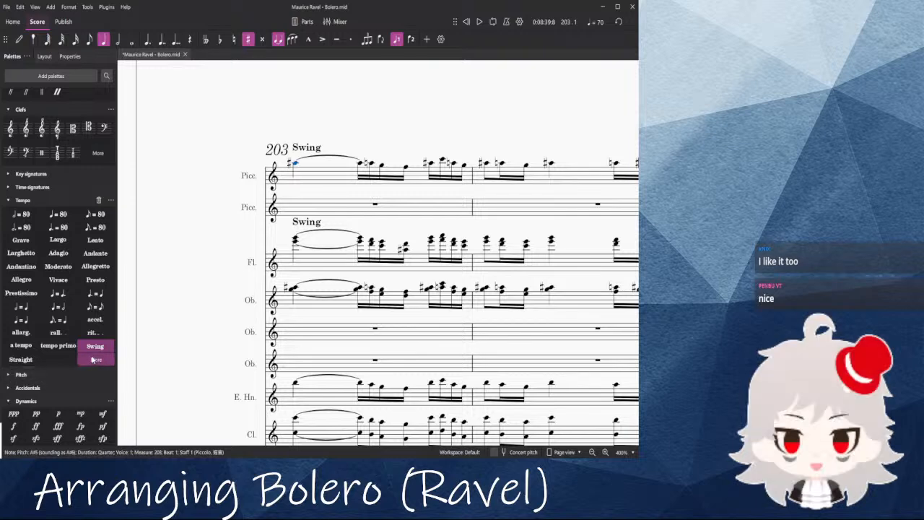
pyautogui.click(369, 137)
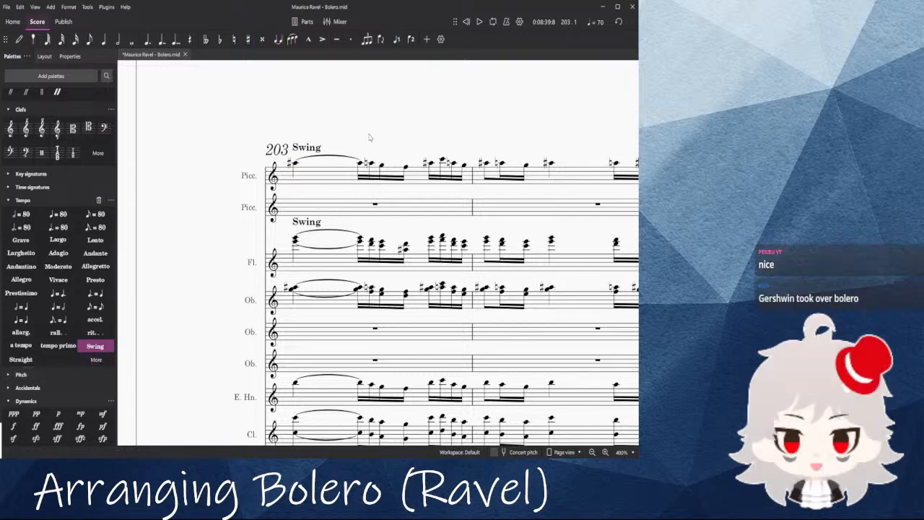
# Step: Enter a quarter note G3 on beat 1 of measure 203 in the third clarinet staff
pyautogui.scroll(-3, 215, 254)
pyautogui.moveTo(162, 224); pyautogui.dragTo(135, 151)
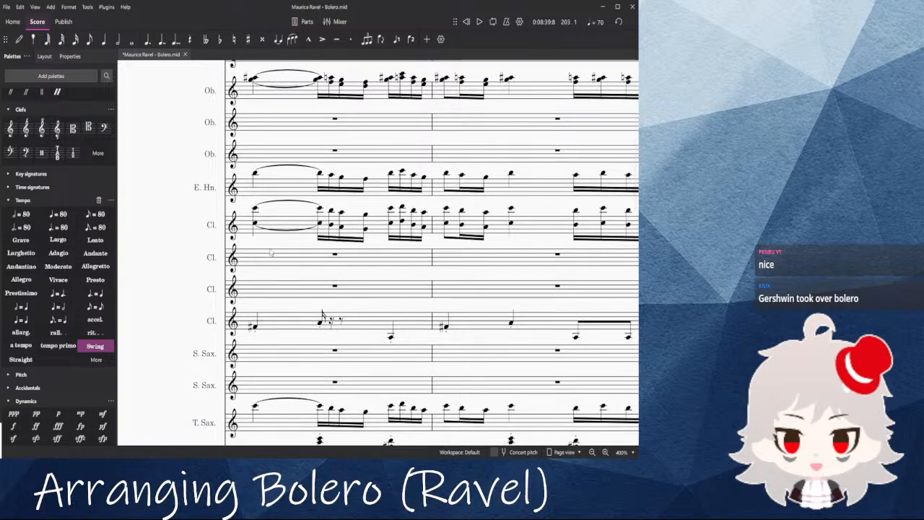
pyautogui.click(334, 258)
pyautogui.click(335, 256)
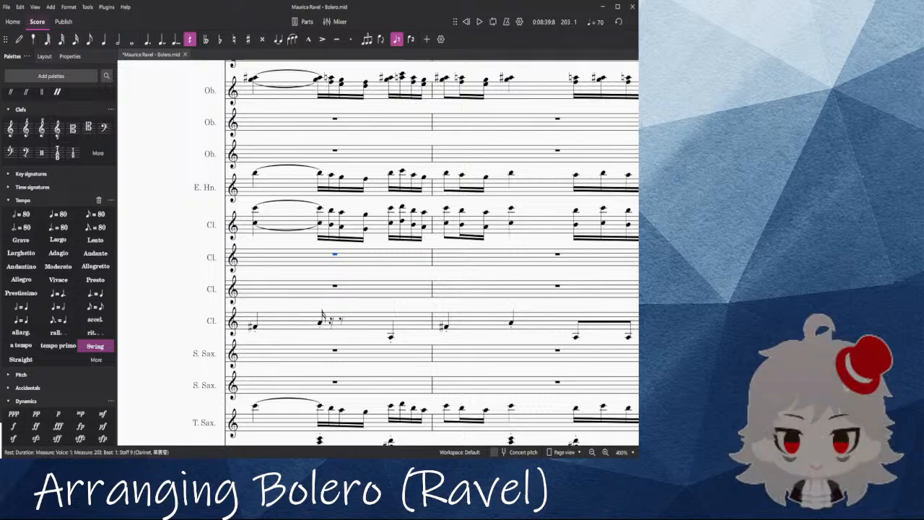
pyautogui.moveTo(322, 312); pyautogui.dragTo(283, 288)
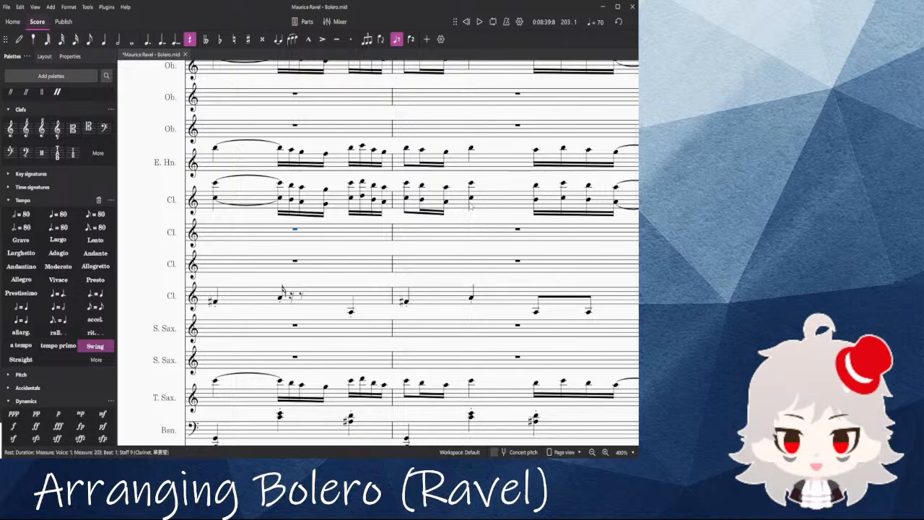
pyautogui.hscroll(1, 318, 309)
pyautogui.click(286, 261)
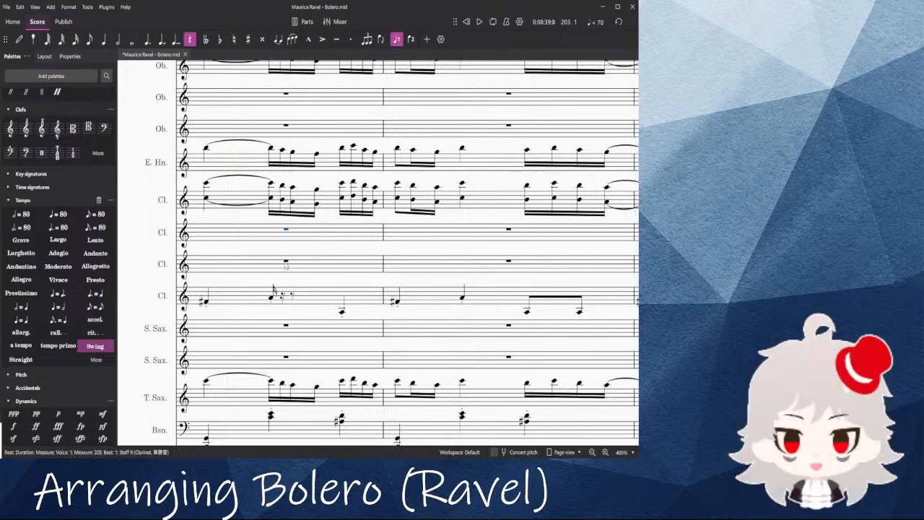
pyautogui.press('n')
pyautogui.scroll(6, 211, 292)
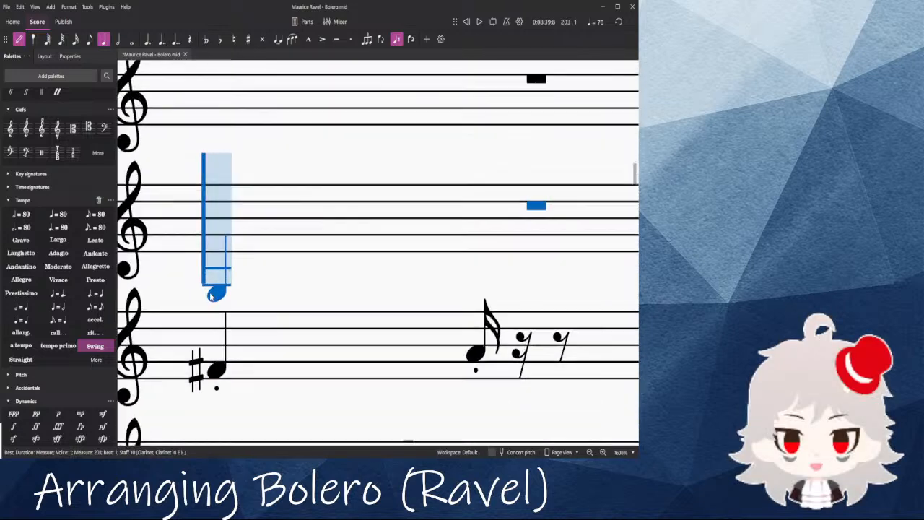
pyautogui.click(213, 292)
pyautogui.press('Escape')
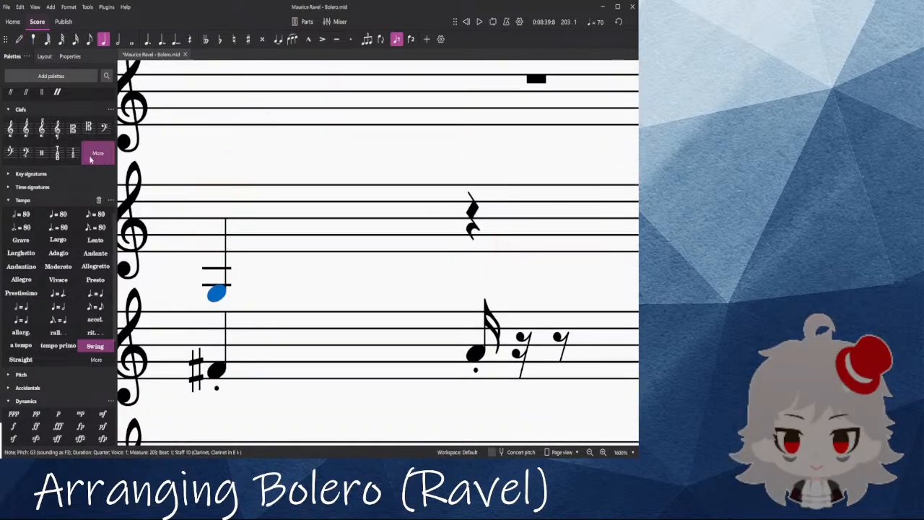
# Step: Enter a quarter note A on beat 1 of measure 204 in the third clarinet staff and raise it two octaves to A5
pyautogui.scroll(5, 83, 160)
pyautogui.scroll(5, 73, 167)
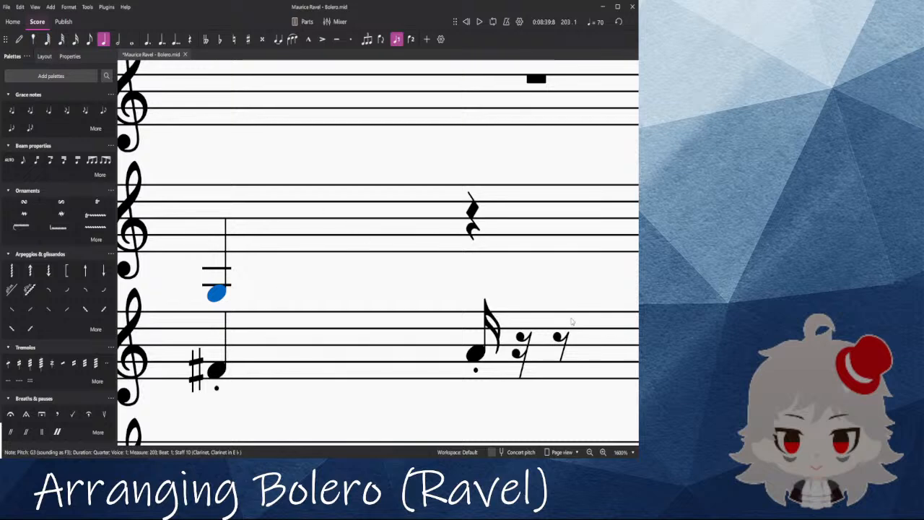
pyautogui.scroll(-10, 549, 241)
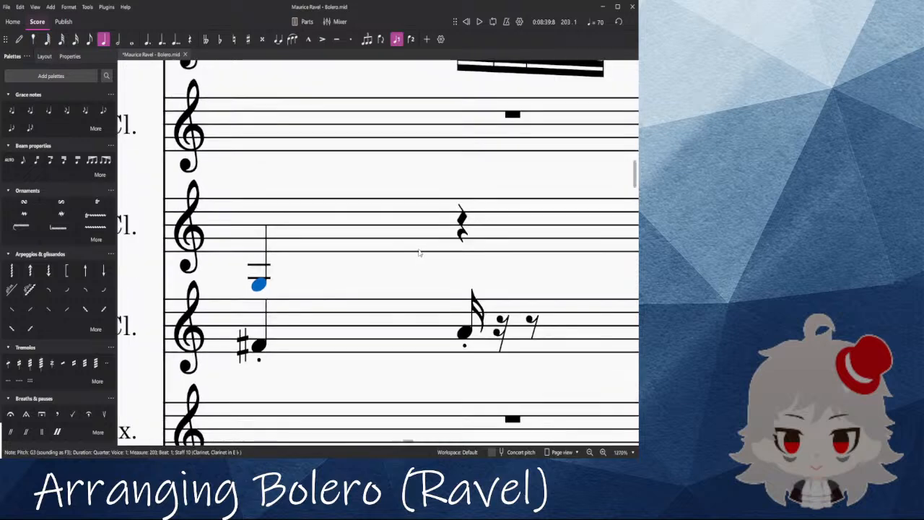
pyautogui.moveTo(498, 270); pyautogui.dragTo(398, 283)
pyautogui.click(530, 252)
pyautogui.press('n')
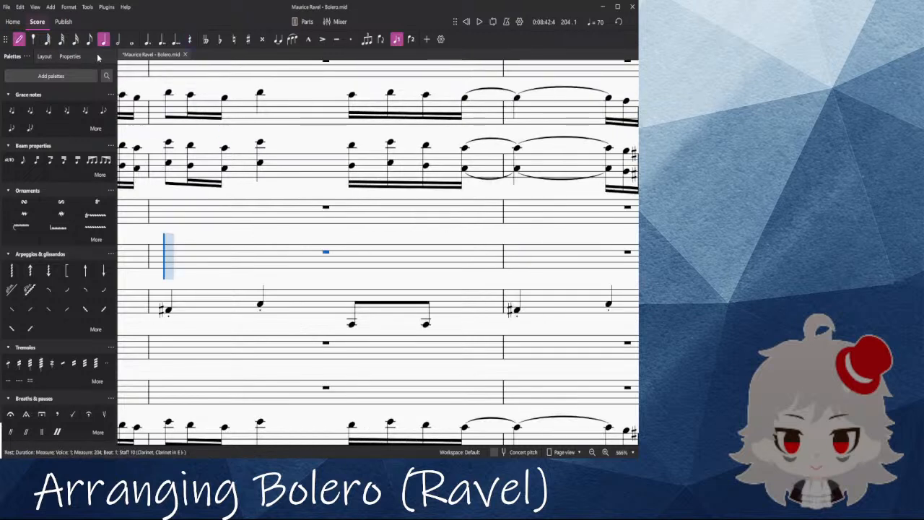
pyautogui.press('a')
pyautogui.press('Escape')
pyautogui.hotkey('ctrl', 'Up')
pyautogui.hotkey('ctrl', 'Up')
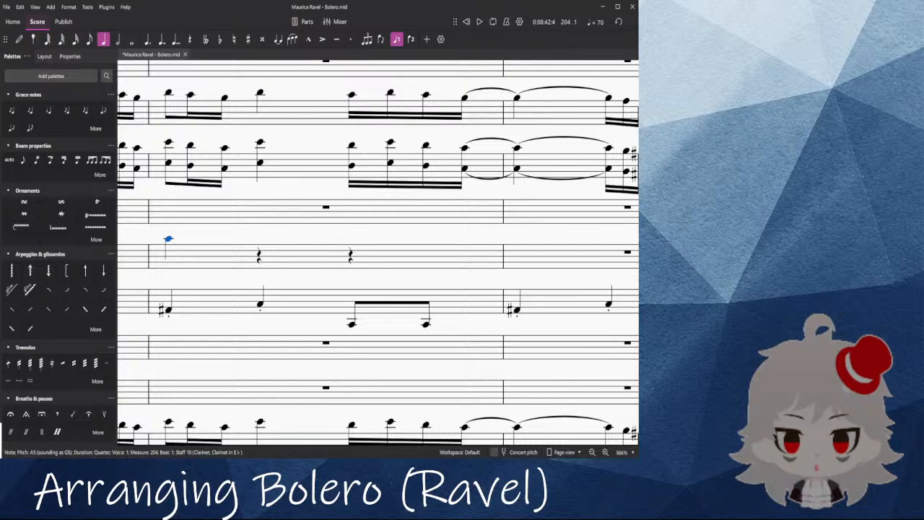
# Step: Add a trill line to the third clarinet's G in measure 203 and play it back
pyautogui.moveTo(187, 211); pyautogui.dragTo(571, 199)
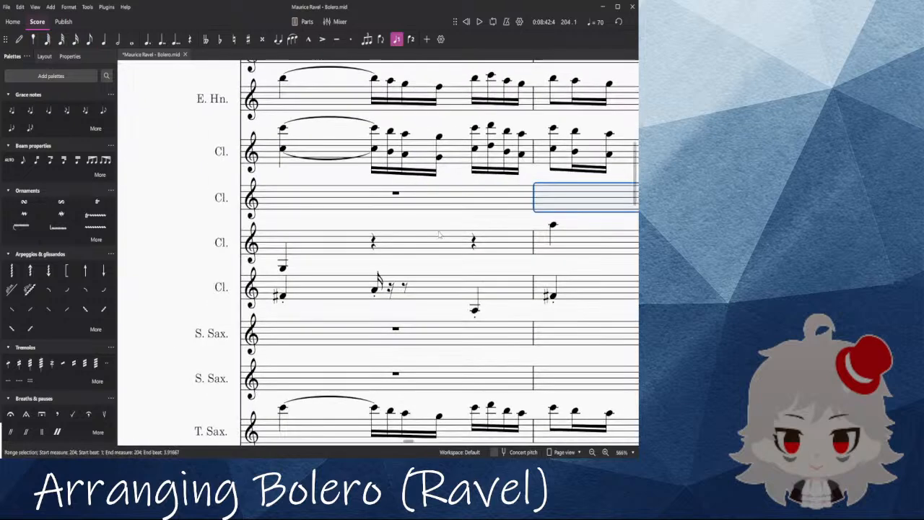
pyautogui.scroll(1, 368, 266)
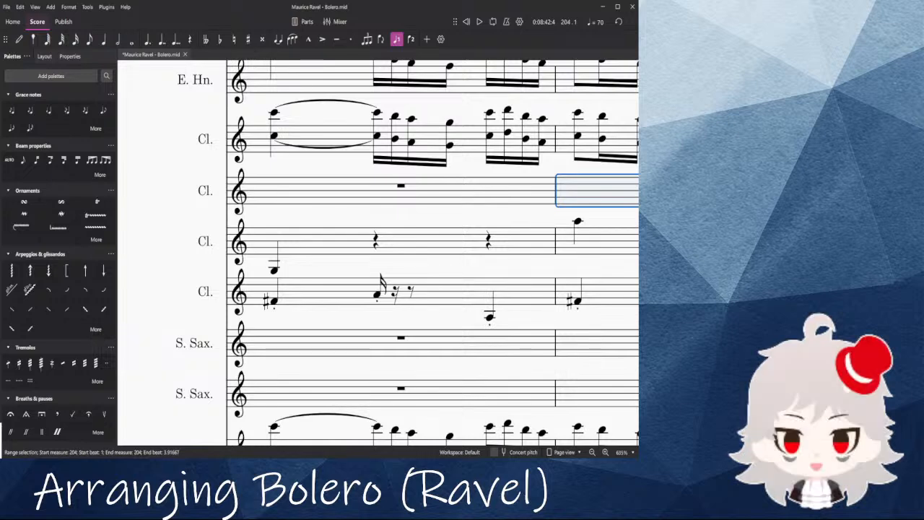
pyautogui.press('Escape')
pyautogui.scroll(2, 311, 317)
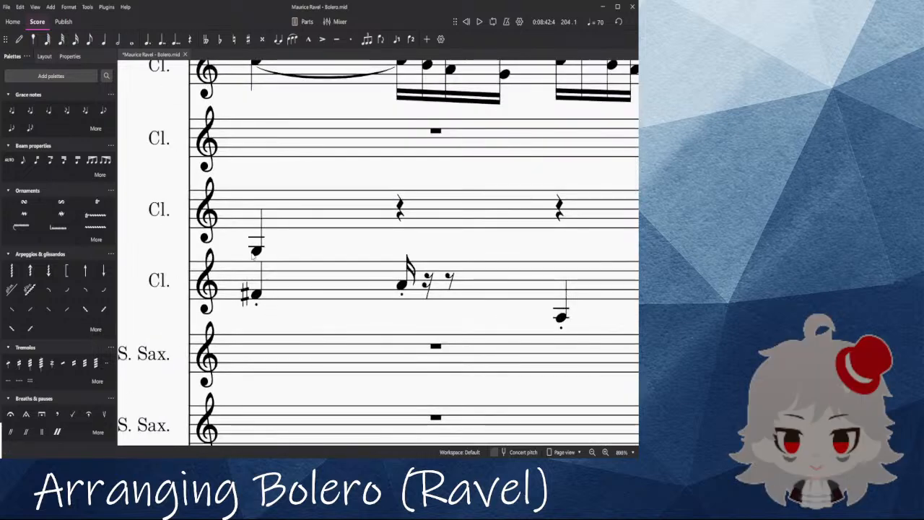
pyautogui.click(274, 269)
pyautogui.press('n')
pyautogui.press('Escape')
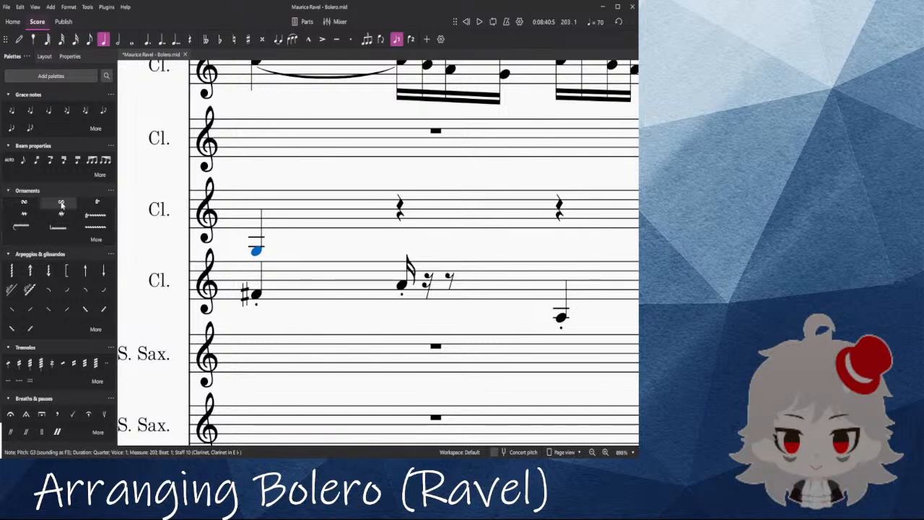
pyautogui.click(97, 201)
pyautogui.click(90, 214)
pyautogui.press('space')
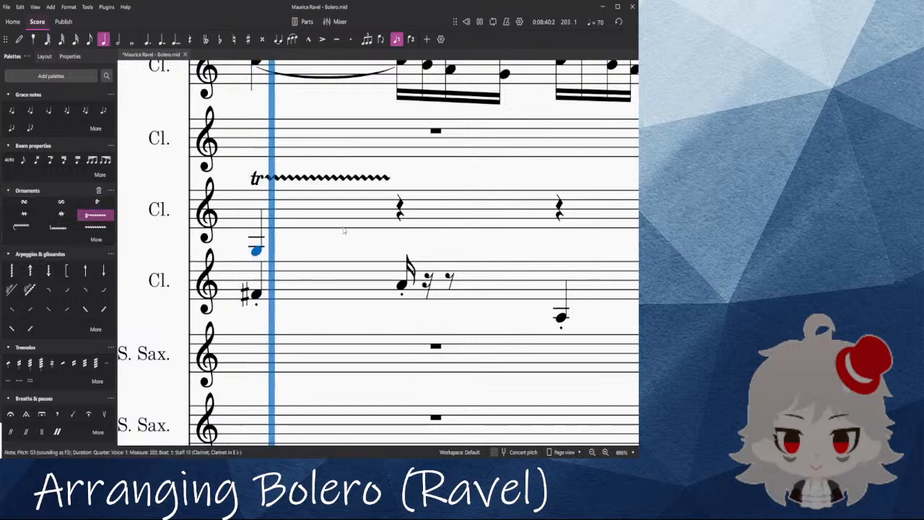
pyautogui.press('space')
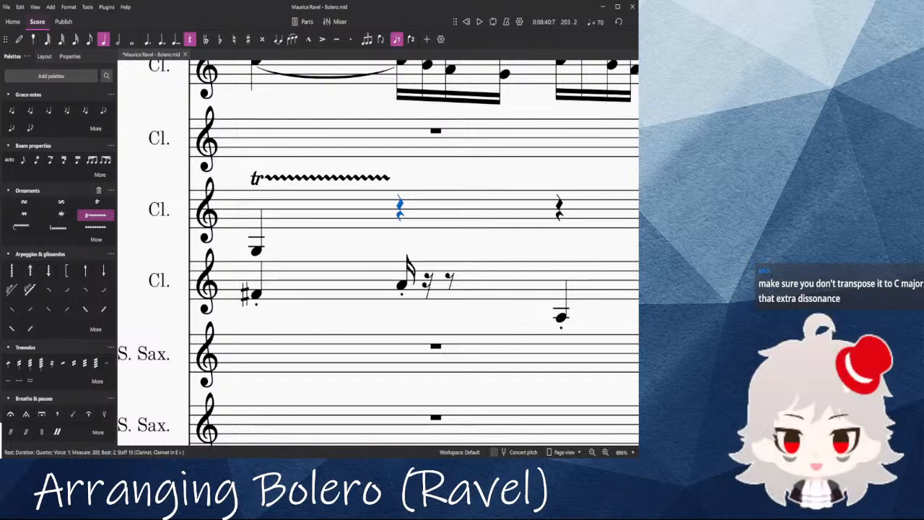
# Step: Select the third clarinet's instrument name and switch the score to concert pitch
pyautogui.click(165, 207)
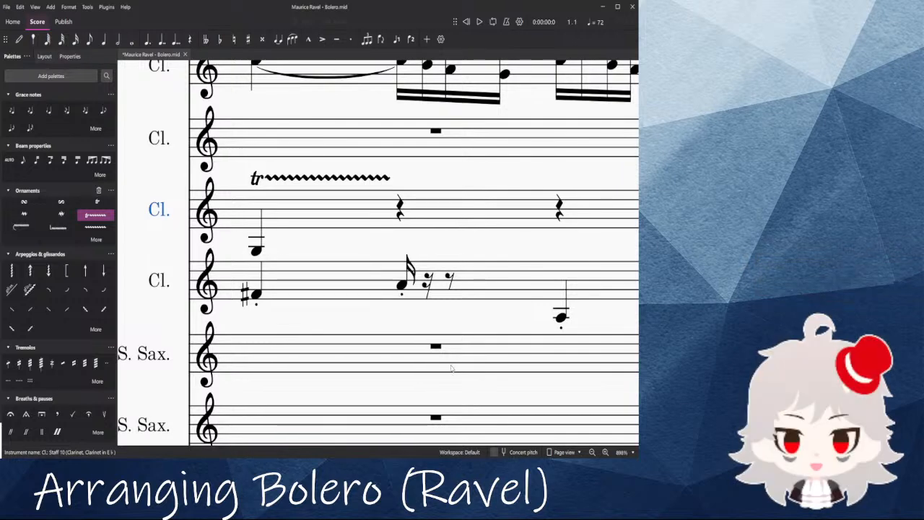
pyautogui.keyDown('ctrl'); pyautogui.scroll(-2, 436, 388); pyautogui.keyUp('ctrl')
pyautogui.keyDown('ctrl'); pyautogui.scroll(-5, 419, 377); pyautogui.keyUp('ctrl')
pyautogui.moveTo(237, 290); pyautogui.dragTo(131, 215)
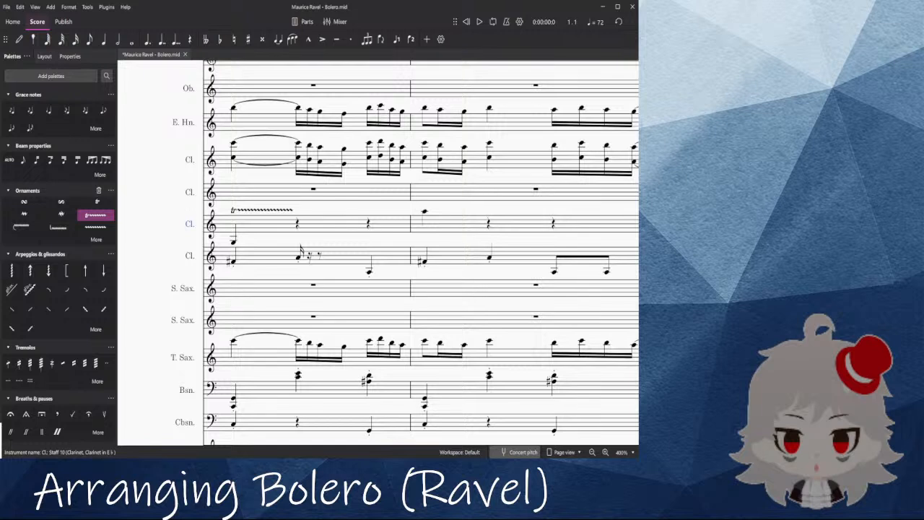
pyautogui.click(520, 452)
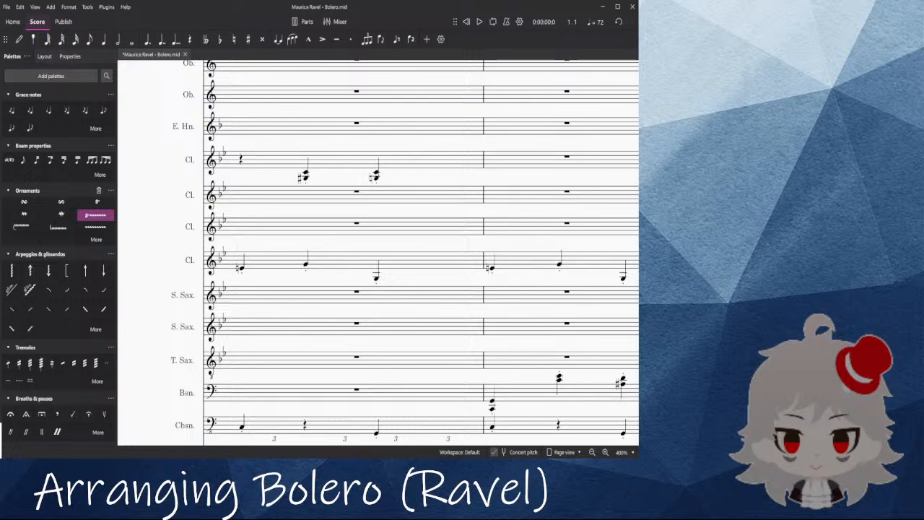
pyautogui.scroll(2, 275, 210)
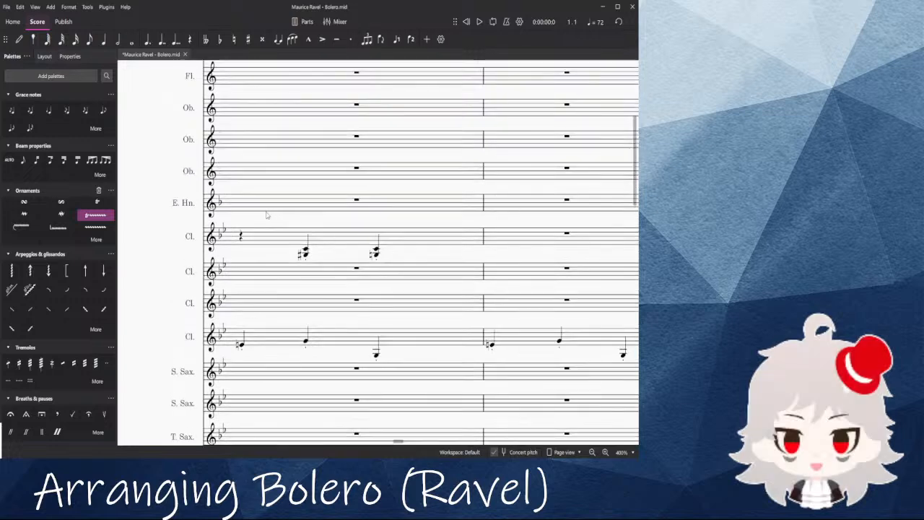
# Step: Try a quarter note F3 with a trill line on beat 1 of measure 200 in the first clarinet staff and play it back
pyautogui.scroll(3, 239, 237)
pyautogui.click(242, 233)
pyautogui.press('n')
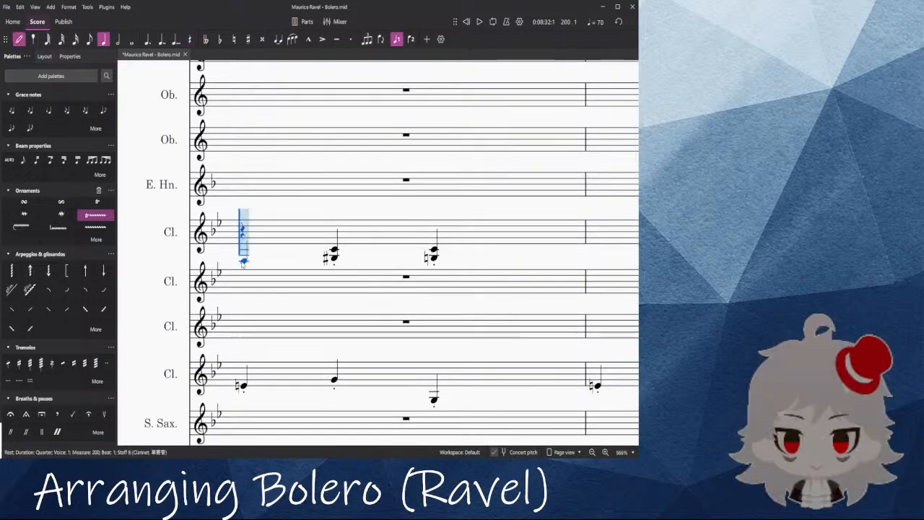
pyautogui.click(244, 261)
pyautogui.press('Escape')
pyautogui.click(95, 214)
pyautogui.press('space')
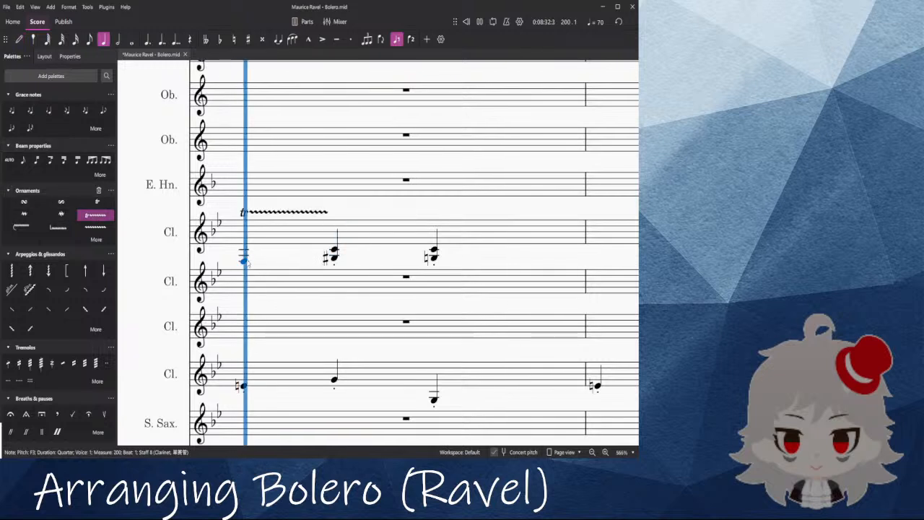
pyautogui.press('space')
# Step: Undo the trilled F3 in the first clarinet's measure 200 and return the score to written pitch
pyautogui.click(335, 259)
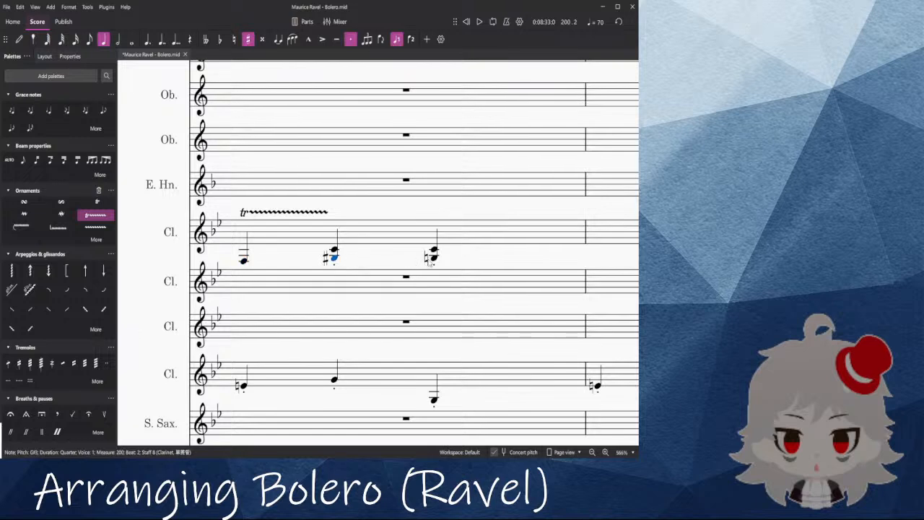
pyautogui.keyDown('shift'); pyautogui.click(434, 259); pyautogui.keyUp('shift')
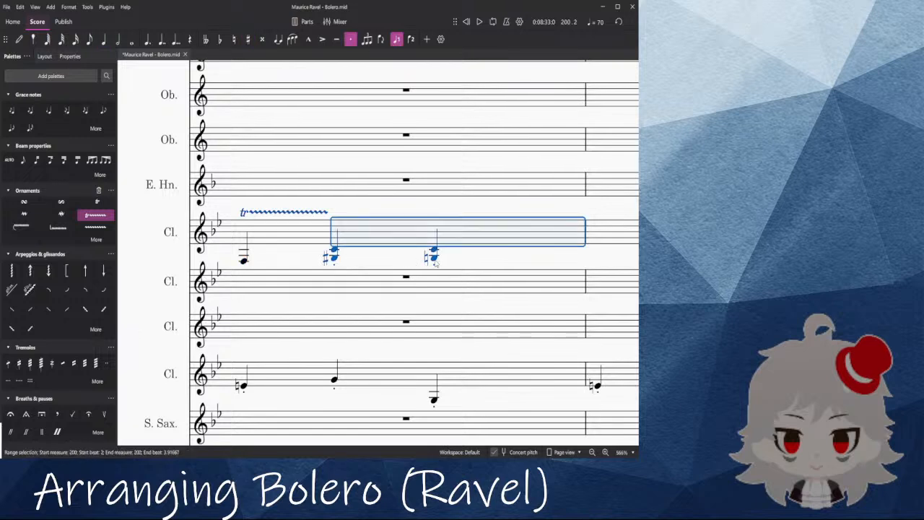
pyautogui.scroll(-10, 372, 267)
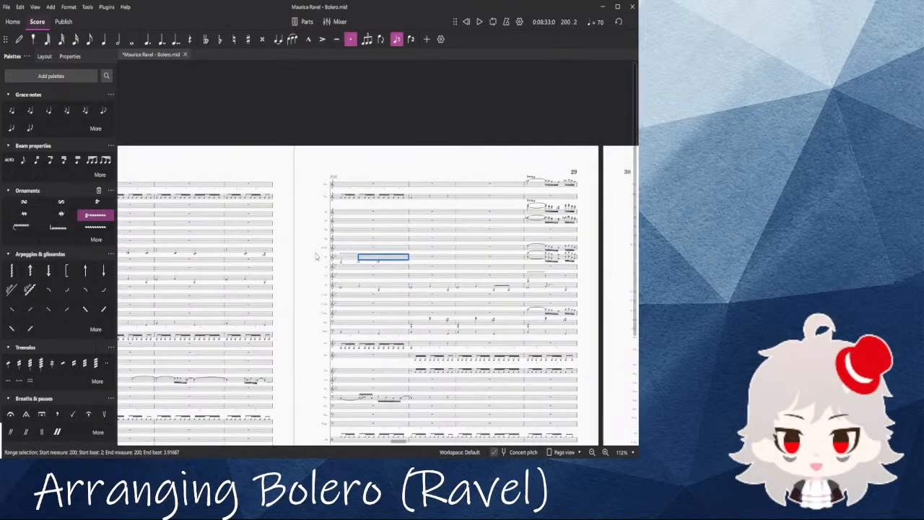
pyautogui.press('Escape')
pyautogui.press('n')
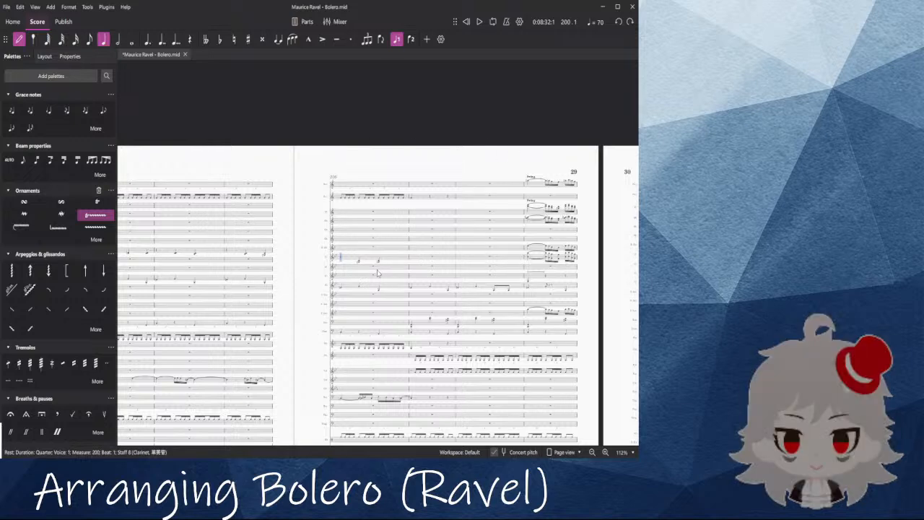
pyautogui.hotkey('ctrl', 'z')
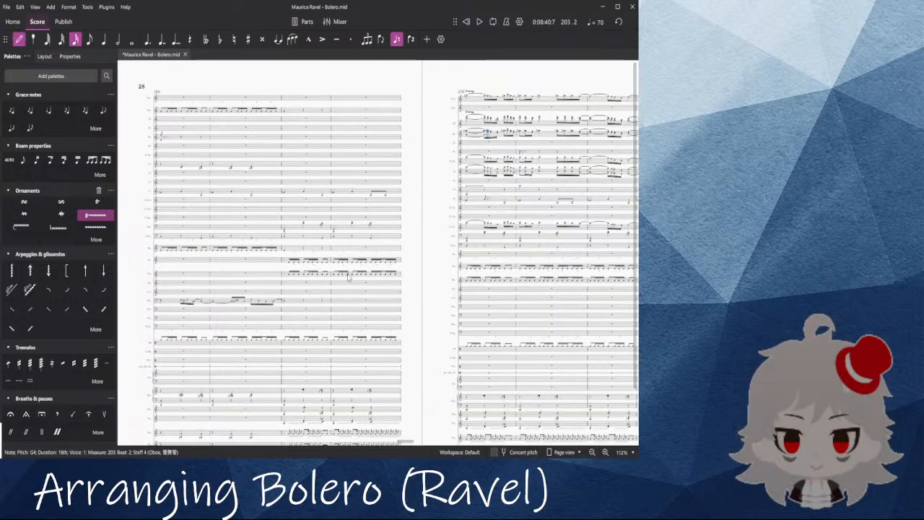
# Step: Delete the two tied G4 notes on beats 1 and 2 of measure 203 in the first oboe staff
pyautogui.scroll(2, 345, 276)
pyautogui.press('Escape')
pyautogui.scroll(10, 462, 147)
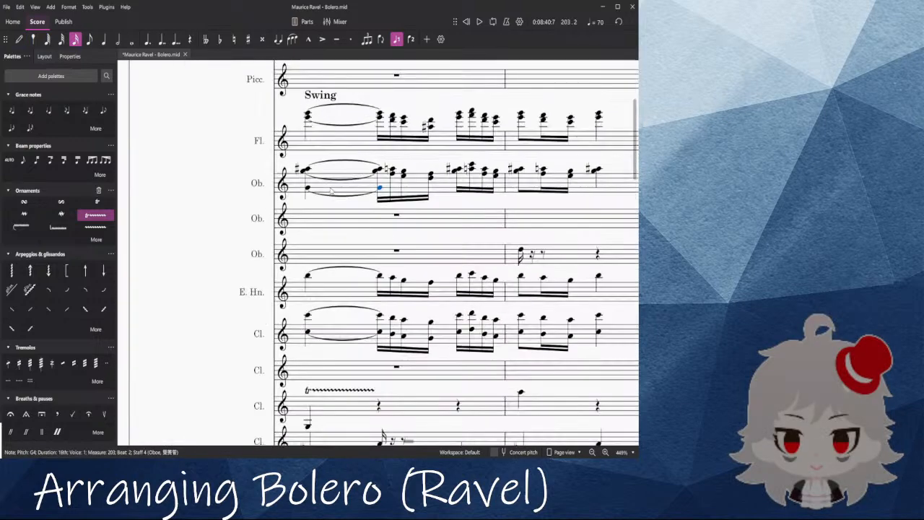
pyautogui.click(308, 188)
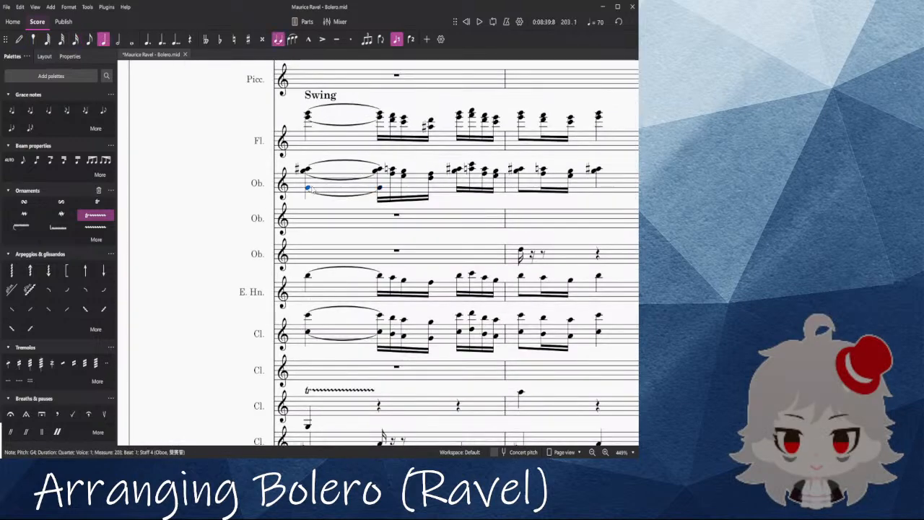
pyautogui.keyDown('ctrl'); pyautogui.click(380, 189); pyautogui.keyUp('ctrl')
pyautogui.press('Delete')
pyautogui.scroll(3, 397, 218)
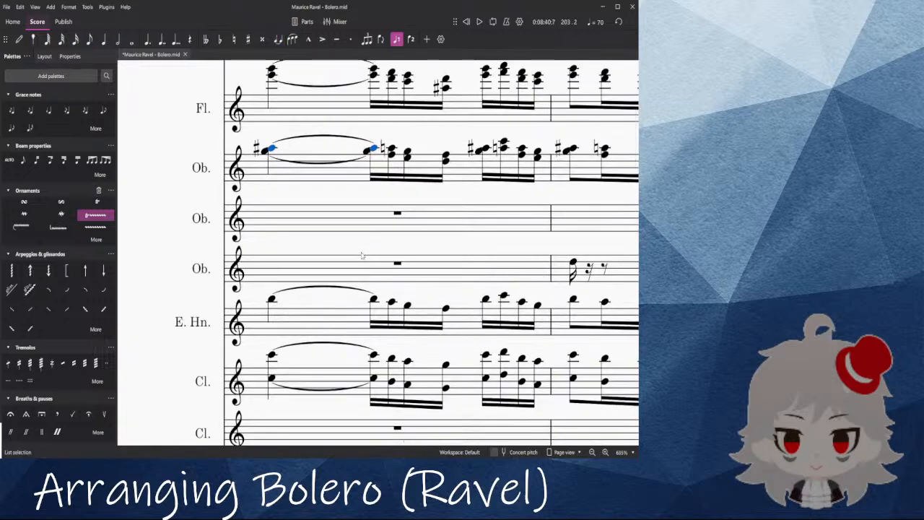
# Step: Lower the third clarinet's trilled note in measure 203 to F3 and play it back
pyautogui.scroll(-5, 358, 258)
pyautogui.hscroll(2, 311, 224)
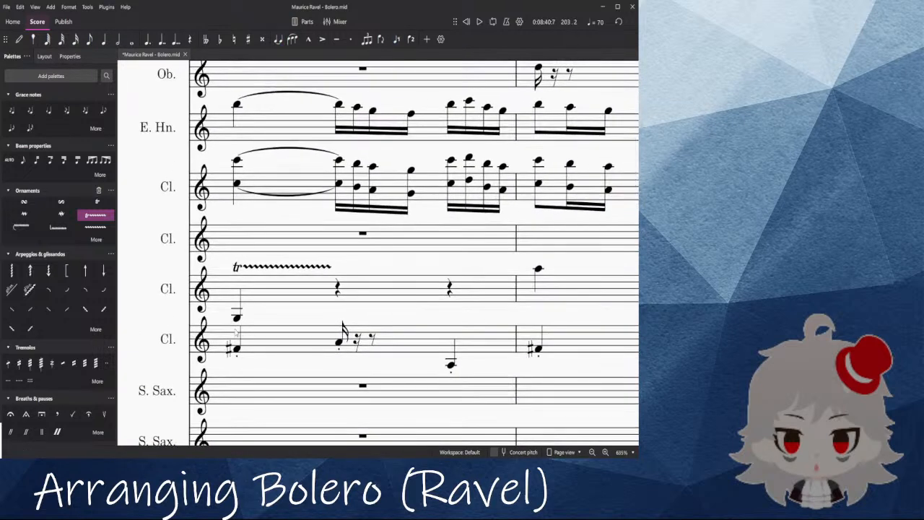
pyautogui.click(237, 318)
pyautogui.press('Down')
pyautogui.press('Down')
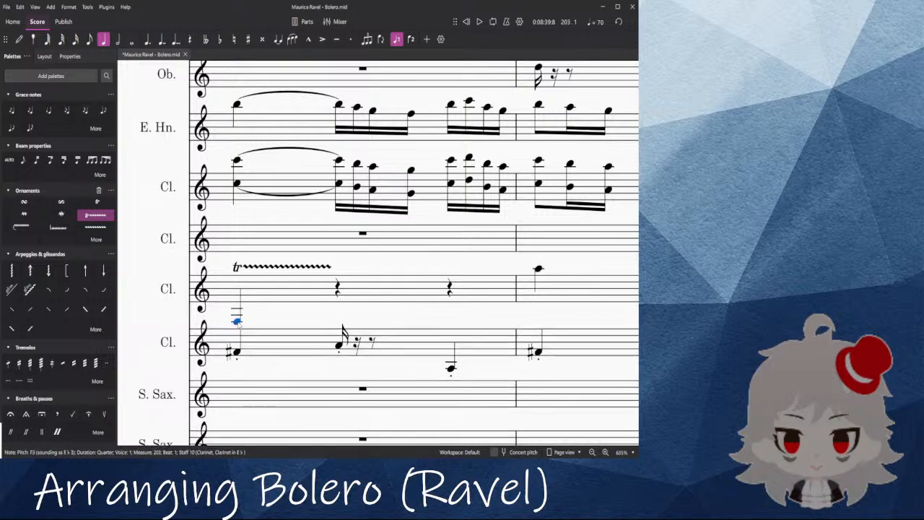
pyautogui.press('space')
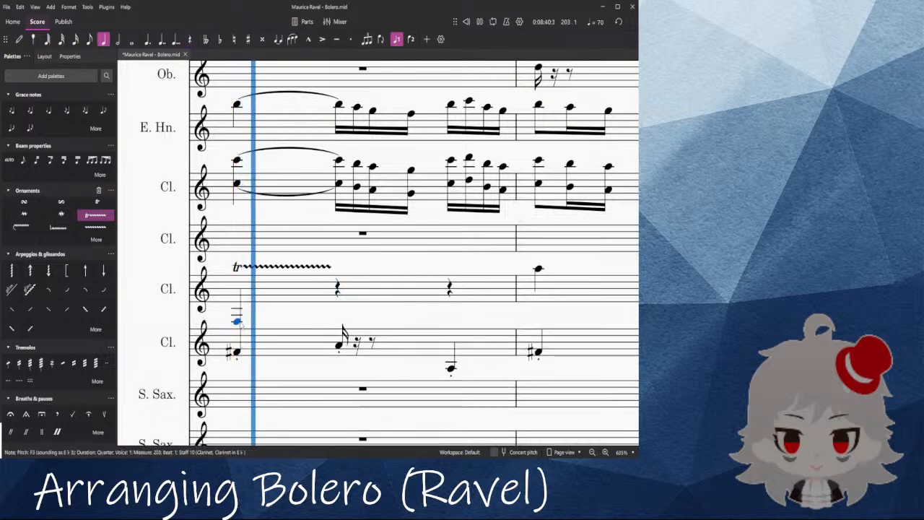
pyautogui.press('space')
# Step: Enter a rising scale of 32nd notes from F3 to F4 on beat 2 of the third clarinet's measure 203
pyautogui.click(338, 288)
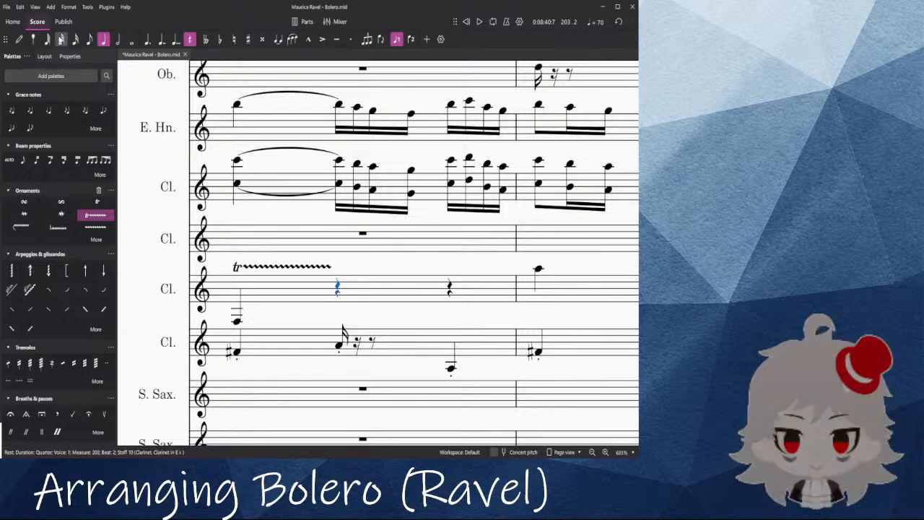
pyautogui.click(61, 40)
pyautogui.press('n')
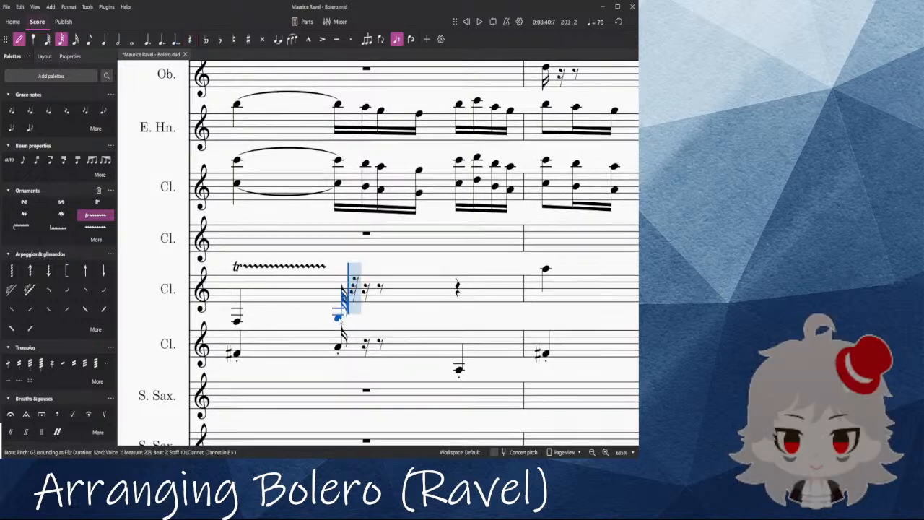
pyautogui.click(339, 321)
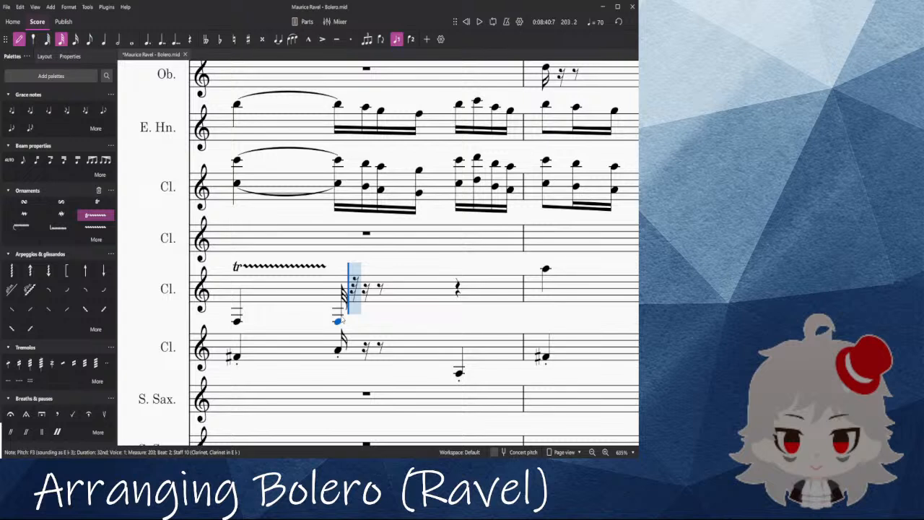
pyautogui.click(352, 318)
pyautogui.click(362, 314)
pyautogui.click(373, 311)
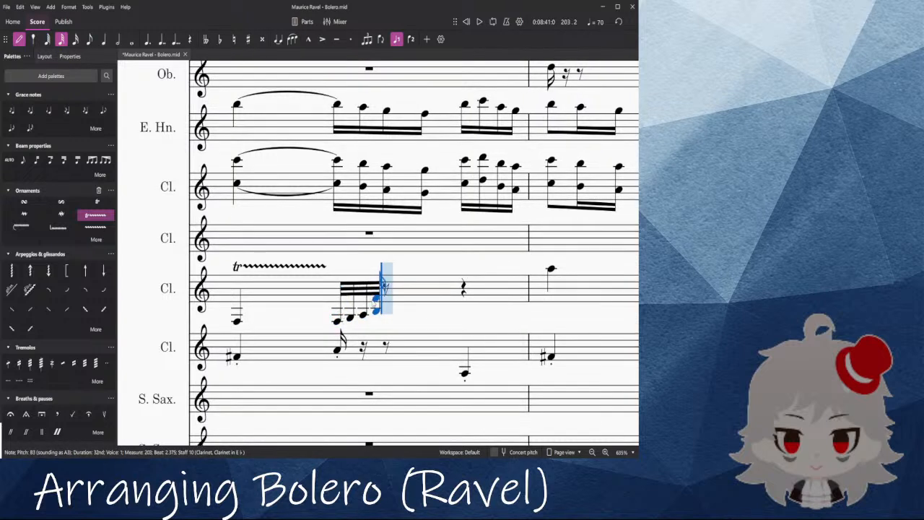
pyautogui.click(384, 309)
pyautogui.click(405, 303)
pyautogui.click(426, 302)
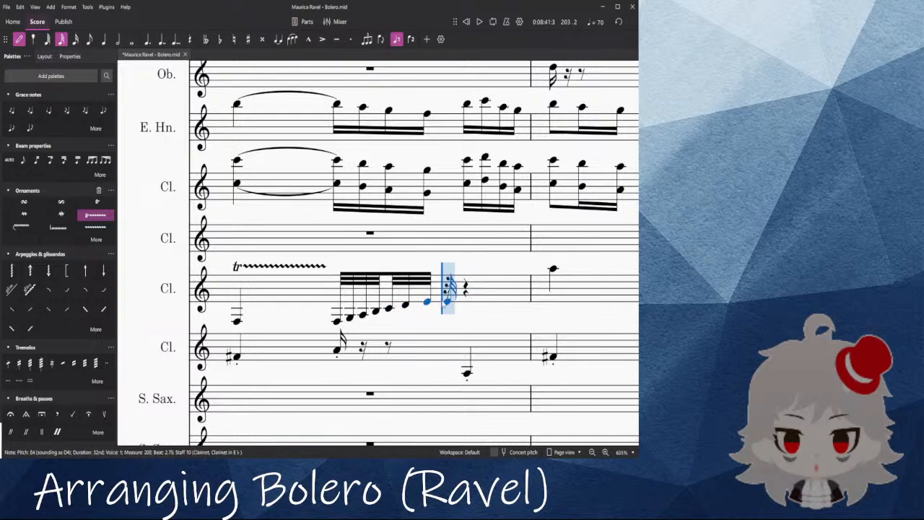
pyautogui.click(447, 295)
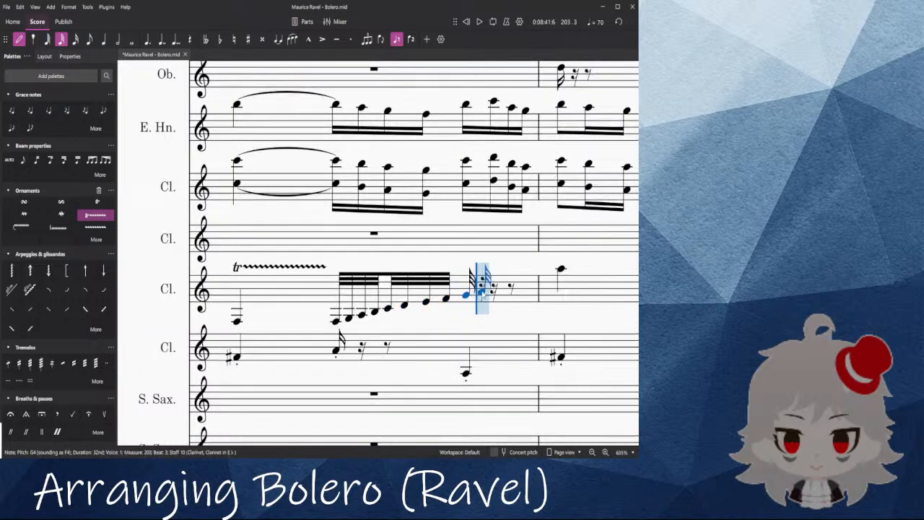
# Step: Continue the 32nd-note scale from G4 to G5 on beat 3 of the third clarinet's measure 203 and leave note input
pyautogui.click(481, 292)
pyautogui.click(490, 289)
pyautogui.click(499, 285)
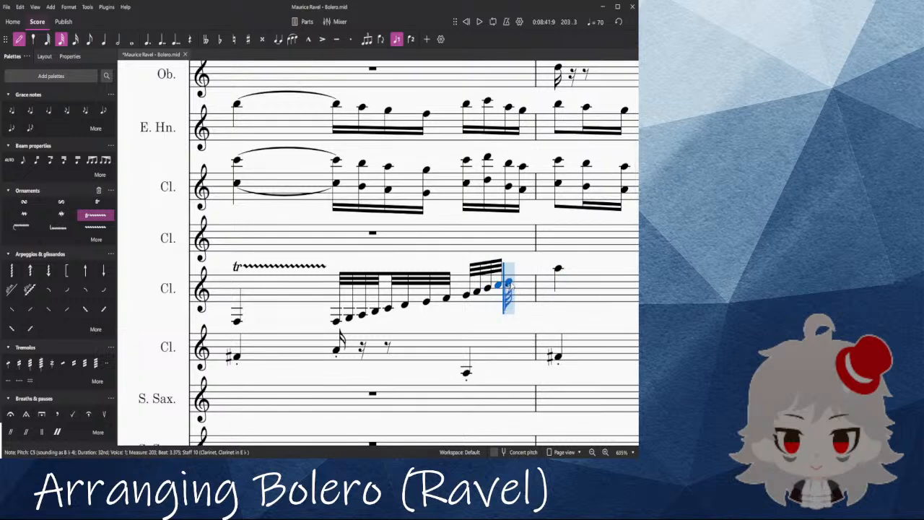
pyautogui.click(508, 282)
pyautogui.click(518, 277)
pyautogui.click(526, 273)
pyautogui.click(536, 269)
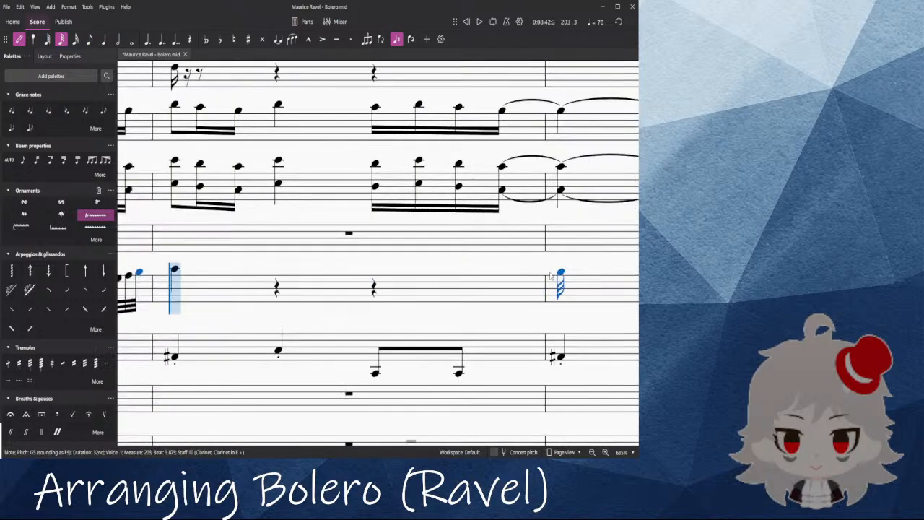
pyautogui.press('n')
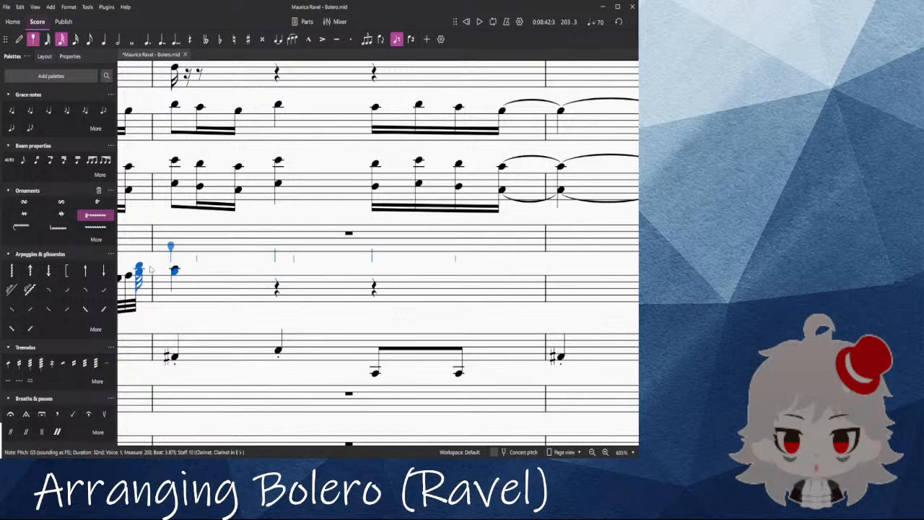
pyautogui.press('n')
pyautogui.press('Escape')
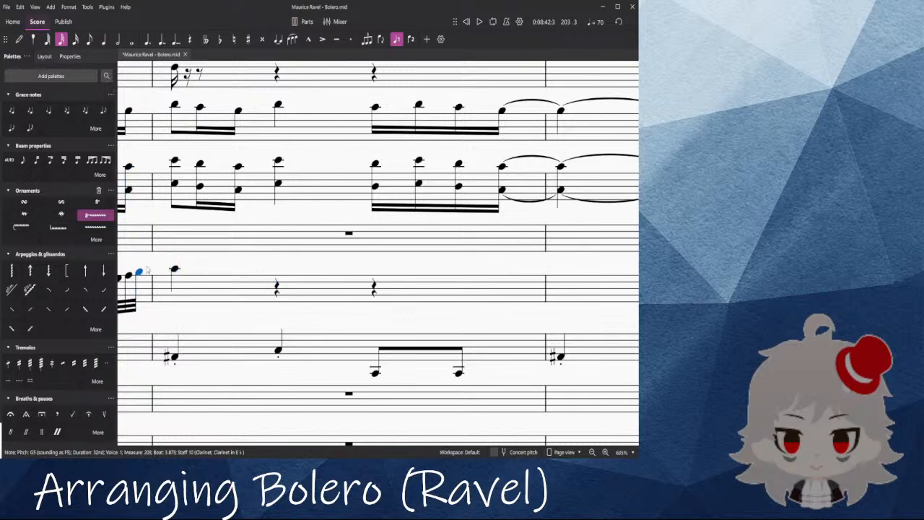
# Step: Play back the third clarinet's measure 203 and raise its quarter note on beat 1 of measure 204 to C6
pyautogui.moveTo(146, 268); pyautogui.dragTo(446, 237)
pyautogui.keyDown('shift'); pyautogui.click(210, 254); pyautogui.keyUp('shift')
pyautogui.press('space')
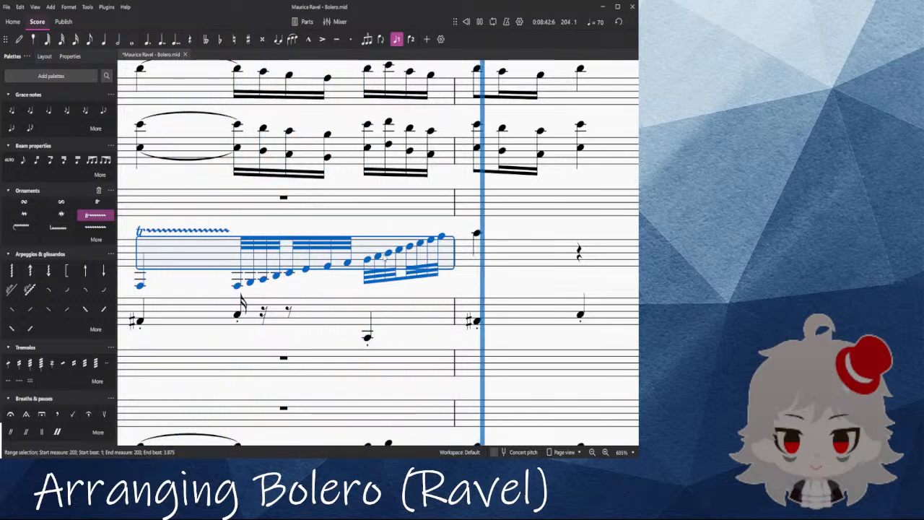
pyautogui.click(476, 233)
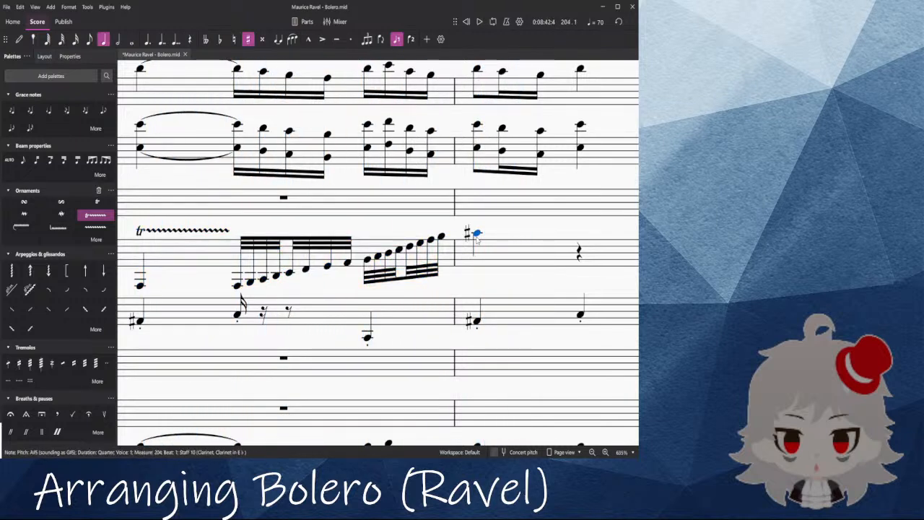
pyautogui.press('Up')
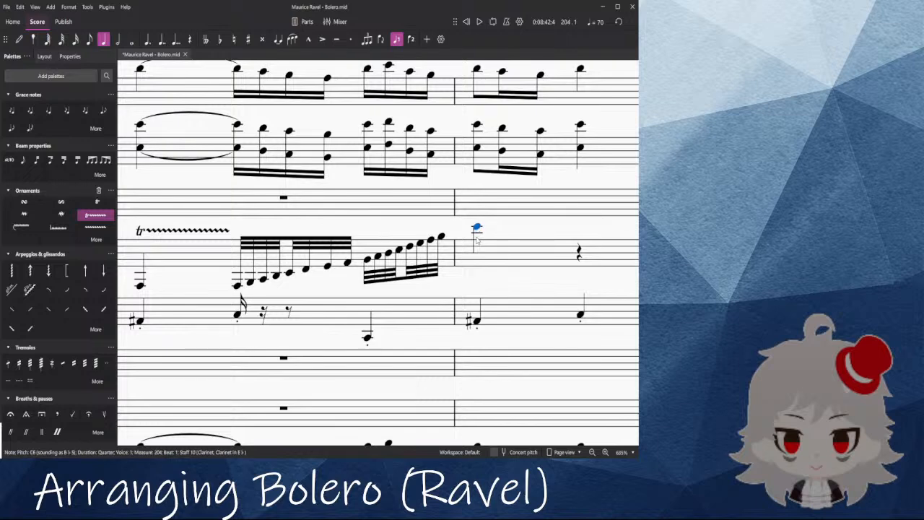
# Step: Apply the two-flat key signature at measure 203, starting from the third clarinet's trilled note
pyautogui.hscroll(-5, 293, 253)
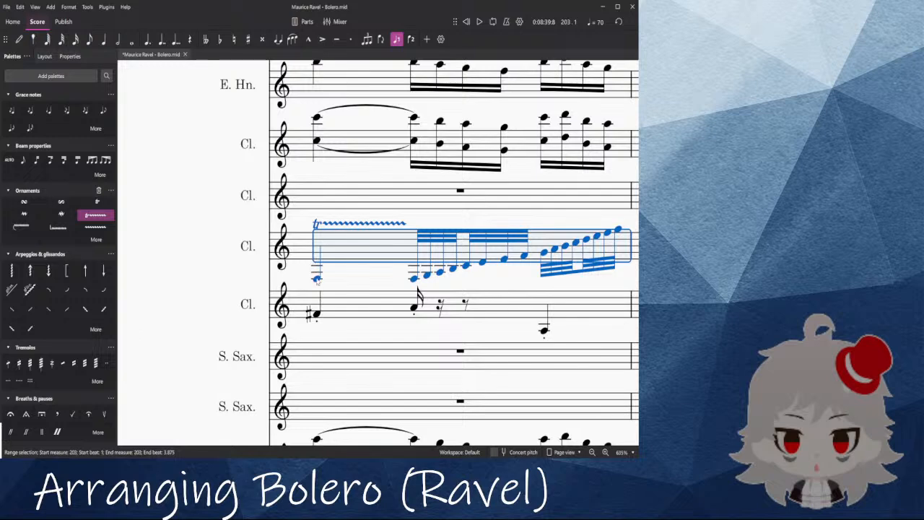
pyautogui.click(317, 279)
pyautogui.scroll(-5, 57, 146)
pyautogui.scroll(-2, 57, 216)
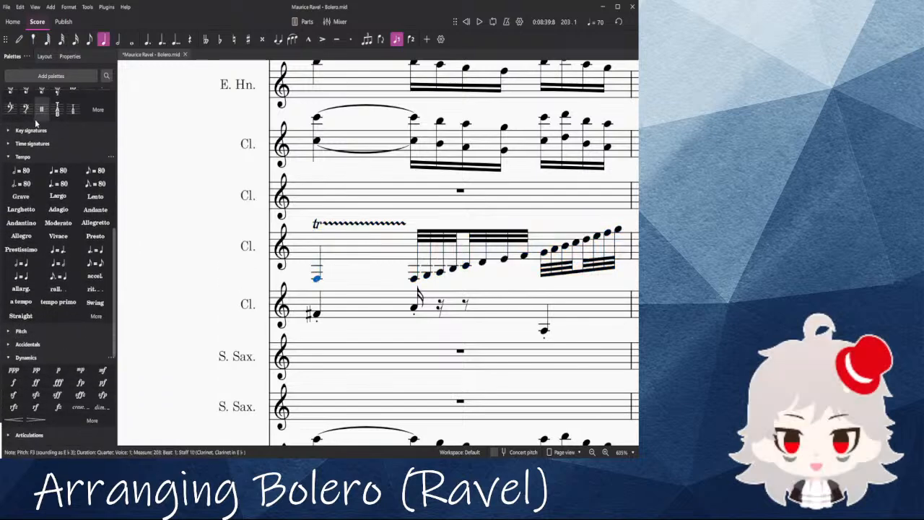
pyautogui.click(31, 129)
pyautogui.click(58, 187)
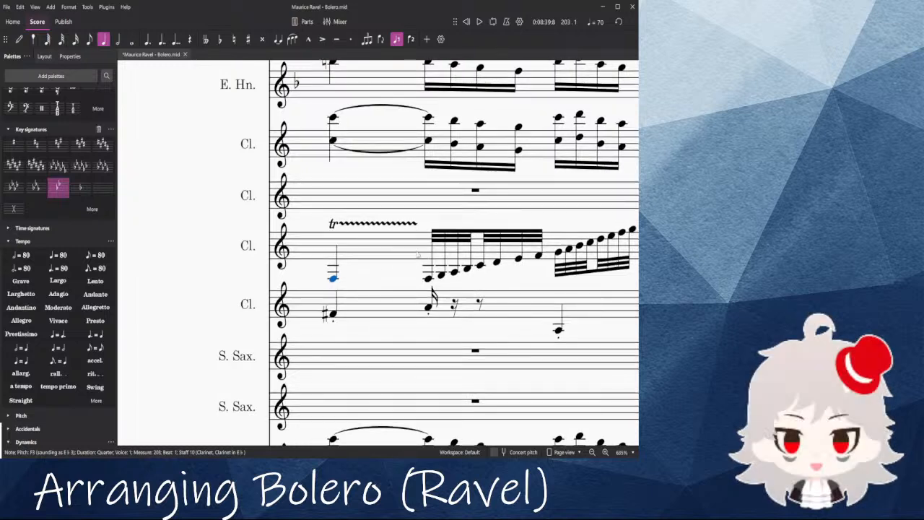
# Step: Lower the third clarinet's quarter note on beat 1 of measure 204 to B5
pyautogui.moveTo(374, 258); pyautogui.dragTo(193, 259)
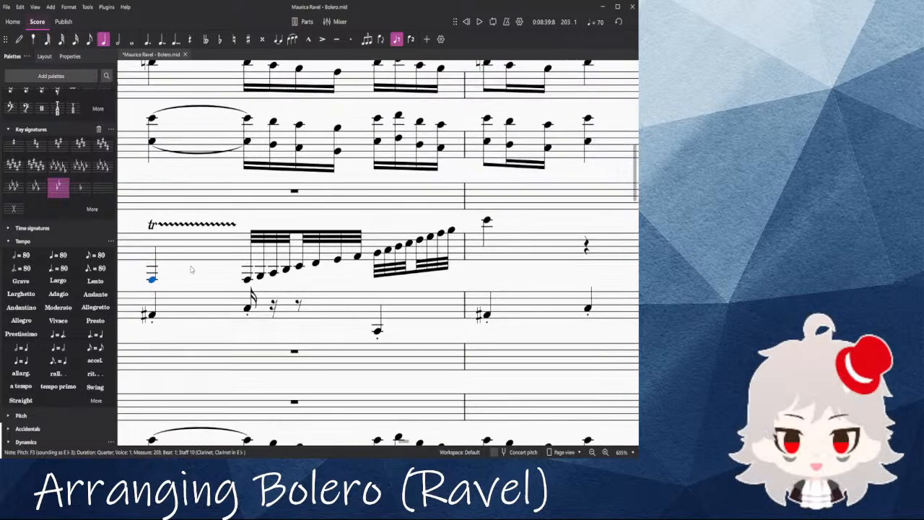
pyautogui.click(488, 221)
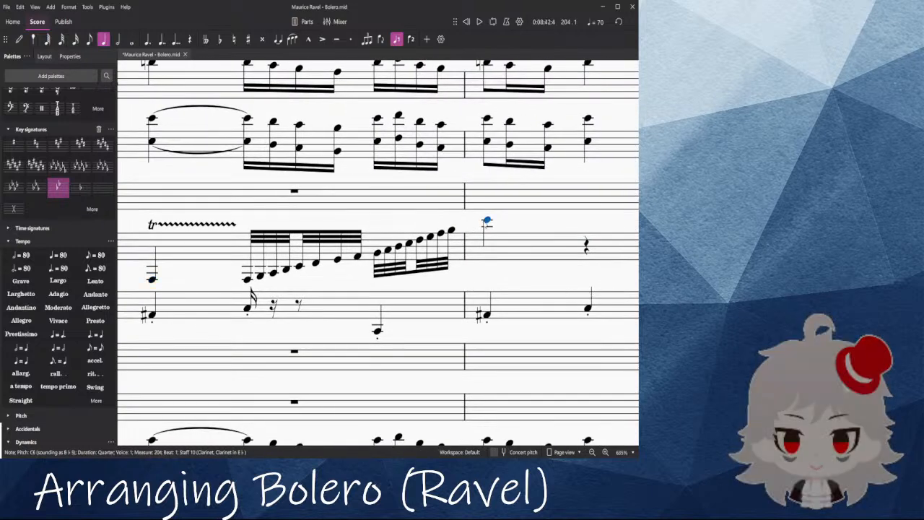
pyautogui.press('Down')
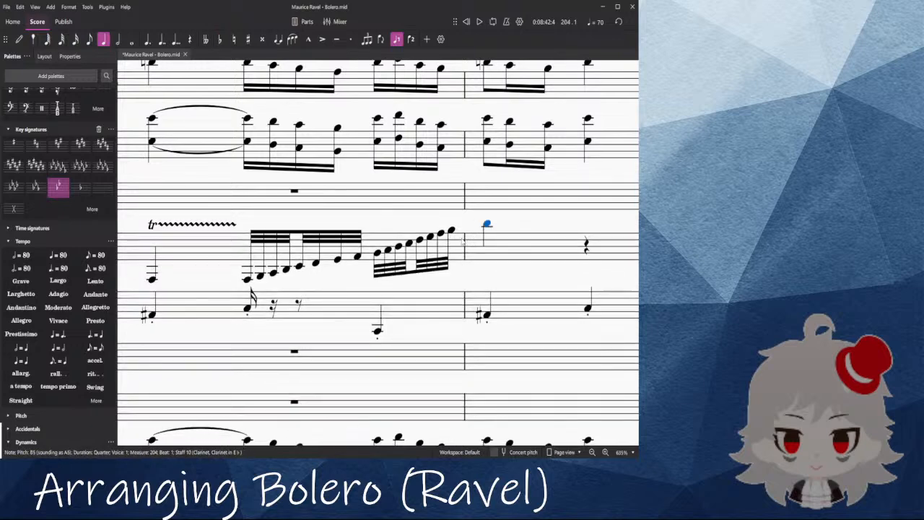
# Step: Select the third clarinet's whole measure 203 and play back the trill and the rising run
pyautogui.press('Left')
pyautogui.click(213, 282)
pyautogui.click(218, 279)
pyautogui.press('space')
pyautogui.click(260, 252)
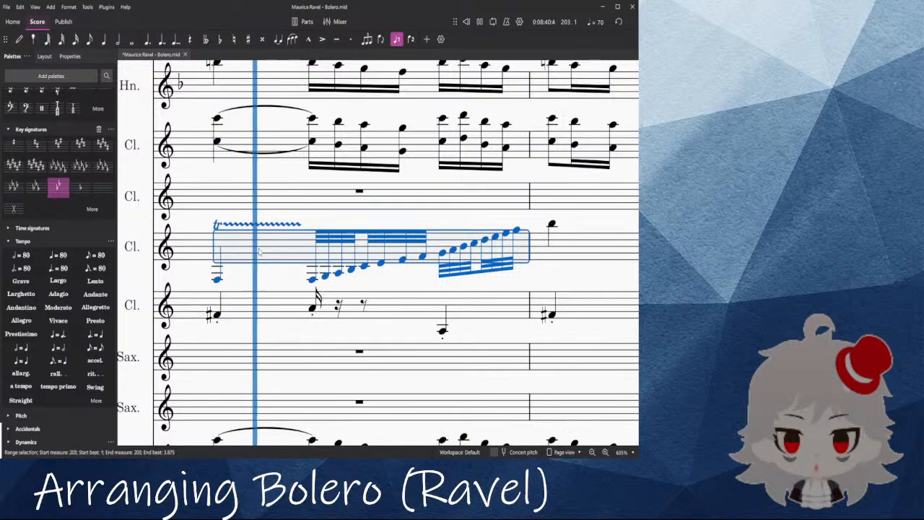
pyautogui.press('space')
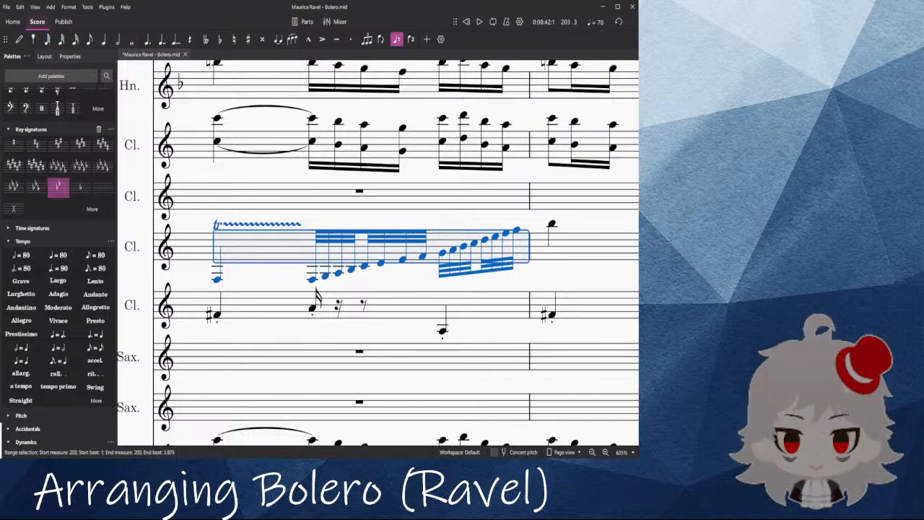
# Step: Change the F5 near the end of the third clarinet's run in measure 203 to a 16th note and attach a straight glissando to it
pyautogui.click(485, 241)
pyautogui.click(505, 233)
pyautogui.scroll(-10, 40, 134)
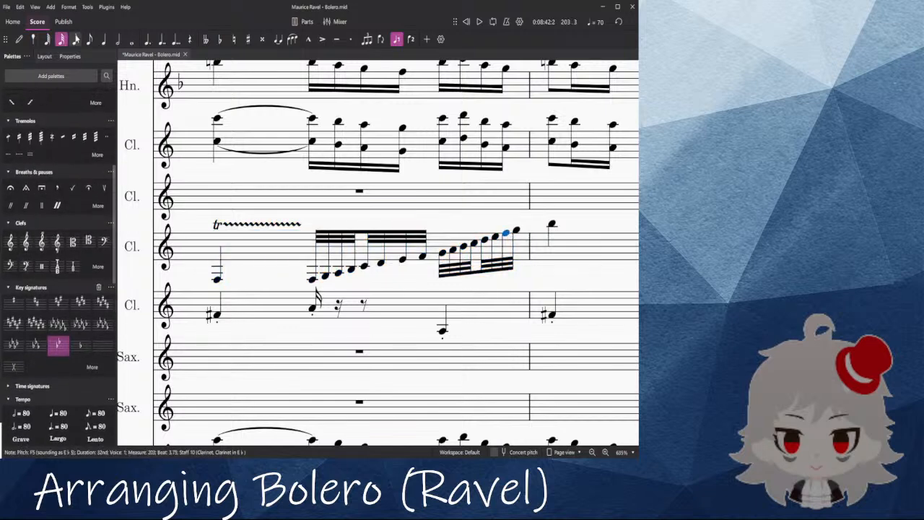
pyautogui.press('3')
pyautogui.scroll(1, 40, 134)
pyautogui.click(11, 288)
# Step: Raise the third clarinet's quarter note on beat 1 of measure 204 to C6 and play back measure 203 with its glissando
pyautogui.press('space')
pyautogui.press('space')
pyautogui.click(244, 250)
pyautogui.press('space')
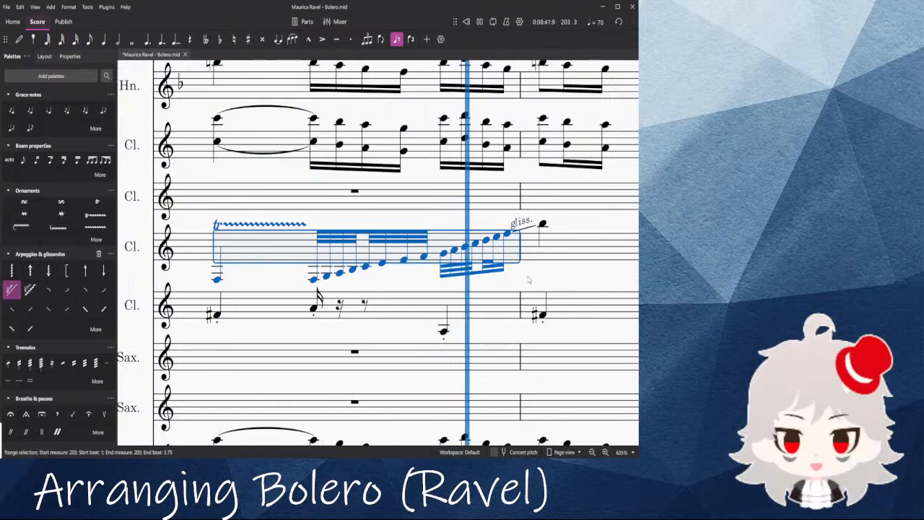
pyautogui.click(542, 225)
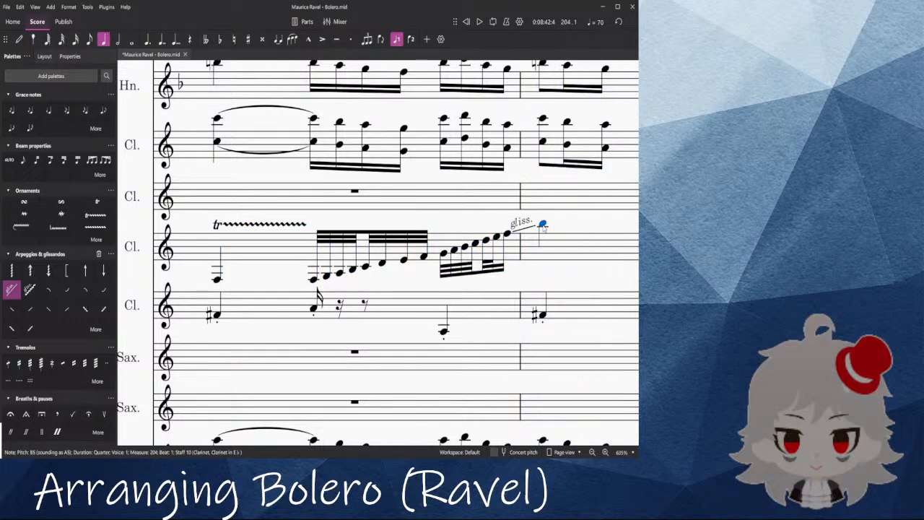
pyautogui.click(276, 253)
pyautogui.press('space')
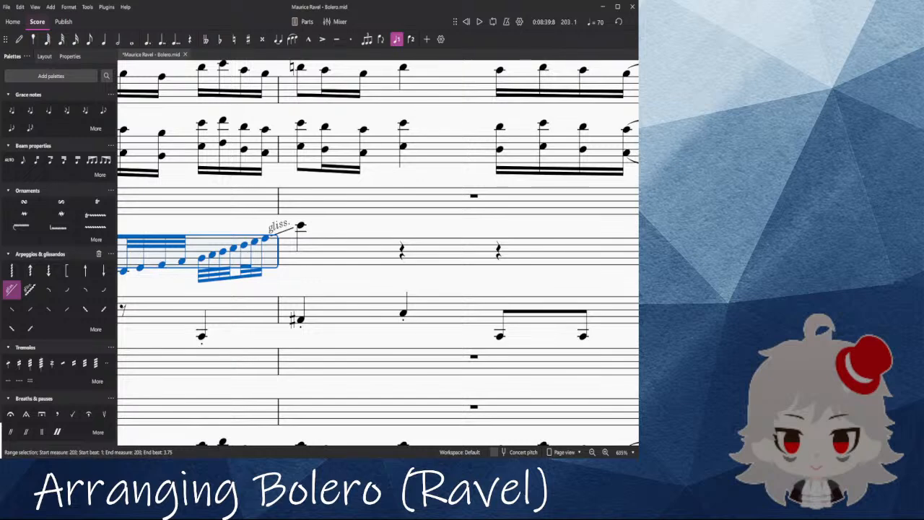
# Step: Divide the third clarinet's quarter rests on beats 2 and 3 of measure 204 into eighth-note triplets
pyautogui.click(401, 250)
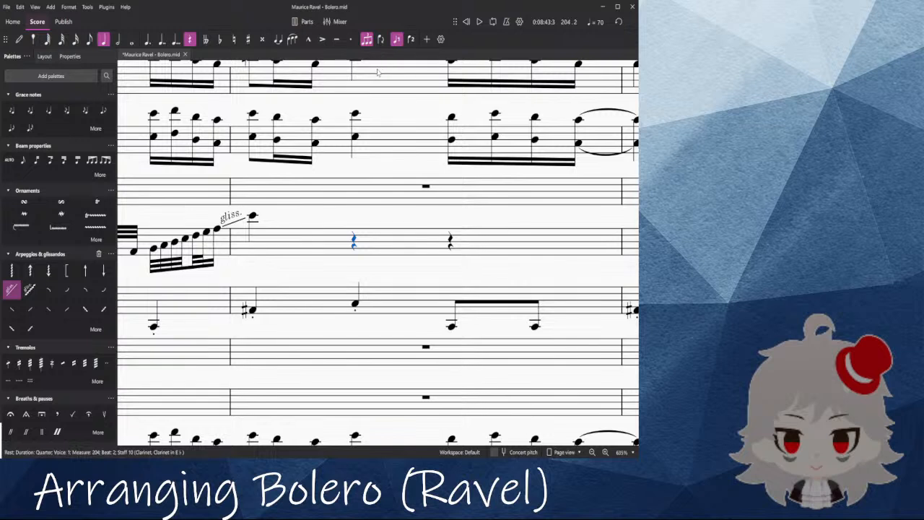
pyautogui.hotkey('ctrl', '3')
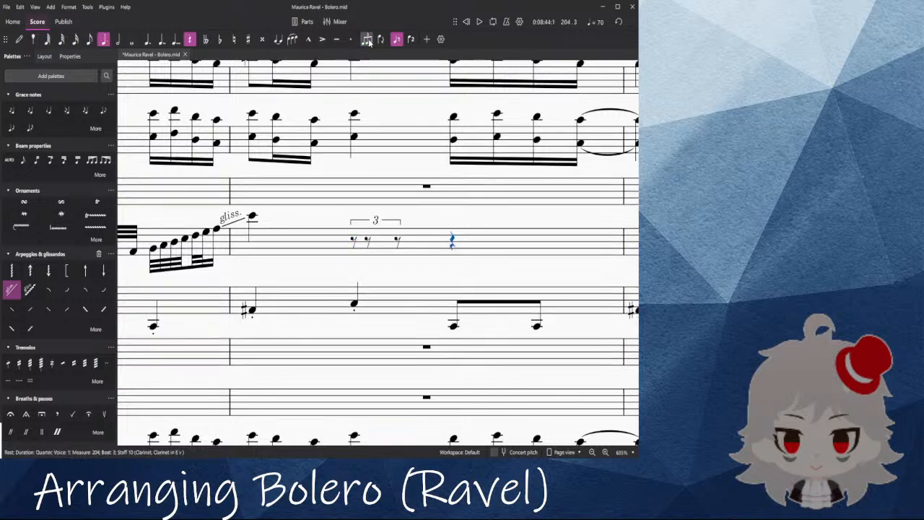
pyautogui.hotkey('ctrl', '3')
pyautogui.click(253, 216)
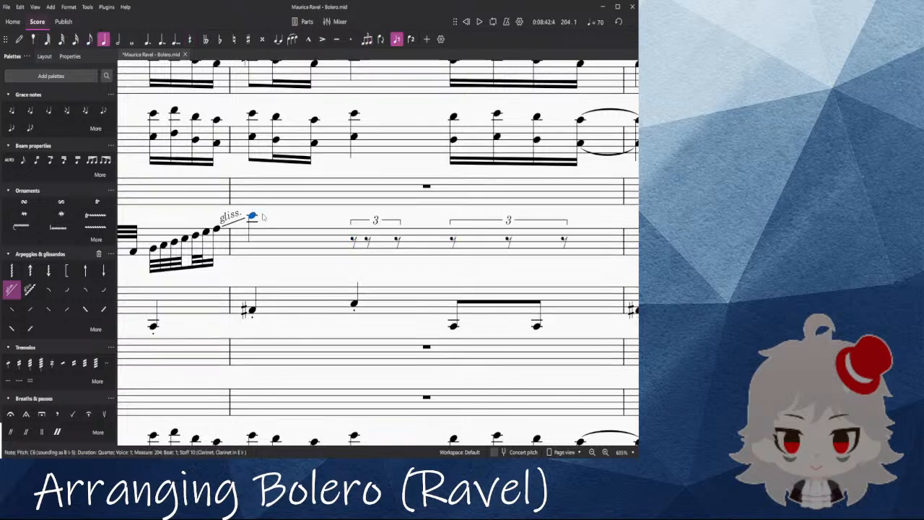
# Step: Enter a B5 eighth note as the first note of the third clarinet's triplet on beat 2 of measure 204
pyautogui.click(354, 245)
pyautogui.press('n')
pyautogui.click(276, 219)
pyautogui.click(291, 226)
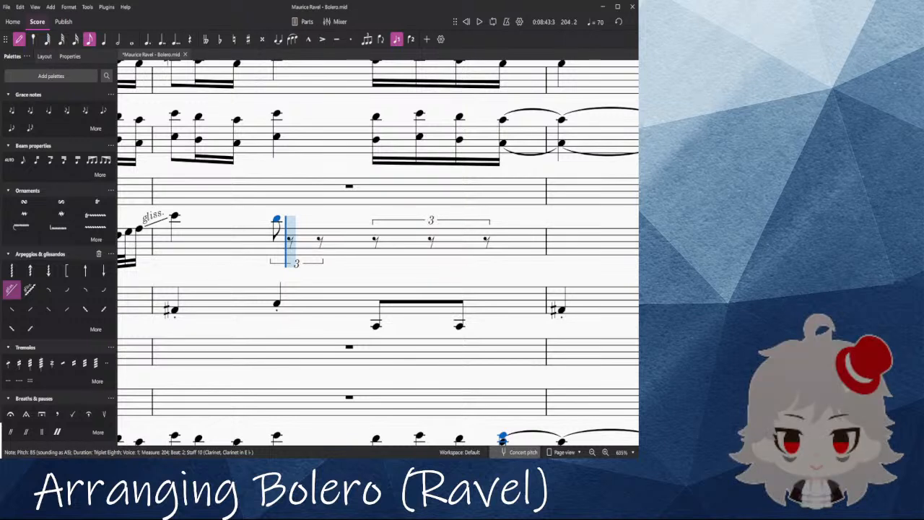
pyautogui.press('Escape')
# Step: Switch the score to concert pitch and play back the third clarinet's measure 203
pyautogui.moveTo(194, 278); pyautogui.dragTo(468, 270)
pyautogui.scroll(-8, 312, 247)
pyautogui.moveTo(183, 246); pyautogui.dragTo(2, 261)
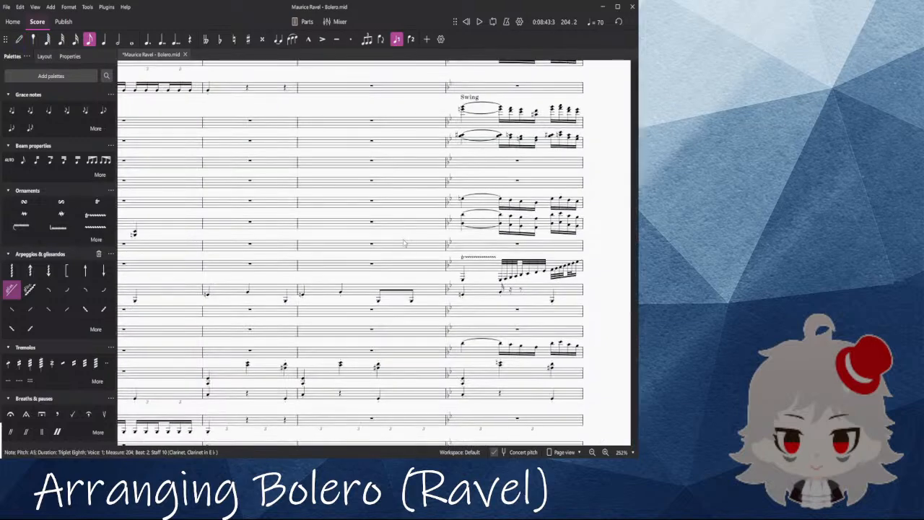
pyautogui.moveTo(409, 240); pyautogui.dragTo(176, 260)
pyautogui.moveTo(418, 263); pyautogui.dragTo(395, 282)
pyautogui.scroll(8, 160, 330)
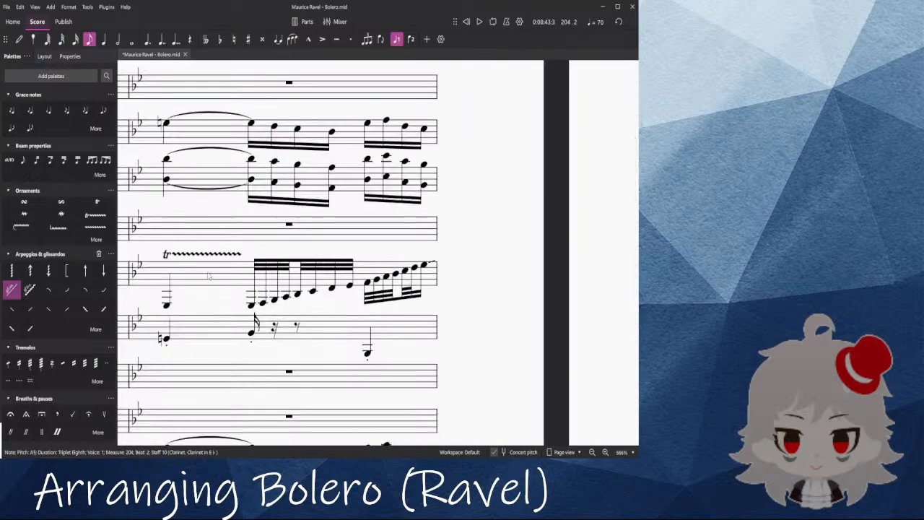
pyautogui.click(521, 289)
pyautogui.press('space')
pyautogui.moveTo(569, 282); pyautogui.dragTo(312, 285)
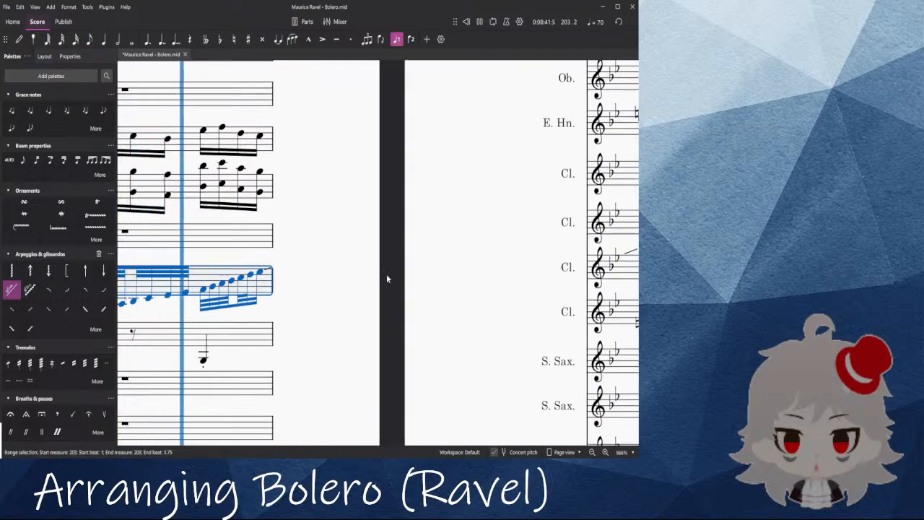
pyautogui.moveTo(472, 273); pyautogui.dragTo(361, 272)
pyautogui.press('space')
# Step: Transpose the third clarinet's measures 203 and 204 up four semitones and play them back
pyautogui.scroll(-6, 505, 270)
pyautogui.scroll(-1, 511, 271)
pyautogui.keyDown('shift'); pyautogui.click(547, 272); pyautogui.keyUp('shift')
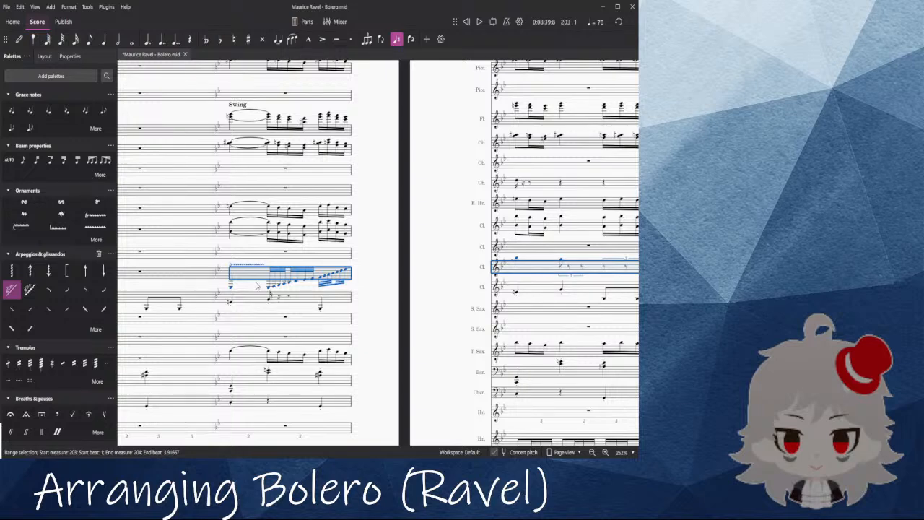
pyautogui.hscroll(-4, 257, 285)
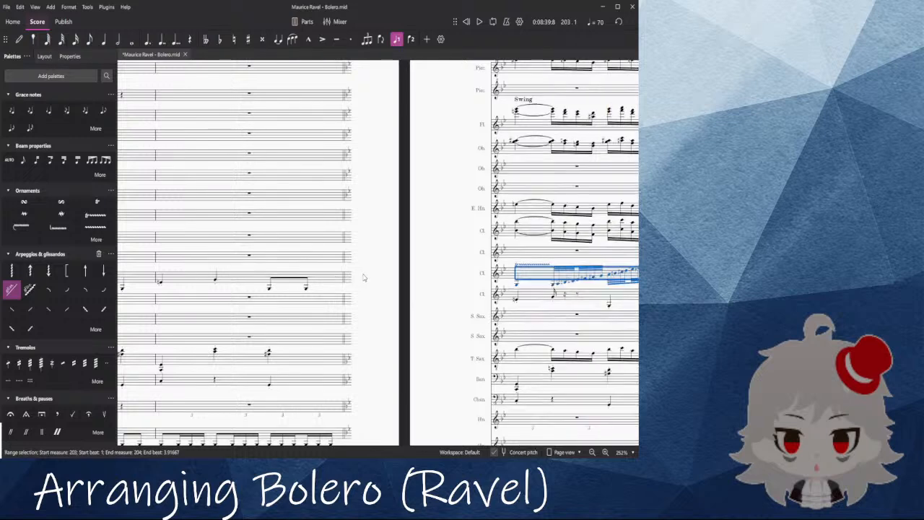
pyautogui.hscroll(2, 358, 280)
pyautogui.scroll(5, 473, 297)
pyautogui.press('space')
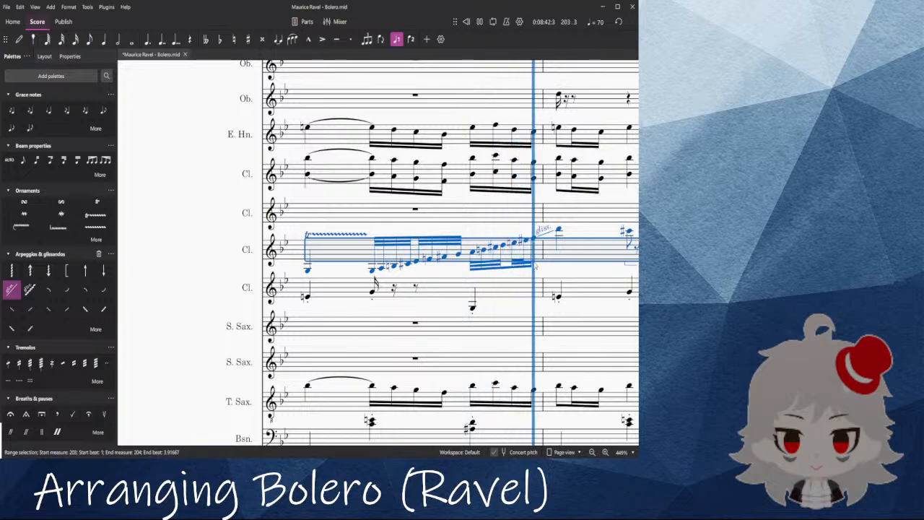
pyautogui.press('space')
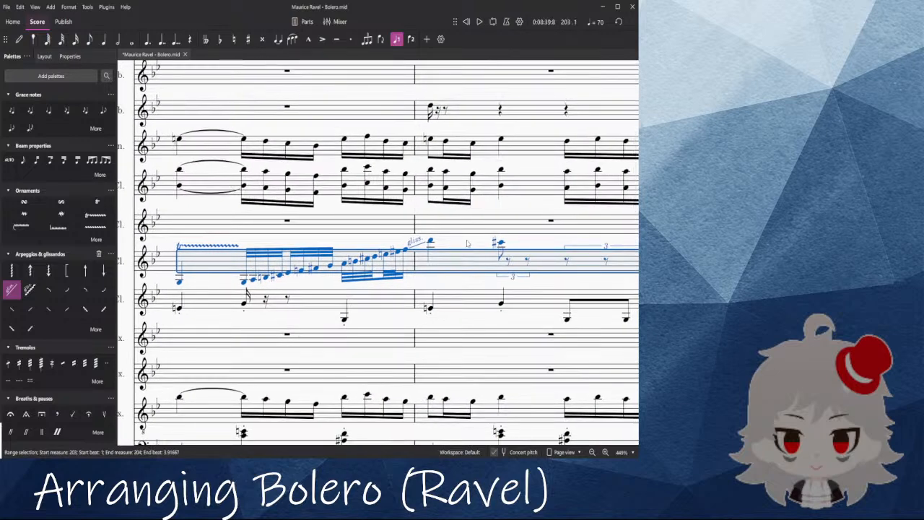
# Step: Lower the third clarinet's trilled note in measure 203 to F3 and the first B natural of its run by a semitone
pyautogui.press('Escape')
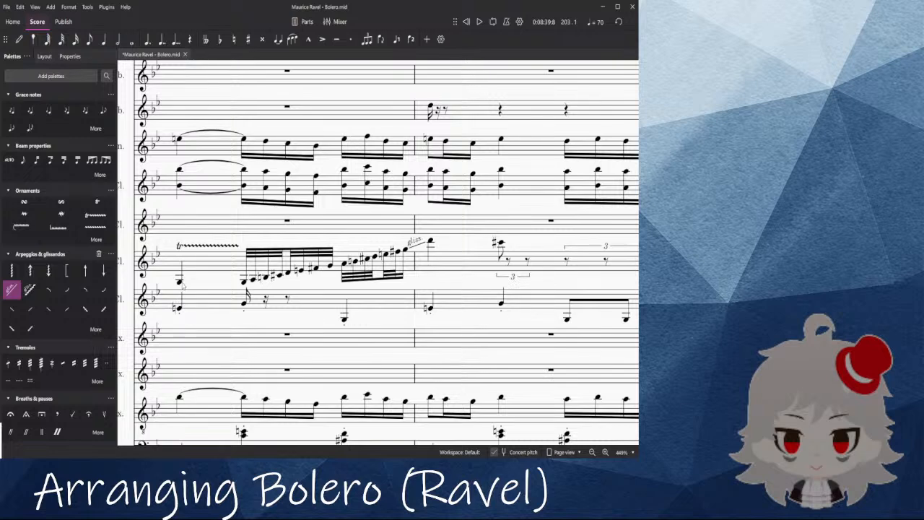
pyautogui.click(180, 283)
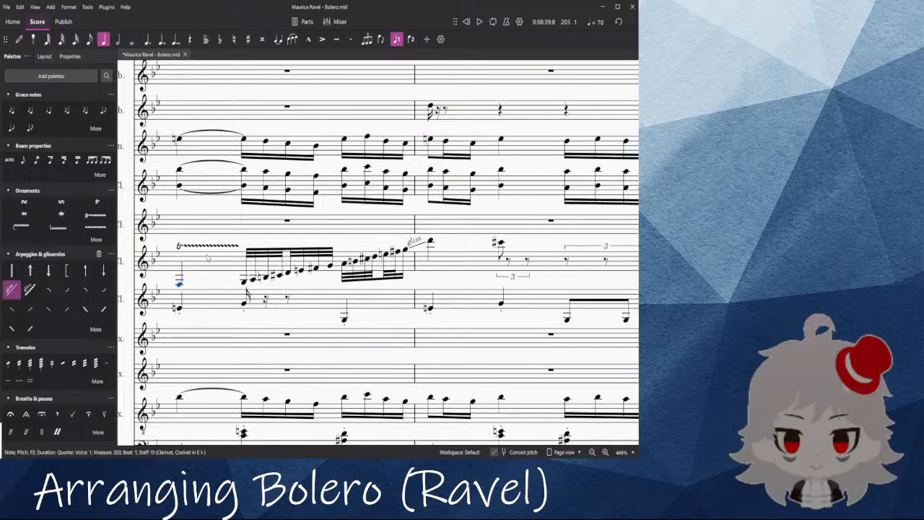
pyautogui.press('Right')
pyautogui.press('Right')
pyautogui.press('Right')
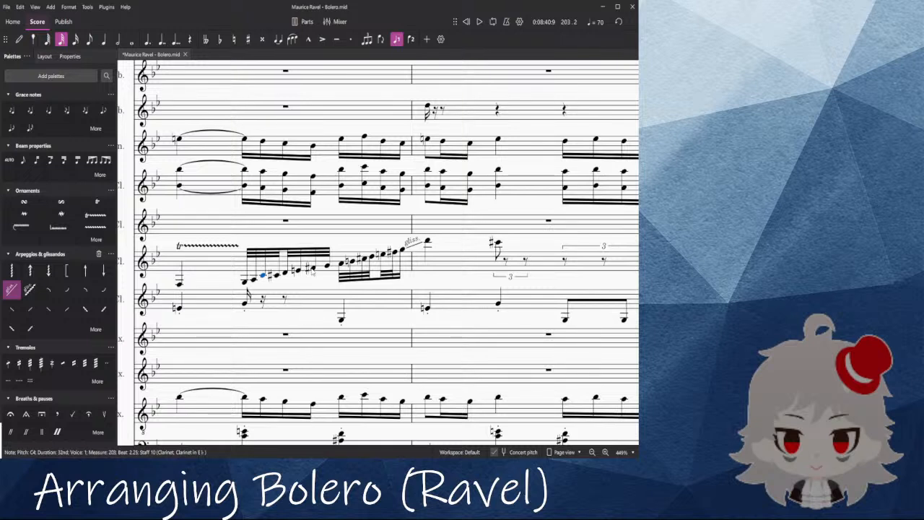
# Step: Select the remaining sharp and natural notes of the third clarinet's run in measure 203 and lower them by a semitone
pyautogui.press('Right')
pyautogui.press('Right')
pyautogui.press('Right')
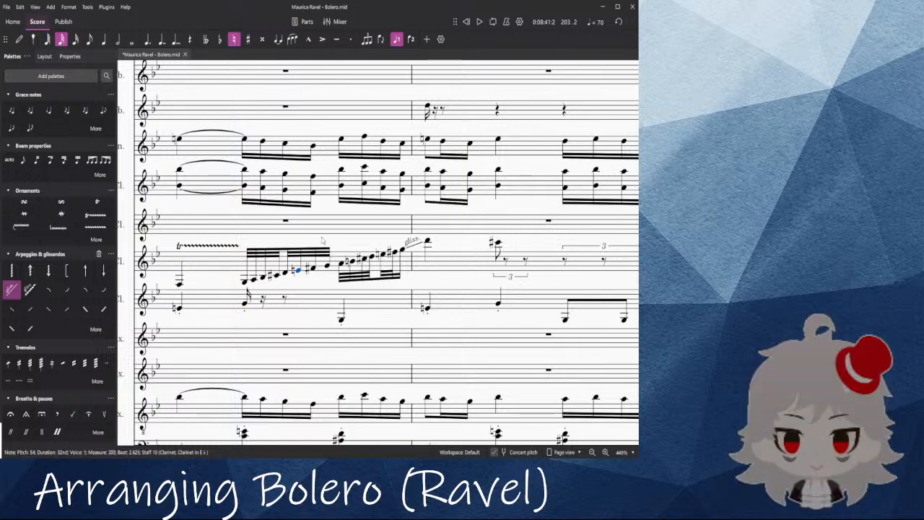
pyautogui.keyDown('ctrl'); pyautogui.click(313, 270); pyautogui.keyUp('ctrl')
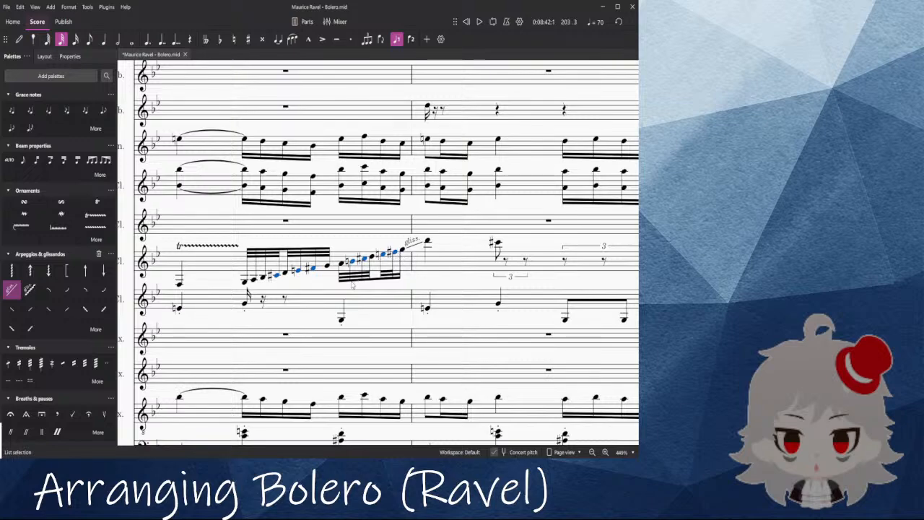
pyautogui.press('Down')
# Step: Select the third clarinet's measure 203 and play it back into measure 204
pyautogui.scroll(-6, 203, 244)
pyautogui.moveTo(203, 244); pyautogui.dragTo(531, 220)
pyautogui.scroll(5, 305, 222)
pyautogui.click(306, 221)
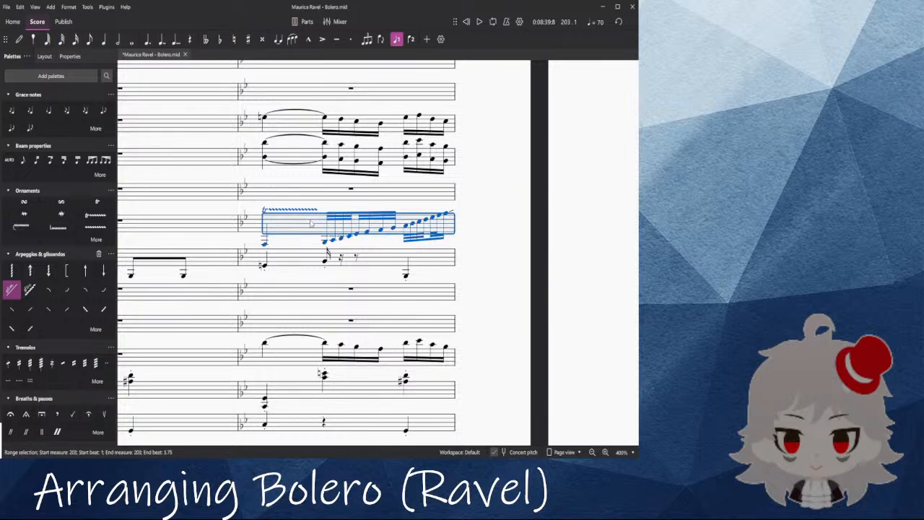
pyautogui.scroll(5, 332, 246)
pyautogui.press('space')
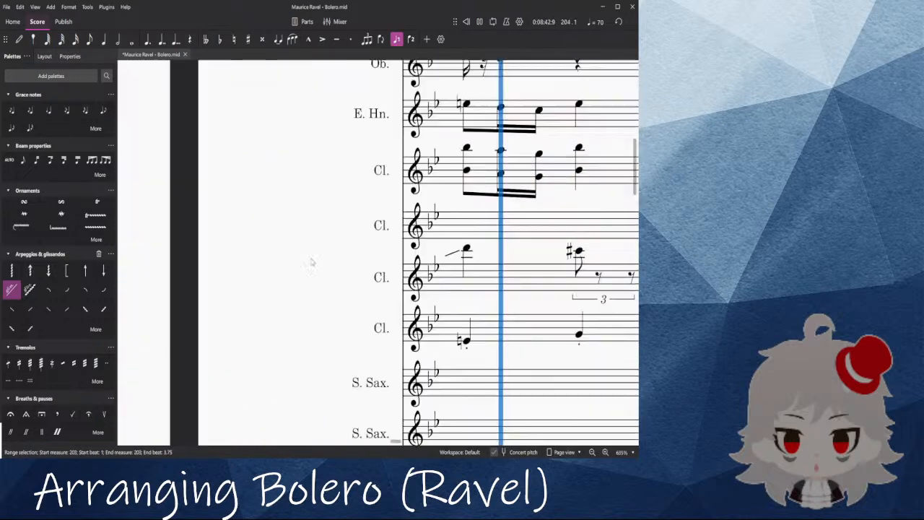
# Step: Lower the third clarinet's quarter note on beat 1 of measure 204 to B♭5 and play back from measure 203
pyautogui.click(446, 251)
pyautogui.press('Down')
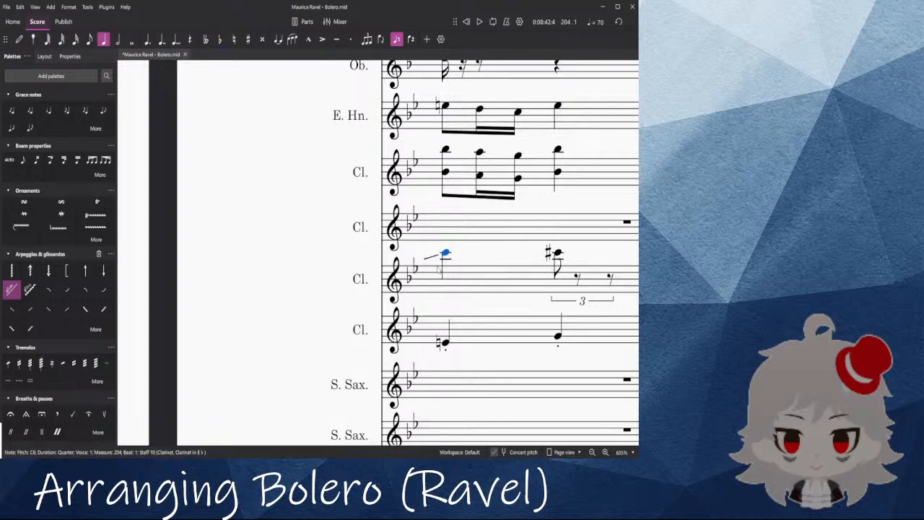
pyautogui.moveTo(256, 281); pyautogui.dragTo(592, 254)
pyautogui.click(364, 273)
pyautogui.press('space')
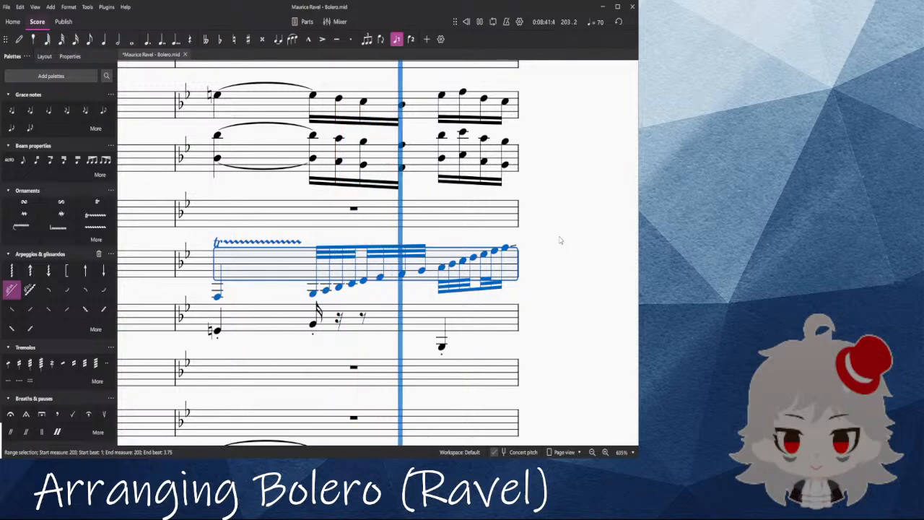
pyautogui.press('space')
pyautogui.press('space')
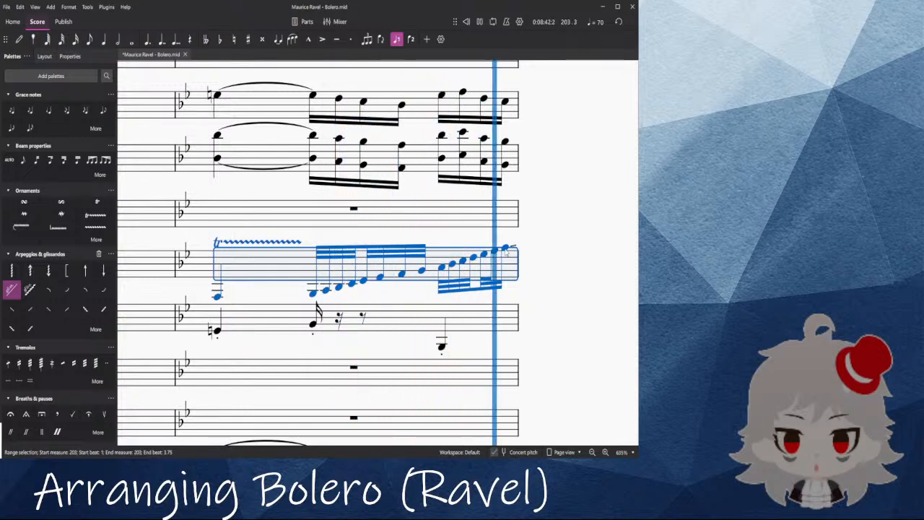
pyautogui.press('space')
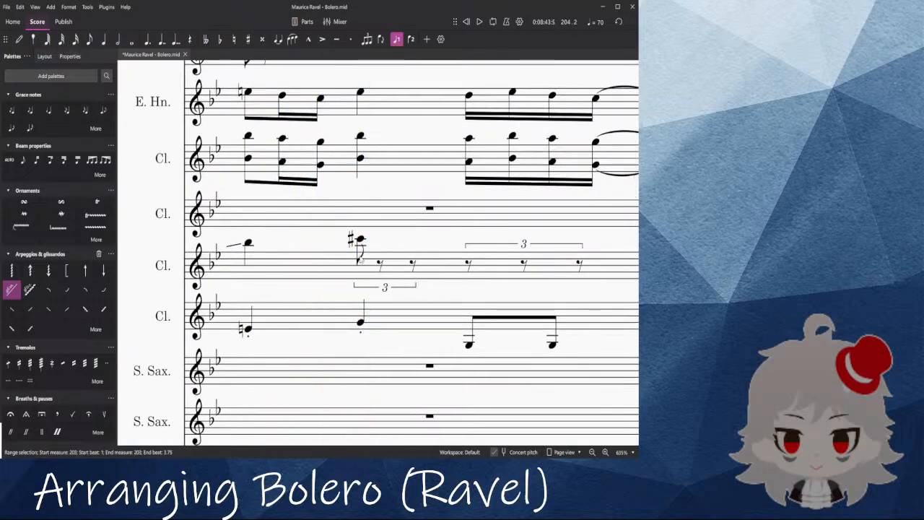
# Step: Fill the third clarinet's triplet on beat 2 of measure 204 with A5, G♭5 and A5
pyautogui.click(361, 239)
pyautogui.press('b')
pyautogui.press('Down')
pyautogui.click(381, 266)
pyautogui.press('b')
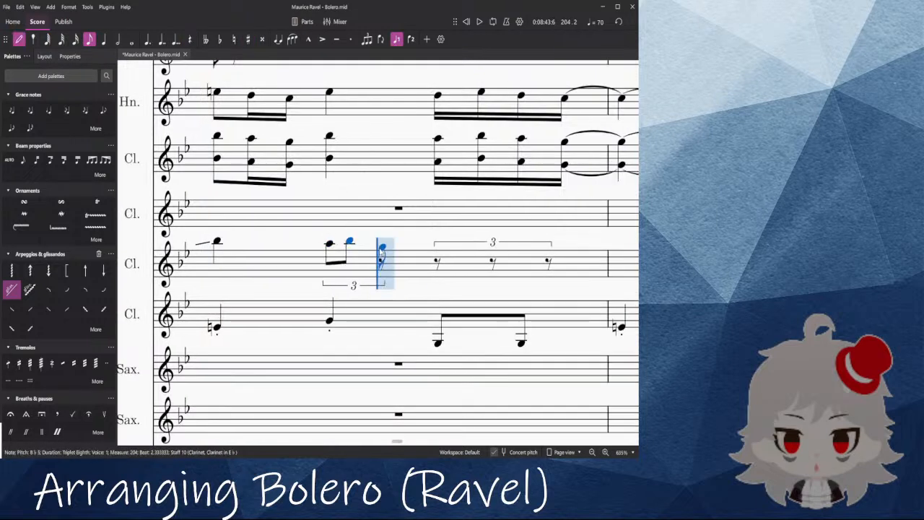
pyautogui.press('Down')
pyautogui.press('Down')
pyautogui.press('Down')
pyautogui.press('Down')
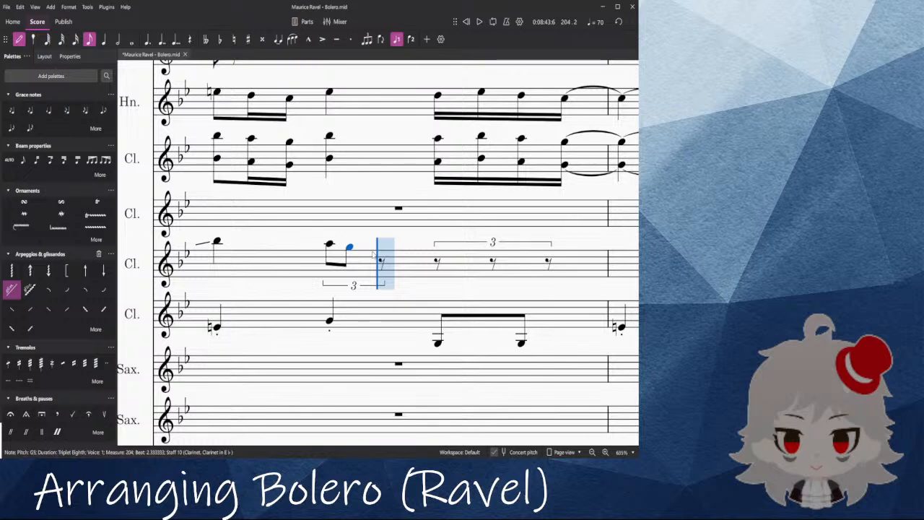
pyautogui.click(382, 244)
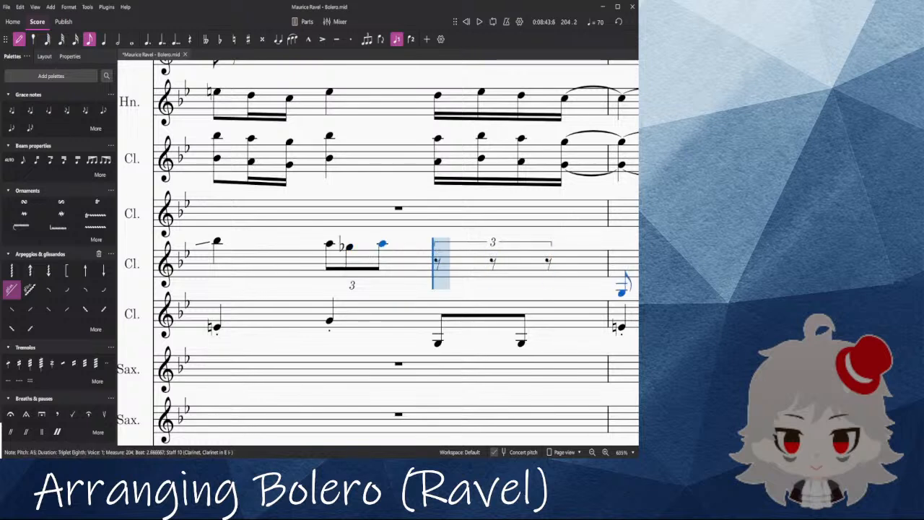
# Step: Fill the third clarinet's triplet on beat 3 of measure 204 with G♭5, A5 and G♭5
pyautogui.click(455, 248)
pyautogui.click(515, 248)
pyautogui.click(548, 246)
pyautogui.scroll(-6, 401, 253)
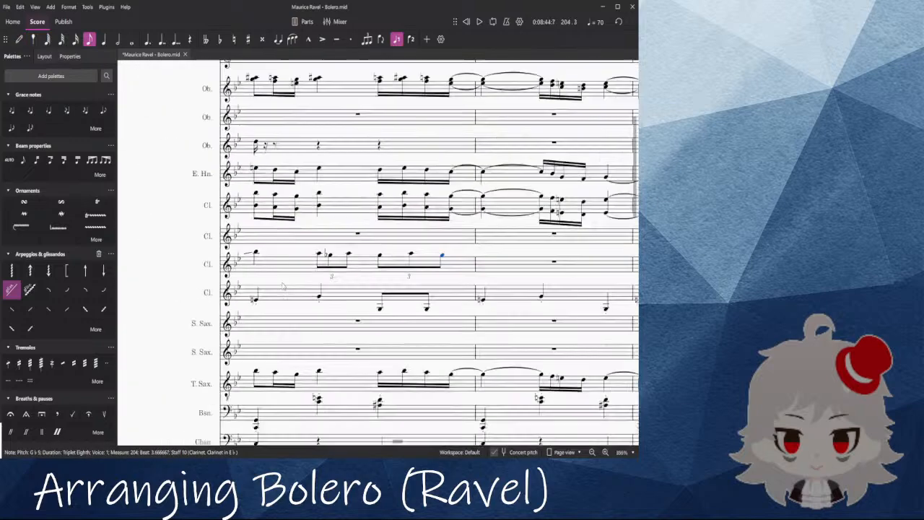
pyautogui.press('Escape')
# Step: Play back the third clarinet's line from measure 203 through the triplets in measure 204
pyautogui.click(356, 276)
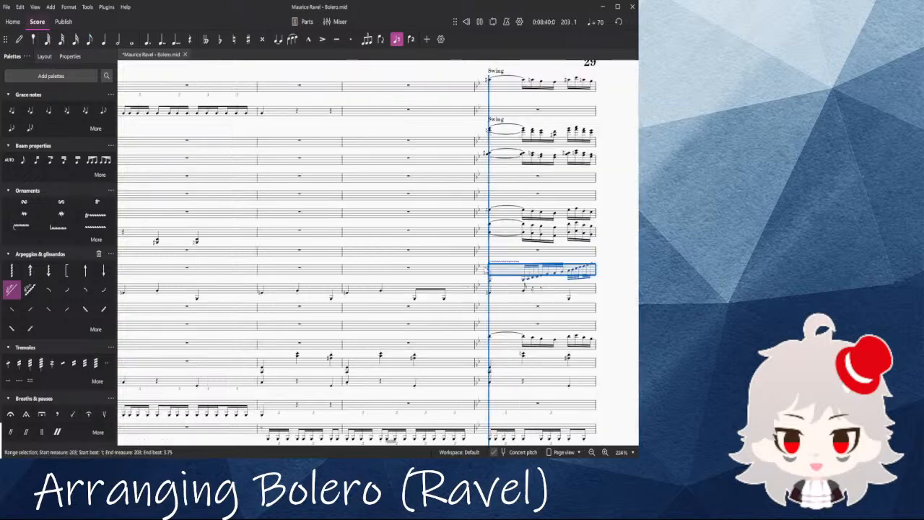
pyautogui.press('space')
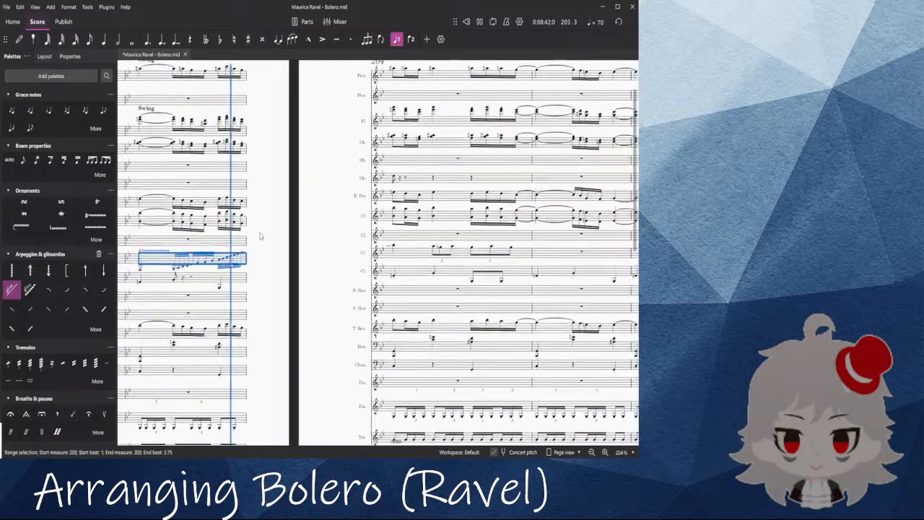
pyautogui.press('space')
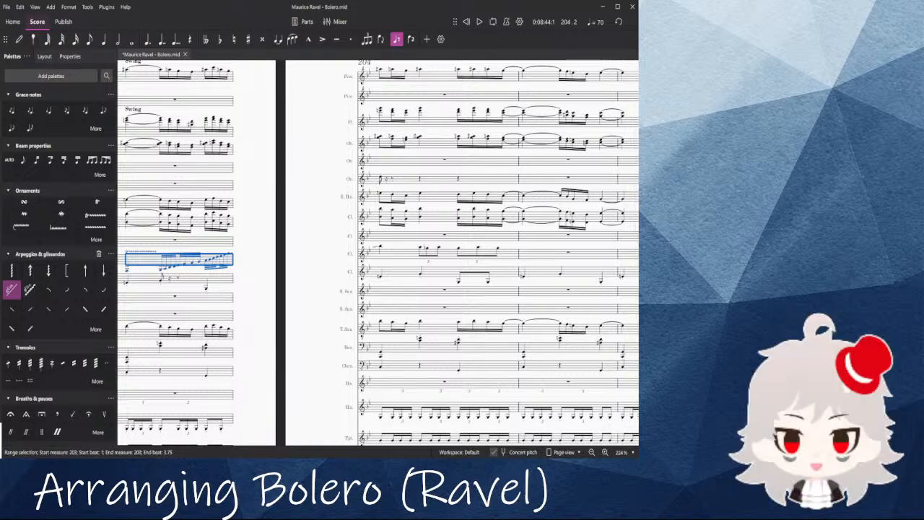
# Step: Lower the three A5 notes in the third clarinet's measure 204 triplets to A♭5 and play the measure back
pyautogui.scroll(5, 452, 186)
pyautogui.click(381, 321)
pyautogui.keyDown('ctrl'); pyautogui.click(423, 321); pyautogui.keyUp('ctrl')
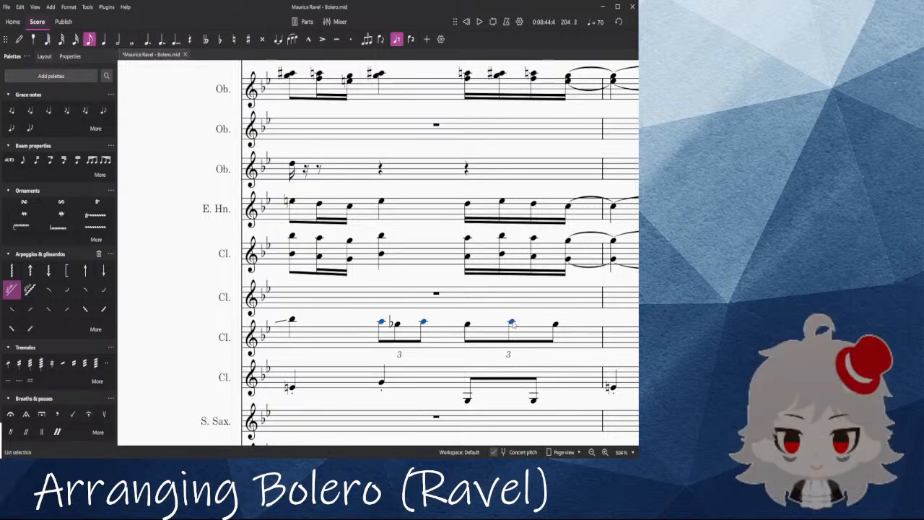
pyautogui.click(301, 332)
pyautogui.press('space')
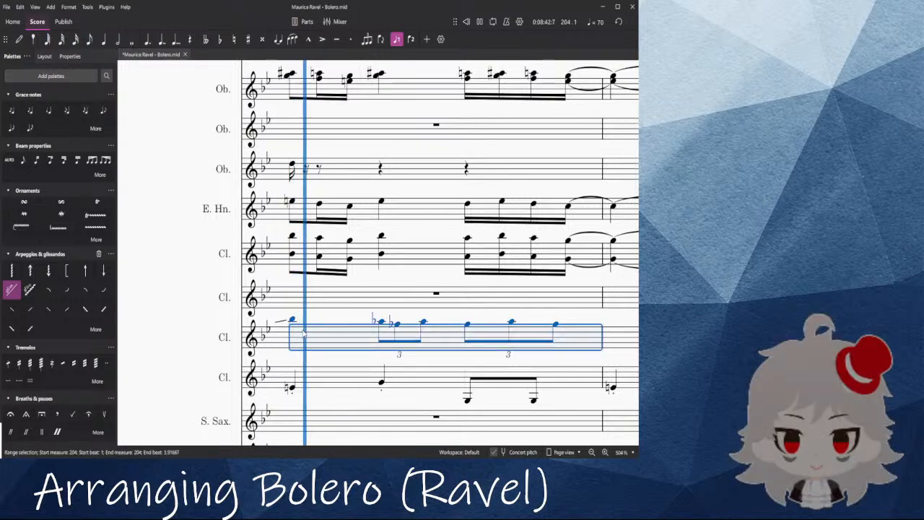
# Step: Add acciaccatura grace notes before the A♭5 that starts the third clarinet's beat 2 triplet in measure 204
pyautogui.press('space')
pyautogui.click(334, 315)
pyautogui.scroll(-2, 335, 315)
pyautogui.click(370, 320)
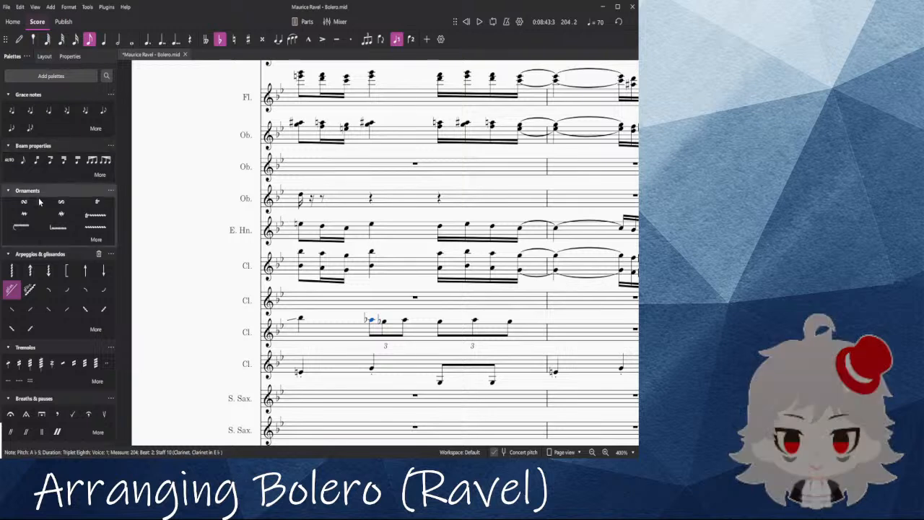
pyautogui.click(11, 111)
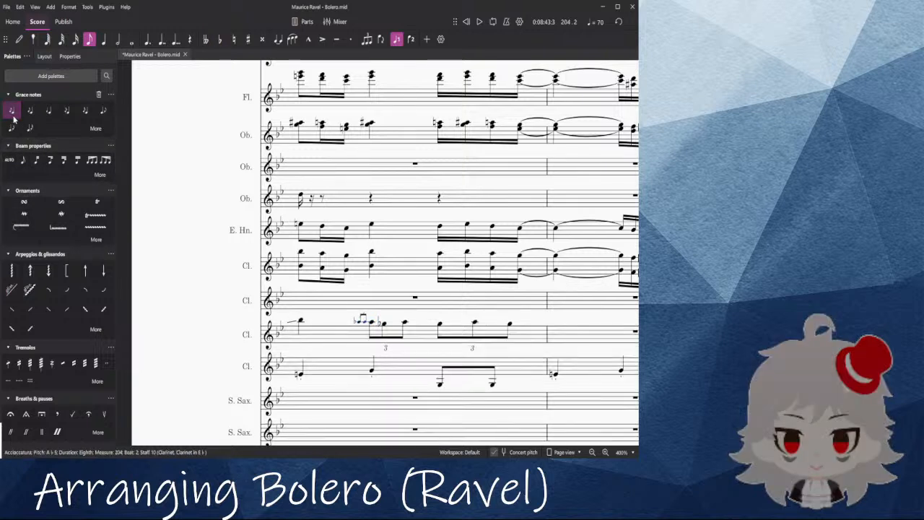
# Step: Play back measure 204 with the third clarinet's grace notes, and play the lead-in from measure 202
pyautogui.click(329, 342)
pyautogui.press('space')
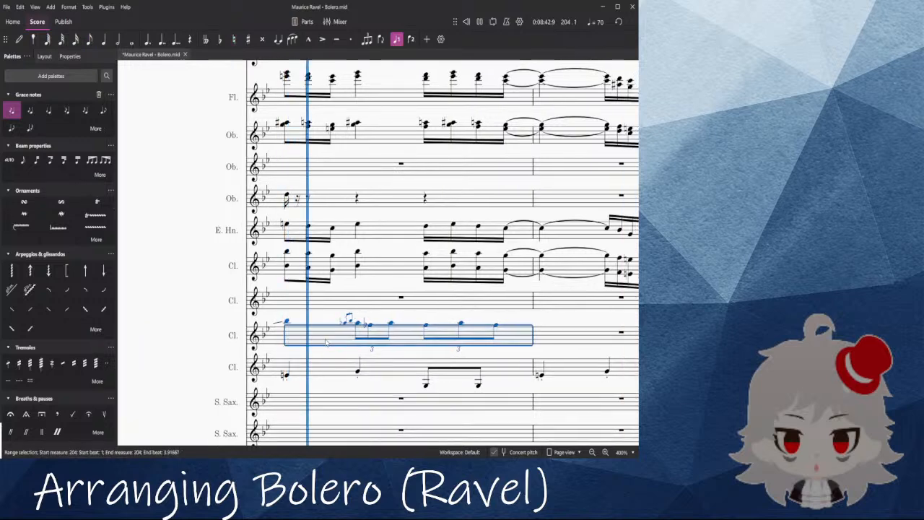
pyautogui.press('space')
pyautogui.press('Escape')
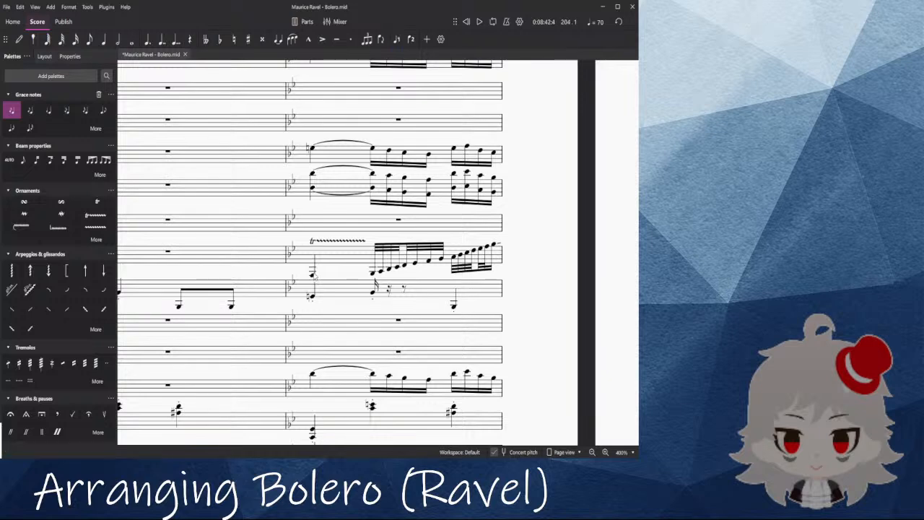
pyautogui.moveTo(160, 249); pyautogui.dragTo(339, 227)
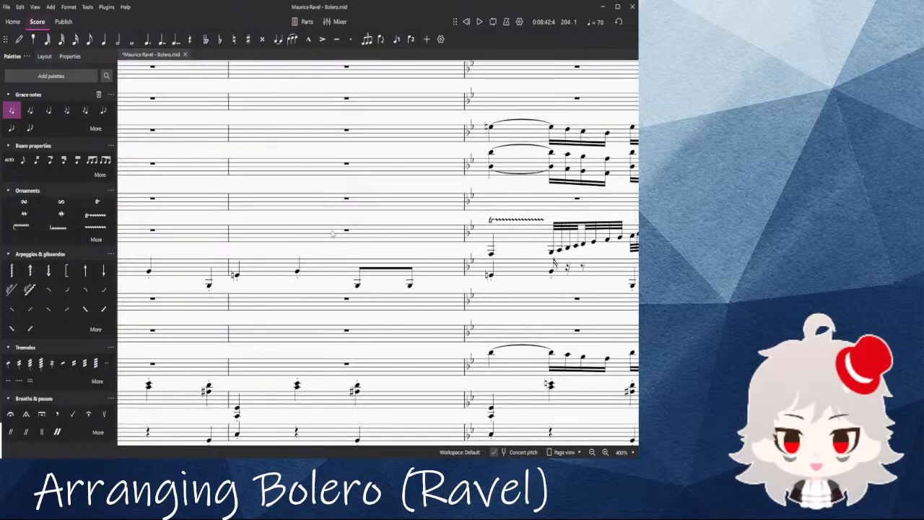
pyautogui.click(346, 235)
pyautogui.press('space')
pyautogui.scroll(-5, 361, 236)
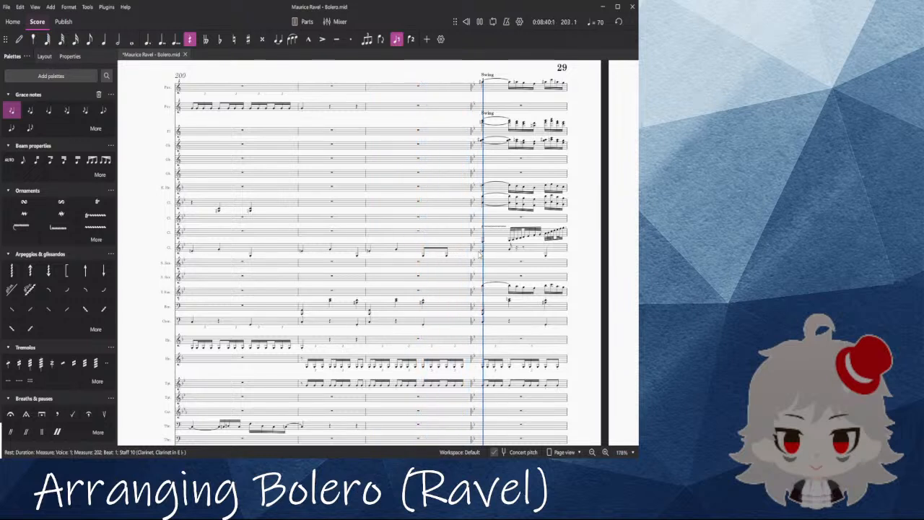
pyautogui.press('space')
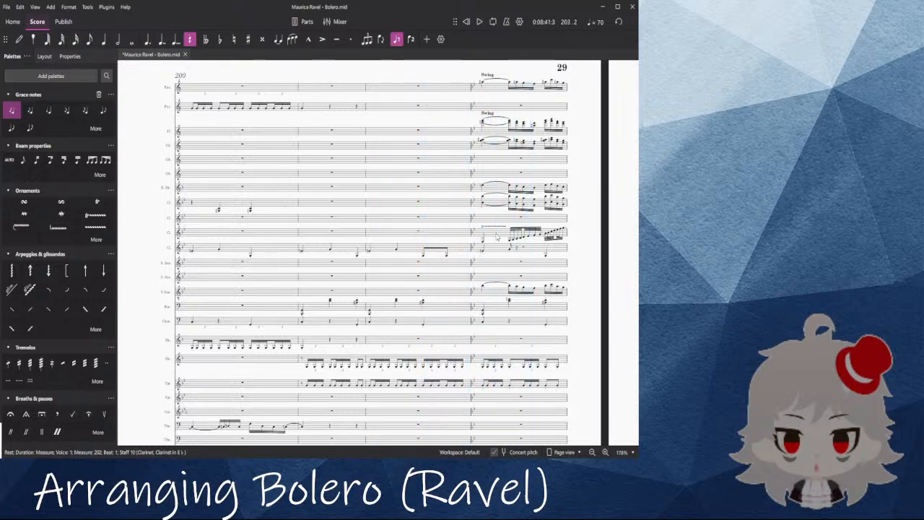
# Step: Try the dynamics f and ff on the third clarinet at the start of measure 203, playing the passage back with each
pyautogui.click(497, 234)
pyautogui.scroll(-3, 41, 313)
pyautogui.scroll(-5, 44, 358)
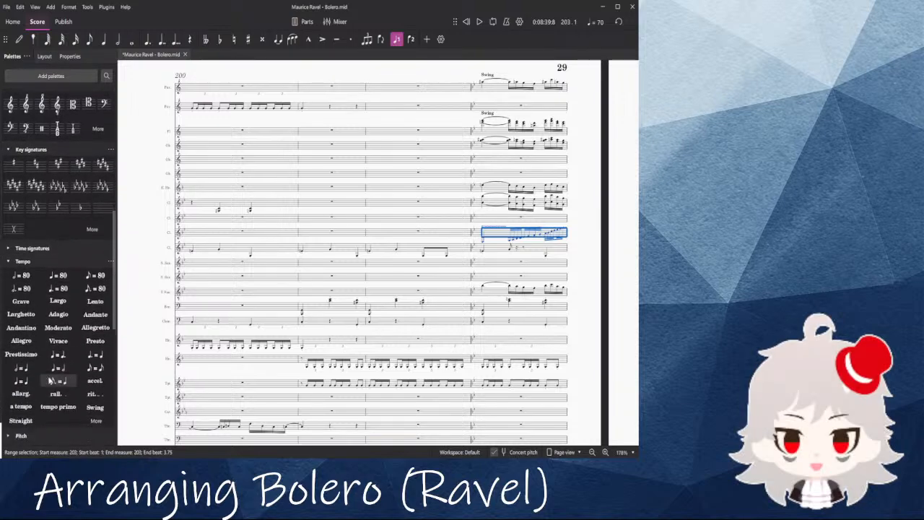
pyautogui.click(14, 406)
pyautogui.press('space')
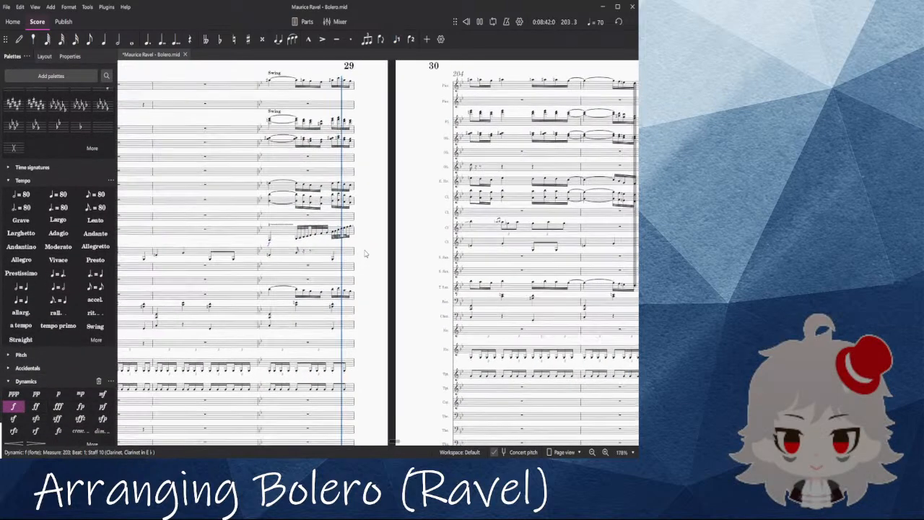
pyautogui.click(35, 407)
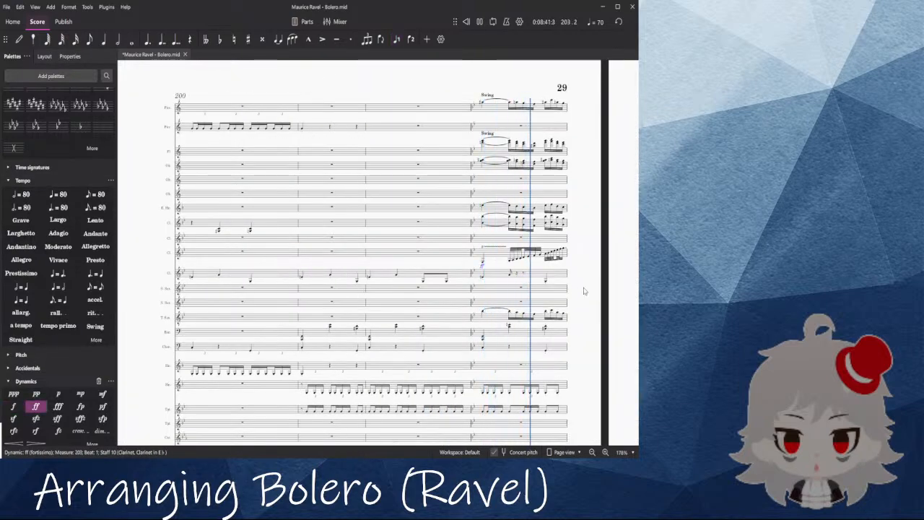
pyautogui.moveTo(592, 289); pyautogui.dragTo(257, 288)
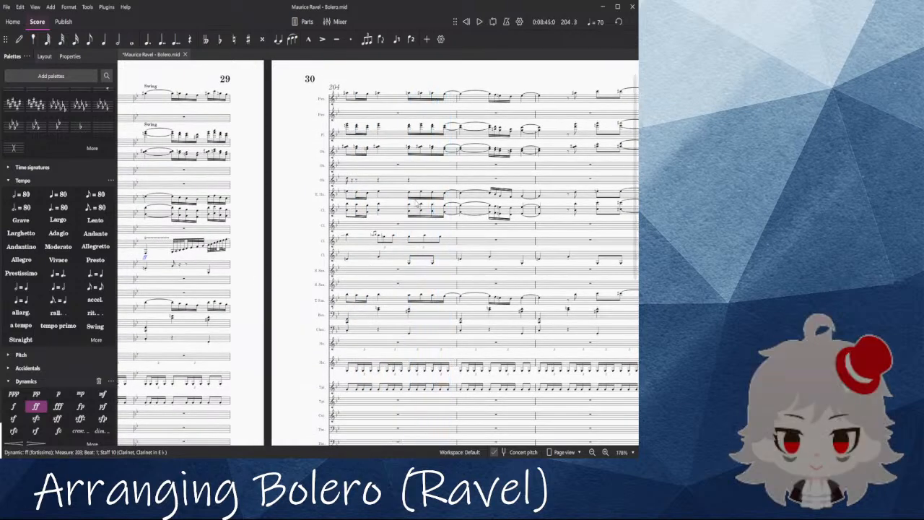
# Step: Play back the third clarinet's line from its F3 trill note in measure 203 into measure 204
pyautogui.scroll(5, 426, 192)
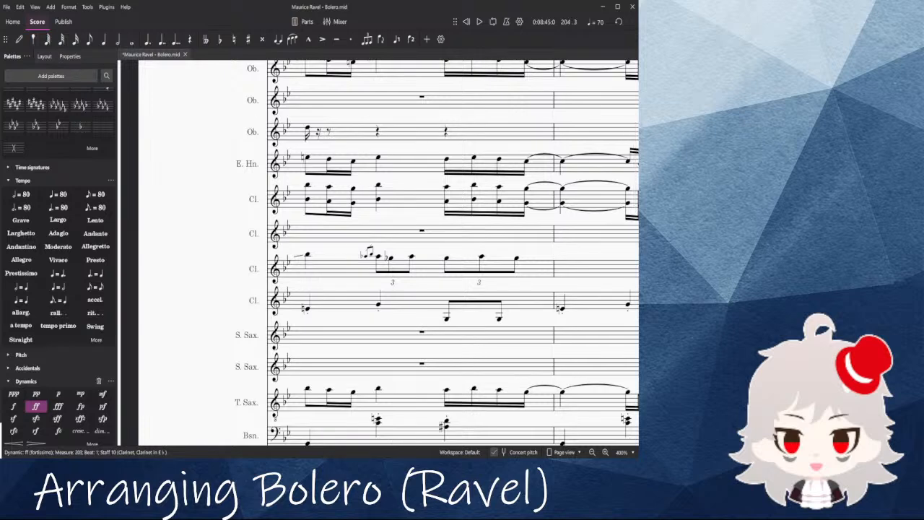
pyautogui.moveTo(238, 223); pyautogui.dragTo(349, 205)
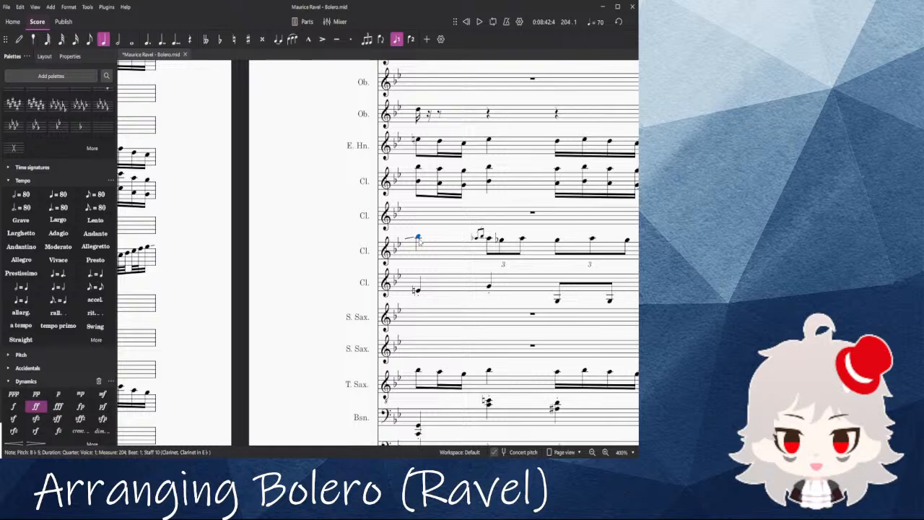
pyautogui.moveTo(311, 179); pyautogui.dragTo(262, 357)
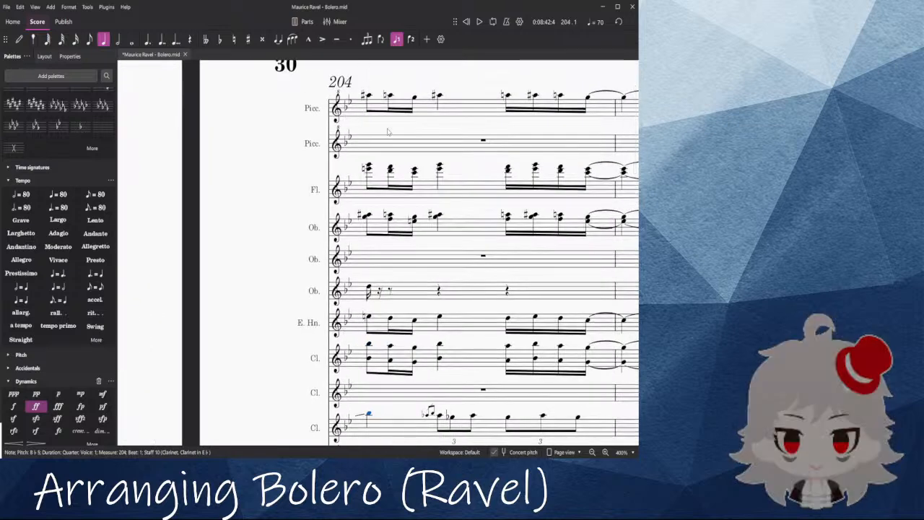
pyautogui.scroll(-5, 281, 204)
pyautogui.hscroll(-3, 260, 320)
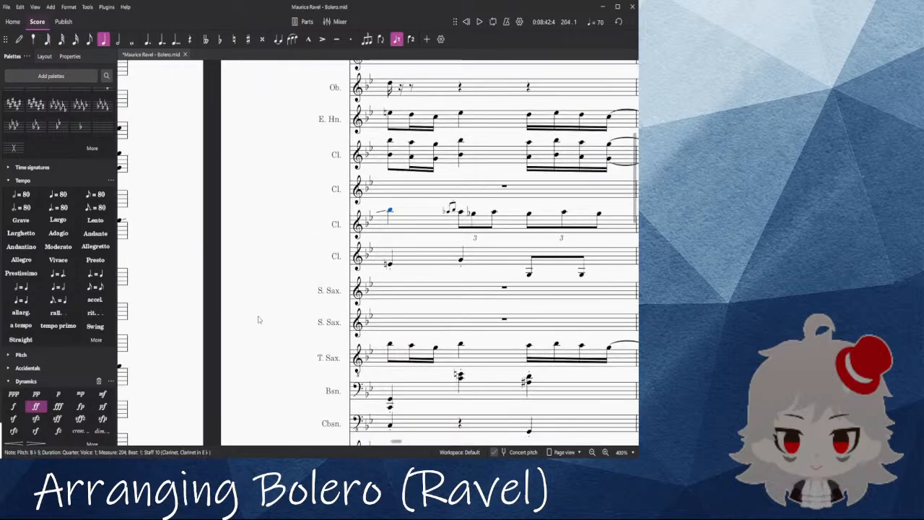
pyautogui.hscroll(-7, 420, 278)
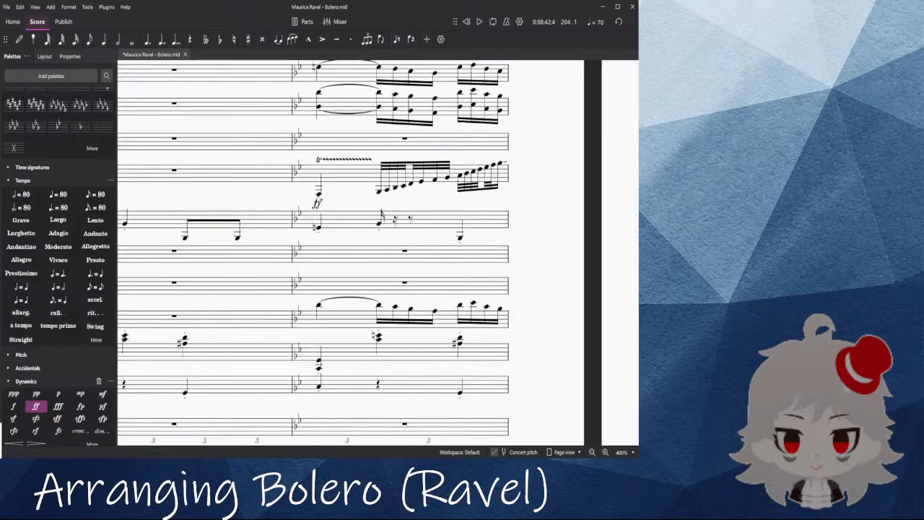
pyautogui.click(318, 193)
pyautogui.press('space')
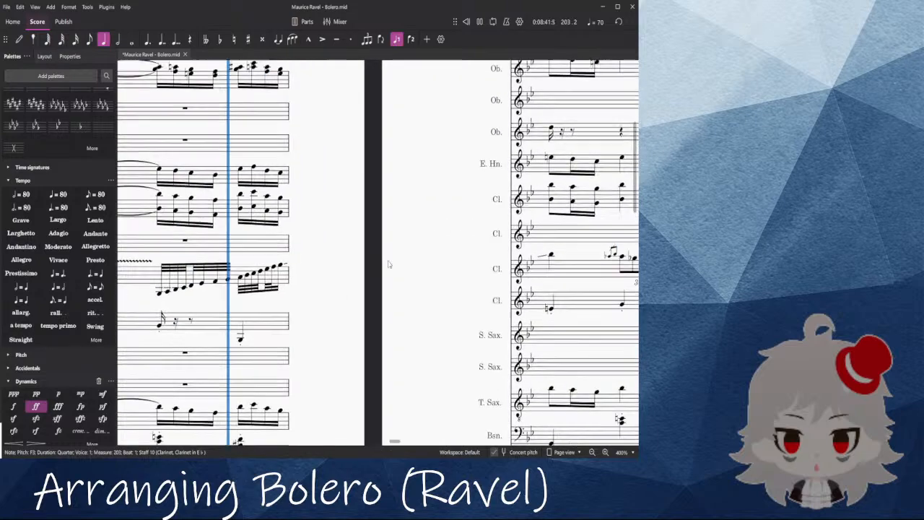
pyautogui.keyDown('ctrl'); pyautogui.scroll(5, 240, 271); pyautogui.keyUp('ctrl')
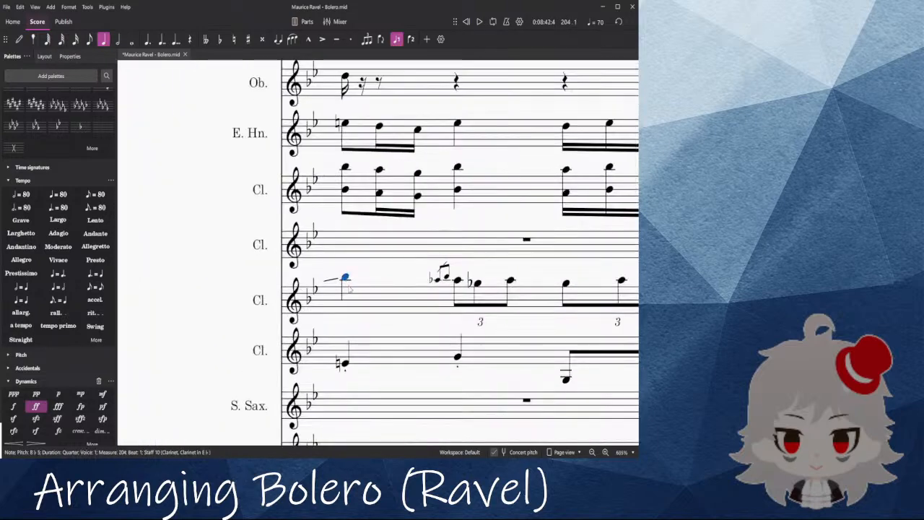
# Step: Try lowering all the third clarinet's notes in measures 203 and 204 by a semitone
pyautogui.keyDown('ctrl'); pyautogui.scroll(-6, 289, 303); pyautogui.keyUp('ctrl')
pyautogui.click(497, 304)
pyautogui.moveTo(179, 345); pyautogui.dragTo(452, 345)
pyautogui.keyDown('shift'); pyautogui.click(257, 312); pyautogui.keyUp('shift')
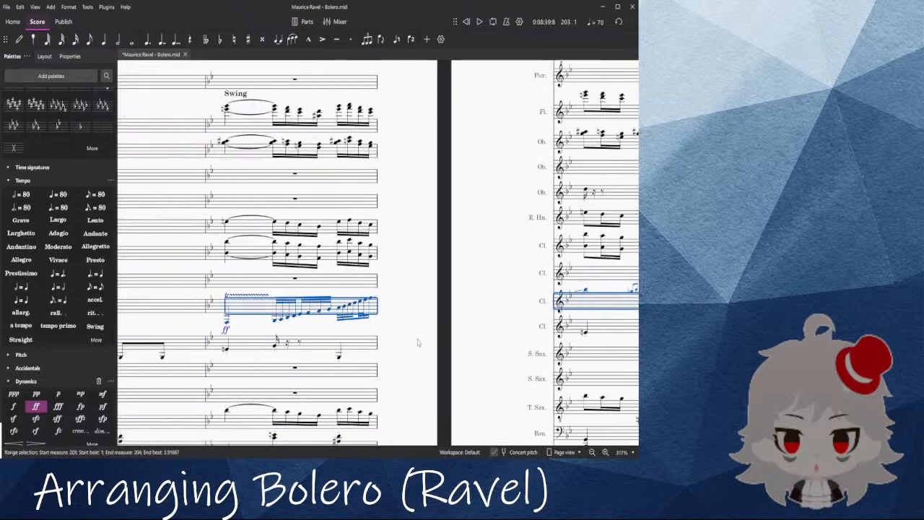
pyautogui.moveTo(503, 320); pyautogui.dragTo(406, 294)
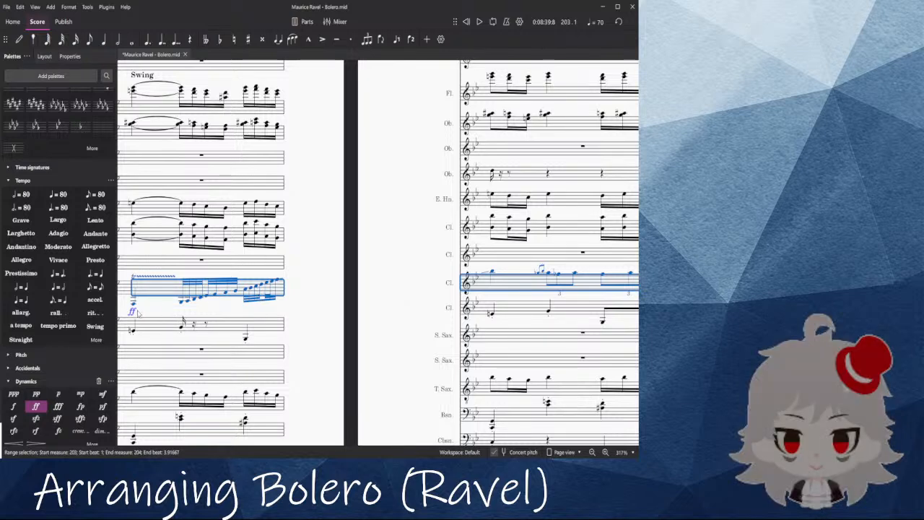
pyautogui.hscroll(-5, 139, 312)
# Step: Play back the transposed third clarinet line from measure 203 and undo the semitone transposition
pyautogui.click(491, 299)
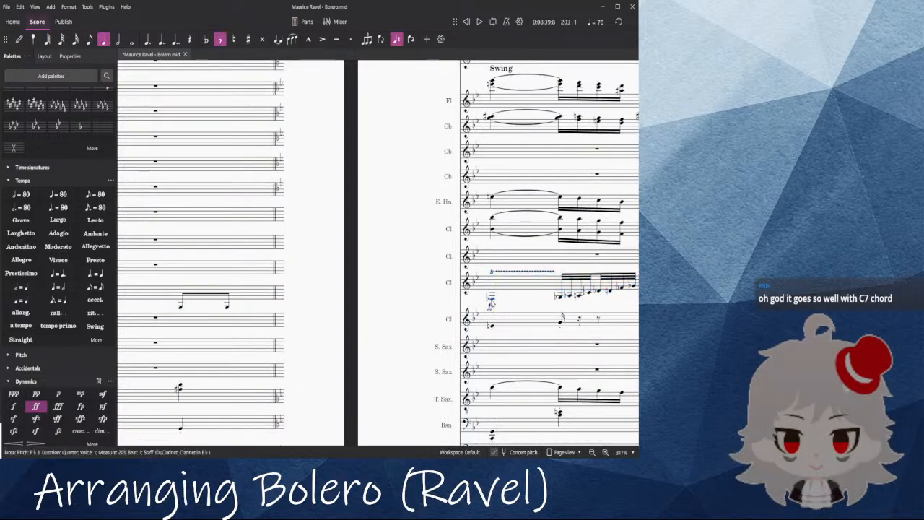
pyautogui.moveTo(391, 297); pyautogui.dragTo(171, 306)
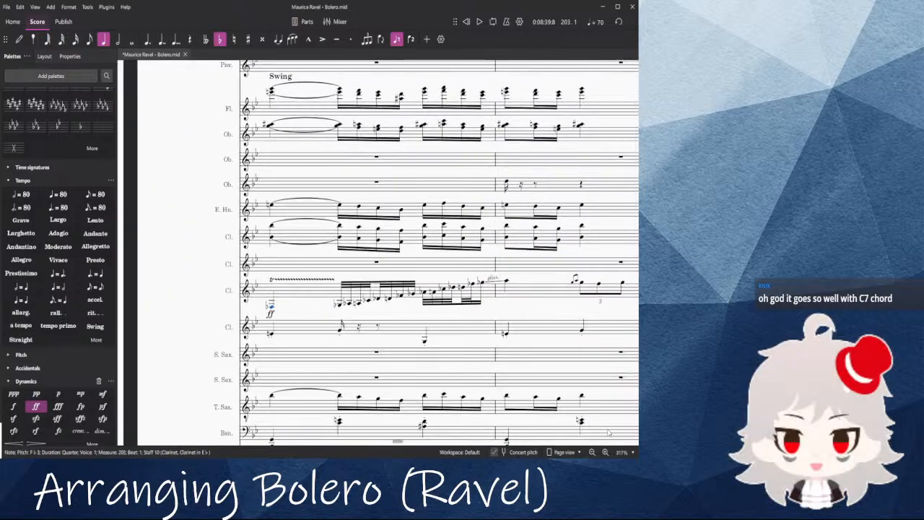
pyautogui.press('space')
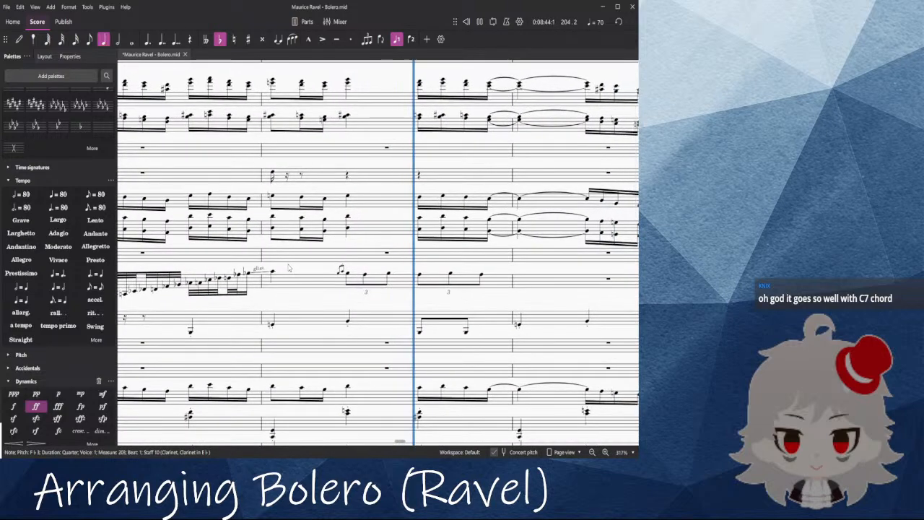
pyautogui.press('space')
pyautogui.click(318, 259)
pyautogui.moveTo(337, 263); pyautogui.dragTo(390, 251)
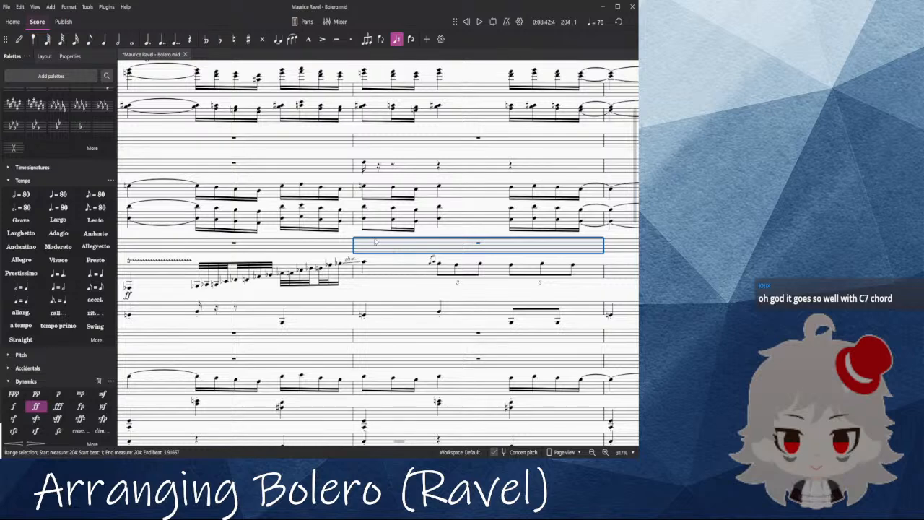
pyautogui.hotkey('ctrl', 'z')
# Step: Replace the ff under the third clarinet's trill note in measure 203 with the dynamic fff
pyautogui.hscroll(-10, 224, 308)
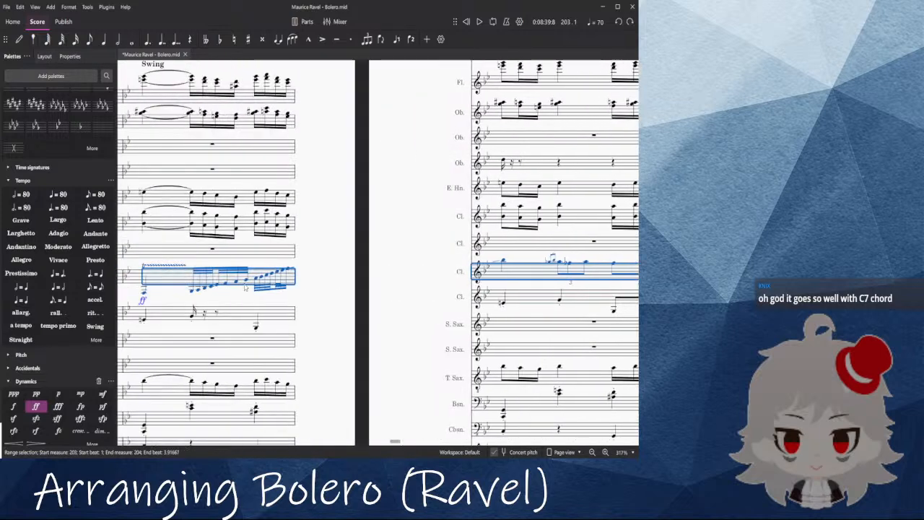
pyautogui.scroll(1, 159, 307)
pyautogui.scroll(5, 159, 307)
pyautogui.click(148, 349)
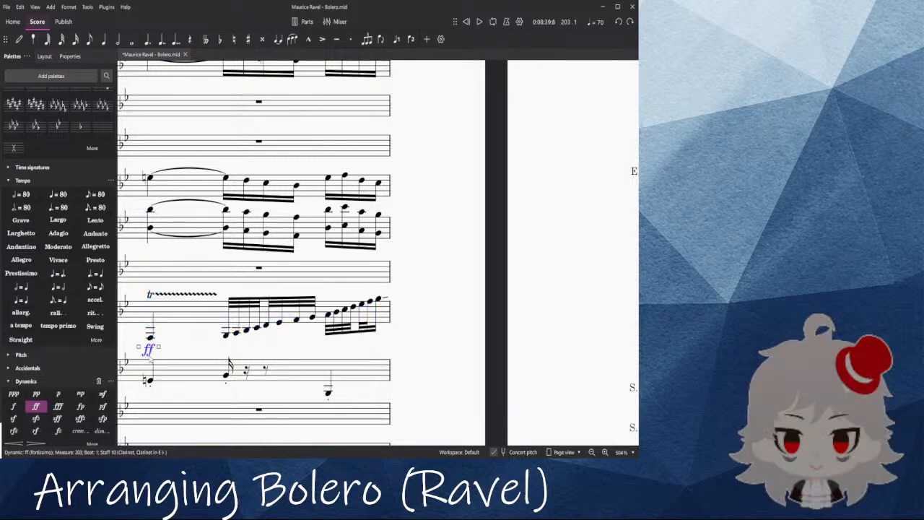
pyautogui.press('Delete')
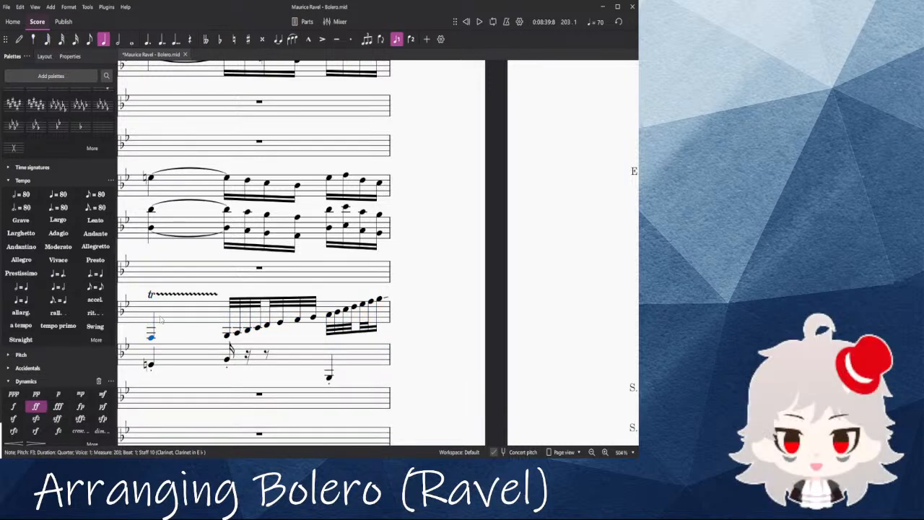
pyautogui.click(58, 406)
pyautogui.press('Escape')
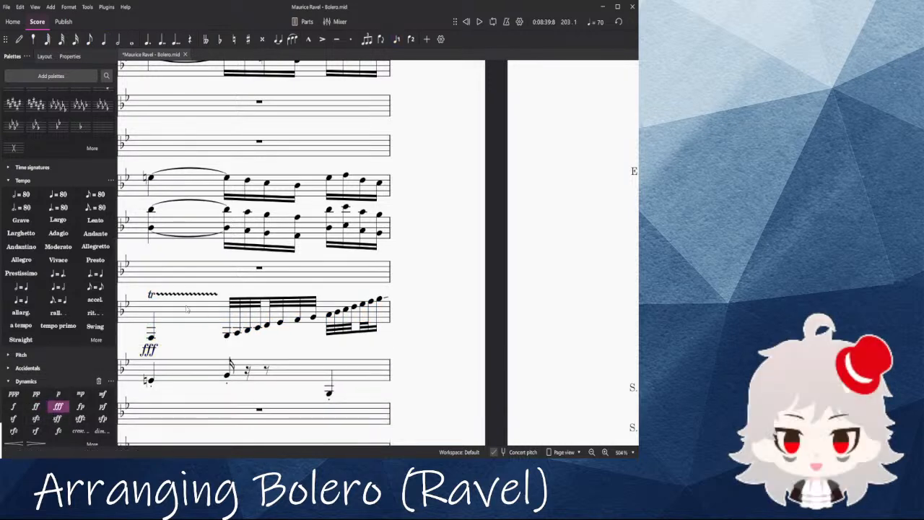
# Step: Play back the passage from the third clarinet's fff trill note in measure 203 through measure 204
pyautogui.click(151, 338)
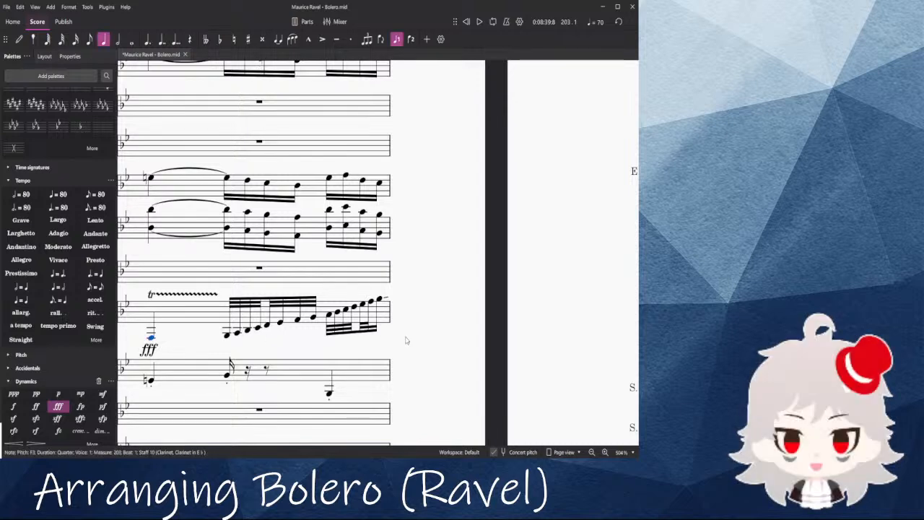
pyautogui.press('space')
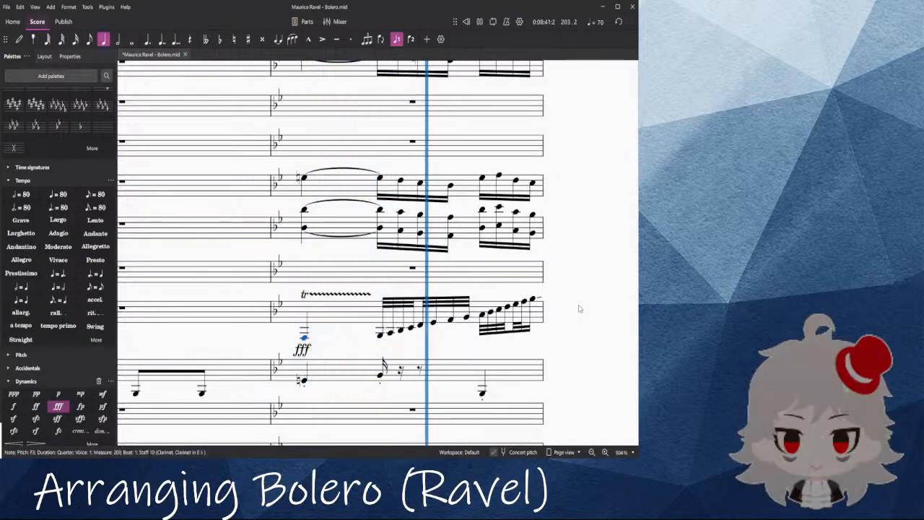
pyautogui.keyDown('ctrl'); pyautogui.scroll(-8, 224, 312); pyautogui.keyUp('ctrl')
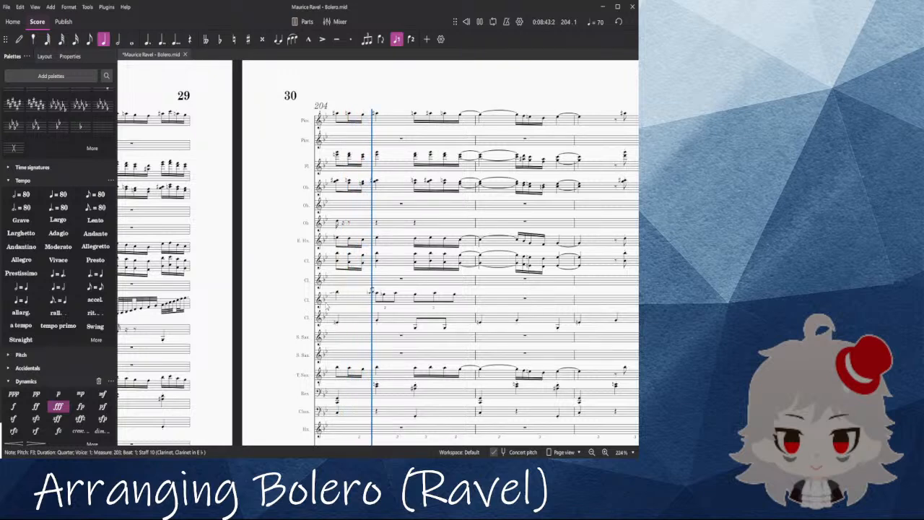
pyautogui.press('space')
# Step: Examine the third clarinet's line from the trill in measure 203 through measure 205
pyautogui.keyDown('ctrl'); pyautogui.scroll(8, 338, 298); pyautogui.keyUp('ctrl')
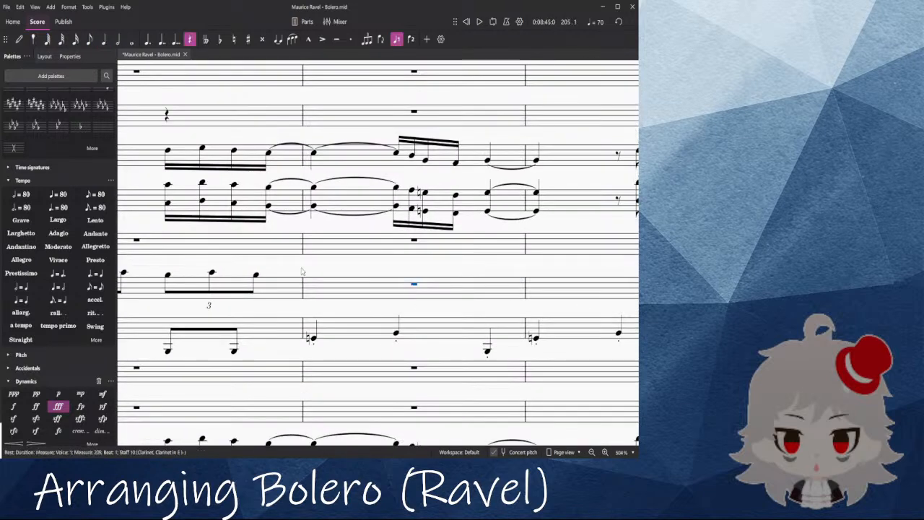
pyautogui.keyDown('ctrl'); pyautogui.scroll(-9, 304, 277); pyautogui.keyUp('ctrl')
pyautogui.hscroll(3, 414, 278)
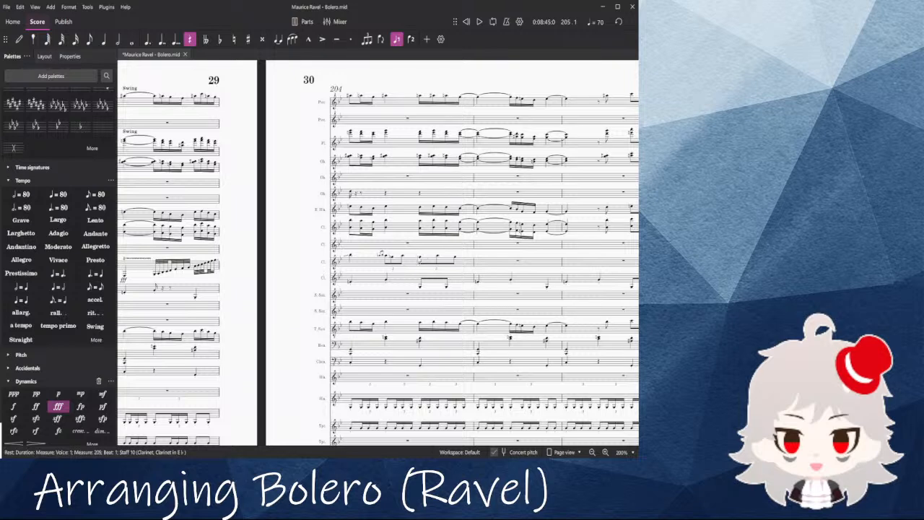
pyautogui.click(455, 259)
pyautogui.keyDown('ctrl'); pyautogui.scroll(6, 456, 260); pyautogui.keyUp('ctrl')
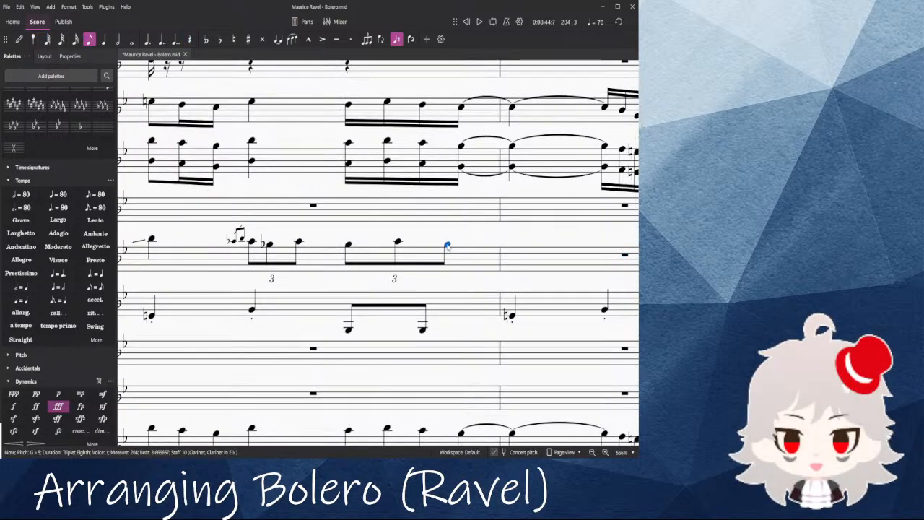
pyautogui.hscroll(-3, 379, 252)
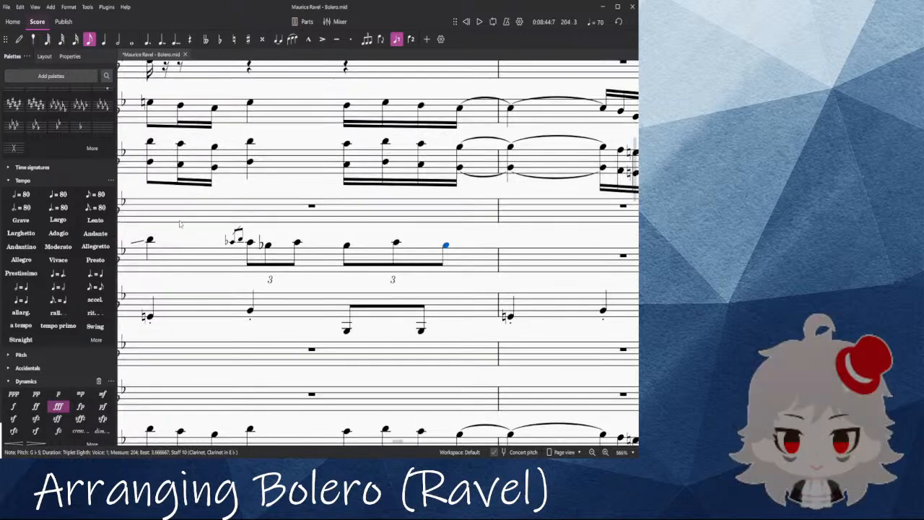
pyautogui.keyDown('ctrl'); pyautogui.scroll(-6, 468, 246); pyautogui.keyUp('ctrl')
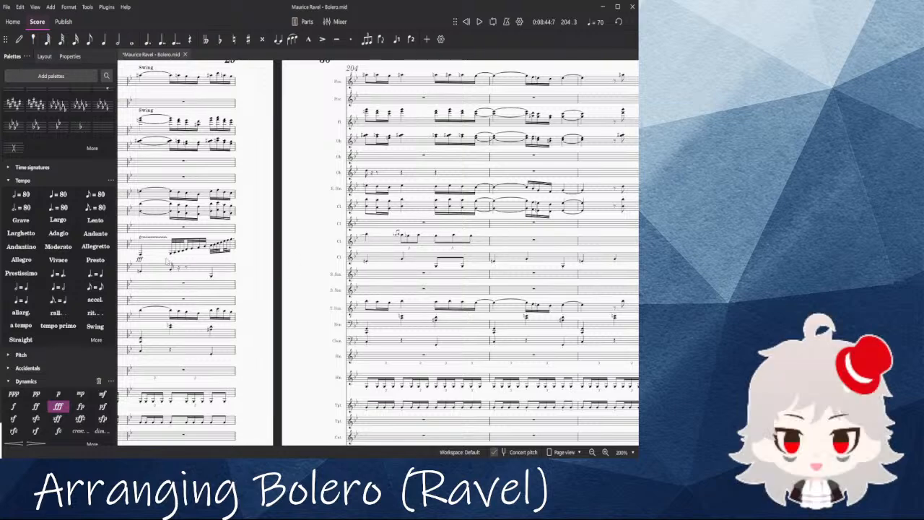
pyautogui.moveTo(252, 249); pyautogui.dragTo(322, 262)
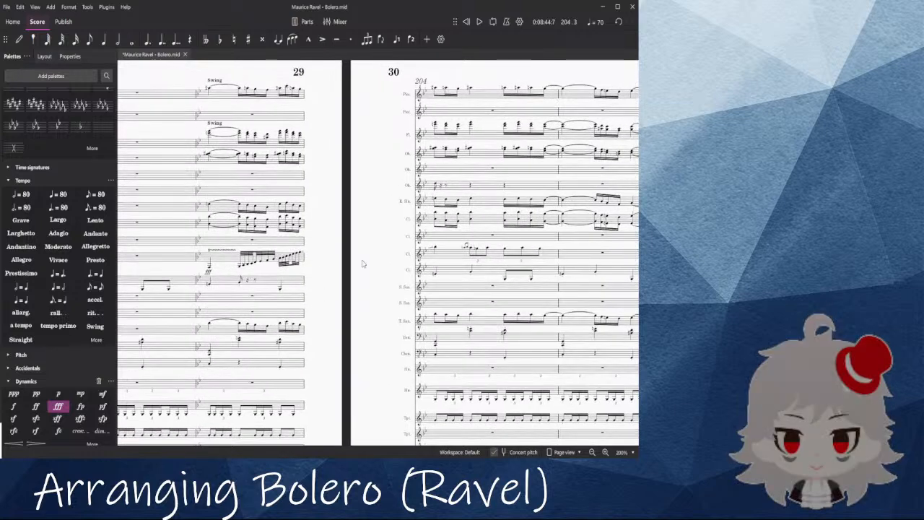
pyautogui.moveTo(363, 263); pyautogui.dragTo(433, 294)
pyautogui.moveTo(247, 107); pyautogui.dragTo(172, 109)
pyautogui.moveTo(201, 154); pyautogui.dragTo(188, 112)
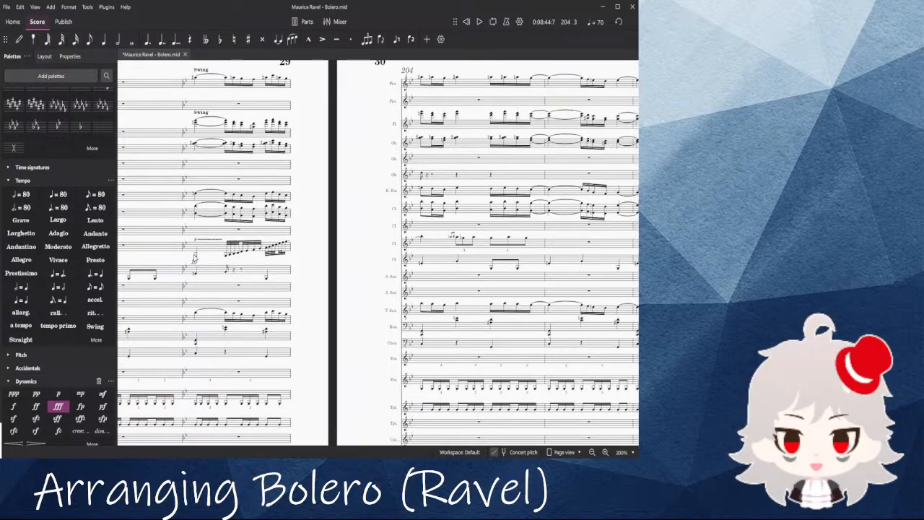
pyautogui.moveTo(347, 240); pyautogui.dragTo(395, 287)
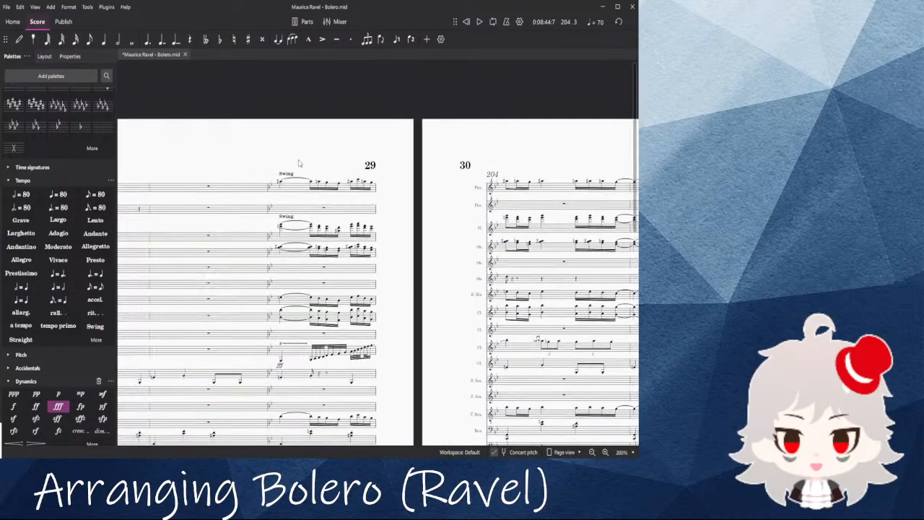
# Step: Play back the score from measure 203
pyautogui.scroll(5, 306, 179)
pyautogui.click(284, 208)
pyautogui.scroll(-5, 289, 224)
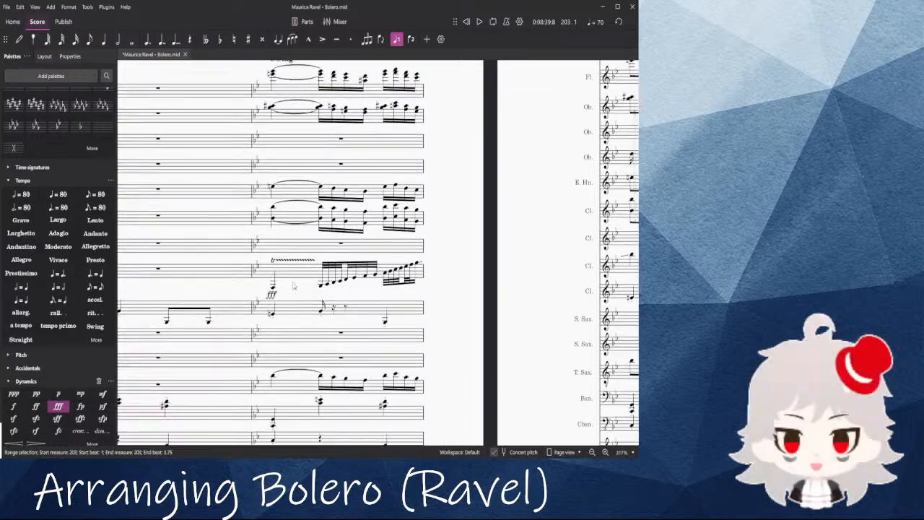
pyautogui.keyDown('shift'); pyautogui.click(290, 214); pyautogui.keyUp('shift')
pyautogui.press('space')
pyautogui.press('space')
pyautogui.moveTo(599, 154); pyautogui.dragTo(492, 218)
pyautogui.click(491, 219)
pyautogui.scroll(-1, 375, 330)
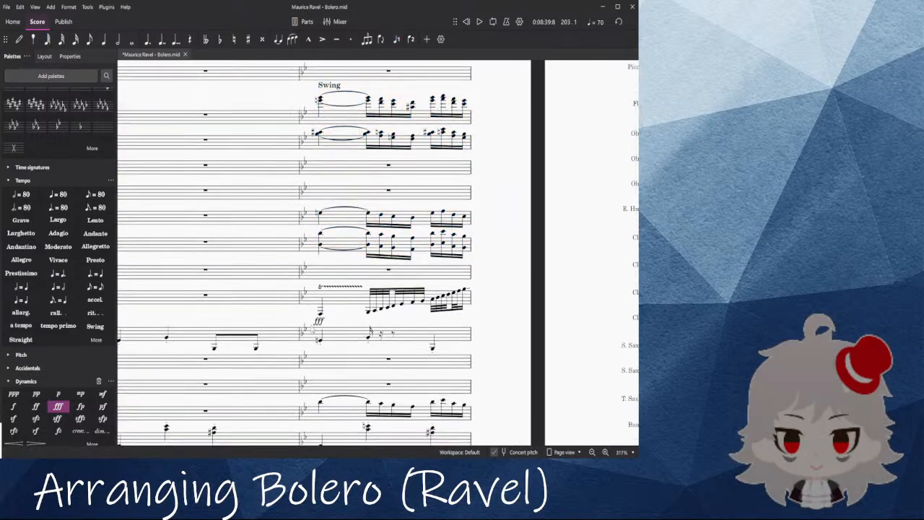
pyautogui.click(207, 302)
pyautogui.press('n')
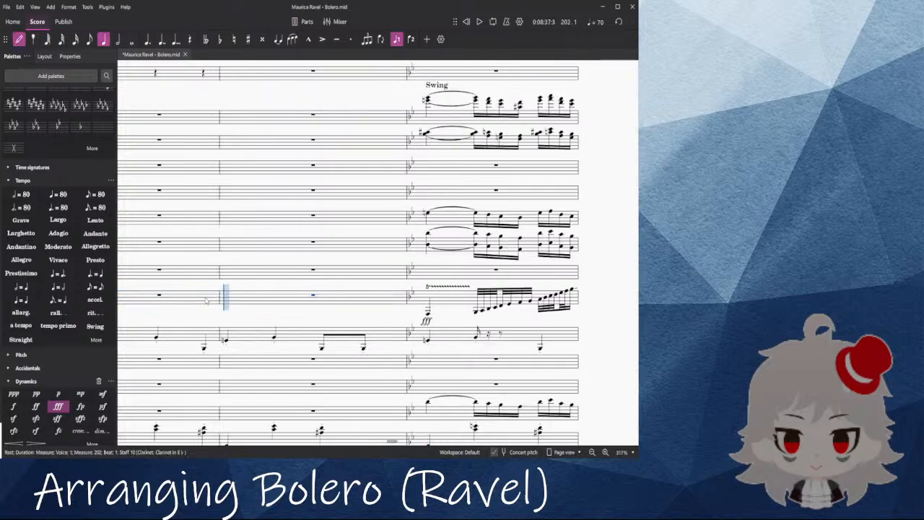
pyautogui.press('Escape')
pyautogui.click(245, 300)
pyautogui.keyDown('ctrl'); pyautogui.scroll(-5, 249, 301); pyautogui.keyUp('ctrl')
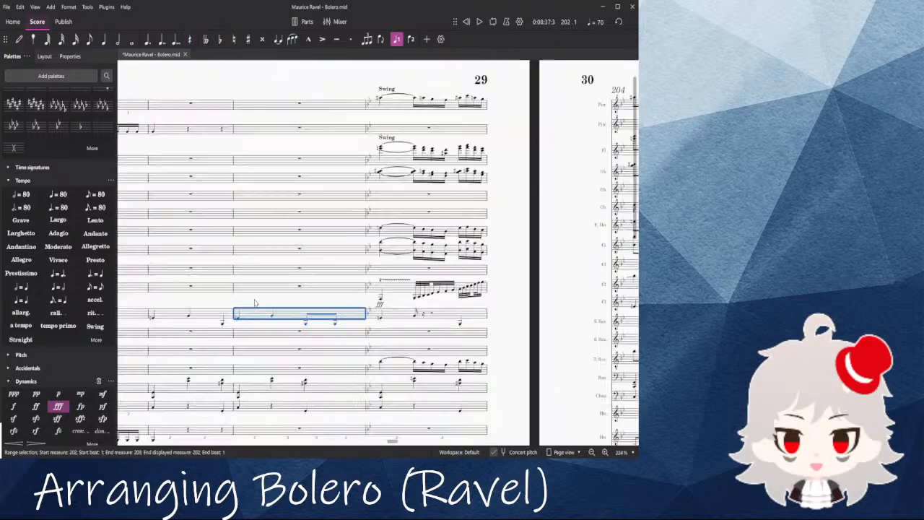
pyautogui.press('Escape')
# Step: Play back the score from measure 202 through measure 204 and inspect the third clarinet's whole rest in measure 205
pyautogui.keyDown('ctrl'); pyautogui.scroll(-2, 253, 303); pyautogui.keyUp('ctrl')
pyautogui.moveTo(218, 134); pyautogui.dragTo(200, 126)
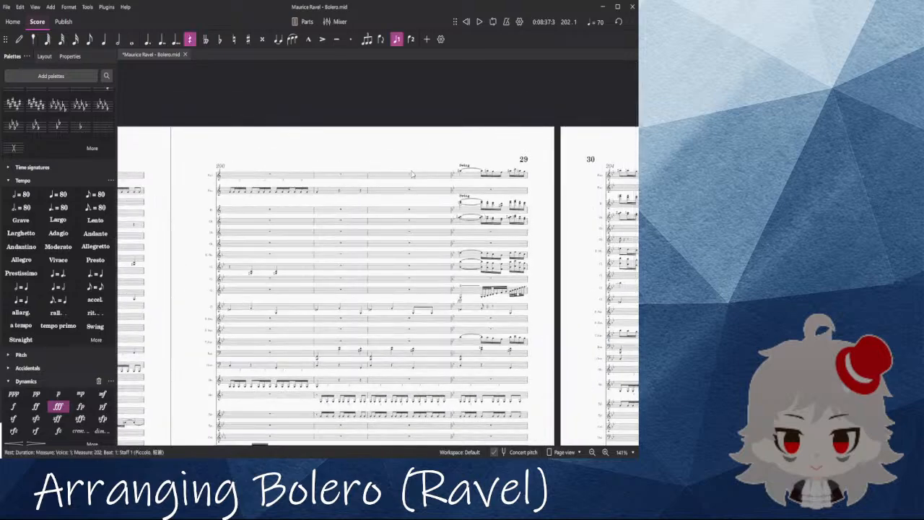
pyautogui.press('space')
pyautogui.moveTo(354, 192); pyautogui.dragTo(245, 198)
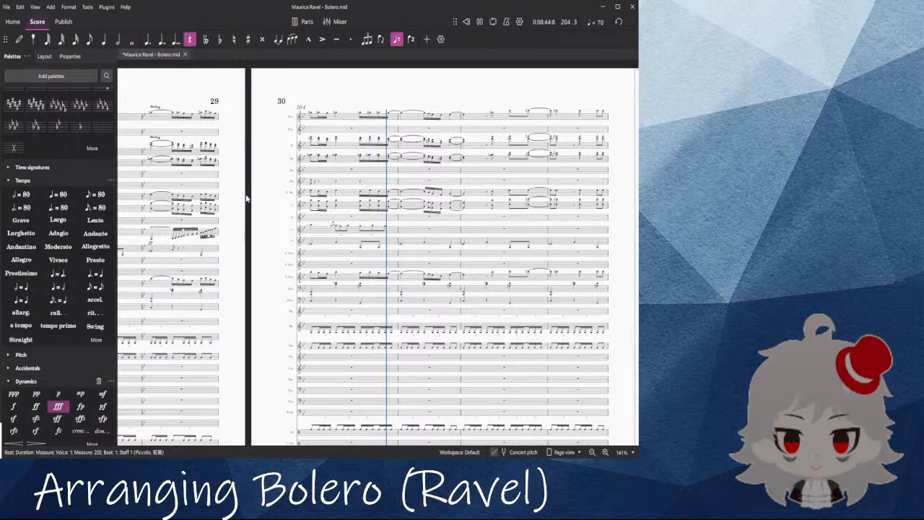
pyautogui.scroll(8, 436, 234)
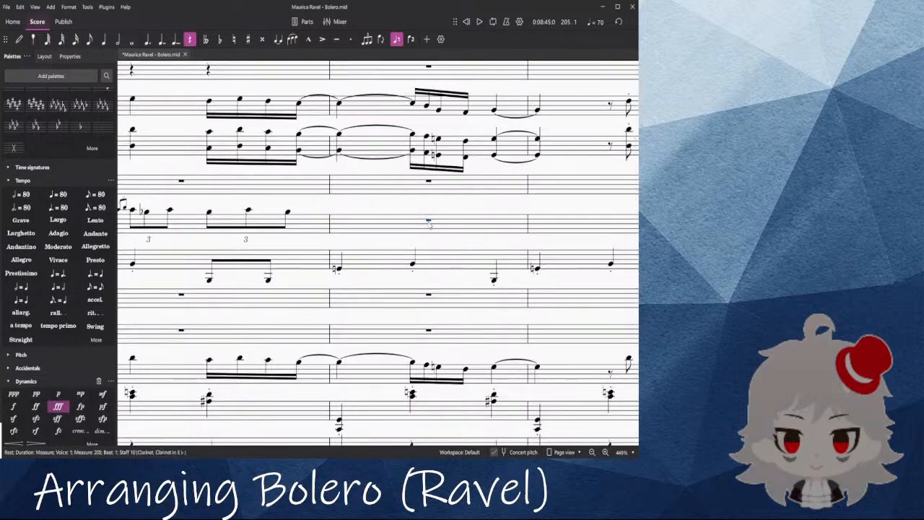
pyautogui.scroll(-8, 430, 224)
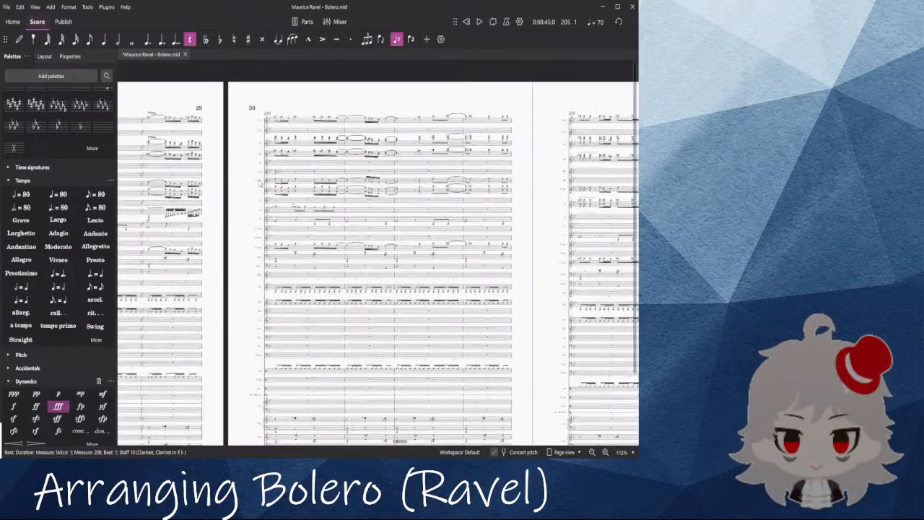
# Step: Return to the first page of the score and play back its opening from measure 1
pyautogui.moveTo(206, 87); pyautogui.dragTo(557, 127)
pyautogui.moveTo(340, 105); pyautogui.dragTo(146, 41)
pyautogui.moveTo(369, 206); pyautogui.dragTo(424, 374)
pyautogui.moveTo(394, 442); pyautogui.dragTo(127, 447)
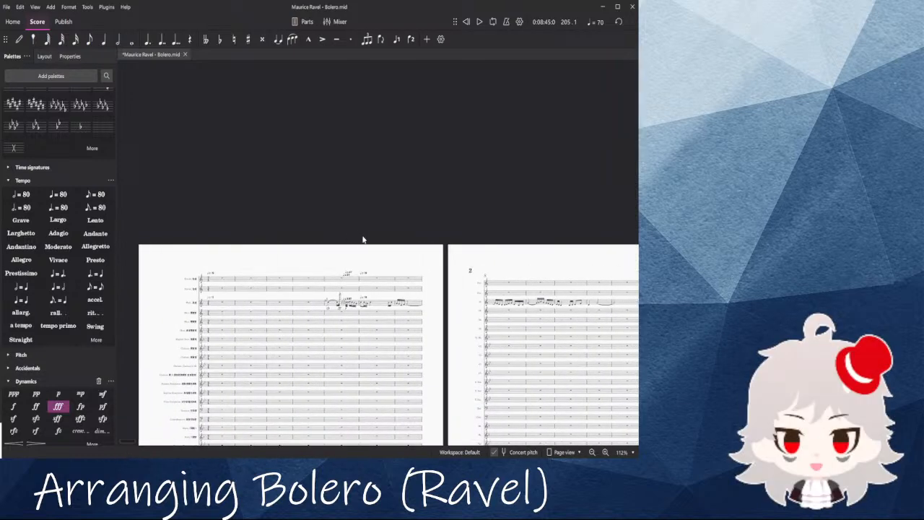
pyautogui.moveTo(318, 263); pyautogui.dragTo(355, 116)
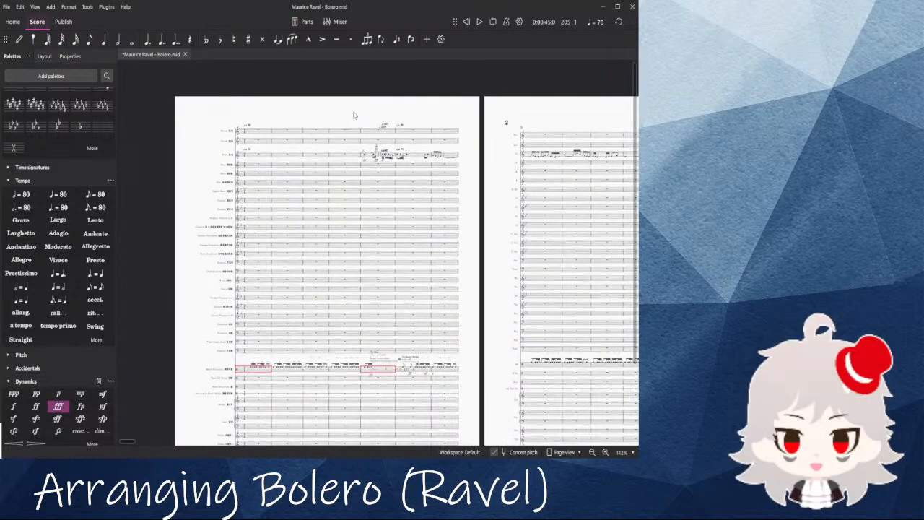
pyautogui.click(259, 263)
pyautogui.press('space')
pyautogui.scroll(6, 350, 369)
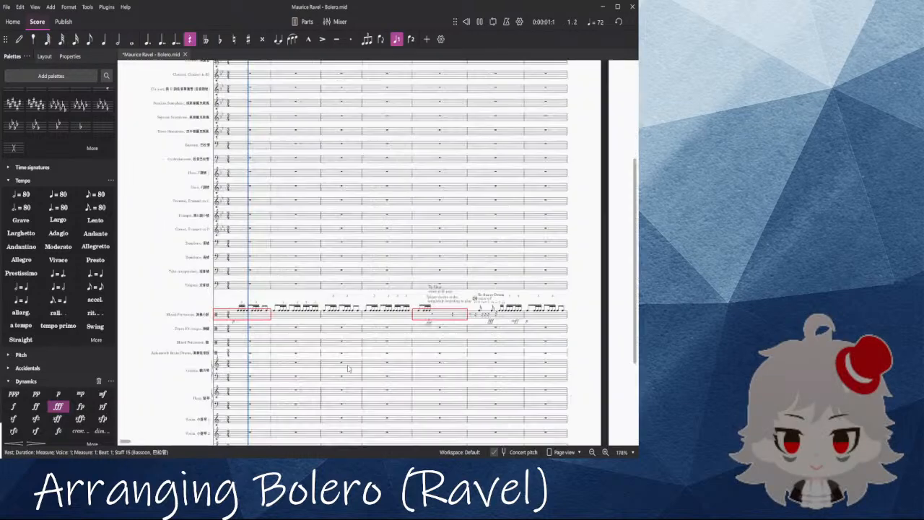
pyautogui.scroll(-5, 300, 339)
pyautogui.scroll(2, 232, 246)
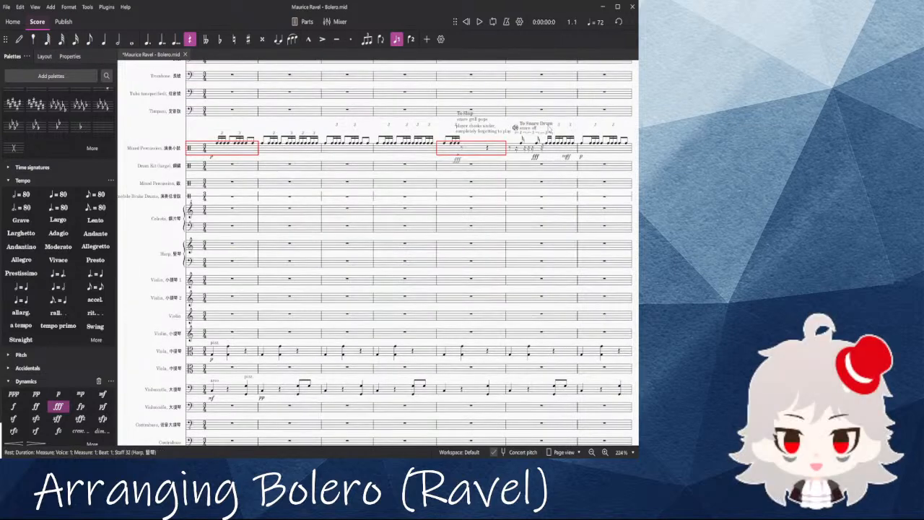
# Step: Examine the percussion, keyboard and string staves across the first two pages of the score
pyautogui.moveTo(586, 126); pyautogui.dragTo(231, 239)
pyautogui.moveTo(361, 102); pyautogui.dragTo(190, 297)
pyautogui.moveTo(432, 86); pyautogui.dragTo(486, 318)
pyautogui.moveTo(577, 166); pyautogui.dragTo(341, 166)
pyautogui.moveTo(426, 163); pyautogui.dragTo(458, 13)
pyautogui.scroll(-3, 310, 203)
pyautogui.hscroll(5, 325, 206)
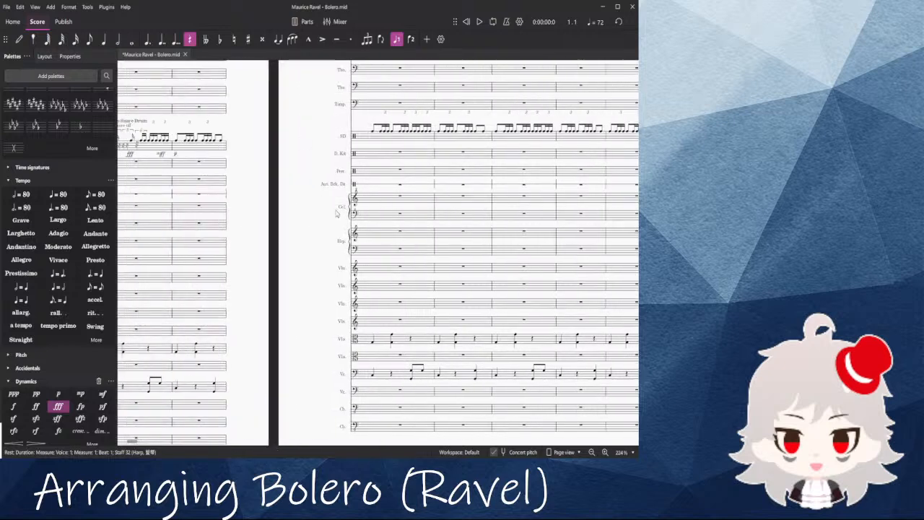
pyautogui.hscroll(-2, 341, 209)
# Step: Play back the opening from measure 1, replay the flute solo from measure 7 and stop in measure 8
pyautogui.press('space')
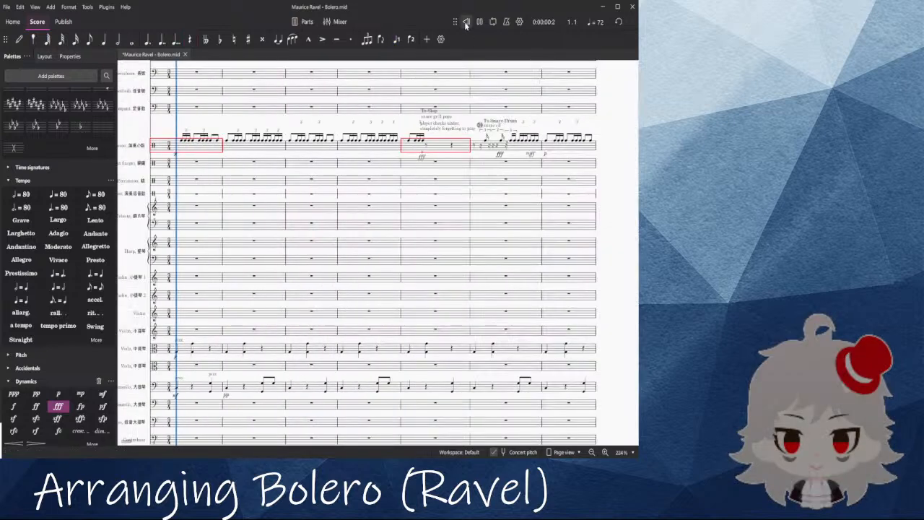
pyautogui.scroll(-5, 451, 203)
pyautogui.moveTo(451, 203); pyautogui.dragTo(406, 412)
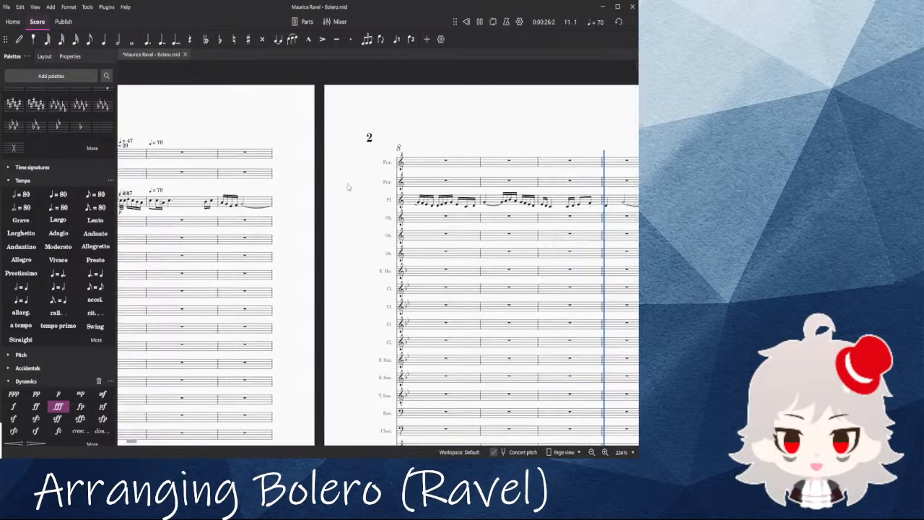
pyautogui.click(255, 209)
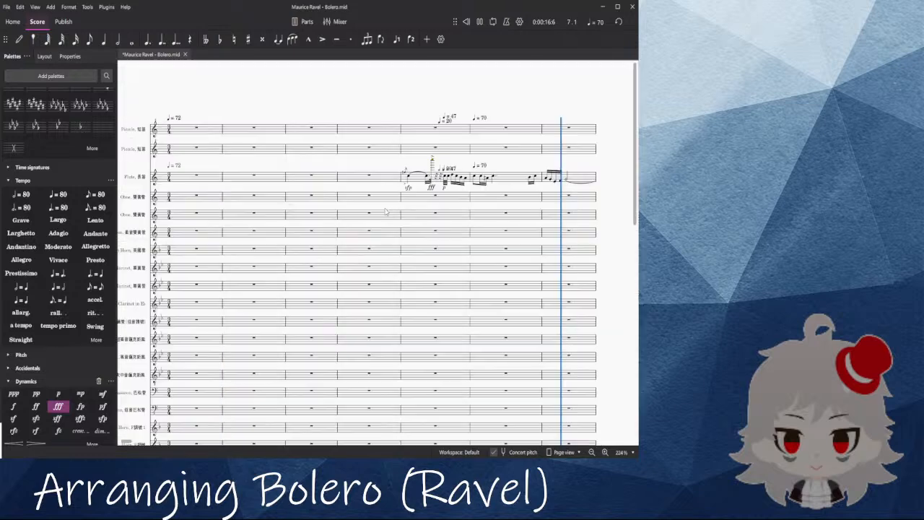
pyautogui.moveTo(568, 95); pyautogui.dragTo(232, 121)
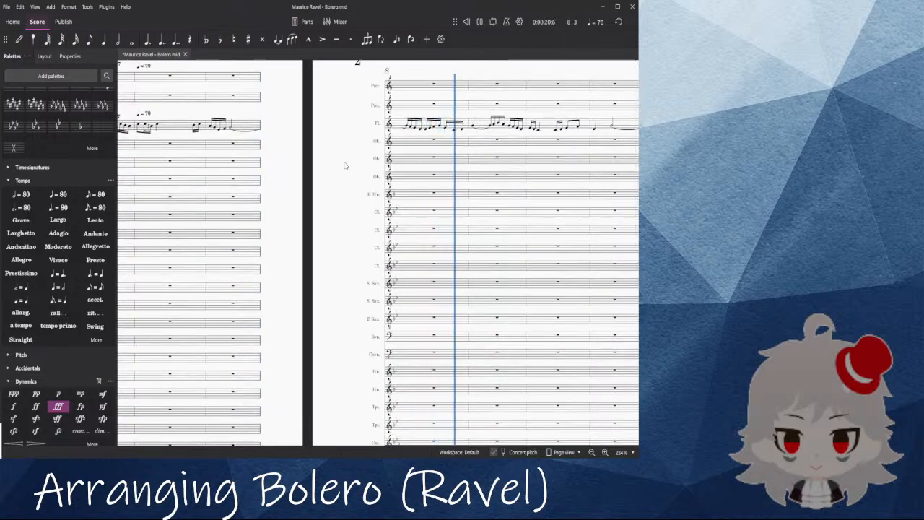
pyautogui.moveTo(428, 212); pyautogui.dragTo(313, 203)
pyautogui.press('space')
# Step: Lengthen the flute's note on beat 3 of measure 8 to a triple-dotted sixteenth and play back the altered rhythm
pyautogui.scroll(5, 313, 205)
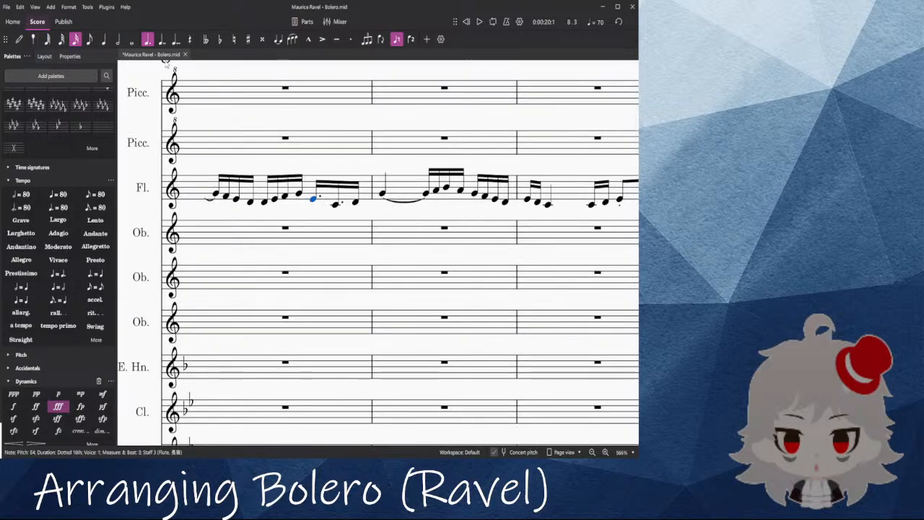
pyautogui.click(174, 41)
pyautogui.click(259, 191)
pyautogui.press('space')
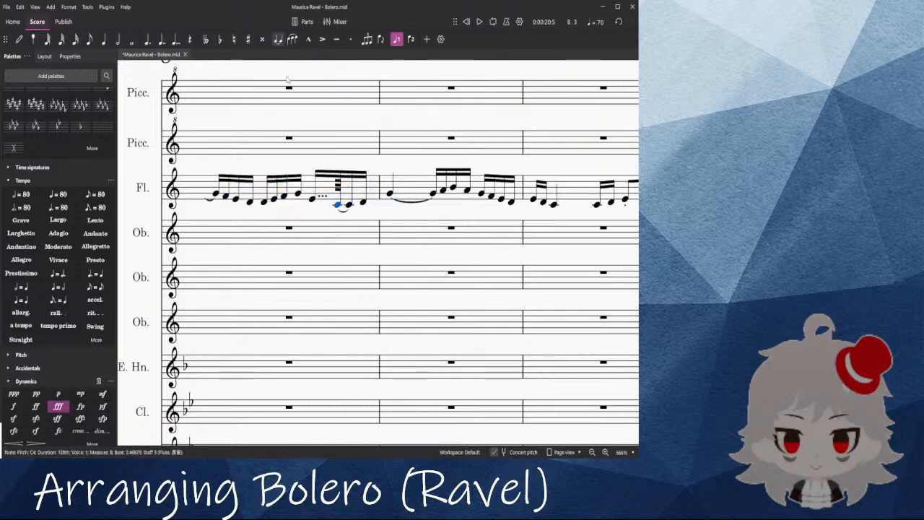
pyautogui.press('space')
pyautogui.scroll(-8, 218, 196)
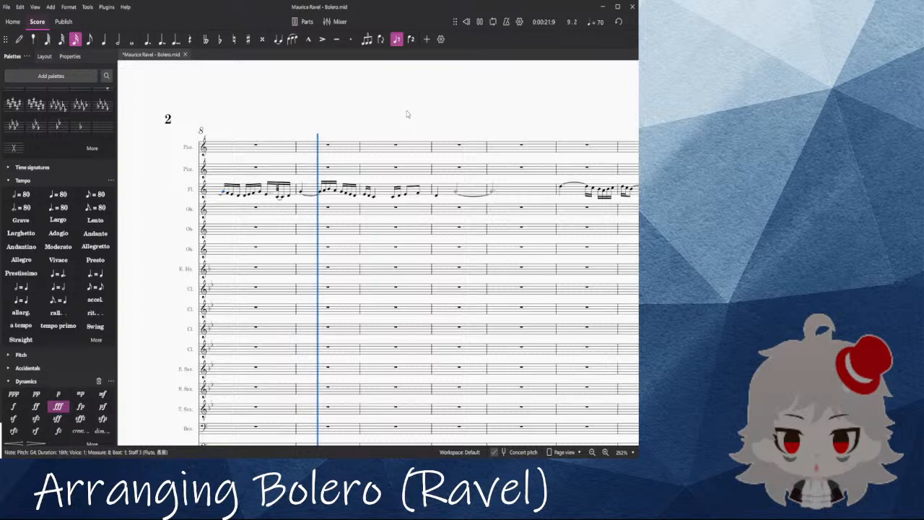
pyautogui.press('space')
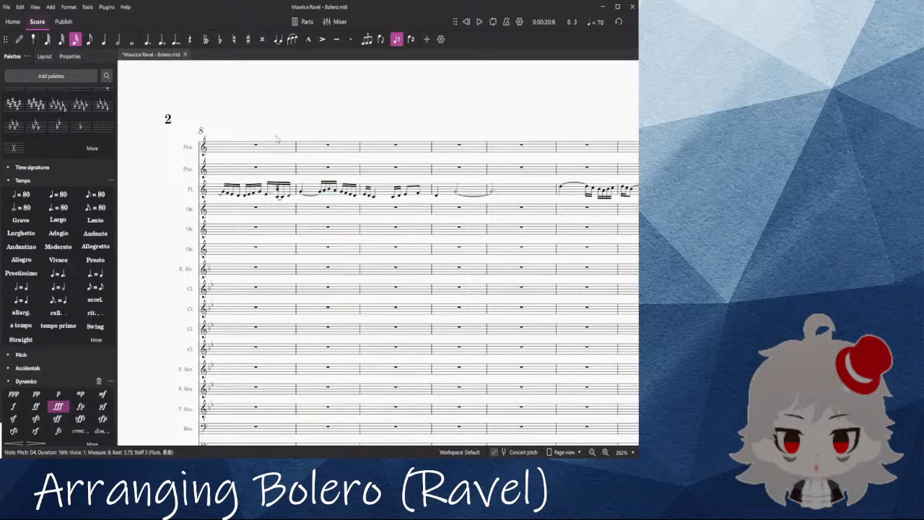
# Step: Dot the flute's last sixteenth in measure 8 so it ties into measure 9, and make the following G4 a dotted eighth
pyautogui.click(149, 39)
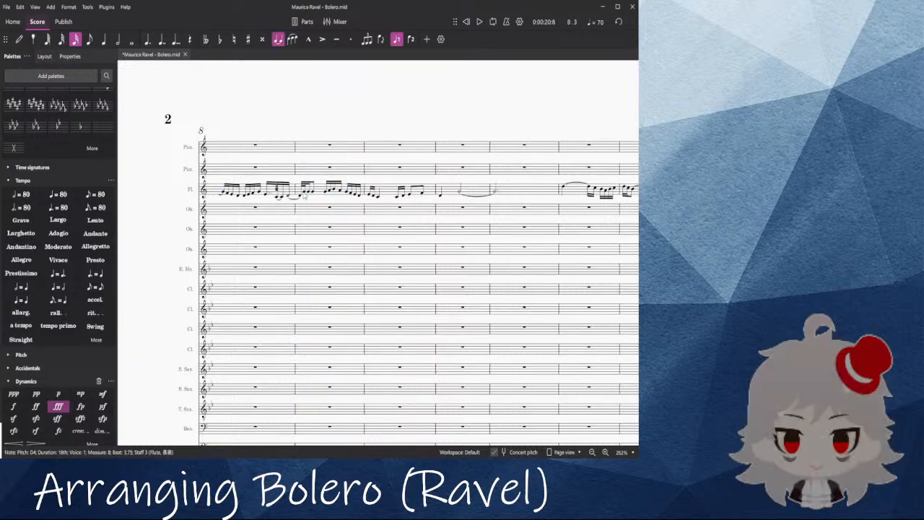
pyautogui.click(92, 40)
pyautogui.click(147, 41)
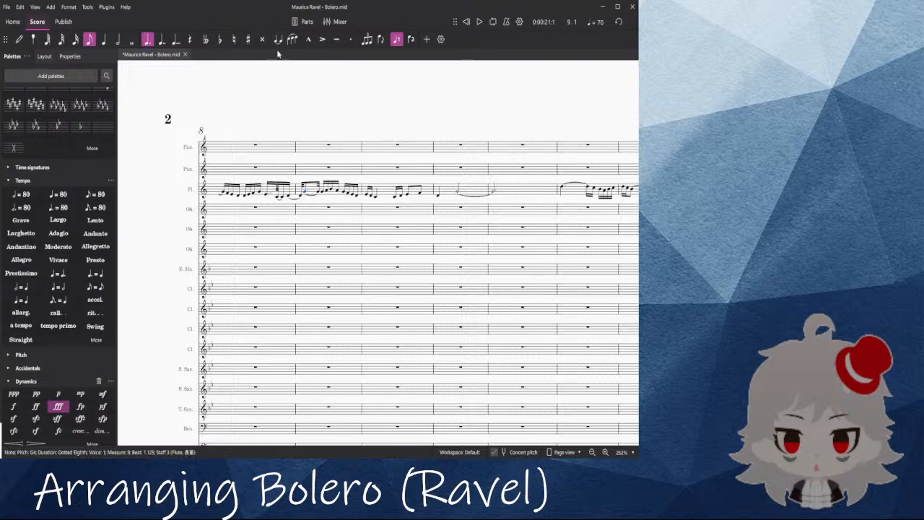
# Step: Play back the flute solo from measure 8 and check its edited rhythms in measures 8 and 9
pyautogui.press('space')
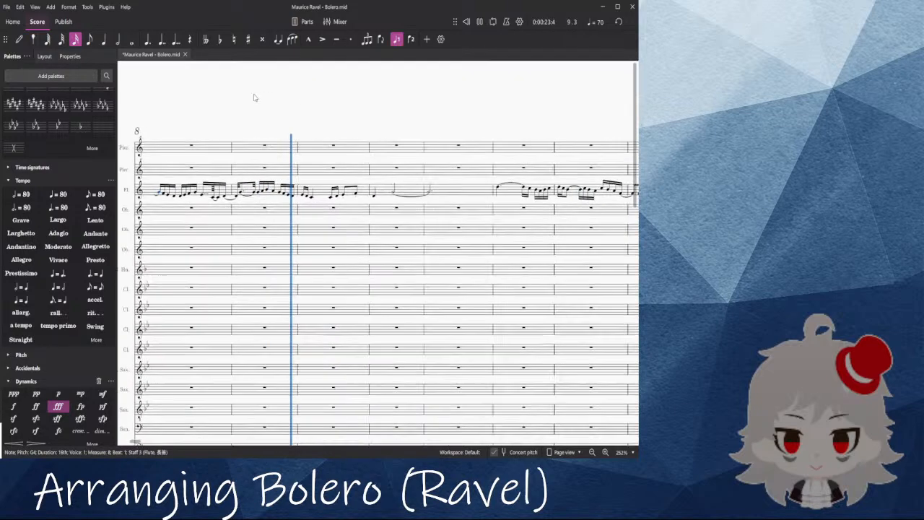
pyautogui.scroll(8, 235, 182)
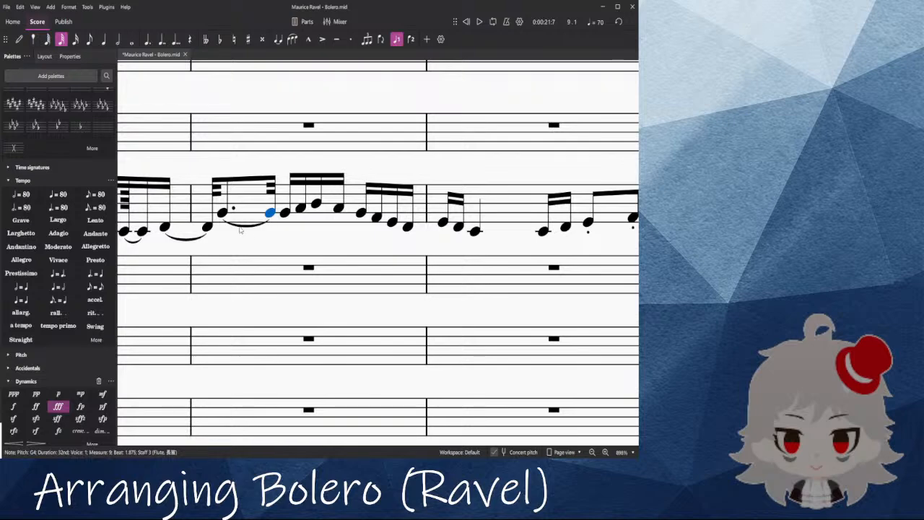
pyautogui.click(309, 243)
pyautogui.moveTo(298, 236); pyautogui.dragTo(430, 238)
pyautogui.moveTo(208, 224); pyautogui.dragTo(274, 235)
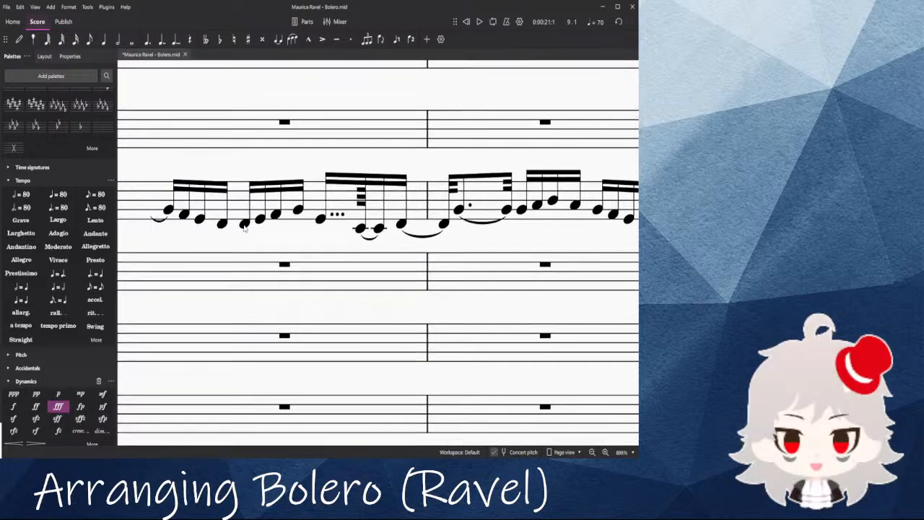
pyautogui.scroll(-6, 268, 225)
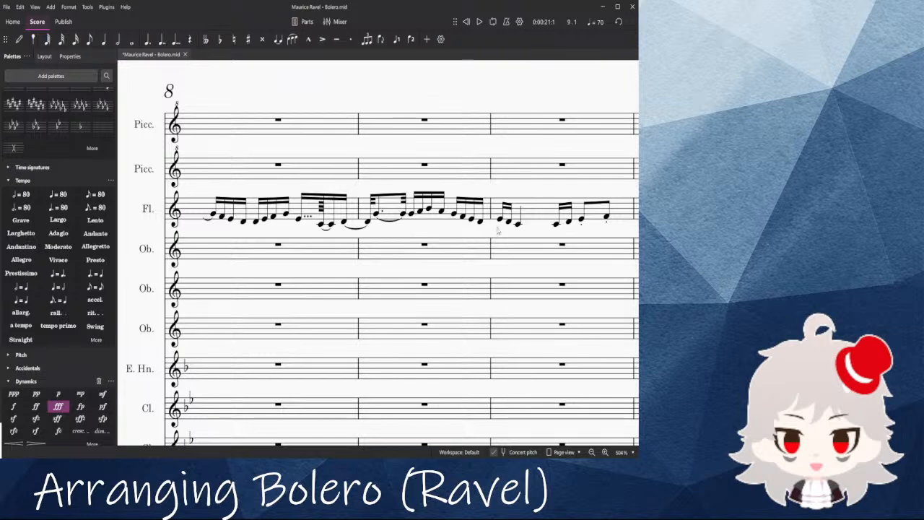
# Step: Shorten the flute's G4 in measure 12 to a half note and tie it to a dotted eighth G4 on beat 3
pyautogui.moveTo(545, 238); pyautogui.dragTo(248, 232)
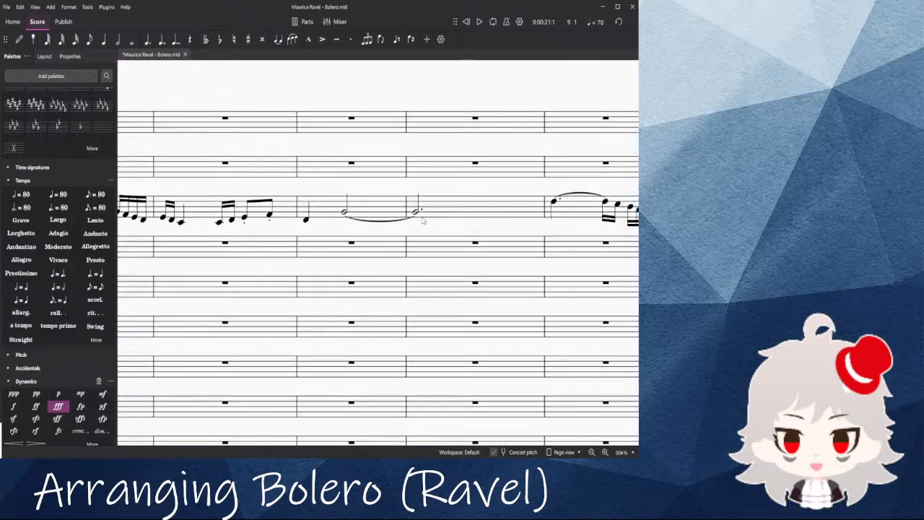
pyautogui.click(420, 216)
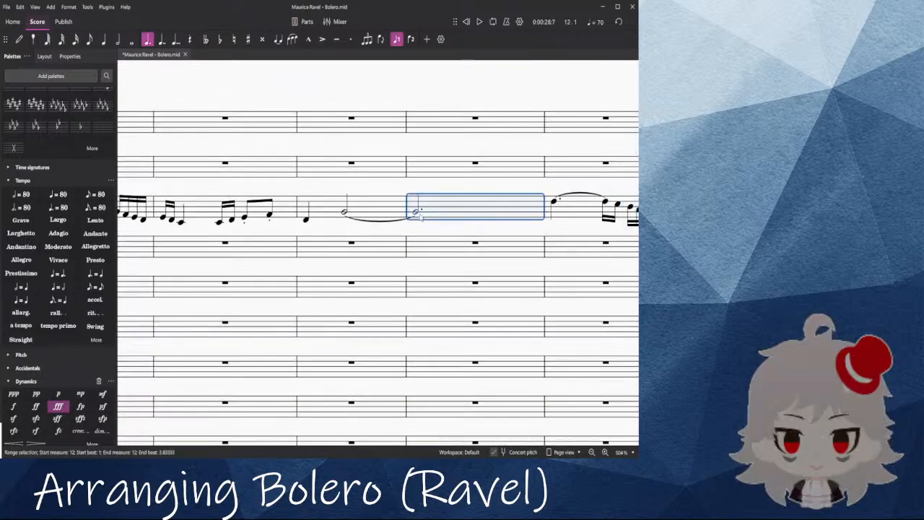
pyautogui.click(116, 42)
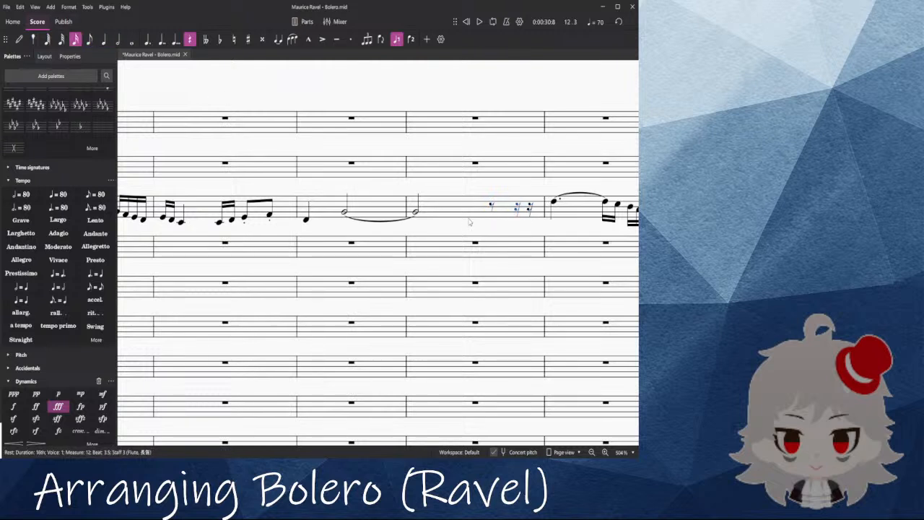
pyautogui.click(492, 208)
pyautogui.press('n')
pyautogui.click(491, 211)
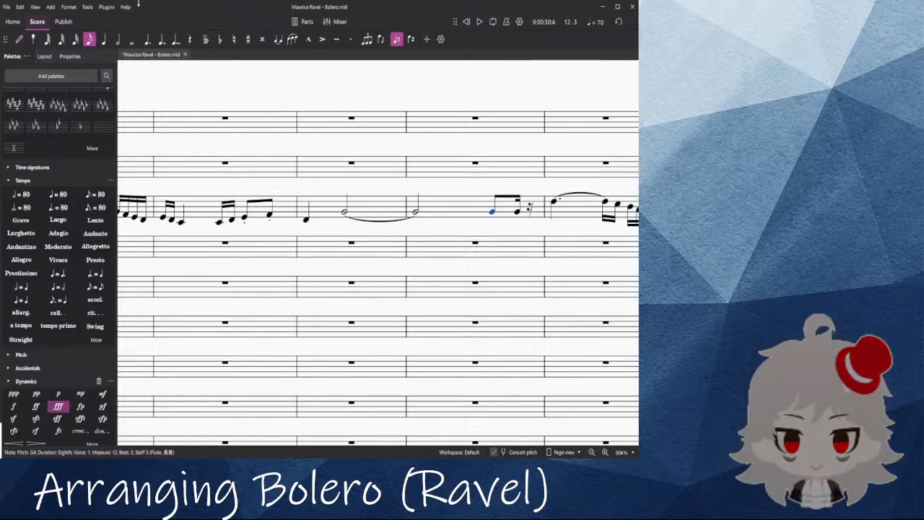
pyautogui.press('Left')
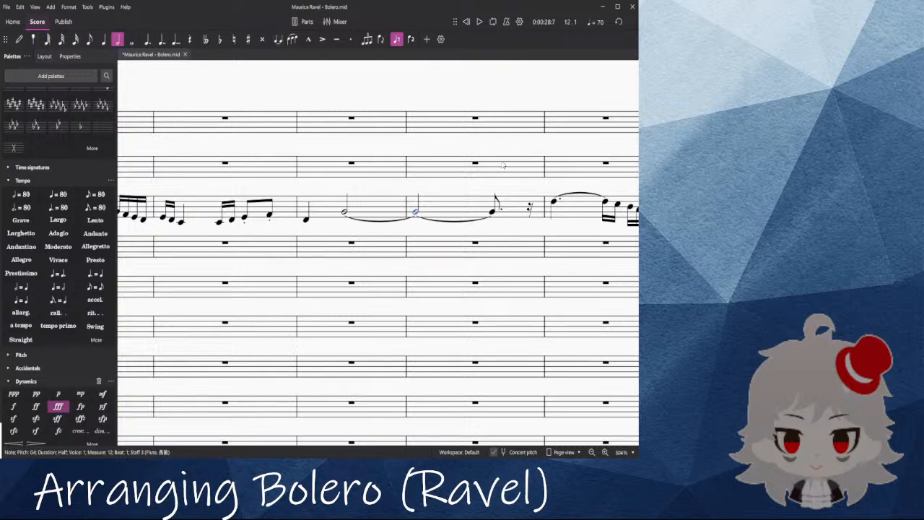
# Step: Move the flute passage from measure 9's dotted eighth G4 through measure 12 a sixteenth later, starting at beat 1.375
pyautogui.moveTo(211, 228); pyautogui.dragTo(522, 239)
pyautogui.moveTo(342, 220); pyautogui.dragTo(376, 221)
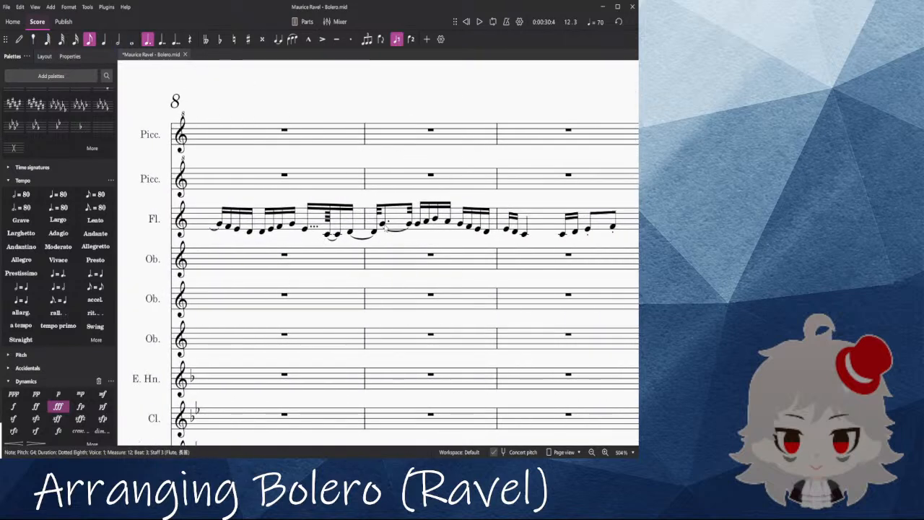
pyautogui.hotkey('ctrl', 'shift', 'End')
pyautogui.press('Delete')
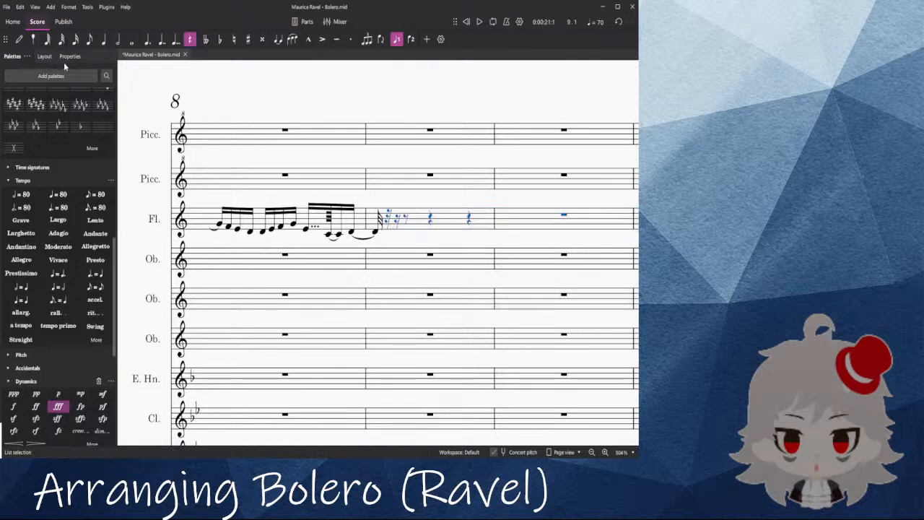
pyautogui.click(388, 215)
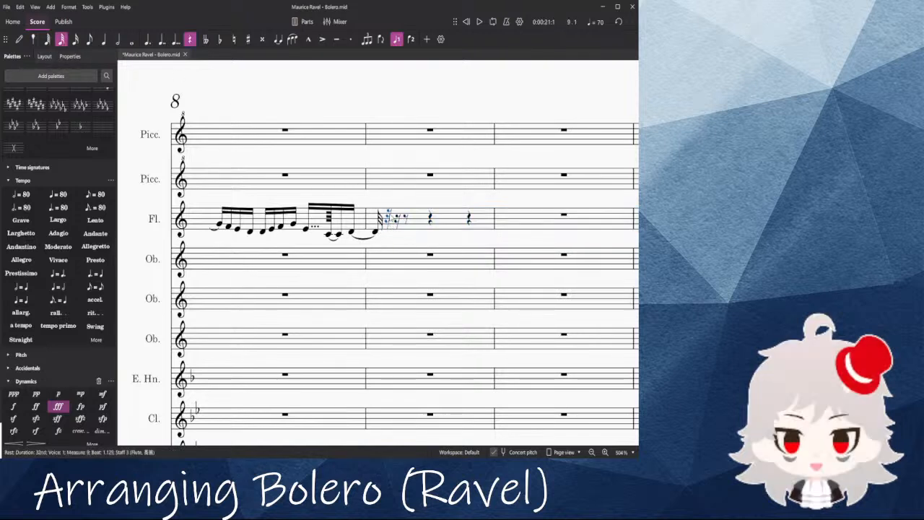
pyautogui.click(76, 41)
pyautogui.hotkey('ctrl', 'v')
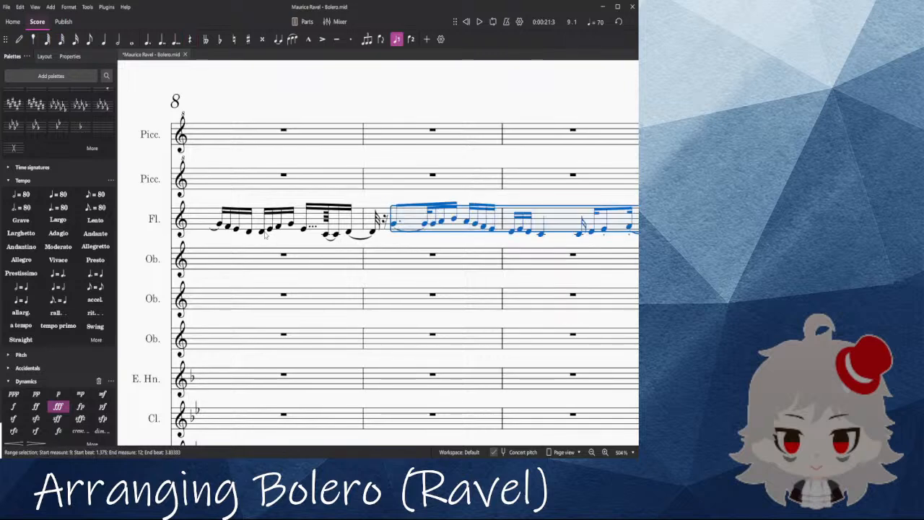
# Step: Play back the shifted flute solo from the start of measure 8 and stop in measure 11
pyautogui.click(220, 224)
pyautogui.press('space')
pyautogui.moveTo(456, 81); pyautogui.dragTo(311, 63)
pyautogui.keyDown('ctrl'); pyautogui.scroll(-5, 335, 122); pyautogui.keyUp('ctrl')
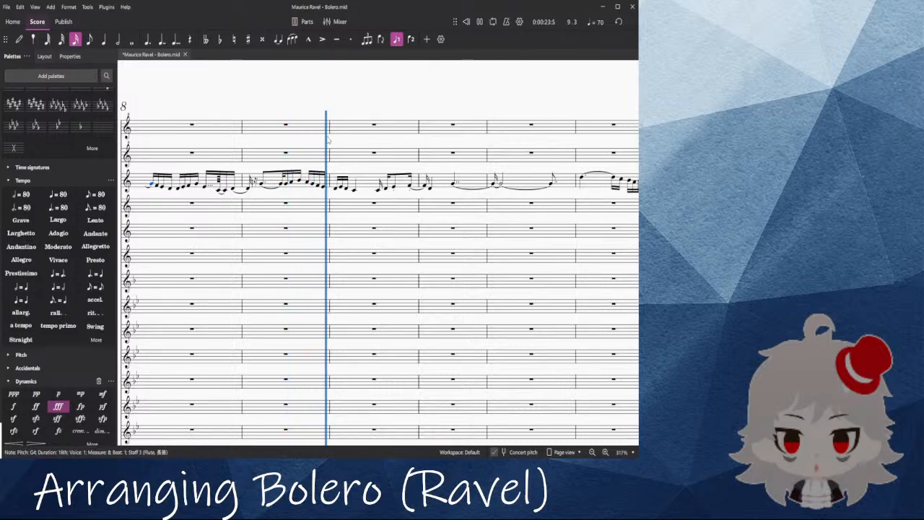
pyautogui.keyDown('ctrl'); pyautogui.scroll(6, 311, 135); pyautogui.keyUp('ctrl')
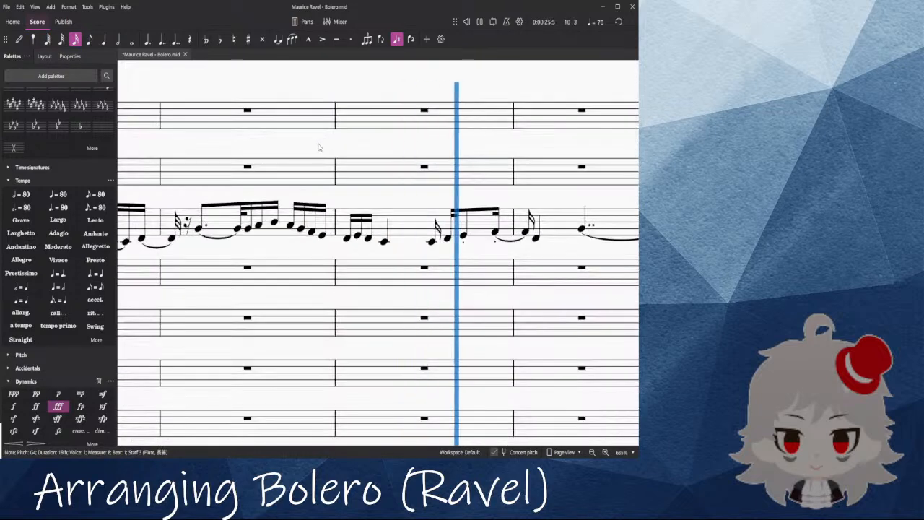
pyautogui.press('space')
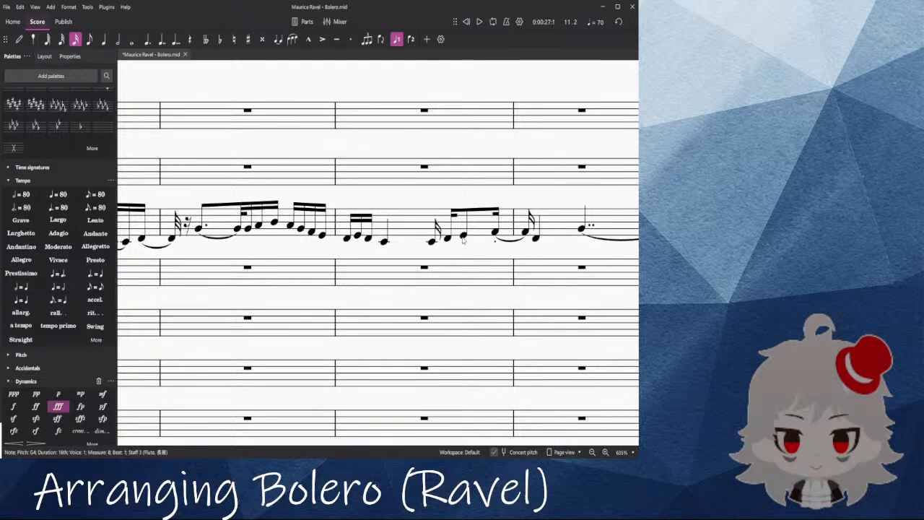
# Step: Add an invisible mf under the flute's beat 3.25 note in measure 10 and an invisible p at beat 1.25 of measure 11
pyautogui.click(13, 406)
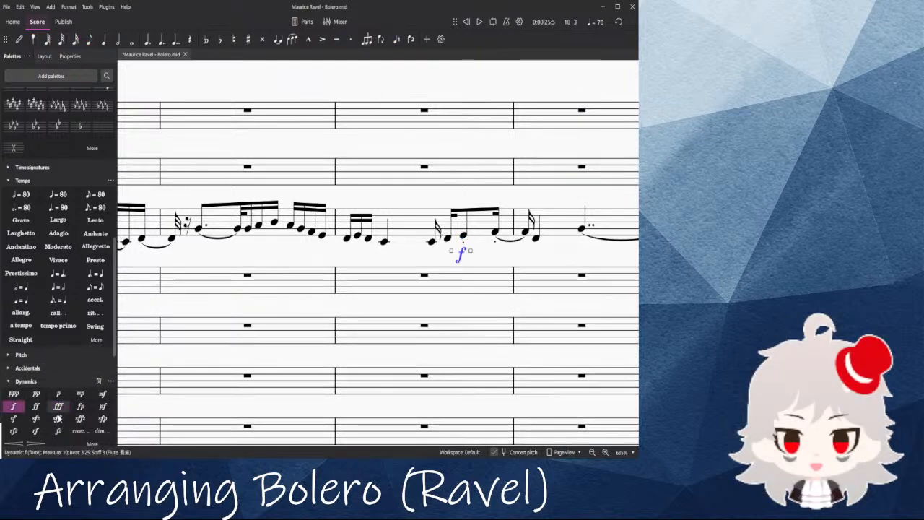
pyautogui.hotkey('ctrl', 'z')
pyautogui.click(102, 393)
pyautogui.press('v')
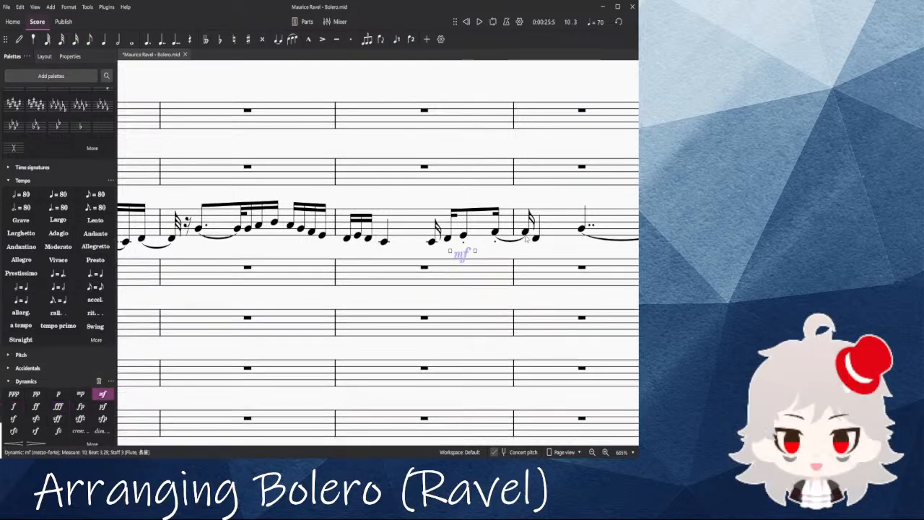
pyautogui.click(534, 239)
pyautogui.click(58, 393)
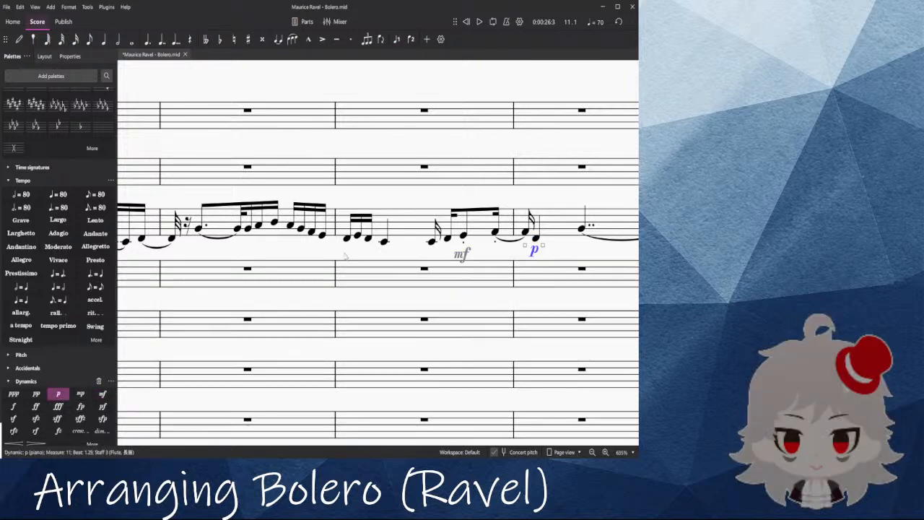
pyautogui.press('v')
# Step: Play back the flute solo with its new dynamics and check the opening sixteenths of measure 8
pyautogui.press('space')
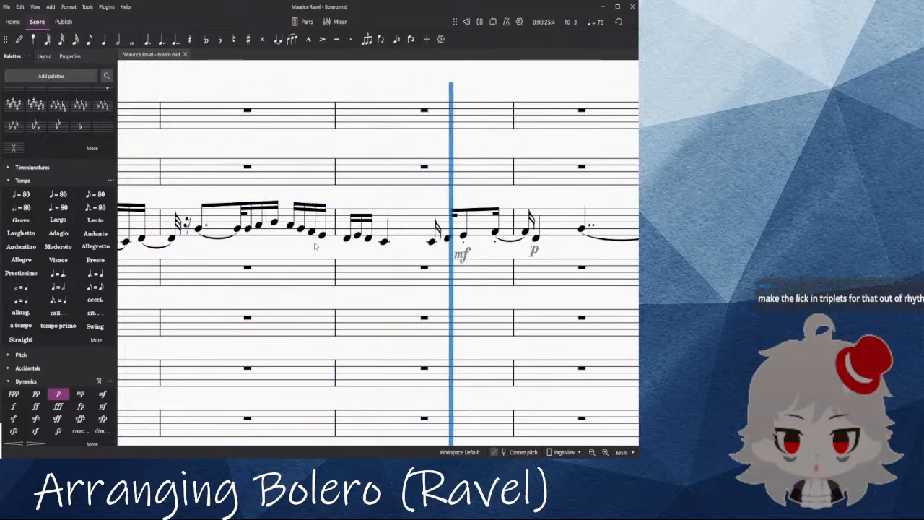
pyautogui.press('space')
pyautogui.moveTo(238, 251); pyautogui.dragTo(501, 265)
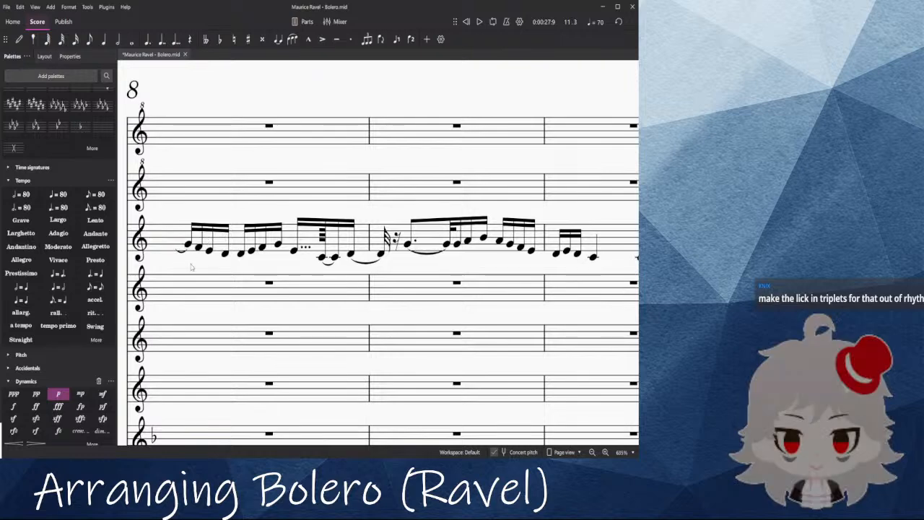
pyautogui.moveTo(186, 264); pyautogui.dragTo(313, 283)
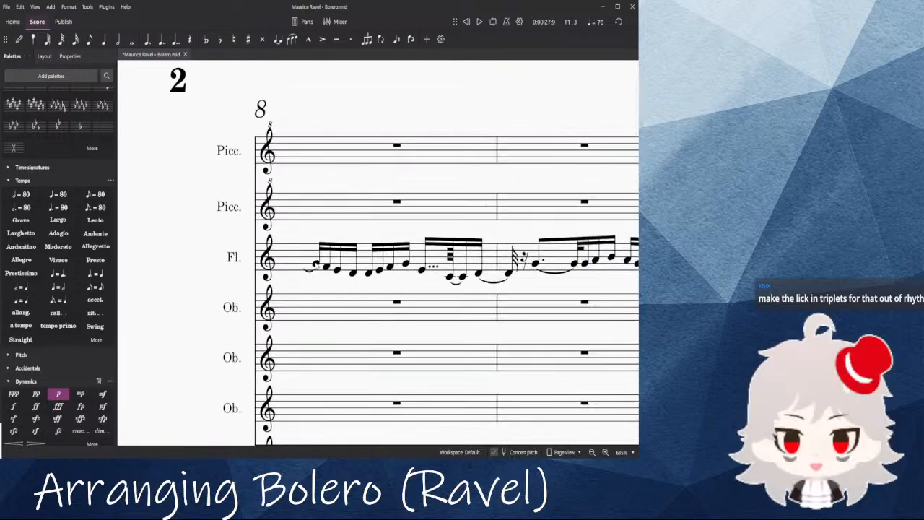
pyautogui.click(316, 265)
pyautogui.scroll(-3, 314, 267)
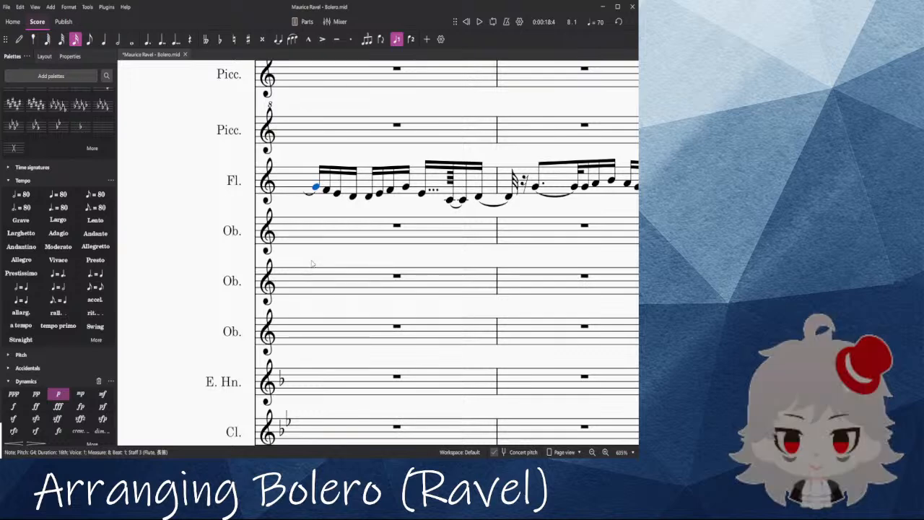
pyautogui.moveTo(356, 199); pyautogui.dragTo(310, 265)
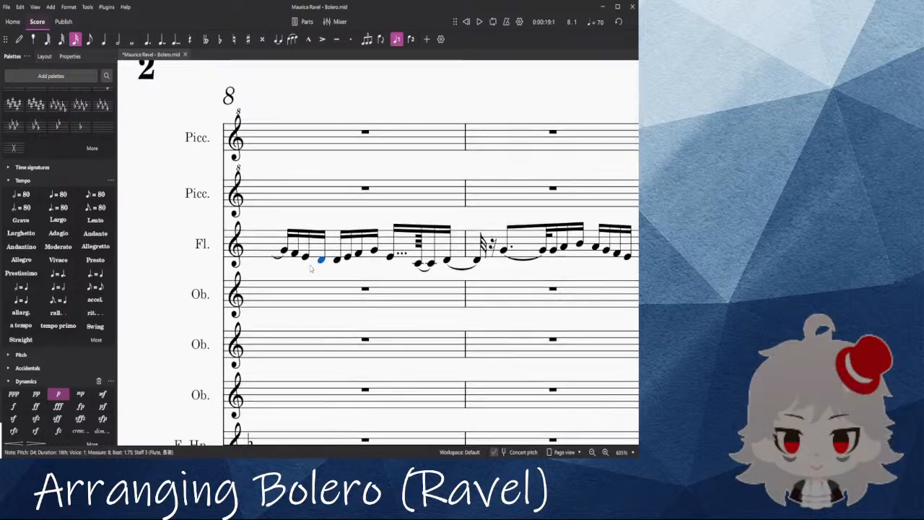
pyautogui.click(281, 254)
pyautogui.click(283, 254)
pyautogui.click(285, 252)
# Step: Shorten the upper viola's first G3 in measure 9 to a 64th and move it a 64th later to beat 1.0625
pyautogui.scroll(-10, 291, 255)
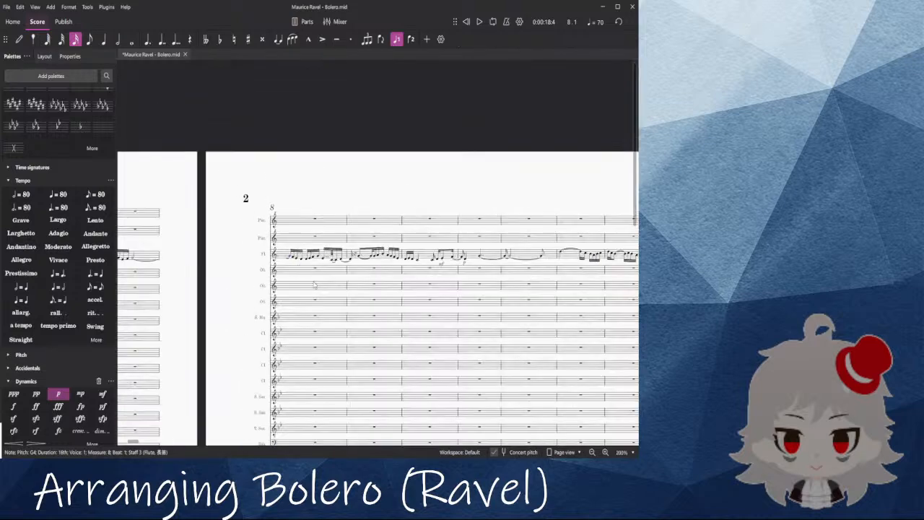
pyautogui.scroll(-16, 314, 286)
pyautogui.scroll(10, 436, 195)
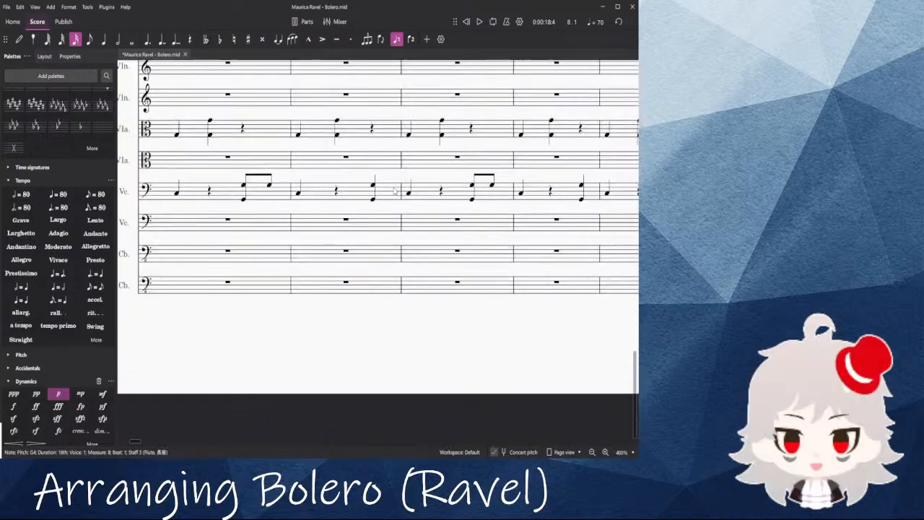
pyautogui.scroll(5, 432, 201)
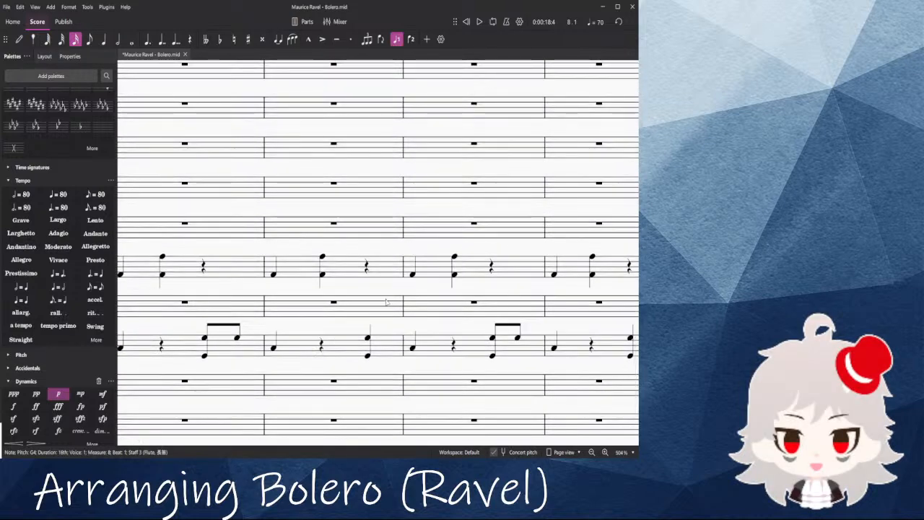
pyautogui.click(417, 349)
pyautogui.click(262, 287)
pyautogui.moveTo(278, 277); pyautogui.dragTo(372, 253)
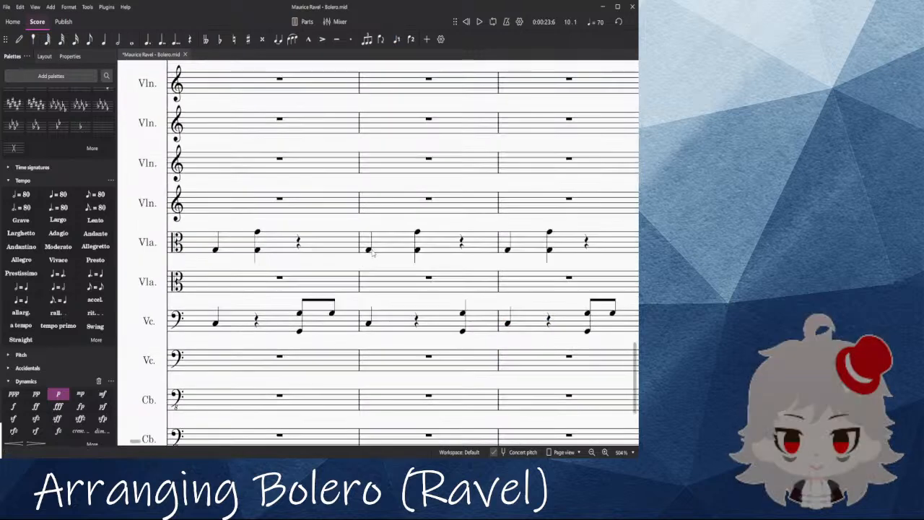
pyautogui.scroll(2, 373, 252)
pyautogui.click(47, 39)
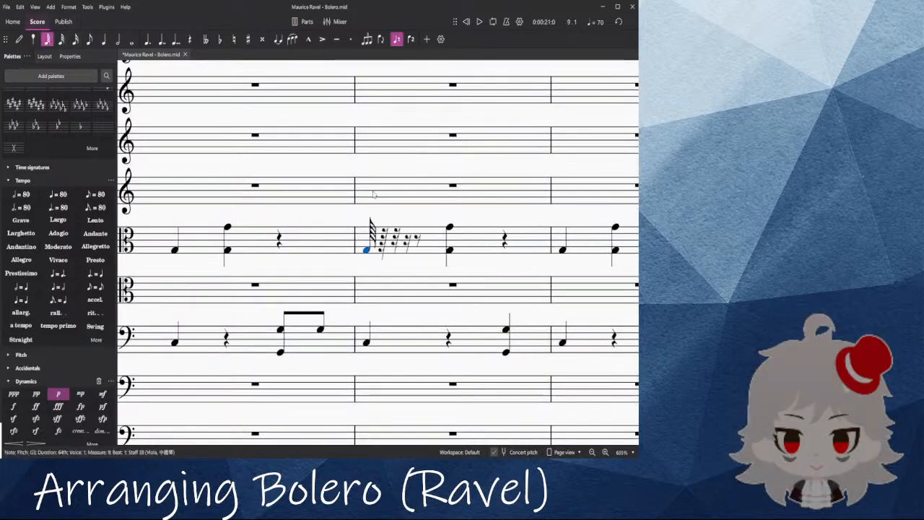
pyautogui.hotkey('ctrl', 'x')
pyautogui.click(383, 242)
pyautogui.hotkey('ctrl', 'v')
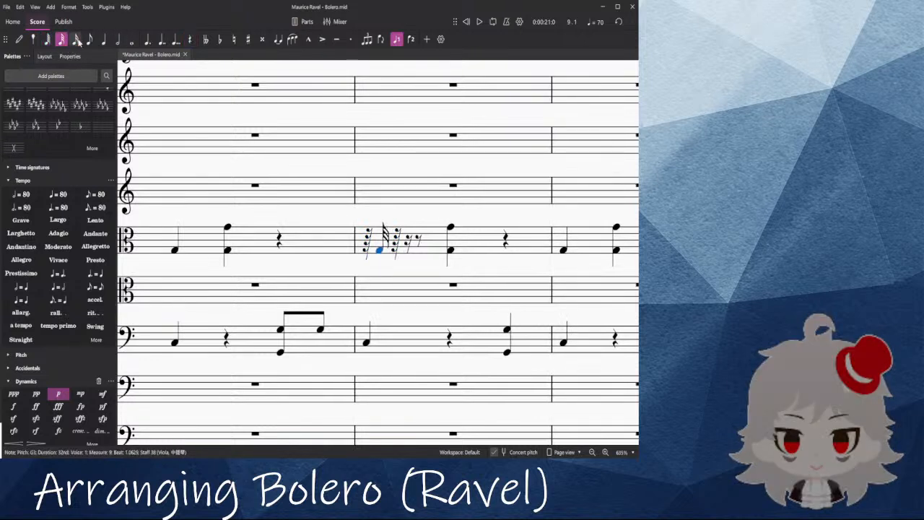
# Step: Lengthen the delayed viola G3 in measure 9 to a triple-dotted eighth and play back from measure 8
pyautogui.click(89, 40)
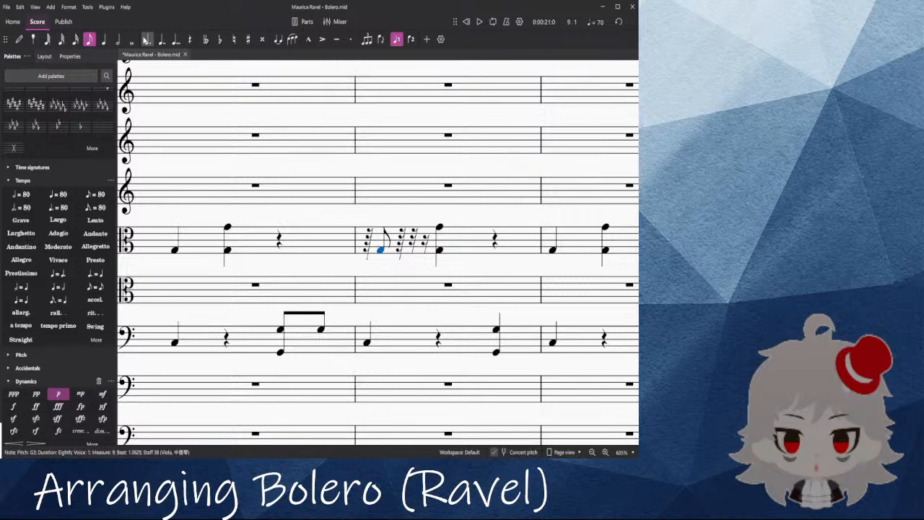
pyautogui.click(146, 40)
pyautogui.click(161, 40)
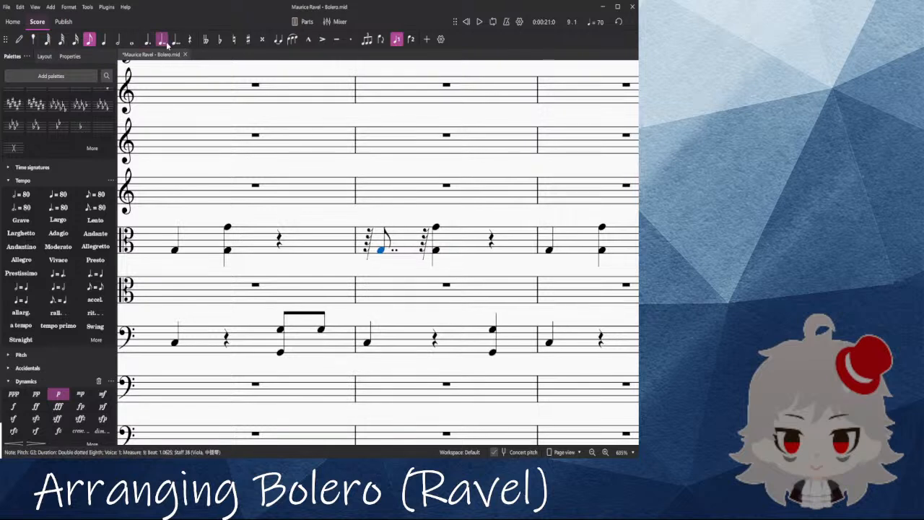
pyautogui.click(175, 41)
pyautogui.click(174, 249)
pyautogui.press('space')
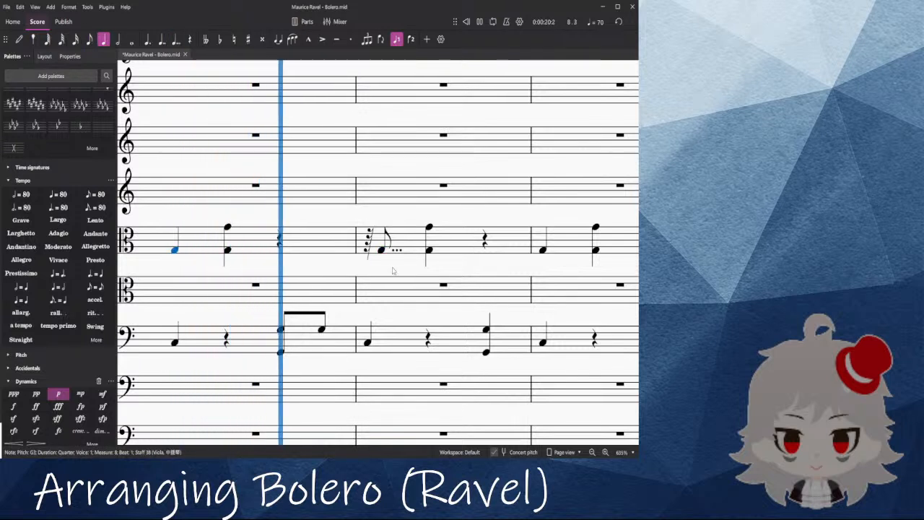
pyautogui.press('space')
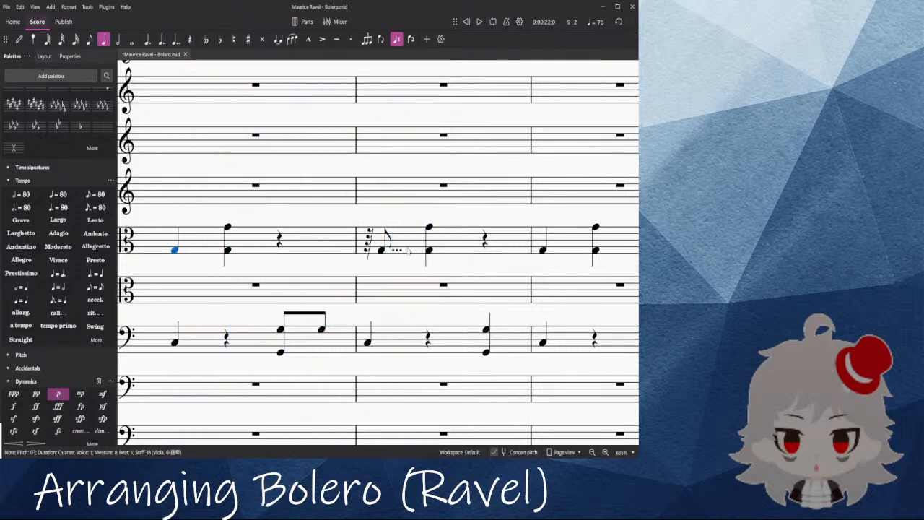
# Step: Cut the viola's beat 2 chord in measure 9, make the delayed G3 a quarter note and paste the chord right after it
pyautogui.press('Delete')
pyautogui.press('Delete')
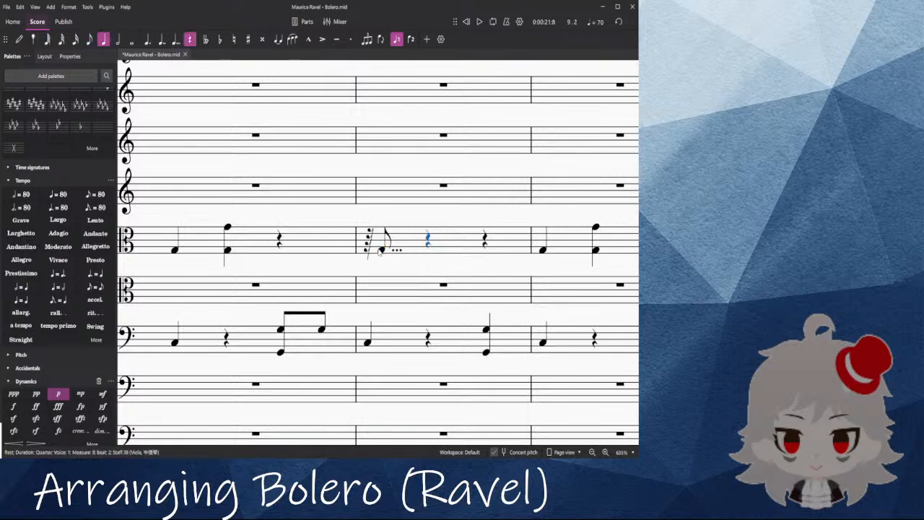
pyautogui.press('Left')
pyautogui.click(104, 39)
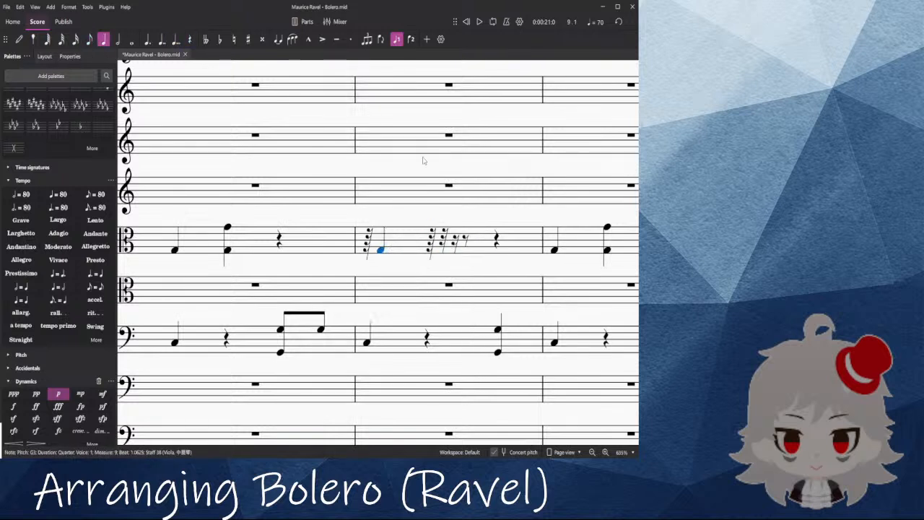
pyautogui.click(433, 245)
pyautogui.hotkey('ctrl', 'v')
# Step: Play back from measure 8 to hear the delayed viola against the flute solo, stopping in measure 13
pyautogui.click(175, 250)
pyautogui.press('space')
pyautogui.scroll(-4, 386, 264)
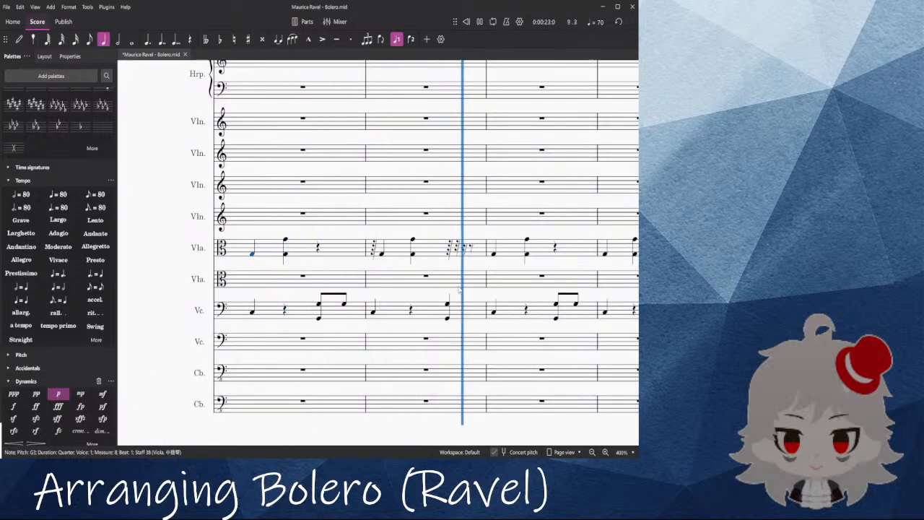
pyautogui.scroll(10, 363, 215)
pyautogui.scroll(10, 363, 215)
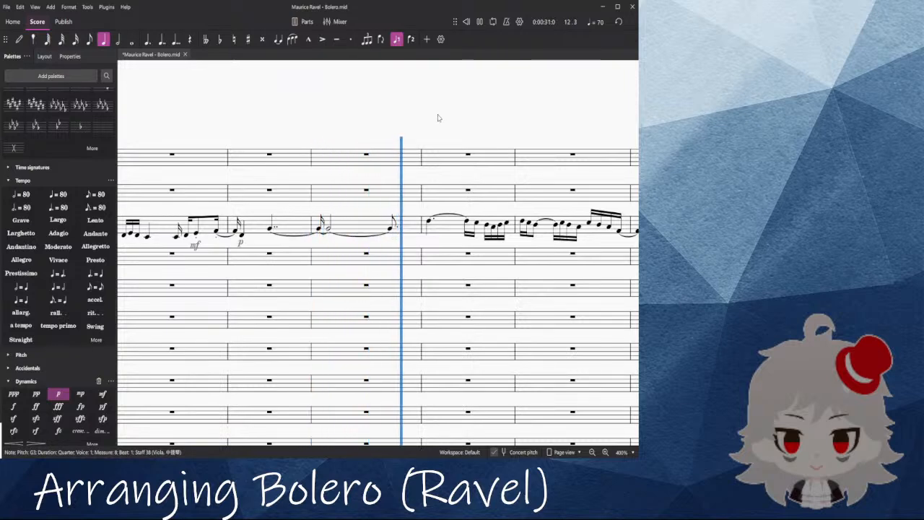
pyautogui.press('space')
pyautogui.scroll(3, 244, 167)
pyautogui.scroll(-2, 233, 181)
pyautogui.scroll(1, 420, 238)
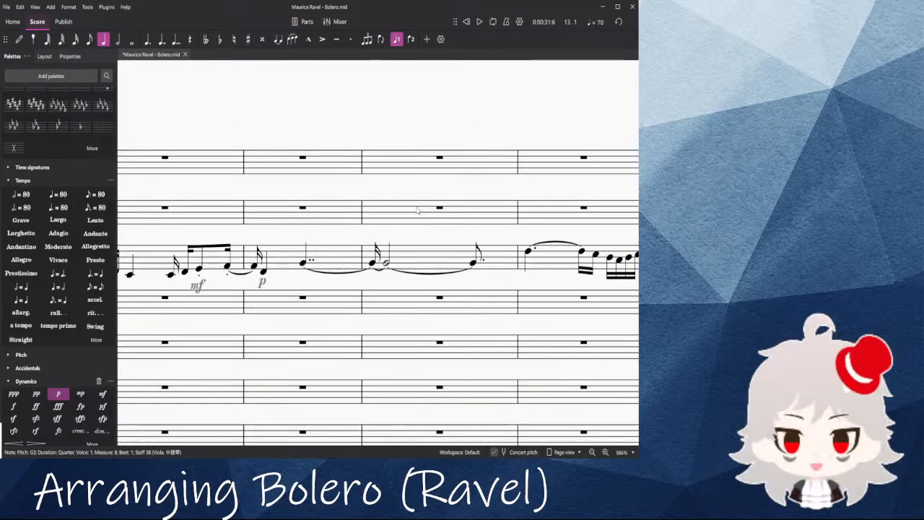
# Step: Play back from measure 12 to hear the flute's held G4 leading into measure 13
pyautogui.click(441, 209)
pyautogui.press('space')
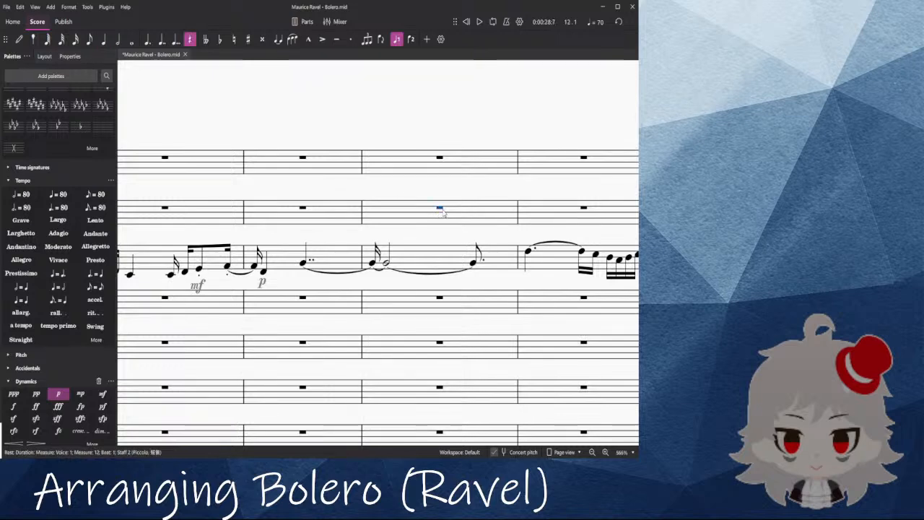
pyautogui.moveTo(484, 119); pyautogui.dragTo(268, 101)
pyautogui.press('space')
pyautogui.moveTo(203, 105); pyautogui.dragTo(330, 114)
pyautogui.click(339, 189)
# Step: Replace the flute's opening dotted-quarter D5 in measure 13 with a rest and add sfz to the D5 at beat 2.5
pyautogui.click(424, 239)
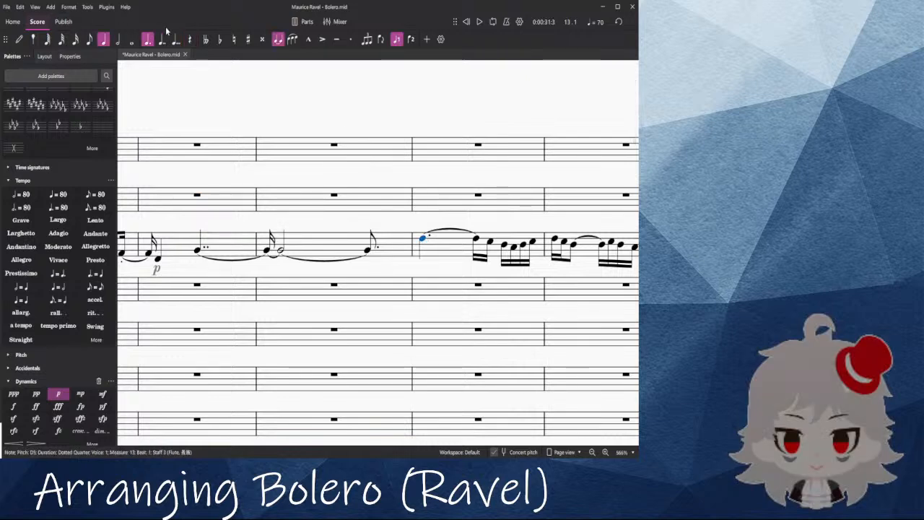
pyautogui.click(189, 39)
pyautogui.click(476, 239)
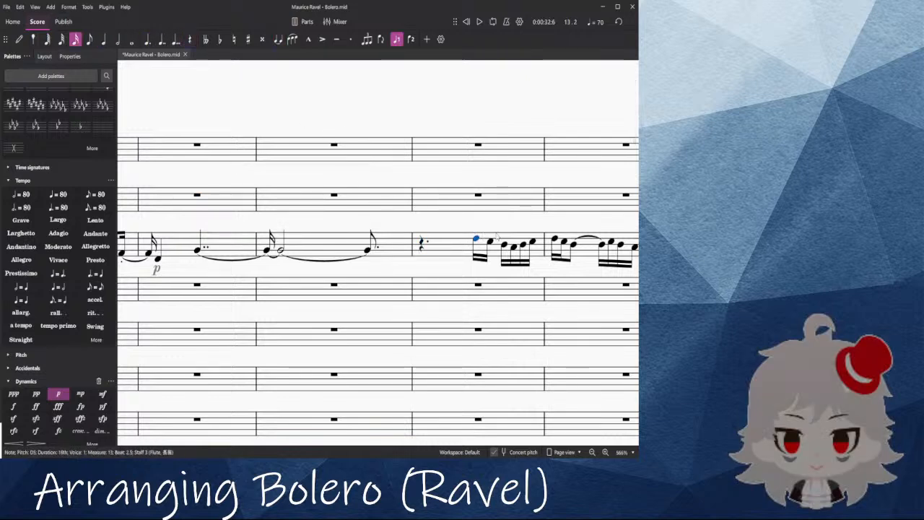
pyautogui.keyDown('ctrl'); pyautogui.scroll(3, 473, 241); pyautogui.keyUp('ctrl')
pyautogui.scroll(-4, 99, 267)
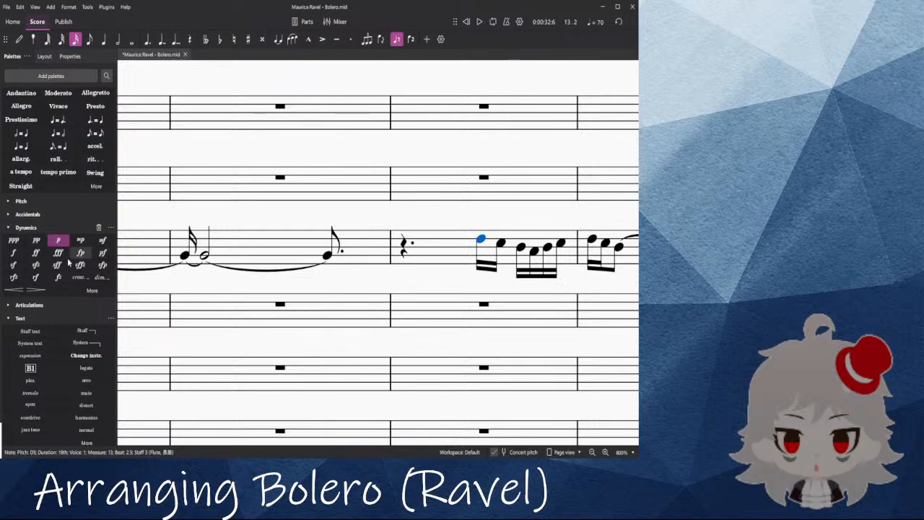
pyautogui.click(35, 265)
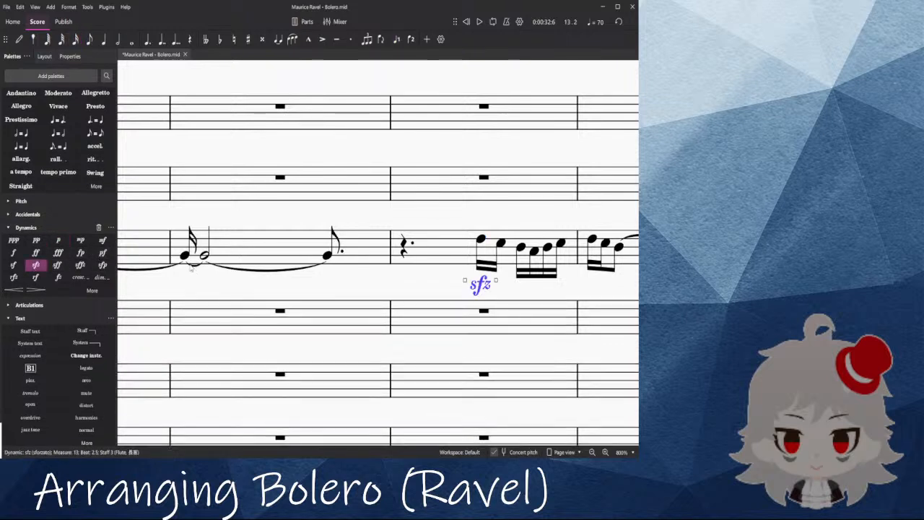
# Step: Add a fall to the flute's dotted-eighth G4 at the end of measure 12 and play back the transition into measure 13
pyautogui.click(187, 256)
pyautogui.press('space')
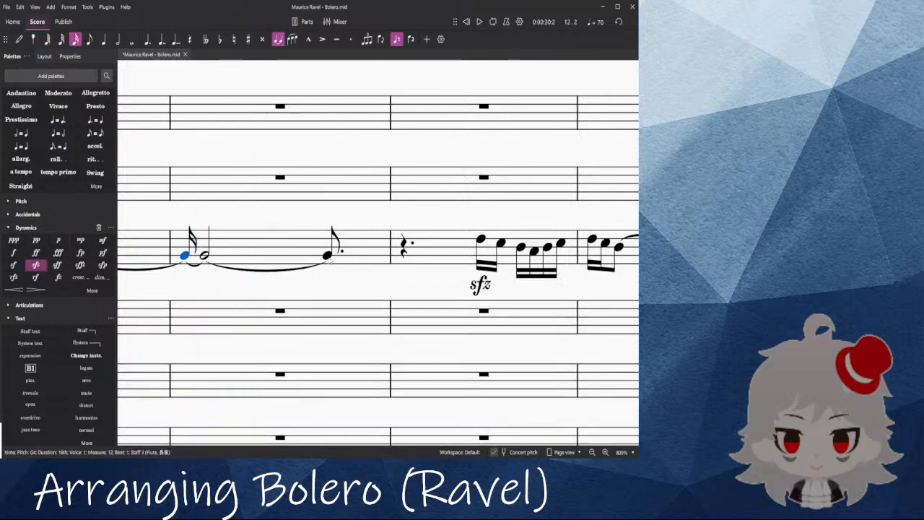
pyautogui.scroll(-10, 34, 122)
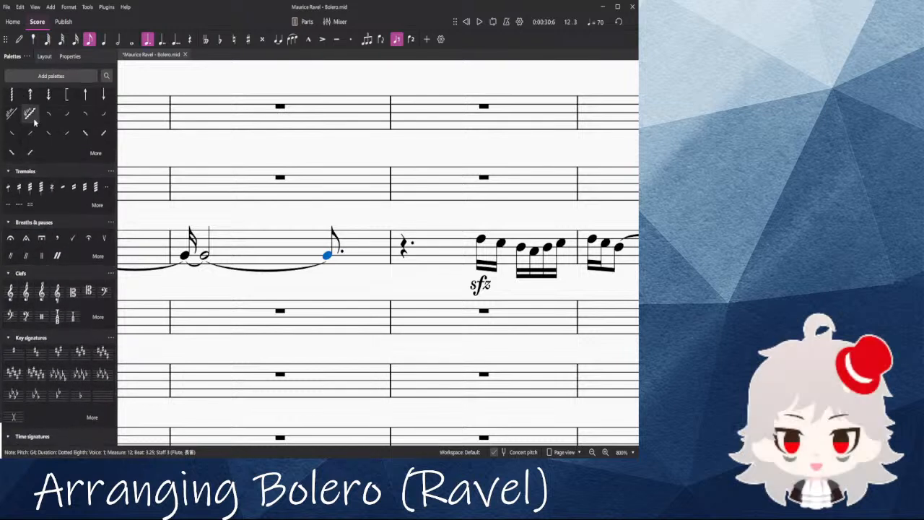
pyautogui.press('space')
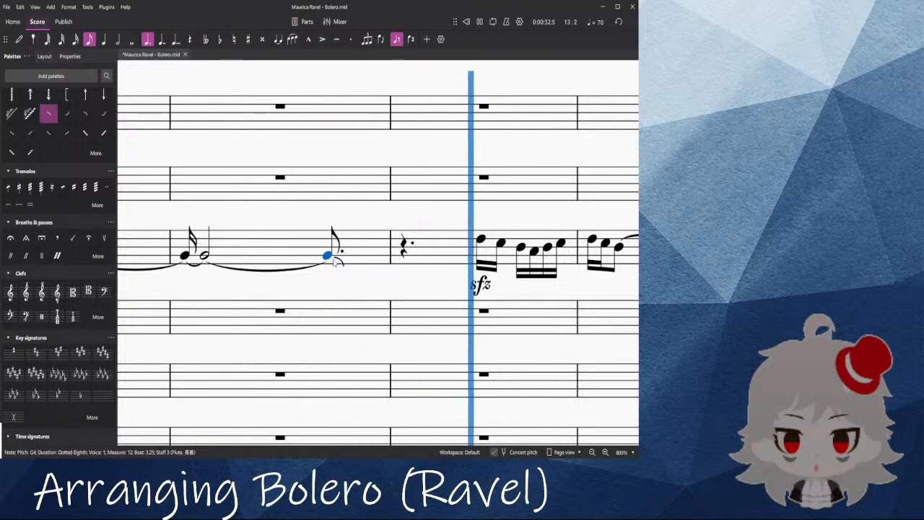
pyautogui.press('space')
# Step: Play back the flute's measure 13 to check the opening rest, the sfz entry and the sixteenth notes from beat 3
pyautogui.scroll(6, 449, 269)
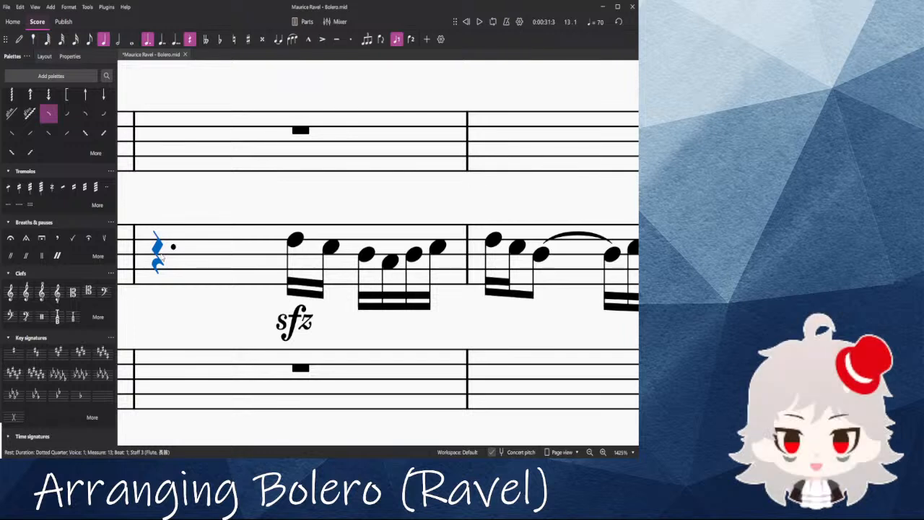
pyautogui.press('space')
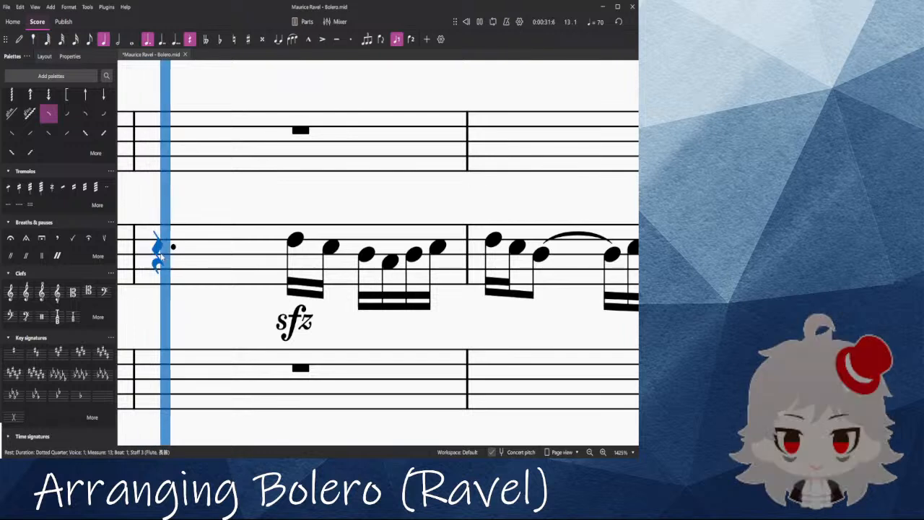
pyautogui.press('space')
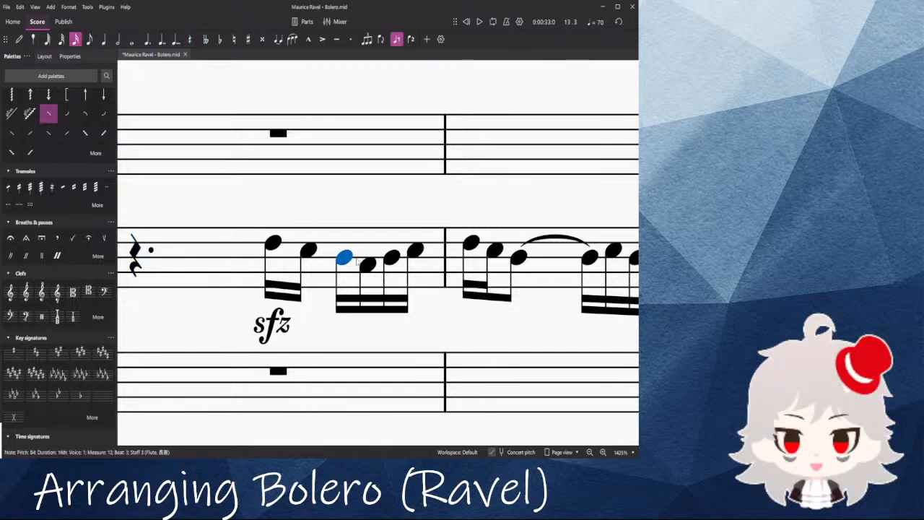
pyautogui.keyDown('shift'); pyautogui.click(415, 251); pyautogui.keyUp('shift')
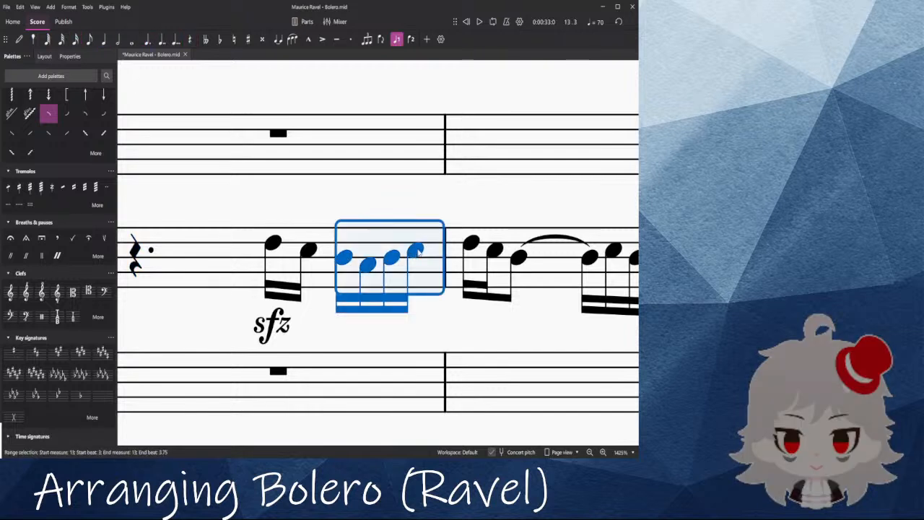
pyautogui.click(244, 198)
pyautogui.click(210, 251)
pyautogui.press('space')
pyautogui.moveTo(345, 205); pyautogui.dragTo(284, 198)
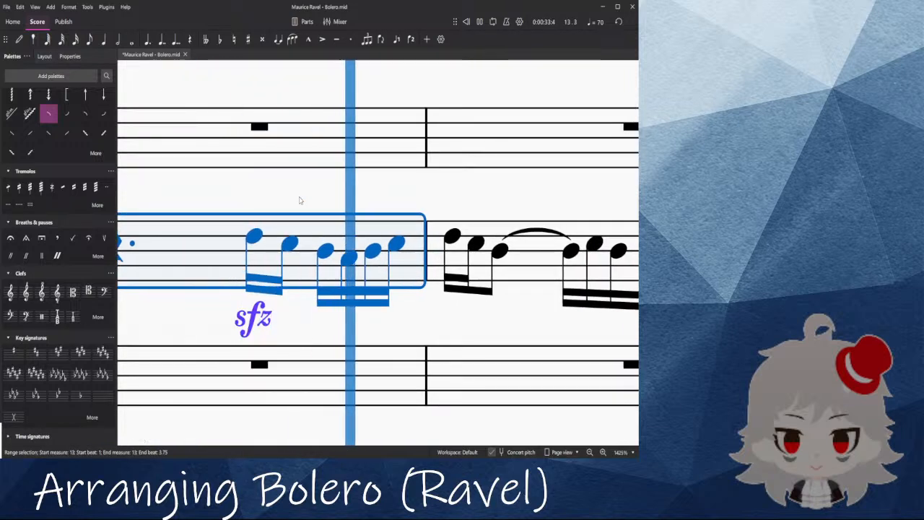
pyautogui.press('space')
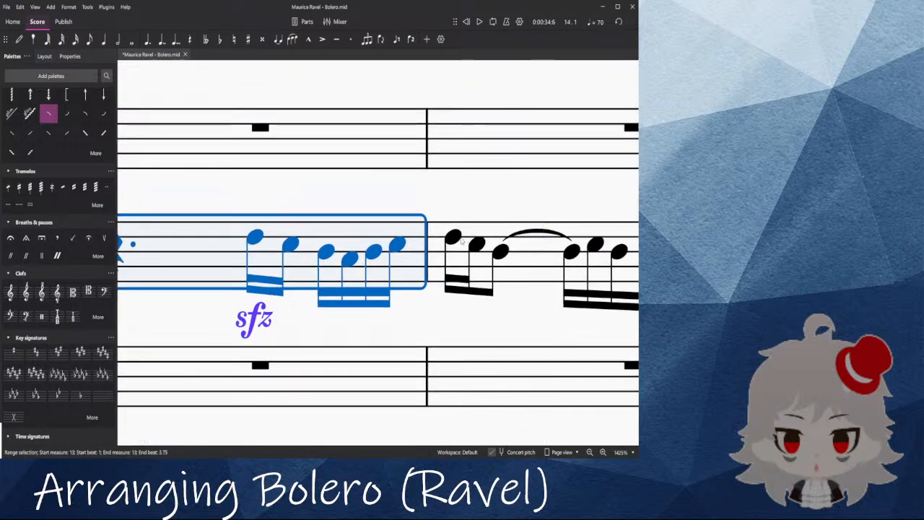
# Step: Rewrite the first half beat of the flute's measure 14 as a sixteenth-note triplet D5, C5, B4 and tie its B4 to the next note
pyautogui.click(459, 241)
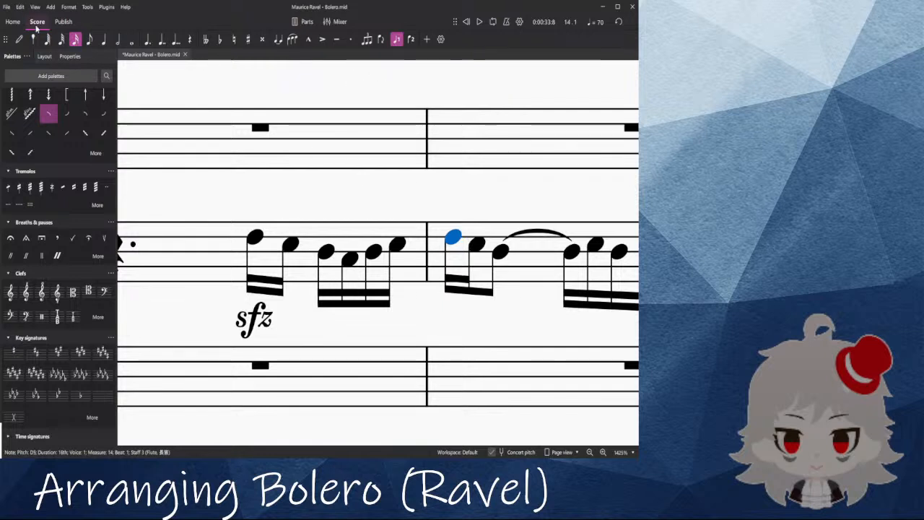
pyautogui.click(88, 40)
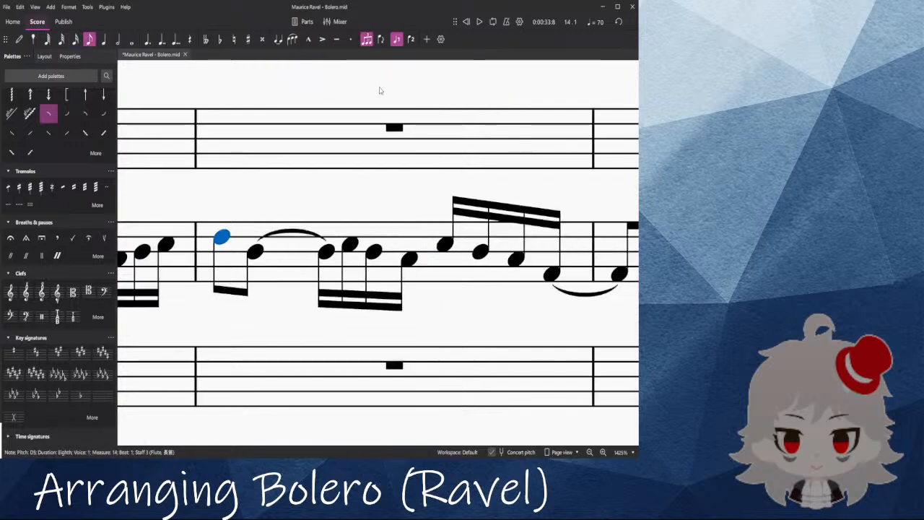
pyautogui.hotkey('ctrl', '3')
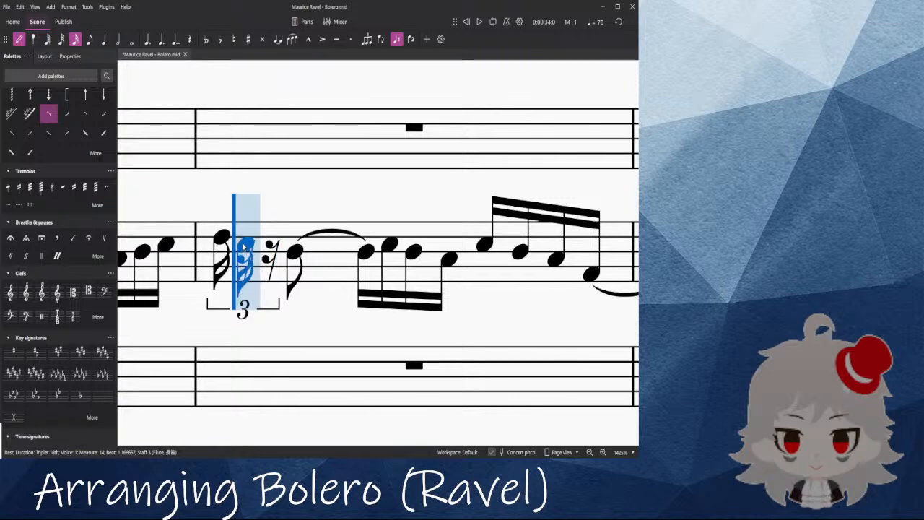
pyautogui.click(244, 246)
pyautogui.click(269, 251)
pyautogui.press('Escape')
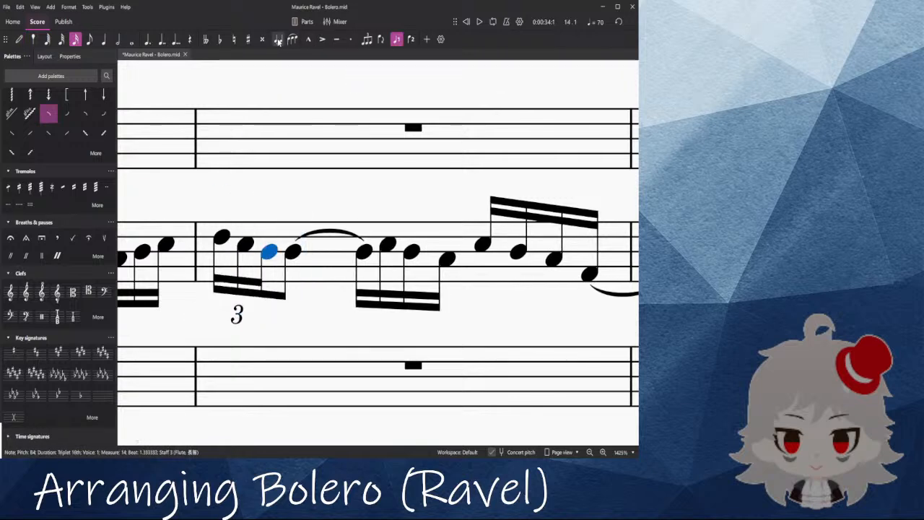
pyautogui.click(280, 41)
# Step: Play back from measure 13 to hear the flute's new triplet and follow the solo up to measure 20
pyautogui.hscroll(-12, 208, 220)
pyautogui.click(297, 249)
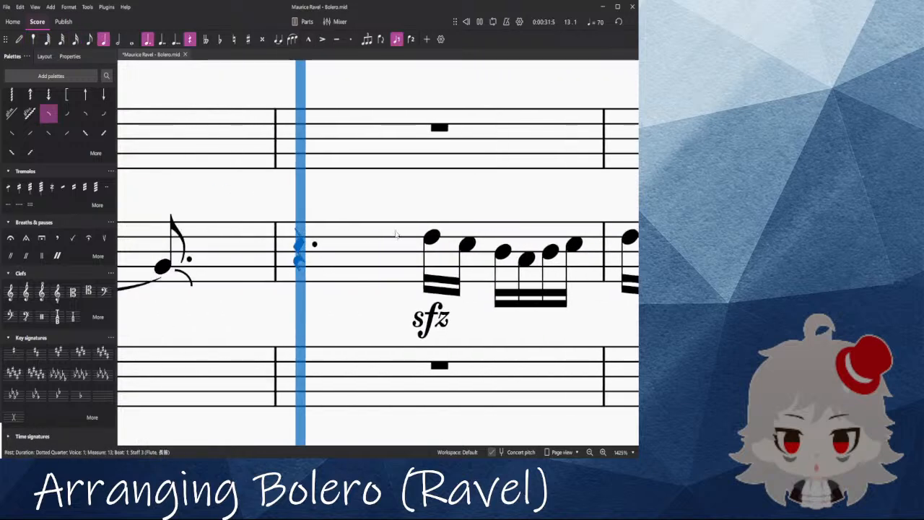
pyautogui.scroll(-6, 233, 209)
pyautogui.moveTo(233, 208); pyautogui.dragTo(225, 196)
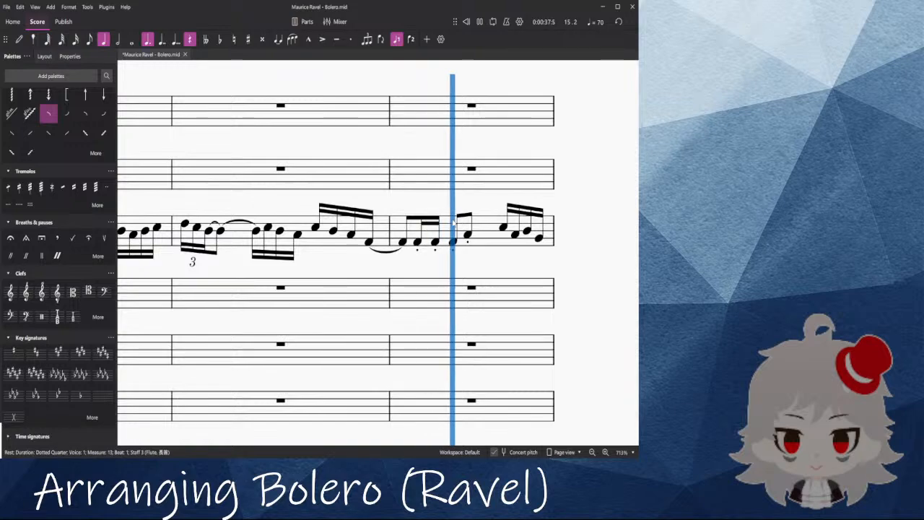
pyautogui.scroll(-2, 462, 204)
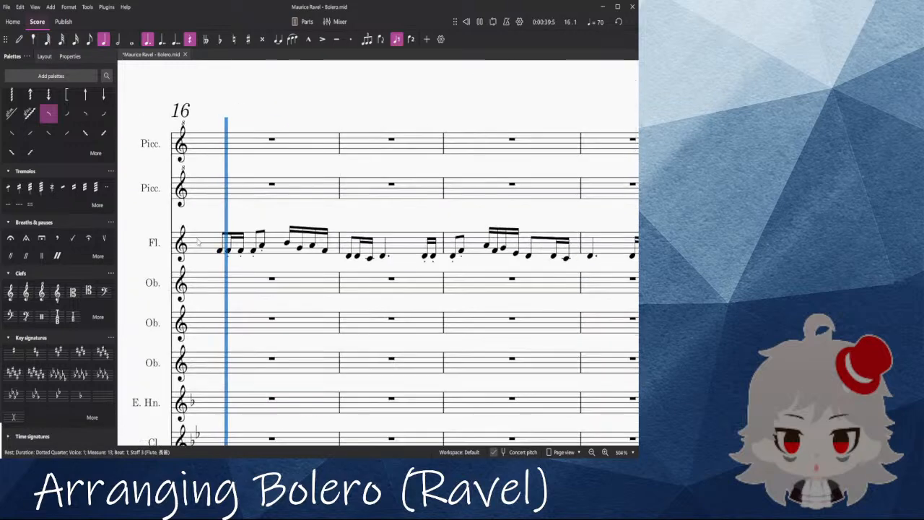
pyautogui.scroll(-4, 320, 165)
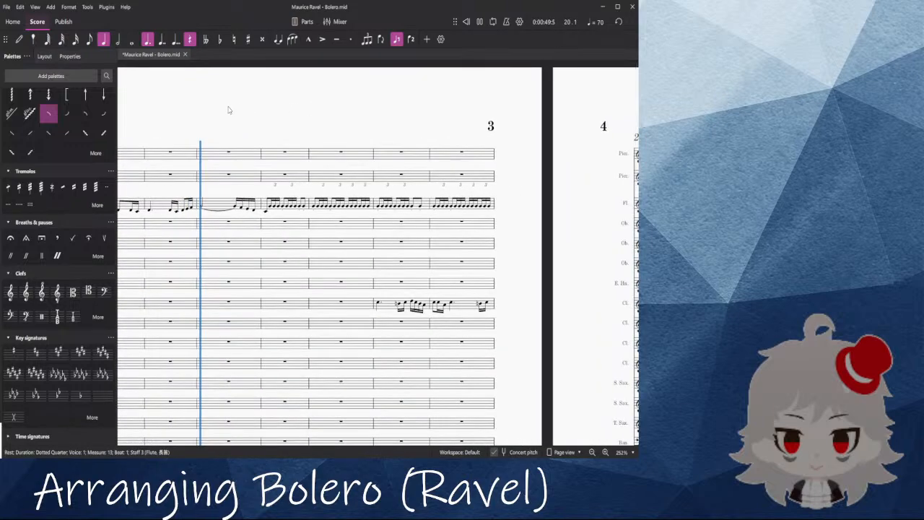
# Step: Go back to the percussion staves and play back from measure 5 to hear the snare drum entry under the flute solo
pyautogui.moveTo(203, 101); pyautogui.dragTo(371, 108)
pyautogui.moveTo(272, 122); pyautogui.dragTo(437, 130)
pyautogui.moveTo(161, 128); pyautogui.dragTo(303, 128)
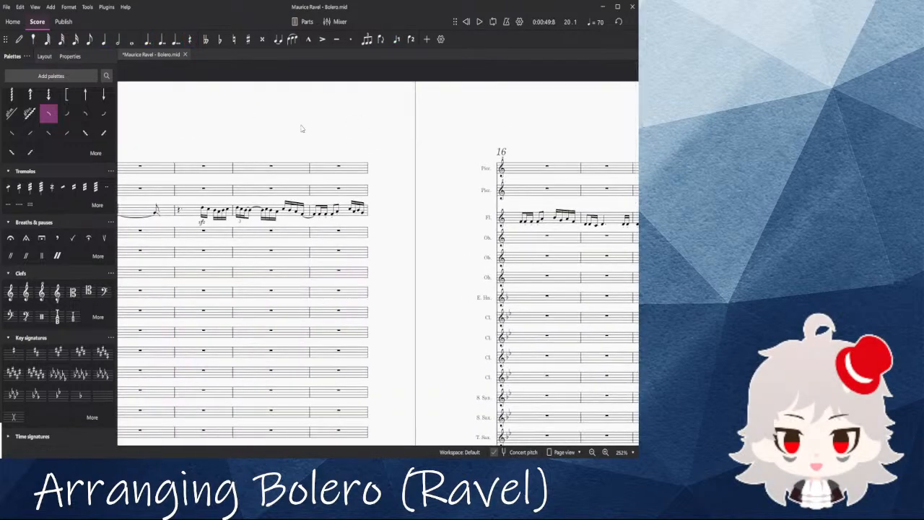
pyautogui.moveTo(241, 141); pyautogui.dragTo(406, 113)
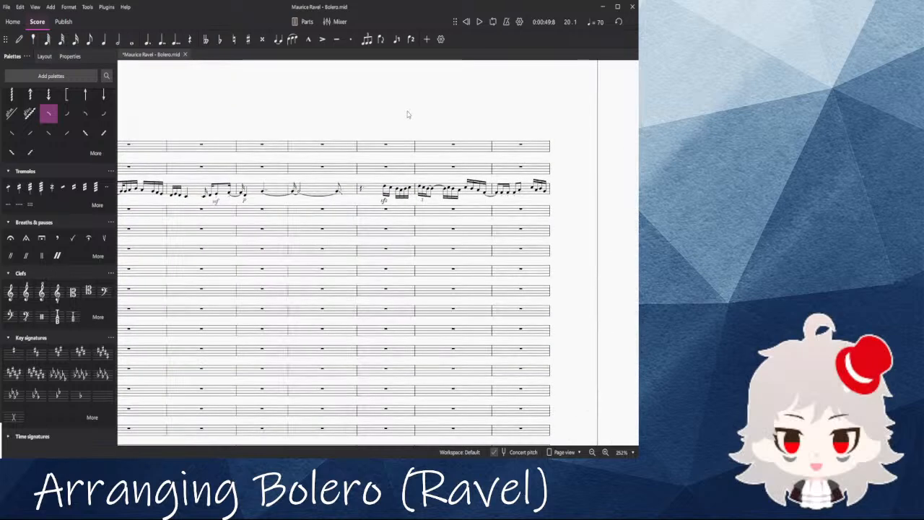
pyautogui.scroll(-6, 388, 155)
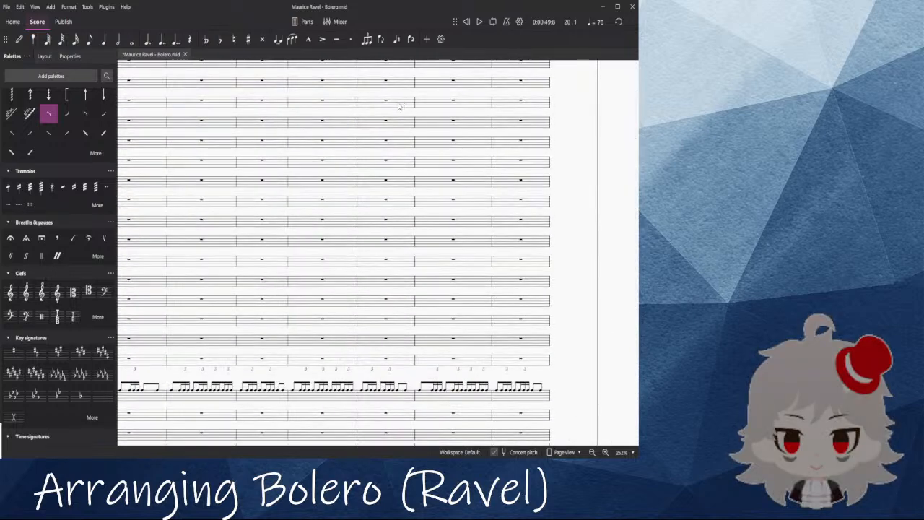
pyautogui.moveTo(130, 241); pyautogui.dragTo(299, 242)
pyautogui.scroll(-7, 294, 258)
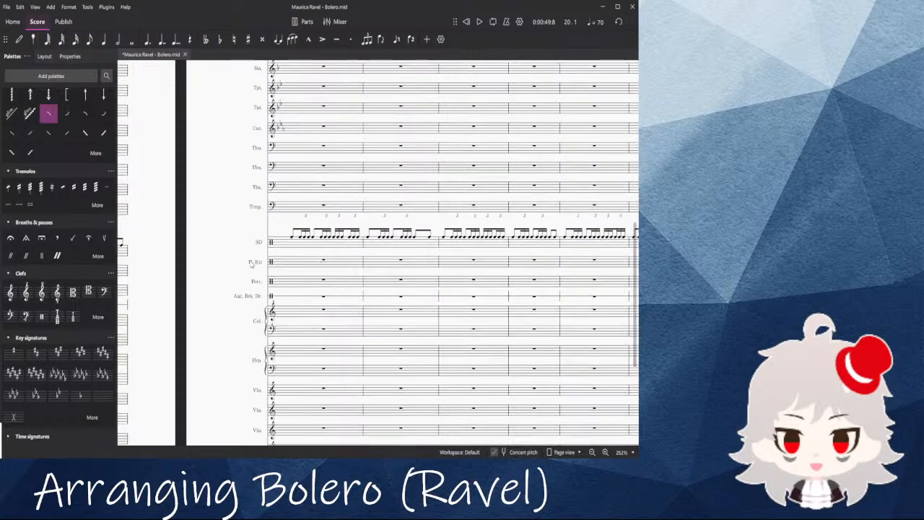
pyautogui.moveTo(196, 231); pyautogui.dragTo(206, 416)
pyautogui.moveTo(194, 258); pyautogui.dragTo(395, 325)
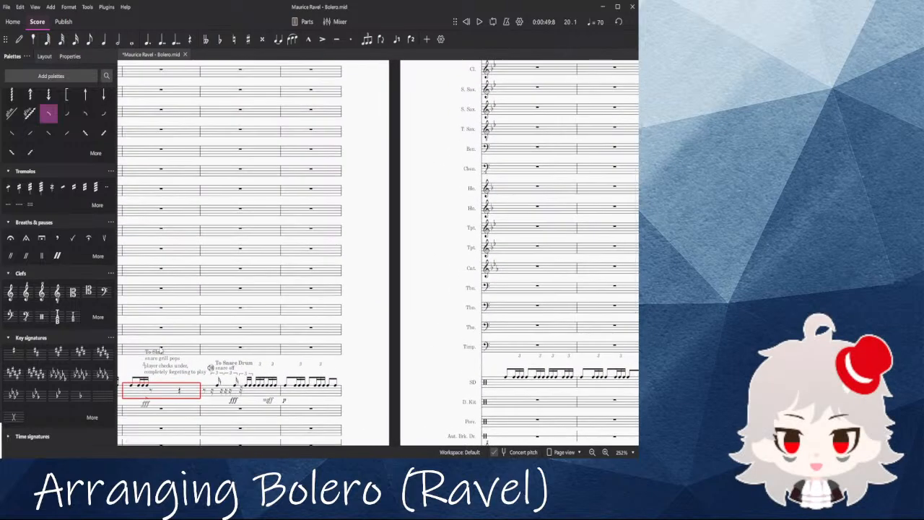
pyautogui.click(160, 351)
pyautogui.press('space')
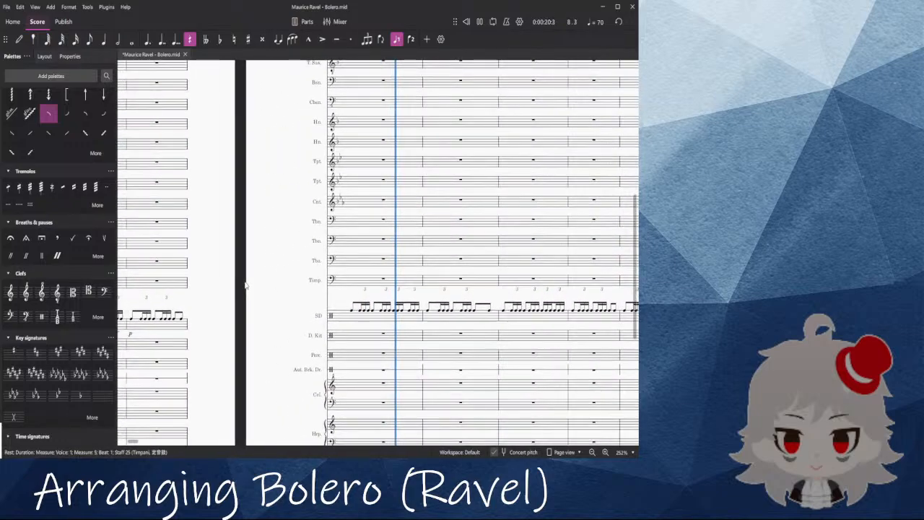
pyautogui.press('space')
# Step: Play back from measure 9 while following the percussion staves and the flute line into measure 12
pyautogui.scroll(-5, 361, 303)
pyautogui.keyDown('ctrl'); pyautogui.scroll(6, 361, 303); pyautogui.keyUp('ctrl')
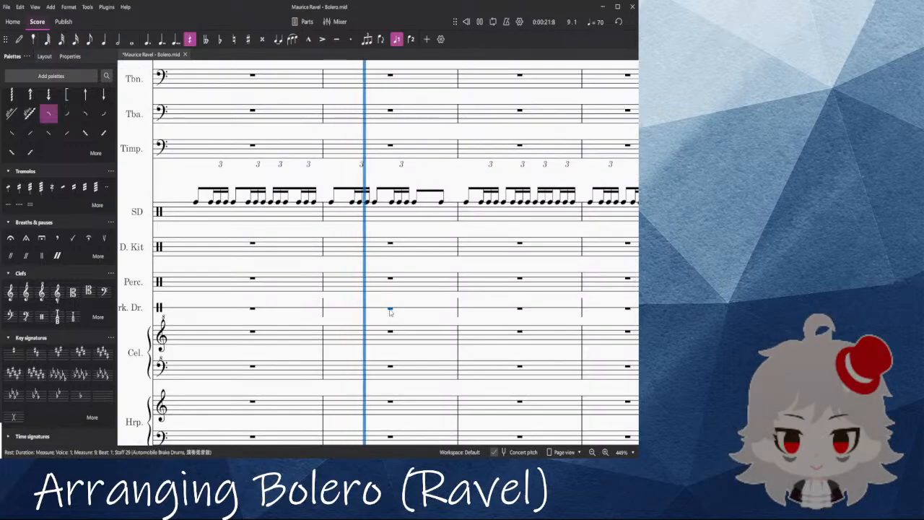
pyautogui.keyDown('ctrl'); pyautogui.scroll(-6, 392, 312); pyautogui.keyUp('ctrl')
pyautogui.keyDown('ctrl'); pyautogui.scroll(-3, 384, 309); pyautogui.keyUp('ctrl')
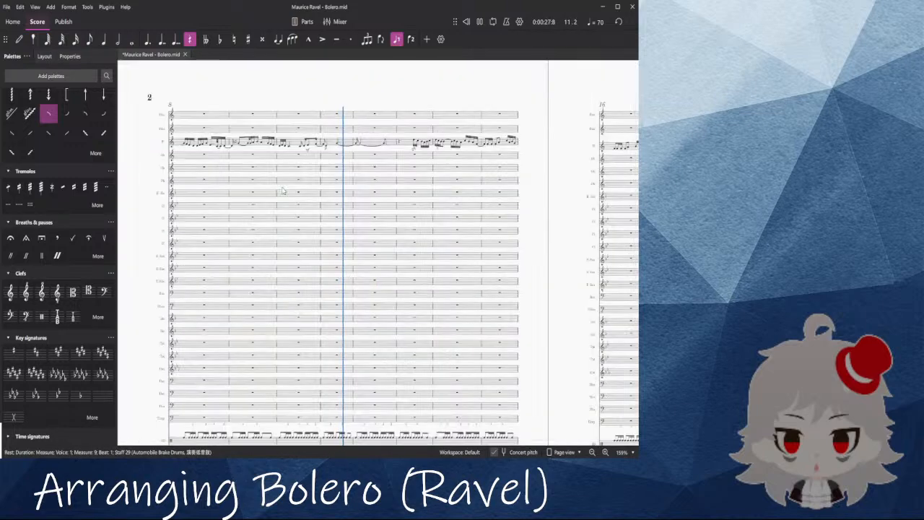
pyautogui.press('space')
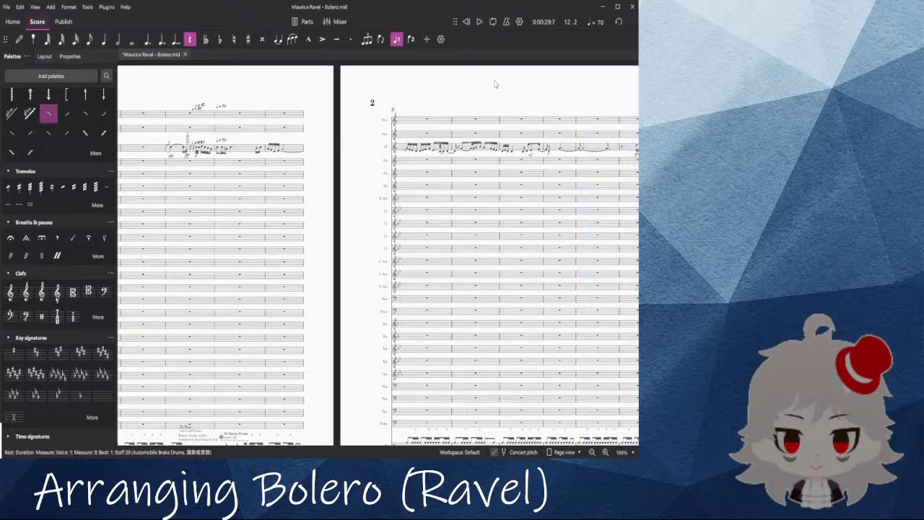
# Step: Play back the score from measure 1, following the snare drum part and the flute solo up to measure 10
pyautogui.moveTo(251, 78); pyautogui.dragTo(701, 96)
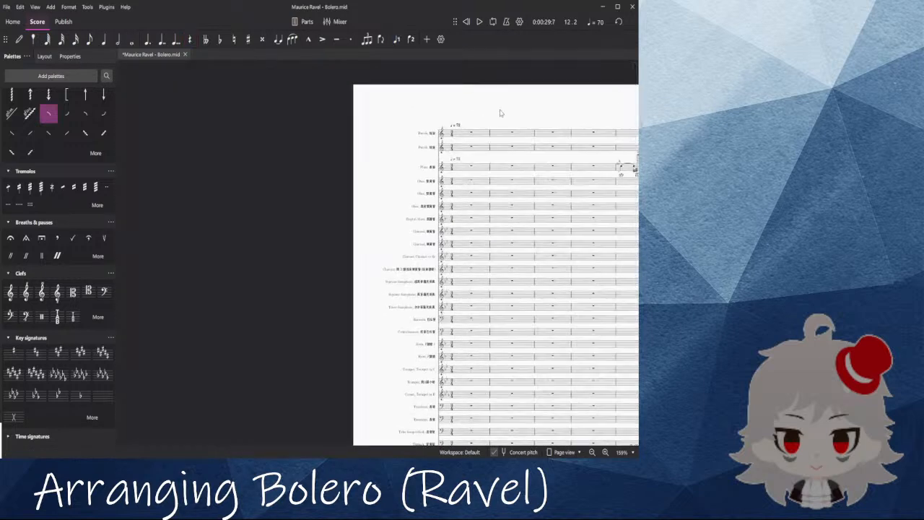
pyautogui.moveTo(501, 114); pyautogui.dragTo(324, 129)
pyautogui.scroll(2, 310, 148)
pyautogui.click(300, 149)
pyautogui.press('space')
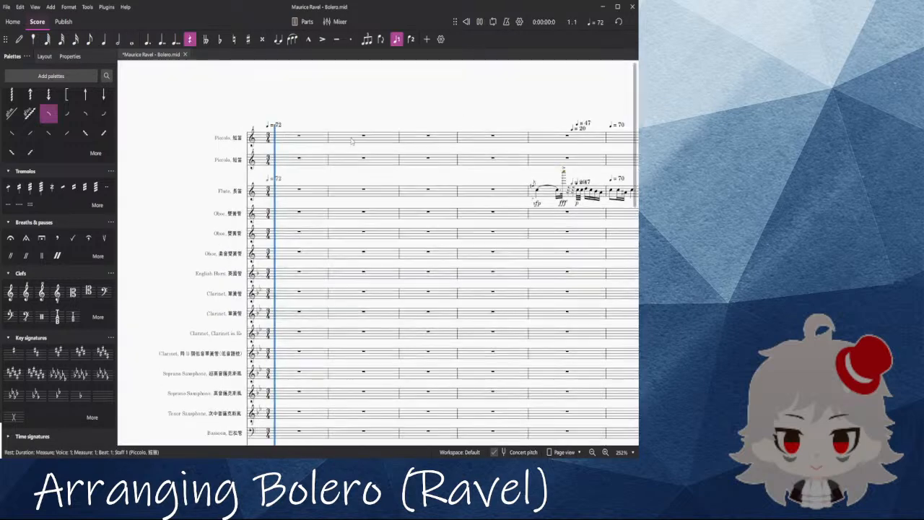
pyautogui.moveTo(433, 108); pyautogui.dragTo(316, 128)
pyautogui.scroll(-2, 316, 126)
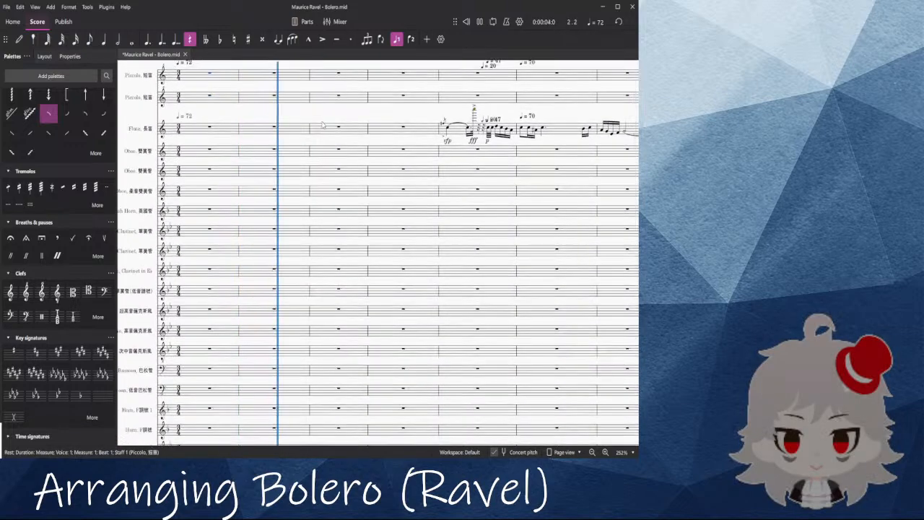
pyautogui.scroll(-10, 459, 277)
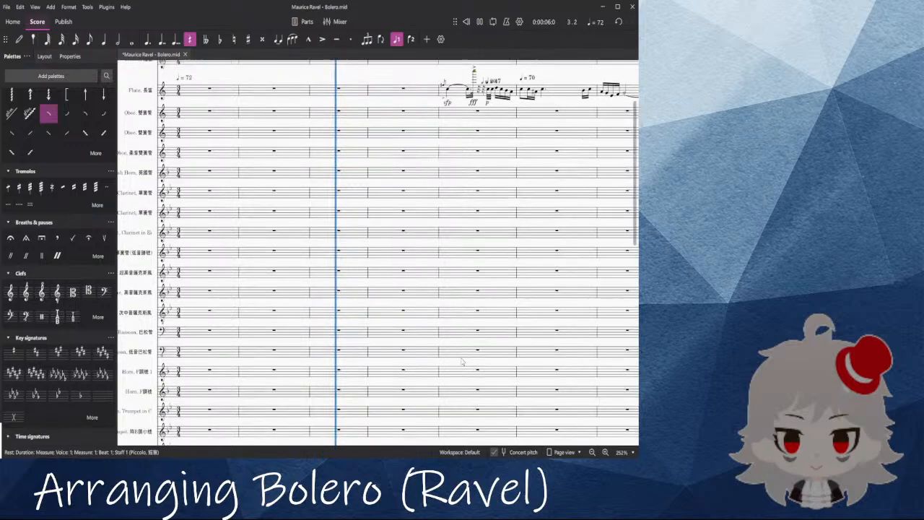
pyautogui.moveTo(451, 262); pyautogui.dragTo(225, 315)
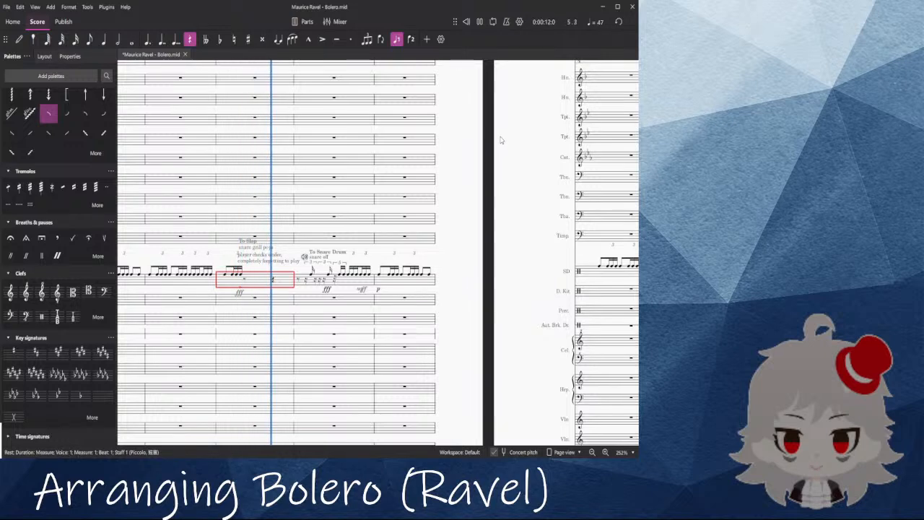
pyautogui.moveTo(608, 190); pyautogui.dragTo(353, 214)
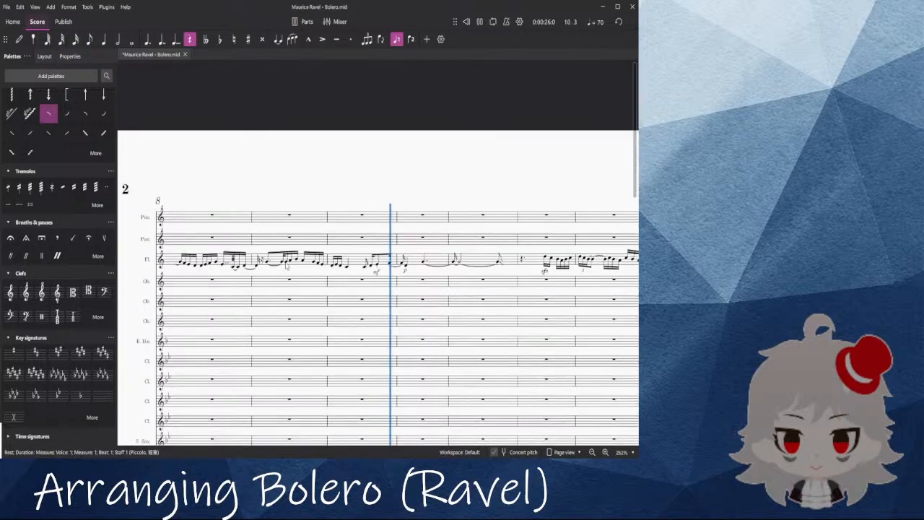
# Step: Play back from the flute's first note in measure 9 to review the solo through its re-entry in measure 13
pyautogui.scroll(3, 291, 275)
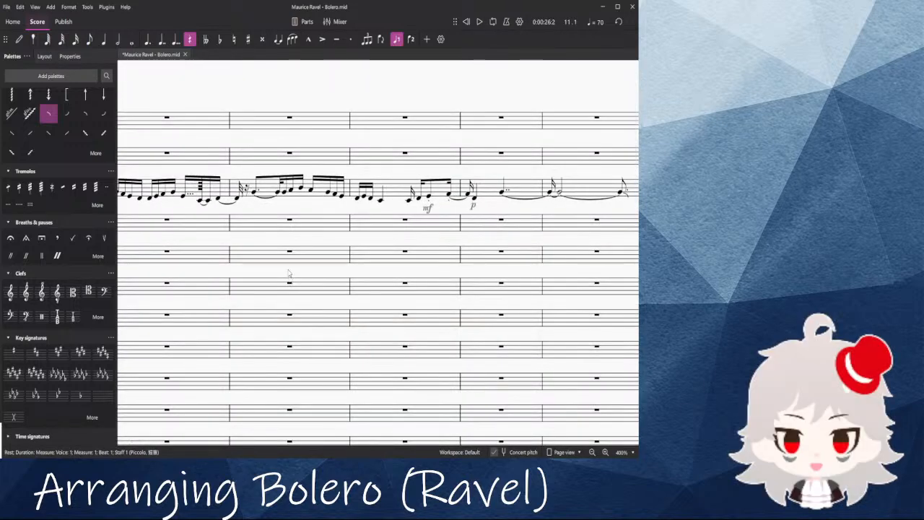
pyautogui.scroll(-3, 289, 271)
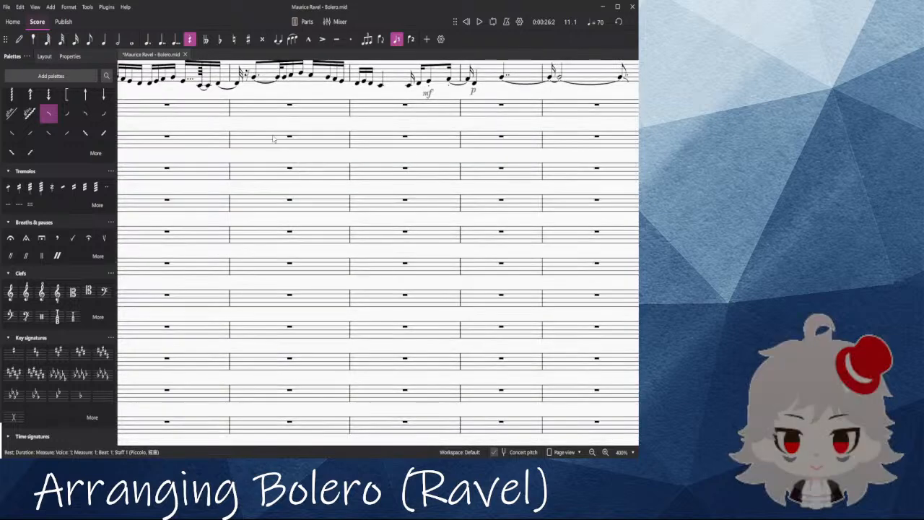
pyautogui.click(167, 108)
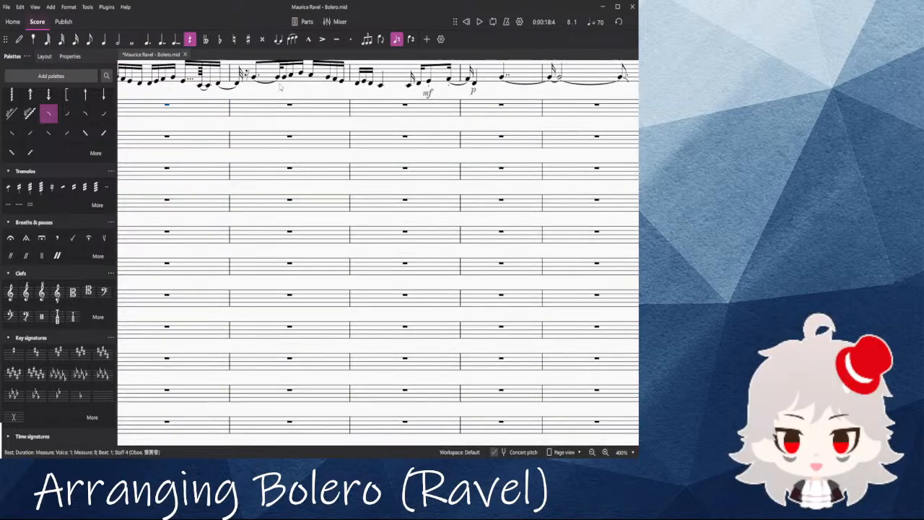
pyautogui.scroll(2, 274, 114)
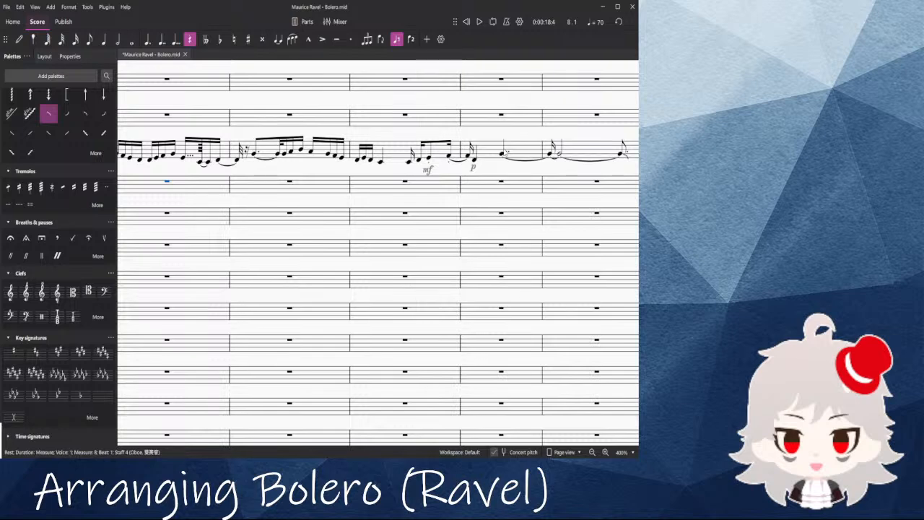
pyautogui.press('space')
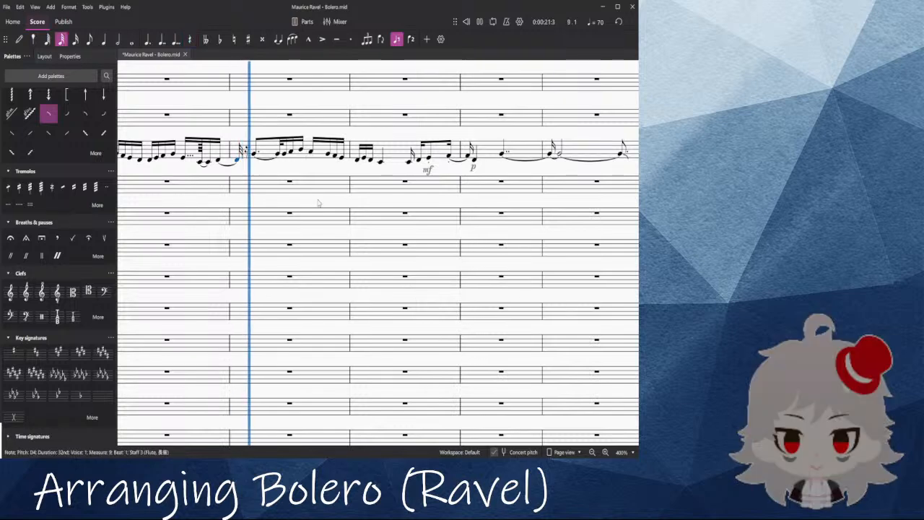
pyautogui.keyDown('ctrl'); pyautogui.scroll(-4, 324, 207); pyautogui.keyUp('ctrl')
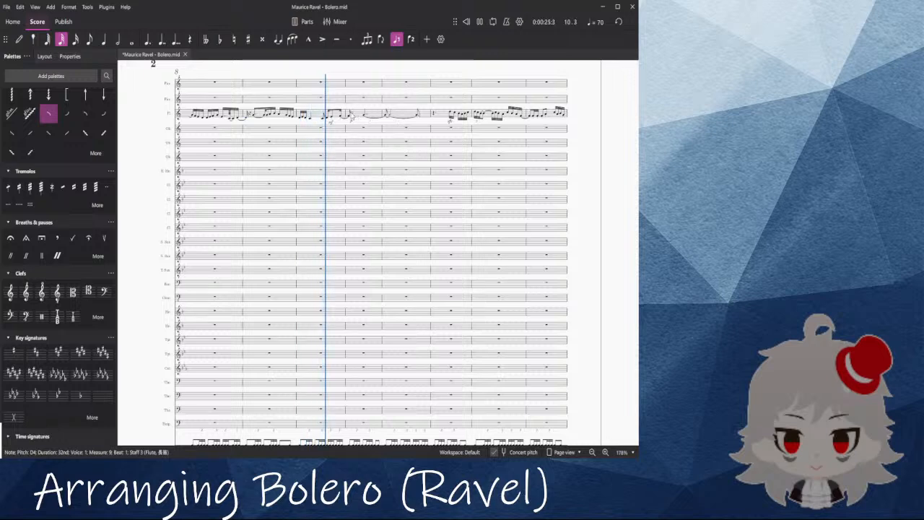
pyautogui.keyDown('ctrl'); pyautogui.scroll(3, 352, 115); pyautogui.keyUp('ctrl')
pyautogui.click(315, 116)
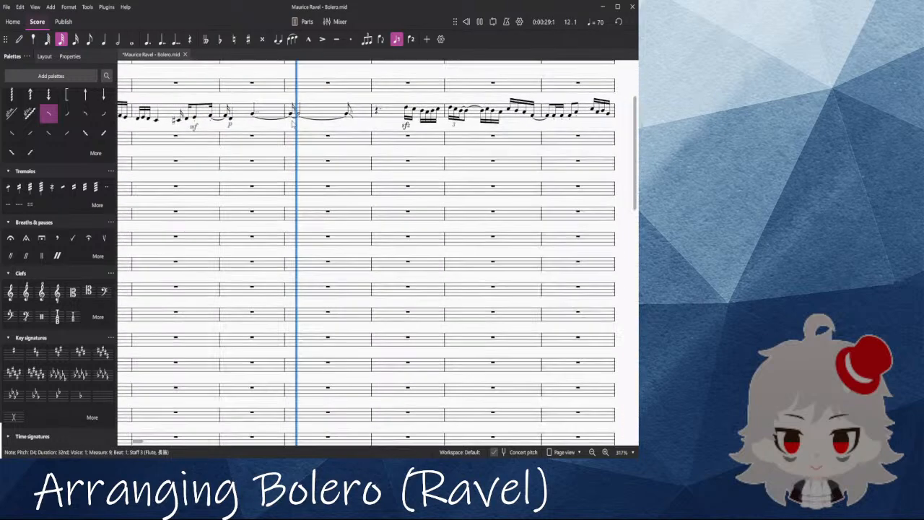
pyautogui.scroll(-5, 499, 175)
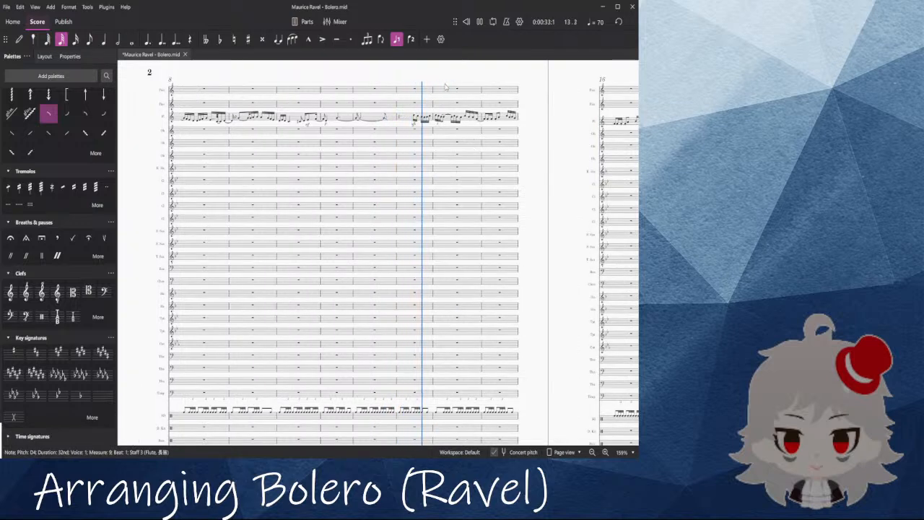
# Step: Replace the flute's first two sixteenth notes in measure 13, D5 and C5, with an empty thirty-second-note quintuplet
pyautogui.scroll(9, 444, 86)
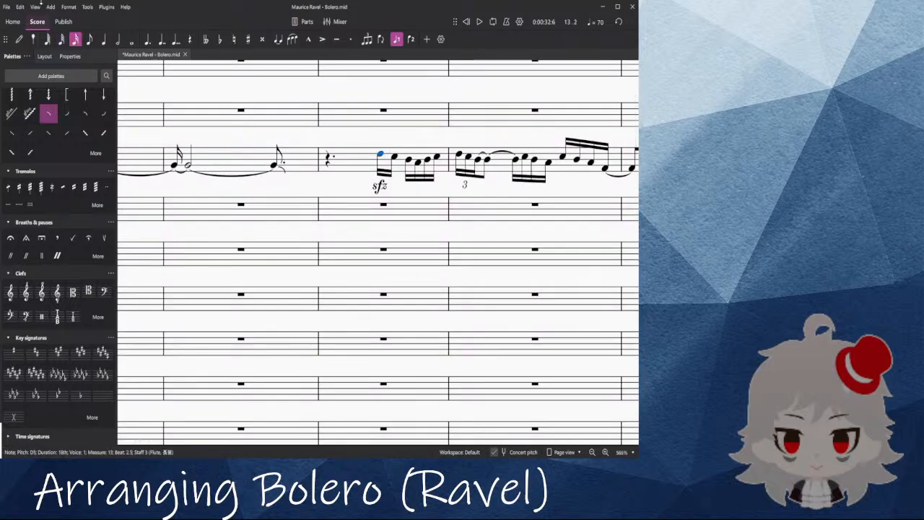
pyautogui.scroll(5, 358, 150)
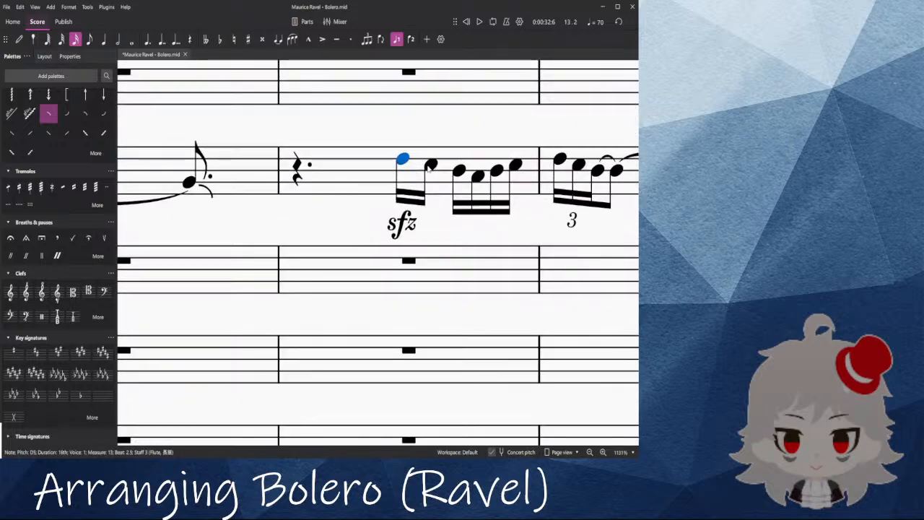
pyautogui.press('Delete')
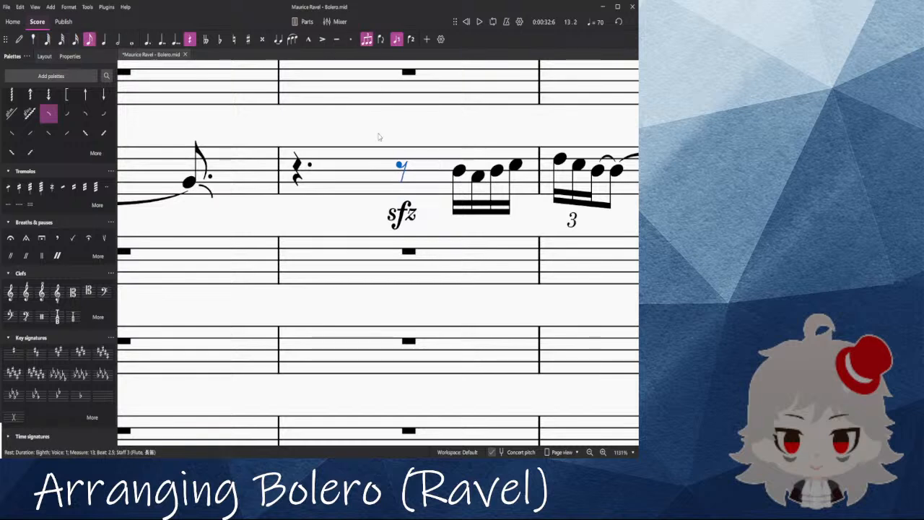
pyautogui.hotkey('ctrl', '5')
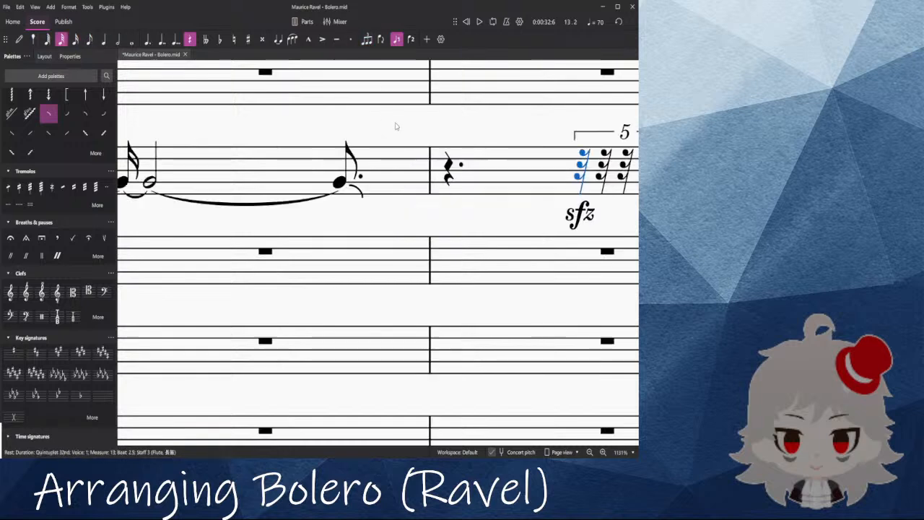
# Step: Enter 32nd notes D5 and C5 over the first and third rests of the Flute's quintuplet in measure 13
pyautogui.press('n')
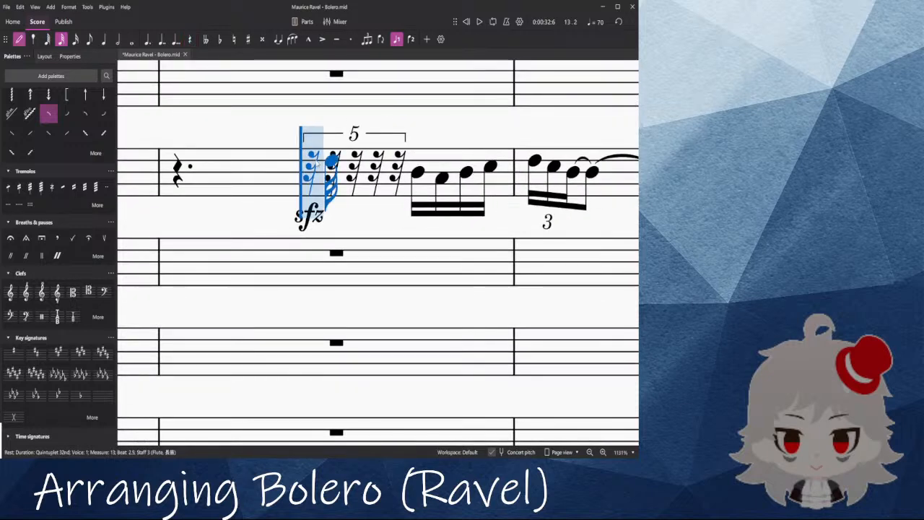
pyautogui.click(310, 161)
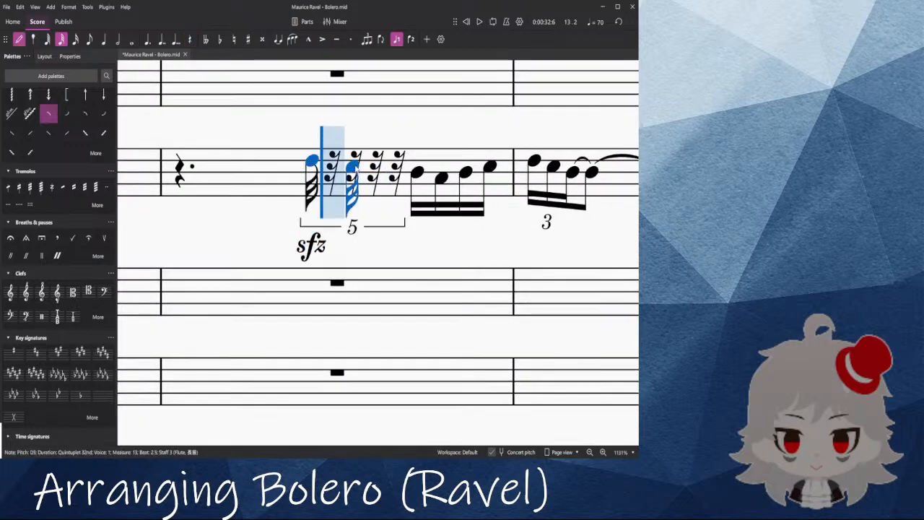
pyautogui.click(354, 166)
pyautogui.press('Escape')
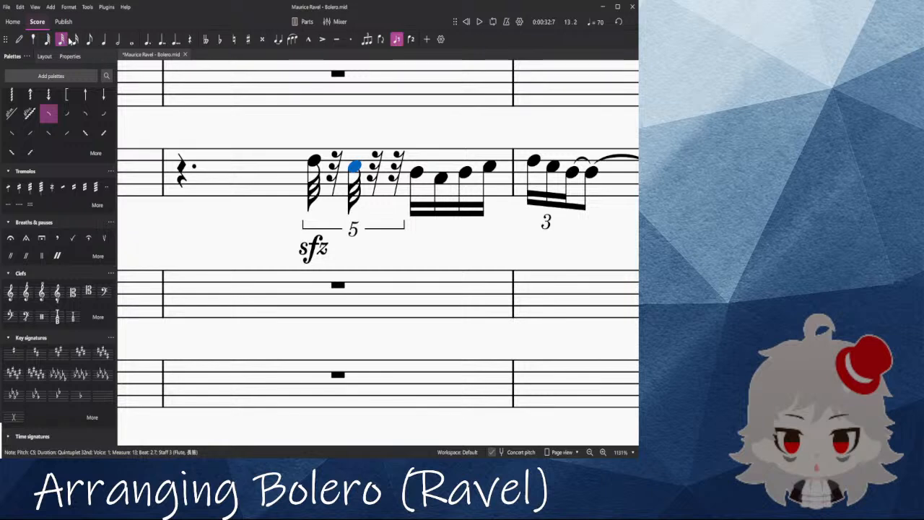
# Step: Lengthen the quintuplet's C5 to a dotted 16th and its D5 to a 16th note
pyautogui.click(149, 39)
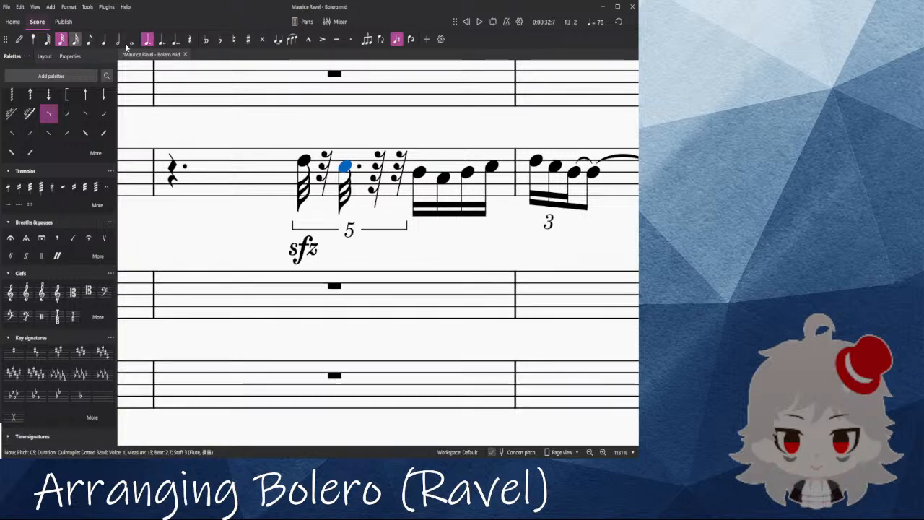
pyautogui.click(145, 41)
pyautogui.click(148, 40)
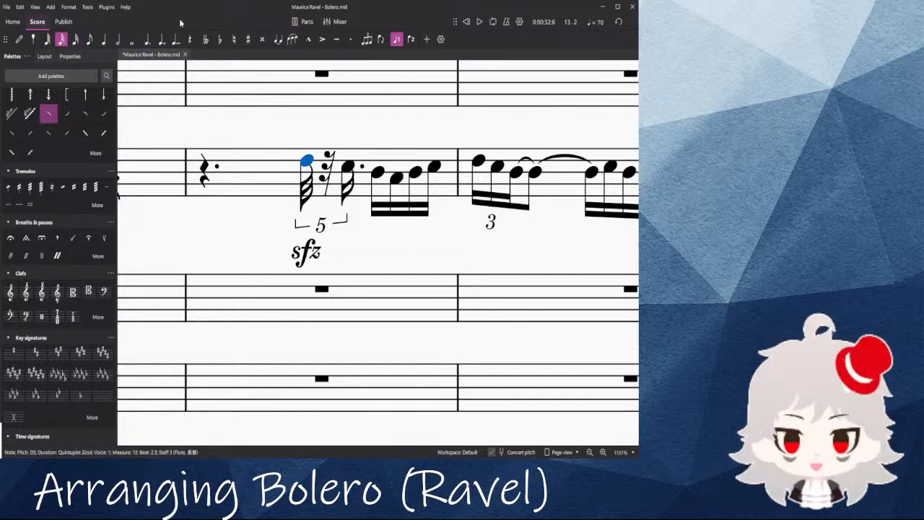
pyautogui.click(148, 40)
pyautogui.scroll(-1, 185, 138)
pyautogui.hotkey('ctrl', 'z')
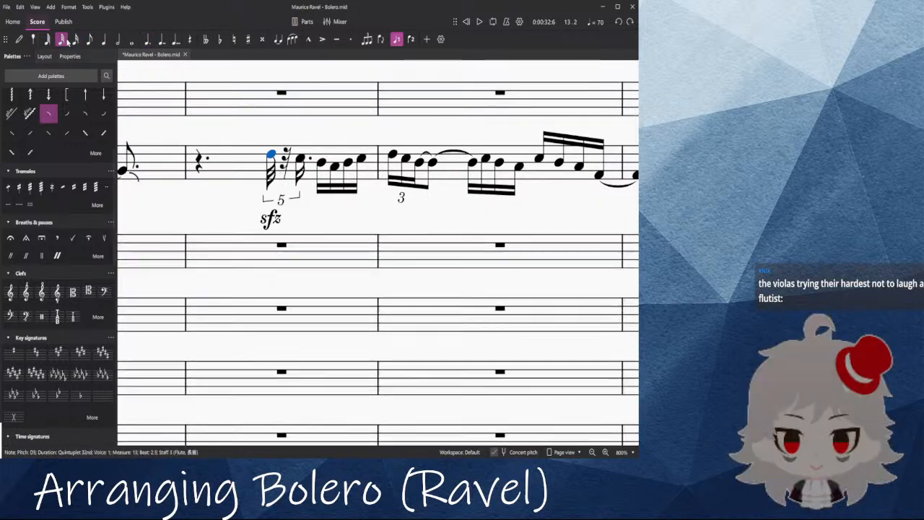
pyautogui.click(76, 41)
# Step: Look over the percussion and string staves, and check the Mixed Percussion channel's sound in the mixer
pyautogui.scroll(-5, 246, 221)
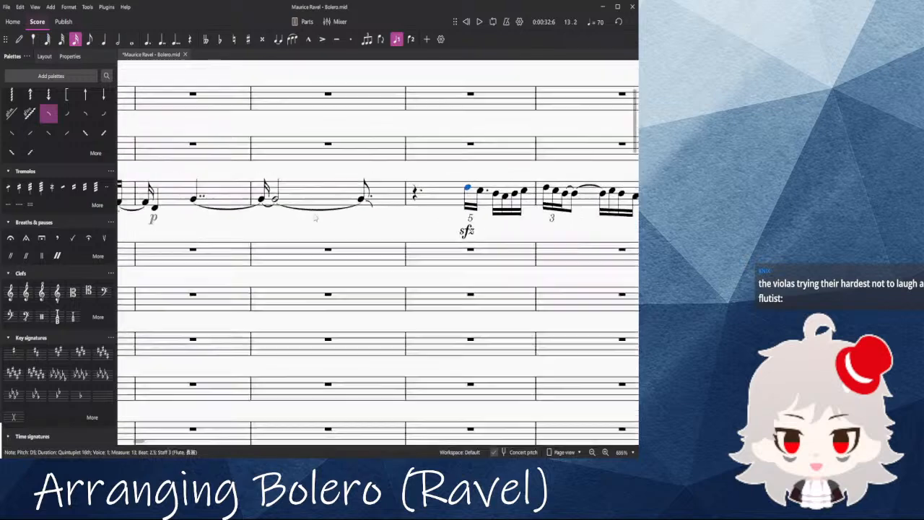
pyautogui.scroll(-10, 244, 228)
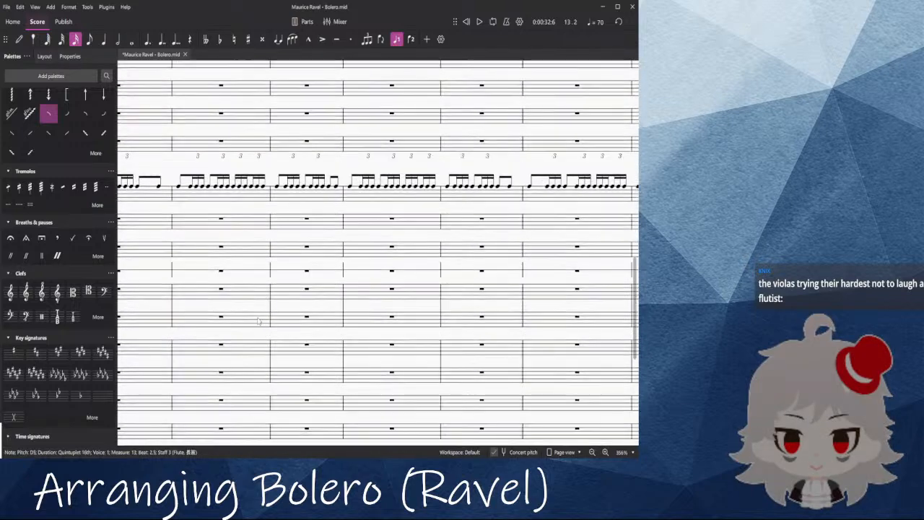
pyautogui.scroll(-2, 305, 287)
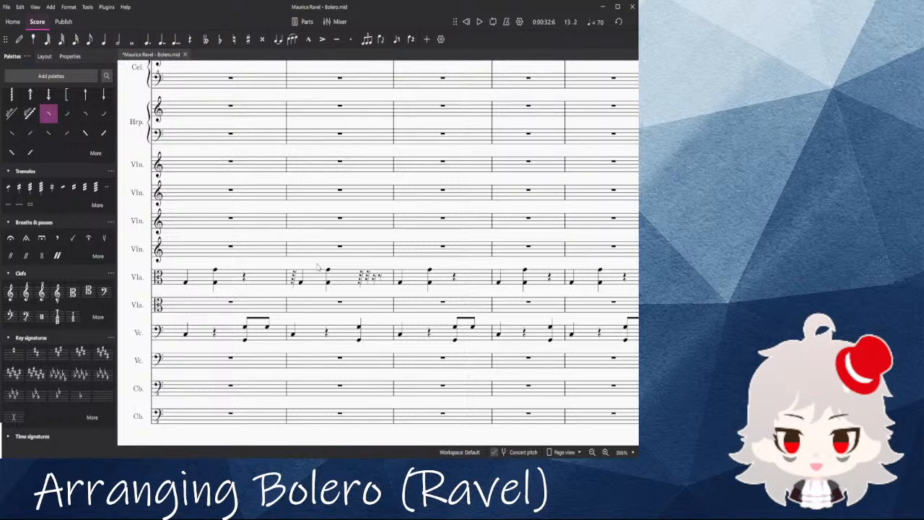
pyautogui.scroll(4, 295, 88)
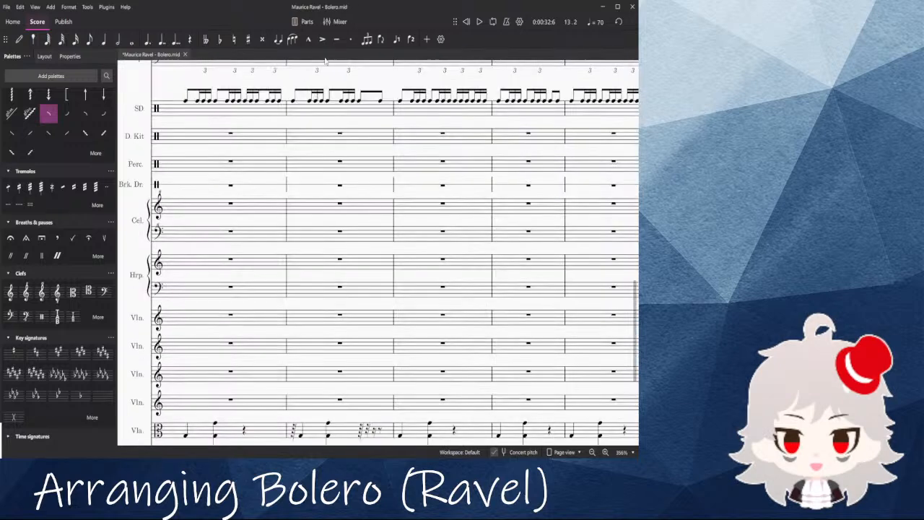
pyautogui.click(342, 23)
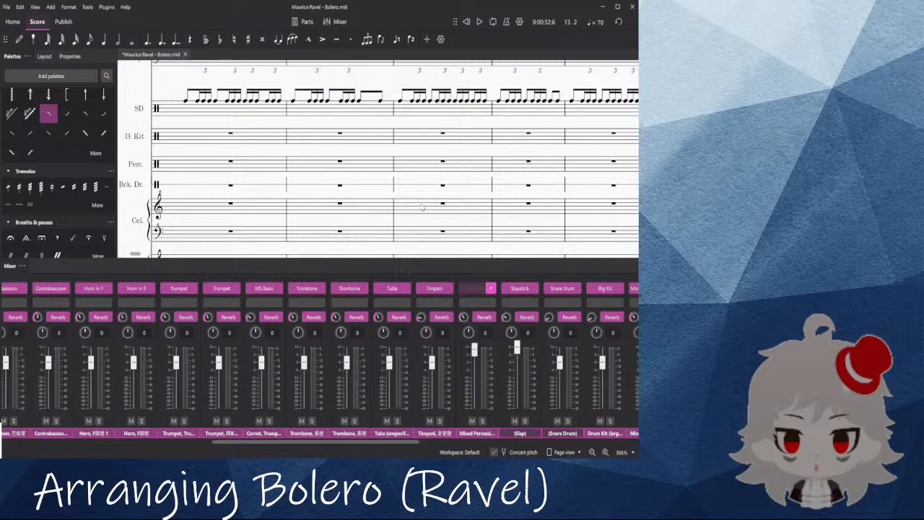
pyautogui.scroll(-6, 423, 208)
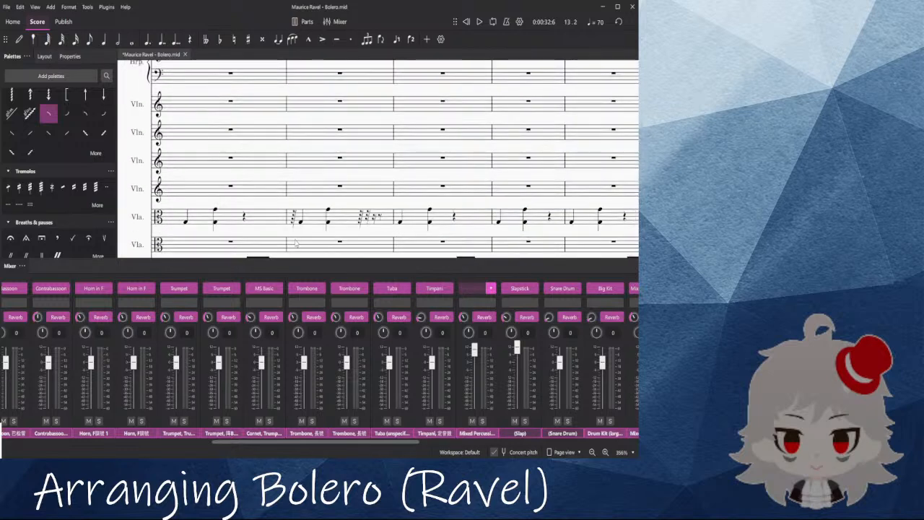
# Step: Add a Voice instrument between the Flute and the first Oboe
pyautogui.click(44, 56)
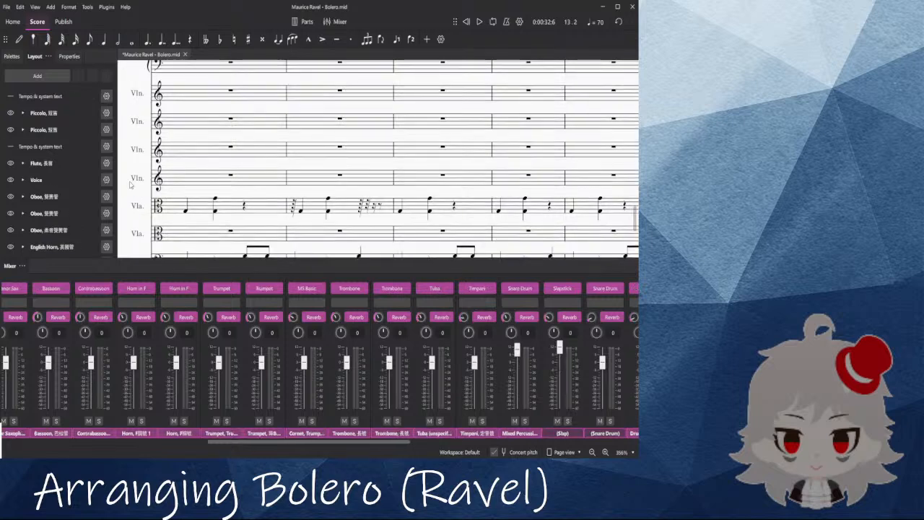
pyautogui.scroll(-3, 81, 195)
pyautogui.scroll(3, 78, 156)
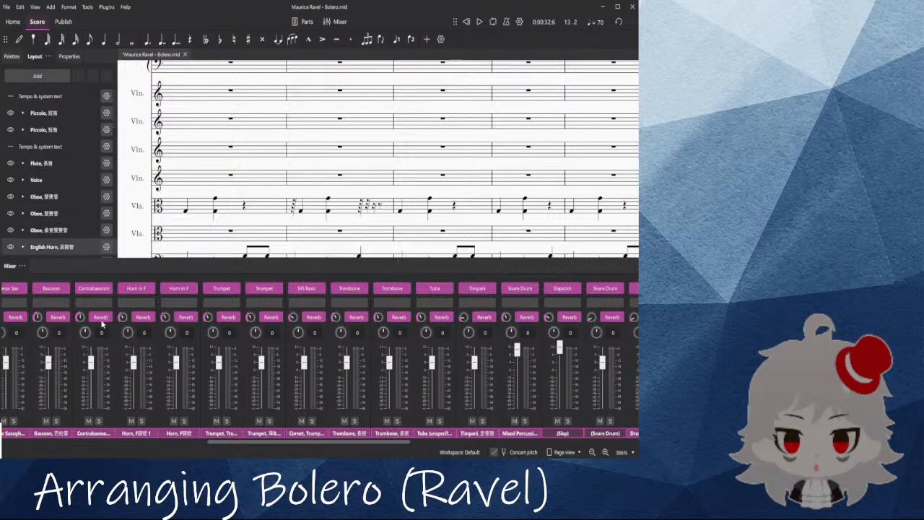
# Step: Set the Voice channel's sound to Claps in the mixer
pyautogui.moveTo(336, 442); pyautogui.dragTo(126, 443)
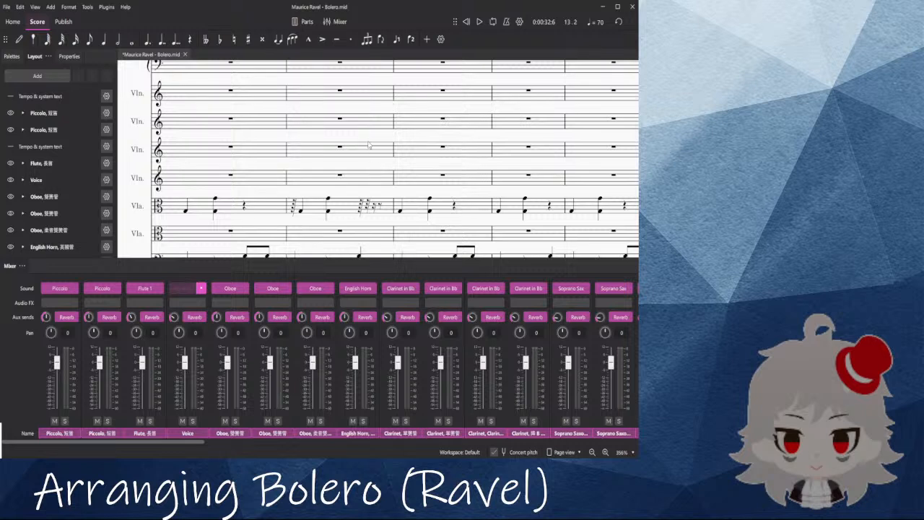
pyautogui.scroll(-4, 173, 245)
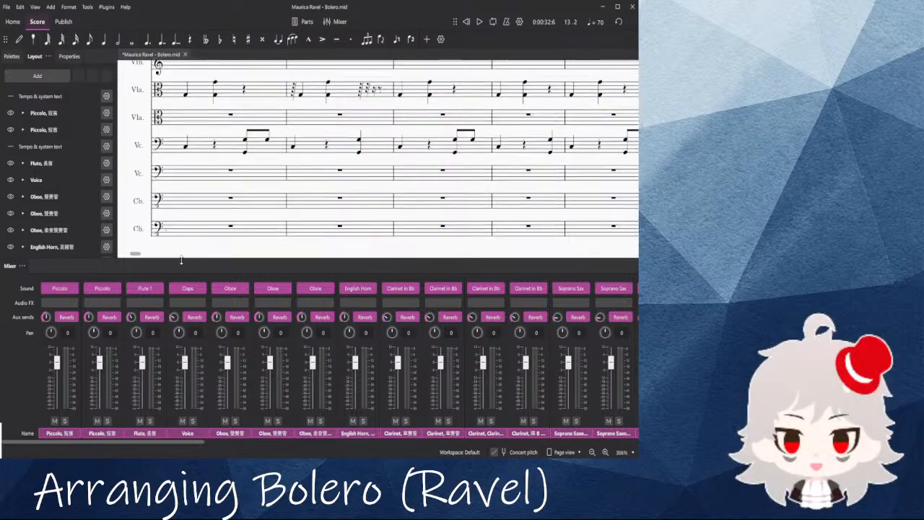
pyautogui.scroll(3, 136, 87)
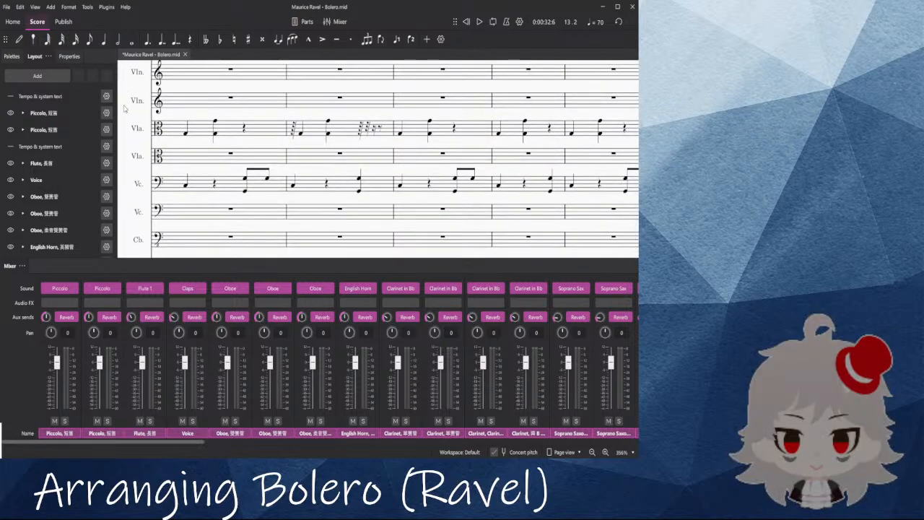
# Step: Close the mixer and add a staff text to measure 8 of the Voice staff
pyautogui.scroll(5, 130, 112)
pyautogui.moveTo(205, 352); pyautogui.dragTo(291, 380)
pyautogui.moveTo(240, 116); pyautogui.dragTo(249, 201)
pyautogui.scroll(6, 249, 201)
pyautogui.scroll(6, 249, 203)
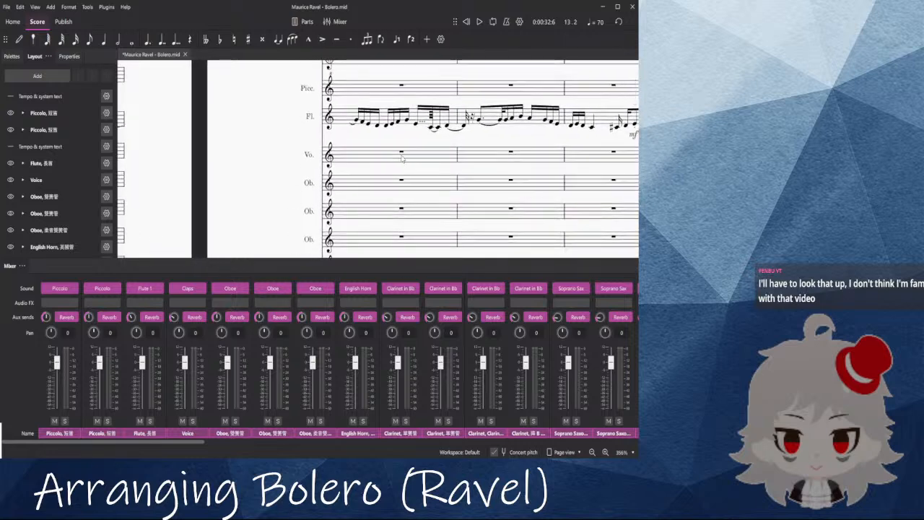
pyautogui.click(402, 158)
pyautogui.click(12, 56)
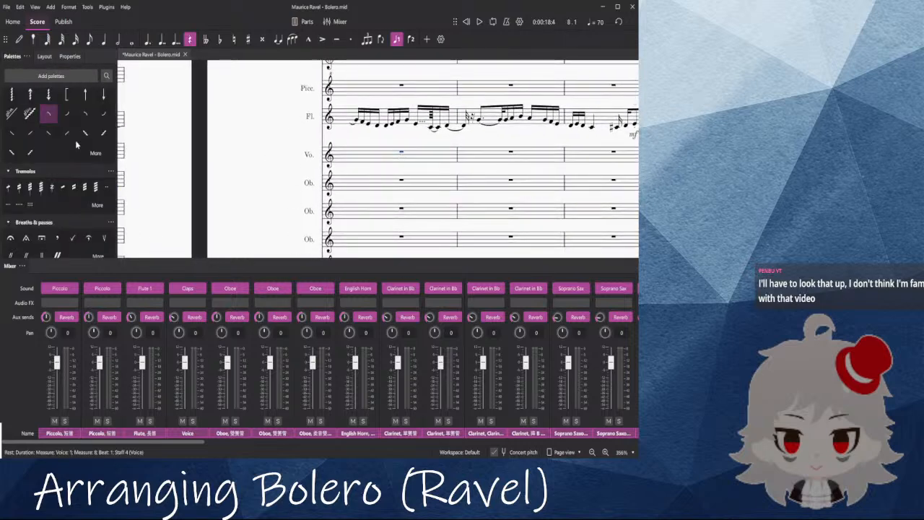
pyautogui.click(334, 22)
pyautogui.scroll(-4, 49, 302)
pyautogui.scroll(-5, 49, 301)
pyautogui.click(29, 362)
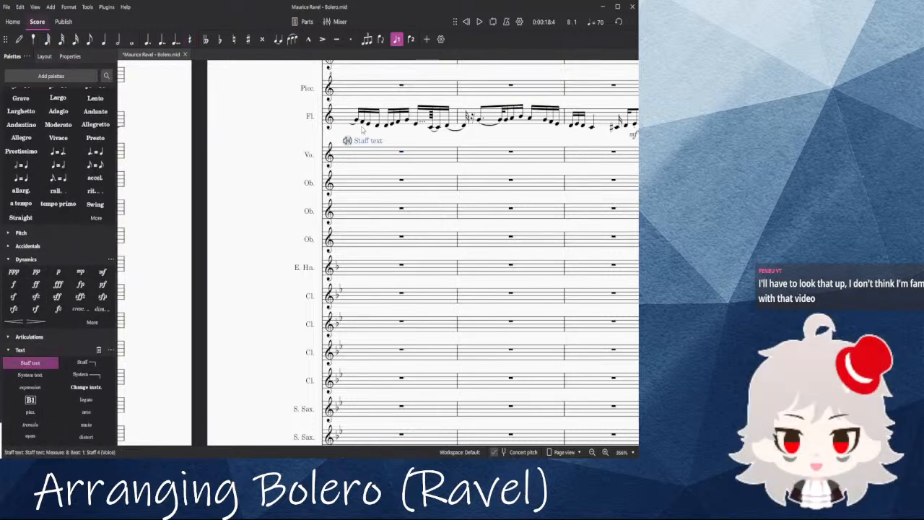
# Step: Reopen the mixer and set the Voice channel's sound to Full Choir
pyautogui.click(347, 140)
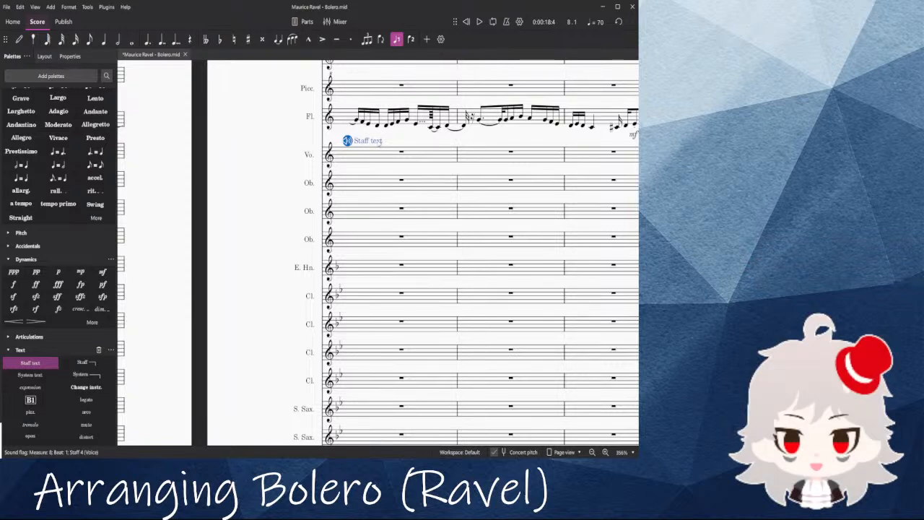
pyautogui.click(325, 19)
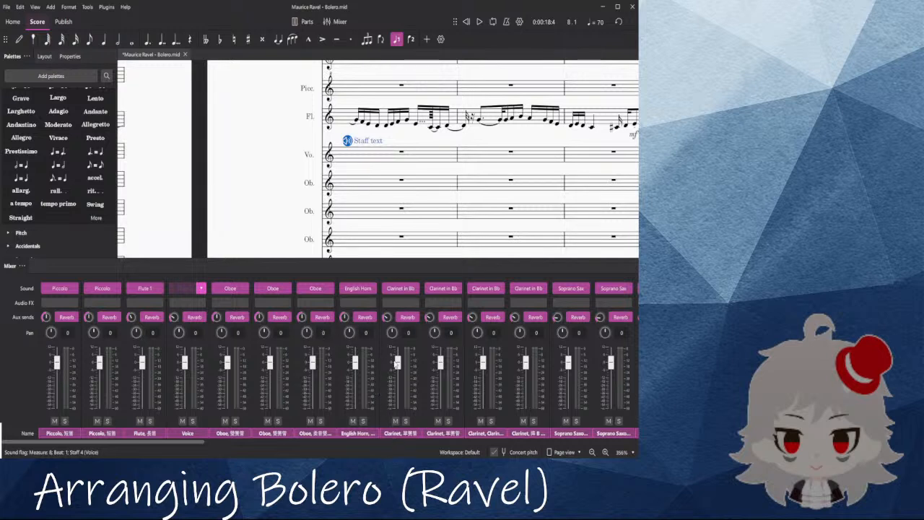
pyautogui.click(349, 140)
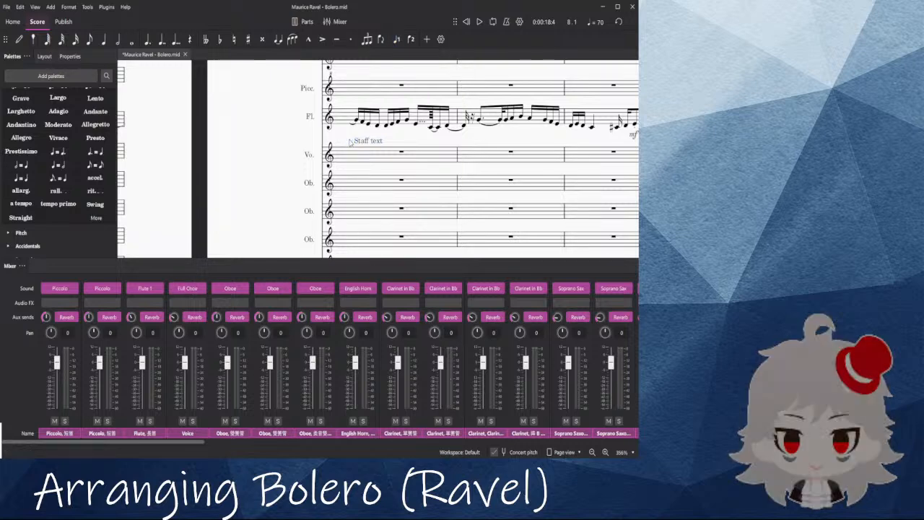
# Step: Set the sound flag of the Voice staff text in measure 8 to ooh
pyautogui.click(354, 140)
pyautogui.click(348, 140)
pyautogui.click(368, 77)
# Step: Enter a quarter note A4 on the first beat of measure 8 in the Voice staff
pyautogui.click(401, 150)
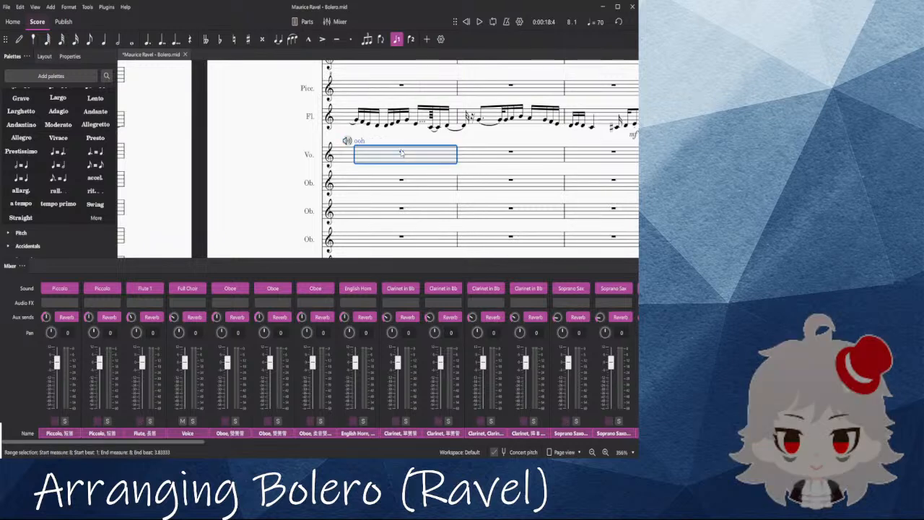
pyautogui.click(401, 153)
pyautogui.press('a')
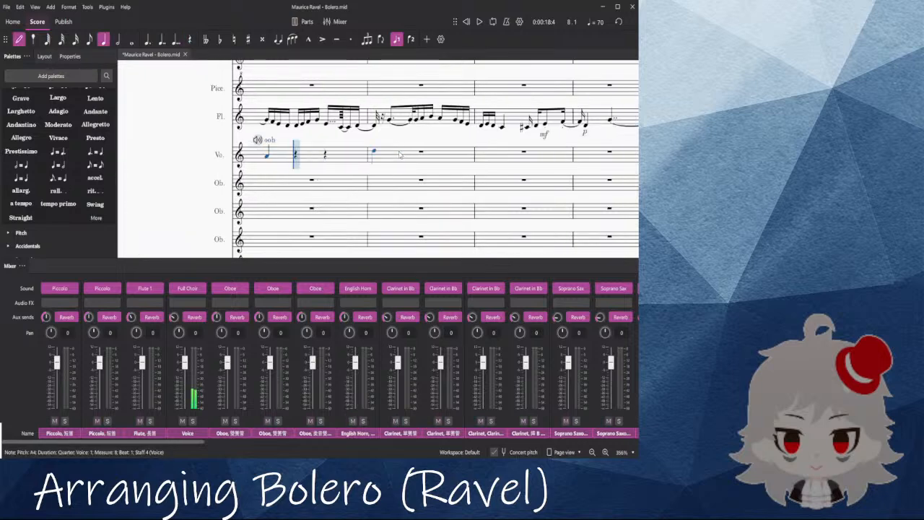
pyautogui.press('Escape')
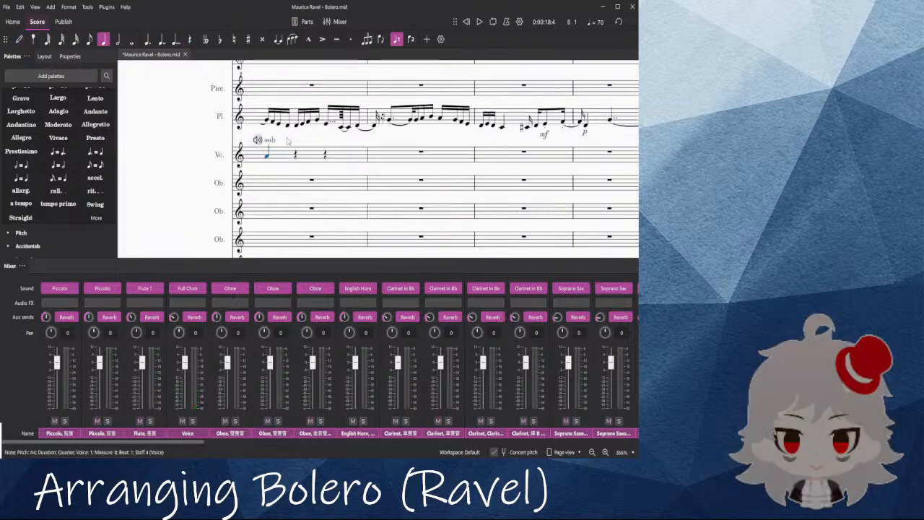
# Step: Check the Voice entry in the score's instrument list, close the mixer and clear the note selection
pyautogui.moveTo(205, 144); pyautogui.dragTo(264, 178)
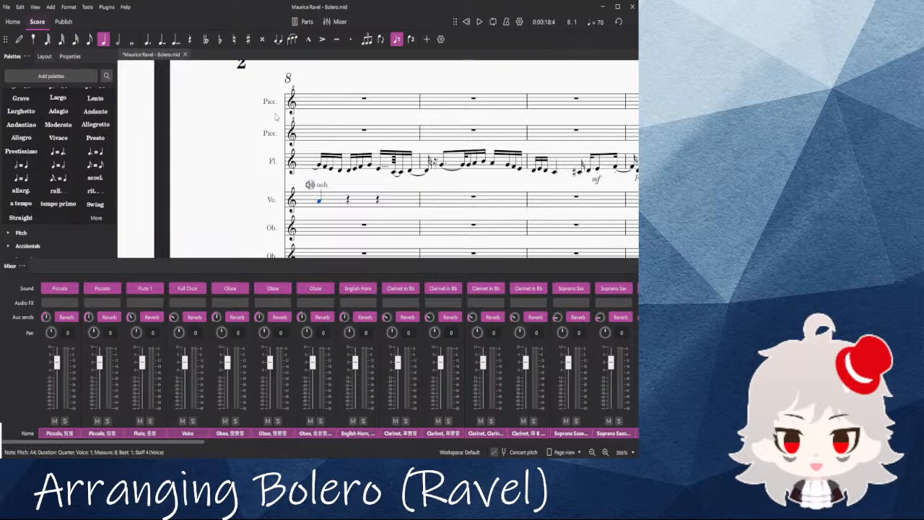
pyautogui.click(46, 57)
pyautogui.scroll(-1, 110, 183)
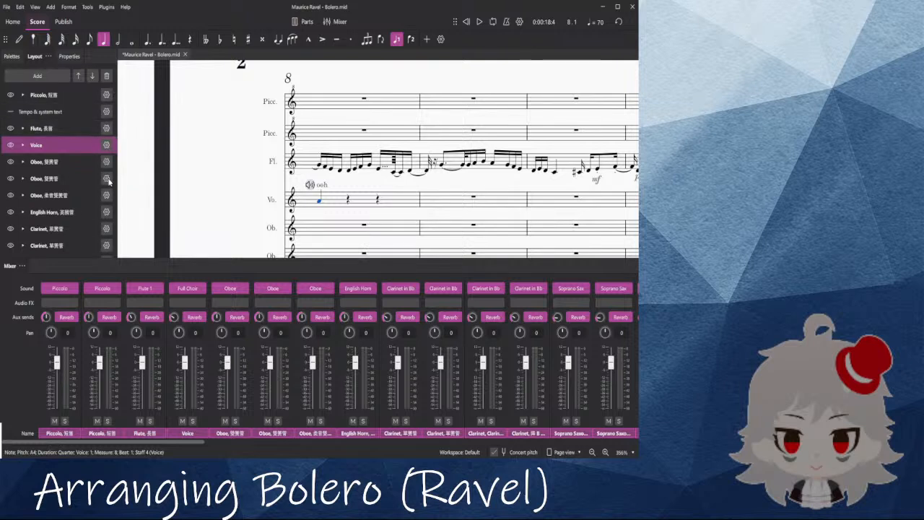
pyautogui.scroll(1, 75, 231)
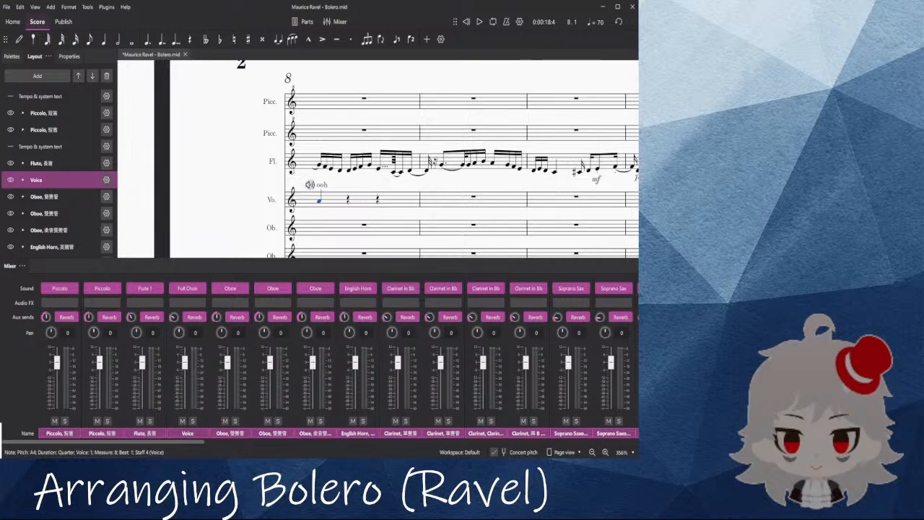
pyautogui.moveTo(241, 150); pyautogui.dragTo(225, 196)
pyautogui.click(340, 22)
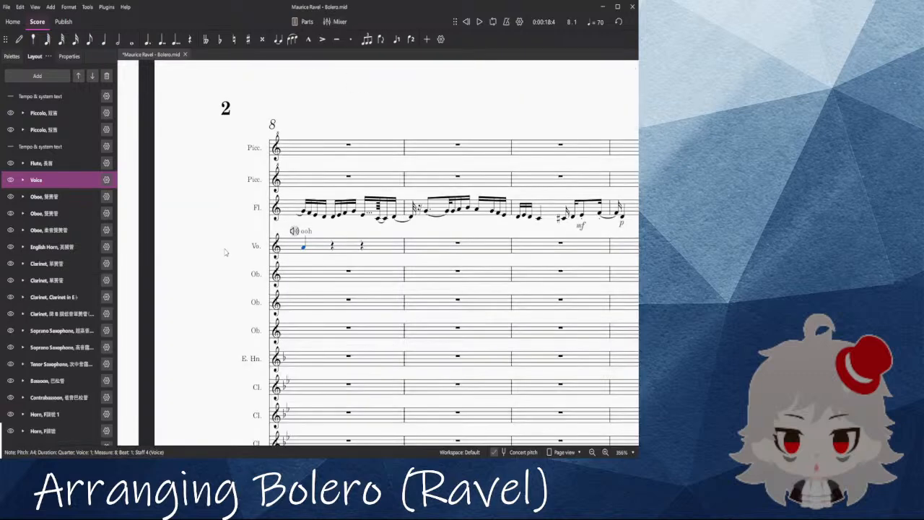
pyautogui.click(225, 252)
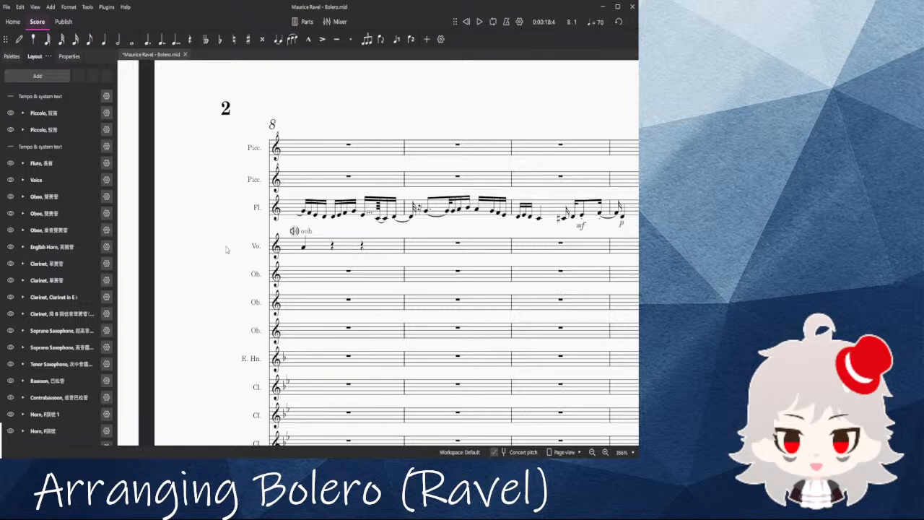
pyautogui.click(303, 248)
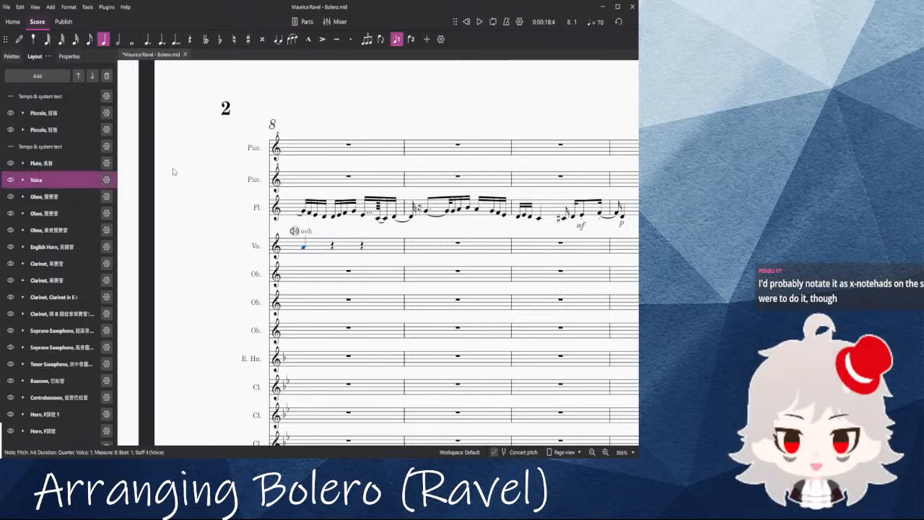
pyautogui.click(11, 55)
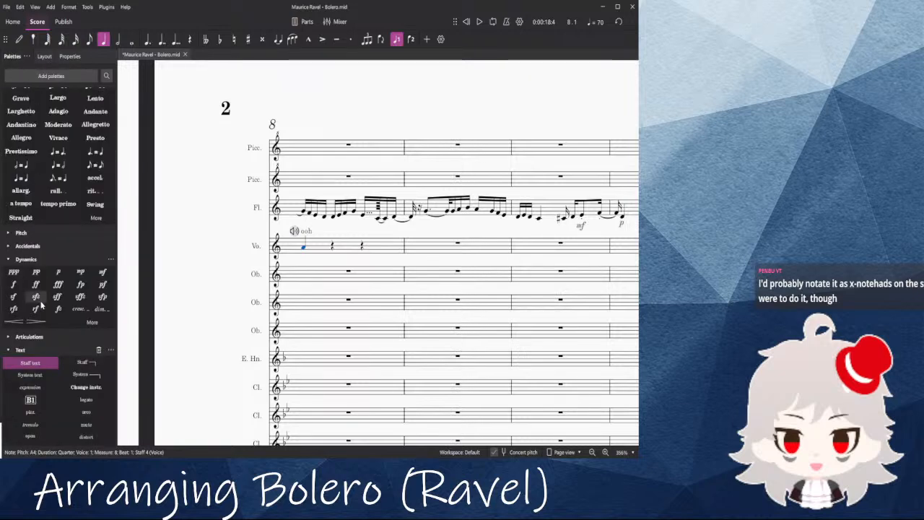
pyautogui.scroll(4, 57, 238)
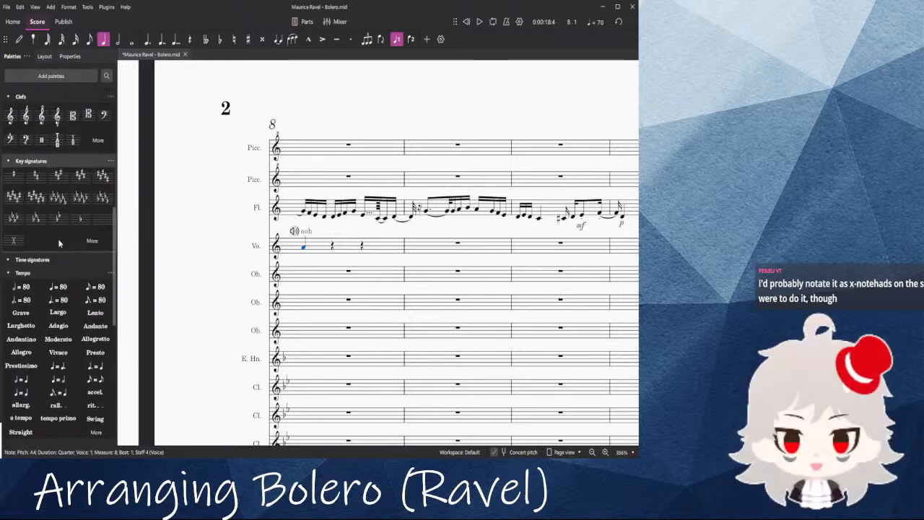
pyautogui.scroll(-5, 58, 238)
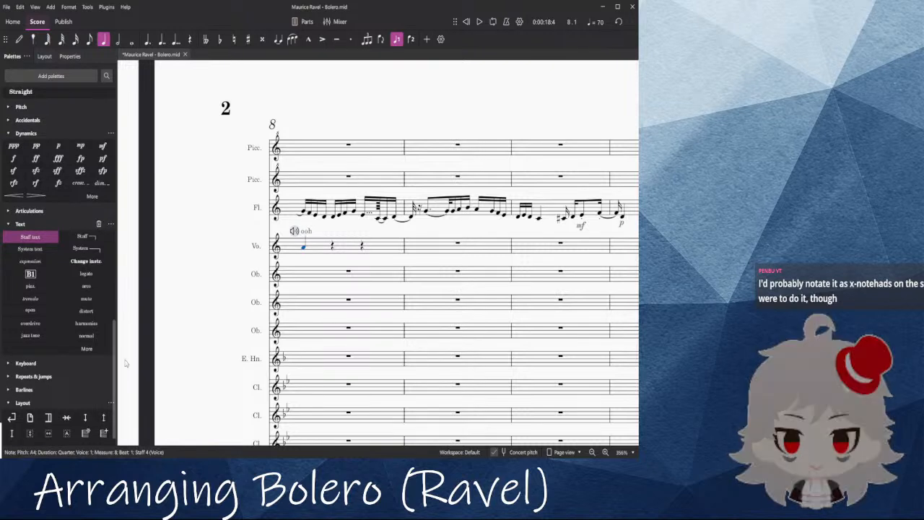
pyautogui.moveTo(197, 351); pyautogui.dragTo(198, 321)
pyautogui.click(199, 318)
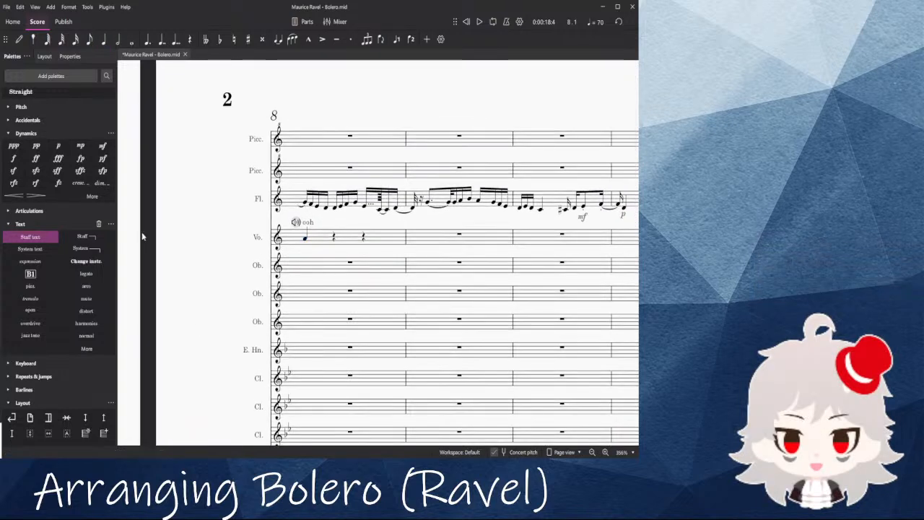
pyautogui.moveTo(142, 236); pyautogui.dragTo(128, 235)
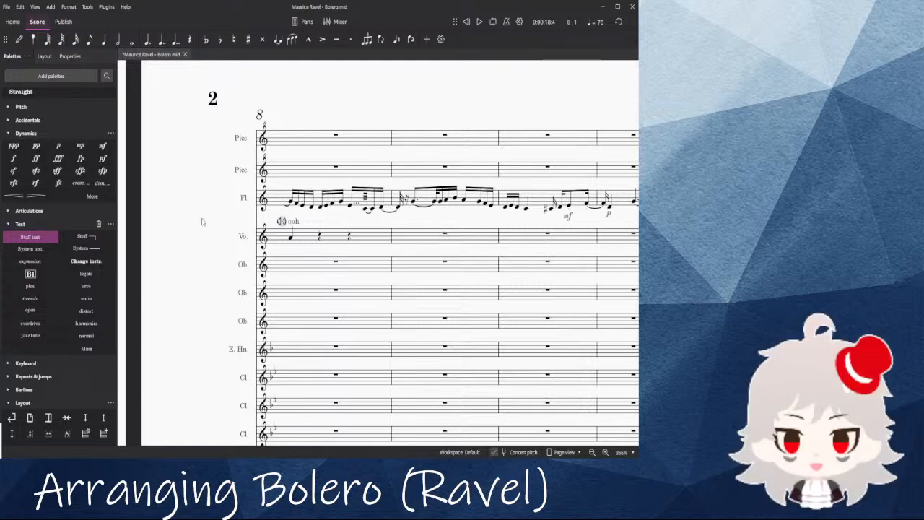
# Step: Set the Voice channel's sound to Siren in the mixer and audition it on the A4 in measure 8
pyautogui.click(336, 21)
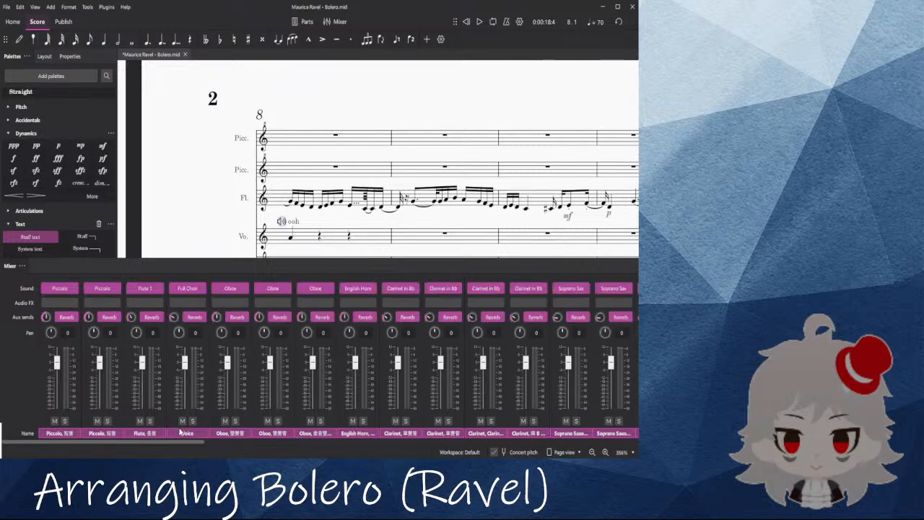
pyautogui.click(200, 291)
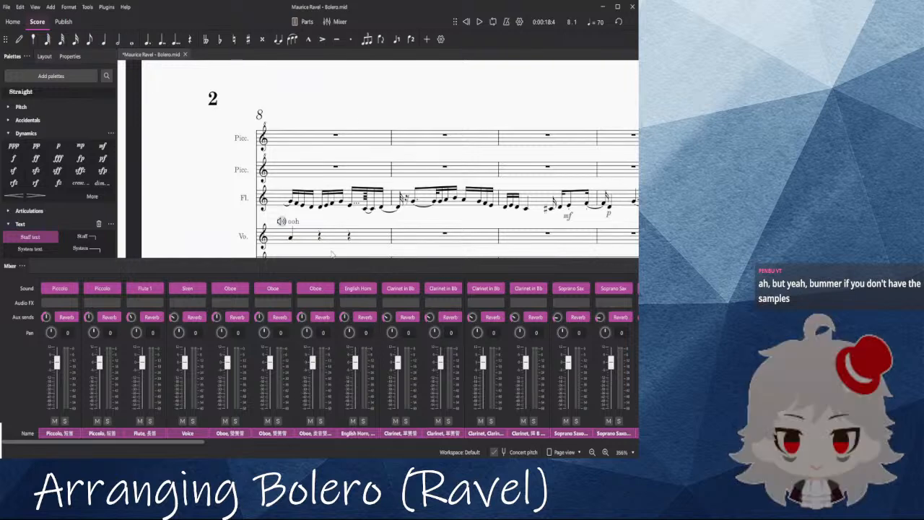
pyautogui.scroll(-1, 228, 212)
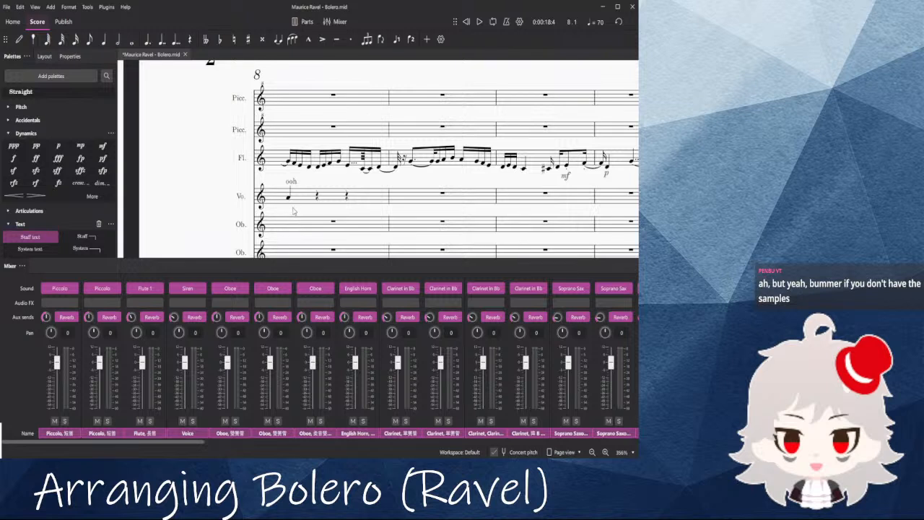
pyautogui.click(317, 199)
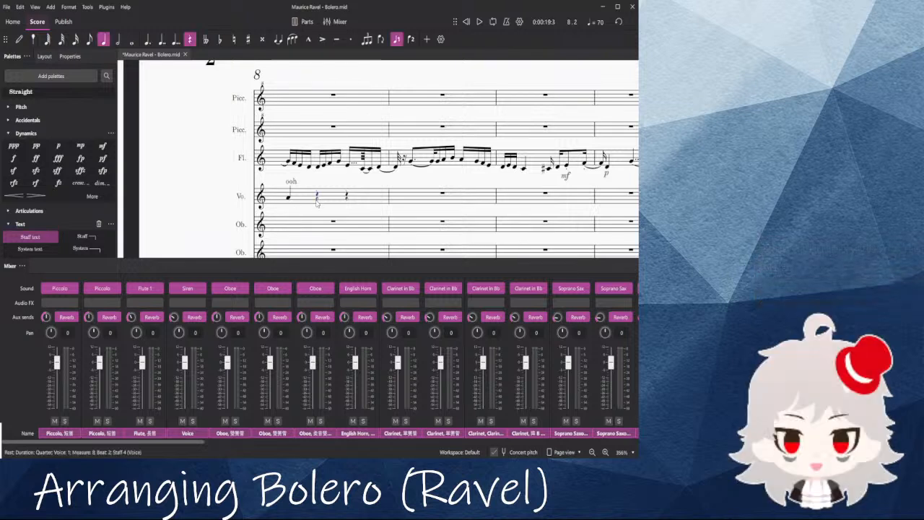
pyautogui.press('Left')
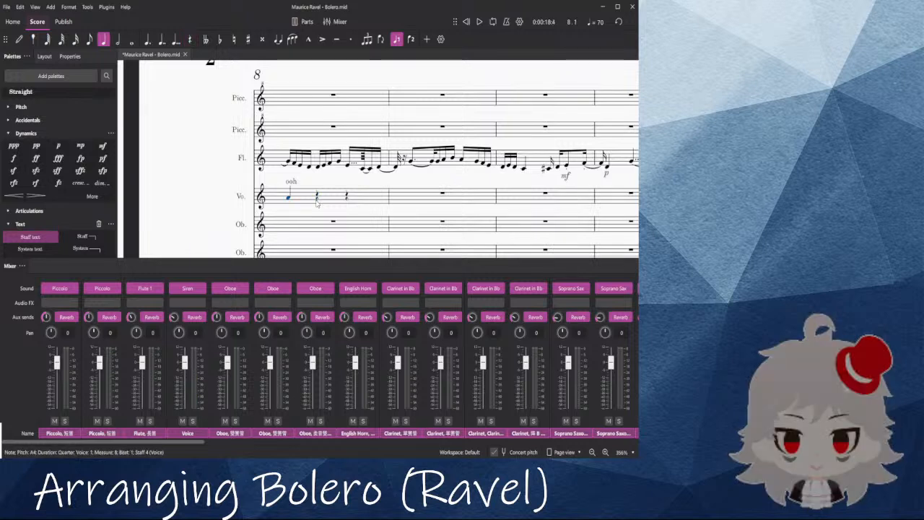
pyautogui.press('Up')
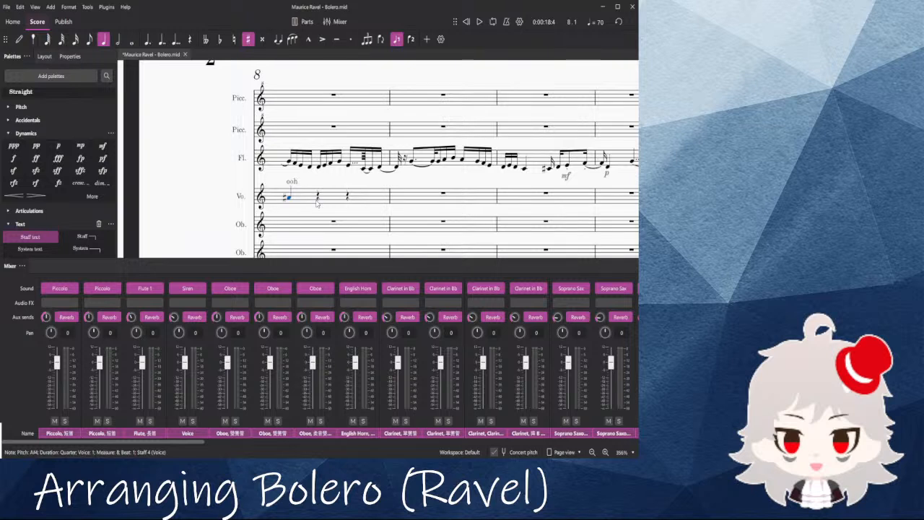
pyautogui.press('Down')
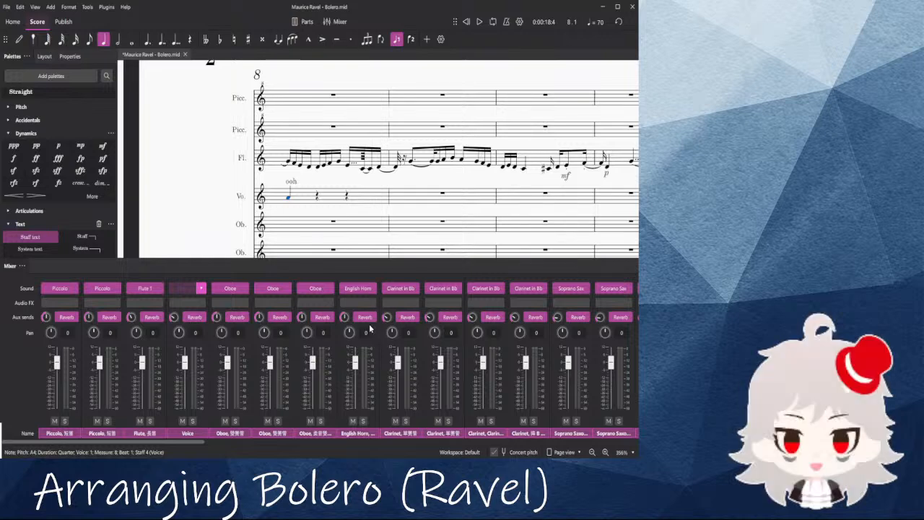
# Step: Clear the trial A4 and the ooh staff text from measure 8 of the Voice staff and close the mixer
pyautogui.click(335, 199)
pyautogui.press('Delete')
pyautogui.click(336, 22)
# Step: Play the score from measure 8 and check the flute line through measure 13
pyautogui.scroll(-3, 470, 206)
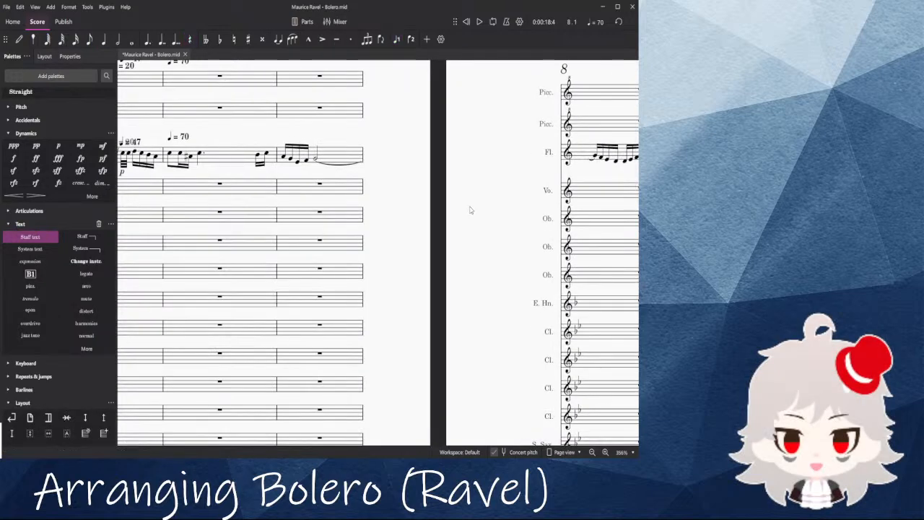
pyautogui.scroll(-2, 362, 235)
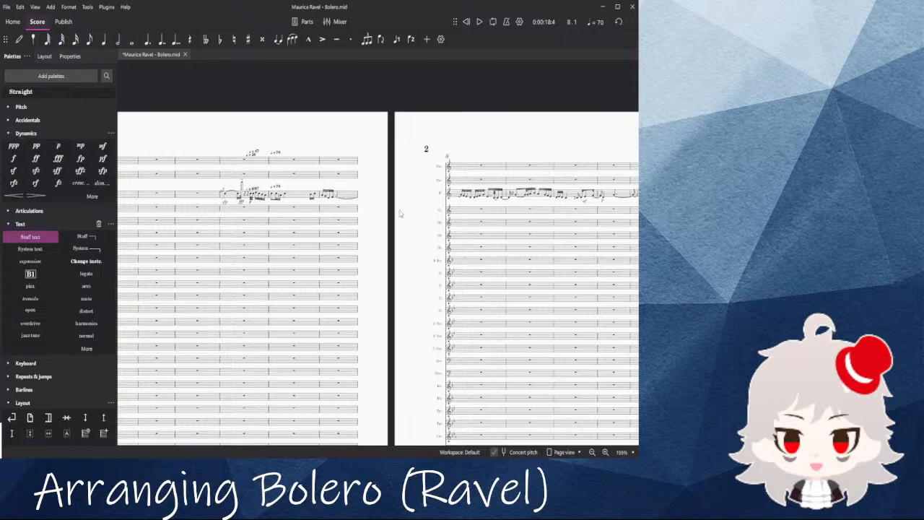
pyautogui.scroll(-5, 394, 213)
pyautogui.scroll(5, 364, 250)
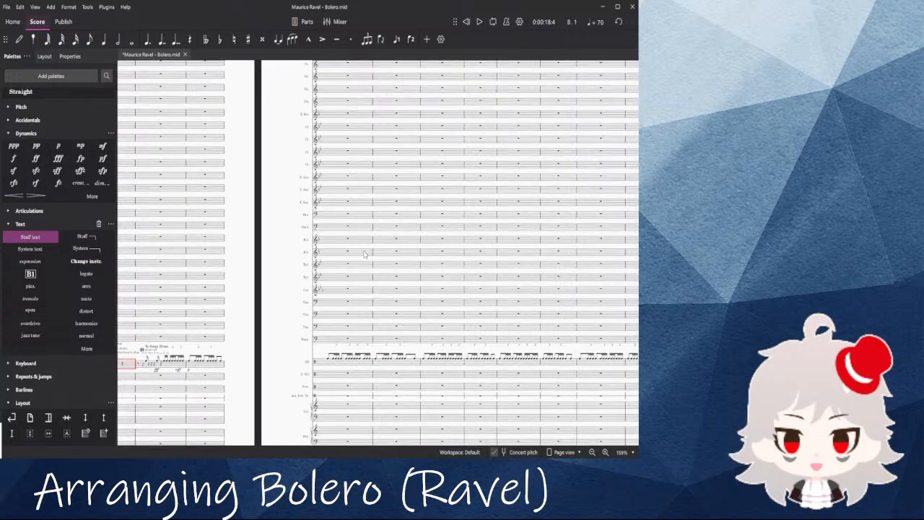
pyautogui.click(348, 254)
pyautogui.press('space')
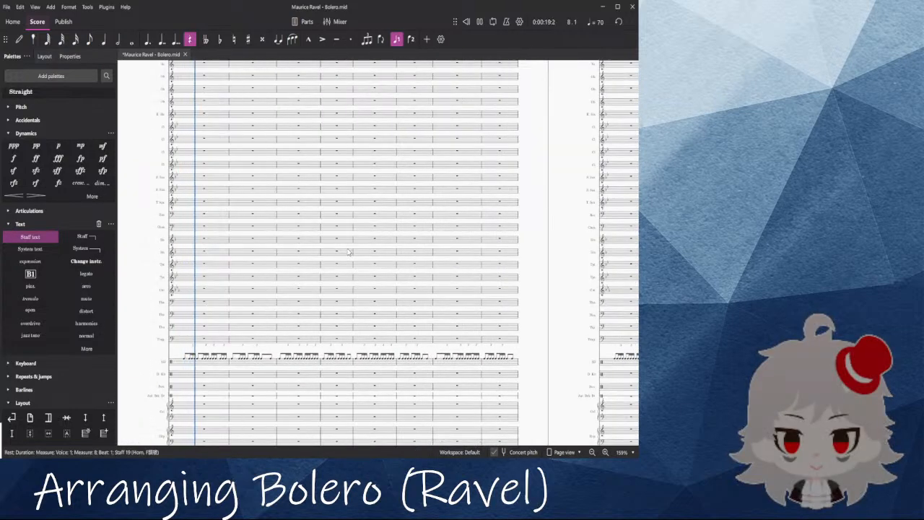
pyautogui.scroll(10, 271, 274)
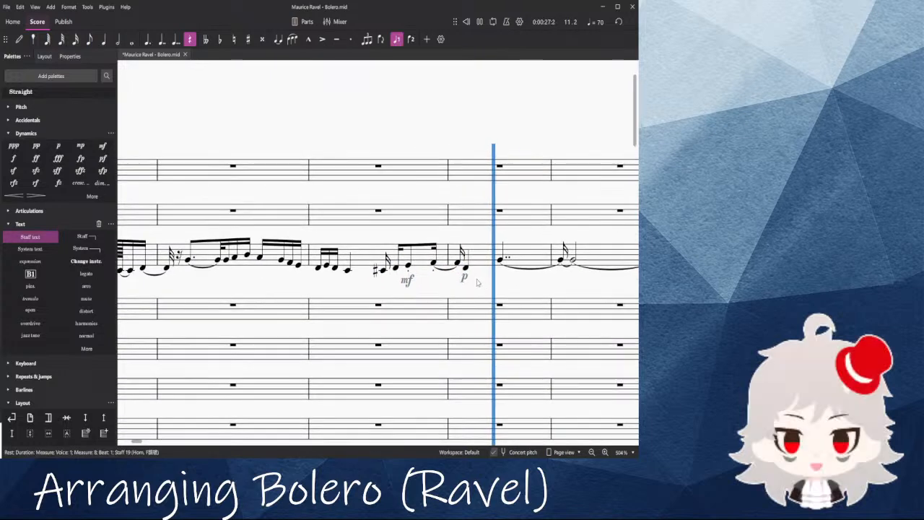
pyautogui.scroll(-2, 364, 258)
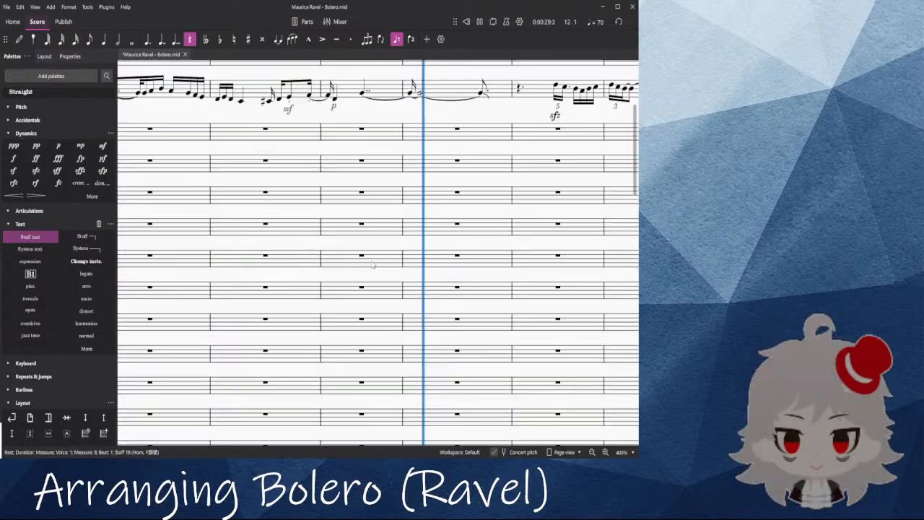
pyautogui.scroll(-2, 365, 257)
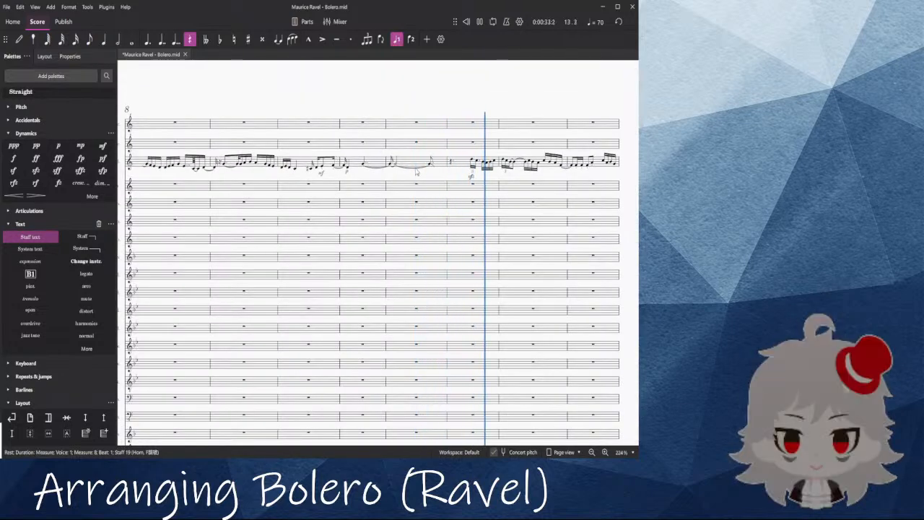
pyautogui.press('space')
# Step: In flute measure 13, make the opening rest a plain quarter and add a sixteenth D5 tied into the following D5
pyautogui.scroll(12, 451, 161)
pyautogui.click(449, 166)
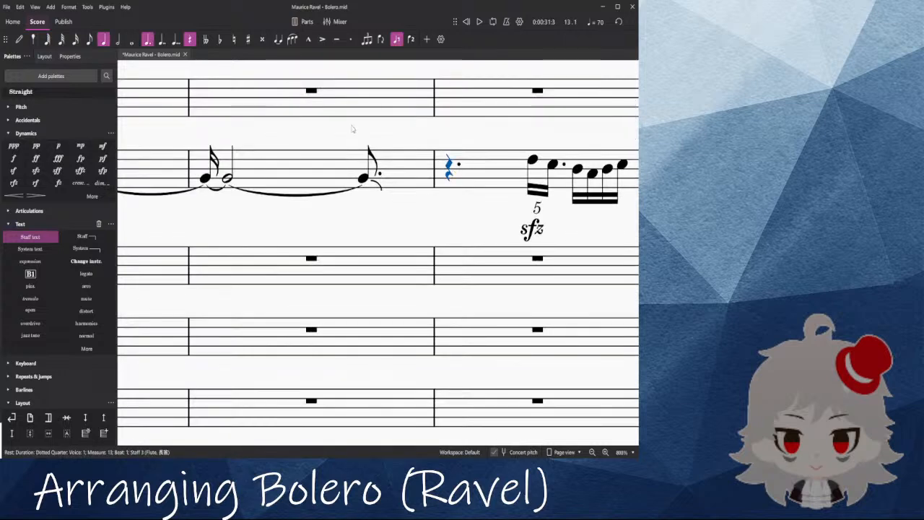
pyautogui.click(103, 40)
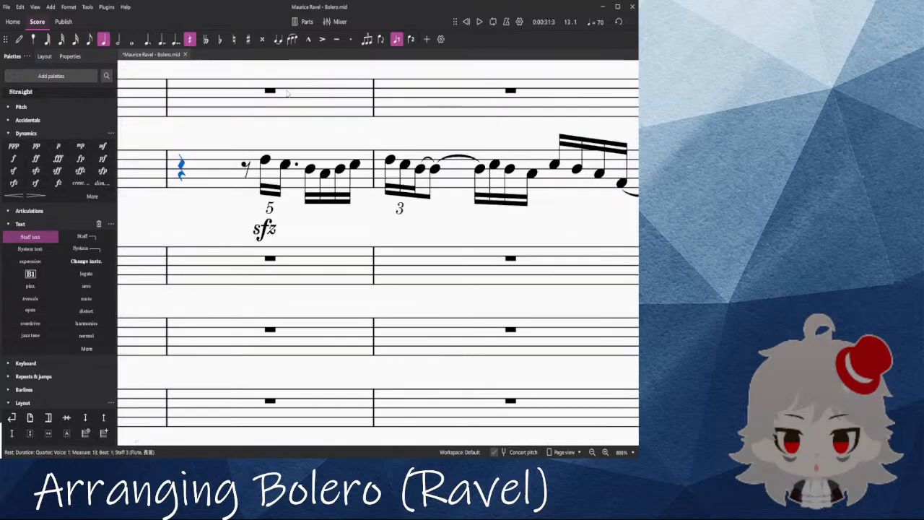
pyautogui.moveTo(239, 144); pyautogui.dragTo(316, 179)
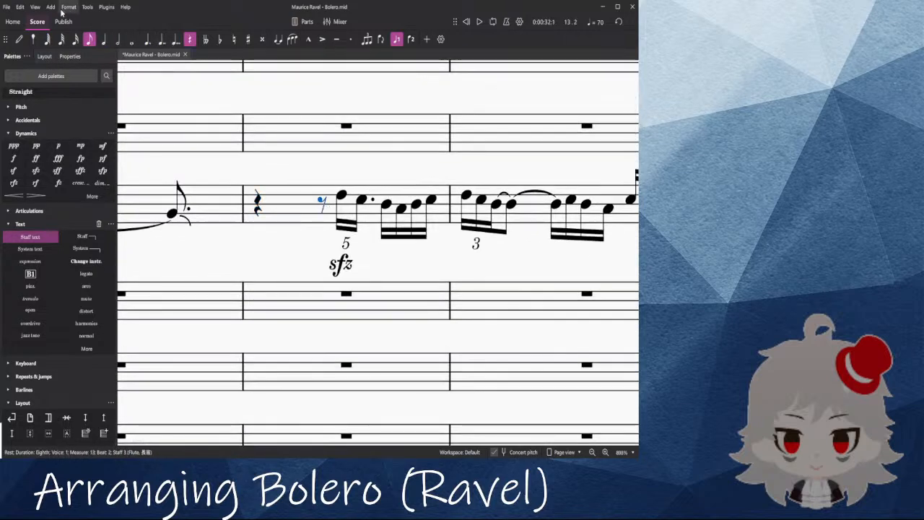
pyautogui.click(75, 39)
pyautogui.press('d')
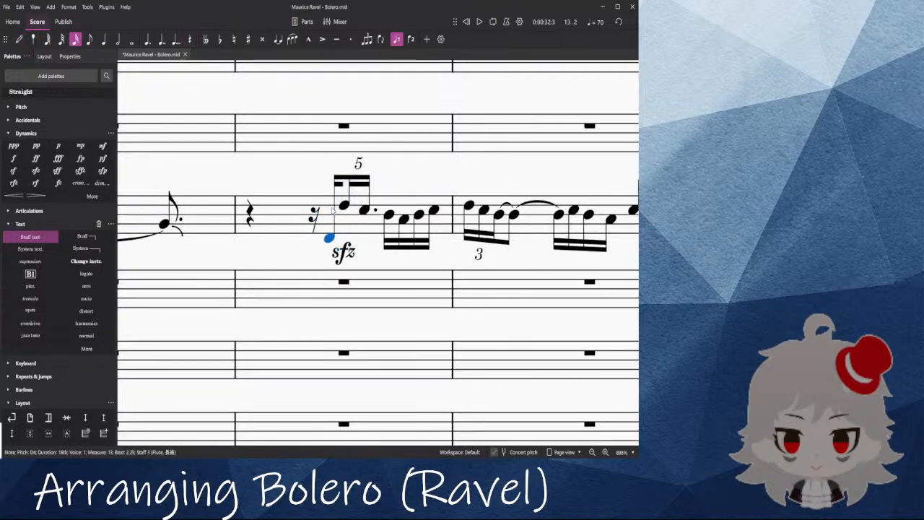
pyautogui.hotkey('ctrl', 'Up')
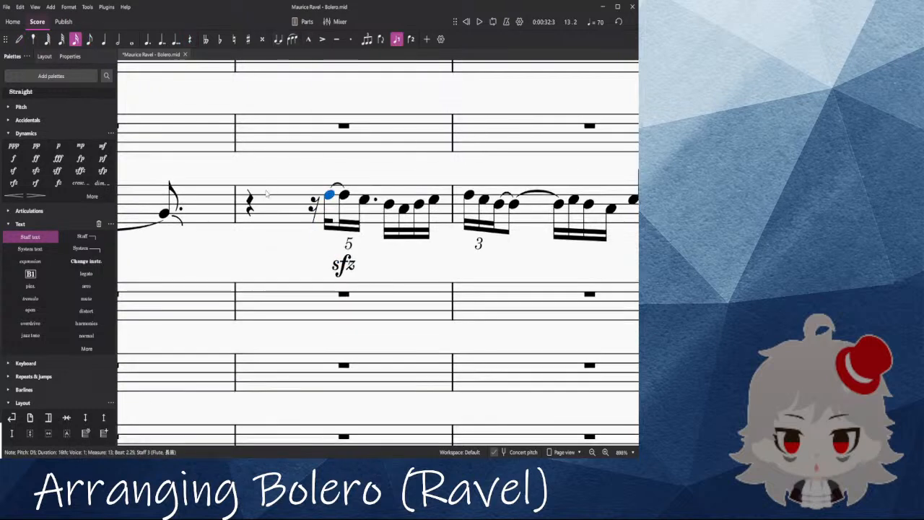
# Step: Move the sfz dynamic in flute measure 13 onto the first D5 sixteenth
pyautogui.click(343, 263)
pyautogui.hotkey('ctrl', 'x')
pyautogui.click(329, 194)
pyautogui.hotkey('ctrl', 'v')
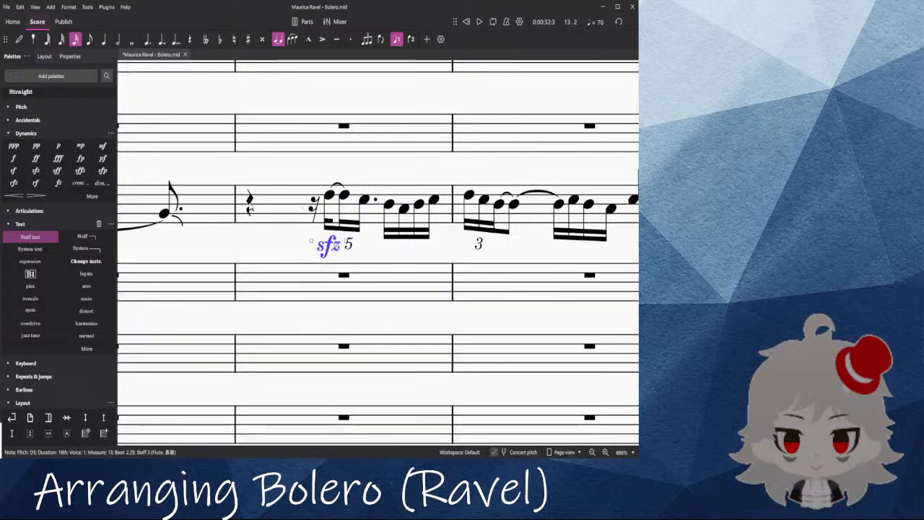
# Step: Play the flute part from the start of measure 13 and check the opening F4 notes of measure 15
pyautogui.click(251, 204)
pyautogui.press('space')
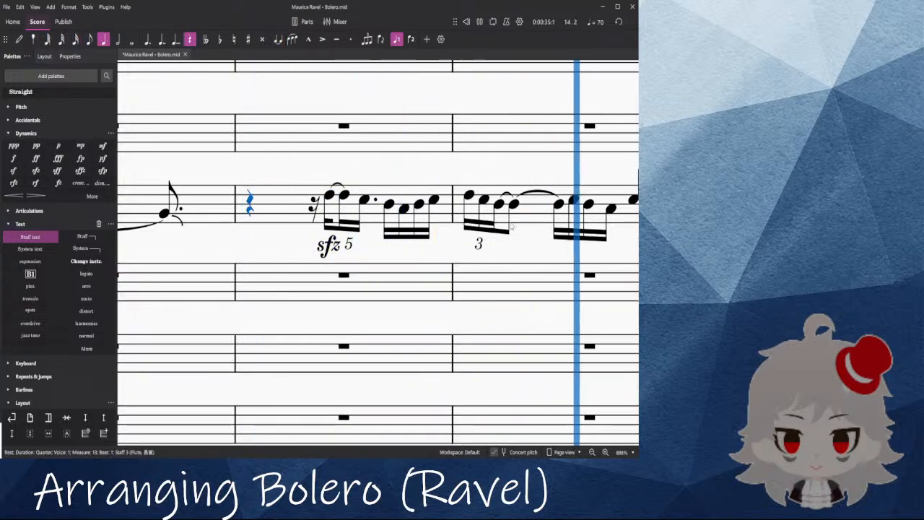
pyautogui.scroll(-5, 496, 255)
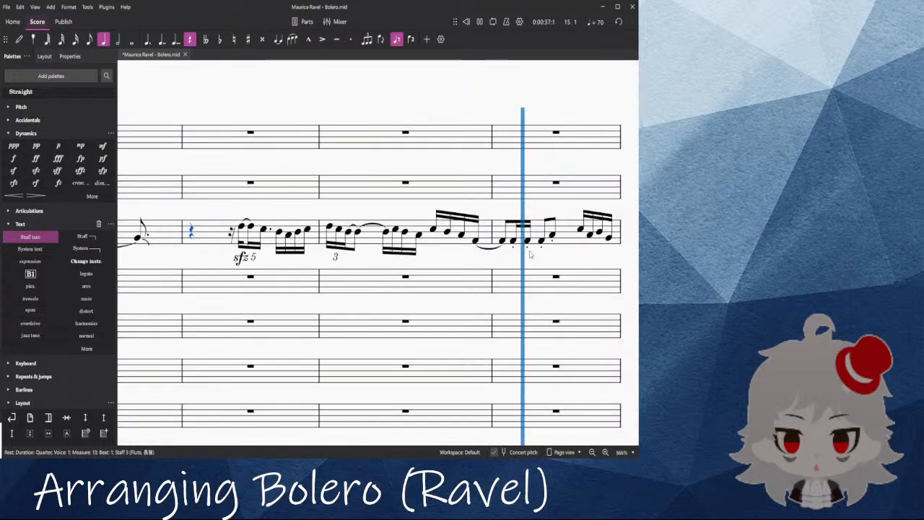
pyautogui.click(505, 244)
pyautogui.scroll(10, 536, 241)
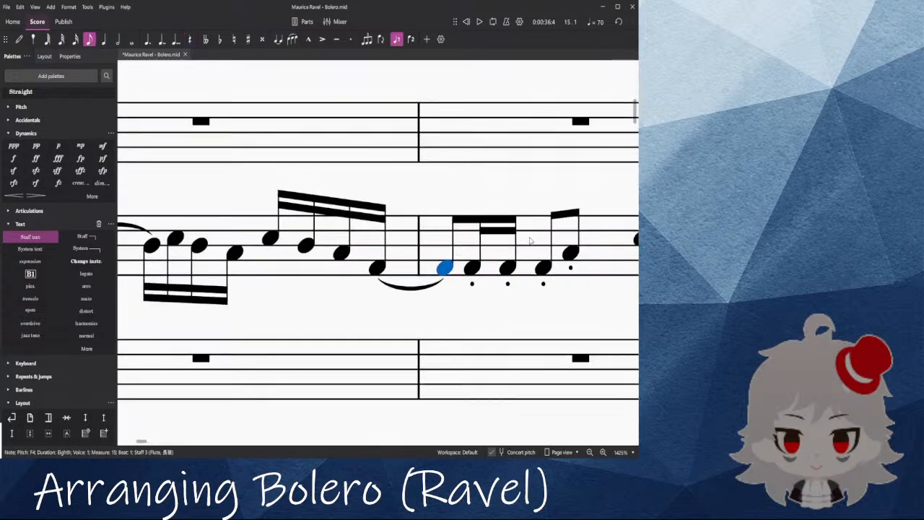
pyautogui.click(471, 268)
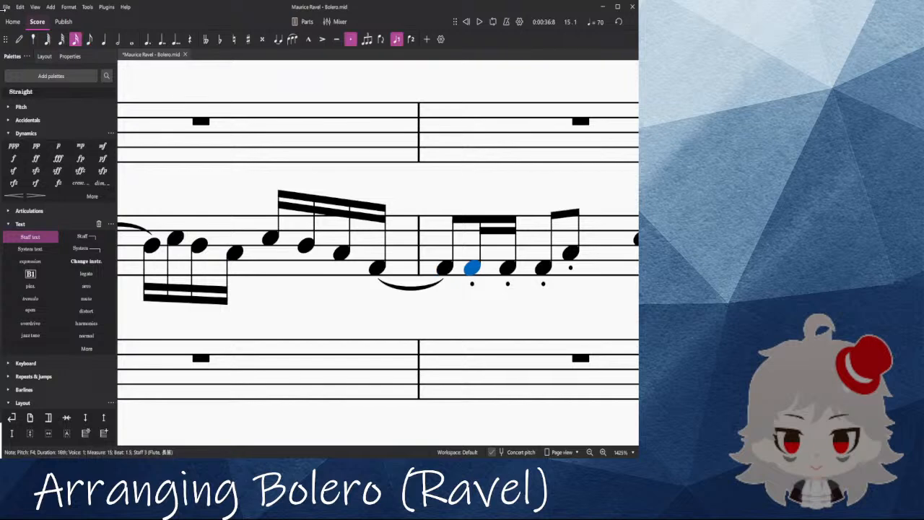
pyautogui.scroll(-15, 307, 249)
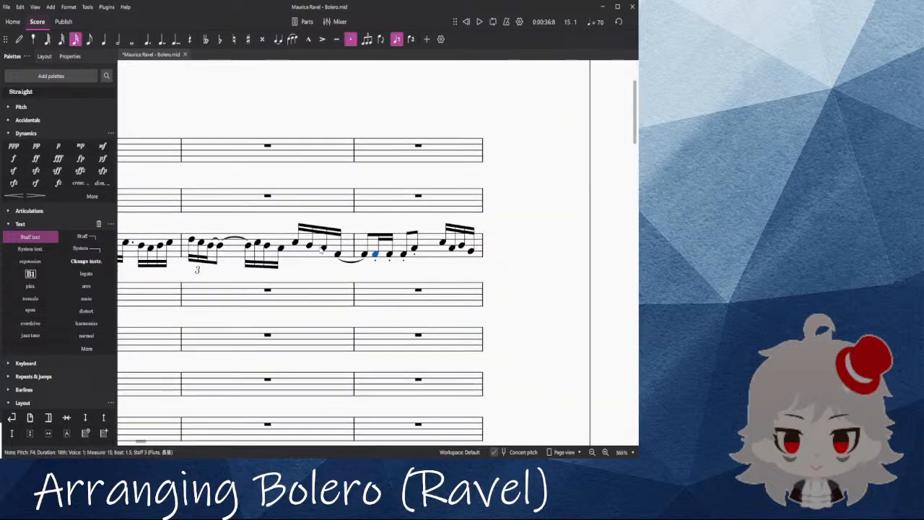
pyautogui.press('Escape')
# Step: Play the score from measure 23, where the clarinet solo enters, through measure 76
pyautogui.moveTo(220, 239); pyautogui.dragTo(196, 190)
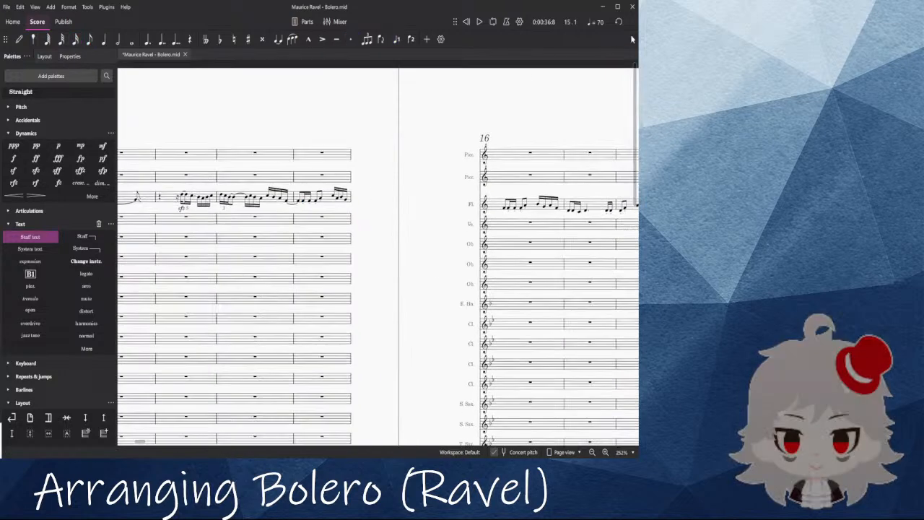
pyautogui.moveTo(531, 123); pyautogui.dragTo(72, 113)
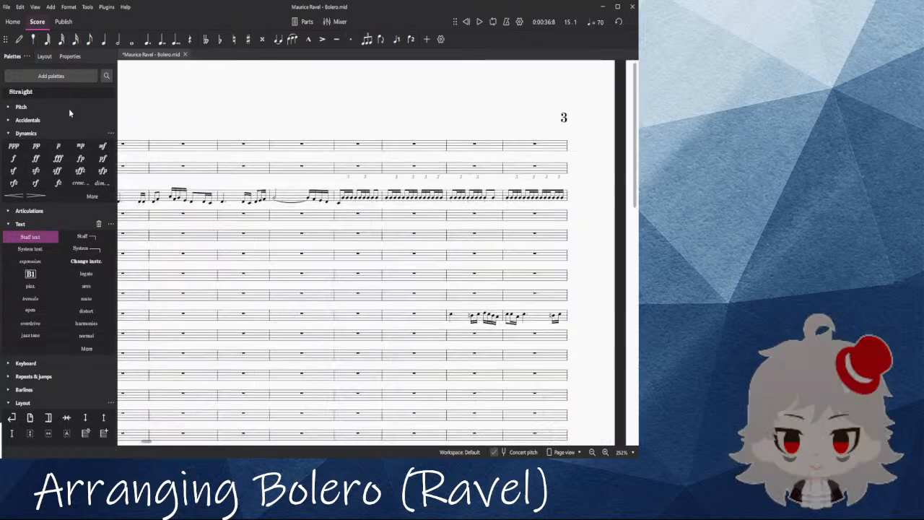
pyautogui.click(471, 296)
pyautogui.press('space')
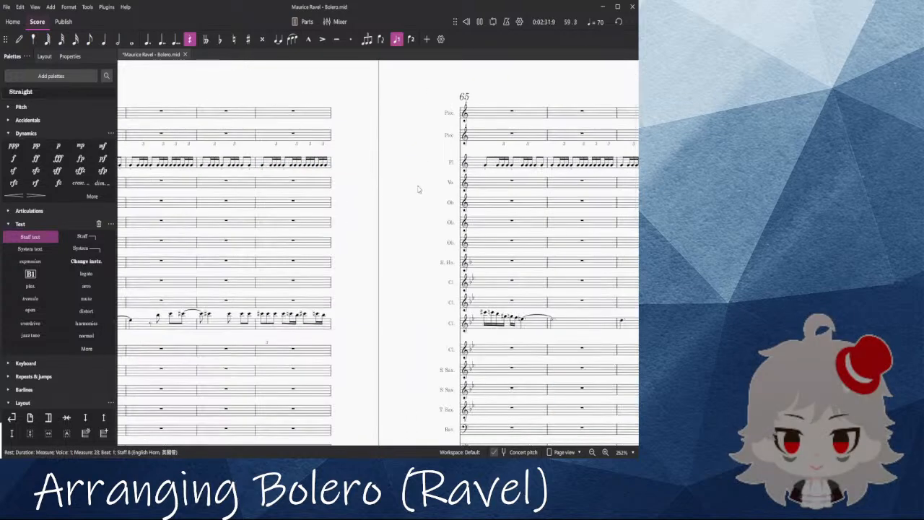
pyautogui.scroll(-8, 231, 252)
pyautogui.scroll(3, 408, 296)
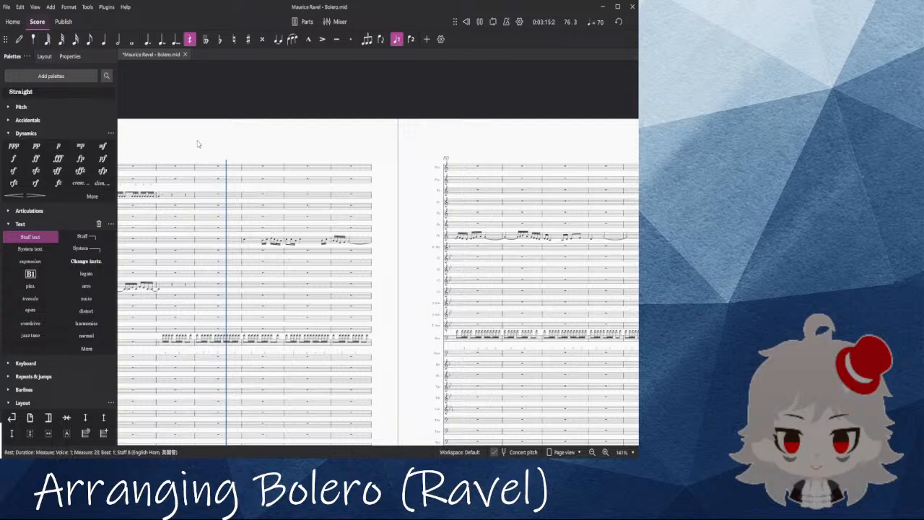
# Step: Review the solo entries backwards from measure 77 to the flute's opening on the first page
pyautogui.moveTo(199, 93); pyautogui.dragTo(676, 150)
pyautogui.moveTo(227, 126); pyautogui.dragTo(617, 126)
pyautogui.moveTo(293, 141); pyautogui.dragTo(615, 140)
pyautogui.moveTo(260, 129); pyautogui.dragTo(547, 119)
pyautogui.moveTo(303, 121); pyautogui.dragTo(621, 122)
pyautogui.moveTo(325, 110); pyautogui.dragTo(628, 99)
pyautogui.moveTo(329, 80); pyautogui.dragTo(732, 92)
pyautogui.moveTo(531, 92); pyautogui.dragTo(226, 80)
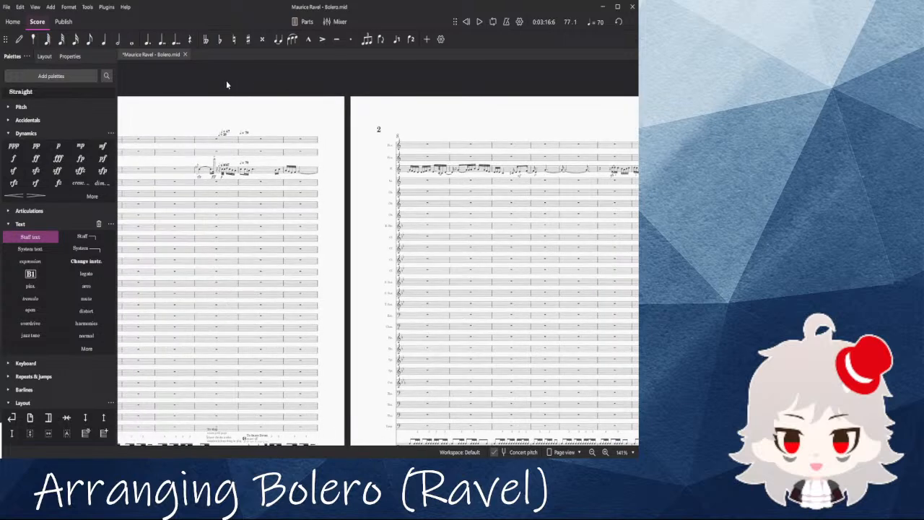
# Step: Play the flute part from its first note in measure 8 up to measure 12
pyautogui.moveTo(339, 80); pyautogui.dragTo(285, 66)
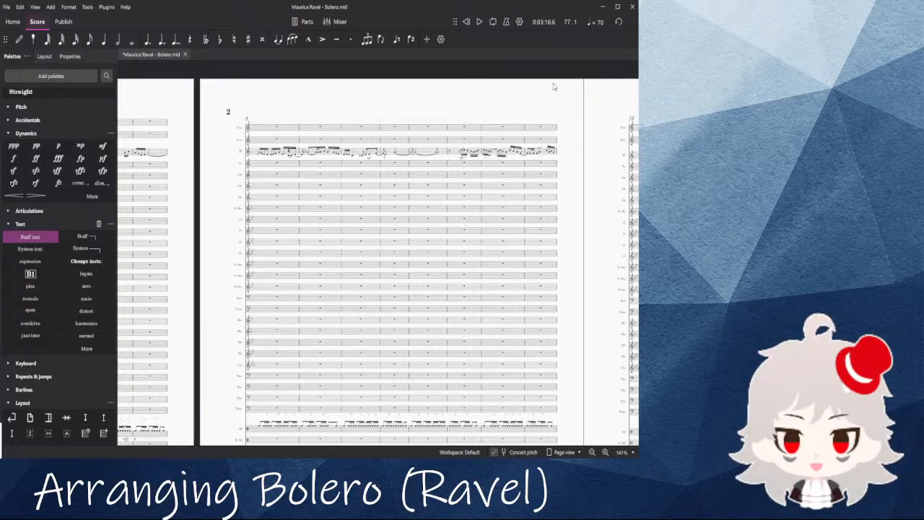
pyautogui.hscroll(6, 272, 99)
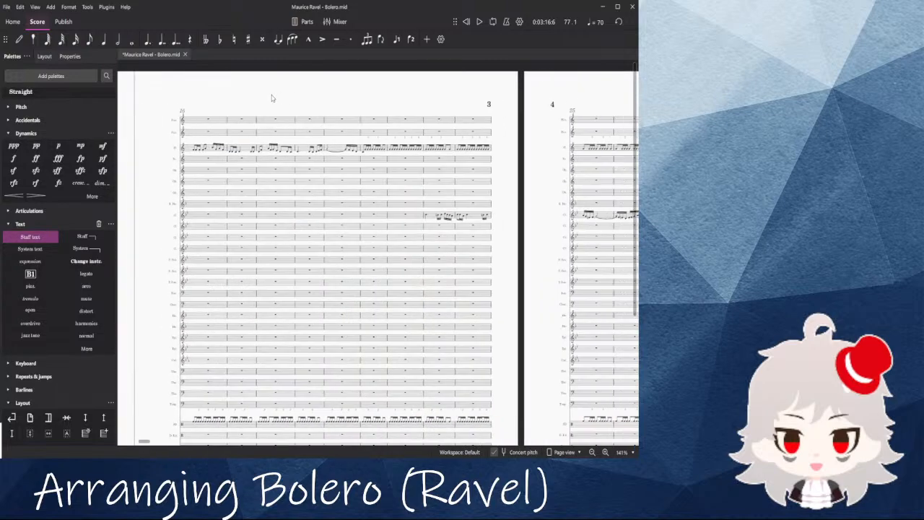
pyautogui.scroll(3, 271, 98)
pyautogui.hscroll(-6, 347, 172)
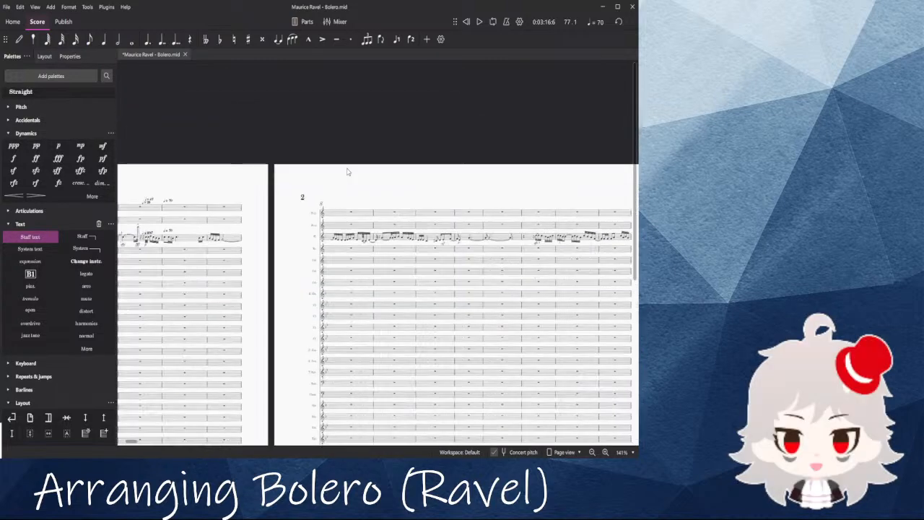
pyautogui.scroll(2, 447, 280)
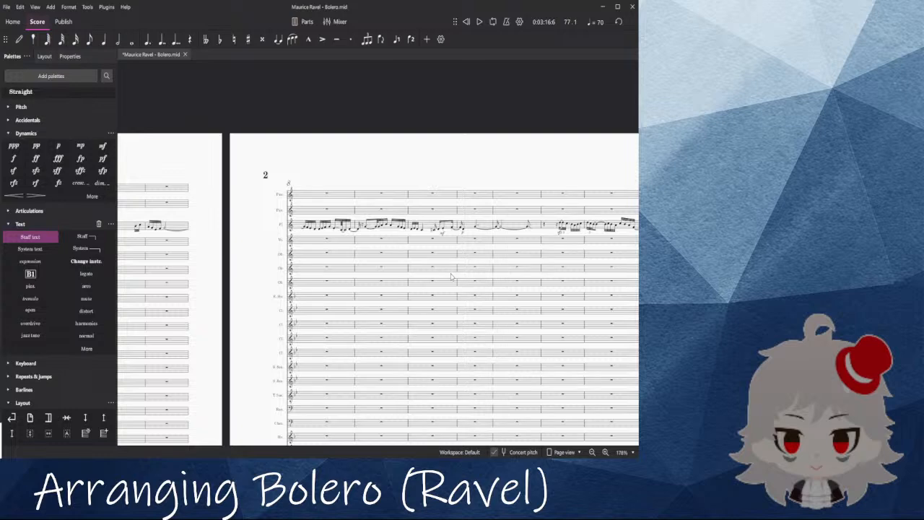
pyautogui.scroll(6, 453, 276)
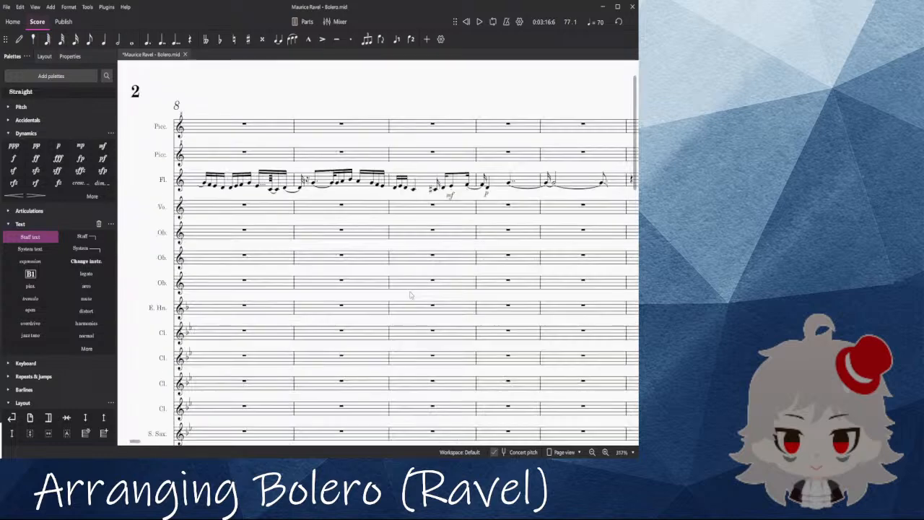
pyautogui.click(148, 157)
pyautogui.press('space')
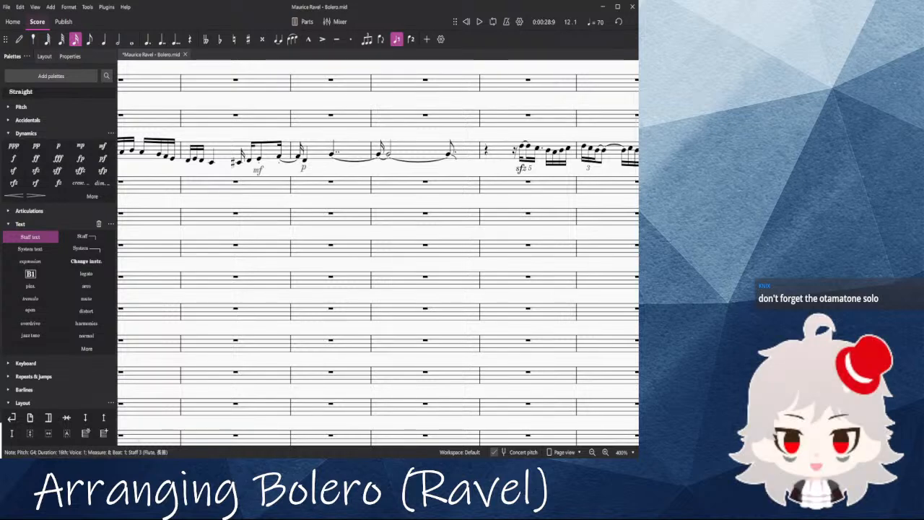
# Step: Examine the clarinet and bassoon solo lines on the pages between measures 41 and 80
pyautogui.moveTo(173, 170); pyautogui.dragTo(364, 279)
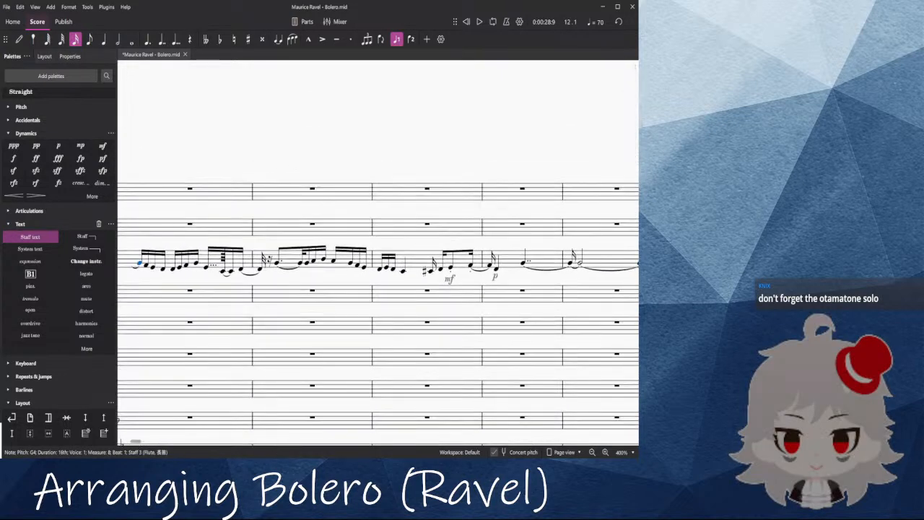
pyautogui.scroll(-6, 136, 444)
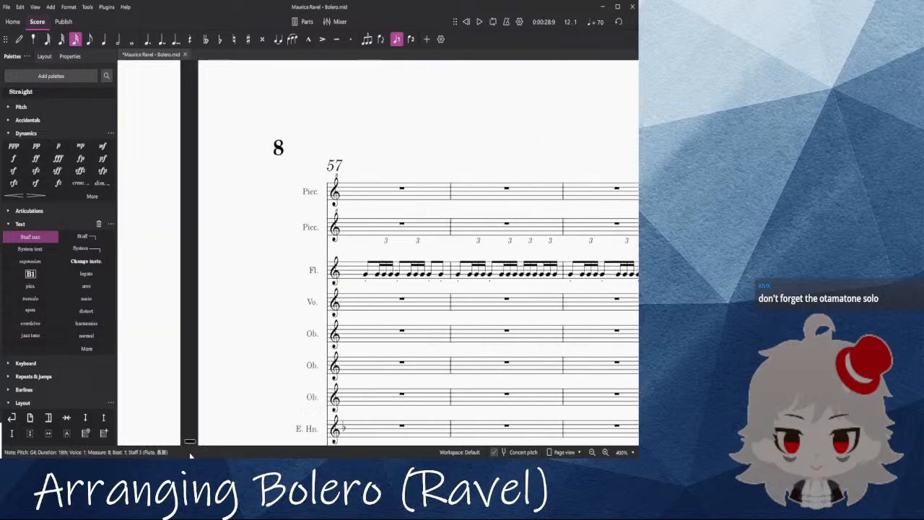
pyautogui.scroll(-3, 205, 417)
pyautogui.scroll(-2, 437, 303)
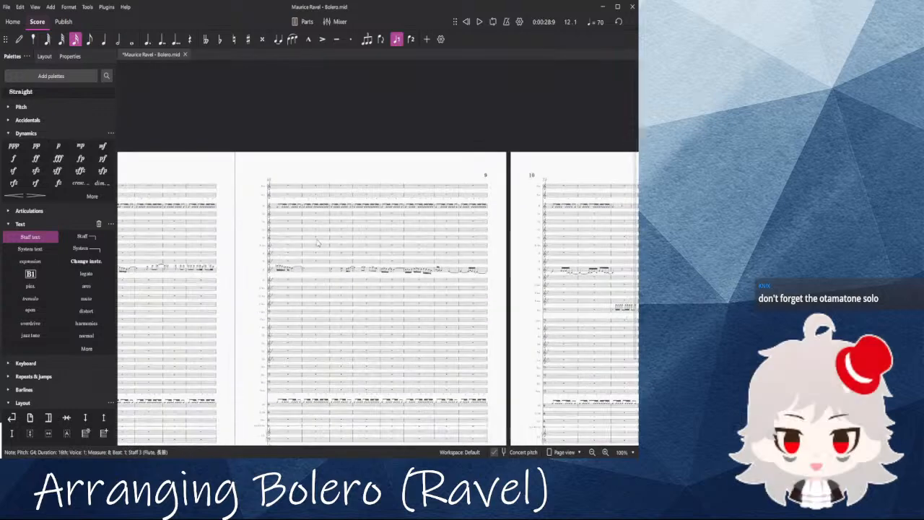
pyautogui.scroll(4, 189, 88)
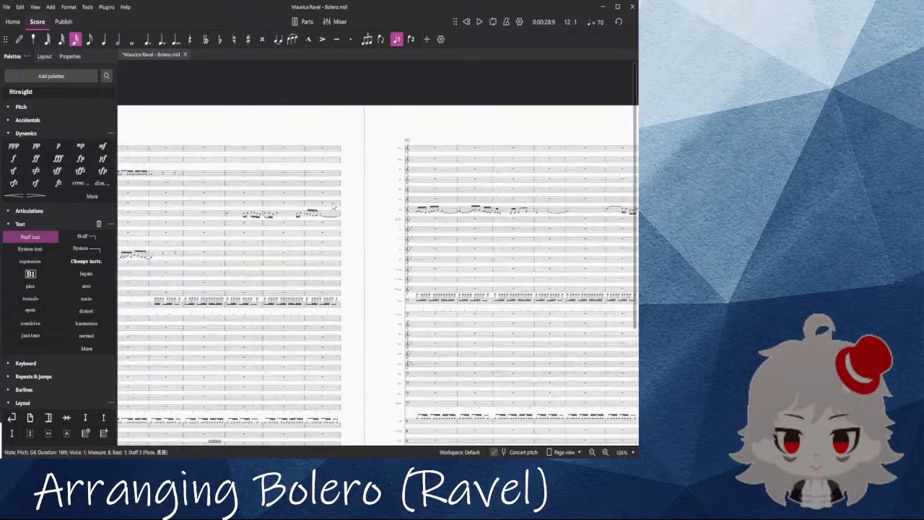
pyautogui.moveTo(187, 97); pyautogui.dragTo(595, 105)
pyautogui.moveTo(245, 296); pyautogui.dragTo(613, 242)
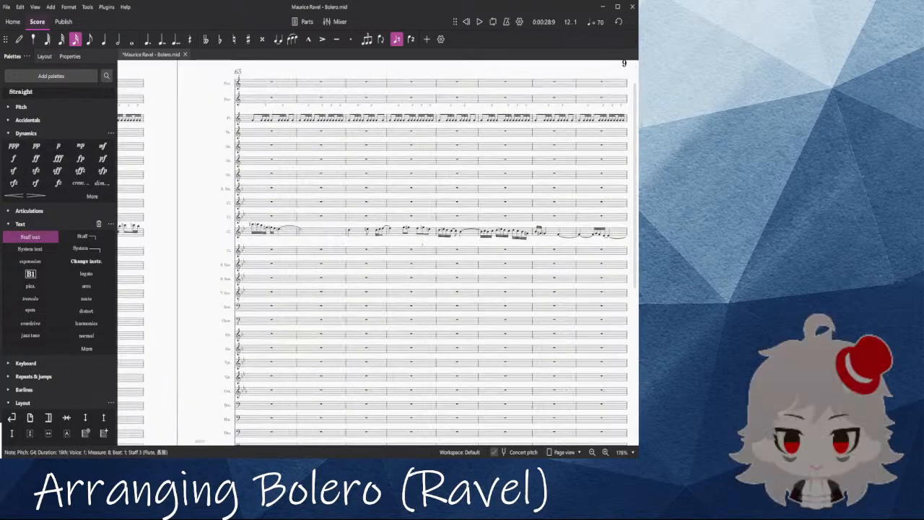
pyautogui.moveTo(242, 259); pyautogui.dragTo(51, 251)
pyautogui.moveTo(488, 228); pyautogui.dragTo(72, 218)
pyautogui.moveTo(470, 206); pyautogui.dragTo(142, 196)
pyautogui.moveTo(247, 241); pyautogui.dragTo(816, 257)
pyautogui.moveTo(220, 263); pyautogui.dragTo(700, 298)
pyautogui.moveTo(220, 297); pyautogui.dragTo(625, 300)
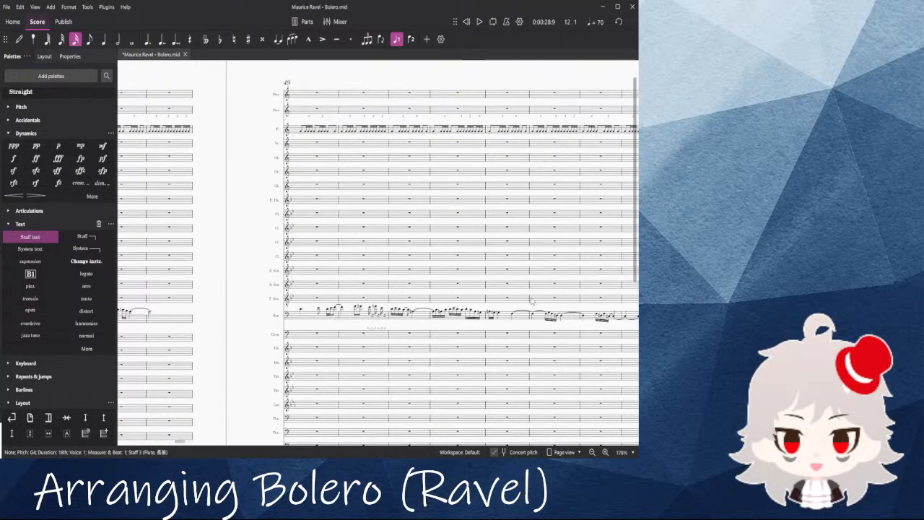
pyautogui.moveTo(270, 321); pyautogui.dragTo(618, 329)
pyautogui.moveTo(201, 372); pyautogui.dragTo(510, 368)
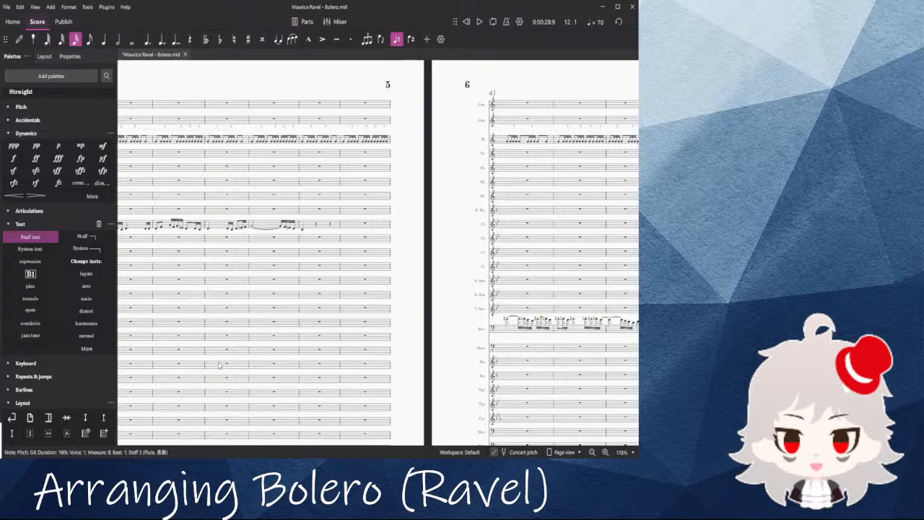
# Step: Examine the clarinet solo around measure 33 and the flute line back to measure 16
pyautogui.scroll(3, 221, 364)
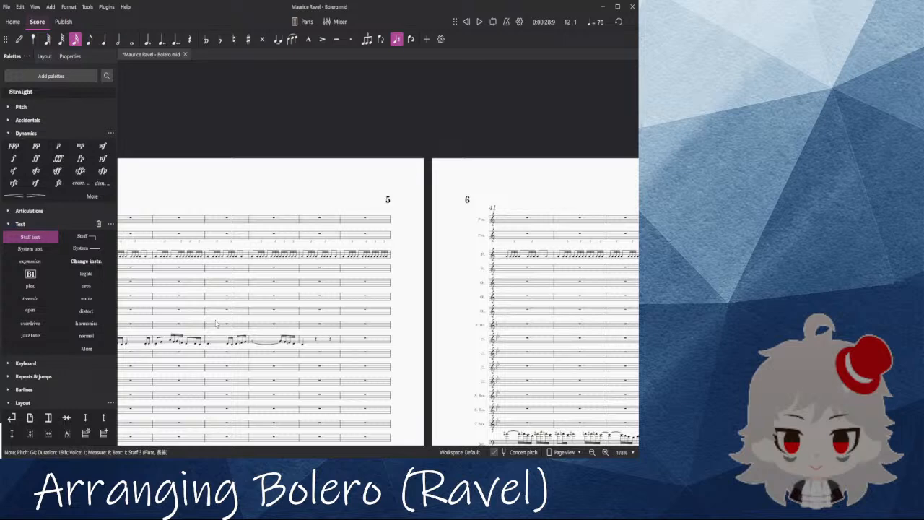
pyautogui.moveTo(232, 178); pyautogui.dragTo(501, 155)
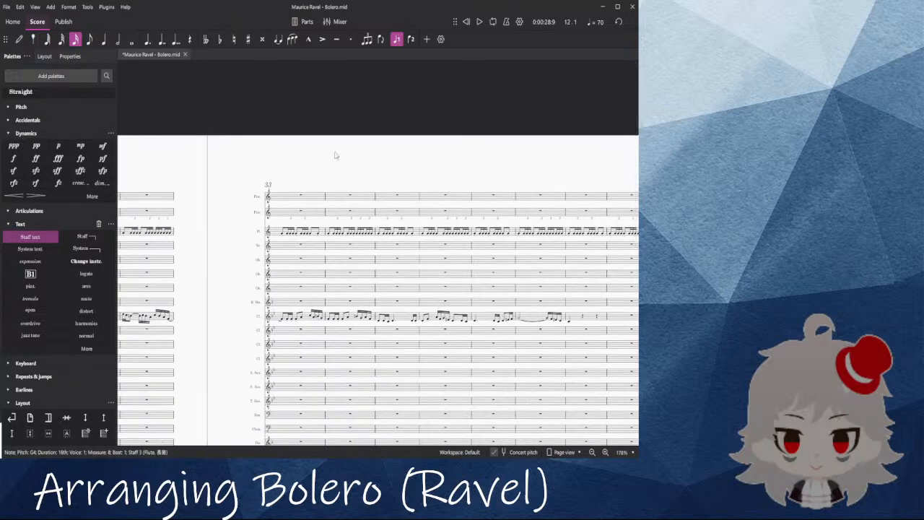
pyautogui.moveTo(322, 159); pyautogui.dragTo(372, 148)
pyautogui.click(372, 148)
pyautogui.scroll(2, 358, 182)
pyautogui.scroll(3, 356, 183)
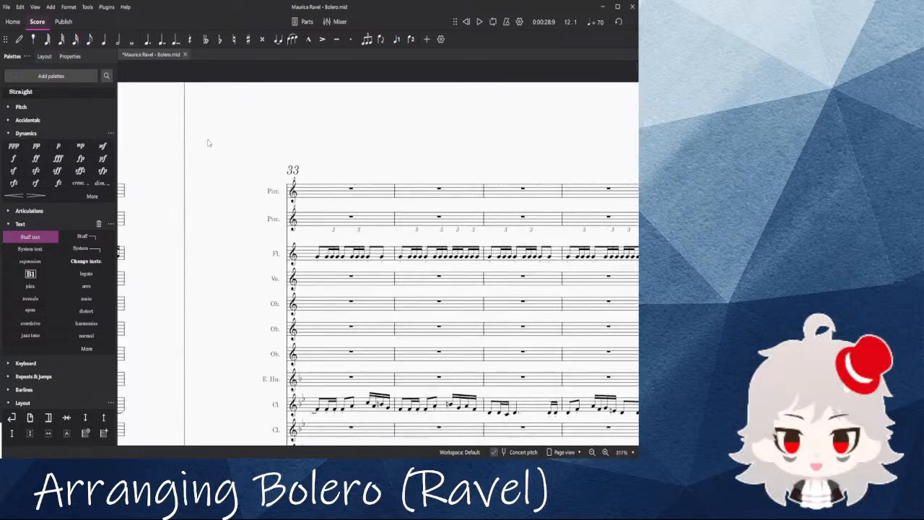
pyautogui.moveTo(181, 193); pyautogui.dragTo(634, 163)
pyautogui.moveTo(177, 113); pyautogui.dragTo(634, 108)
pyautogui.moveTo(253, 148); pyautogui.dragTo(505, 166)
pyautogui.moveTo(263, 121); pyautogui.dragTo(635, 106)
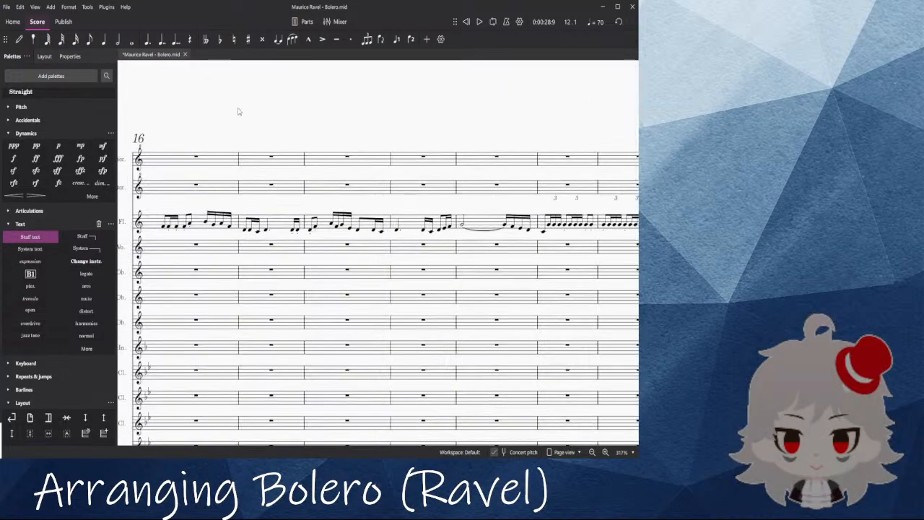
# Step: Insert an instrument change to Bass Ocarina at the clarinet's entry in measure 23 and play the passage
pyautogui.moveTo(239, 111); pyautogui.dragTo(0, 99)
pyautogui.moveTo(246, 96); pyautogui.dragTo(518, 94)
pyautogui.moveTo(222, 105); pyautogui.dragTo(478, 105)
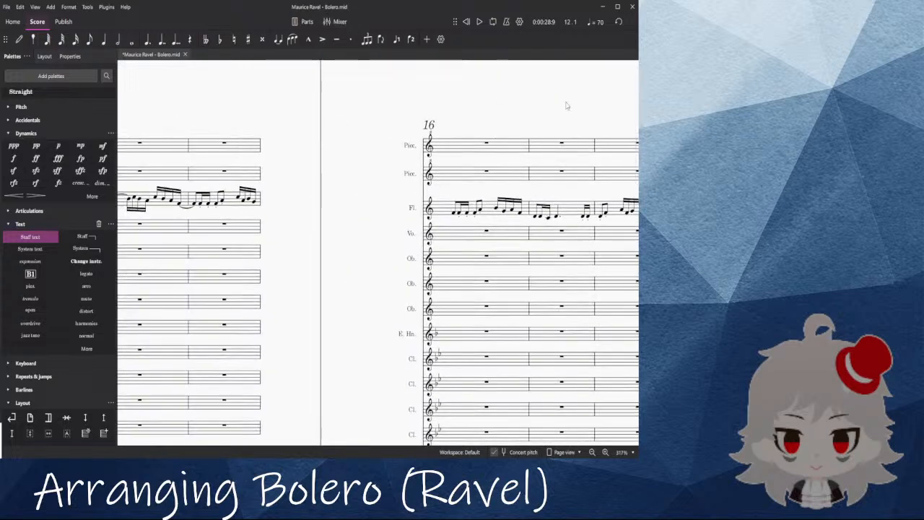
pyautogui.moveTo(566, 106); pyautogui.dragTo(69, 56)
pyautogui.click(454, 311)
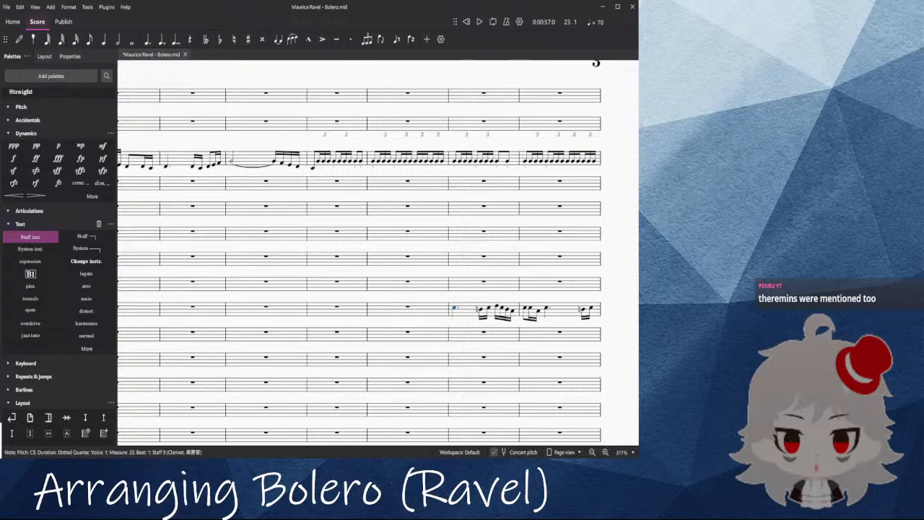
pyautogui.click(443, 312)
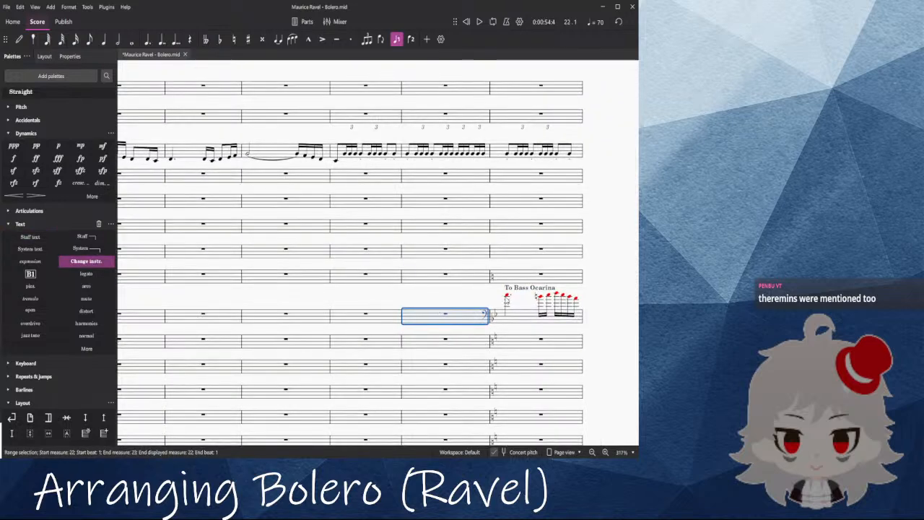
pyautogui.click(506, 298)
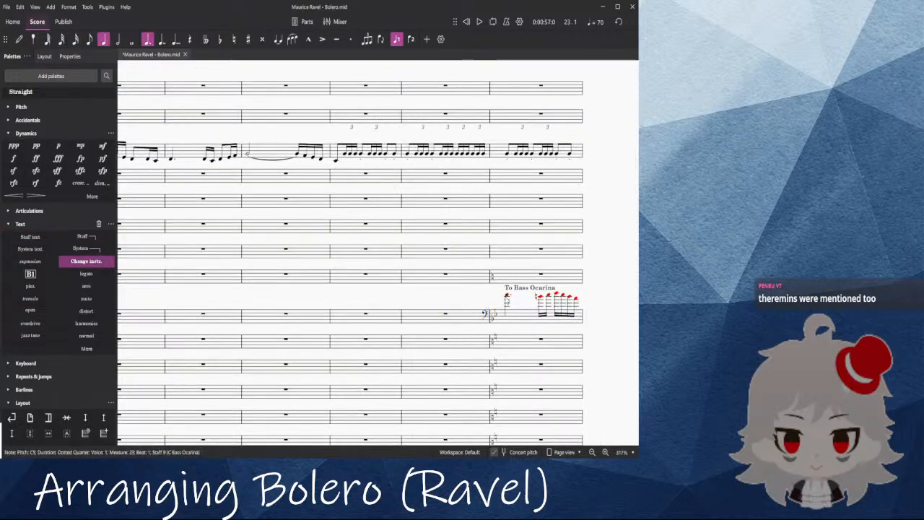
pyautogui.press('space')
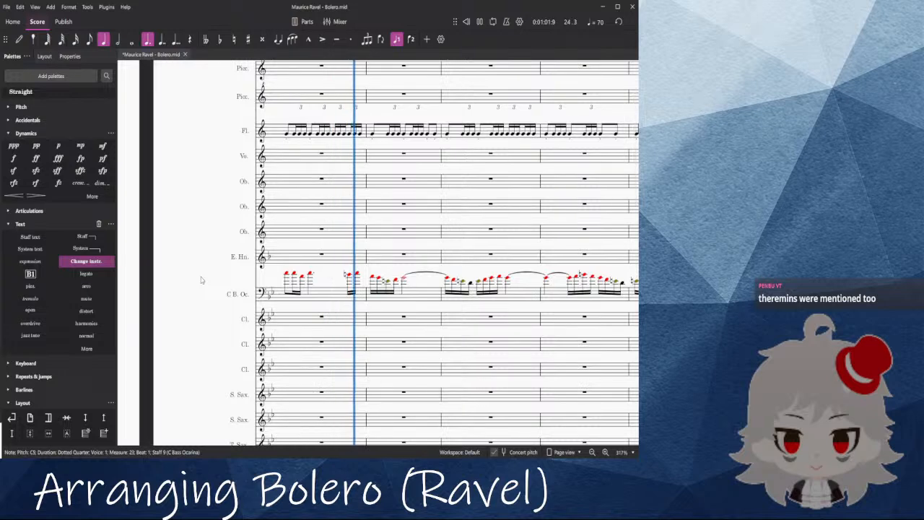
# Step: Transpose the Bass Ocarina melody in measures 23 to 39 down one octave and play its opening
pyautogui.scroll(-2, 202, 279)
pyautogui.scroll(-3, 287, 303)
pyautogui.scroll(-2, 286, 303)
pyautogui.hscroll(12, 427, 299)
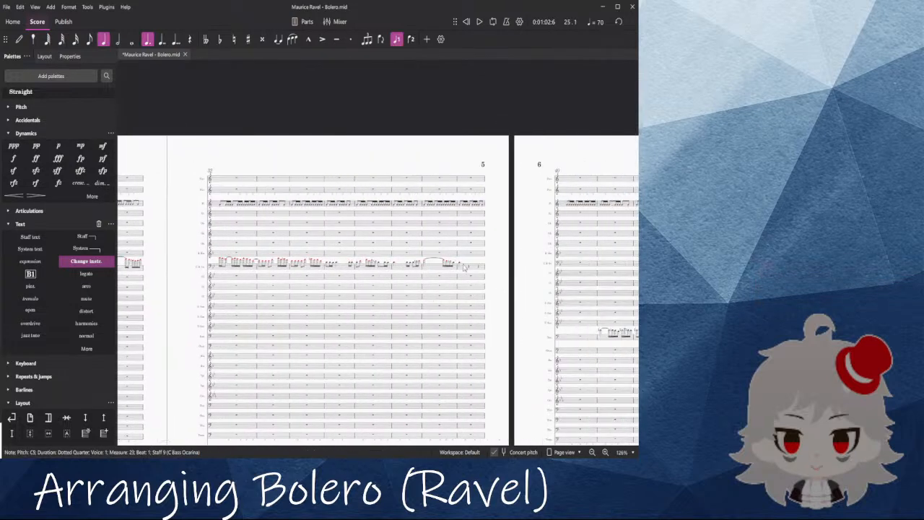
pyautogui.keyDown('shift'); pyautogui.click(464, 267); pyautogui.keyUp('shift')
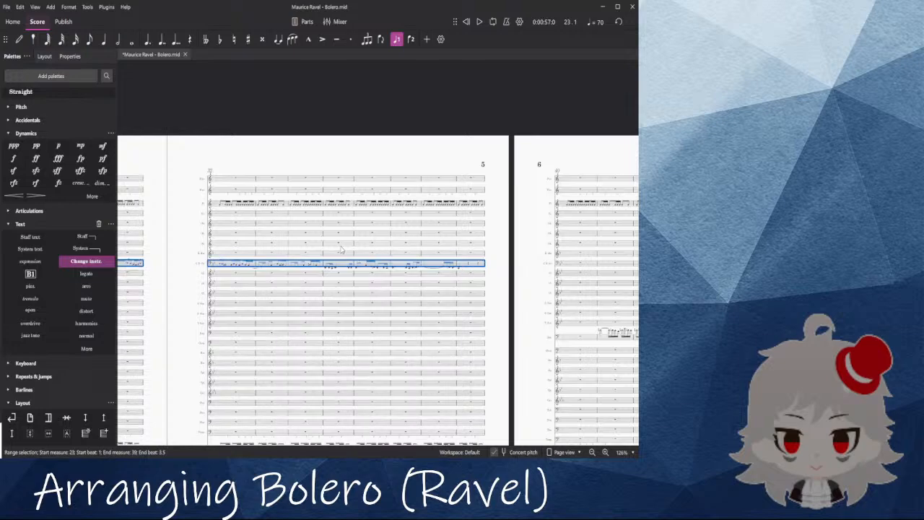
pyautogui.scroll(1, 342, 252)
pyautogui.scroll(1, 523, 168)
pyautogui.scroll(1, 523, 167)
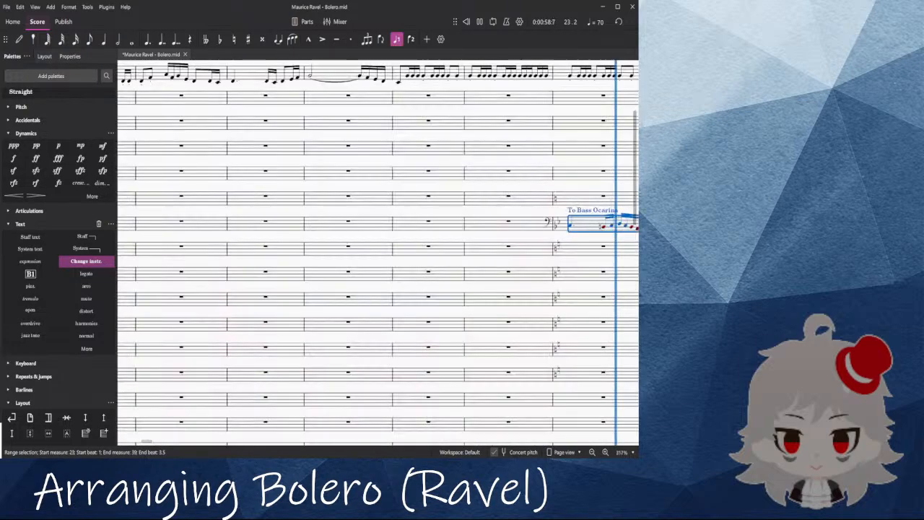
pyautogui.scroll(1, 339, 218)
pyautogui.hotkey('ctrl', 'Up')
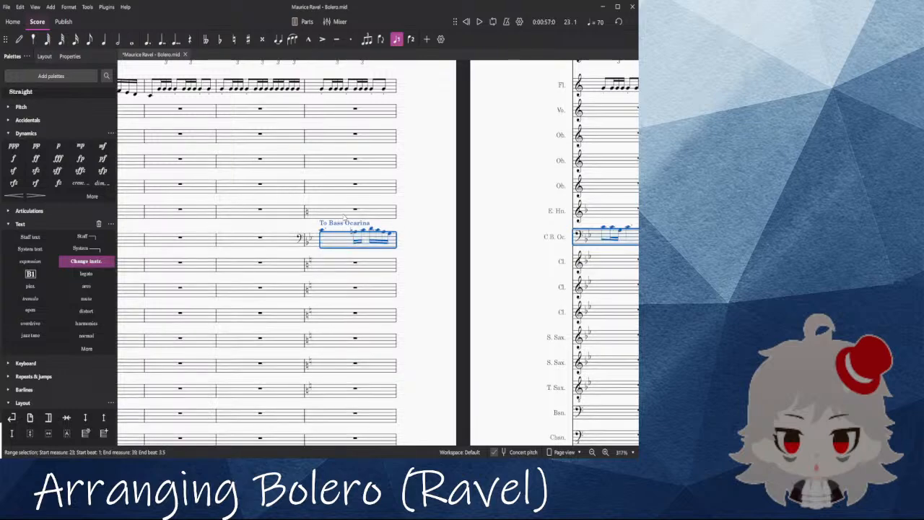
pyautogui.press('space')
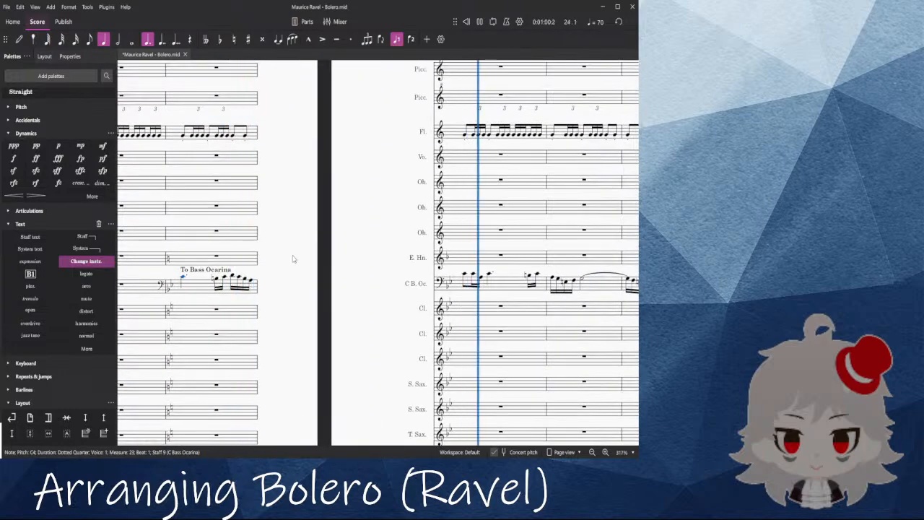
pyautogui.press('space')
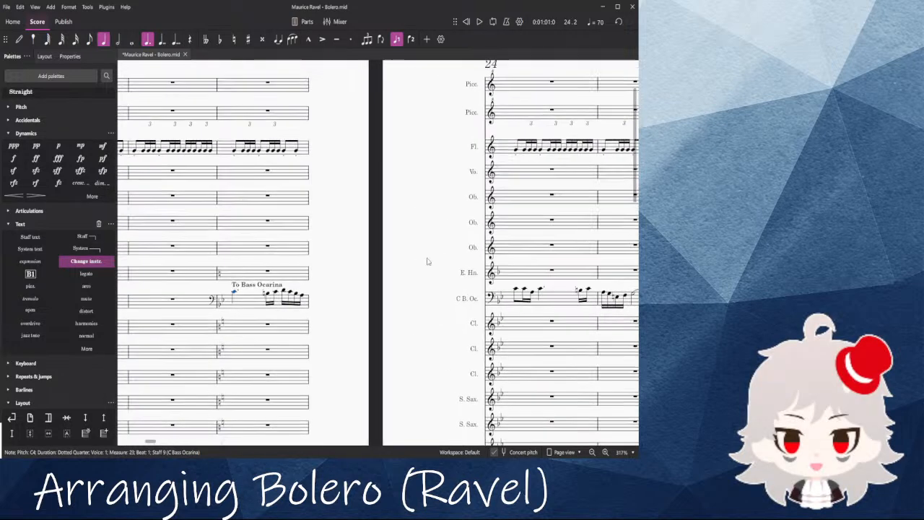
# Step: Replace the Bass Ocarina instrument change at measure 23 with a change to Kazoo
pyautogui.click(260, 286)
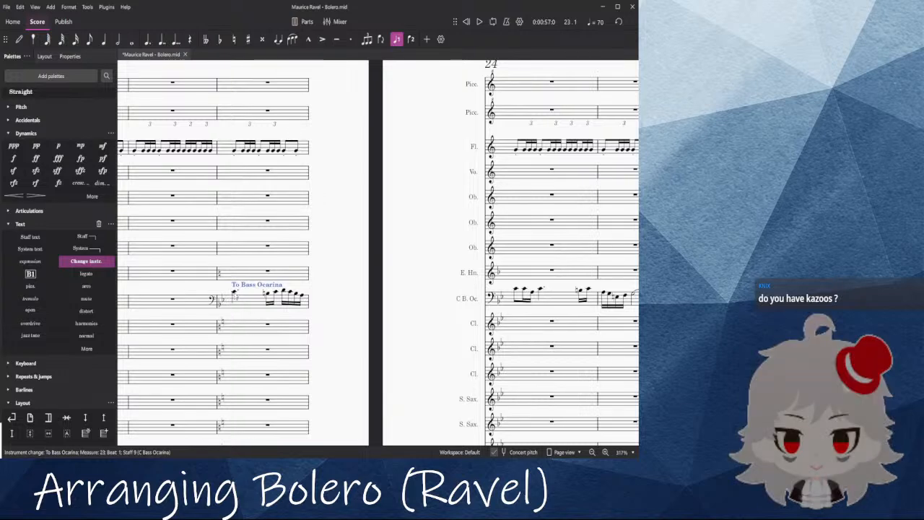
pyautogui.press('Delete')
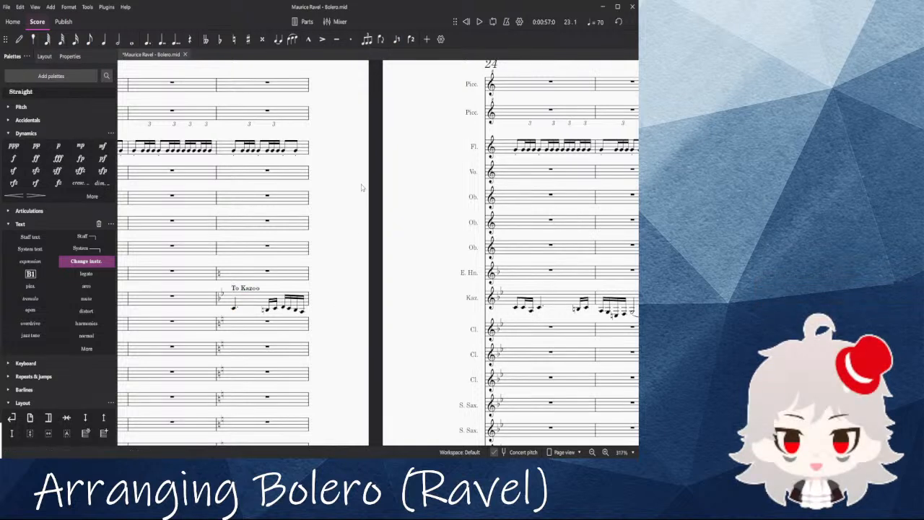
# Step: Play the opening of the kazoo melody from its first note in measure 23
pyautogui.click(225, 272)
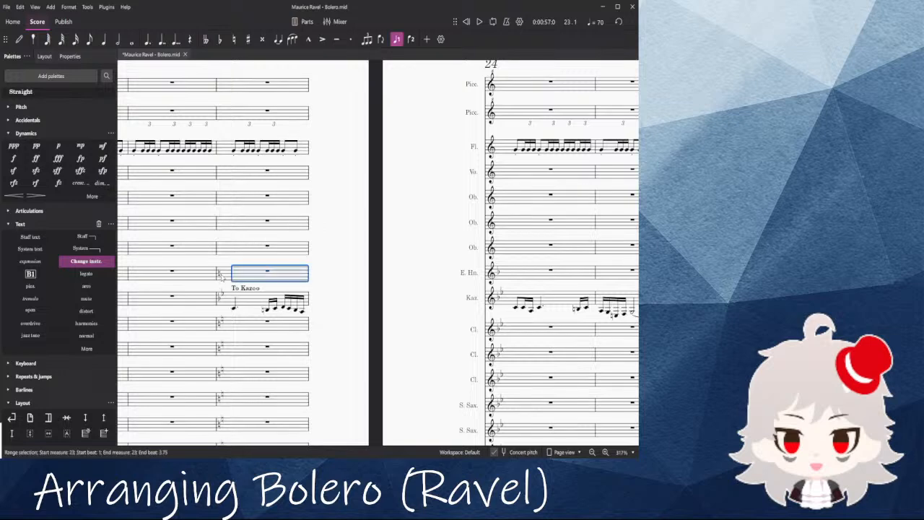
pyautogui.click(219, 273)
pyautogui.moveTo(339, 282); pyautogui.dragTo(488, 212)
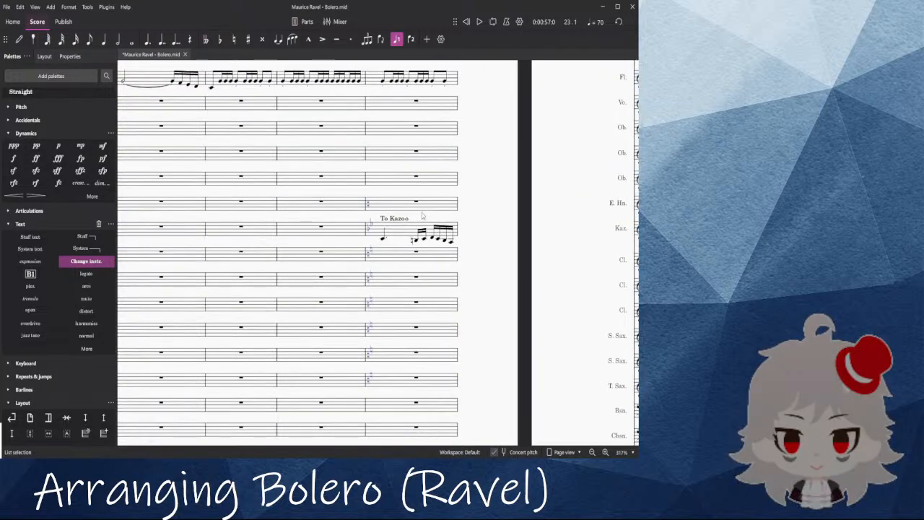
pyautogui.click(388, 240)
pyautogui.press('space')
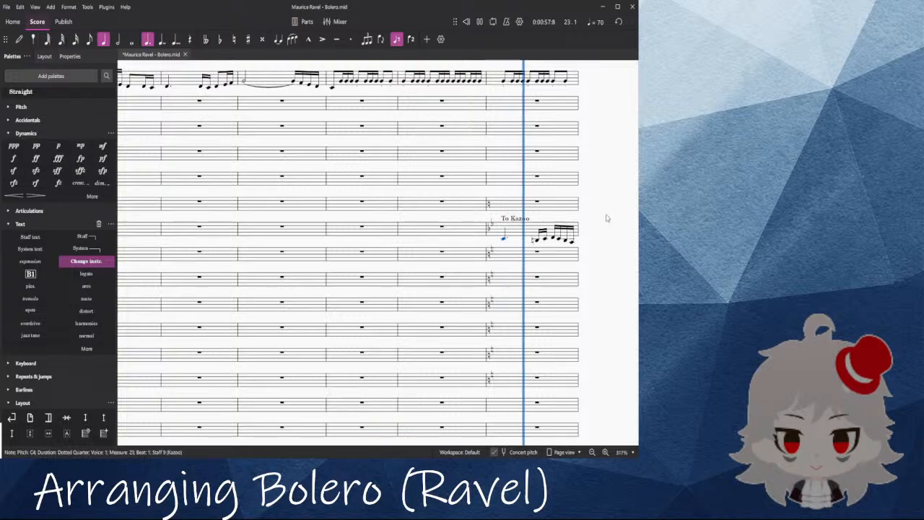
pyautogui.press('space')
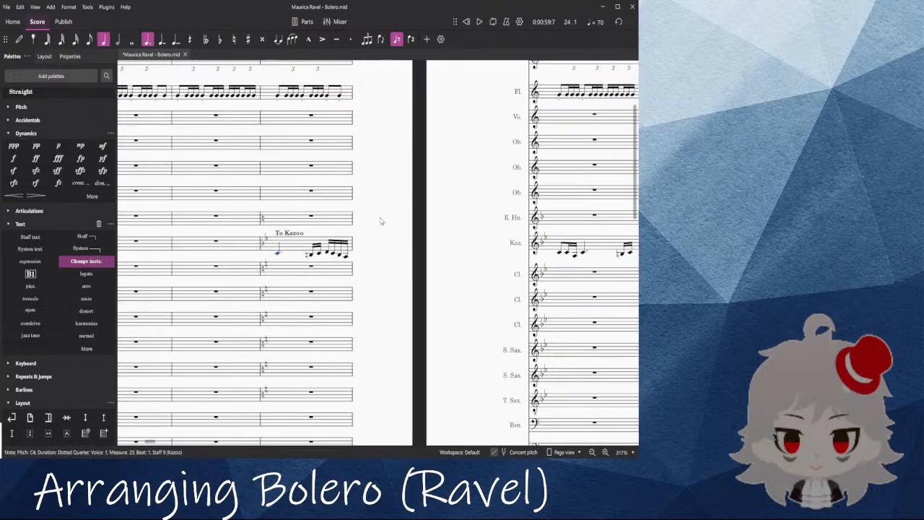
# Step: Transpose the kazoo melody in measures 23 to 39 up one octave, play its opening, and return it to its previous octave
pyautogui.scroll(-3, 427, 212)
pyautogui.scroll(-3, 273, 297)
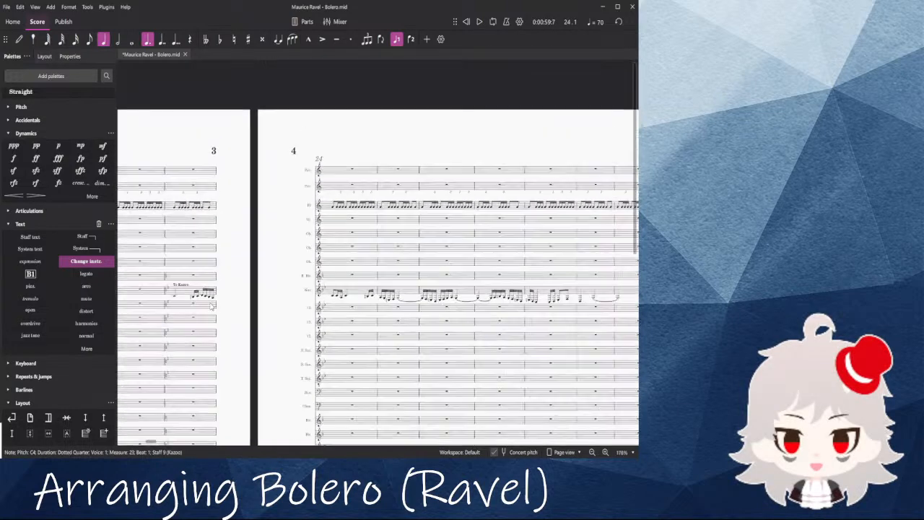
pyautogui.moveTo(273, 297); pyautogui.dragTo(52, 288)
pyautogui.moveTo(462, 303); pyautogui.dragTo(187, 286)
pyautogui.moveTo(599, 277); pyautogui.dragTo(355, 275)
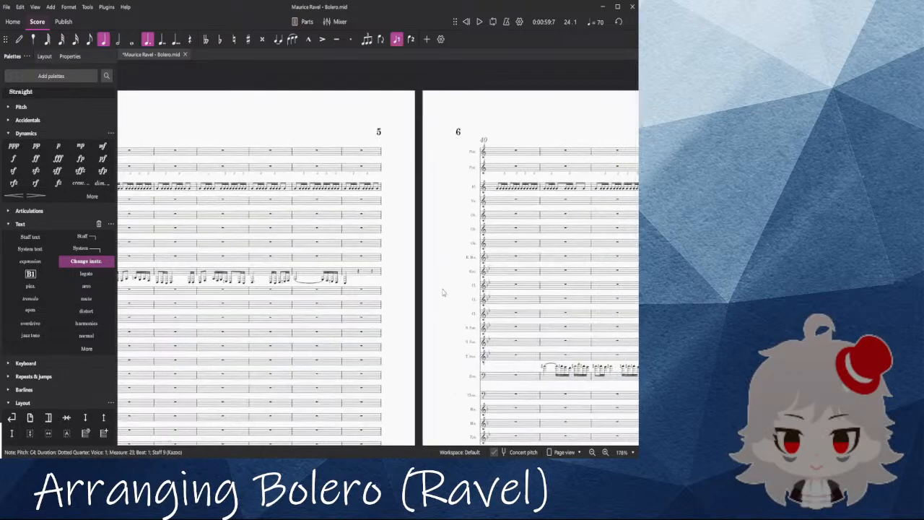
pyautogui.keyDown('shift'); pyautogui.click(356, 275); pyautogui.keyUp('shift')
pyautogui.hotkey('ctrl', 'Up')
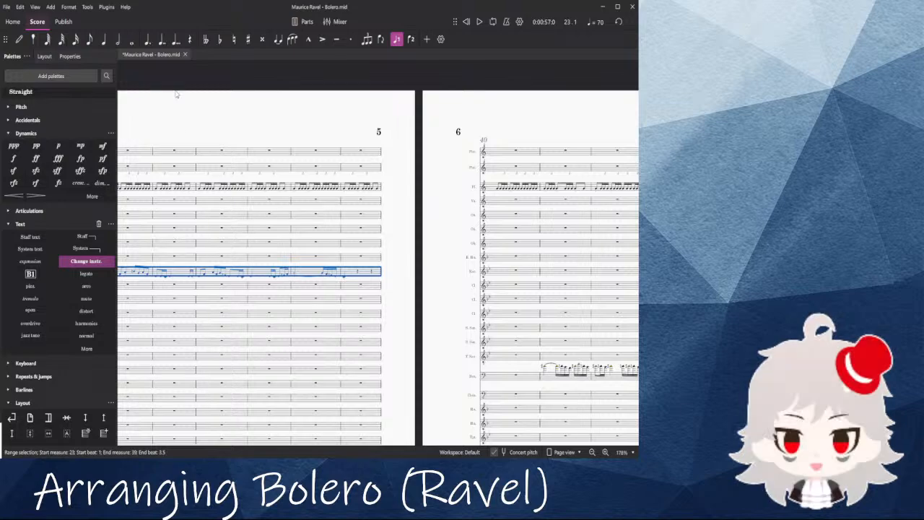
pyautogui.moveTo(177, 95); pyautogui.dragTo(596, 147)
pyautogui.moveTo(288, 210); pyautogui.dragTo(627, 140)
pyautogui.press('space')
pyautogui.scroll(8, 343, 240)
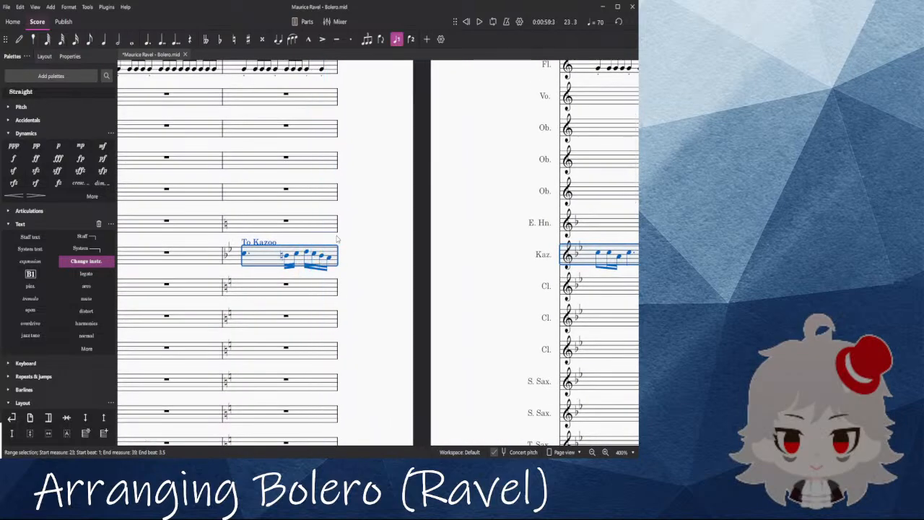
pyautogui.press('space')
pyautogui.hotkey('ctrl', 'Down')
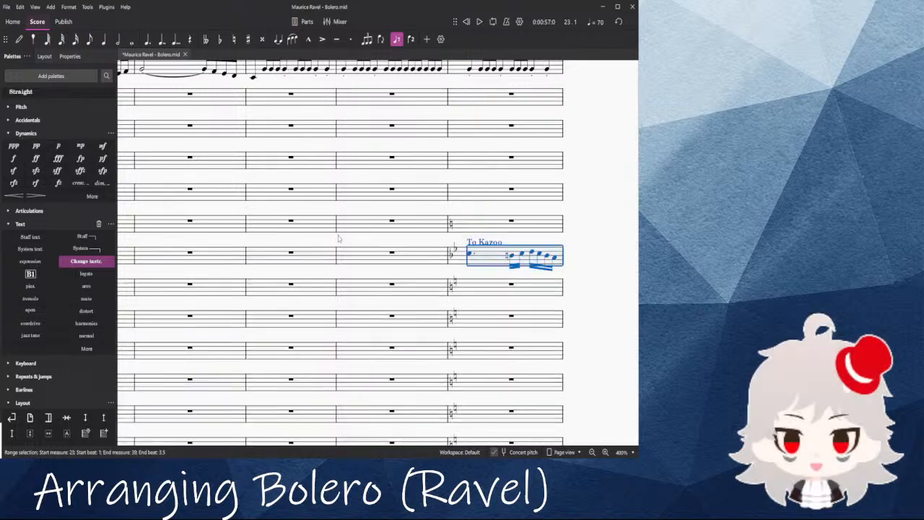
# Step: Set the Kazoo channel's mixer sound to Contrabass Flute and play the start of measure 23
pyautogui.click(333, 22)
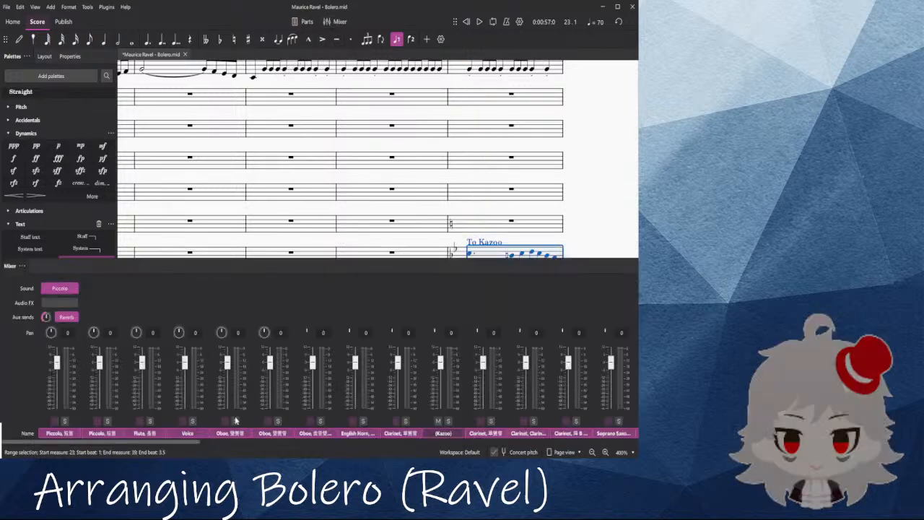
pyautogui.hscroll(3, 324, 442)
pyautogui.hscroll(-10, 324, 376)
pyautogui.hscroll(1, 219, 442)
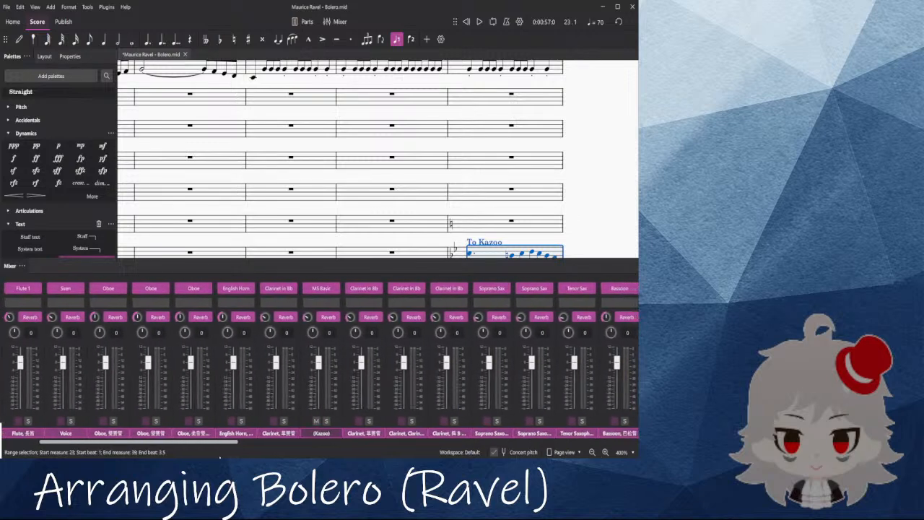
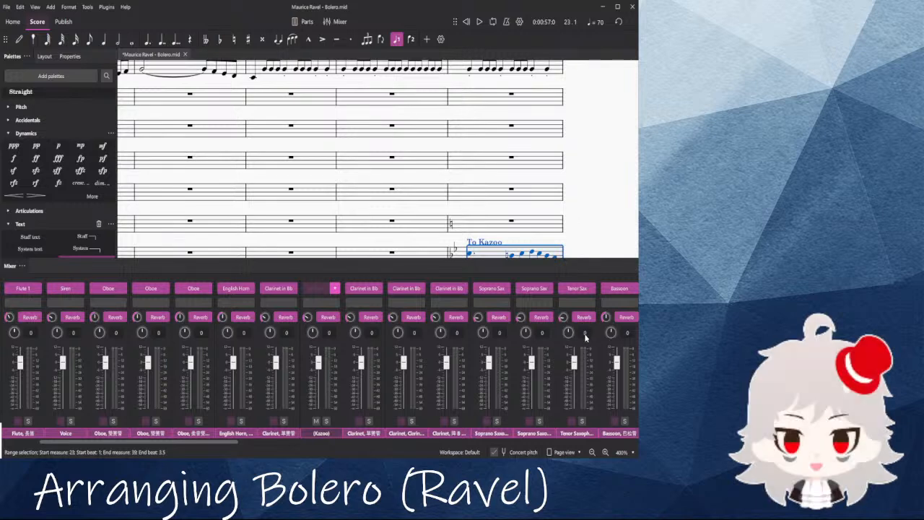
pyautogui.press('space')
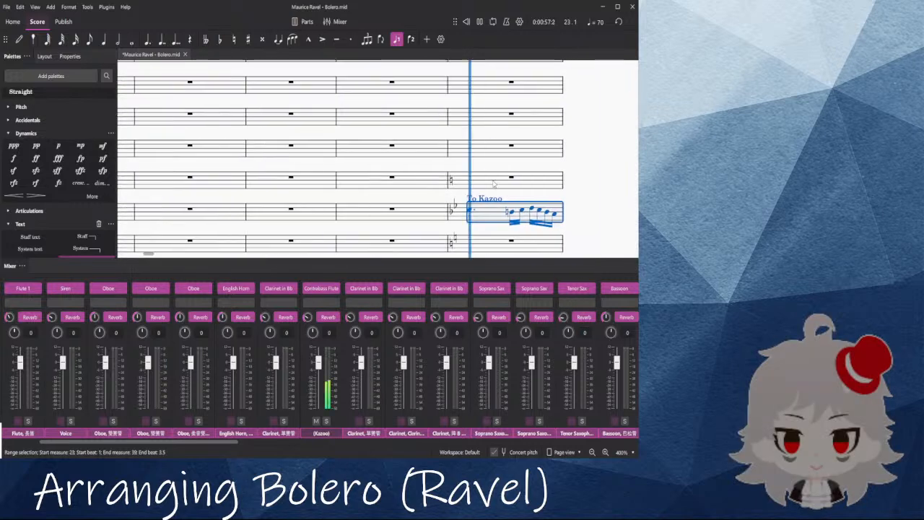
pyautogui.press('space')
# Step: Try the kazoo melody in measures 23 to 39 another octave lower with playback, and undo that transposition
pyautogui.scroll(-5, 552, 210)
pyautogui.press('space')
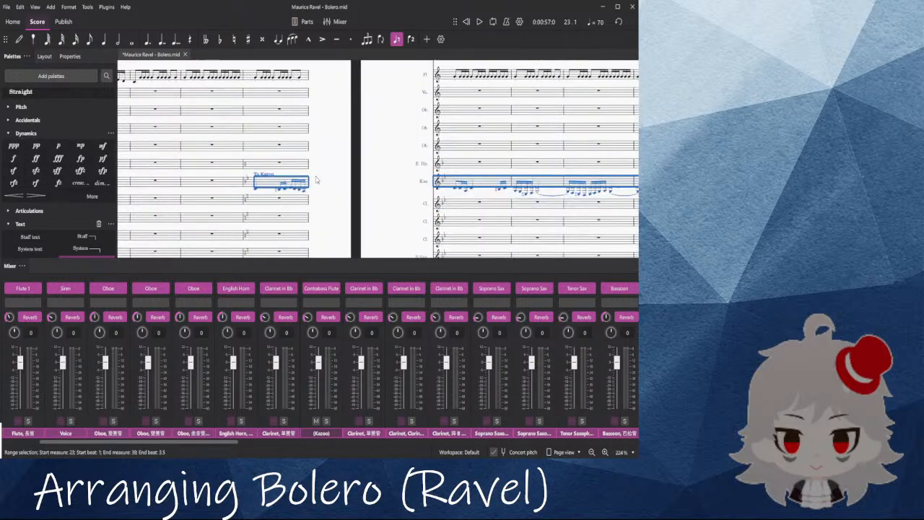
pyautogui.press('space')
pyautogui.hotkey('ctrl', 'Down')
pyautogui.press('space')
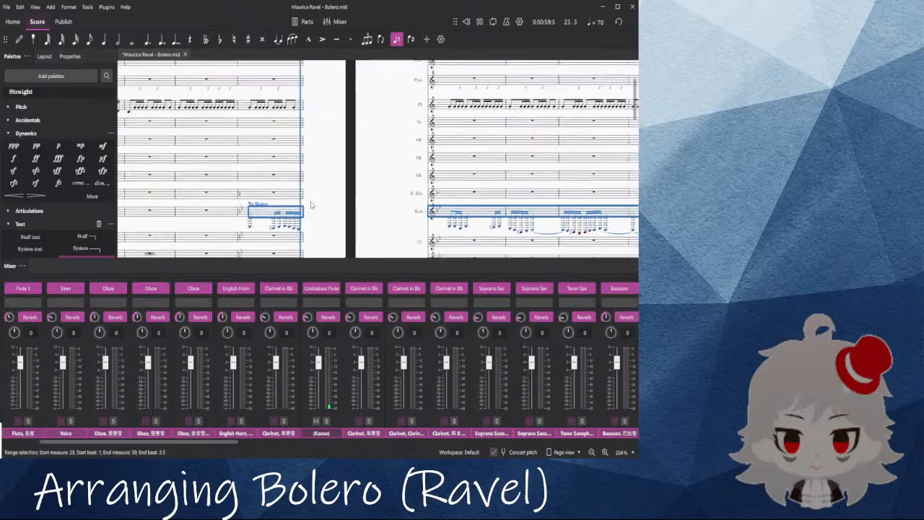
pyautogui.press('Escape')
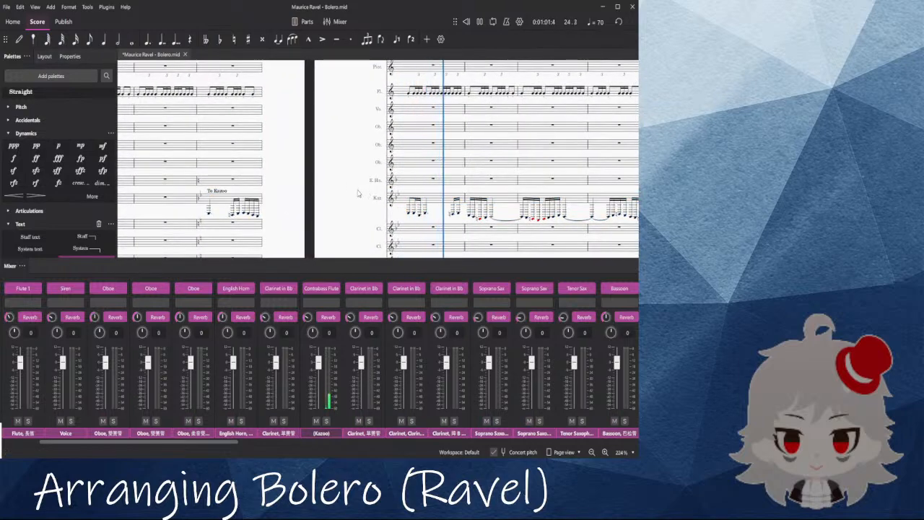
pyautogui.press('space')
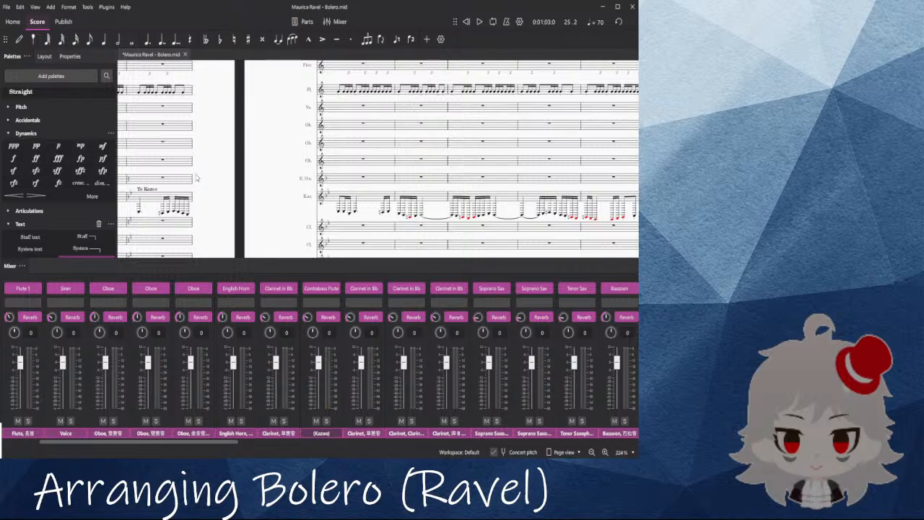
pyautogui.hotkey('ctrl', 'z')
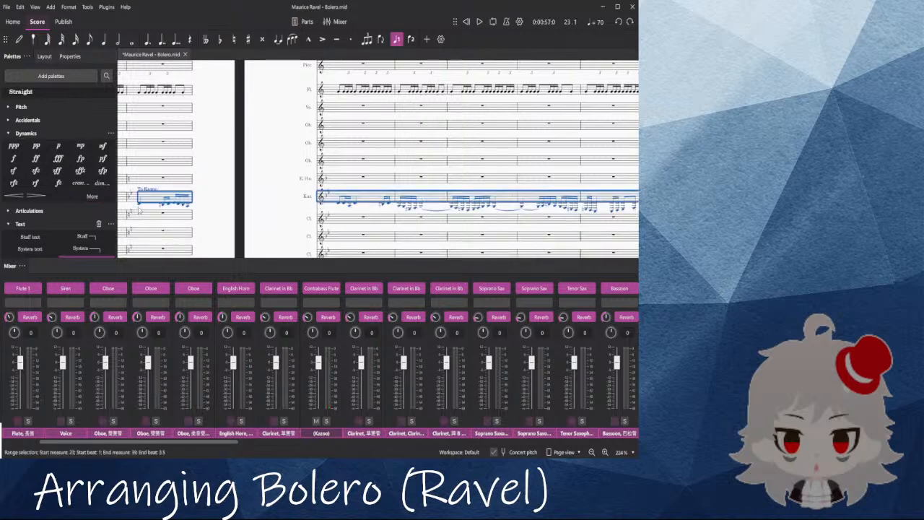
# Step: Play the kazoo melody with the Contrabass Flute sound from measure 23 into measure 24
pyautogui.press('Escape')
pyautogui.click(139, 206)
pyautogui.press('space')
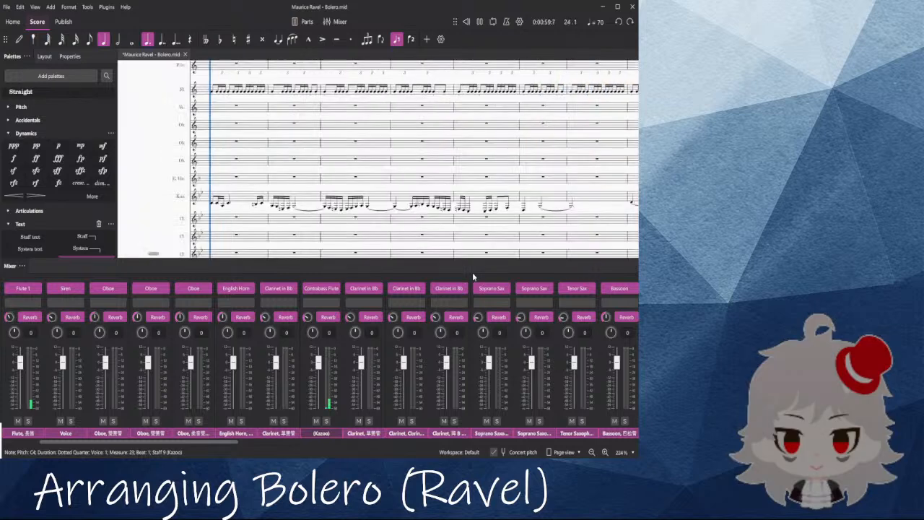
pyautogui.press('space')
pyautogui.scroll(2, 251, 238)
pyautogui.moveTo(251, 238); pyautogui.dragTo(200, 257)
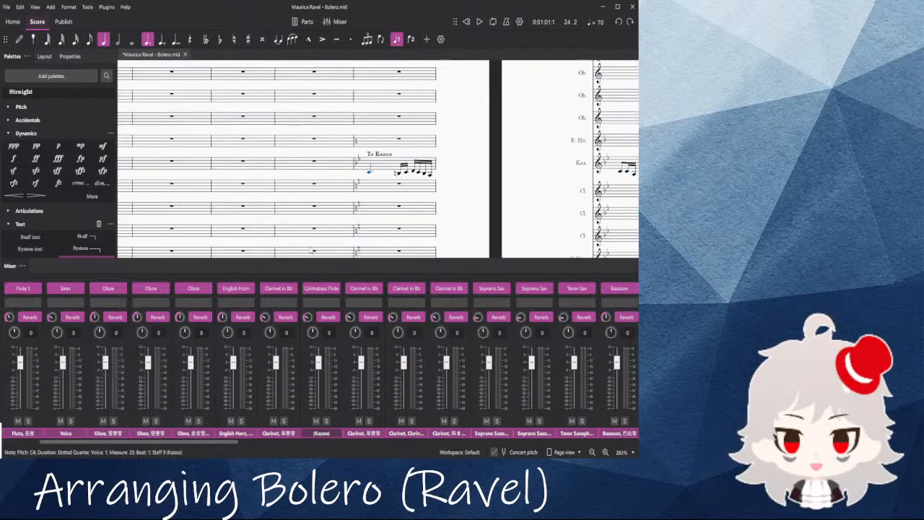
# Step: Mark the first kazoo note in measure 23 forte (f) and play the passage with the Women sound
pyautogui.click(14, 158)
pyautogui.click(369, 172)
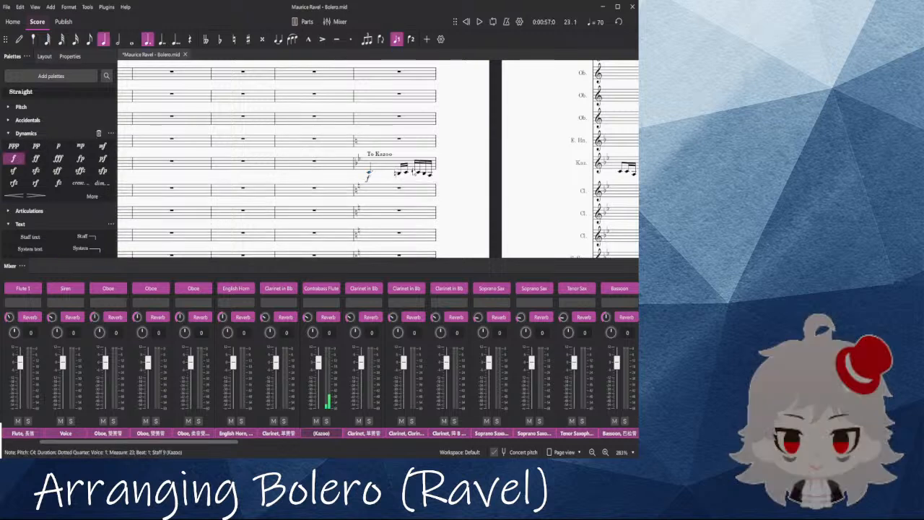
pyautogui.press('space')
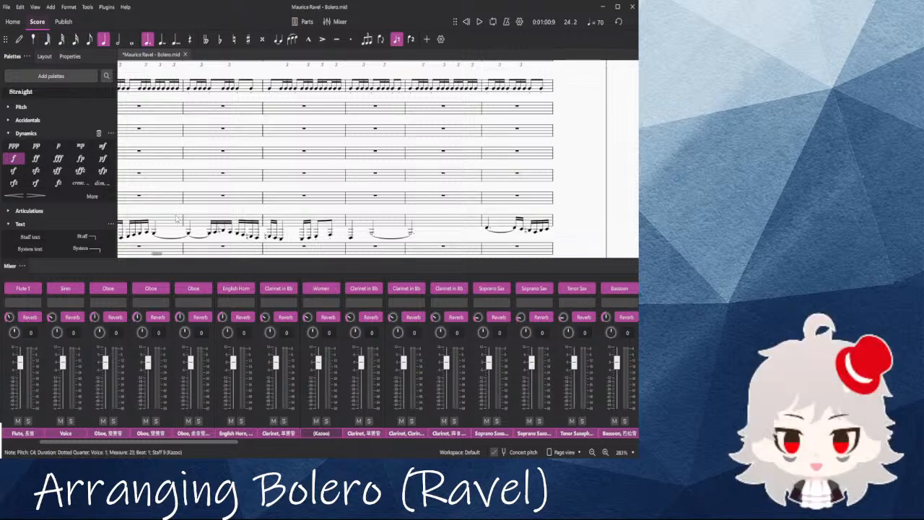
# Step: Examine the kazoo passage from its instrument change at measure 23 through the following pages
pyautogui.moveTo(148, 211); pyautogui.dragTo(567, 174)
pyautogui.moveTo(250, 198); pyautogui.dragTo(400, 228)
pyautogui.click(372, 206)
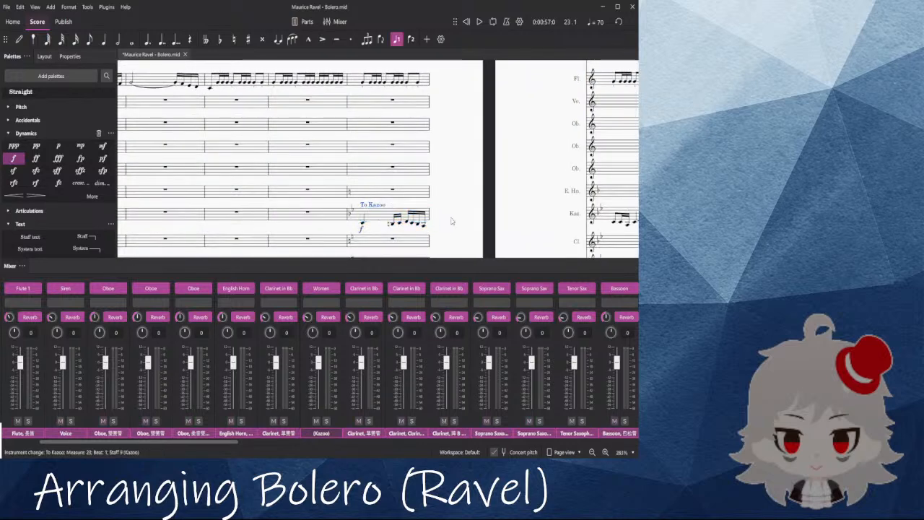
pyautogui.scroll(-1, 465, 221)
pyautogui.click(404, 216)
pyautogui.moveTo(540, 199); pyautogui.dragTo(15, 165)
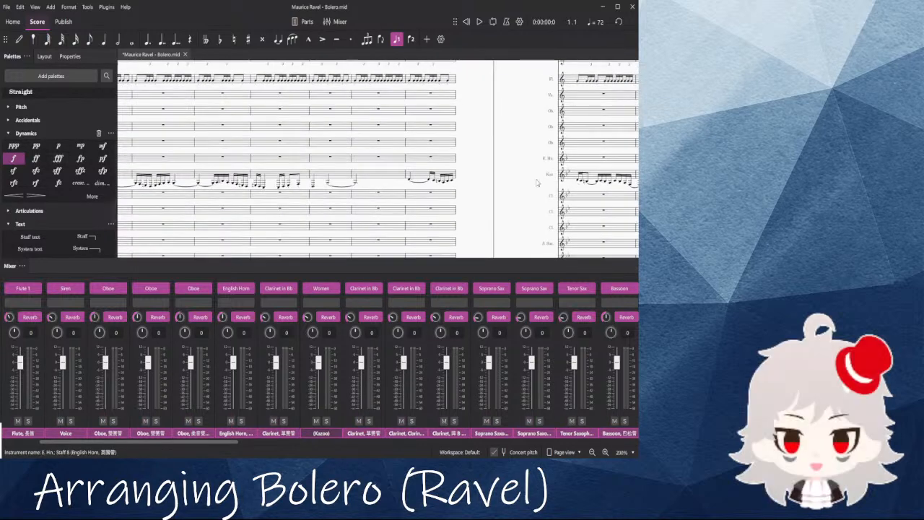
pyautogui.moveTo(502, 167); pyautogui.dragTo(325, 204)
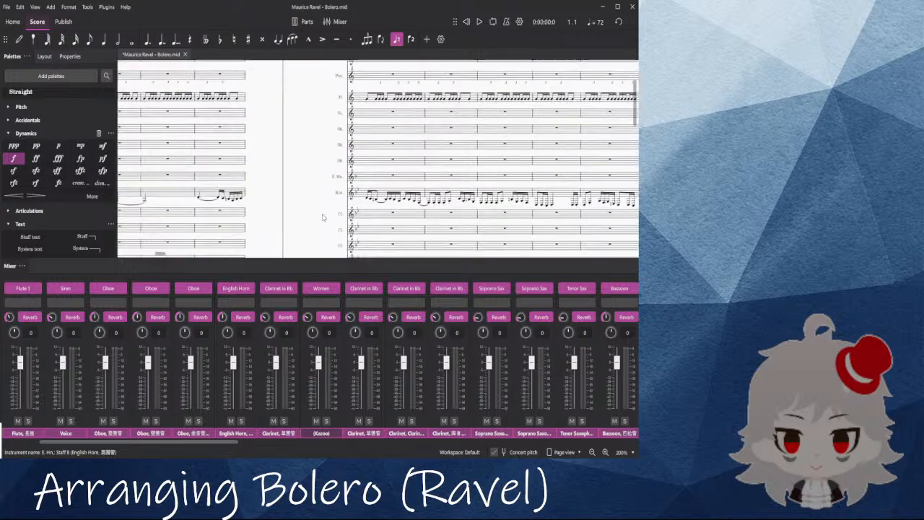
pyautogui.click(310, 188)
pyautogui.moveTo(231, 189); pyautogui.dragTo(591, 167)
pyautogui.moveTo(146, 165); pyautogui.dragTo(478, 193)
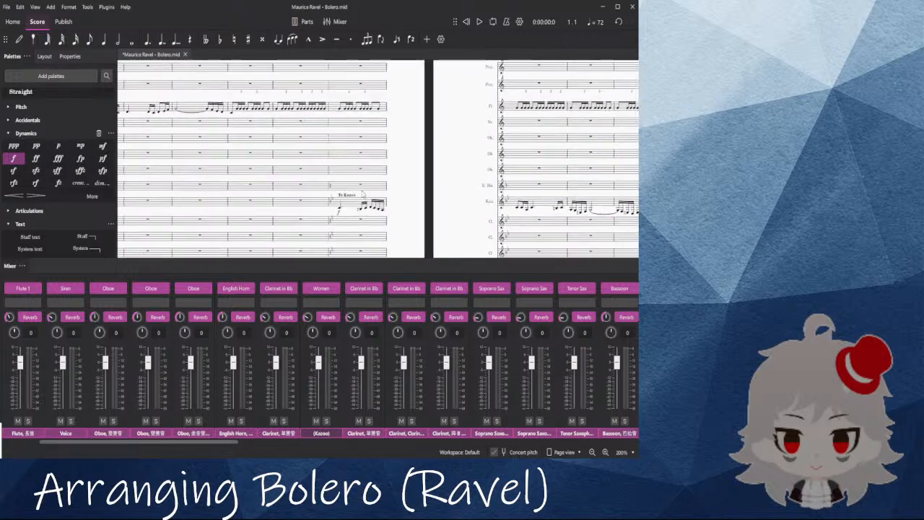
# Step: Delete the Kazoo instrument change at measure 23 so the solo goes back to the clarinet
pyautogui.click(350, 195)
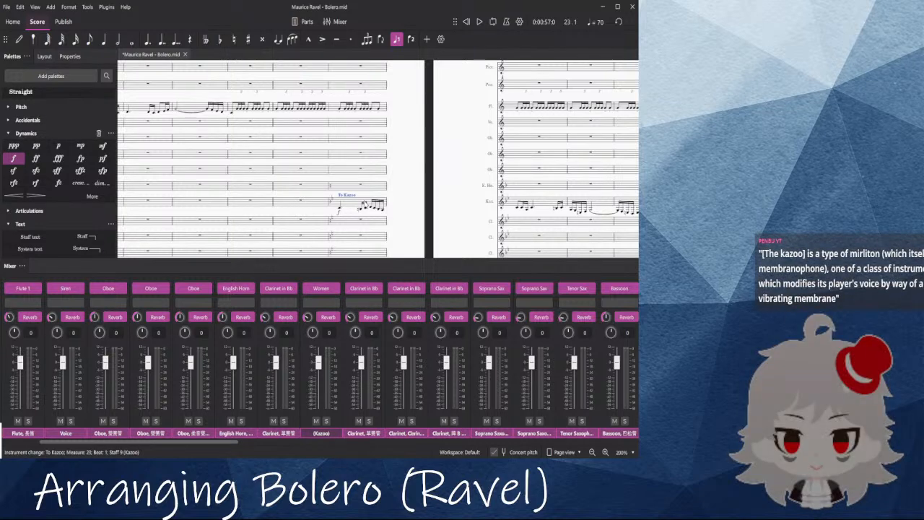
pyautogui.press('Delete')
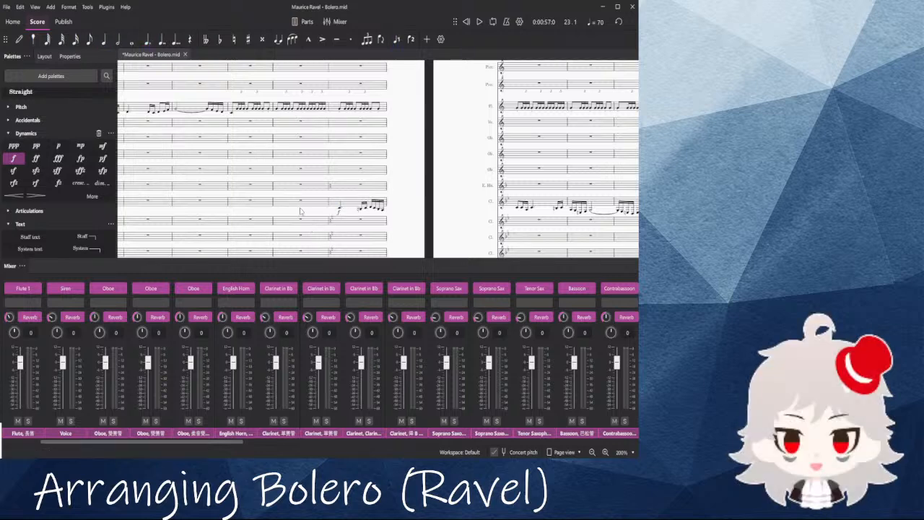
pyautogui.click(335, 222)
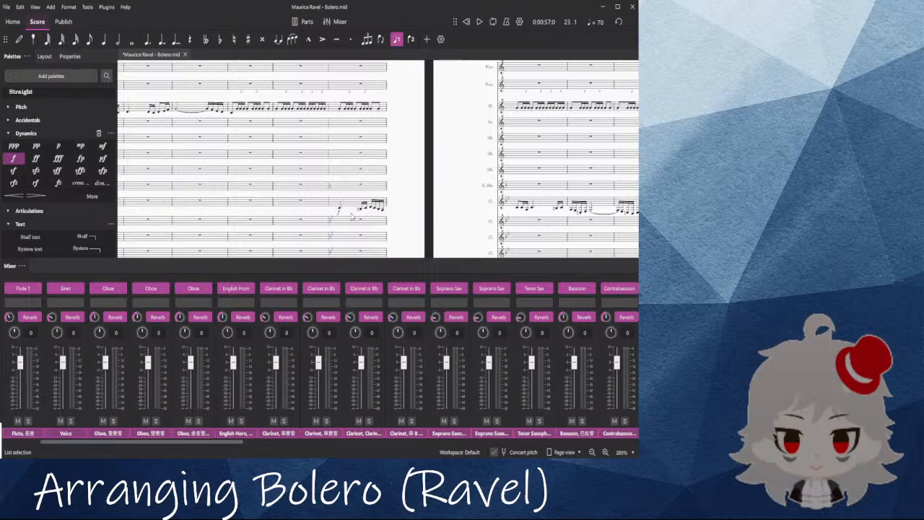
pyautogui.click(304, 205)
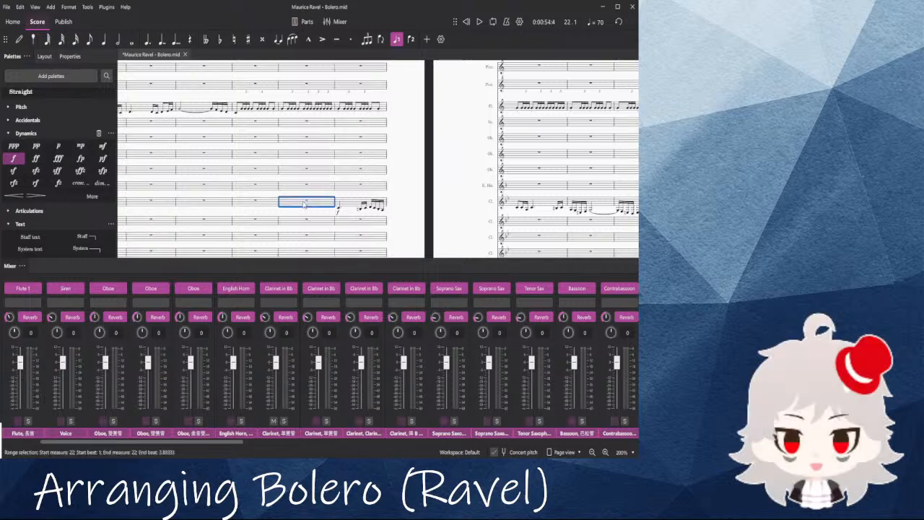
pyautogui.click(280, 214)
# Step: Close the mixer and examine the flute line on the first page and from measure 8 onwards
pyautogui.moveTo(280, 213); pyautogui.dragTo(572, 204)
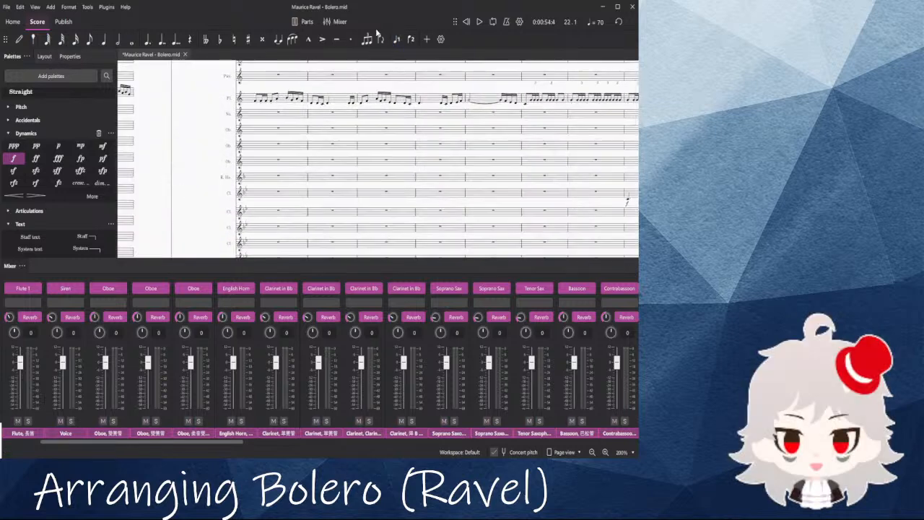
pyautogui.click(339, 23)
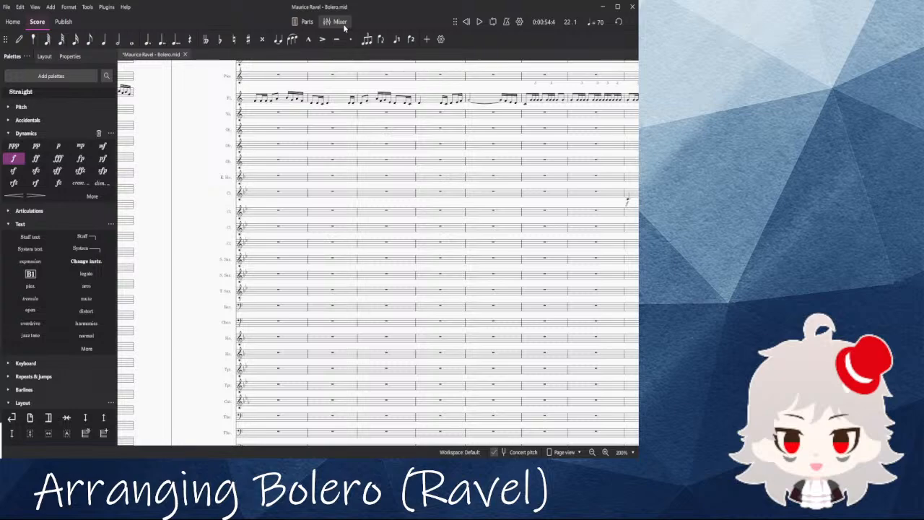
pyautogui.moveTo(210, 130); pyautogui.dragTo(446, 88)
pyautogui.moveTo(263, 79); pyautogui.dragTo(761, 152)
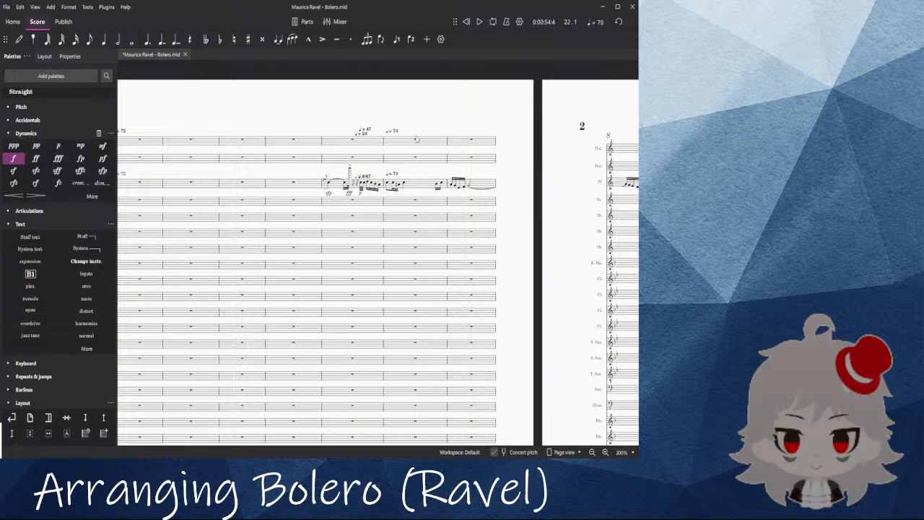
pyautogui.moveTo(462, 131); pyautogui.dragTo(122, 169)
pyautogui.moveTo(421, 280); pyautogui.dragTo(305, 265)
pyautogui.scroll(3, 304, 265)
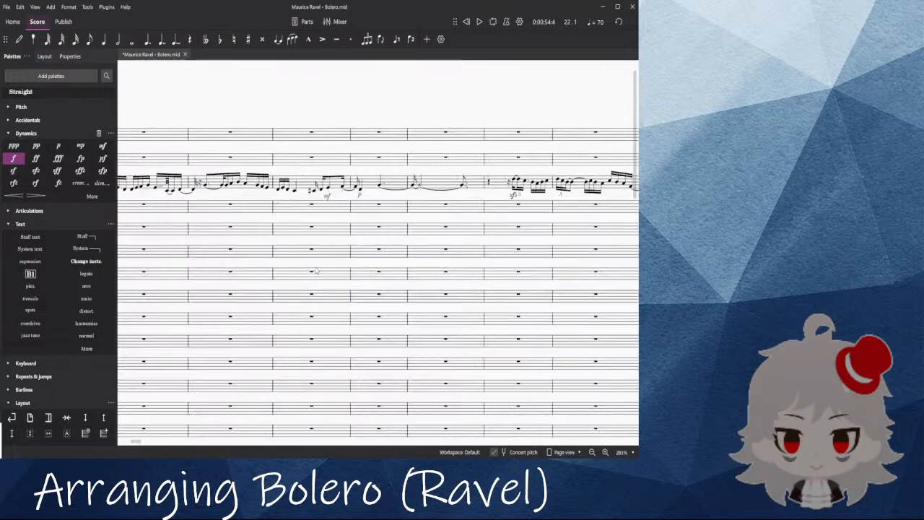
pyautogui.scroll(-3, 304, 267)
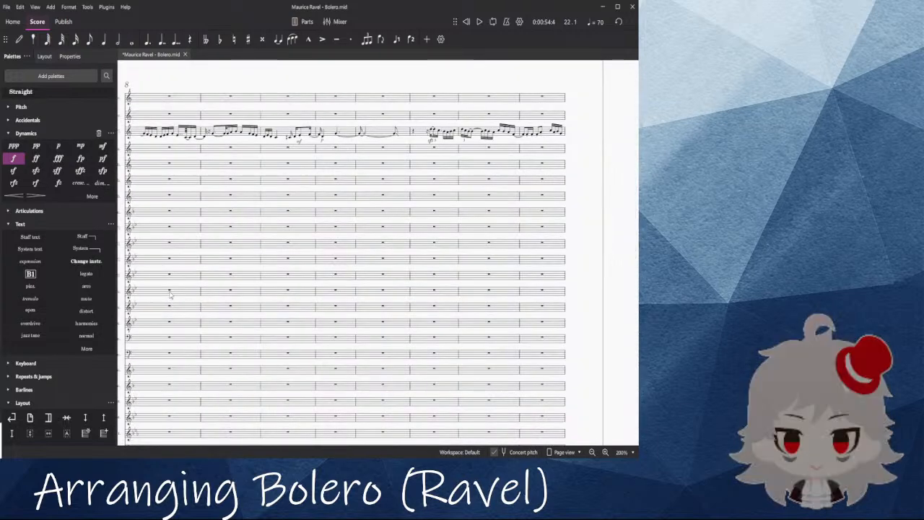
# Step: Play the score from measure 8 and stop it in measure 14
pyautogui.click(171, 295)
pyautogui.press('space')
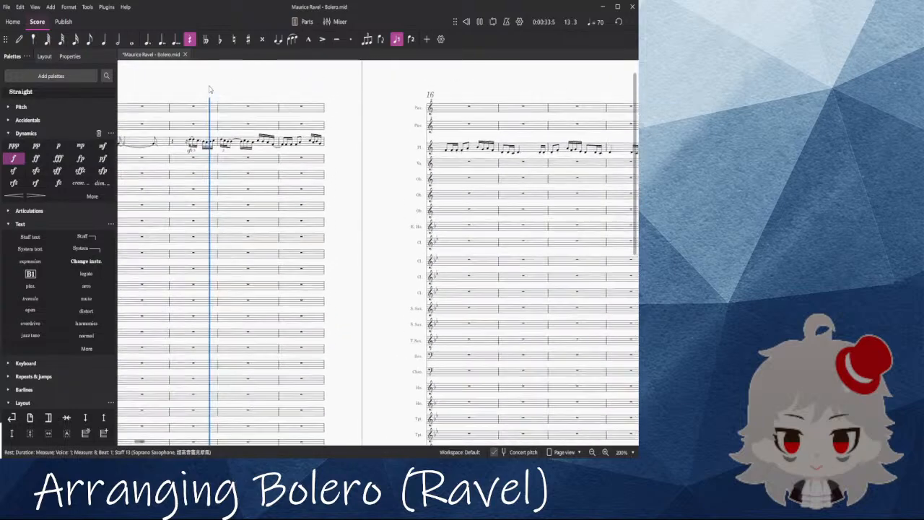
pyautogui.press('space')
pyautogui.press('Escape')
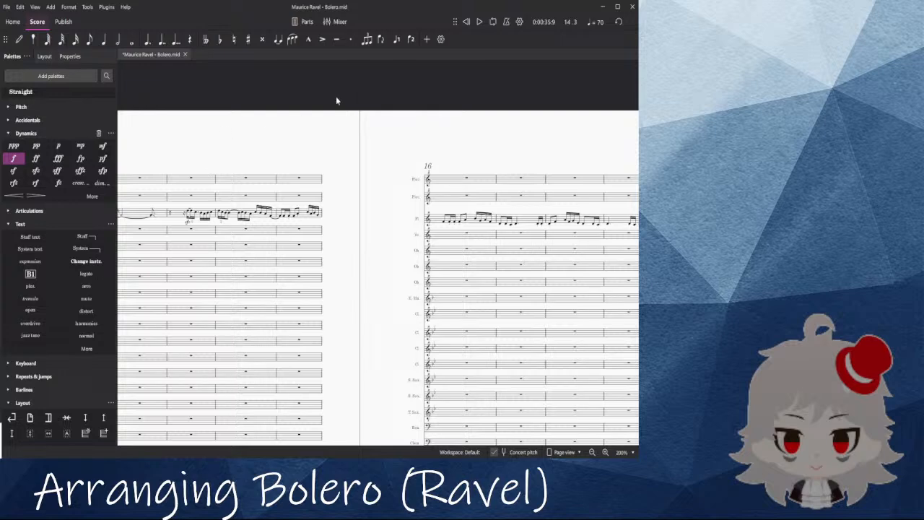
# Step: Examine the flute line on both sides of the page break at measure 16
pyautogui.moveTo(348, 100); pyautogui.dragTo(296, 101)
pyautogui.moveTo(460, 142); pyautogui.dragTo(373, 124)
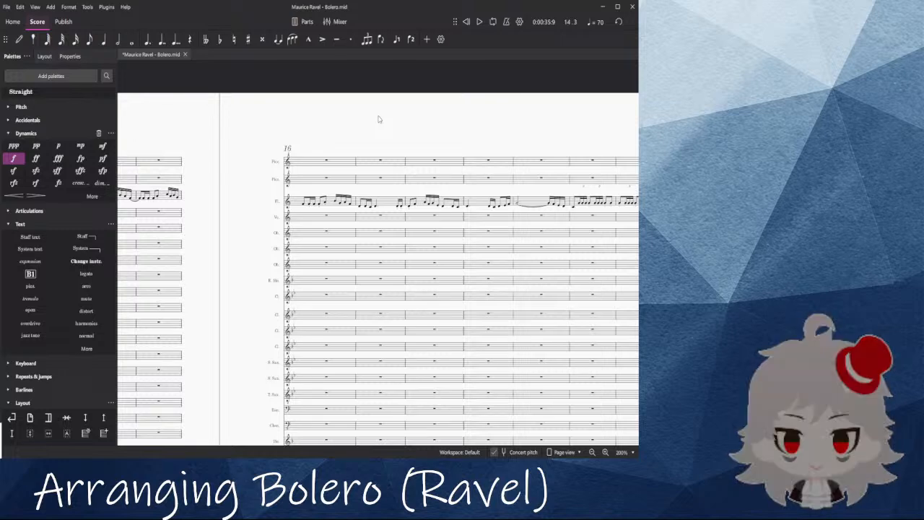
pyautogui.moveTo(257, 135); pyautogui.dragTo(421, 133)
pyautogui.moveTo(210, 175); pyautogui.dragTo(161, 199)
pyautogui.click(460, 151)
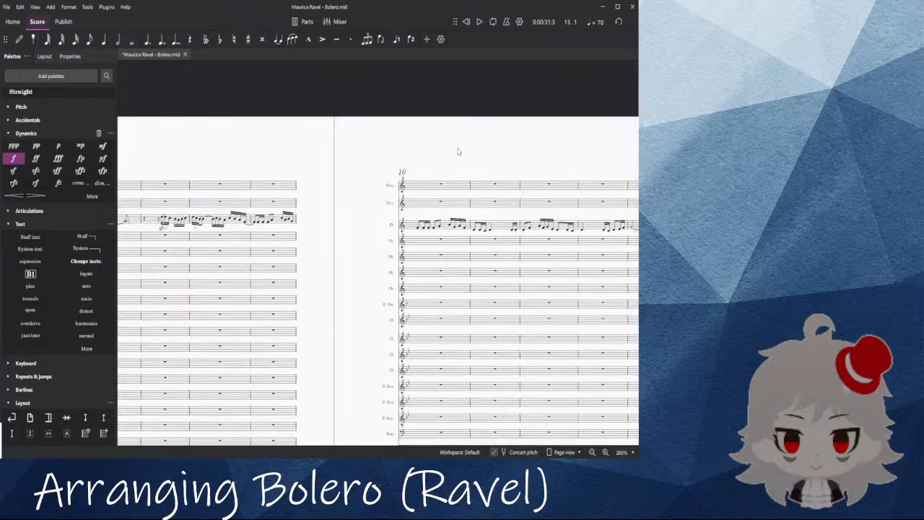
pyautogui.moveTo(341, 154); pyautogui.dragTo(473, 153)
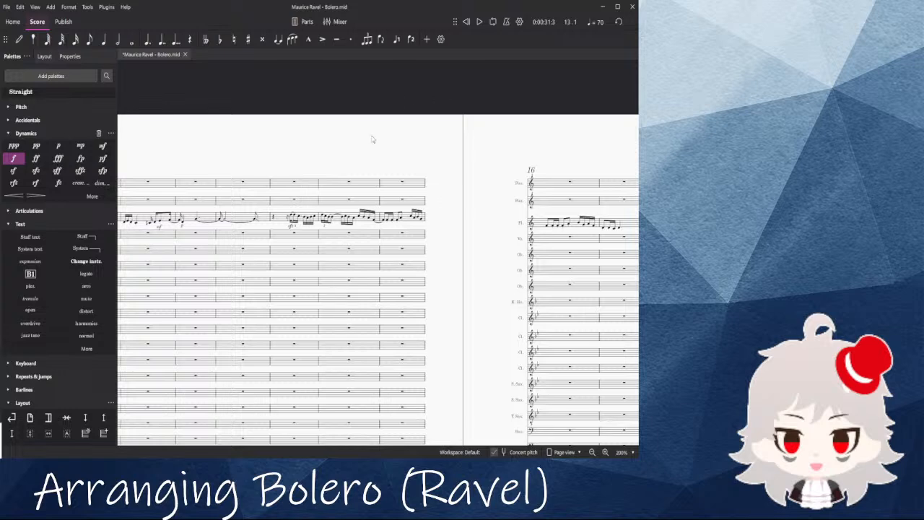
pyautogui.moveTo(341, 159); pyautogui.dragTo(343, 145)
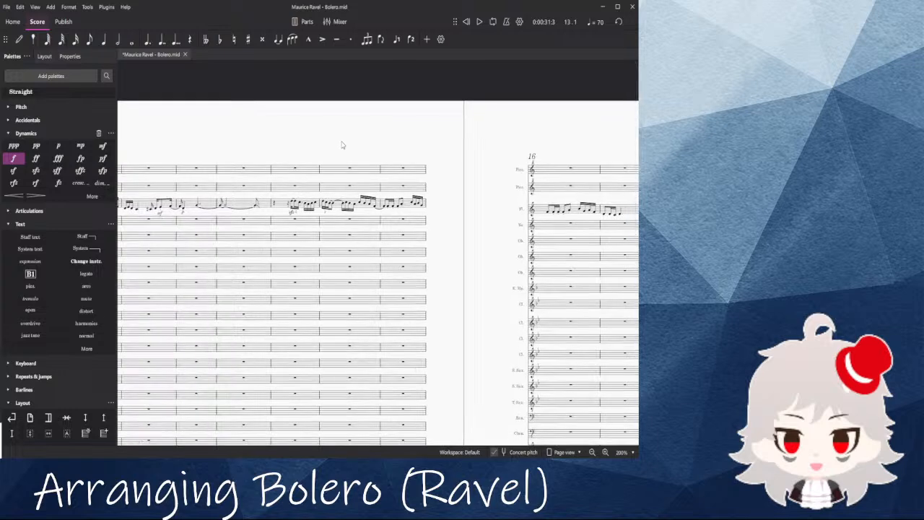
pyautogui.hscroll(-4, 304, 150)
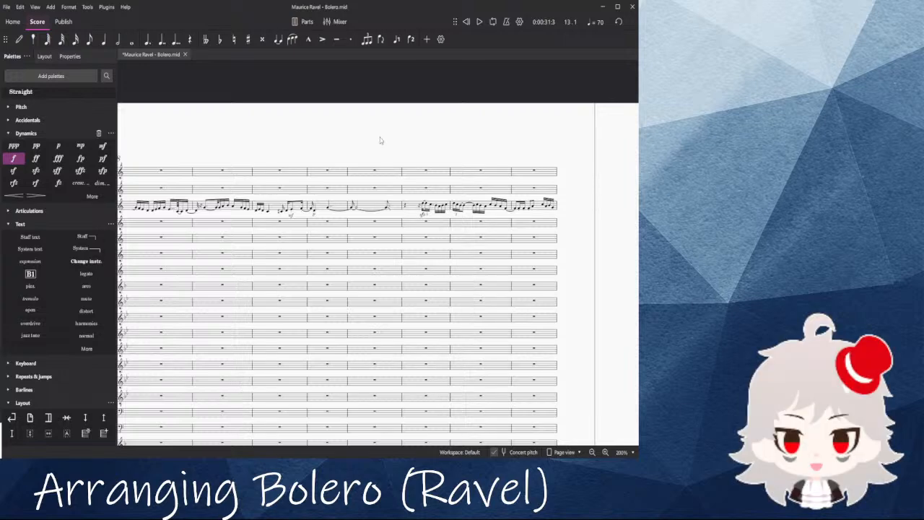
pyautogui.moveTo(380, 140); pyautogui.dragTo(371, 170)
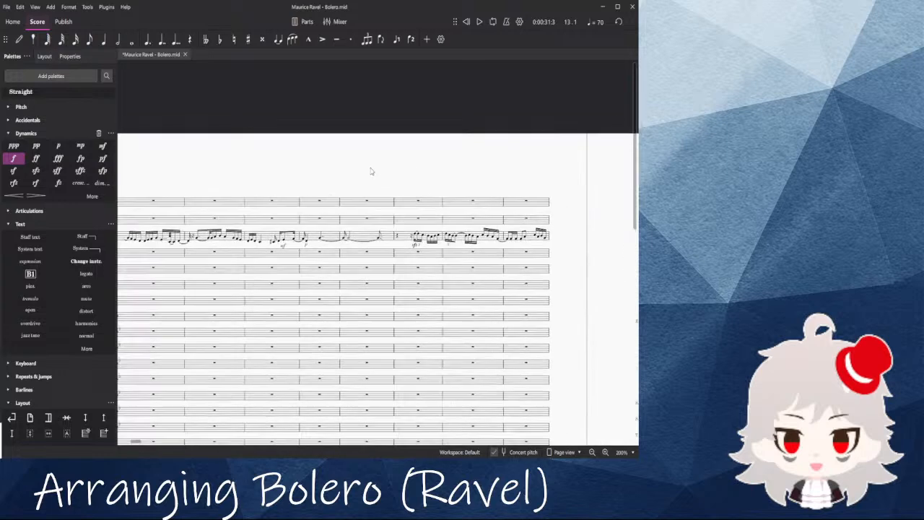
# Step: Examine the flute line of the second page, from its last measures back to measure 8 up close
pyautogui.click(153, 202)
pyautogui.scroll(3, 405, 124)
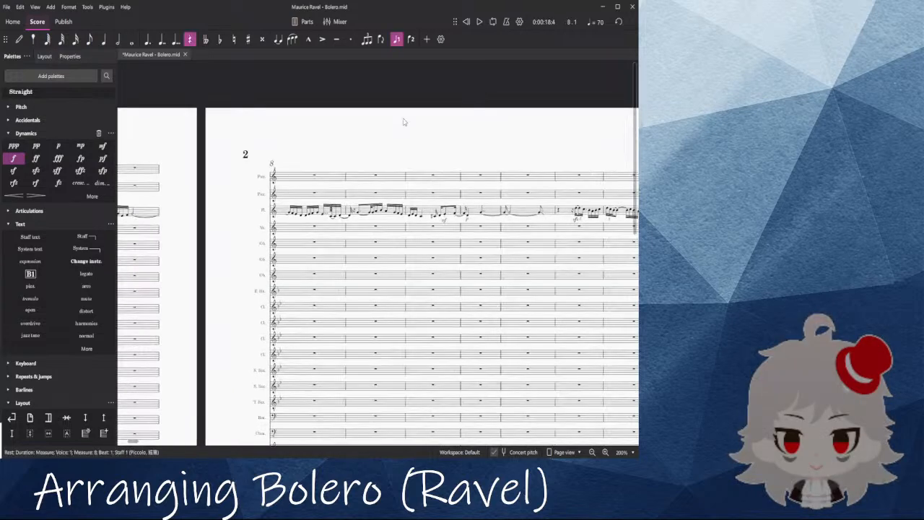
pyautogui.moveTo(510, 170); pyautogui.dragTo(358, 164)
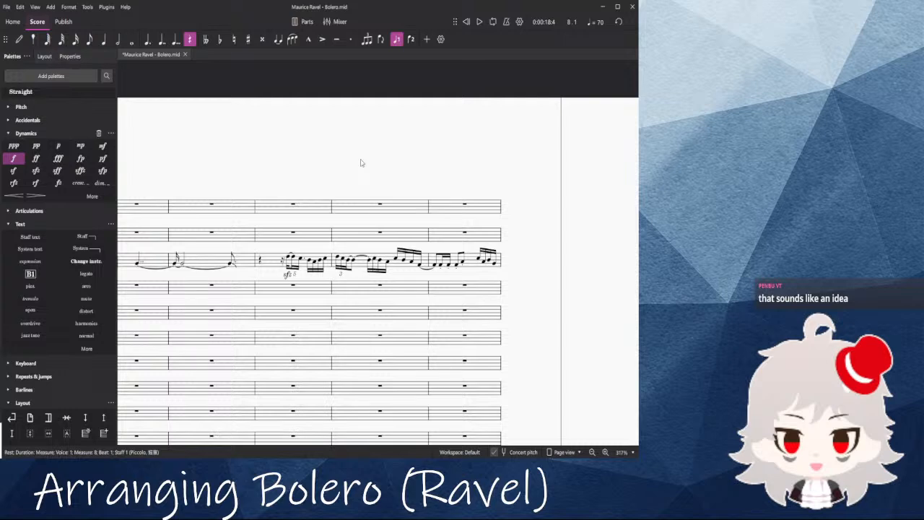
pyautogui.moveTo(365, 116); pyautogui.dragTo(506, 116)
pyautogui.moveTo(320, 139); pyautogui.dragTo(453, 138)
pyautogui.moveTo(237, 125); pyautogui.dragTo(424, 85)
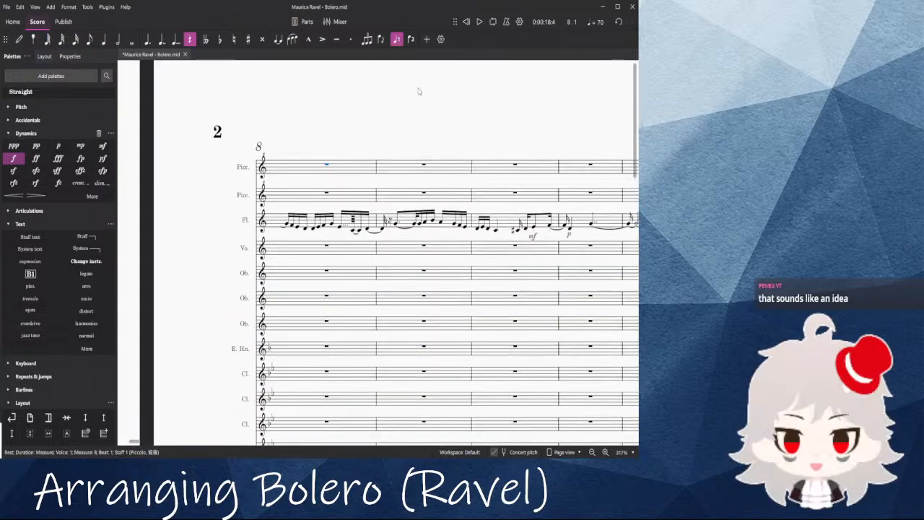
pyautogui.scroll(1, 352, 211)
pyautogui.scroll(1, 334, 220)
pyautogui.click(334, 220)
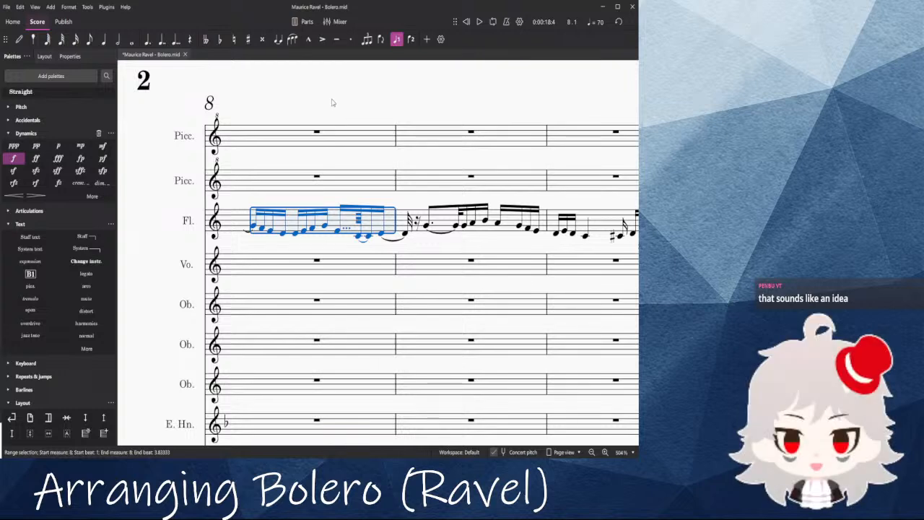
# Step: Play the score from the first piccolo's rest in measure 8 and stop it in measure 9
pyautogui.click(325, 113)
pyautogui.click(322, 136)
pyautogui.press('space')
pyautogui.scroll(-6, 336, 135)
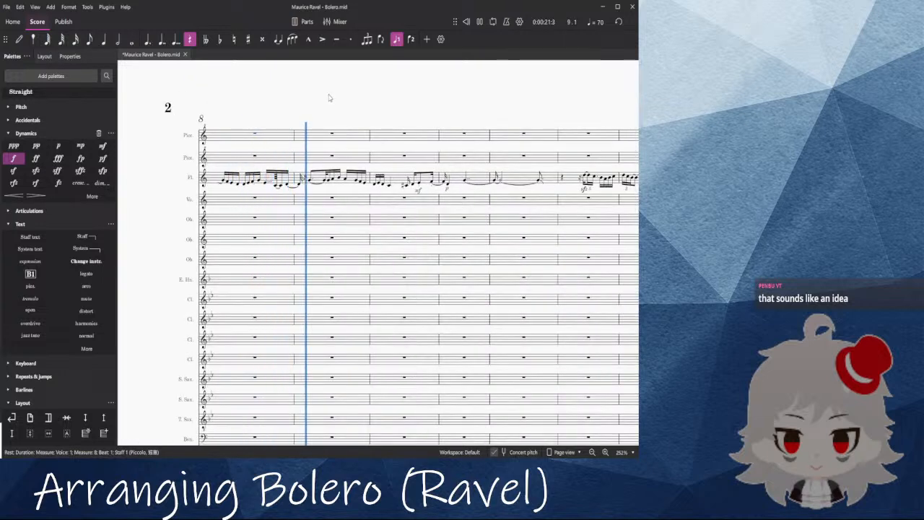
pyautogui.press('space')
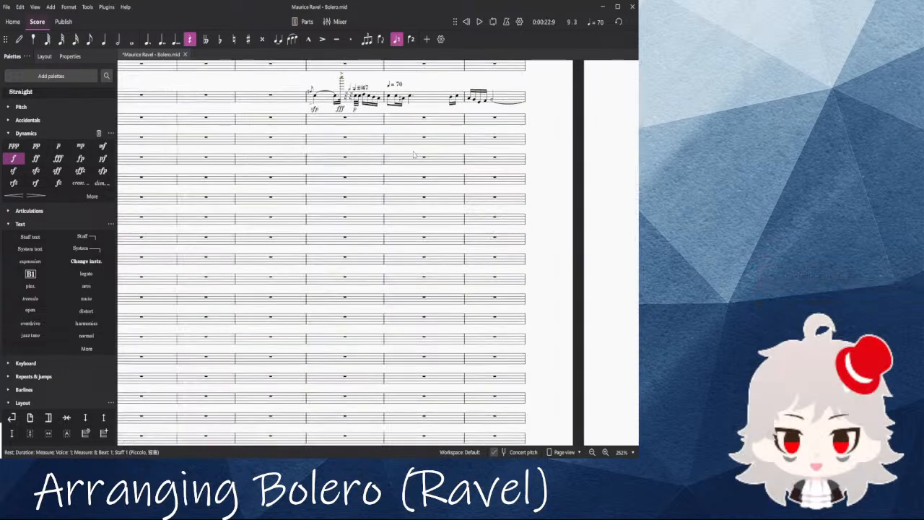
# Step: Play the score from the flute's C5 quarter note at the start of measure 5 and stop on beat 2
pyautogui.click(347, 160)
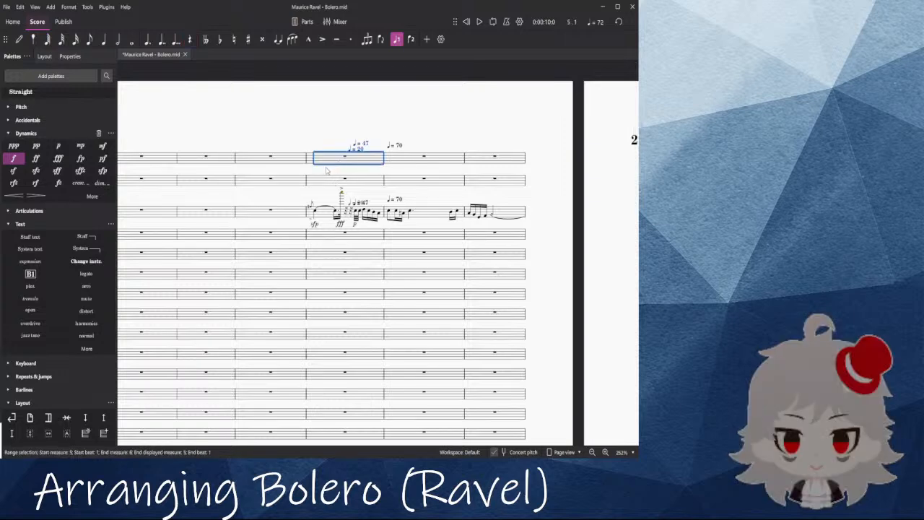
pyautogui.scroll(-2, 317, 166)
pyautogui.press('Escape')
pyautogui.click(314, 135)
pyautogui.press('space')
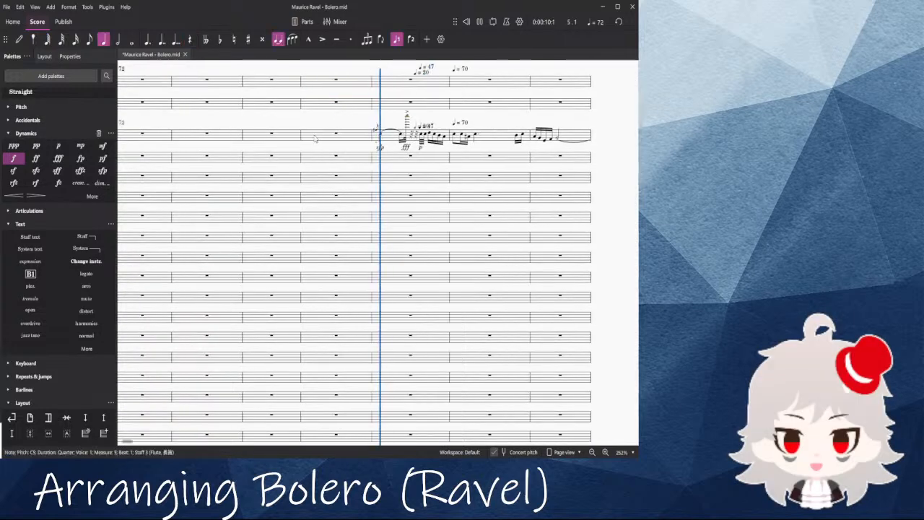
pyautogui.scroll(-5, 360, 209)
pyautogui.press('space')
pyautogui.press('Escape')
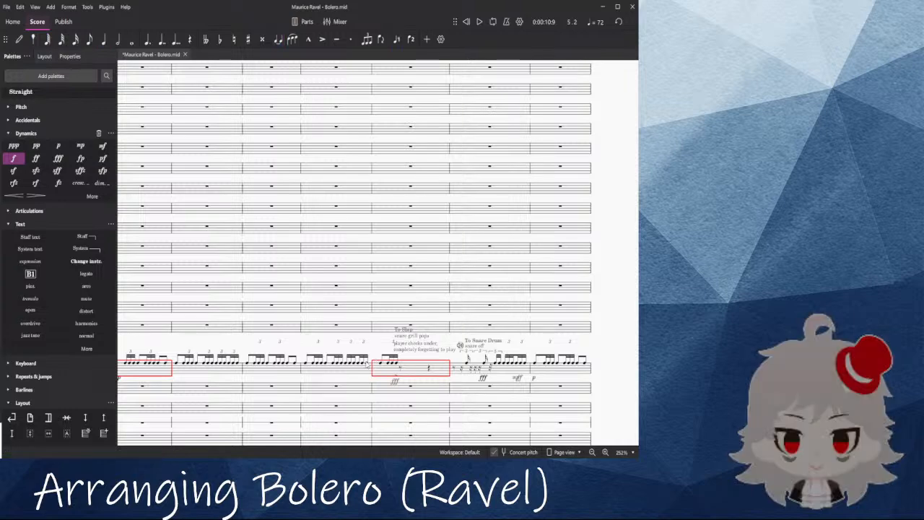
# Step: Examine the snare drum part around the slap instrument change in measure 5
pyautogui.scroll(6, 350, 364)
pyautogui.scroll(-5, 334, 365)
pyautogui.moveTo(223, 375); pyautogui.dragTo(246, 283)
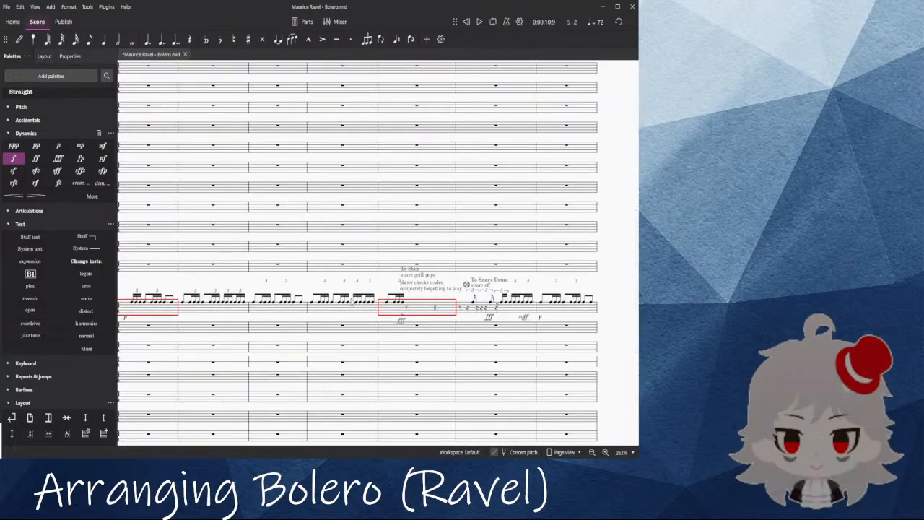
pyautogui.scroll(-5, 352, 299)
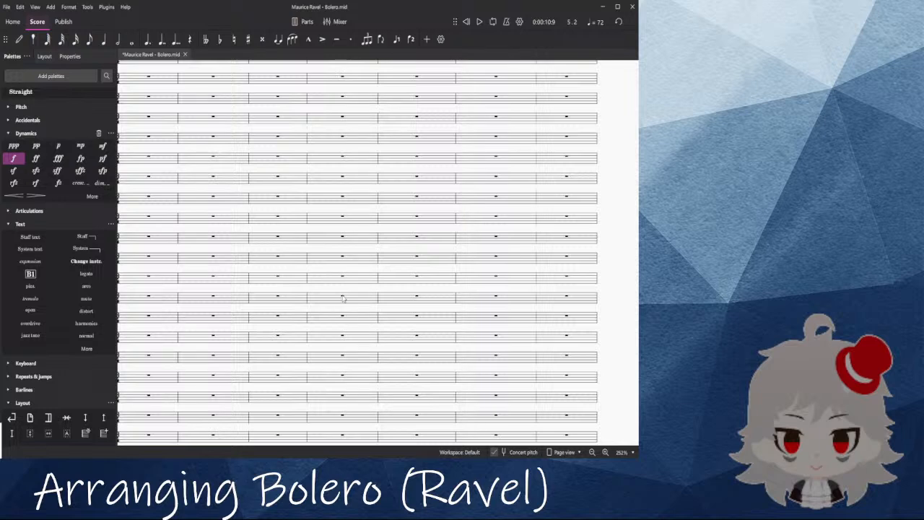
pyautogui.click(342, 297)
pyautogui.press('Escape')
# Step: Play the score from the second piccolo's rest in measure 8 through to measure 15, following the snare drum and string staves
pyautogui.moveTo(614, 186); pyautogui.dragTo(111, 175)
pyautogui.scroll(3, 303, 234)
pyautogui.scroll(1, 303, 233)
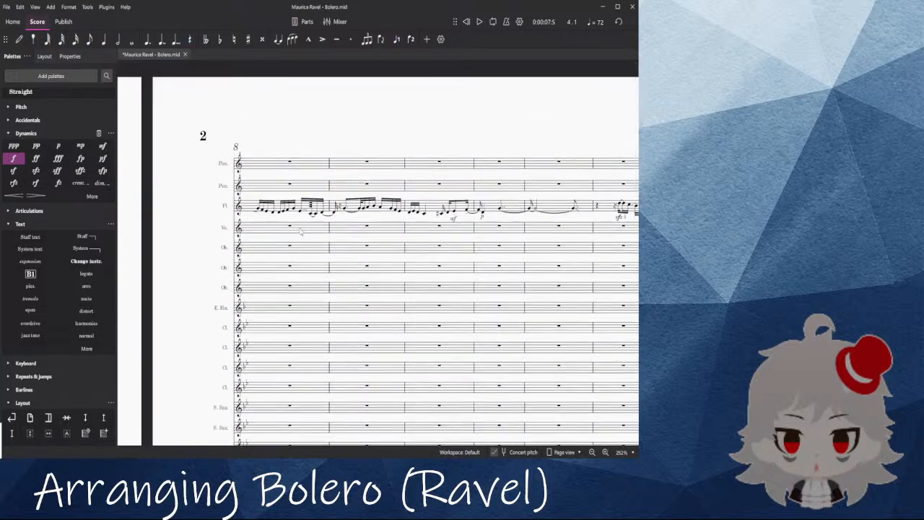
pyautogui.click(290, 186)
pyautogui.click(290, 186)
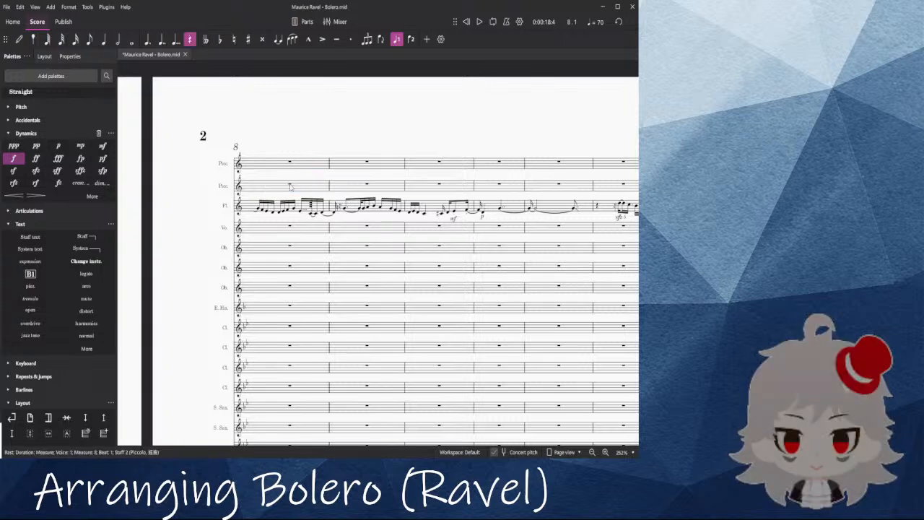
pyautogui.moveTo(433, 129); pyautogui.dragTo(446, 123)
pyautogui.keyDown('ctrl'); pyautogui.scroll(2, 357, 118); pyautogui.keyUp('ctrl')
pyautogui.press('space')
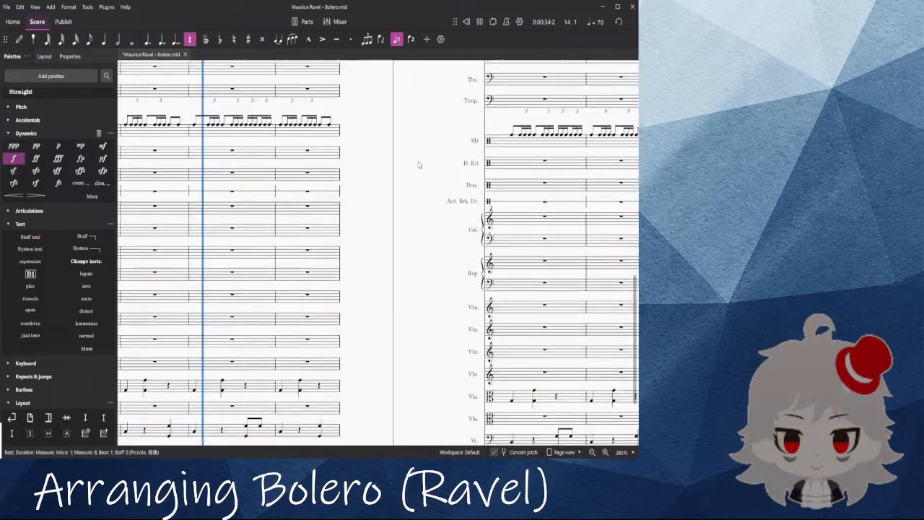
pyautogui.scroll(-6, 420, 155)
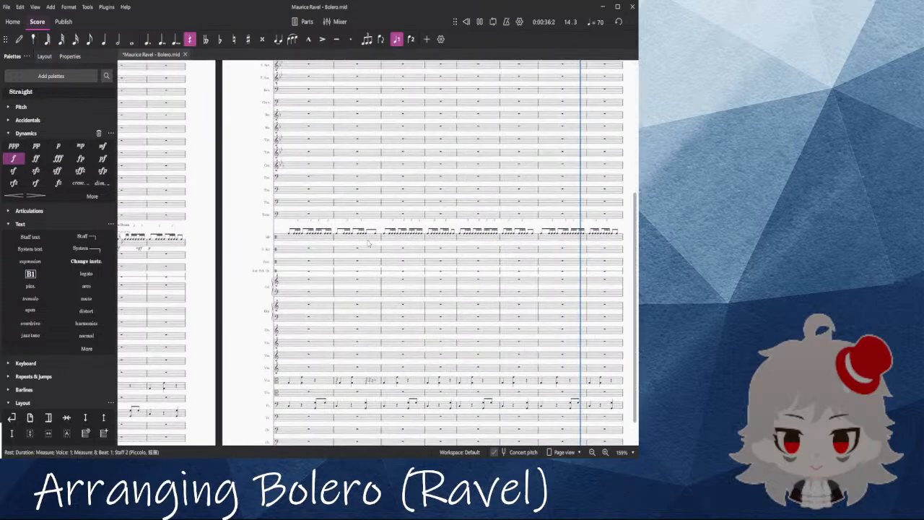
pyautogui.press('space')
# Step: Examine the page starting at measure 16, from the percussion and strings up to the flute line
pyautogui.moveTo(633, 232); pyautogui.dragTo(225, 242)
pyautogui.click(276, 241)
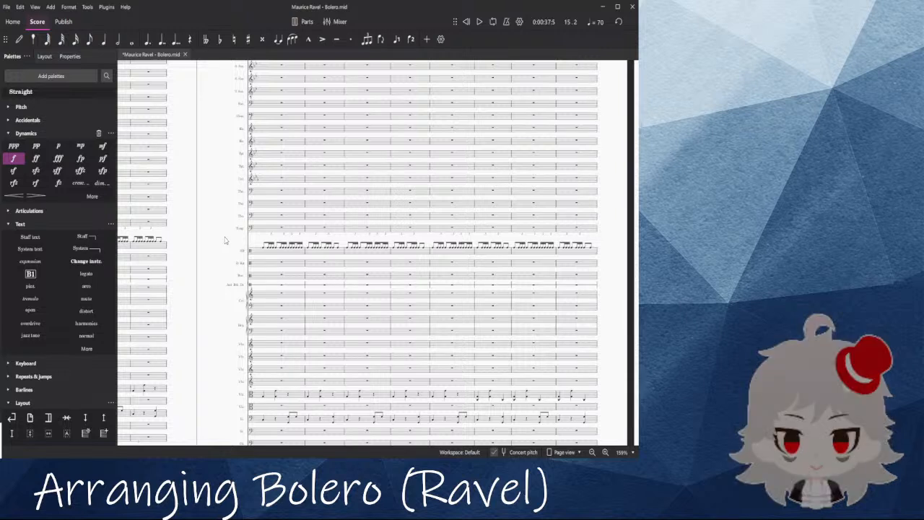
pyautogui.moveTo(225, 239); pyautogui.dragTo(239, 237)
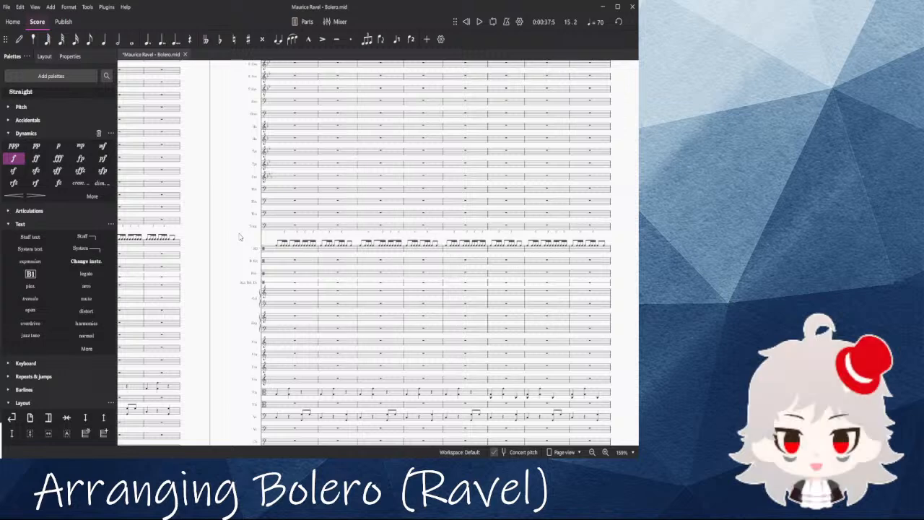
pyautogui.scroll(5, 251, 245)
pyautogui.moveTo(224, 149); pyautogui.dragTo(160, 447)
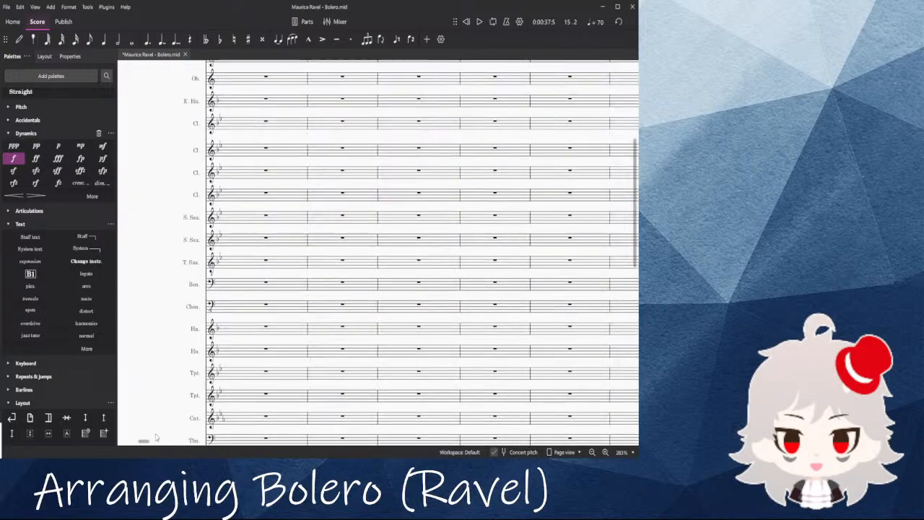
pyautogui.moveTo(152, 111); pyautogui.dragTo(305, 448)
pyautogui.moveTo(508, 186); pyautogui.dragTo(429, 89)
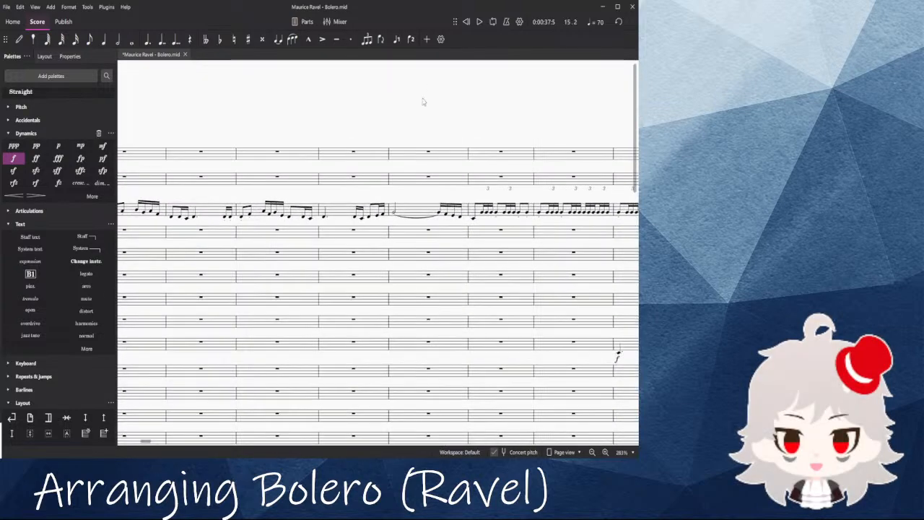
pyautogui.moveTo(201, 149); pyautogui.dragTo(339, 135)
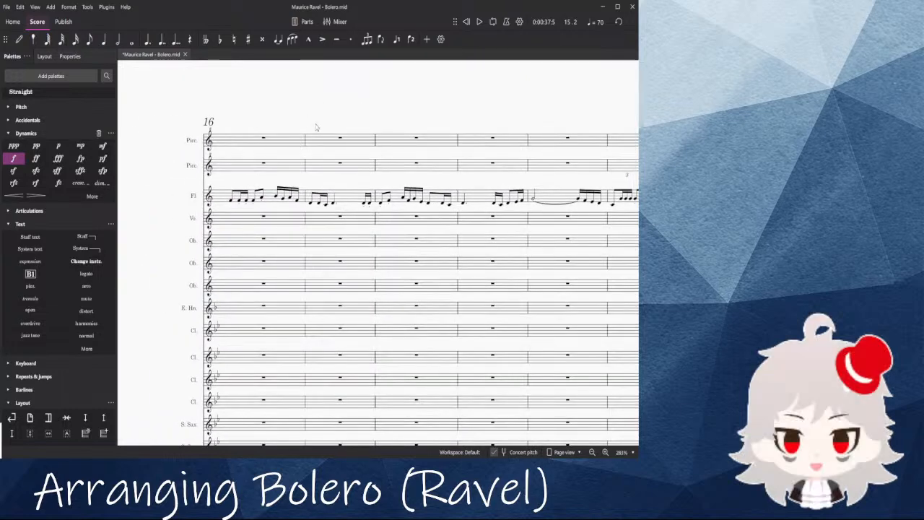
# Step: Play the score from measure 22 into the clarinet solo and stop it at measure 28
pyautogui.click(263, 142)
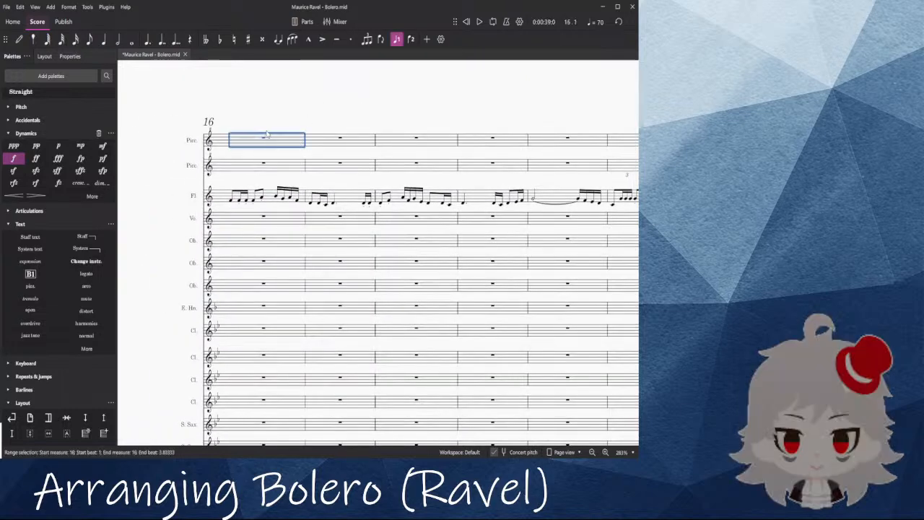
pyautogui.click(263, 142)
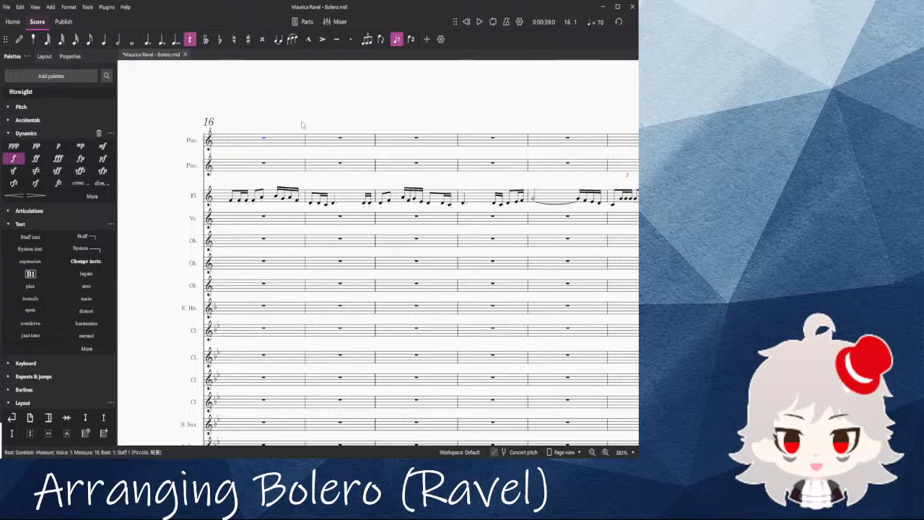
pyautogui.hscroll(5, 417, 153)
pyautogui.click(418, 150)
pyautogui.press('space')
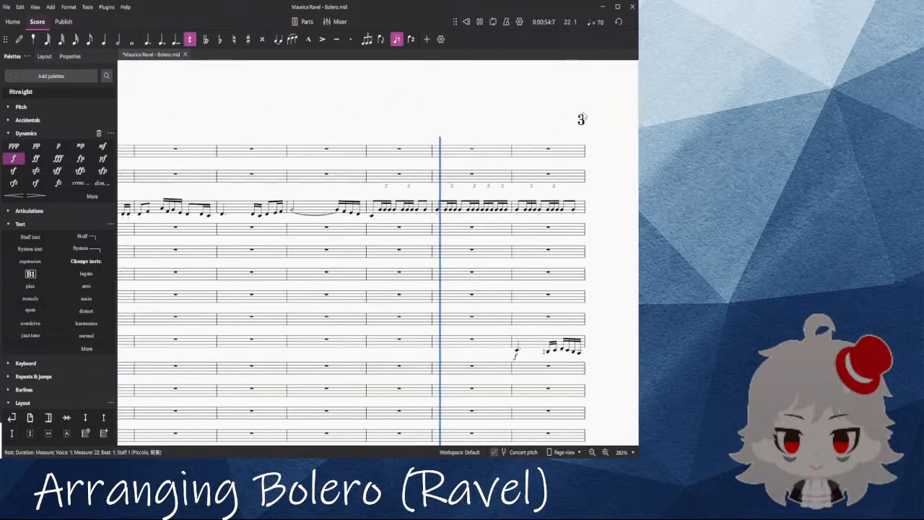
pyautogui.moveTo(610, 137); pyautogui.dragTo(171, 155)
pyautogui.scroll(-5, 505, 141)
pyautogui.scroll(-1, 506, 140)
pyautogui.scroll(-1, 505, 141)
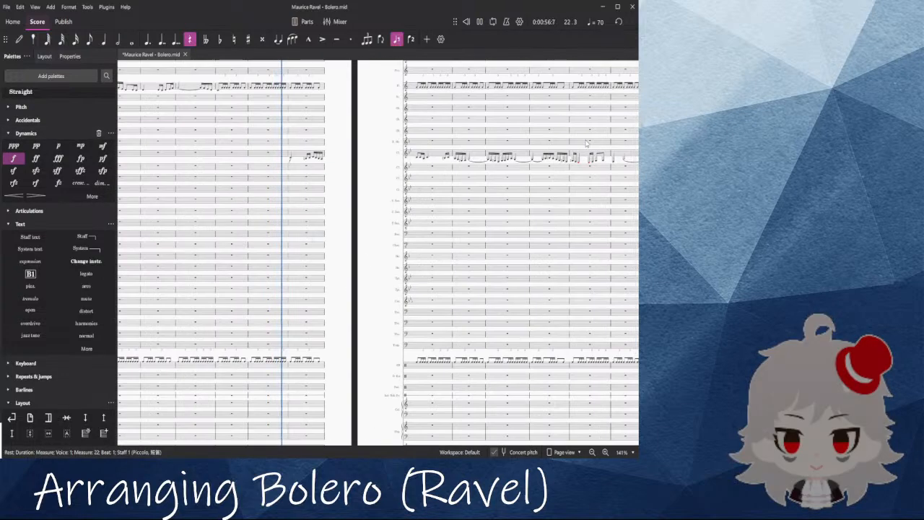
pyautogui.moveTo(585, 144); pyautogui.dragTo(376, 151)
pyautogui.press('space')
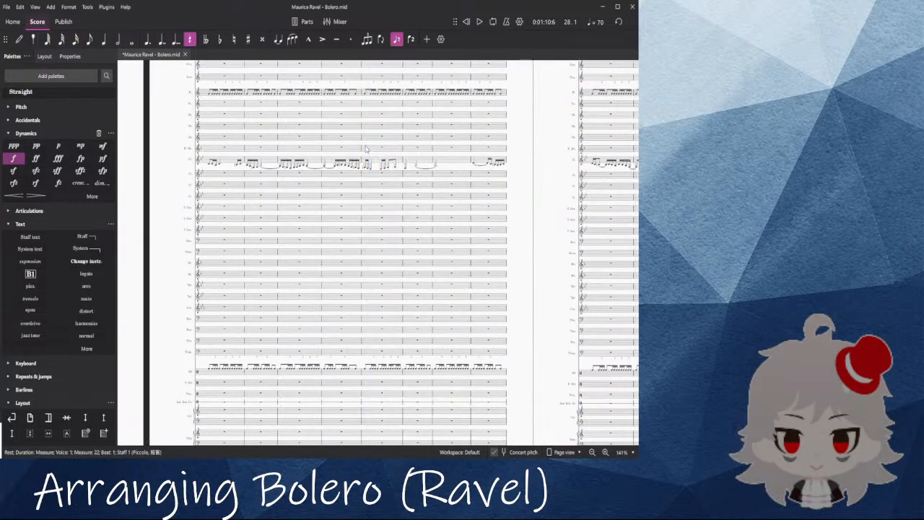
# Step: Examine the snare drum staff around measure 24 and the flute staff on the page starting at measure 16
pyautogui.scroll(-3, 374, 154)
pyautogui.scroll(10, 381, 182)
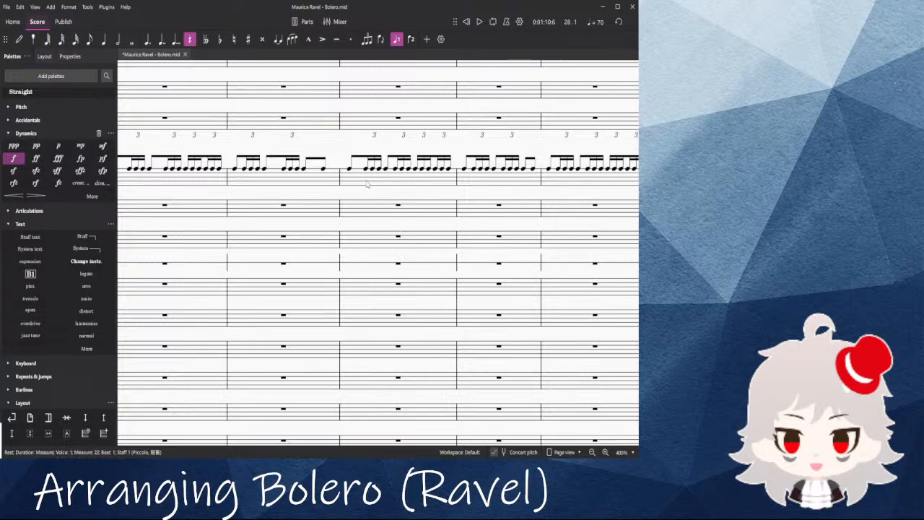
pyautogui.moveTo(336, 153); pyautogui.dragTo(334, 289)
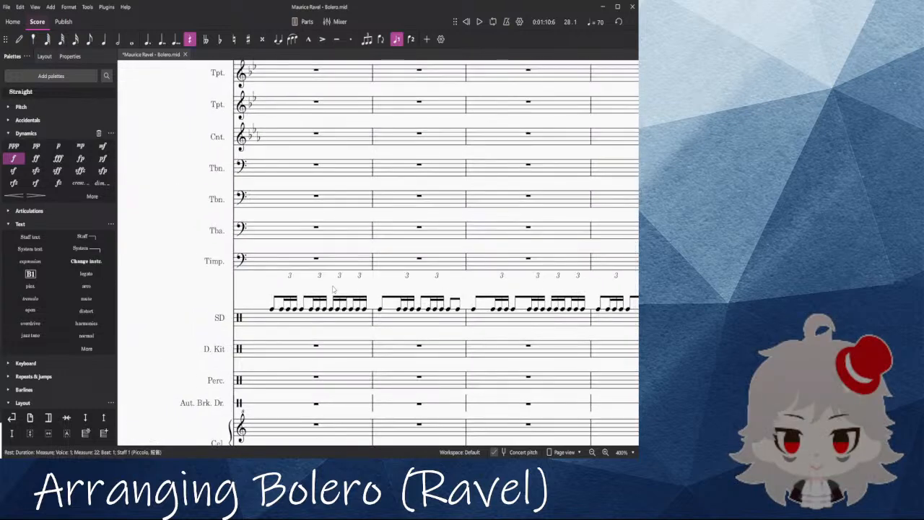
pyautogui.scroll(-7, 317, 261)
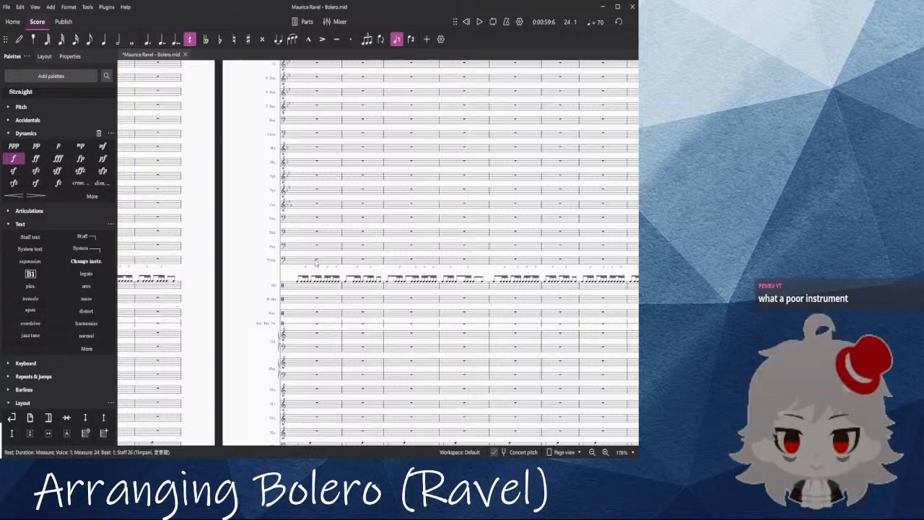
pyautogui.moveTo(249, 259); pyautogui.dragTo(488, 258)
pyautogui.moveTo(424, 170); pyautogui.dragTo(557, 363)
pyautogui.click(266, 85)
pyautogui.moveTo(203, 106); pyautogui.dragTo(404, 96)
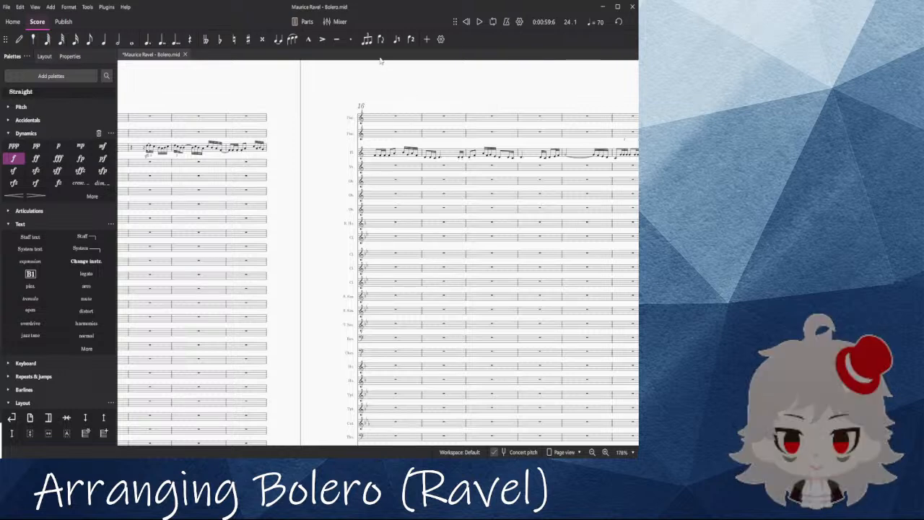
# Step: Play the score from measure 16, then play the measures around 8 and 9 and stop at the viola part in measure 9
pyautogui.click(396, 118)
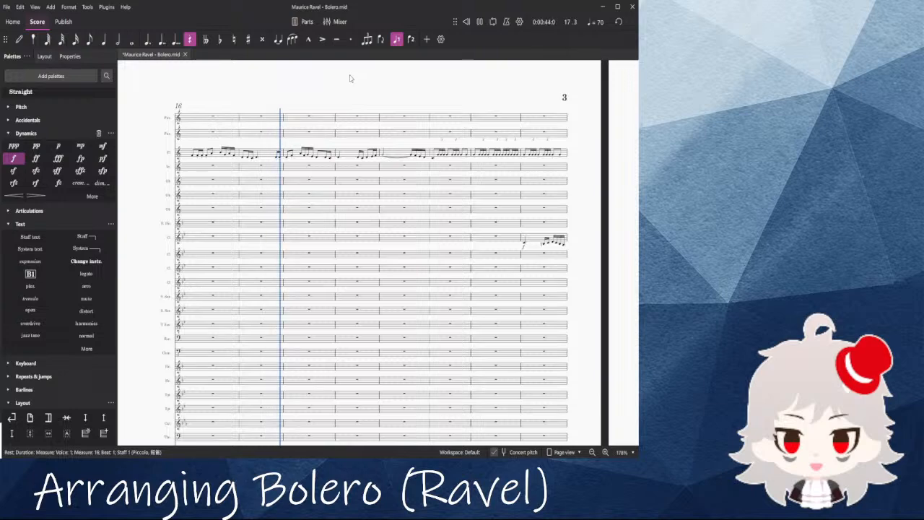
pyautogui.scroll(-5, 342, 112)
pyautogui.moveTo(227, 270); pyautogui.dragTo(526, 286)
pyautogui.press('space')
pyautogui.press('space')
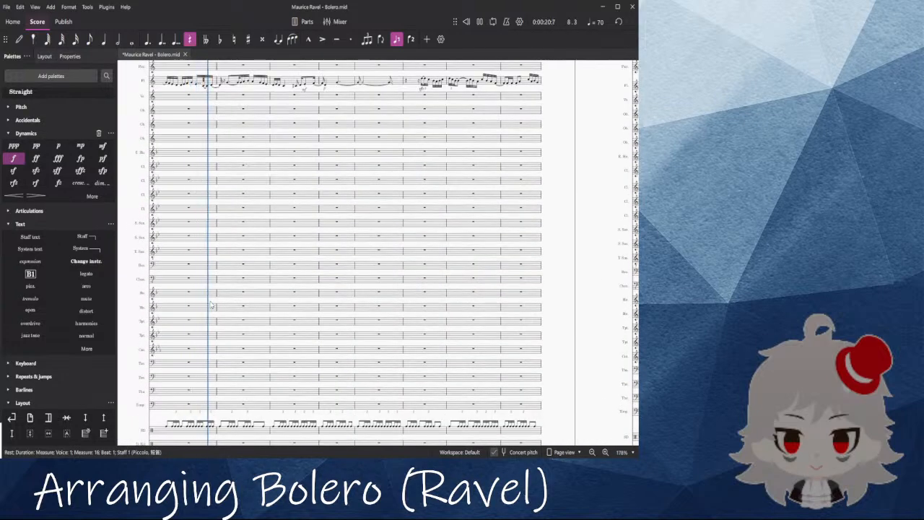
pyautogui.scroll(5, 256, 291)
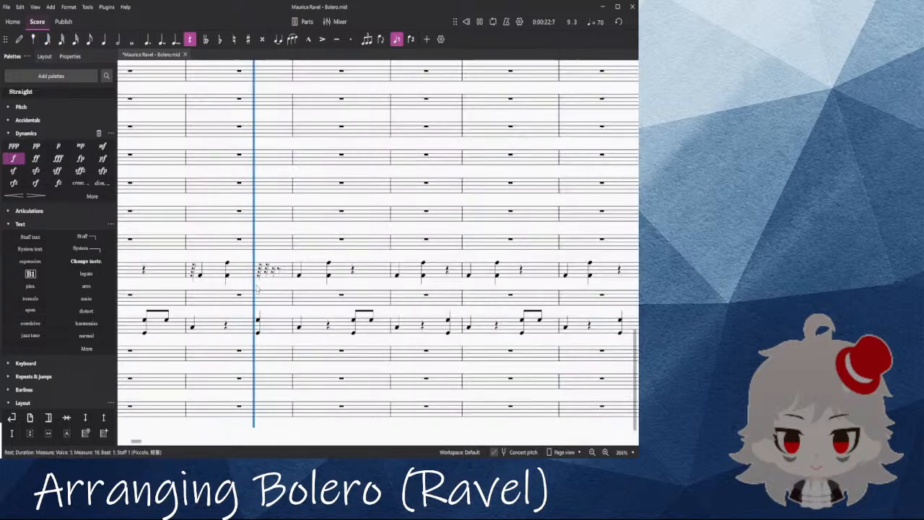
pyautogui.press('space')
# Step: Add fff to the first viola note of measure 9 and mf to its second-beat chord
pyautogui.scroll(2, 256, 291)
pyautogui.click(183, 274)
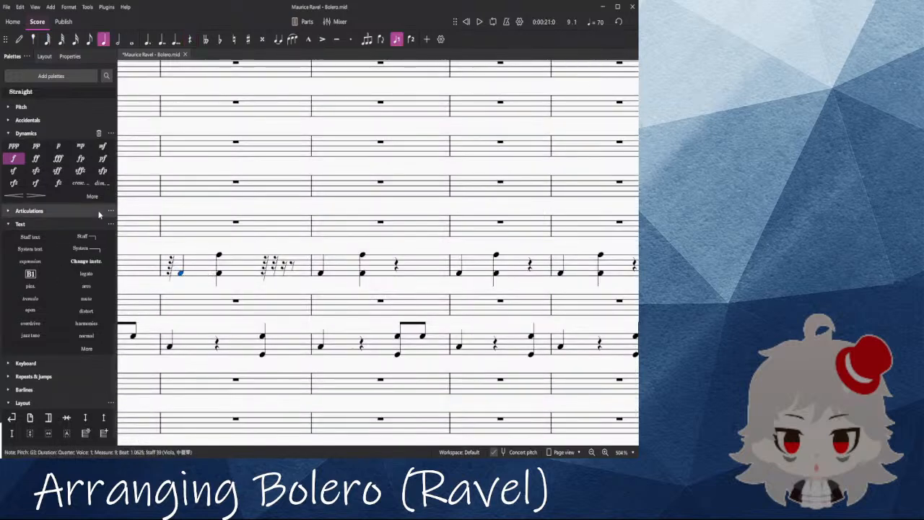
pyautogui.click(58, 159)
pyautogui.press('v')
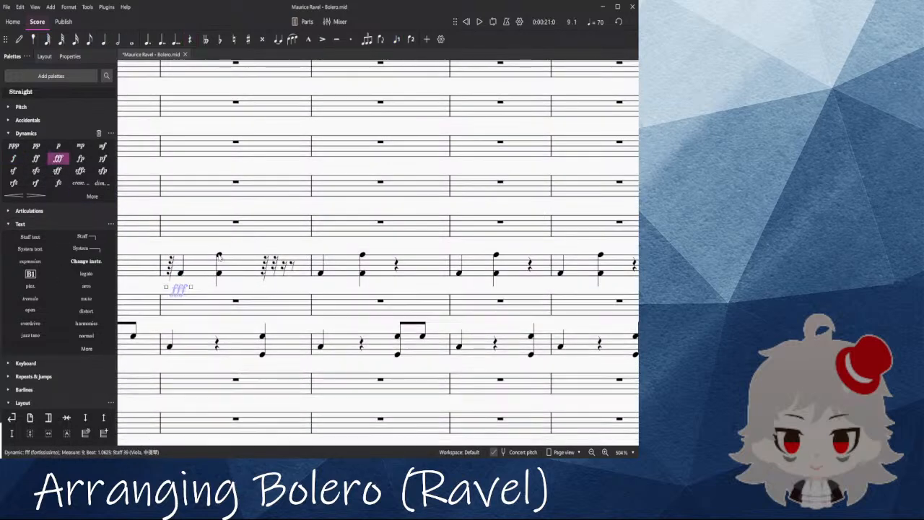
pyautogui.press('space')
pyautogui.press('space')
pyautogui.click(101, 147)
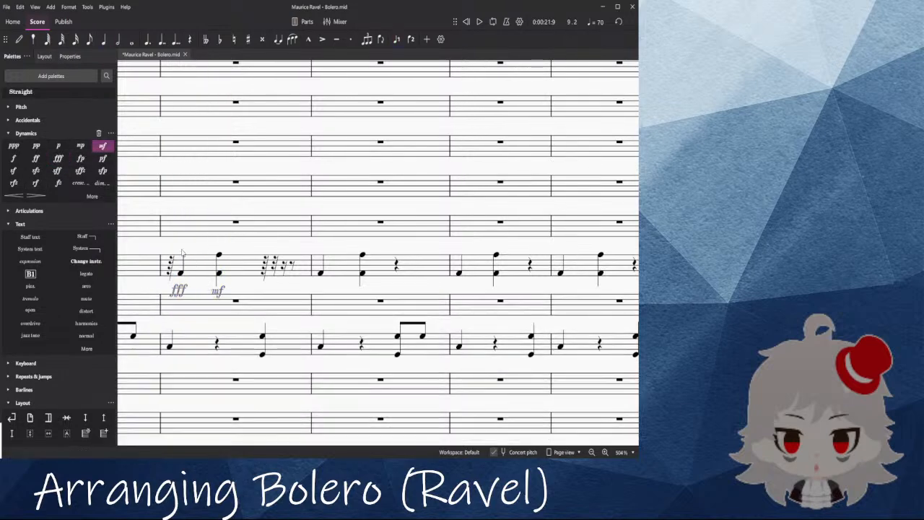
# Step: Shorten the first viola G3 in measure 9 to a 32nd note and add two more 32nd-note G3s after it
pyautogui.click(255, 250)
pyautogui.scroll(10, 41, 173)
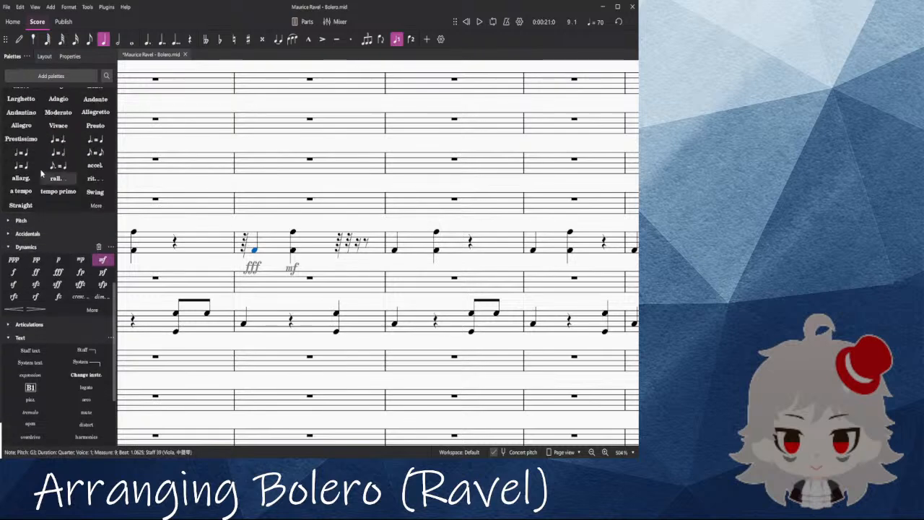
pyautogui.scroll(4, 190, 221)
pyautogui.press('2')
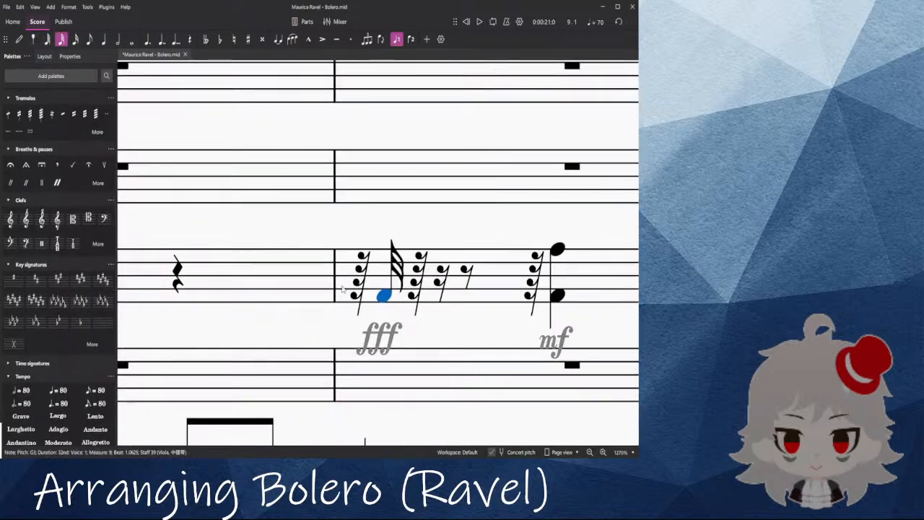
pyautogui.press('n')
pyautogui.click(431, 297)
pyautogui.click(433, 296)
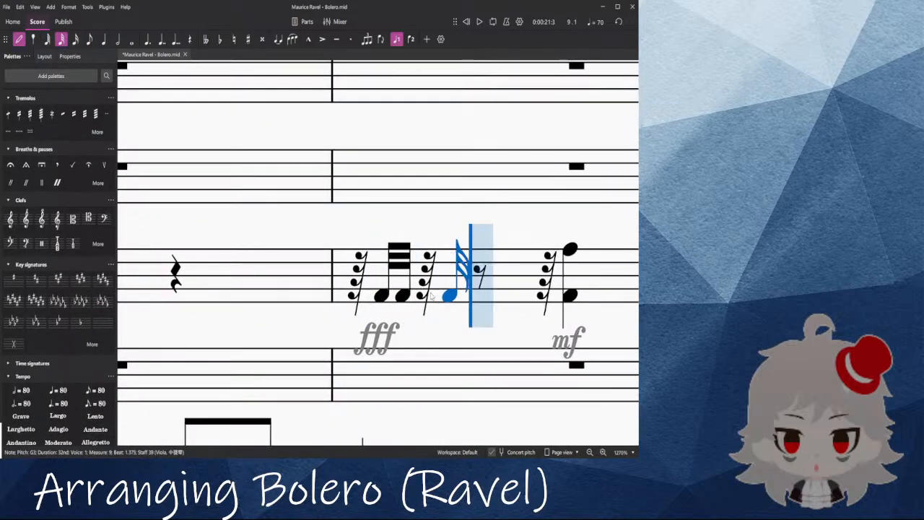
pyautogui.press('Escape')
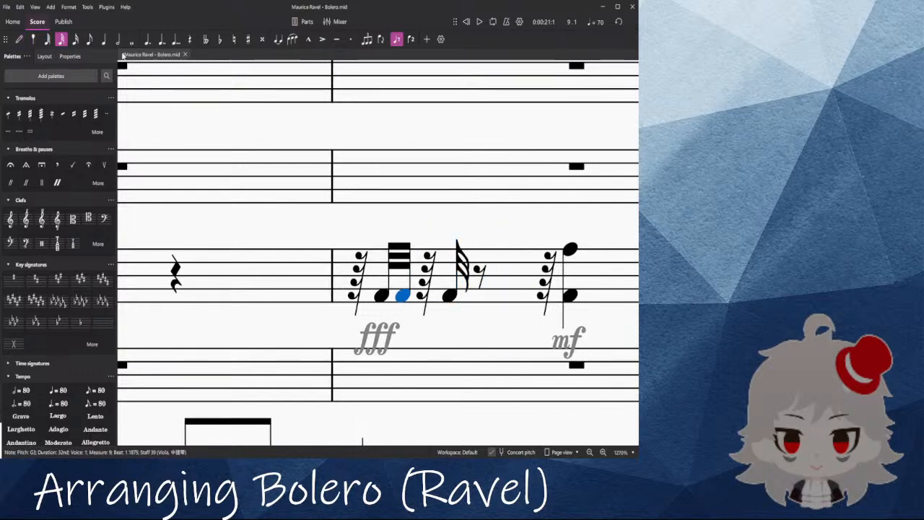
# Step: Rework the added viola G3s in measure 9 into a 16th note and a 64th tied to a final G3, and play the result
pyautogui.press('4')
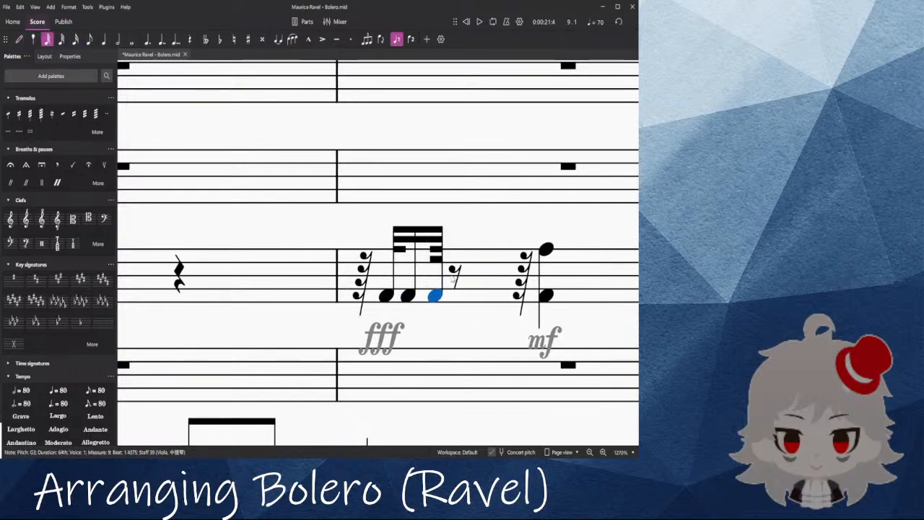
pyautogui.click(456, 295)
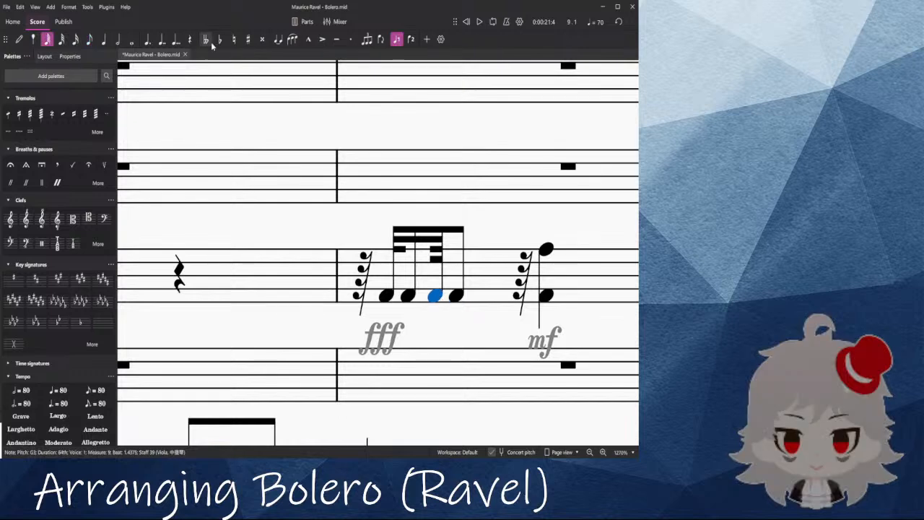
pyautogui.click(278, 40)
pyautogui.scroll(-5, 210, 259)
pyautogui.click(193, 268)
pyautogui.press('space')
pyautogui.scroll(-3, 260, 248)
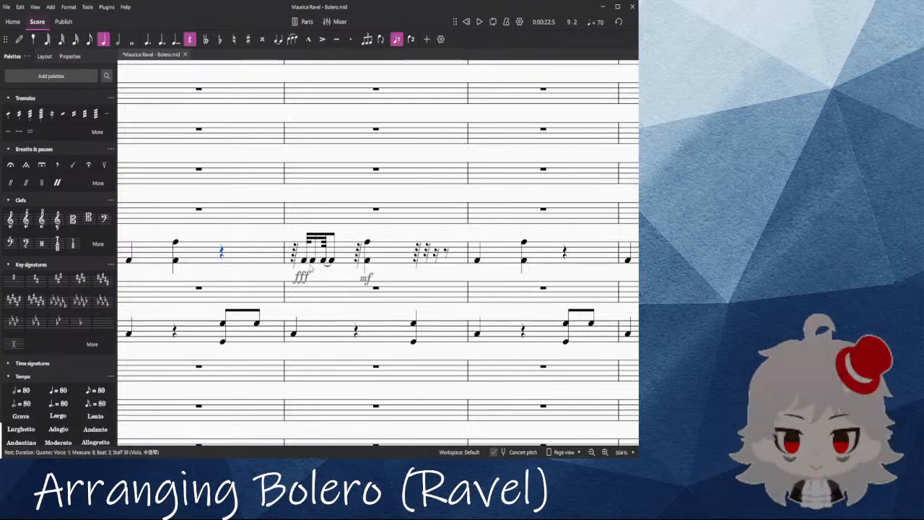
# Step: Add a decrescendo hairpin from the second viola G3 in measure 9 to the second-beat chord and play it from measure 8
pyautogui.click(313, 261)
pyautogui.keyDown('shift'); pyautogui.click(359, 261); pyautogui.keyUp('shift')
pyautogui.scroll(-3, 62, 360)
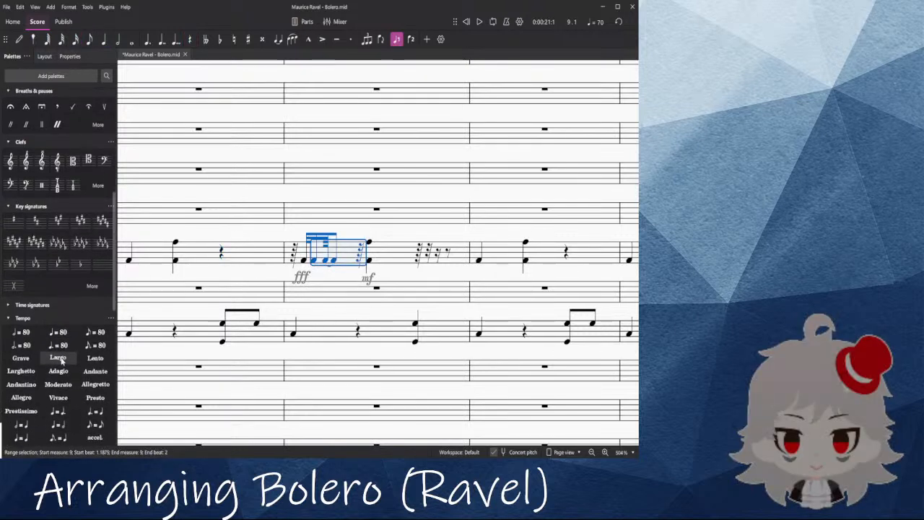
pyautogui.scroll(-4, 65, 329)
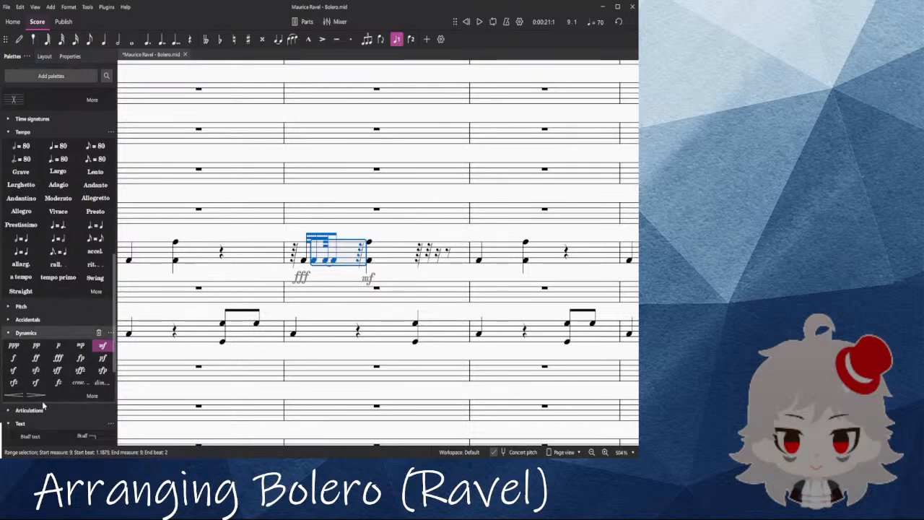
pyautogui.click(37, 388)
pyautogui.hscroll(-5, 312, 249)
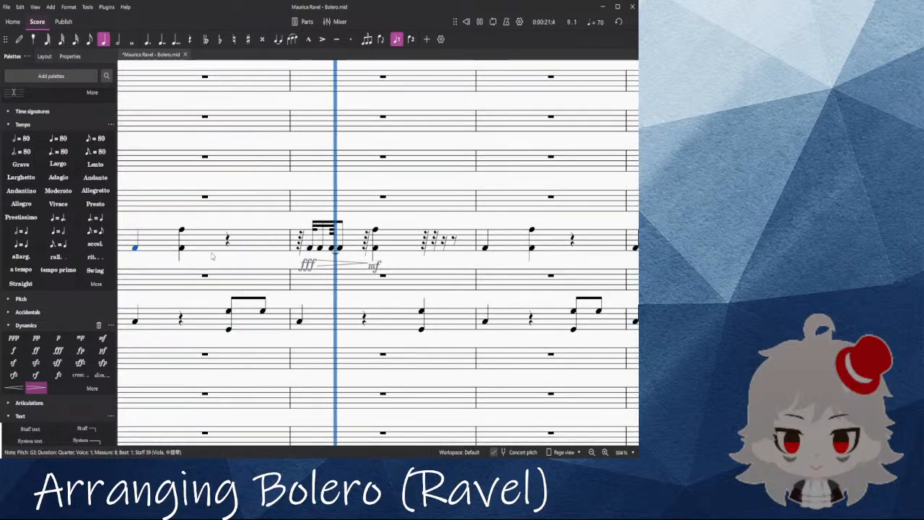
pyautogui.press('space')
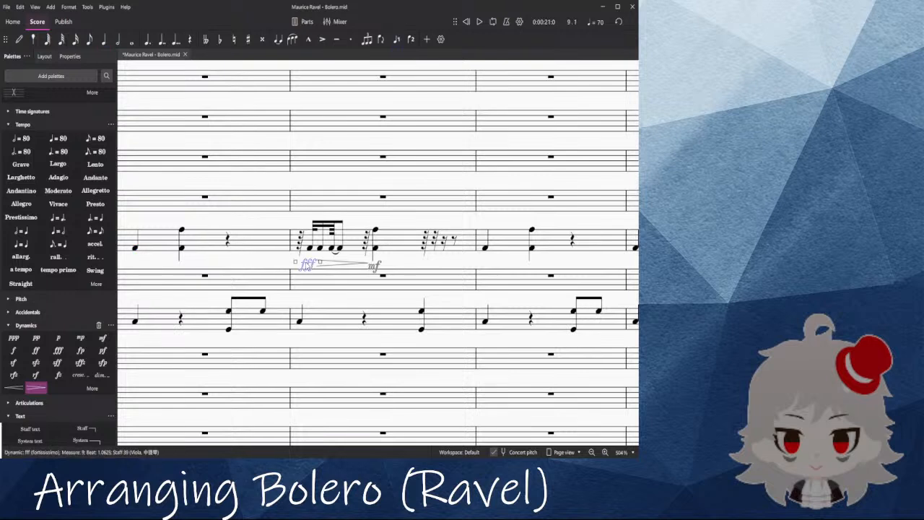
# Step: Replace the fff on the first viola note of measure 9 with f and play the passage from measure 8
pyautogui.press('Delete')
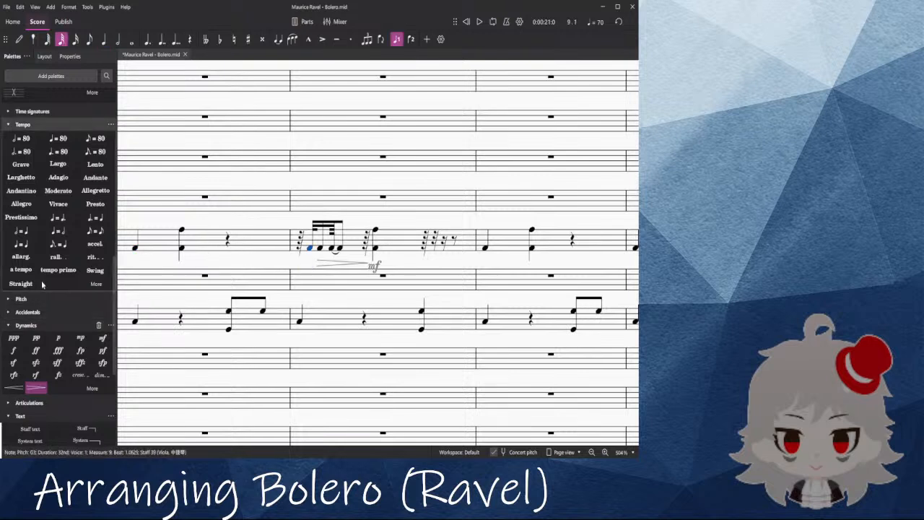
pyautogui.click(13, 351)
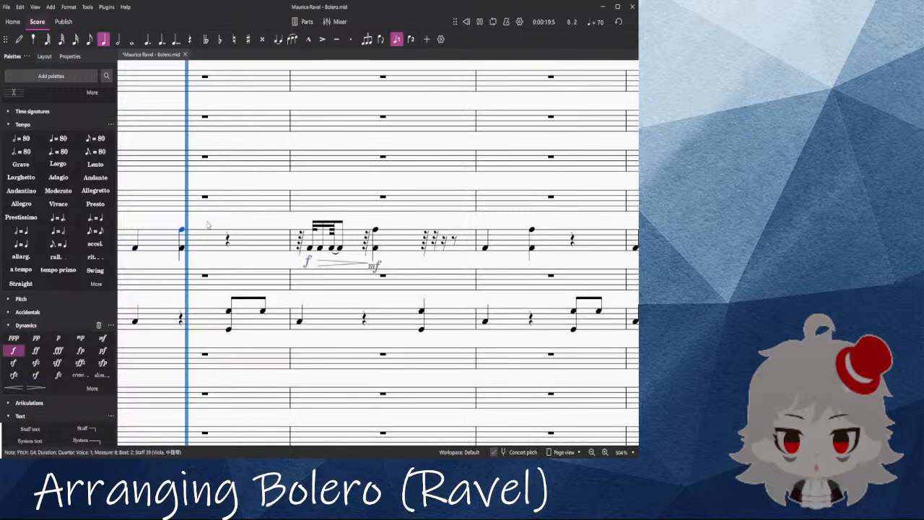
pyautogui.press('space')
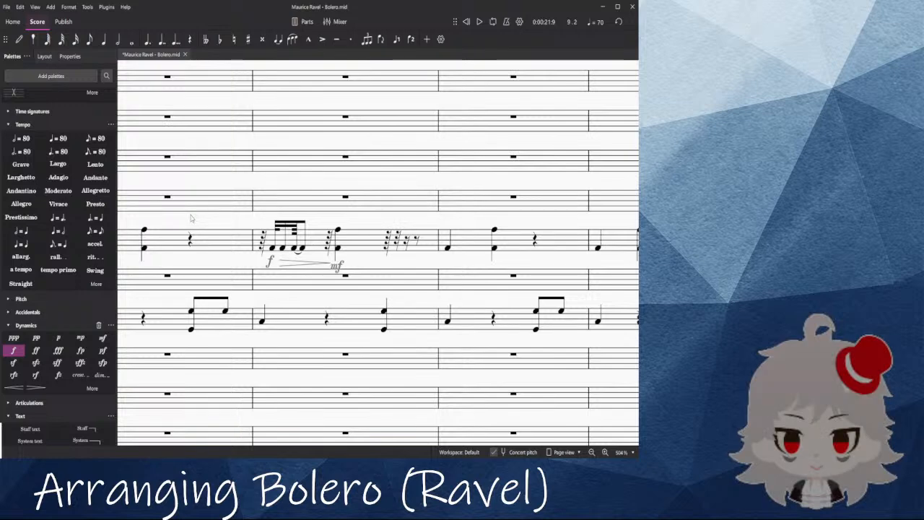
pyautogui.moveTo(185, 226); pyautogui.dragTo(407, 311)
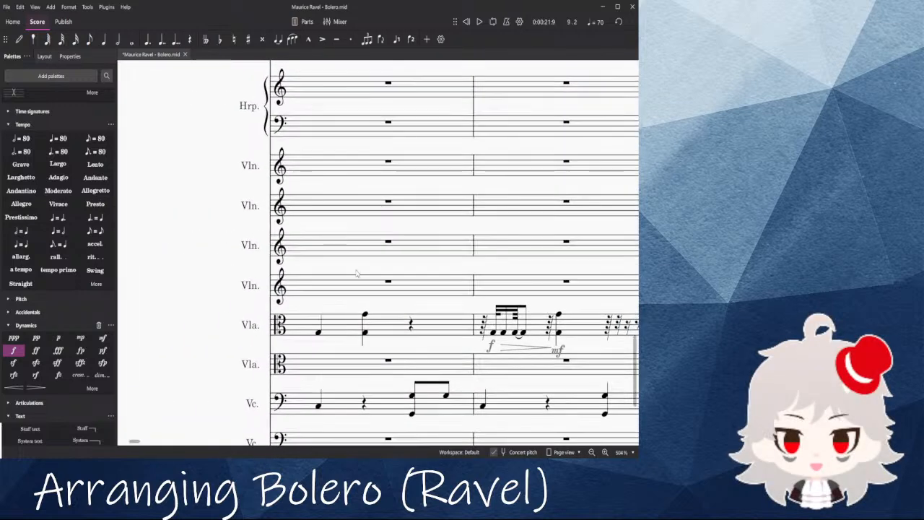
pyautogui.click(387, 244)
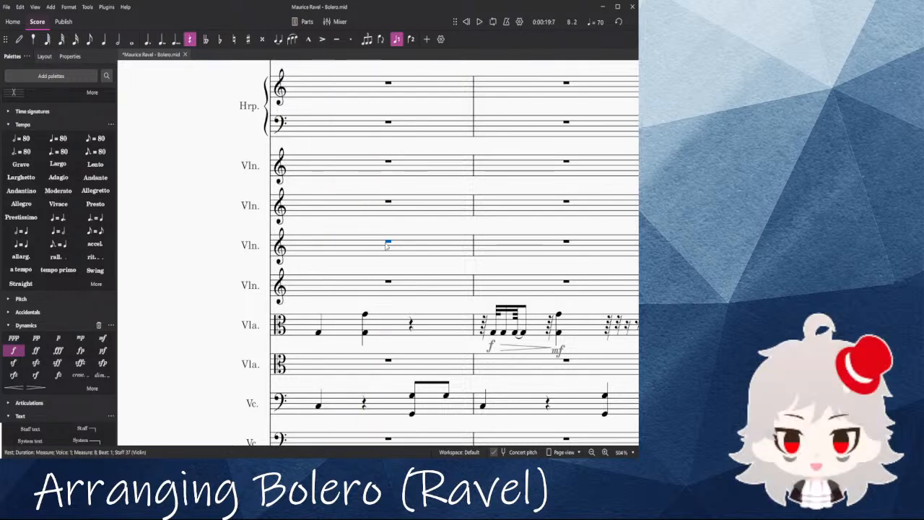
pyautogui.scroll(-5, 387, 245)
pyautogui.scroll(8, 440, 296)
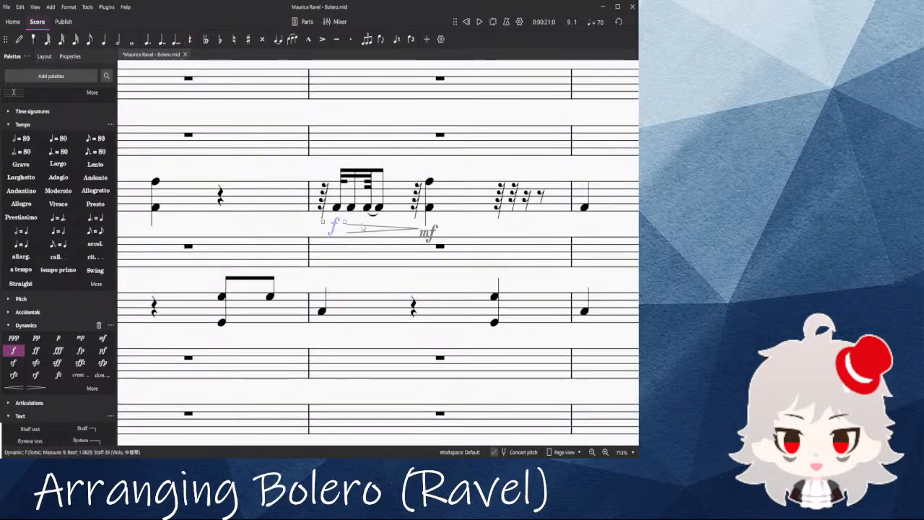
# Step: Replay the opening of measure 9 and change the dynamic on the second-beat viola chord to p
pyautogui.press('space')
pyautogui.press('space')
pyautogui.click(428, 231)
pyautogui.click(57, 337)
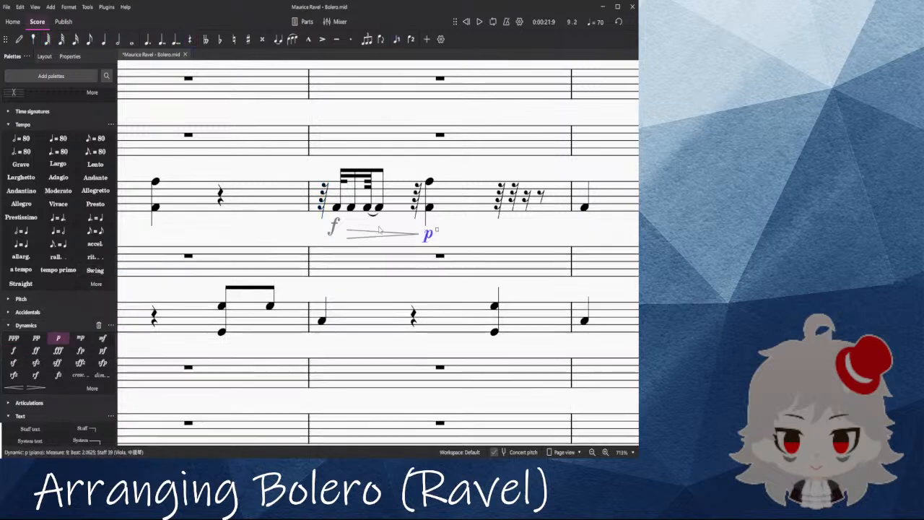
# Step: Try mp instead of f on the first viola note of measure 9, play it, and put the f back
pyautogui.press('Delete')
pyautogui.press('space')
pyautogui.press('space')
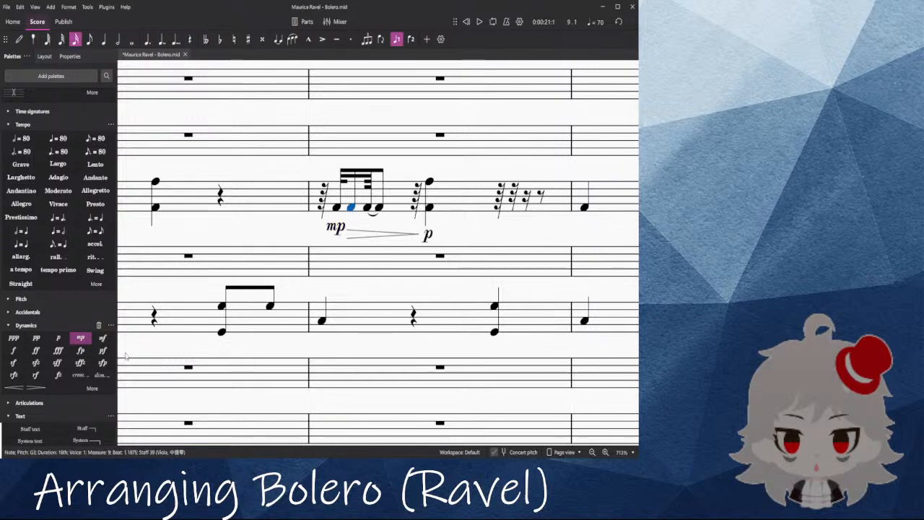
pyautogui.press('Delete')
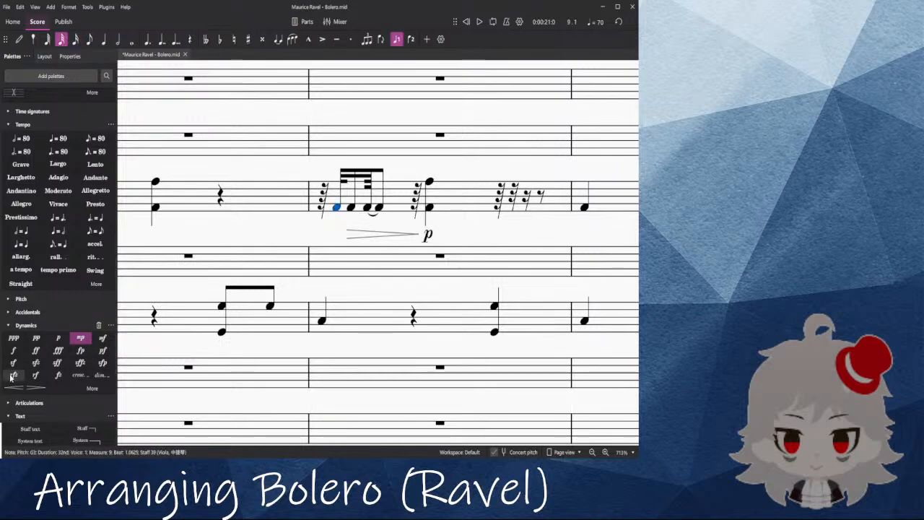
pyautogui.click(15, 350)
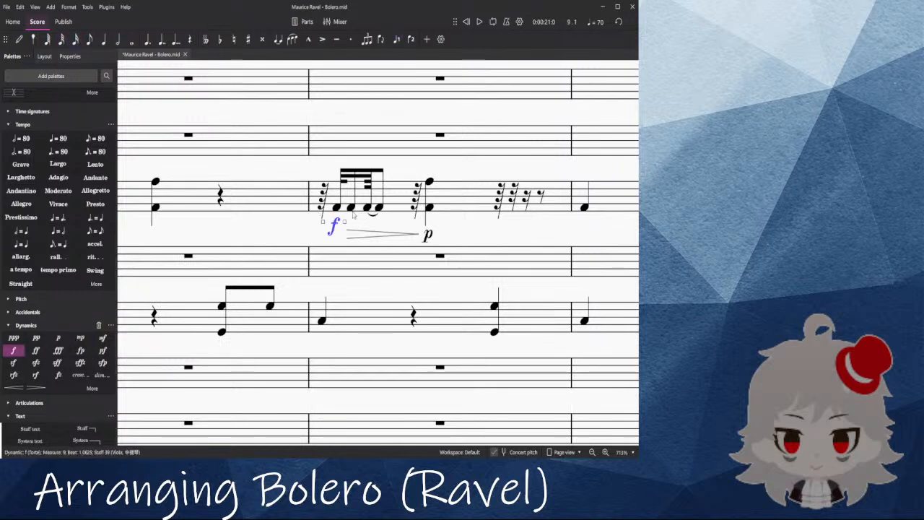
# Step: Add mp to the second viola G3 in measure 9, right after the f, and play the measure
pyautogui.click(80, 338)
pyautogui.click(318, 211)
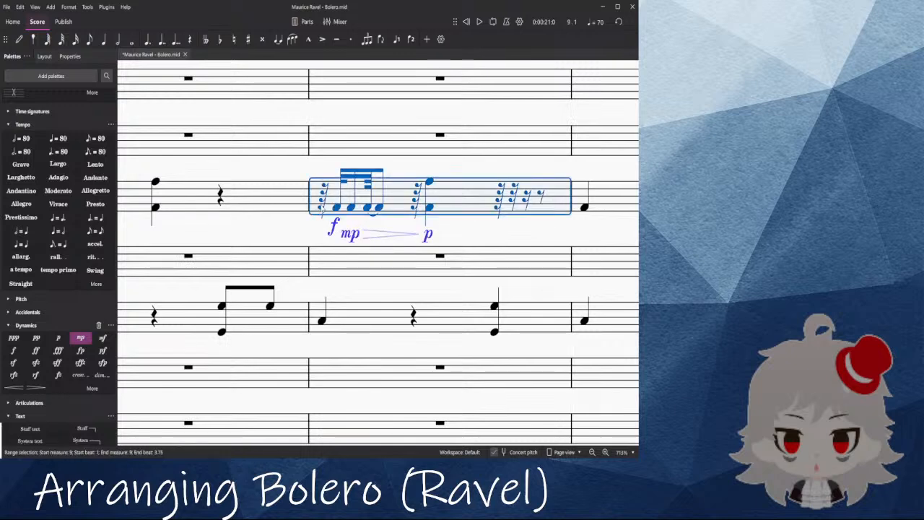
pyautogui.click(322, 208)
pyautogui.press('space')
pyautogui.click(280, 200)
pyautogui.scroll(-1, 279, 200)
pyautogui.scroll(-3, 281, 198)
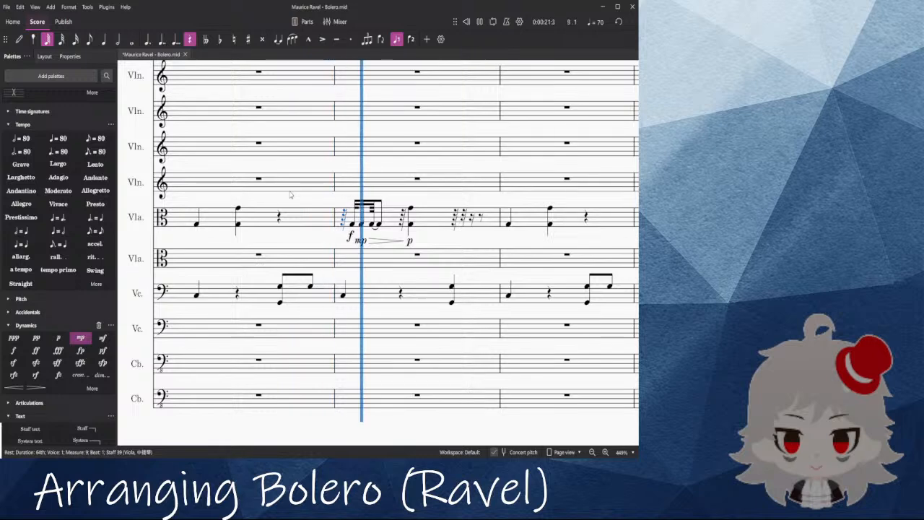
# Step: Replace the mp on the second viola G3 of measure 9 with mf and make the new dynamic invisible
pyautogui.scroll(3, 291, 194)
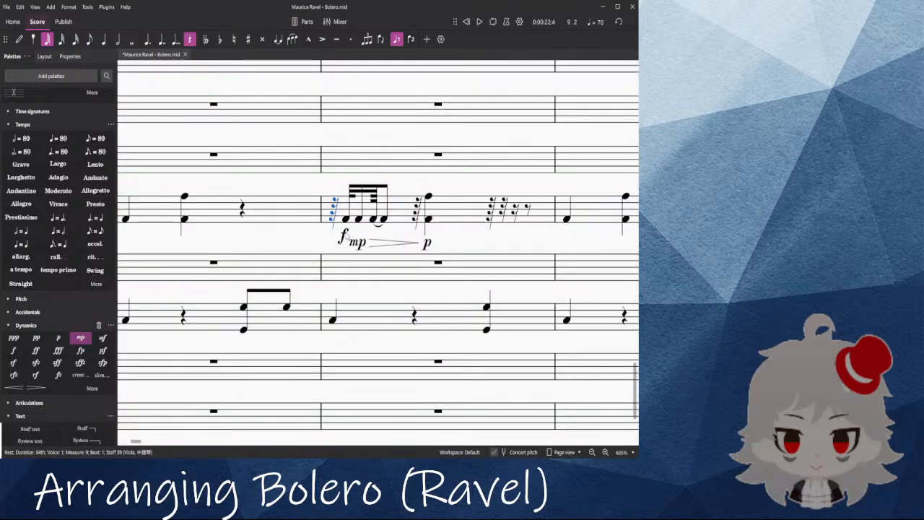
pyautogui.click(360, 243)
pyautogui.press('Delete')
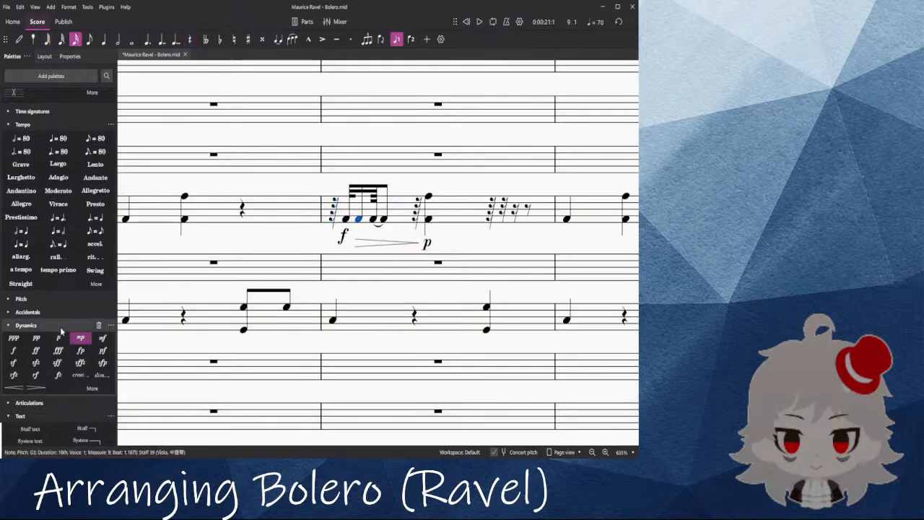
pyautogui.click(102, 338)
pyautogui.press('v')
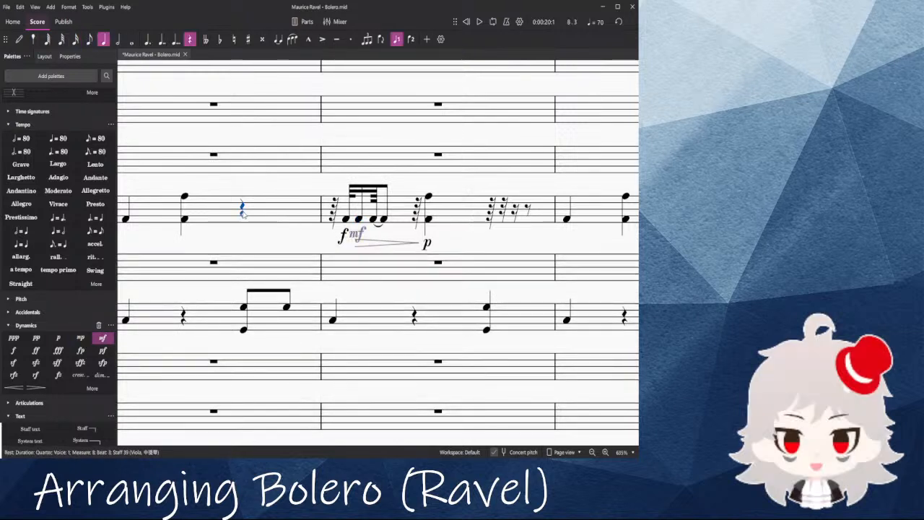
# Step: Play from measure 8, remove the hidden mf in measure 9, set the first viola note's dynamic to mf, and replay the passage
pyautogui.click(217, 156)
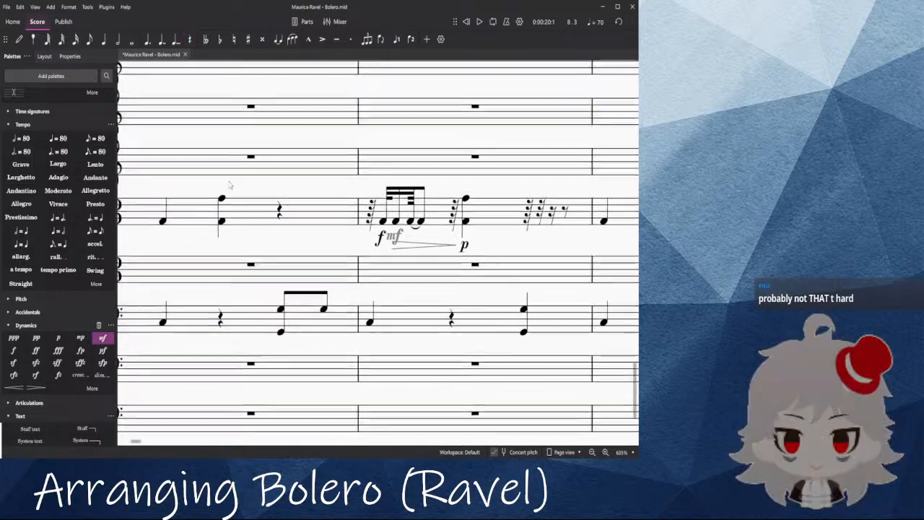
pyautogui.press('space')
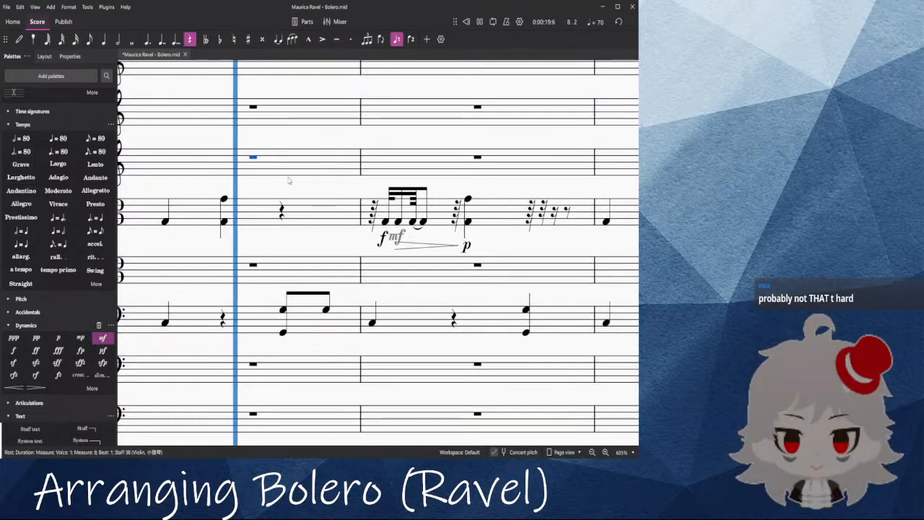
pyautogui.press('space')
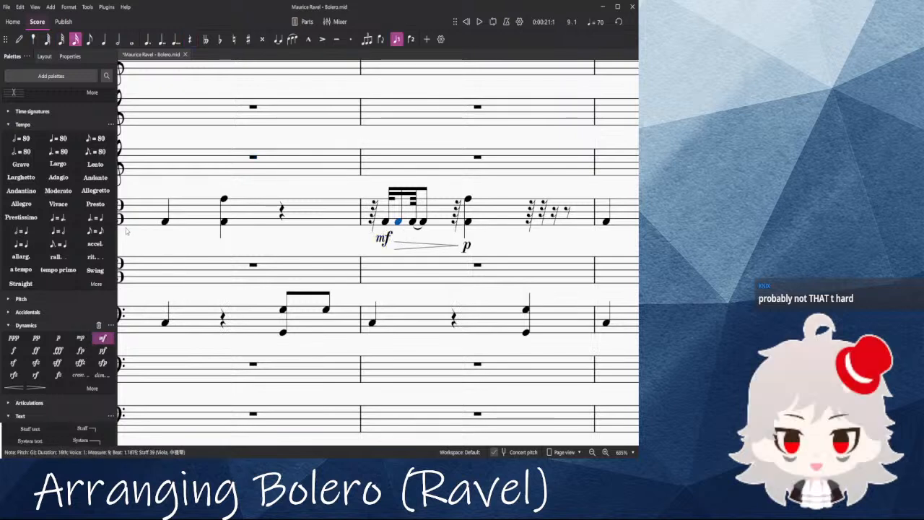
pyautogui.press('space')
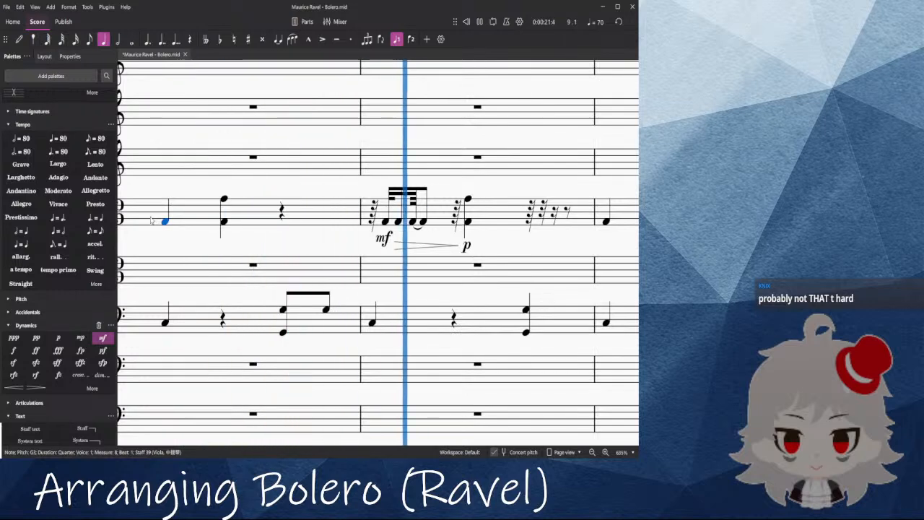
pyautogui.press('space')
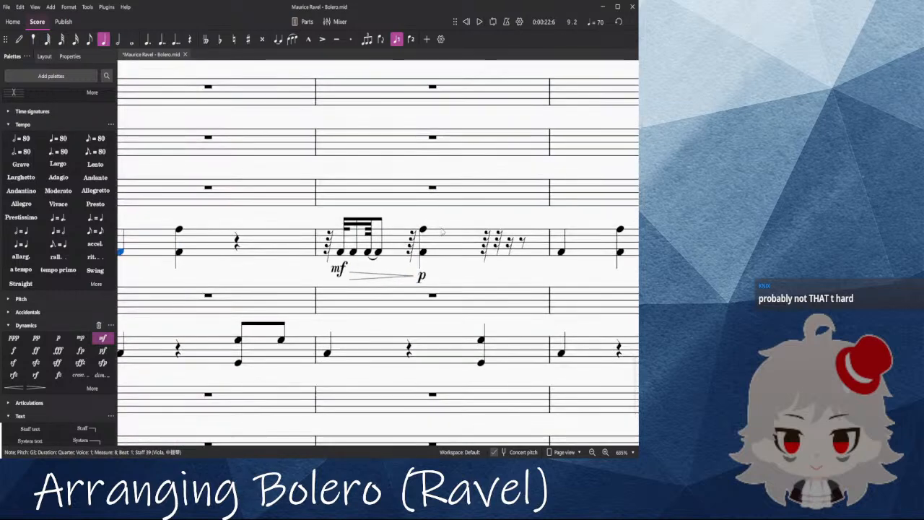
# Step: Add a plain arpeggio to the second-beat viola chord in measure 9 and play the passage from measure 8
pyautogui.scroll(-10, 9, 258)
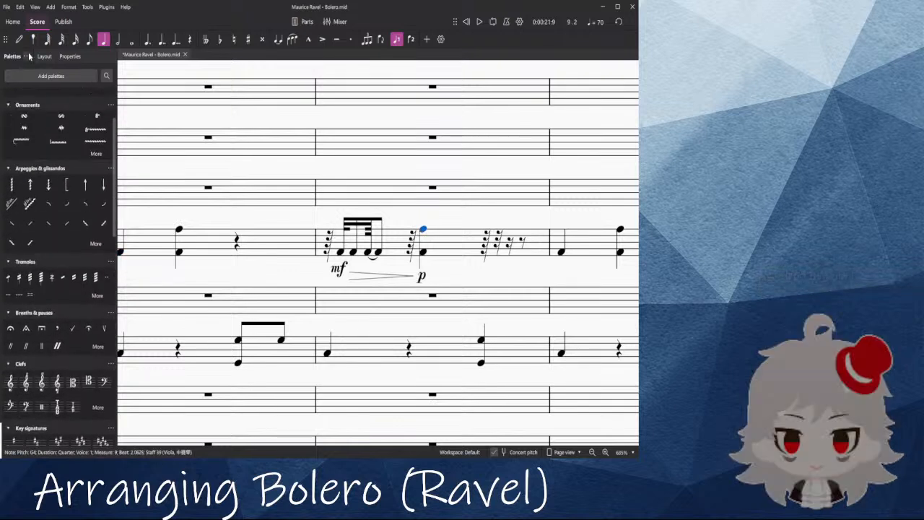
pyautogui.click(12, 270)
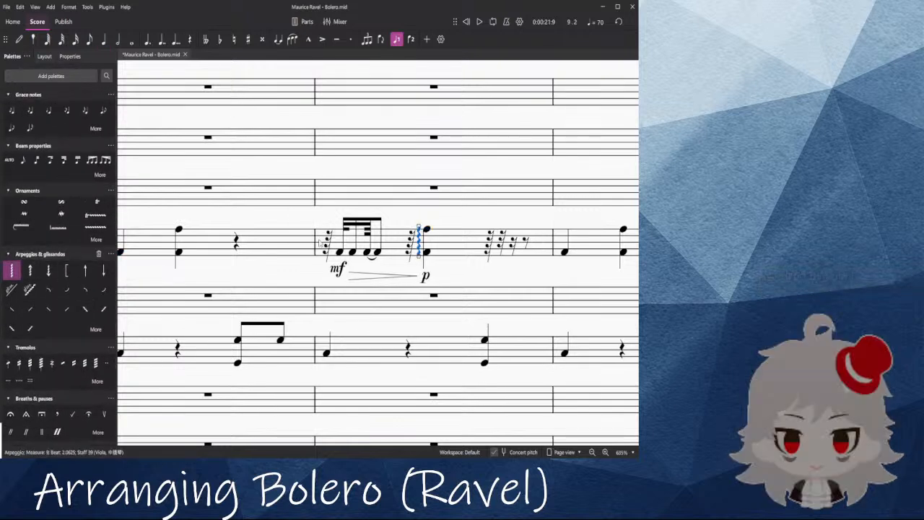
pyautogui.press('space')
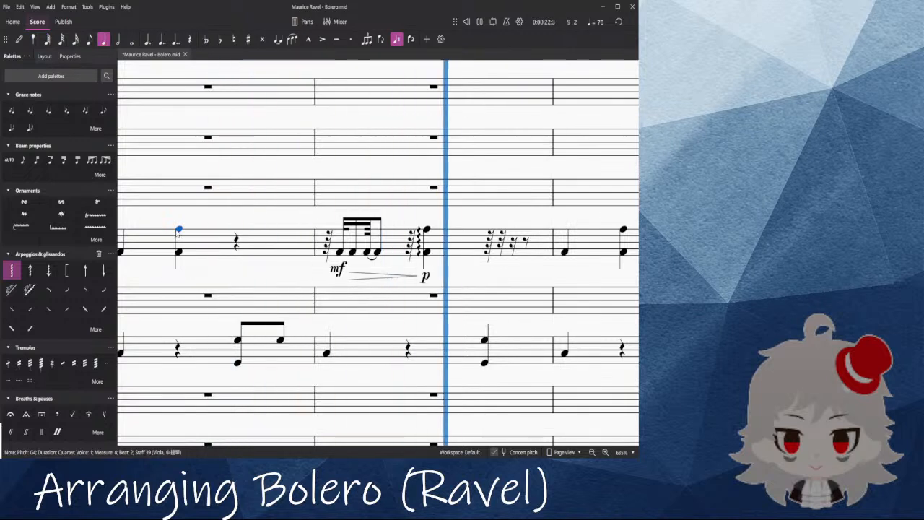
pyautogui.press('space')
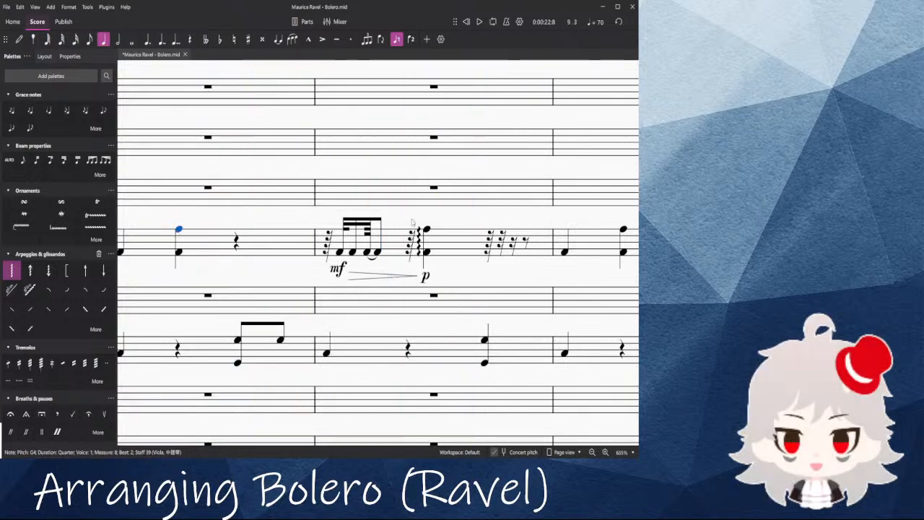
pyautogui.moveTo(396, 224); pyautogui.dragTo(451, 209)
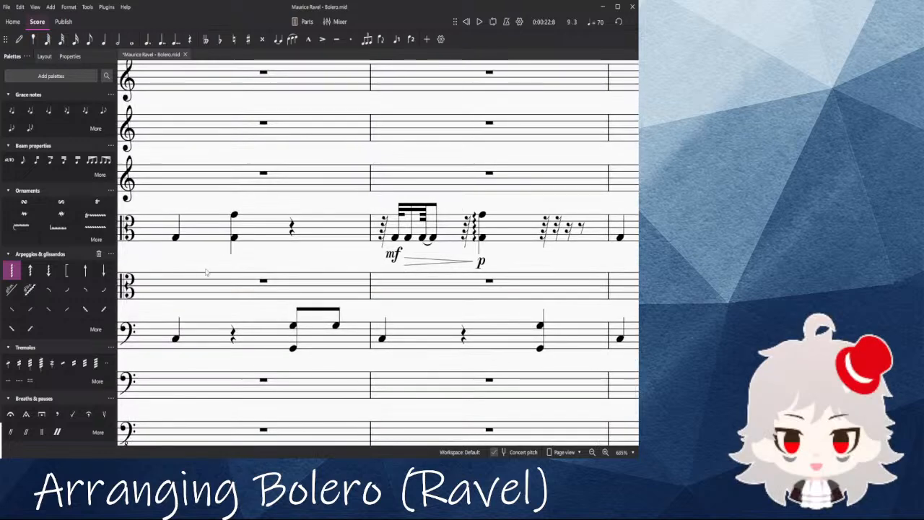
pyautogui.press('space')
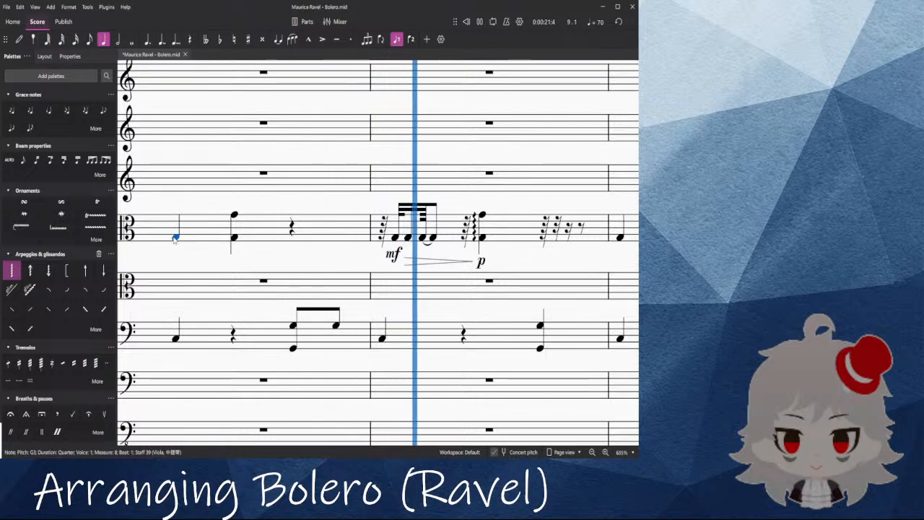
pyautogui.press('space')
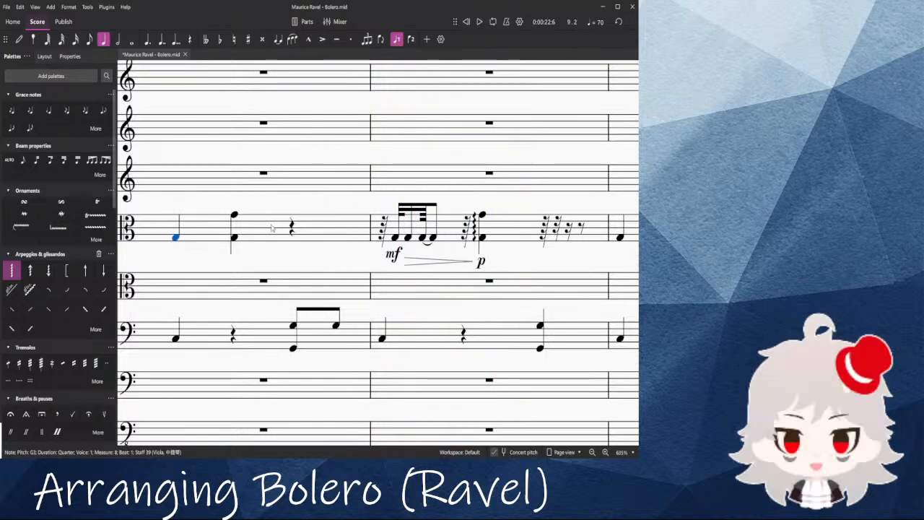
# Step: Replace the p under the arpeggiated viola chord in measure 9 with ppp and play from beat 2 of measure 8
pyautogui.moveTo(289, 249); pyautogui.dragTo(281, 265)
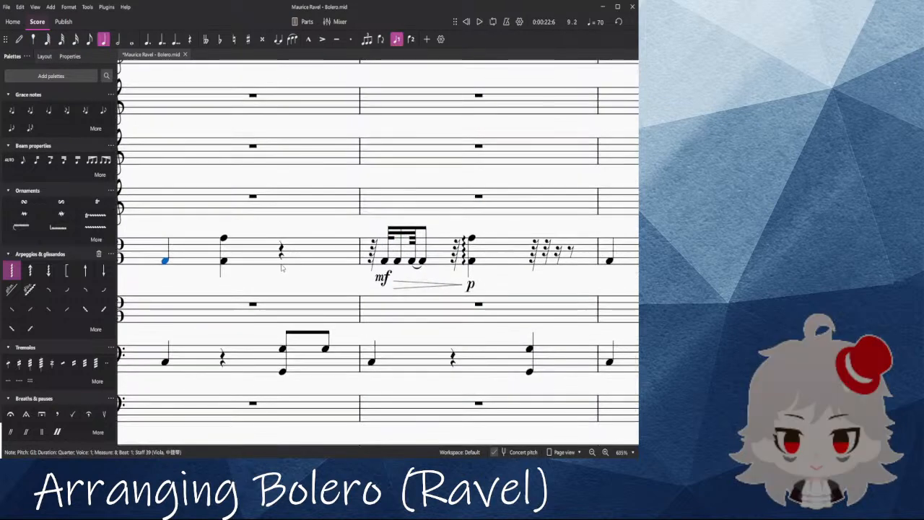
pyautogui.scroll(-2, 282, 267)
pyautogui.scroll(3, 419, 283)
pyautogui.click(415, 270)
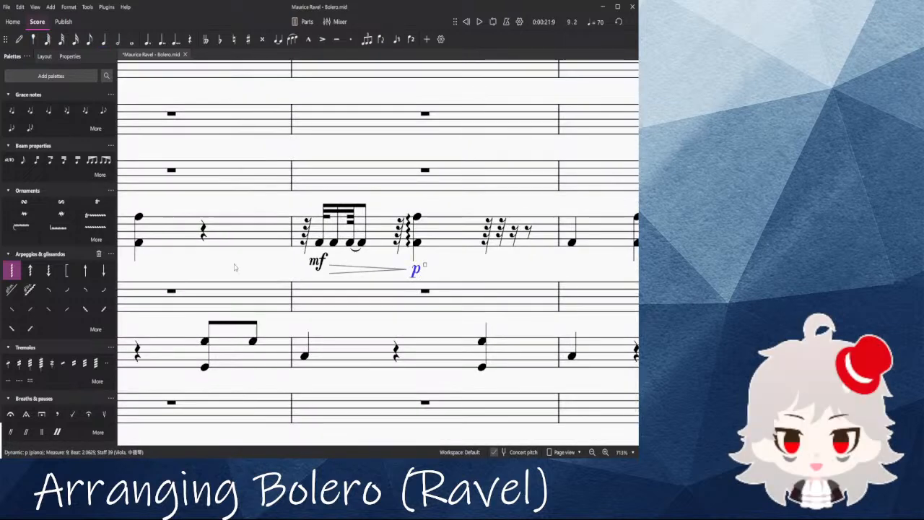
pyautogui.press('Delete')
pyautogui.scroll(-5, 51, 289)
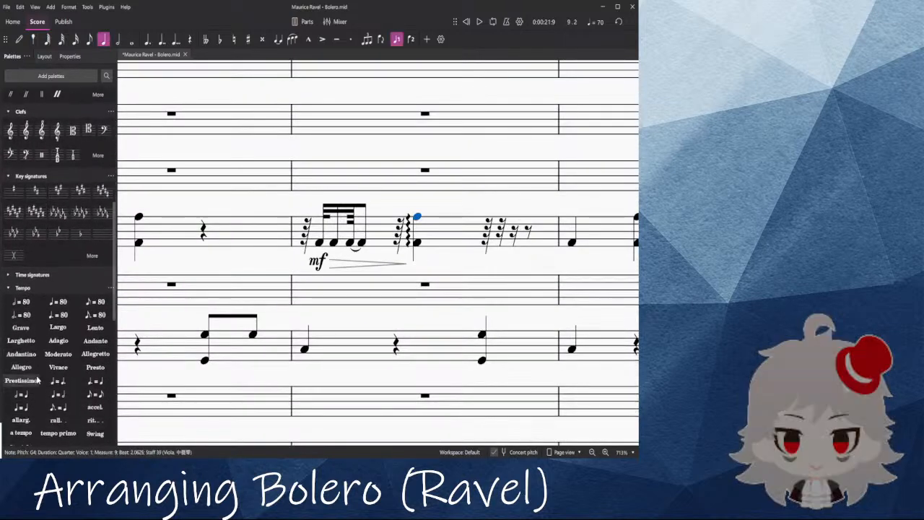
pyautogui.scroll(-2, 25, 357)
pyautogui.click(13, 286)
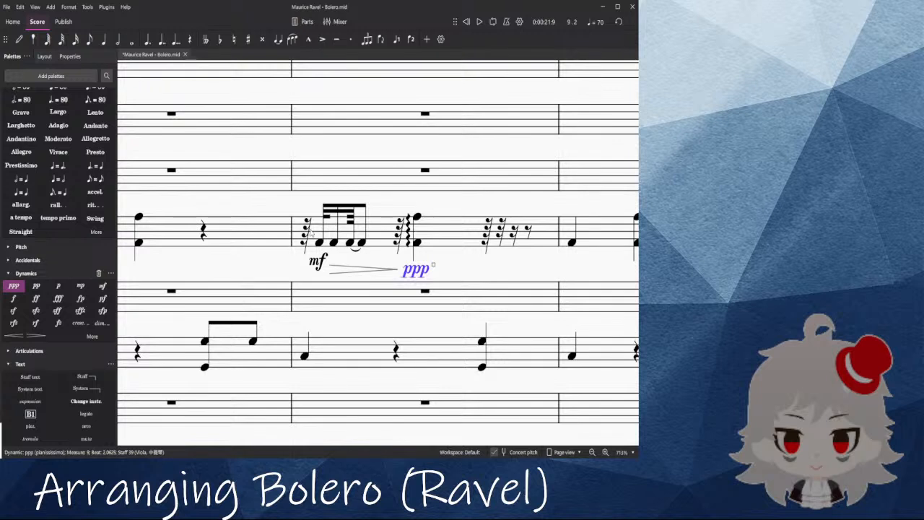
pyautogui.click(139, 219)
pyautogui.press('space')
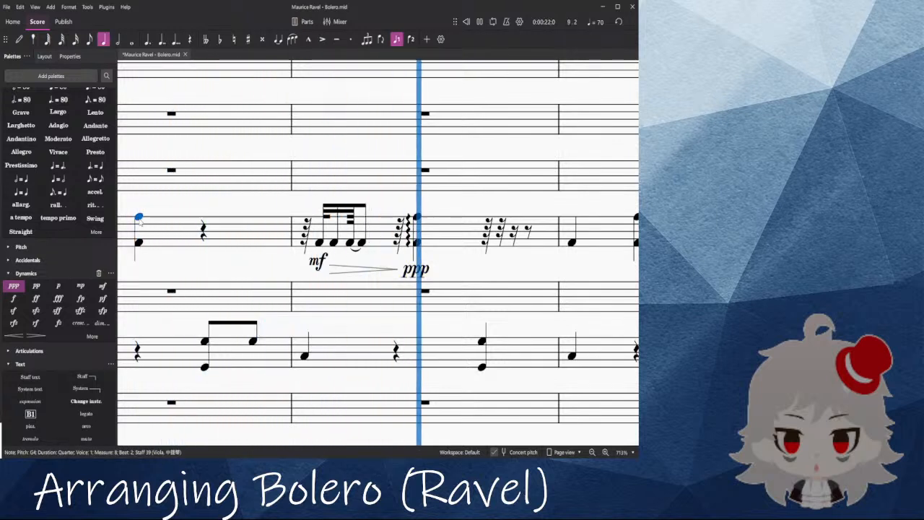
pyautogui.press('space')
# Step: Enter an A♭3 on the second half of beat 3 in the viola's measure 9 and shorten it to a sixteenth note
pyautogui.scroll(-6, 286, 219)
pyautogui.scroll(5, 354, 236)
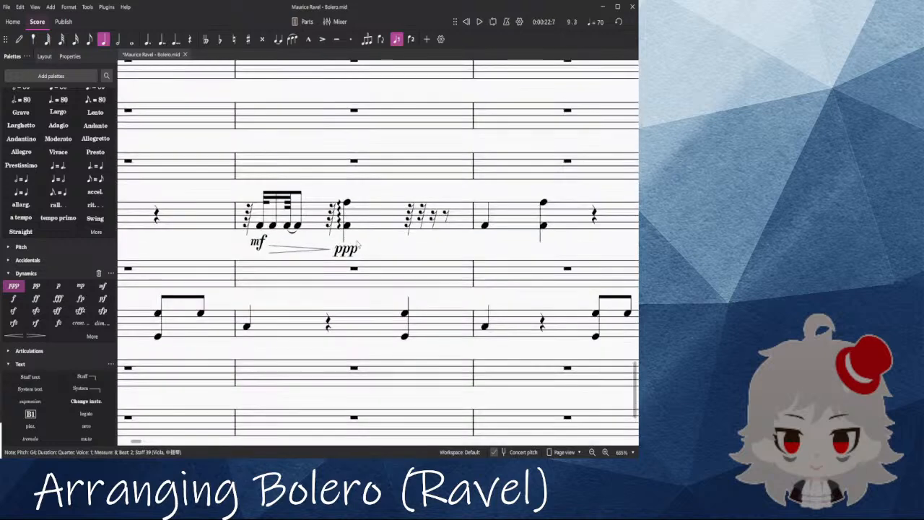
pyautogui.scroll(-2, 355, 235)
pyautogui.scroll(7, 387, 247)
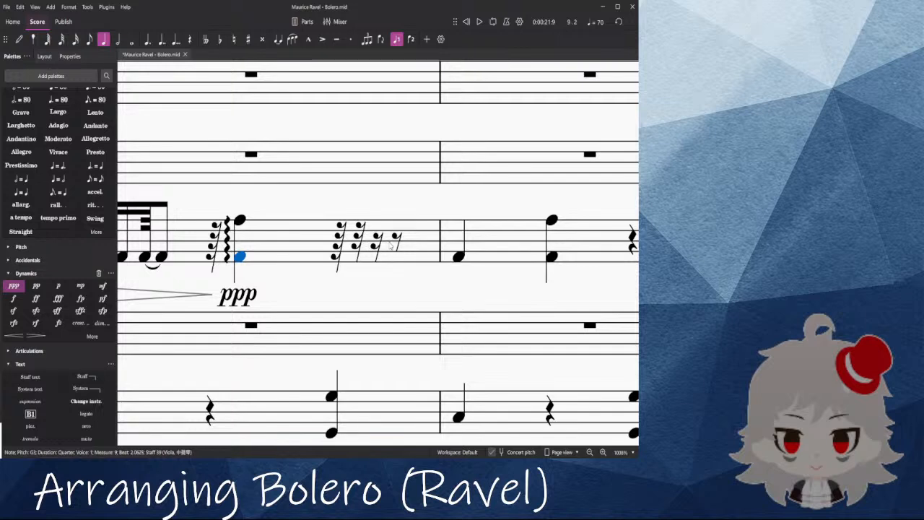
pyautogui.click(395, 247)
pyautogui.press('n')
pyautogui.click(532, 252)
pyautogui.press('Down')
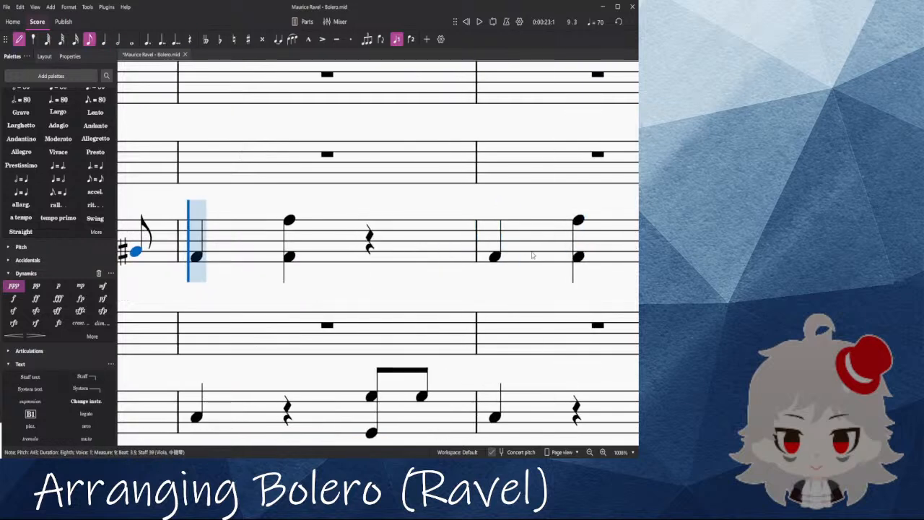
pyautogui.press('Escape')
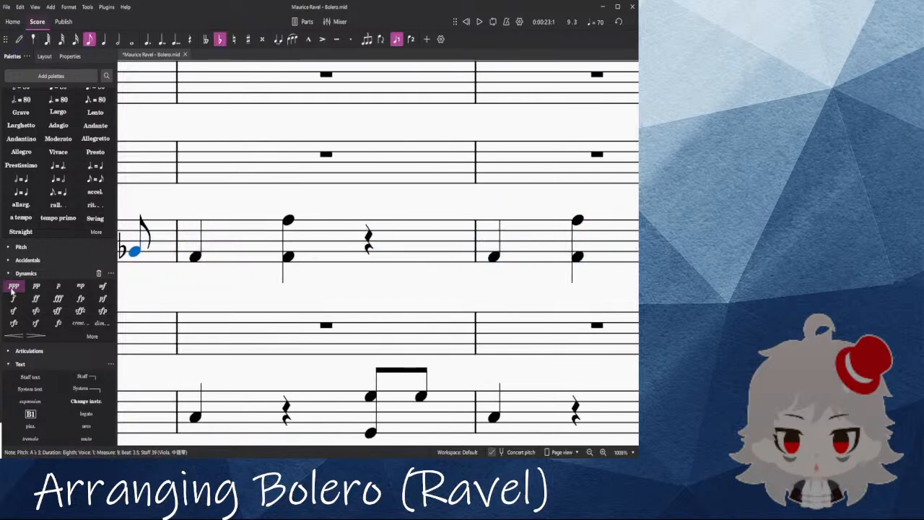
pyautogui.click(74, 40)
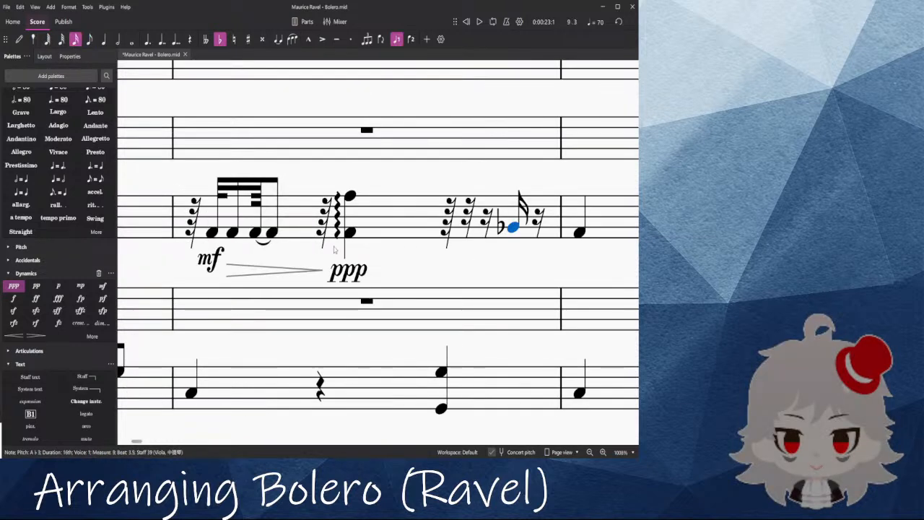
# Step: Try p on the viola's A♭3 at the end of measure 9 and play the measure
pyautogui.click(58, 285)
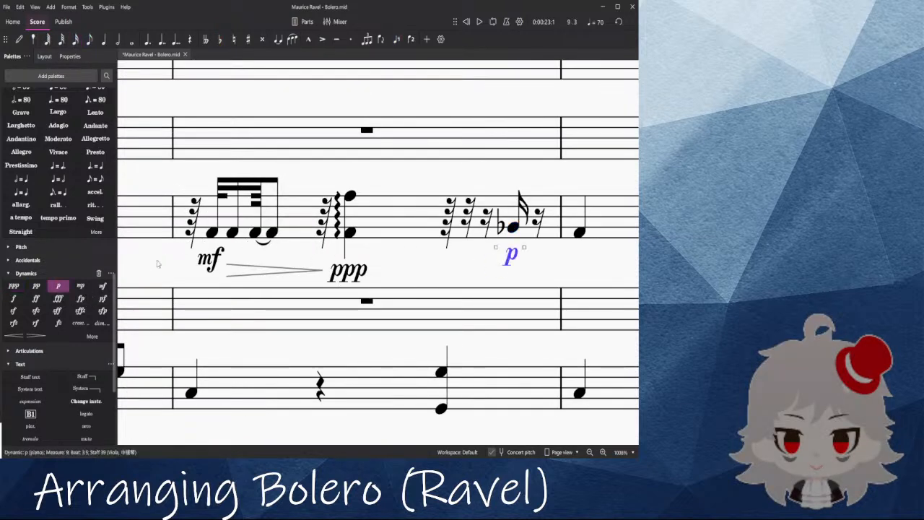
pyautogui.click(194, 232)
pyautogui.press('space')
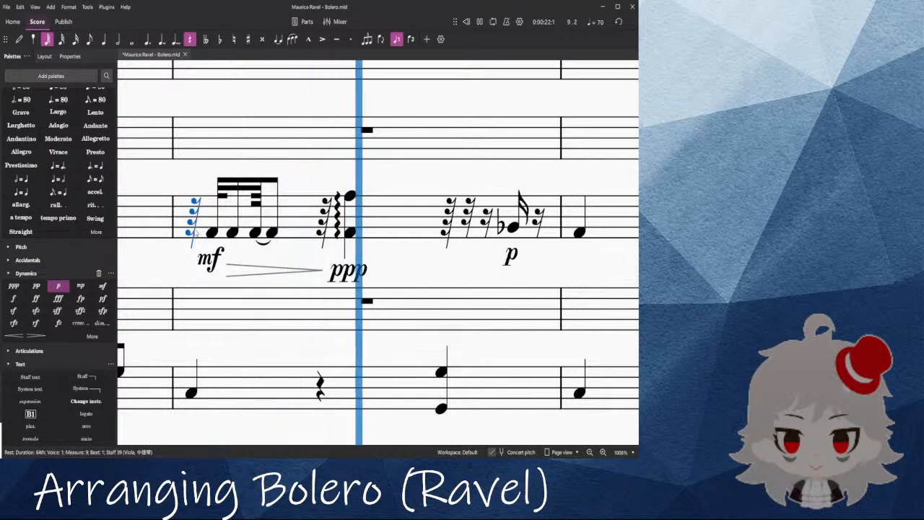
pyautogui.press('space')
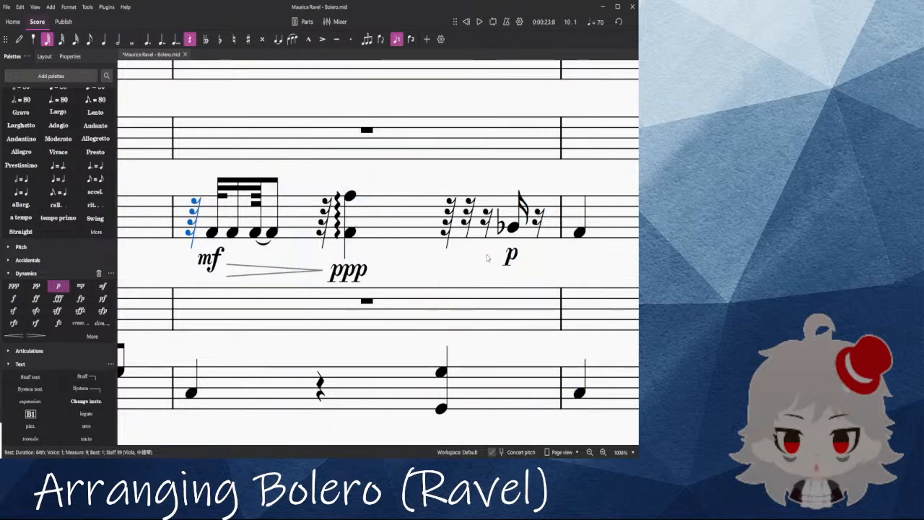
# Step: Undo the p on the viola's A♭3 in measure 9, try mp instead, and play the measure again
pyautogui.hotkey('ctrl', 'z')
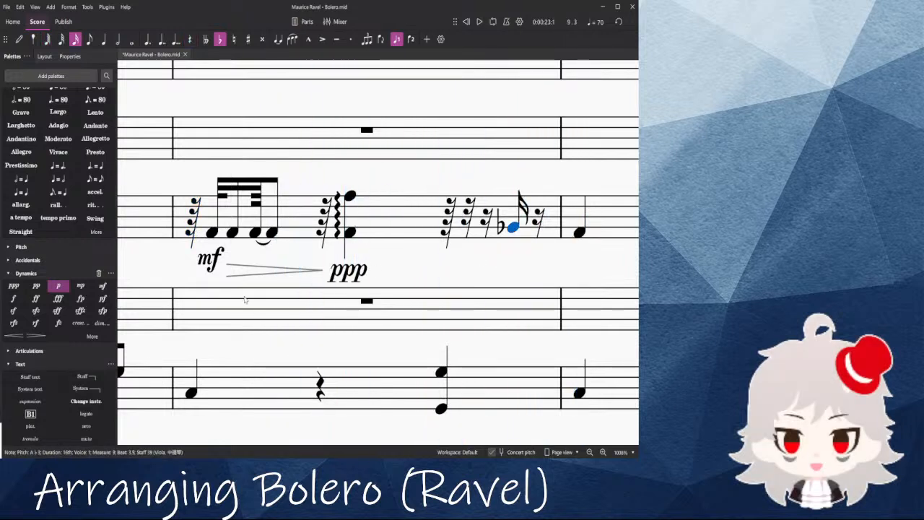
pyautogui.click(80, 285)
pyautogui.click(348, 273)
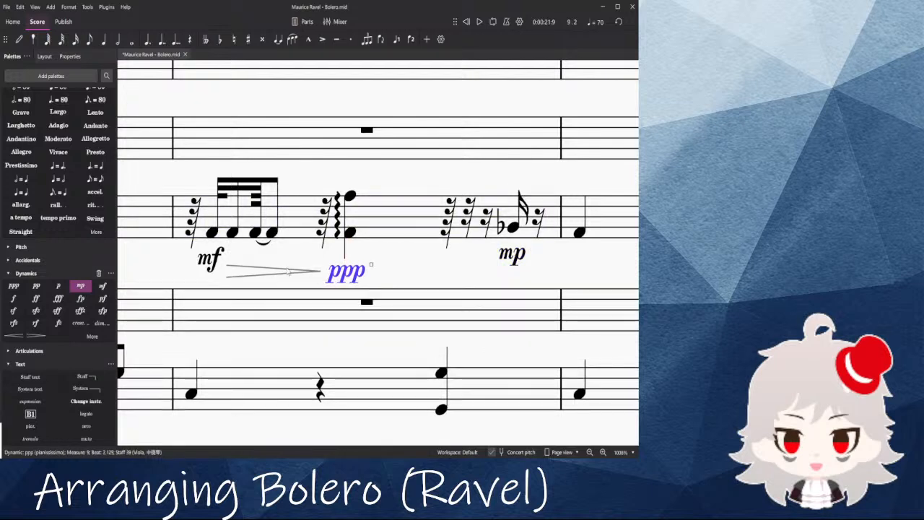
pyautogui.click(193, 217)
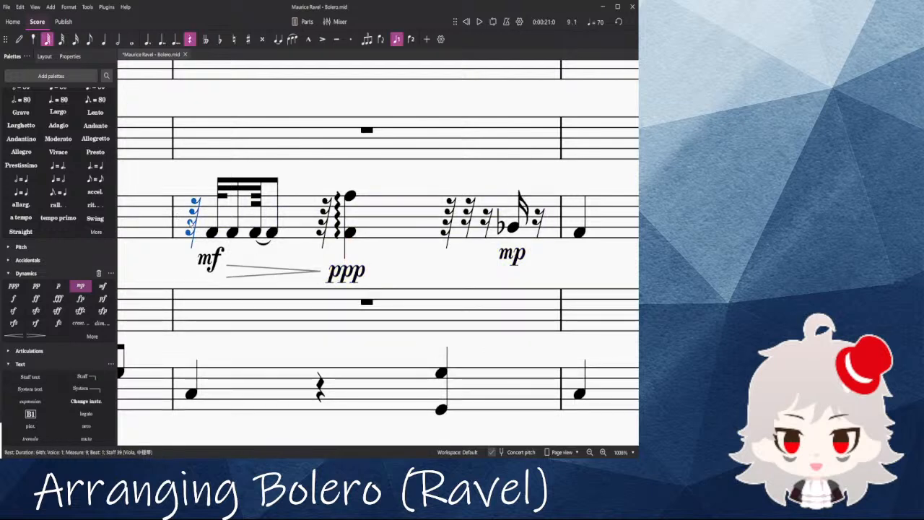
pyautogui.press('space')
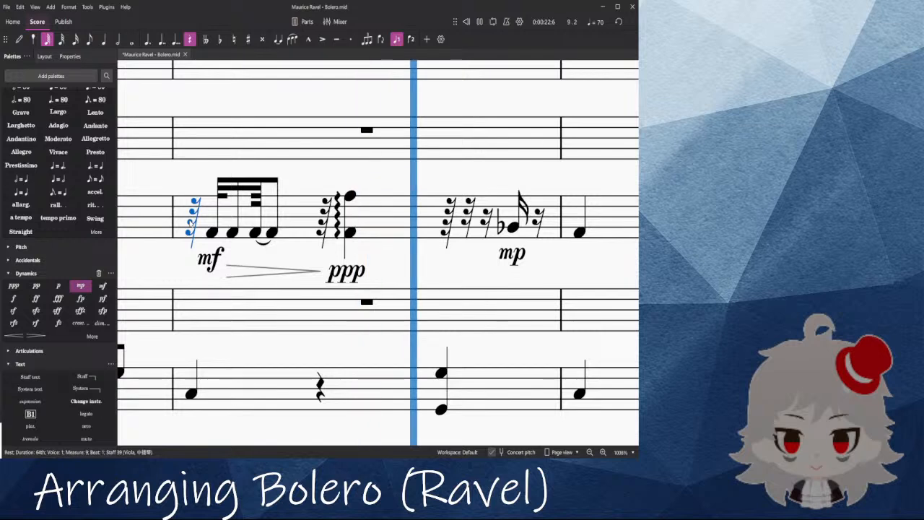
pyautogui.press('space')
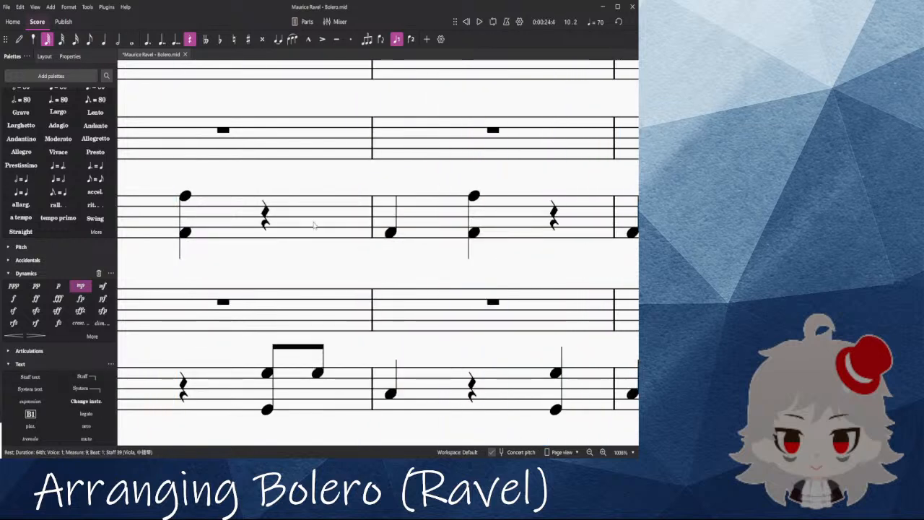
# Step: Change the dynamic on the viola's A♭3 at the end of measure 9 to mf
pyautogui.scroll(-3, 265, 213)
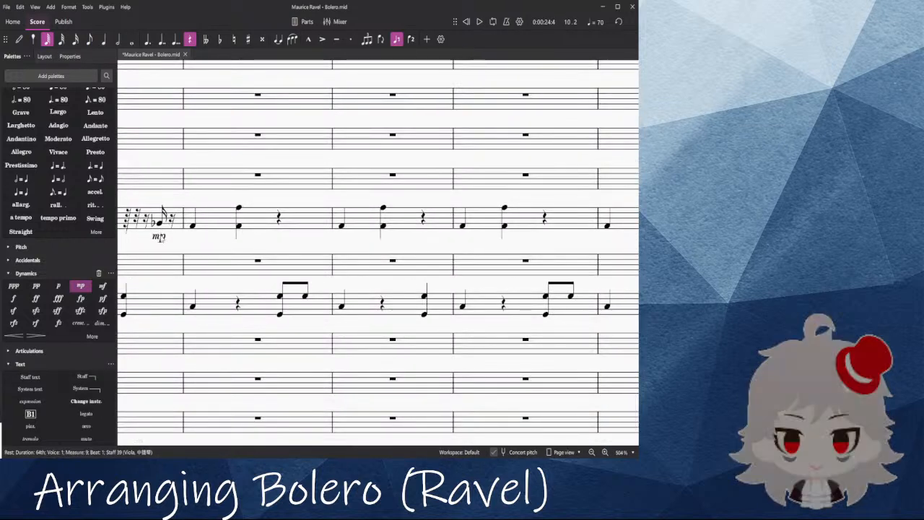
pyautogui.click(103, 286)
pyautogui.hscroll(-5, 310, 216)
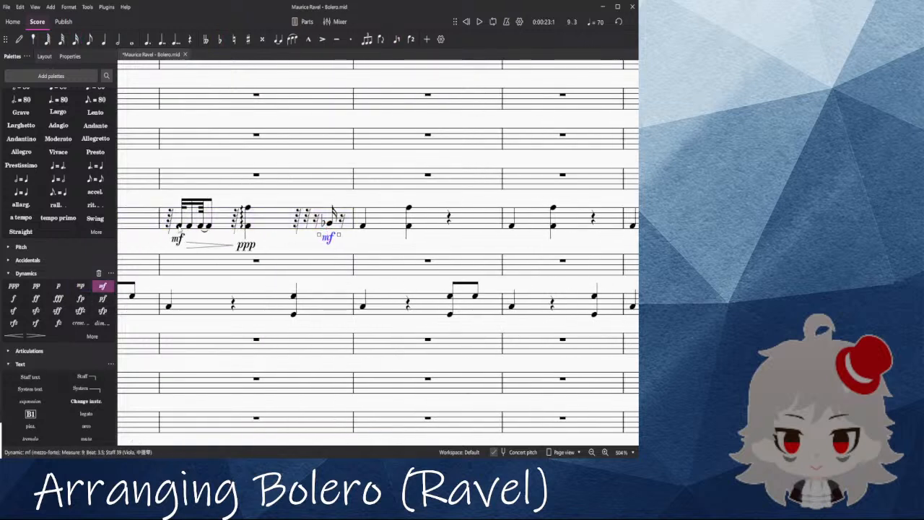
# Step: Play the viola's measure 9 with mf on the A♭3, then undo that dynamic change
pyautogui.press('space')
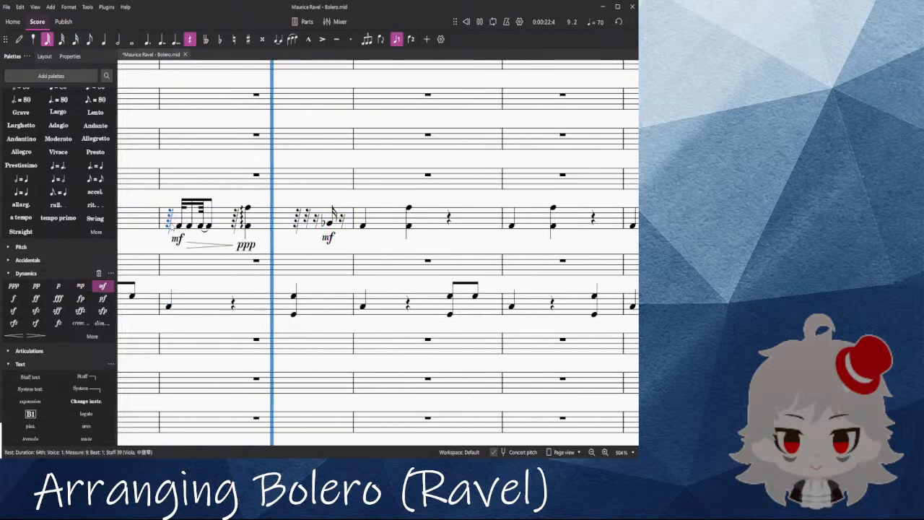
pyautogui.press('space')
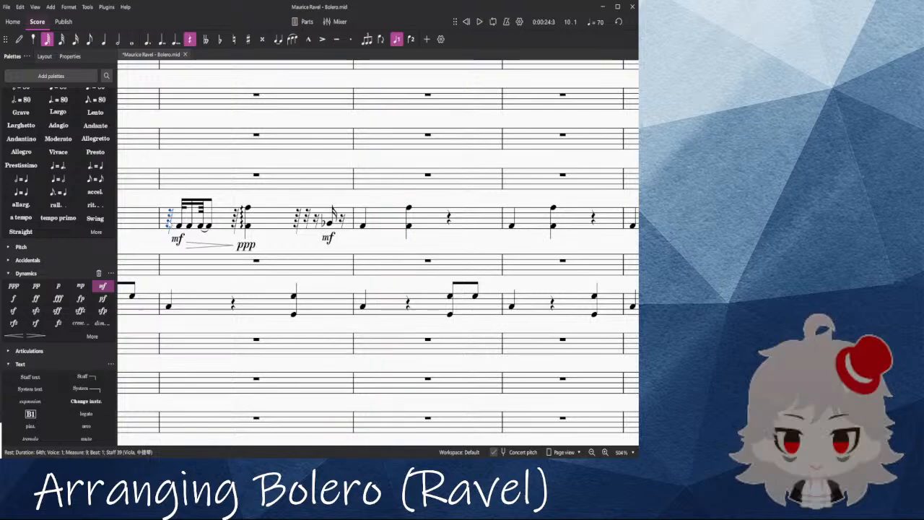
pyautogui.hotkey('ctrl', 'z')
pyautogui.hotkey('ctrl', 'z')
pyautogui.click(280, 249)
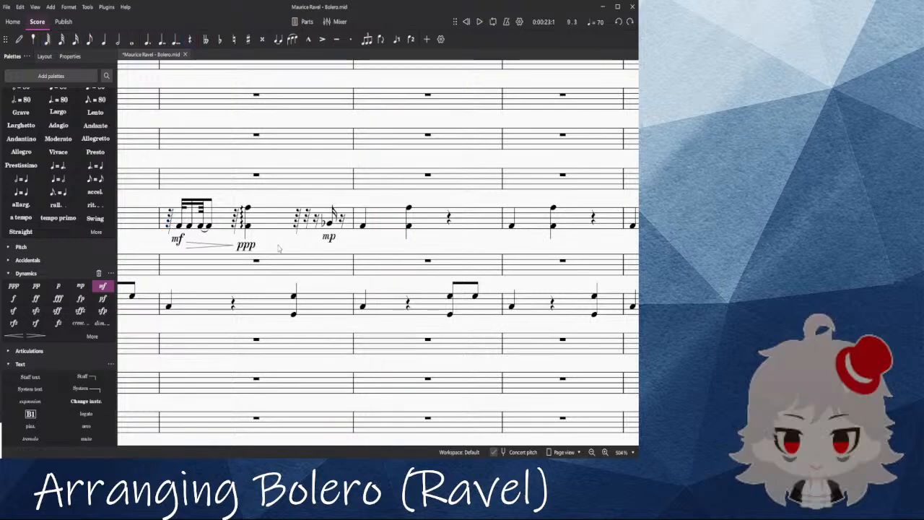
# Step: Play the score from the viola's first note in measure 8 to check measure 9 in context
pyautogui.moveTo(281, 250); pyautogui.dragTo(475, 292)
pyautogui.click(201, 267)
pyautogui.press('space')
pyautogui.scroll(-8, 296, 292)
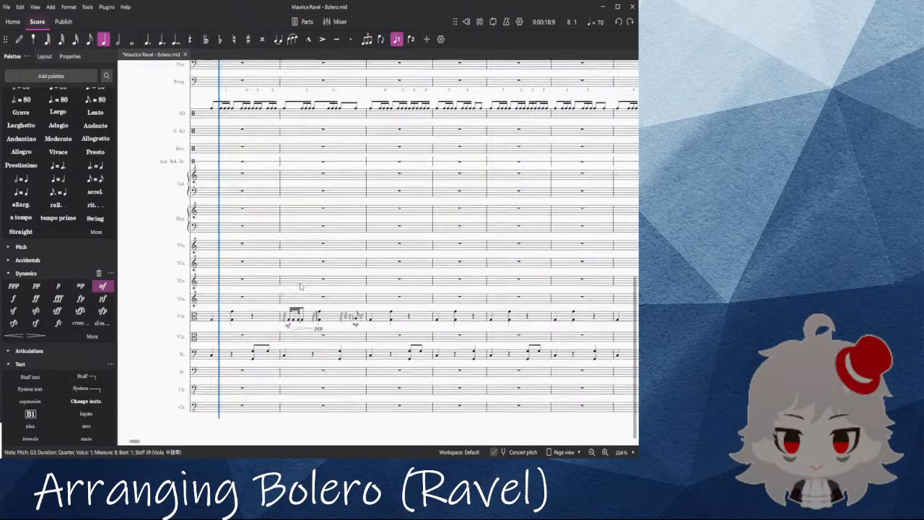
pyautogui.scroll(4, 313, 287)
pyautogui.scroll(5, 312, 288)
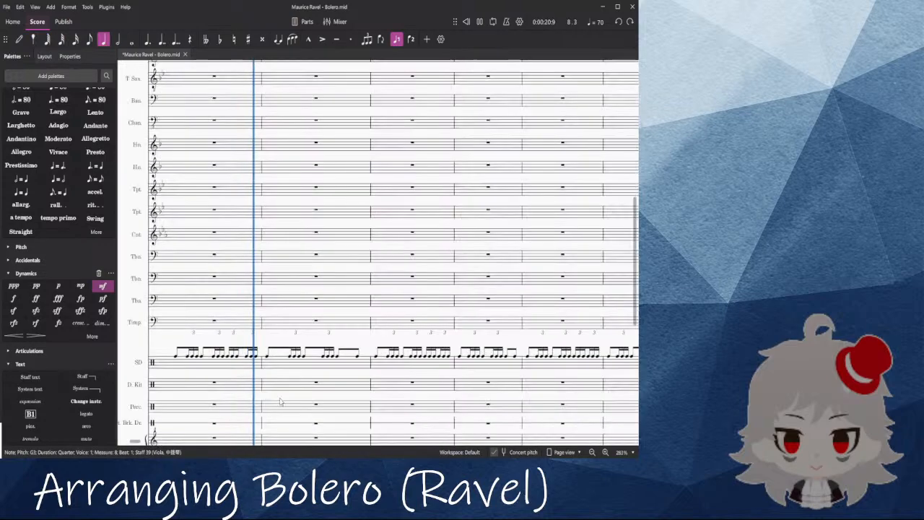
pyautogui.scroll(-7, 358, 311)
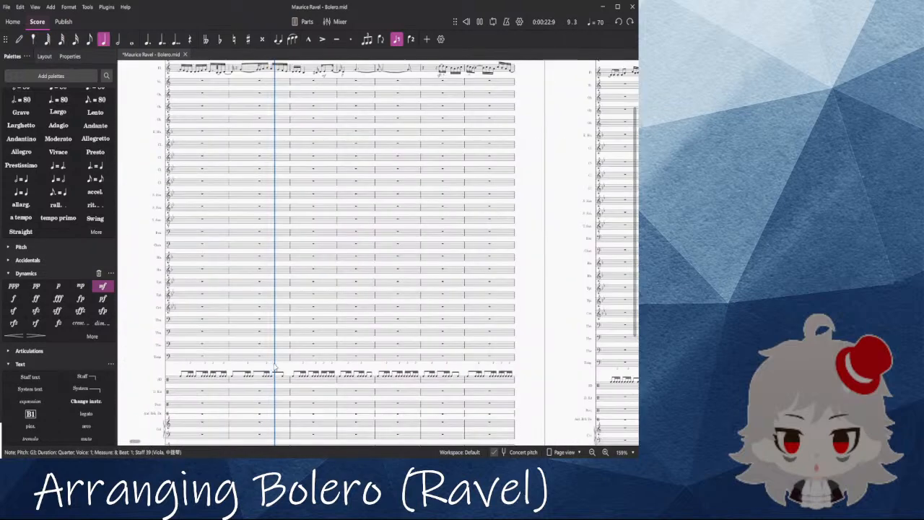
pyautogui.moveTo(496, 223); pyautogui.dragTo(472, 281)
pyautogui.press('space')
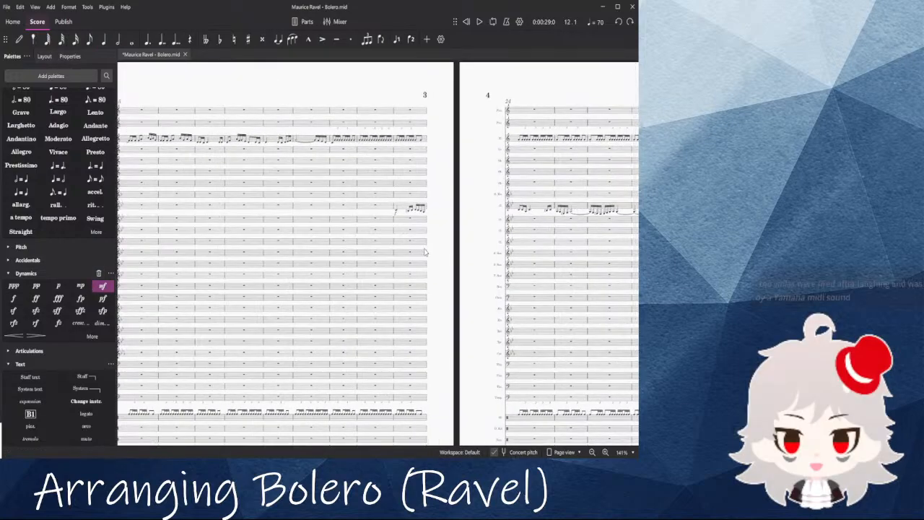
# Step: Examine the viola part in measure 9 and the measures that follow it
pyautogui.moveTo(439, 330); pyautogui.dragTo(629, 167)
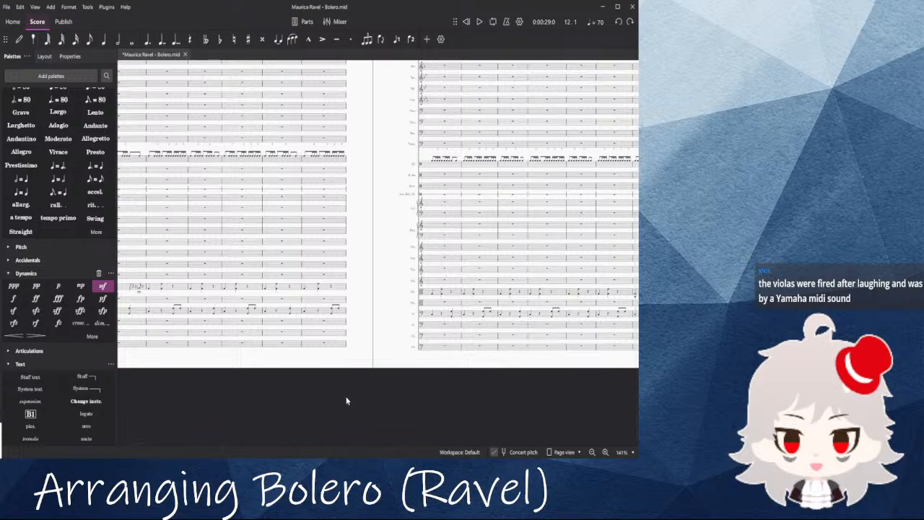
pyautogui.moveTo(347, 402); pyautogui.dragTo(446, 413)
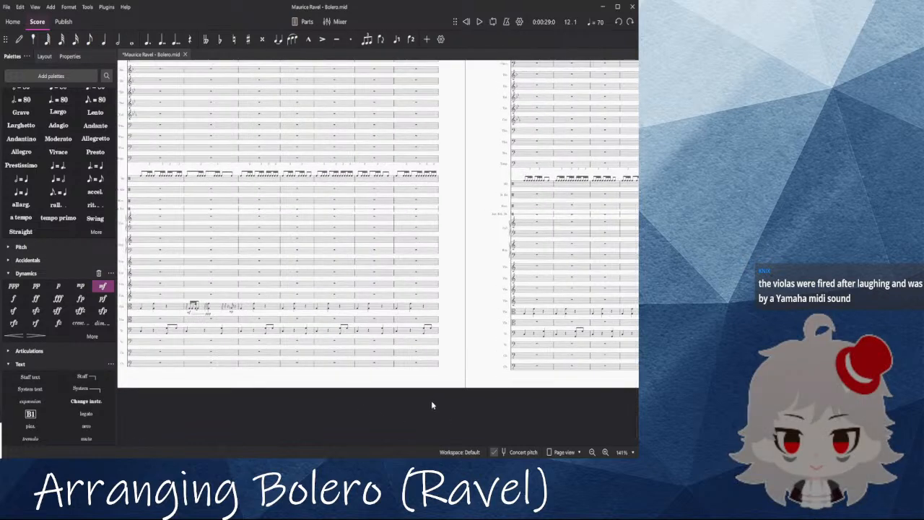
pyautogui.scroll(5, 202, 326)
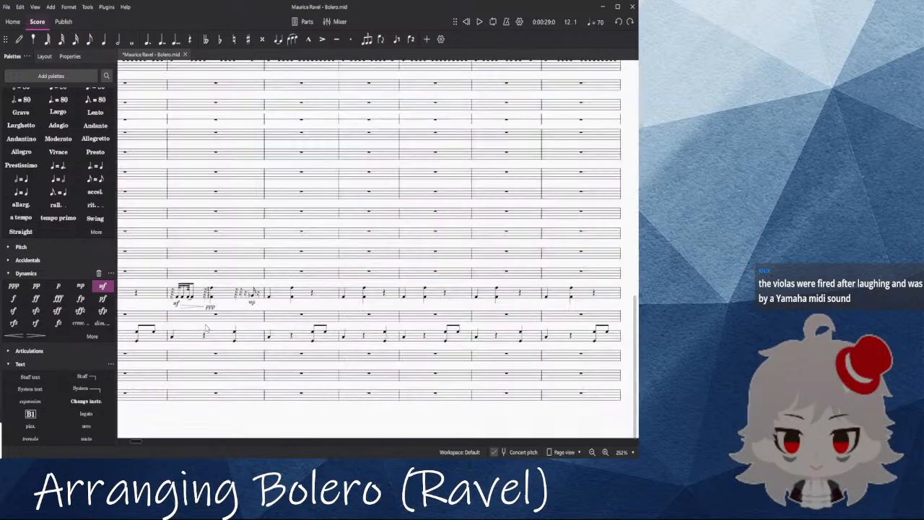
pyautogui.scroll(3, 215, 304)
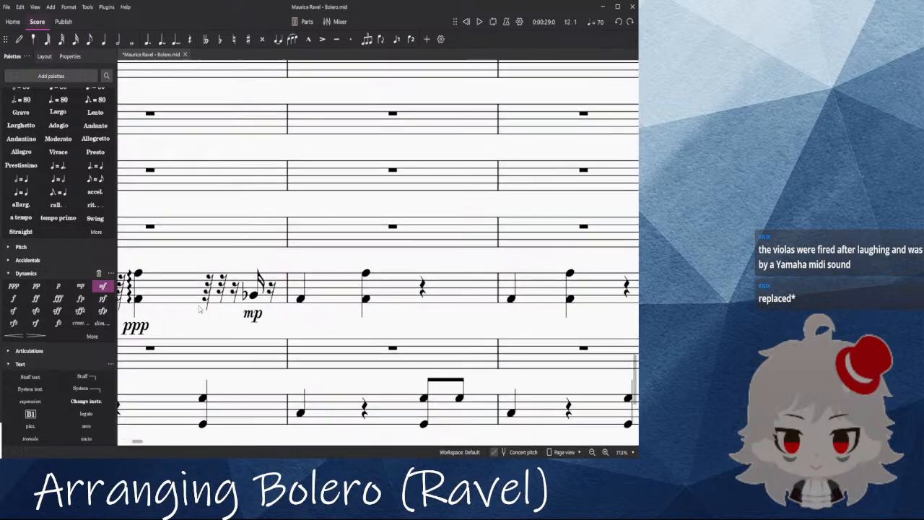
pyautogui.scroll(-3, 246, 314)
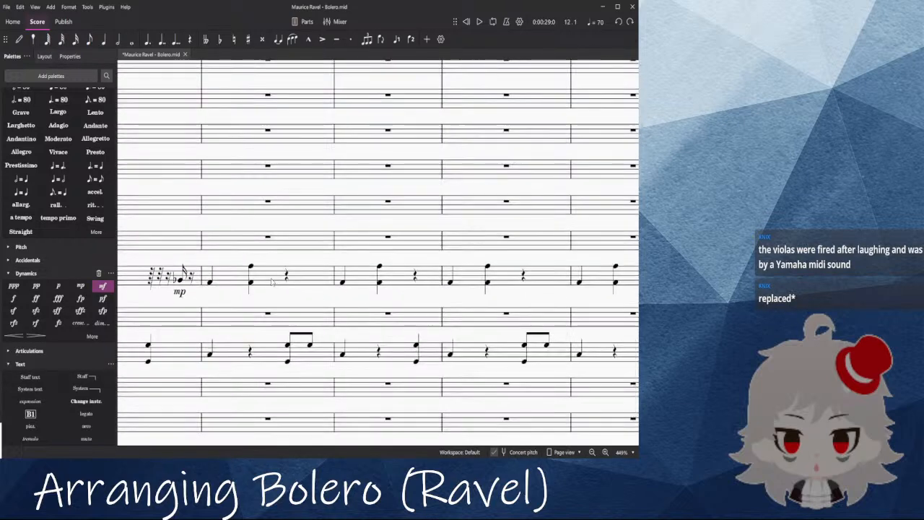
pyautogui.click(282, 283)
pyautogui.click(275, 327)
pyautogui.press('Escape')
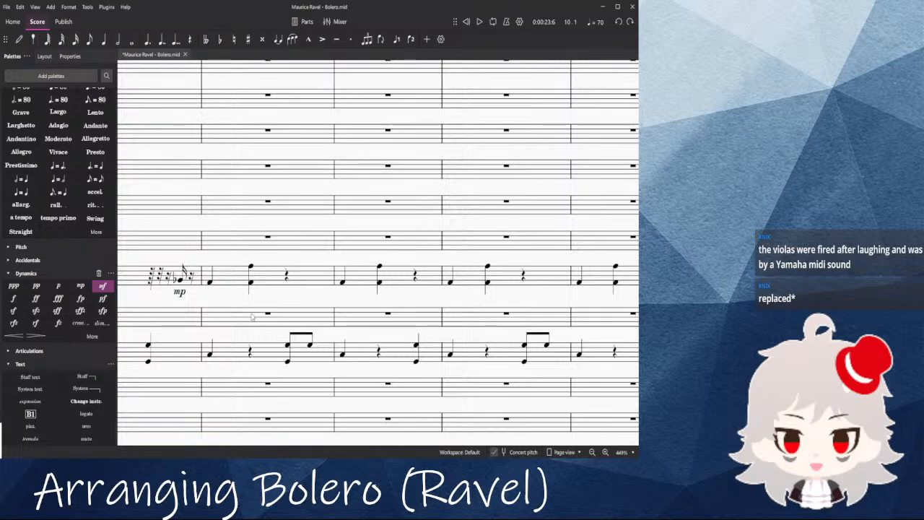
# Step: Look over the staves on pages 2 and 3, from the strings up to the flute and piccolo
pyautogui.scroll(-3, 276, 333)
pyautogui.click(60, 55)
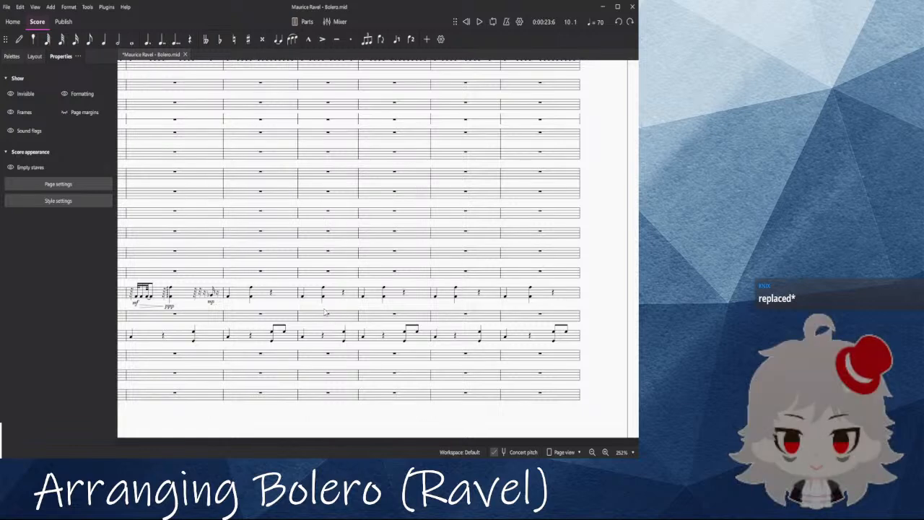
pyautogui.scroll(-5, 326, 314)
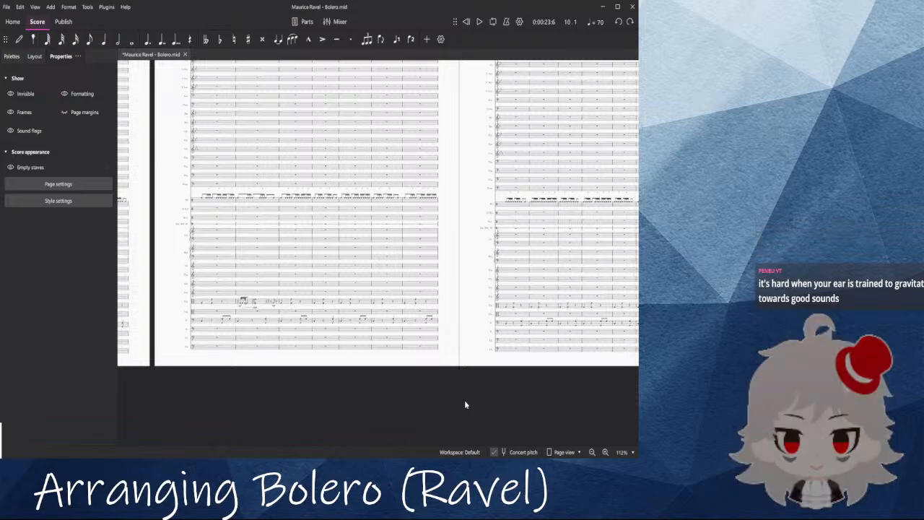
pyautogui.scroll(5, 437, 386)
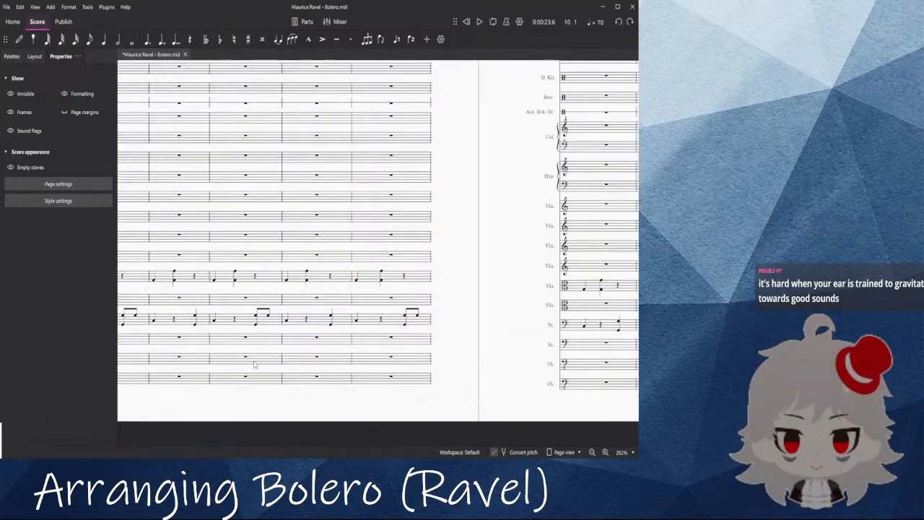
pyautogui.moveTo(158, 260); pyautogui.dragTo(280, 308)
pyautogui.scroll(-4, 280, 308)
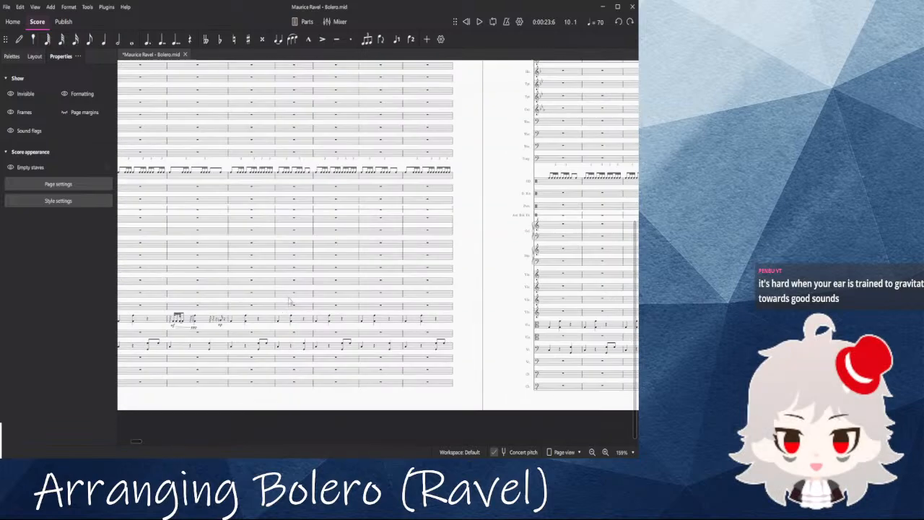
pyautogui.moveTo(501, 156); pyautogui.dragTo(189, 193)
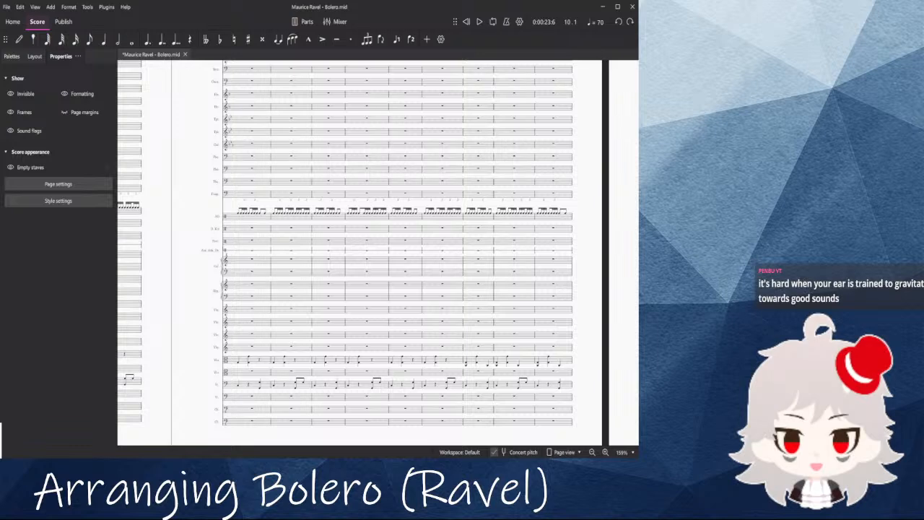
pyautogui.scroll(-5, 238, 252)
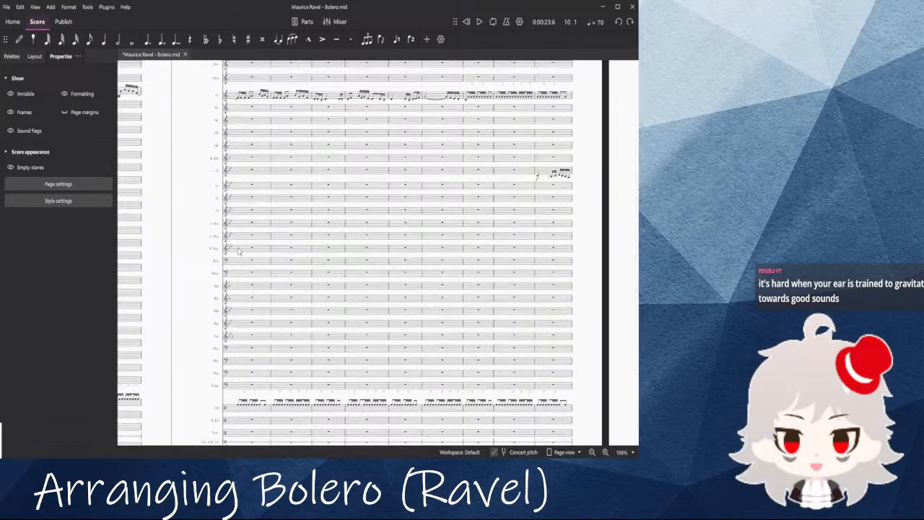
pyautogui.scroll(3, 237, 252)
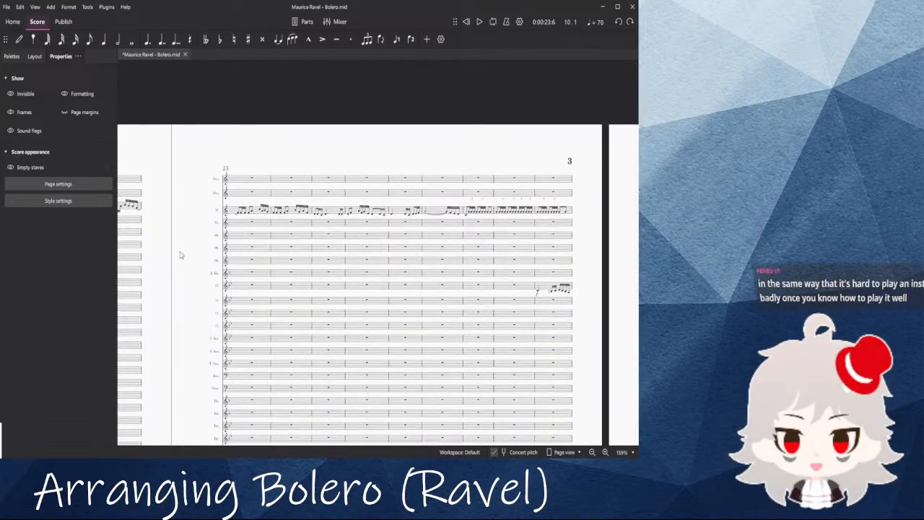
pyautogui.moveTo(186, 252); pyautogui.dragTo(546, 202)
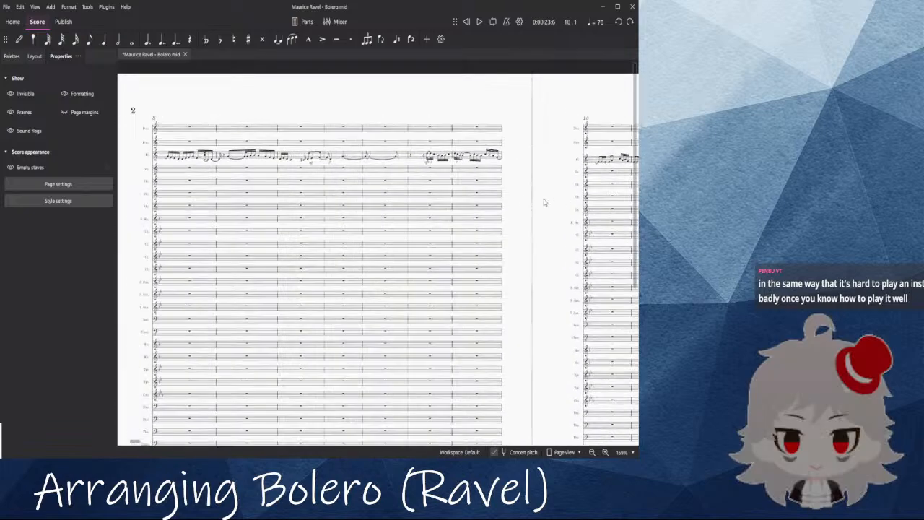
pyautogui.moveTo(211, 107); pyautogui.dragTo(313, 99)
pyautogui.click(327, 118)
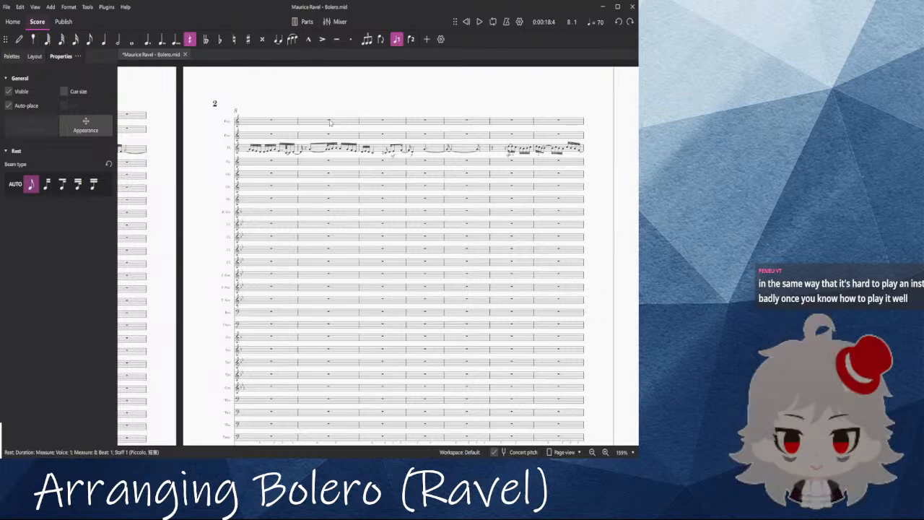
pyautogui.press('Escape')
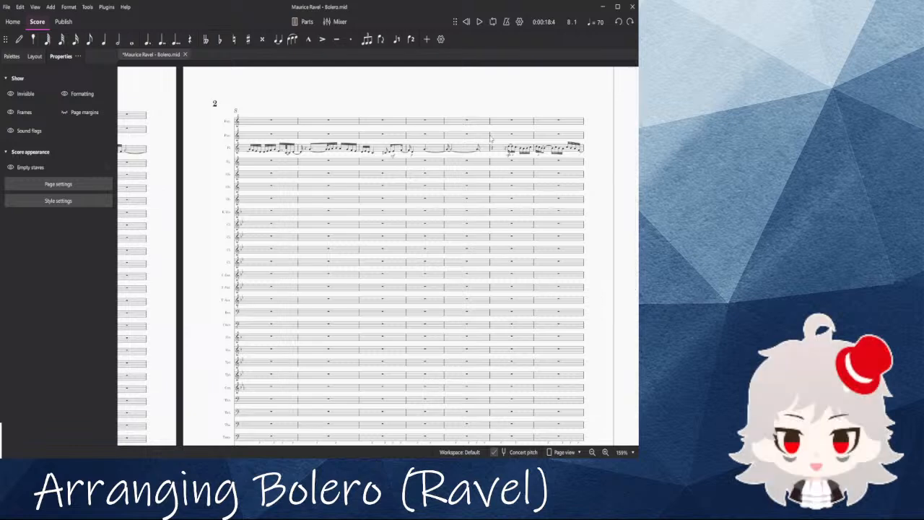
# Step: Play the score again from measure 8 of the violin staff directly above the viola, through measure 9 into measure 10
pyautogui.scroll(-5, 406, 202)
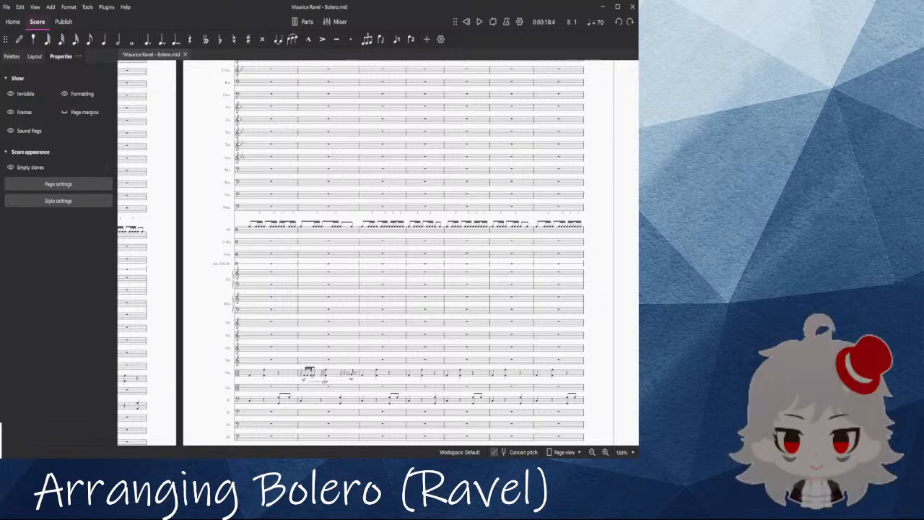
pyautogui.scroll(-3, 199, 217)
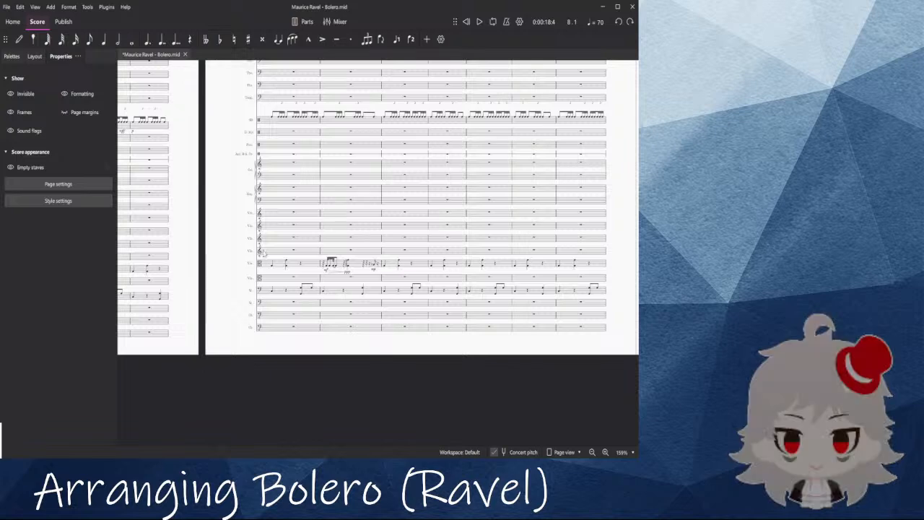
pyautogui.click(294, 254)
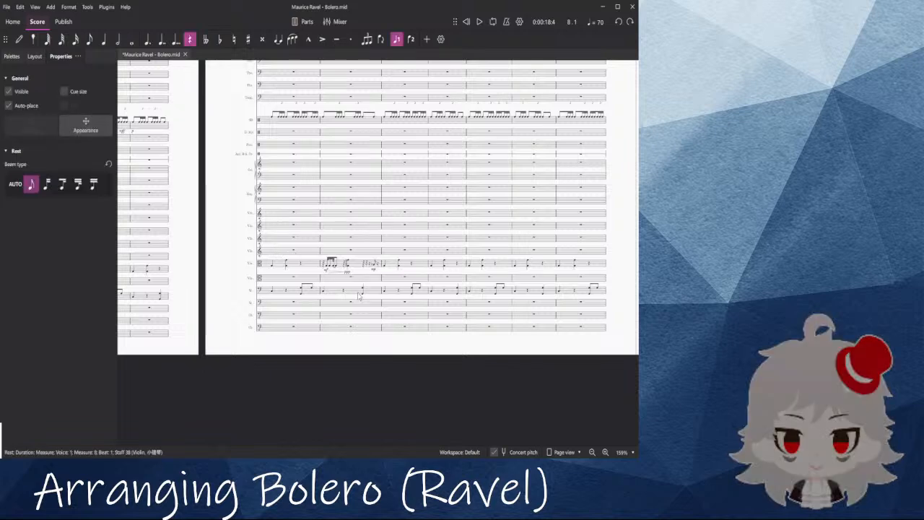
pyautogui.press('space')
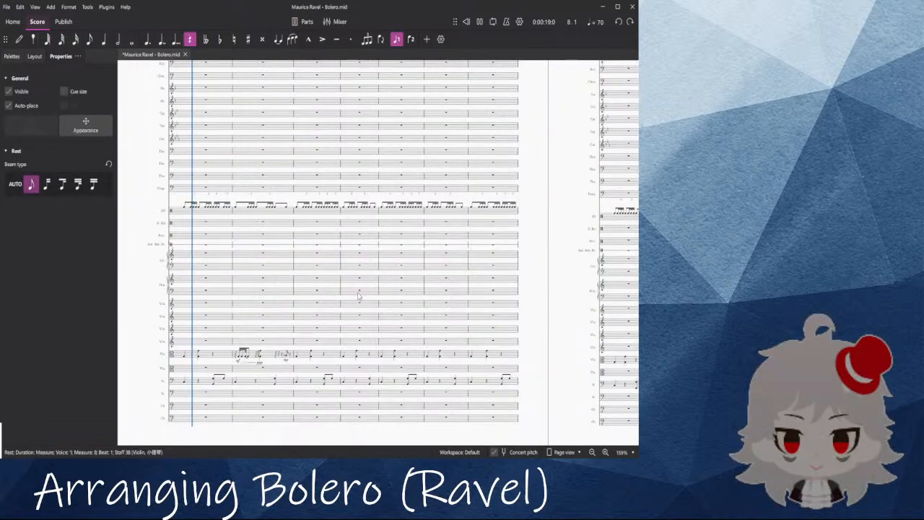
pyautogui.scroll(4, 345, 301)
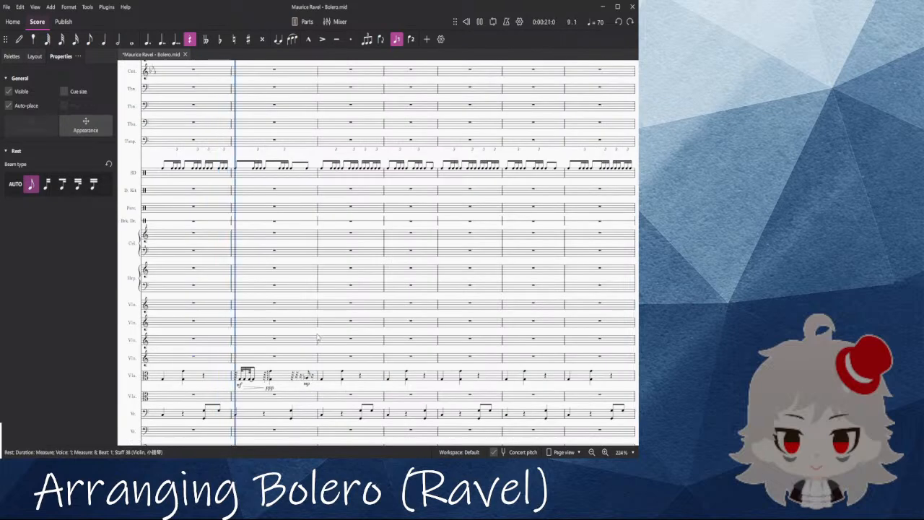
pyautogui.scroll(-3, 320, 340)
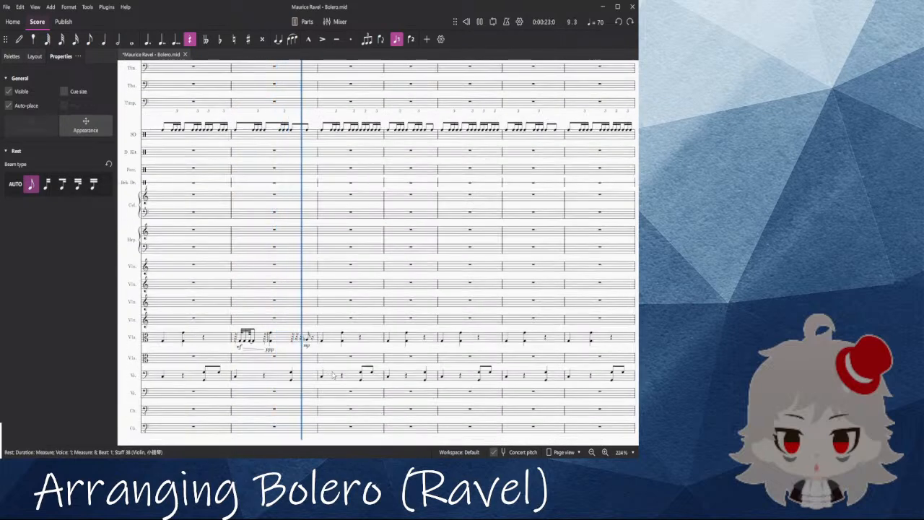
pyautogui.scroll(8, 345, 366)
pyautogui.press('space')
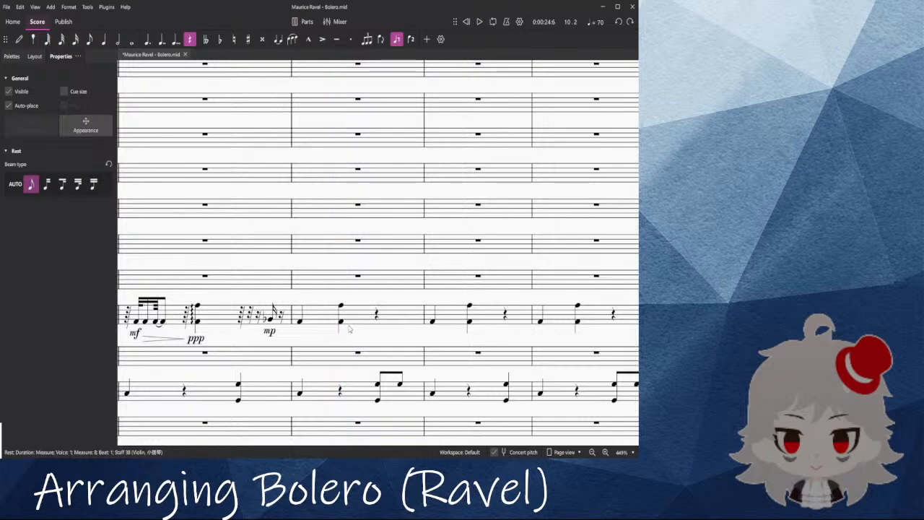
# Step: Select the viola's G3 on beat 2 of measure 10, bring back the palettes, and check the mixer
pyautogui.moveTo(371, 350); pyautogui.dragTo(253, 331)
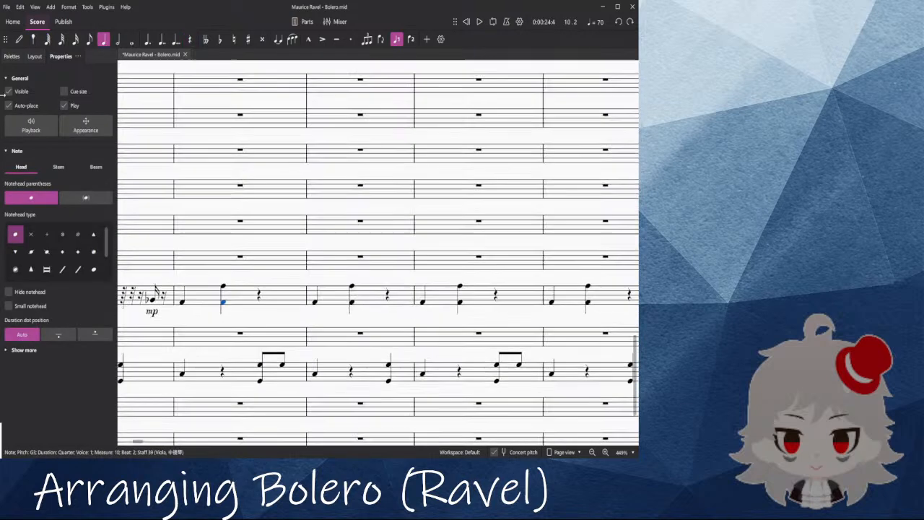
pyautogui.click(17, 57)
pyautogui.scroll(-1, 366, 337)
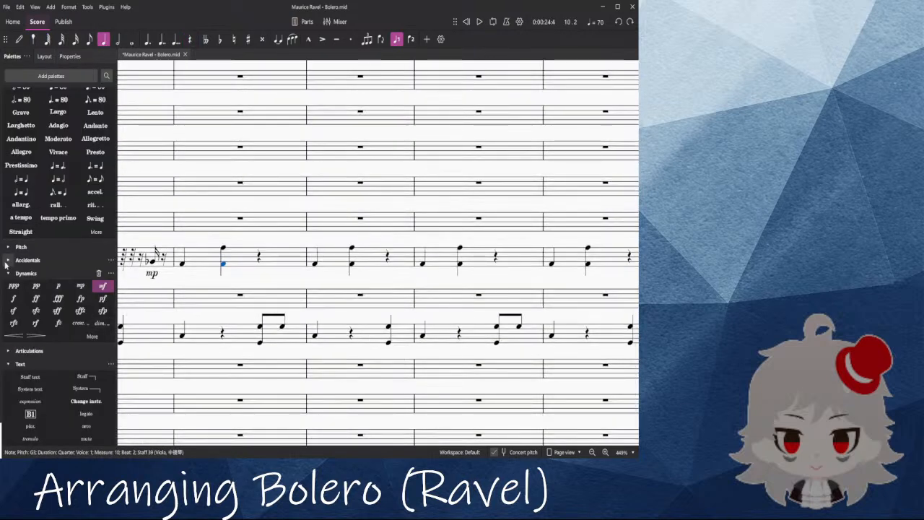
pyautogui.click(347, 21)
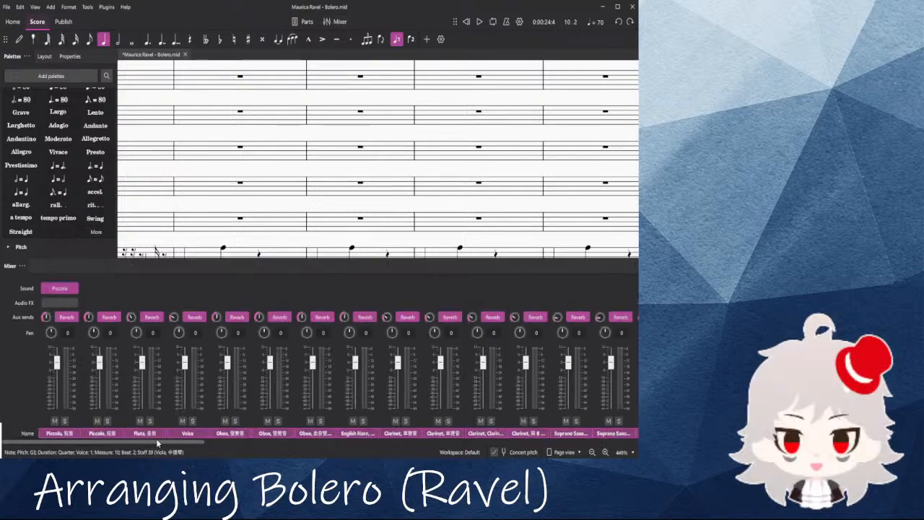
pyautogui.click(337, 21)
# Step: Add an instrument change to Viola on the first note of the viola's measure 11
pyautogui.click(314, 265)
pyautogui.press('Escape')
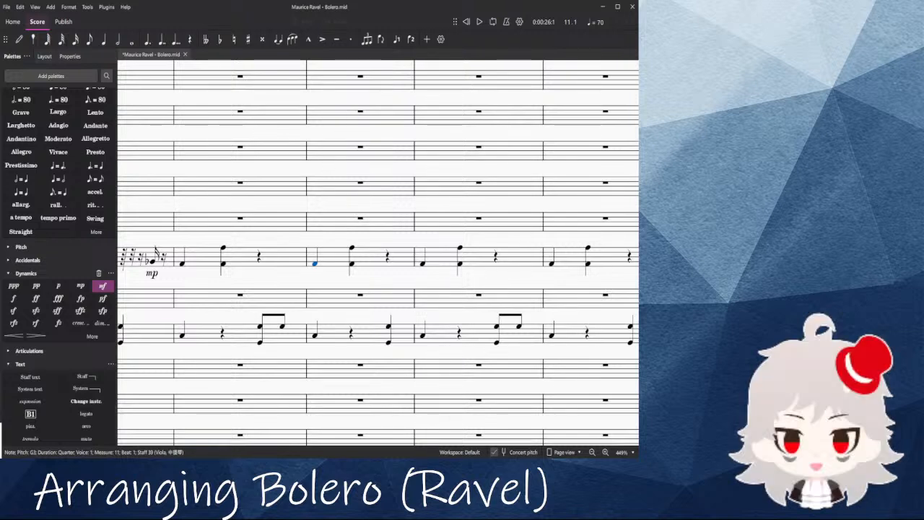
pyautogui.click(392, 235)
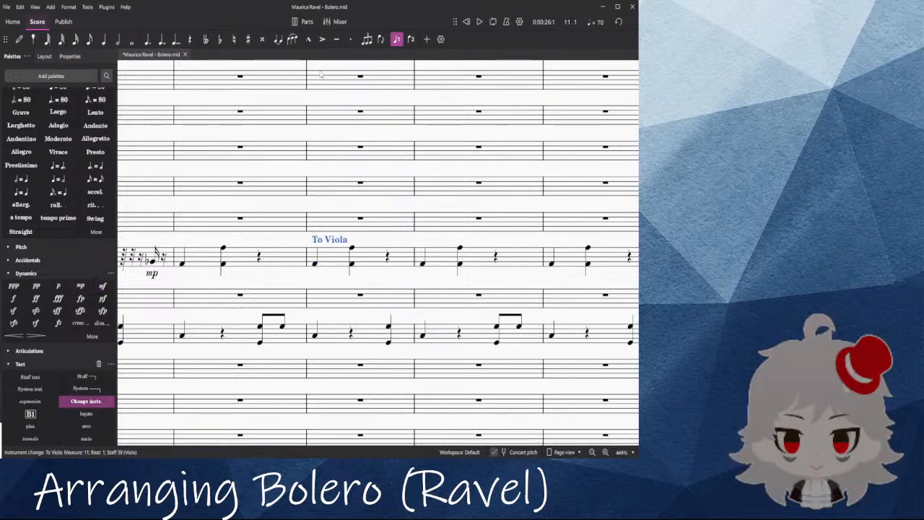
# Step: Check the viola channels in the mixer and delete the To Viola instrument change from the viola's measure 11
pyautogui.click(336, 22)
pyautogui.moveTo(581, 450); pyautogui.dragTo(632, 448)
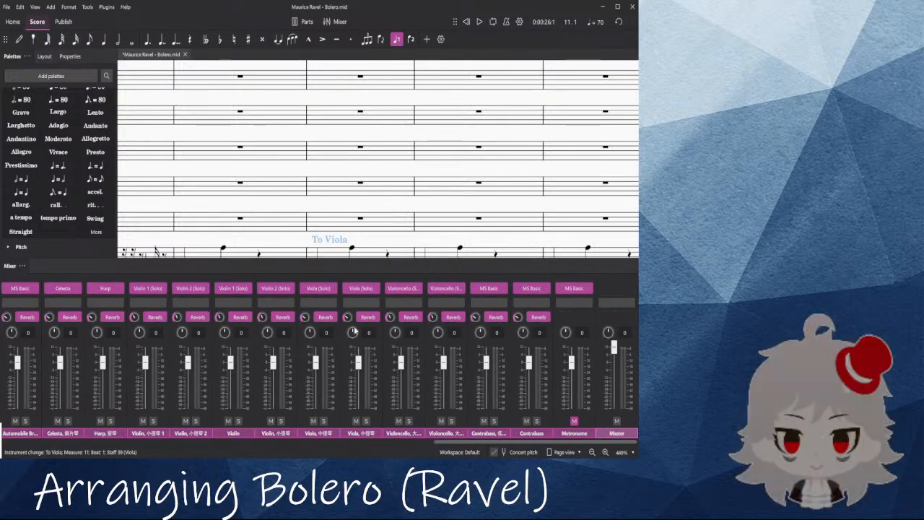
pyautogui.scroll(-3, 316, 150)
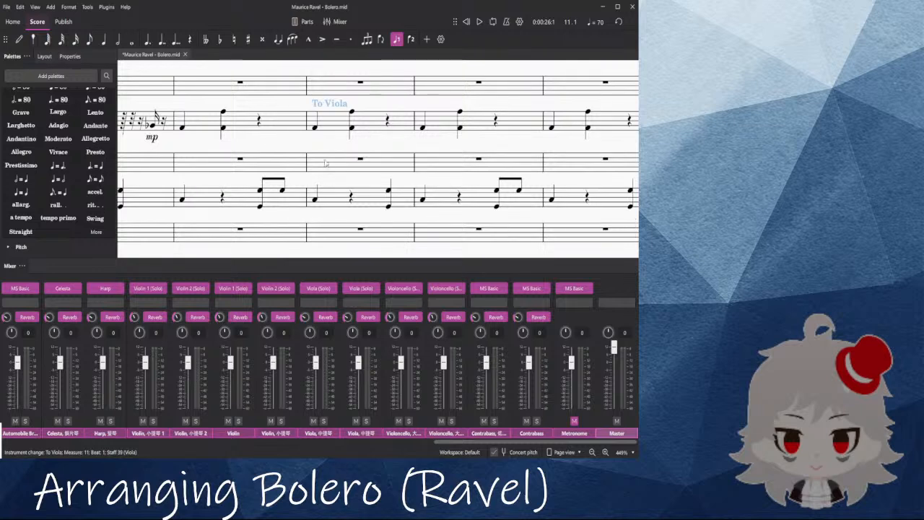
pyautogui.moveTo(287, 151); pyautogui.dragTo(384, 218)
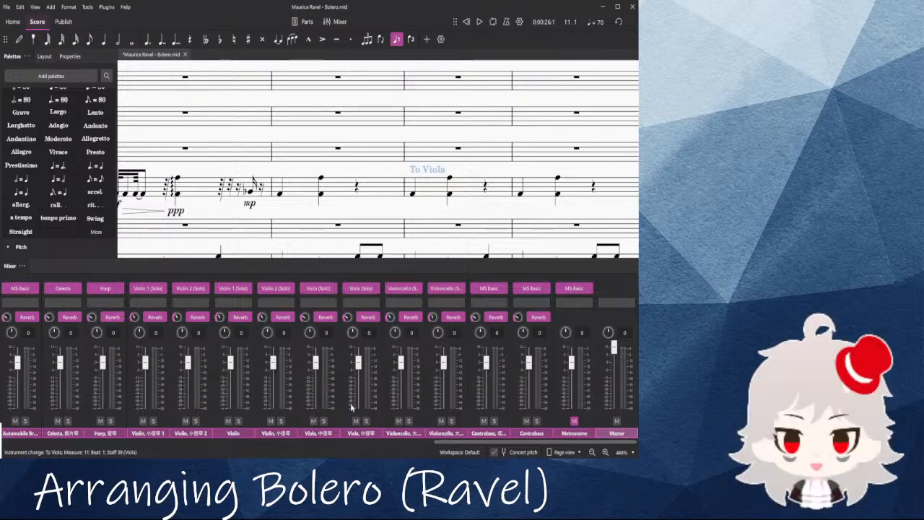
pyautogui.scroll(-1, 431, 185)
pyautogui.click(425, 148)
pyautogui.click(432, 117)
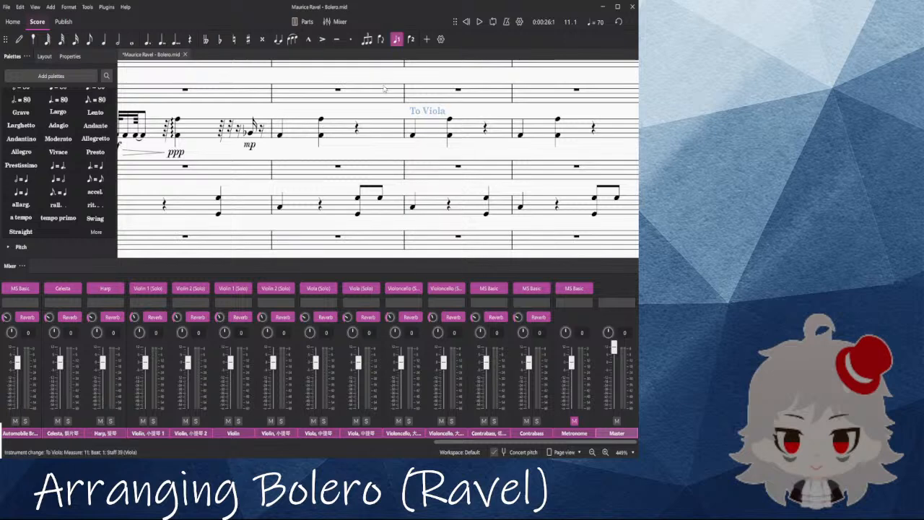
pyautogui.press('Delete')
# Step: Add an instrument change to Cornet on the viola's first note of measure 11 and set its mixer sound to Violas Pizzicato
pyautogui.click(335, 22)
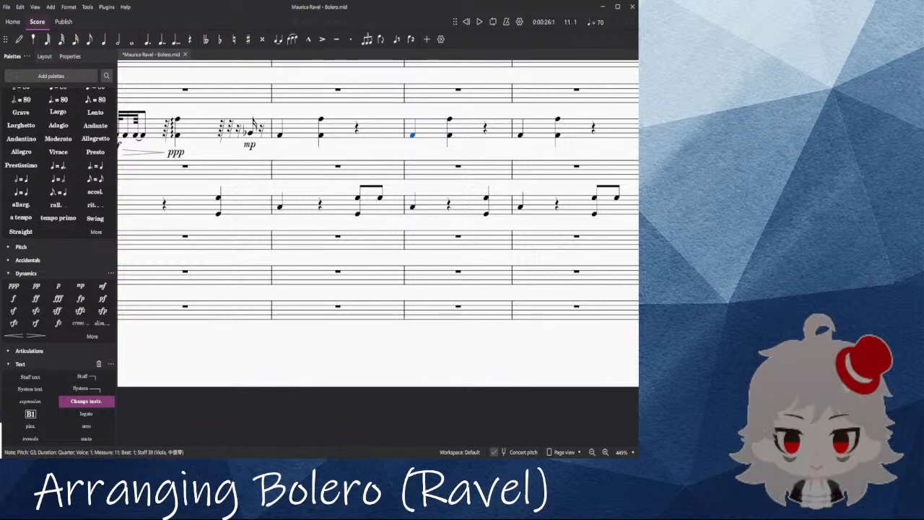
pyautogui.click(334, 22)
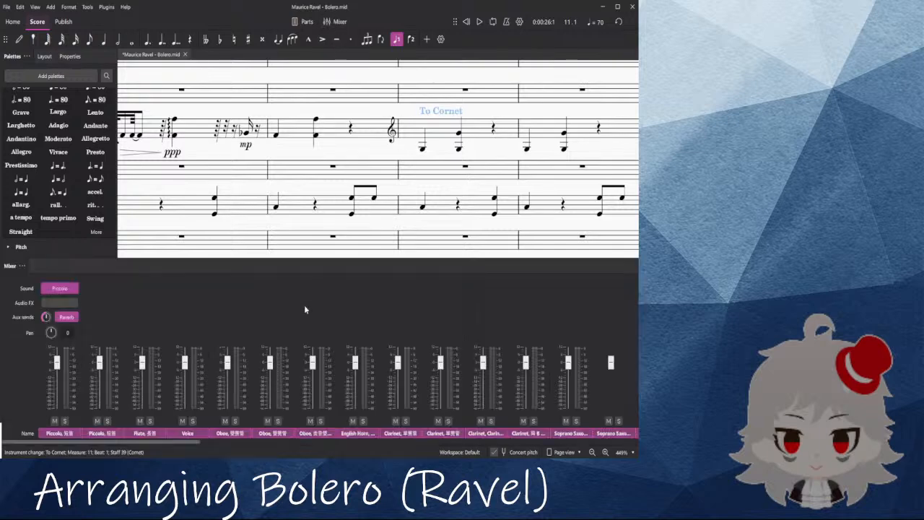
pyautogui.moveTo(522, 442); pyautogui.dragTo(544, 442)
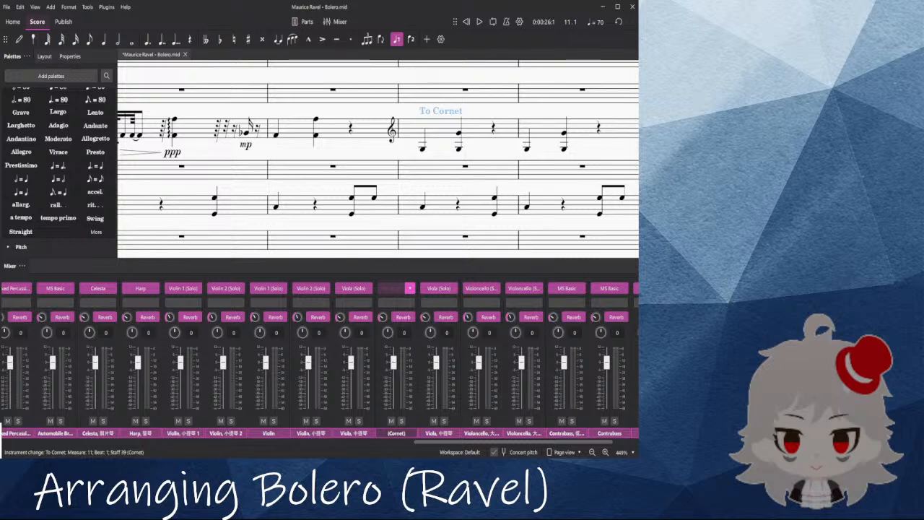
# Step: Delete the treble clef placed before measure 11 on the staff with the Cornet change
pyautogui.click(422, 148)
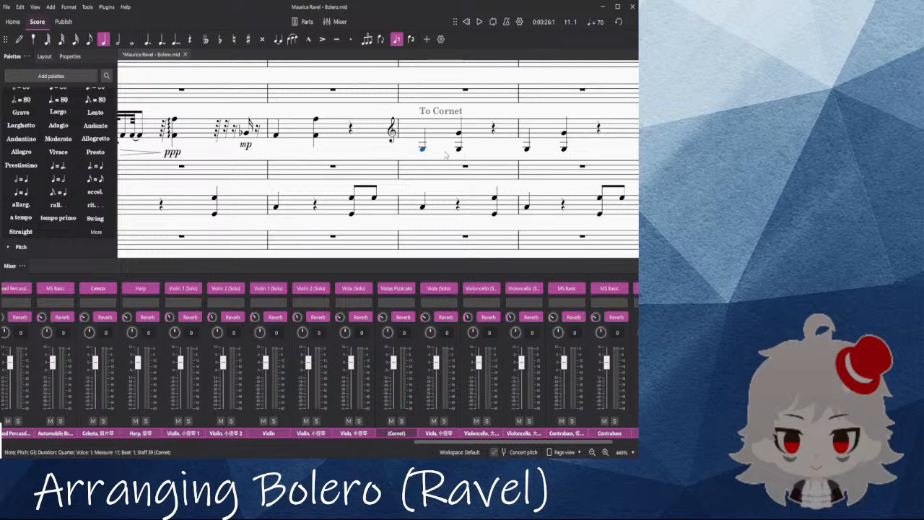
pyautogui.click(457, 150)
pyautogui.click(393, 131)
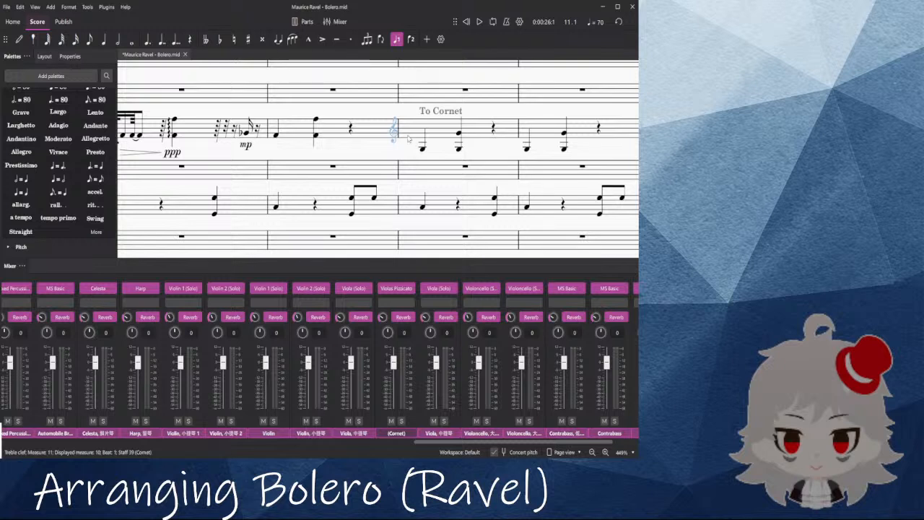
pyautogui.press('Delete')
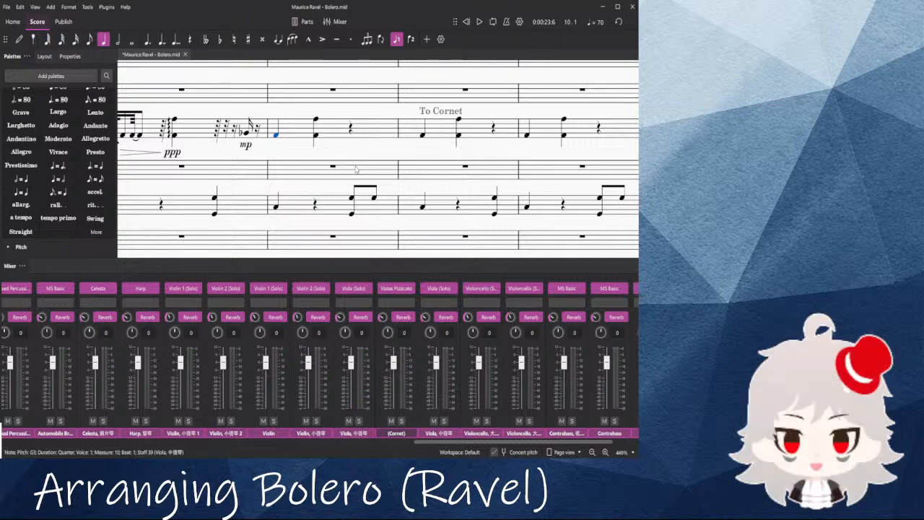
# Step: Play the score twice from the viola's G3 on beat 1 of measure 10, through the Cornet change in measure 11
pyautogui.press('space')
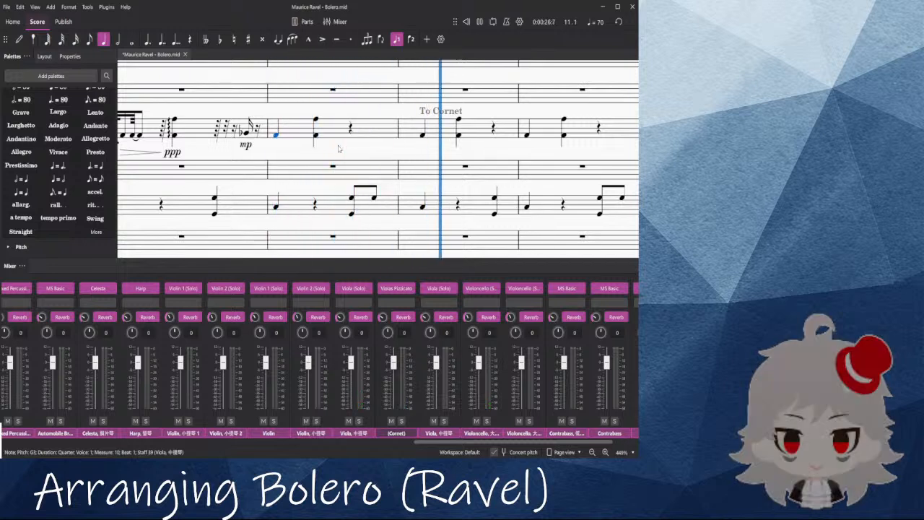
pyautogui.press('space')
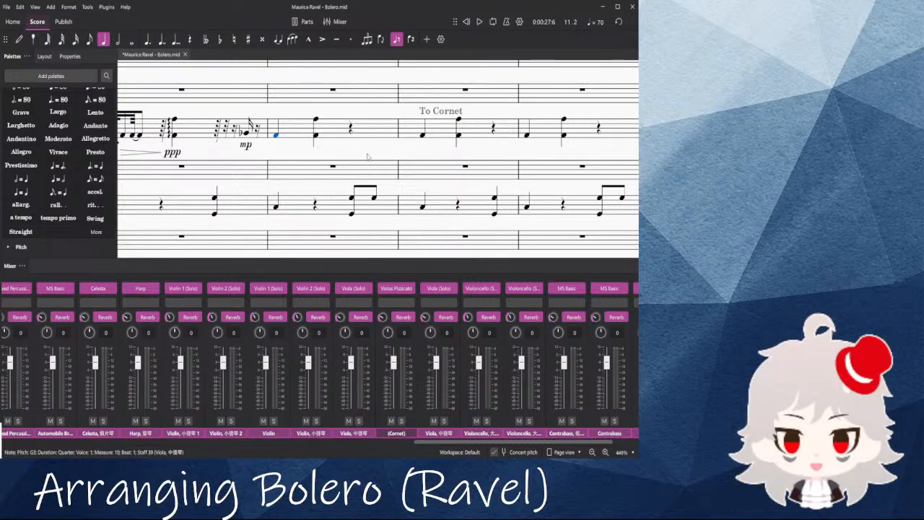
pyautogui.moveTo(369, 152); pyautogui.dragTo(345, 246)
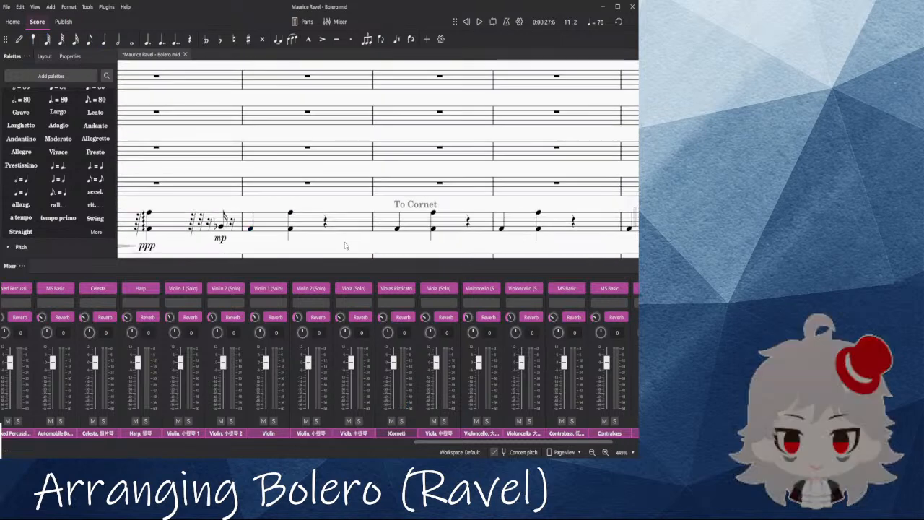
pyautogui.click(251, 230)
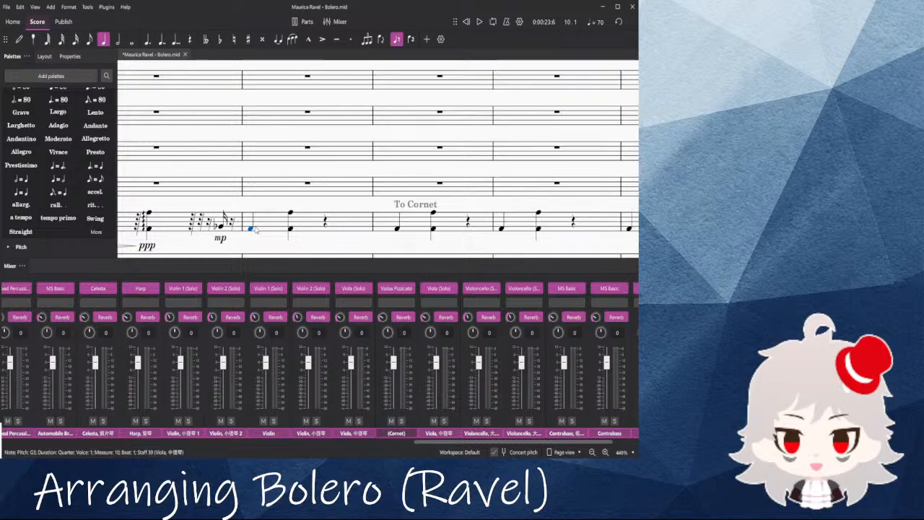
pyautogui.press('space')
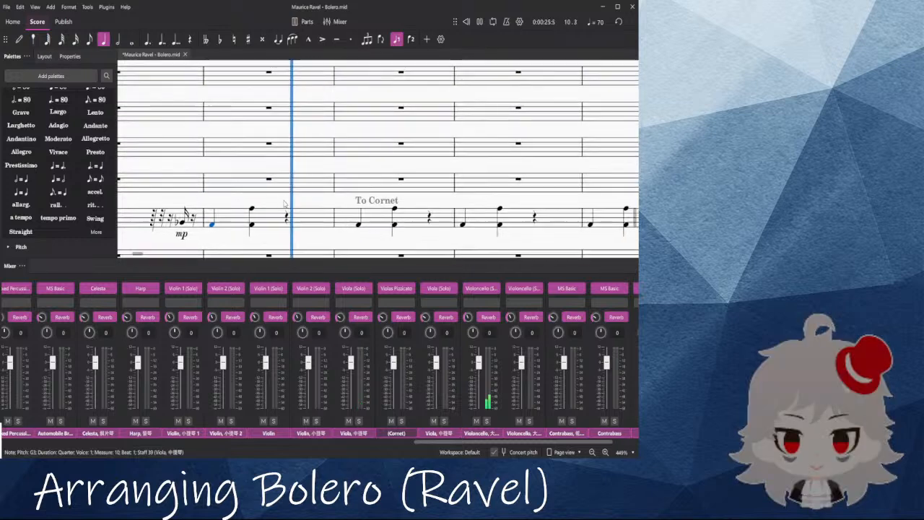
pyautogui.scroll(-3, 491, 202)
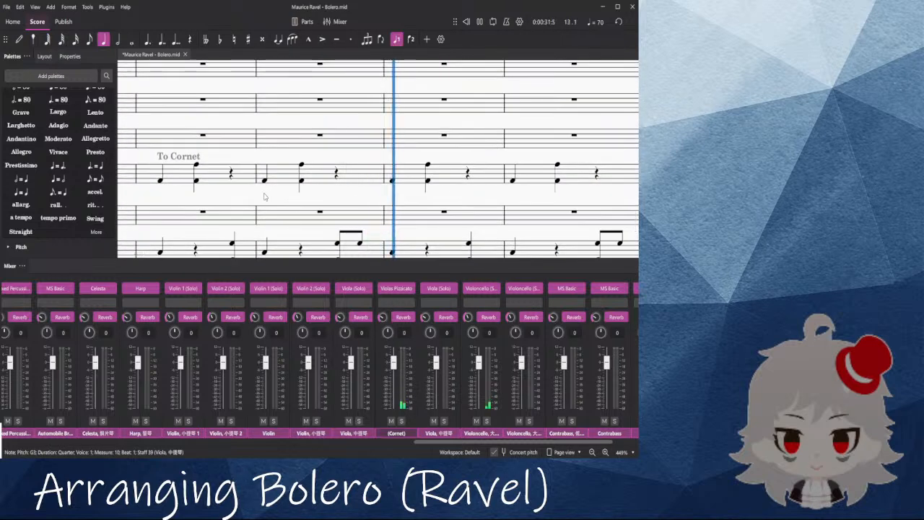
pyautogui.scroll(-5, 264, 196)
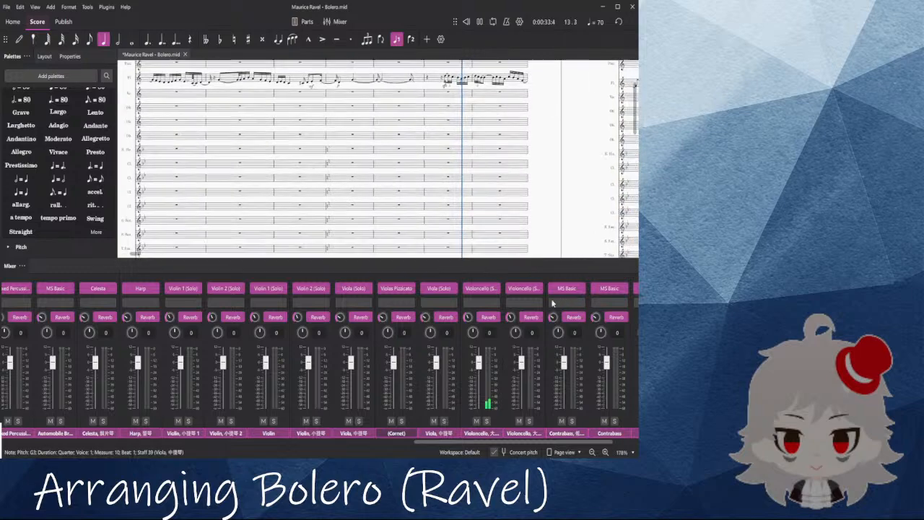
# Step: Hide the mixer, follow the playback across page 3 down to the string staves, and stop it
pyautogui.click(326, 21)
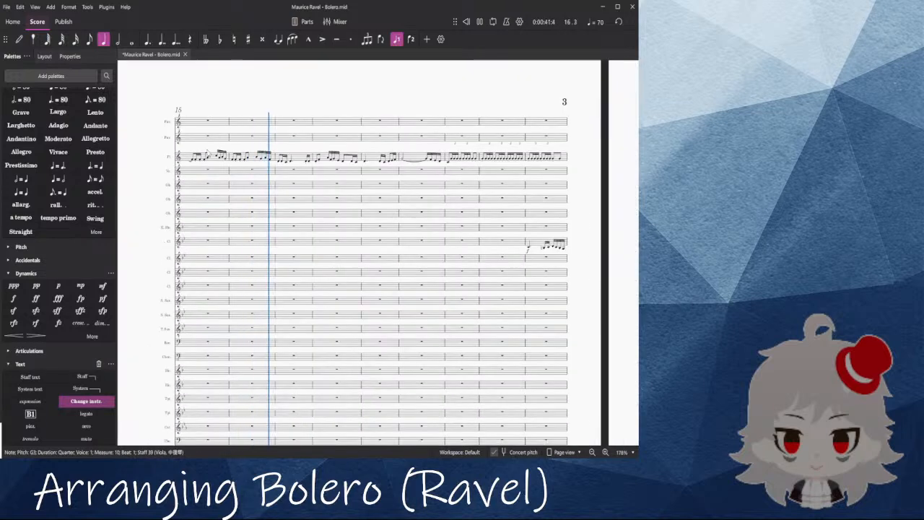
pyautogui.scroll(4, 243, 210)
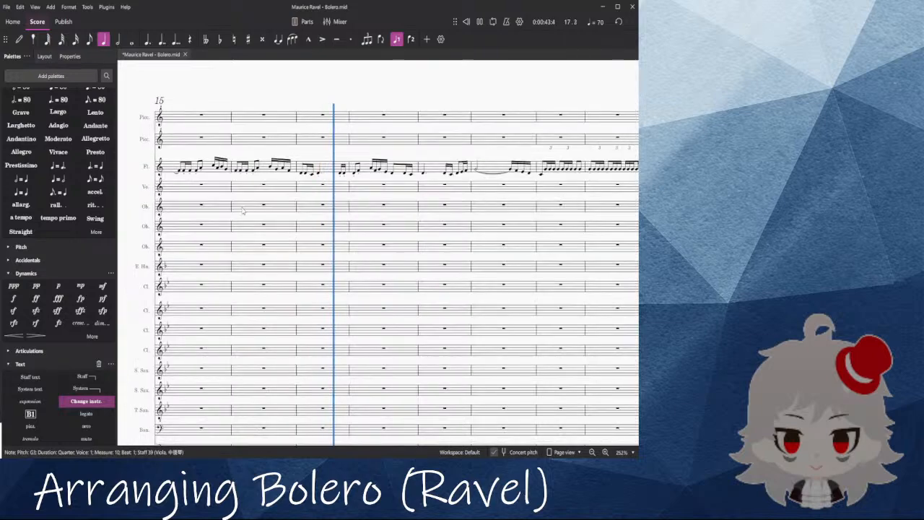
pyautogui.scroll(-10, 243, 211)
pyautogui.press('space')
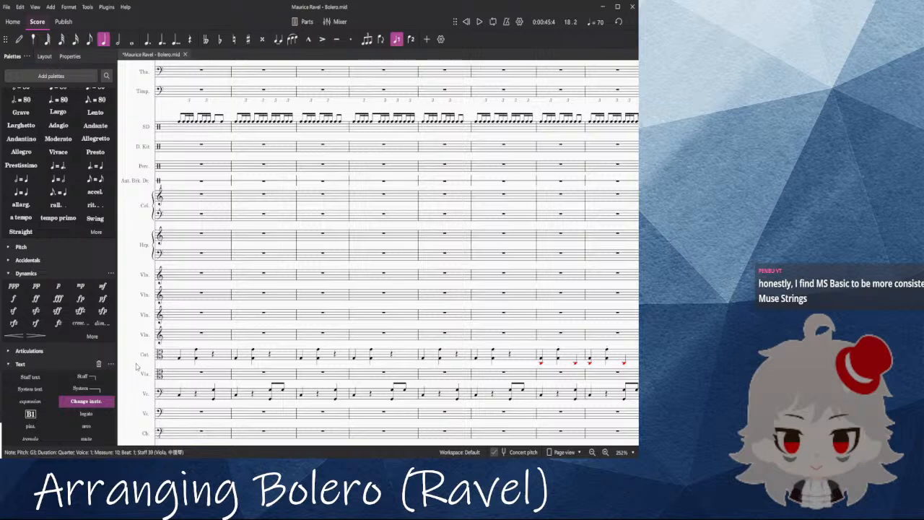
# Step: Look over the string staves on page 2 around the viola's measure 9 and the Cornet change in measure 11
pyautogui.moveTo(136, 366); pyautogui.dragTo(693, 353)
pyautogui.click(296, 357)
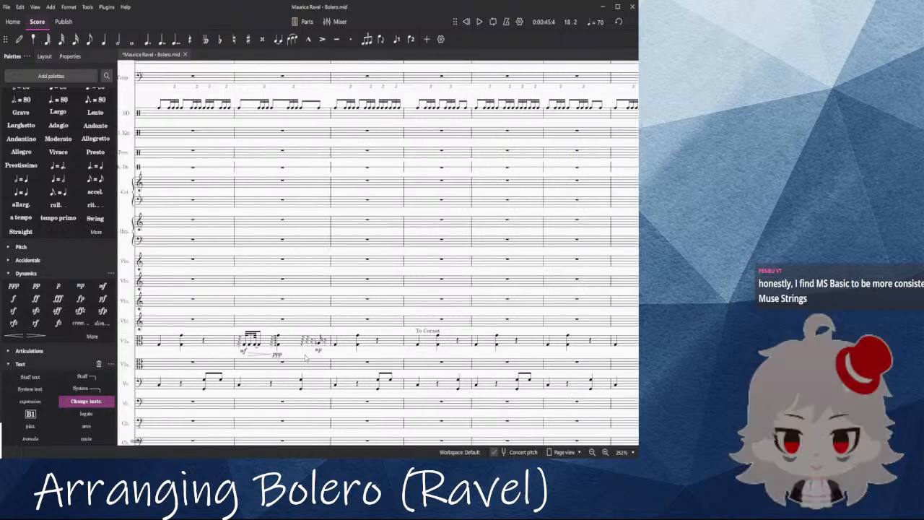
pyautogui.hscroll(-3, 221, 323)
pyautogui.hscroll(3, 224, 330)
pyautogui.scroll(-1, 224, 331)
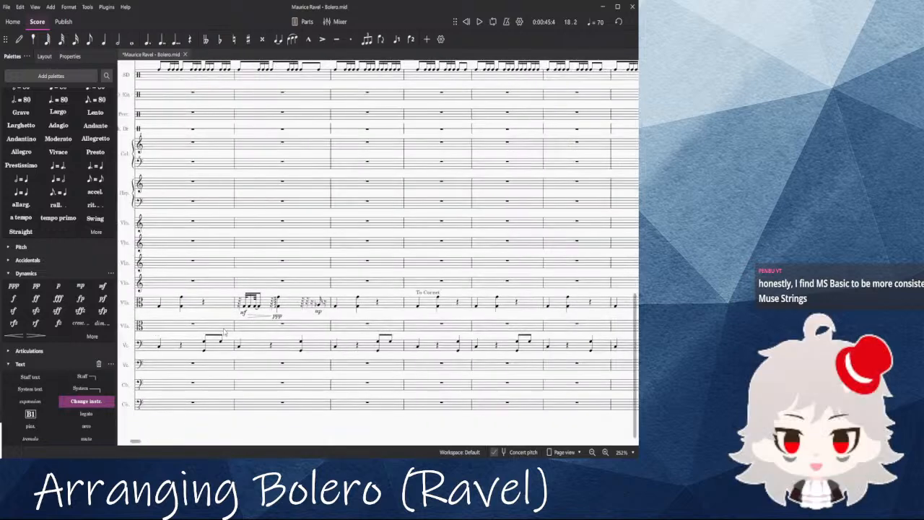
pyautogui.hscroll(3, 223, 331)
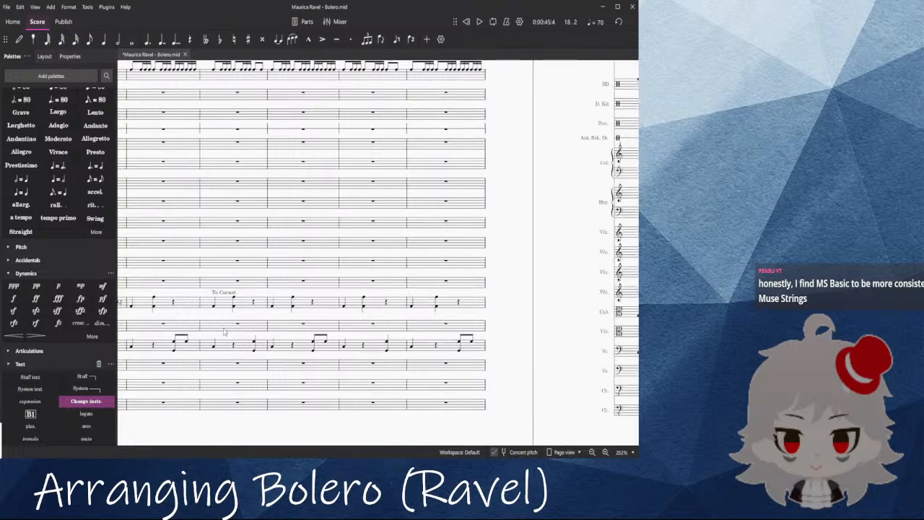
pyautogui.hscroll(-1, 224, 331)
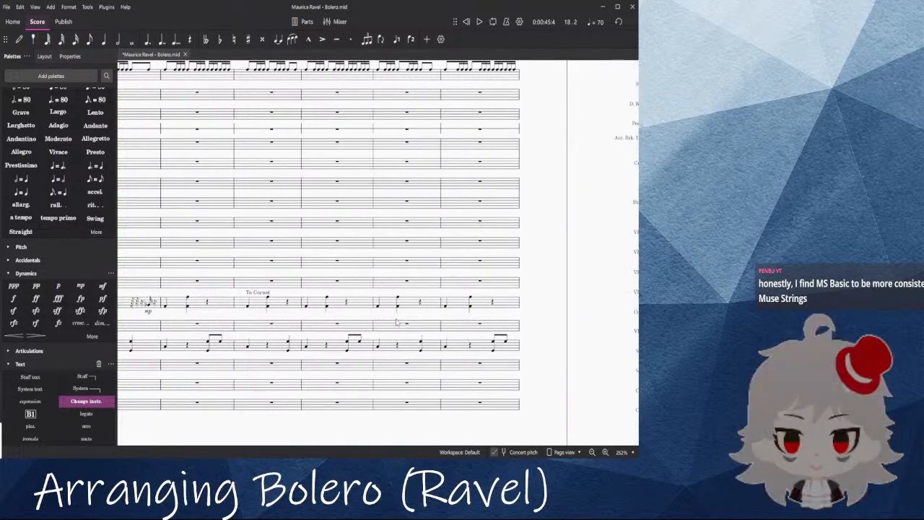
# Step: Select the key signatures at the start of measure 11 across the wind staves and delete them
pyautogui.scroll(4, 338, 311)
pyautogui.scroll(6, 338, 310)
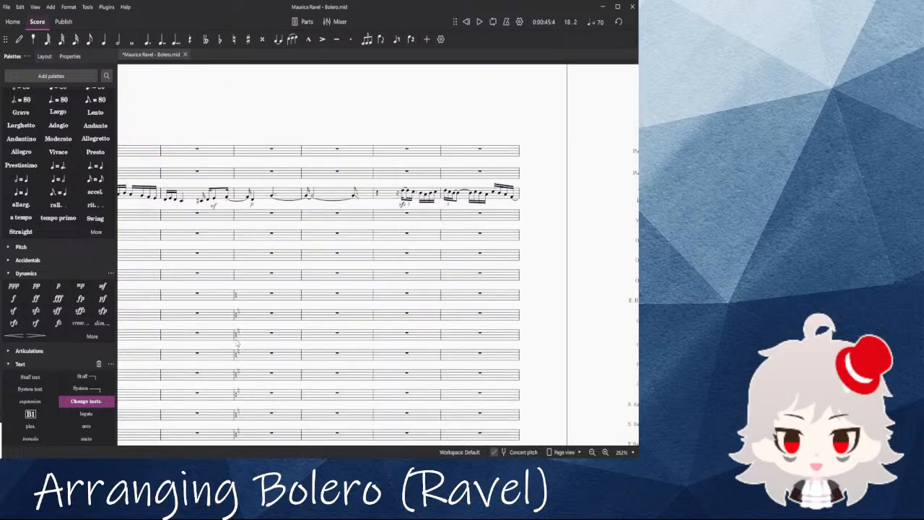
pyautogui.click(235, 340)
pyautogui.press('Escape')
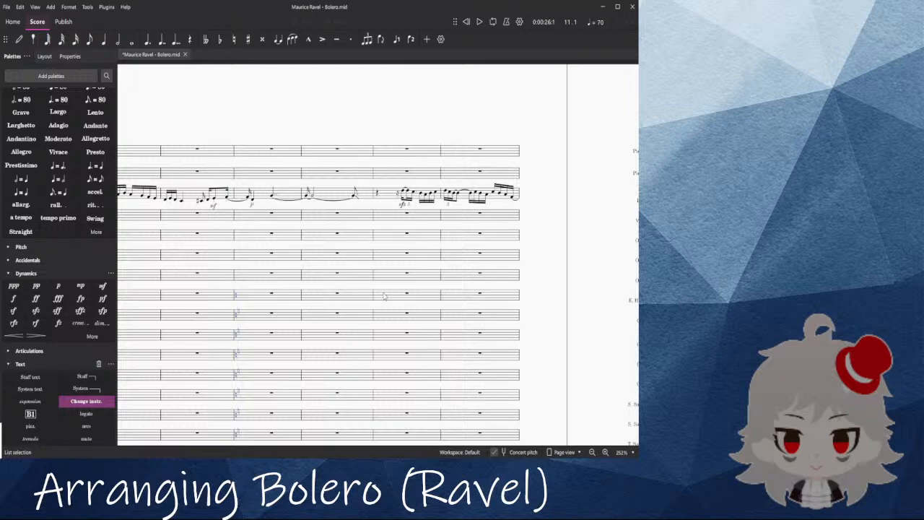
# Step: Play the score from the G3 under the To Cornet marking in measure 11 through measure 12
pyautogui.scroll(-10, 384, 296)
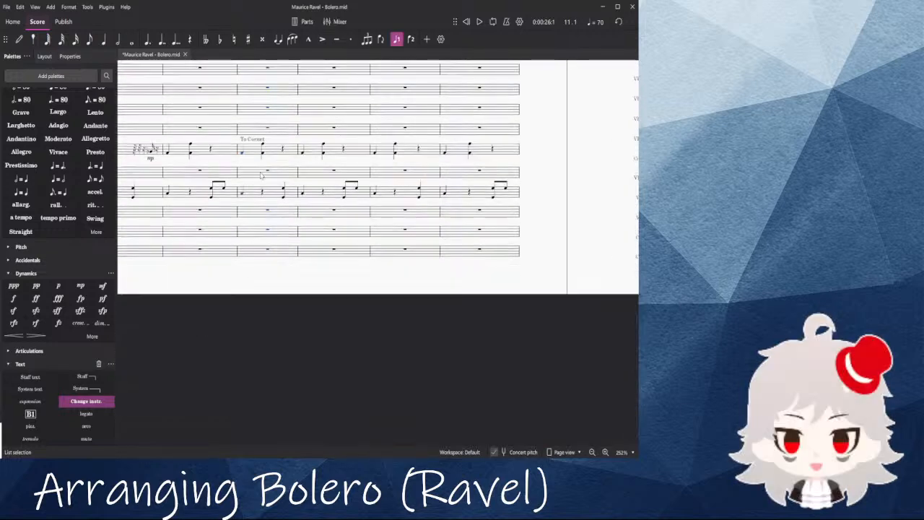
pyautogui.click(242, 155)
pyautogui.press('space')
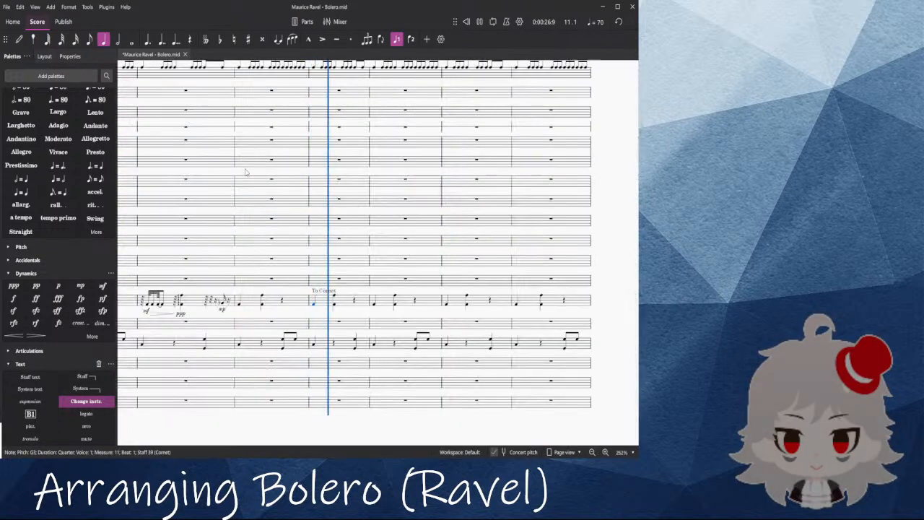
pyautogui.scroll(2, 391, 308)
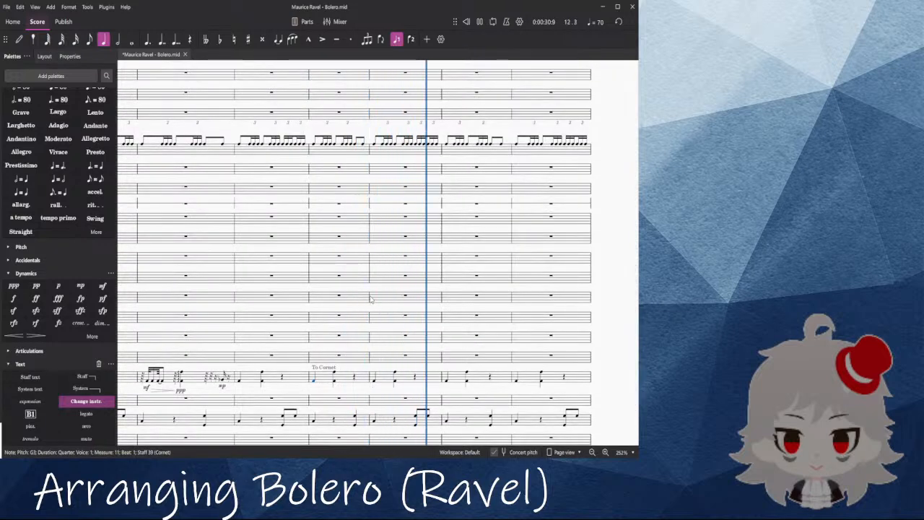
pyautogui.press('space')
# Step: Play the score from the clarinet's rest in measure 12 and stop in measure 15 on page 3
pyautogui.moveTo(612, 173); pyautogui.dragTo(551, 410)
pyautogui.moveTo(567, 145); pyautogui.dragTo(560, 295)
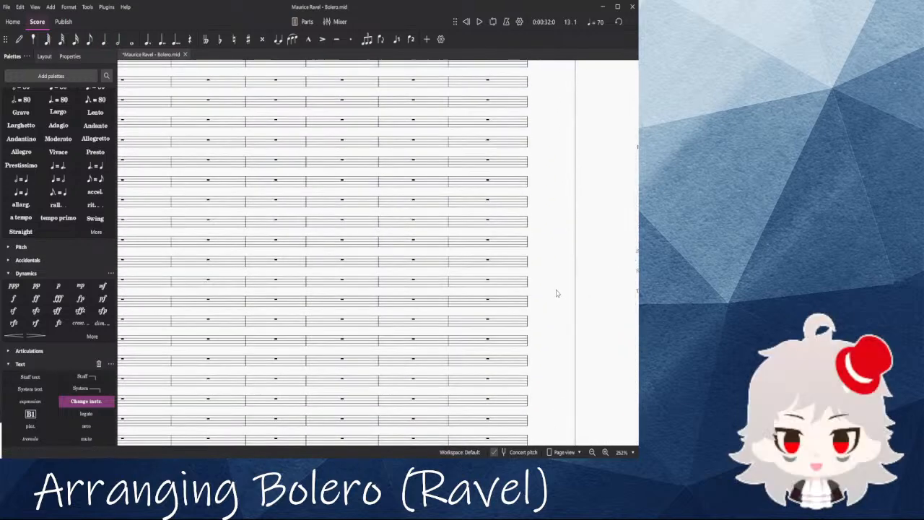
pyautogui.click(342, 181)
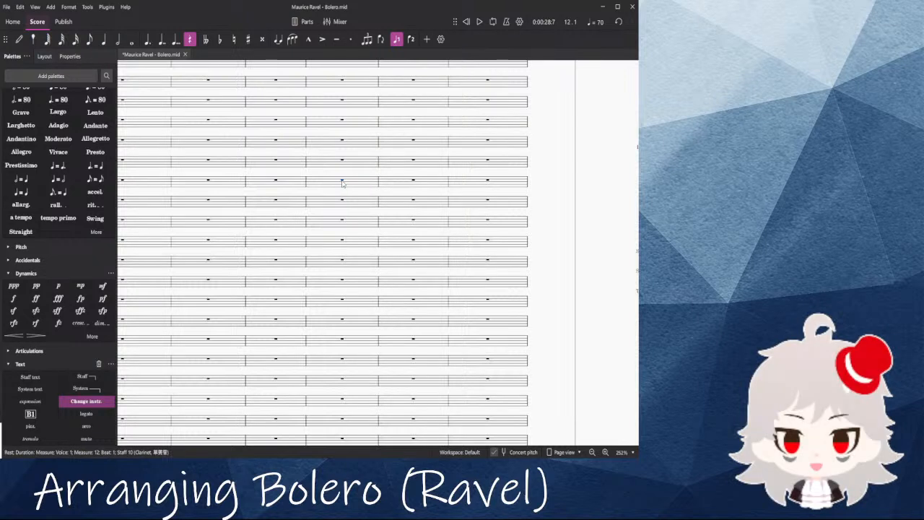
pyautogui.press('space')
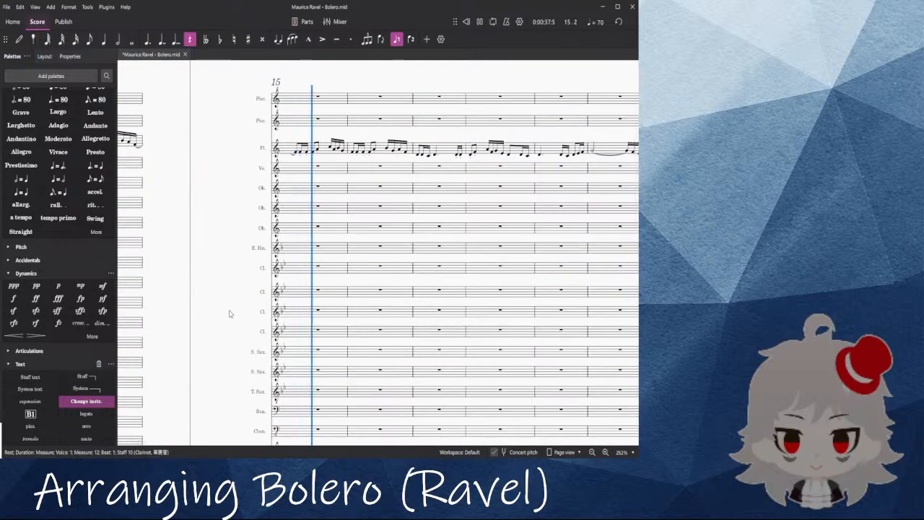
pyautogui.press('space')
# Step: Delete the flute's A4 eighth note at beat 2.5 of measure 15 and play the measure briefly from its first F4
pyautogui.keyDown('ctrl'); pyautogui.scroll(10, 224, 146); pyautogui.keyUp('ctrl')
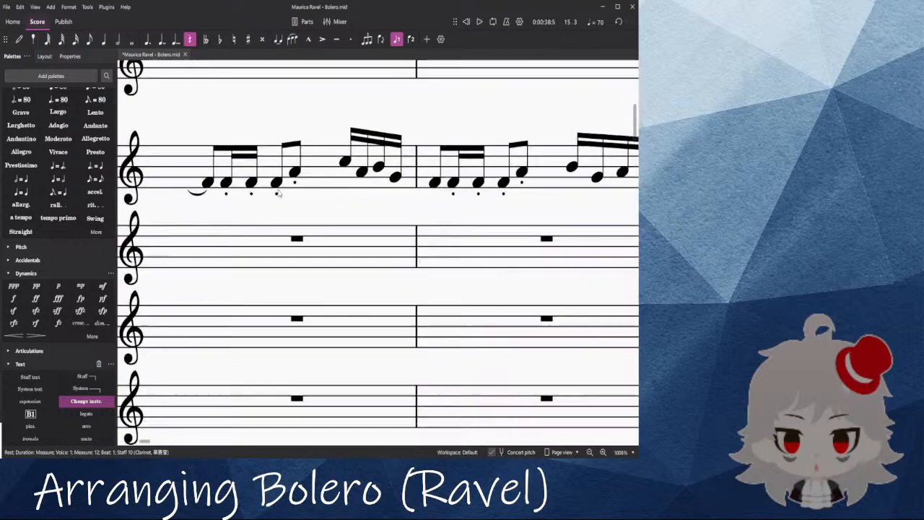
pyautogui.click(294, 173)
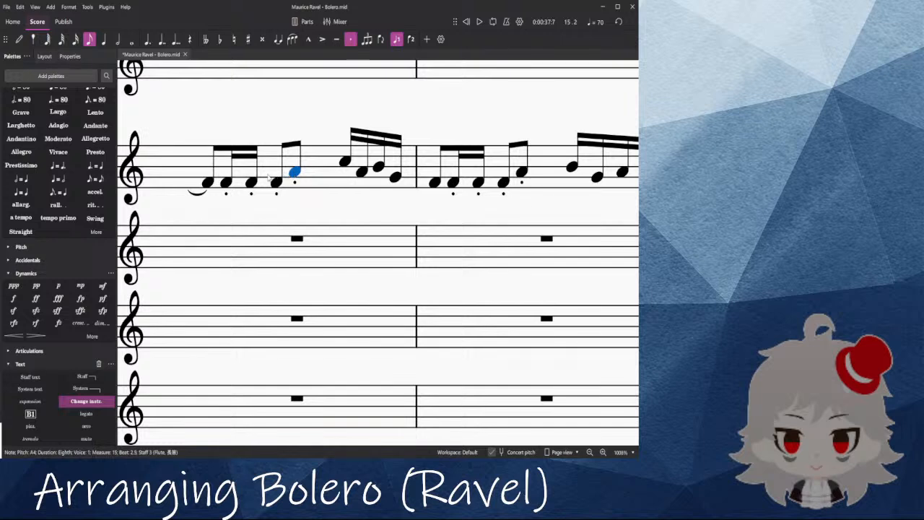
pyautogui.press('Delete')
pyautogui.click(226, 182)
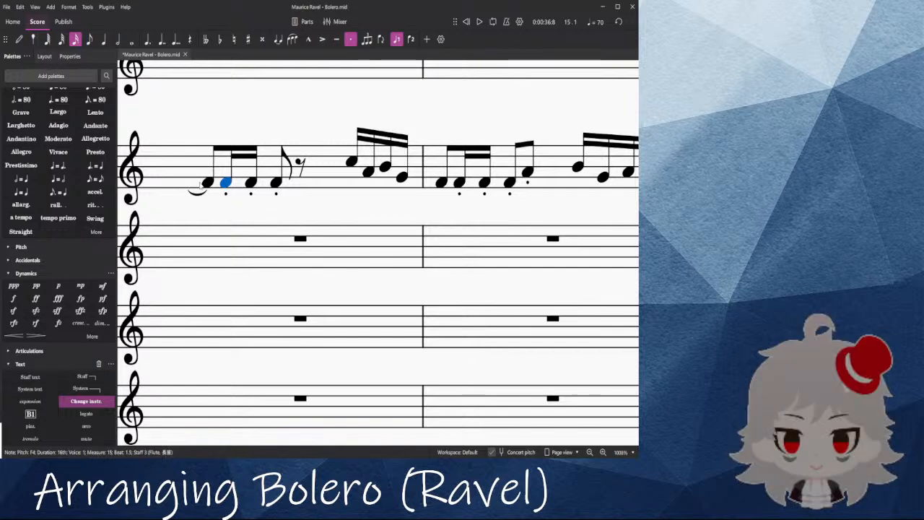
pyautogui.click(207, 183)
pyautogui.press('space')
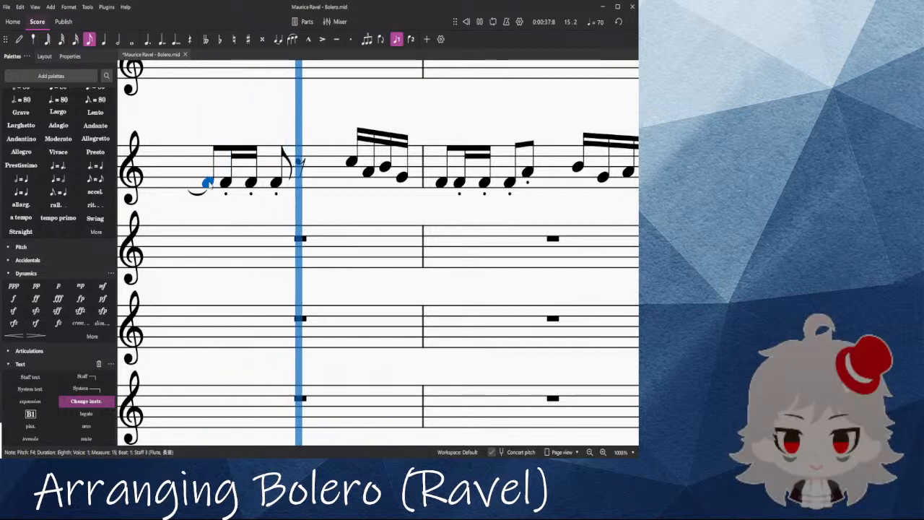
pyautogui.press('space')
# Step: Delete the flute's four sixteenth notes on beat 3 of measure 15 and divide the beat into a sixteenth rest and a dotted eighth rest
pyautogui.moveTo(341, 130); pyautogui.dragTo(328, 224)
pyautogui.click(339, 256)
pyautogui.keyDown('shift'); pyautogui.click(389, 274); pyautogui.keyUp('shift')
pyautogui.press('Delete')
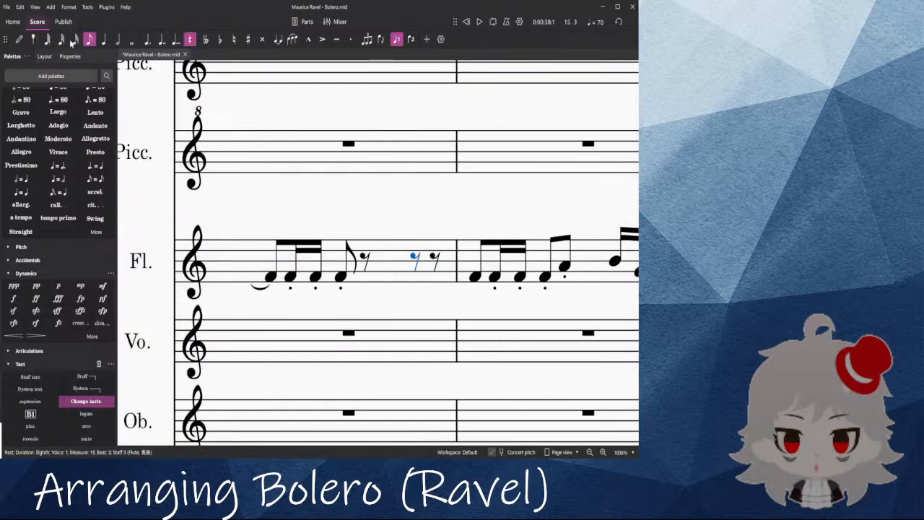
pyautogui.click(75, 39)
pyautogui.click(89, 39)
pyautogui.click(147, 39)
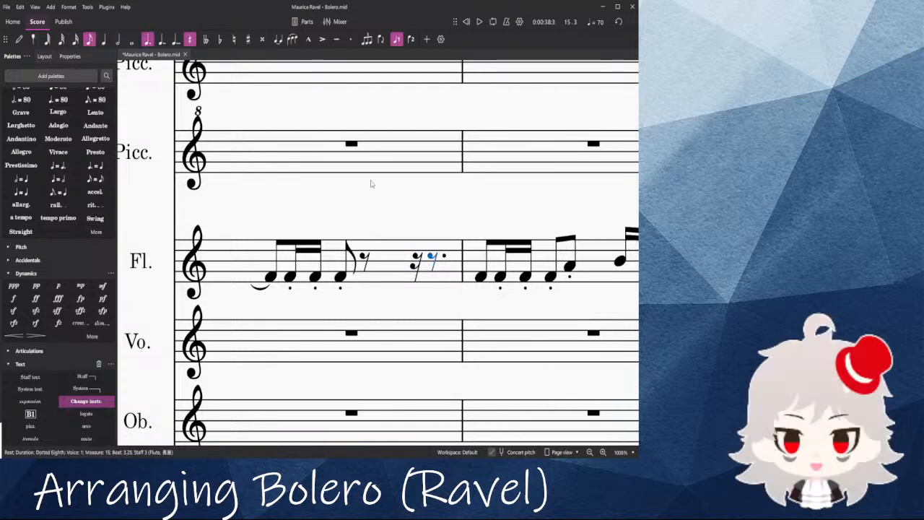
# Step: Turn the flute's dotted eighth rest in measure 15 into a sixteenth-note quadruplet and set its first note to C5
pyautogui.click(384, 82)
pyautogui.press('n')
pyautogui.click(432, 251)
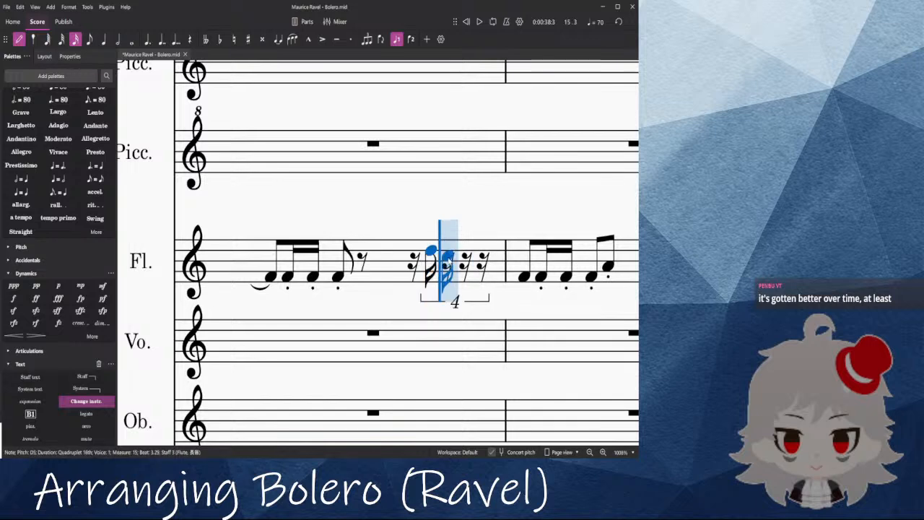
pyautogui.press('Escape')
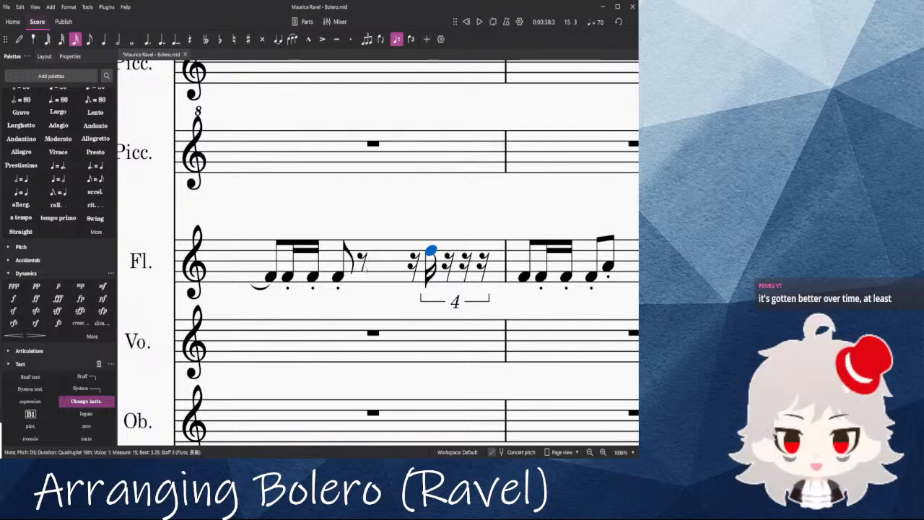
pyautogui.press('Down')
pyautogui.press('Down')
# Step: Fill the remaining three notes of the flute's quadruplet in measure 15 with B4, A4 and G4
pyautogui.press('n')
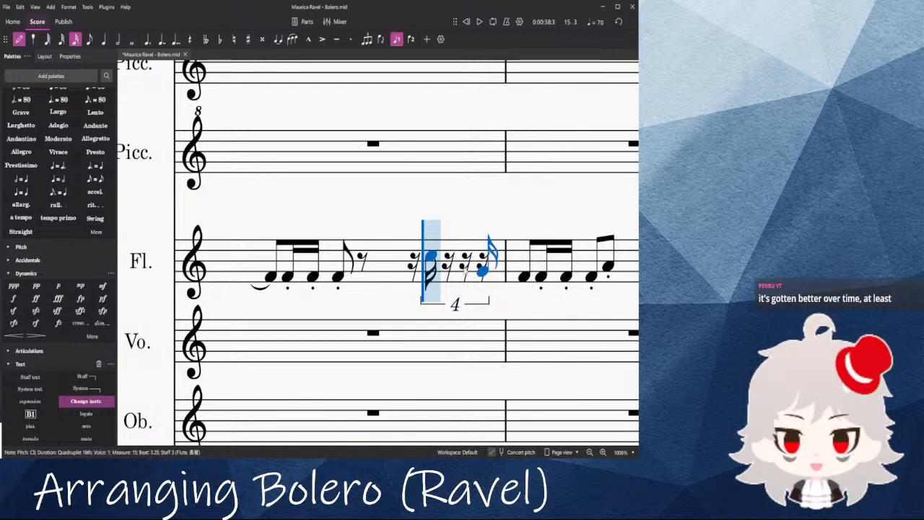
pyautogui.press('g')
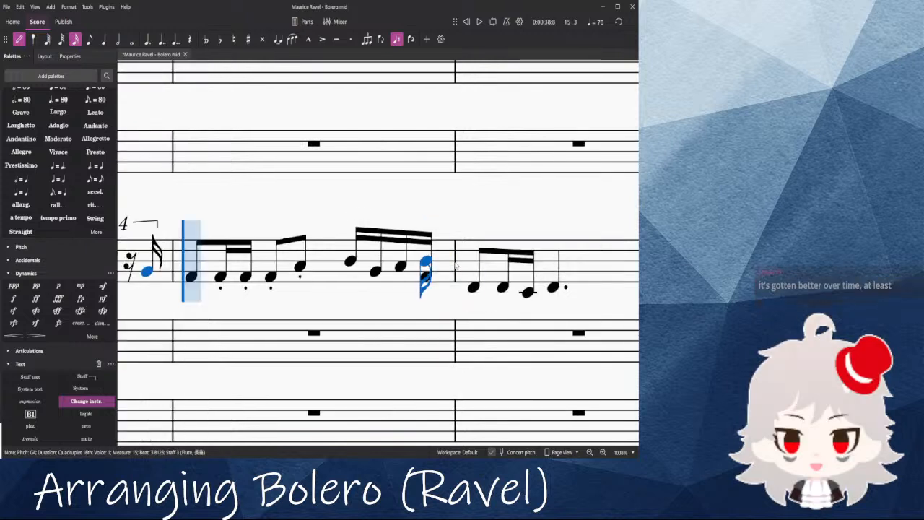
pyautogui.hscroll(-3, 224, 277)
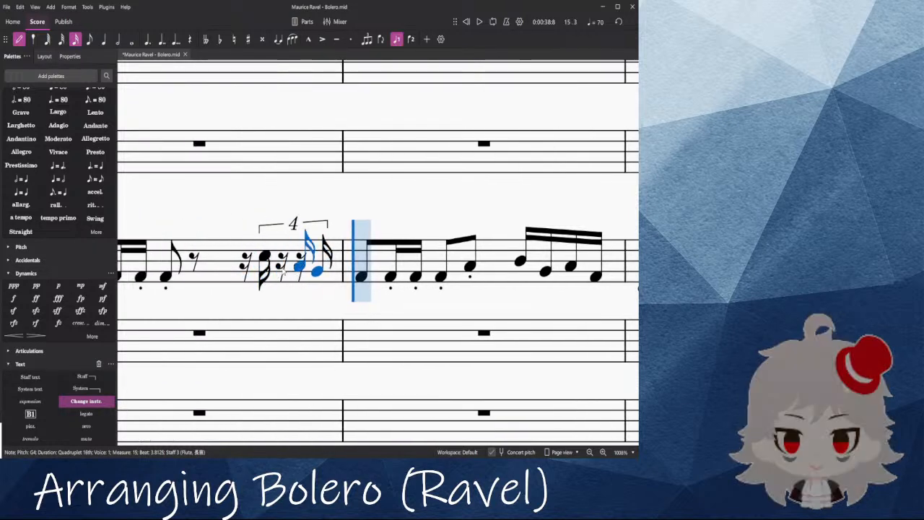
pyautogui.click(296, 267)
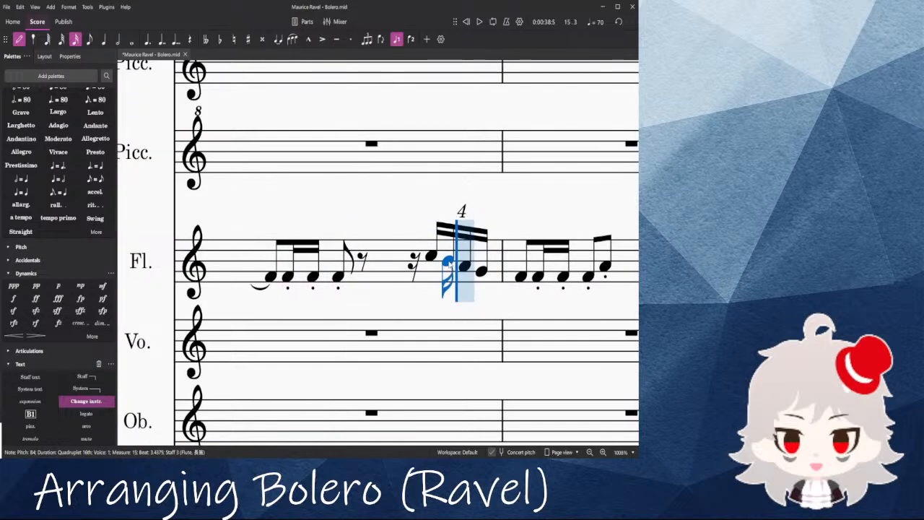
pyautogui.press('Escape')
# Step: Play the score from the flute's first F4 in measure 15 and stop in measure 17
pyautogui.click(268, 276)
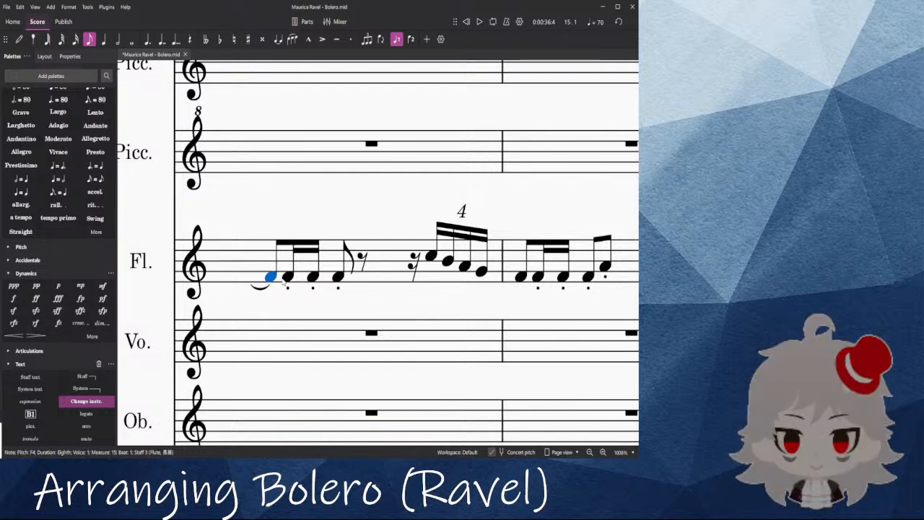
pyautogui.press('space')
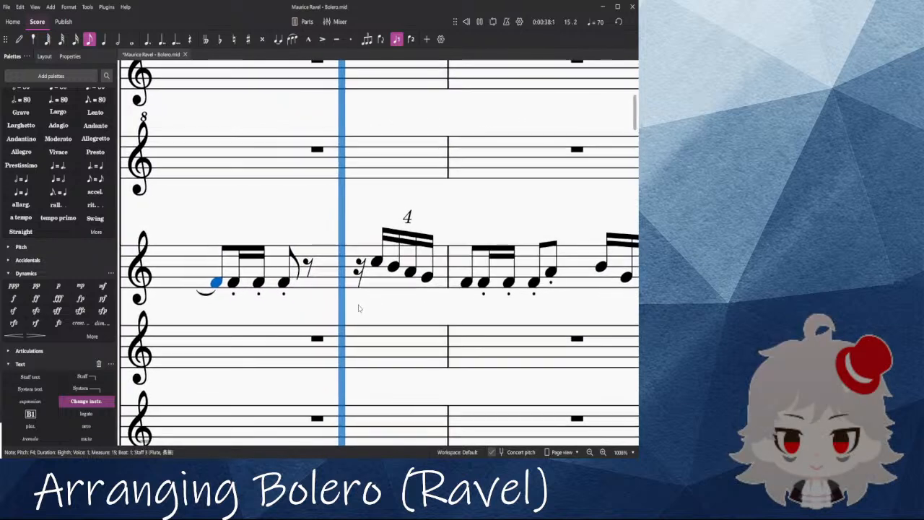
pyautogui.scroll(-5, 171, 325)
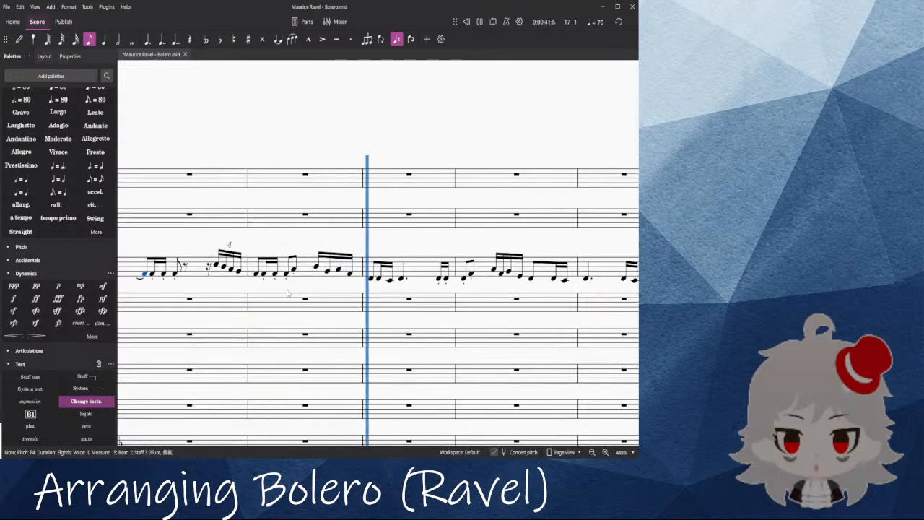
pyautogui.scroll(3, 208, 277)
pyautogui.press('space')
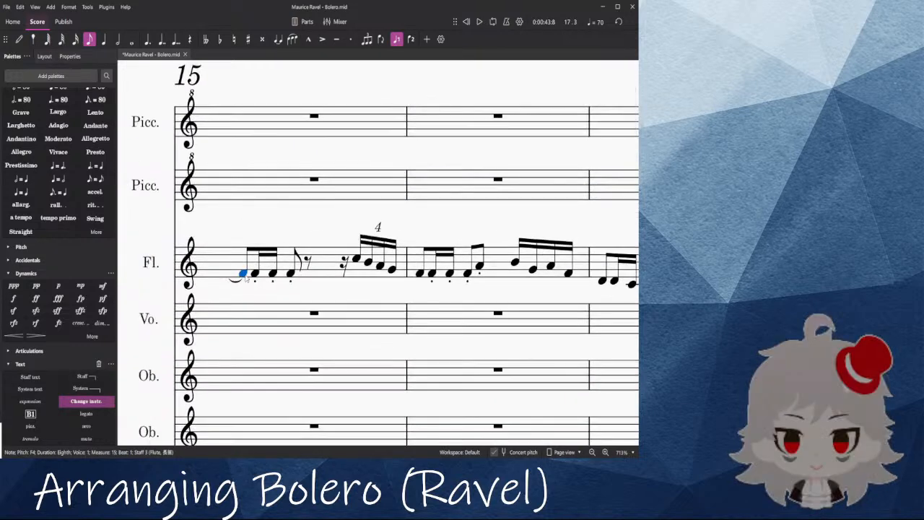
# Step: Lower the second note of the flute's quadruplet in measure 15 to G♯4 and select the whole flute measure
pyautogui.click(355, 259)
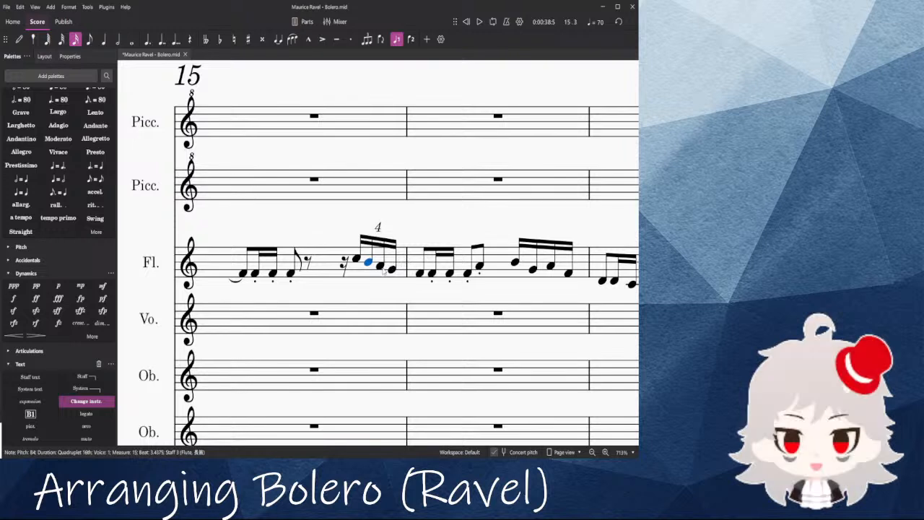
pyautogui.press('Down')
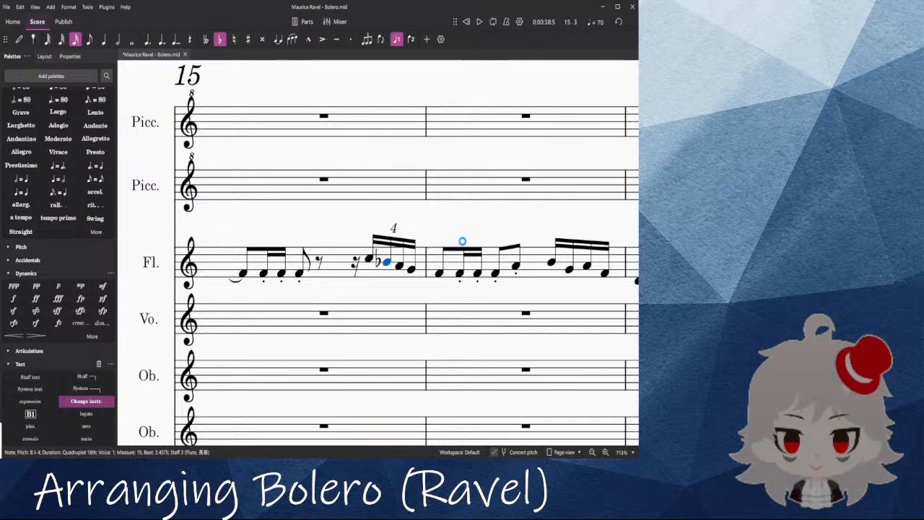
pyautogui.press('Down')
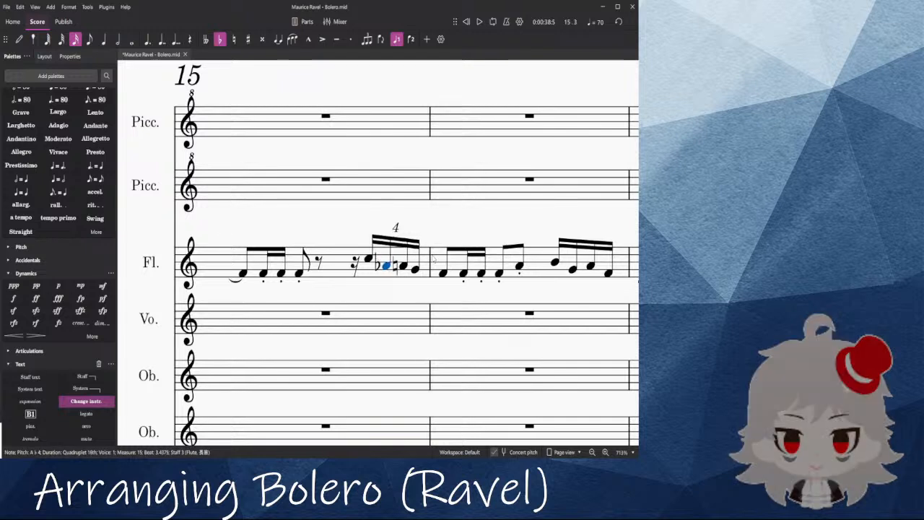
pyautogui.press('Down')
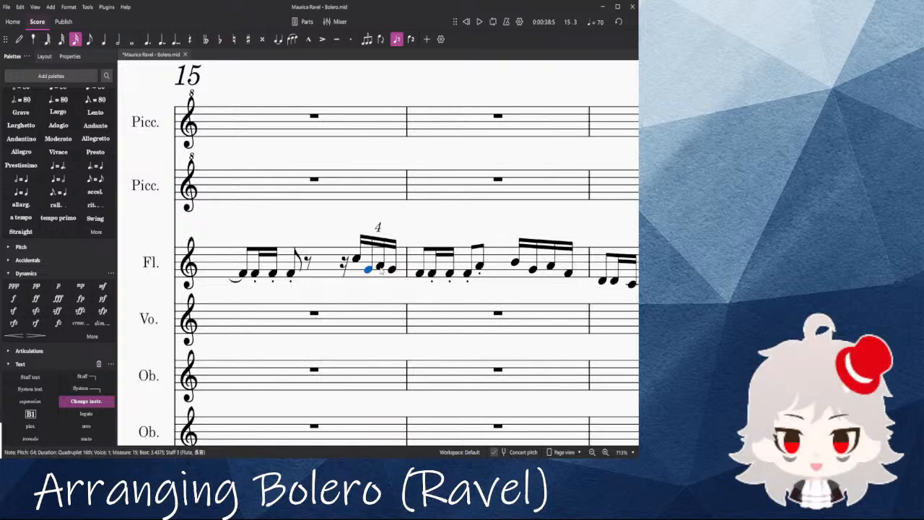
pyautogui.click(333, 287)
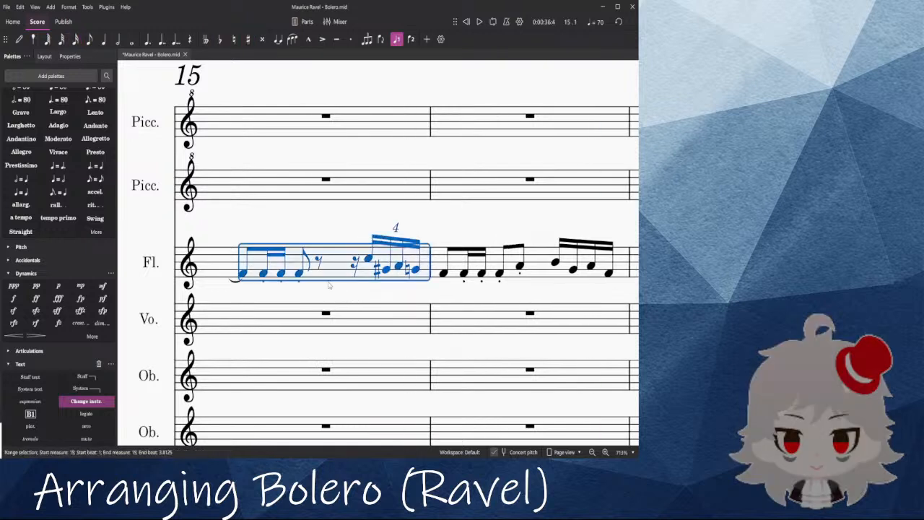
# Step: Raise the second quadruplet note in the flute's measure 15 to A4 and the third to B4
pyautogui.click(387, 270)
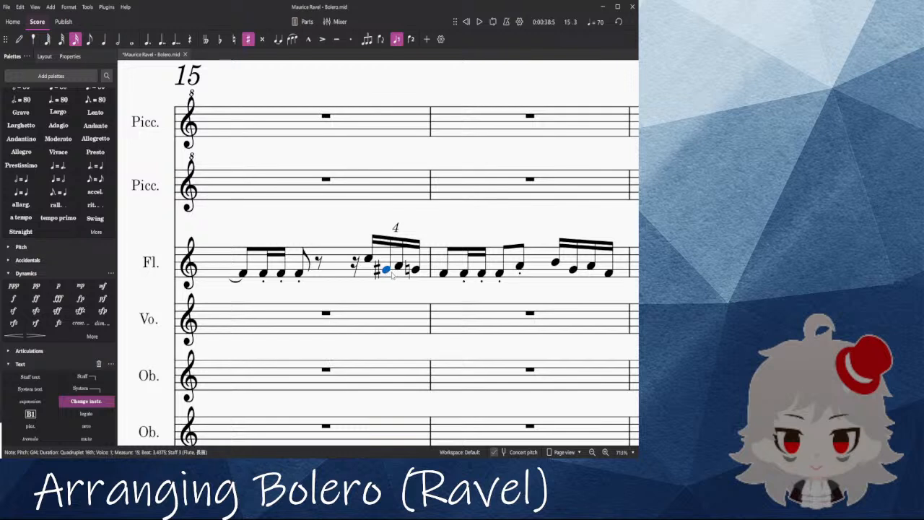
pyautogui.press('Up')
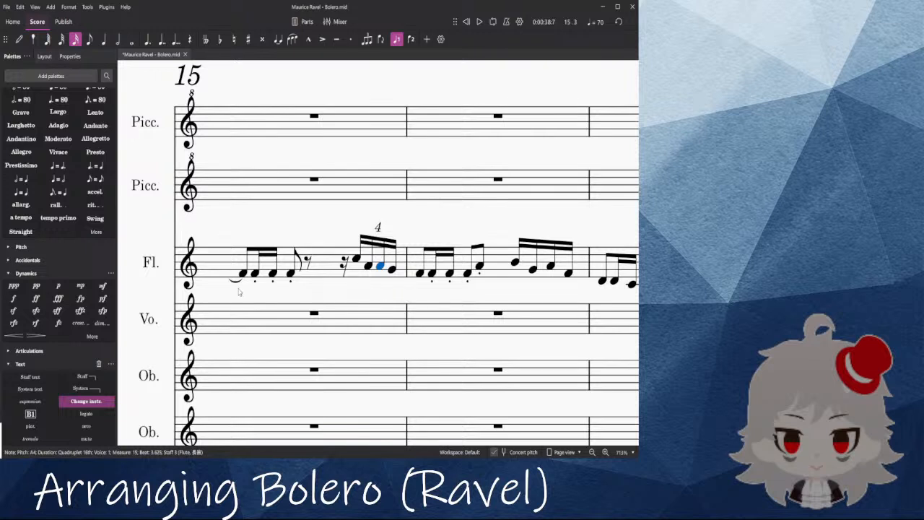
pyautogui.press('Up')
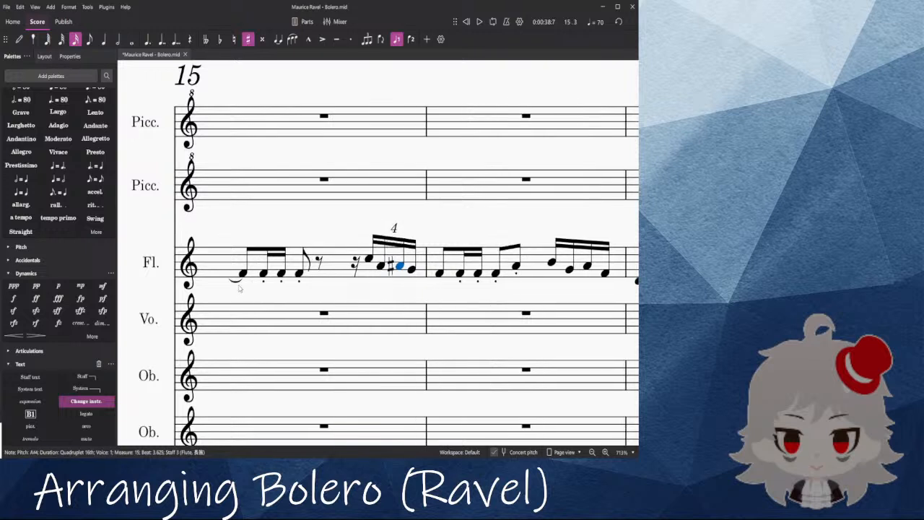
pyautogui.press('Up')
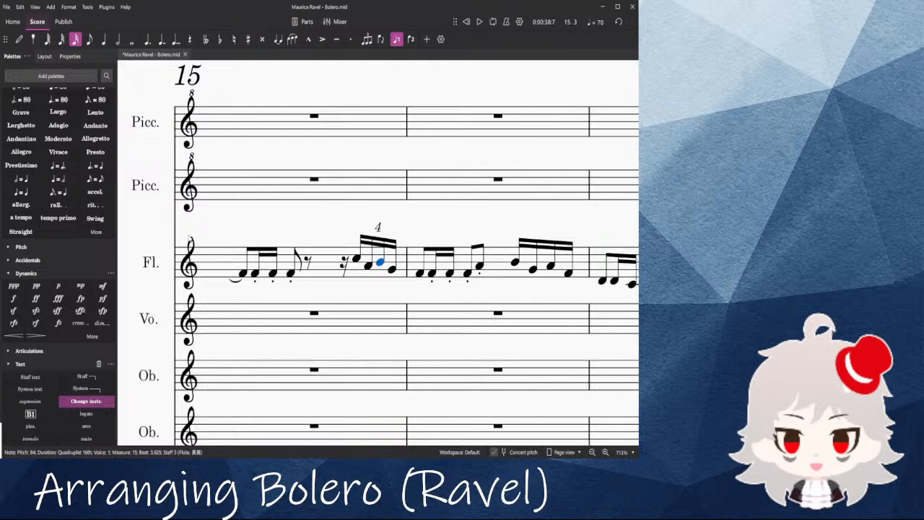
# Step: Play back the flute melody from the first note of measure 15 through measure 18, checking the quadruplet rhythm
pyautogui.click(249, 267)
pyautogui.press('space')
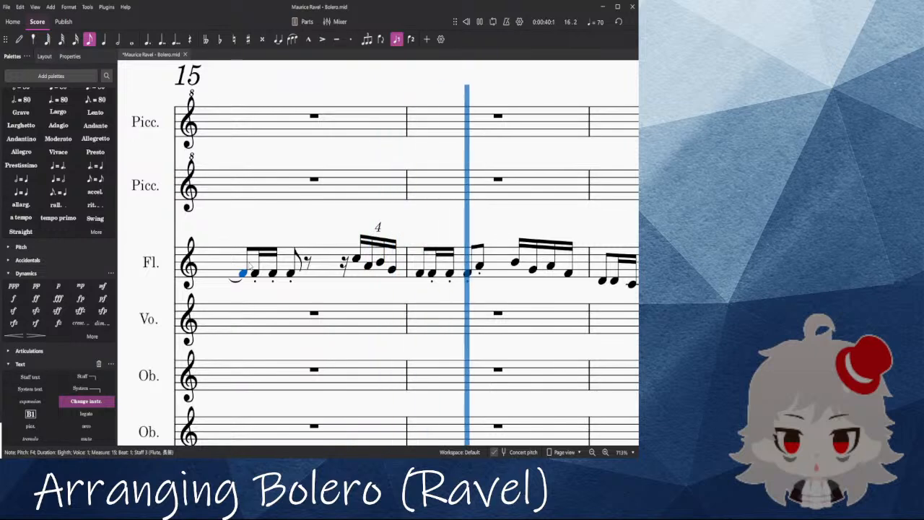
pyautogui.scroll(-5, 447, 226)
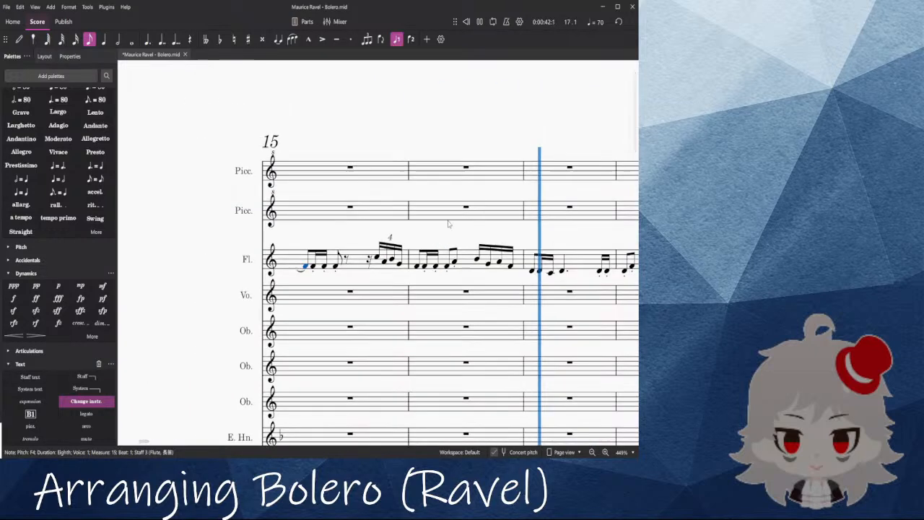
pyautogui.press('space')
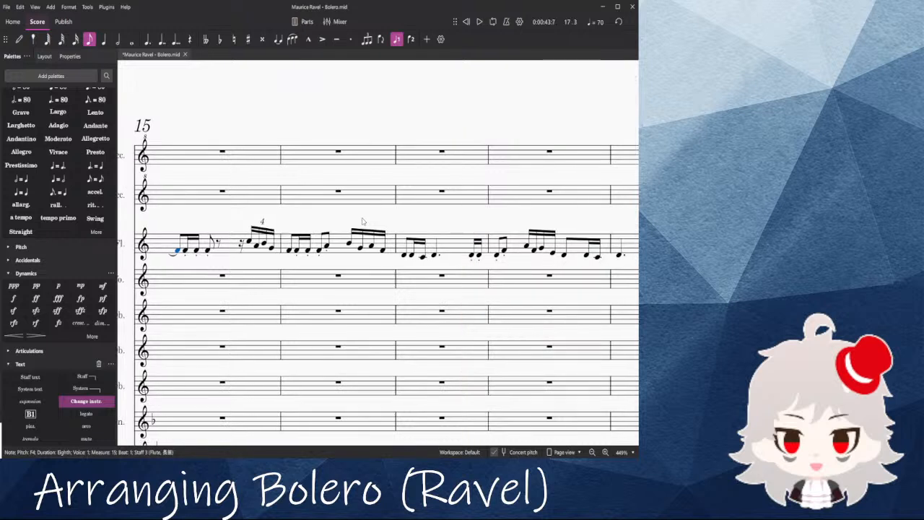
pyautogui.scroll(1, 378, 252)
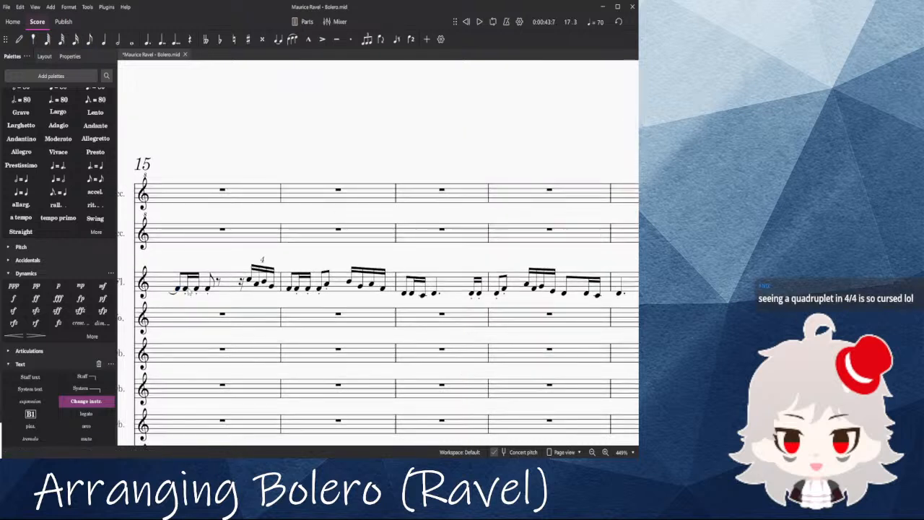
pyautogui.press('space')
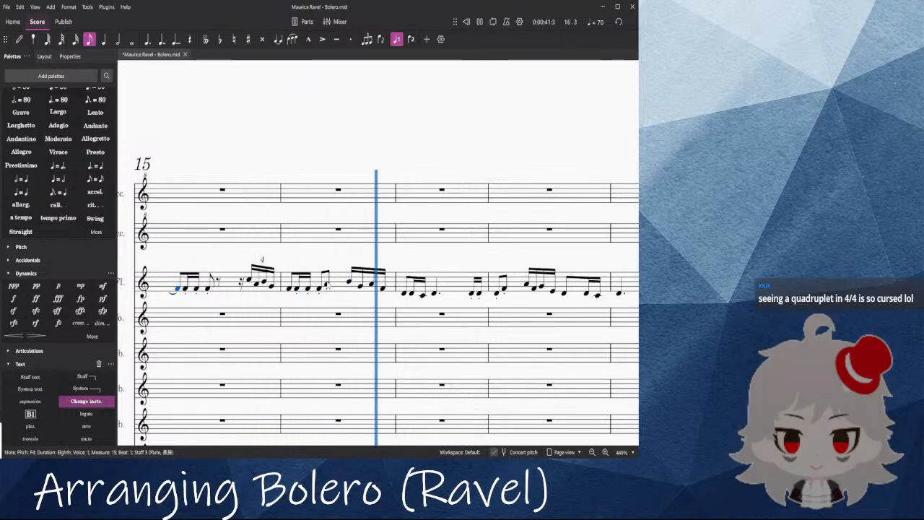
pyautogui.moveTo(397, 256); pyautogui.dragTo(309, 229)
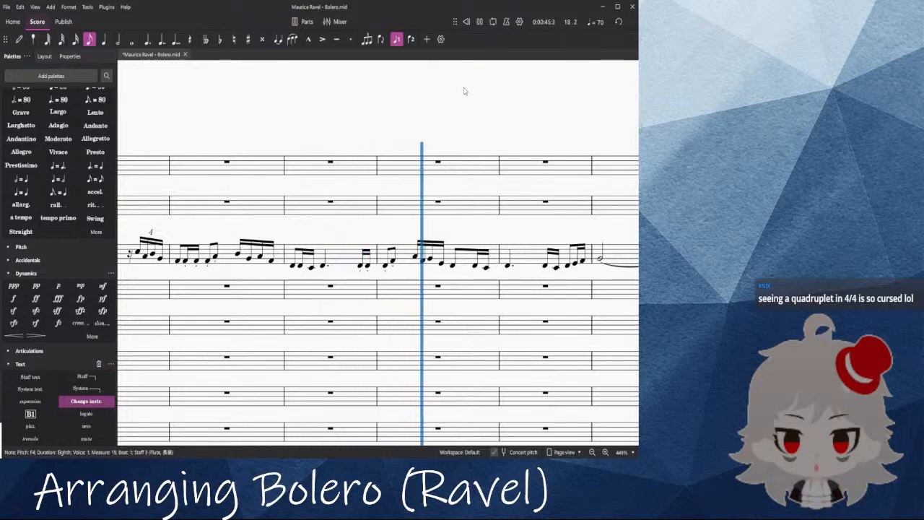
pyautogui.moveTo(462, 91); pyautogui.dragTo(369, 83)
pyautogui.press('space')
# Step: Add a double barline at the end of measure 20
pyautogui.moveTo(271, 244); pyautogui.dragTo(440, 239)
pyautogui.moveTo(472, 212); pyautogui.dragTo(195, 226)
pyautogui.moveTo(442, 218); pyautogui.dragTo(205, 209)
pyautogui.moveTo(147, 223); pyautogui.dragTo(288, 220)
pyautogui.scroll(-6, 422, 234)
pyautogui.scroll(-3, 404, 288)
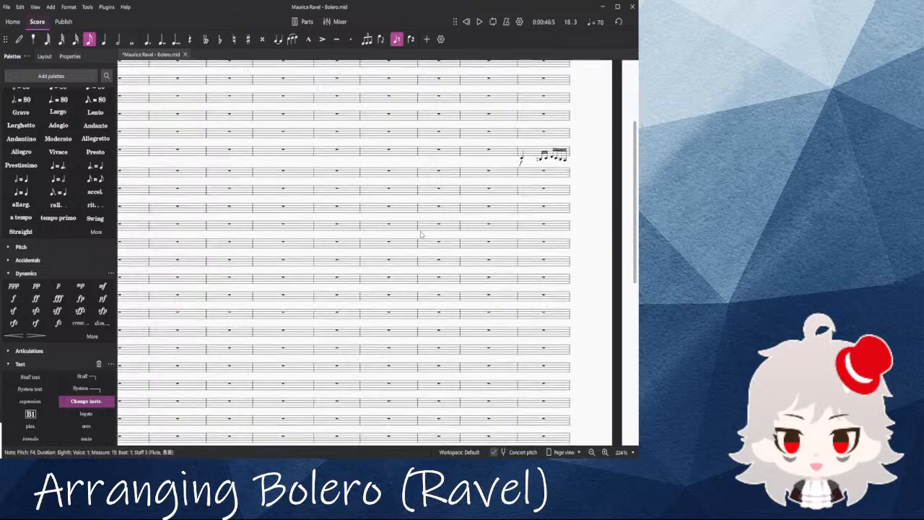
pyautogui.scroll(4, 404, 289)
pyautogui.click(409, 289)
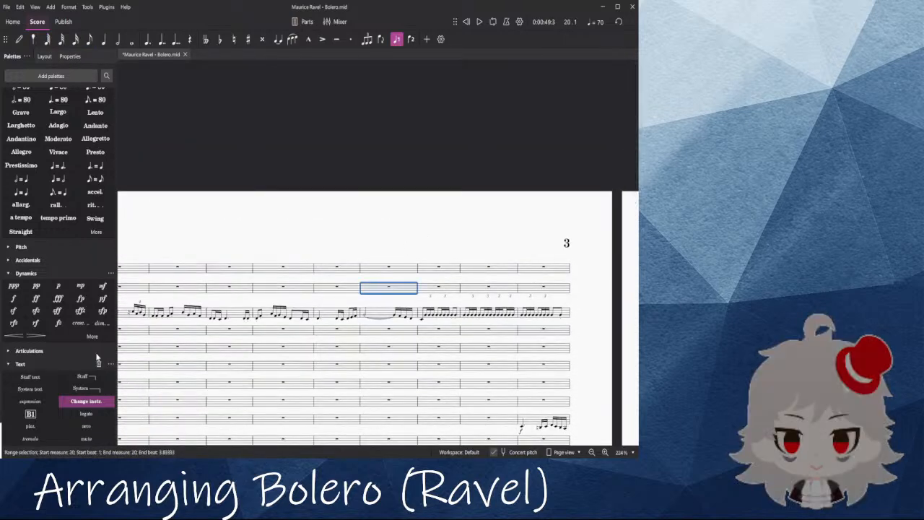
pyautogui.scroll(-5, 64, 412)
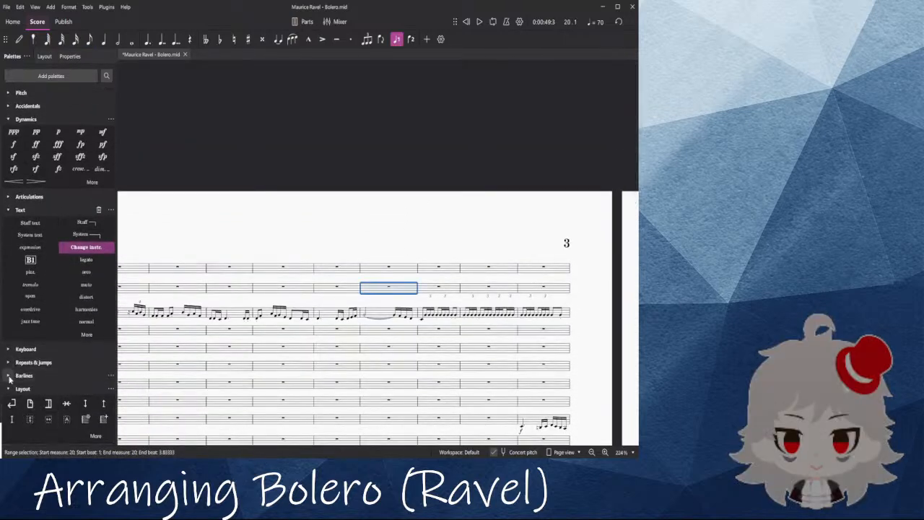
pyautogui.click(9, 376)
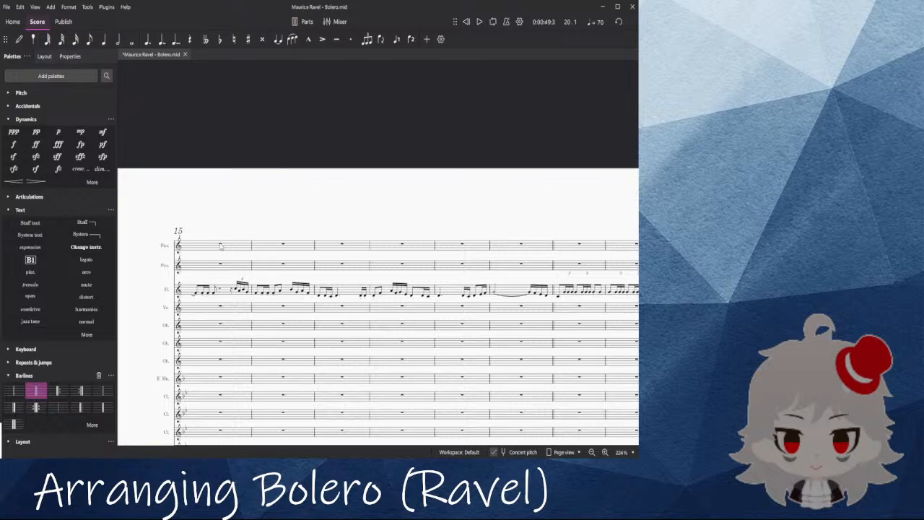
# Step: Play back the score from the start of measure 15
pyautogui.click(220, 247)
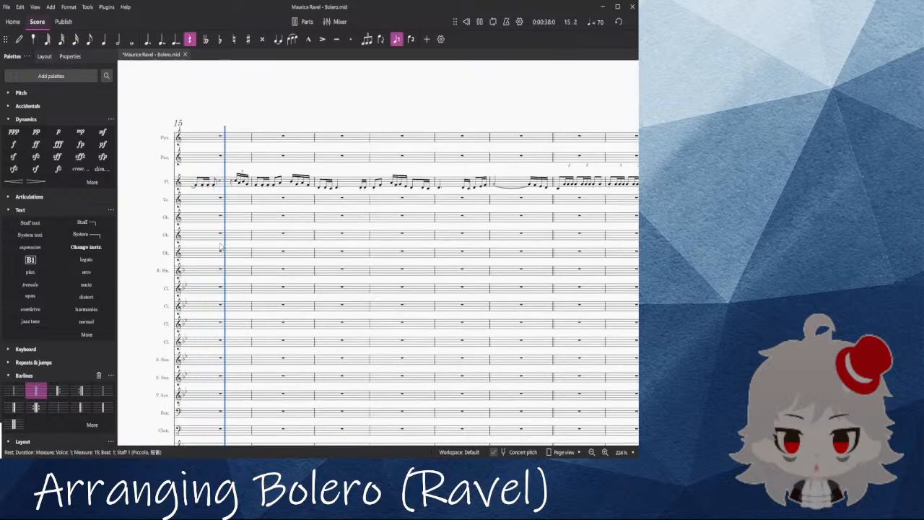
pyautogui.scroll(7, 262, 160)
pyautogui.press('space')
# Step: Replace the flute's two sixteenth notes in measure 16, beat 1 with a sixteenth-note triplet of staccato F4s
pyautogui.scroll(7, 266, 228)
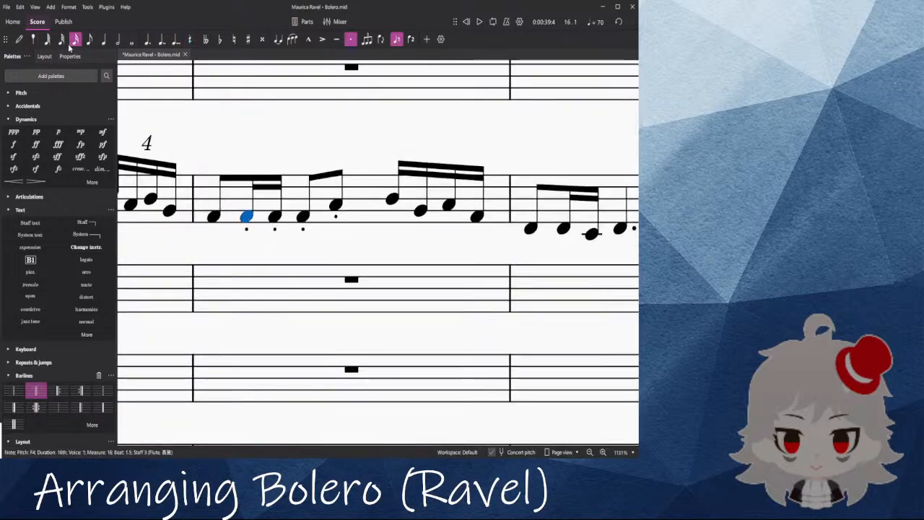
pyautogui.click(89, 40)
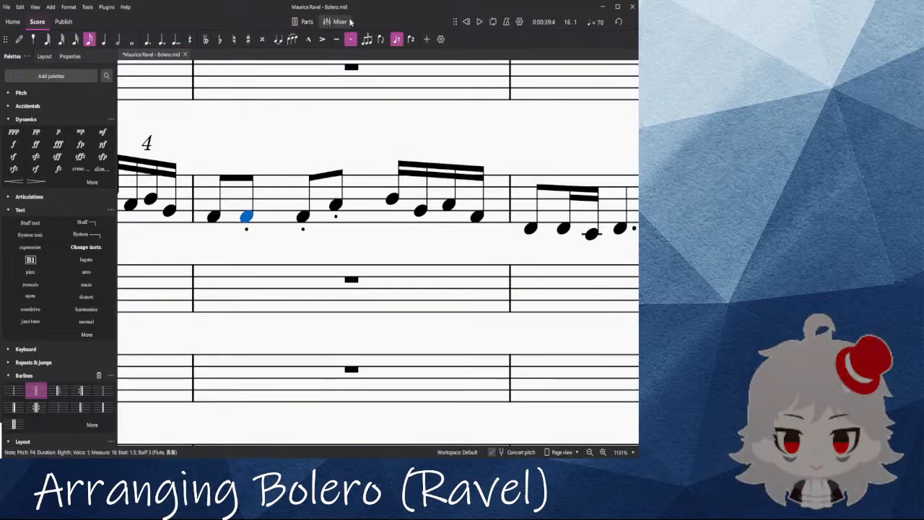
pyautogui.hotkey('ctrl', '3')
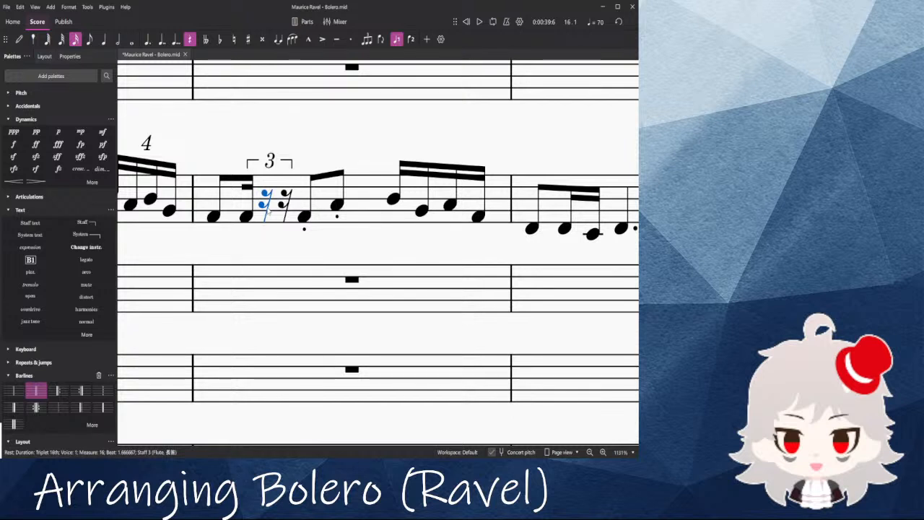
pyautogui.press('n')
pyautogui.click(266, 217)
pyautogui.click(282, 217)
pyautogui.press('Escape')
pyautogui.keyDown('shift'); pyautogui.click(247, 217); pyautogui.keyUp('shift')
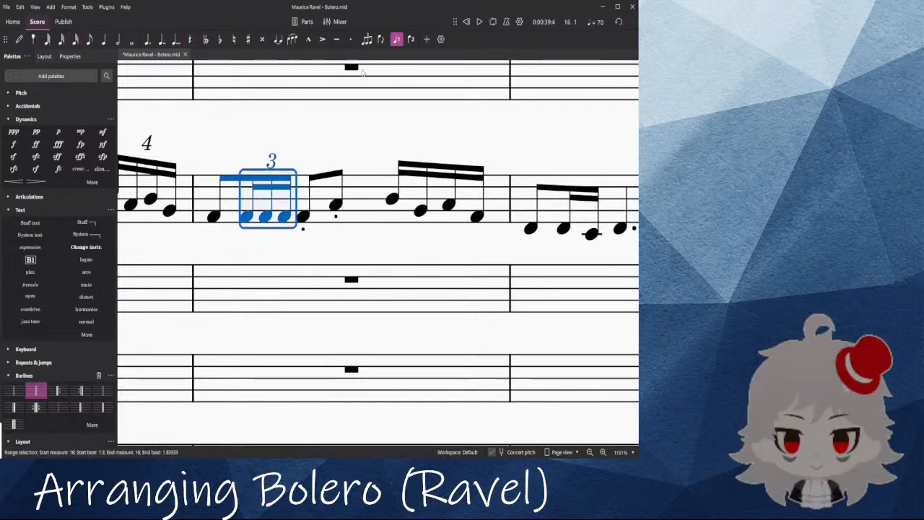
pyautogui.press('Escape')
# Step: Play back the flute line around measure 16 to hear the new triplet
pyautogui.click(213, 218)
pyautogui.press('space')
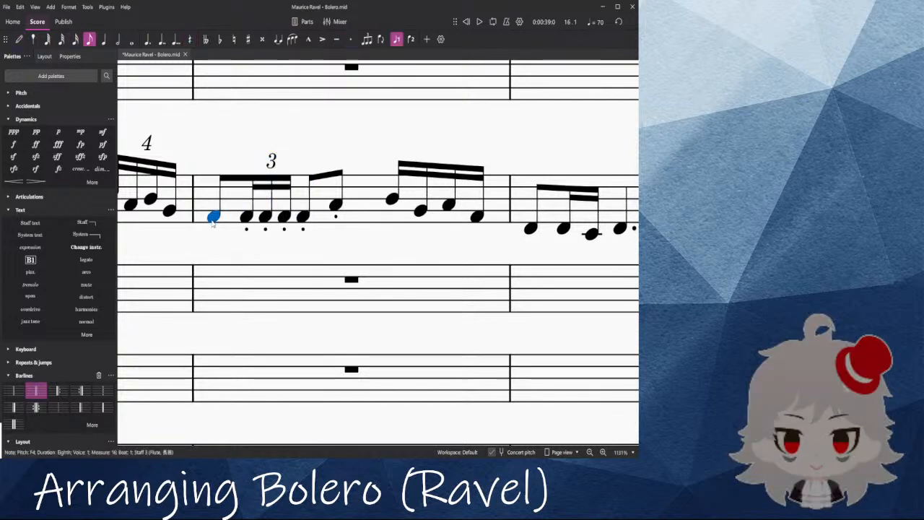
pyautogui.scroll(-3, 213, 224)
pyautogui.scroll(-1, 213, 224)
pyautogui.click(142, 212)
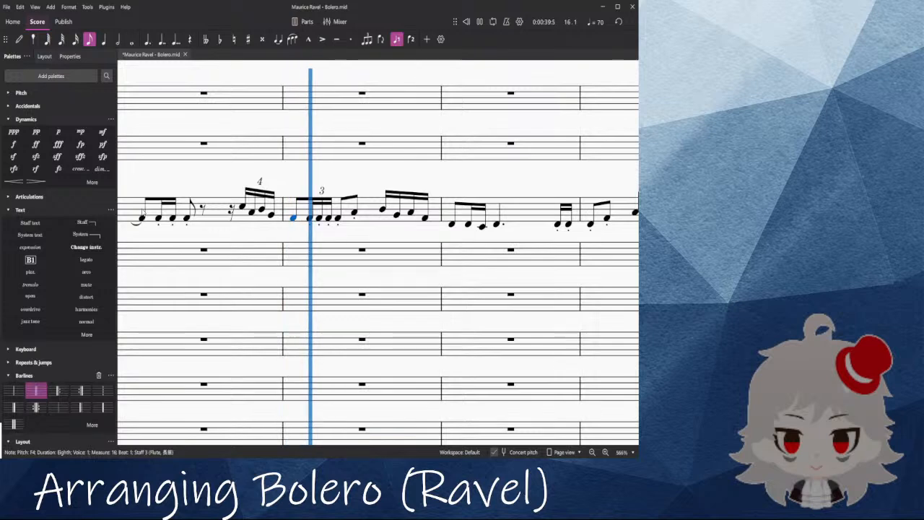
pyautogui.press('space')
# Step: Mark the first triplet note in the flute's measure 16 mf and the F4 on beat 2 p
pyautogui.scroll(2, 311, 230)
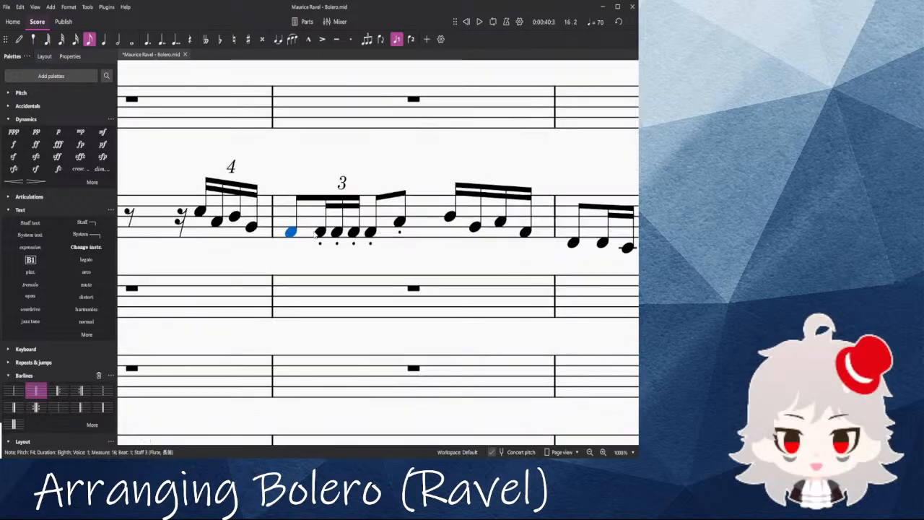
pyautogui.click(103, 132)
pyautogui.click(369, 233)
pyautogui.click(58, 131)
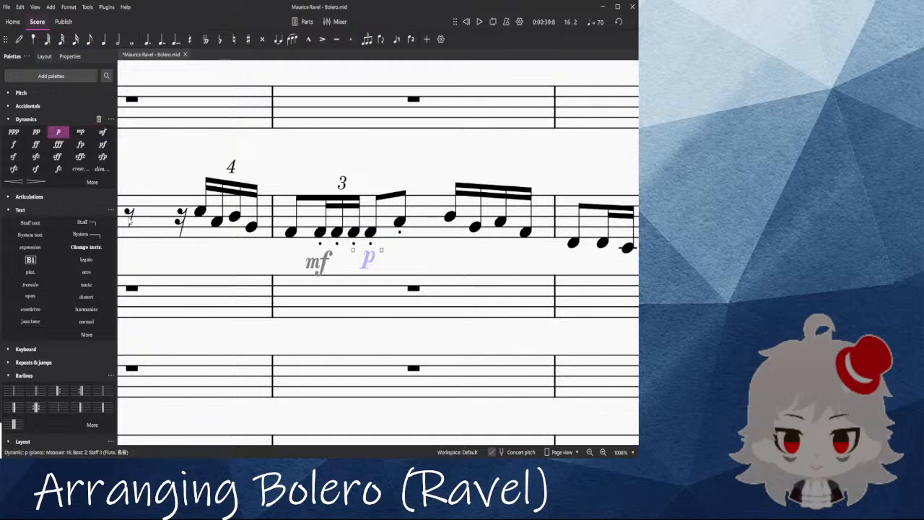
# Step: Play back the flute passage from the eighth rest in measure 15 to hear the added dynamics
pyautogui.press('space')
pyautogui.scroll(-2, 288, 225)
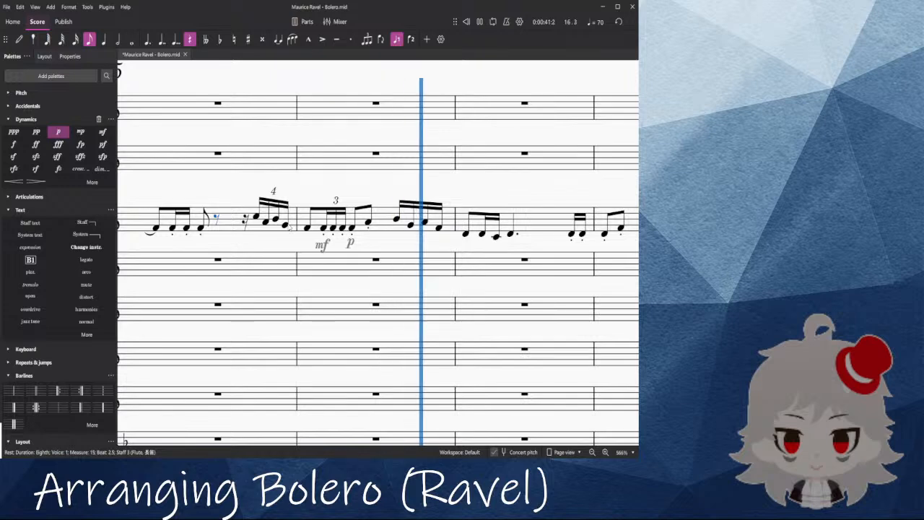
pyautogui.press('space')
# Step: Delete the triplet in the flute's measure 16 and enter a quintuplet of five thirty-second F4s in its place
pyautogui.scroll(3, 242, 200)
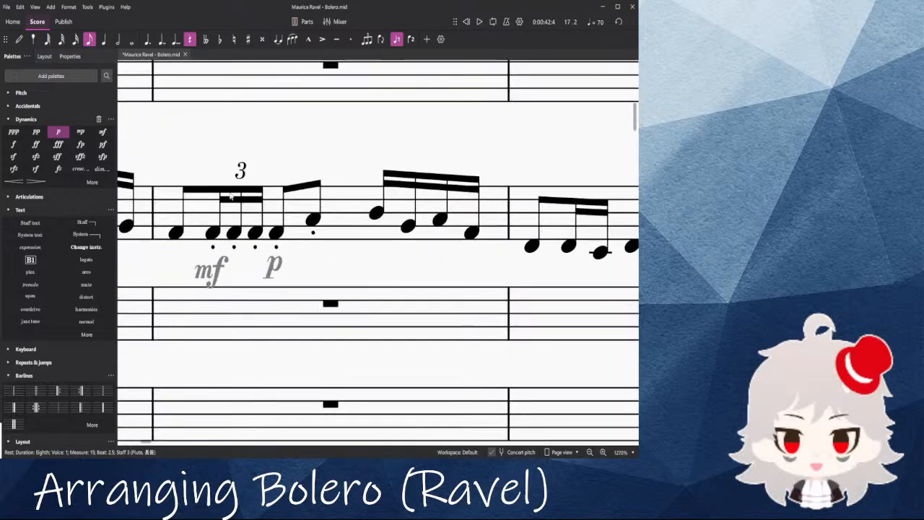
pyautogui.click(242, 173)
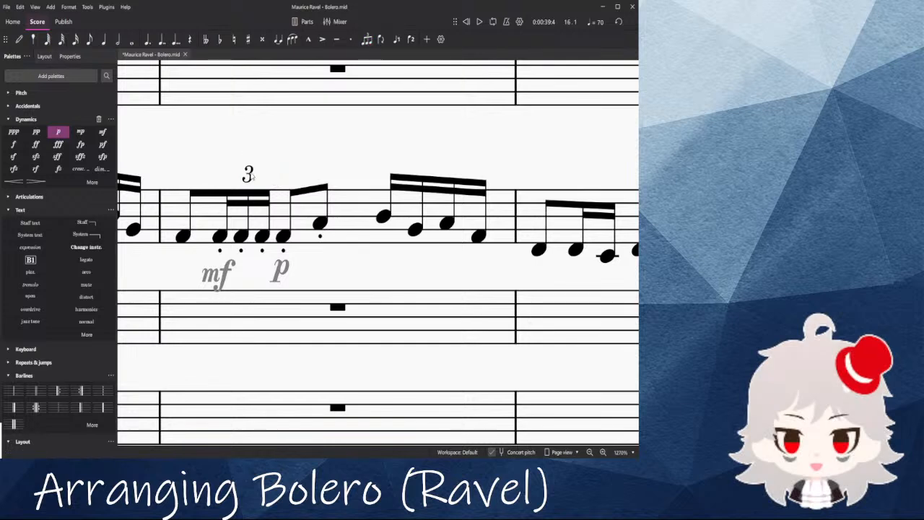
pyautogui.press('Delete')
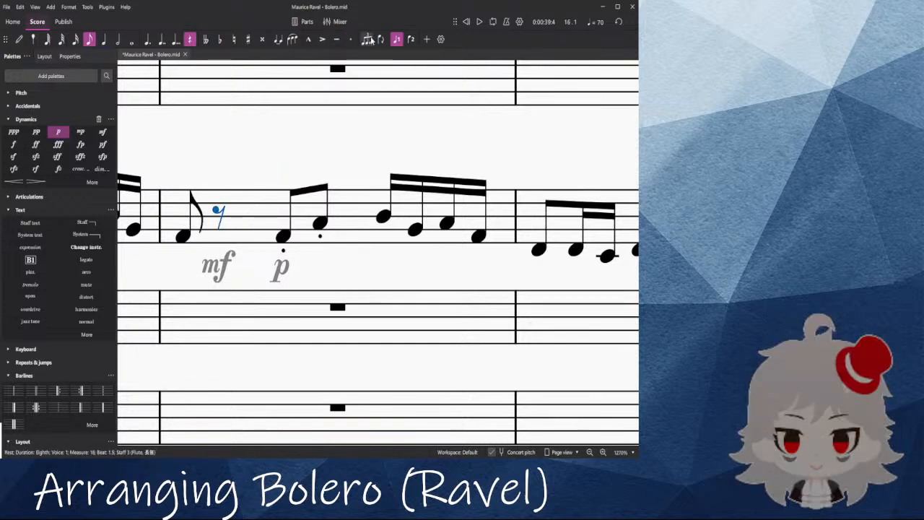
pyautogui.hotkey('ctrl', '5')
pyautogui.press('n')
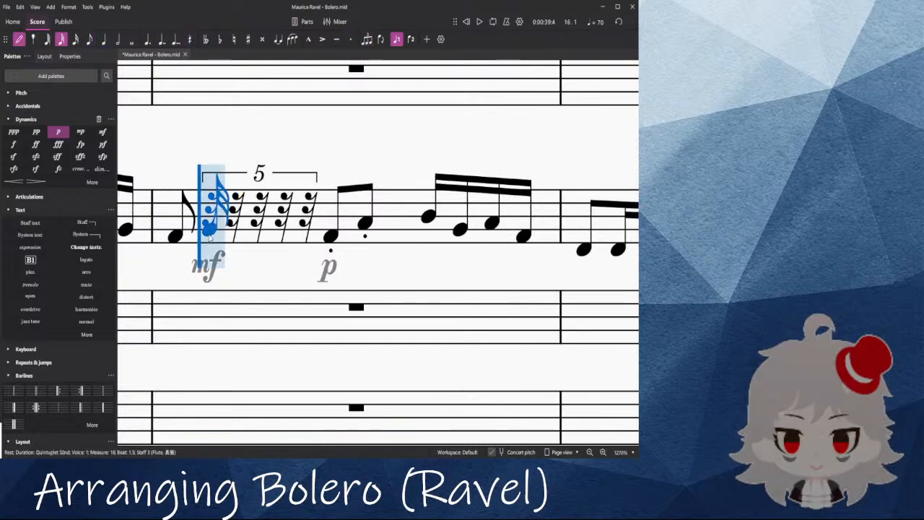
pyautogui.click(210, 238)
pyautogui.press('r')
pyautogui.press('r')
pyautogui.press('r')
pyautogui.press('r')
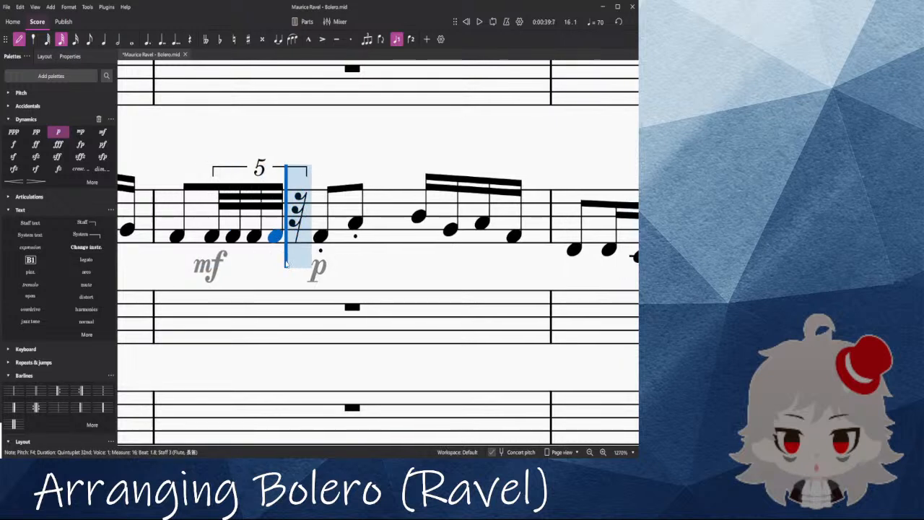
pyautogui.press('Escape')
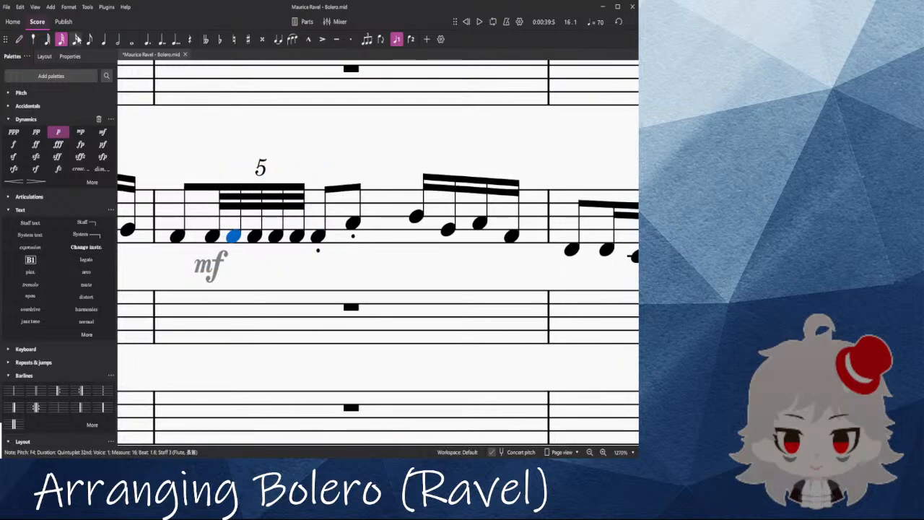
# Step: Lengthen the quintuplet's second F4 to a sixteenth note and mark the F4 on beat 2 p
pyautogui.press('4')
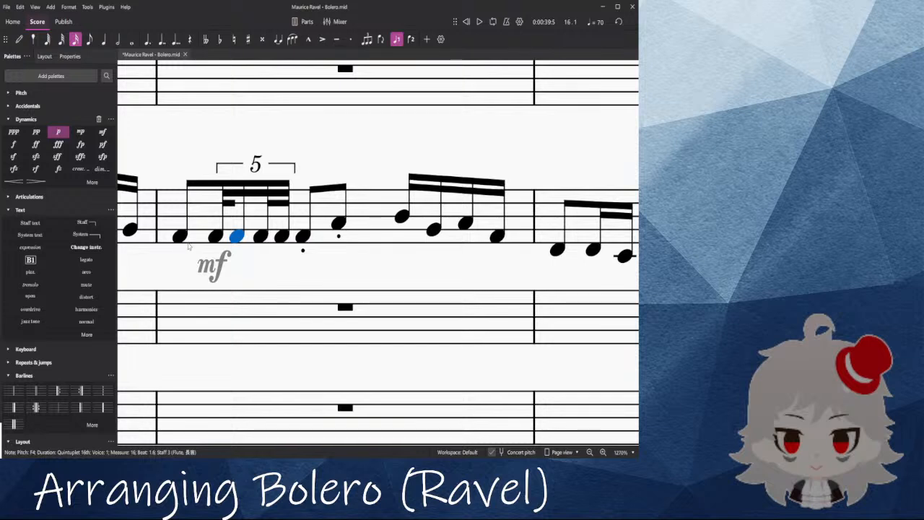
pyautogui.click(59, 134)
# Step: Play back the flute line from the start of measure 16 to check the quintuplet rhythm
pyautogui.press('space')
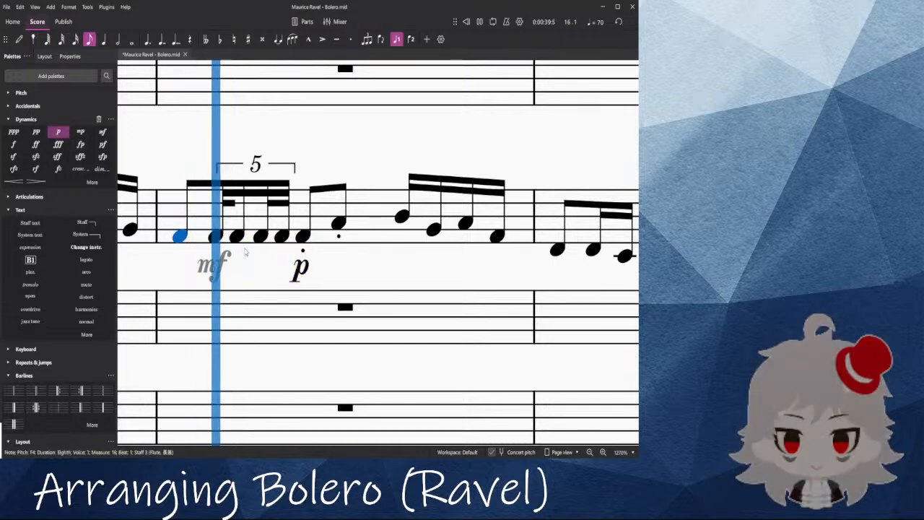
pyautogui.click(292, 221)
pyautogui.scroll(-8, 366, 254)
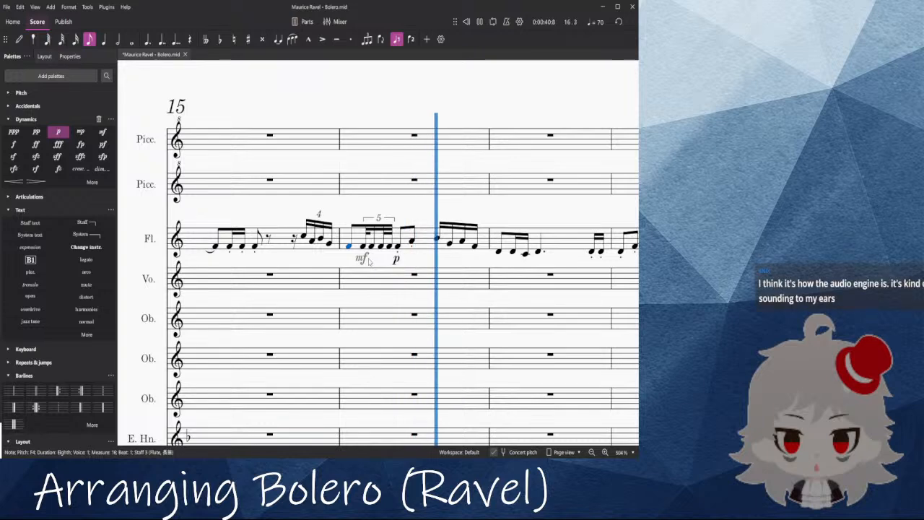
pyautogui.press('space')
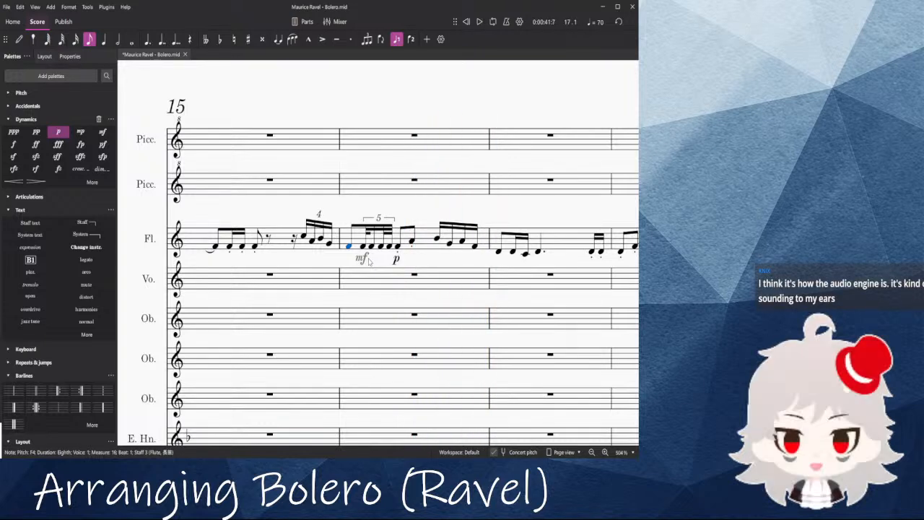
pyautogui.moveTo(404, 207); pyautogui.dragTo(265, 209)
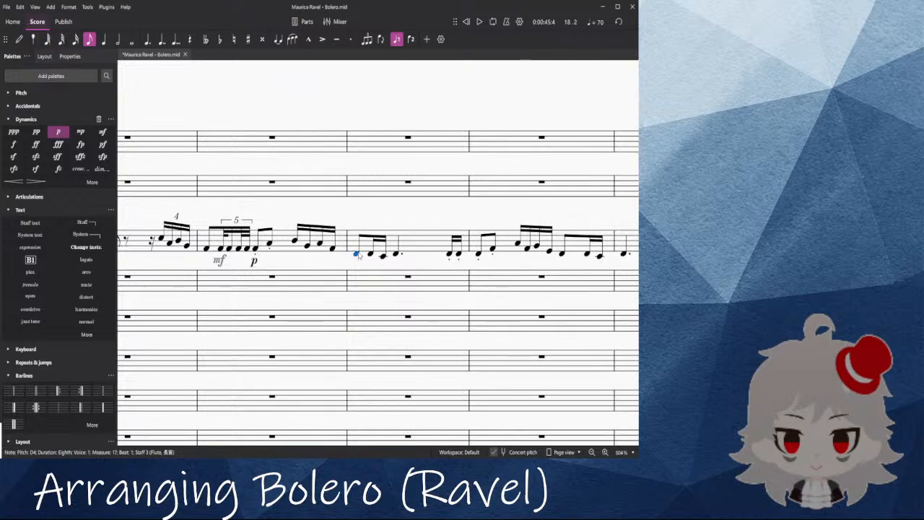
# Step: Play back the flute line through measure 20 and raise that measure's half note to G♯4
pyautogui.hscroll(-3, 332, 220)
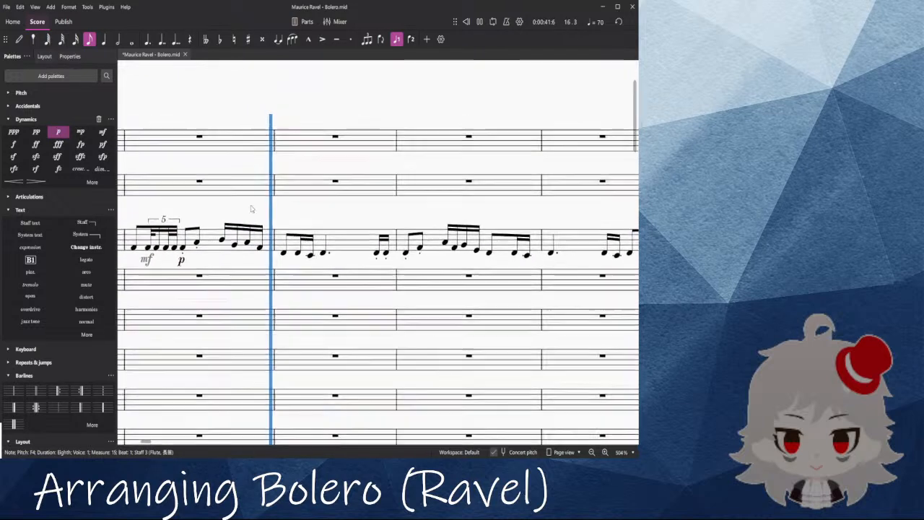
pyautogui.scroll(-4, 243, 198)
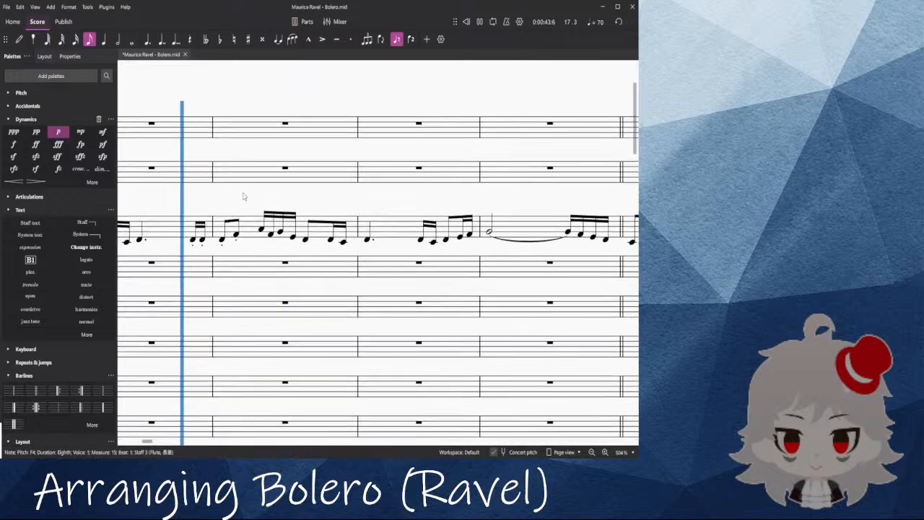
pyautogui.scroll(-5, 197, 200)
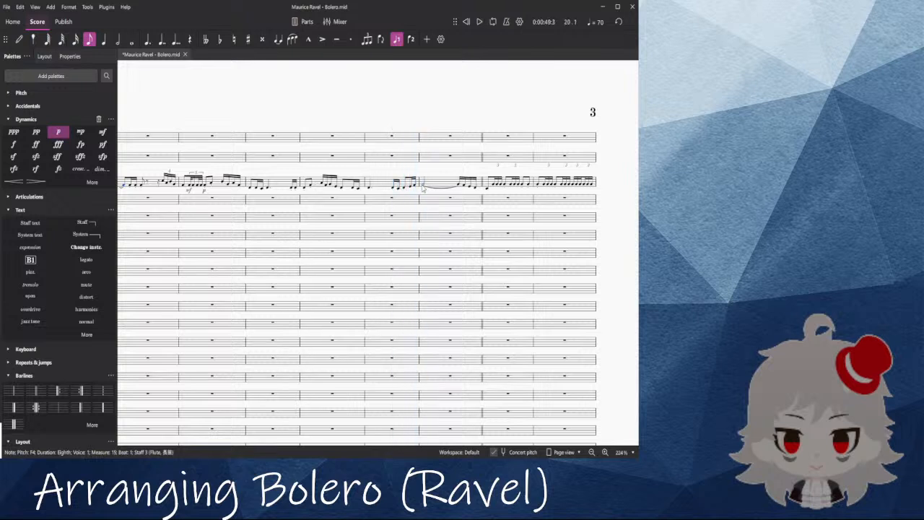
pyautogui.press('Up')
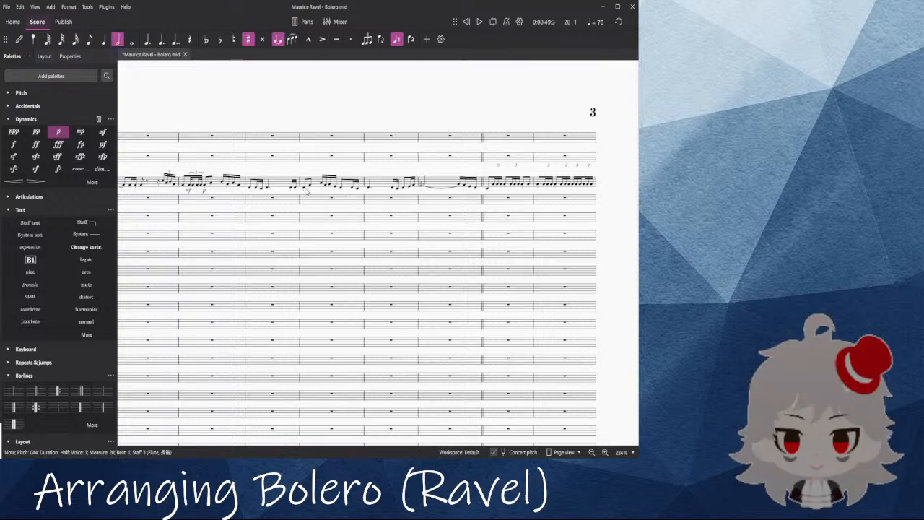
# Step: Play back from the flute's measures 18 and 19 to hear the raised half note and the lead-in to the clarinet solo
pyautogui.click(308, 190)
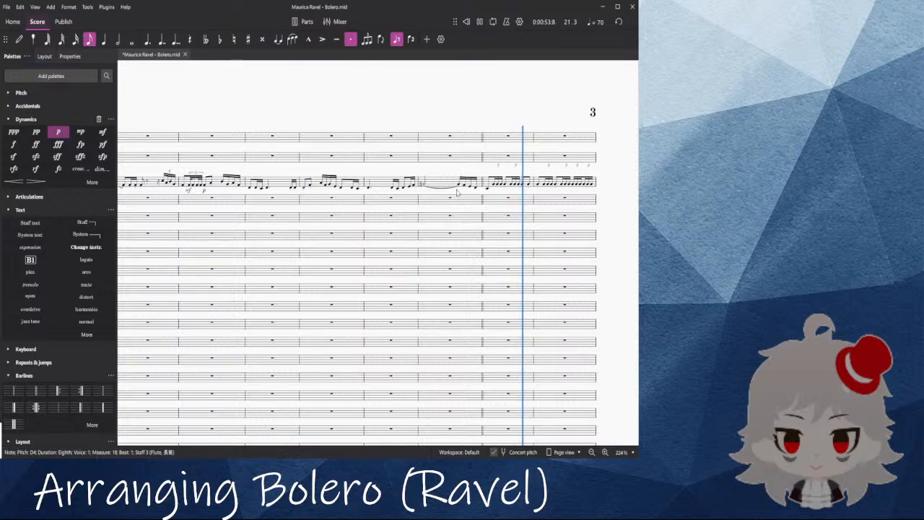
pyautogui.scroll(5, 451, 194)
pyautogui.press('space')
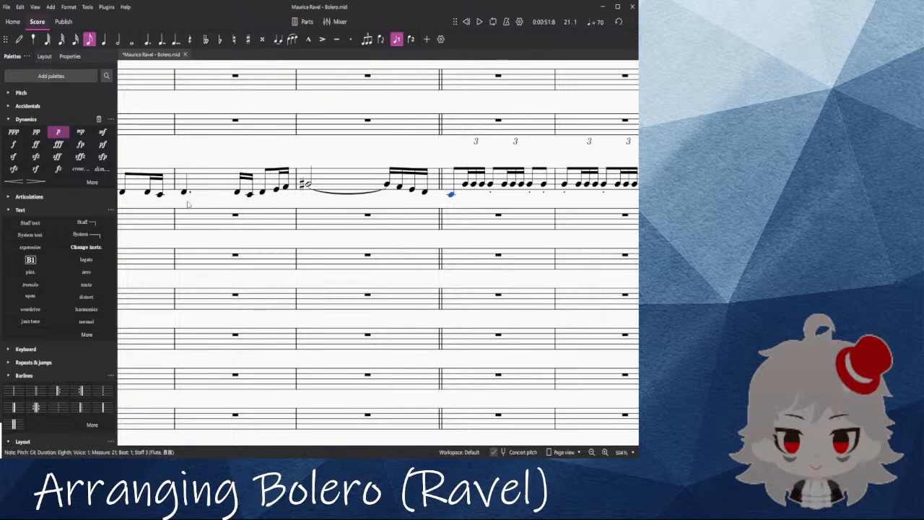
pyautogui.press('space')
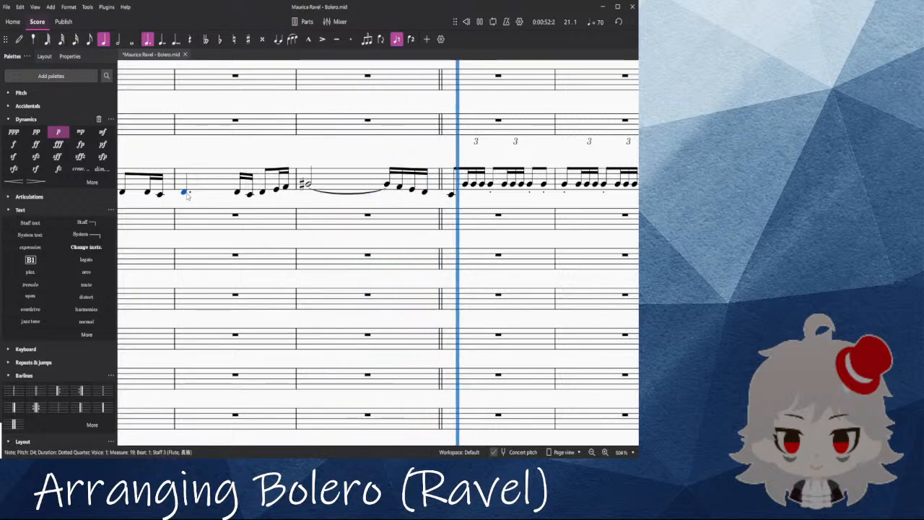
pyautogui.scroll(-5, 307, 264)
pyautogui.scroll(-5, 307, 264)
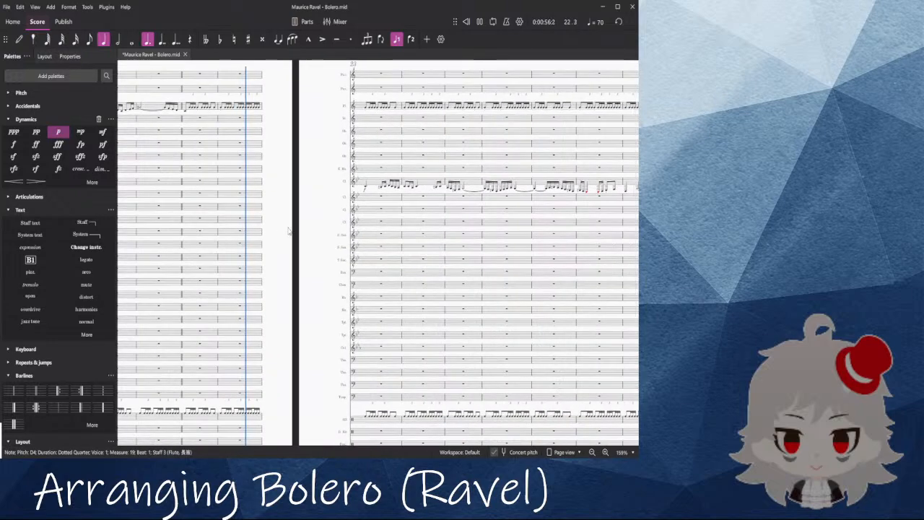
pyautogui.scroll(2, 310, 210)
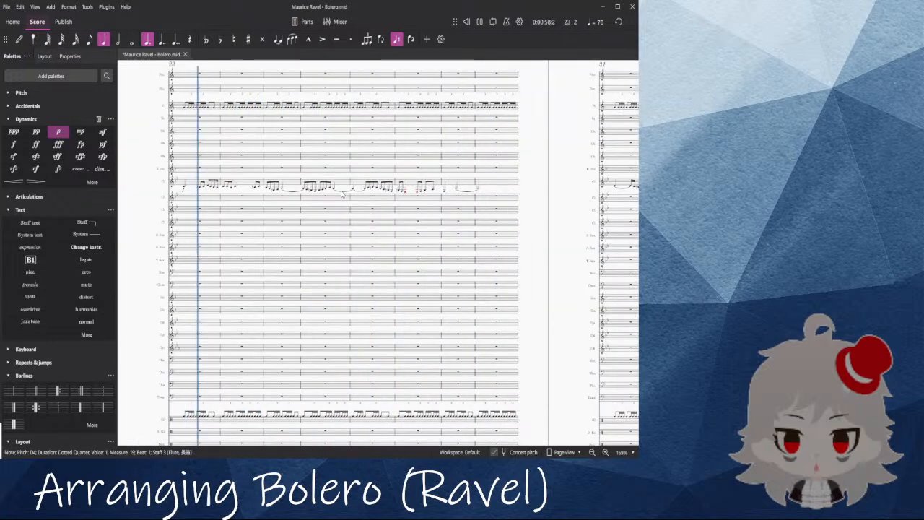
pyautogui.scroll(2, 214, 224)
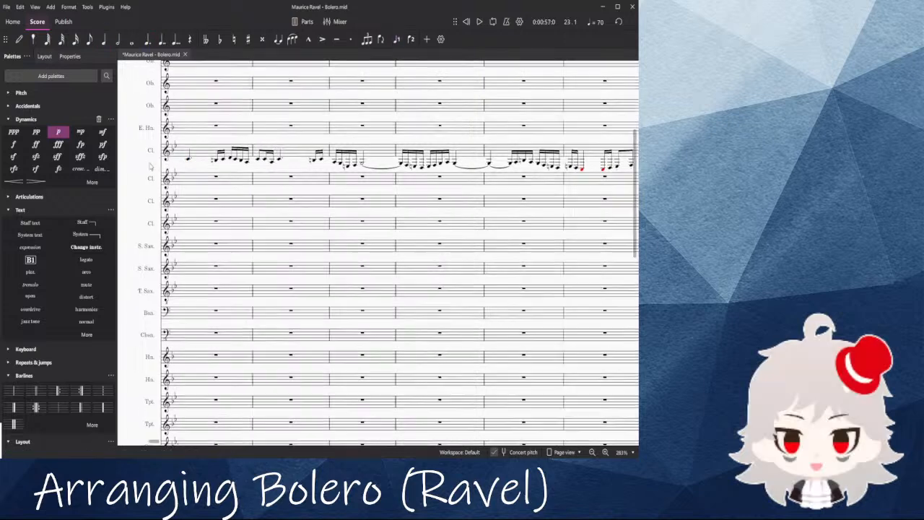
# Step: Play back the score from the piccolo's rest in measure 22 into the clarinet solo
pyautogui.scroll(-4, 143, 166)
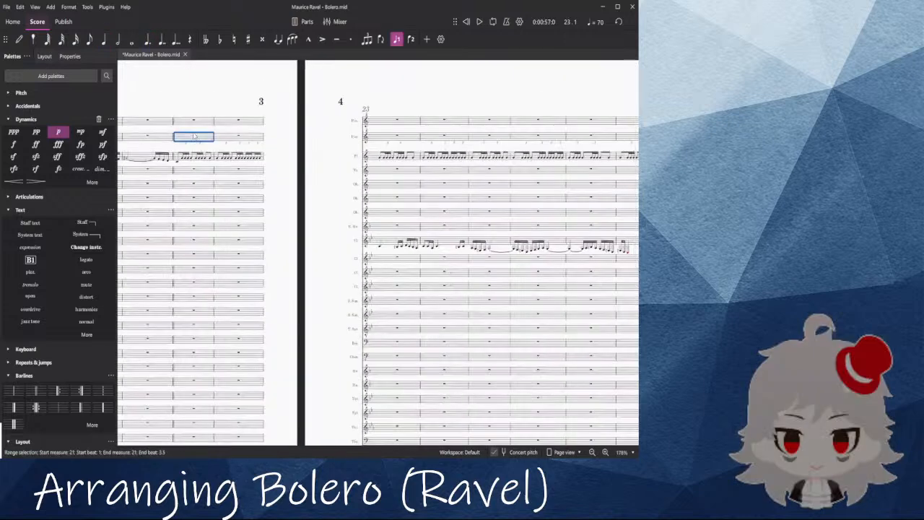
pyautogui.moveTo(168, 90); pyautogui.dragTo(198, 144)
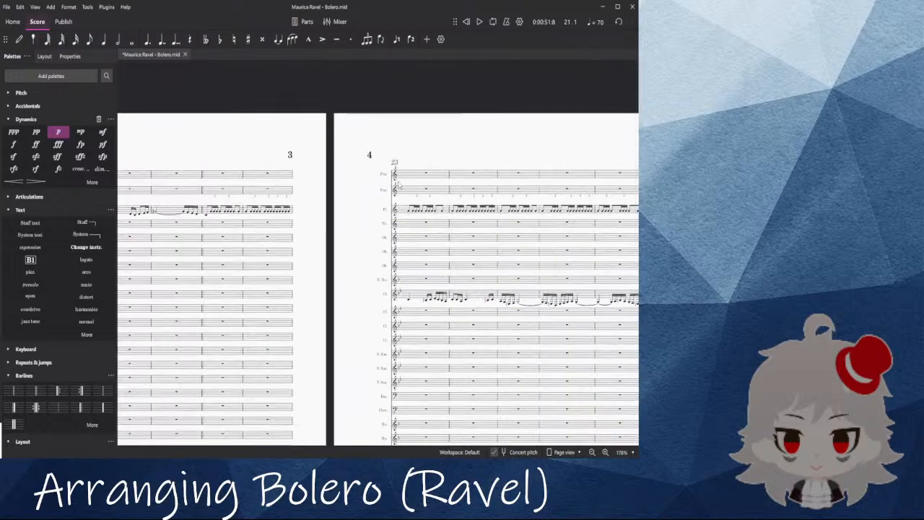
pyautogui.click(267, 176)
pyautogui.press('space')
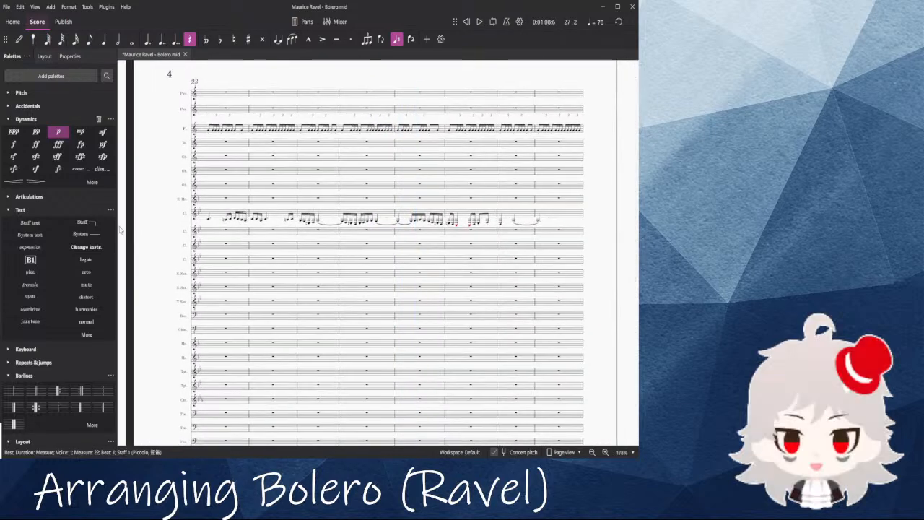
# Step: Play back the score from the celesta's rest in measure 21 and examine the percussion and string staves around the clarinet entry
pyautogui.hscroll(-3, 282, 225)
pyautogui.scroll(-5, 354, 189)
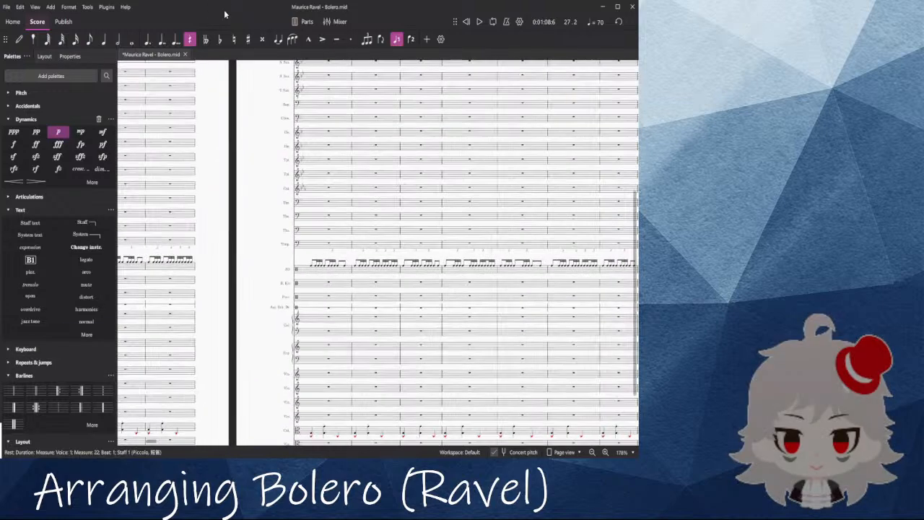
pyautogui.scroll(-2, 374, 273)
pyautogui.hscroll(-1, 373, 273)
pyautogui.scroll(5, 233, 226)
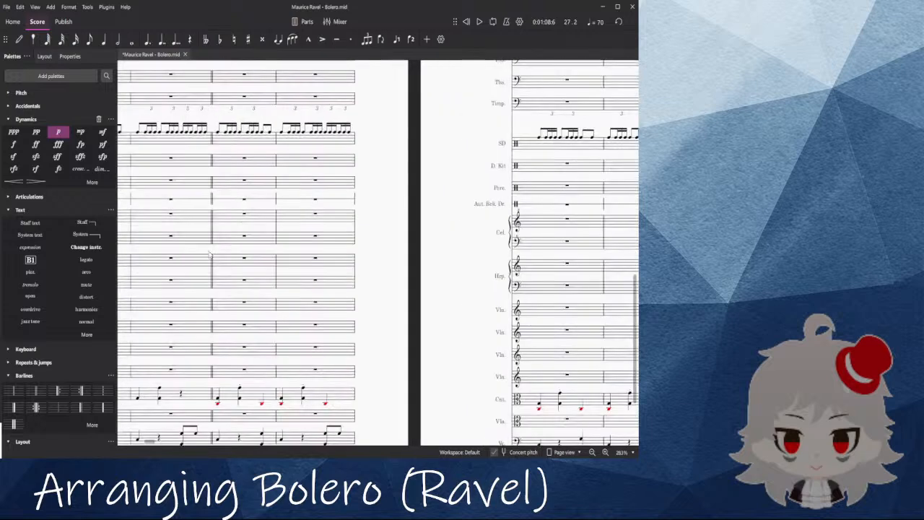
pyautogui.press('space')
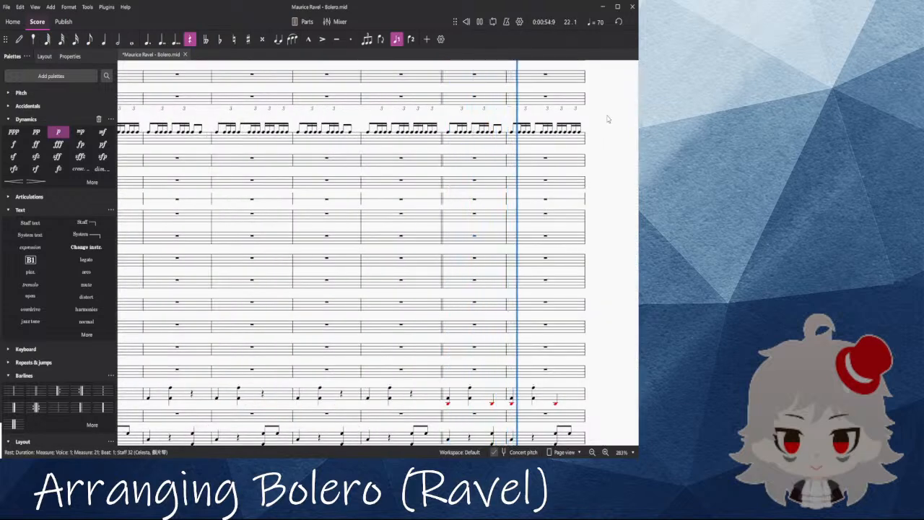
pyautogui.scroll(-6, 476, 345)
pyautogui.moveTo(529, 257); pyautogui.dragTo(408, 180)
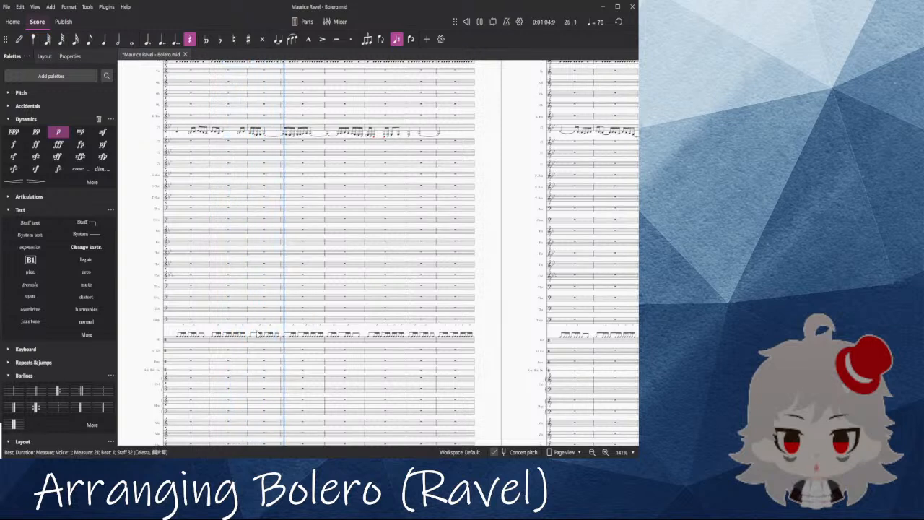
pyautogui.moveTo(154, 359); pyautogui.dragTo(309, 297)
pyautogui.press('space')
pyautogui.scroll(3, 315, 347)
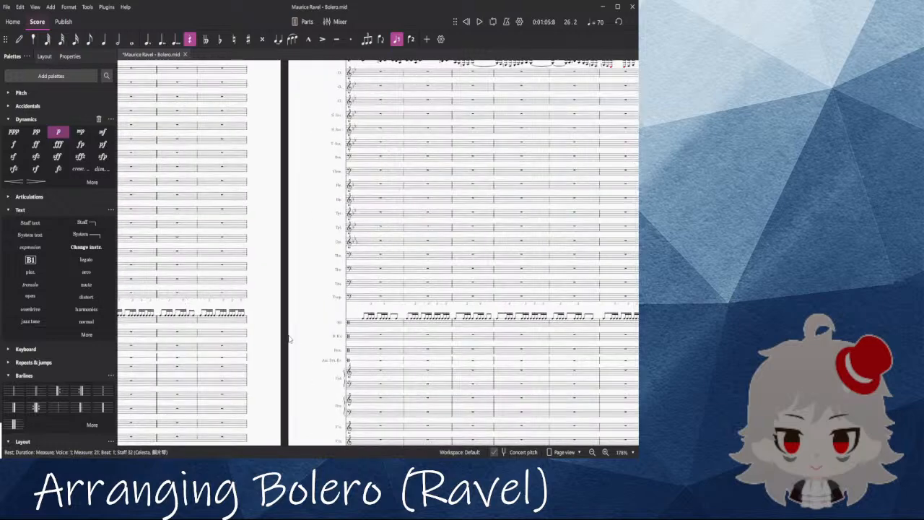
# Step: Enter a quarter-note hit on beat 1 of measure 23 in the automobile brake drum staff and play it back from measure 22
pyautogui.scroll(10, 315, 348)
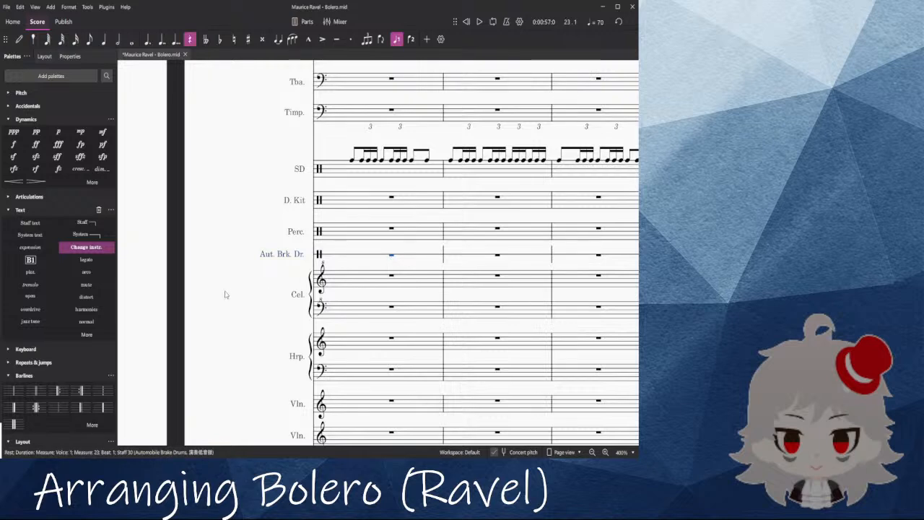
pyautogui.scroll(1, 262, 328)
pyautogui.hscroll(-1, 262, 328)
pyautogui.press('a')
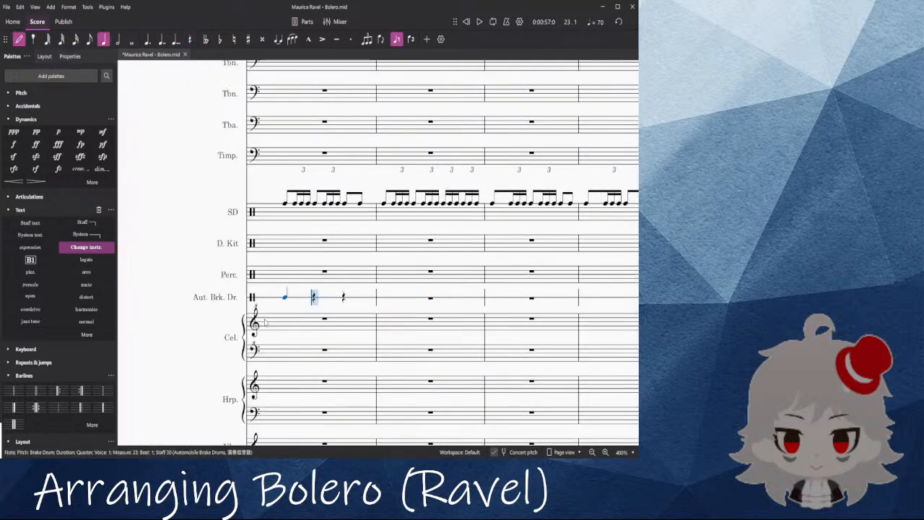
pyautogui.press('Escape')
pyautogui.moveTo(184, 322); pyautogui.dragTo(484, 282)
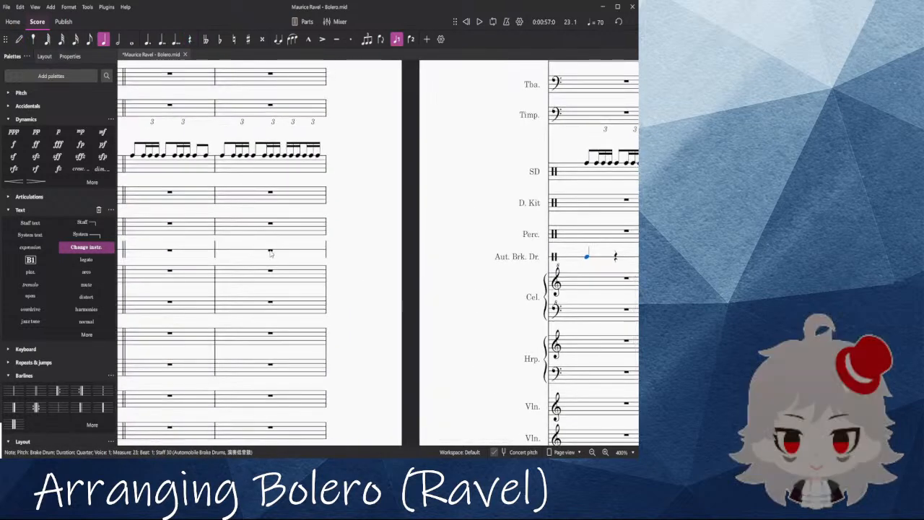
pyautogui.click(271, 251)
pyautogui.press('space')
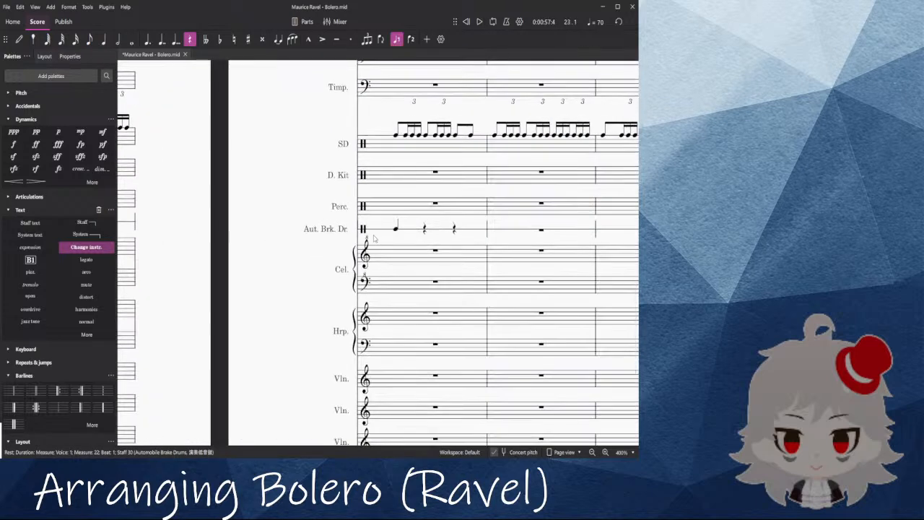
# Step: Replace the brake drum's quarter note in measure 23 with a thirty-second note after a thirty-second rest, and play it back from measure 21
pyautogui.click(76, 40)
pyautogui.click(63, 40)
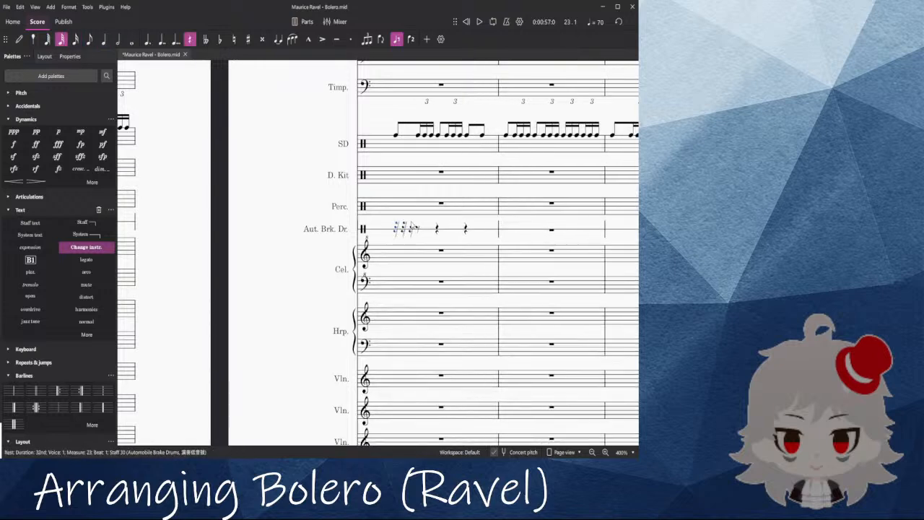
pyautogui.moveTo(326, 216); pyautogui.dragTo(579, 195)
pyautogui.click(232, 202)
pyautogui.press('space')
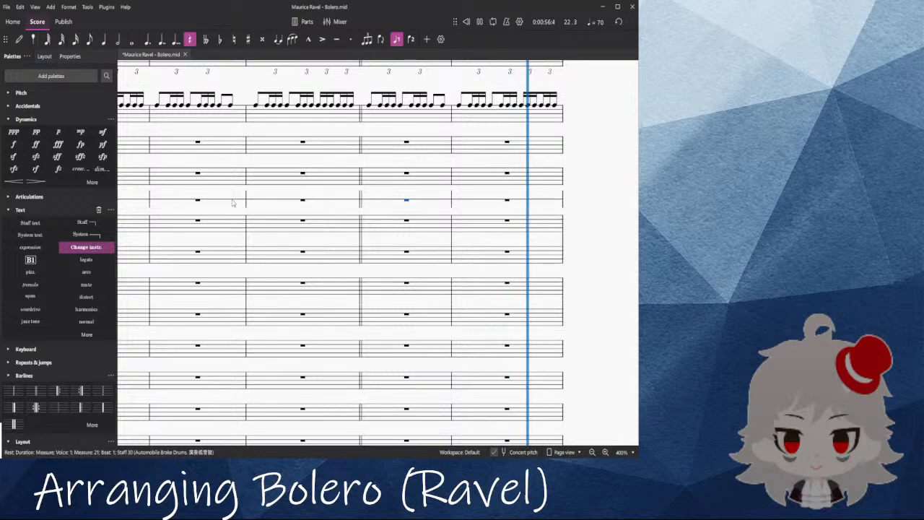
pyautogui.press('space')
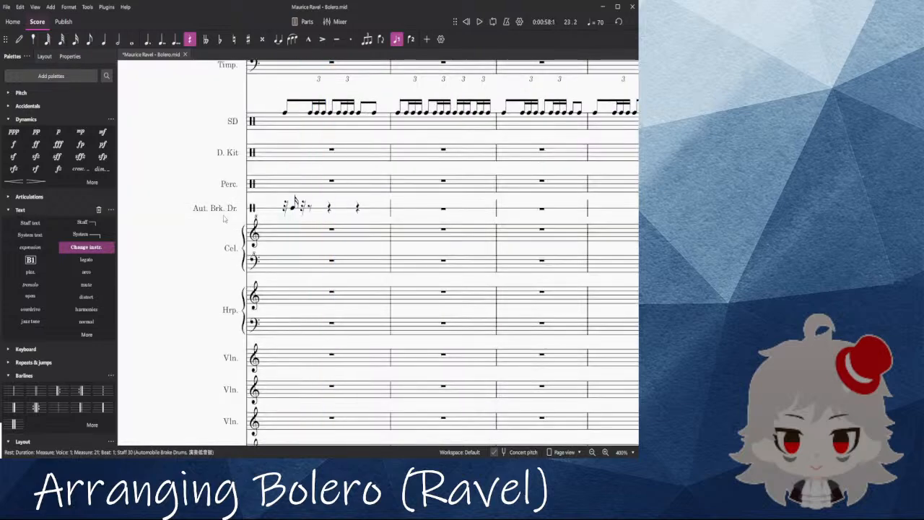
# Step: Transpose the first clarinet's solo in measures 23 to 30 up one octave
pyautogui.scroll(-8, 212, 252)
pyautogui.scroll(-1, 212, 252)
pyautogui.scroll(6, 216, 228)
pyautogui.moveTo(217, 268); pyautogui.dragTo(325, 268)
pyautogui.scroll(-3, 302, 164)
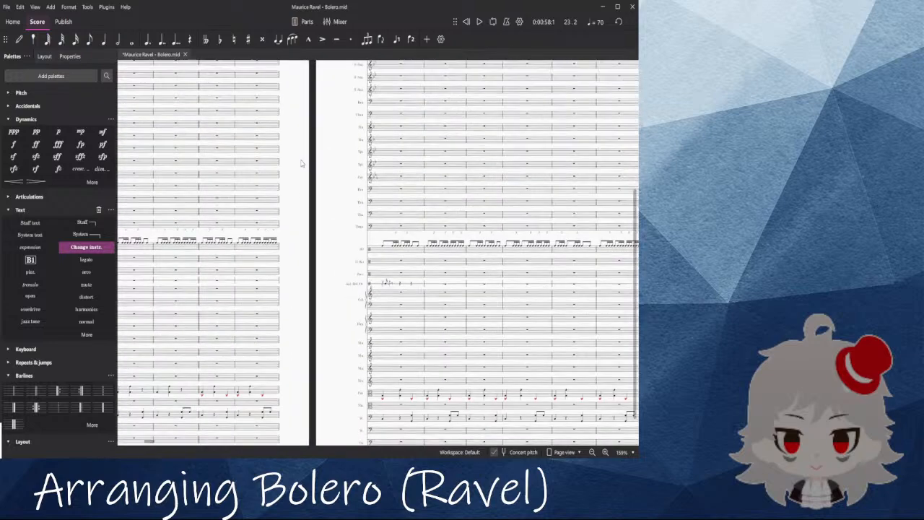
pyautogui.moveTo(336, 215); pyautogui.dragTo(161, 412)
pyautogui.moveTo(522, 158); pyautogui.dragTo(34, 157)
pyautogui.moveTo(260, 78); pyautogui.dragTo(609, 86)
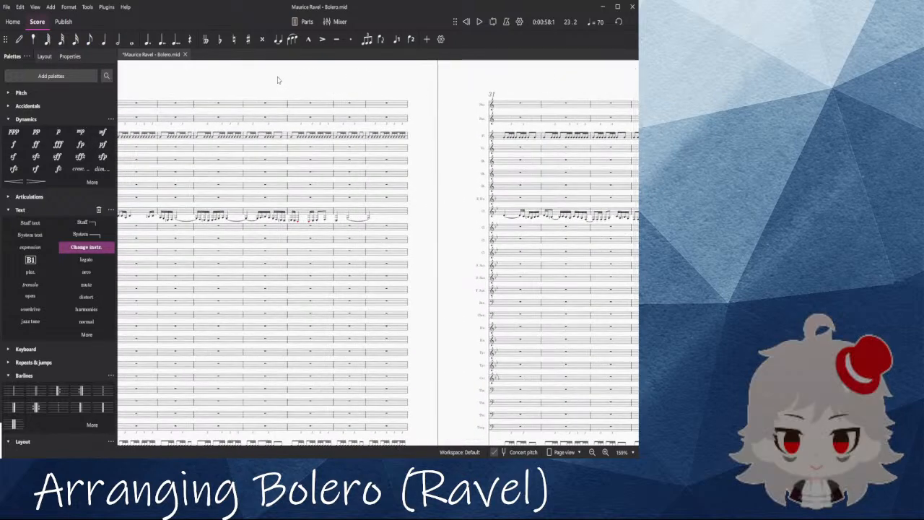
pyautogui.keyDown('ctrl'); pyautogui.scroll(5, 430, 268); pyautogui.keyUp('ctrl')
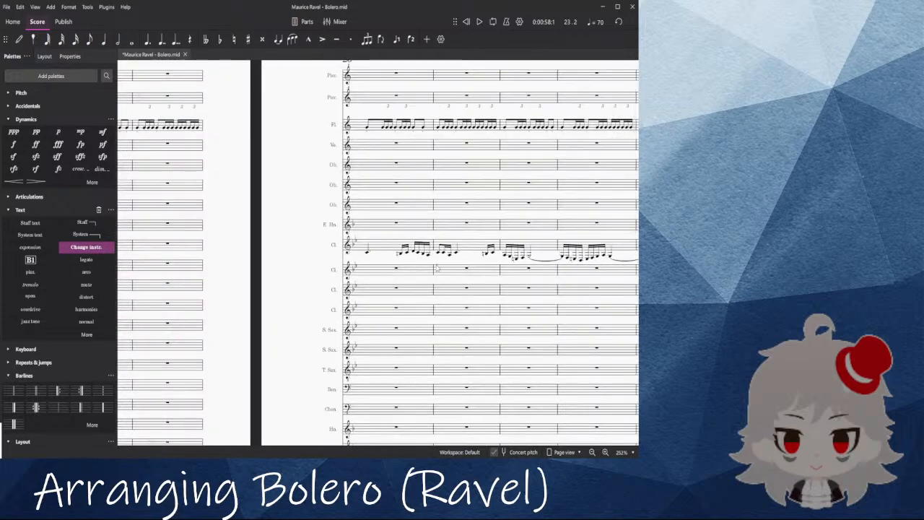
pyautogui.hscroll(5, 429, 269)
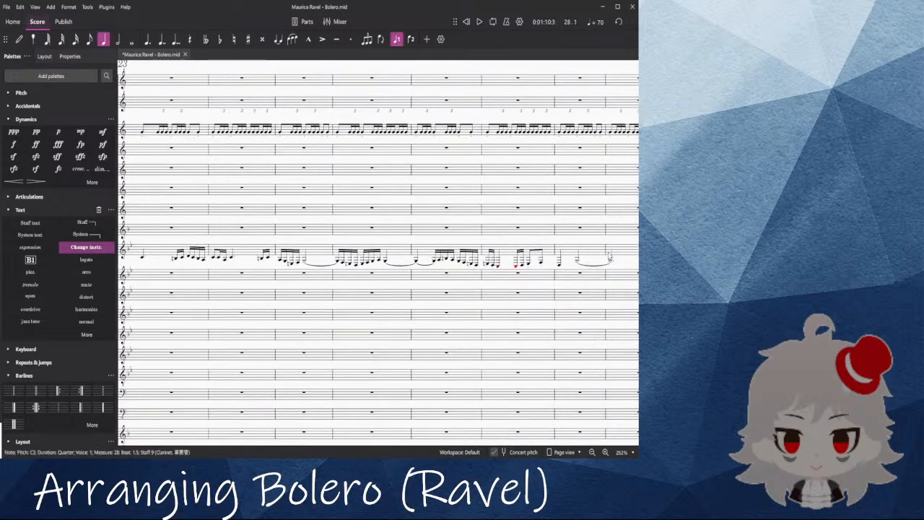
pyautogui.keyDown('shift'); pyautogui.click(160, 252); pyautogui.keyUp('shift')
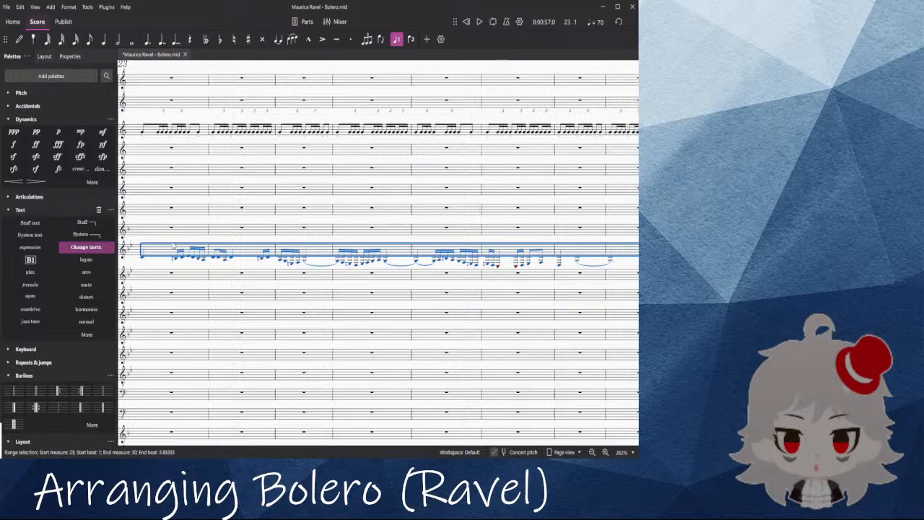
pyautogui.hotkey('ctrl', 'Up')
# Step: Transpose the rest of the first clarinet's solo, measures 31 to 39, up one octave
pyautogui.hscroll(8, 527, 242)
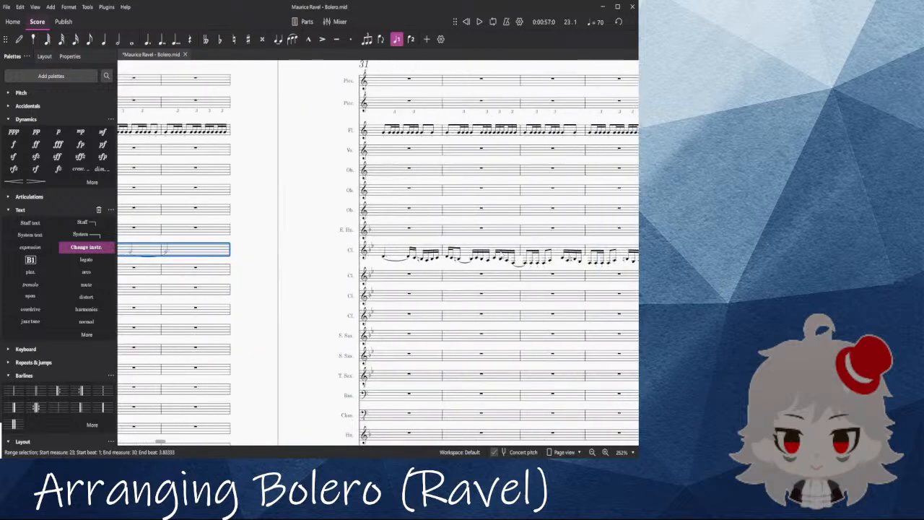
pyautogui.hscroll(10, 456, 240)
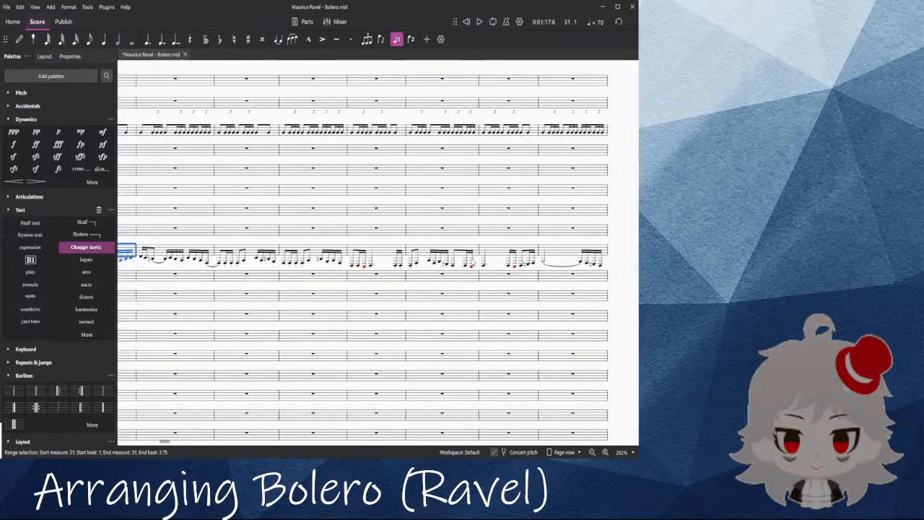
pyautogui.keyDown('shift'); pyautogui.click(499, 254); pyautogui.keyUp('shift')
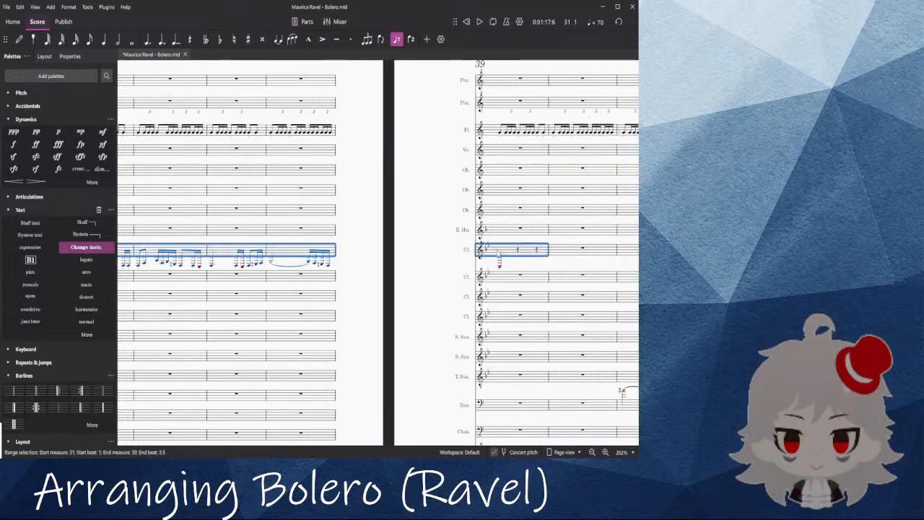
pyautogui.hotkey('ctrl', 'Up')
pyautogui.press('Escape')
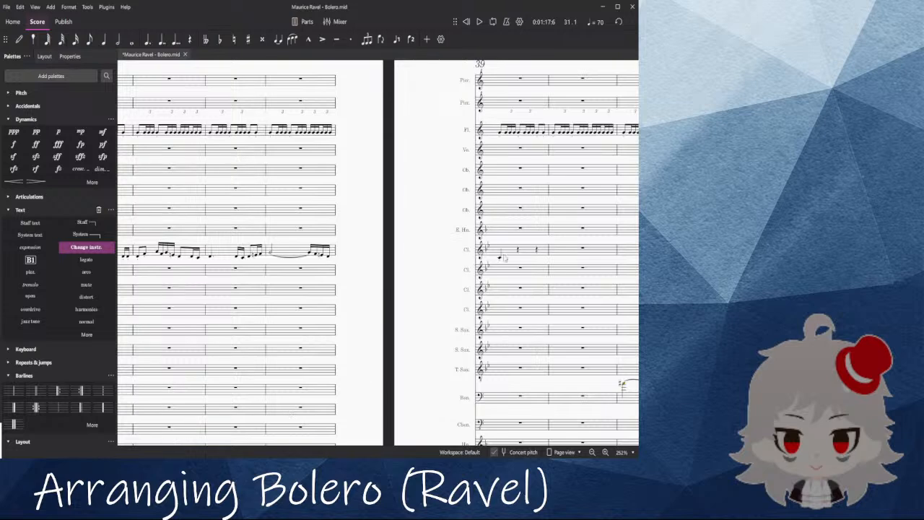
# Step: Transpose the first clarinet's solo in measures 23 to 39 up a semitone and play it back from measure 23
pyautogui.click(500, 260)
pyautogui.moveTo(168, 443)
pyautogui.mouseDown()
pyautogui.moveTo(134, 434)
pyautogui.moveTo(152, 433)
pyautogui.mouseUp()
pyautogui.keyDown('shift'); pyautogui.click(286, 249); pyautogui.keyUp('shift')
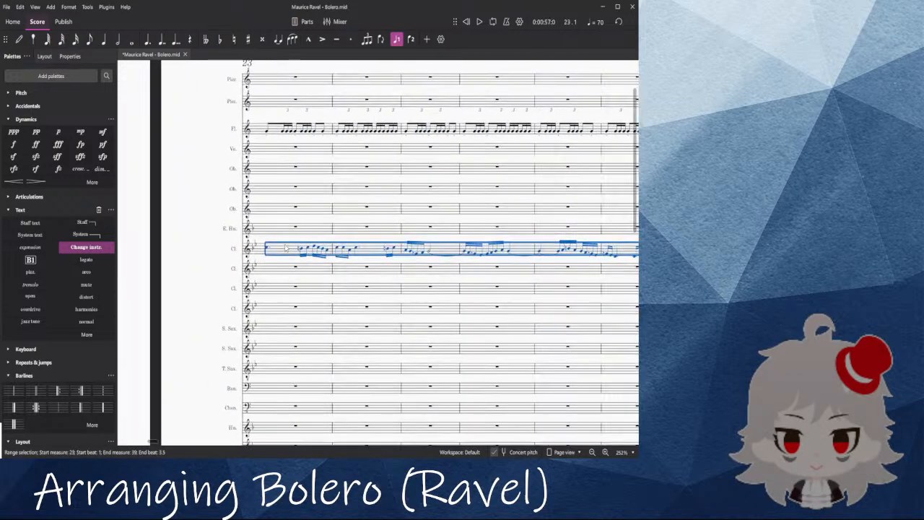
pyautogui.press('Escape')
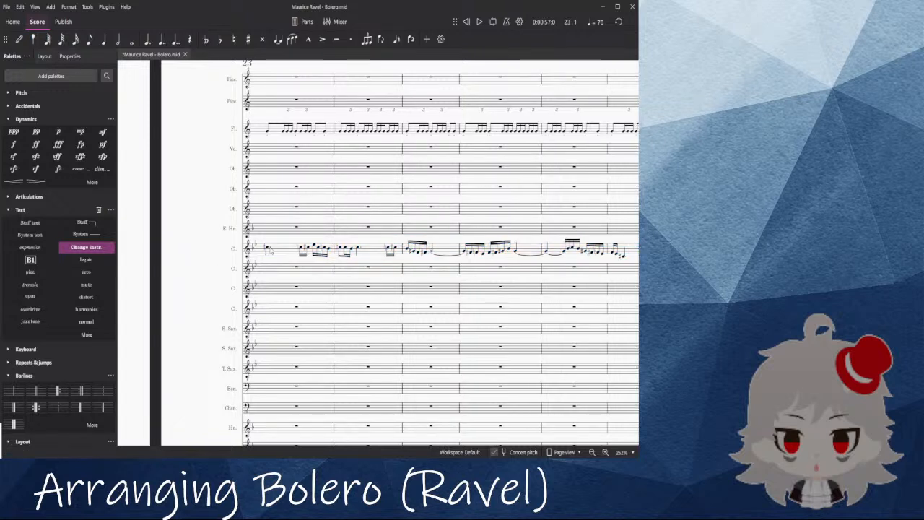
pyautogui.press('space')
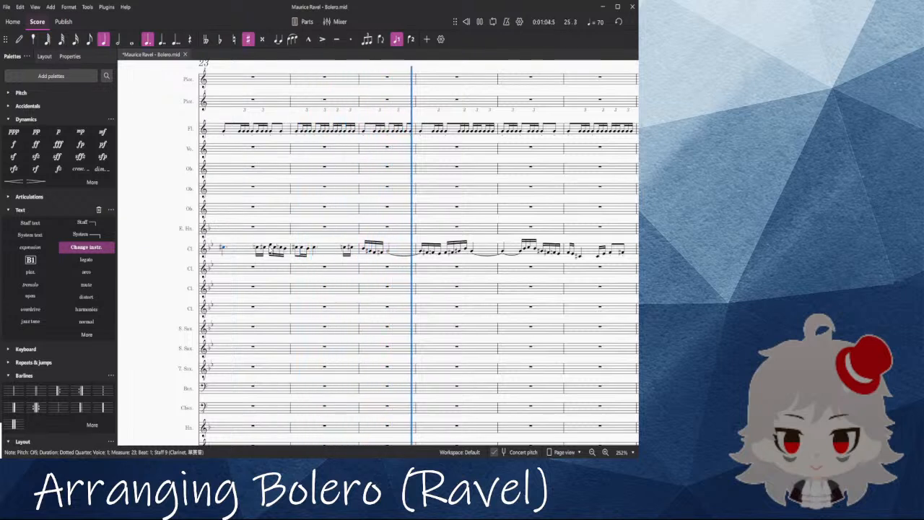
pyautogui.press('space')
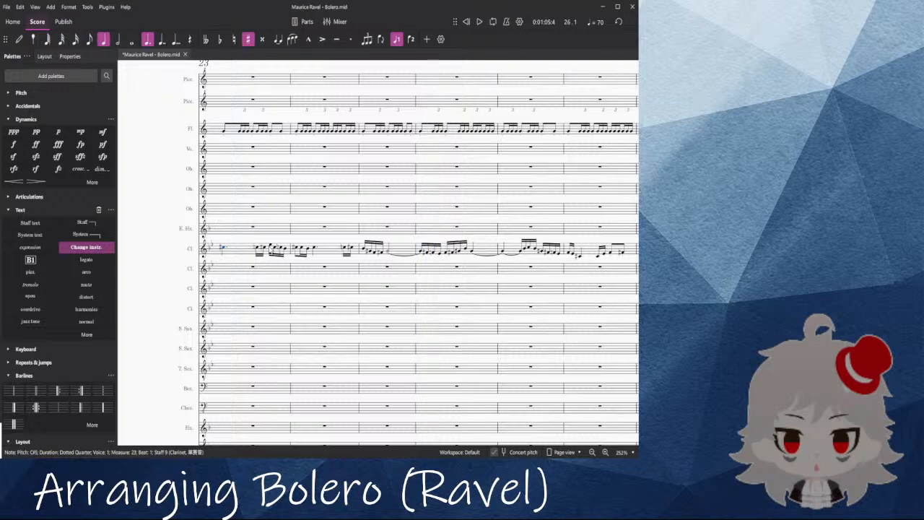
# Step: Lower the first clarinet's solo so it starts on C-flat 5 in measure 23, and play it back
pyautogui.hotkey('ctrl', 'a')
pyautogui.click(162, 271)
pyautogui.hotkey('ctrl', 'z')
pyautogui.hotkey('ctrl', 'y')
pyautogui.click(223, 251)
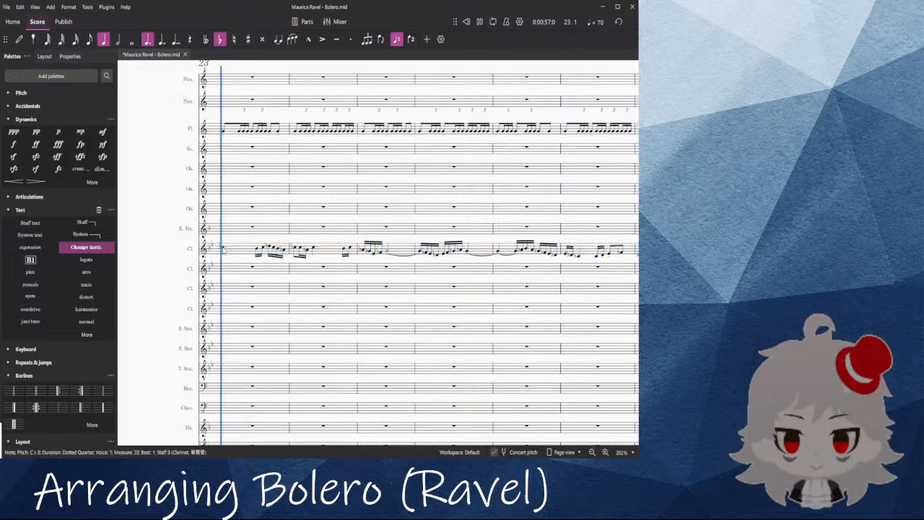
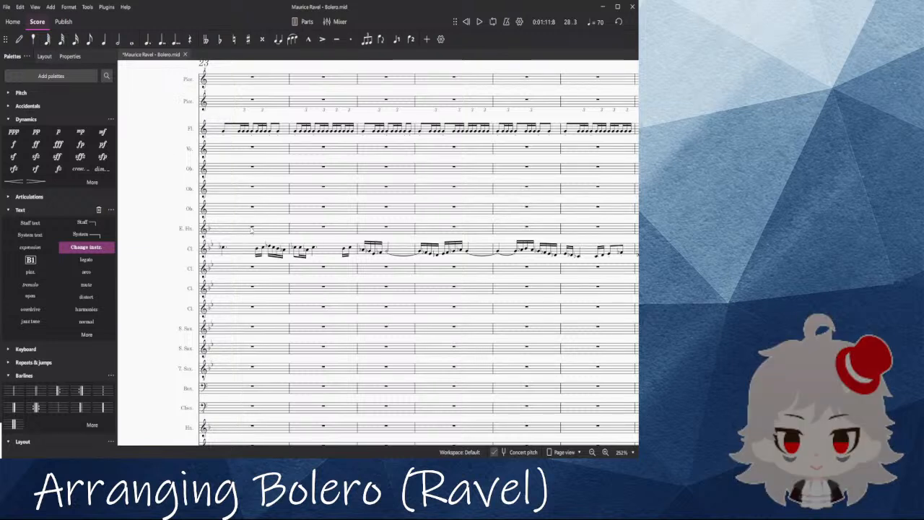
pyautogui.press('space')
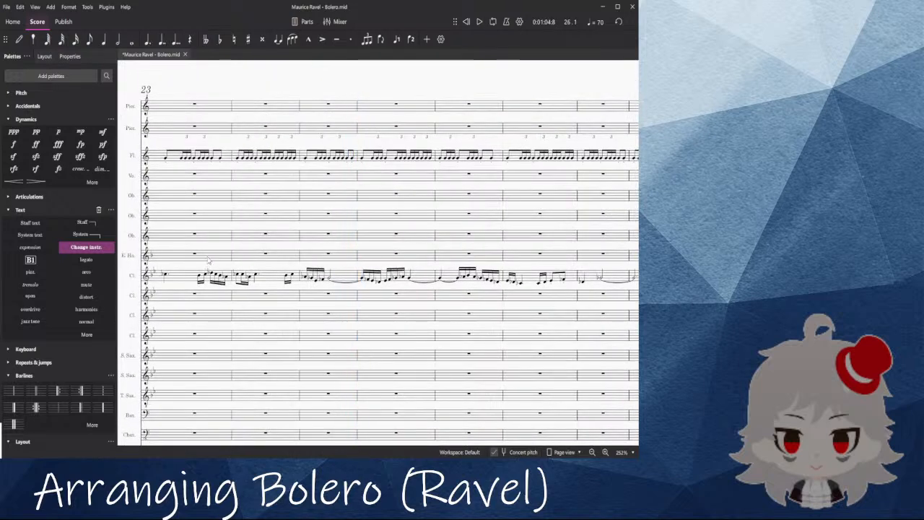
# Step: Undo the last transposition and raise the first clarinet's solo in measures 23 to 39 by a tritone, starting on F-sharp 5
pyautogui.click(181, 277)
pyautogui.hscroll(11, 182, 277)
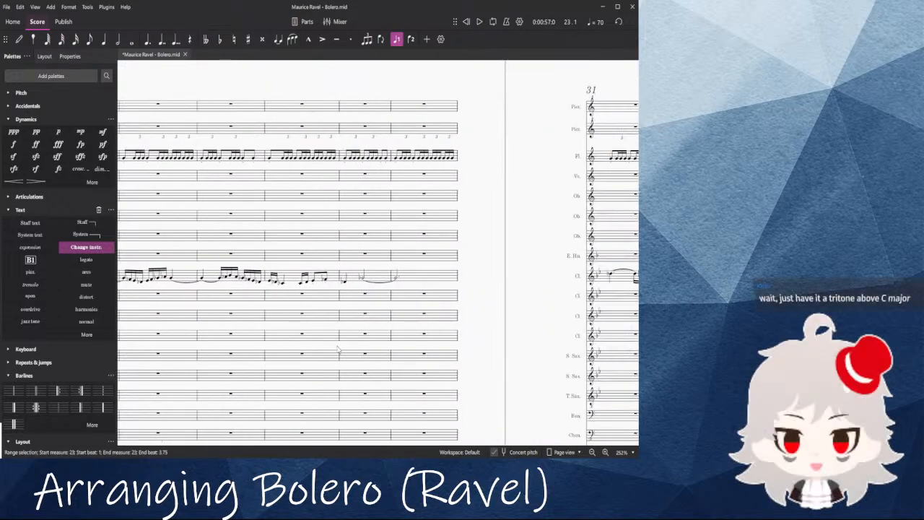
pyautogui.hscroll(6, 398, 370)
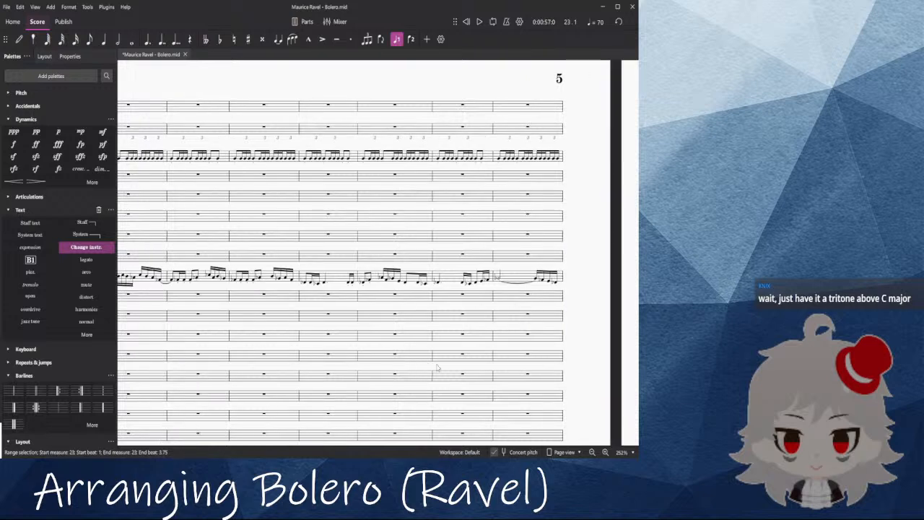
pyautogui.hotkey('ctrl', 'z')
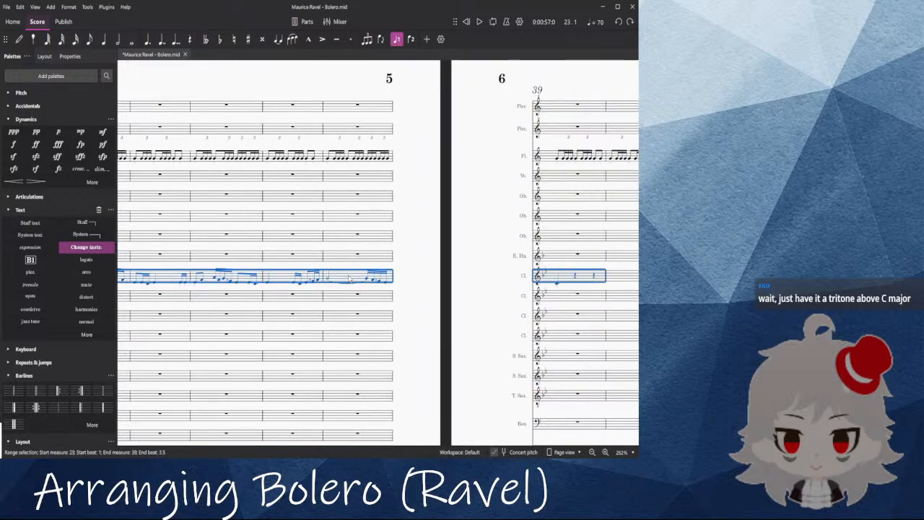
pyautogui.hscroll(-10, 336, 270)
pyautogui.hscroll(5, 157, 275)
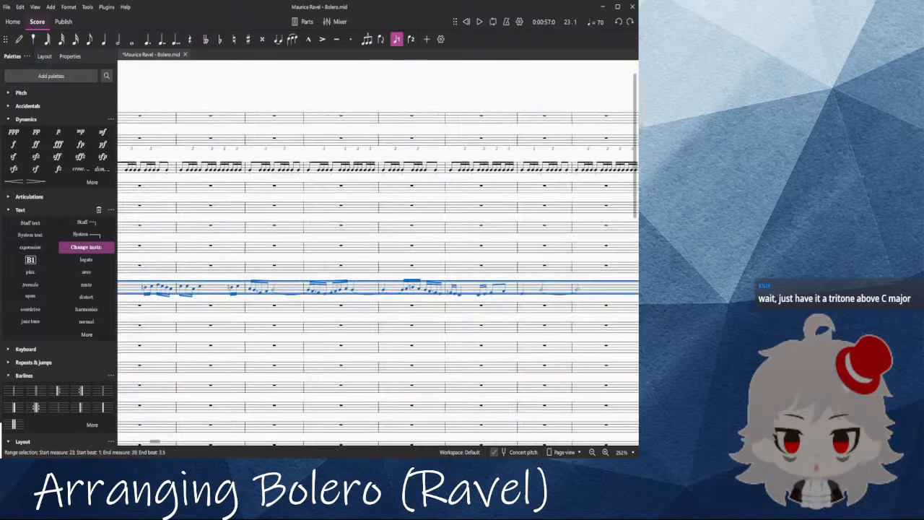
pyautogui.scroll(4, 166, 303)
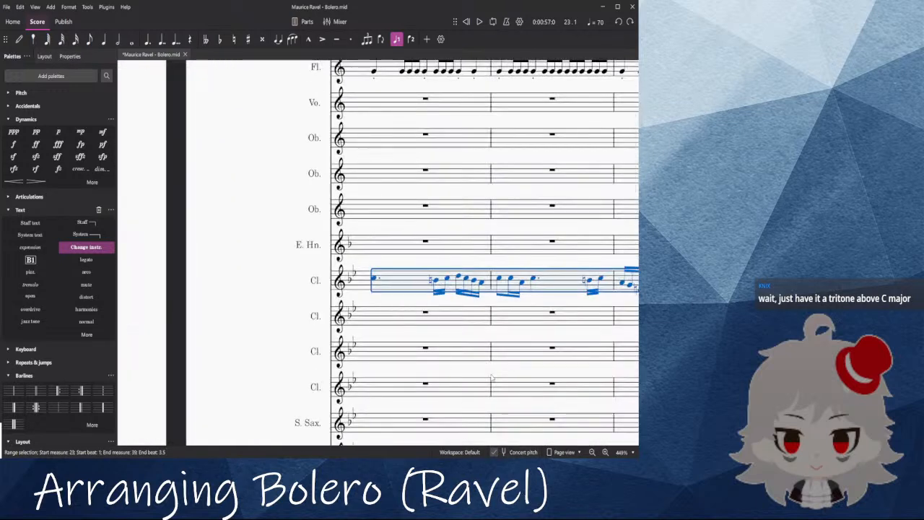
pyautogui.press('Up')
pyautogui.press('Up')
pyautogui.press('Up')
pyautogui.press('Up')
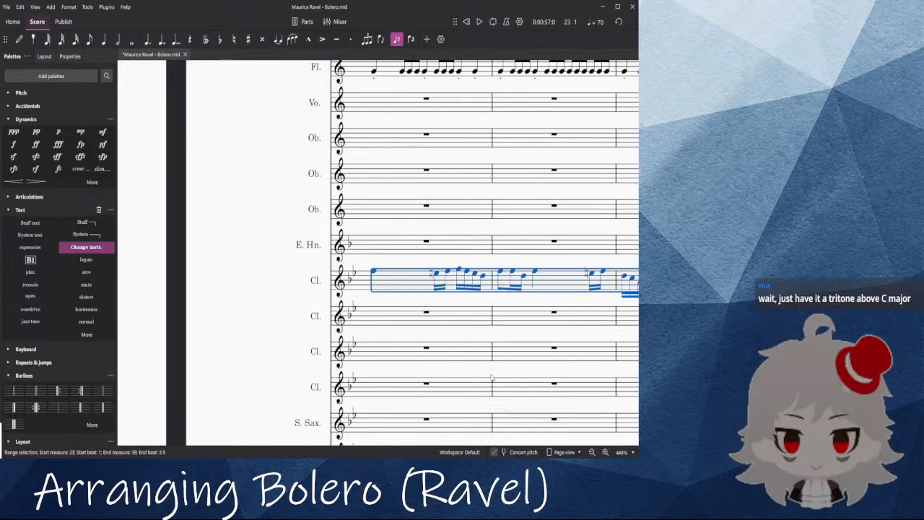
pyautogui.press('Up')
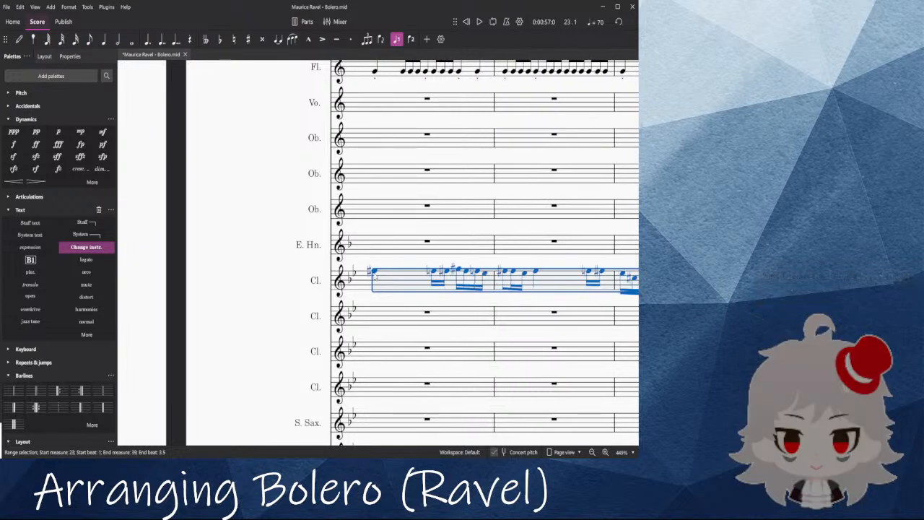
# Step: Play back the tritone transposition of the clarinet solo from measure 23
pyautogui.click(374, 273)
pyautogui.press('space')
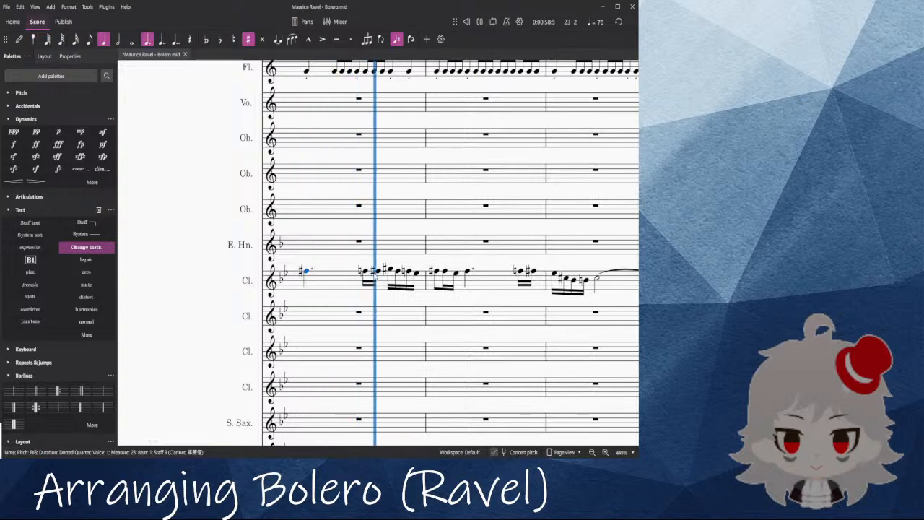
pyautogui.keyDown('ctrl'); pyautogui.scroll(-5, 375, 275); pyautogui.keyUp('ctrl')
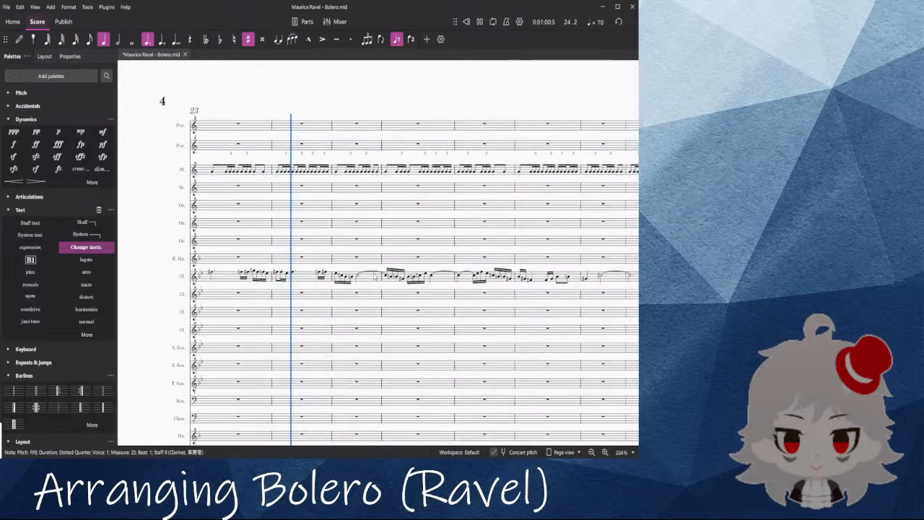
pyautogui.scroll(-10, 375, 277)
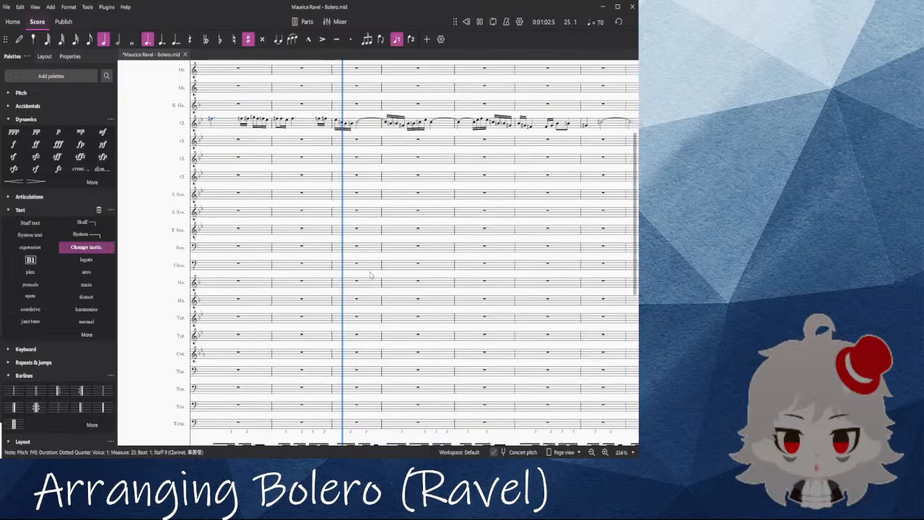
pyautogui.scroll(10, 273, 377)
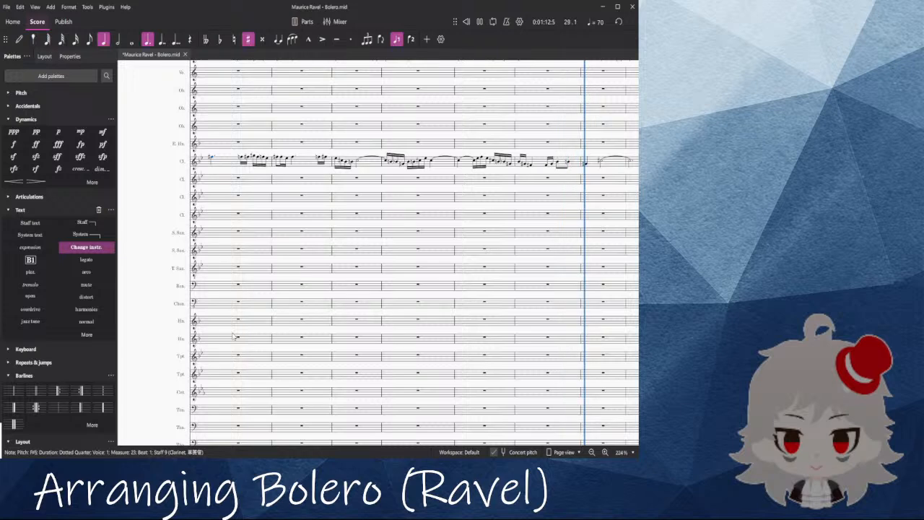
# Step: Lower the sixteenth-note F natural on beat 2.5 of measure 23 in the first clarinet to F-flat, and play back from measure 23
pyautogui.scroll(2, 240, 331)
pyautogui.scroll(5, 242, 331)
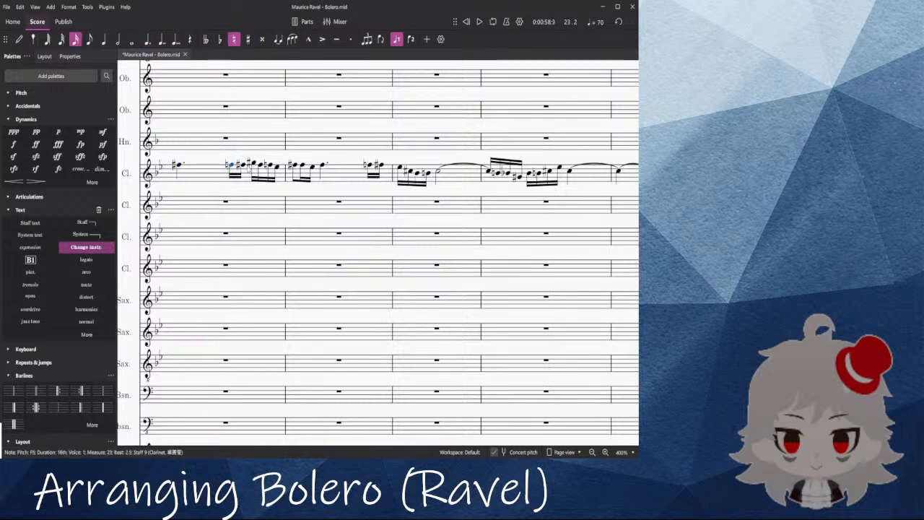
pyautogui.press('space')
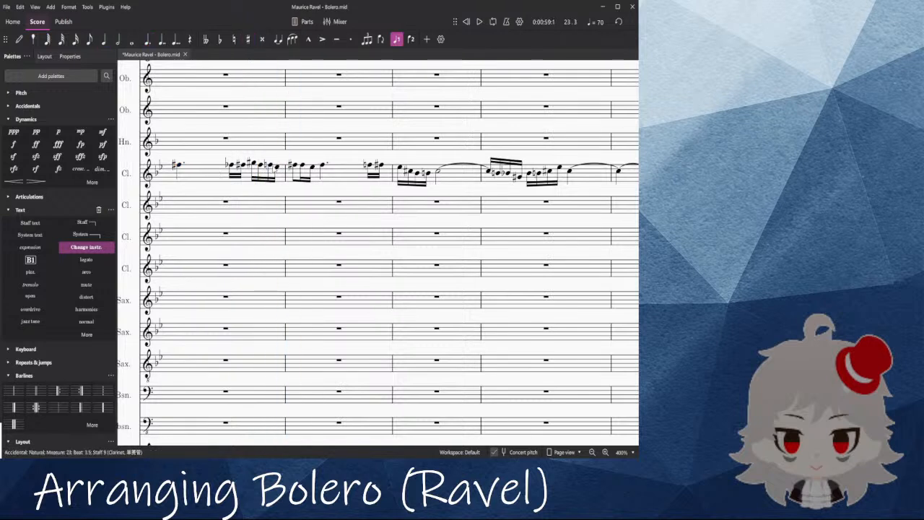
pyautogui.click(179, 165)
pyautogui.press('space')
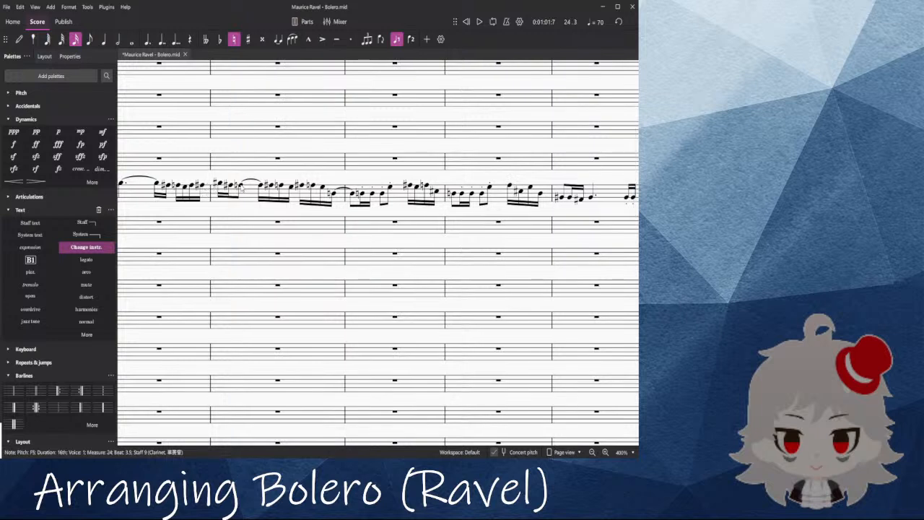
# Step: Lower the other F naturals in the first clarinet's solo, including those in measures 24 and 32, to F-flat
pyautogui.keyDown('ctrl'); pyautogui.click(241, 186); pyautogui.keyUp('ctrl')
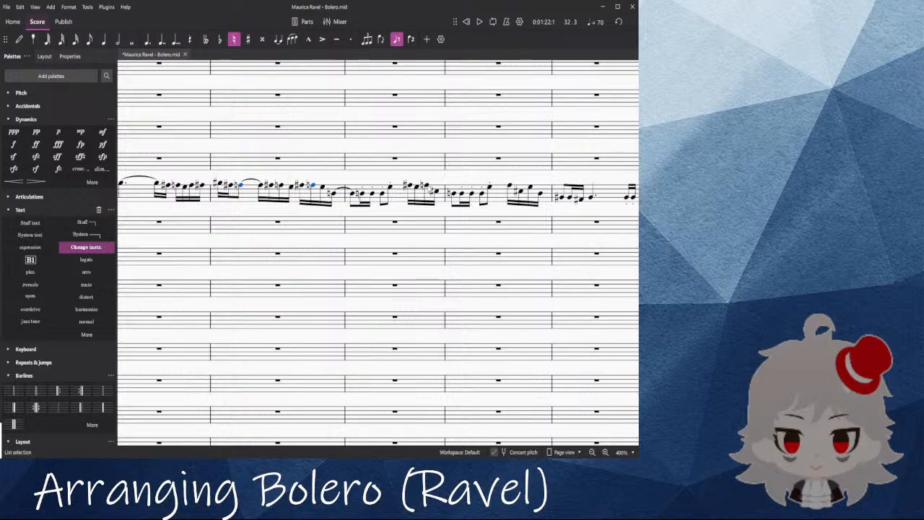
pyautogui.hscroll(-5, 296, 220)
pyautogui.click(205, 178)
pyautogui.moveTo(177, 186); pyautogui.dragTo(620, 209)
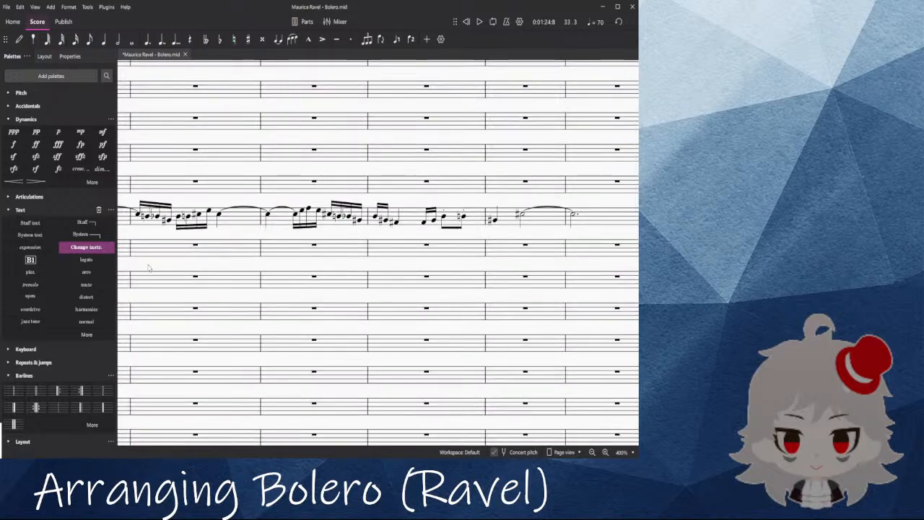
# Step: Listen to the clarinet solo with its flattened notes from measure 23 up to measure 31
pyautogui.moveTo(148, 268); pyautogui.dragTo(399, 247)
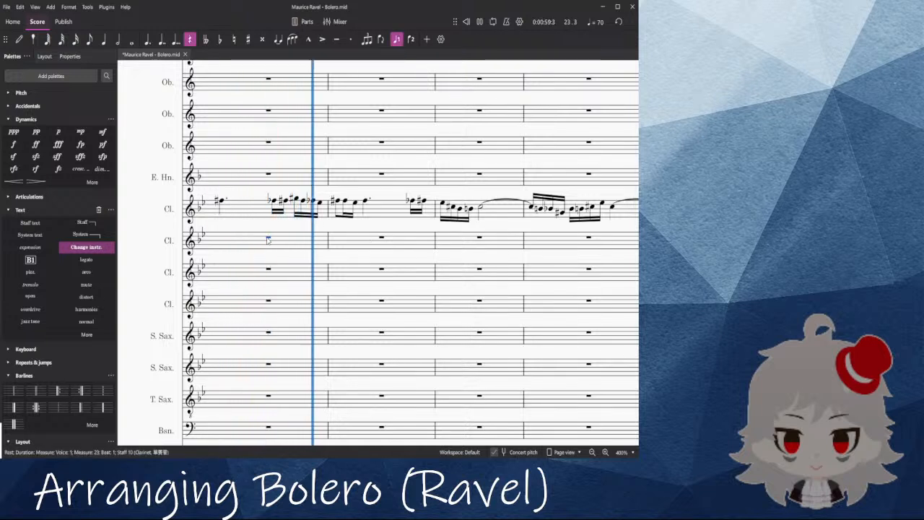
pyautogui.press('space')
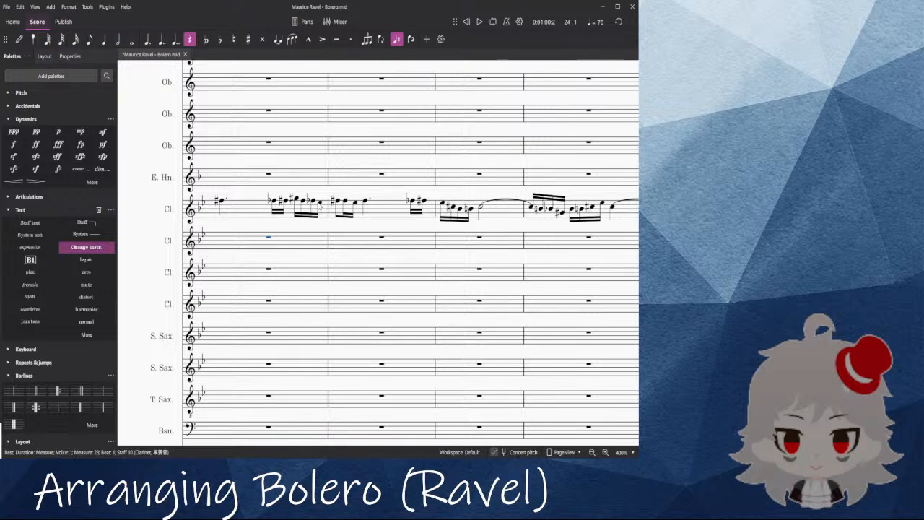
pyautogui.click(220, 203)
pyautogui.press('space')
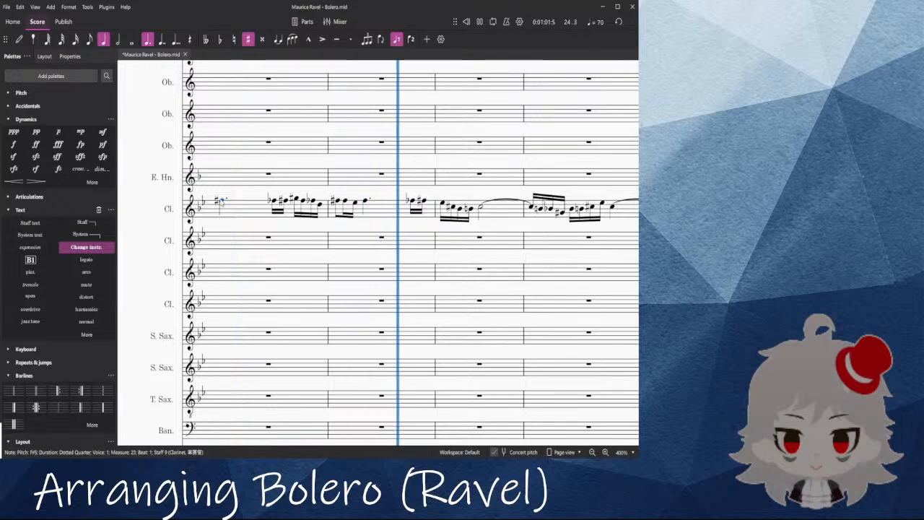
pyautogui.scroll(-5, 344, 281)
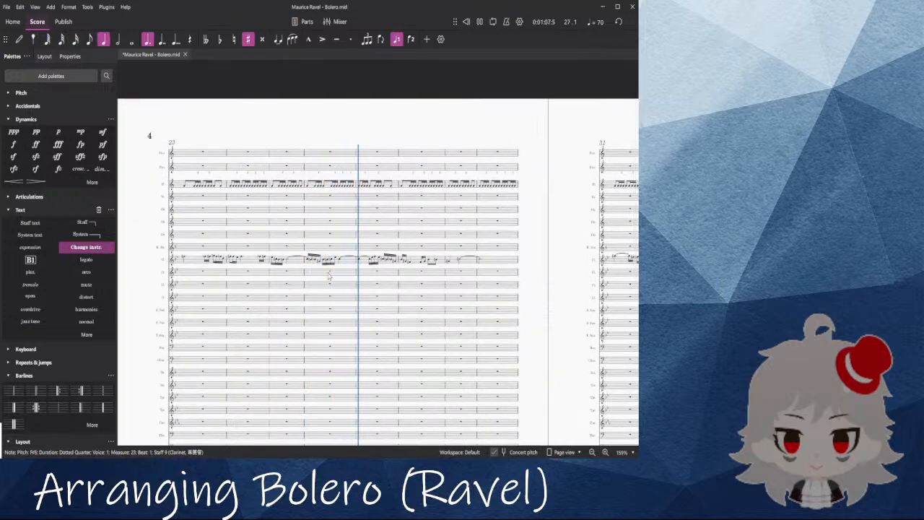
pyautogui.scroll(-1, 328, 276)
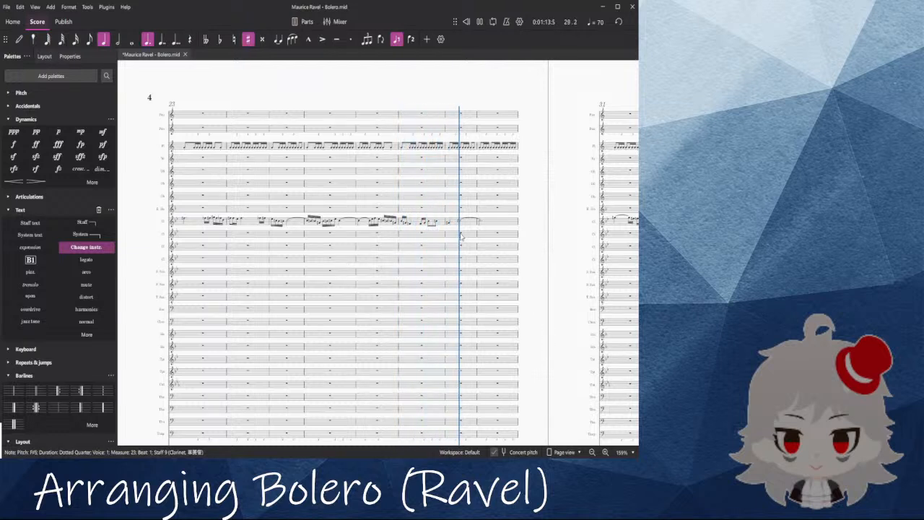
pyautogui.scroll(5, 465, 224)
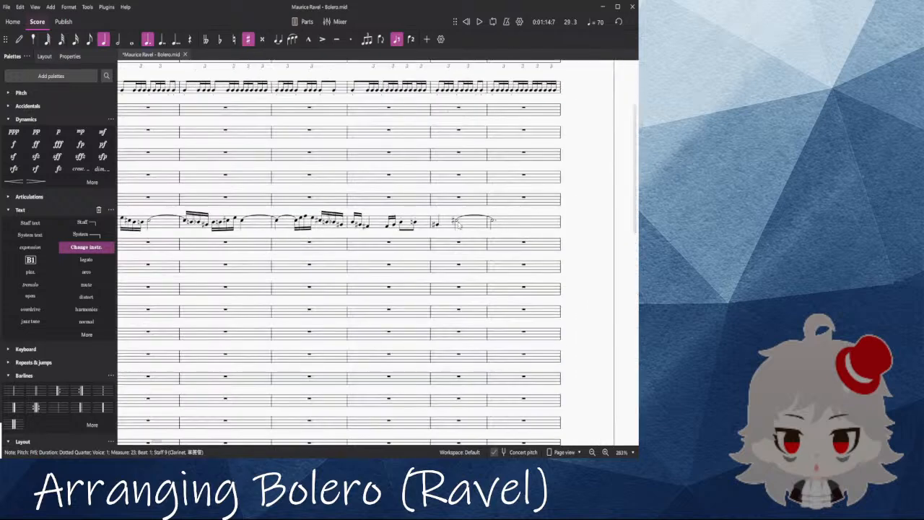
pyautogui.press('space')
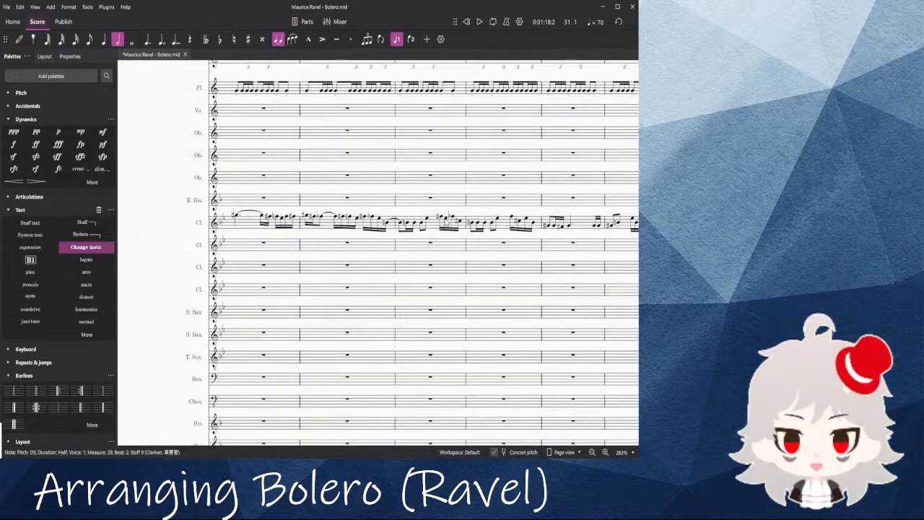
# Step: Play back the second half of the clarinet solo from the first note of measure 31 through measure 39
pyautogui.click(282, 267)
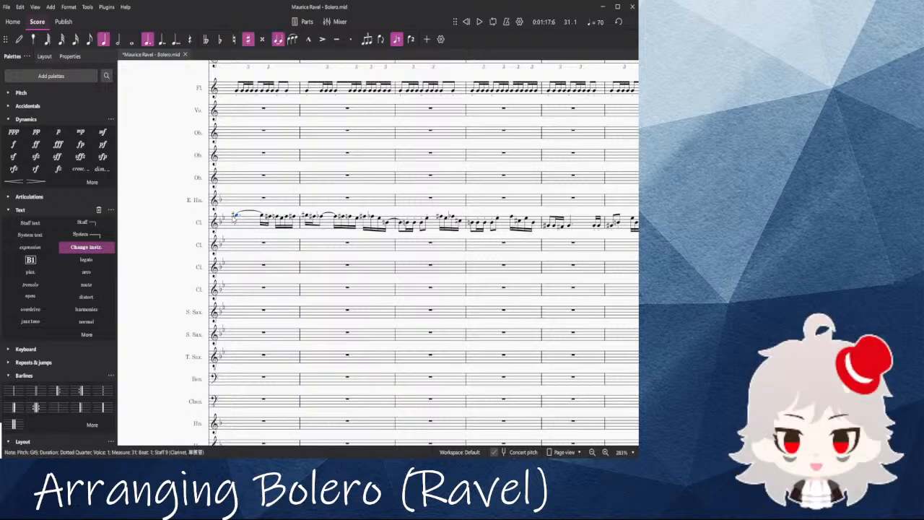
pyautogui.scroll(-10, 214, 307)
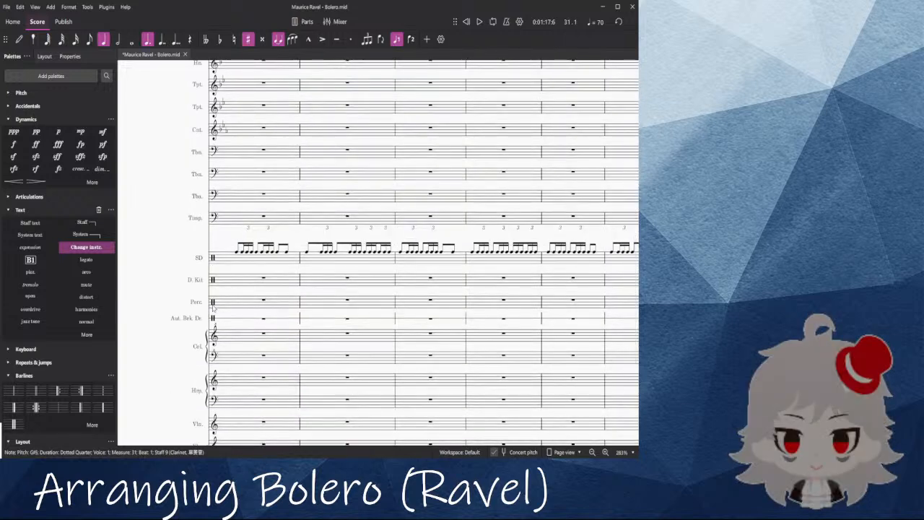
pyautogui.scroll(-5, 207, 311)
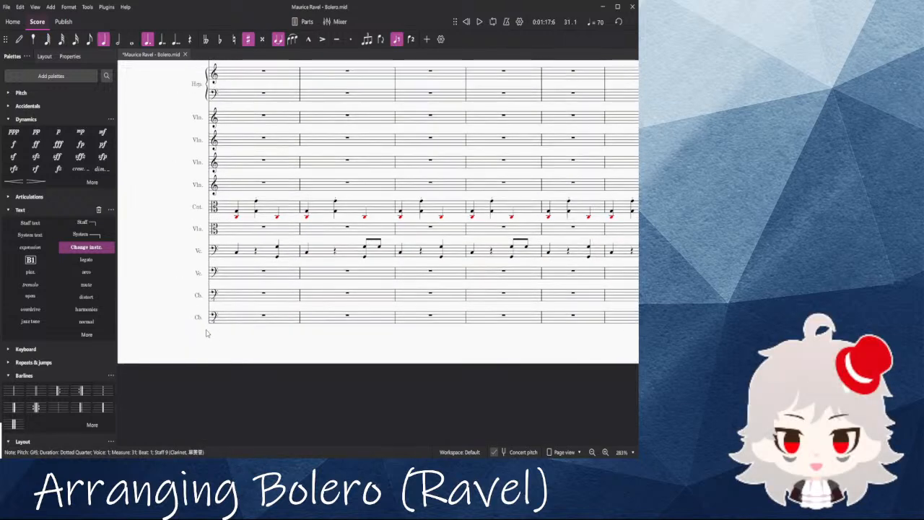
pyautogui.scroll(5, 206, 333)
pyautogui.press('space')
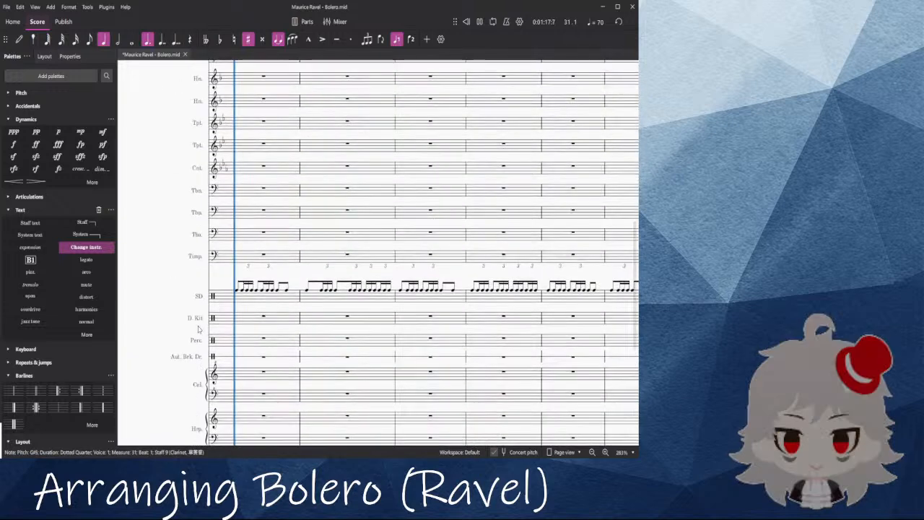
pyautogui.scroll(6, 189, 327)
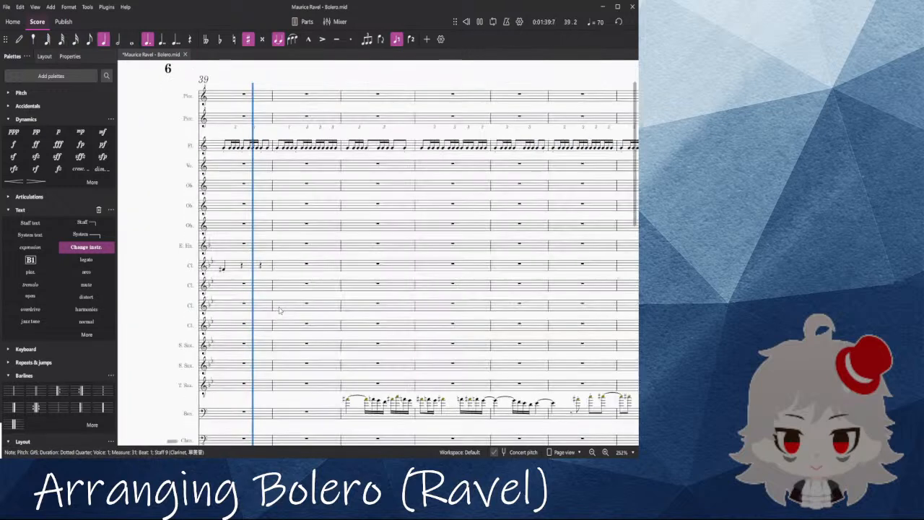
# Step: Look over the bassoon solo that starts in measure 41 and compare it with the clarinet solo on the preceding pages
pyautogui.scroll(-6, 280, 311)
pyautogui.scroll(6, 192, 348)
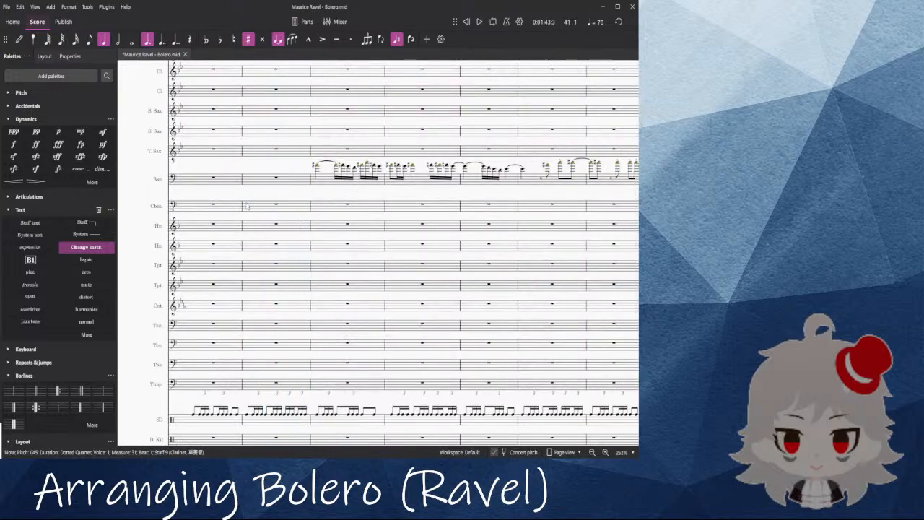
pyautogui.moveTo(137, 170); pyautogui.dragTo(577, 194)
pyautogui.moveTo(129, 220); pyautogui.dragTo(278, 296)
pyautogui.click(285, 286)
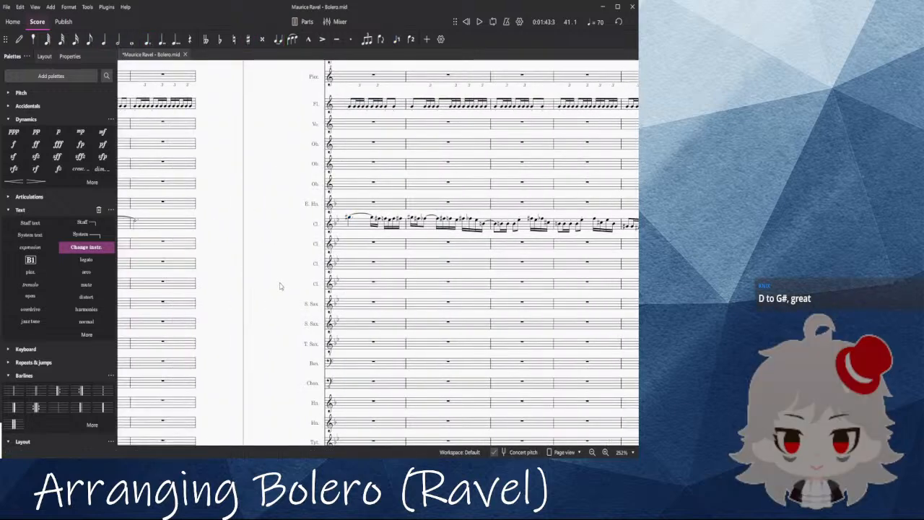
pyautogui.scroll(-9, 287, 287)
pyautogui.scroll(-6, 287, 287)
pyautogui.scroll(1, 285, 288)
pyautogui.moveTo(288, 155); pyautogui.dragTo(226, 453)
pyautogui.hscroll(4, 337, 306)
pyautogui.scroll(4, 337, 306)
pyautogui.hscroll(5, 337, 306)
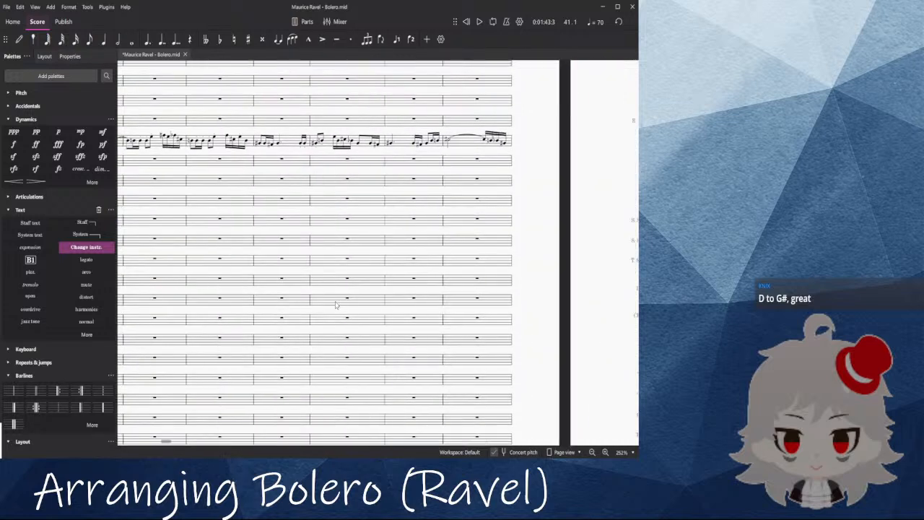
pyautogui.hscroll(5, 341, 305)
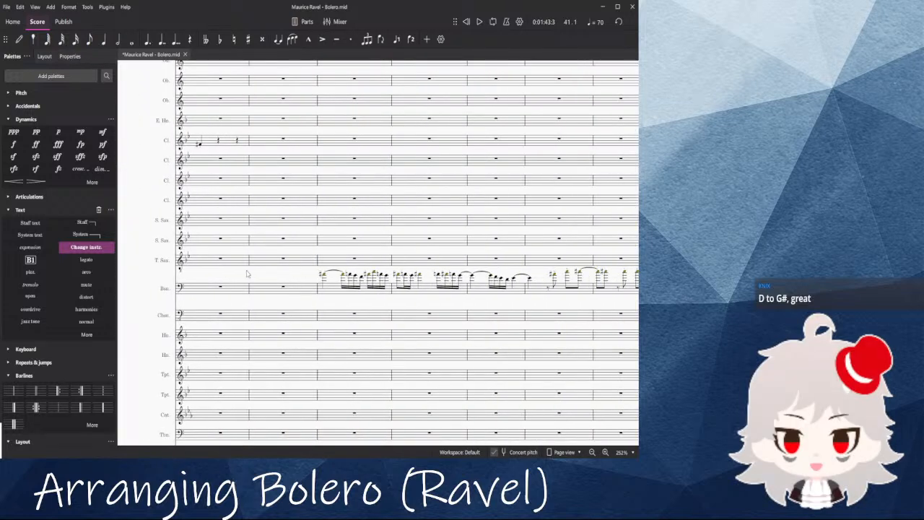
pyautogui.moveTo(142, 219); pyautogui.dragTo(707, 329)
pyautogui.moveTo(218, 329); pyautogui.dragTo(452, 334)
pyautogui.moveTo(216, 301); pyautogui.dragTo(671, 294)
pyautogui.moveTo(176, 275); pyautogui.dragTo(334, 270)
pyautogui.moveTo(126, 280); pyautogui.dragTo(326, 279)
# Step: Delete the brake drum hit in measure 23, leaving a full-measure rest on the Automobile Brake Drums staff
pyautogui.click(332, 240)
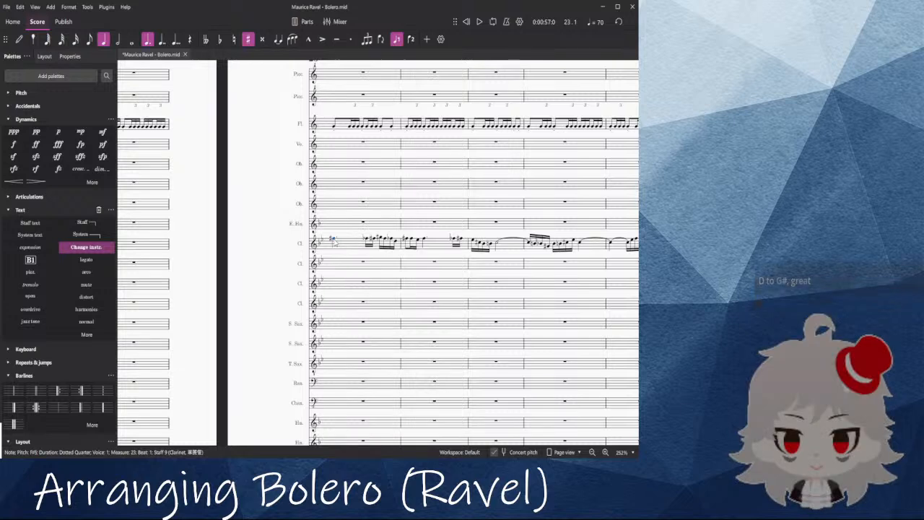
pyautogui.scroll(-7, 347, 235)
pyautogui.press('space')
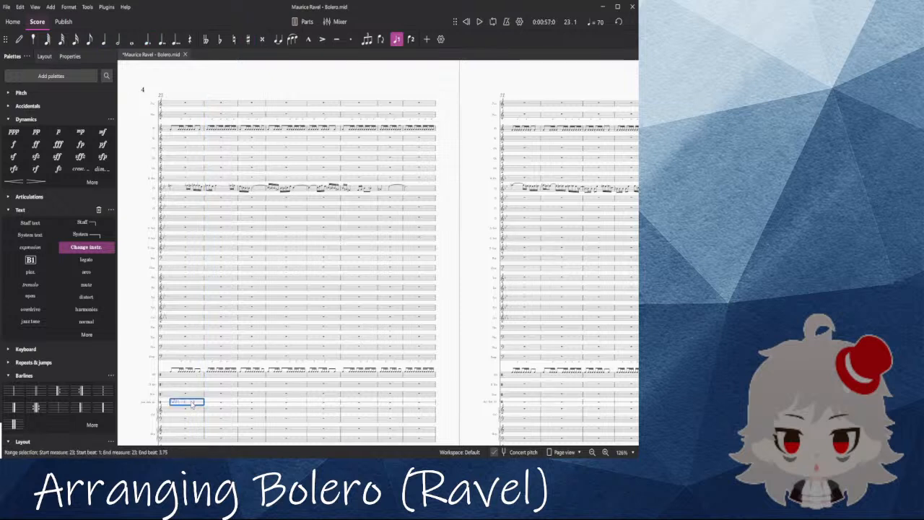
pyautogui.press('Delete')
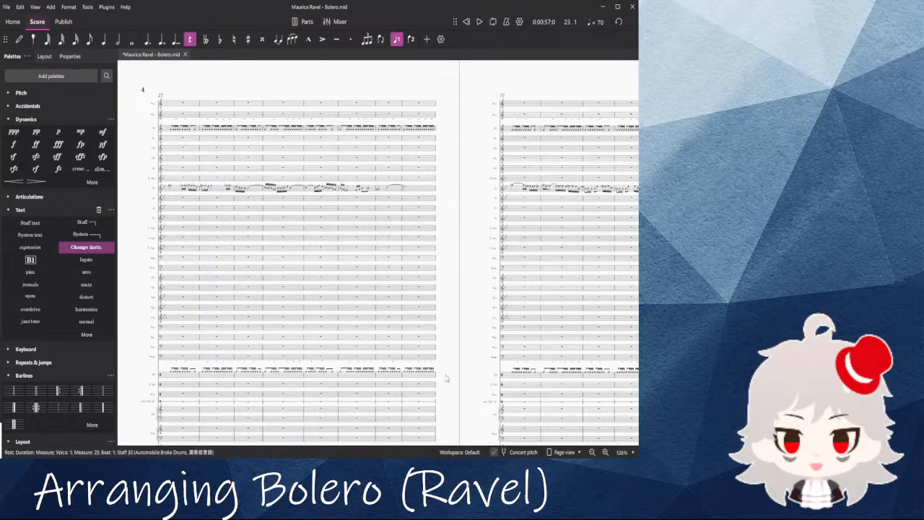
# Step: Play back the first clarinet's solo from measure 23 up to measure 30, checking the sixteenth notes in measure 25
pyautogui.scroll(5, 189, 185)
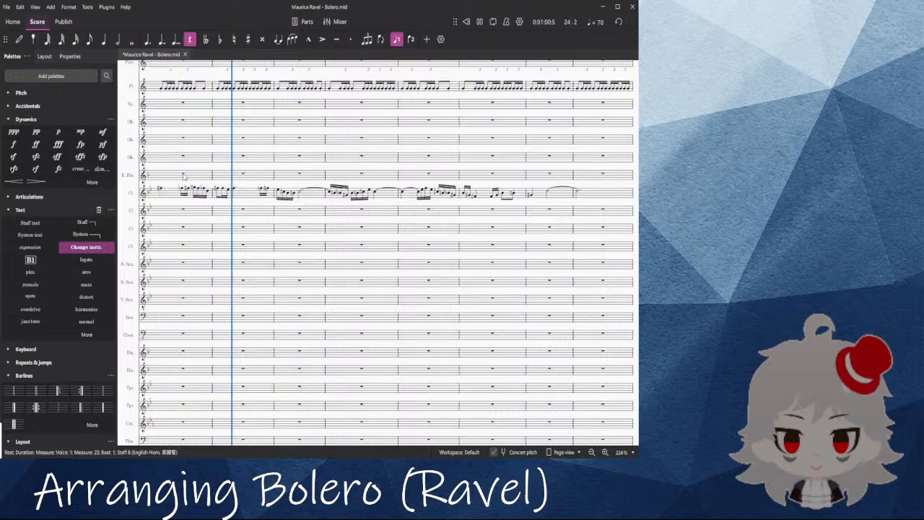
pyautogui.scroll(4, 215, 182)
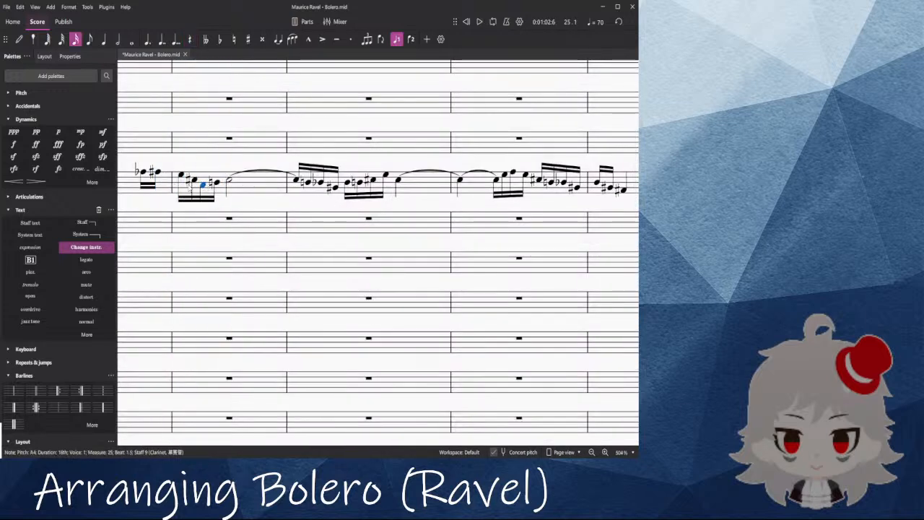
pyautogui.moveTo(172, 164); pyautogui.dragTo(344, 179)
pyautogui.click(211, 189)
pyautogui.press('space')
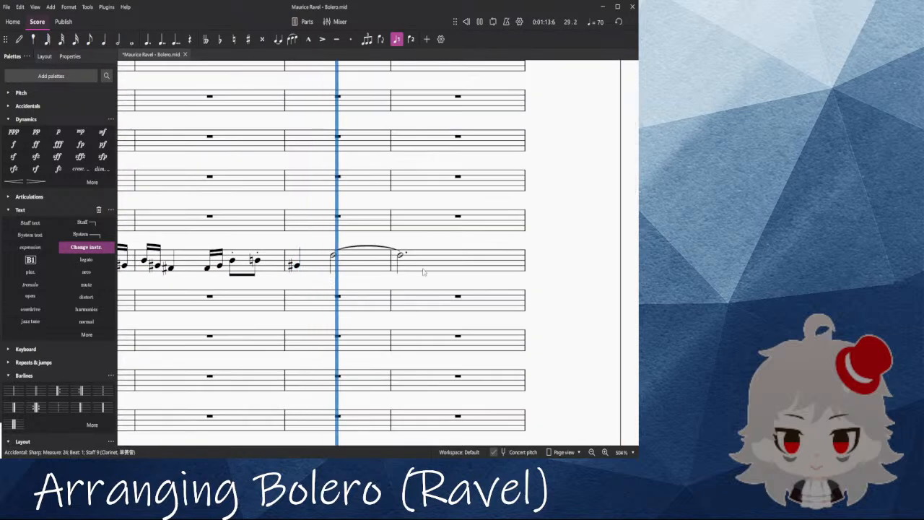
pyautogui.press('space')
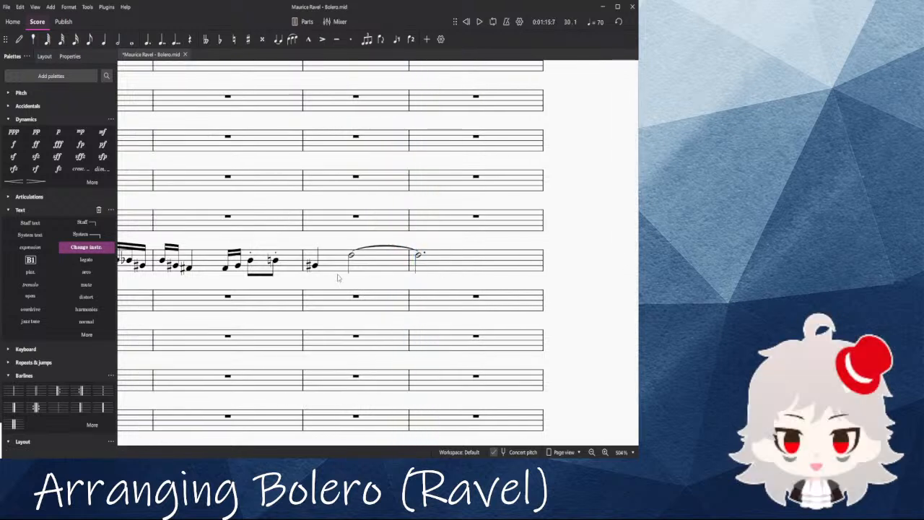
# Step: Play back the first clarinet from the first note of measure 29 into measure 32
pyautogui.click(316, 268)
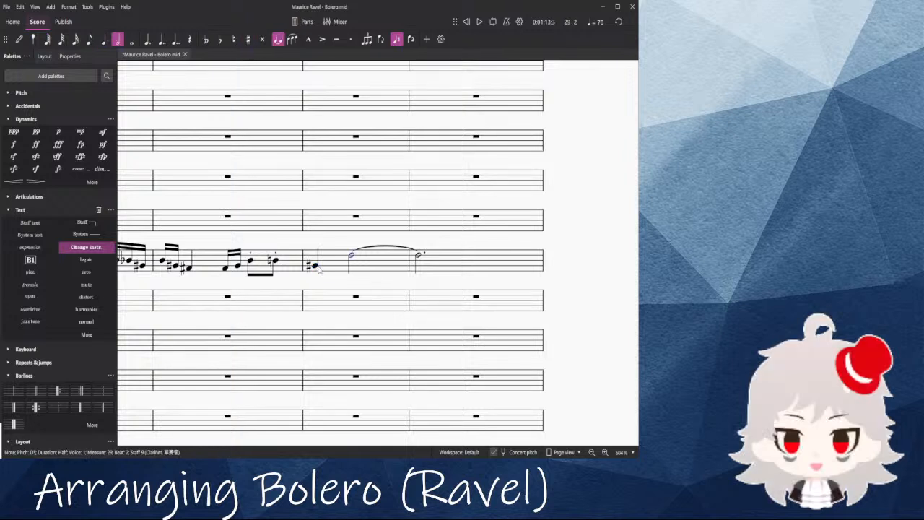
pyautogui.click(316, 267)
pyautogui.press('space')
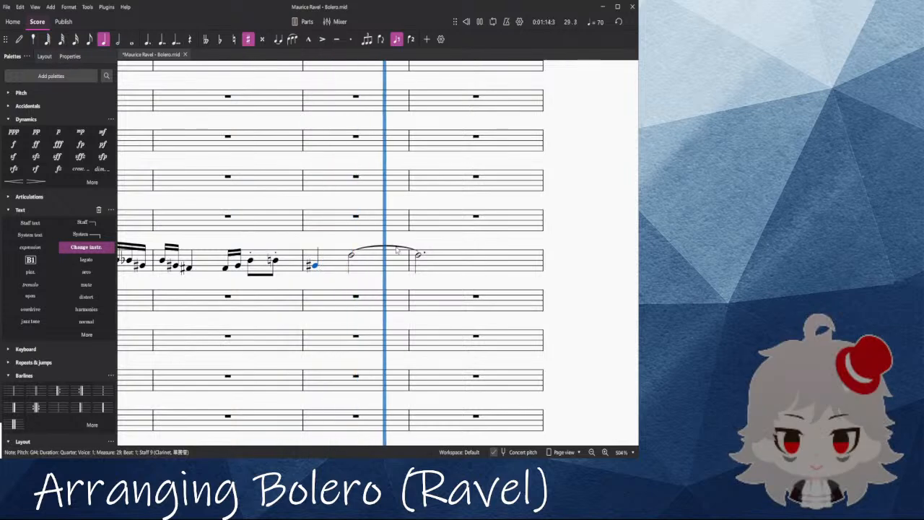
pyautogui.scroll(-5, 416, 231)
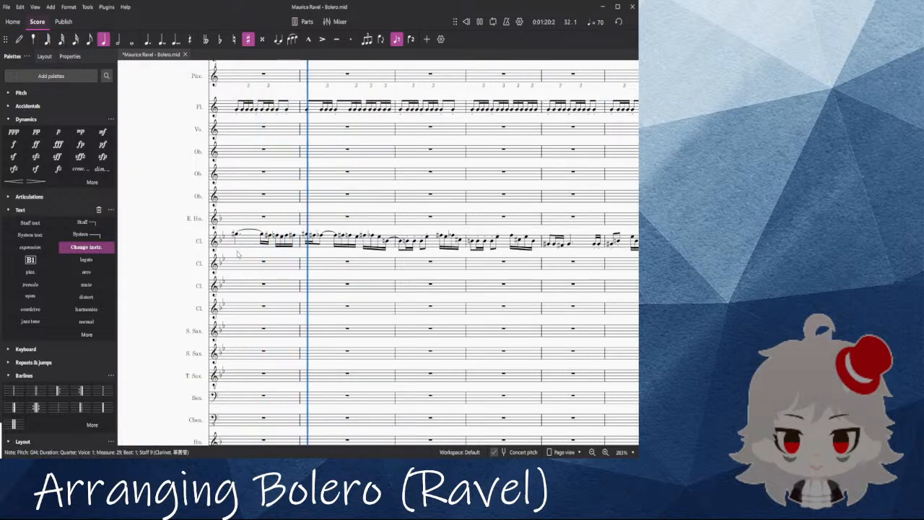
pyautogui.scroll(5, 260, 252)
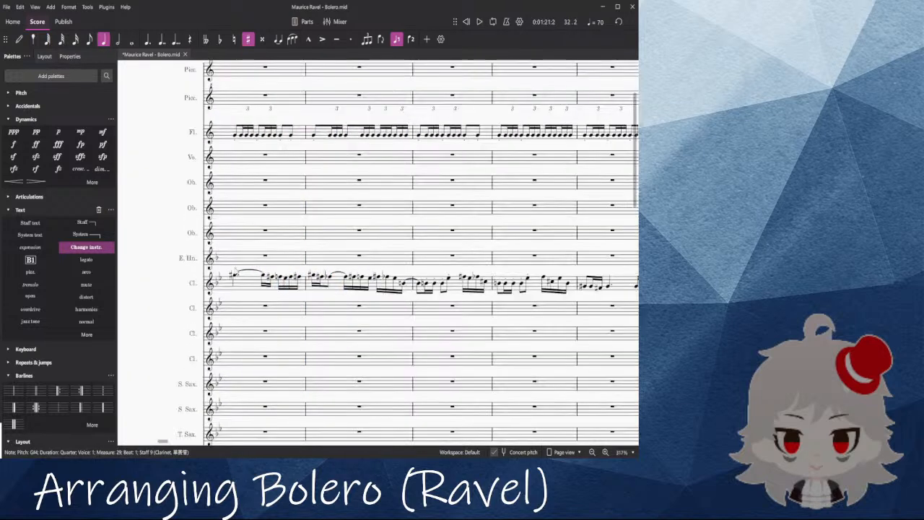
# Step: Lower the sixteenth-note F natural on beat 3 of measure 31 in the first clarinet to F-flat, and play back measures 31 through 38
pyautogui.click(231, 268)
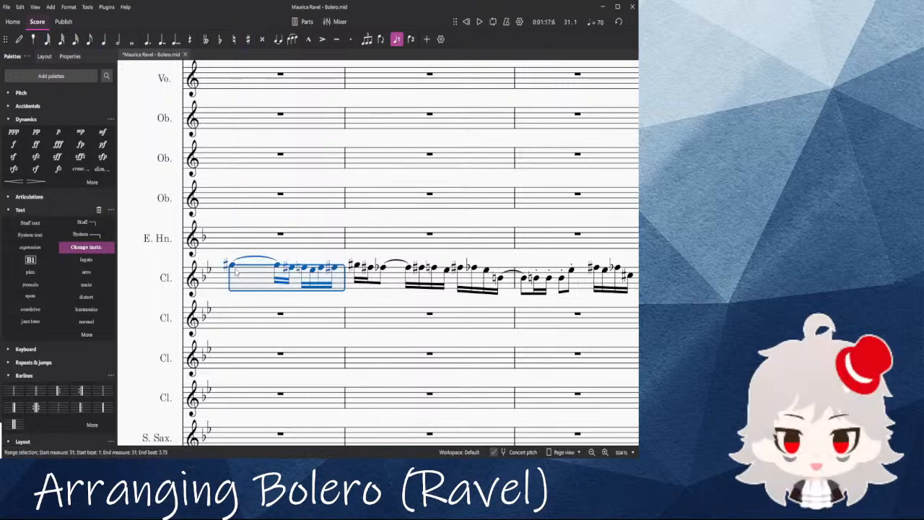
pyautogui.press('space')
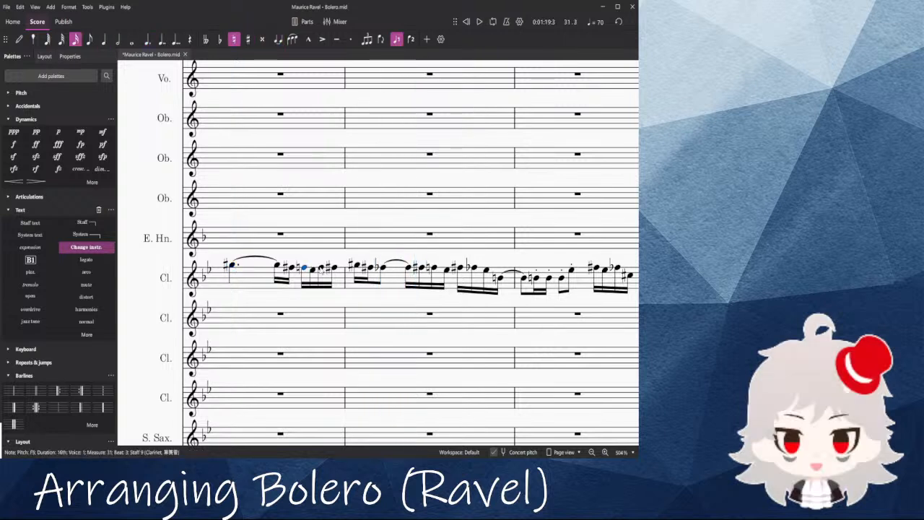
pyautogui.keyDown('ctrl'); pyautogui.click(322, 268); pyautogui.keyUp('ctrl')
pyautogui.click(232, 264)
pyautogui.press('space')
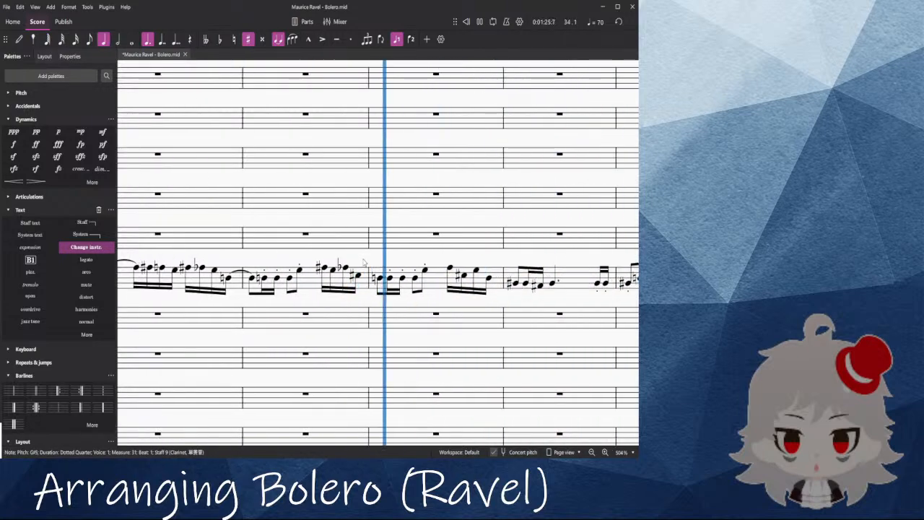
pyautogui.scroll(-8, 315, 233)
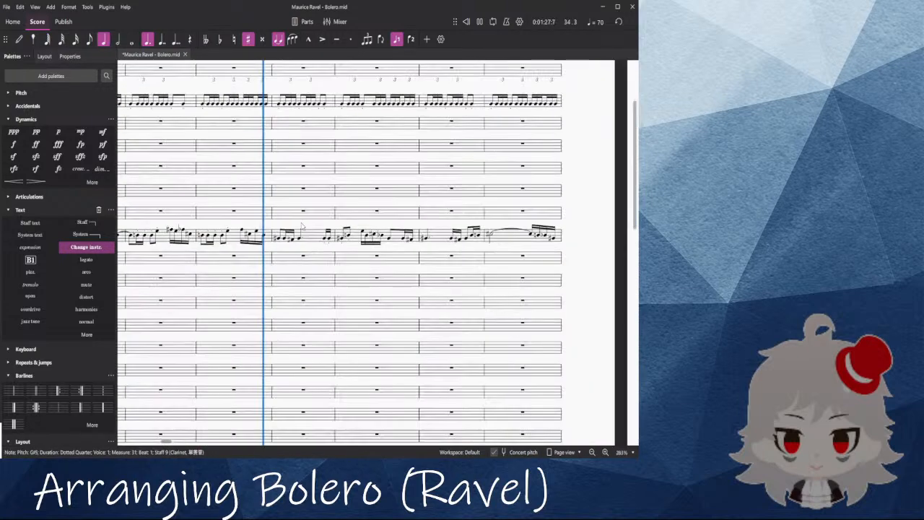
pyautogui.moveTo(314, 241); pyautogui.dragTo(401, 269)
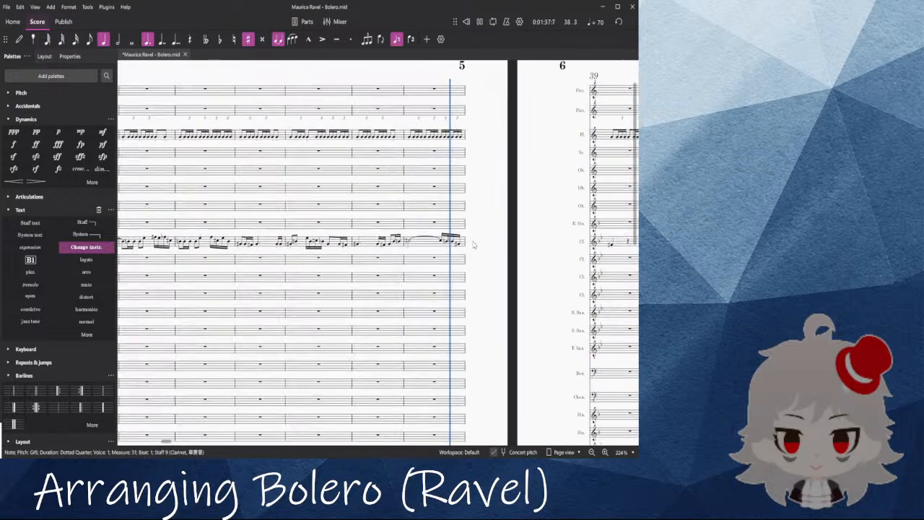
pyautogui.press('Escape')
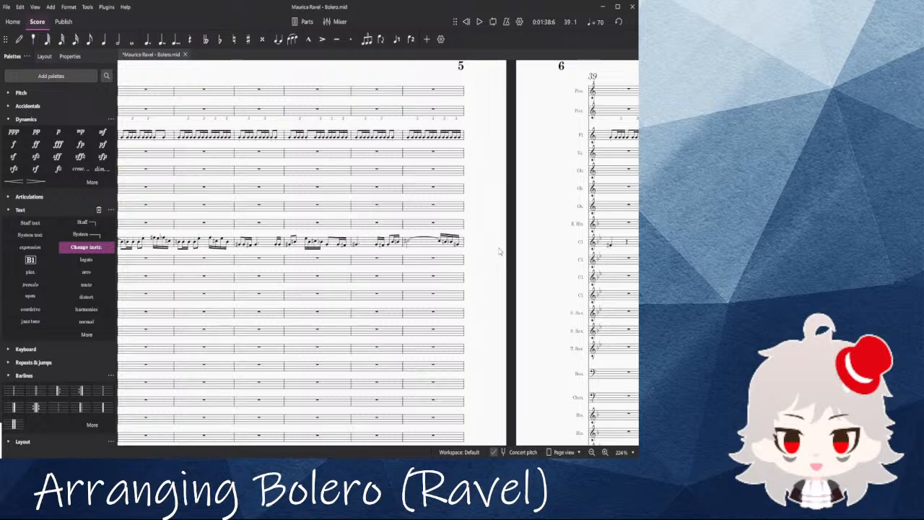
# Step: Examine the accidentals of the first clarinet's solo from measure 31 through its last note in measure 39
pyautogui.click(170, 119)
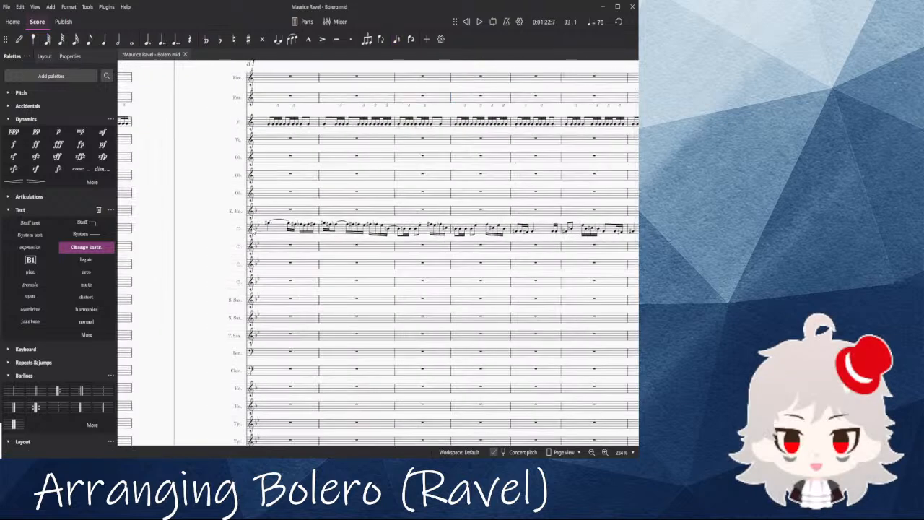
pyautogui.scroll(4, 244, 239)
pyautogui.scroll(-3, 244, 239)
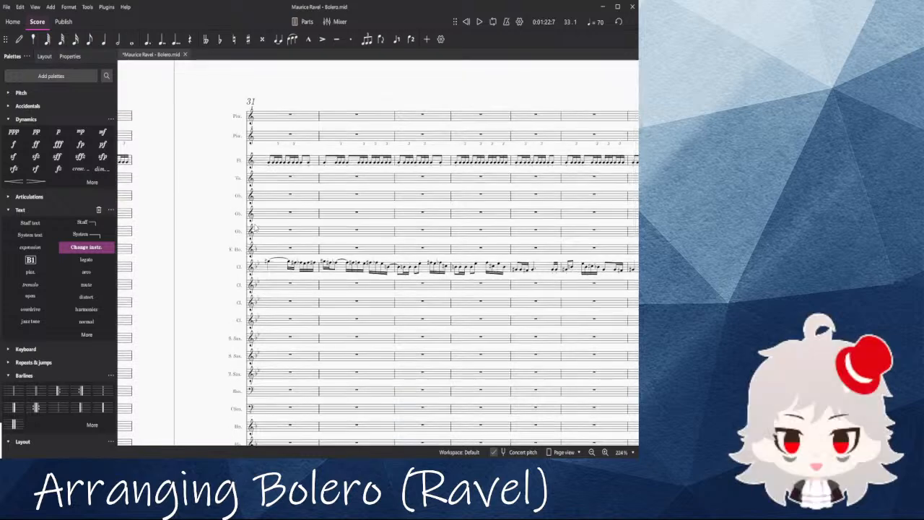
pyautogui.scroll(10, 316, 306)
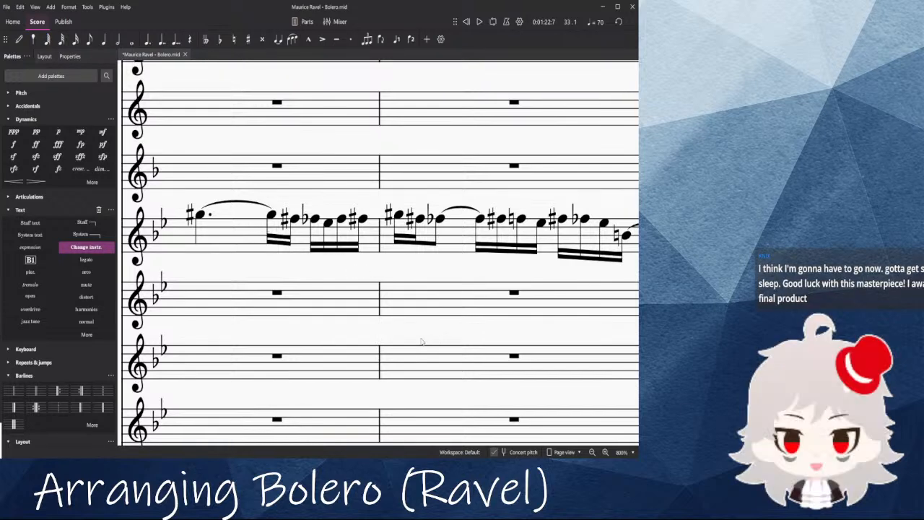
pyautogui.hotkey('ctrl', '-')
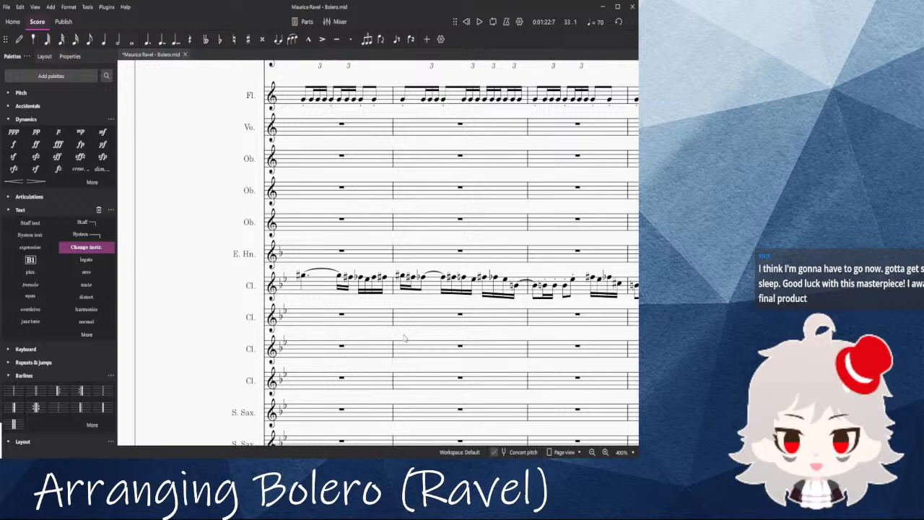
pyautogui.scroll(-5, 404, 338)
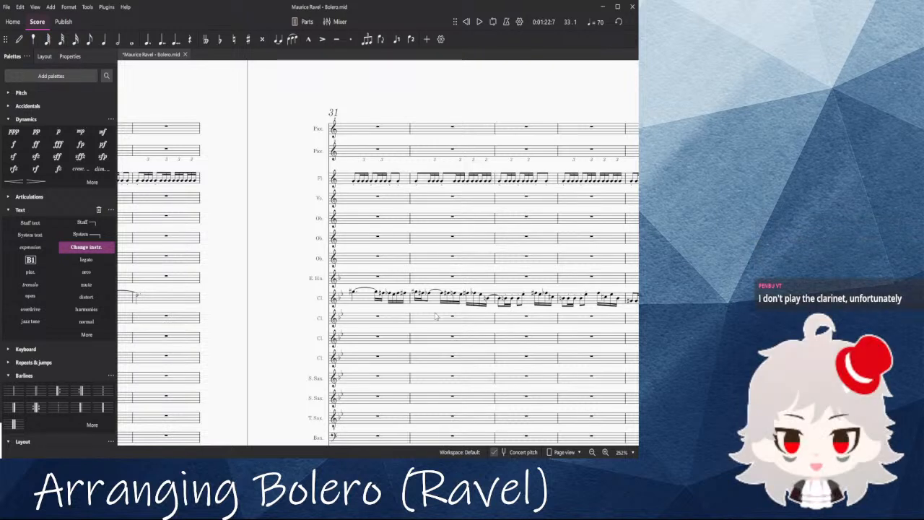
pyautogui.hscroll(-8, 436, 308)
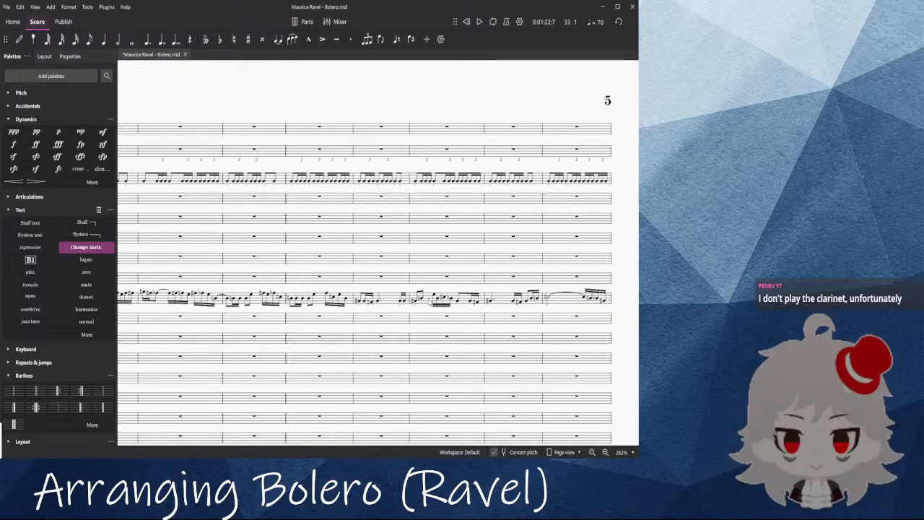
pyautogui.hscroll(9, 448, 269)
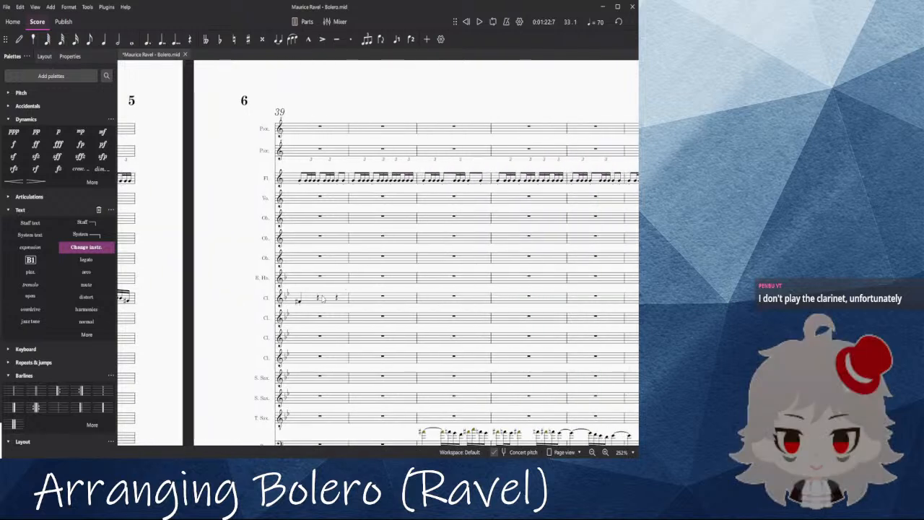
# Step: Play back from measure 39 through the opening of the bassoon solo, stopping around measure 43
pyautogui.press('space')
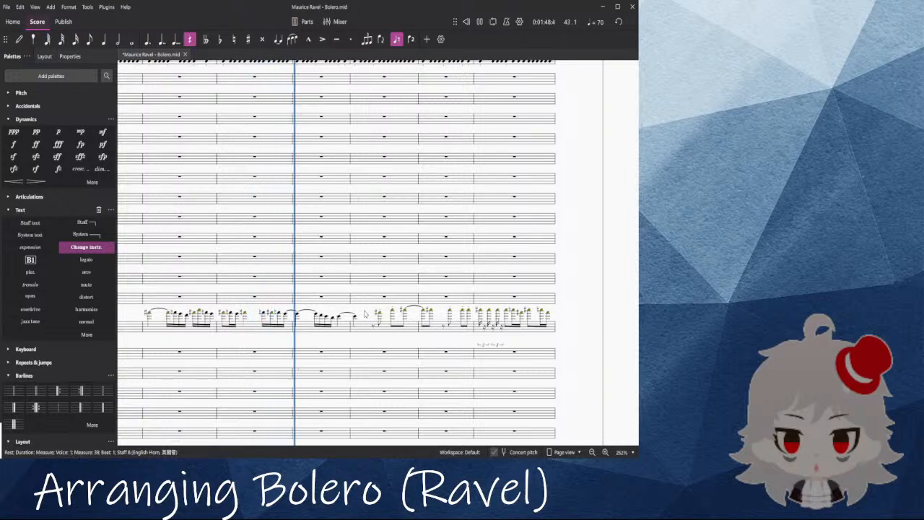
pyautogui.press('space')
pyautogui.moveTo(363, 326); pyautogui.dragTo(496, 333)
# Step: Change the G-sharp opening measure 32 in the first clarinet to G double-sharp, and play back from the F-flat on beat 3 of measure 31
pyautogui.moveTo(268, 183); pyautogui.dragTo(604, 222)
pyautogui.scroll(10, 250, 252)
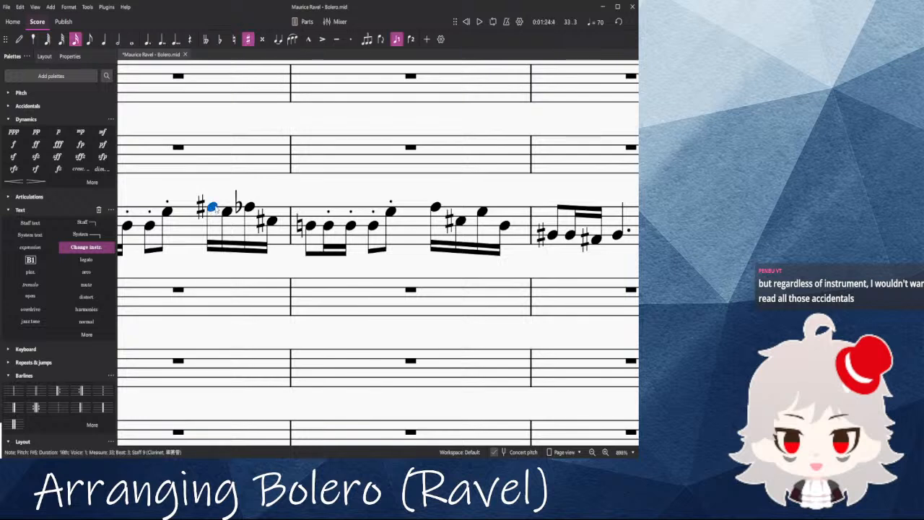
pyautogui.scroll(-4, 287, 210)
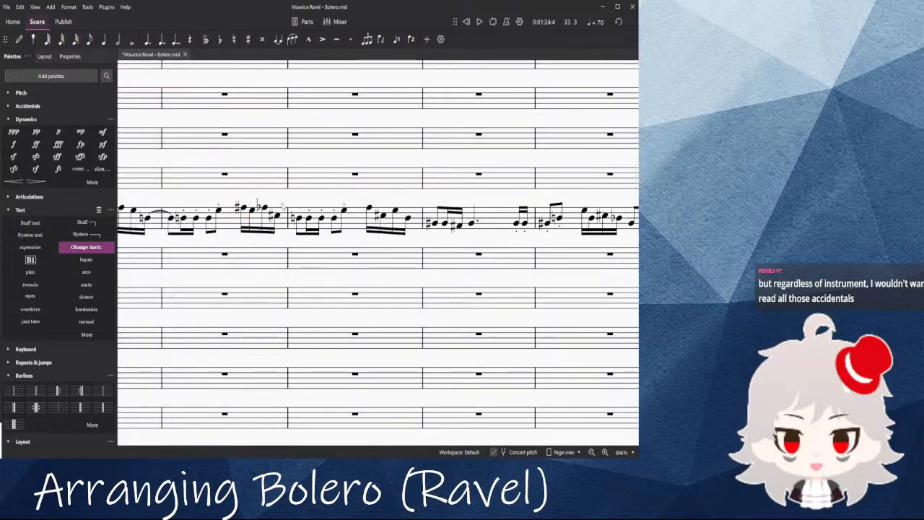
pyautogui.scroll(-3, 331, 205)
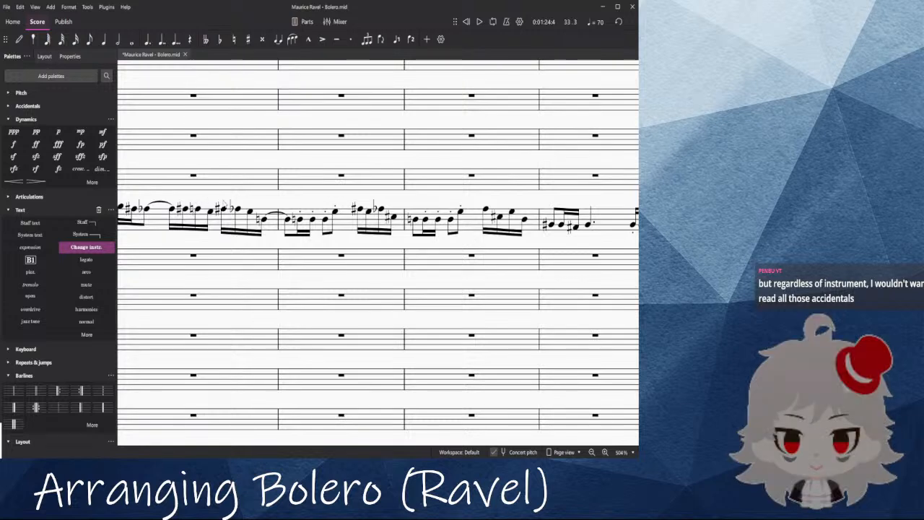
pyautogui.scroll(-3, 331, 206)
pyautogui.scroll(3, 241, 252)
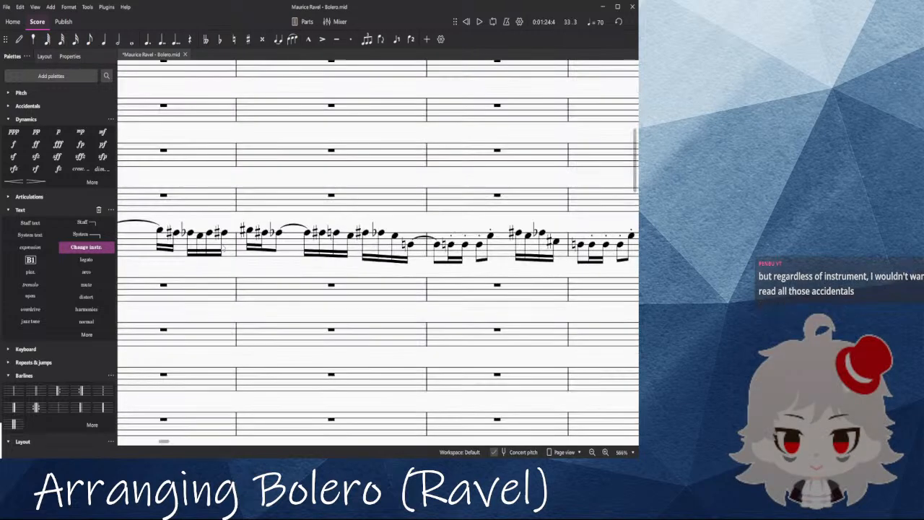
pyautogui.click(262, 40)
pyautogui.click(182, 233)
pyautogui.press('space')
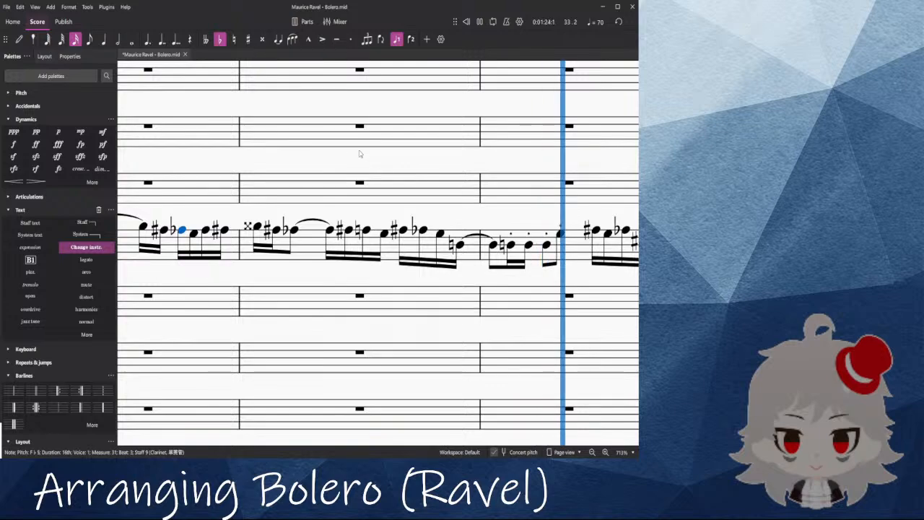
pyautogui.scroll(-3, 434, 248)
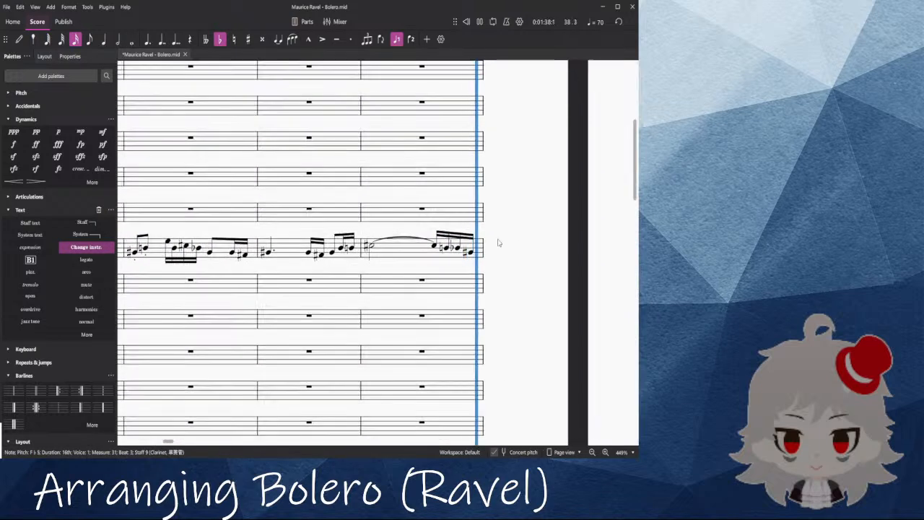
# Step: Listen to the end of the first clarinet's solo up to measure 40, and inspect the staves from measure 39 around the bassoon entry
pyautogui.scroll(-5, 325, 250)
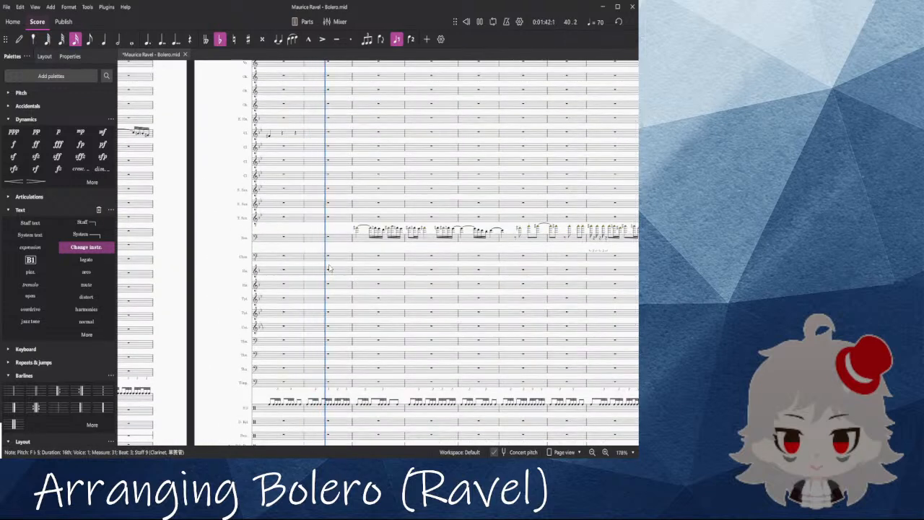
pyautogui.press('space')
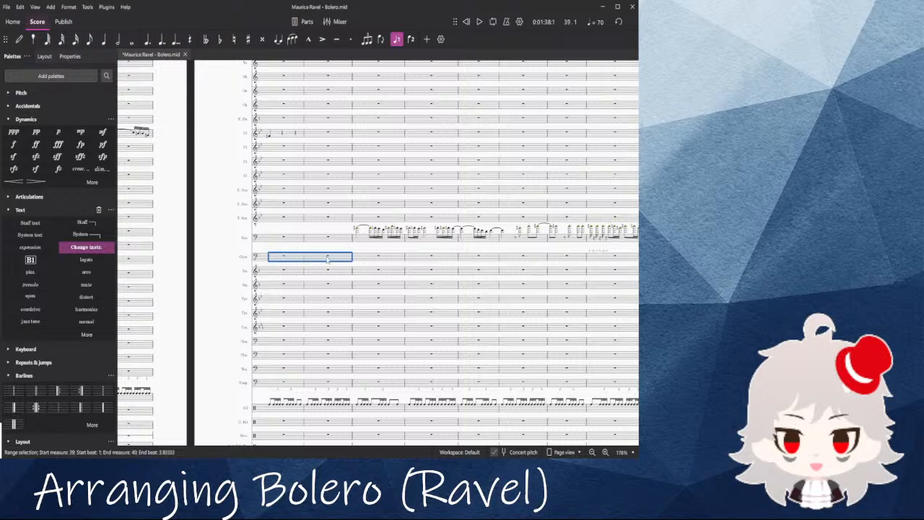
pyautogui.click(285, 240)
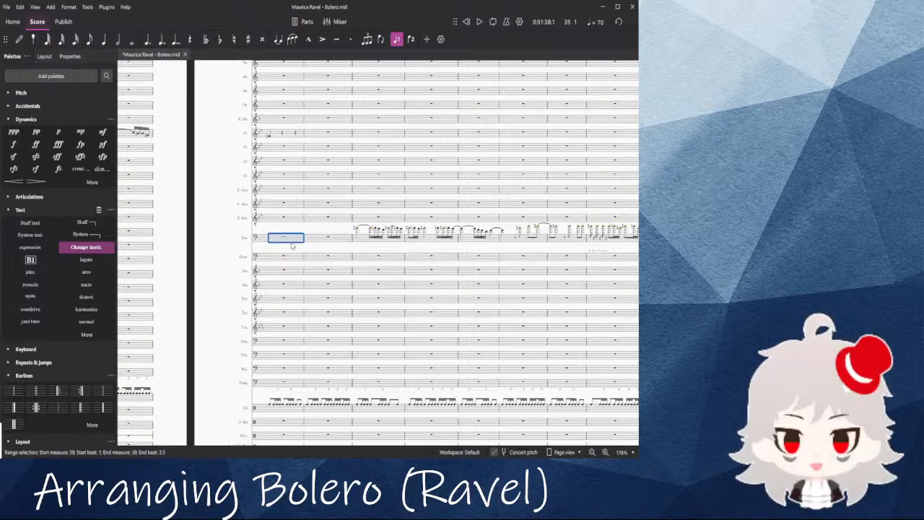
pyautogui.scroll(4, 289, 247)
pyautogui.click(225, 246)
pyautogui.scroll(-3, 318, 287)
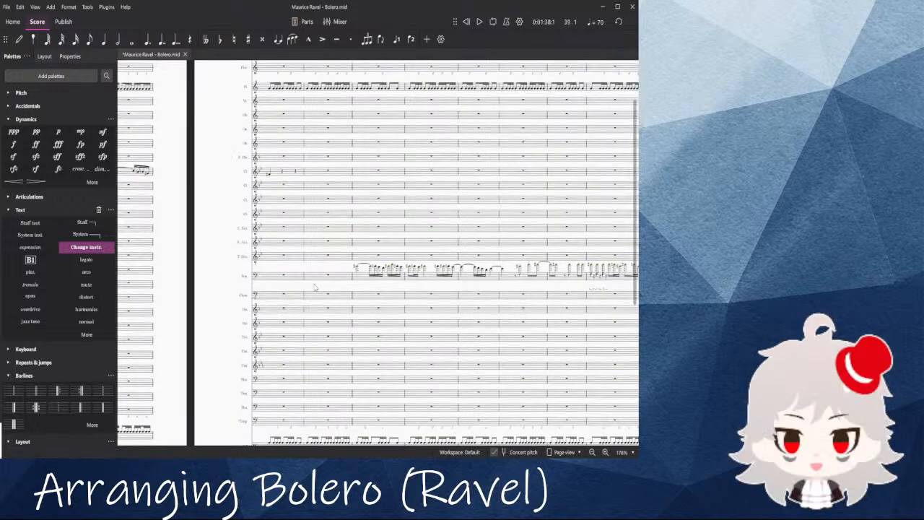
pyautogui.scroll(1, 298, 318)
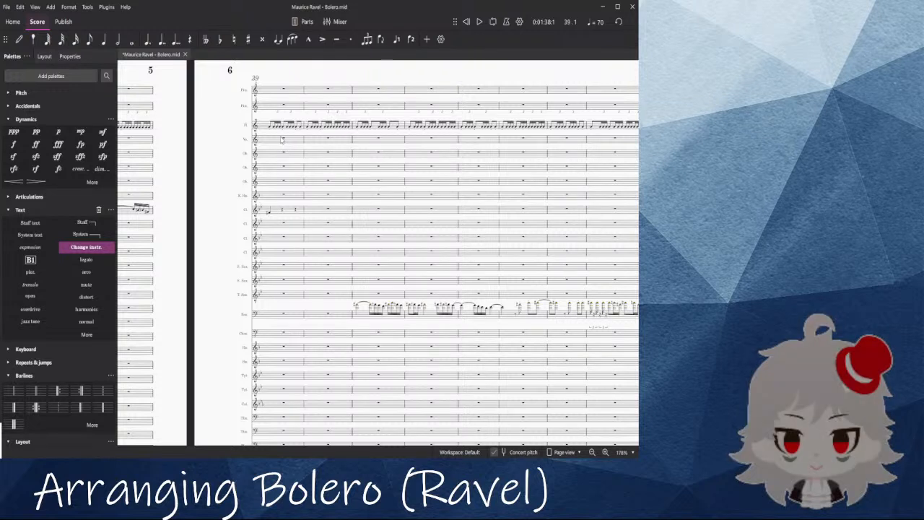
# Step: Play back from the first clarinet's opening note in measure 39 and follow the bassoon solo to measure 55, replaying from measure 44
pyautogui.click(269, 214)
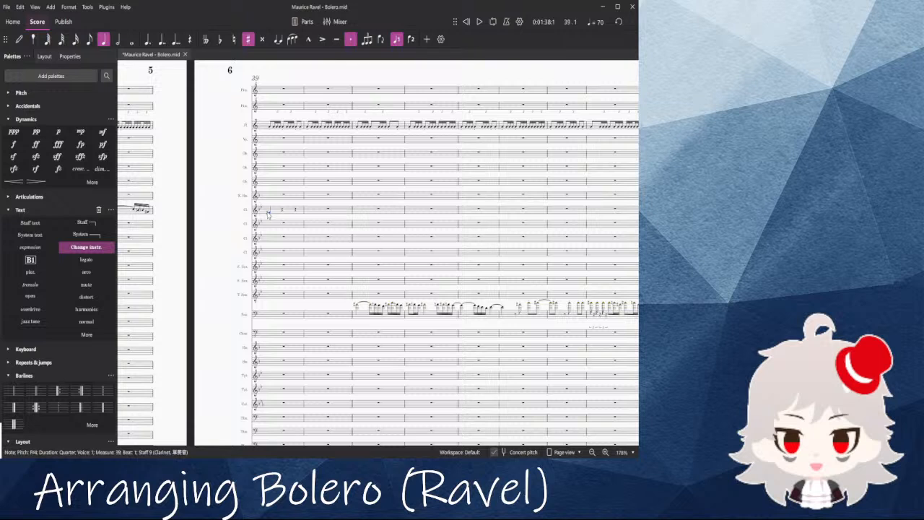
pyautogui.press('space')
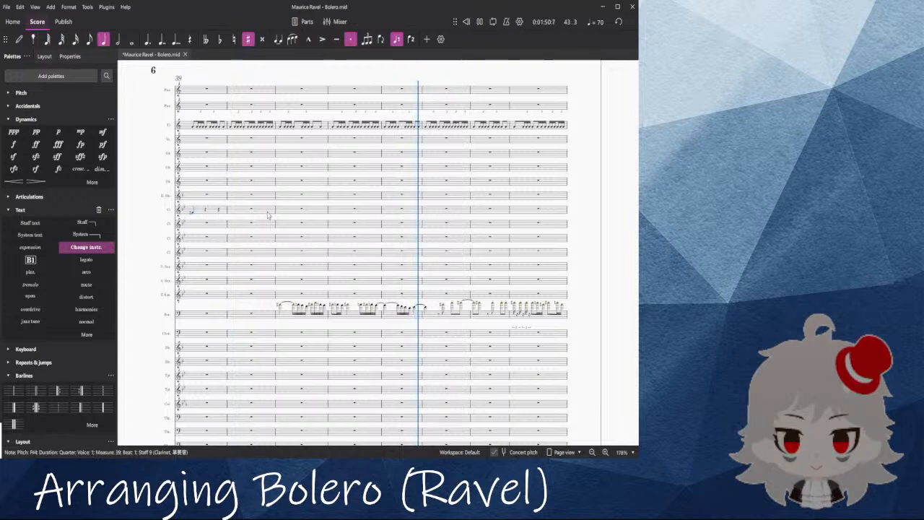
pyautogui.scroll(5, 476, 357)
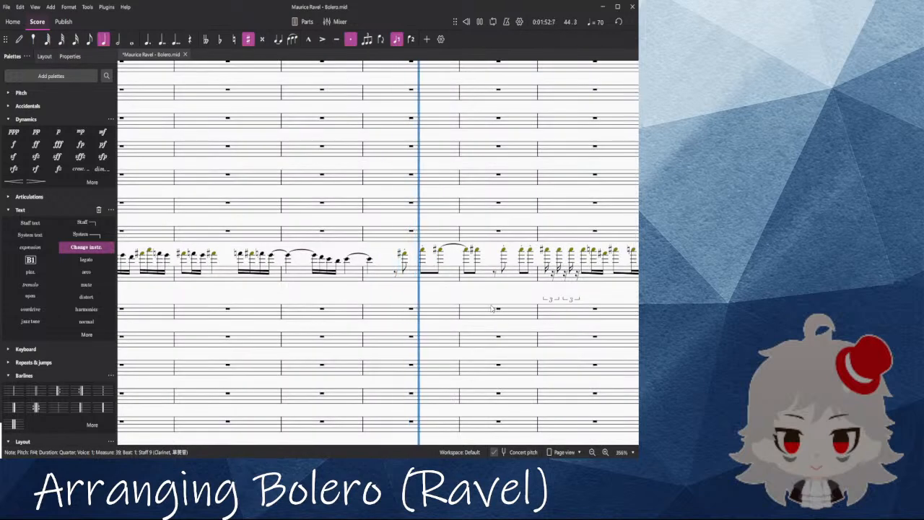
pyautogui.moveTo(488, 309); pyautogui.dragTo(395, 312)
pyautogui.click(305, 280)
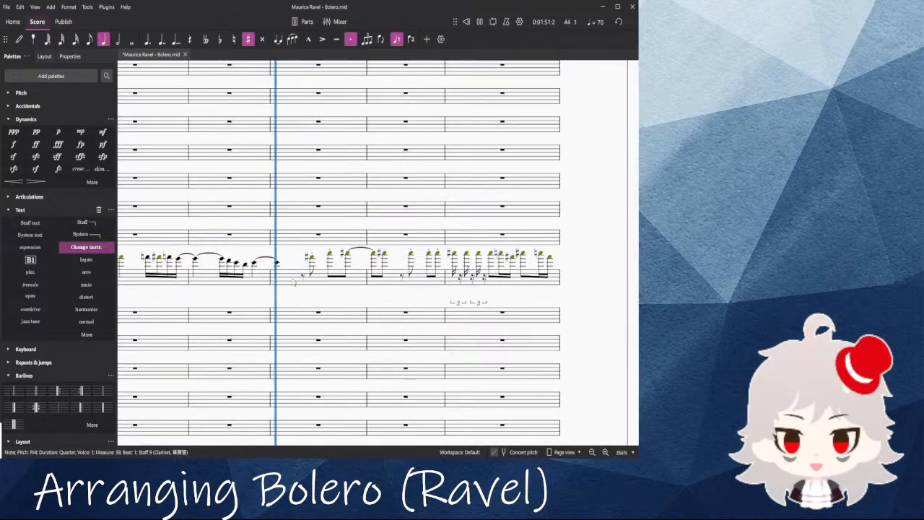
pyautogui.moveTo(509, 285); pyautogui.dragTo(520, 284)
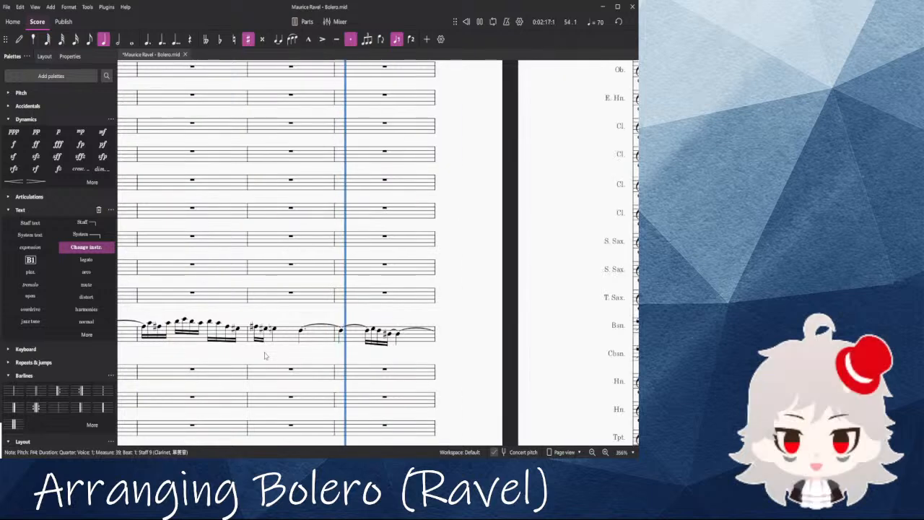
pyautogui.scroll(-2, 266, 355)
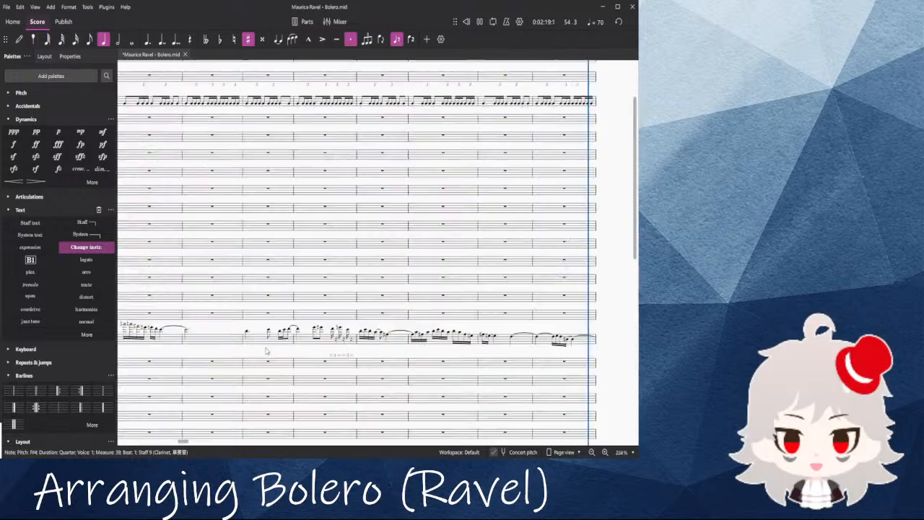
pyautogui.scroll(-2, 310, 289)
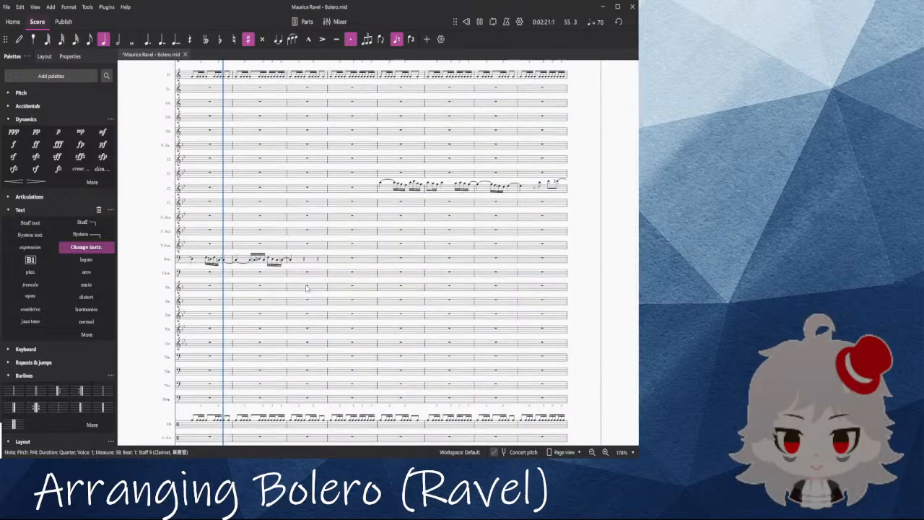
# Step: Add a double barline at the end of measure 56, and go back to review the section boundary around measure 38
pyautogui.click(279, 249)
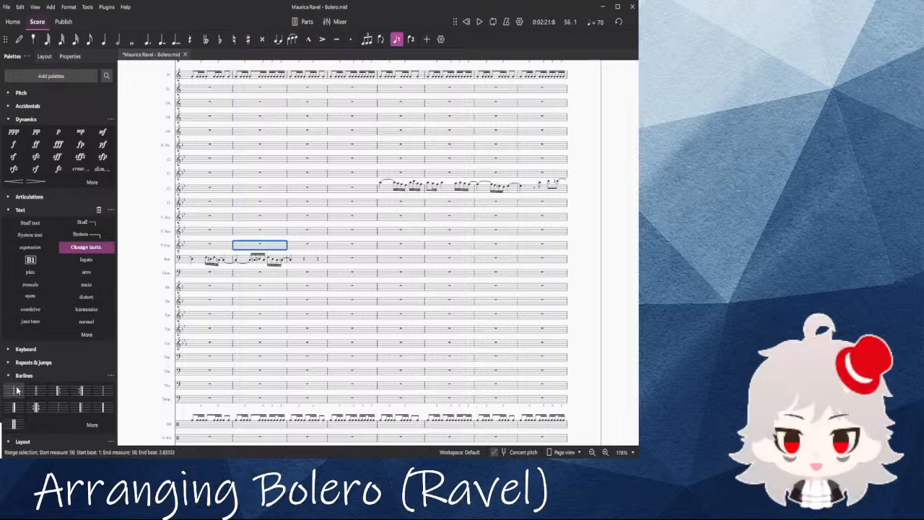
pyautogui.click(37, 391)
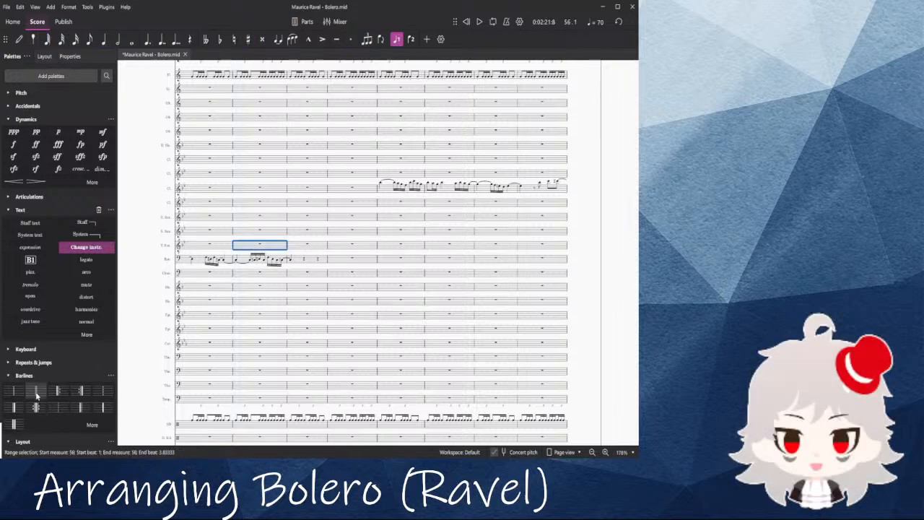
pyautogui.moveTo(132, 175); pyautogui.dragTo(685, 301)
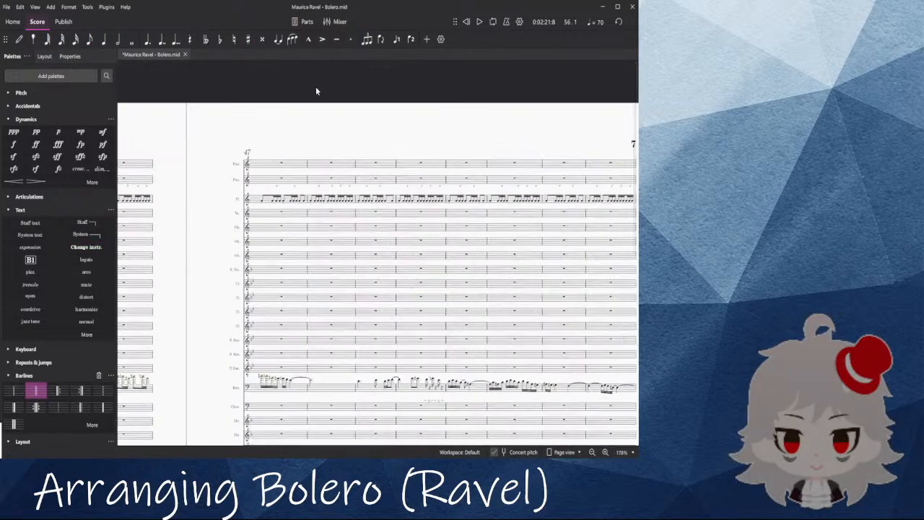
pyautogui.moveTo(244, 119); pyautogui.dragTo(624, 107)
pyautogui.moveTo(200, 106); pyautogui.dragTo(294, 109)
pyautogui.moveTo(606, 120); pyautogui.dragTo(128, 128)
pyautogui.moveTo(487, 121); pyautogui.dragTo(102, 114)
pyautogui.moveTo(412, 290); pyautogui.dragTo(446, 267)
pyautogui.moveTo(333, 304); pyautogui.dragTo(621, 185)
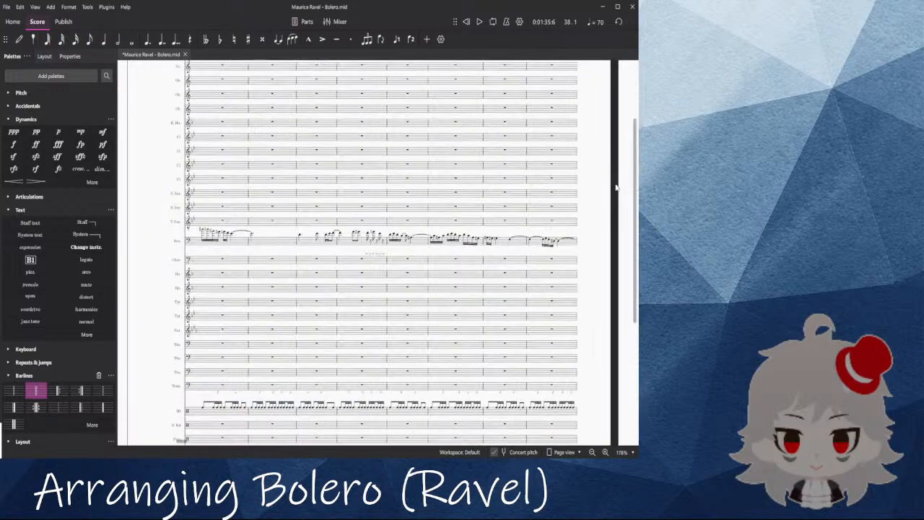
# Step: Play back from the first snare drum note in measure 42, stopping on beat 3 of measure 43
pyautogui.scroll(-2, 294, 357)
pyautogui.moveTo(218, 399); pyautogui.dragTo(413, 258)
pyautogui.scroll(10, 413, 258)
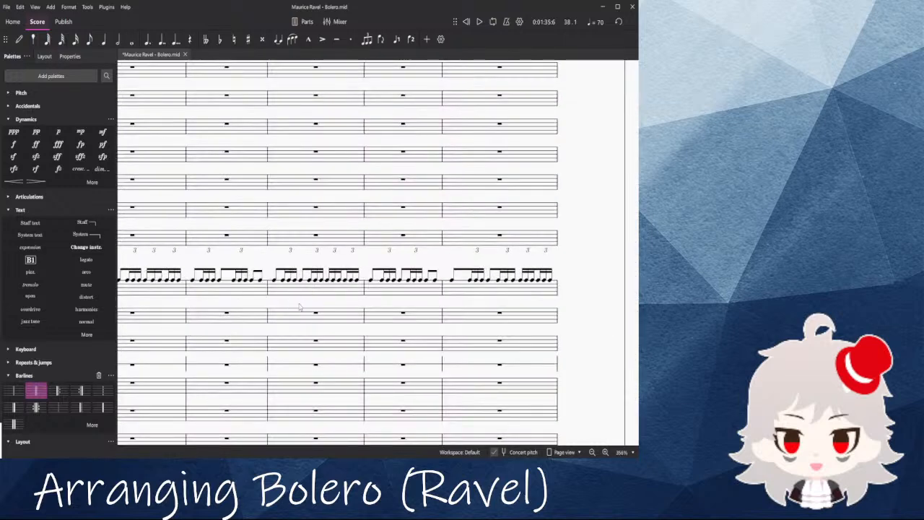
pyautogui.moveTo(305, 315); pyautogui.dragTo(456, 418)
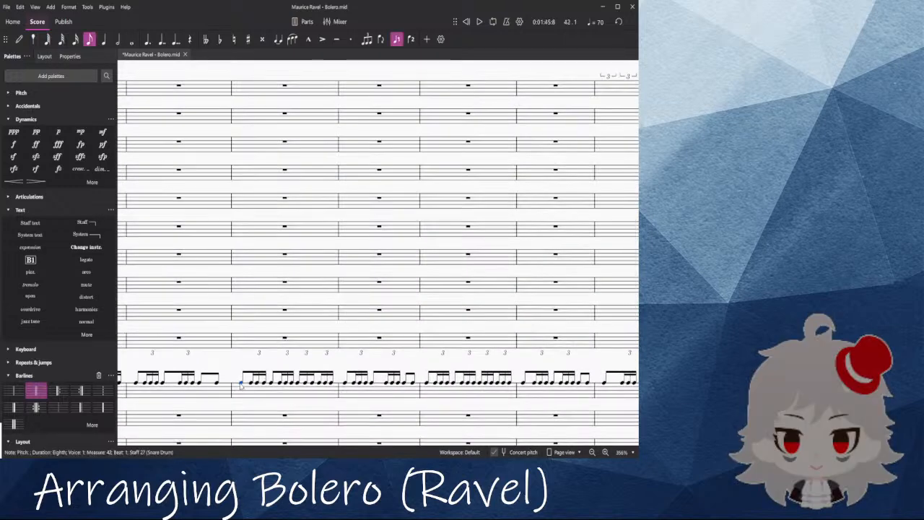
pyautogui.press('space')
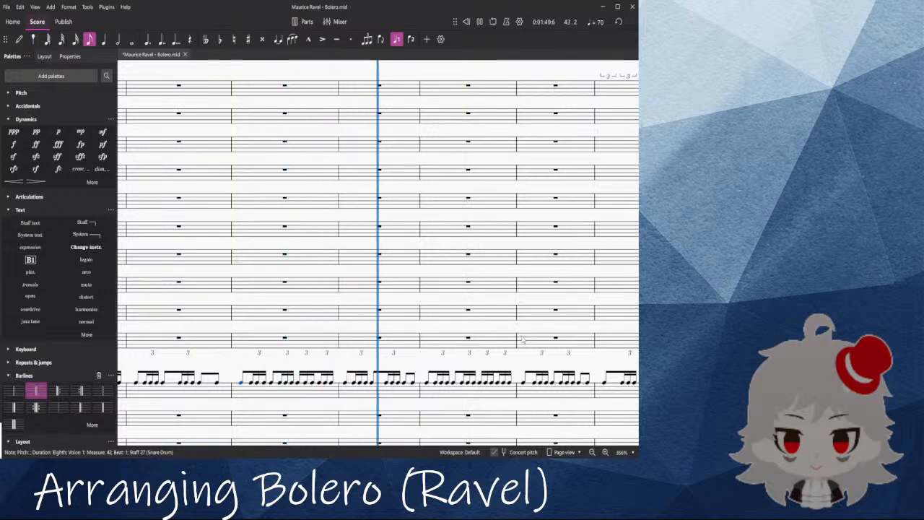
pyautogui.press('space')
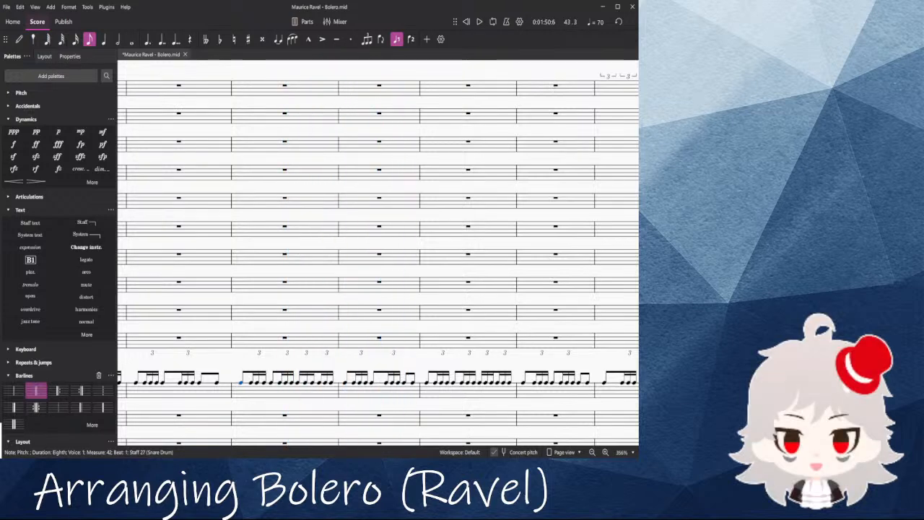
# Step: Change the snare drum staff's instrument to Slap at the middle triplet sixteenth on beat 2 of measure 43
pyautogui.scroll(5, 401, 396)
pyautogui.click(394, 385)
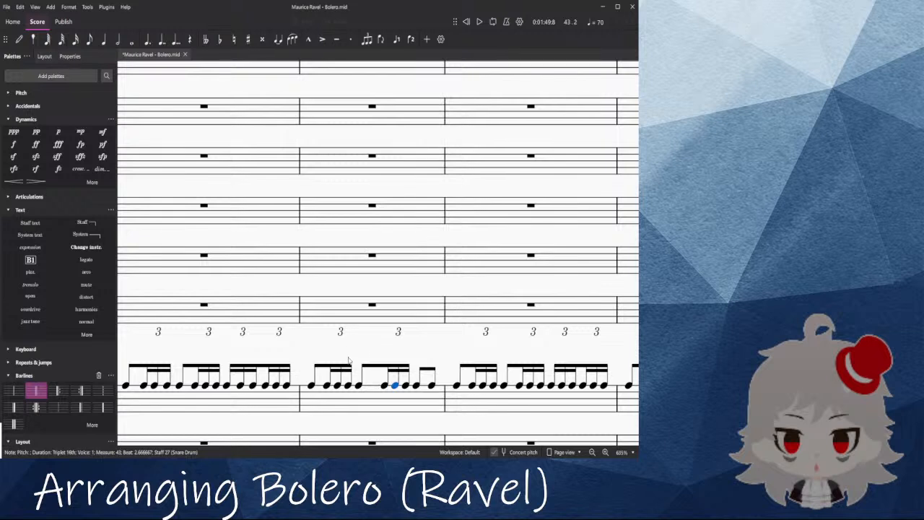
pyautogui.click(394, 385)
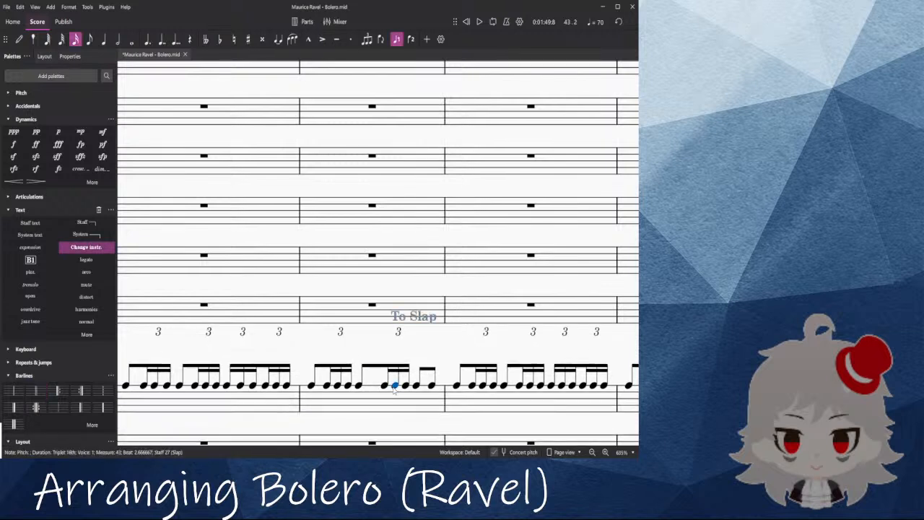
# Step: Add an fff dynamic to the slap note in measure 43, and delete the notes following it through the first eighth of measure 44
pyautogui.click(58, 144)
pyautogui.scroll(-2, 402, 299)
pyautogui.click(405, 310)
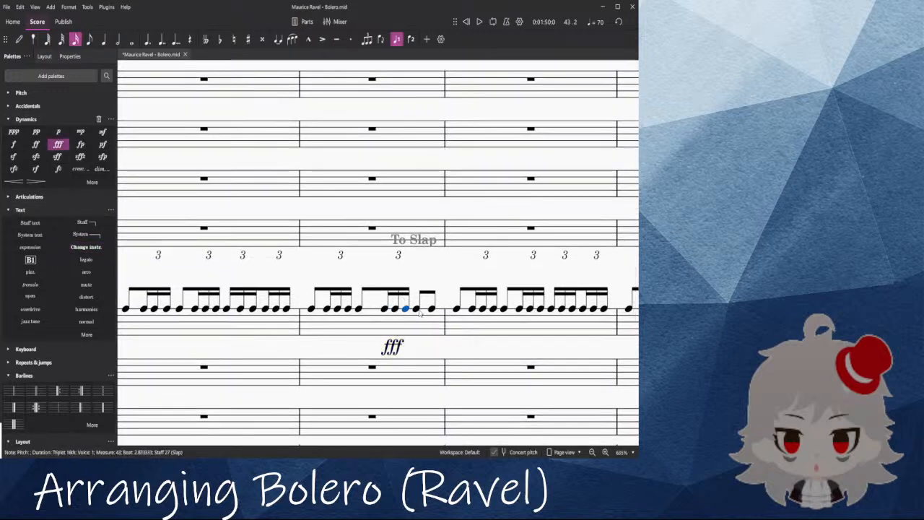
pyautogui.press('Delete')
# Step: Change the staff's instrument back to Snare Drum at the first remaining note of measure 44, and hide the instrument change text
pyautogui.click(472, 309)
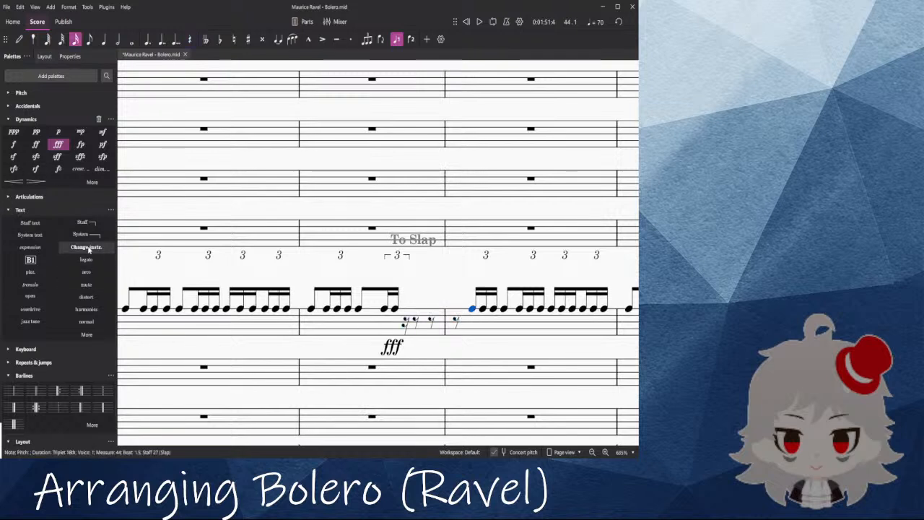
pyautogui.click(89, 249)
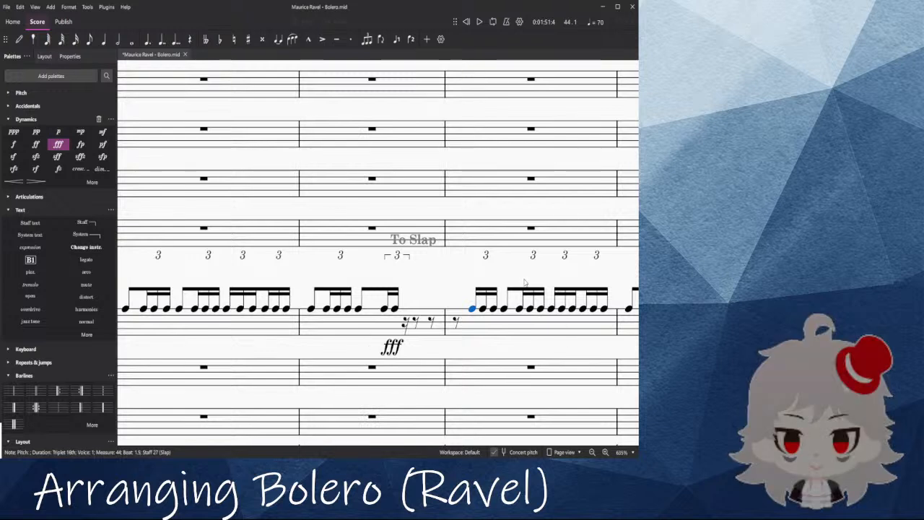
pyautogui.click(449, 278)
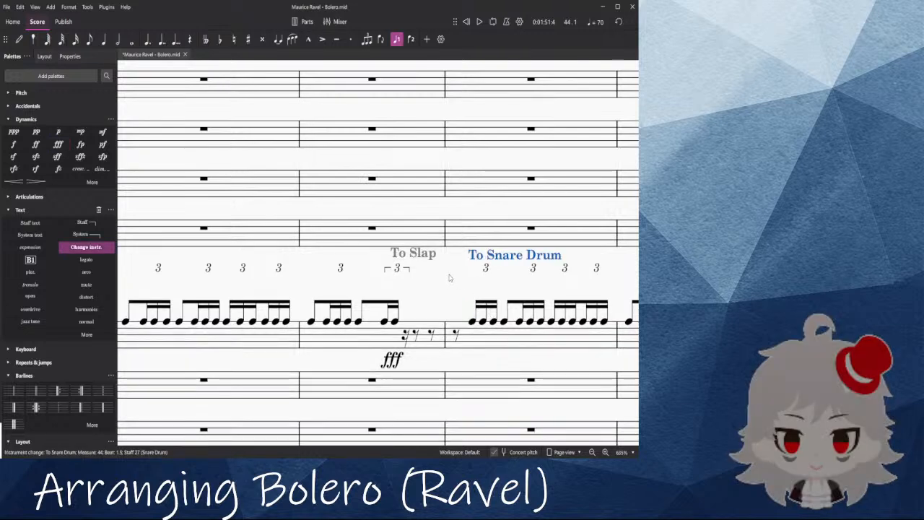
pyautogui.press('Escape')
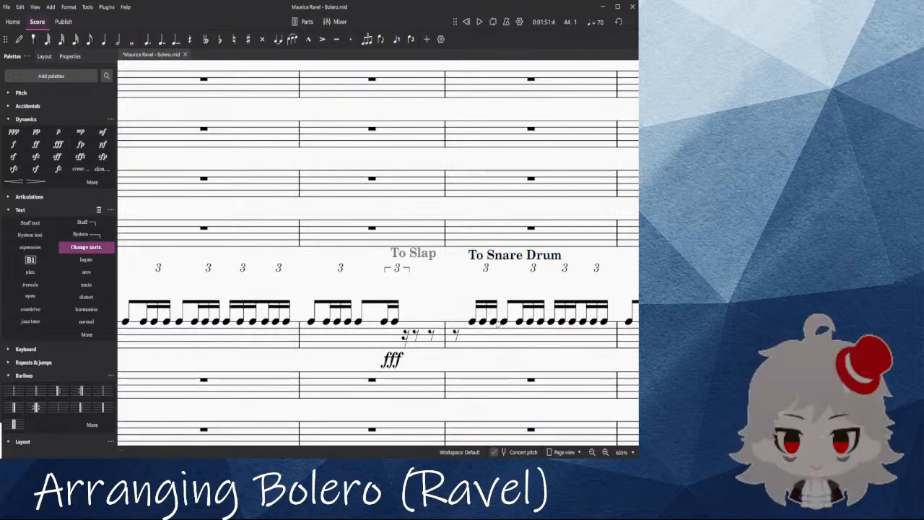
pyautogui.click(484, 257)
pyautogui.press('v')
# Step: Select the snare drum part from measure 44 through measure 65, and play back from the start of the selection
pyautogui.click(465, 325)
pyautogui.scroll(-2, 465, 325)
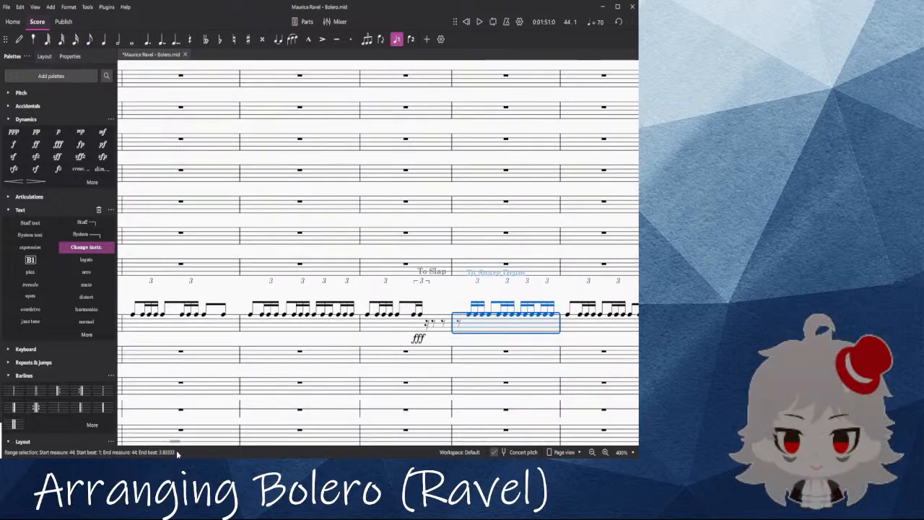
pyautogui.moveTo(172, 442); pyautogui.dragTo(196, 445)
pyautogui.scroll(-8, 461, 404)
pyautogui.scroll(-5, 413, 406)
pyautogui.scroll(-2, 410, 406)
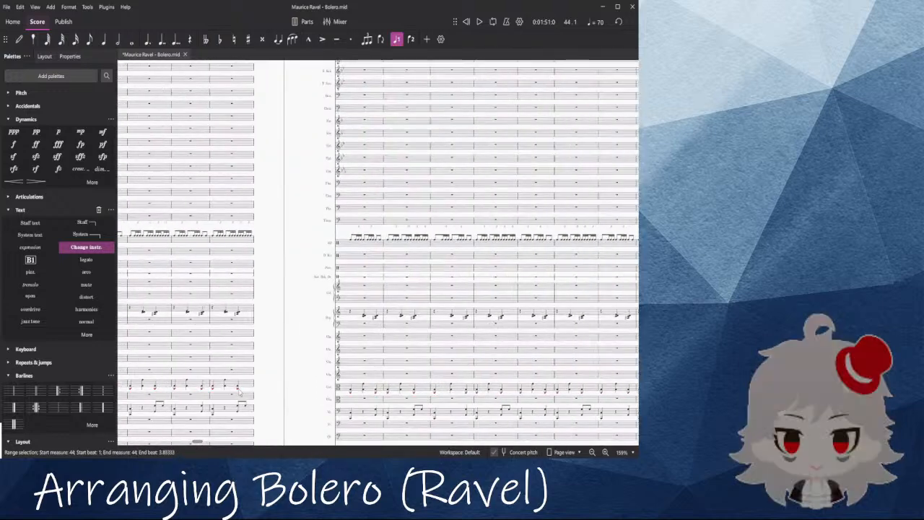
pyautogui.keyDown('shift'); pyautogui.click(451, 246); pyautogui.keyUp('shift')
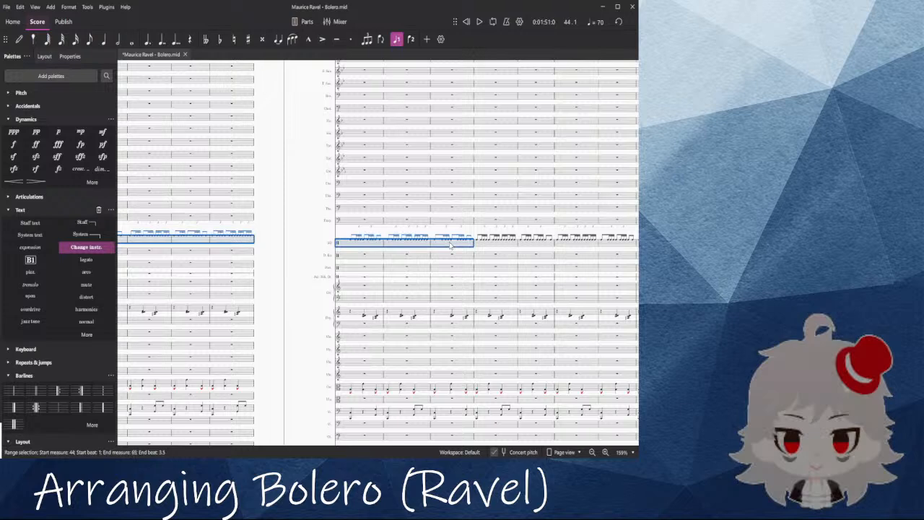
pyautogui.press('space')
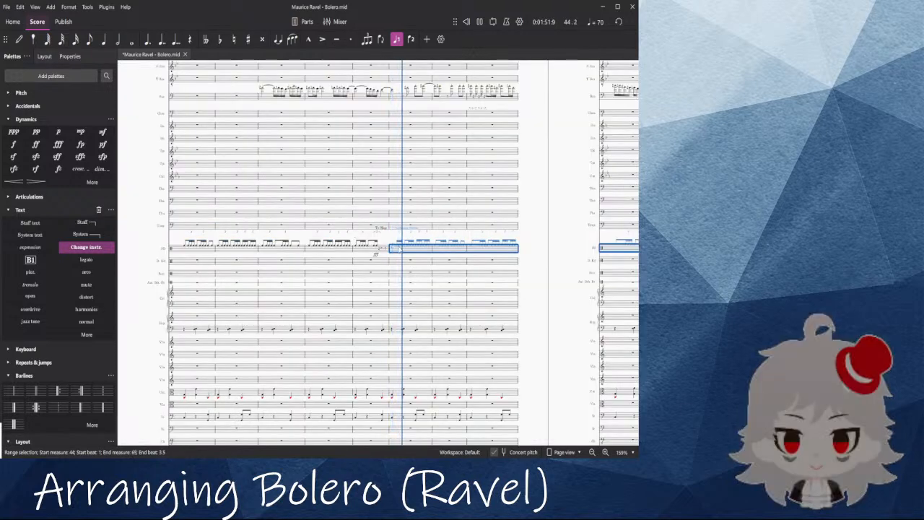
# Step: Add an mp dynamic to the first snare drum note of measure 44
pyautogui.keyDown('ctrl'); pyautogui.scroll(4, 332, 235); pyautogui.keyUp('ctrl')
pyautogui.click(348, 210)
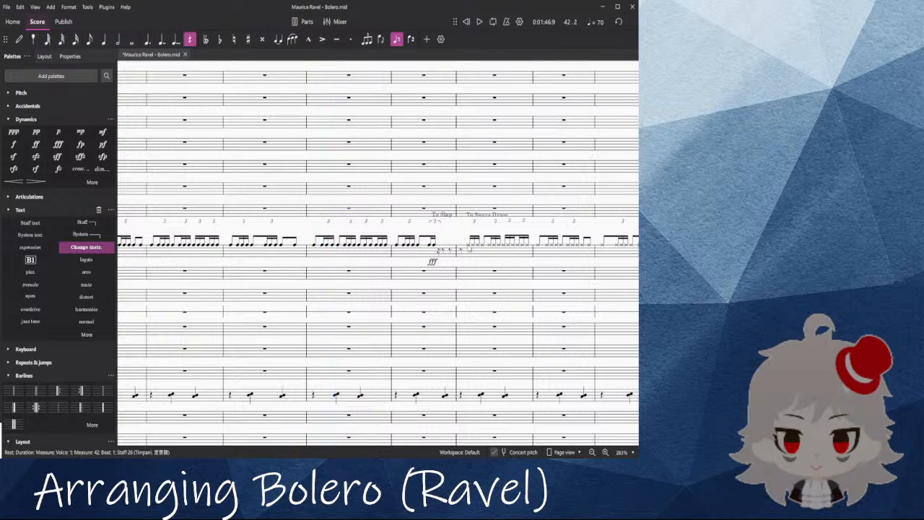
pyautogui.click(469, 249)
pyautogui.click(80, 132)
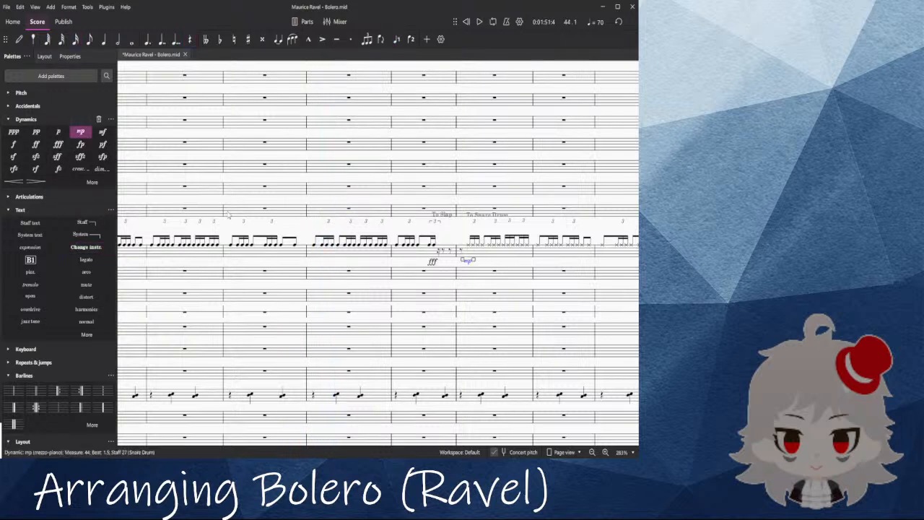
# Step: Play back from measure 41 to check the slap accent in measure 43 and the snare drum re-entry
pyautogui.click(264, 209)
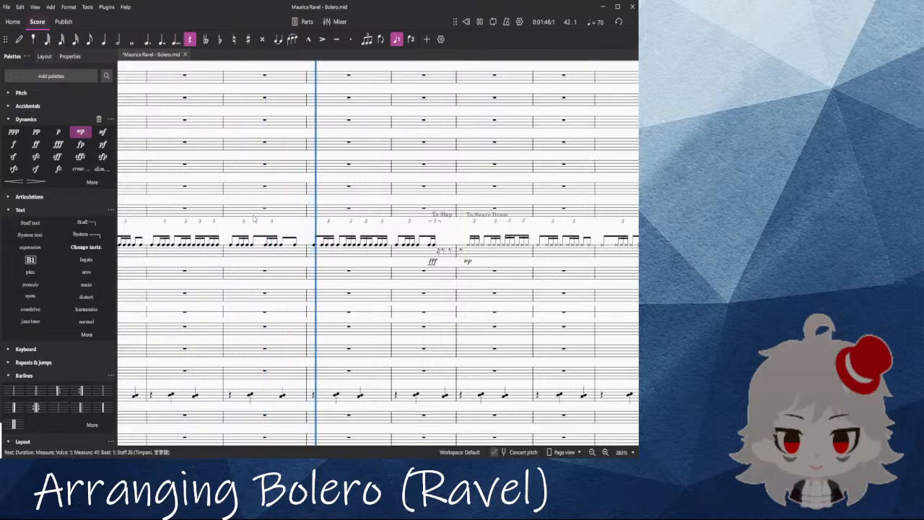
pyautogui.scroll(-2, 473, 289)
pyautogui.scroll(1, 468, 272)
pyautogui.scroll(1, 468, 272)
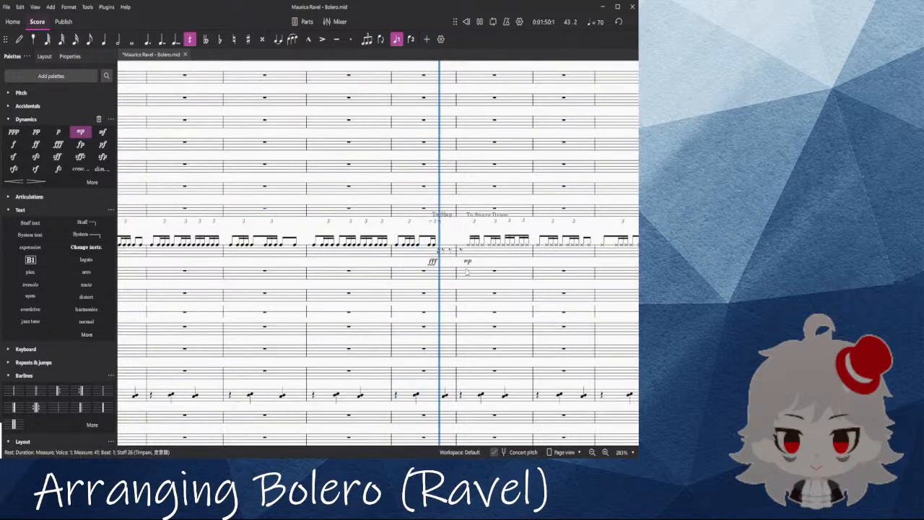
# Step: Play back measure 43 of the snare part to check how the slap accent sounds
pyautogui.press('space')
pyautogui.scroll(6, 452, 261)
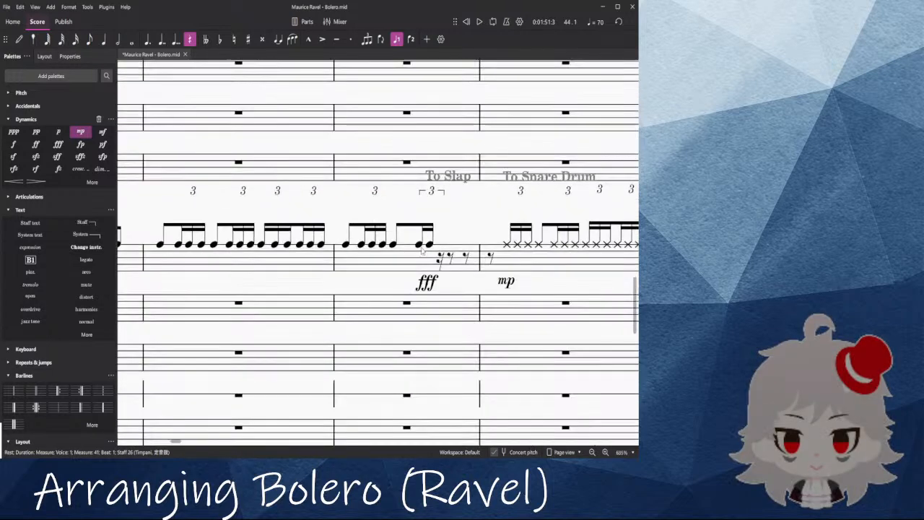
pyautogui.click(408, 259)
pyautogui.press('space')
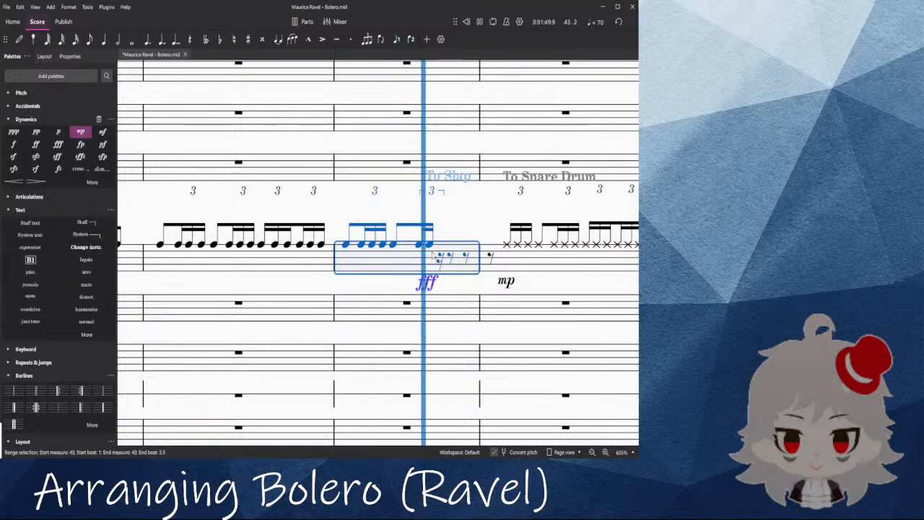
pyautogui.click(430, 246)
pyautogui.click(419, 257)
pyautogui.press('space')
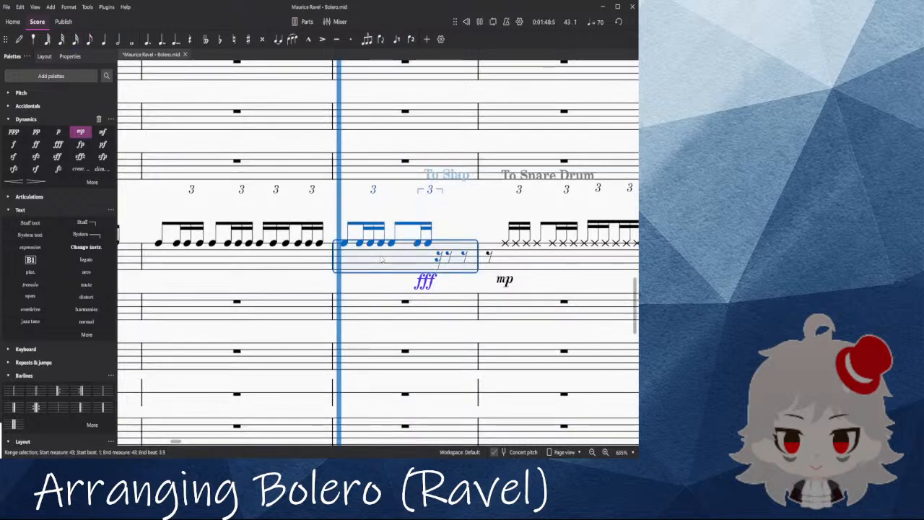
# Step: Add an accent to the slap note at the end of measure 43's triplet, and play back from measure 42
pyautogui.click(428, 241)
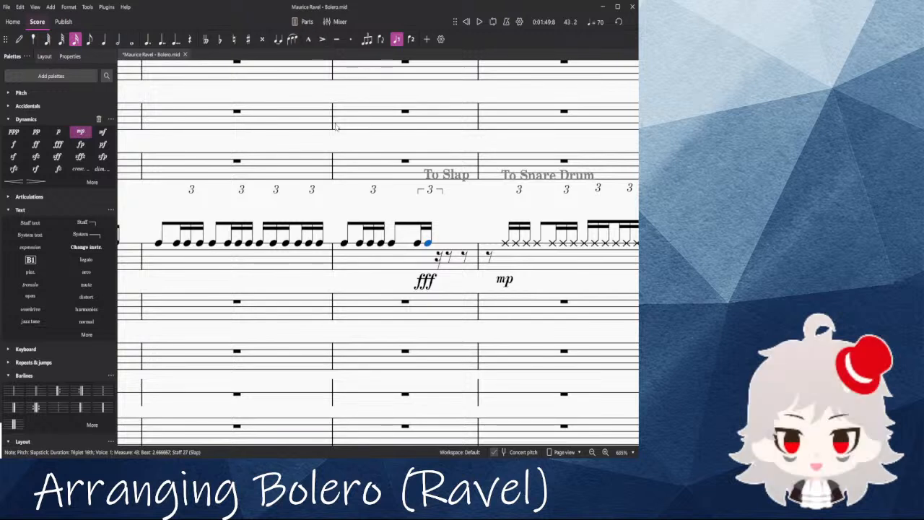
pyautogui.click(321, 40)
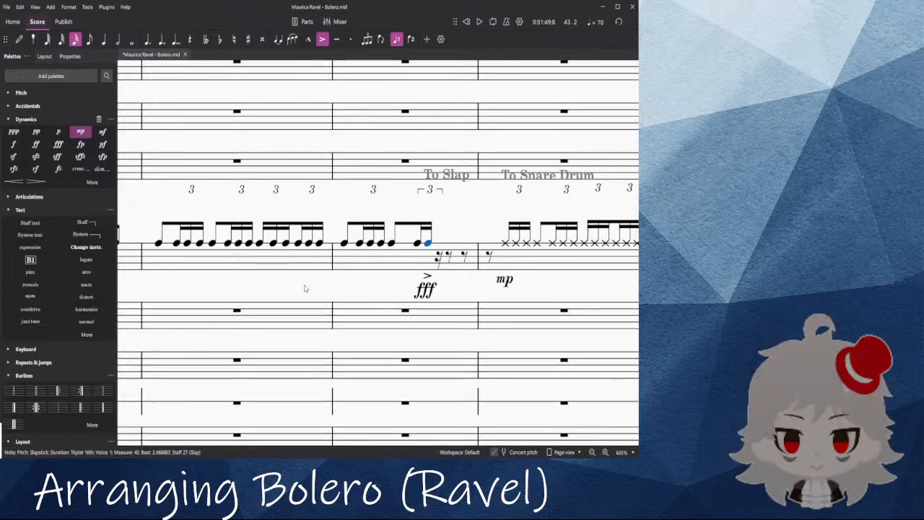
pyautogui.click(284, 264)
pyautogui.press('space')
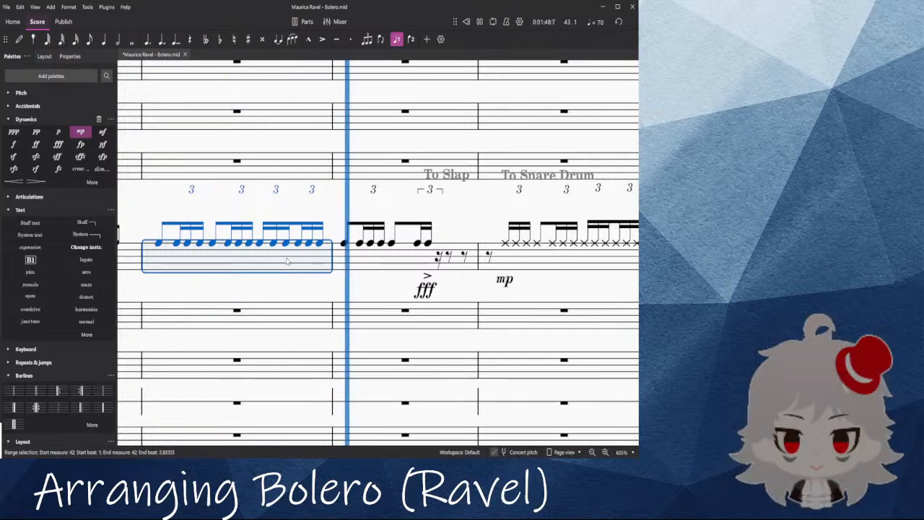
pyautogui.press('space')
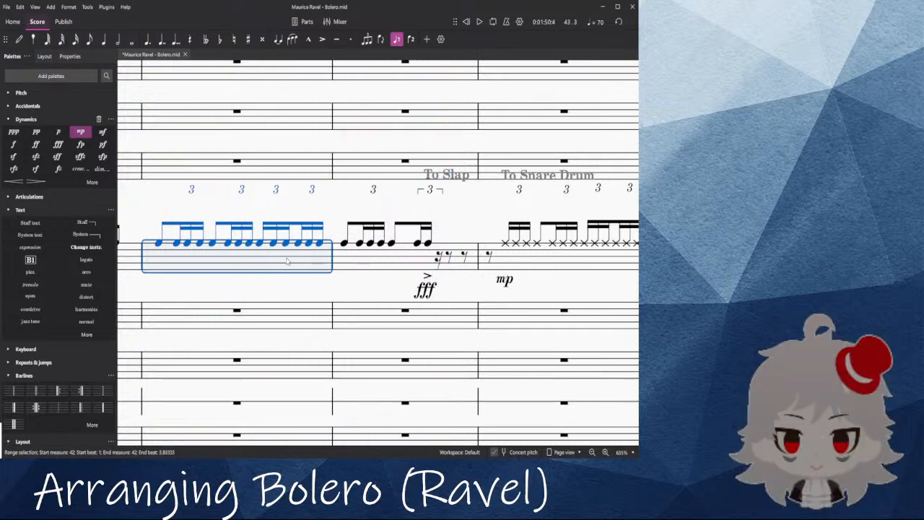
# Step: Examine the Slap channel's settings in the mixer alongside the slap note in measure 43
pyautogui.press('Escape')
pyautogui.click(325, 22)
pyautogui.moveTo(189, 439); pyautogui.dragTo(488, 453)
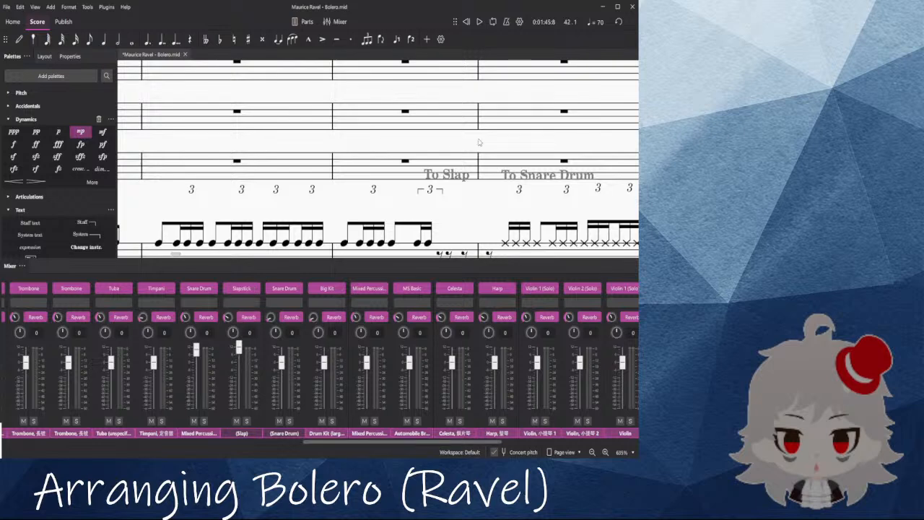
pyautogui.scroll(-1, 478, 142)
pyautogui.click(427, 187)
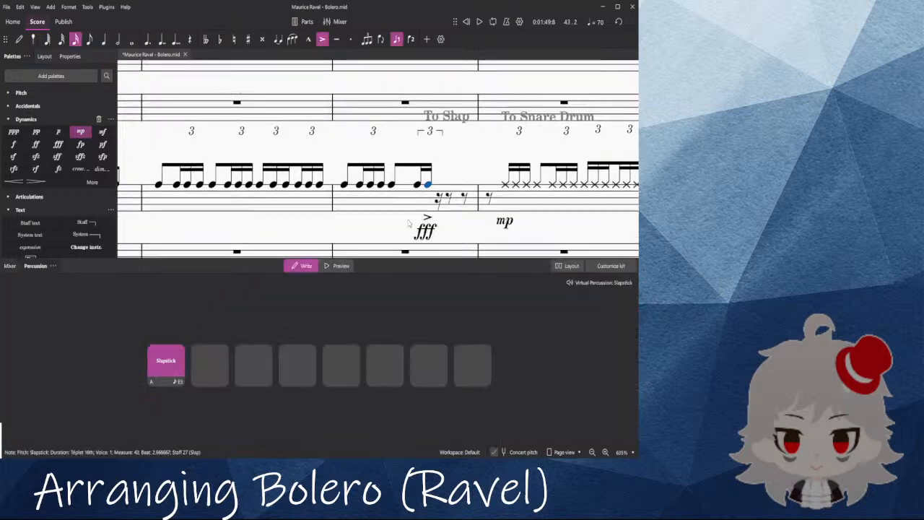
pyautogui.click(10, 266)
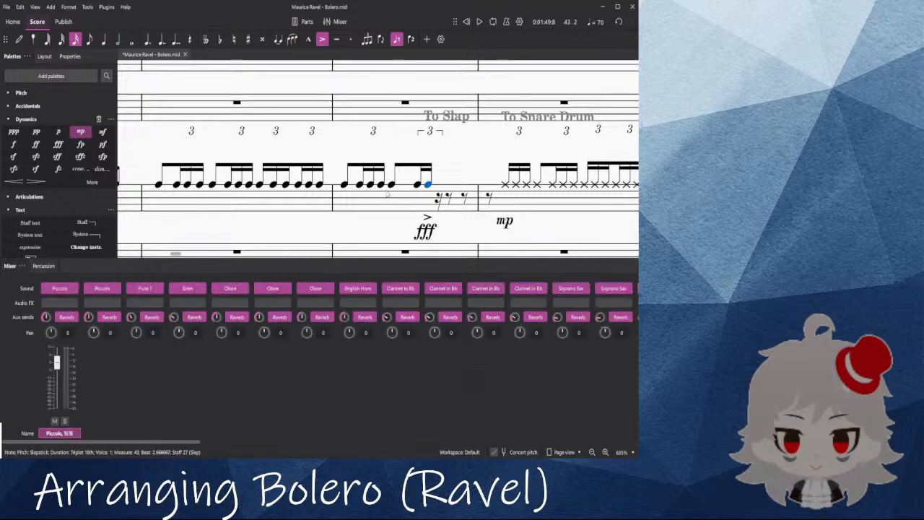
pyautogui.moveTo(168, 443); pyautogui.dragTo(432, 448)
pyautogui.click(428, 186)
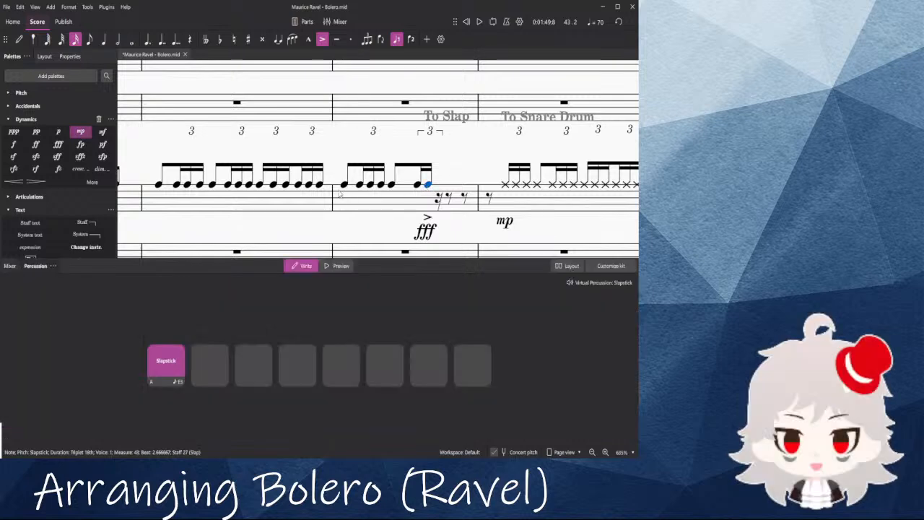
# Step: Lower the To Slap text in measure 43 to just above the beamed notes, and play back the measure
pyautogui.click(366, 203)
pyautogui.press('space')
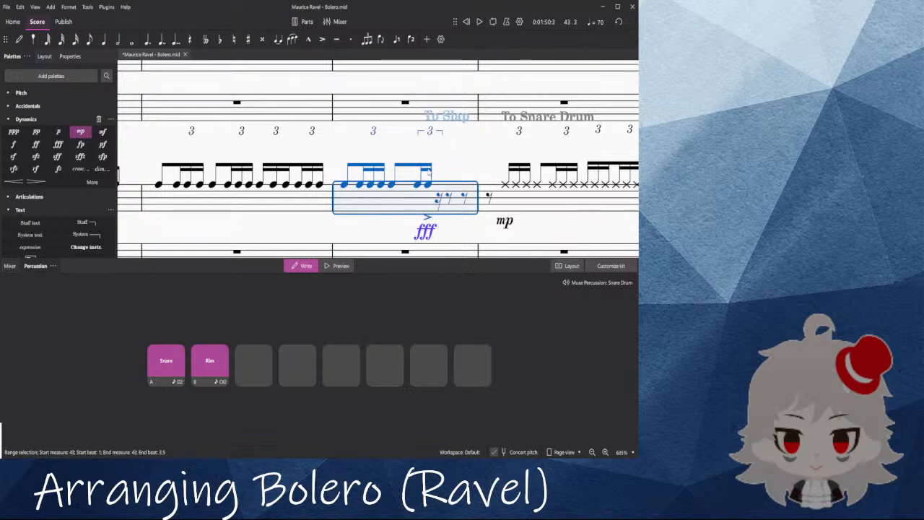
pyautogui.click(446, 117)
pyautogui.moveTo(430, 120); pyautogui.dragTo(433, 146)
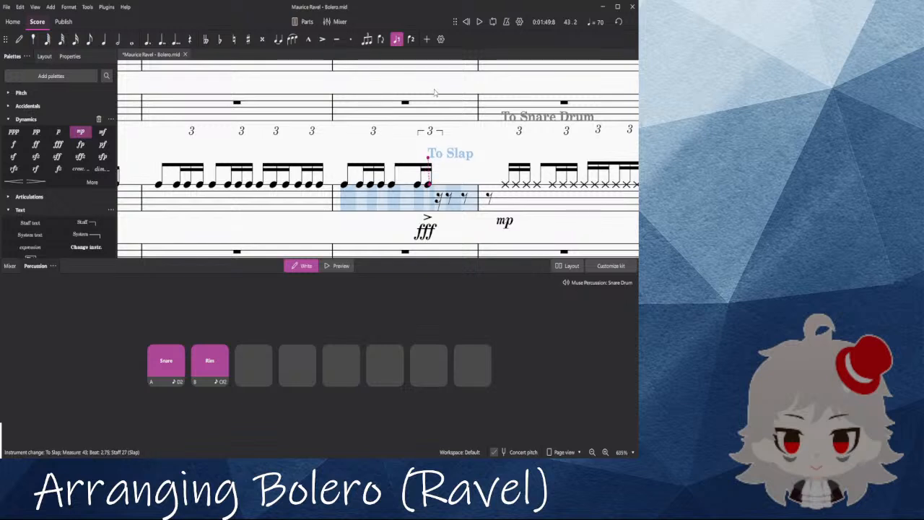
pyautogui.moveTo(431, 91); pyautogui.dragTo(409, 201)
pyautogui.click(403, 196)
pyautogui.press('space')
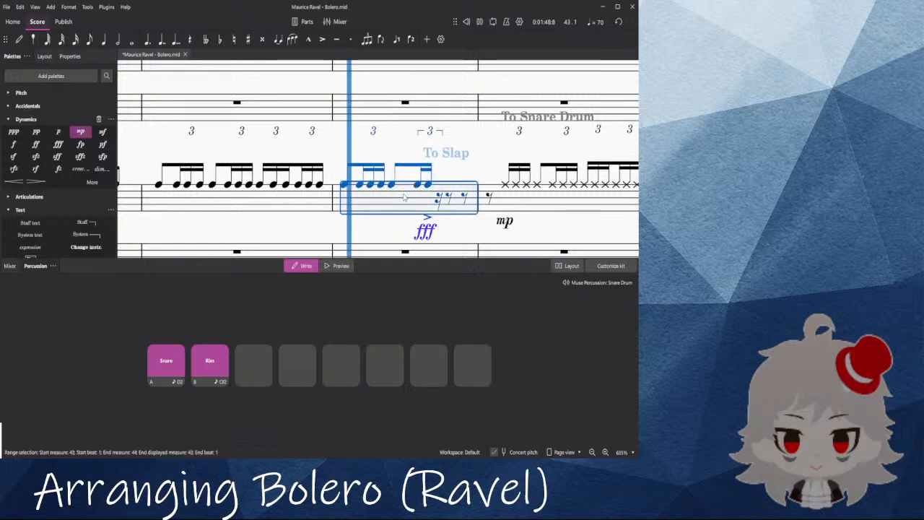
pyautogui.press('space')
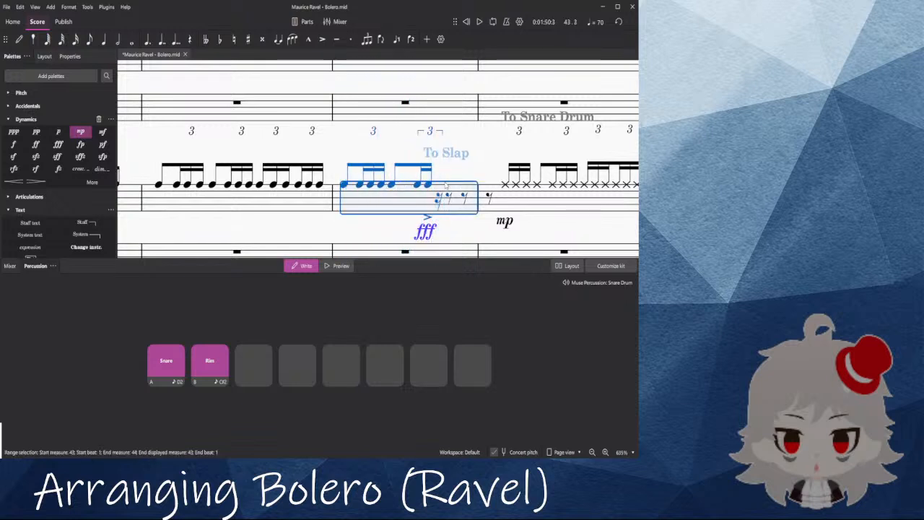
# Step: Play back the snare part from measure 42 through the slap accent in measure 43
pyautogui.click(448, 181)
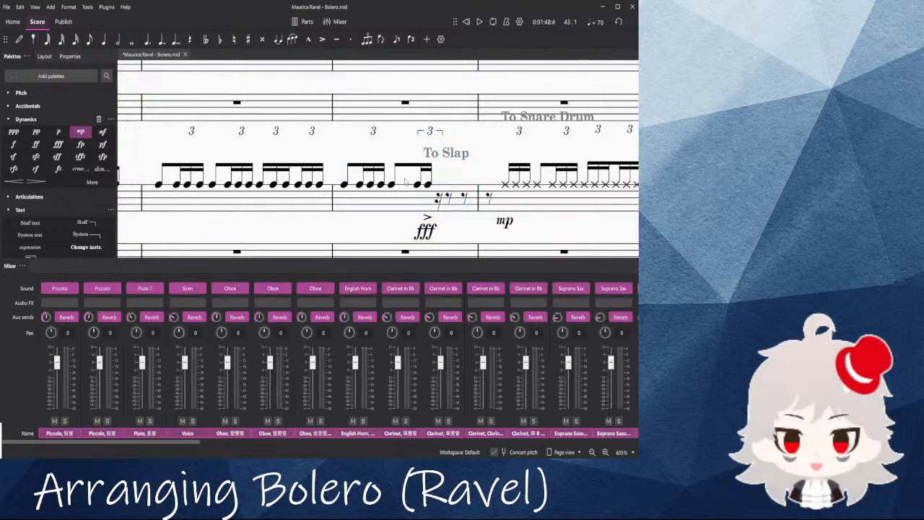
pyautogui.hscroll(-3, 407, 189)
pyautogui.click(371, 200)
pyautogui.press('space')
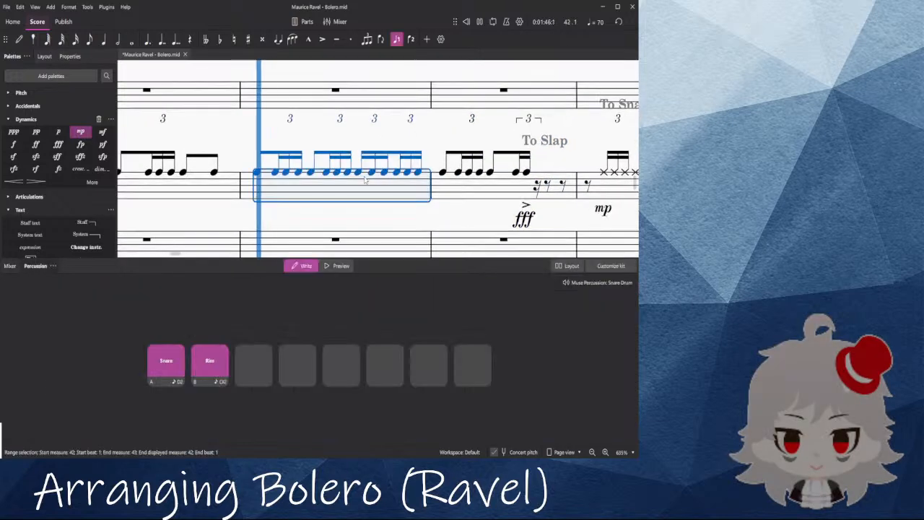
pyautogui.click(340, 21)
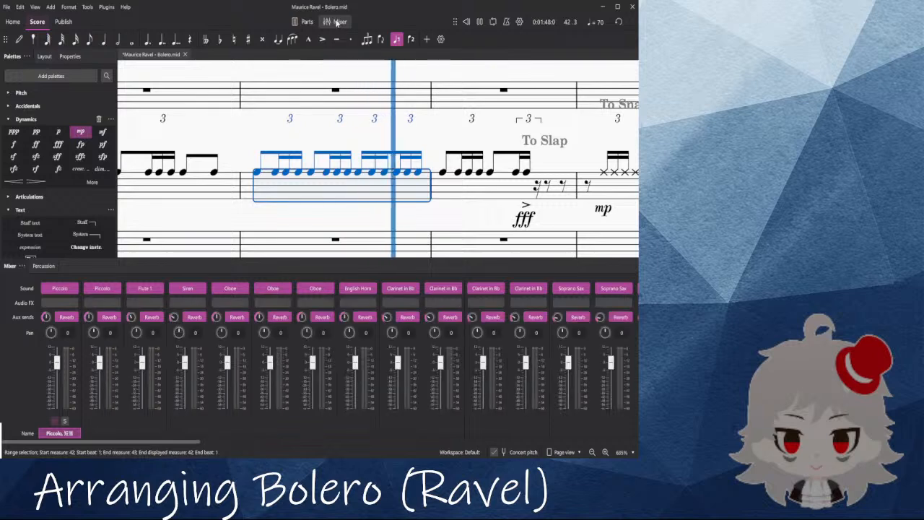
pyautogui.click(340, 22)
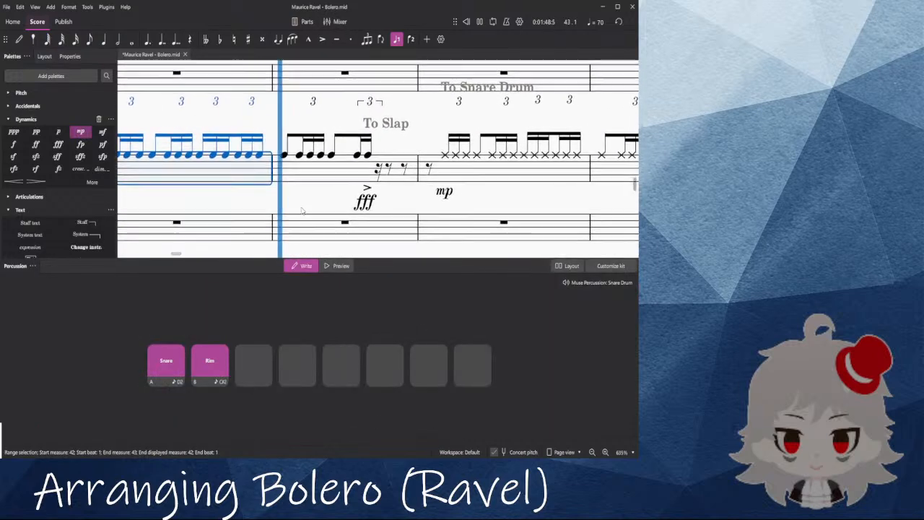
pyautogui.press('space')
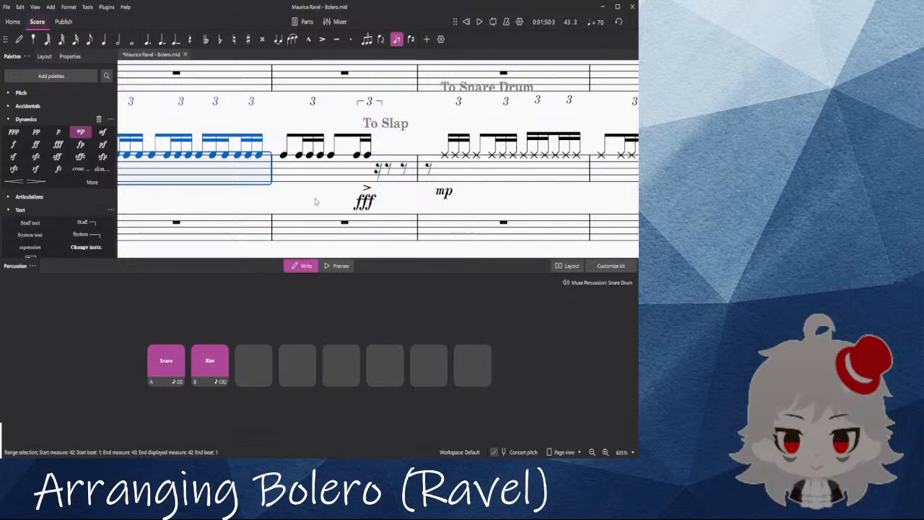
pyautogui.press('Escape')
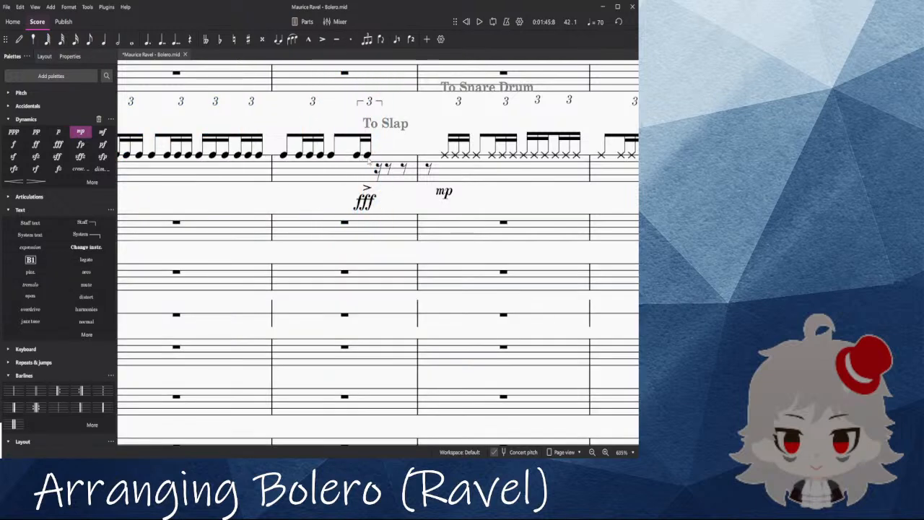
# Step: Select the slap note in measure 43 and inspect the Slap channel in the mixer
pyautogui.press('n')
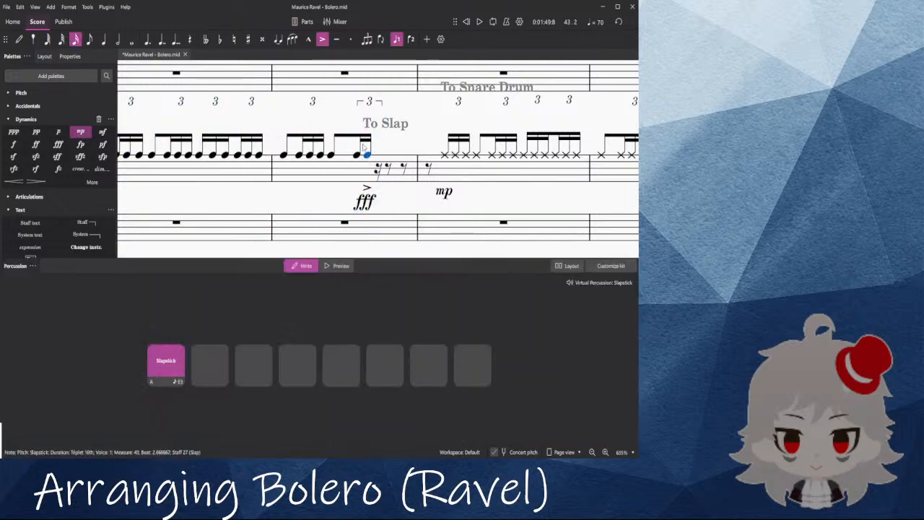
pyautogui.click(326, 22)
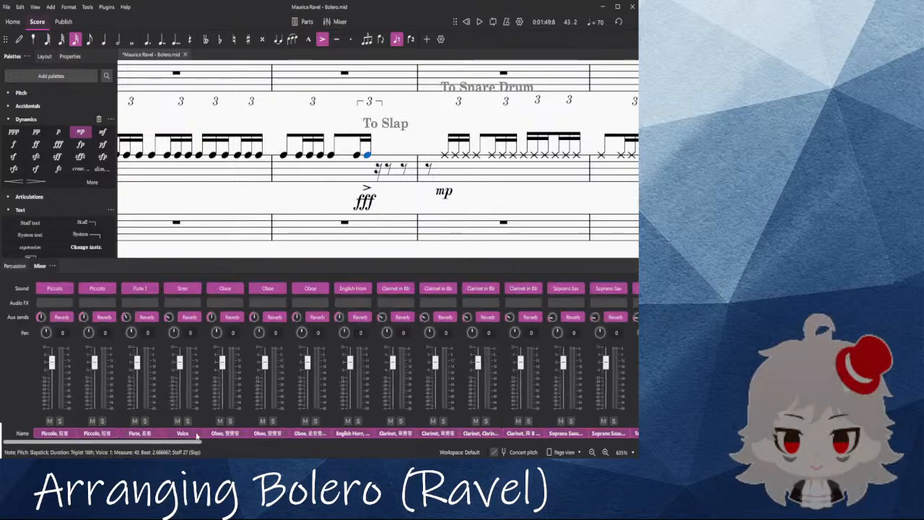
pyautogui.hscroll(5, 392, 408)
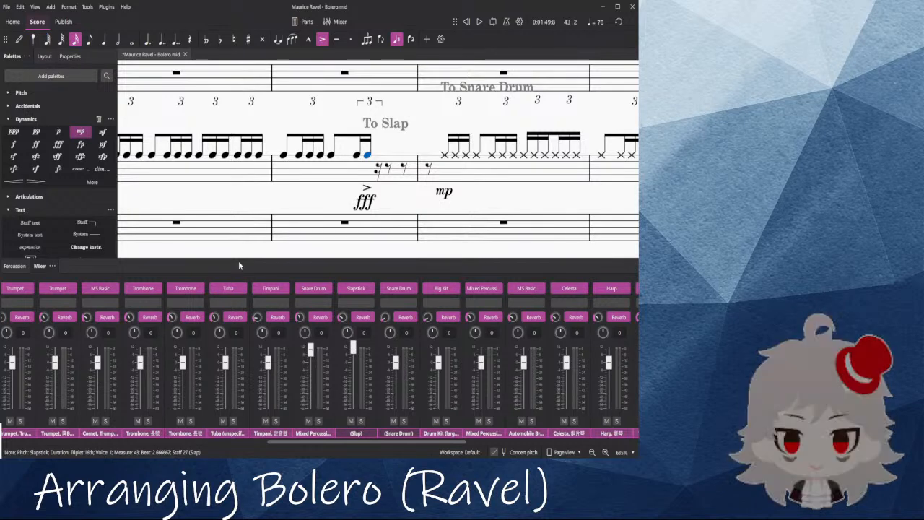
# Step: Raise the To Slap text in measure 43 to the height of the triplet bracket
pyautogui.moveTo(262, 207); pyautogui.dragTo(308, 209)
pyautogui.moveTo(440, 130); pyautogui.dragTo(439, 114)
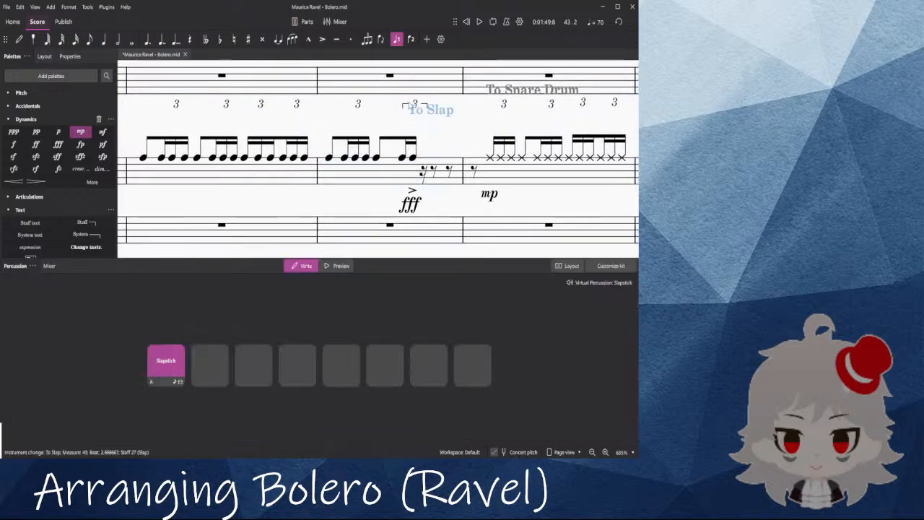
pyautogui.click(414, 105)
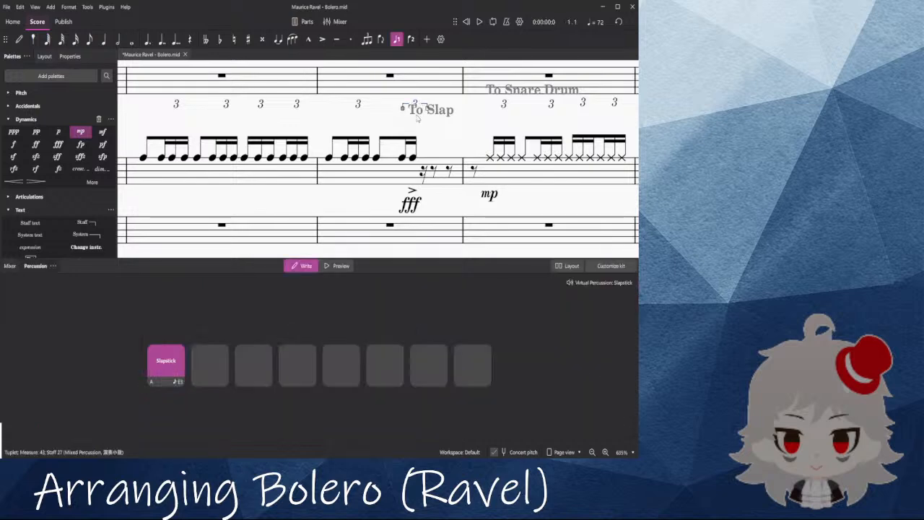
pyautogui.click(427, 134)
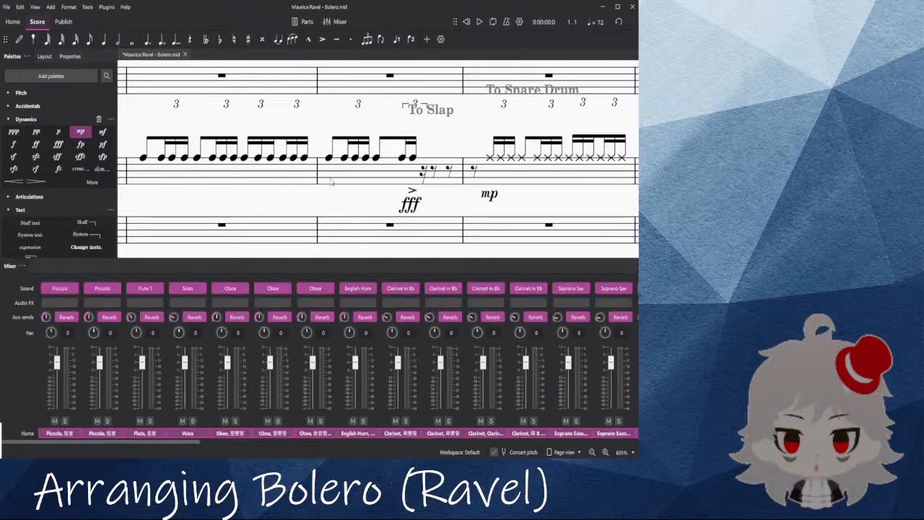
# Step: Replay measure 43 of the snare part to compare the slap hit with the surrounding notes
pyautogui.click(332, 179)
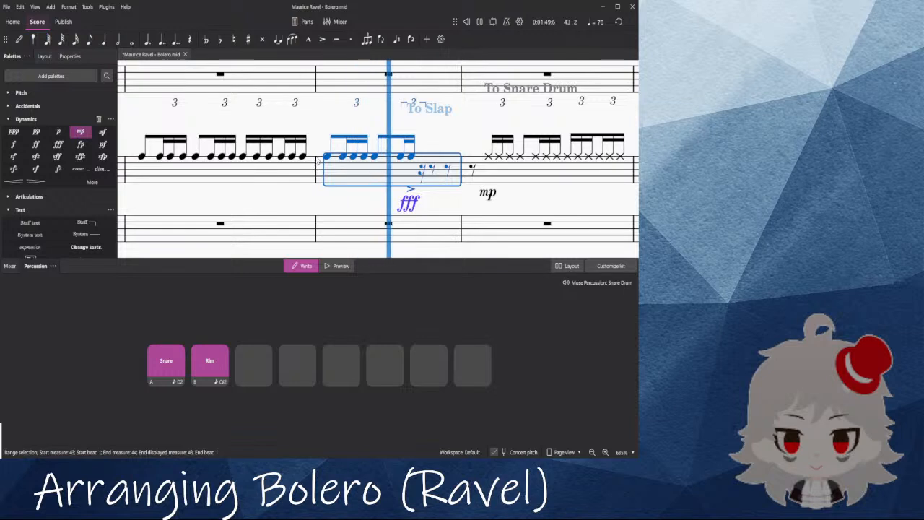
pyautogui.click(364, 129)
pyautogui.click(369, 137)
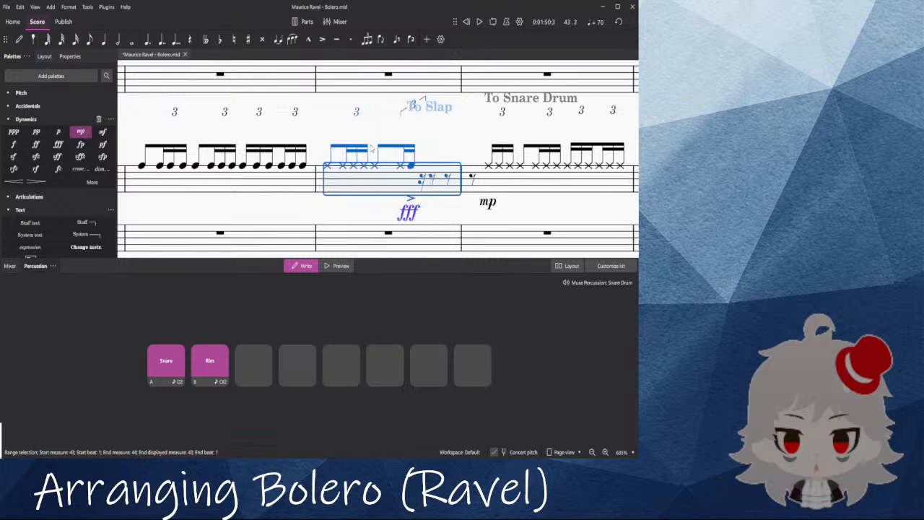
pyautogui.click(410, 166)
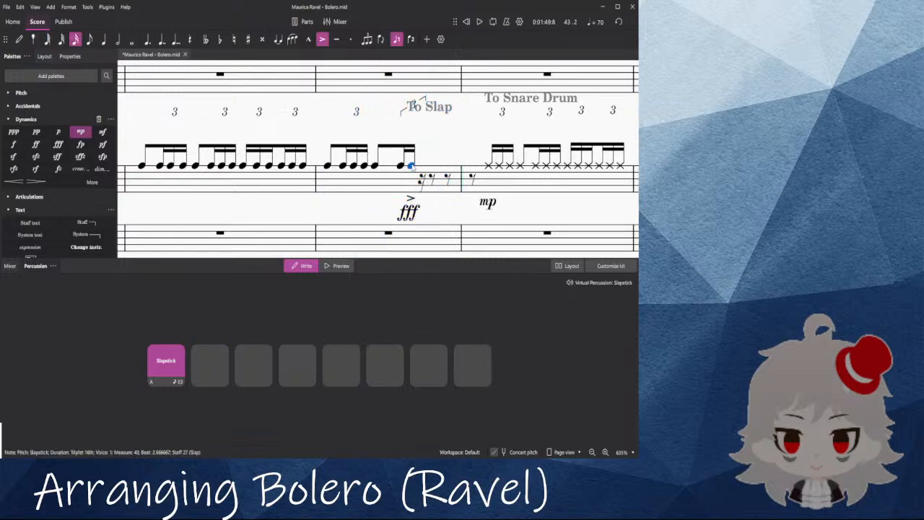
pyautogui.click(346, 173)
pyautogui.press('space')
pyautogui.press('space')
# Step: Try an eighth-note slapstick hit on beat 3 of measure 43 with playback, and remove it again
pyautogui.click(432, 180)
pyautogui.press('a')
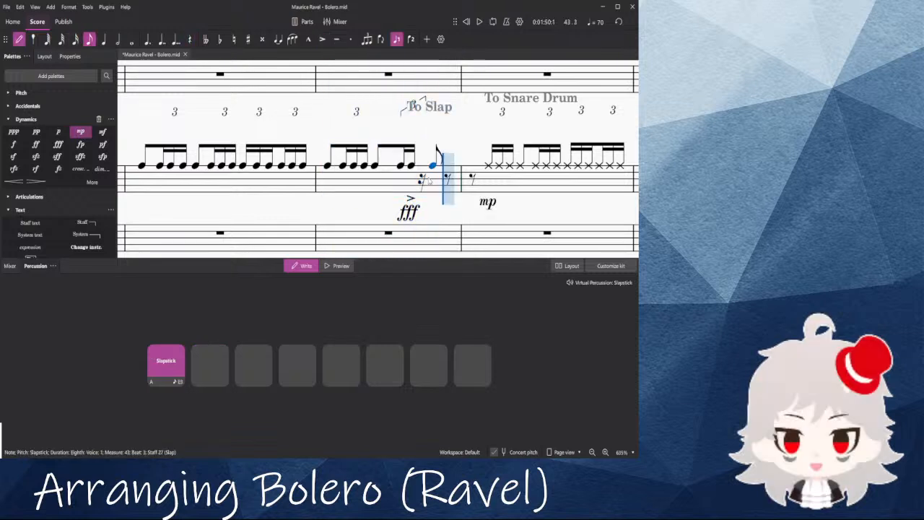
pyautogui.press('Escape')
pyautogui.click(390, 189)
pyautogui.press('space')
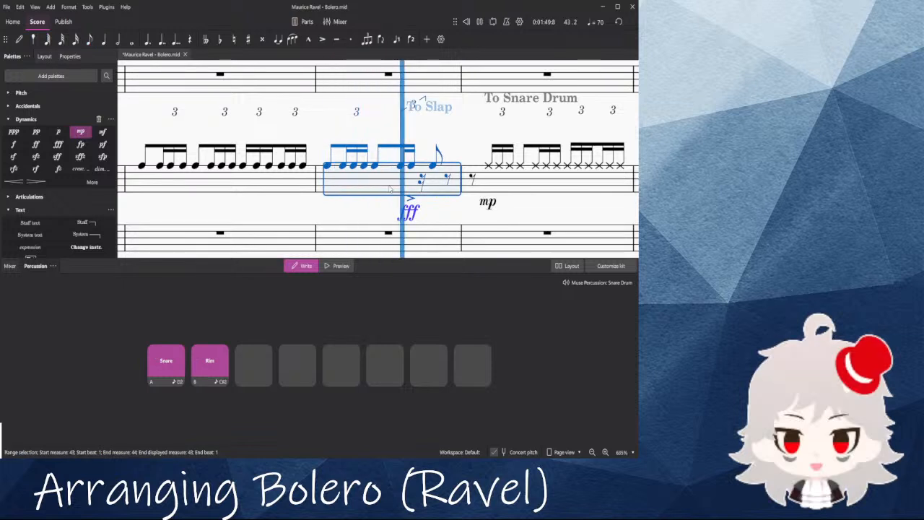
pyautogui.press('space')
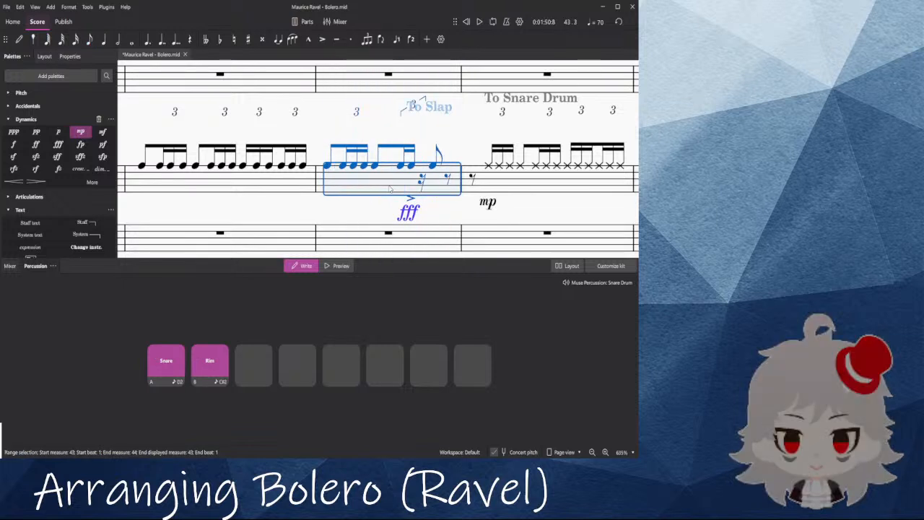
pyautogui.click(431, 166)
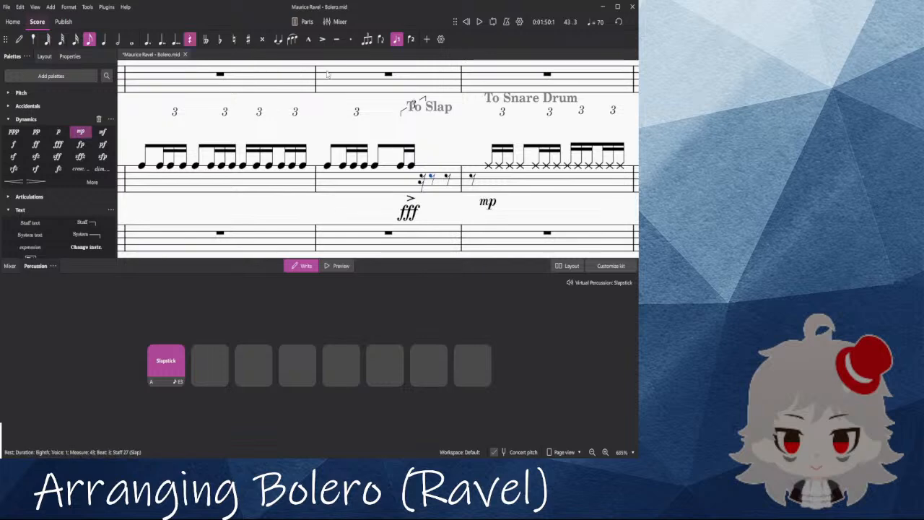
pyautogui.click(336, 191)
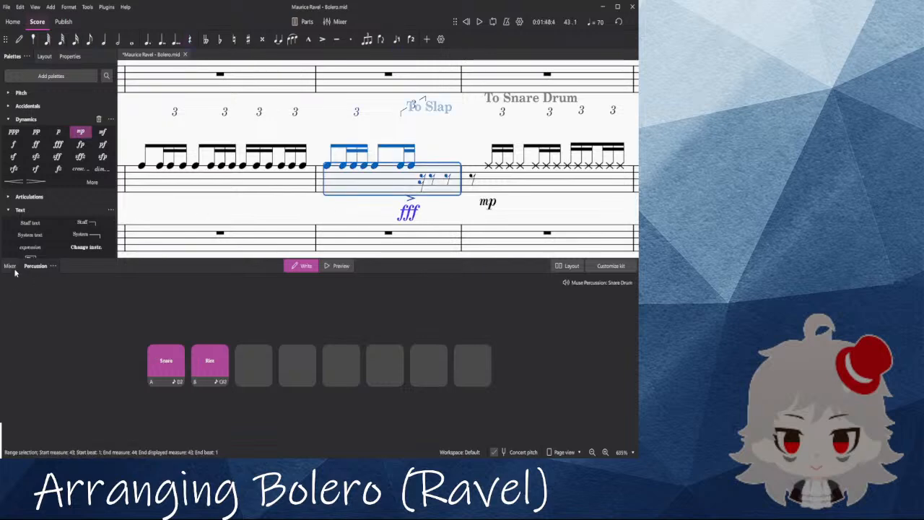
# Step: Show the Slap channel in the mixer and watch its level while playing measure 43 of the snare part
pyautogui.click(11, 266)
pyautogui.moveTo(94, 444); pyautogui.dragTo(376, 445)
pyautogui.press('space')
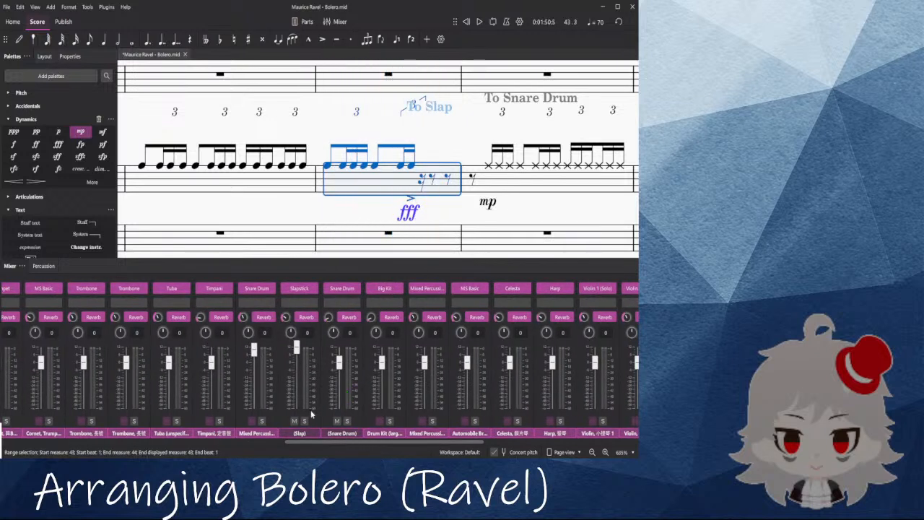
pyautogui.click(304, 192)
pyautogui.click(266, 224)
pyautogui.moveTo(266, 225); pyautogui.dragTo(496, 207)
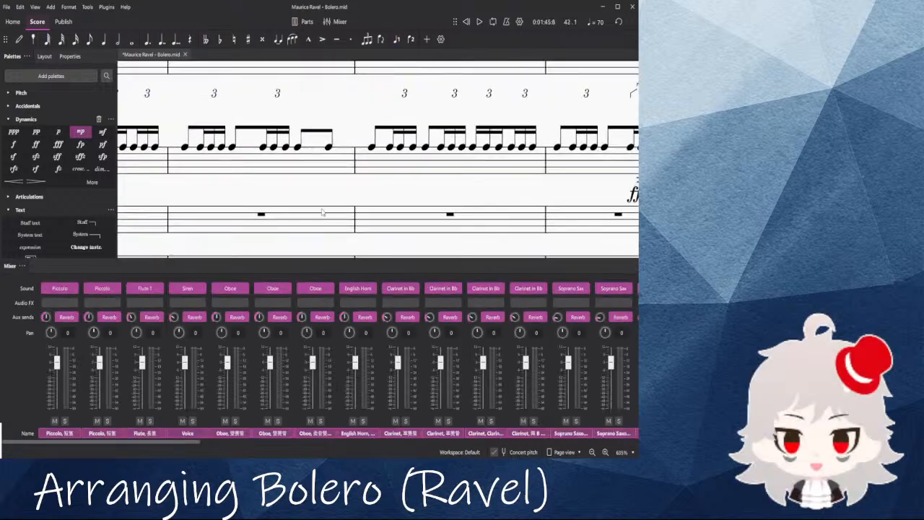
# Step: Play the snare part from measure 42 through the slap accent, briefly showing the mixer during playback
pyautogui.click(373, 148)
pyautogui.scroll(-2, 381, 168)
pyautogui.press('space')
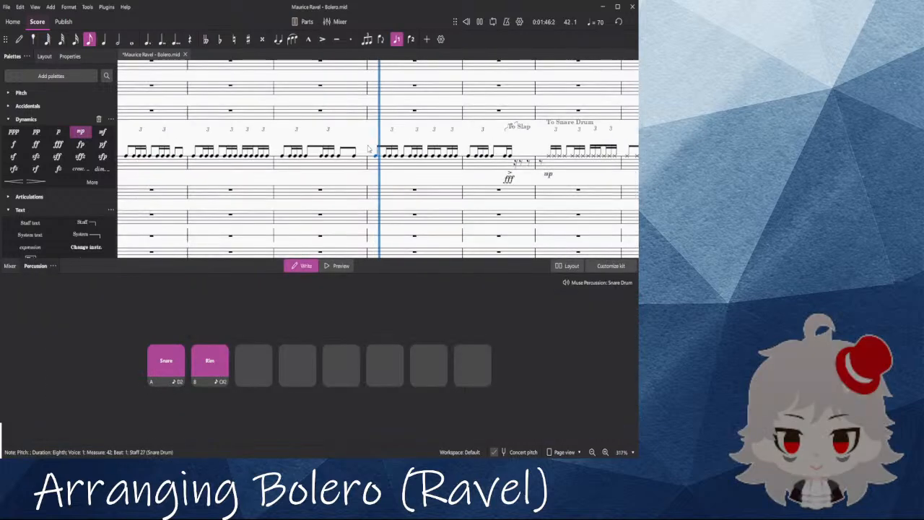
pyautogui.moveTo(365, 144); pyautogui.dragTo(233, 279)
pyautogui.click(337, 23)
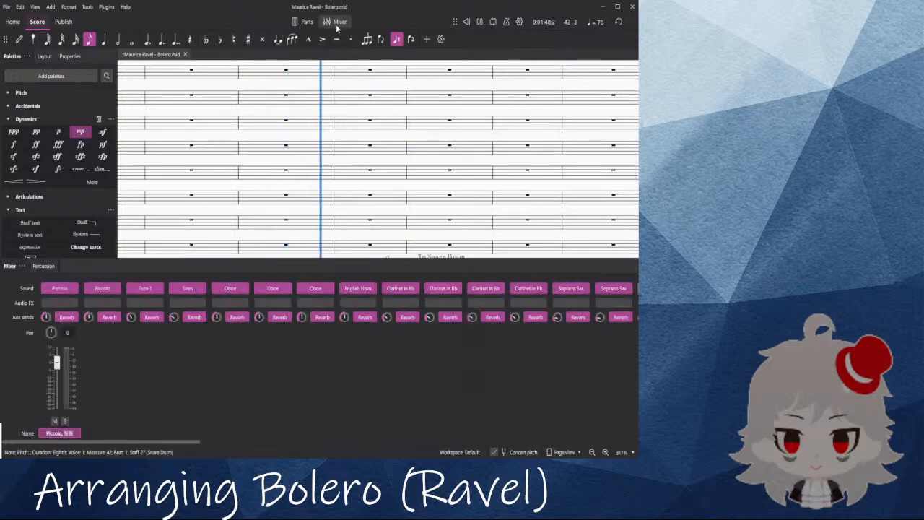
pyautogui.click(337, 25)
pyautogui.scroll(-3, 330, 127)
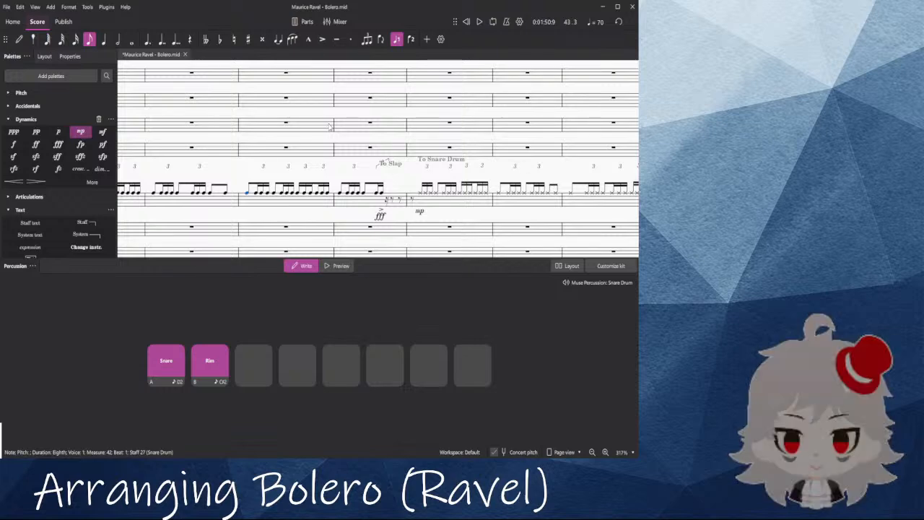
# Step: Try re-anchoring the To Slap instrument change to beat 1 of measure 43, and play the snare part from measure 42
pyautogui.scroll(5, 345, 149)
pyautogui.scroll(-1, 326, 195)
pyautogui.press('Escape')
pyautogui.scroll(1, 313, 191)
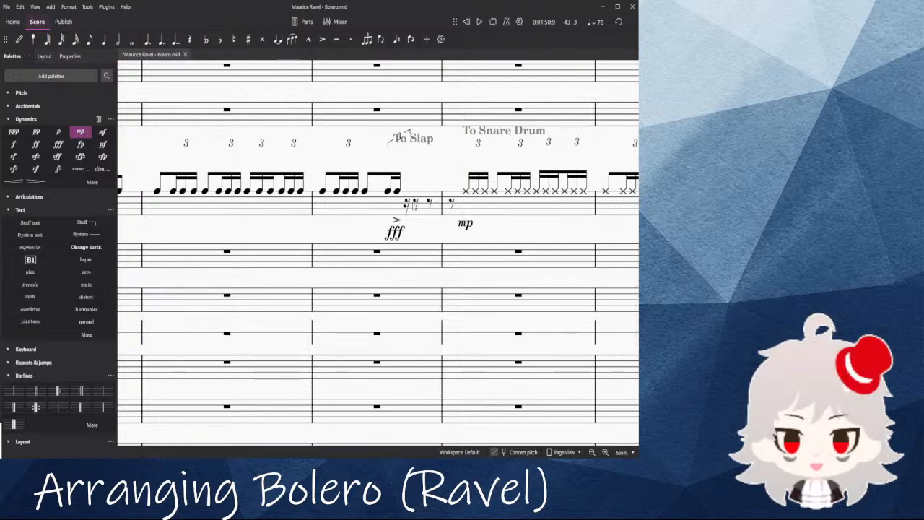
pyautogui.click(405, 136)
pyautogui.press('n')
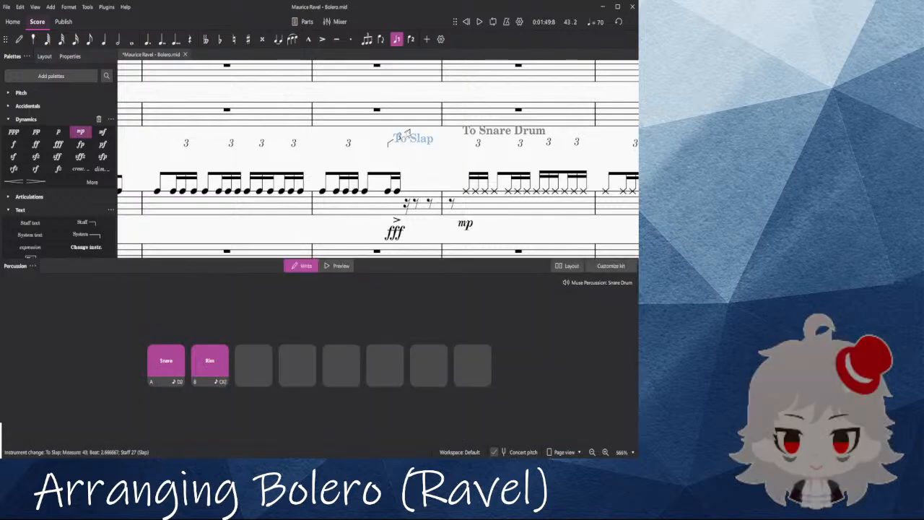
pyautogui.moveTo(407, 135); pyautogui.dragTo(397, 163)
pyautogui.click(408, 145)
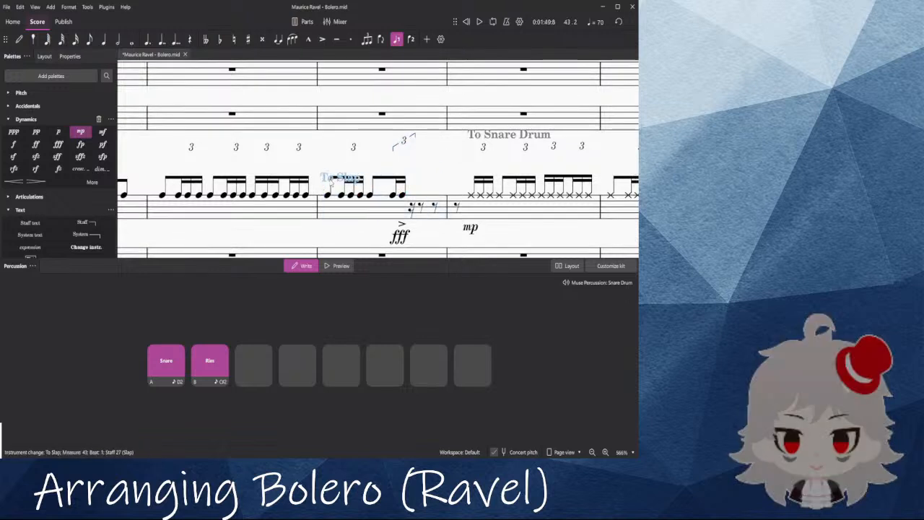
pyautogui.click(298, 205)
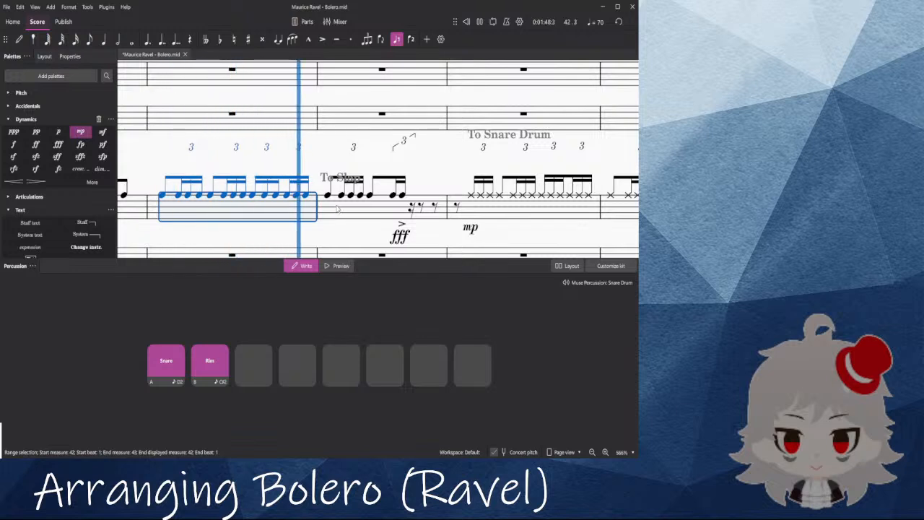
# Step: Delete the To Slap instrument change from the start of measure 43 and play the measure without it
pyautogui.click(326, 184)
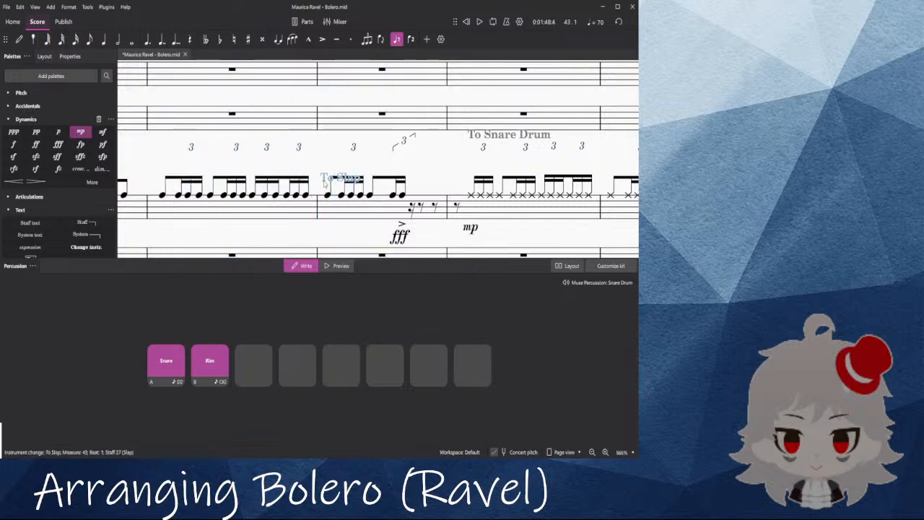
pyautogui.click(70, 57)
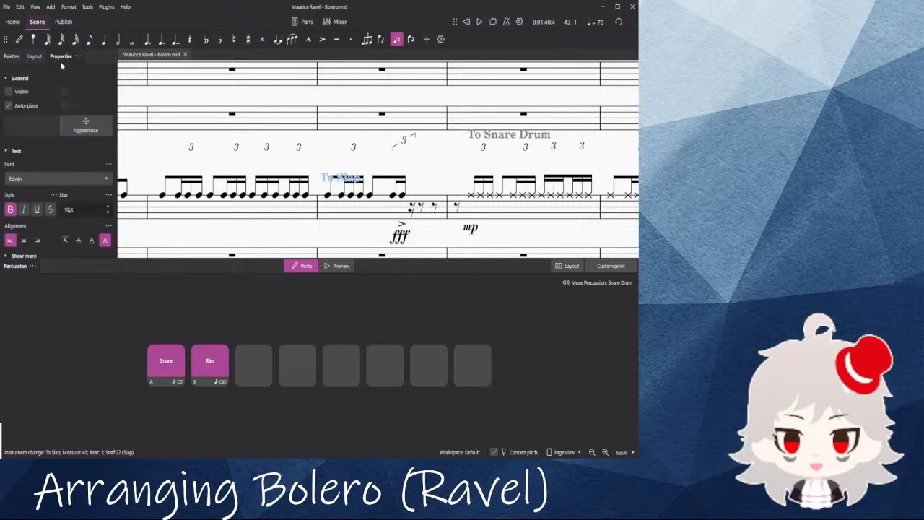
pyautogui.click(326, 194)
pyautogui.click(335, 206)
pyautogui.press('space')
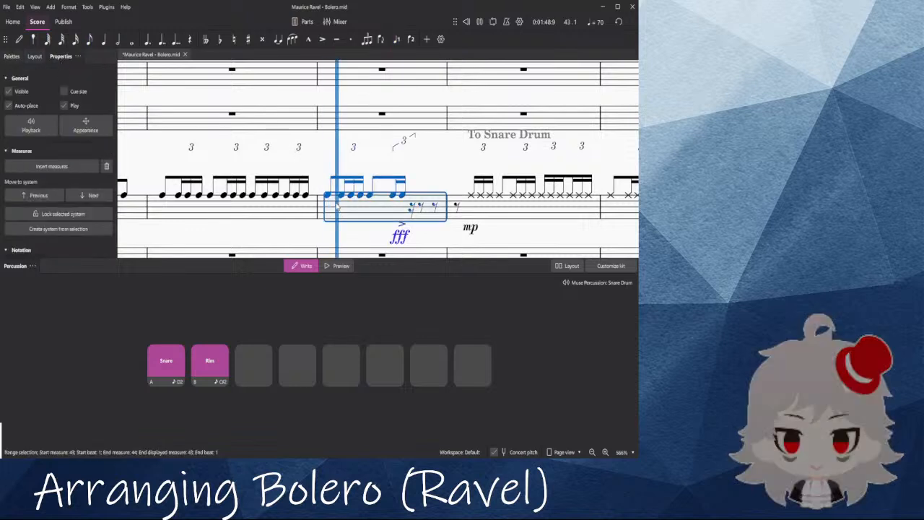
# Step: Try measure 43 without its accented last triplet note, restore the note, and play the measure again
pyautogui.click(401, 195)
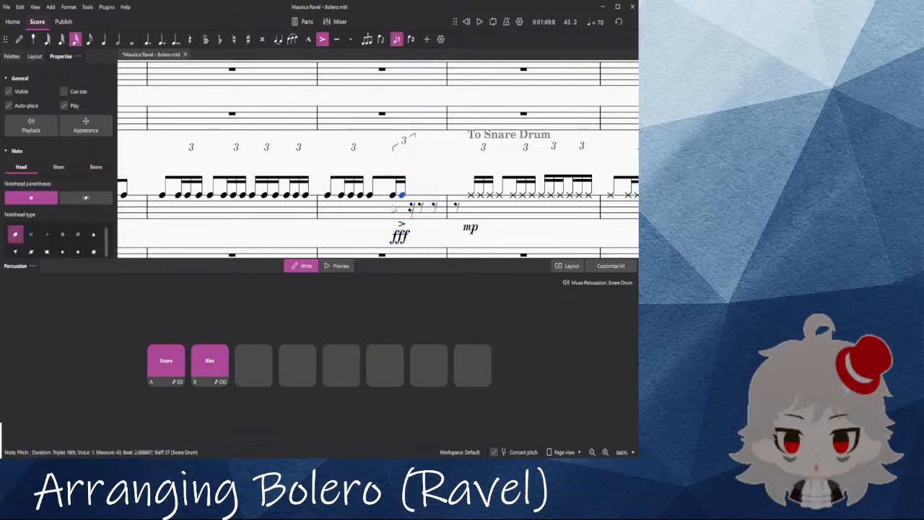
pyautogui.click(368, 208)
pyautogui.press('space')
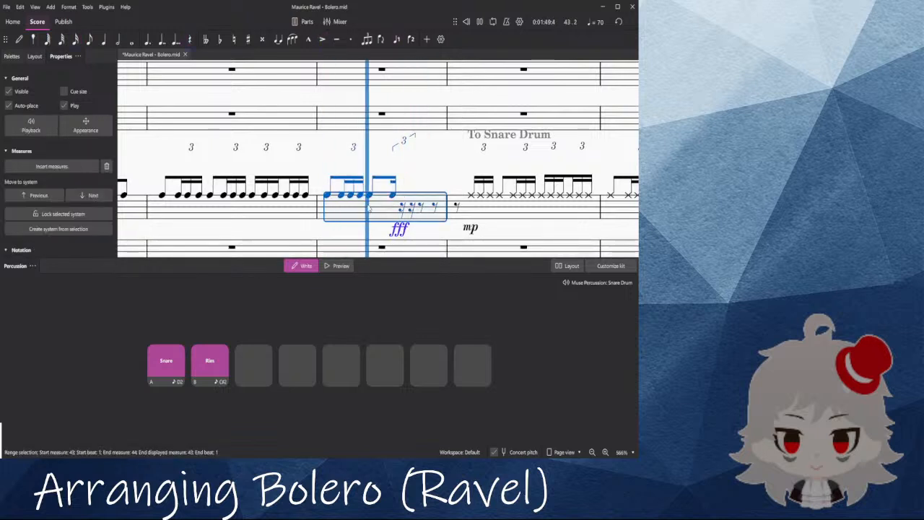
pyautogui.hotkey('ctrl', 'z')
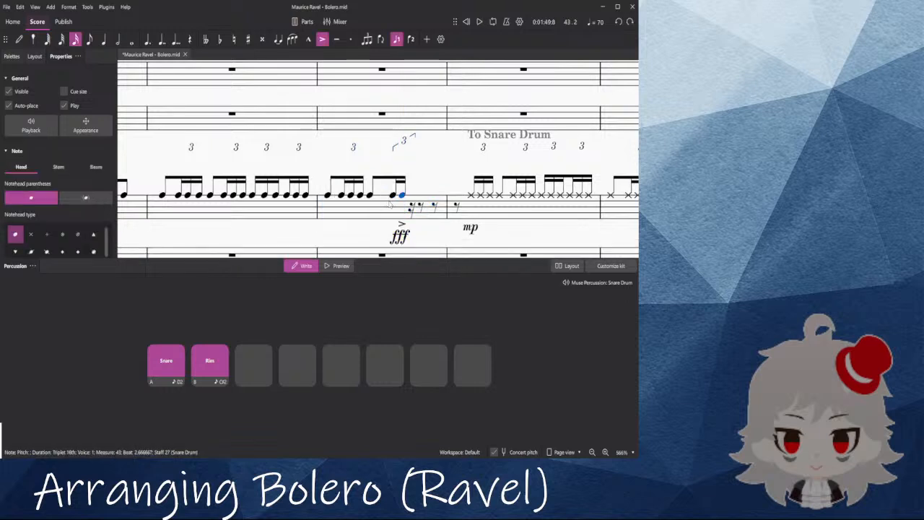
pyautogui.click(383, 206)
pyautogui.press('space')
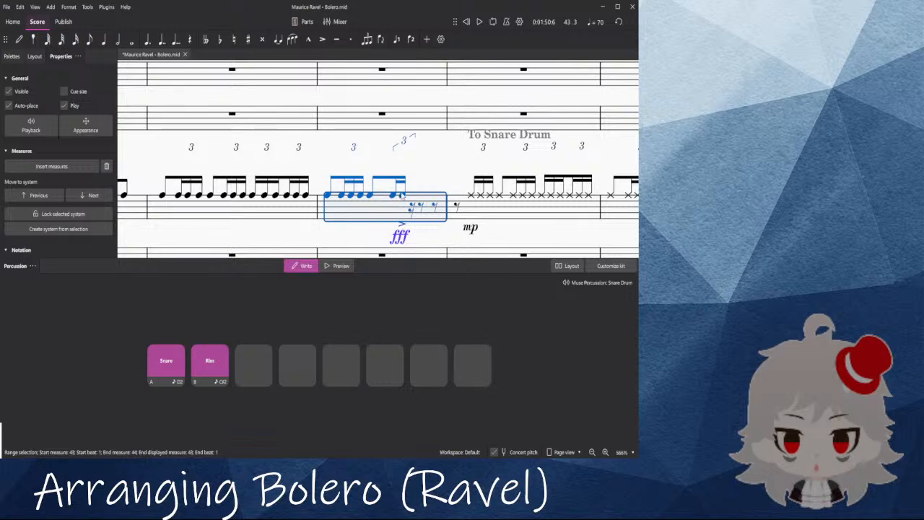
# Step: Add an instrument change to Slap on the accented last triplet note of measure 43 and play the measure
pyautogui.click(401, 195)
pyautogui.click(11, 56)
pyautogui.scroll(-1, 103, 230)
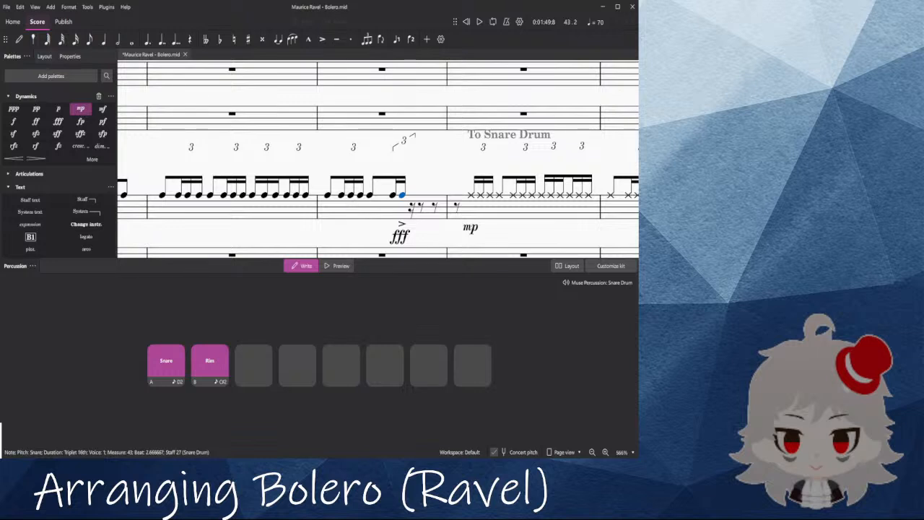
pyautogui.click(337, 214)
pyautogui.press('space')
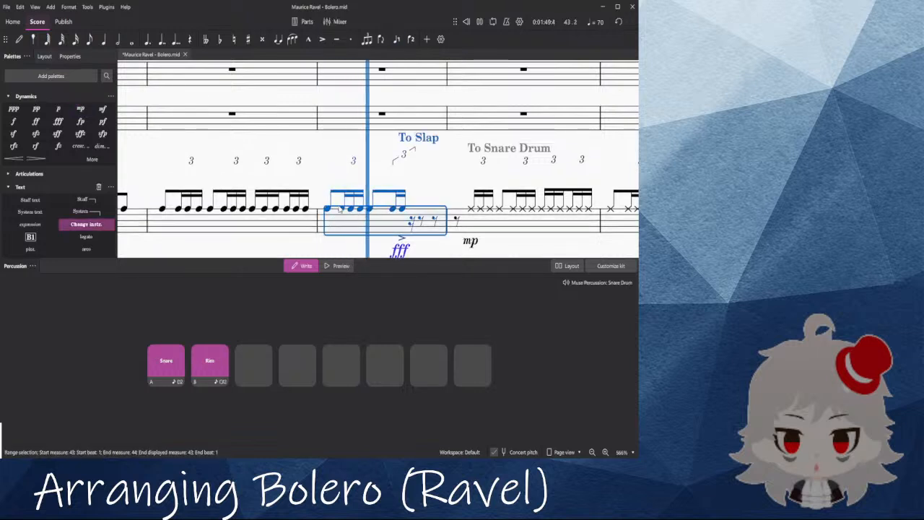
pyautogui.press('space')
# Step: Audition the slap note in measure 43 on its own and replay the measure
pyautogui.click(401, 209)
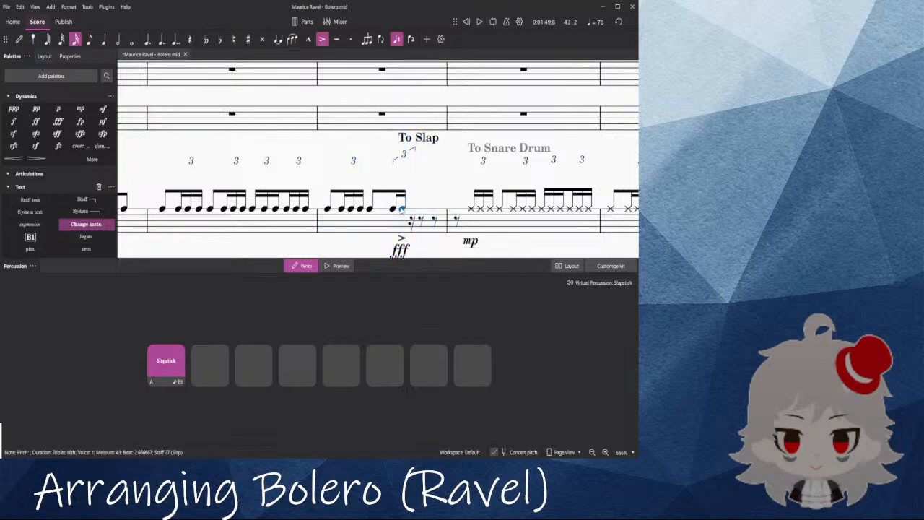
pyautogui.click(347, 226)
pyautogui.press('space')
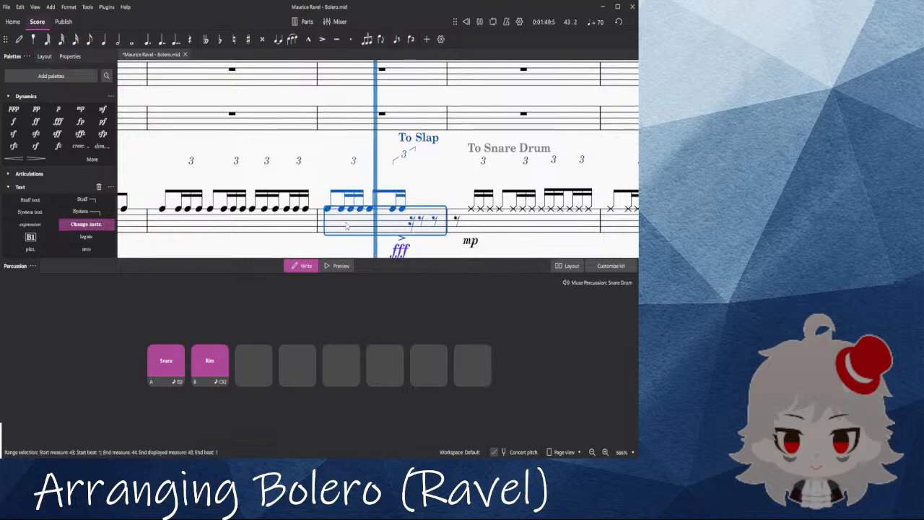
pyautogui.press('space')
pyautogui.click(361, 170)
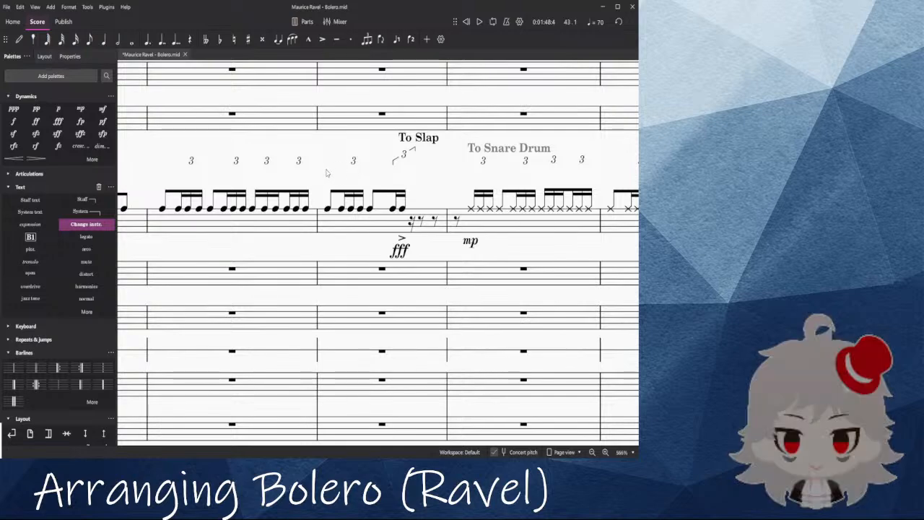
# Step: Play the full score from measure 44 into measure 51 to review the bassoon solo over the snare
pyautogui.scroll(-8, 332, 167)
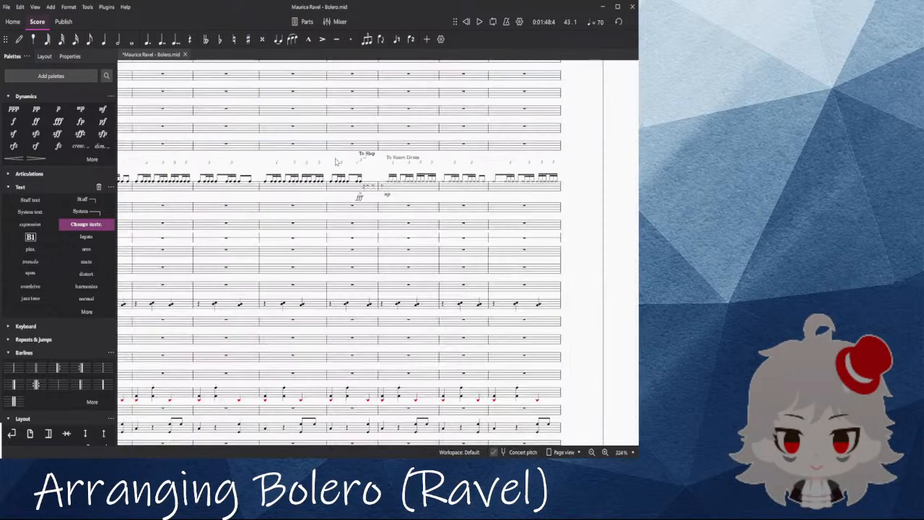
pyautogui.scroll(3, 368, 167)
pyautogui.hscroll(3, 315, 169)
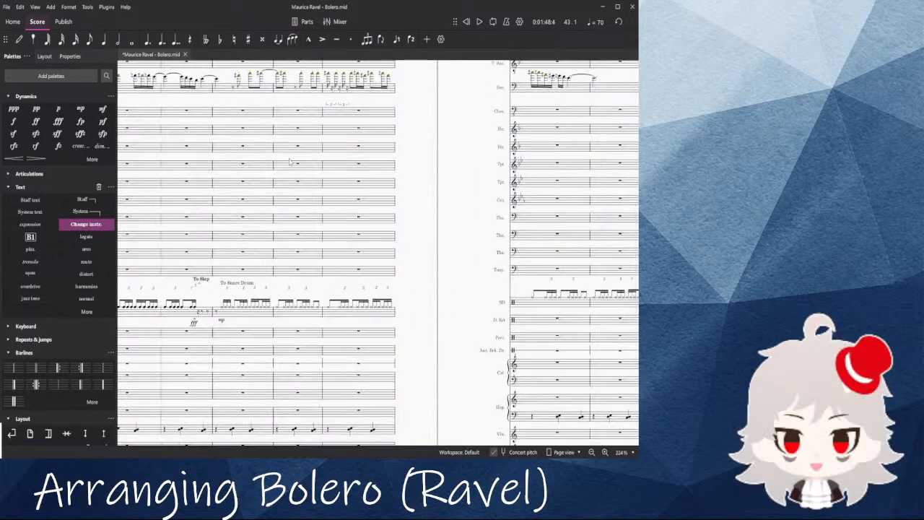
pyautogui.click(244, 132)
pyautogui.press('space')
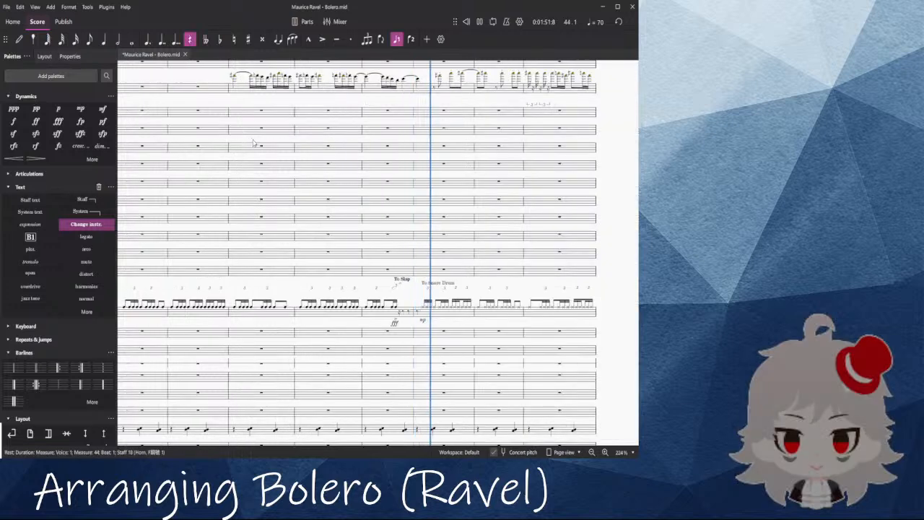
pyautogui.scroll(3, 459, 193)
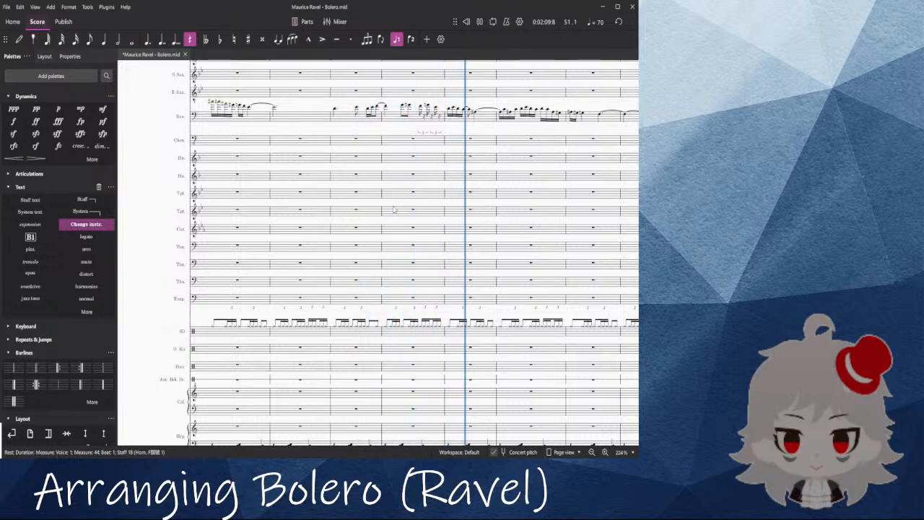
pyautogui.press('space')
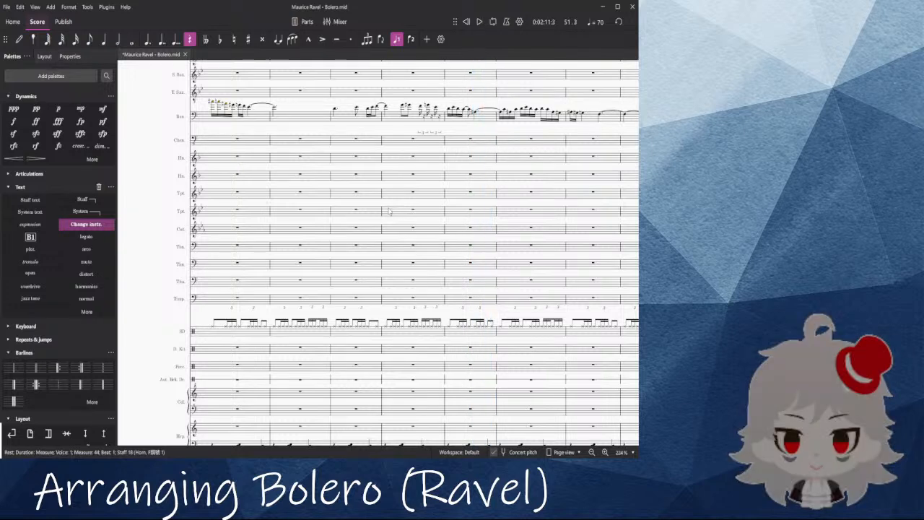
# Step: Play the score from measure 57, where the bassoon solo ends, and examine the percussion, harp and string staves
pyautogui.scroll(-5, 383, 229)
pyautogui.scroll(-7, 372, 246)
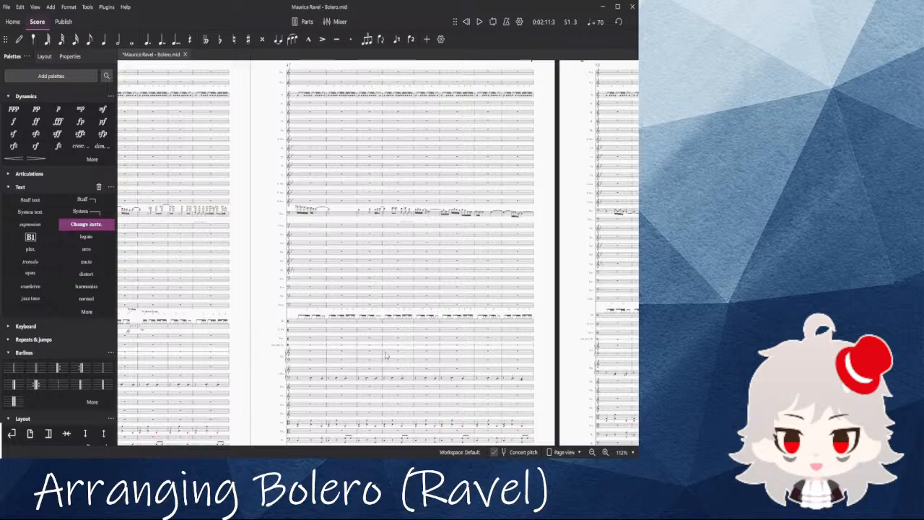
pyautogui.moveTo(269, 136); pyautogui.dragTo(197, 138)
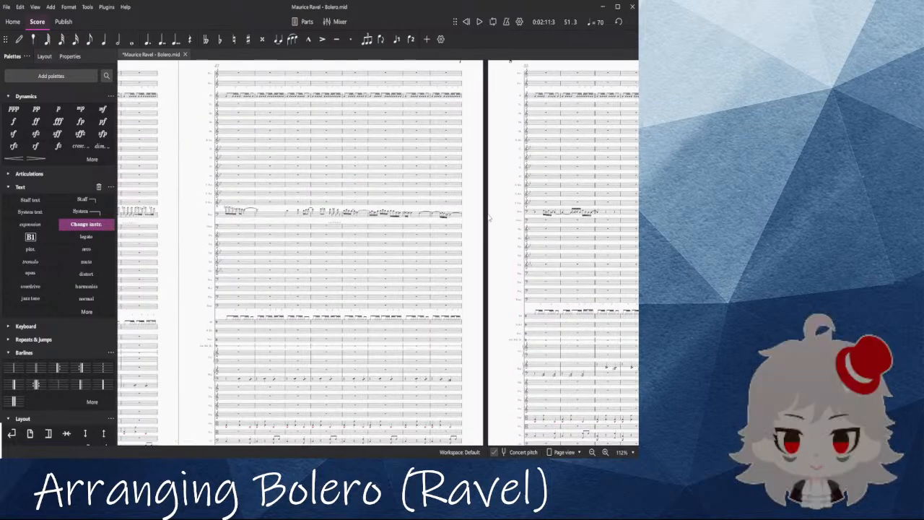
pyautogui.scroll(8, 485, 221)
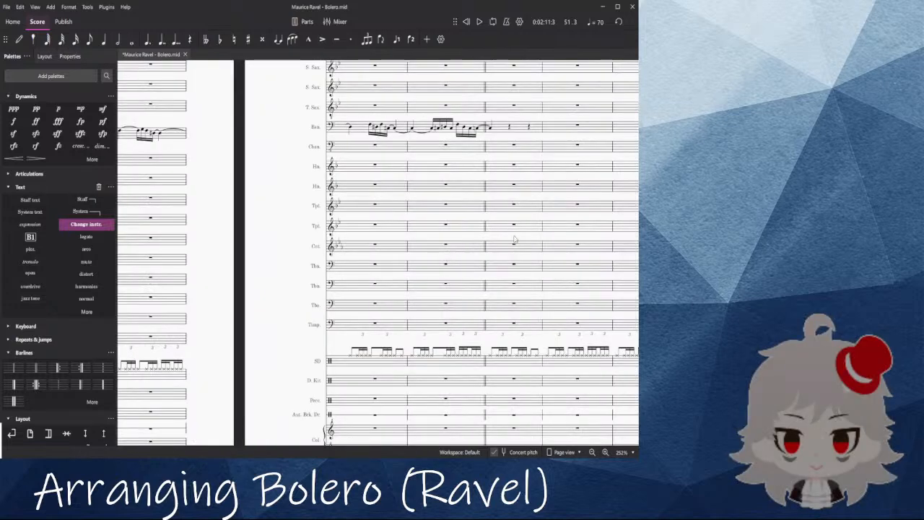
pyautogui.moveTo(511, 241); pyautogui.dragTo(373, 212)
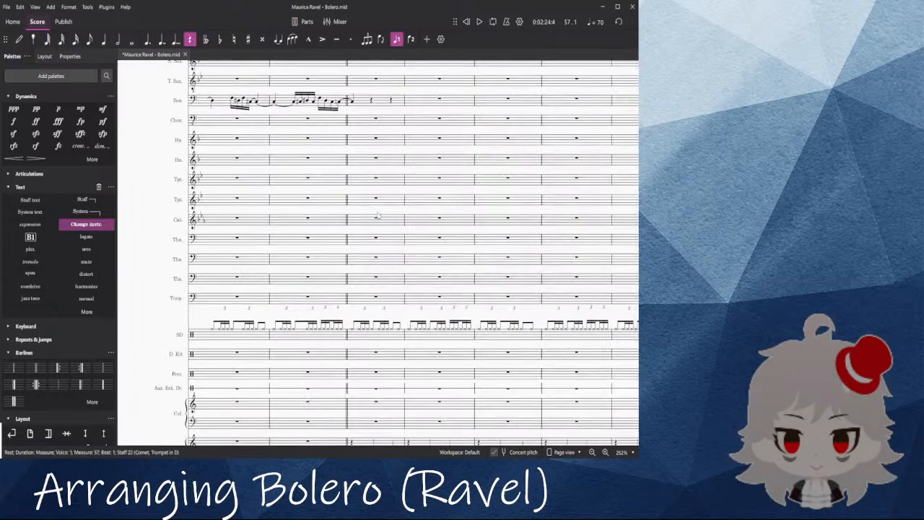
pyautogui.press('space')
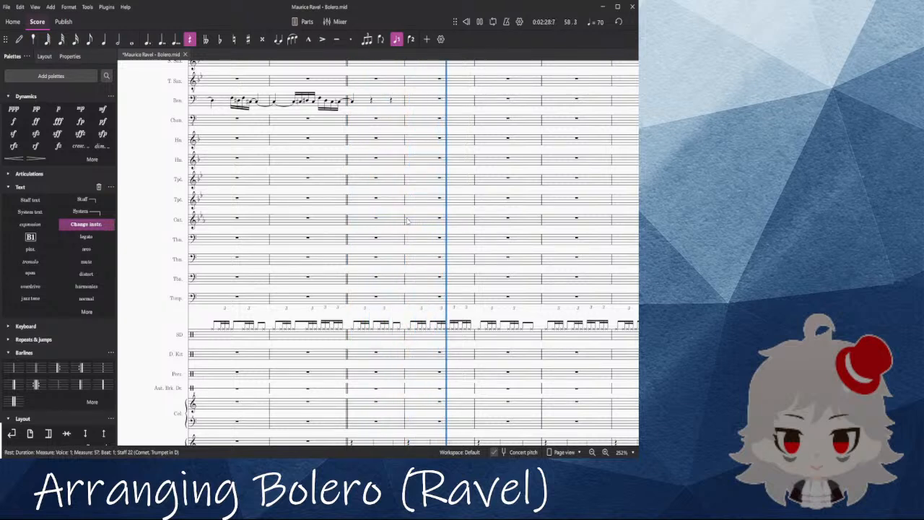
pyautogui.scroll(-5, 407, 221)
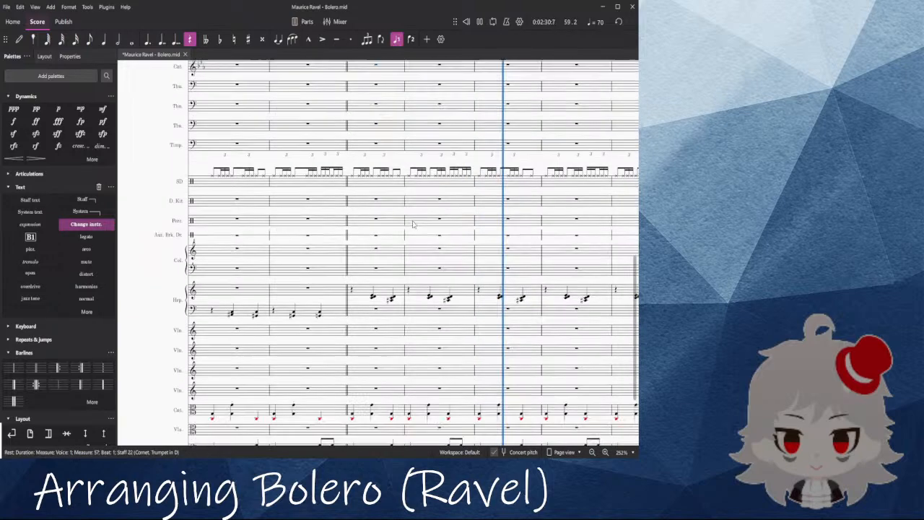
pyautogui.scroll(-5, 545, 195)
pyautogui.scroll(5, 557, 275)
pyautogui.press('space')
# Step: Look over the clarinet entry in measures 60 to 63 and browse ahead to page 30 at measure 203
pyautogui.hscroll(3, 534, 251)
pyautogui.scroll(1, 533, 251)
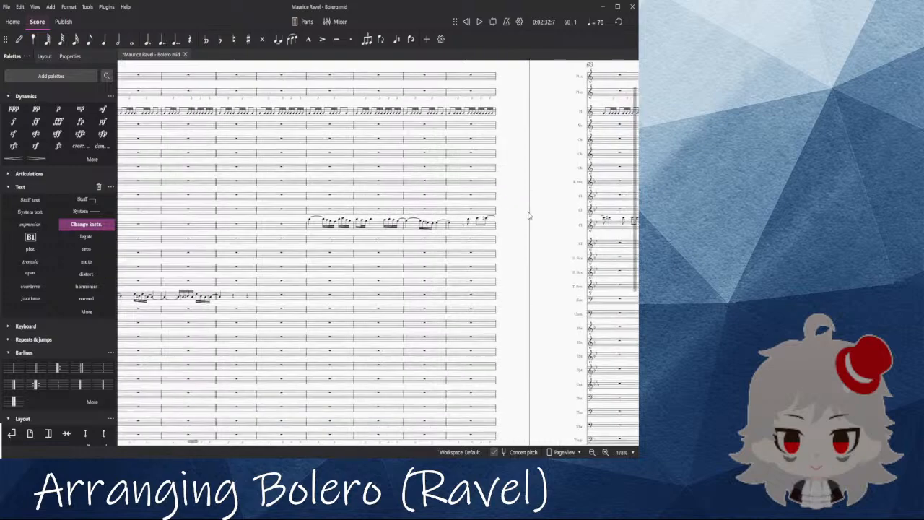
pyautogui.scroll(1, 503, 238)
pyautogui.hscroll(1, 503, 238)
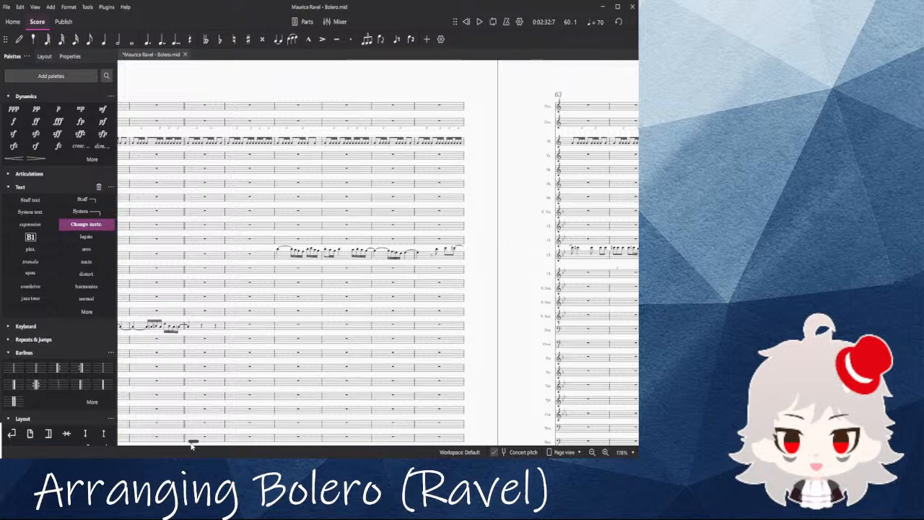
pyautogui.hscroll(-2, 192, 445)
pyautogui.moveTo(192, 445); pyautogui.dragTo(399, 441)
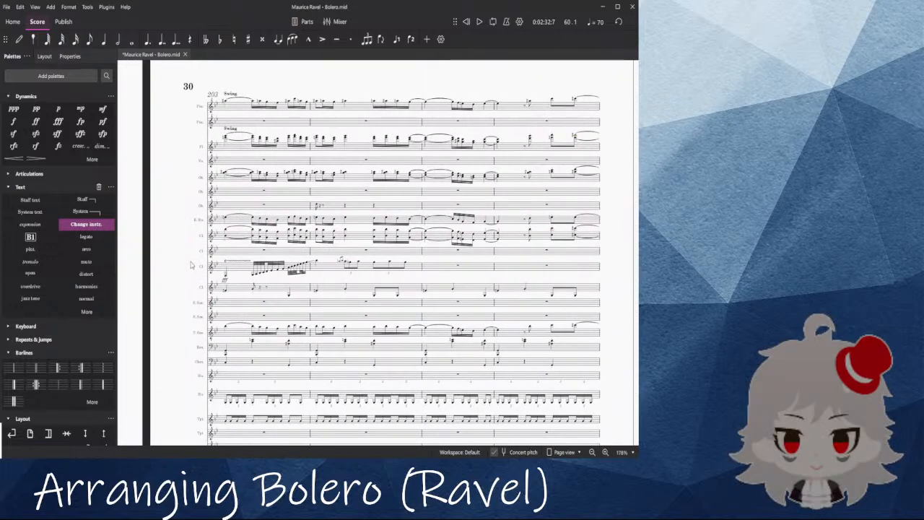
# Step: Play the full score from the piccolo's first note in measure 203 on page 30
pyautogui.moveTo(191, 265); pyautogui.dragTo(208, 310)
pyautogui.moveTo(187, 220); pyautogui.dragTo(275, 217)
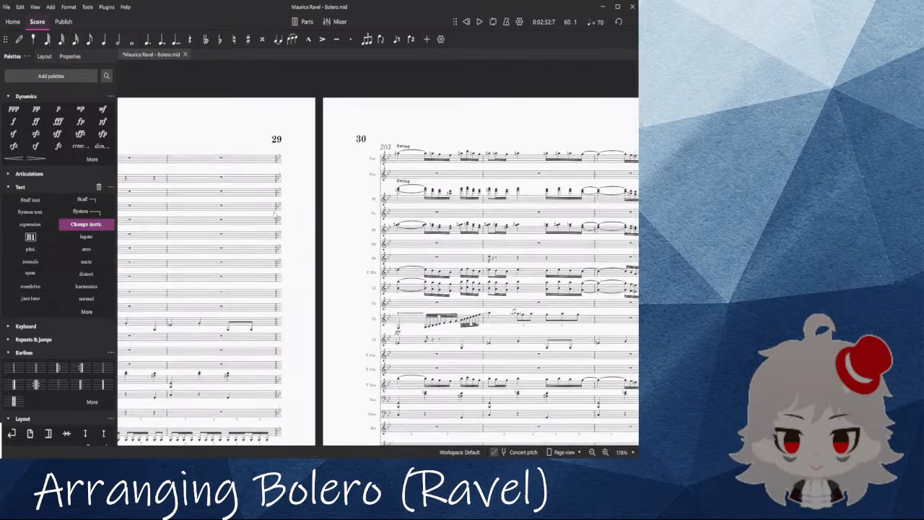
pyautogui.click(222, 209)
pyautogui.press('space')
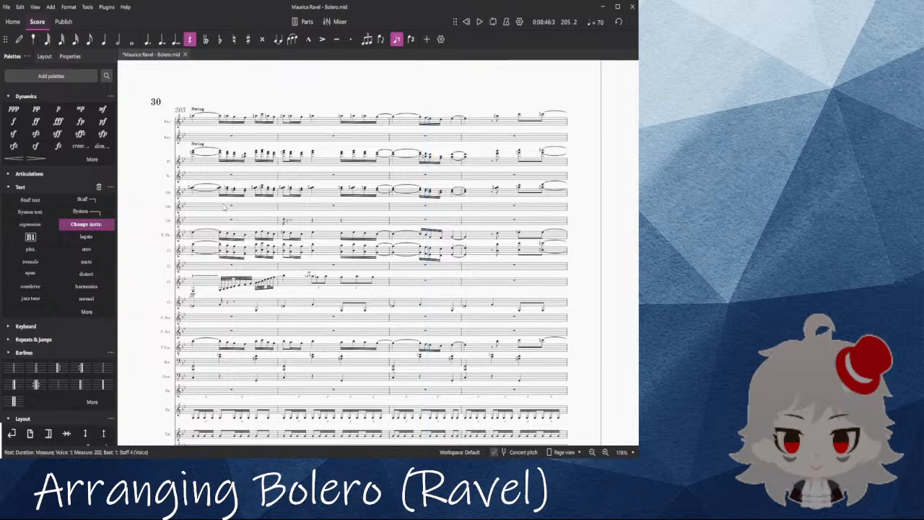
pyautogui.click(194, 119)
pyautogui.press('space')
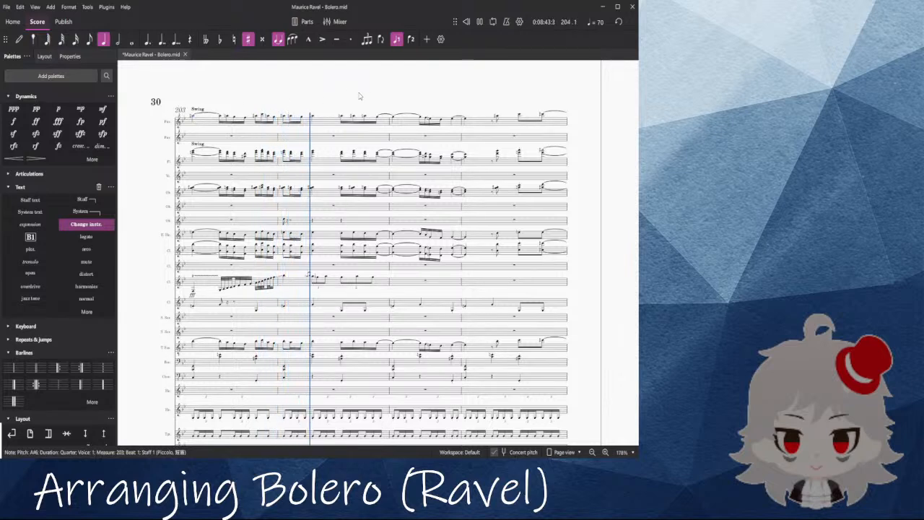
pyautogui.moveTo(478, 92); pyautogui.dragTo(449, 117)
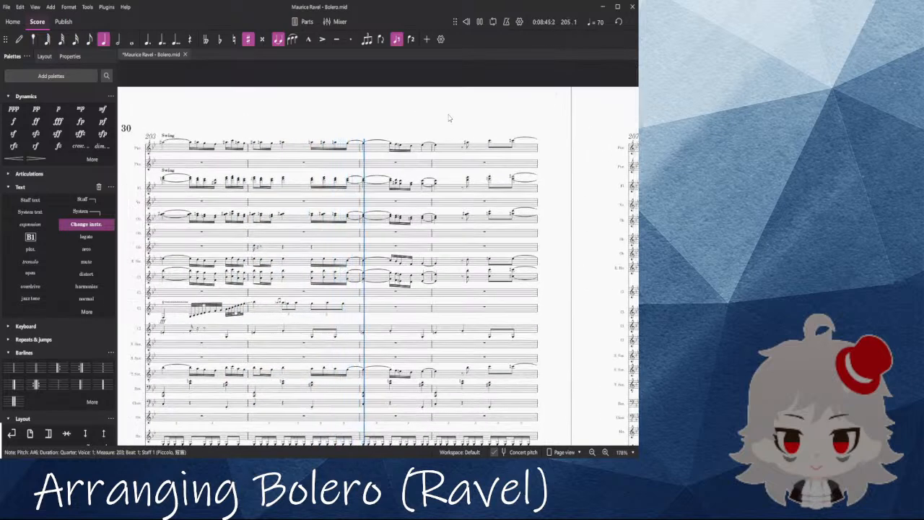
# Step: Examine the Swing text above the piccolo staff in measure 203 and replay the passage from there into measure 206
pyautogui.click(168, 136)
pyautogui.scroll(4, 168, 135)
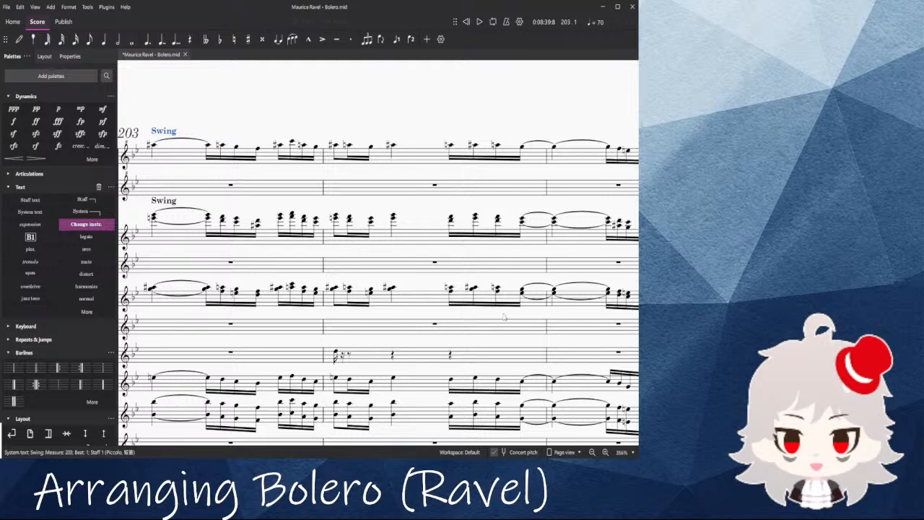
pyautogui.click(468, 337)
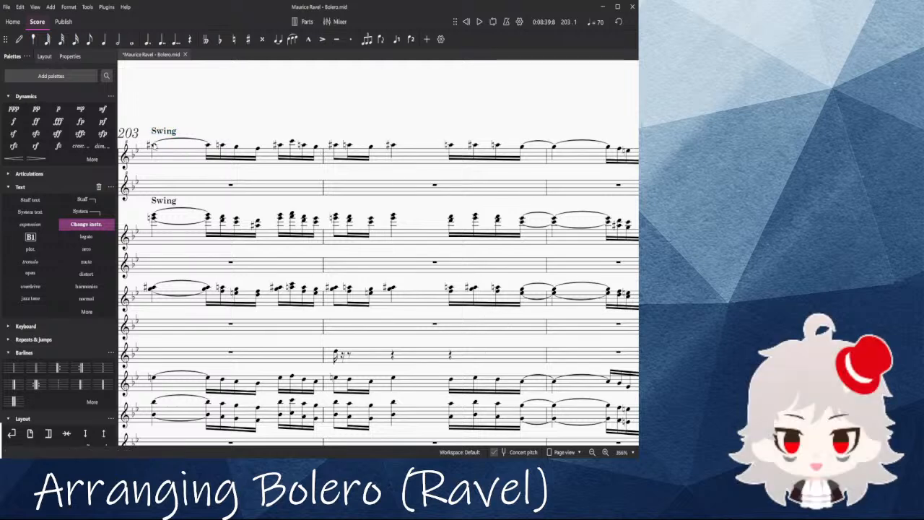
pyautogui.click(153, 144)
pyautogui.press('space')
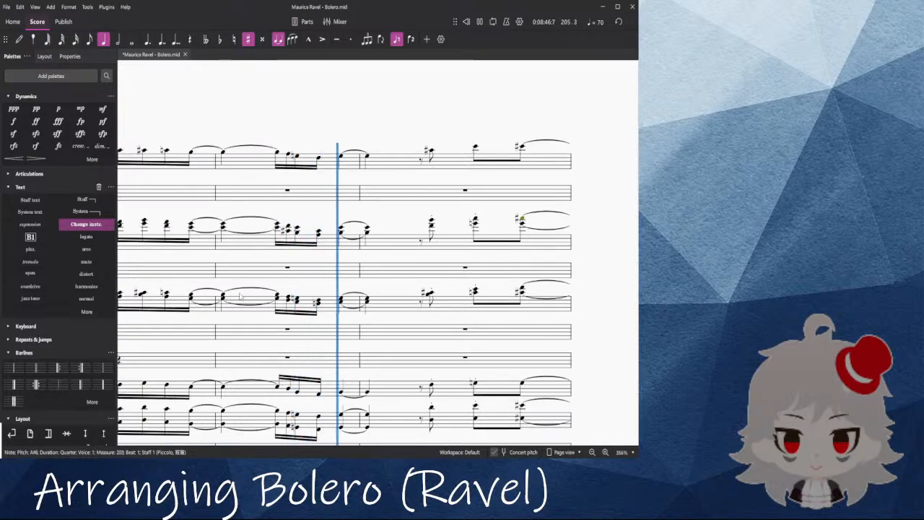
pyautogui.scroll(-5, 393, 210)
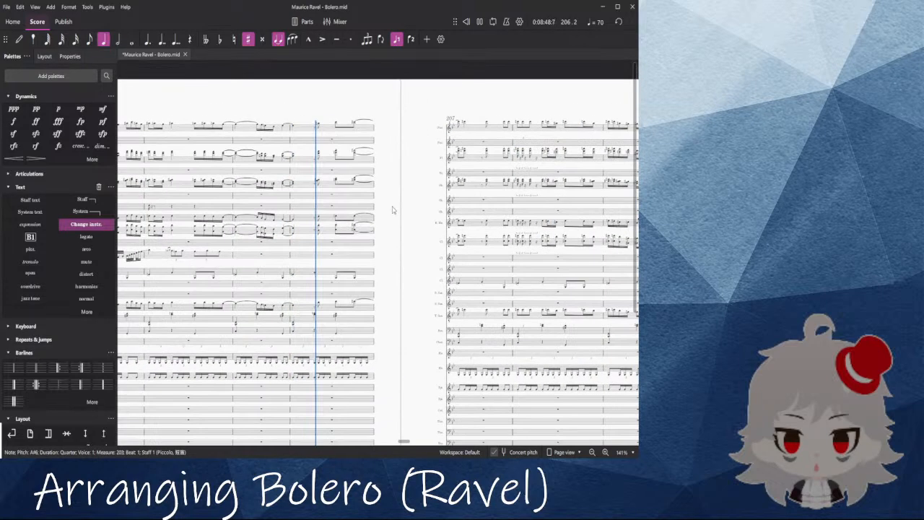
pyautogui.scroll(6, 348, 132)
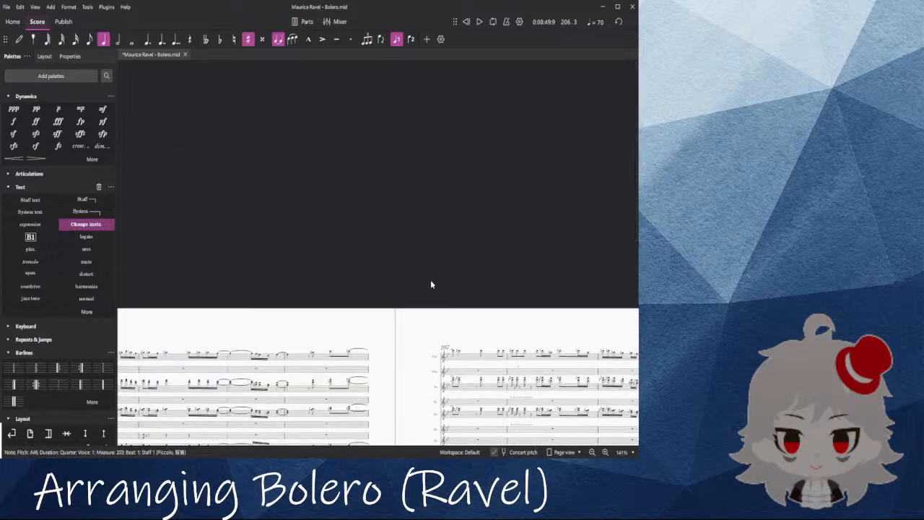
# Step: Browse ahead through the score from measure 207 to the closing pages around measure 335
pyautogui.moveTo(458, 284); pyautogui.dragTo(171, 91)
pyautogui.moveTo(423, 112); pyautogui.dragTo(111, 51)
pyautogui.moveTo(466, 82); pyautogui.dragTo(4, 97)
pyautogui.moveTo(570, 91); pyautogui.dragTo(85, 171)
pyautogui.moveTo(404, 160); pyautogui.dragTo(0, 135)
pyautogui.moveTo(542, 117); pyautogui.dragTo(195, 108)
pyautogui.moveTo(623, 128); pyautogui.dragTo(146, 119)
pyautogui.moveTo(563, 120); pyautogui.dragTo(105, 114)
pyautogui.moveTo(491, 111); pyautogui.dragTo(13, 112)
pyautogui.moveTo(462, 108); pyautogui.dragTo(4, 104)
pyautogui.moveTo(606, 111); pyautogui.dragTo(54, 111)
pyautogui.moveTo(564, 107); pyautogui.dragTo(151, 94)
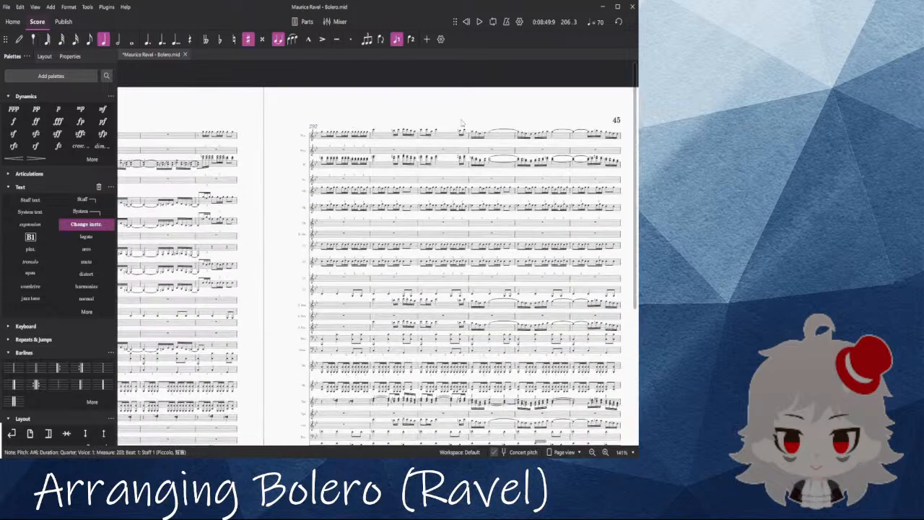
pyautogui.moveTo(352, 111); pyautogui.dragTo(4, 121)
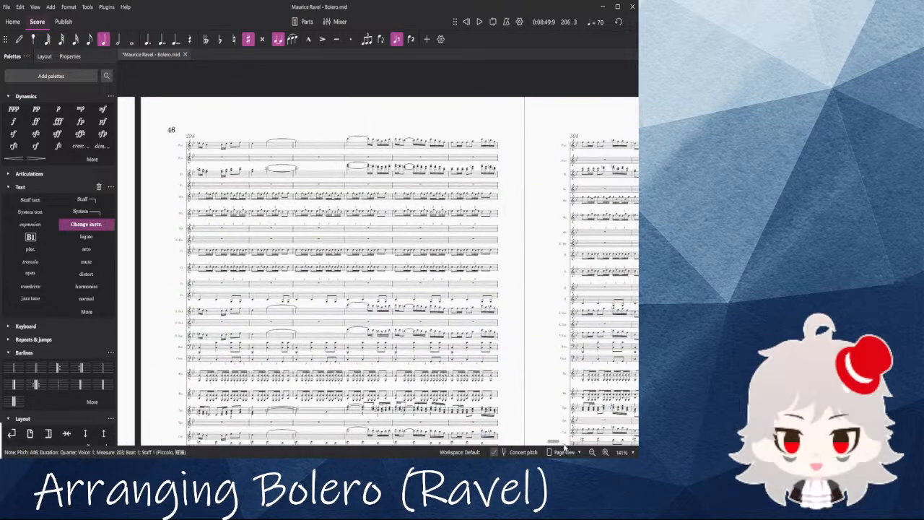
pyautogui.moveTo(559, 446); pyautogui.dragTo(561, 446)
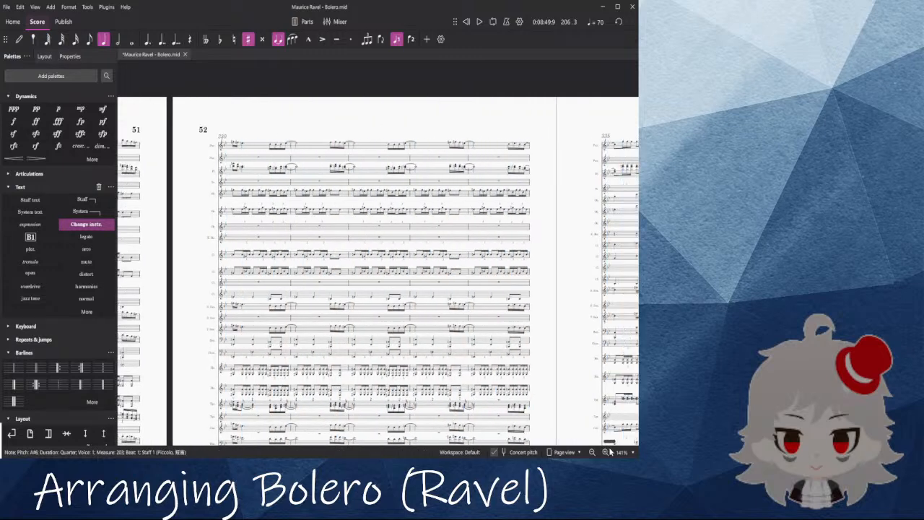
pyautogui.moveTo(617, 452)
pyautogui.mouseDown()
pyautogui.moveTo(635, 452)
pyautogui.moveTo(616, 454)
pyautogui.mouseUp()
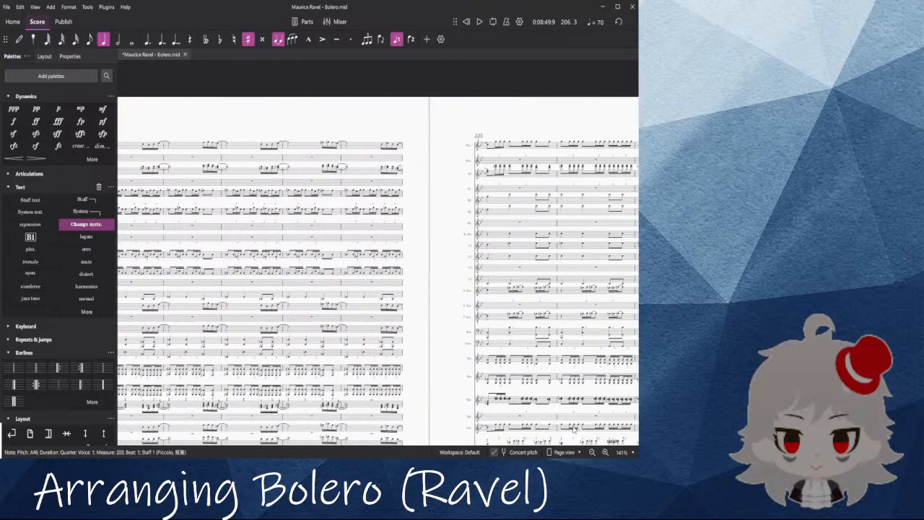
# Step: Play the ending from the oboe staff in measure 335 through the final measure and examine the lower staves
pyautogui.click(520, 226)
pyautogui.press('space')
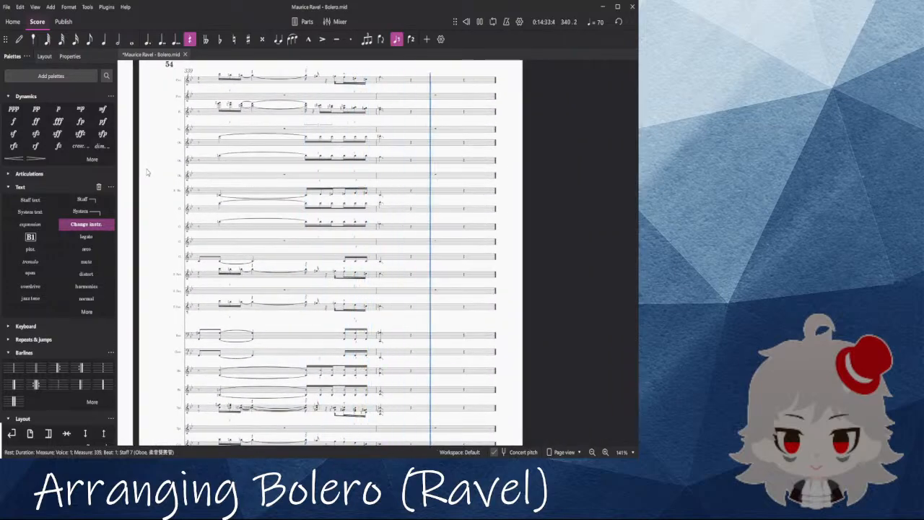
pyautogui.scroll(-5, 184, 235)
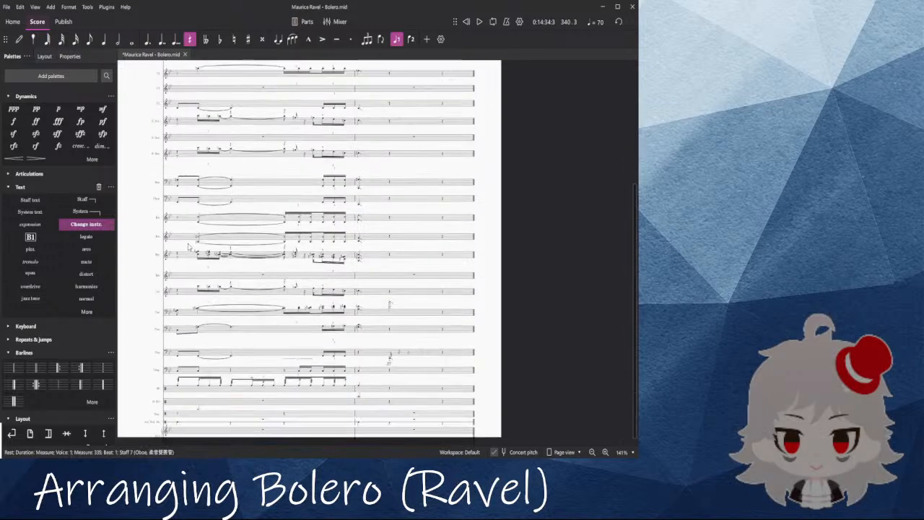
# Step: Play the ending from the snare drum part in measure 338, briefly checking the mixer and the brass staves in measures 339 and 340
pyautogui.hscroll(-7, 289, 336)
pyautogui.keyDown('ctrl'); pyautogui.scroll(5, 288, 337); pyautogui.keyUp('ctrl')
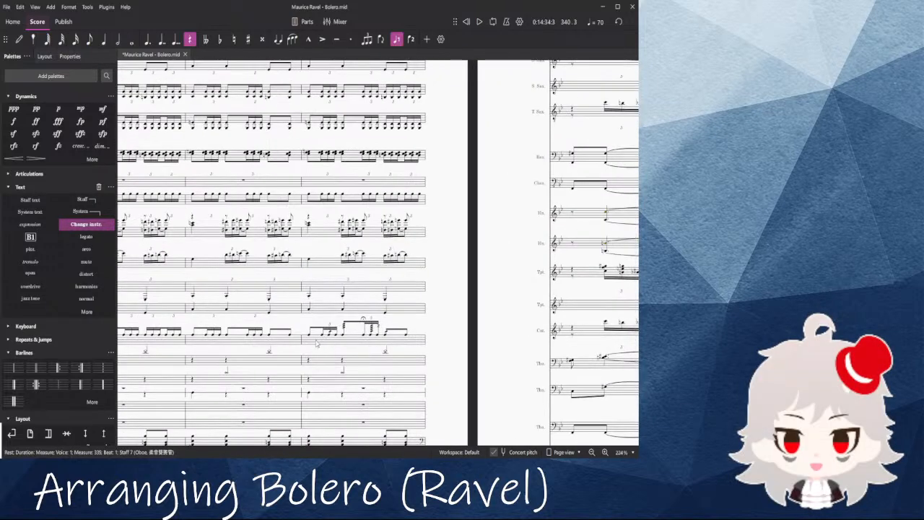
pyautogui.click(315, 342)
pyautogui.press('space')
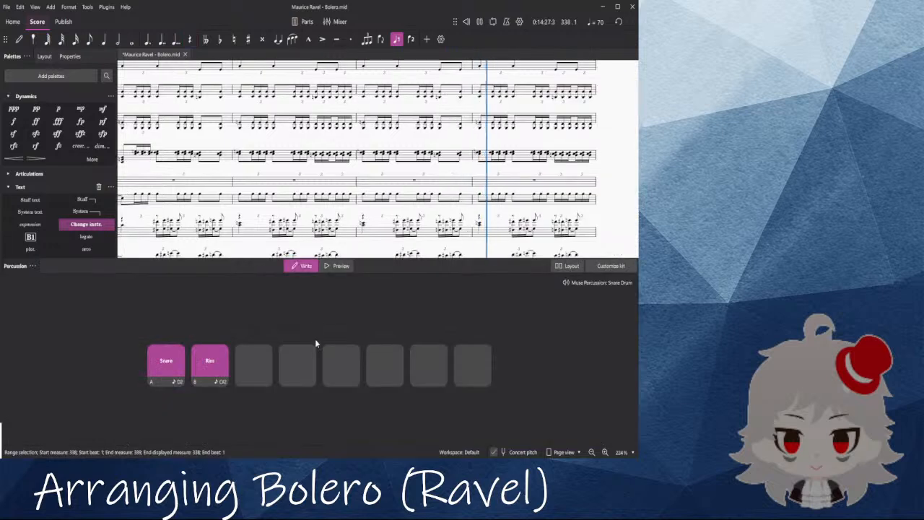
pyautogui.click(333, 22)
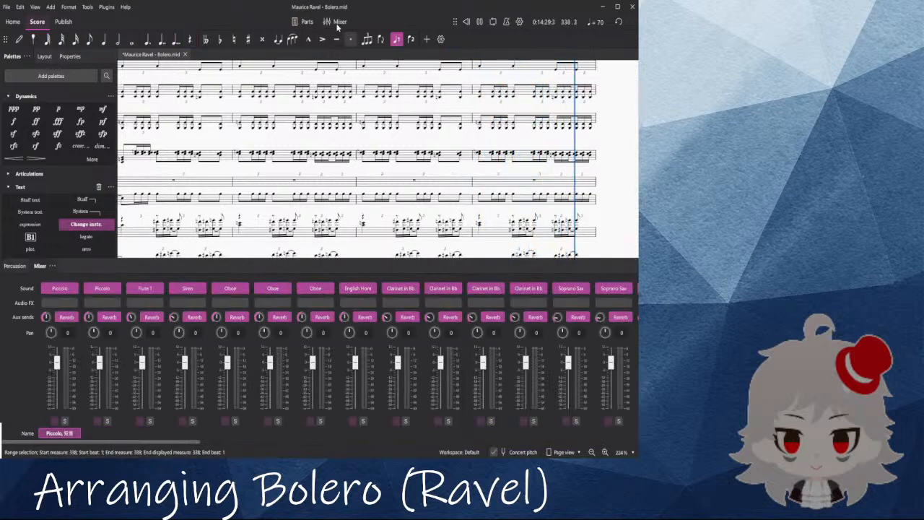
pyautogui.click(339, 22)
pyautogui.scroll(-4, 371, 184)
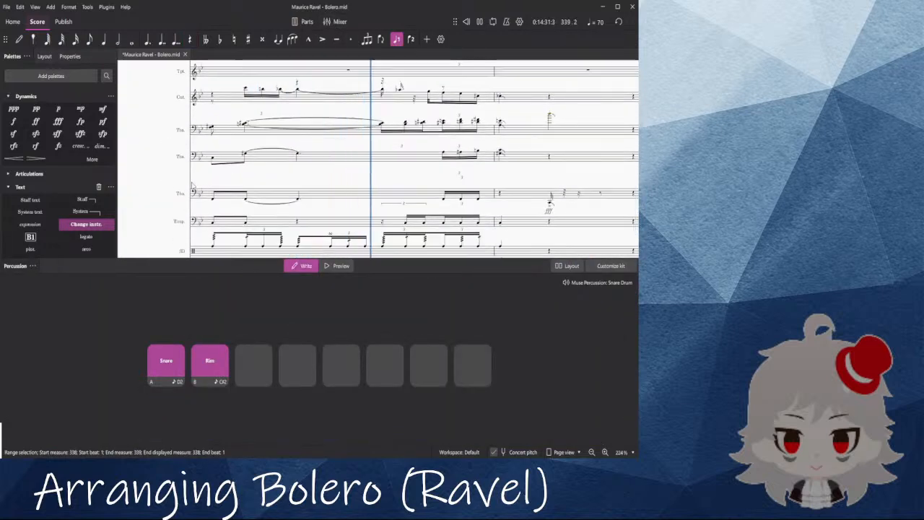
pyautogui.moveTo(270, 155); pyautogui.dragTo(523, 155)
pyautogui.press('space')
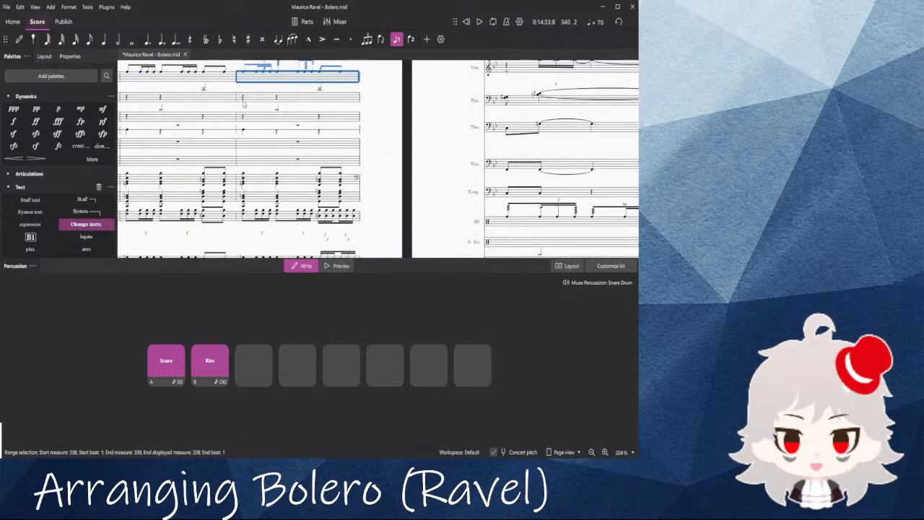
# Step: Replay the opening of measure 338 from the first violin note
pyautogui.click(243, 215)
pyautogui.press('space')
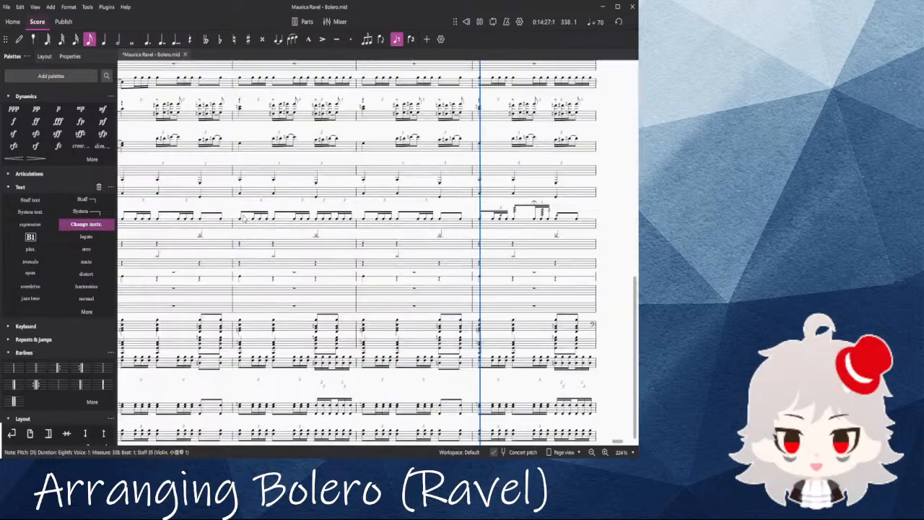
pyautogui.press('space')
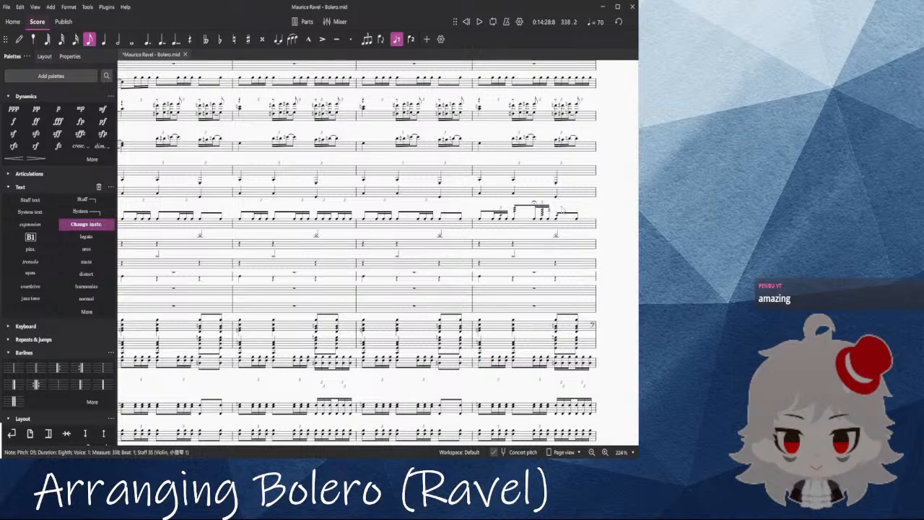
# Step: Play from the trumpet part in measure 338 through the last measure and examine the woodwind staves on page 54
pyautogui.moveTo(615, 215); pyautogui.dragTo(420, 331)
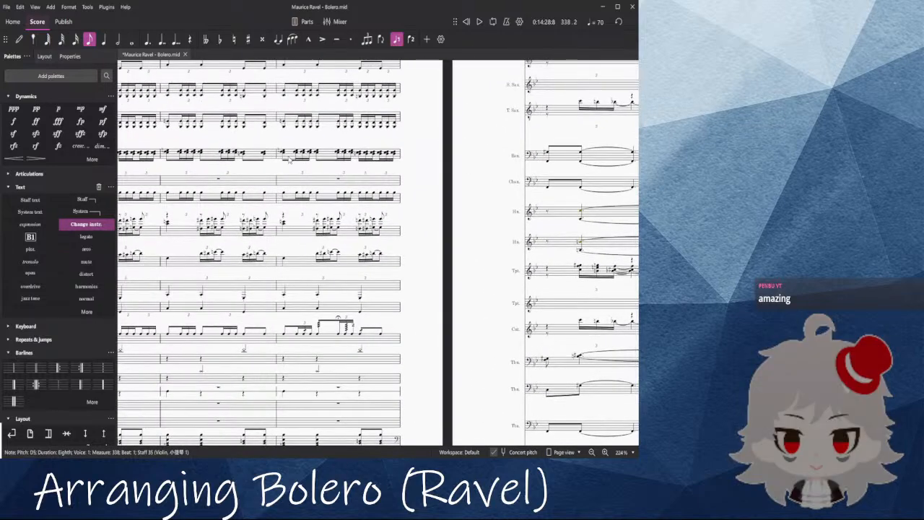
pyautogui.press('space')
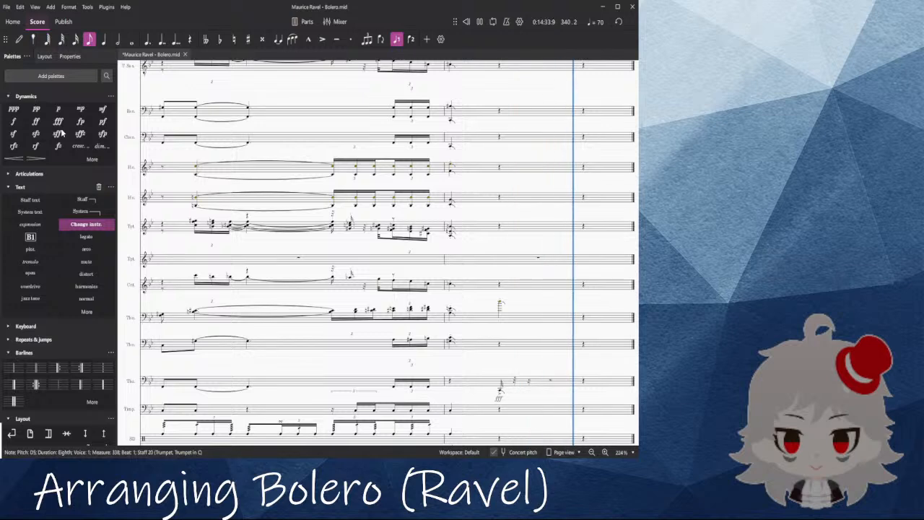
pyautogui.scroll(4, 484, 318)
pyautogui.scroll(5, 484, 318)
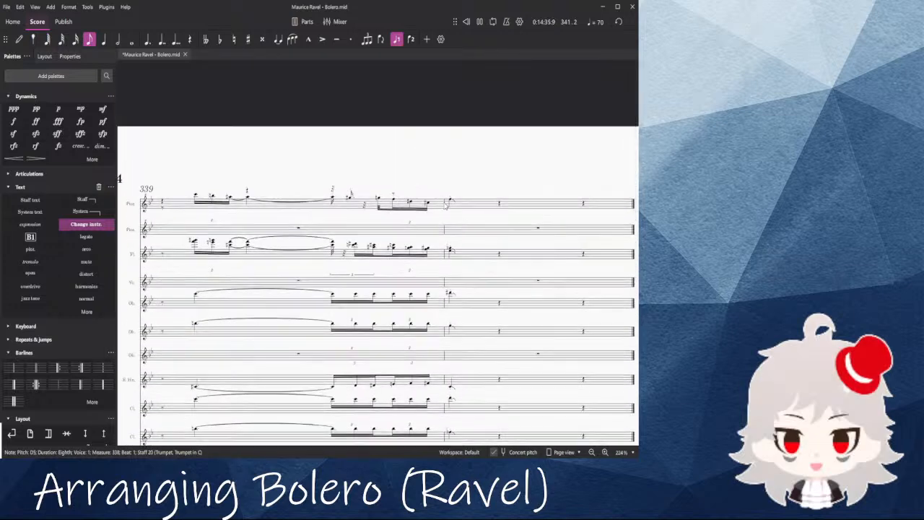
# Step: Audition the woodwind notes on beat 1 of measure 340 and play from the flute note on beat 3 of measure 339
pyautogui.click(450, 201)
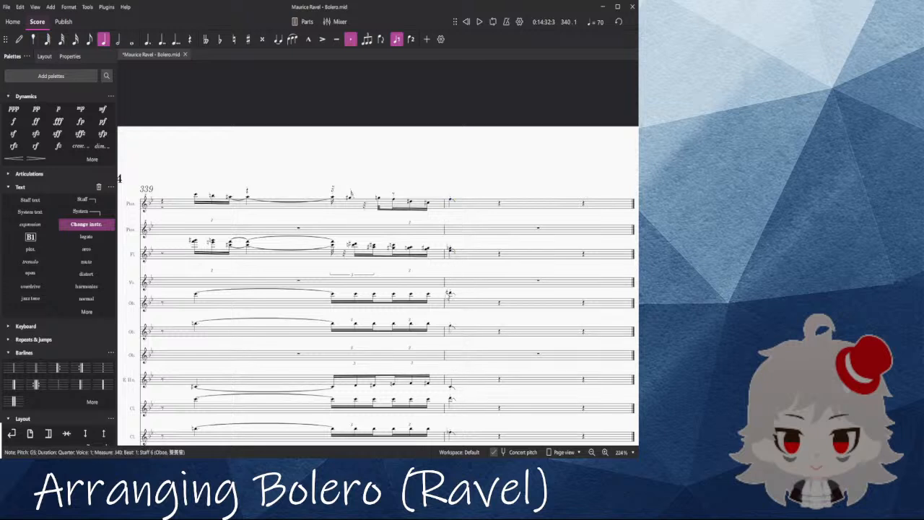
pyautogui.click(450, 250)
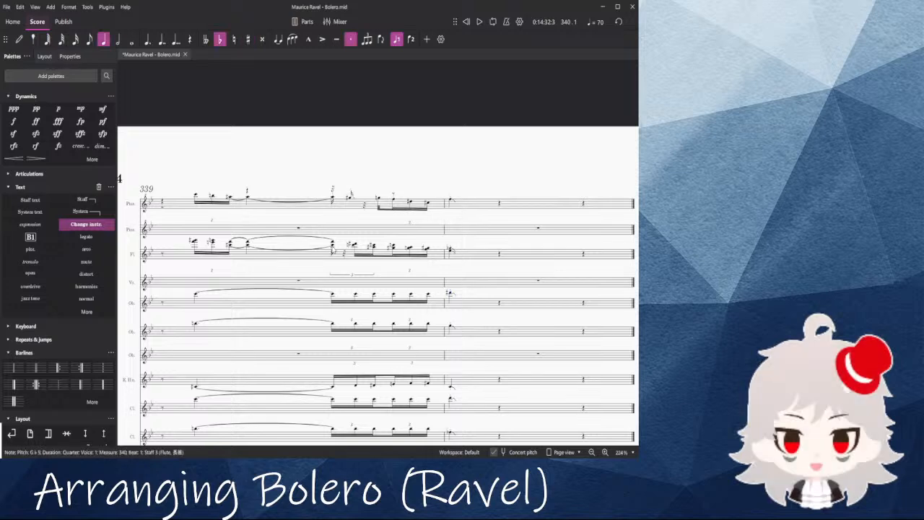
pyautogui.click(334, 250)
pyautogui.press('space')
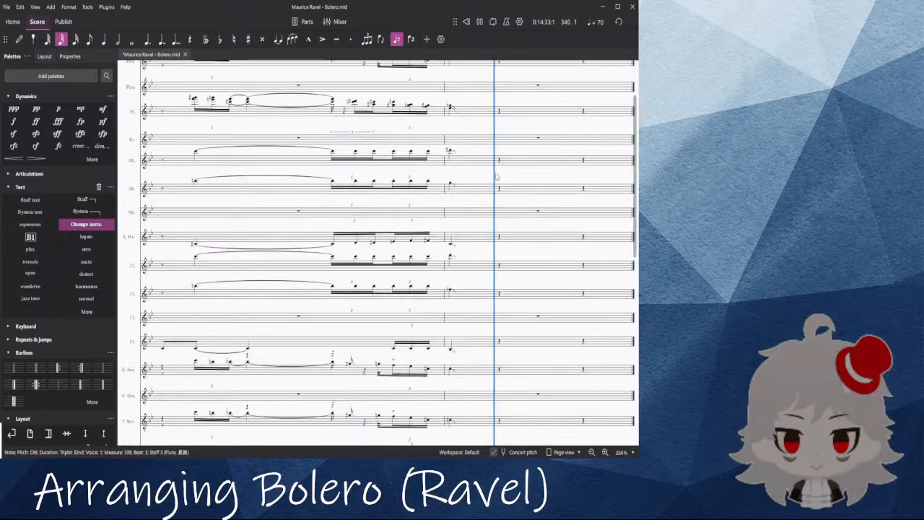
# Step: Remove the high trombone note on beat 2 of measure 340 and replay the ending from the trombone's first note in measure 339
pyautogui.scroll(-5, 498, 289)
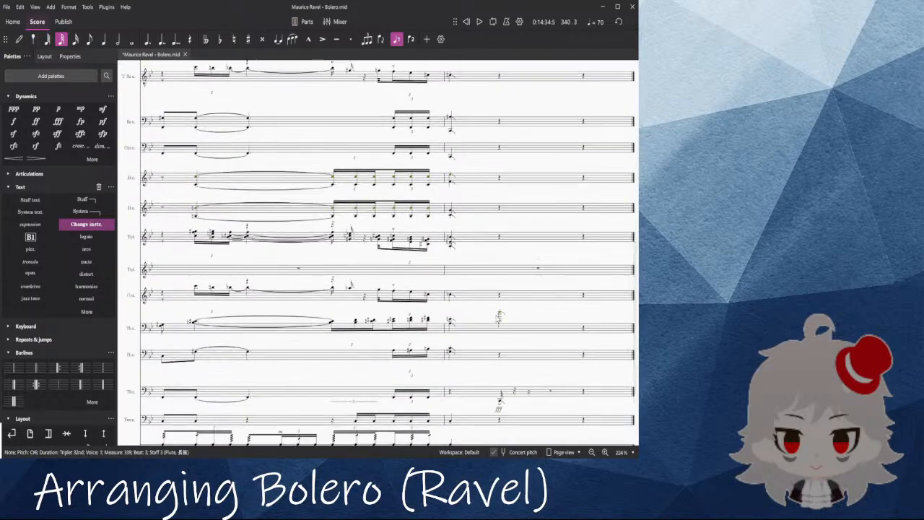
pyautogui.click(499, 316)
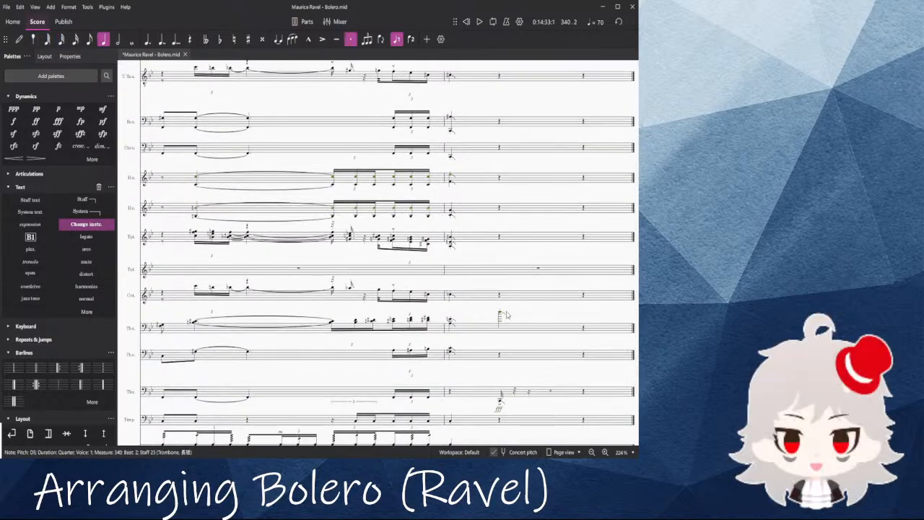
pyautogui.hotkey('ctrl', 'Down')
pyautogui.hotkey('ctrl', 'Down')
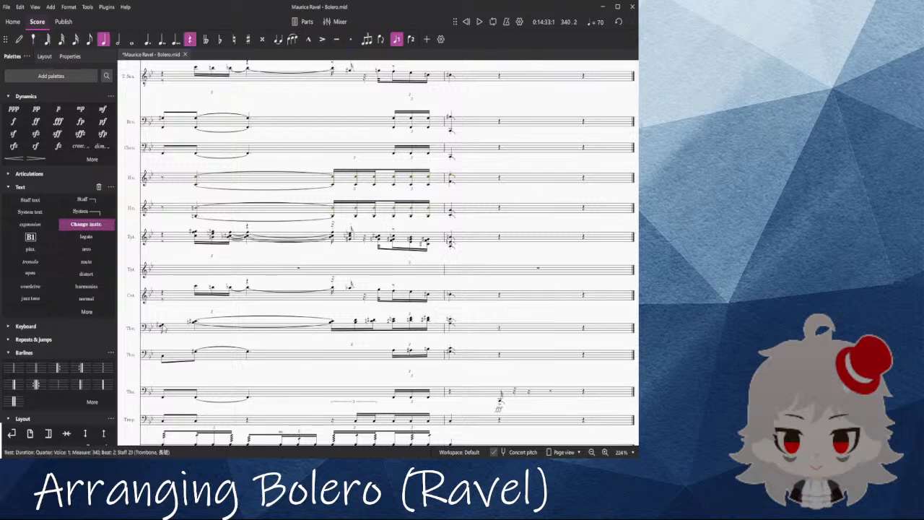
pyautogui.click(165, 328)
pyautogui.press('space')
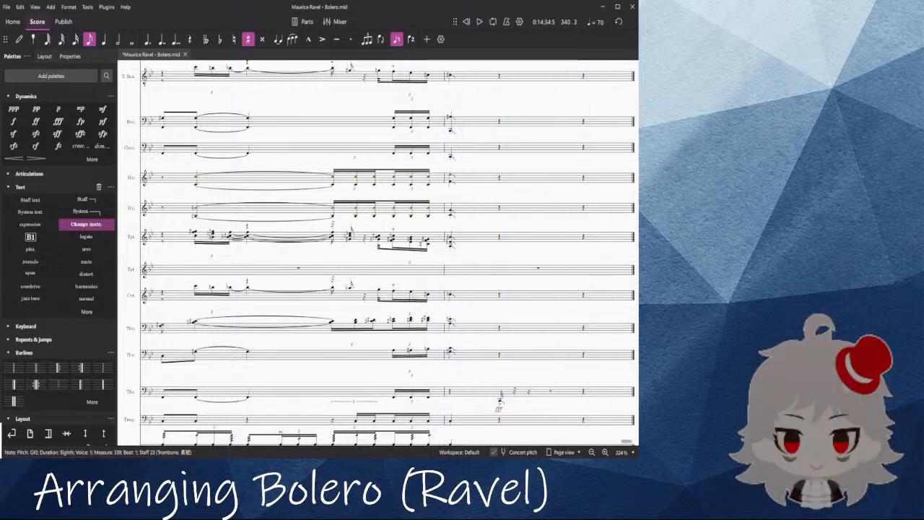
# Step: Move the tuba's 32nd-note C2 with its fff marking to beat 3 of measure 340 and play the ending
pyautogui.click(499, 402)
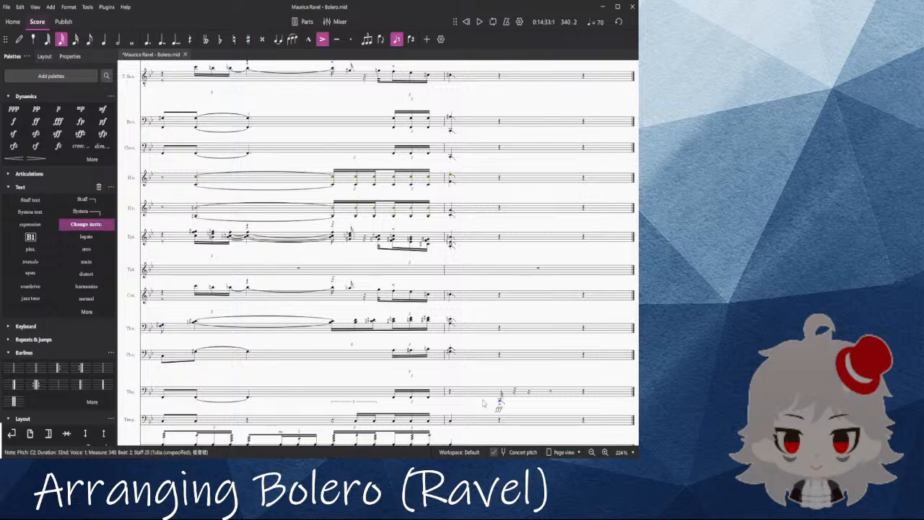
pyautogui.keyDown('shift'); pyautogui.click(450, 394); pyautogui.keyUp('shift')
pyautogui.press('Delete')
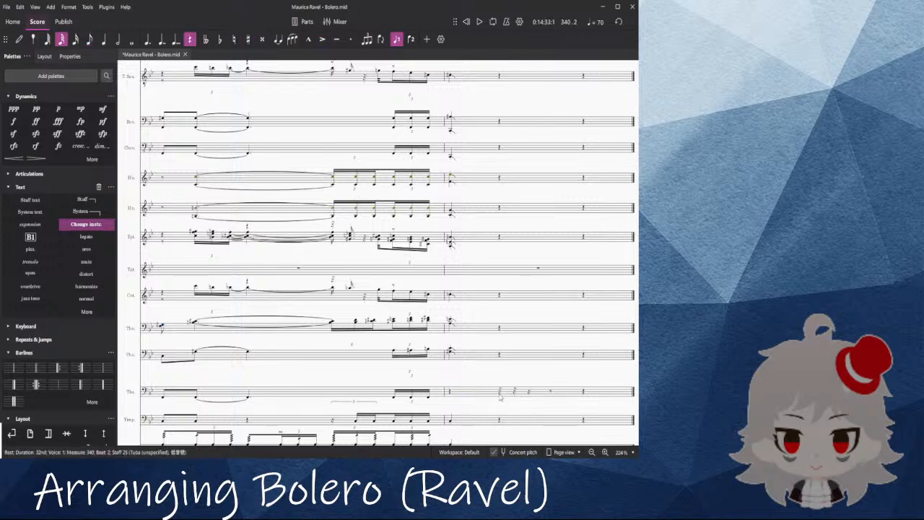
pyautogui.hotkey('ctrl', 'v')
pyautogui.press('space')
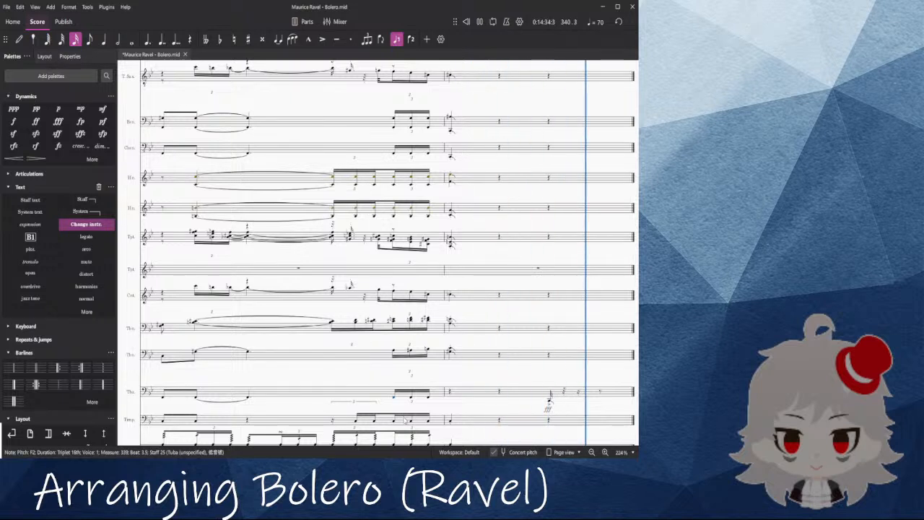
# Step: Lengthen the tuba's fff note on beat 3 of measure 340 to a quarter note and replay from the tuba triplet in measure 339
pyautogui.click(549, 398)
pyautogui.click(453, 396)
pyautogui.press('space')
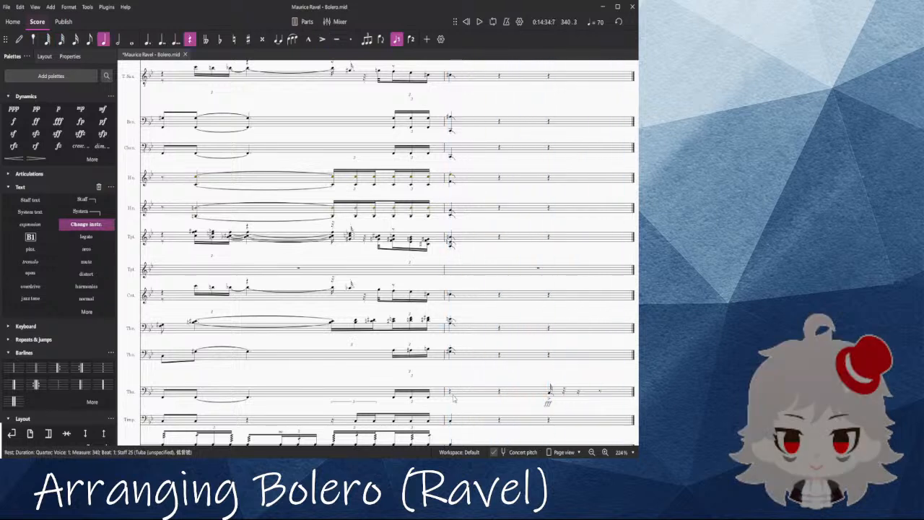
pyautogui.press('Right')
pyautogui.press('Right')
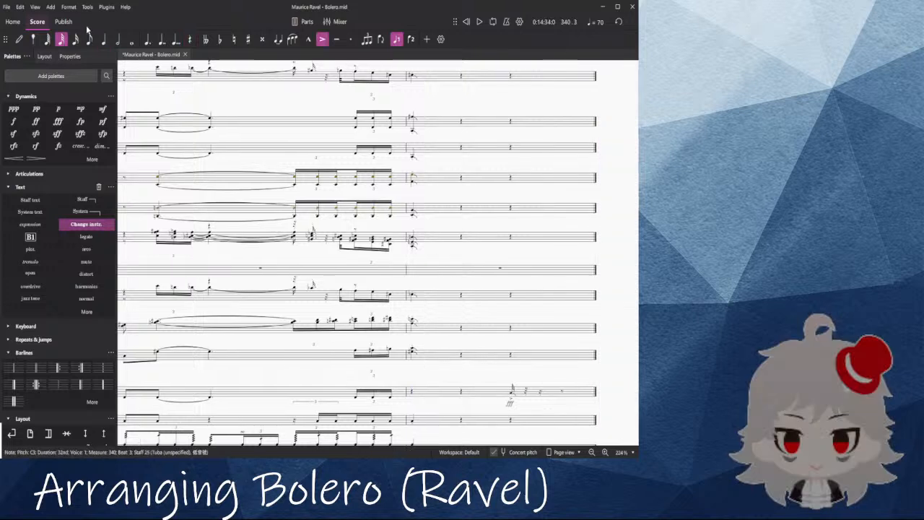
pyautogui.click(100, 39)
pyautogui.press('Left')
pyautogui.press('Left')
pyautogui.press('Left')
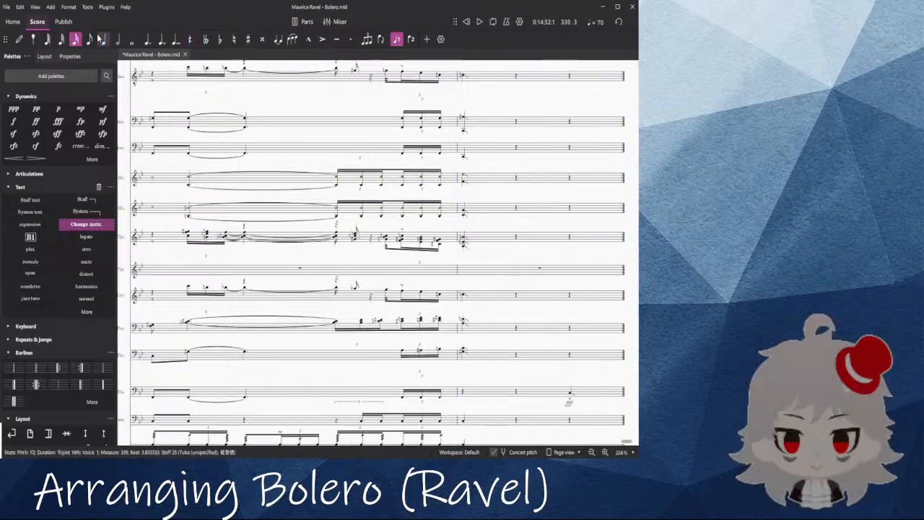
pyautogui.press('space')
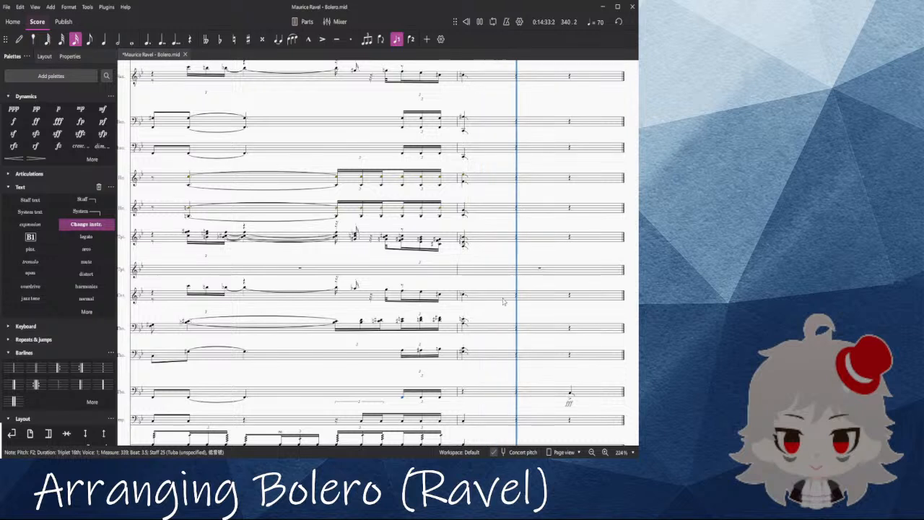
# Step: Move the tuba's quarter note with its fff marking to beat 2.5 of measure 340 and play the ending
pyautogui.click(569, 394)
pyautogui.click(516, 393)
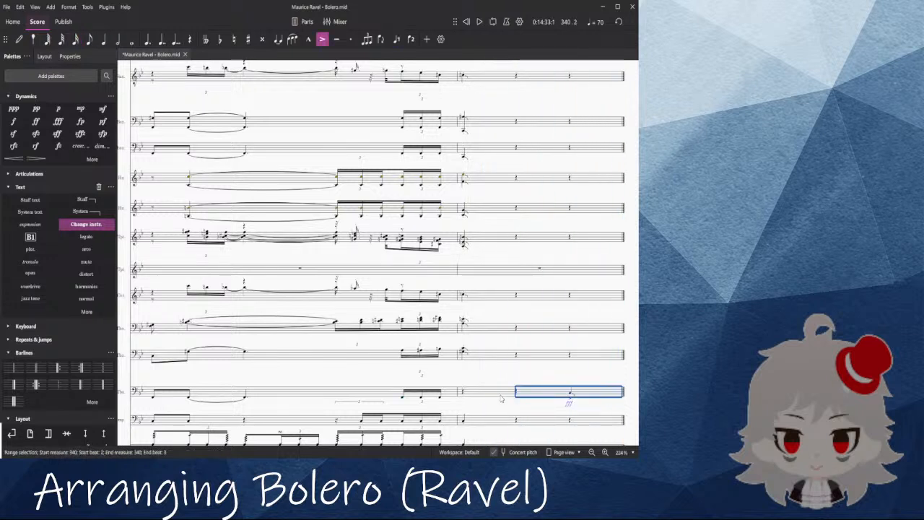
pyautogui.press('Delete')
pyautogui.click(462, 393)
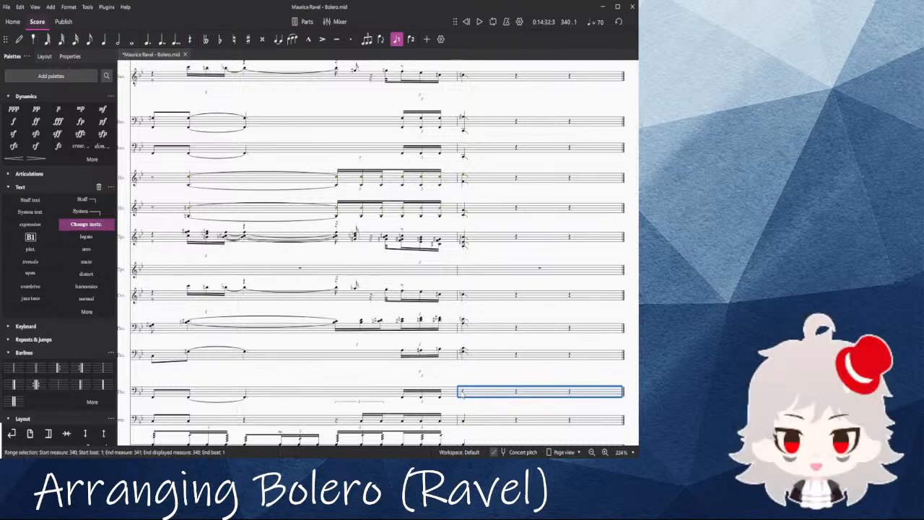
pyautogui.click(466, 393)
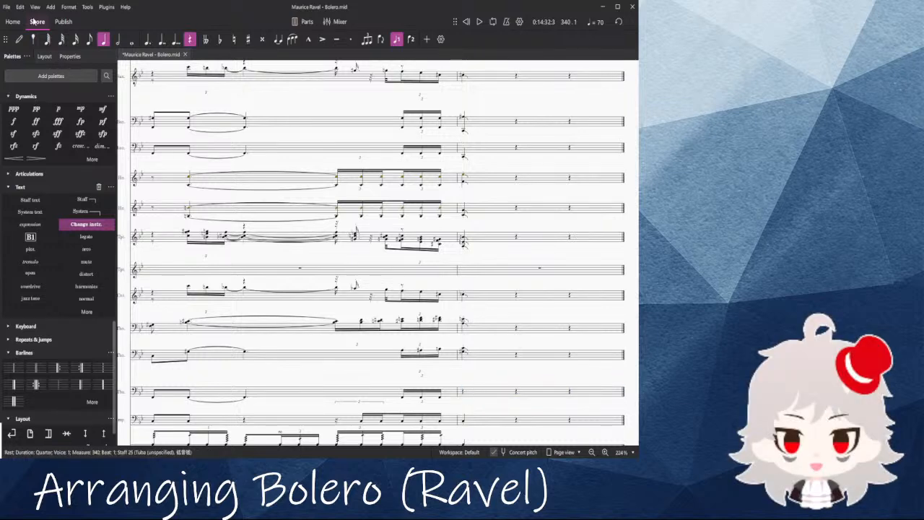
pyautogui.click(88, 39)
pyautogui.click(486, 393)
pyautogui.hotkey('ctrl', 'v')
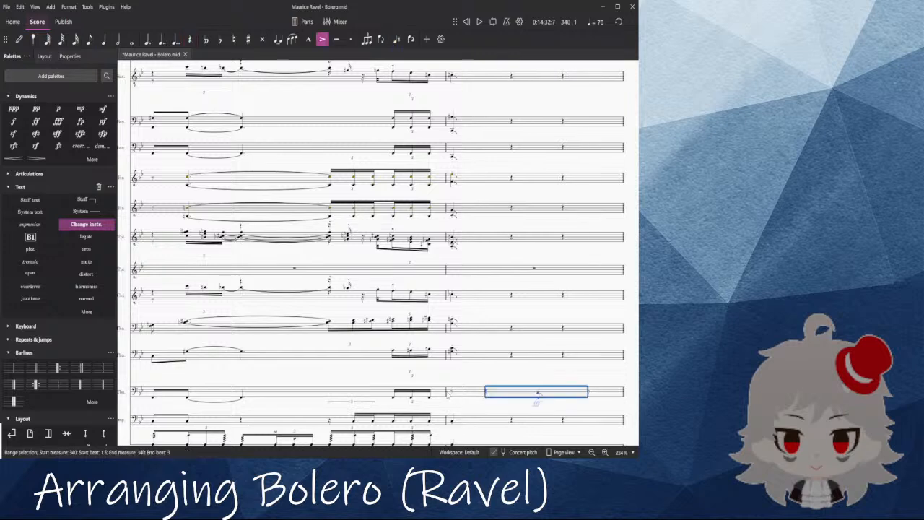
pyautogui.press('space')
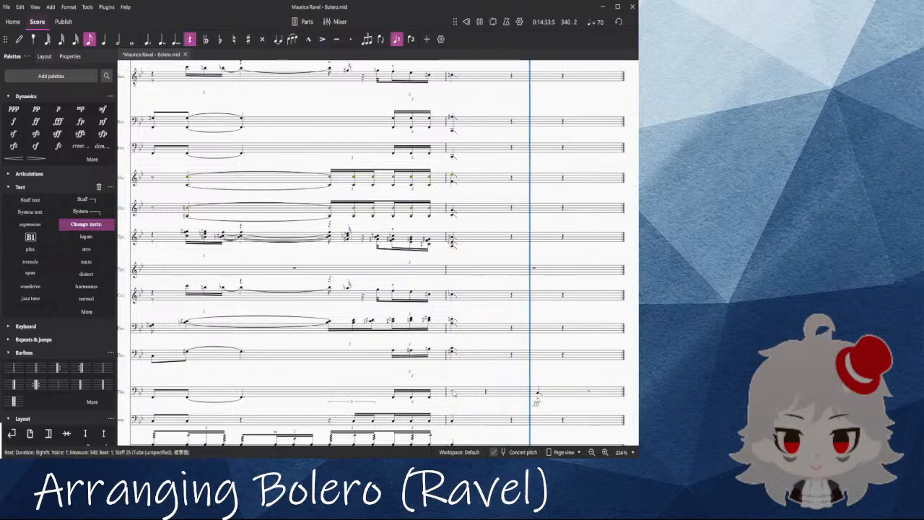
pyautogui.press('space')
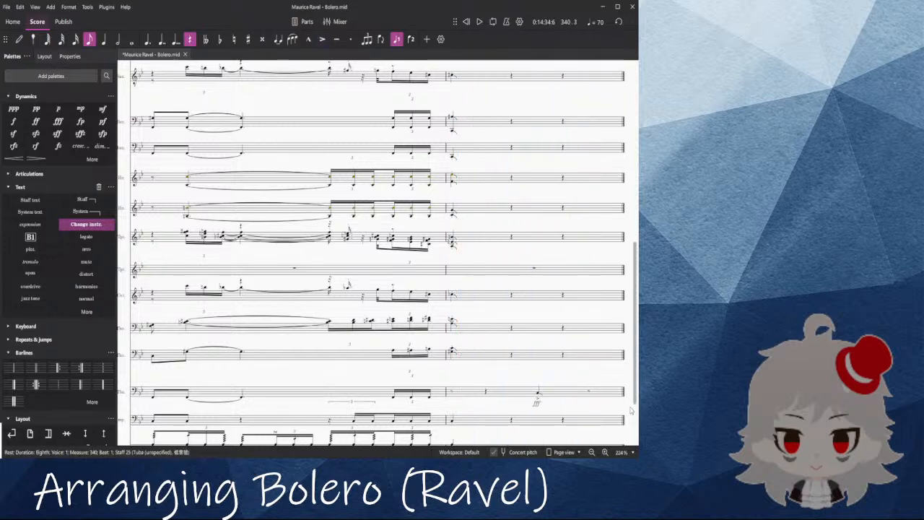
# Step: Enter a low eighth-note E♭1 on beat 3.5 of the tuba's measure 340
pyautogui.keyDown('ctrl'); pyautogui.scroll(6, 577, 390); pyautogui.keyUp('ctrl')
pyautogui.press('n')
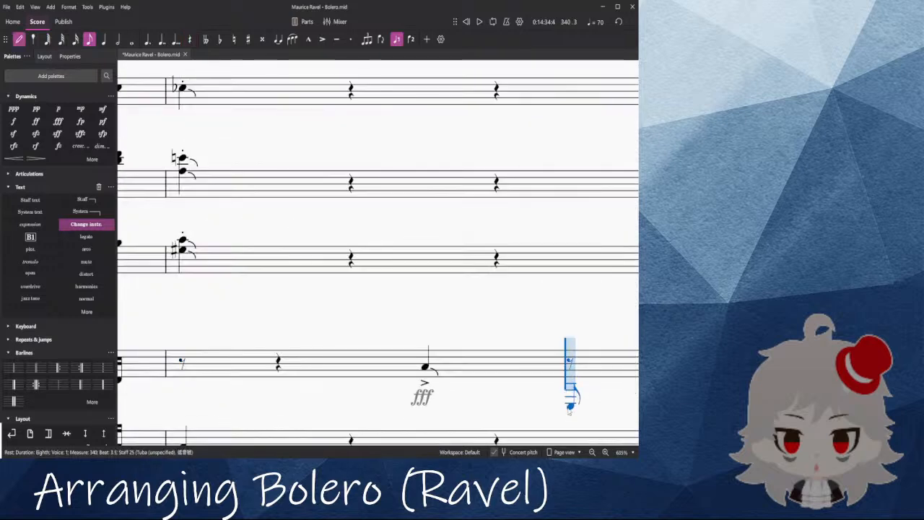
pyautogui.click(570, 407)
pyautogui.press('Escape')
# Step: Add a wavy glissando from the tuba's quarter note down to the low eighth note and play measure 340
pyautogui.press('Left')
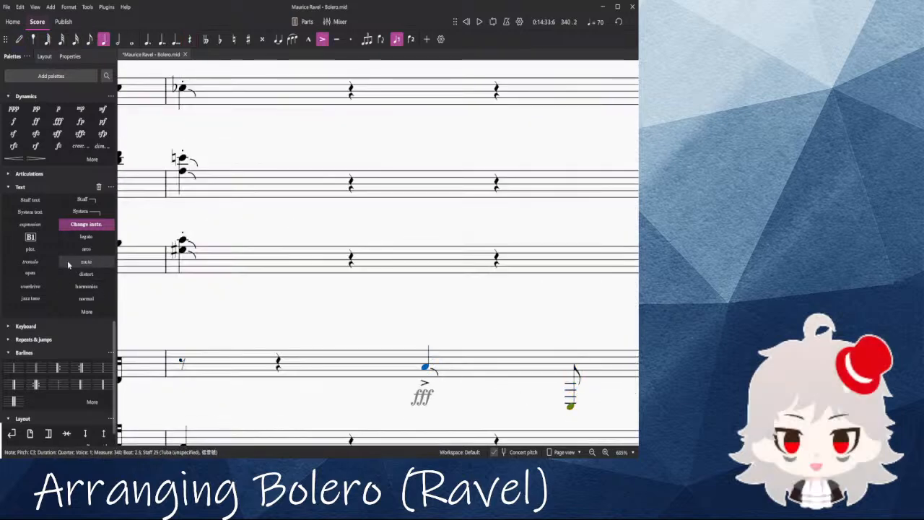
pyautogui.scroll(8, 72, 263)
pyautogui.scroll(10, 58, 303)
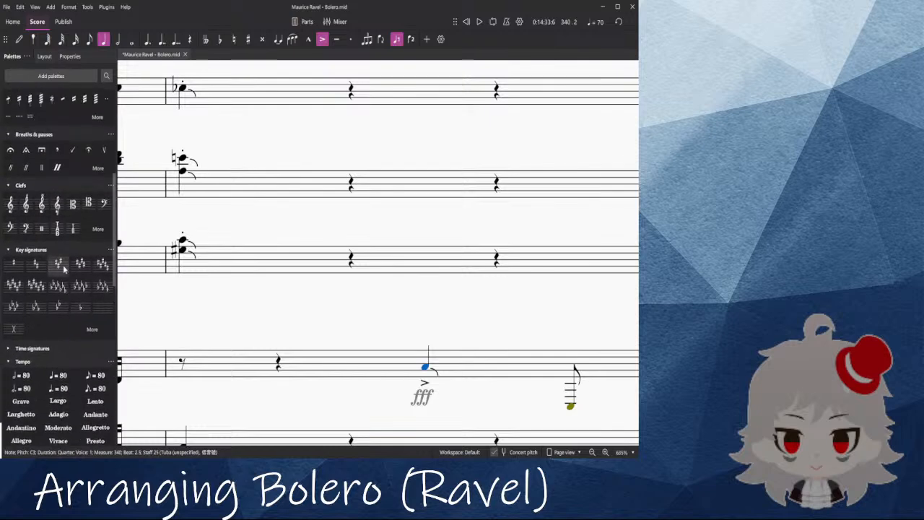
pyautogui.click(29, 290)
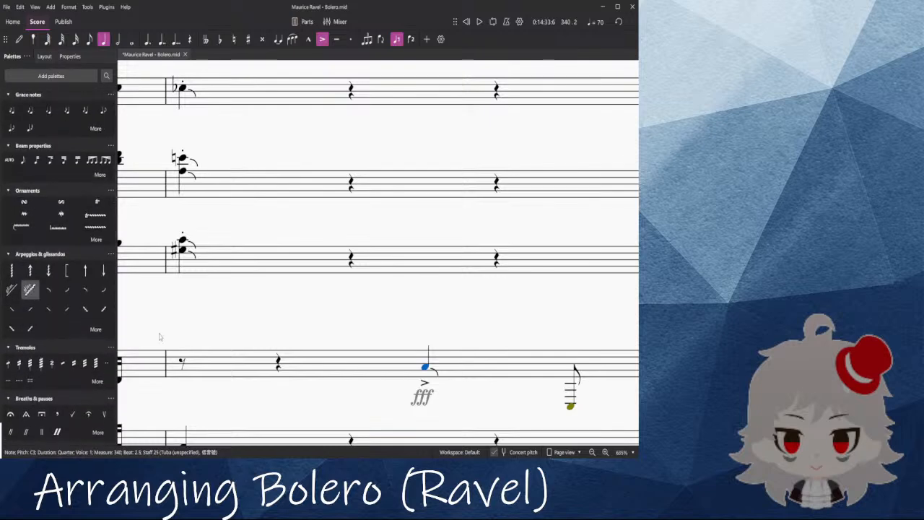
pyautogui.click(182, 363)
pyautogui.press('space')
pyautogui.scroll(-6, 320, 322)
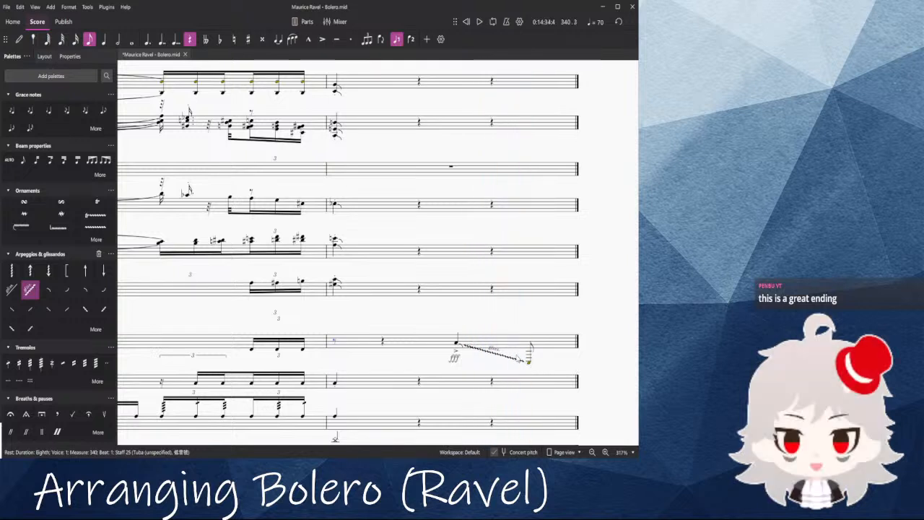
# Step: Move the tuba's glissando figure with its fff to start on beat 1.5 of measure 340 and replay from the triplet in measure 339
pyautogui.click(528, 362)
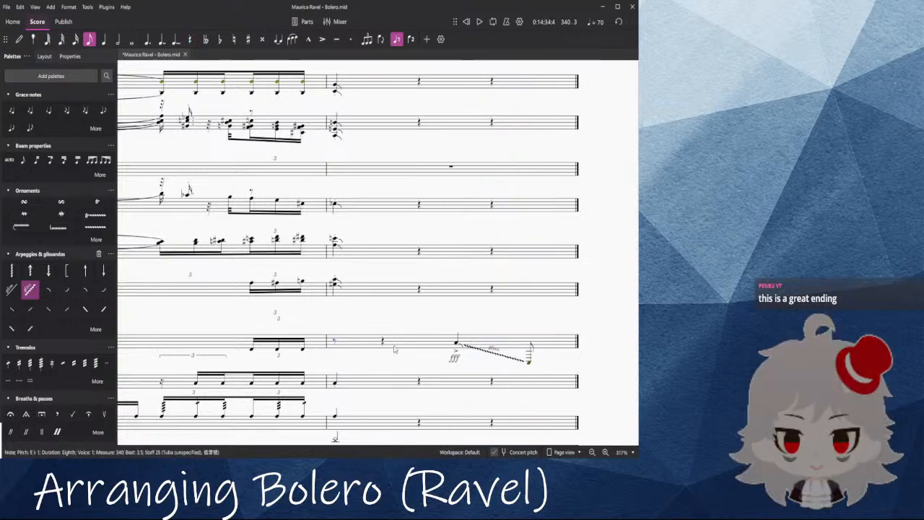
pyautogui.keyDown('shift'); pyautogui.click(457, 344); pyautogui.keyUp('shift')
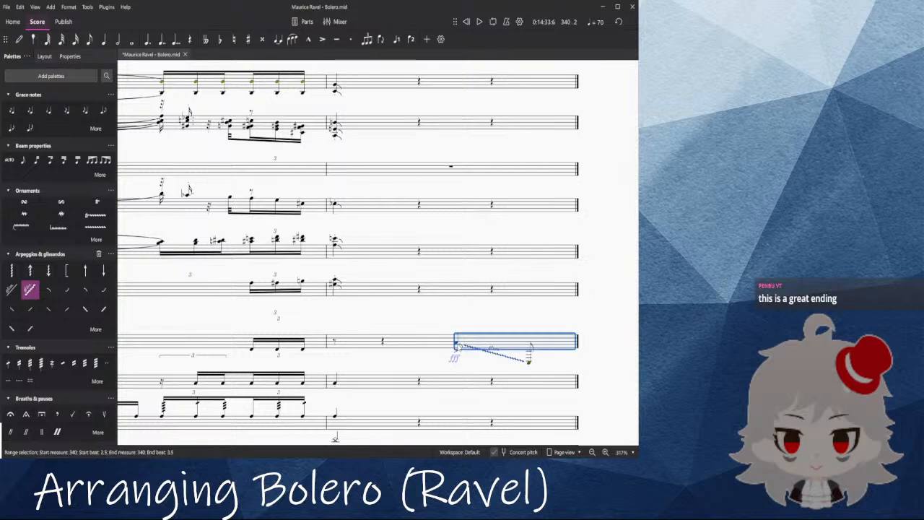
pyautogui.press('Delete')
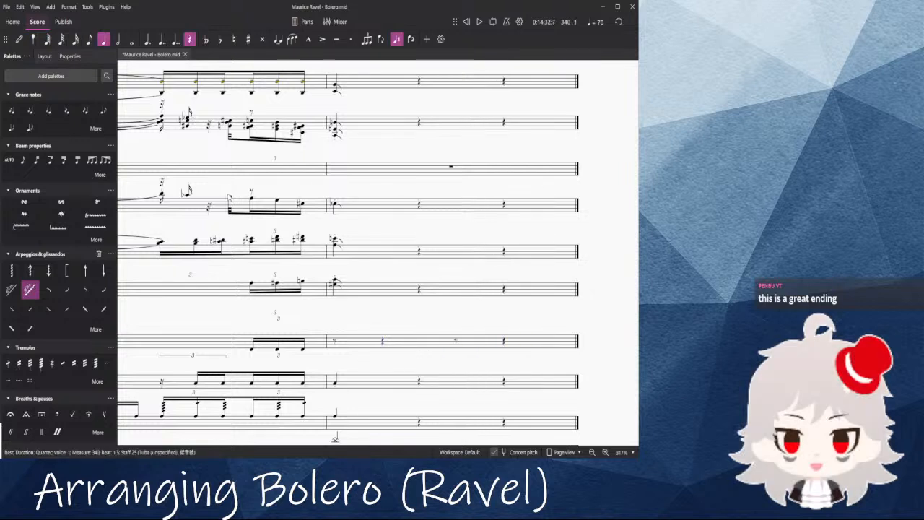
pyautogui.press('4')
pyautogui.hotkey('ctrl', 'z')
pyautogui.hotkey('ctrl', 'z')
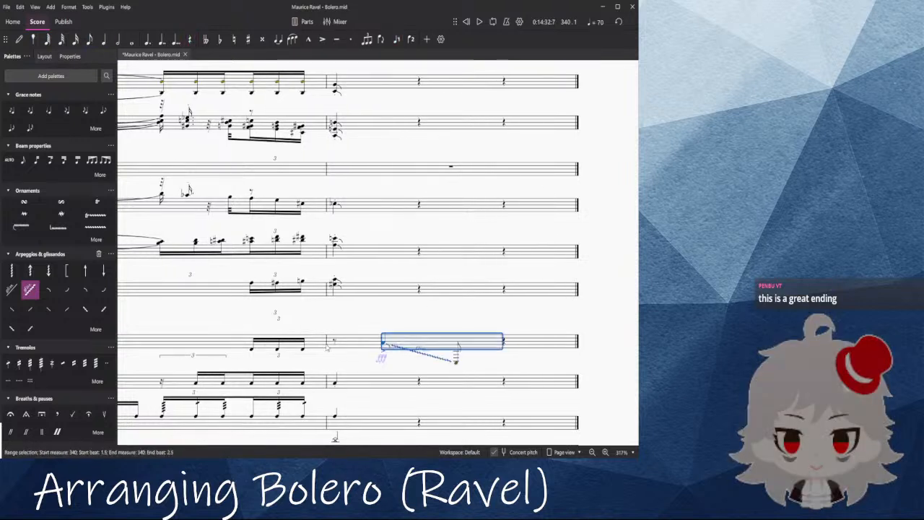
pyautogui.click(251, 352)
pyautogui.press('space')
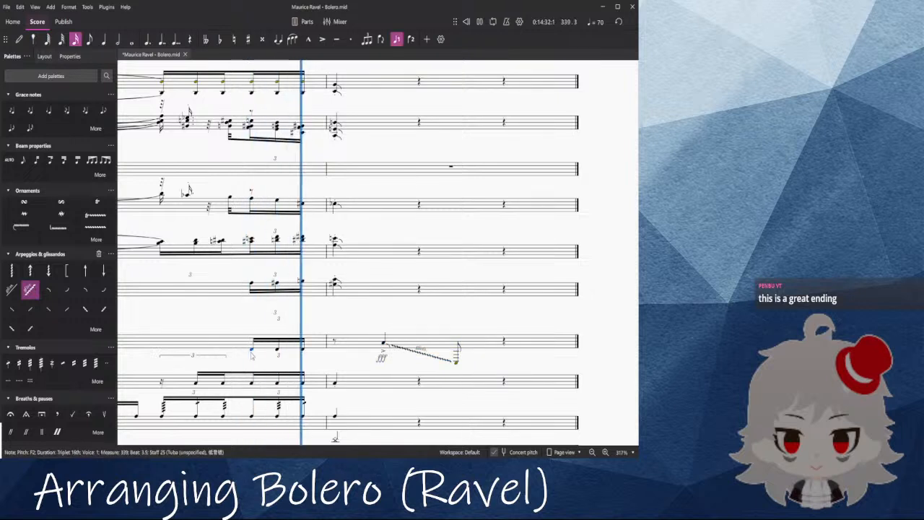
pyautogui.press('space')
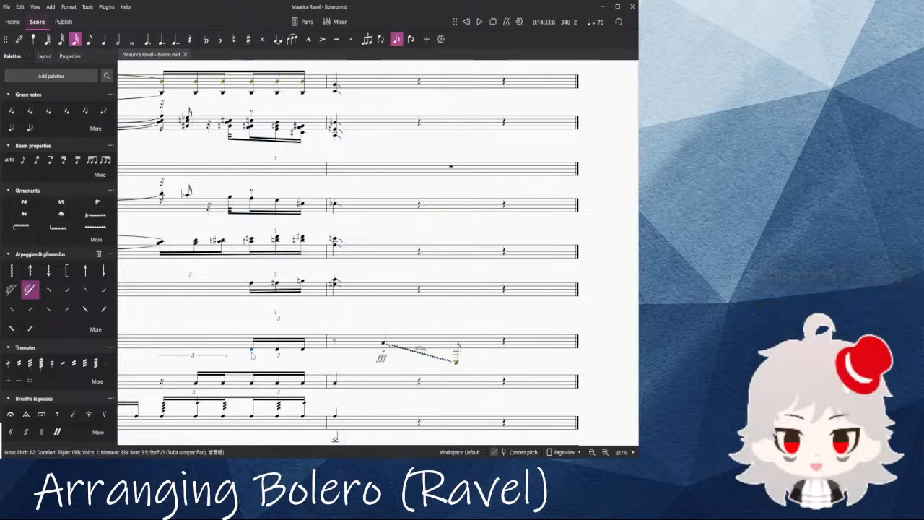
# Step: Try A1 as the end note of the tuba glissando and play the last two measures
pyautogui.click(456, 361)
pyautogui.press('a')
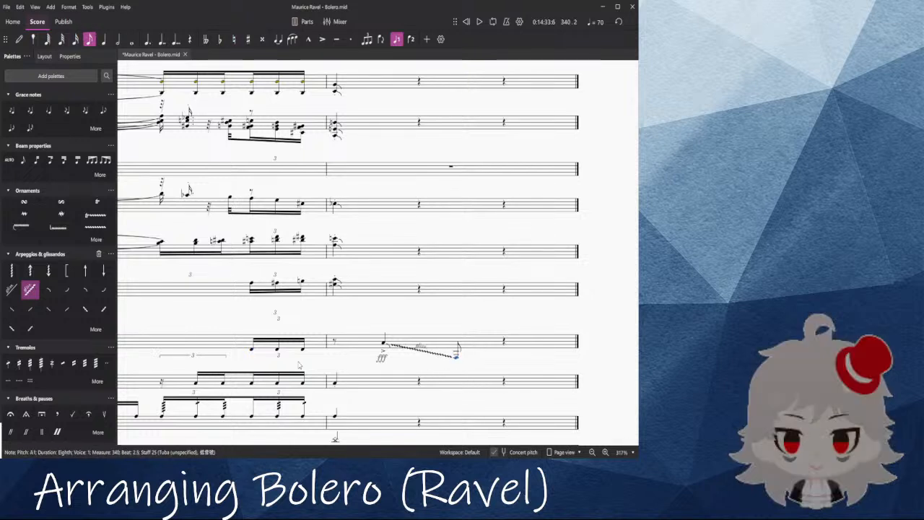
pyautogui.press('Escape')
pyautogui.press('space')
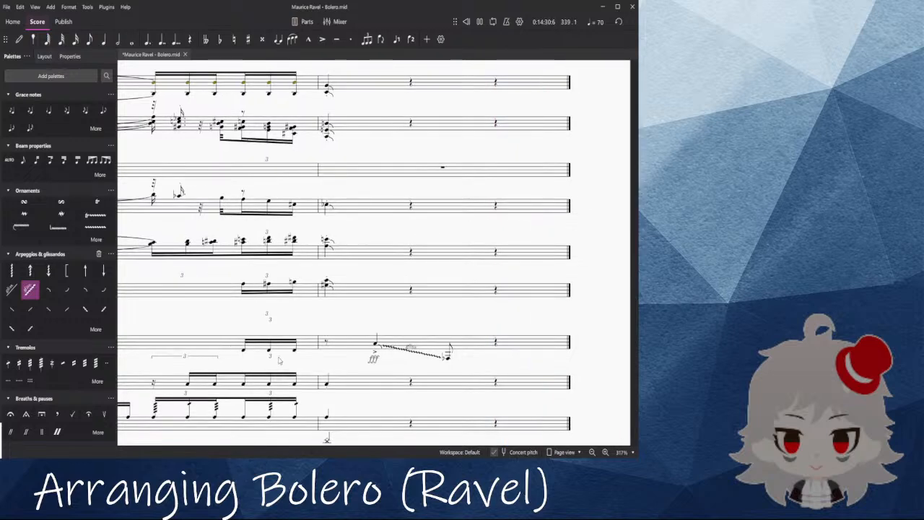
pyautogui.scroll(-2, 280, 360)
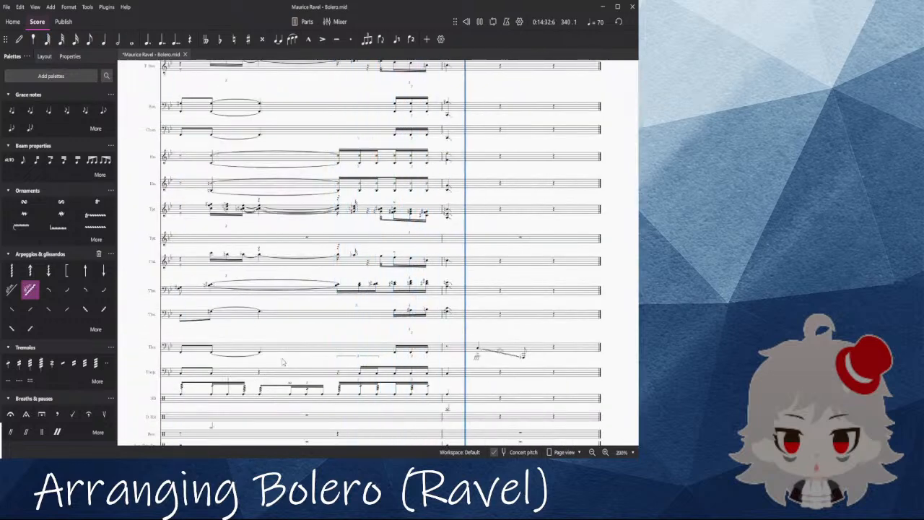
pyautogui.press('space')
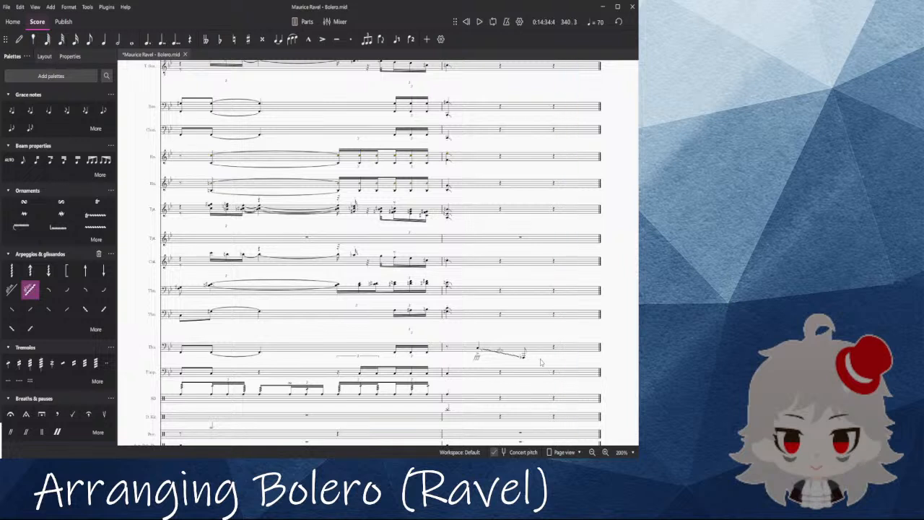
pyautogui.click(523, 359)
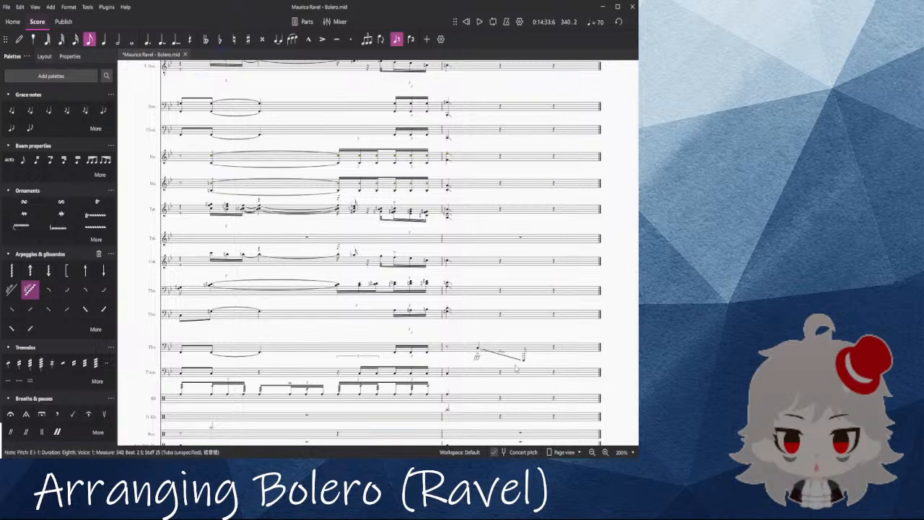
# Step: Play the tuba's measure 340 through to the end of the score
pyautogui.click(466, 351)
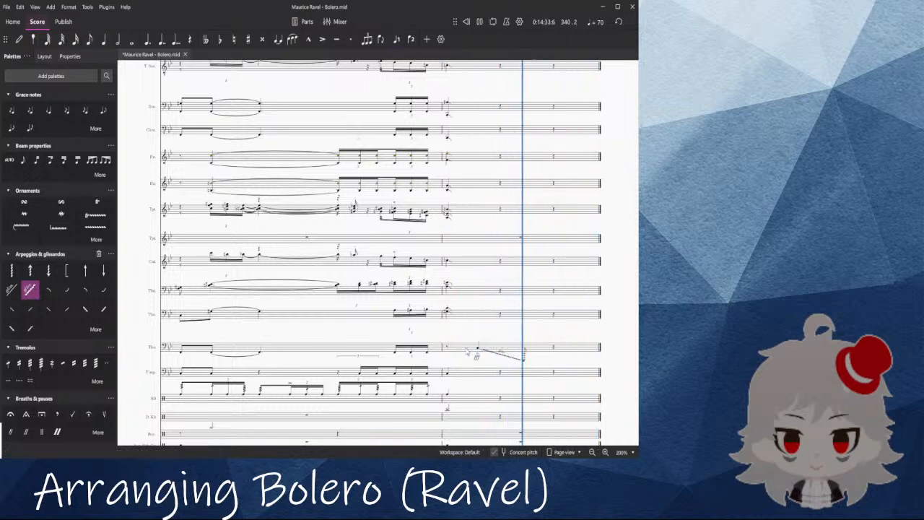
pyautogui.press('space')
pyautogui.click(470, 350)
pyautogui.press('space')
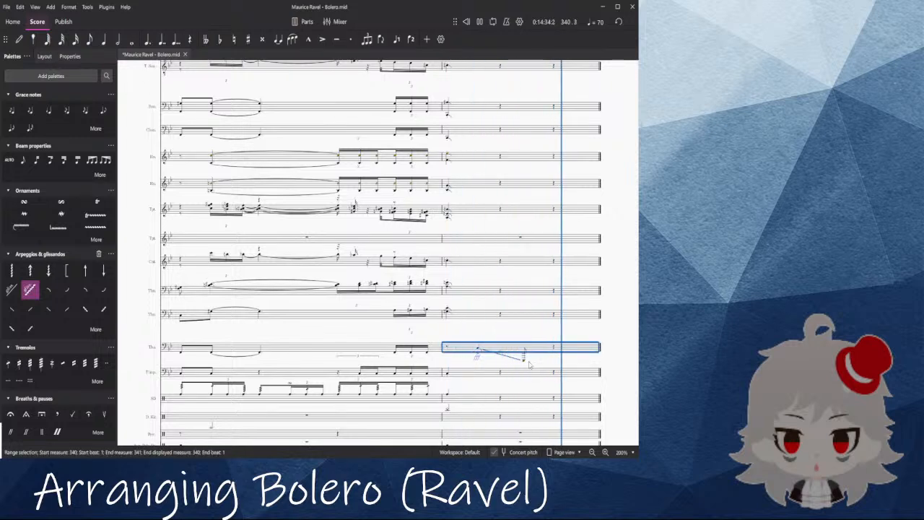
# Step: Add a crescendo hairpin under the tuba's glissando in measure 340, starting just after the fff, and play the measure
pyautogui.keyDown('ctrl'); pyautogui.scroll(3, 531, 366); pyautogui.keyUp('ctrl')
pyautogui.press('Escape')
pyautogui.click(452, 339)
pyautogui.click(452, 340)
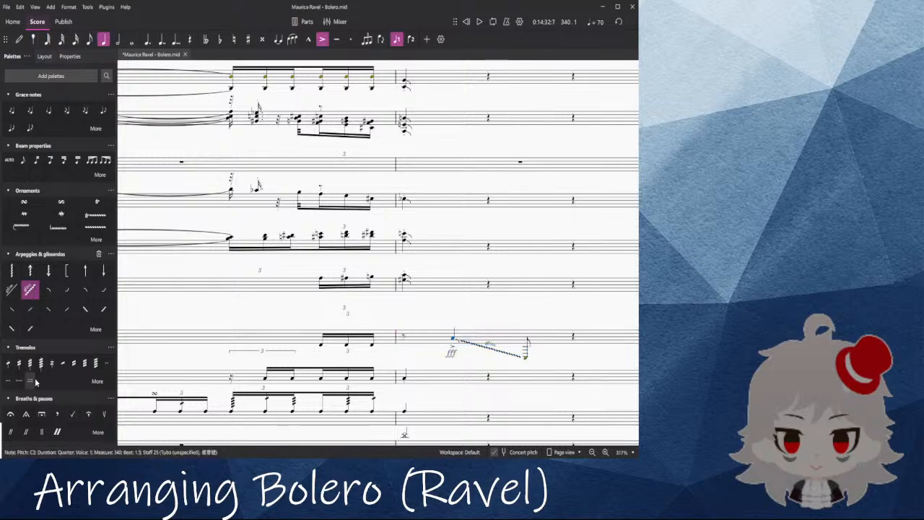
pyautogui.scroll(-8, 20, 332)
pyautogui.scroll(-8, 21, 332)
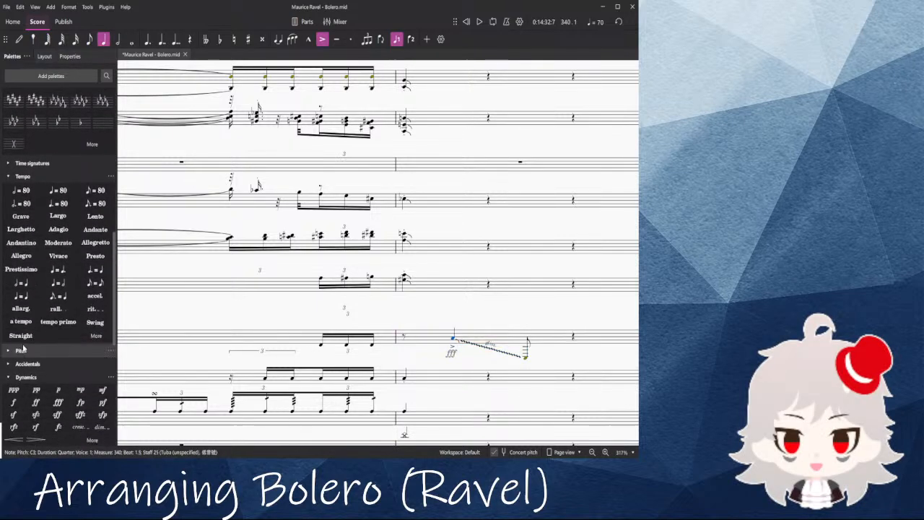
pyautogui.click(14, 344)
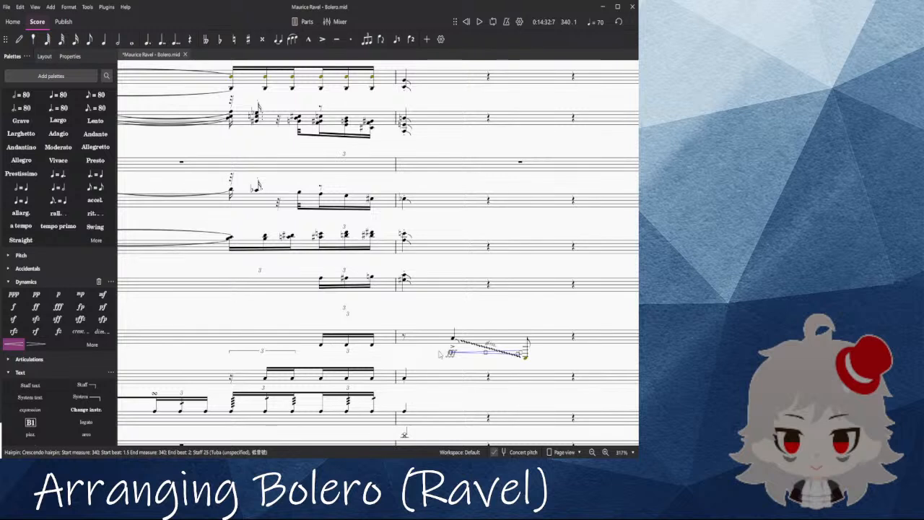
pyautogui.moveTo(451, 354); pyautogui.dragTo(462, 355)
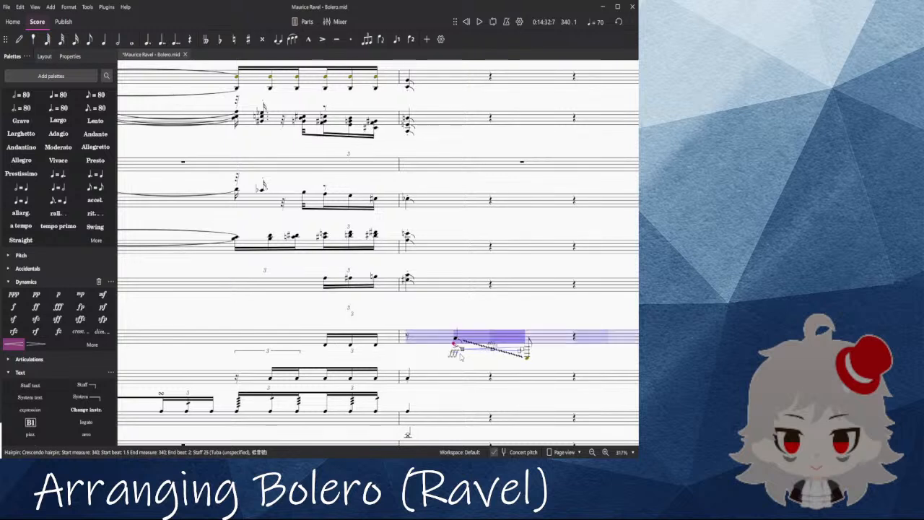
pyautogui.click(455, 354)
pyautogui.click(424, 340)
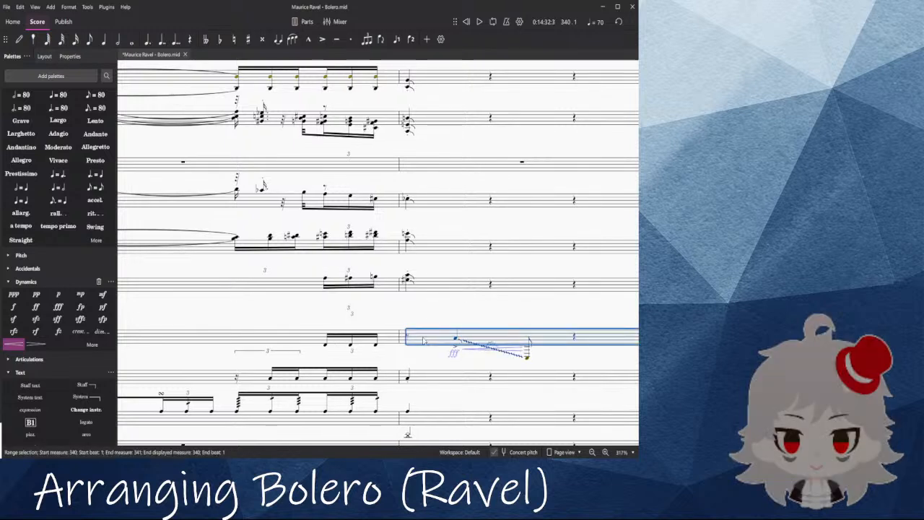
pyautogui.press('space')
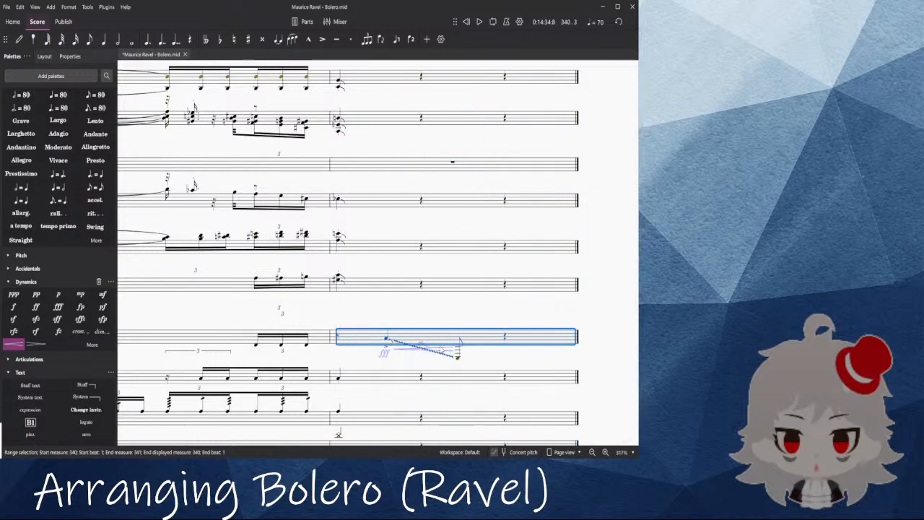
# Step: Review the instrument parts across the middle pages of the full score, from page 25 through page 32
pyautogui.click(459, 359)
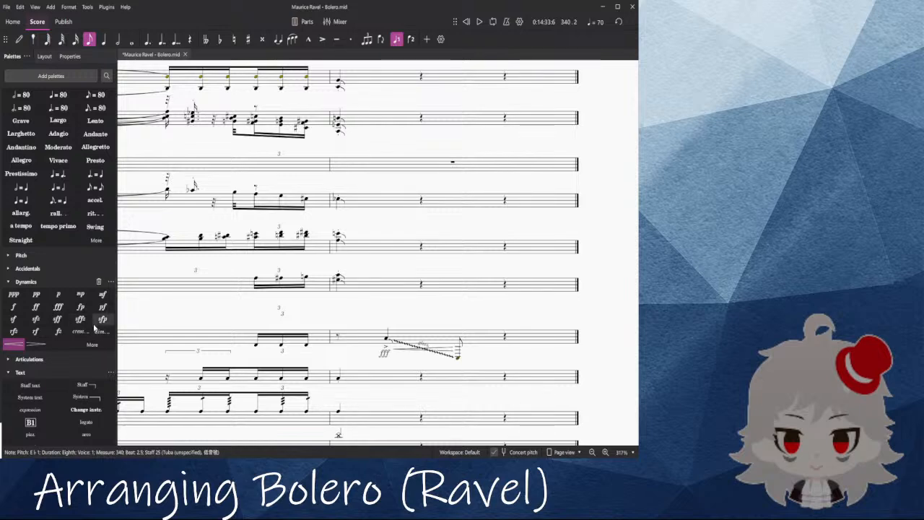
pyautogui.moveTo(210, 309); pyautogui.dragTo(563, 248)
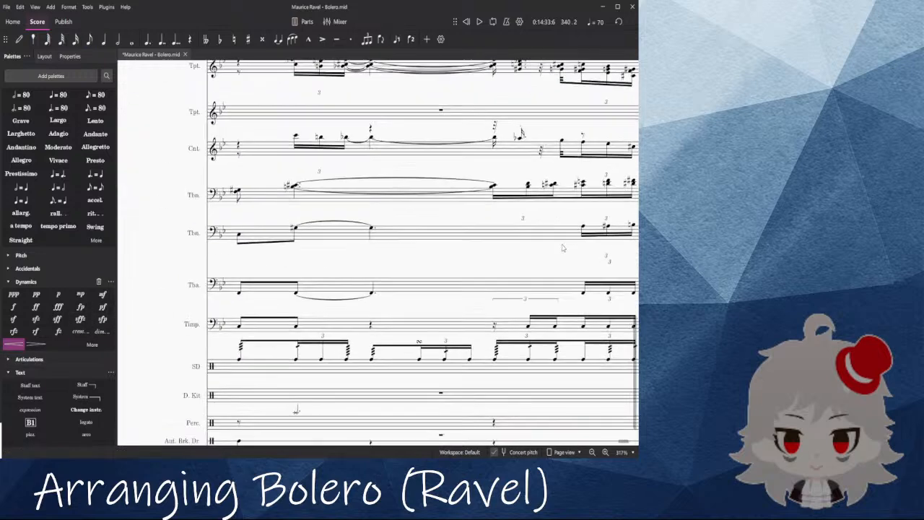
pyautogui.scroll(-8, 518, 273)
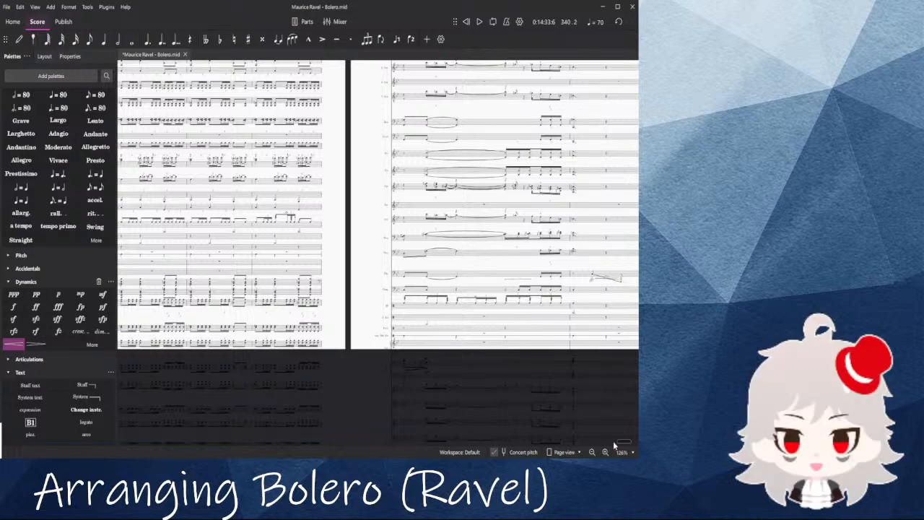
pyautogui.moveTo(626, 444); pyautogui.dragTo(354, 447)
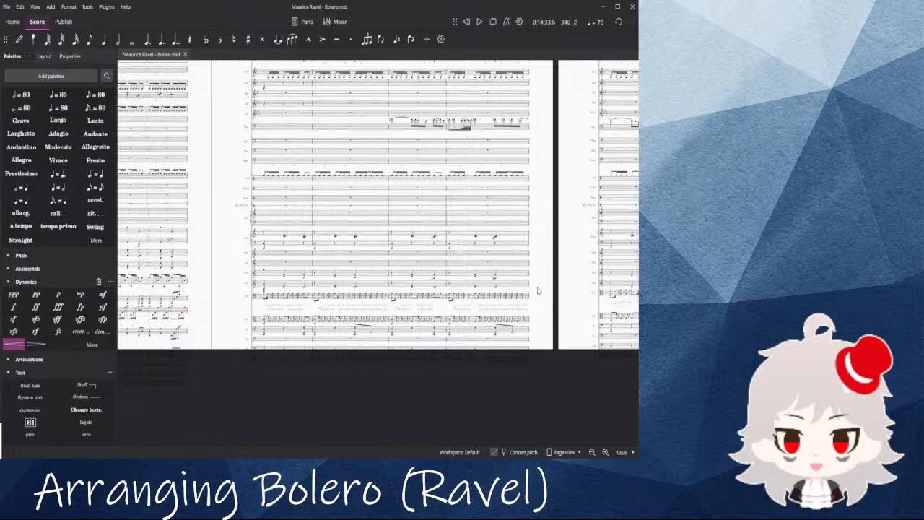
pyautogui.moveTo(562, 215); pyautogui.dragTo(348, 440)
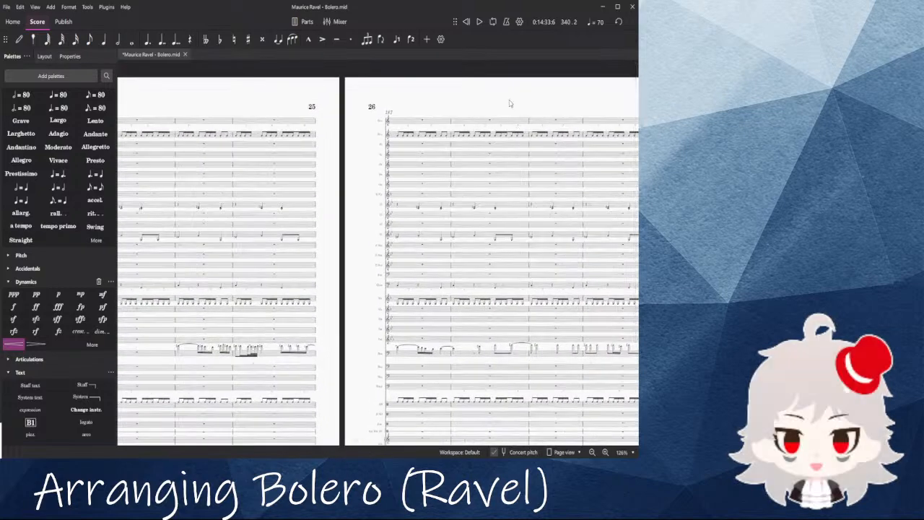
pyautogui.moveTo(576, 98); pyautogui.dragTo(227, 90)
pyautogui.moveTo(518, 83); pyautogui.dragTo(9, 119)
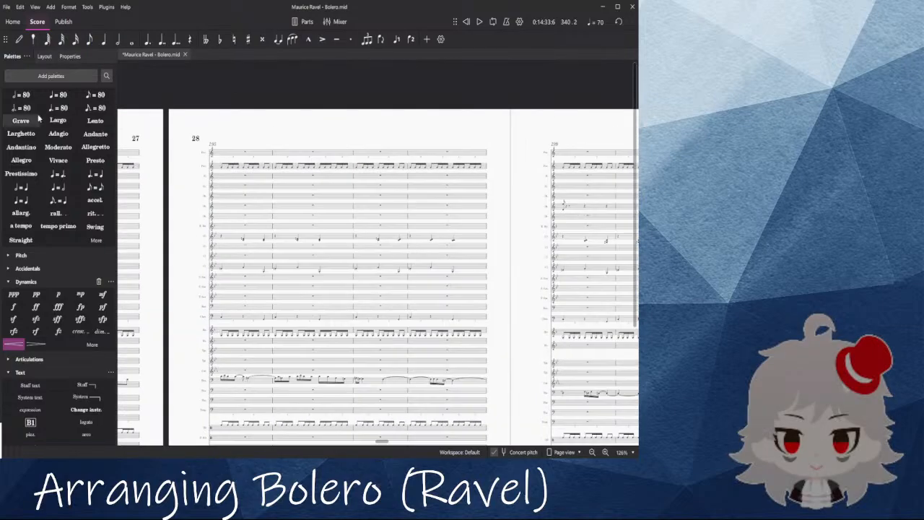
pyautogui.hscroll(10, 543, 107)
pyautogui.moveTo(531, 78); pyautogui.dragTo(196, 99)
pyautogui.moveTo(428, 115); pyautogui.dragTo(253, 109)
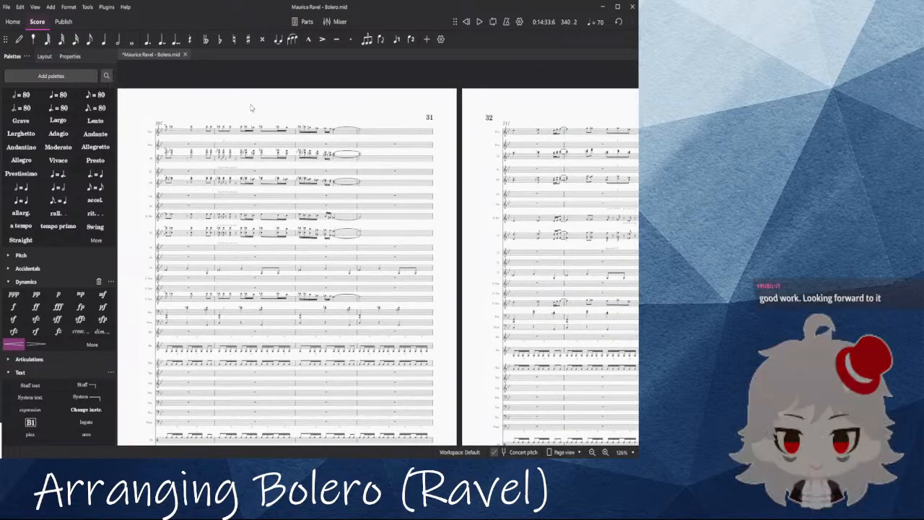